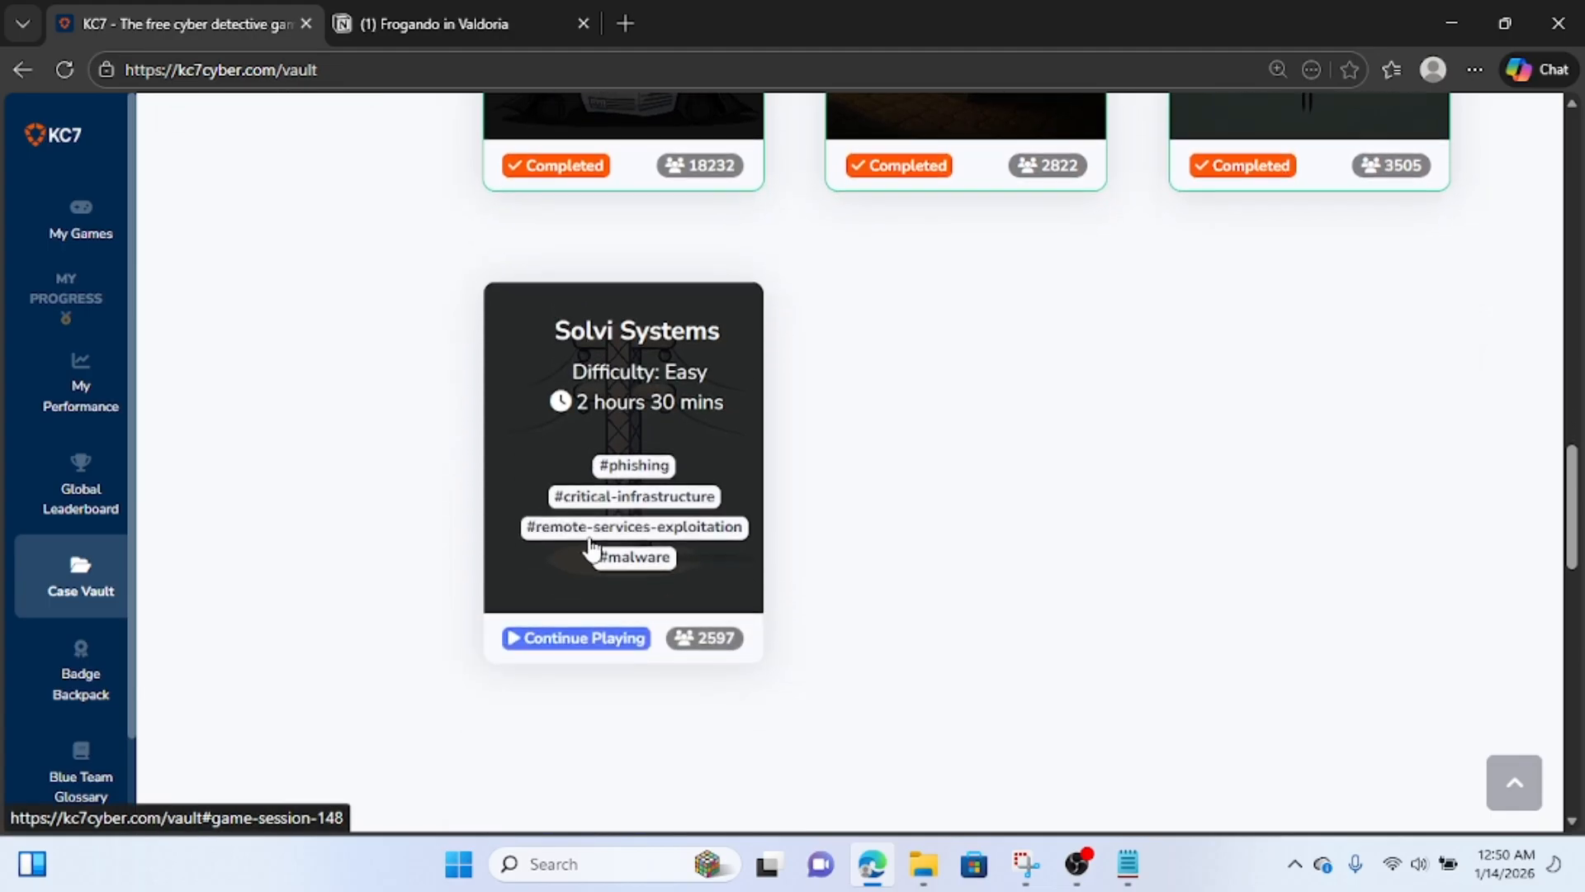
# Filter the case vault to Moderate difficulty and browse the listed cases.
pyautogui.scroll(8, 591, 544)
pyautogui.scroll(6, 591, 545)
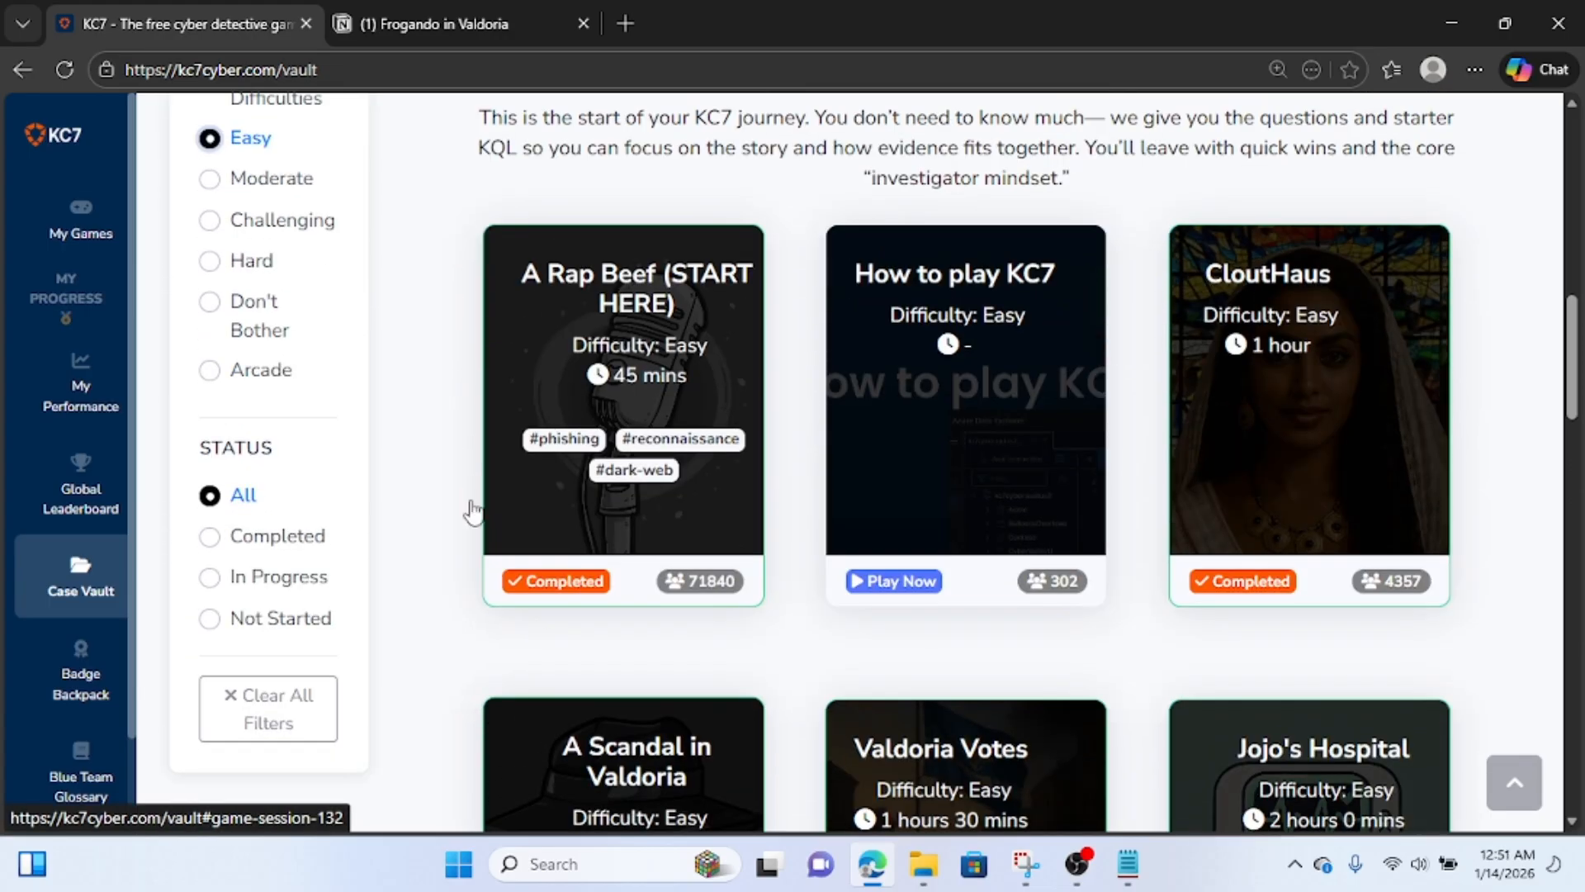
pyautogui.click(217, 533)
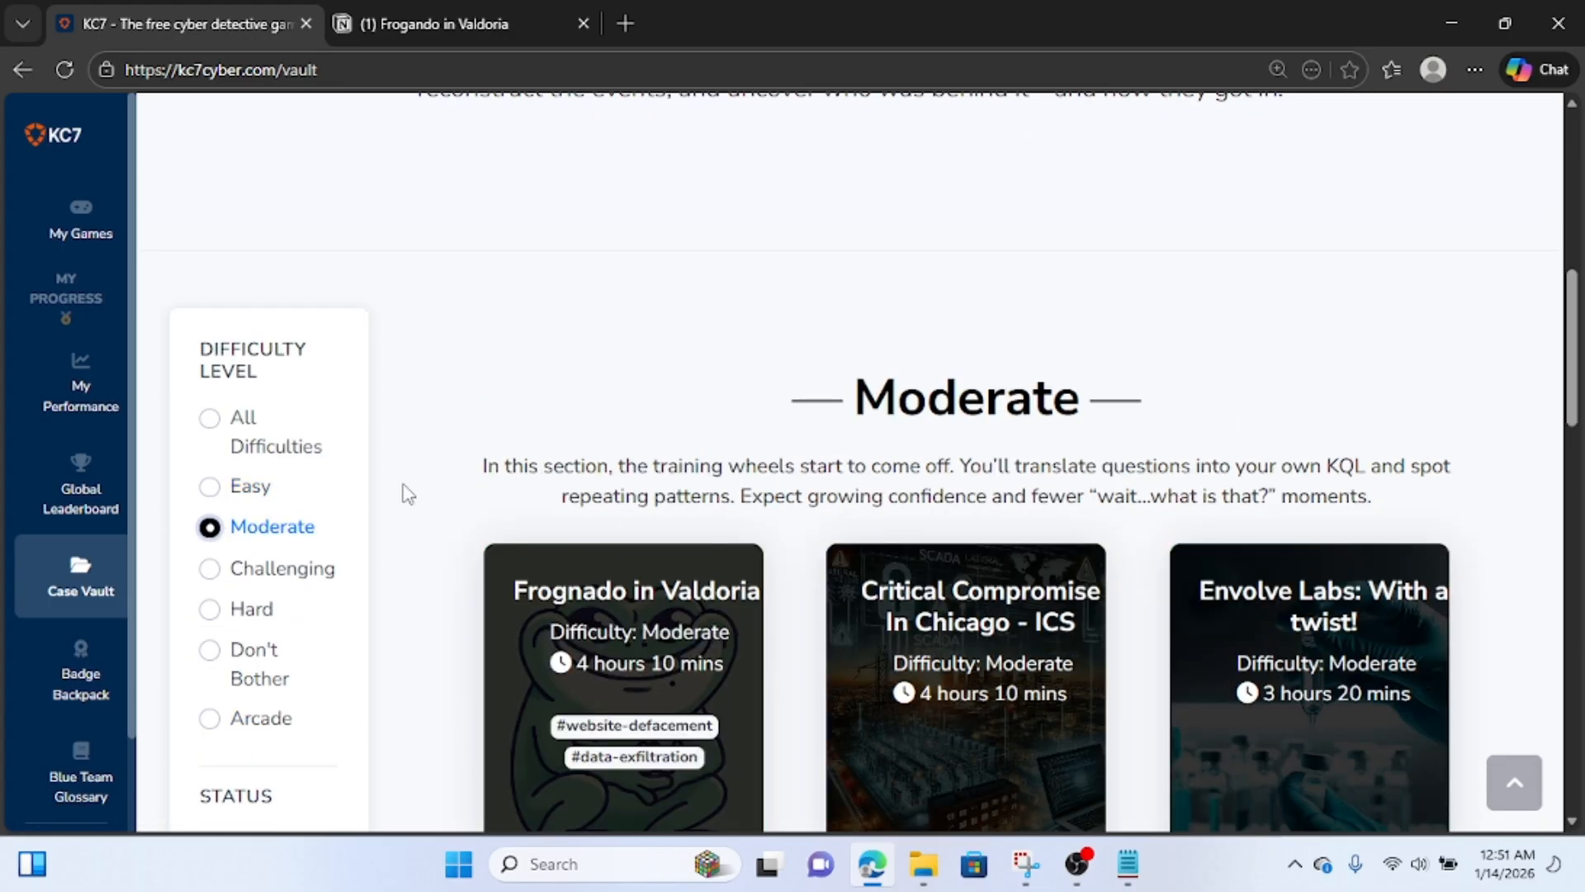
pyautogui.scroll(-3, 611, 506)
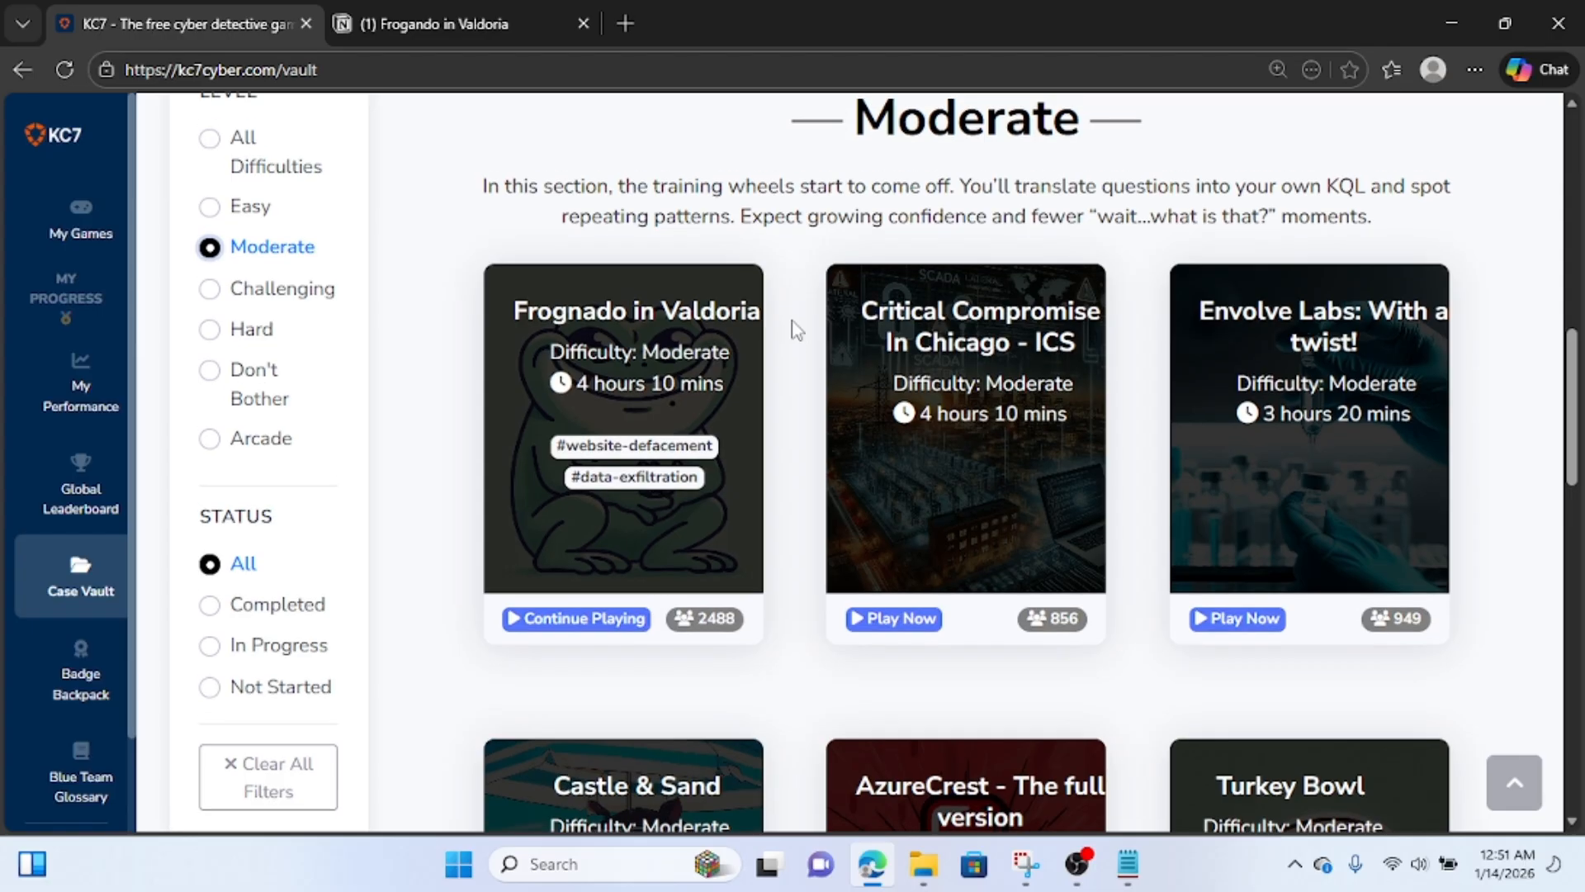
pyautogui.scroll(1, 793, 329)
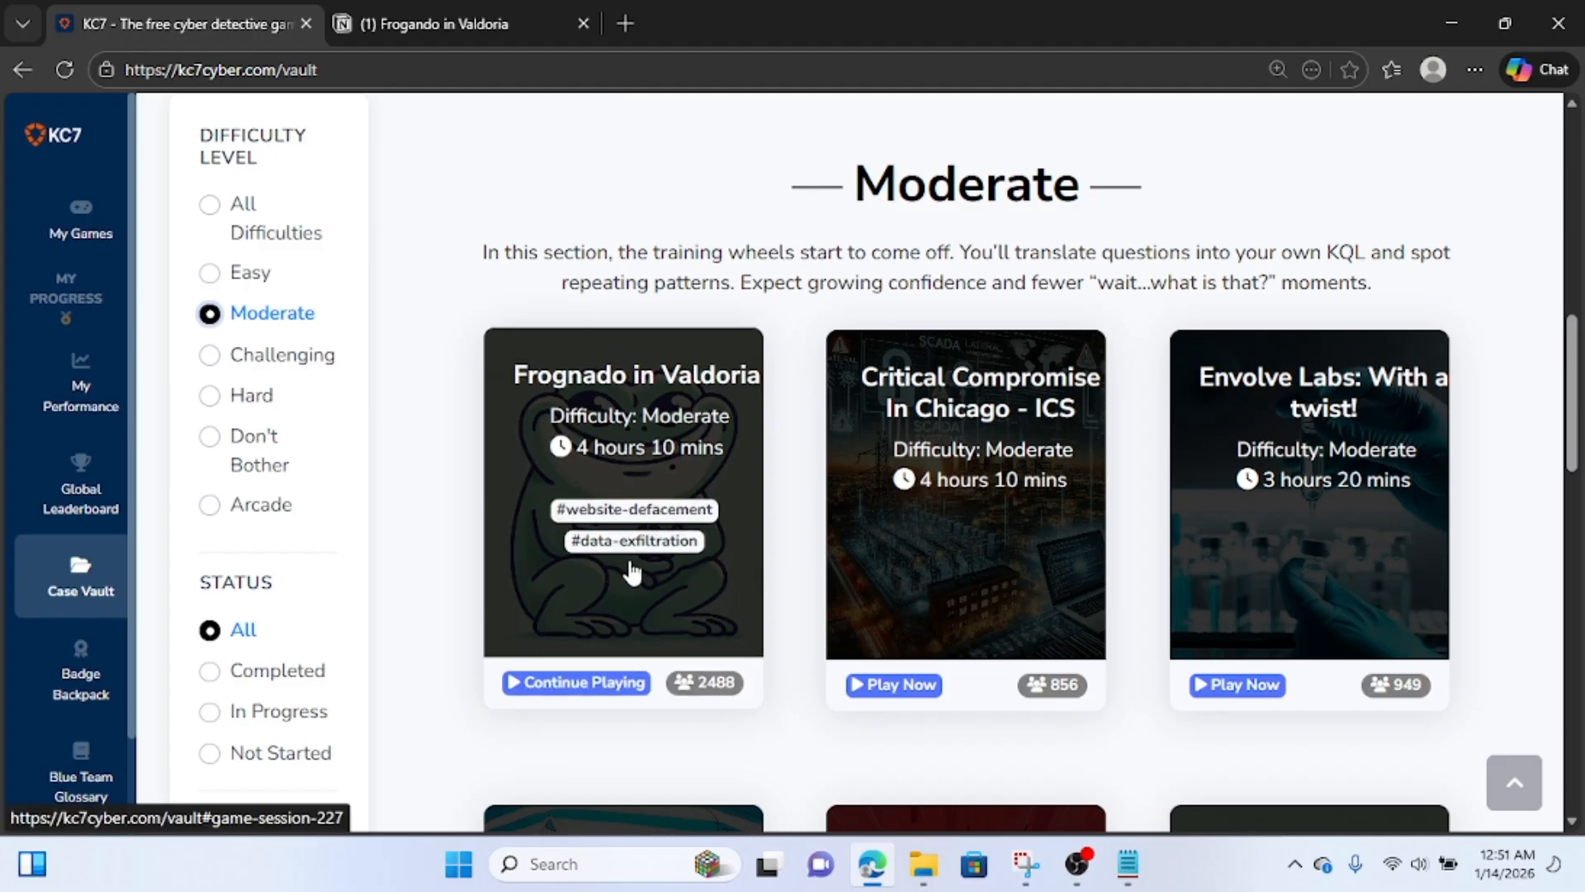
# Open the details of the Frognado in Valdoria case.
pyautogui.hotkey('ctrl', '+')
pyautogui.hotkey('ctrl', '+')
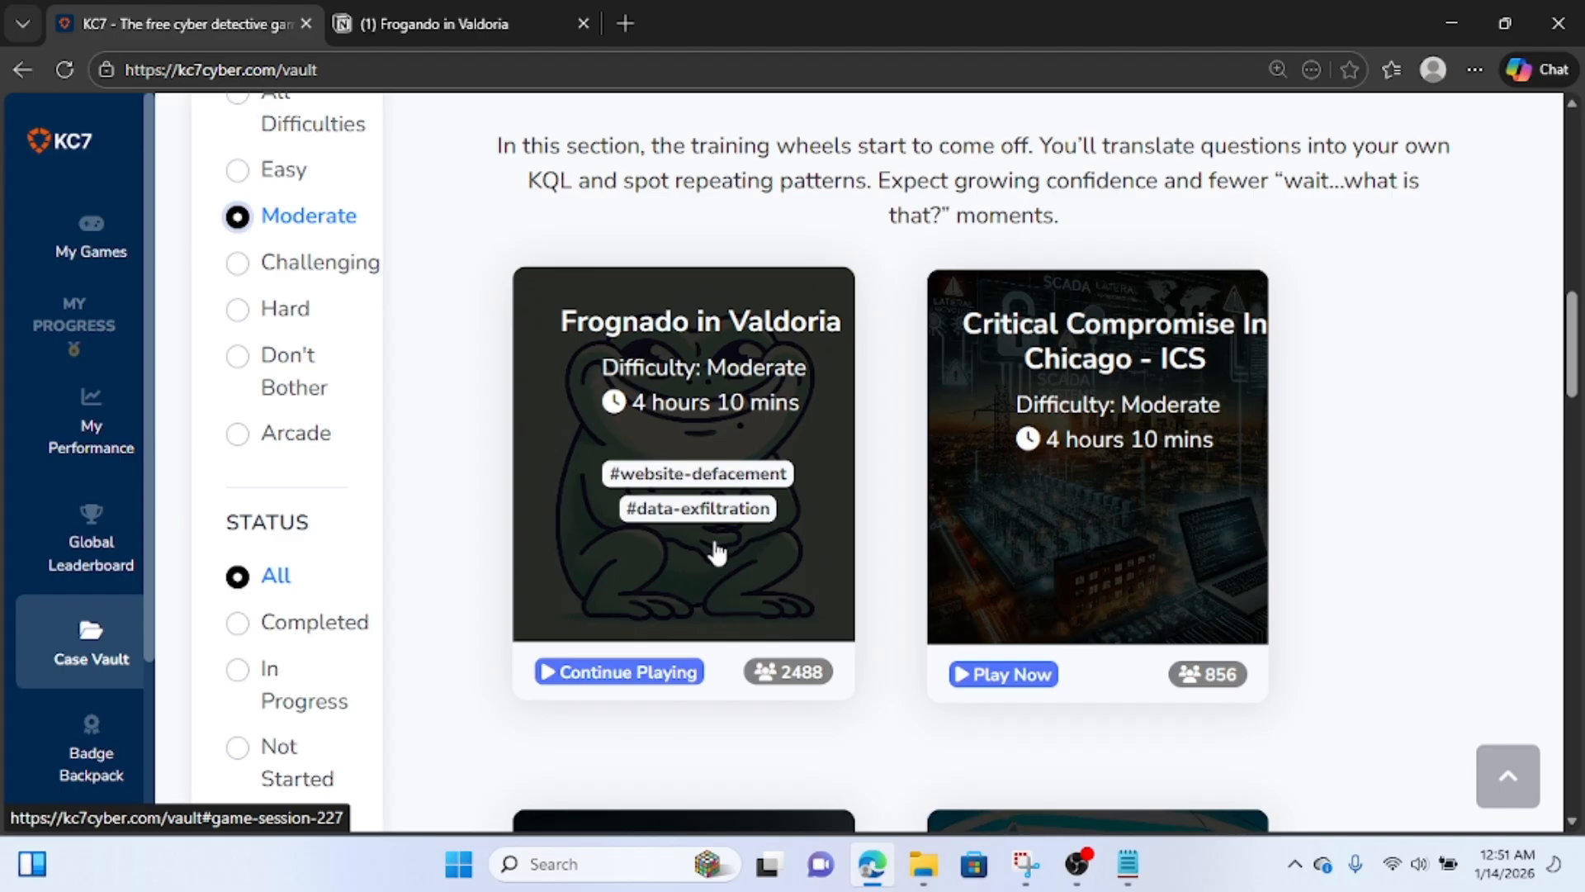
pyautogui.hotkey('ctrl', '-')
pyautogui.hotkey('ctrl', '-')
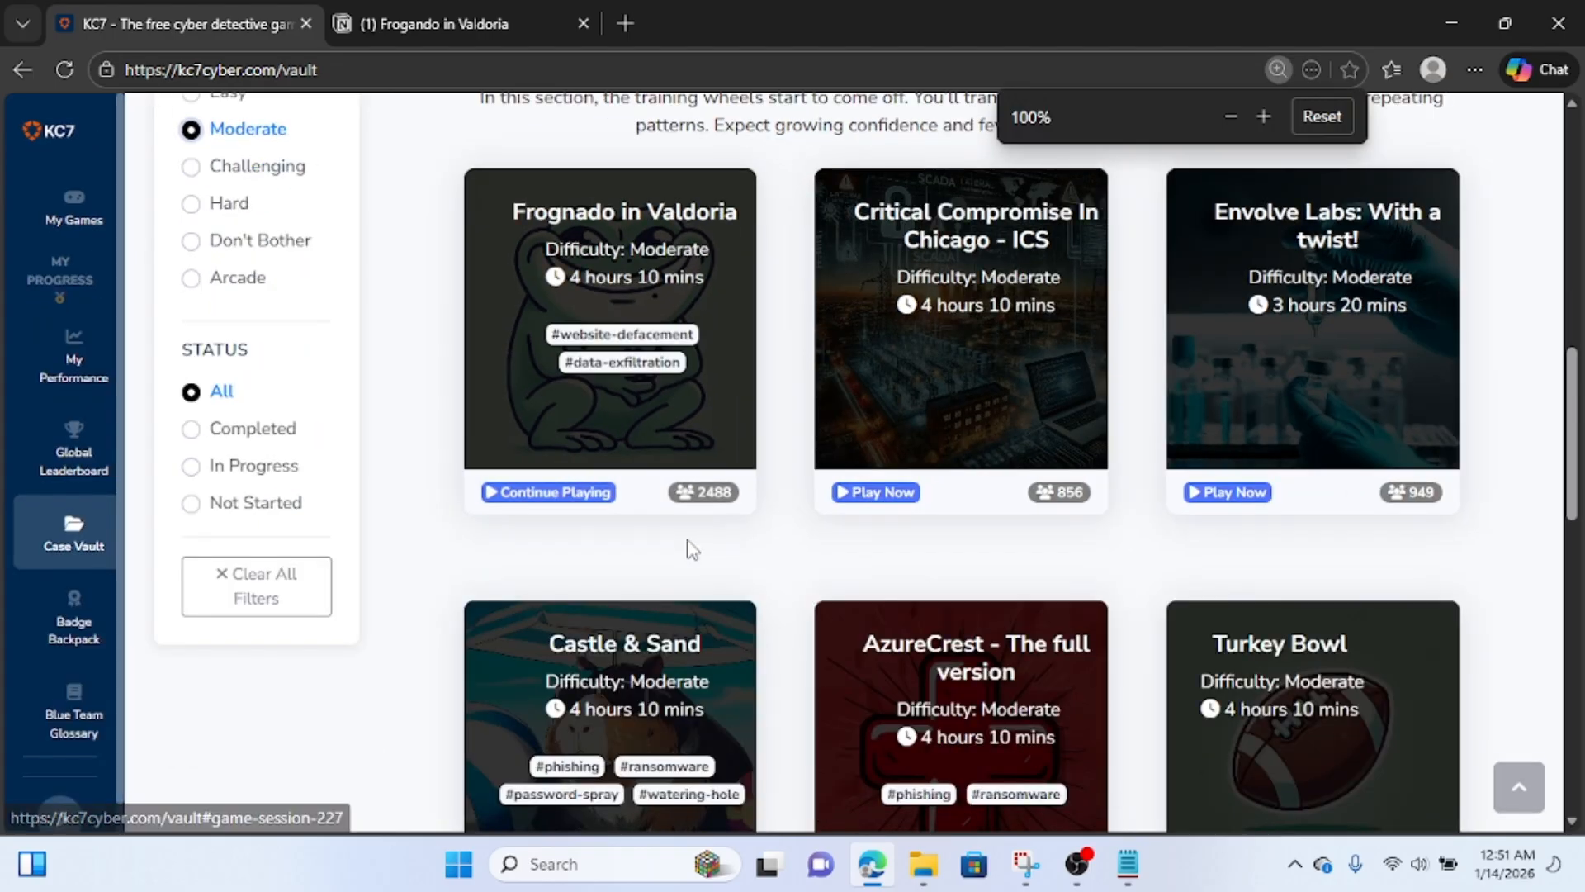
pyautogui.hotkey('ctrl', '+')
pyautogui.click(642, 321)
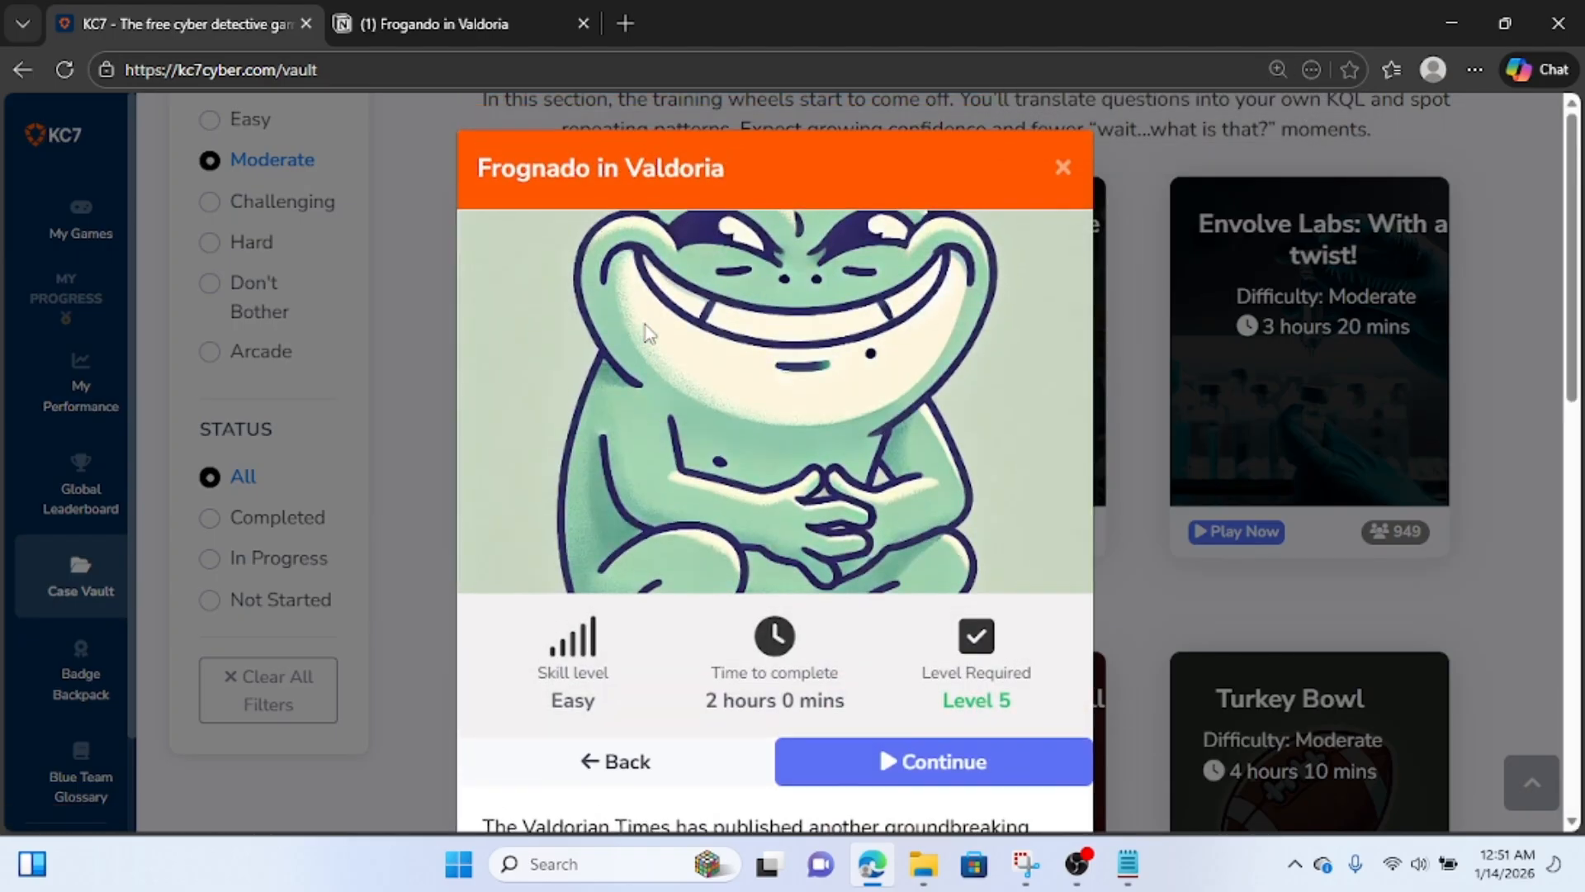
# Read the Frognado in Valdoria briefing and objectives, and continue into the game.
pyautogui.scroll(-3, 784, 454)
pyautogui.scroll(-3, 785, 455)
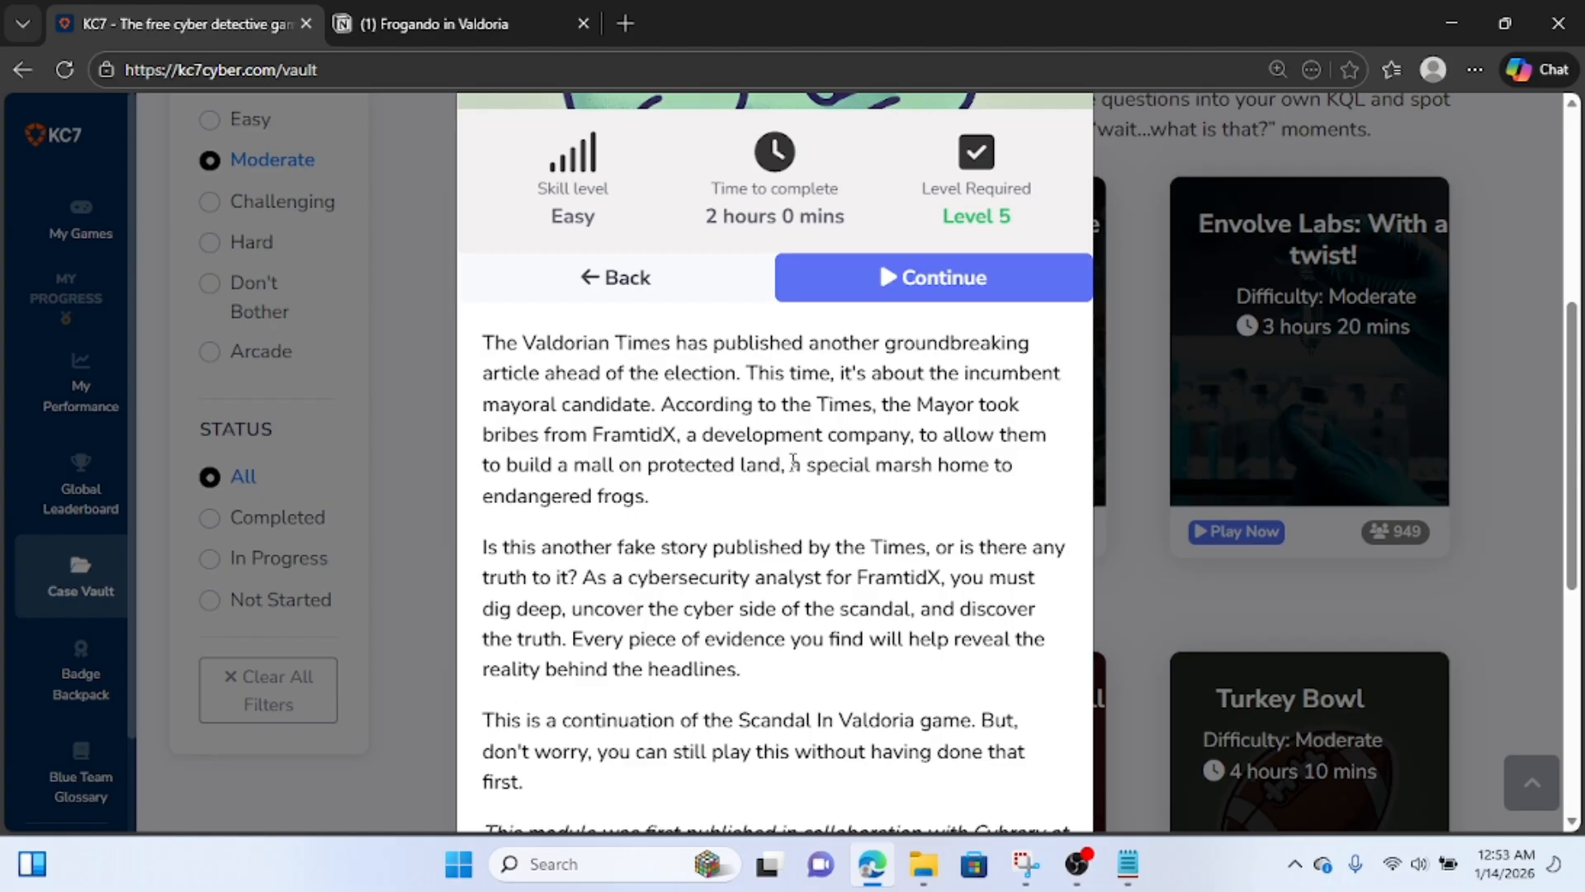
pyautogui.scroll(-3, 793, 462)
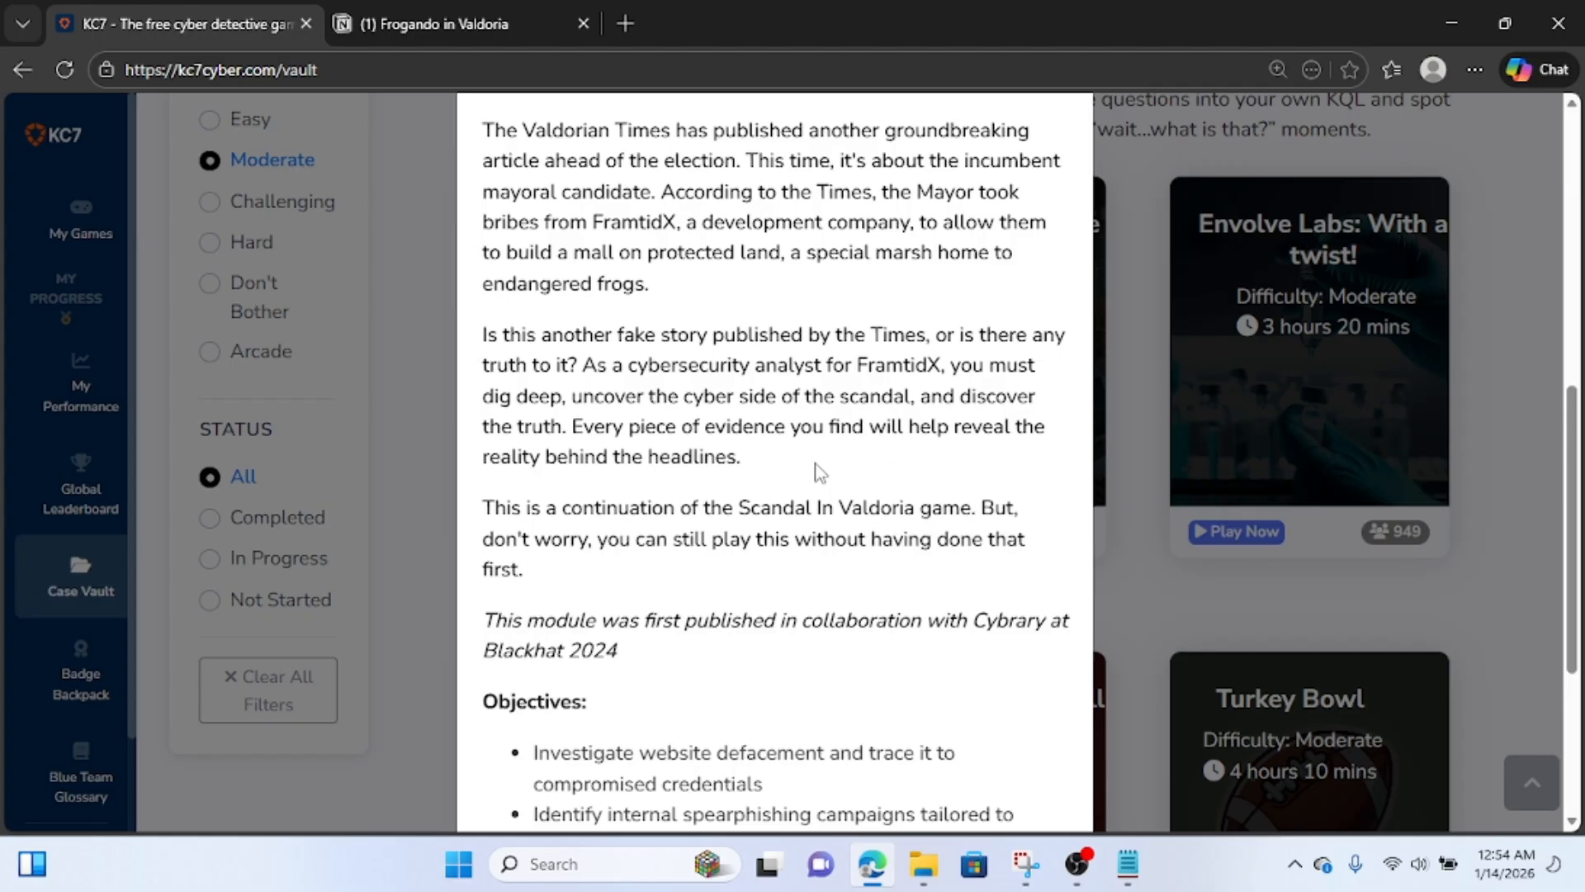
pyautogui.scroll(-1, 776, 510)
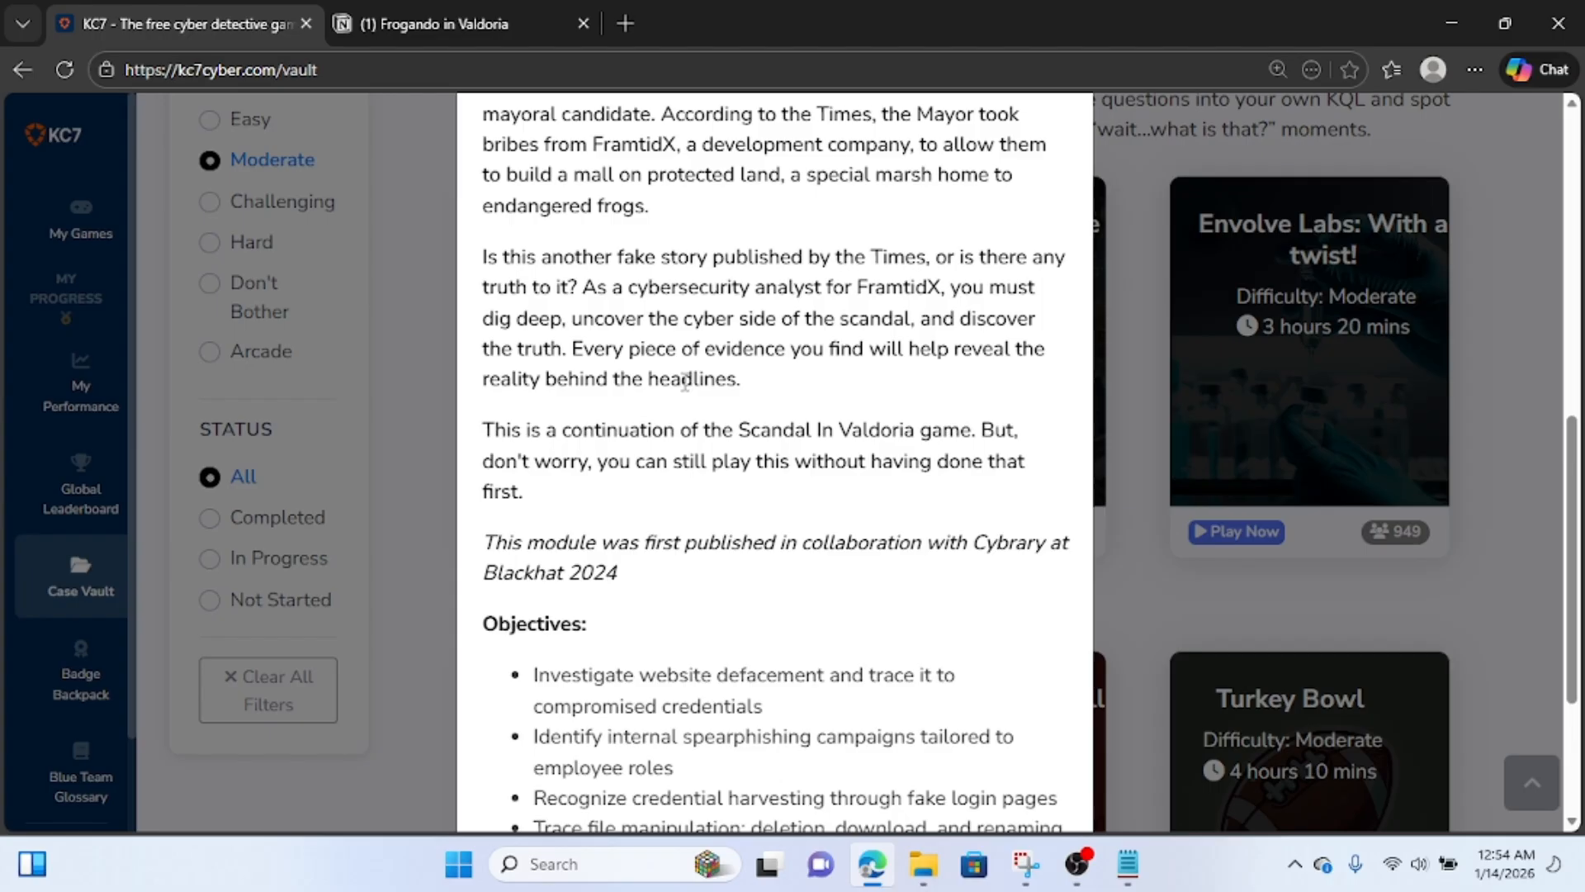
pyautogui.scroll(-1, 685, 382)
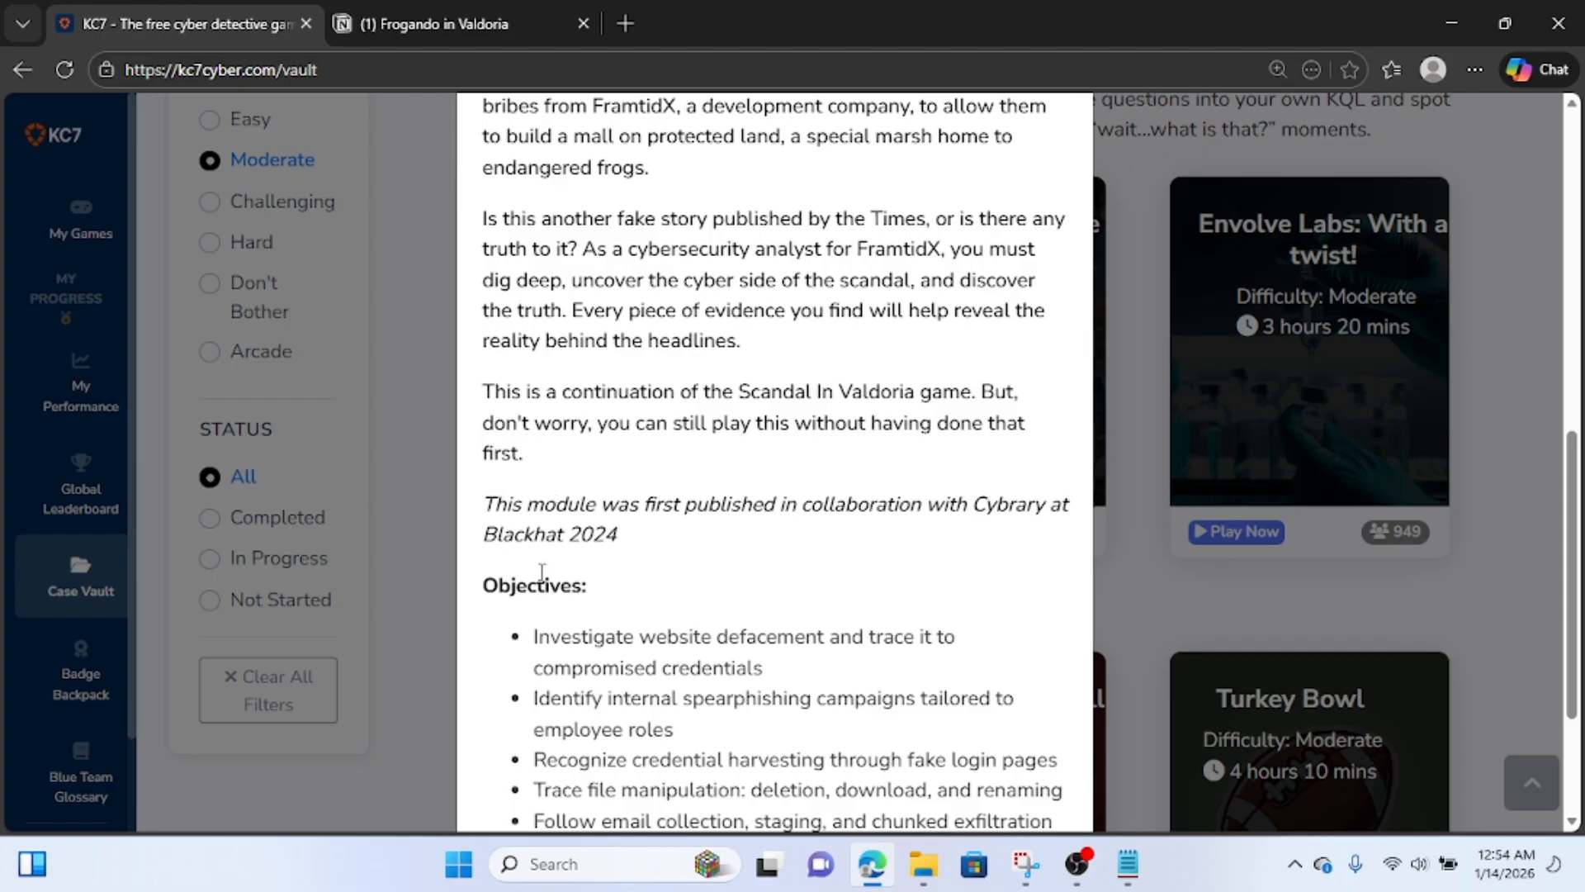
pyautogui.scroll(-3, 542, 572)
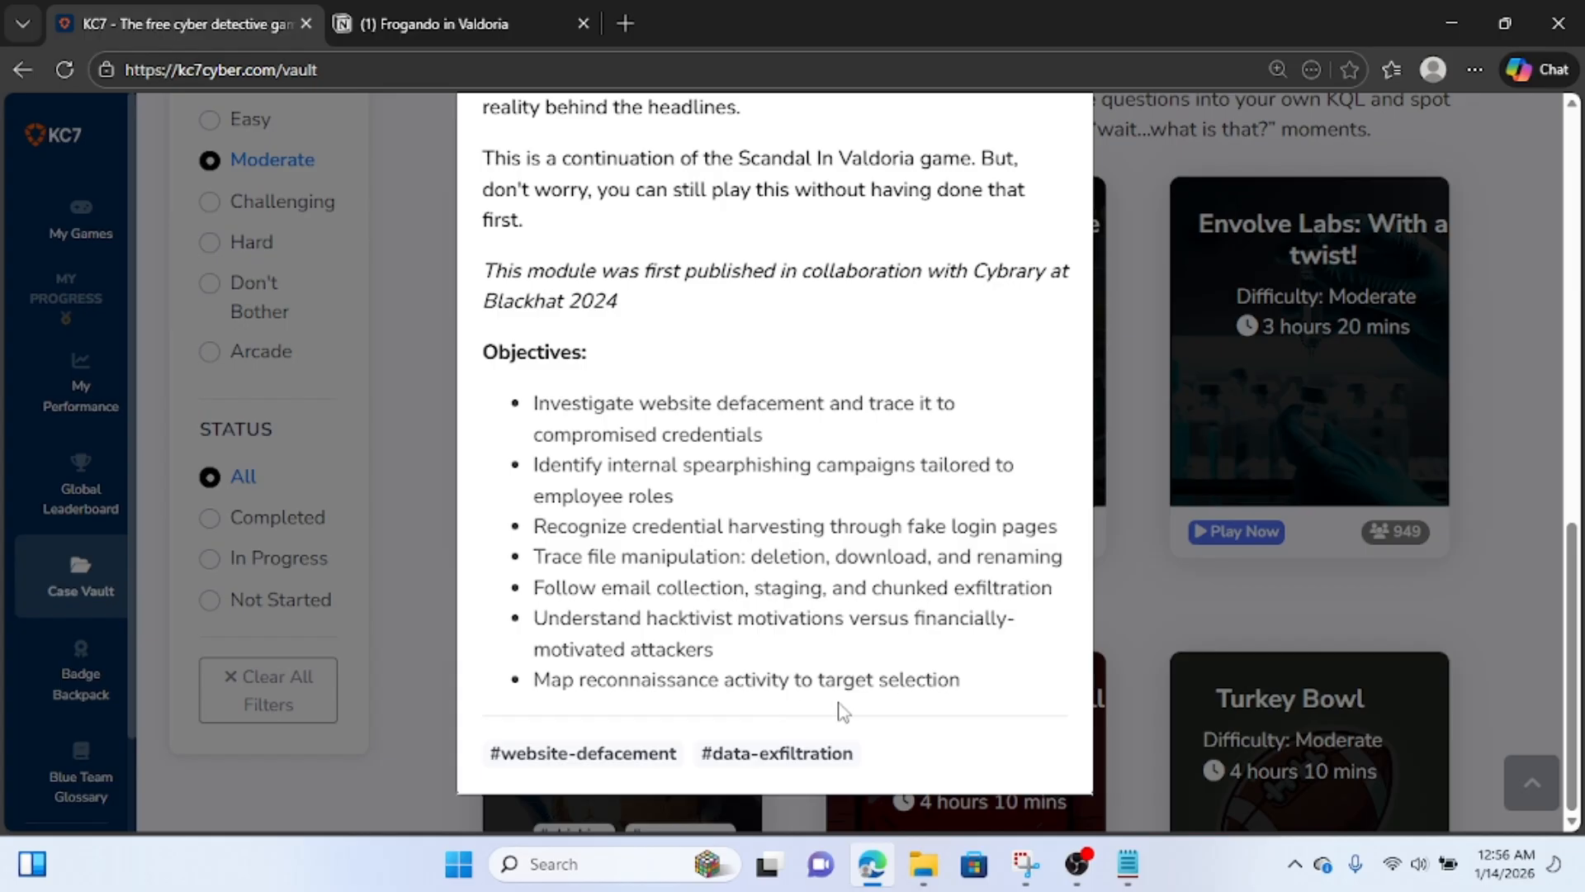
pyautogui.scroll(10, 929, 710)
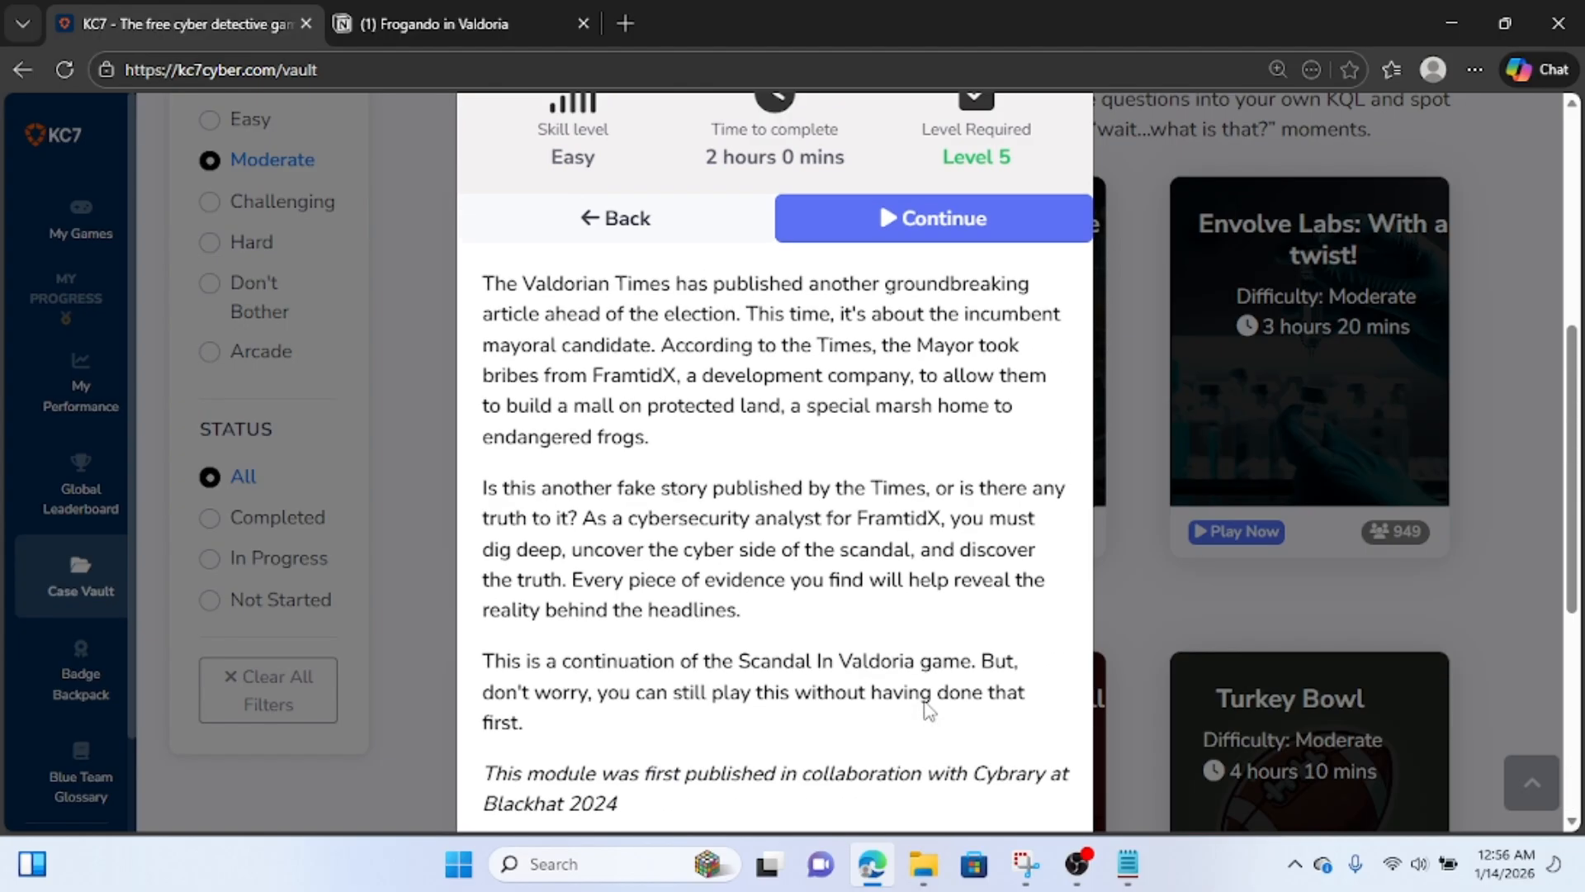
pyautogui.scroll(-1, 926, 700)
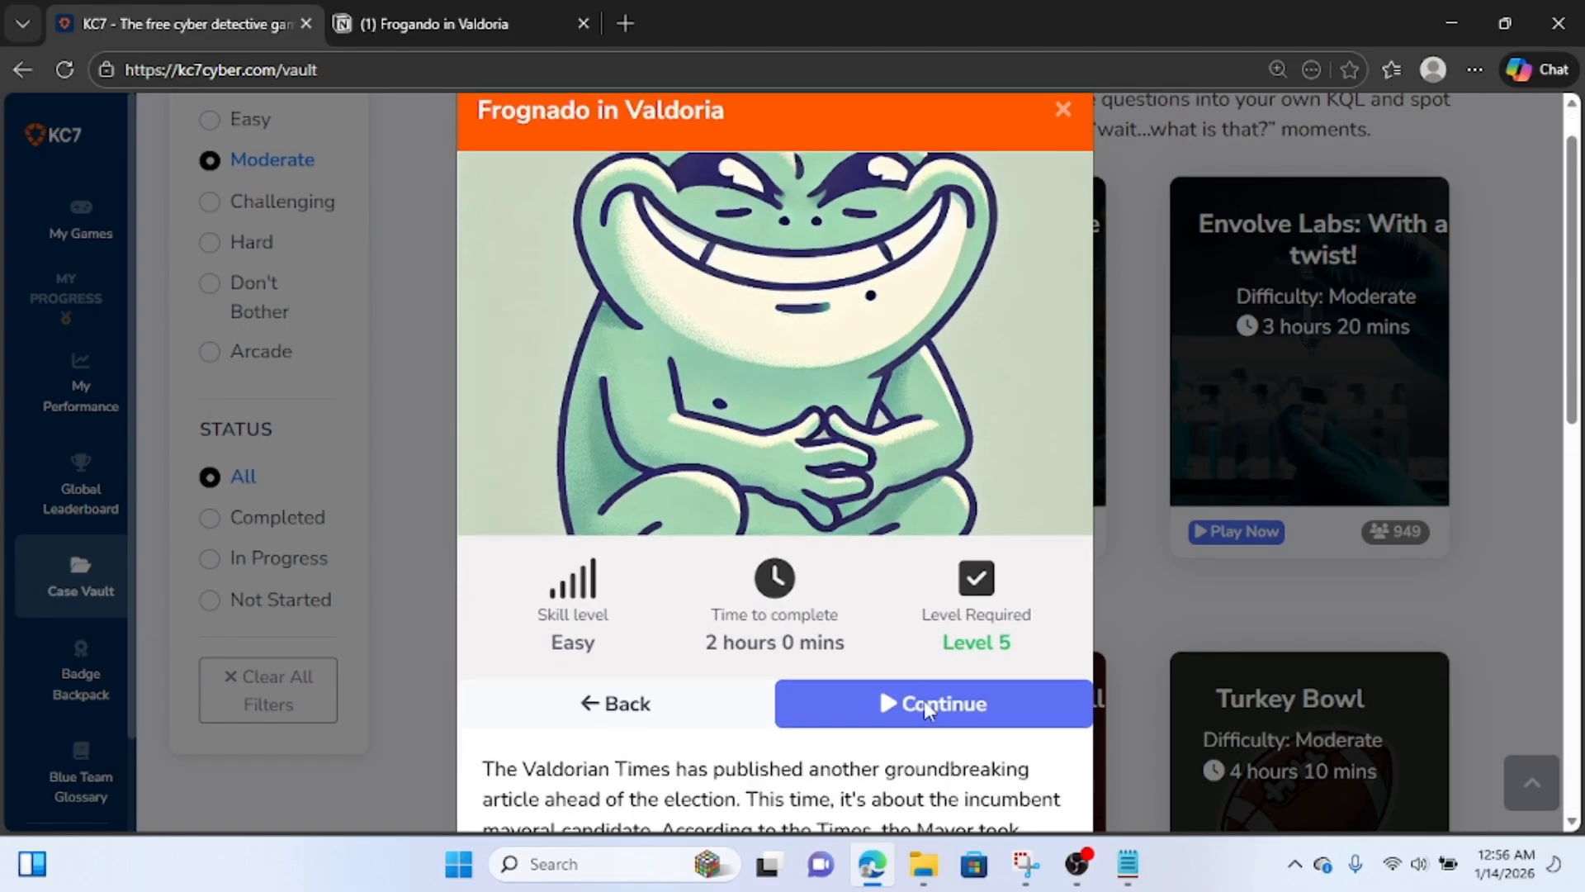
pyautogui.click(890, 709)
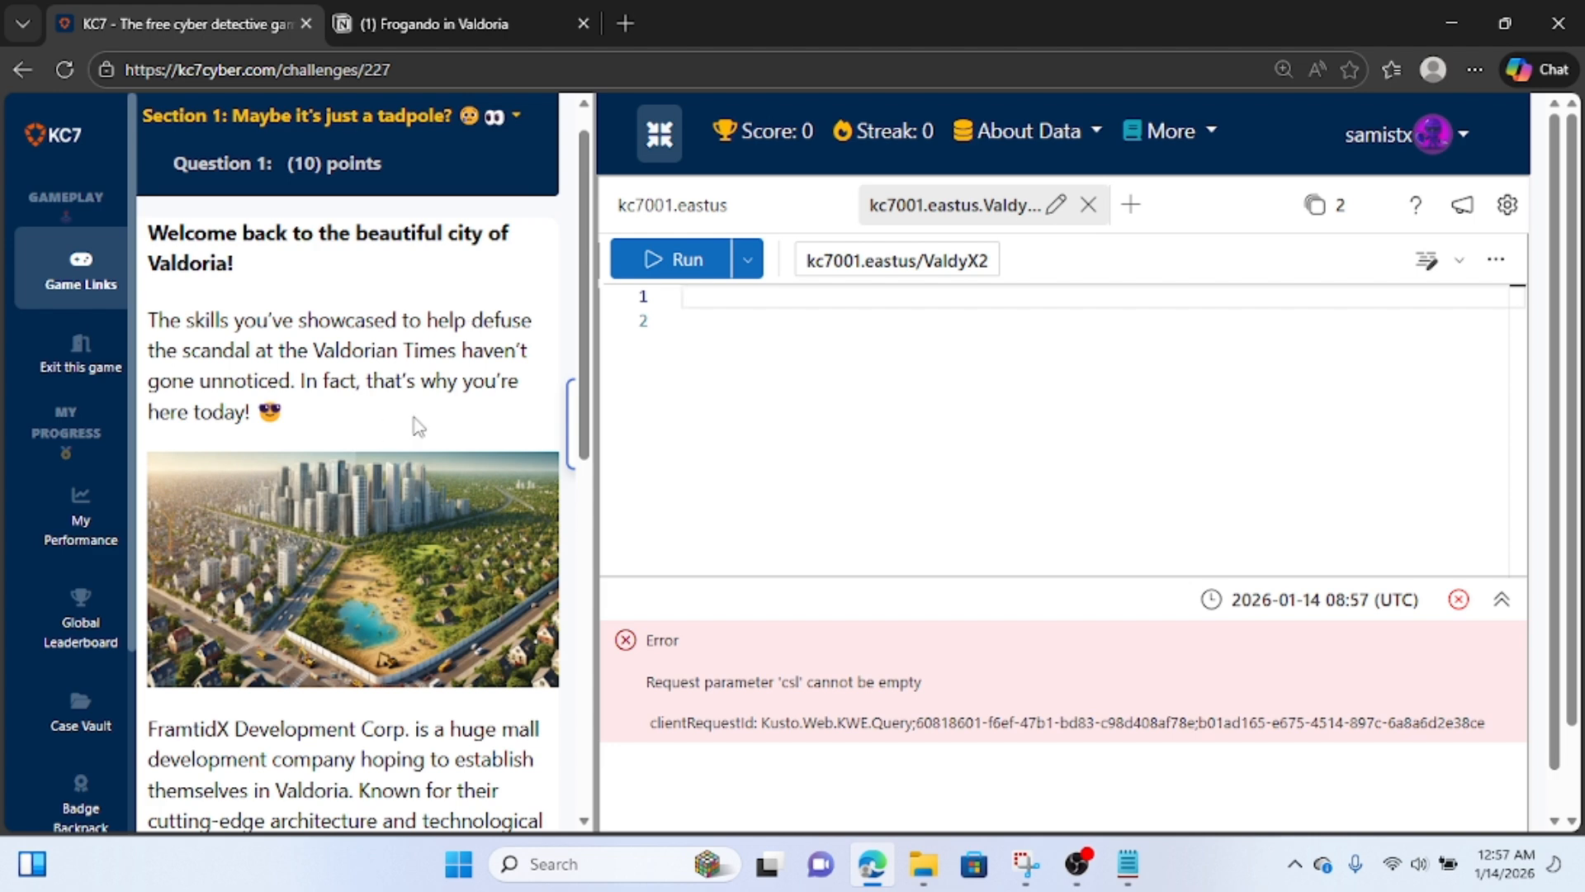
# Read the Section 1 introduction and submit "sign me up" as the answer to Question 1.
pyautogui.scroll(-4, 417, 425)
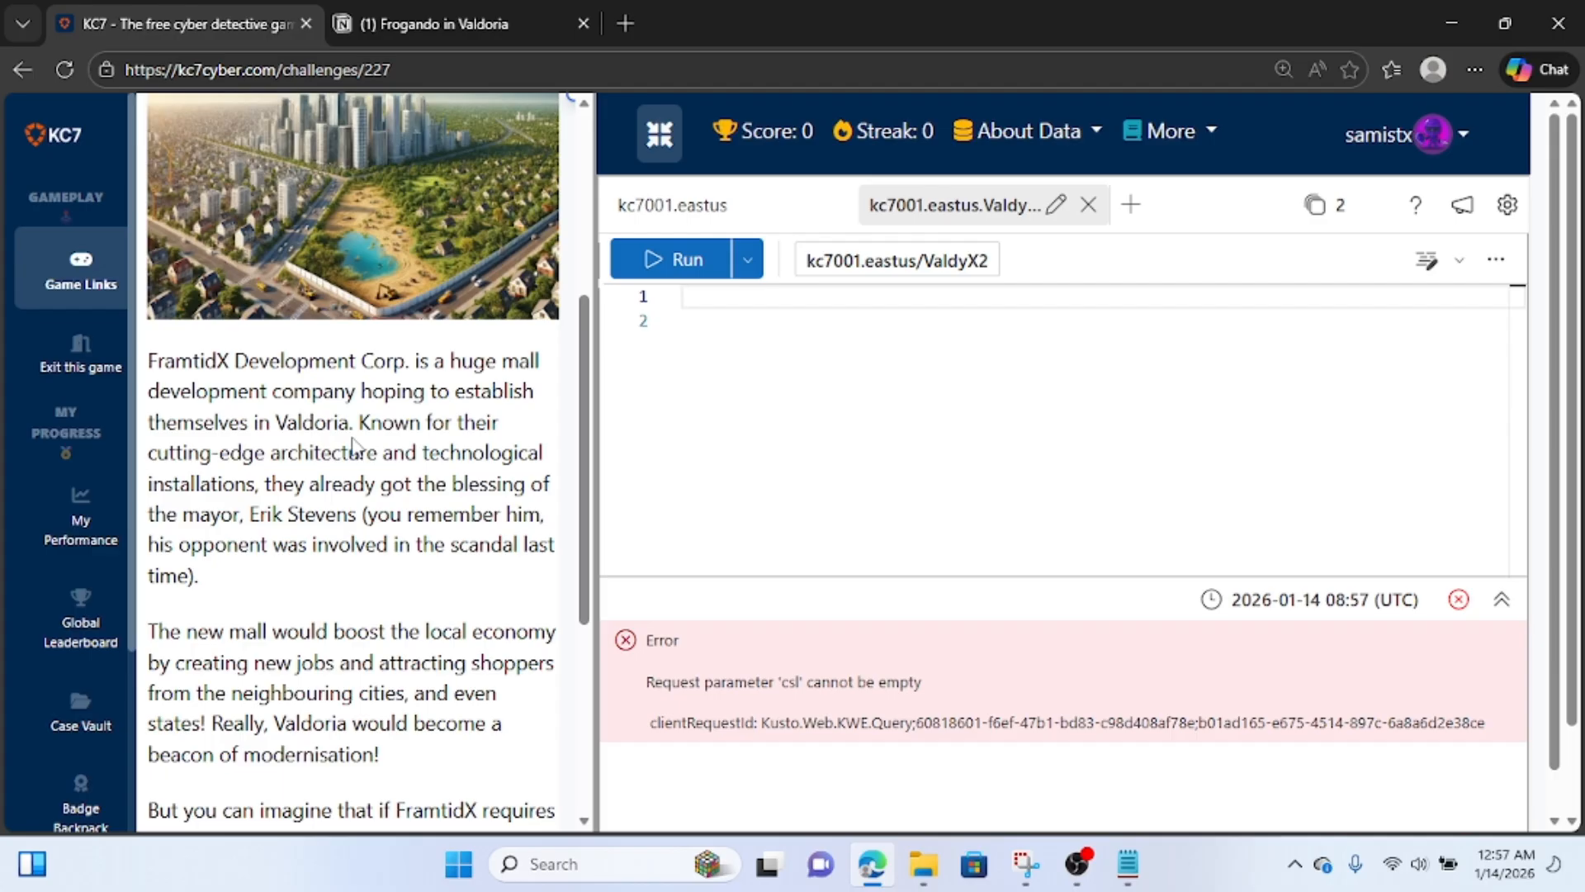
pyautogui.scroll(-1, 290, 477)
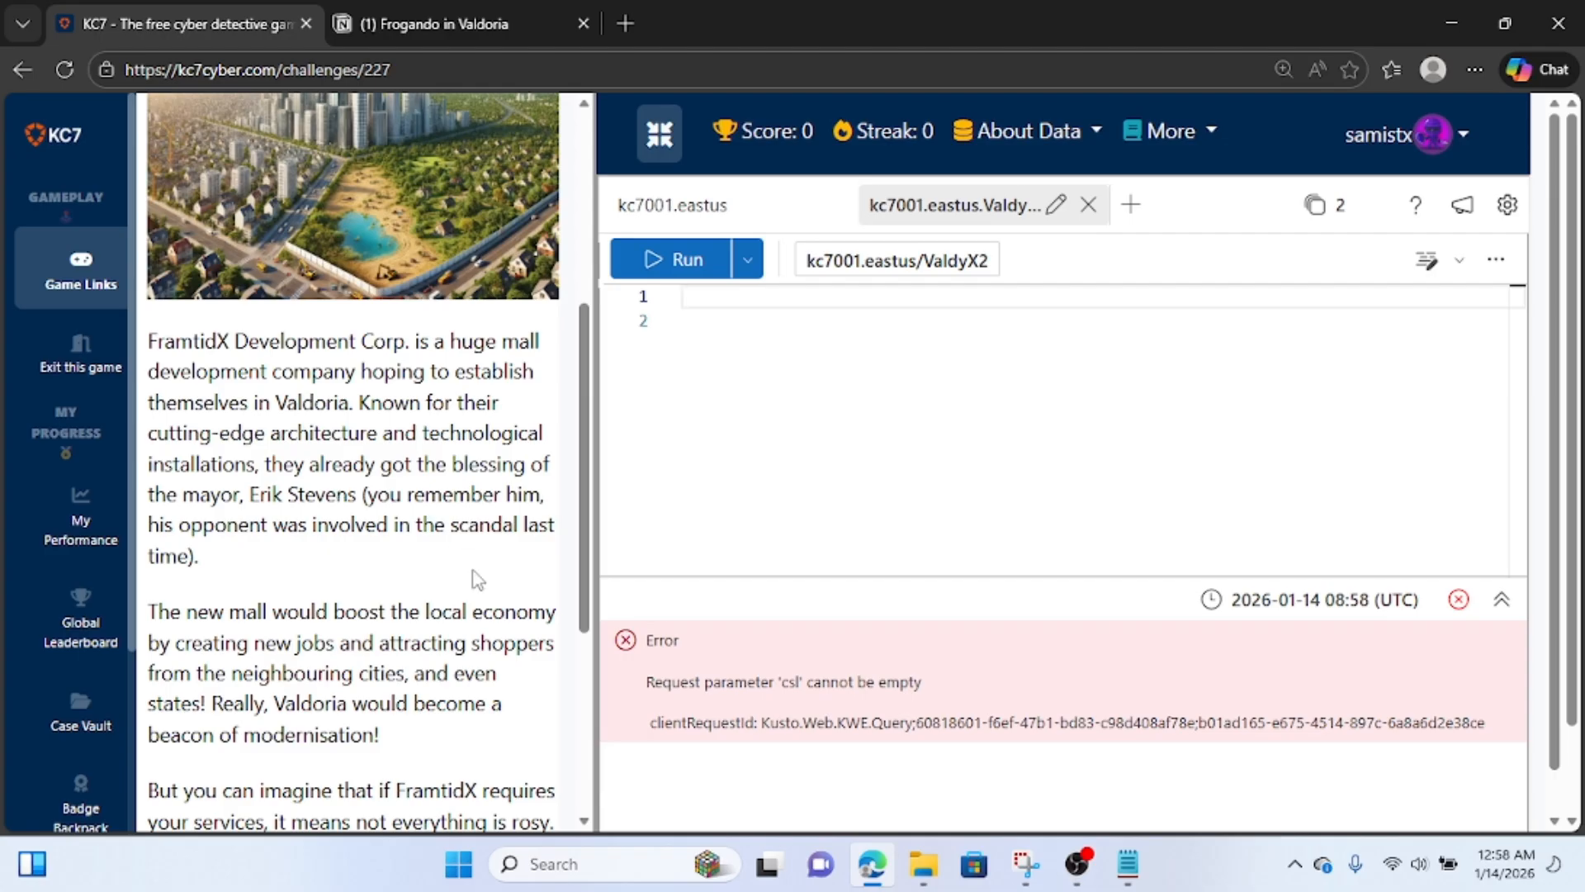
pyautogui.scroll(-3, 282, 598)
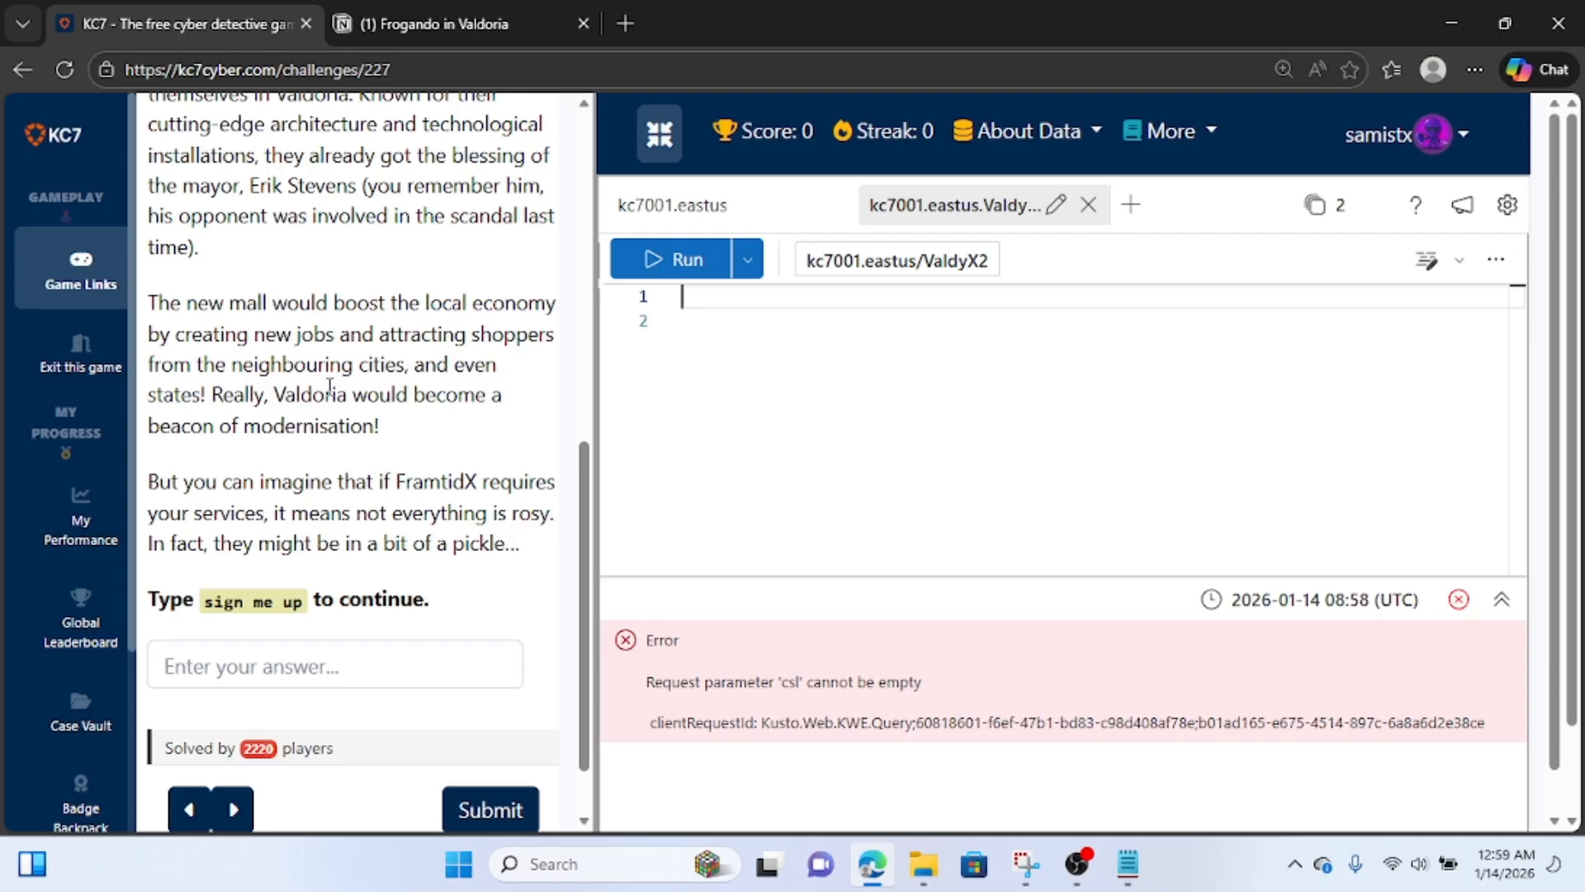
pyautogui.scroll(-1, 329, 386)
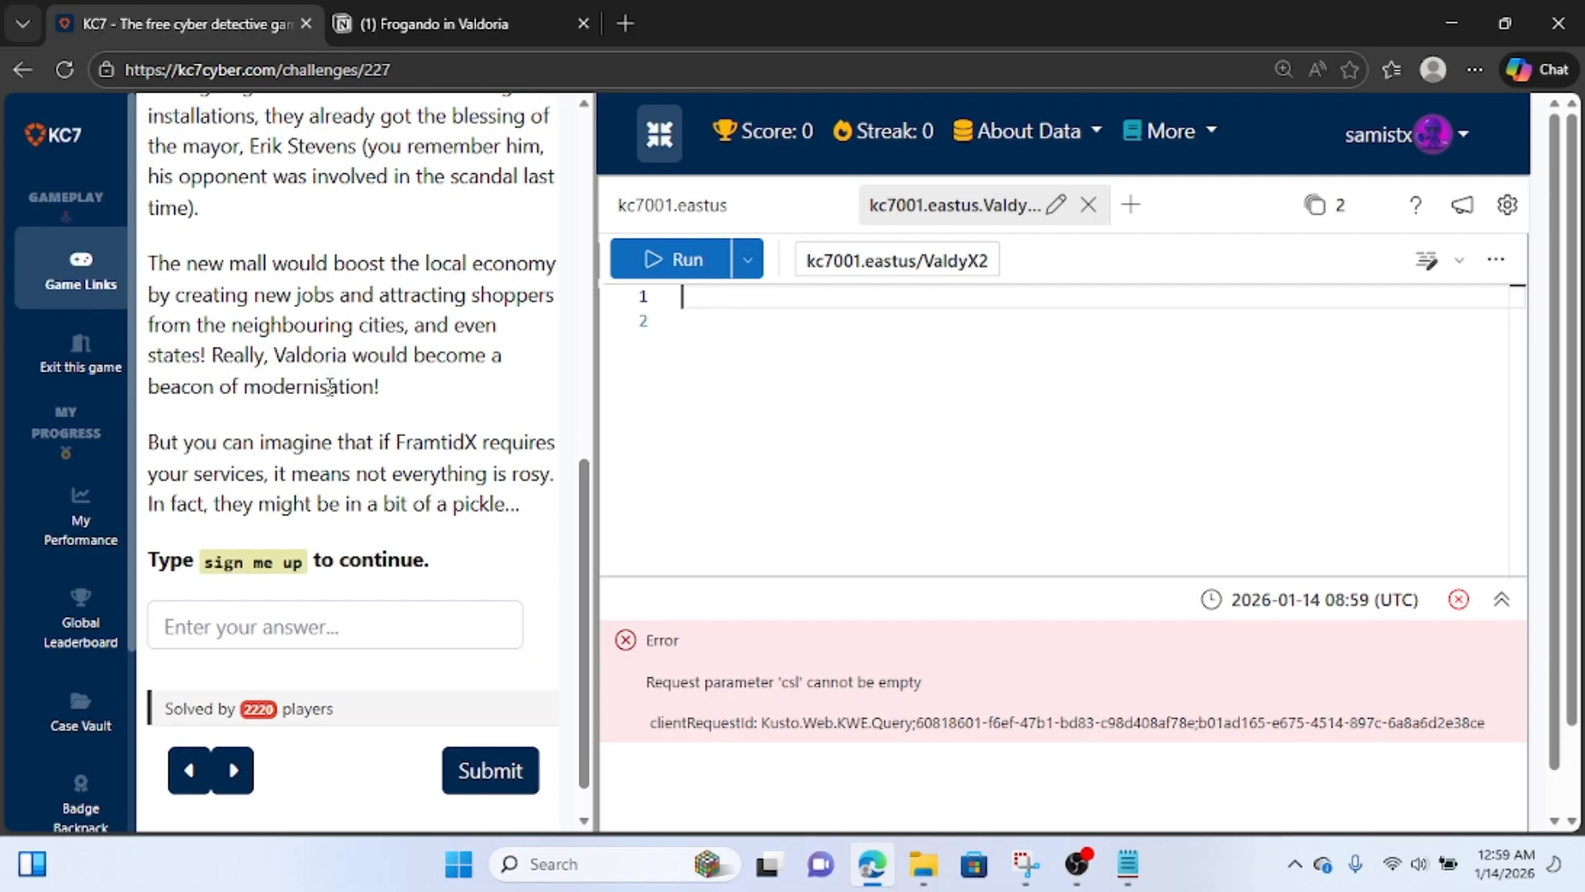
pyautogui.scroll(-1, 330, 386)
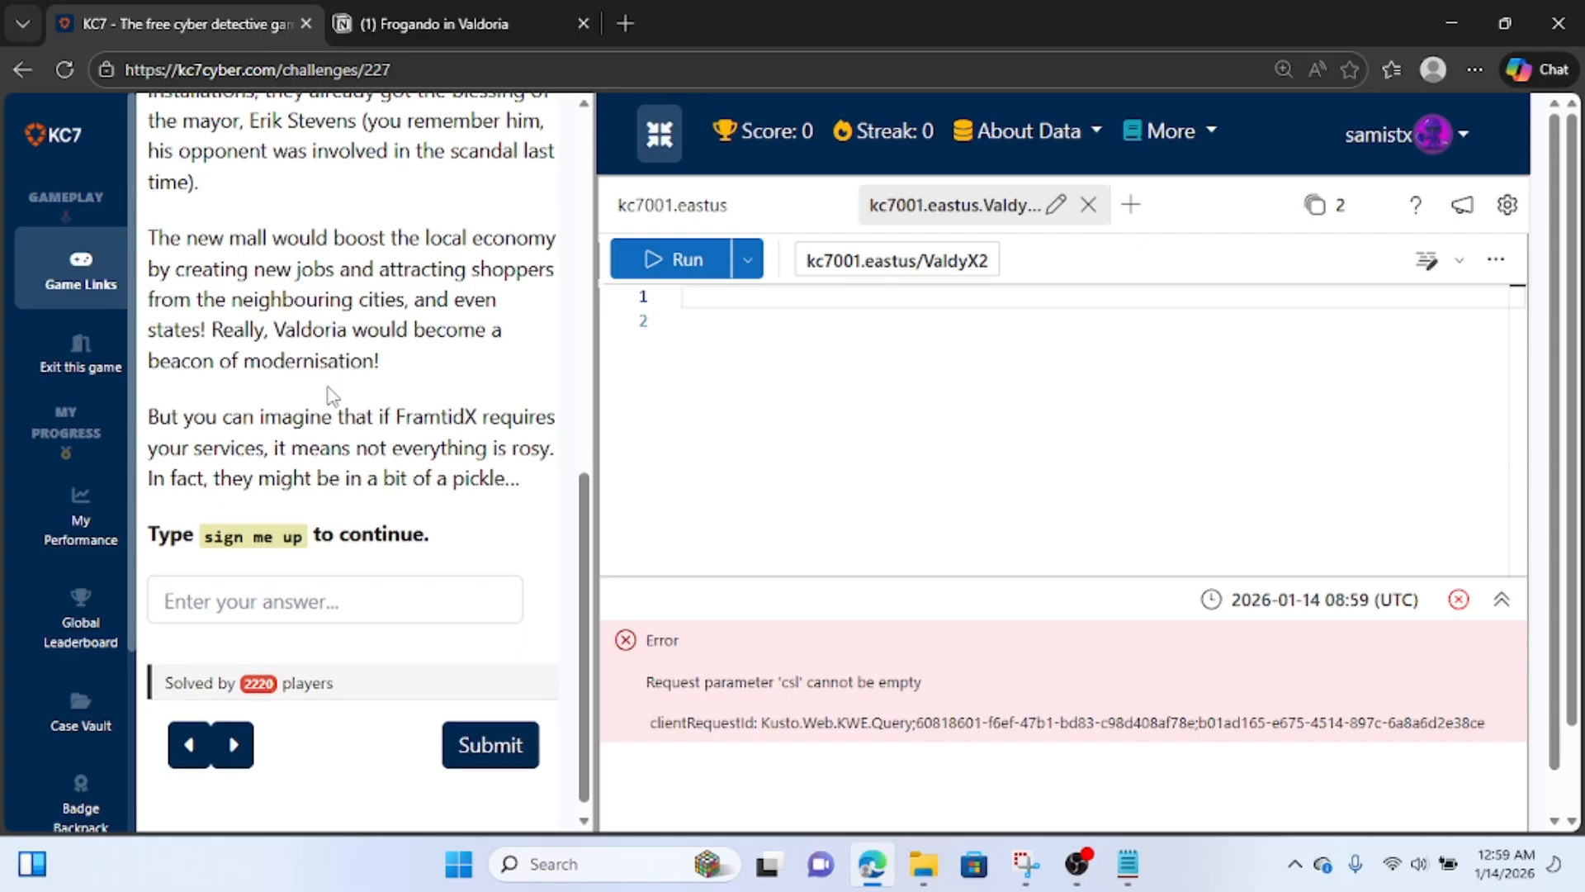
pyautogui.scroll(-1, 331, 391)
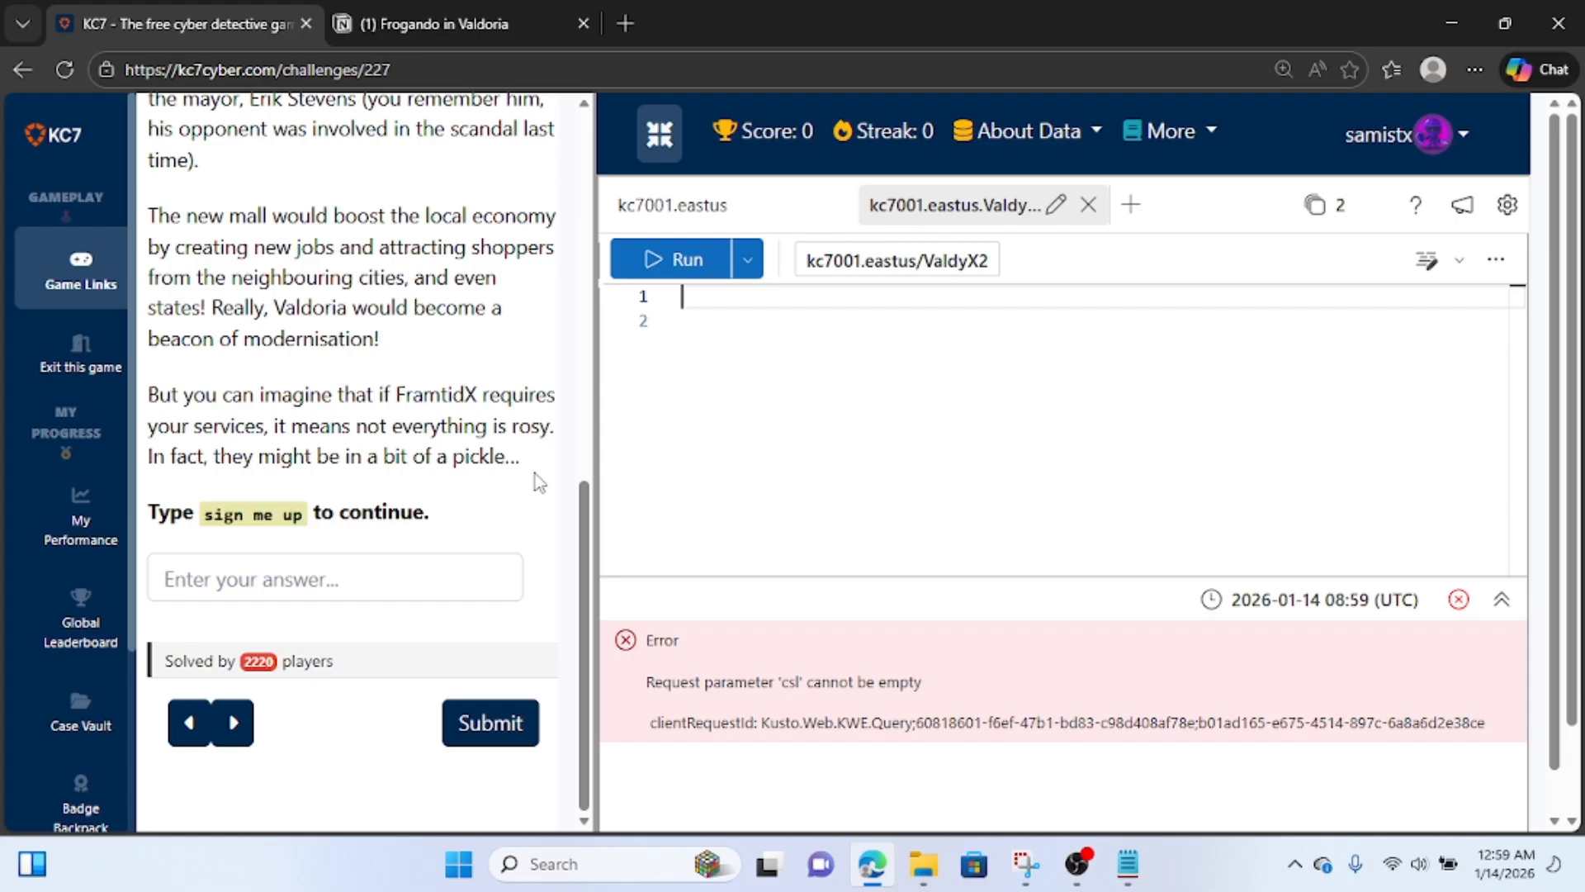
pyautogui.click(359, 567)
pyautogui.write('s')
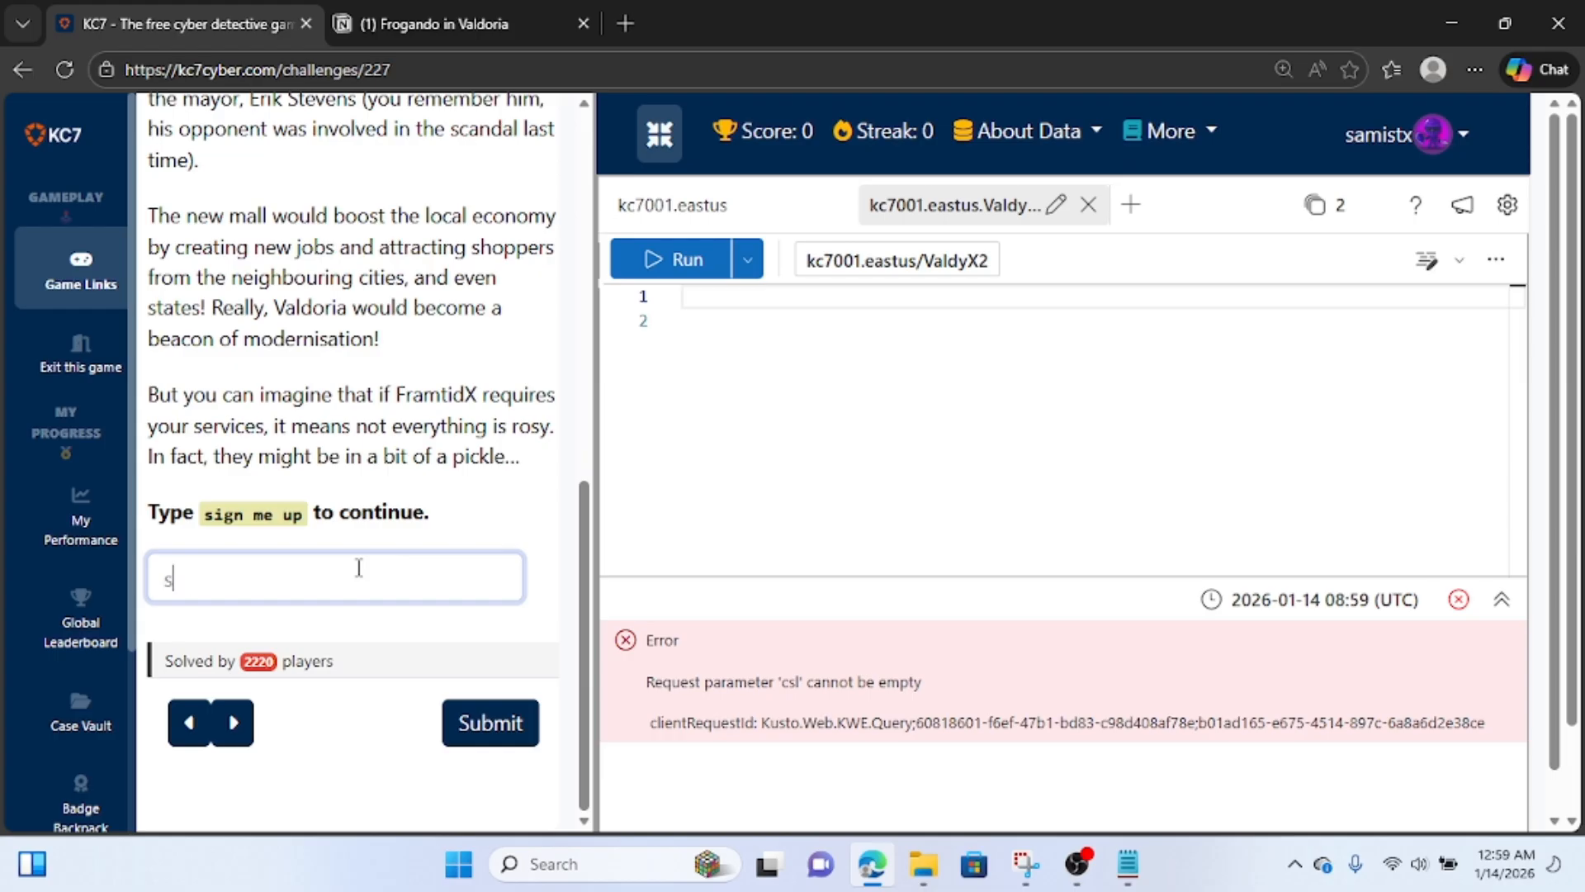
pyautogui.write('ign me up')
pyautogui.click(484, 725)
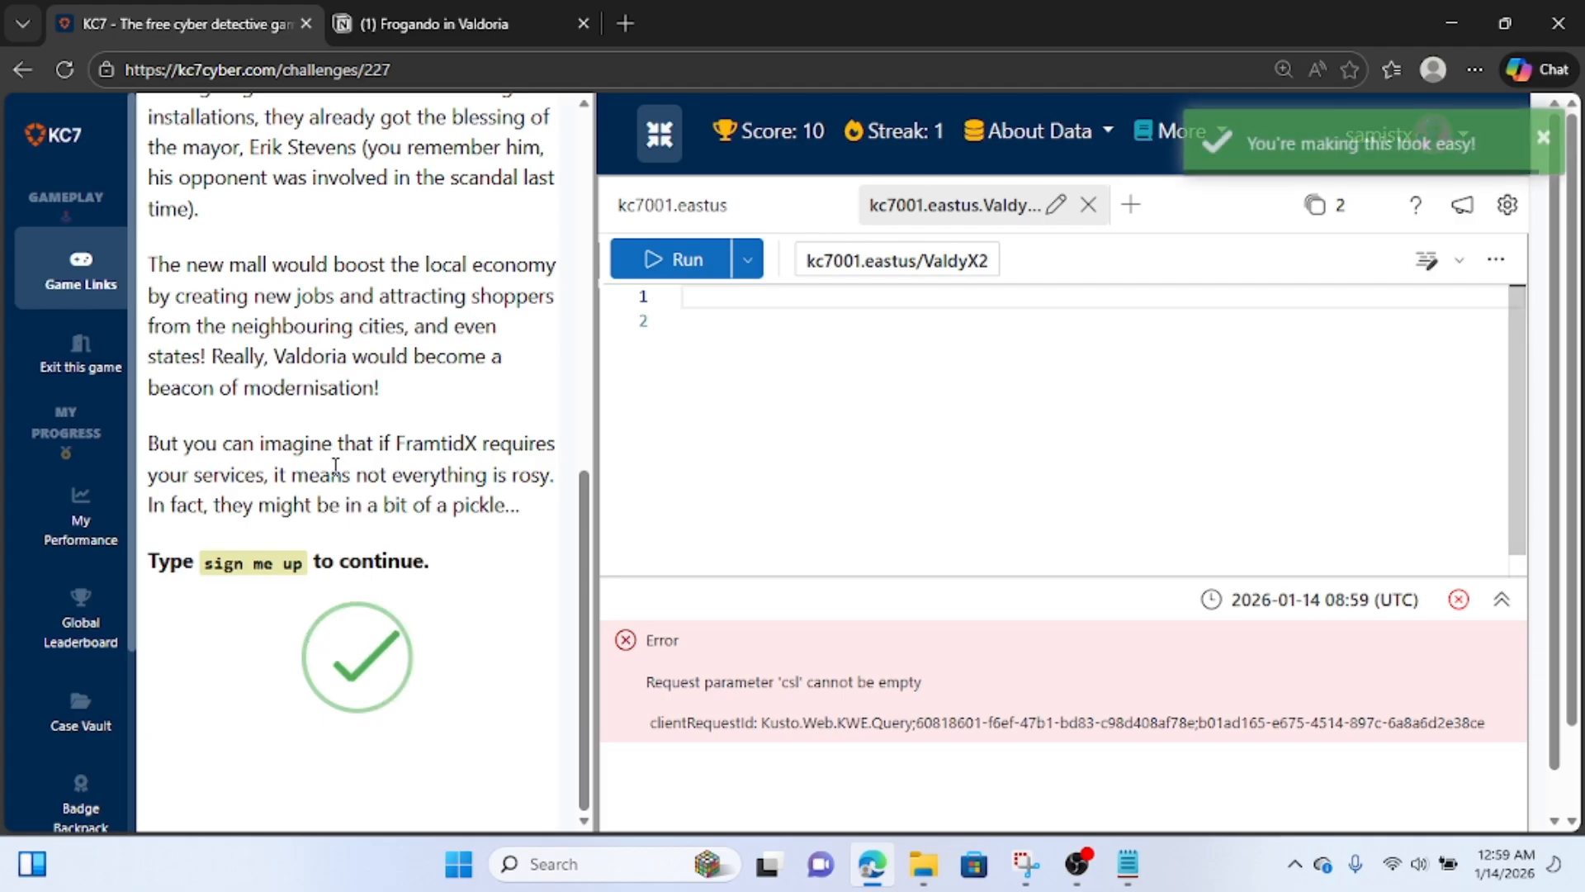
# Read the opening of Question 2 and enlarge the screenshot of the defaced FramtidX website.
pyautogui.scroll(7, 333, 471)
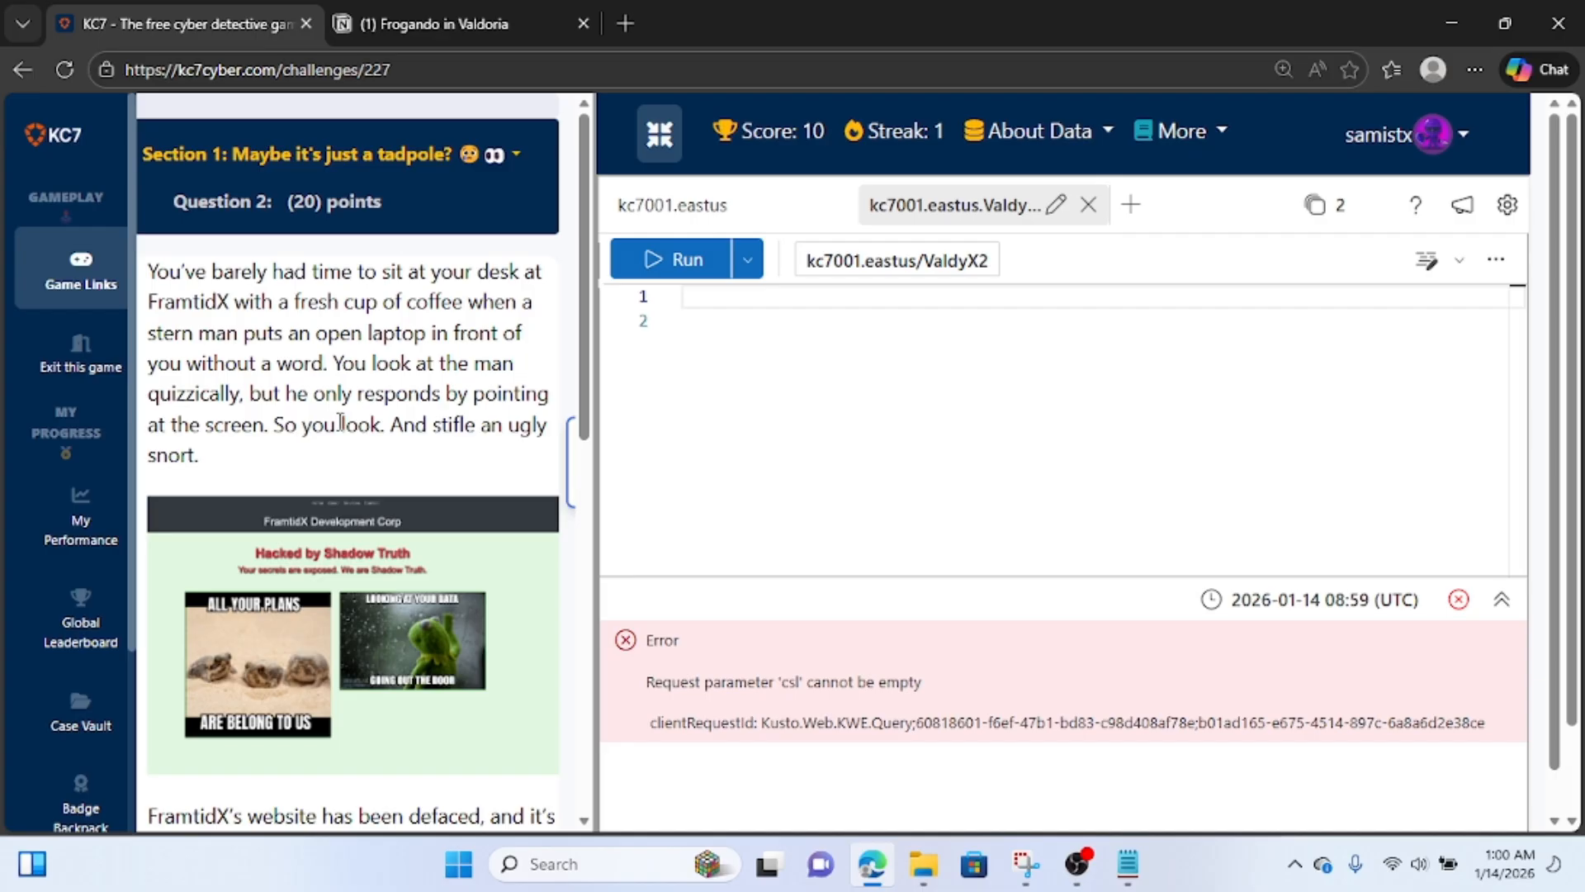
pyautogui.scroll(-1, 340, 423)
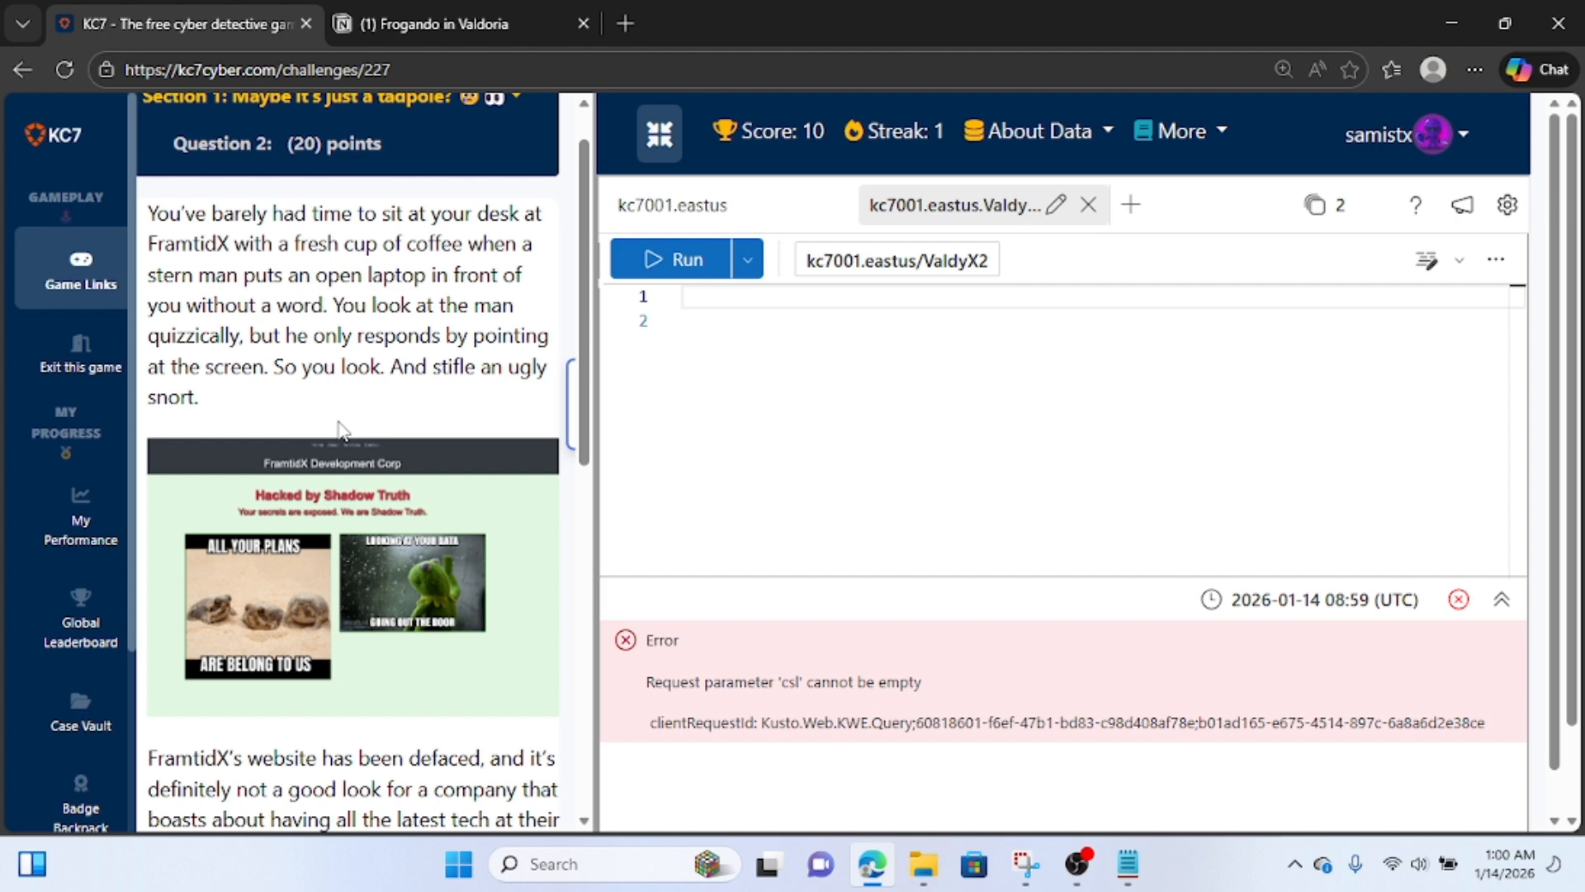
pyautogui.scroll(-2, 340, 427)
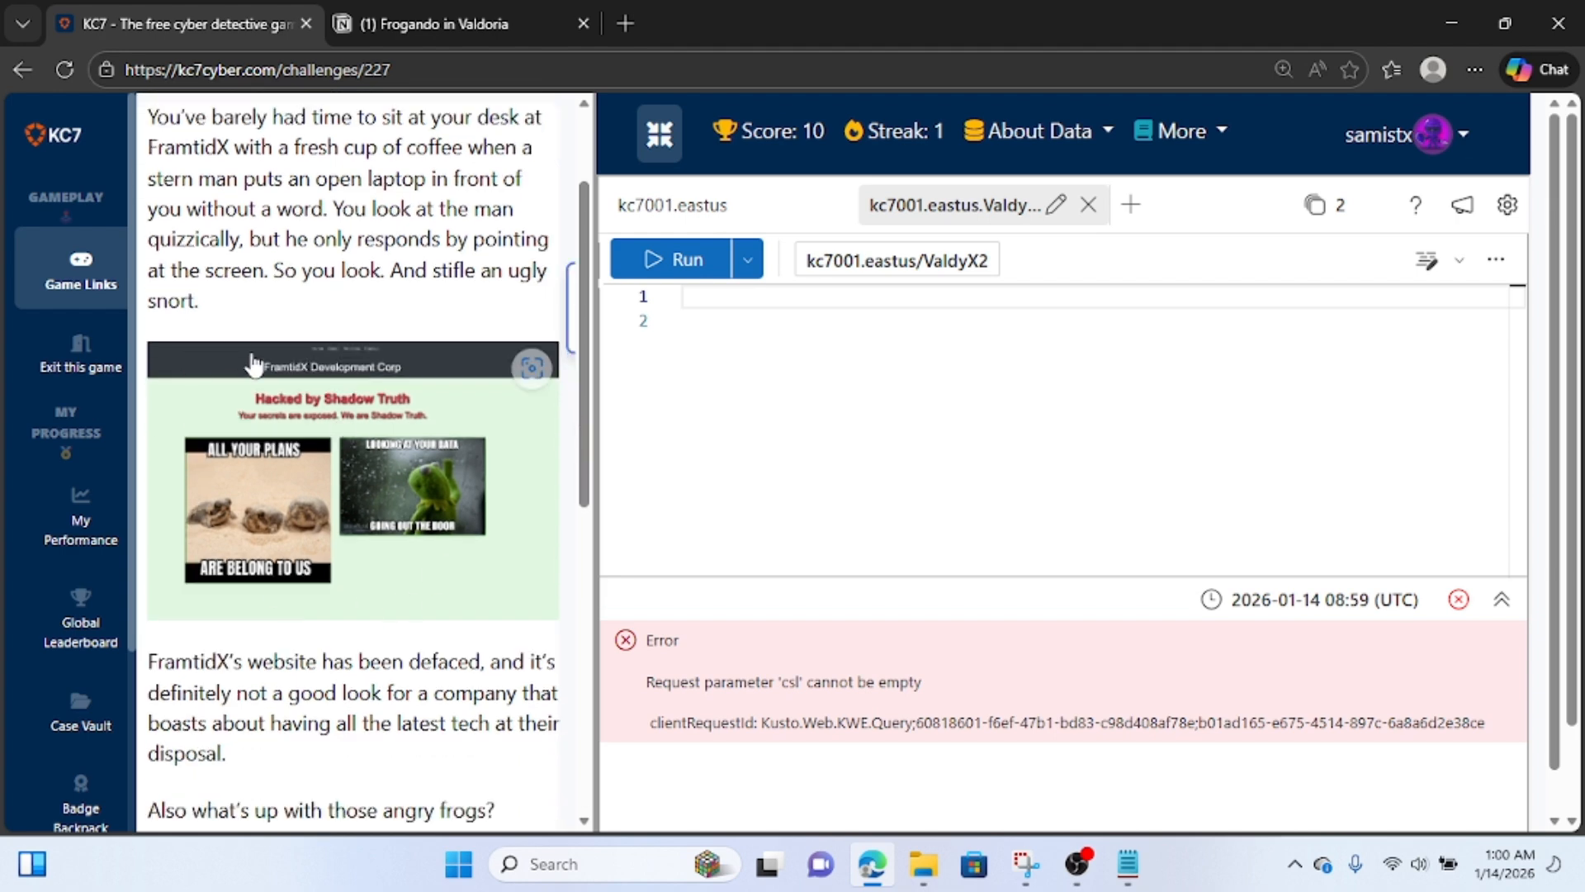
pyautogui.click(307, 466)
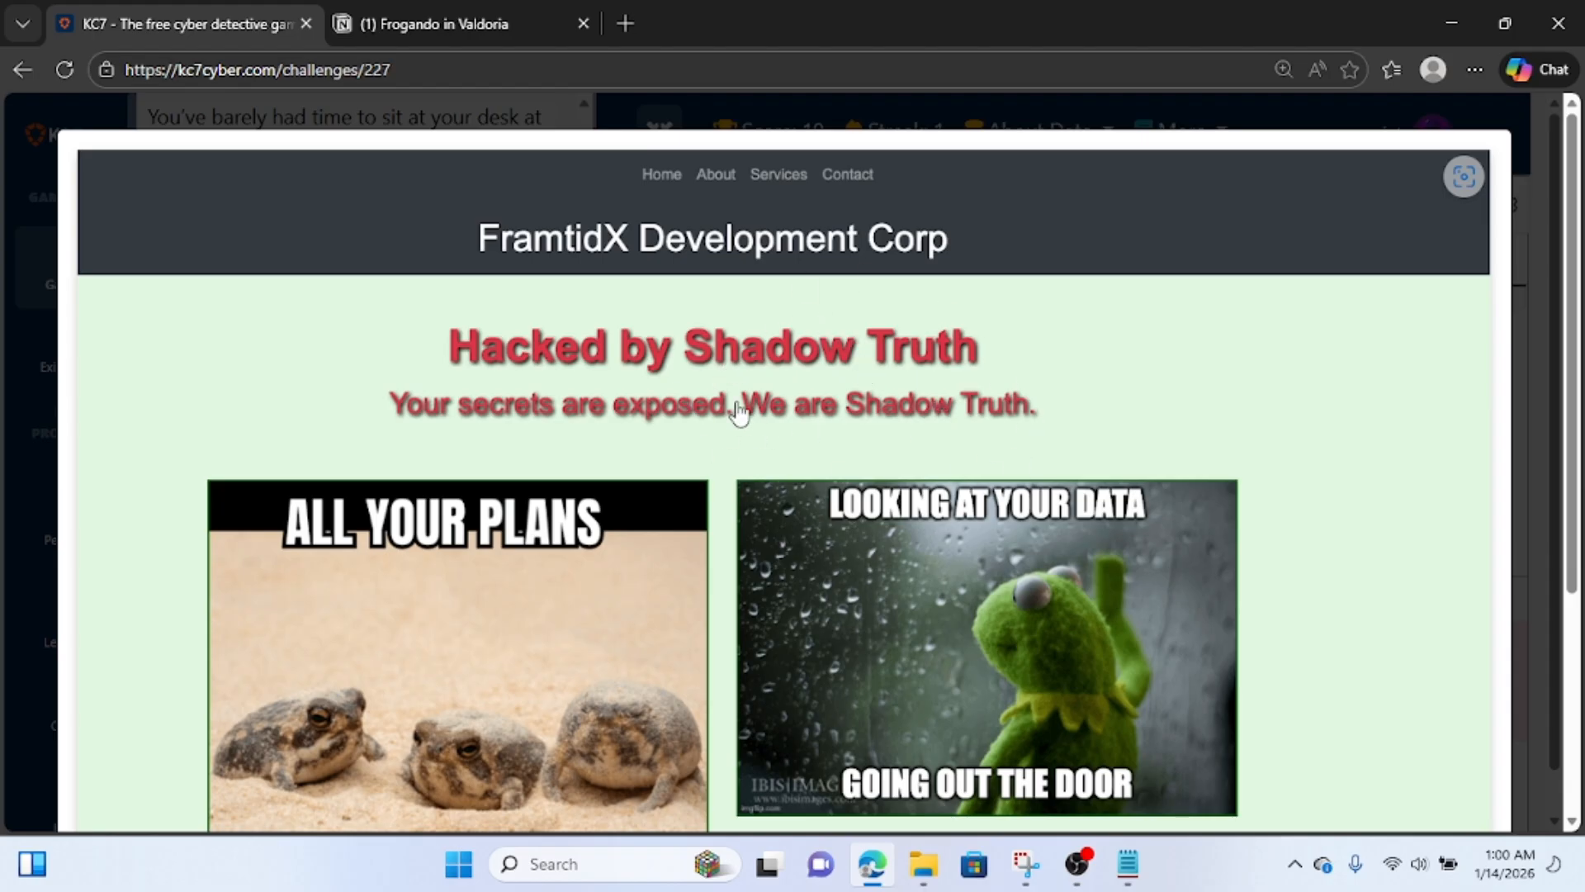
# Switch to the Frogando in Valdoria page in Notion and add the note "hacker : shadow truth".
pyautogui.click(404, 9)
pyautogui.click(510, 369)
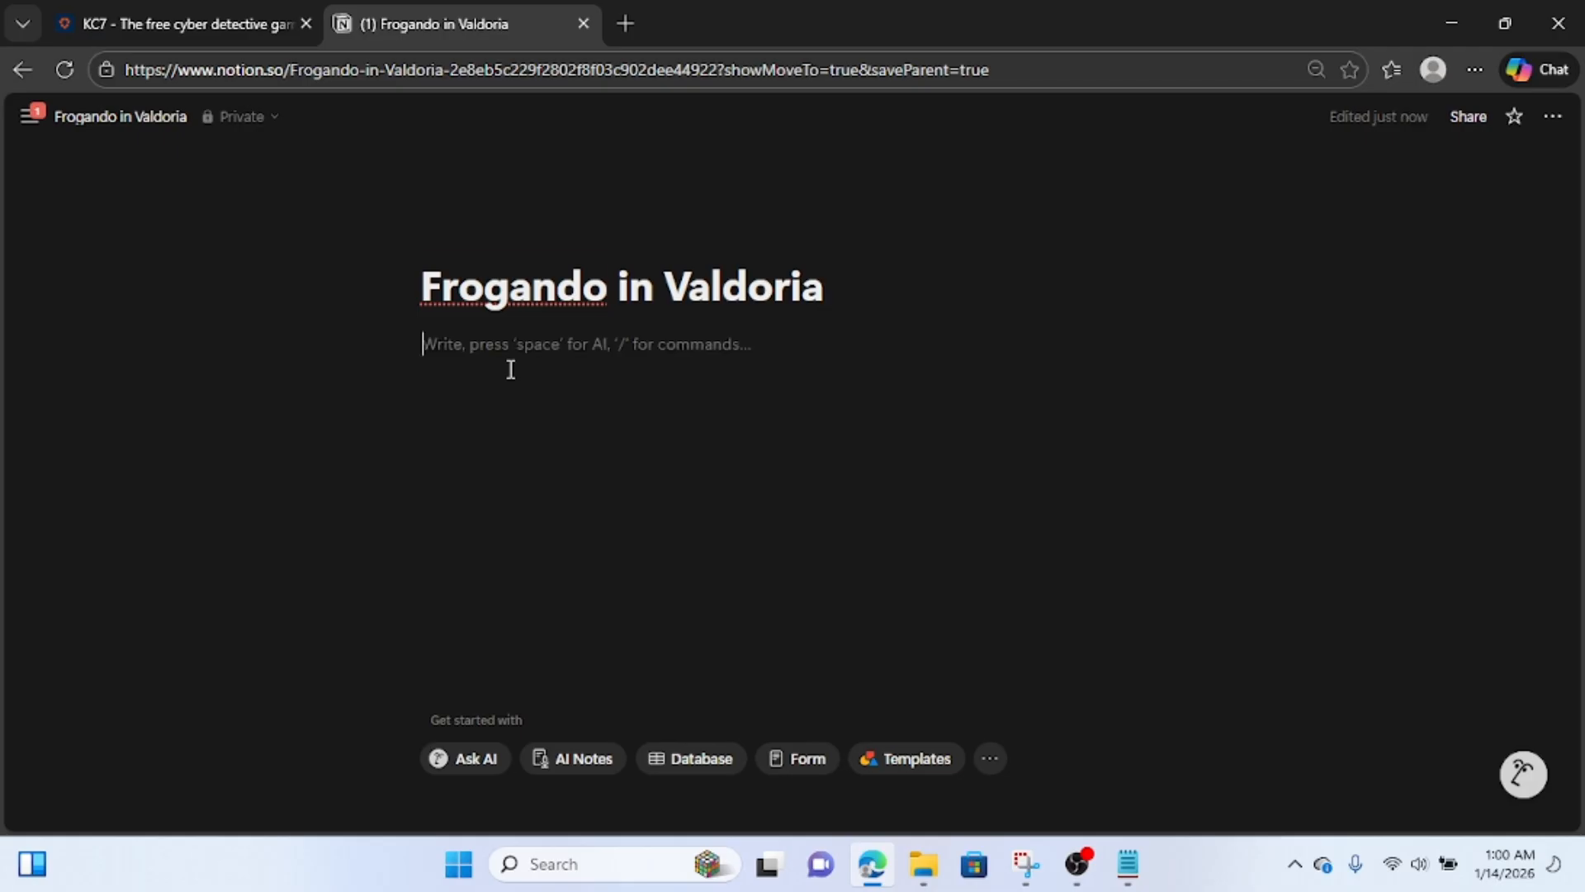
pyautogui.write('hacker')
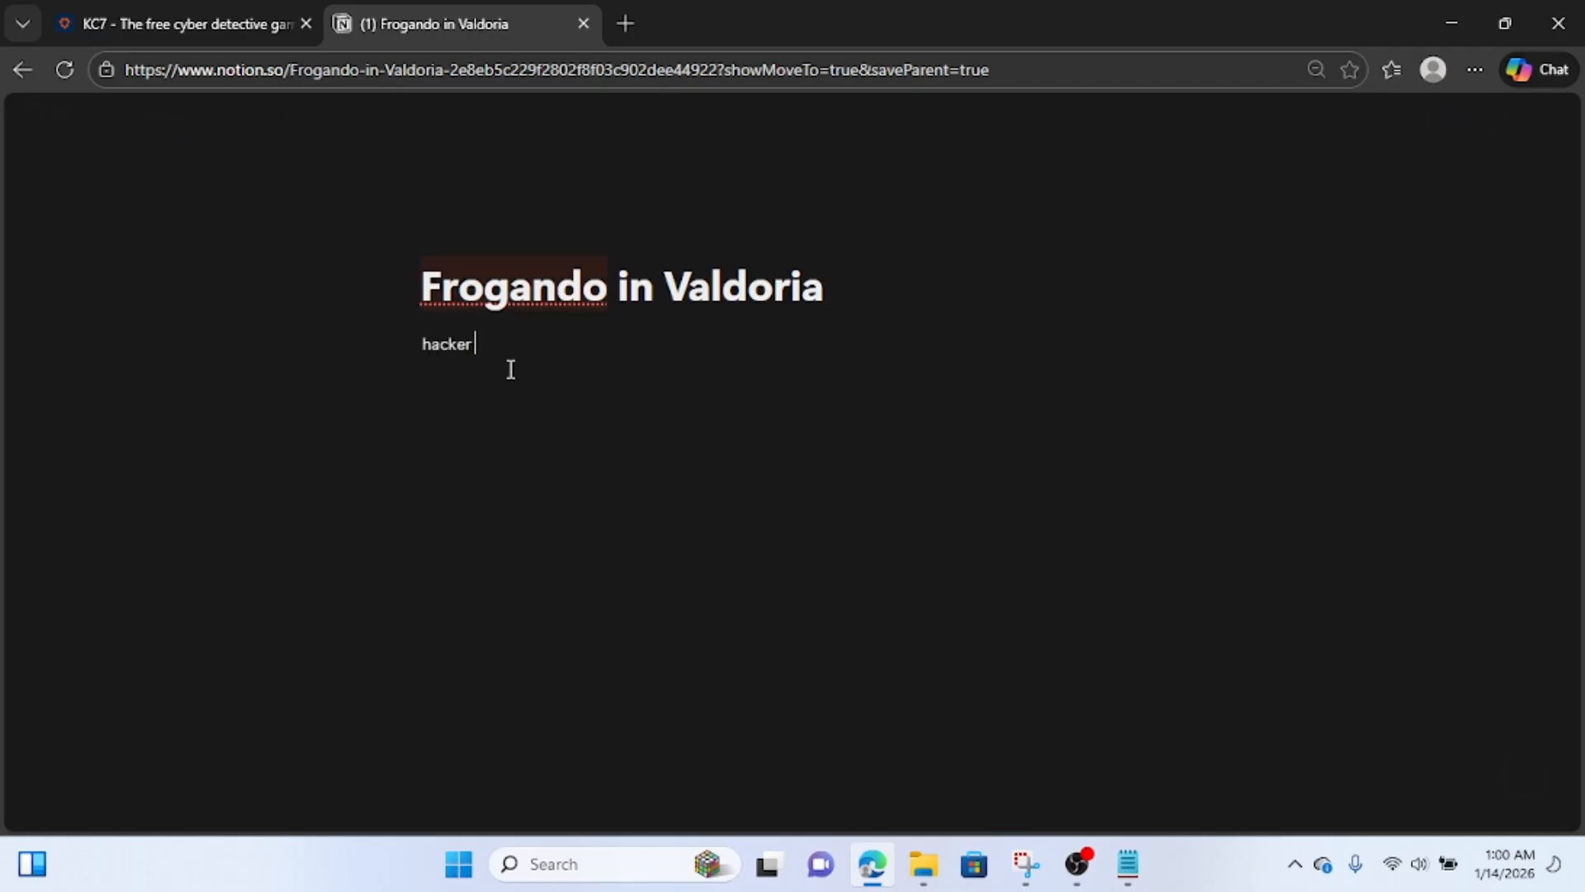
pyautogui.write(' : shadow truth')
# Switch back to KC7, examine the messages and memes in the enlarged defacement screenshot, and close it.
pyautogui.click(172, 1)
pyautogui.scroll(-2, 429, 272)
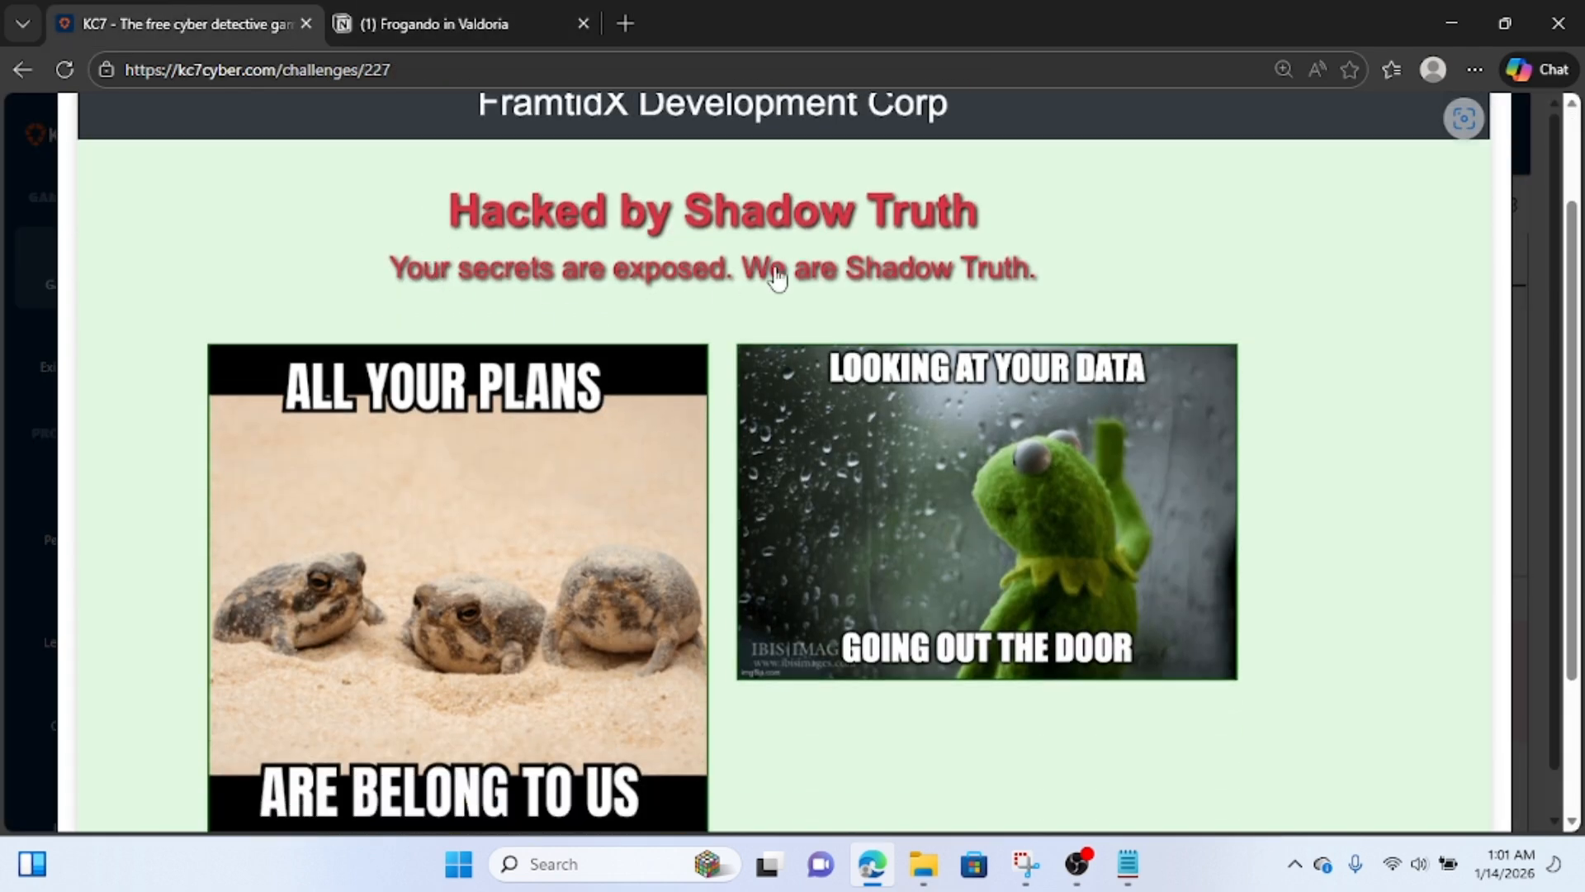
pyautogui.scroll(-1, 593, 537)
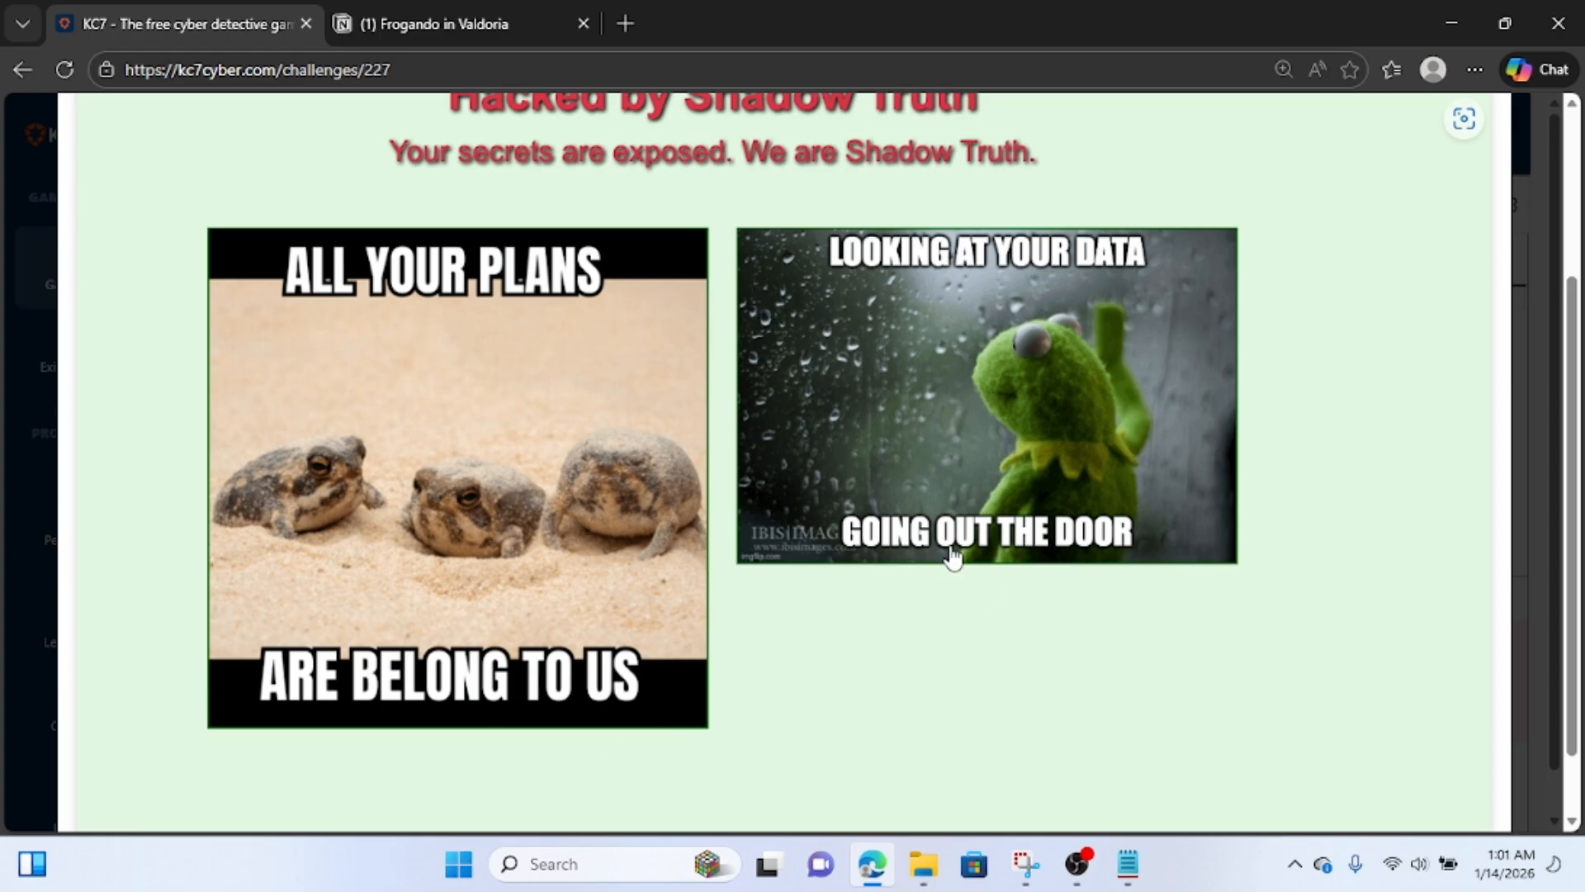
pyautogui.scroll(2, 1264, 342)
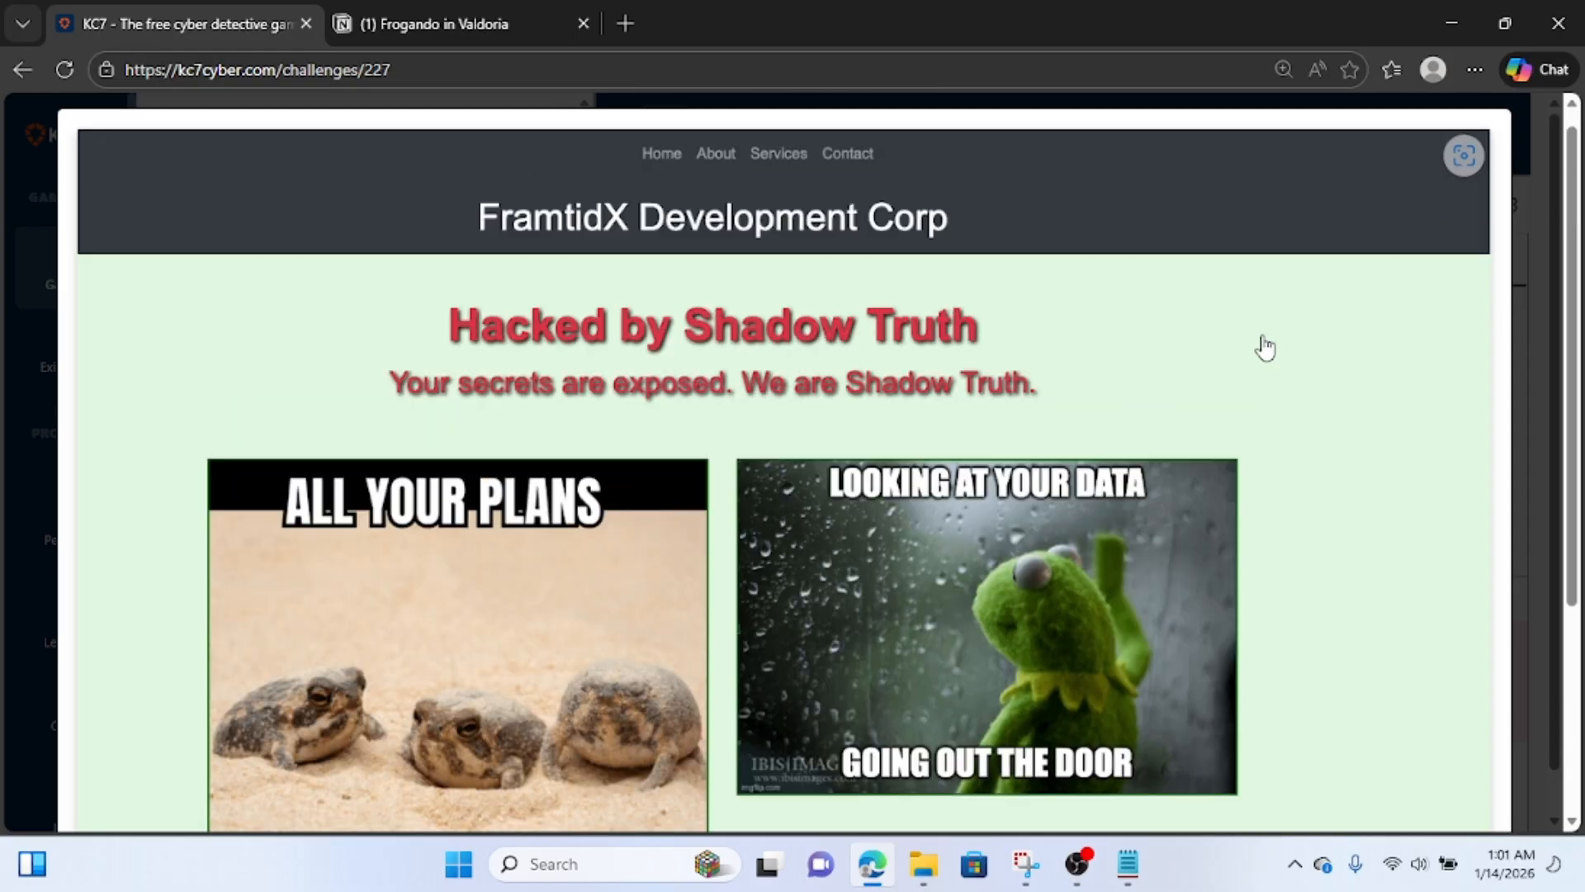
pyautogui.click(16, 347)
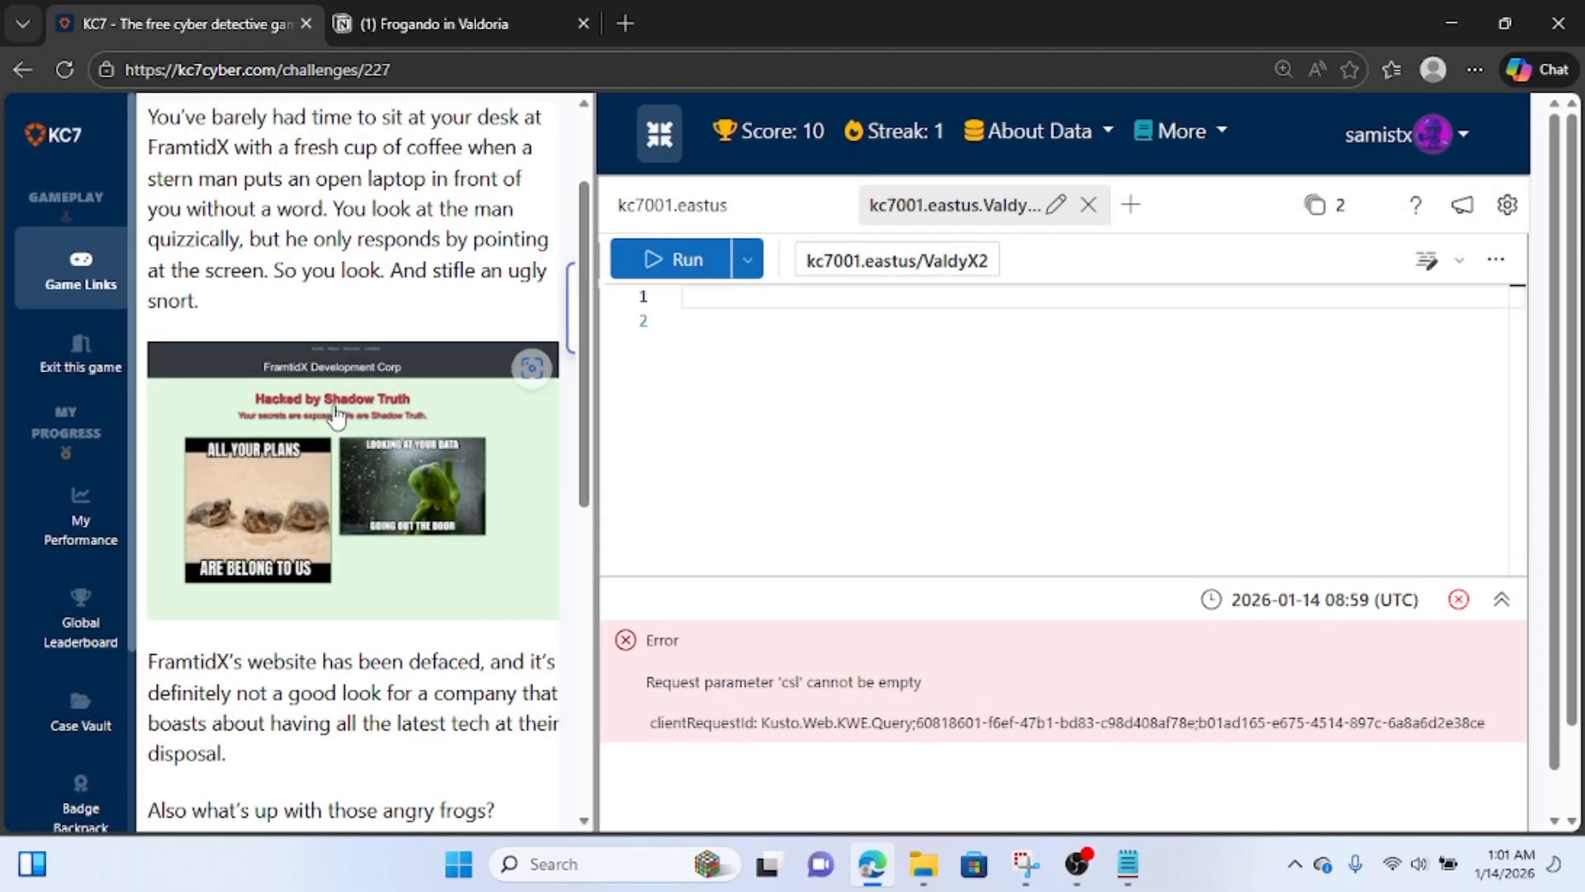
# Read the rest of the Question 2 story down to the question about the MITRE ATT&CK ID for defacement.
pyautogui.scroll(-3, 279, 499)
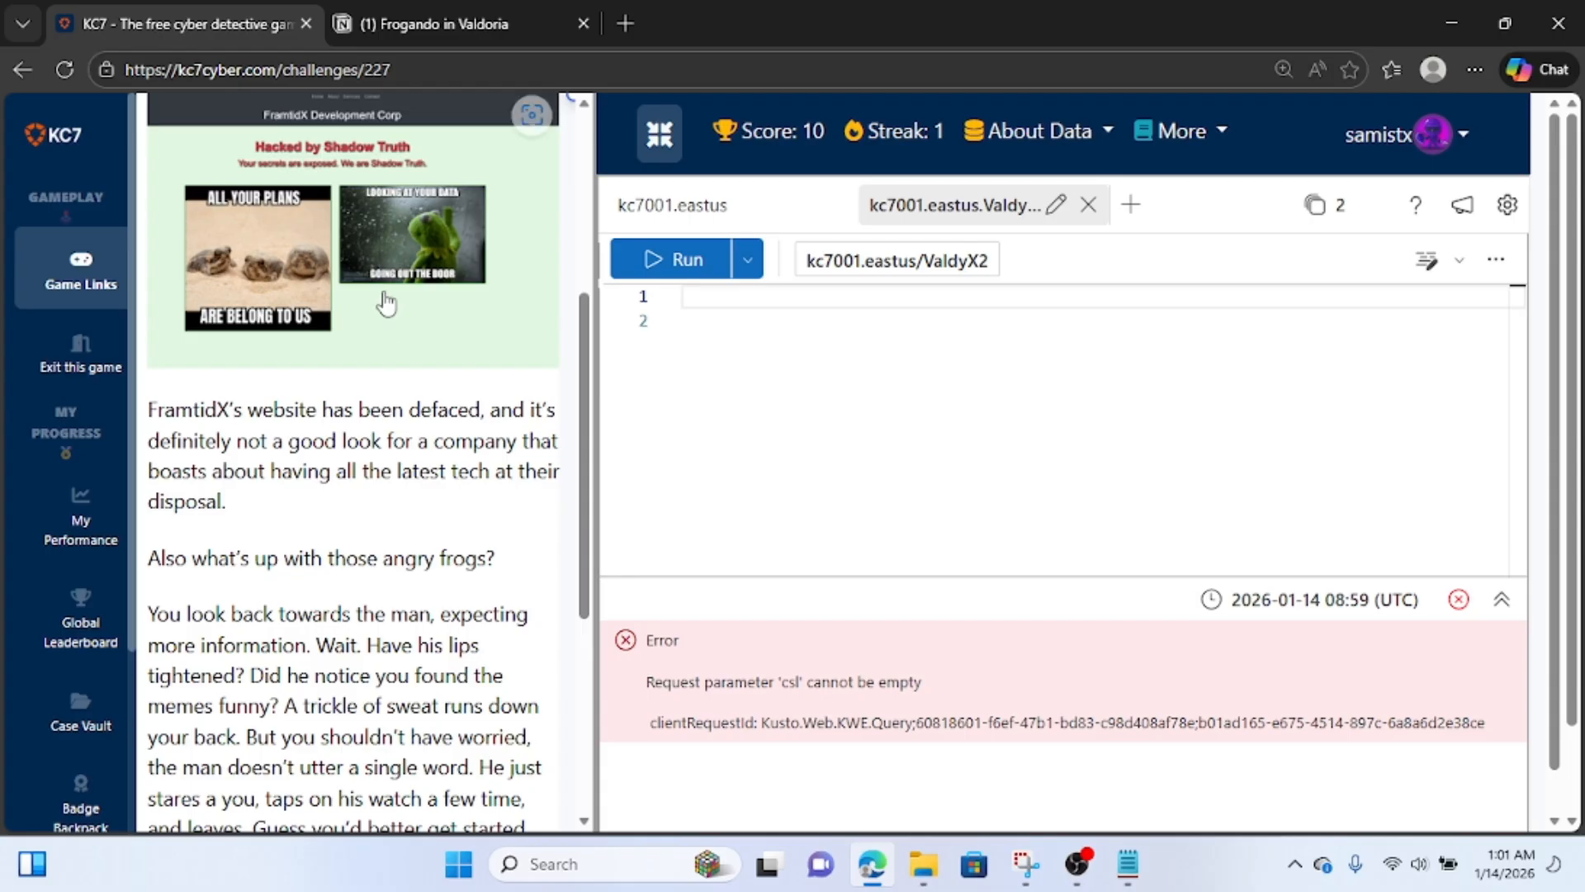
pyautogui.scroll(-2, 386, 304)
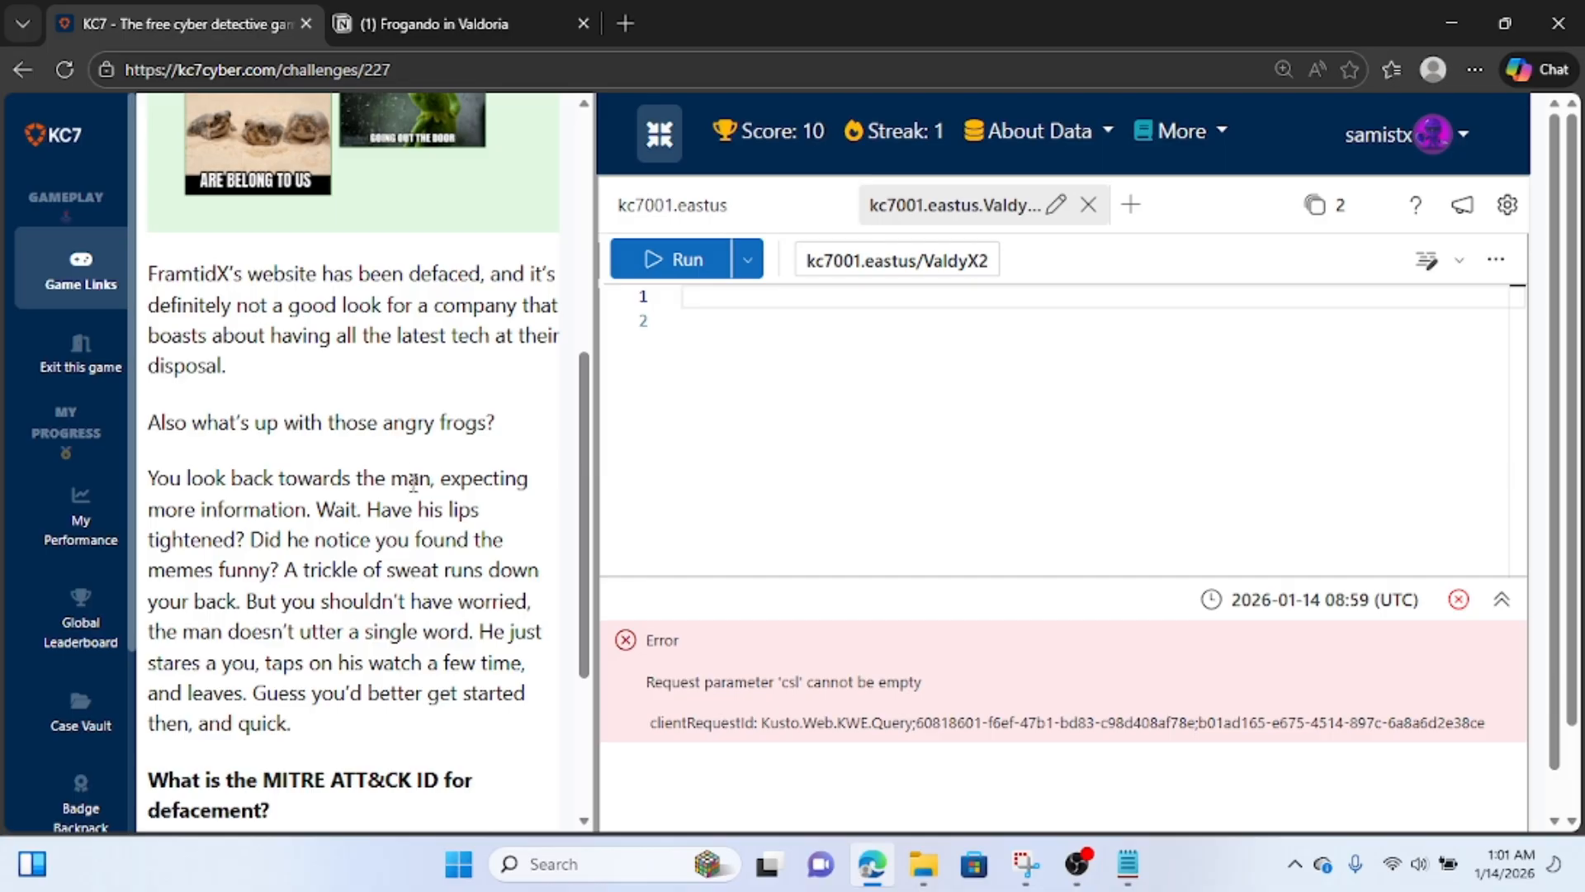
pyautogui.scroll(-1, 411, 482)
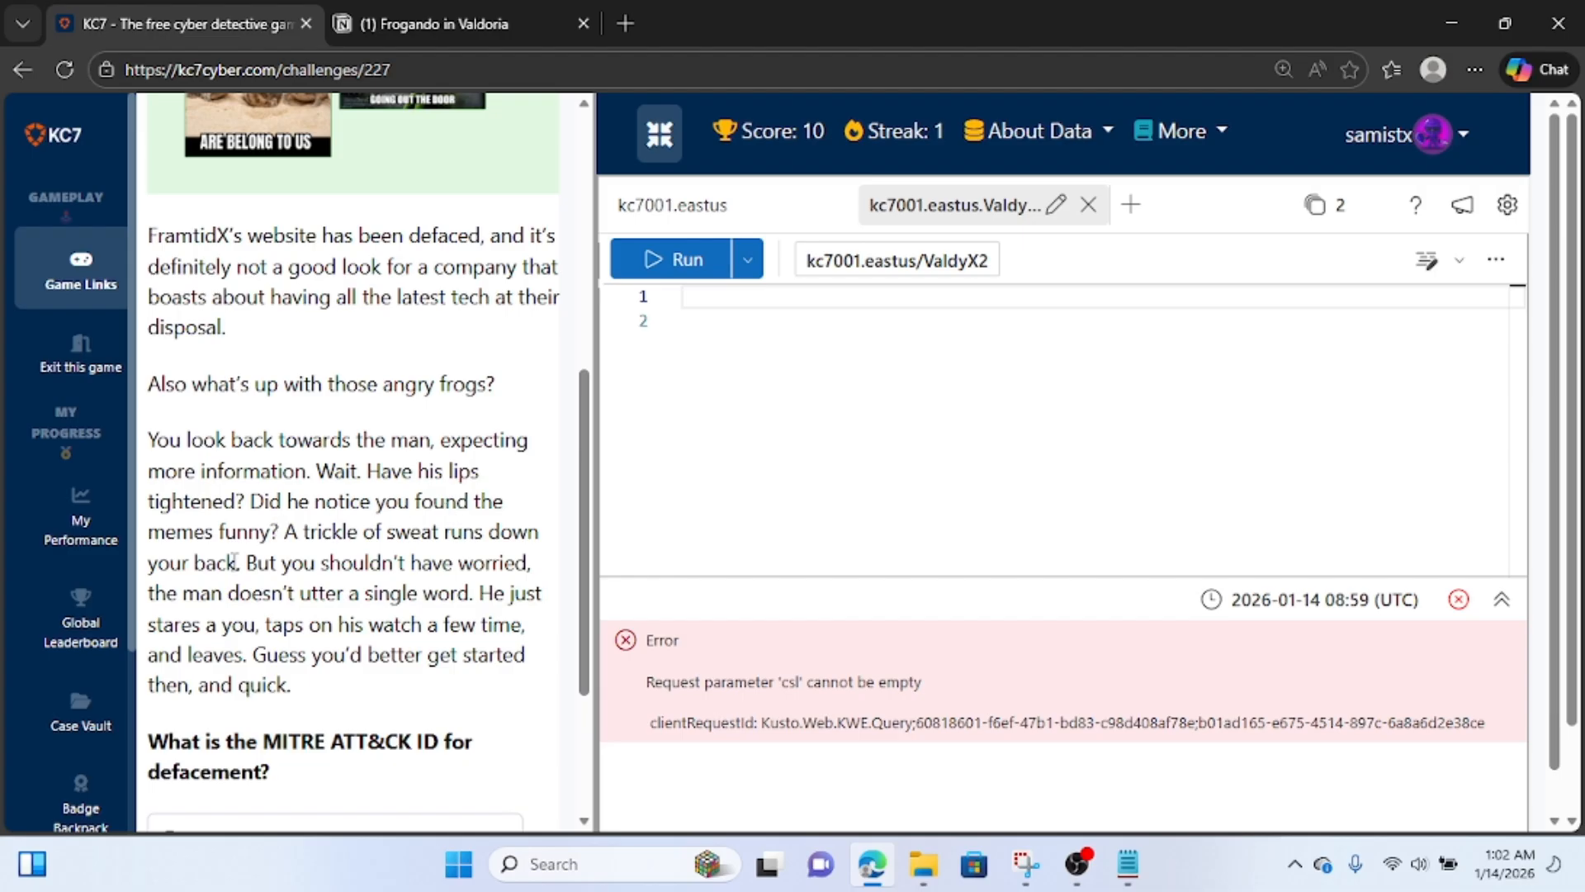
pyautogui.scroll(-1, 233, 561)
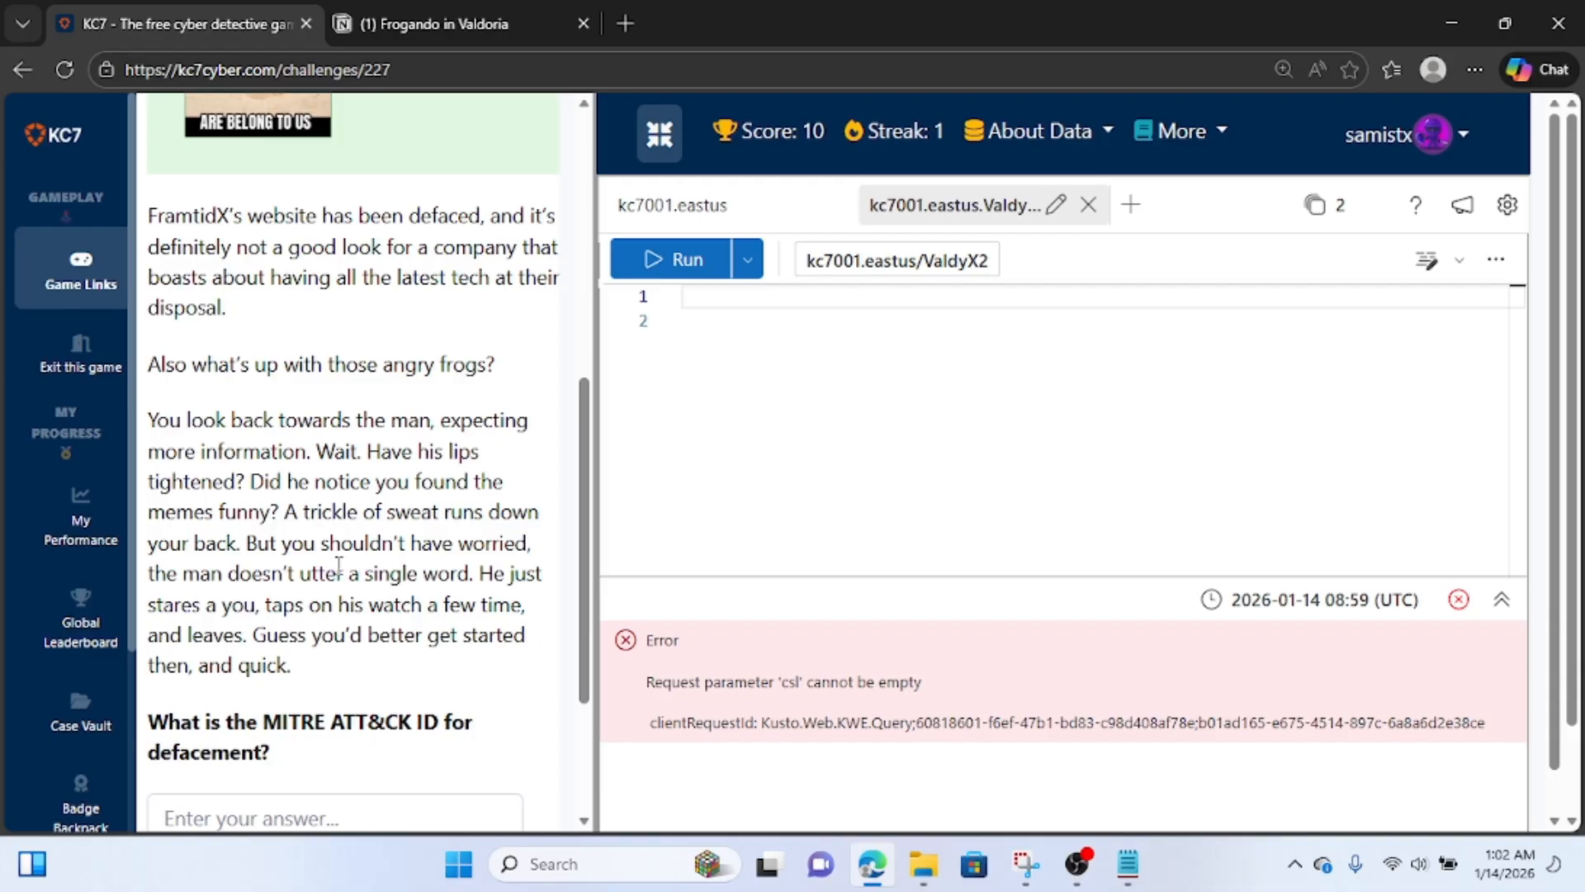
pyautogui.scroll(-1, 372, 549)
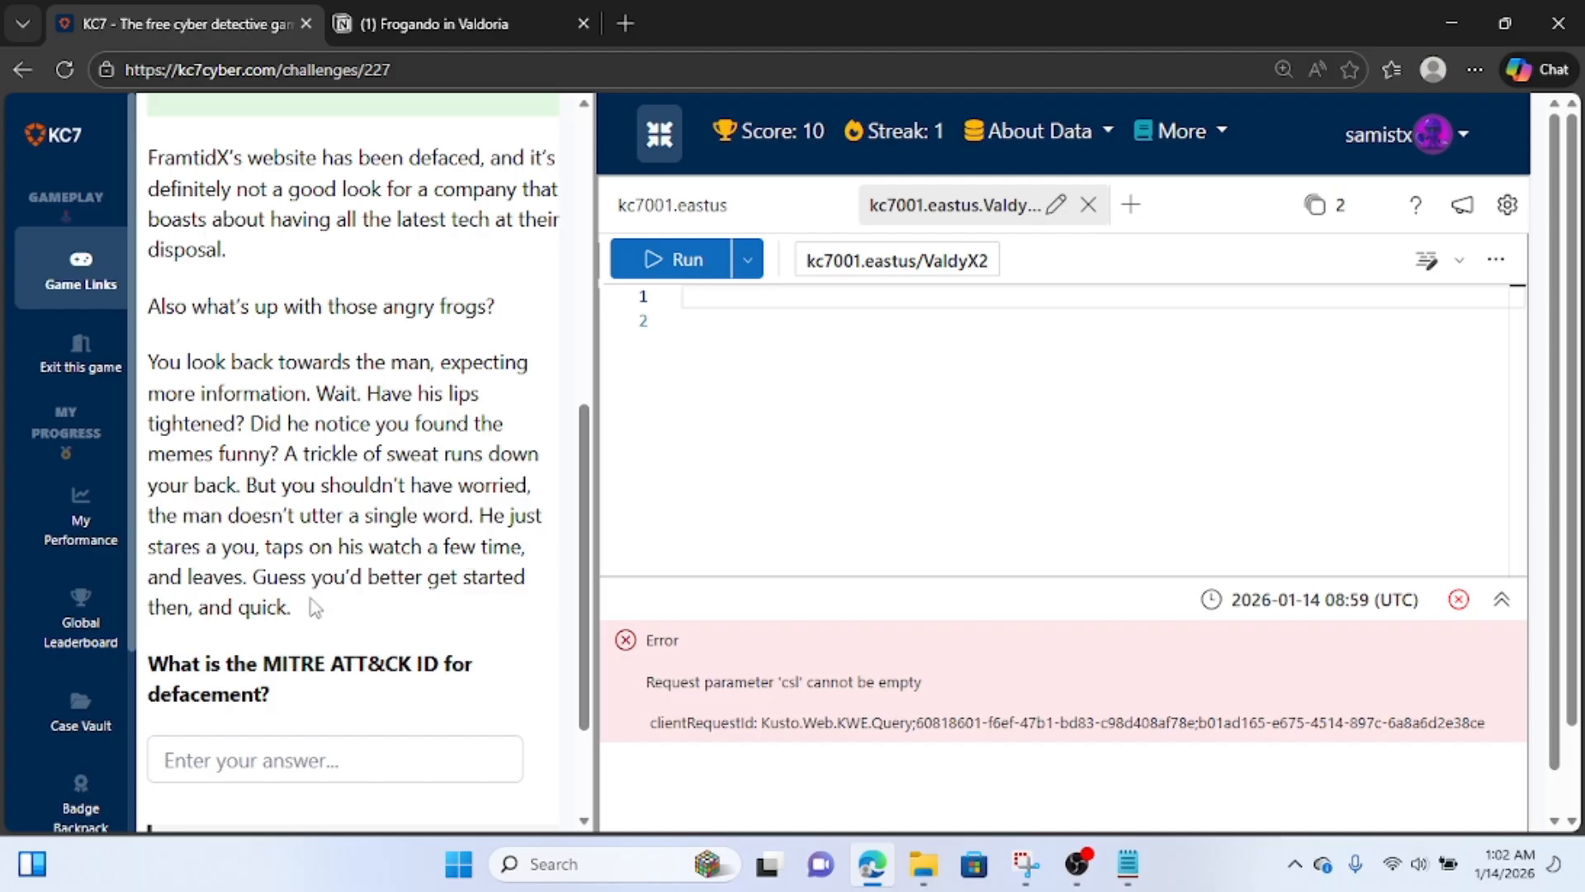
pyautogui.scroll(-1, 283, 595)
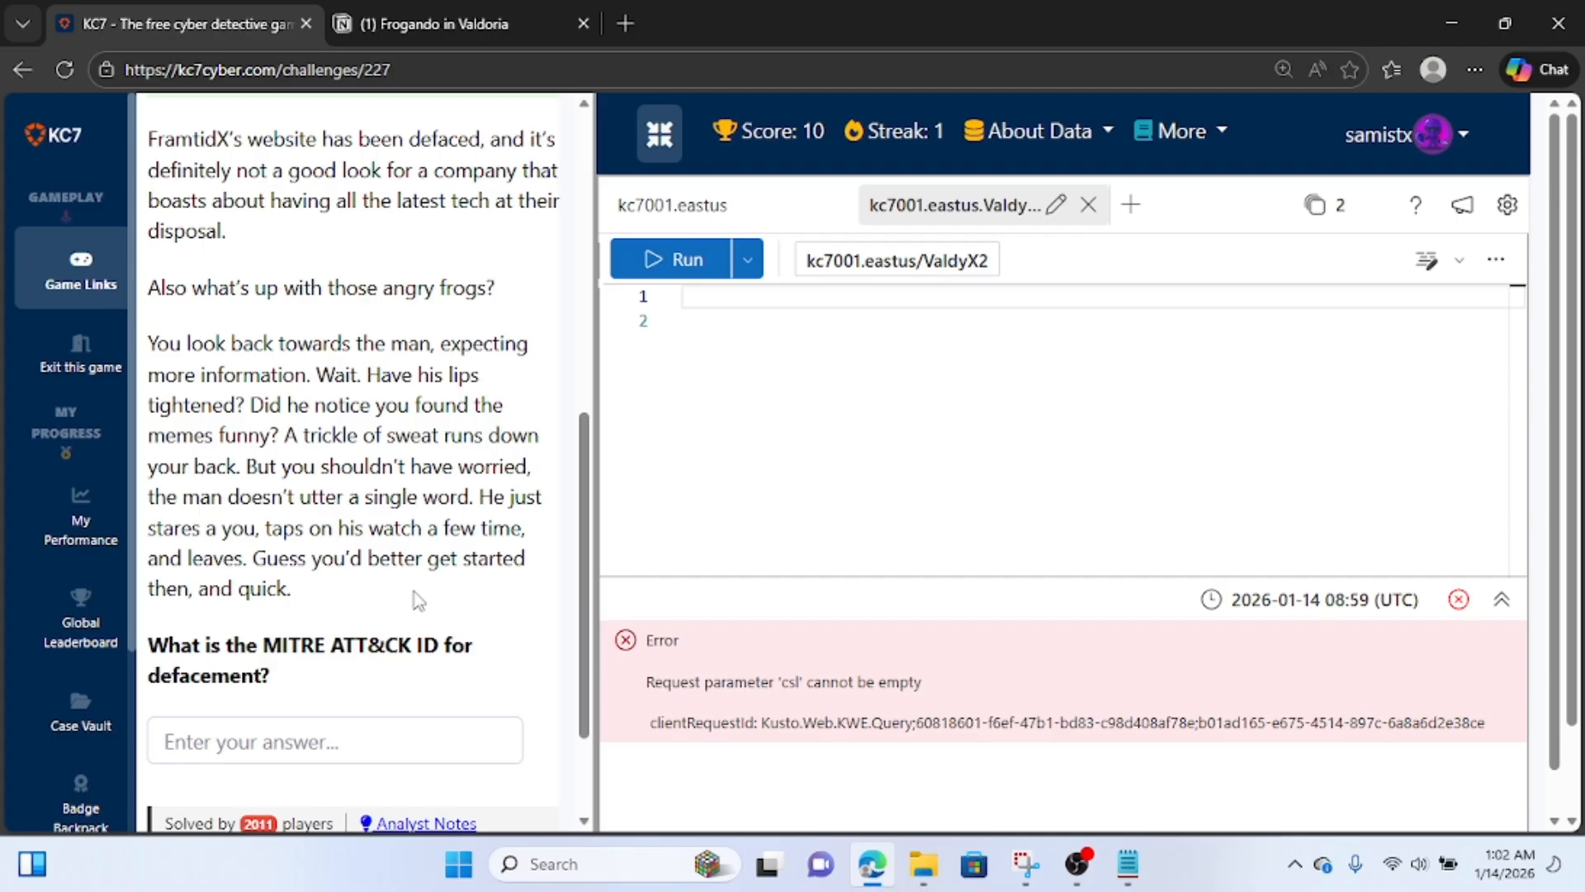
pyautogui.scroll(-1, 419, 601)
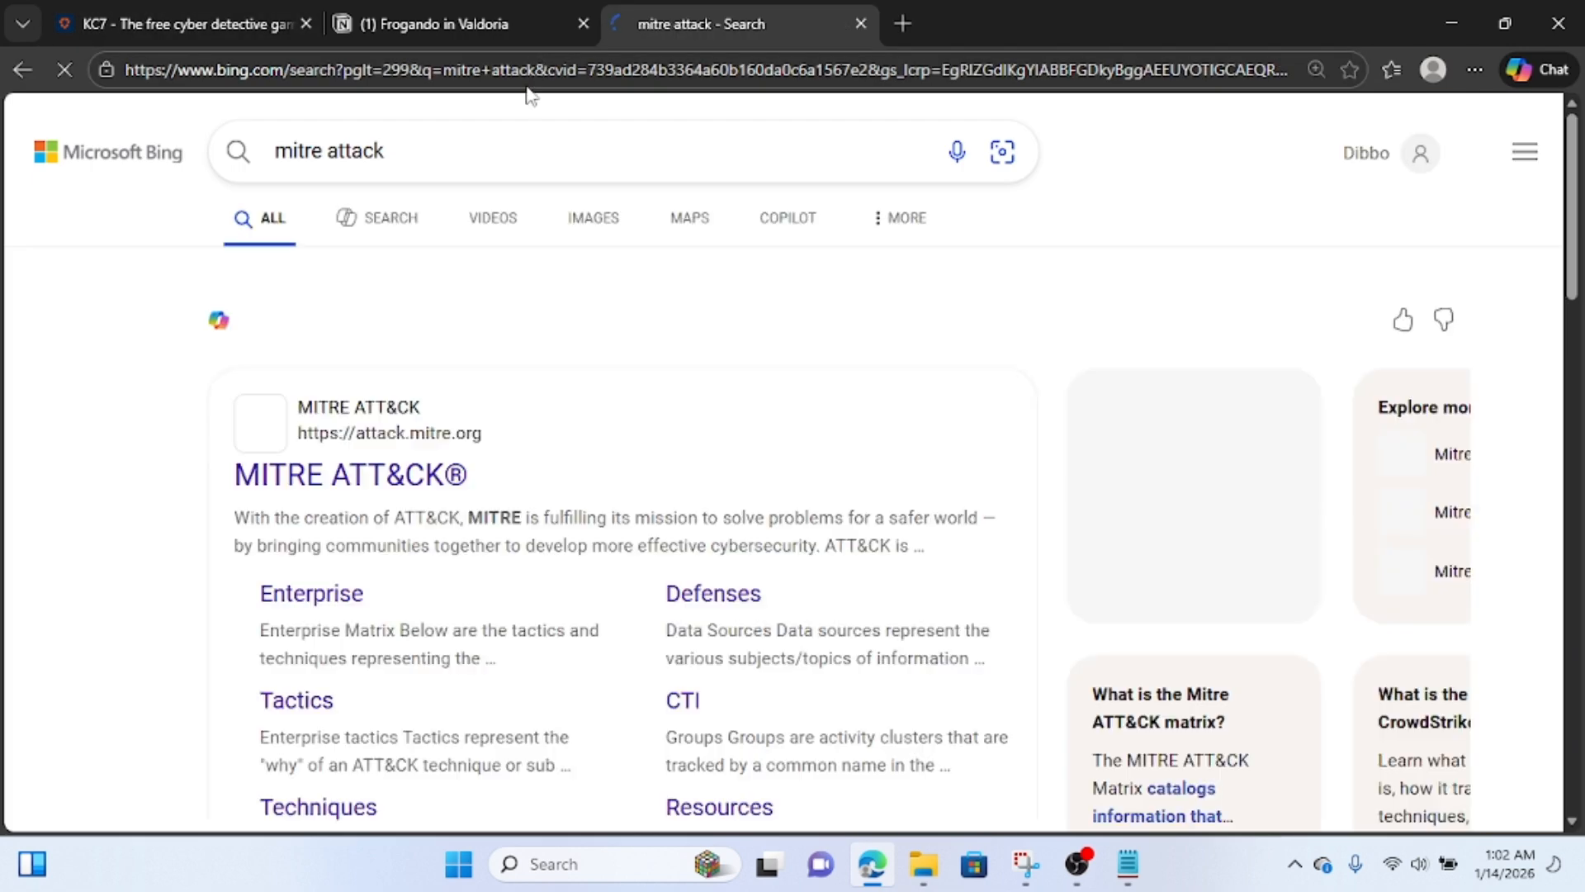
# Open the MITRE ATT&CK website from the "mitre attack" search results and bring up its Enterprise techniques list.
pyautogui.click(371, 467)
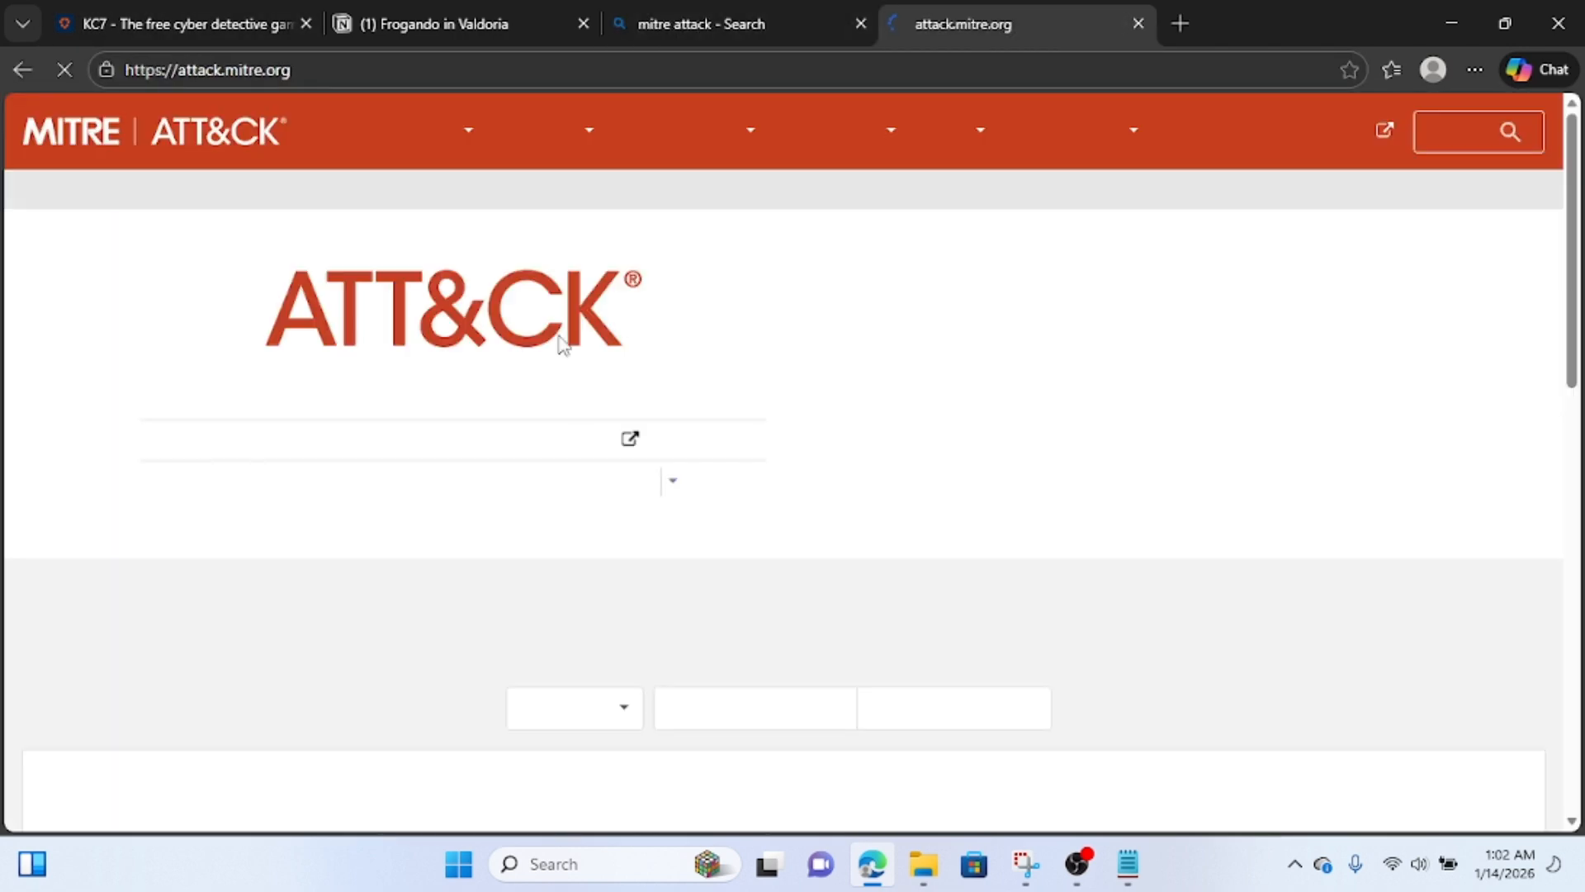
pyautogui.moveTo(599, 134)
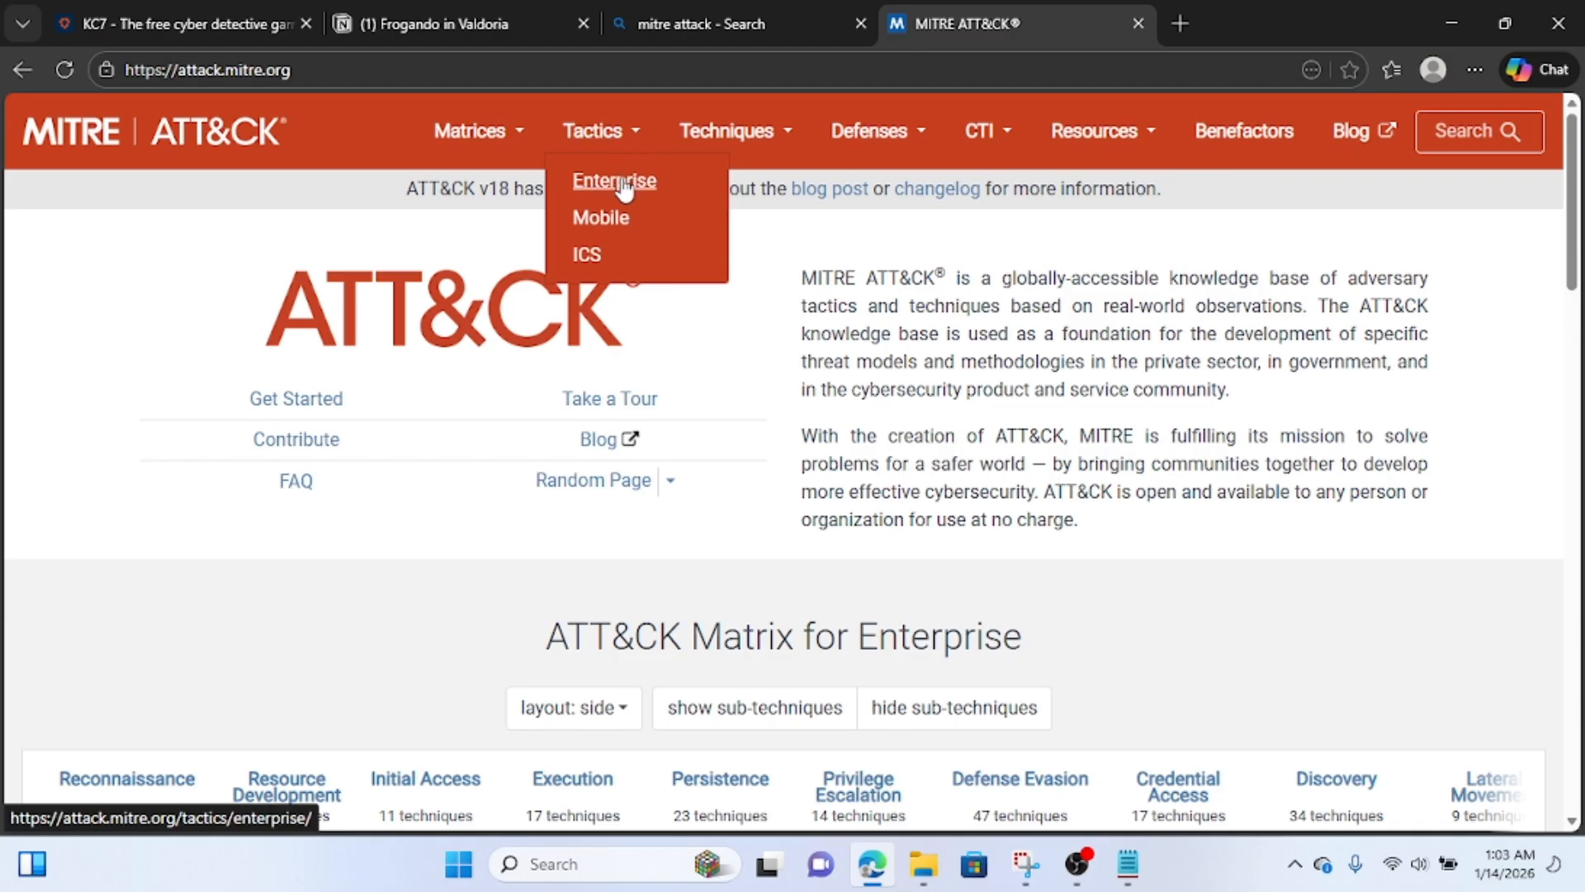
pyautogui.click(625, 184)
pyautogui.moveTo(727, 132)
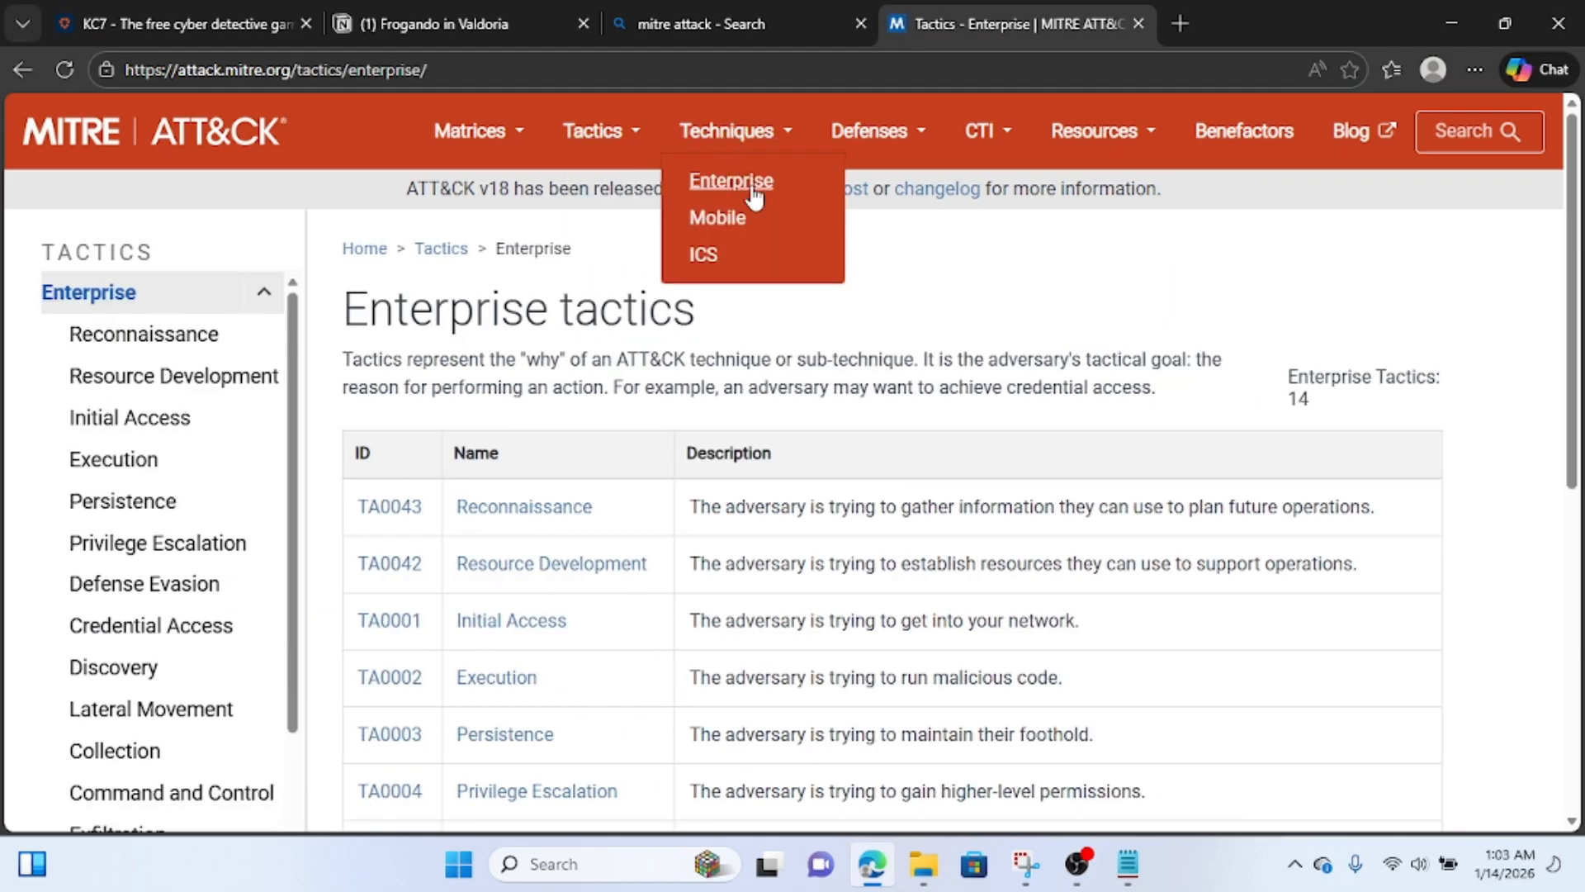
pyautogui.click(753, 192)
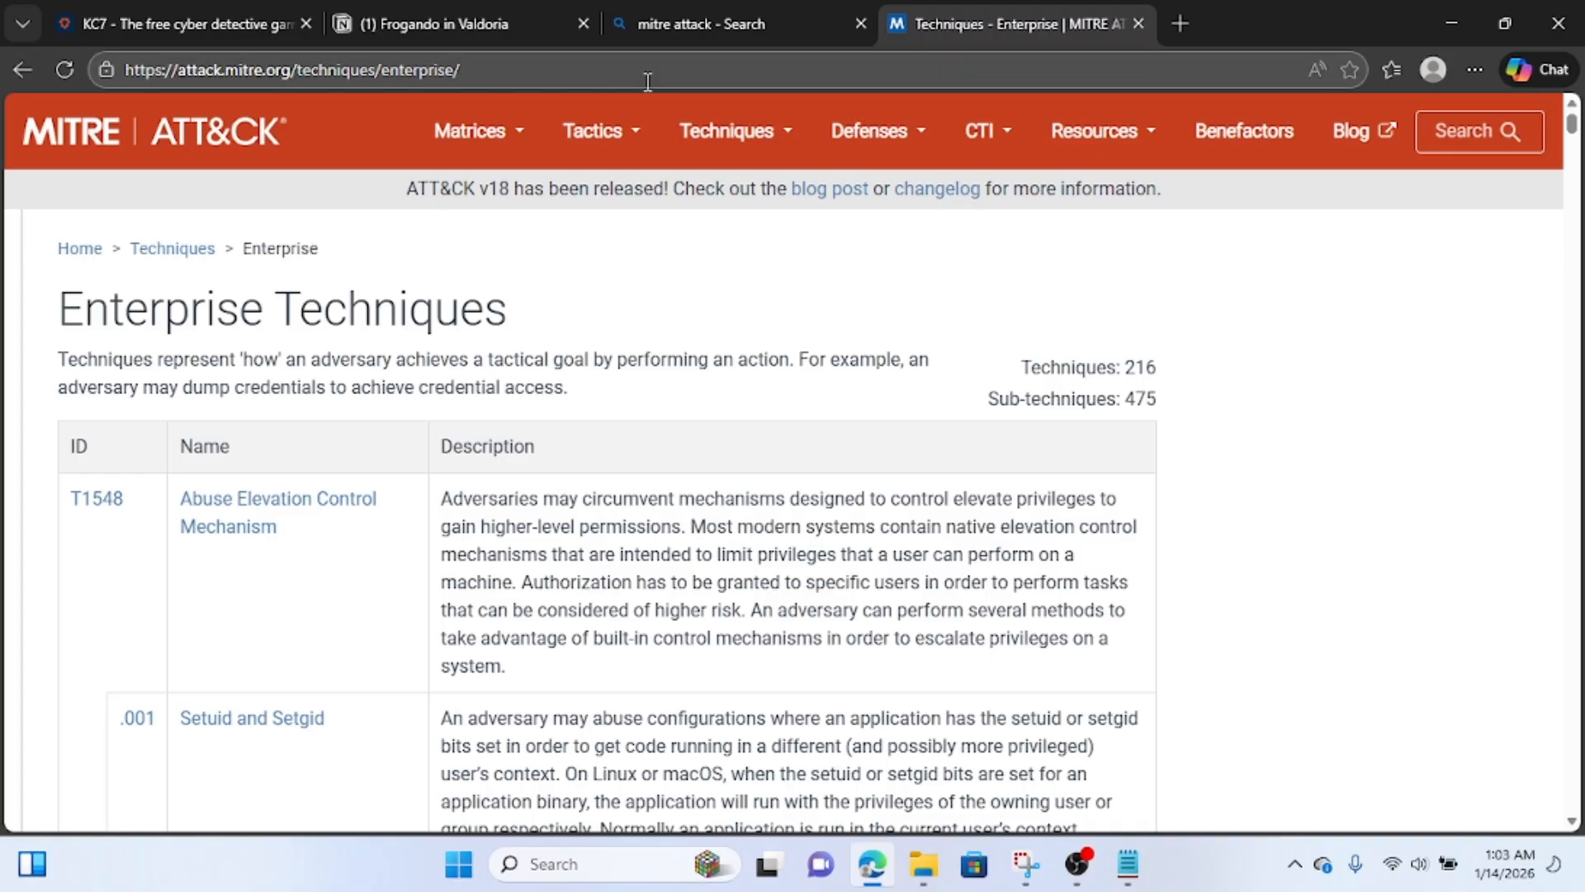
# Browse the Enterprise techniques and open the Impact category.
pyautogui.scroll(-1, 794, 472)
pyautogui.scroll(-20, 794, 472)
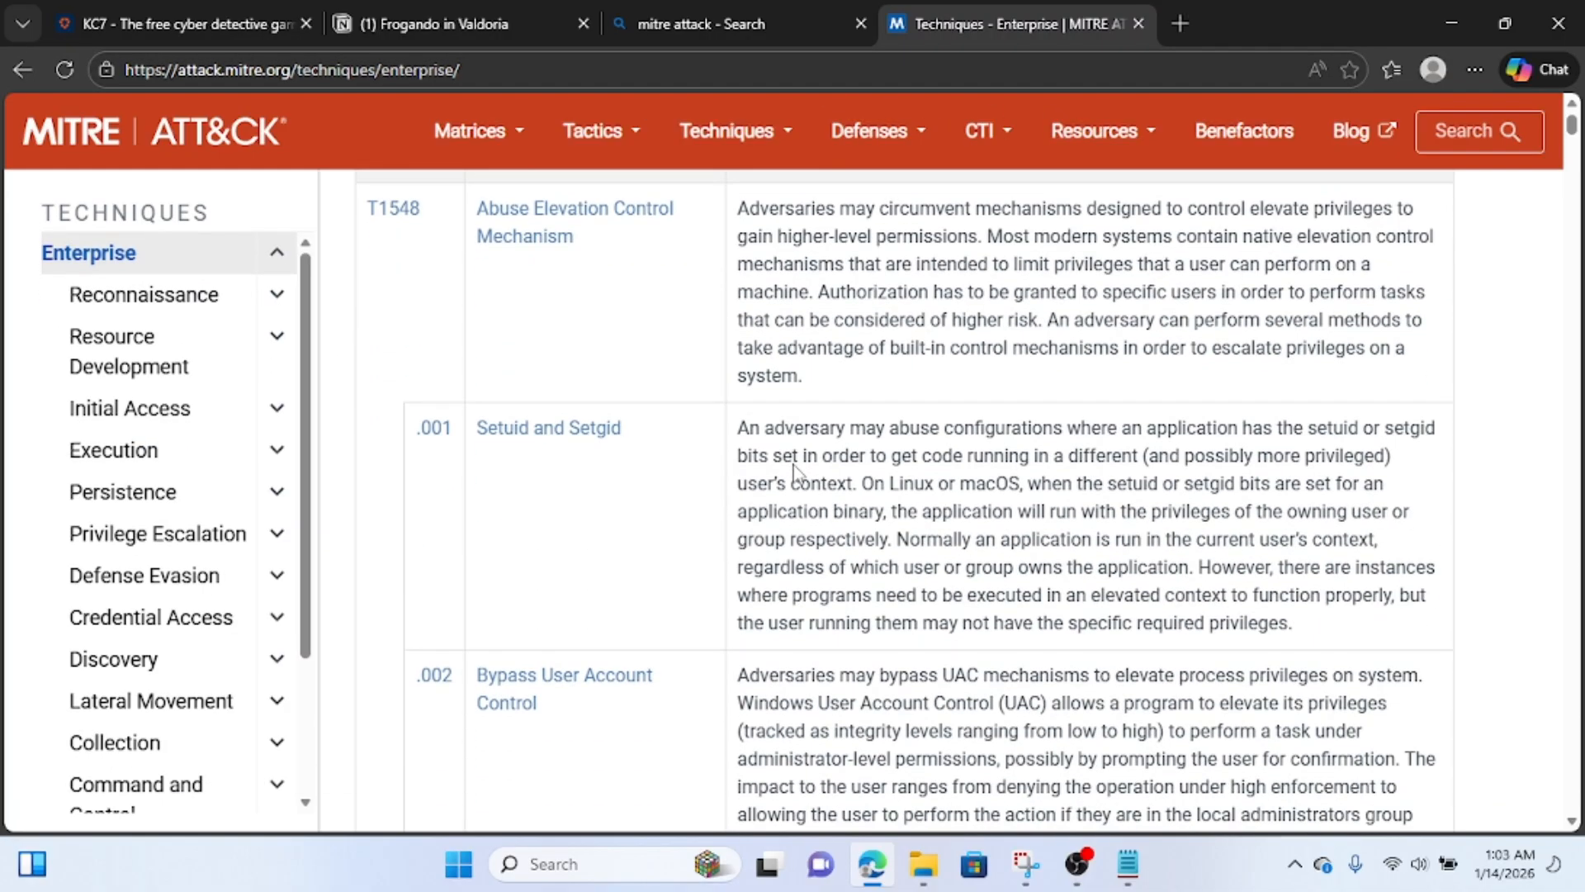
pyautogui.scroll(-2, 797, 473)
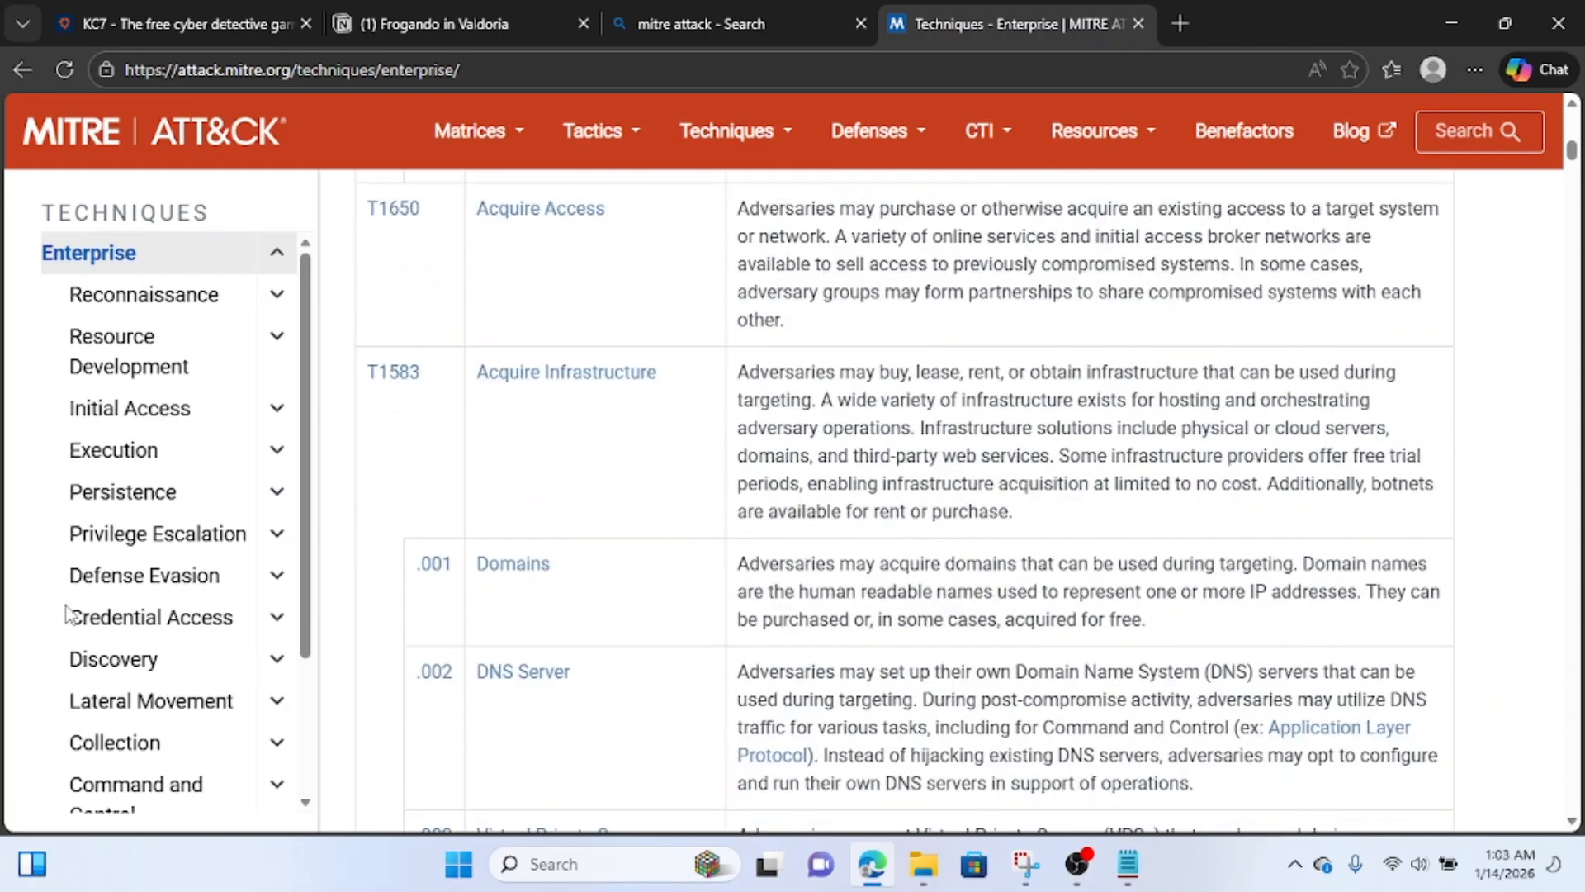
pyautogui.scroll(-3, 64, 612)
pyautogui.click(112, 717)
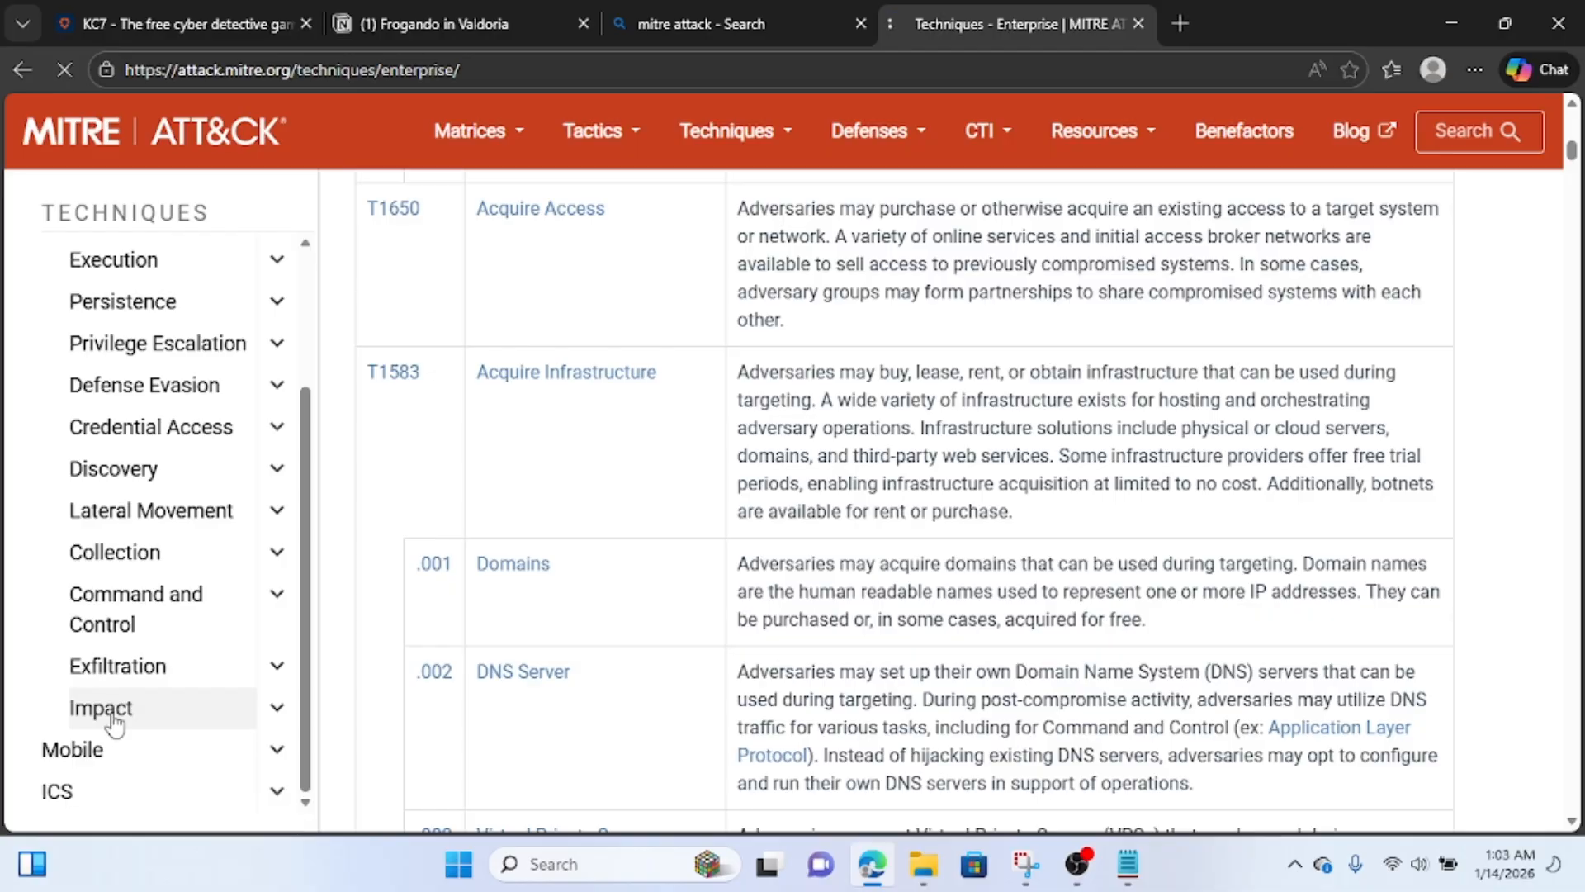
# Look through the Impact techniques for the Defacement entry and examine its ID and description.
pyautogui.scroll(-20, 561, 708)
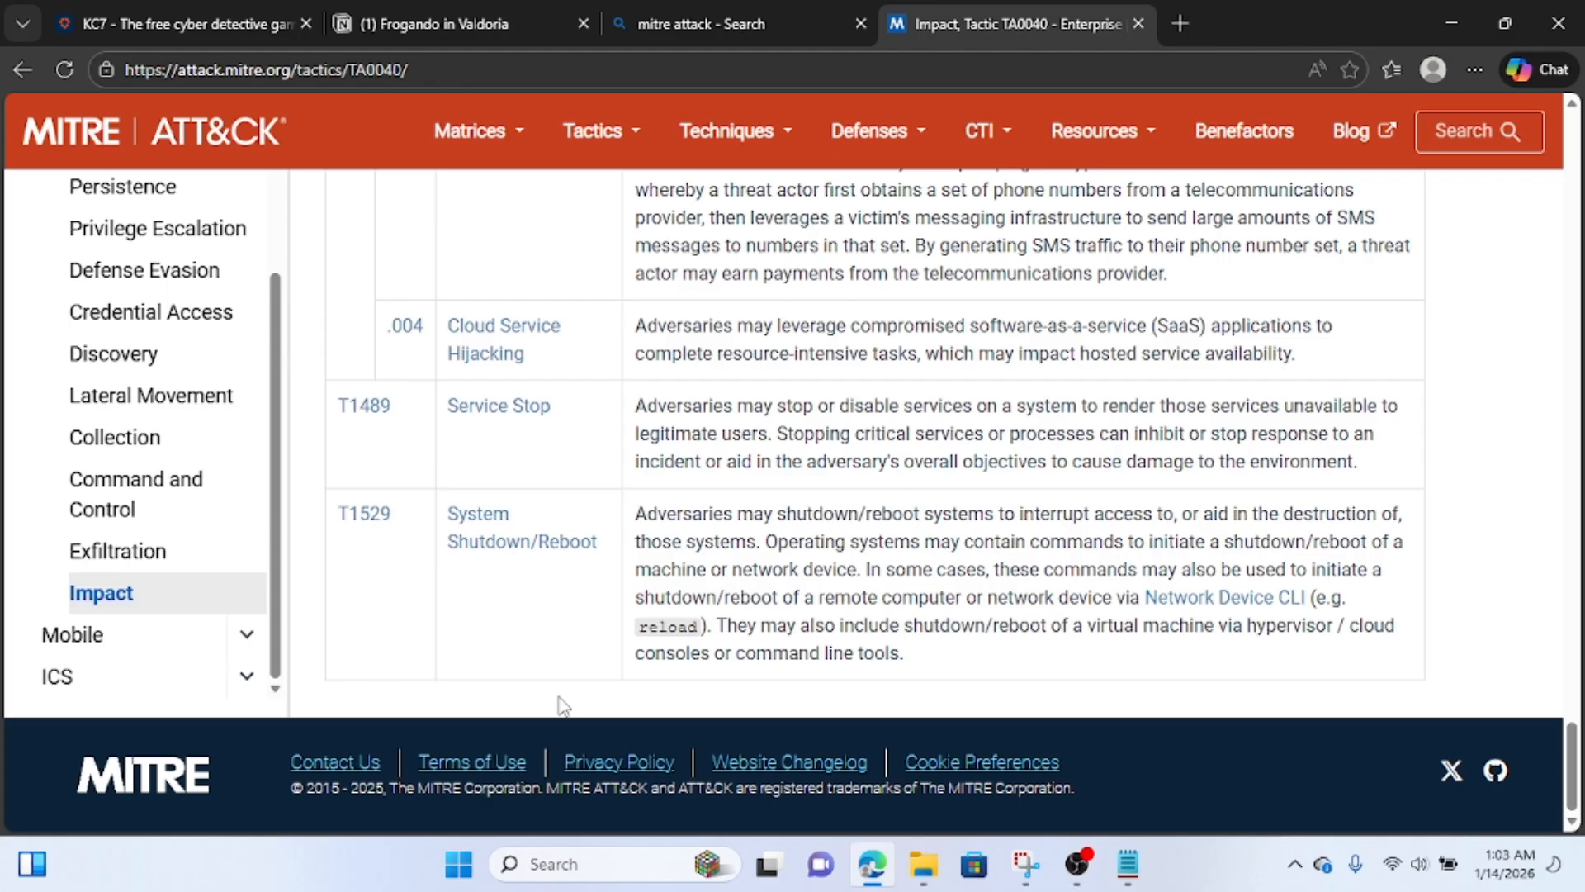
pyautogui.scroll(10, 561, 706)
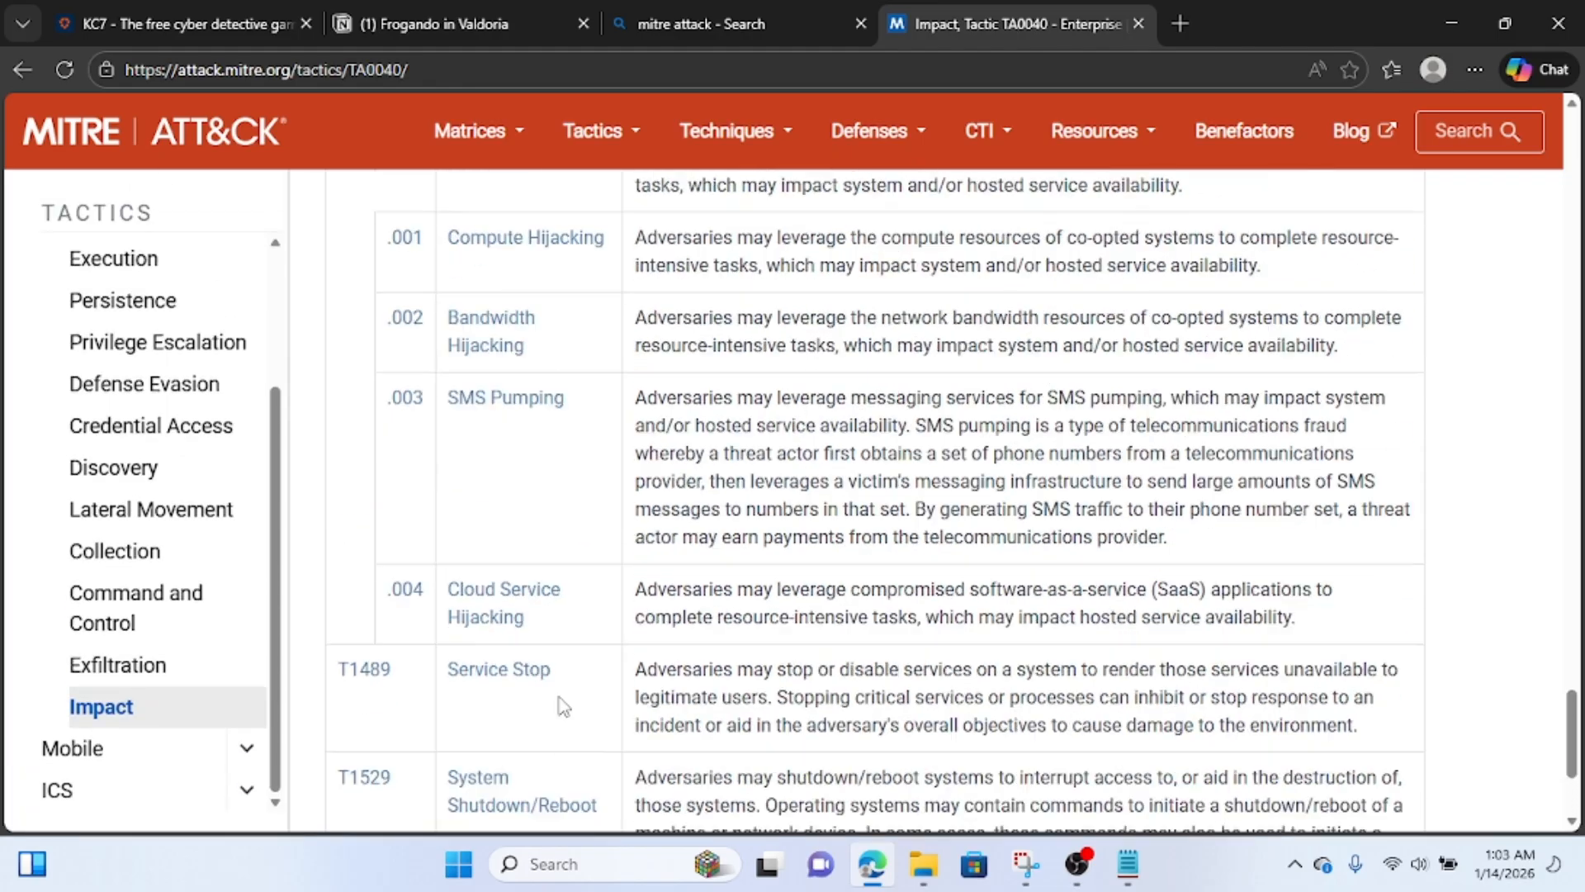
pyautogui.scroll(8, 561, 706)
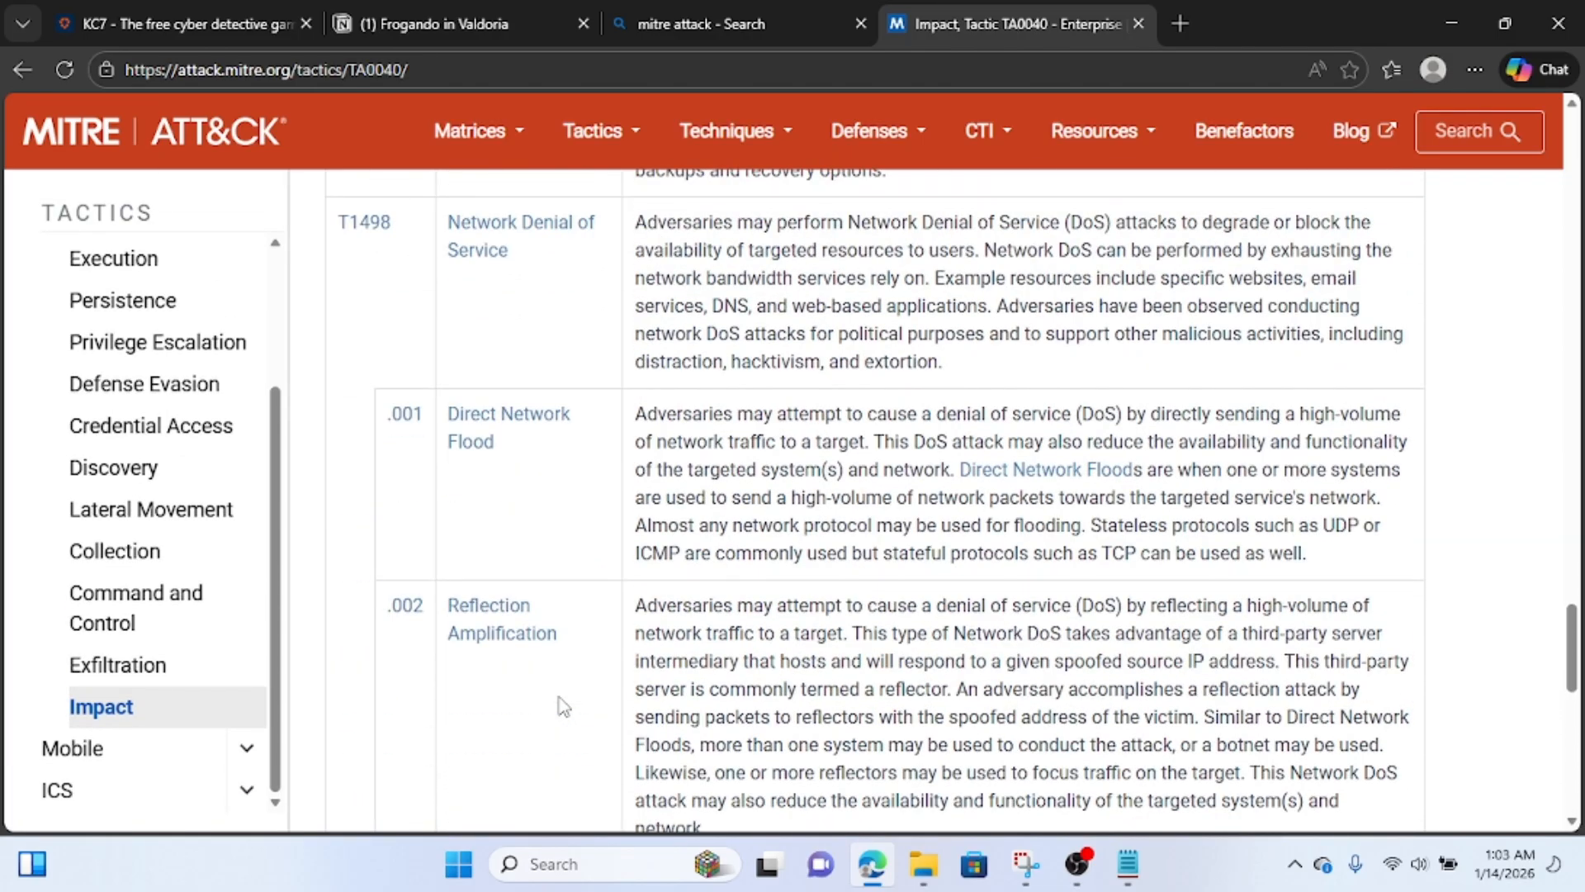
pyautogui.scroll(10, 562, 706)
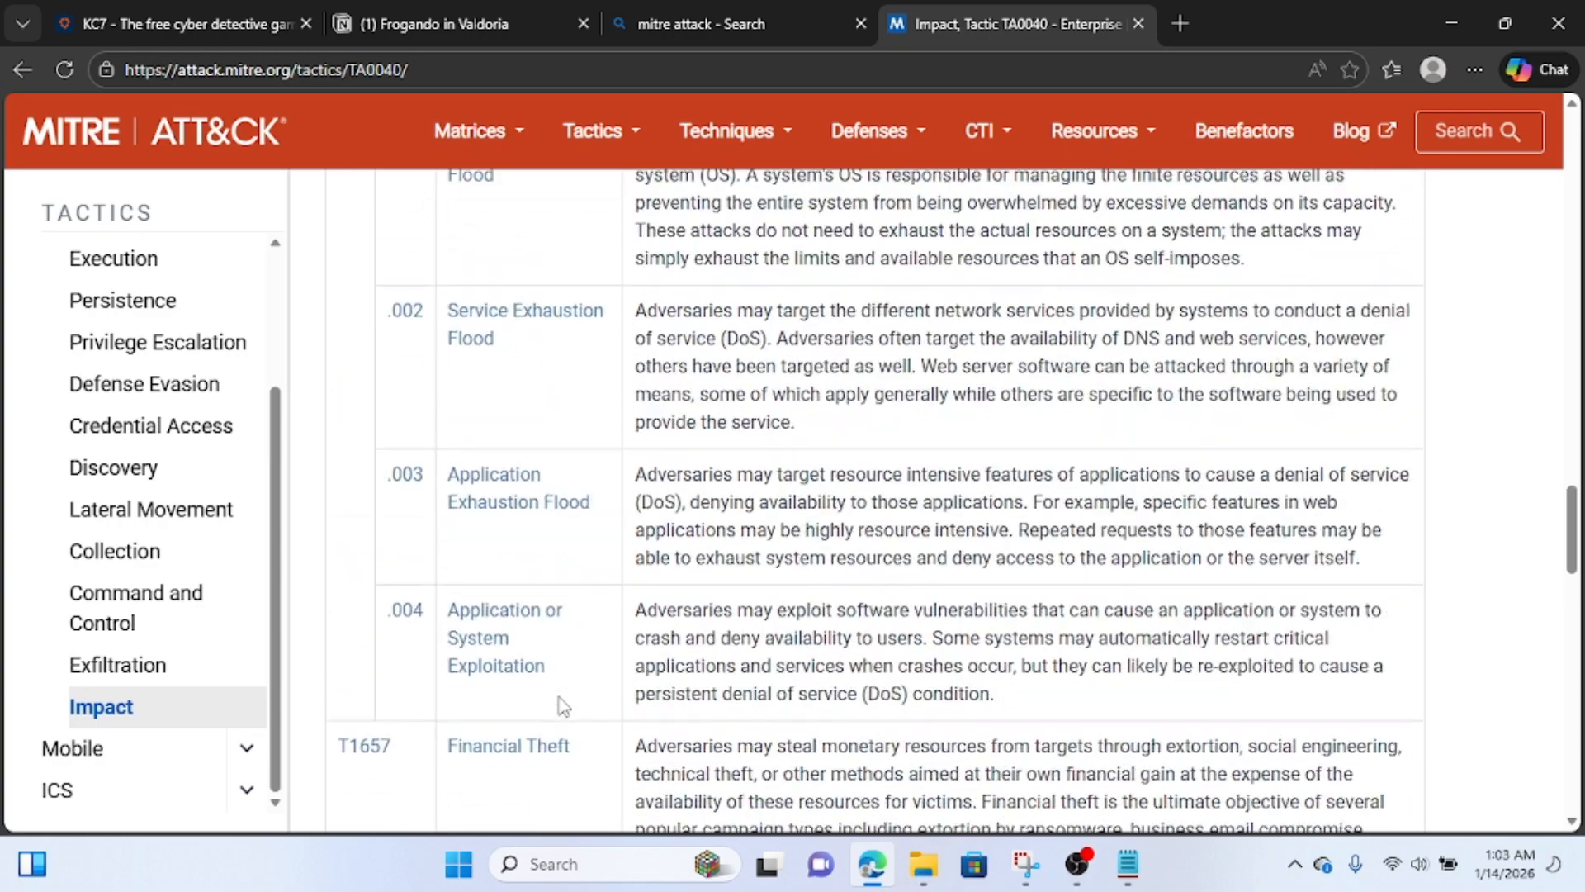
pyautogui.scroll(6, 562, 706)
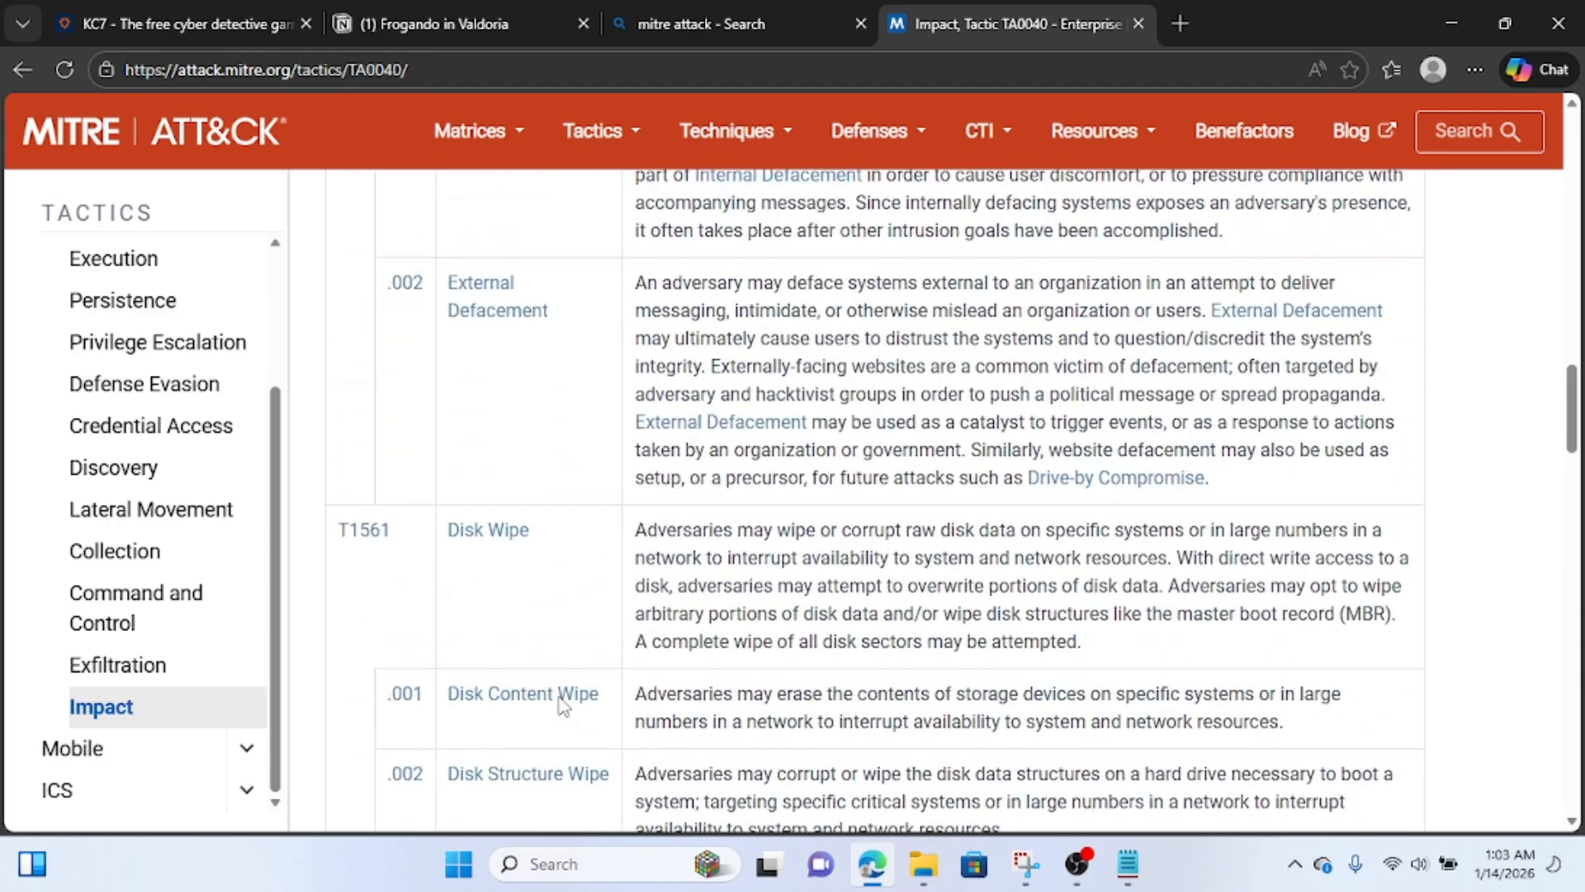
pyautogui.scroll(1, 561, 706)
pyautogui.scroll(-4, 562, 708)
pyautogui.scroll(-2, 562, 708)
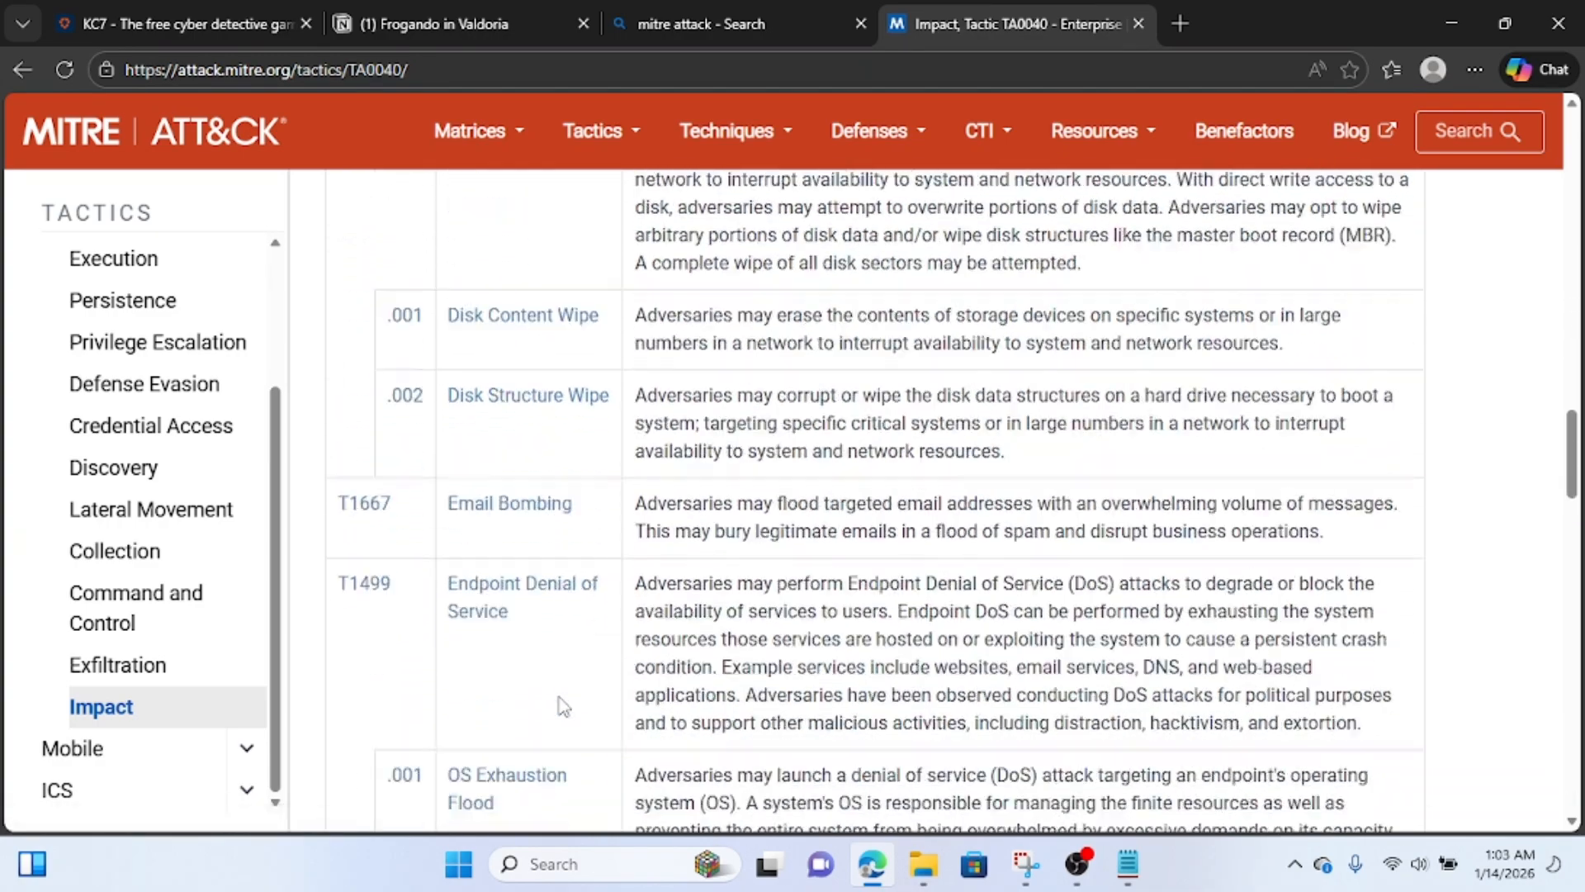
pyautogui.scroll(10, 561, 708)
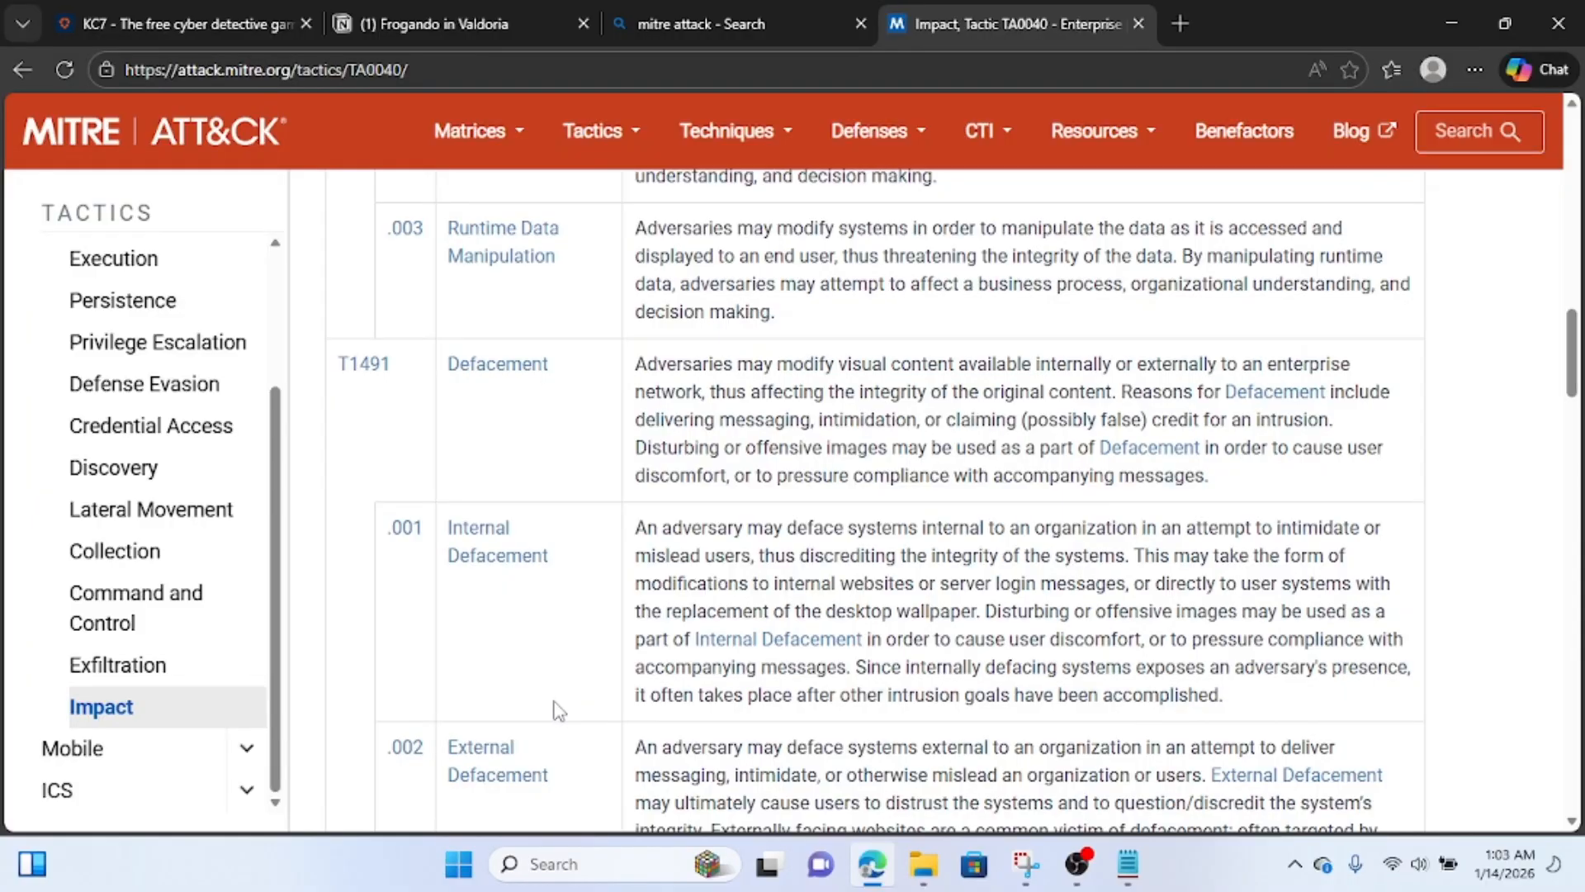
pyautogui.hotkey('ctrl', '+')
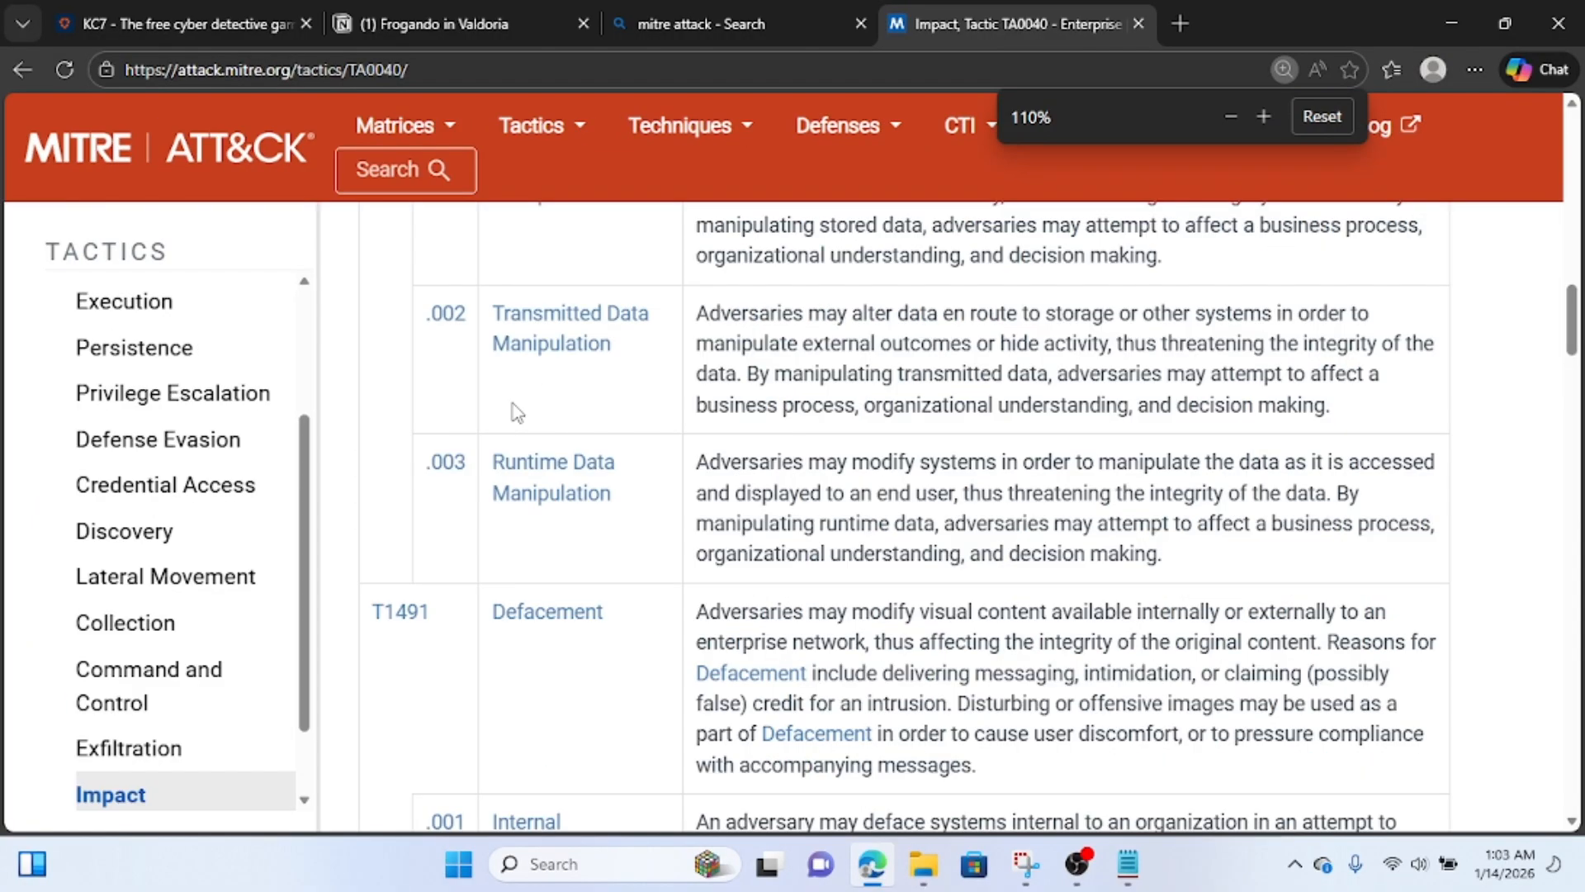
pyautogui.hotkey('ctrl', '-')
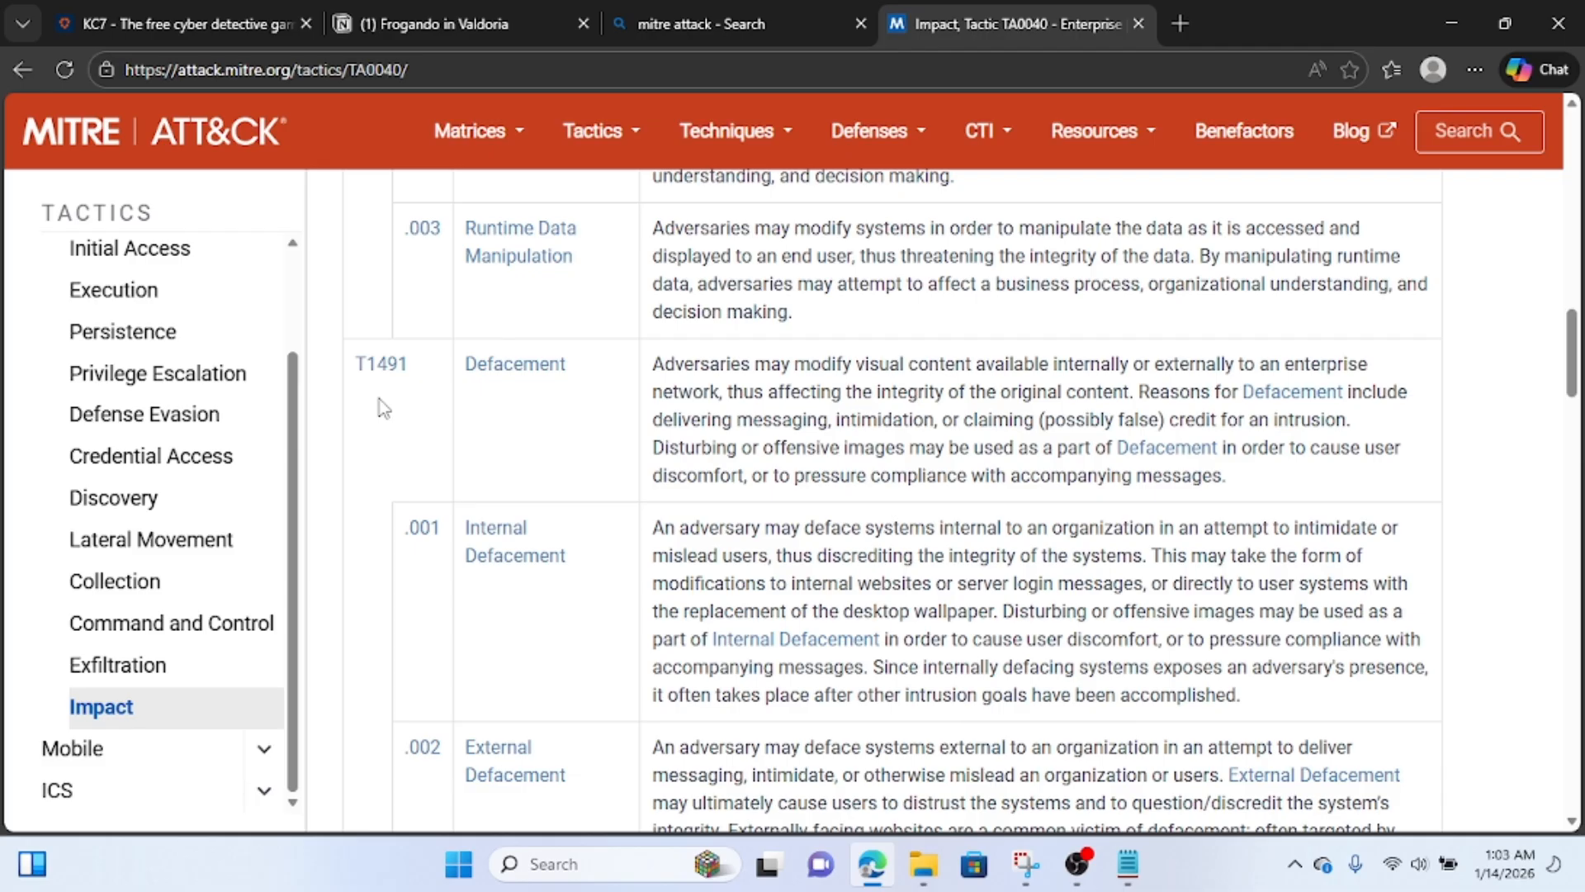
# Search the web for "mitre attack id for defacement" and look over the top results.
pyautogui.click(695, 74)
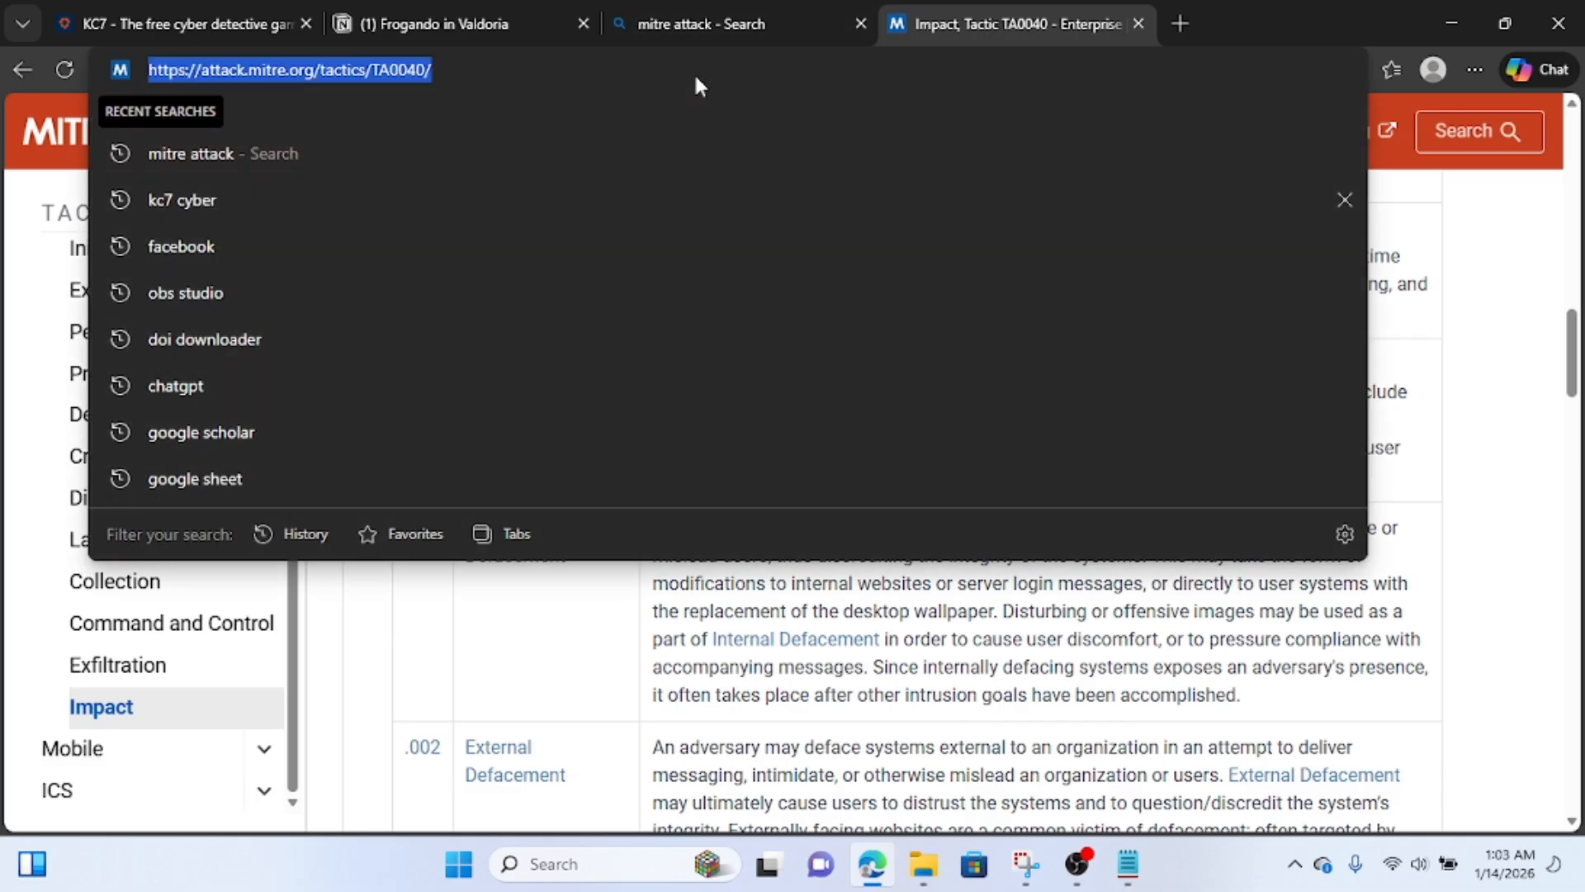
pyautogui.press('BackSpace')
pyautogui.write('mitre a')
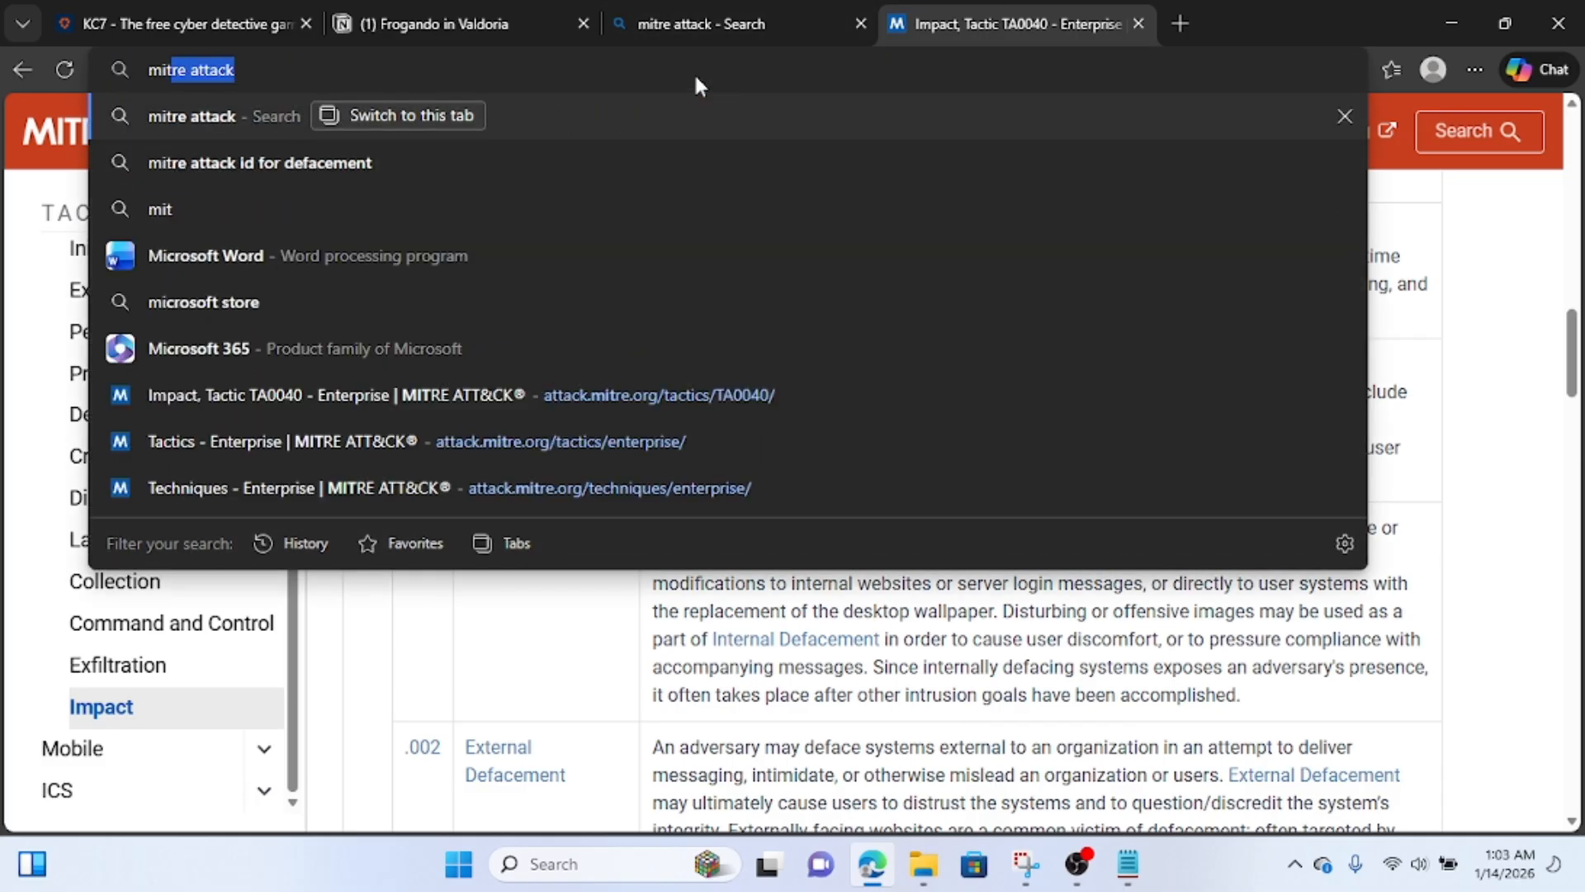
pyautogui.write('ttack')
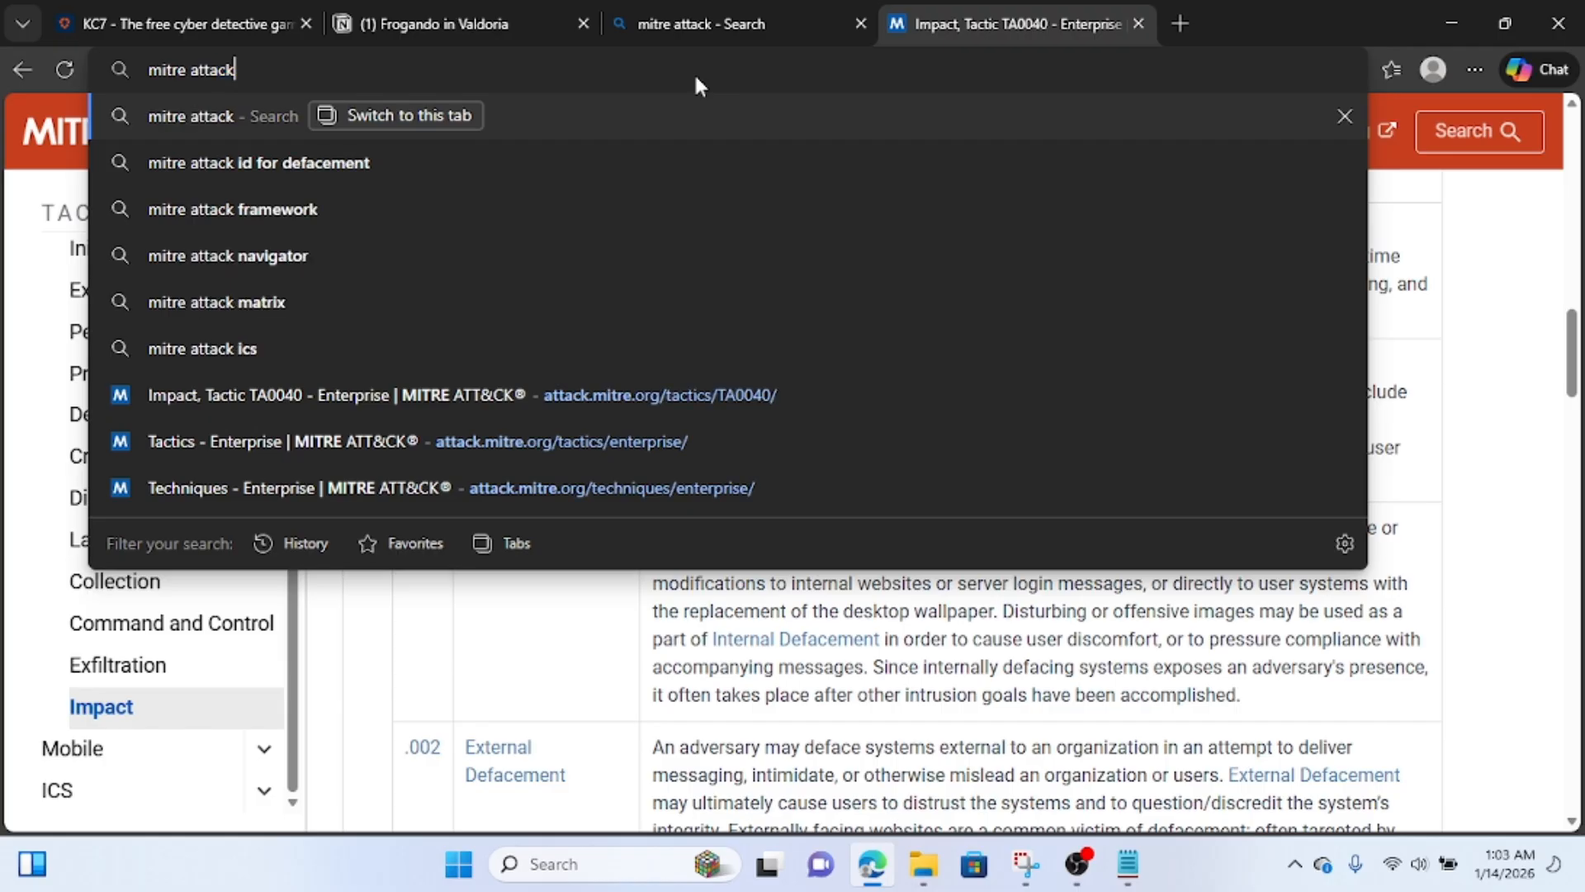
pyautogui.write(' defen')
pyautogui.press('BackSpace')
pyautogui.press('BackSpace')
pyautogui.press('BackSpace')
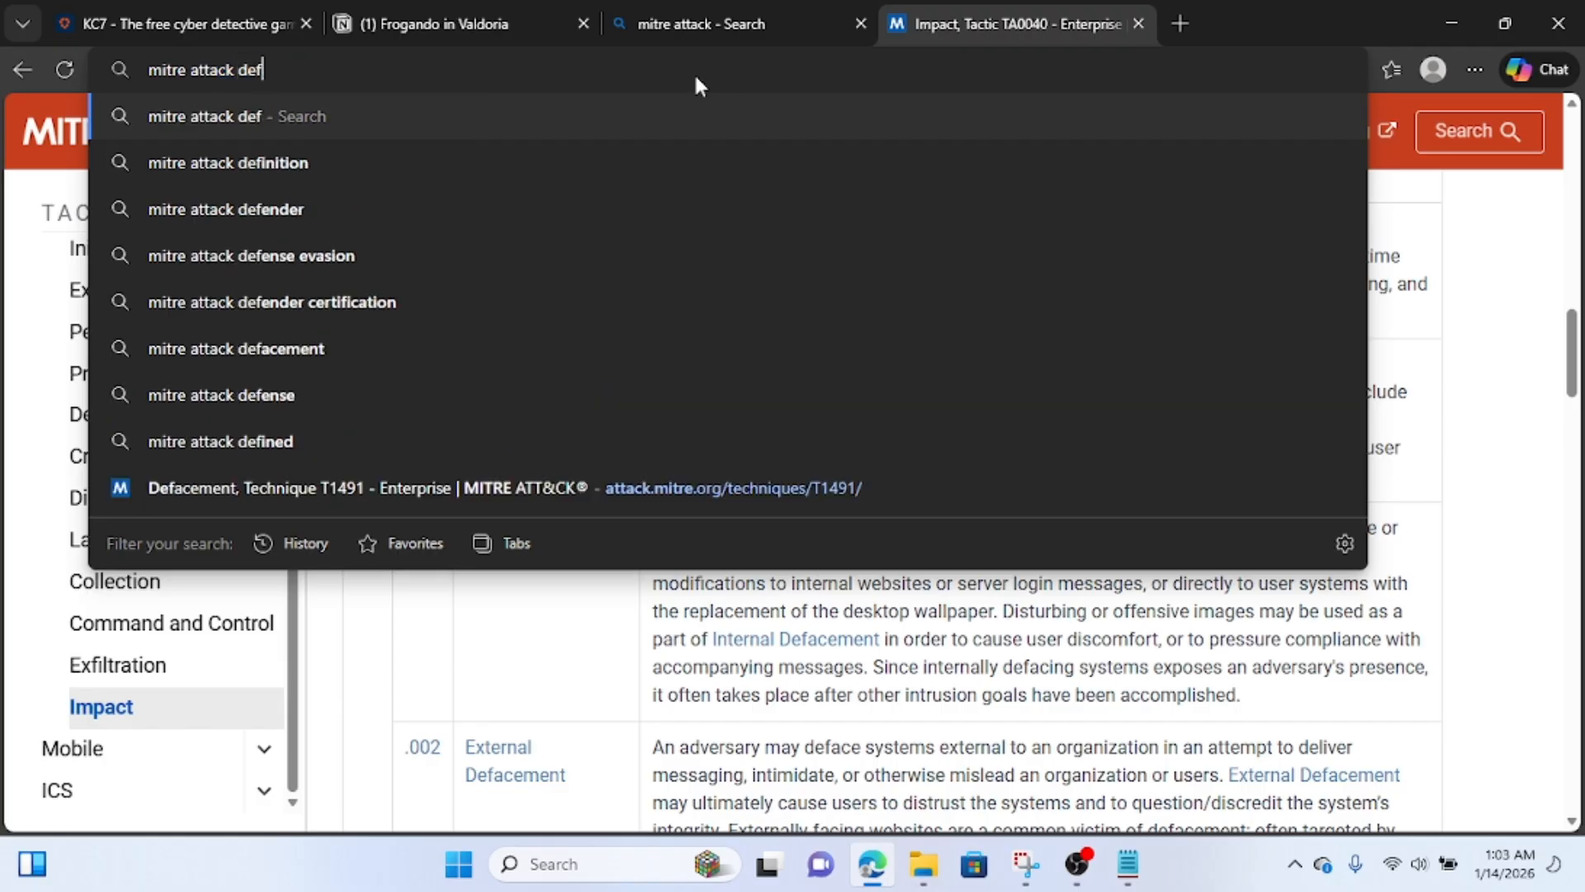
pyautogui.write('f')
pyautogui.press('BackSpace')
pyautogui.press('BackSpace')
pyautogui.press('BackSpace')
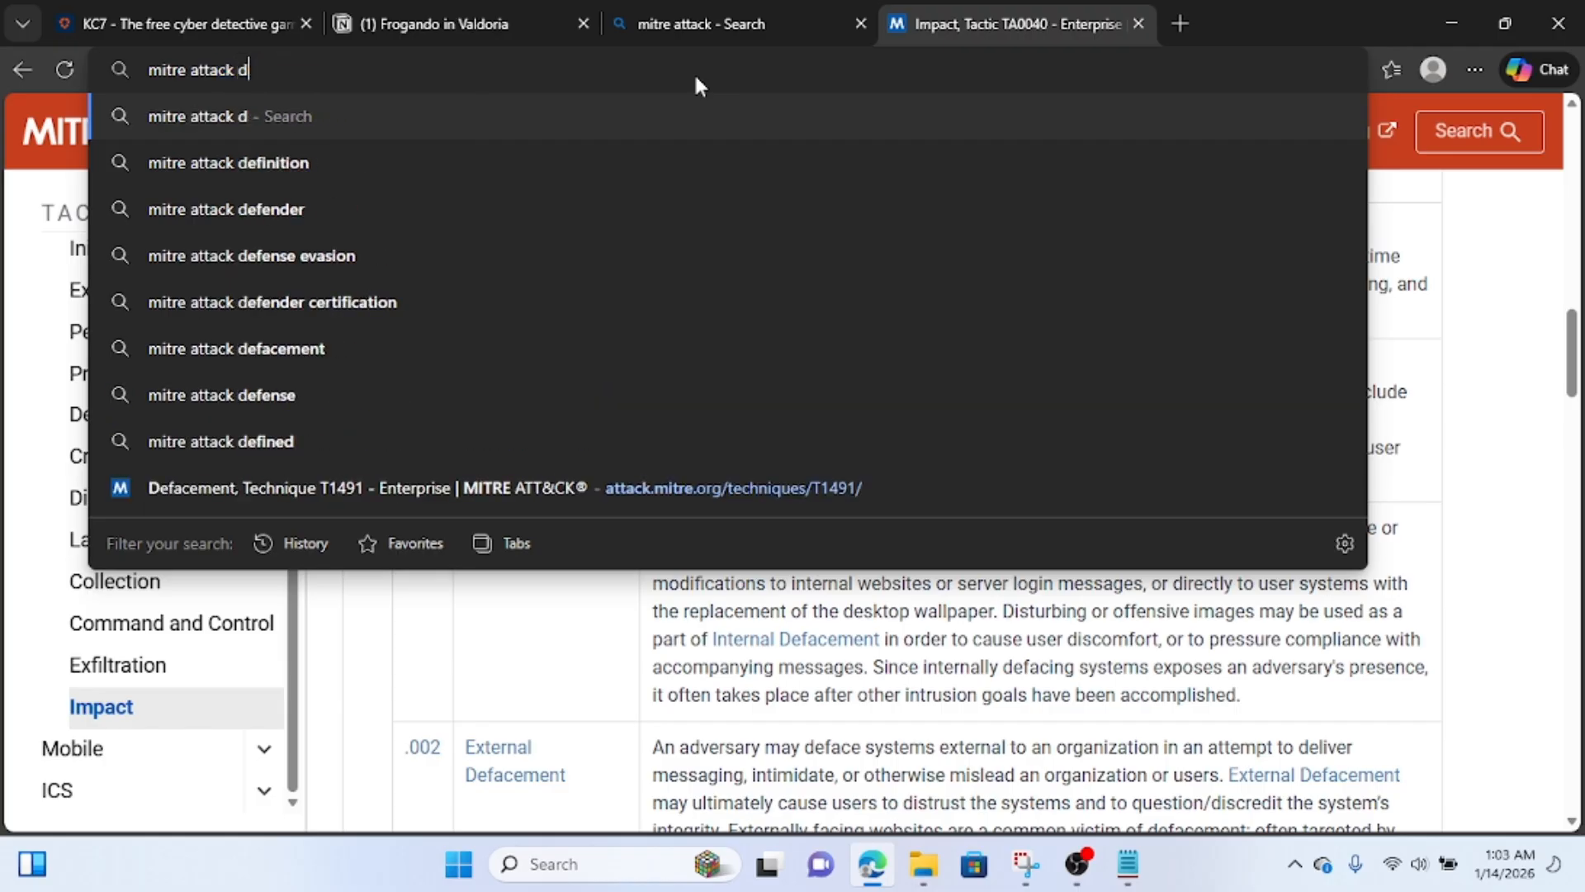
pyautogui.write('id for defacement')
pyautogui.press('Return')
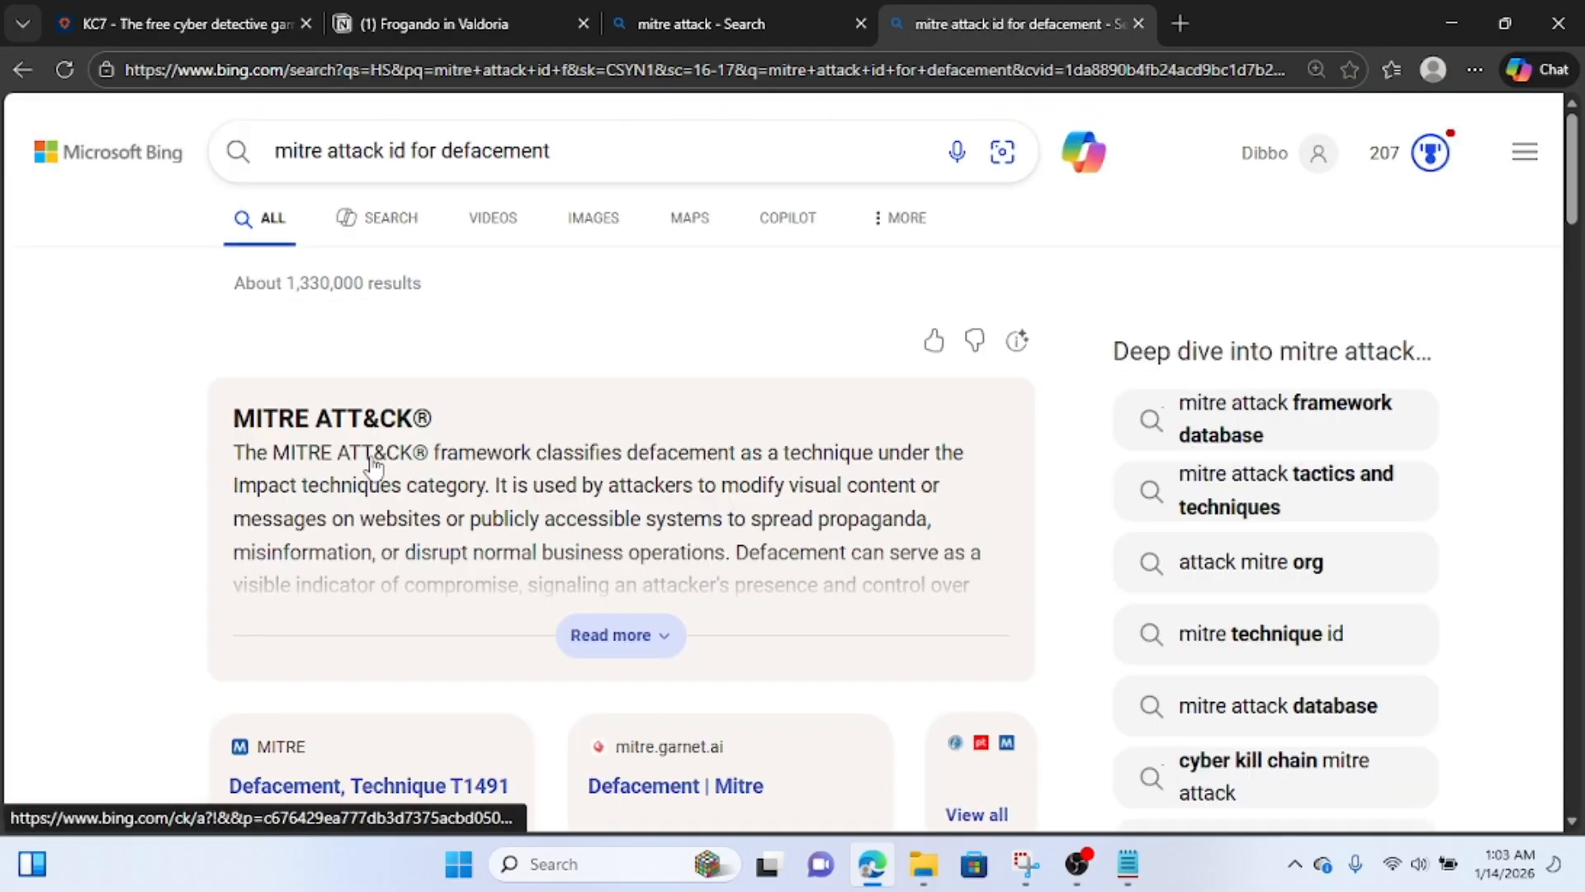
pyautogui.scroll(-2, 368, 459)
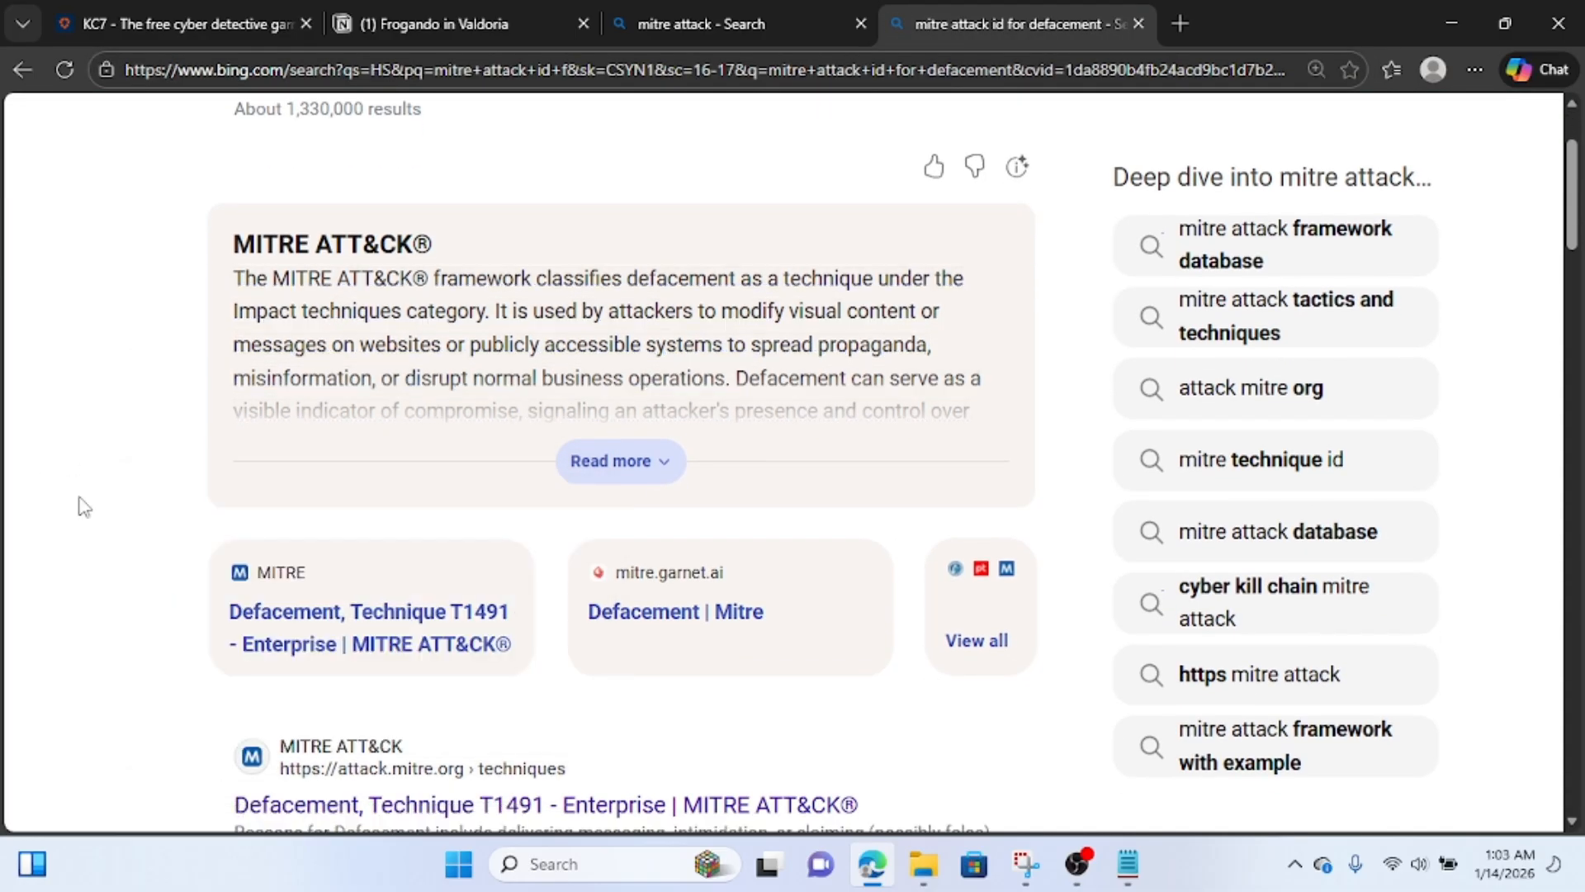
# Switch back to KC7 and submit "T1491" as the answer to Question 2.
pyautogui.click(428, 23)
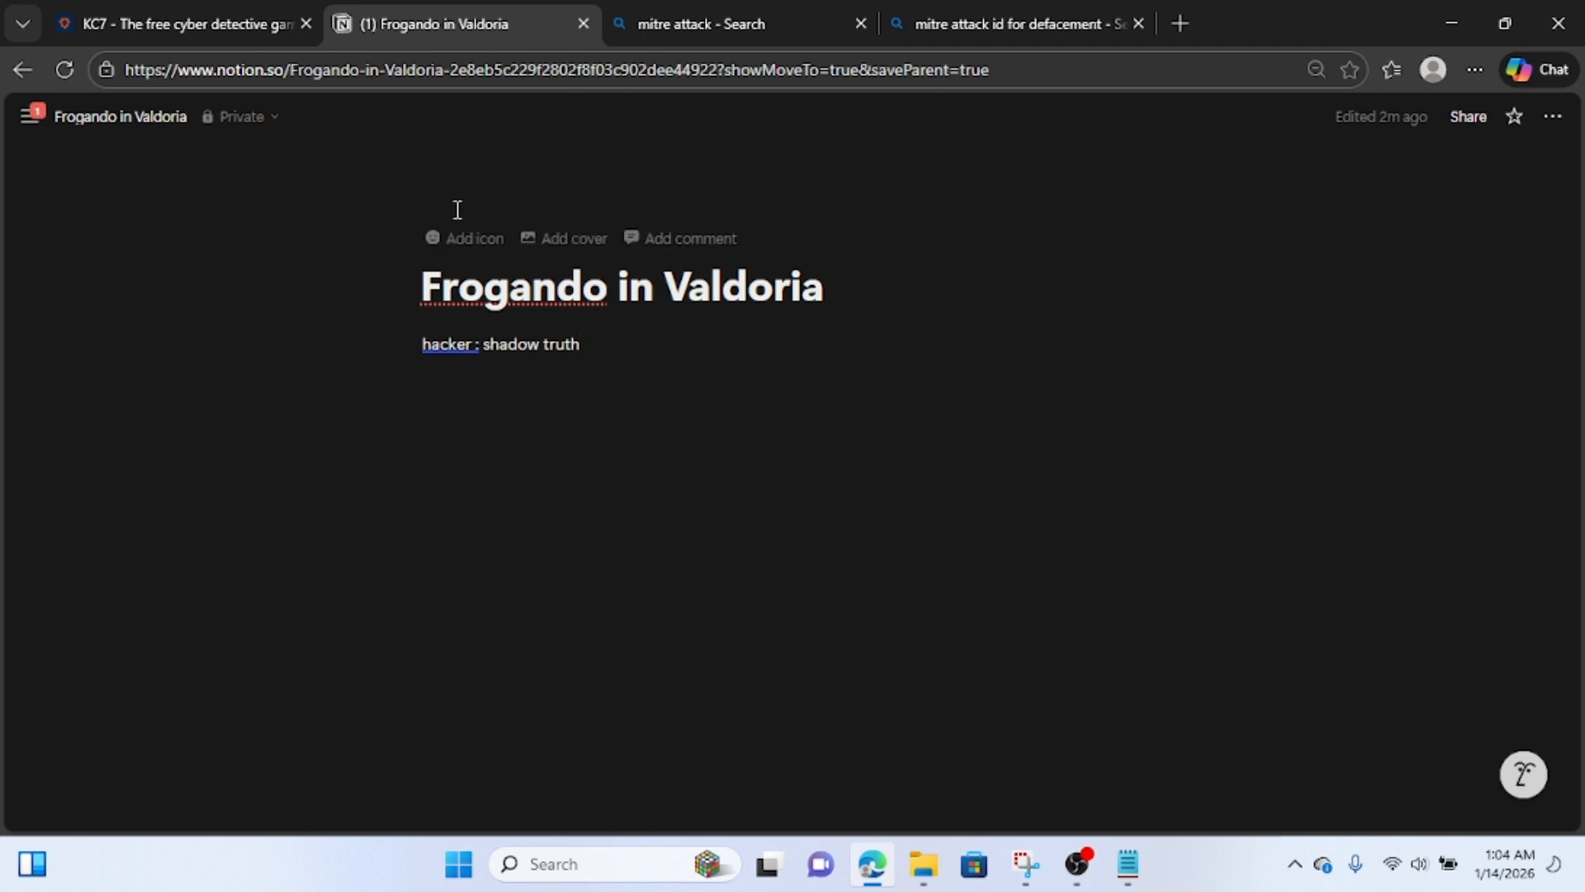
pyautogui.click(198, 11)
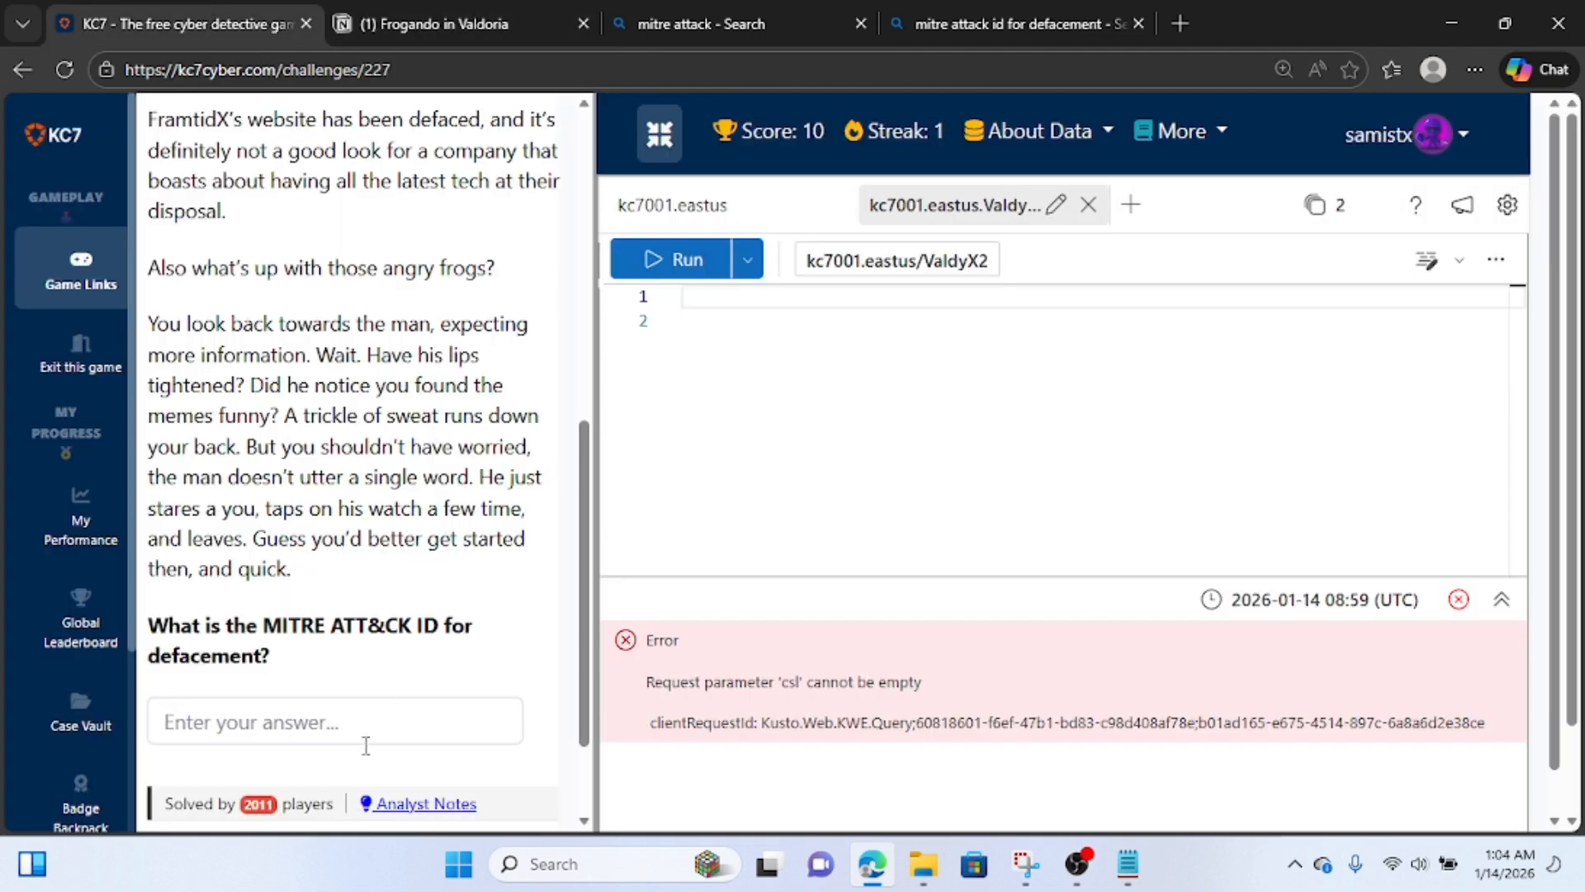
pyautogui.click(346, 718)
pyautogui.write('T1491')
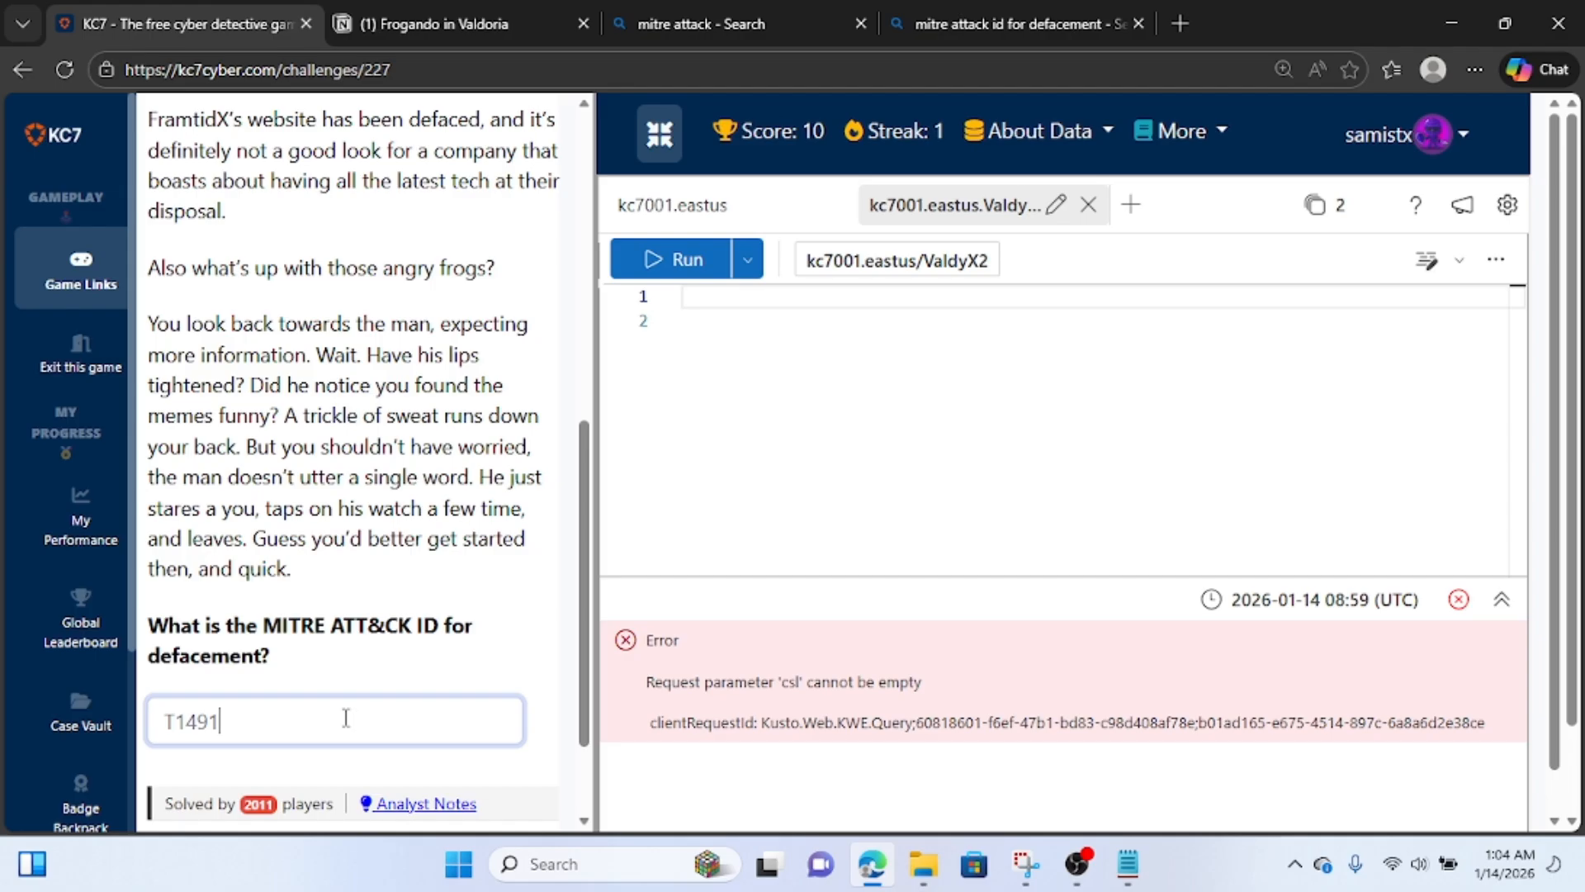
pyautogui.scroll(-2, 346, 718)
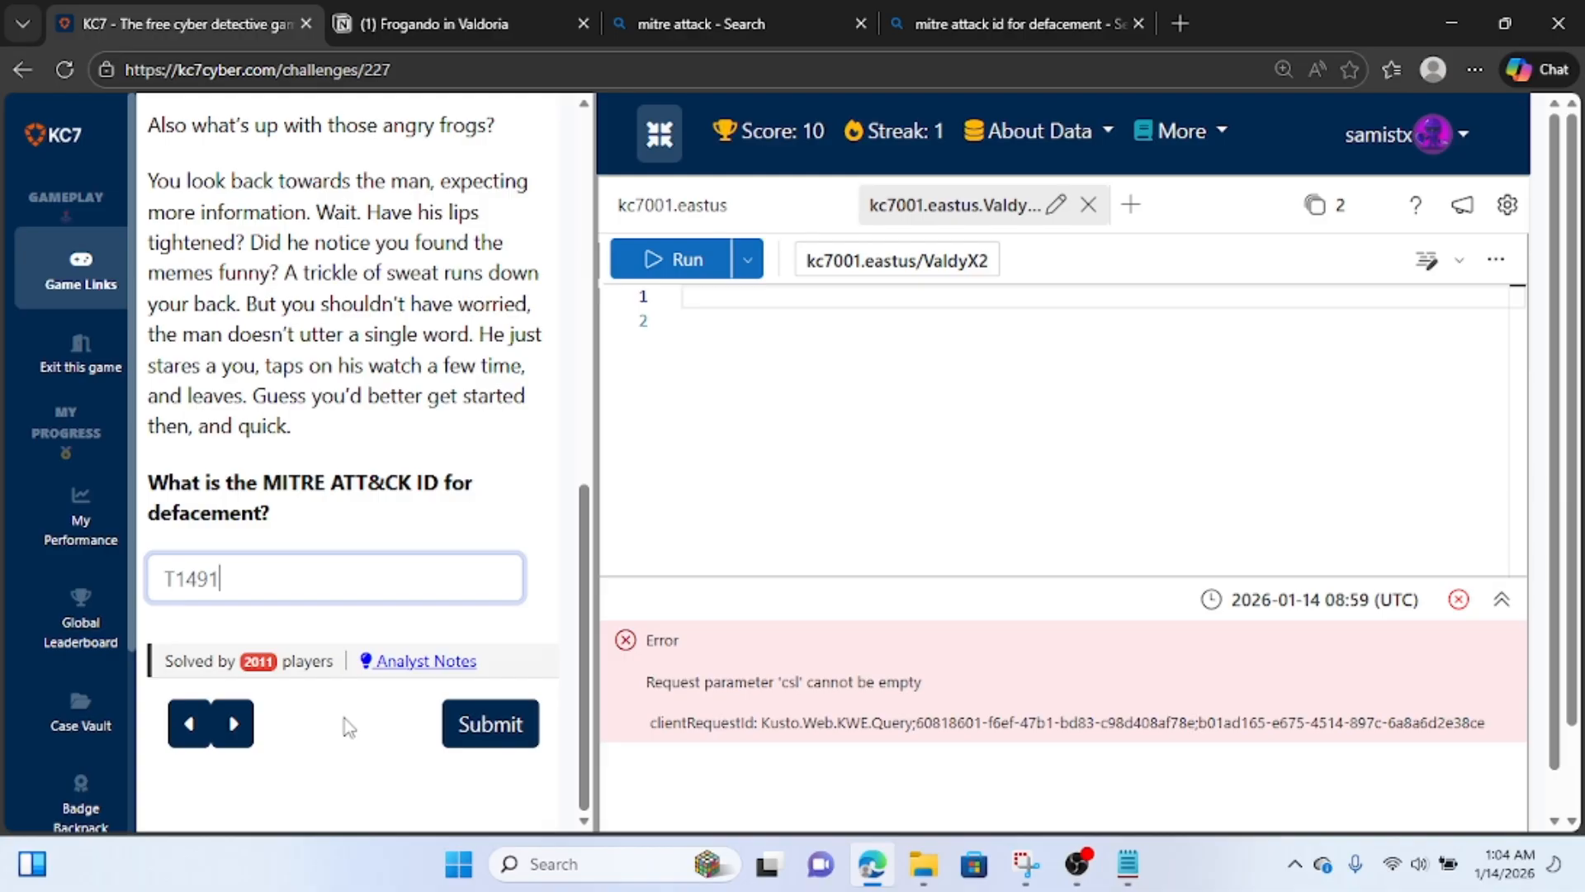
pyautogui.click(520, 749)
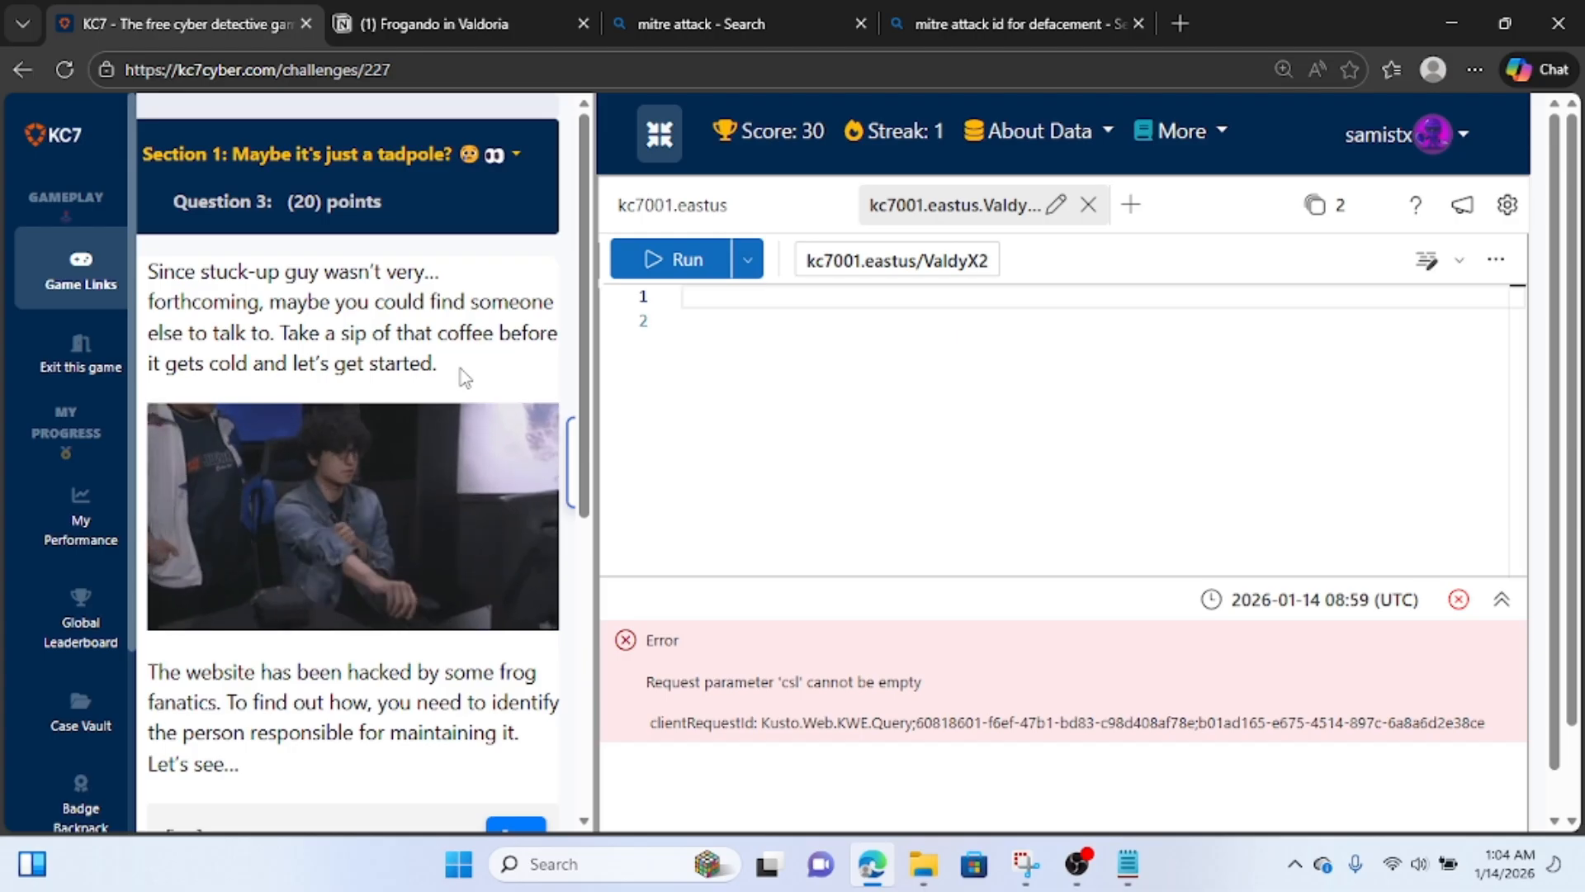
# Read Question 3 and run a query on the Employees table where role contains "web admin".
pyautogui.scroll(-3, 461, 376)
pyautogui.scroll(-1, 461, 377)
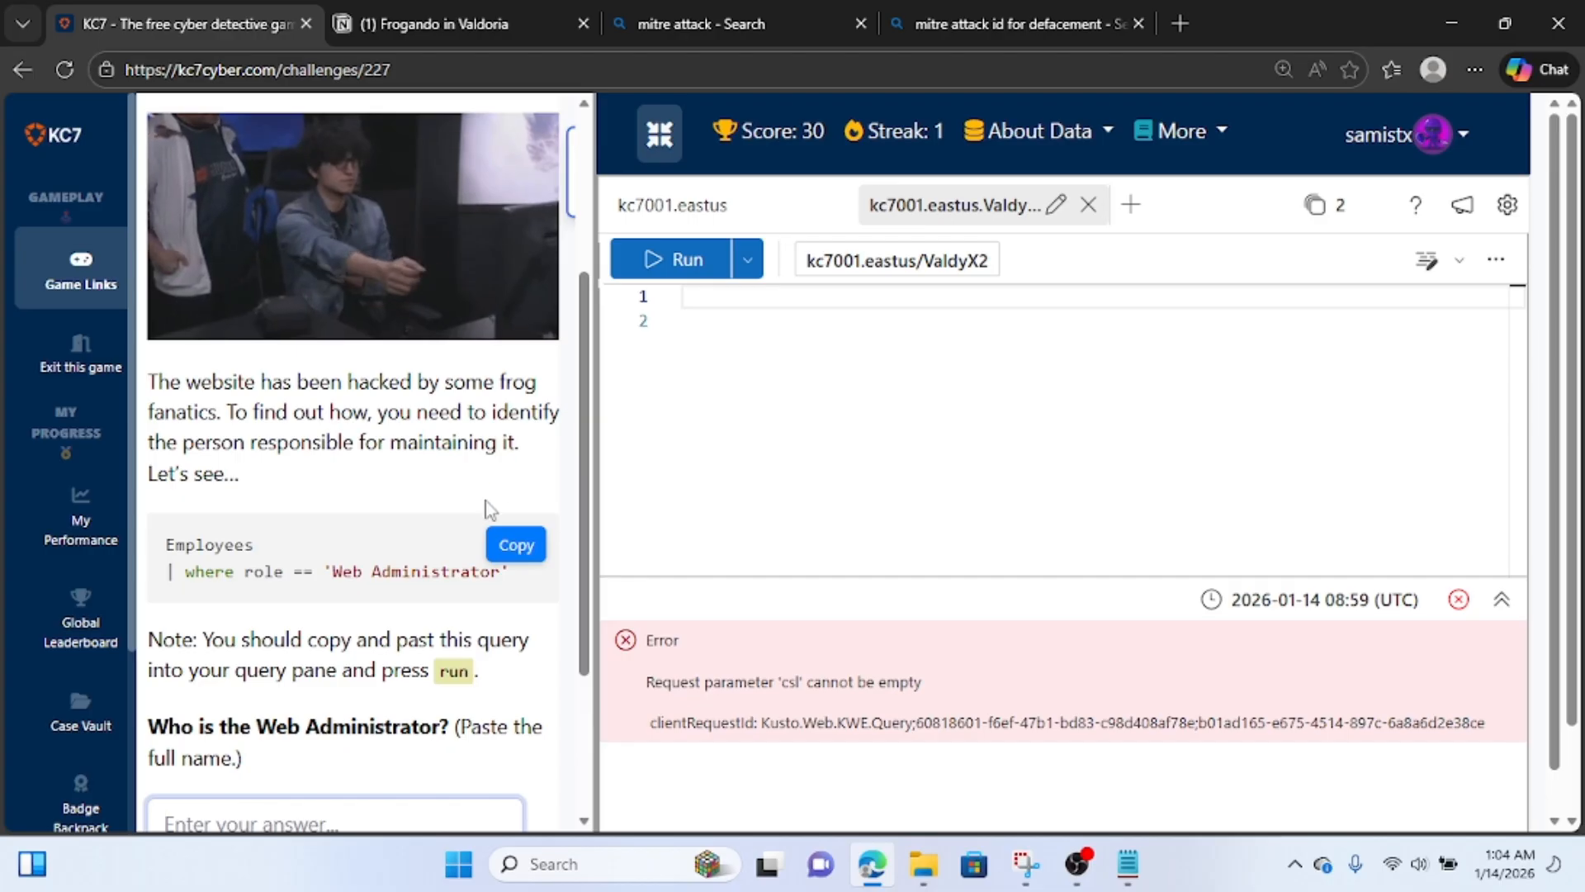
pyautogui.scroll(3, 464, 494)
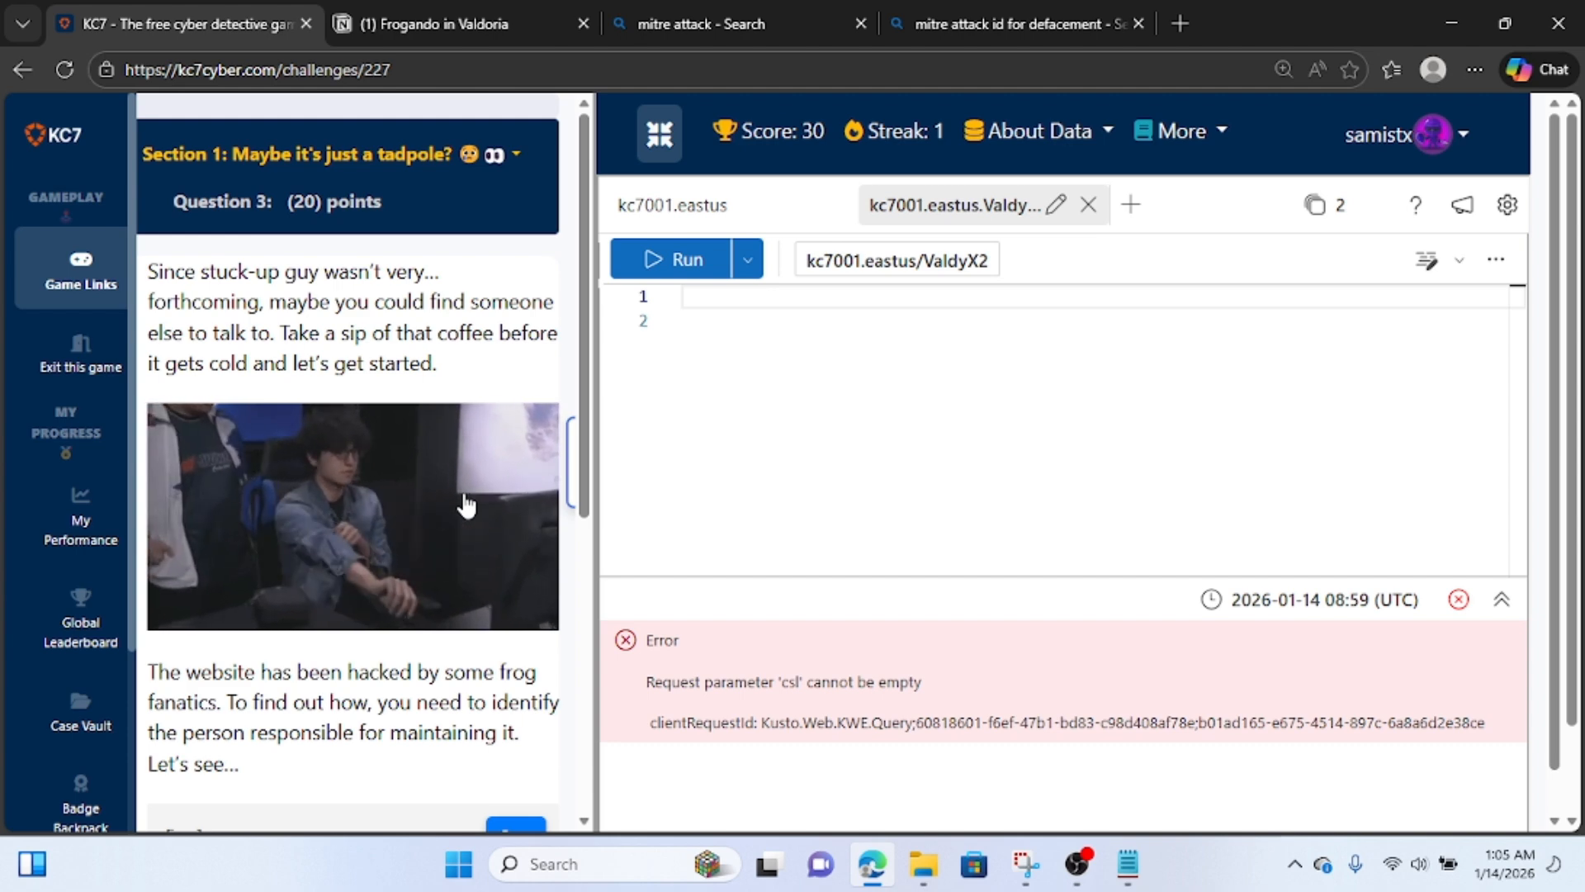
pyautogui.scroll(-4, 467, 505)
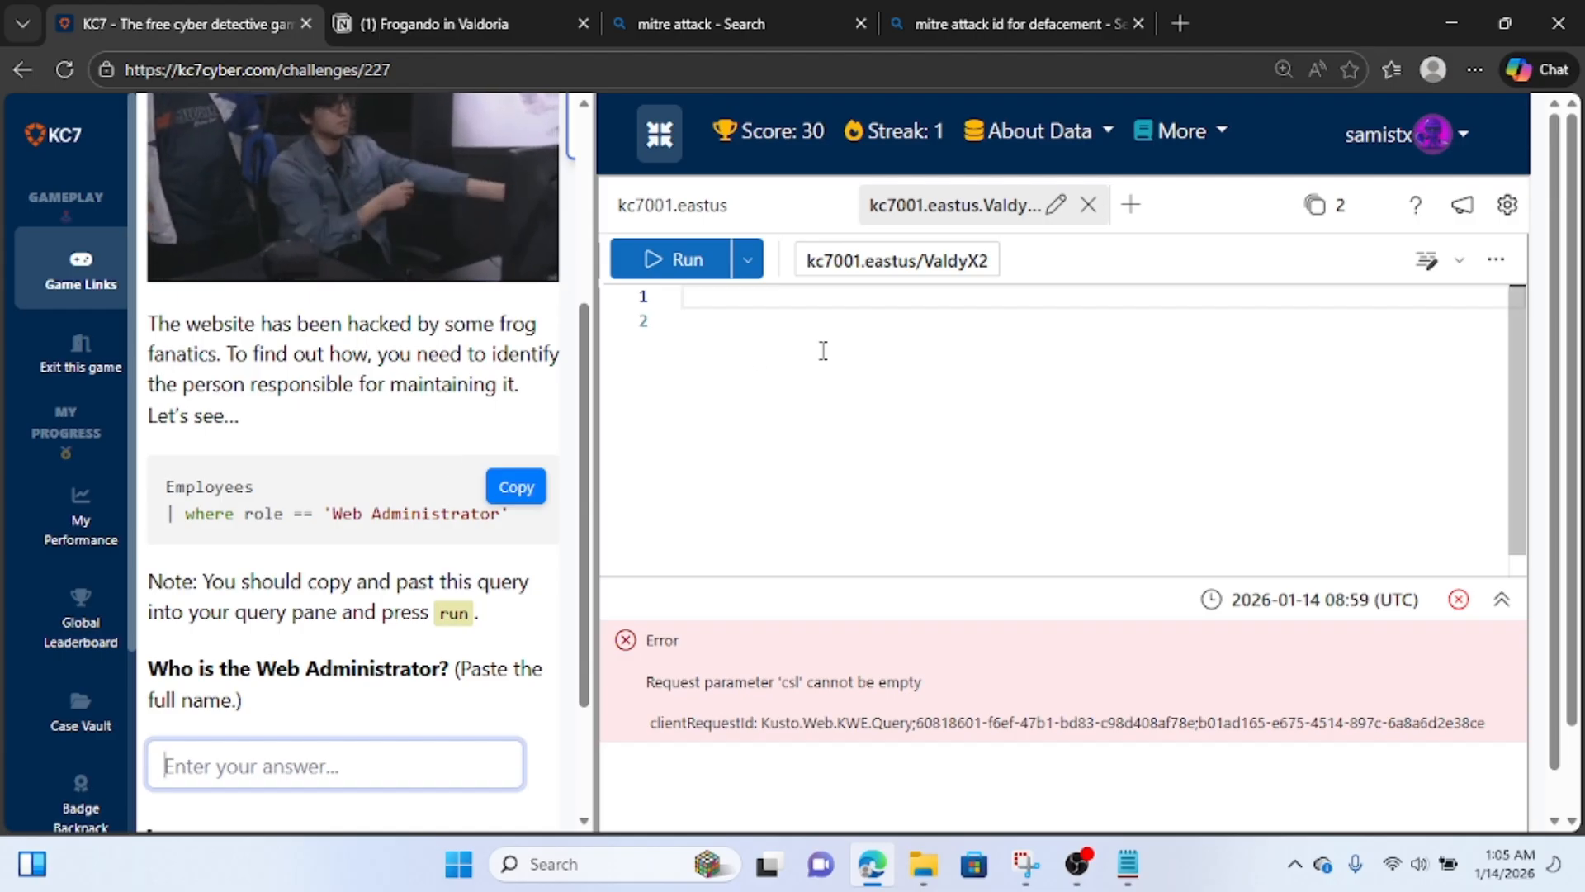
pyautogui.click(818, 313)
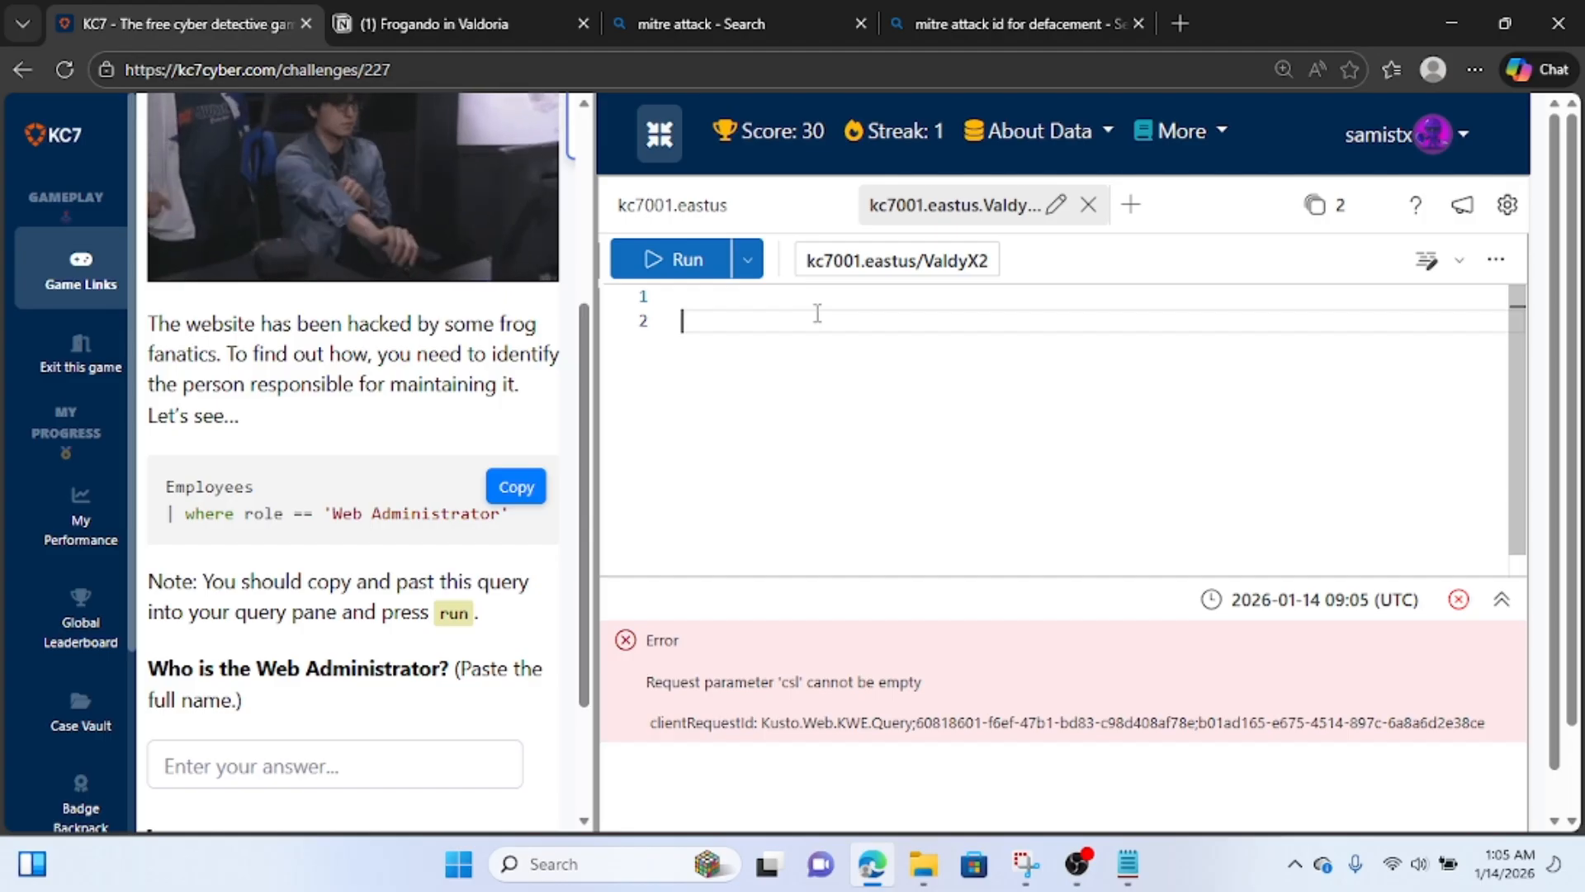
pyautogui.write('emp')
pyautogui.press('Return')
pyautogui.press('Return')
pyautogui.write('| ')
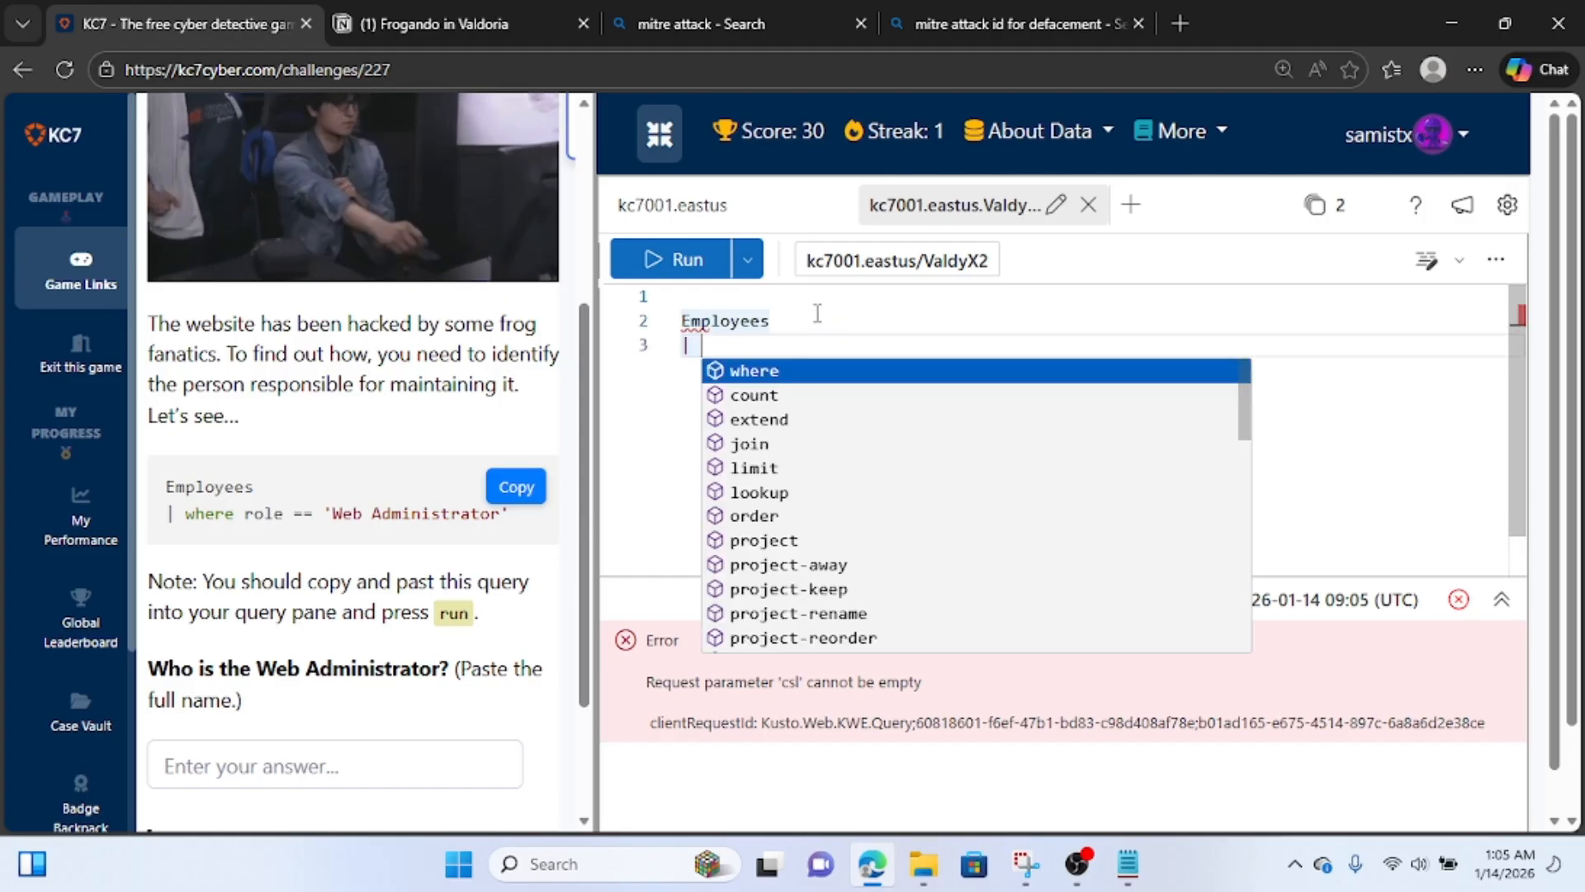
pyautogui.write('where rol')
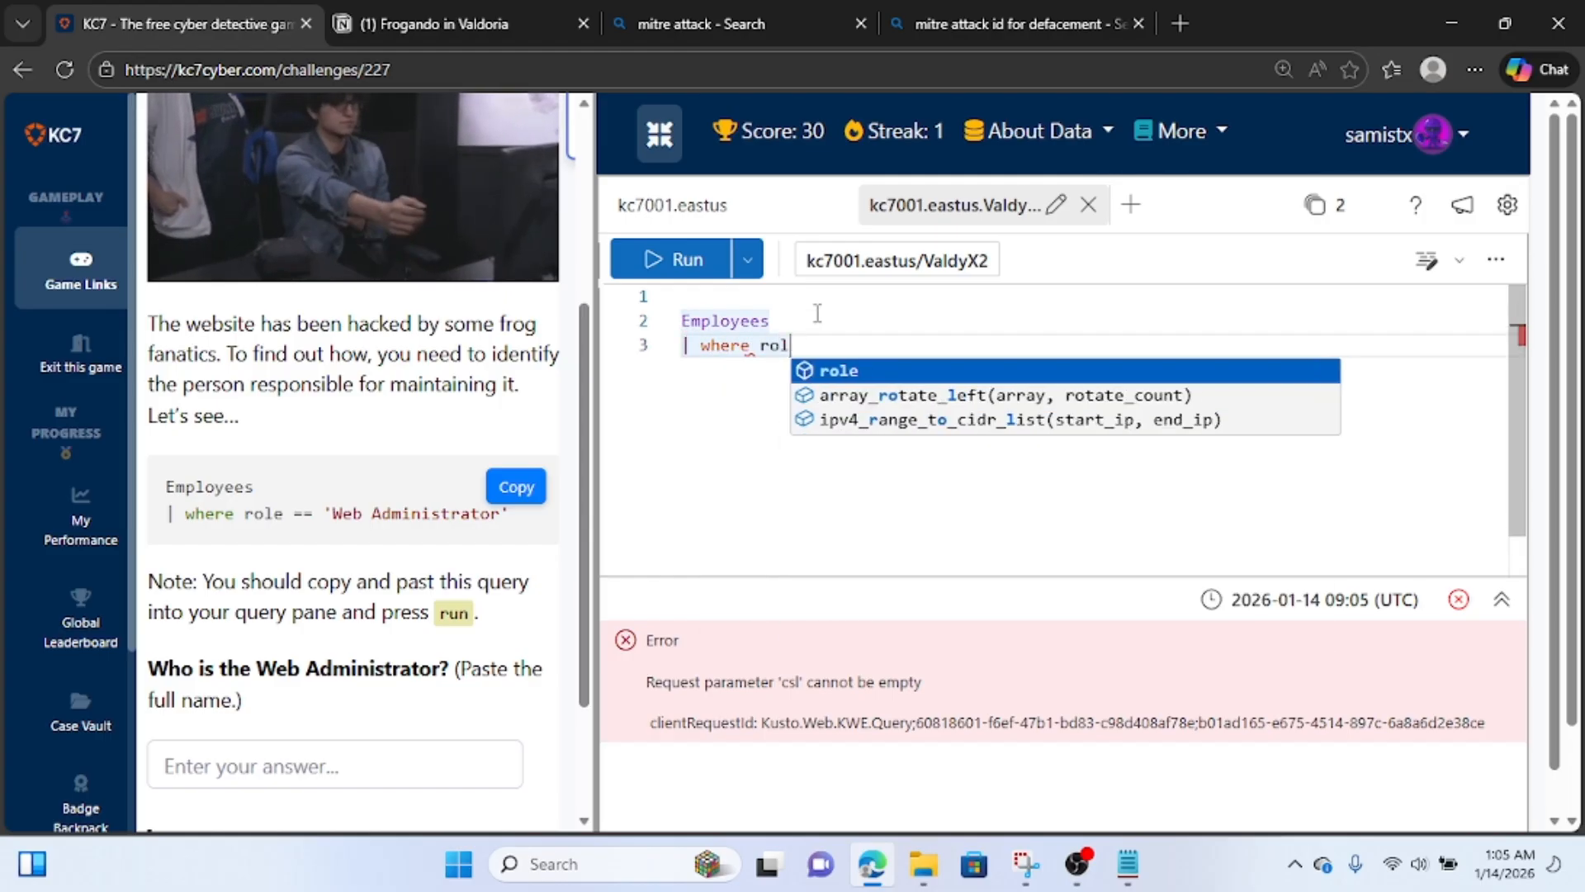
pyautogui.write('e contail')
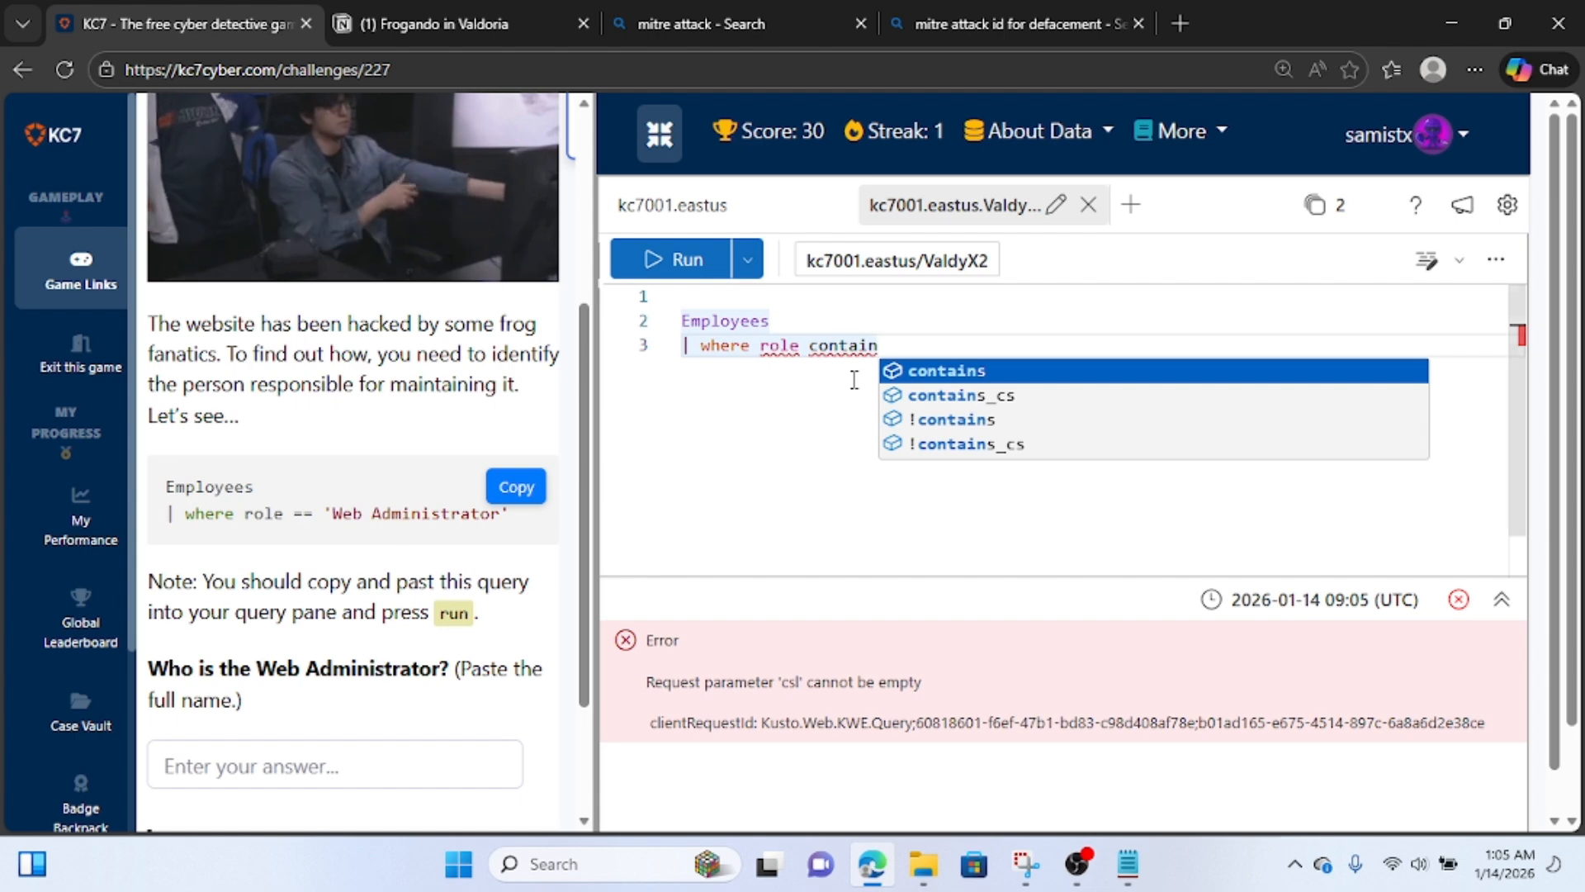
pyautogui.press('Tab')
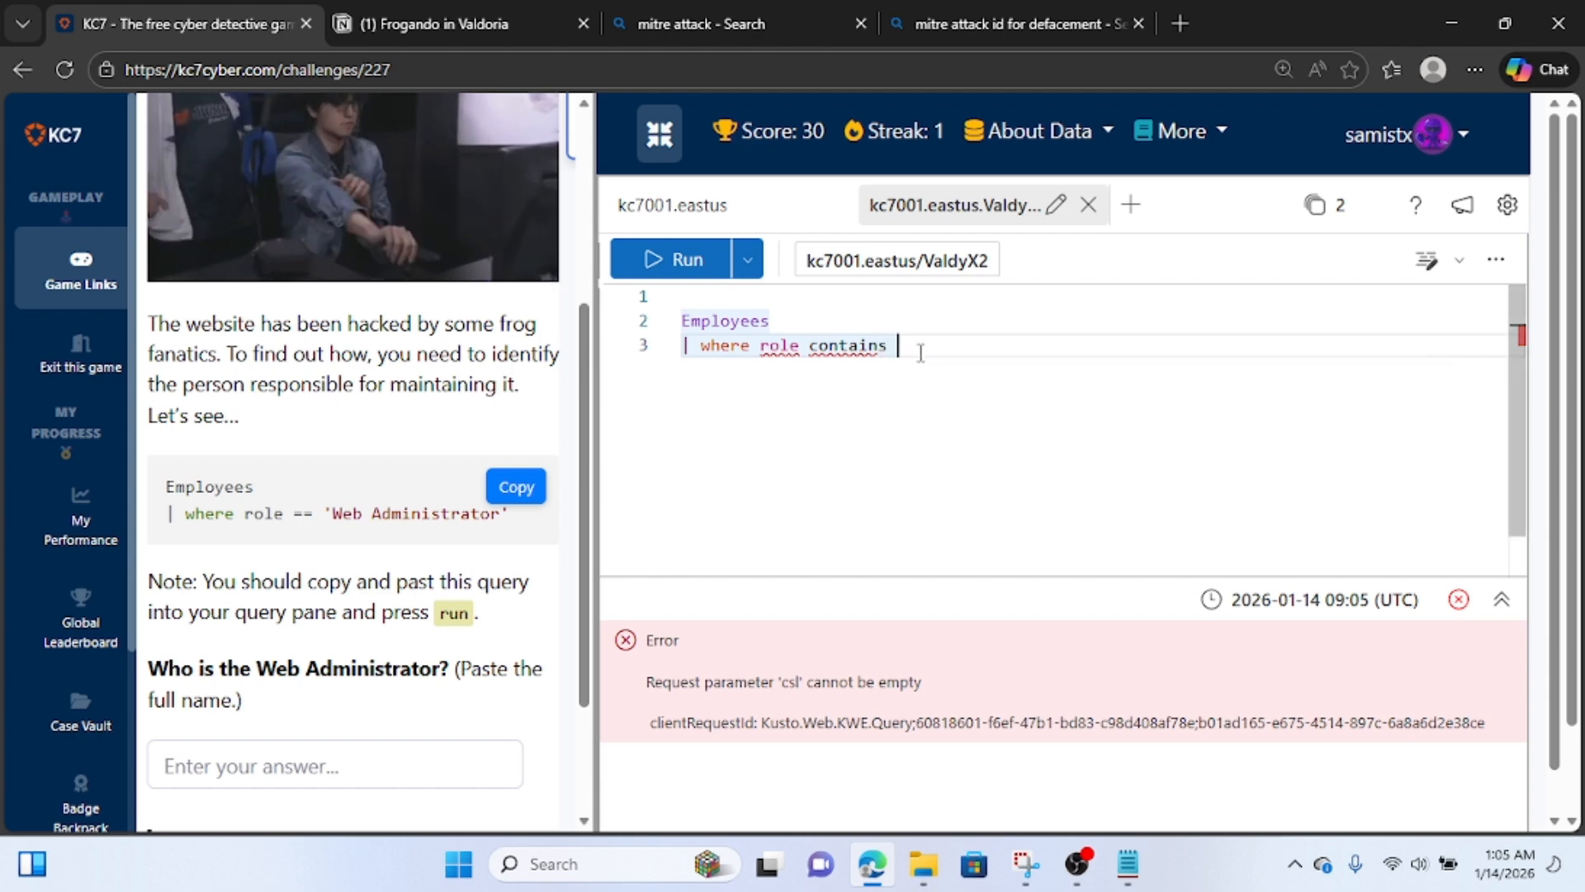
pyautogui.write('"')
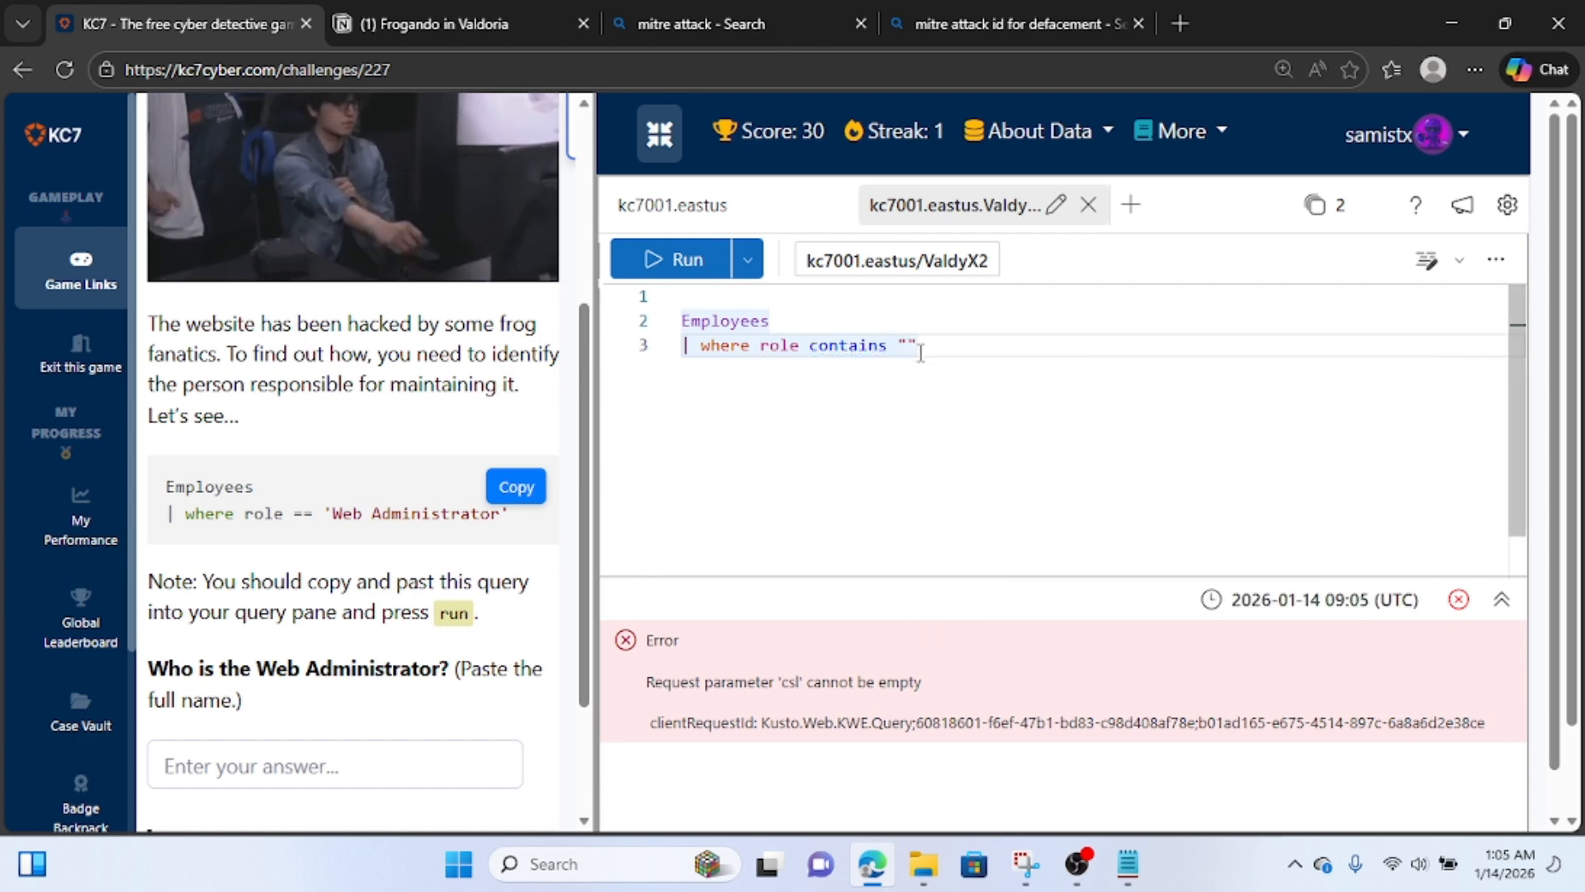
pyautogui.write('wen')
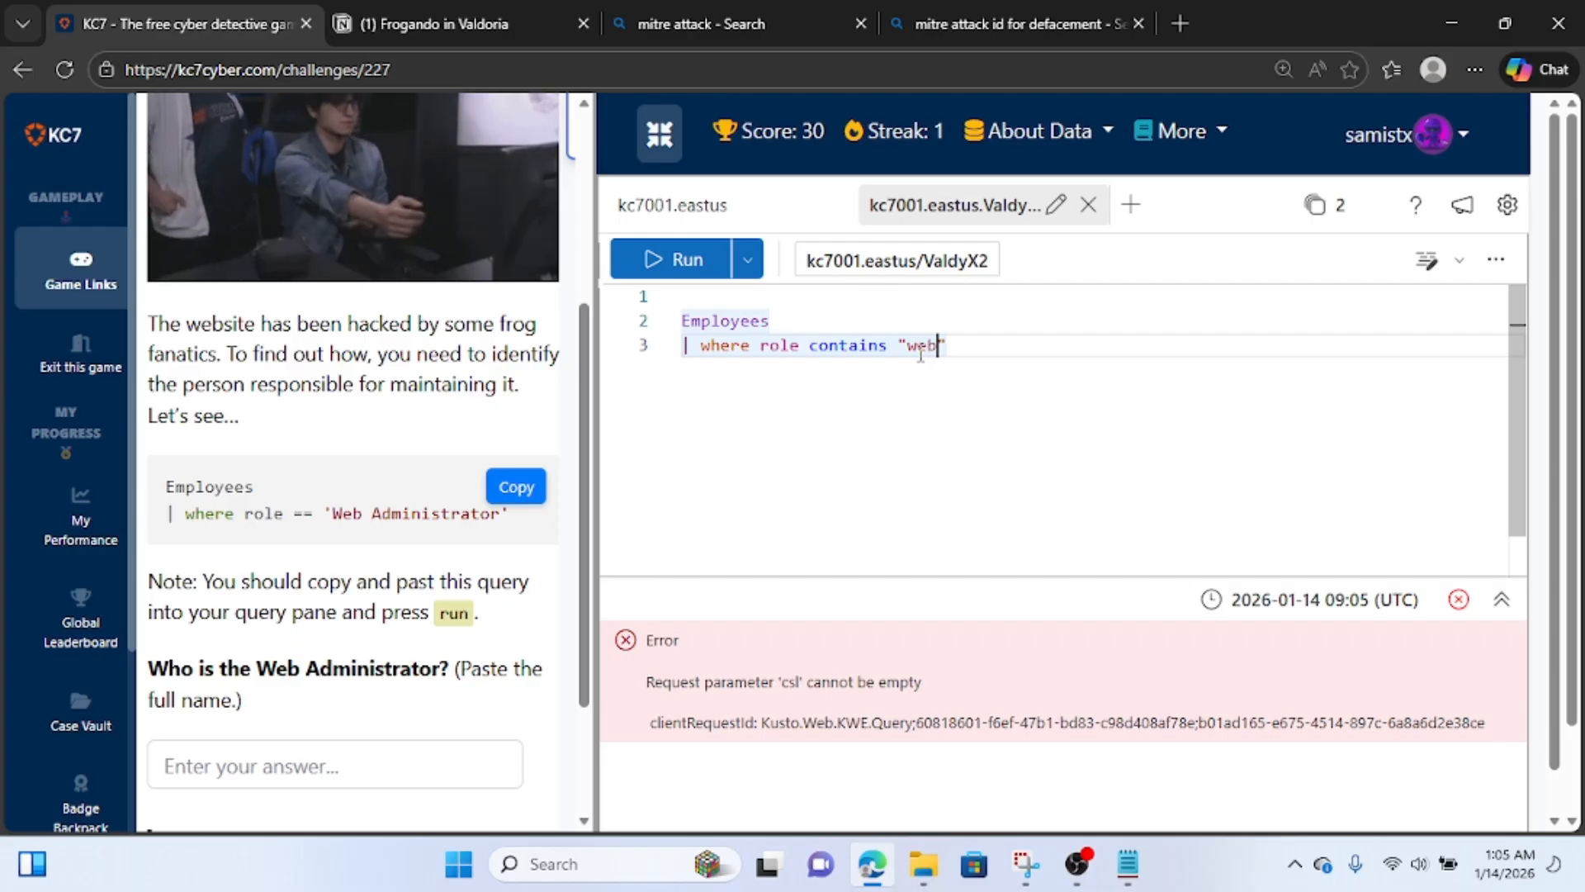
pyautogui.write(' admin')
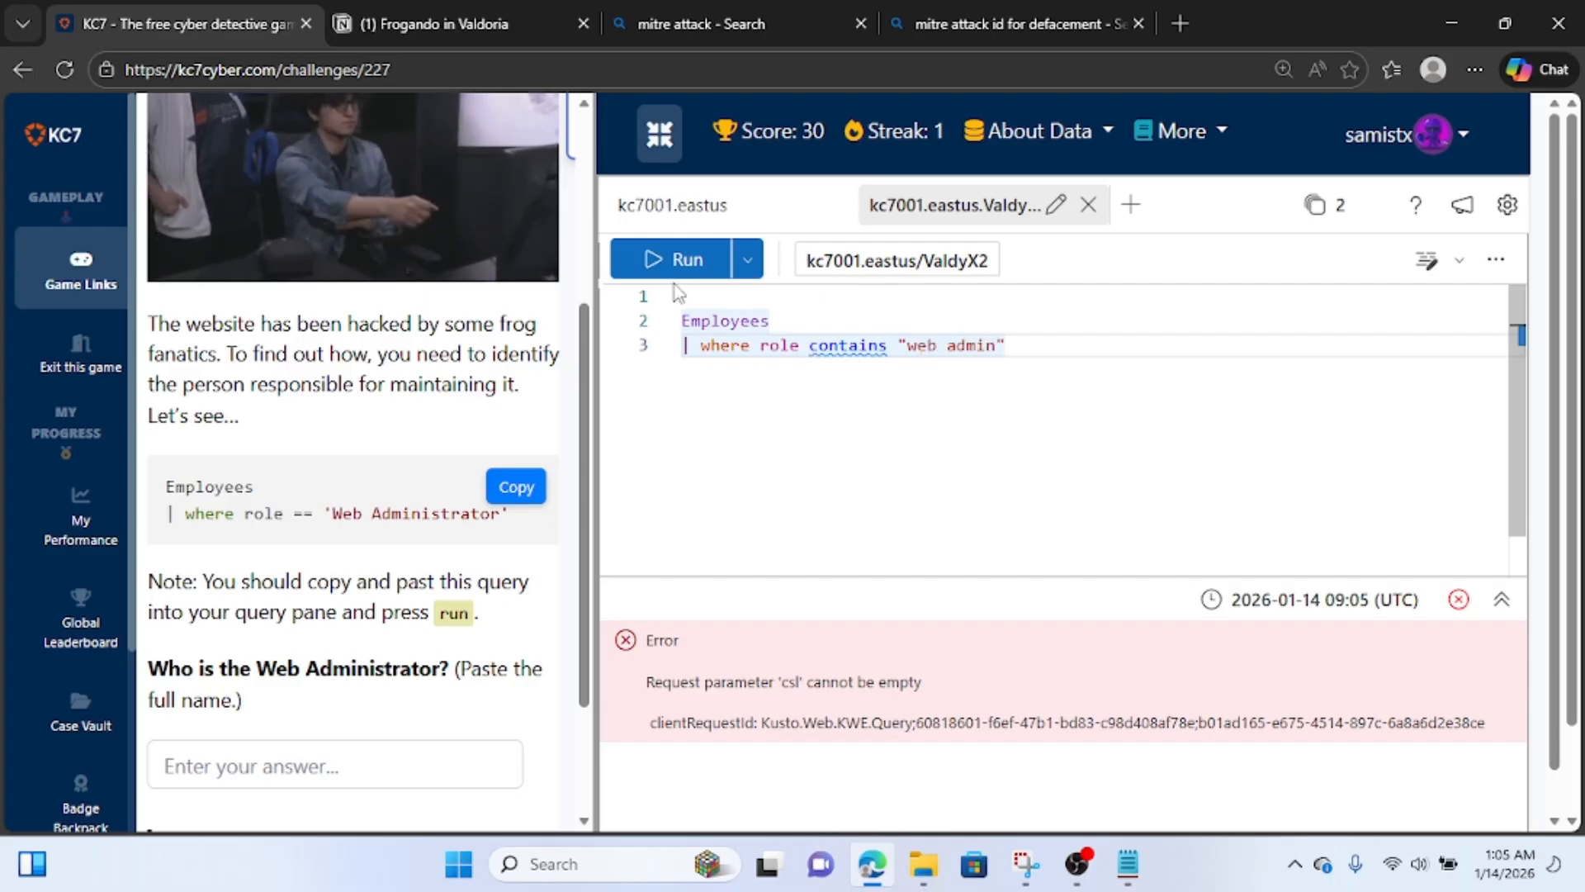
pyautogui.click(661, 261)
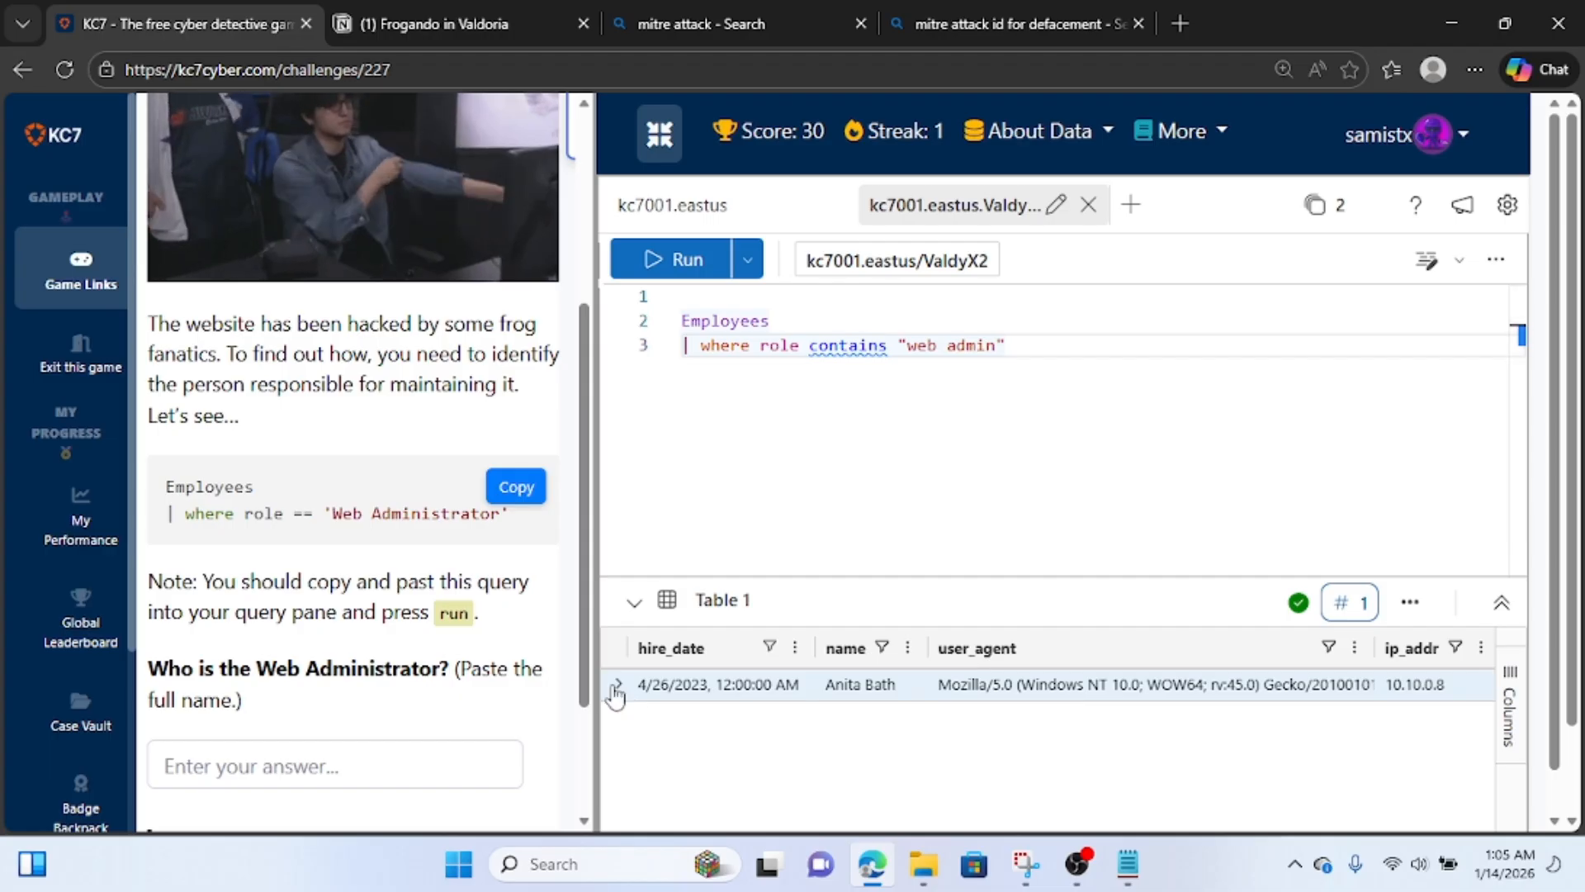
# Expand the returned employee record, copy all its fields from hire_date to company_domain, and close the details.
pyautogui.click(616, 687)
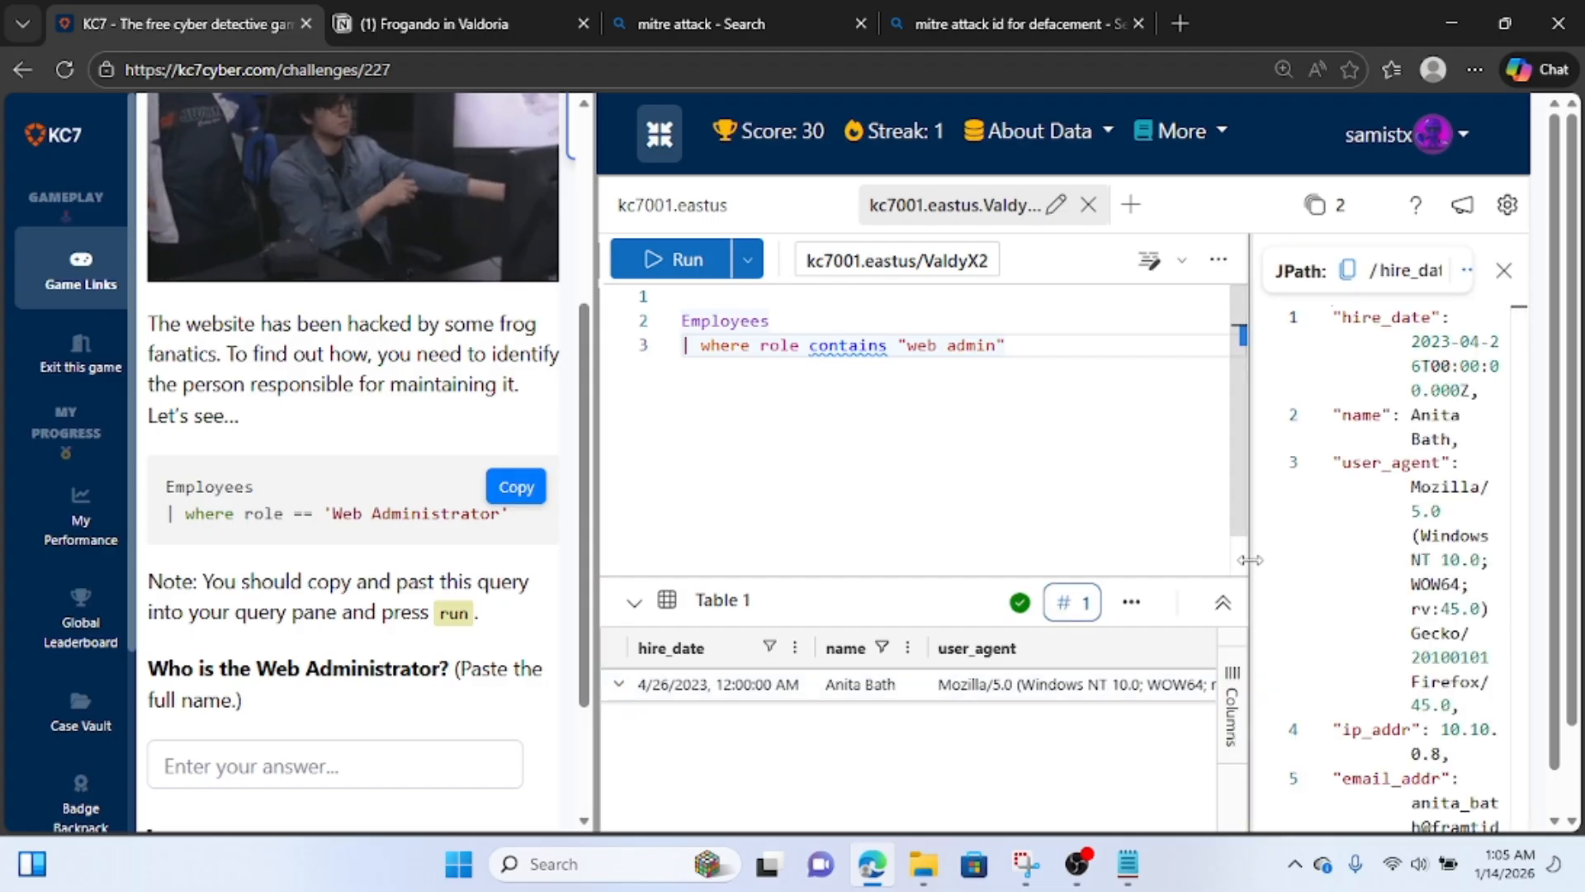
pyautogui.moveTo(1247, 565); pyautogui.dragTo(768, 538)
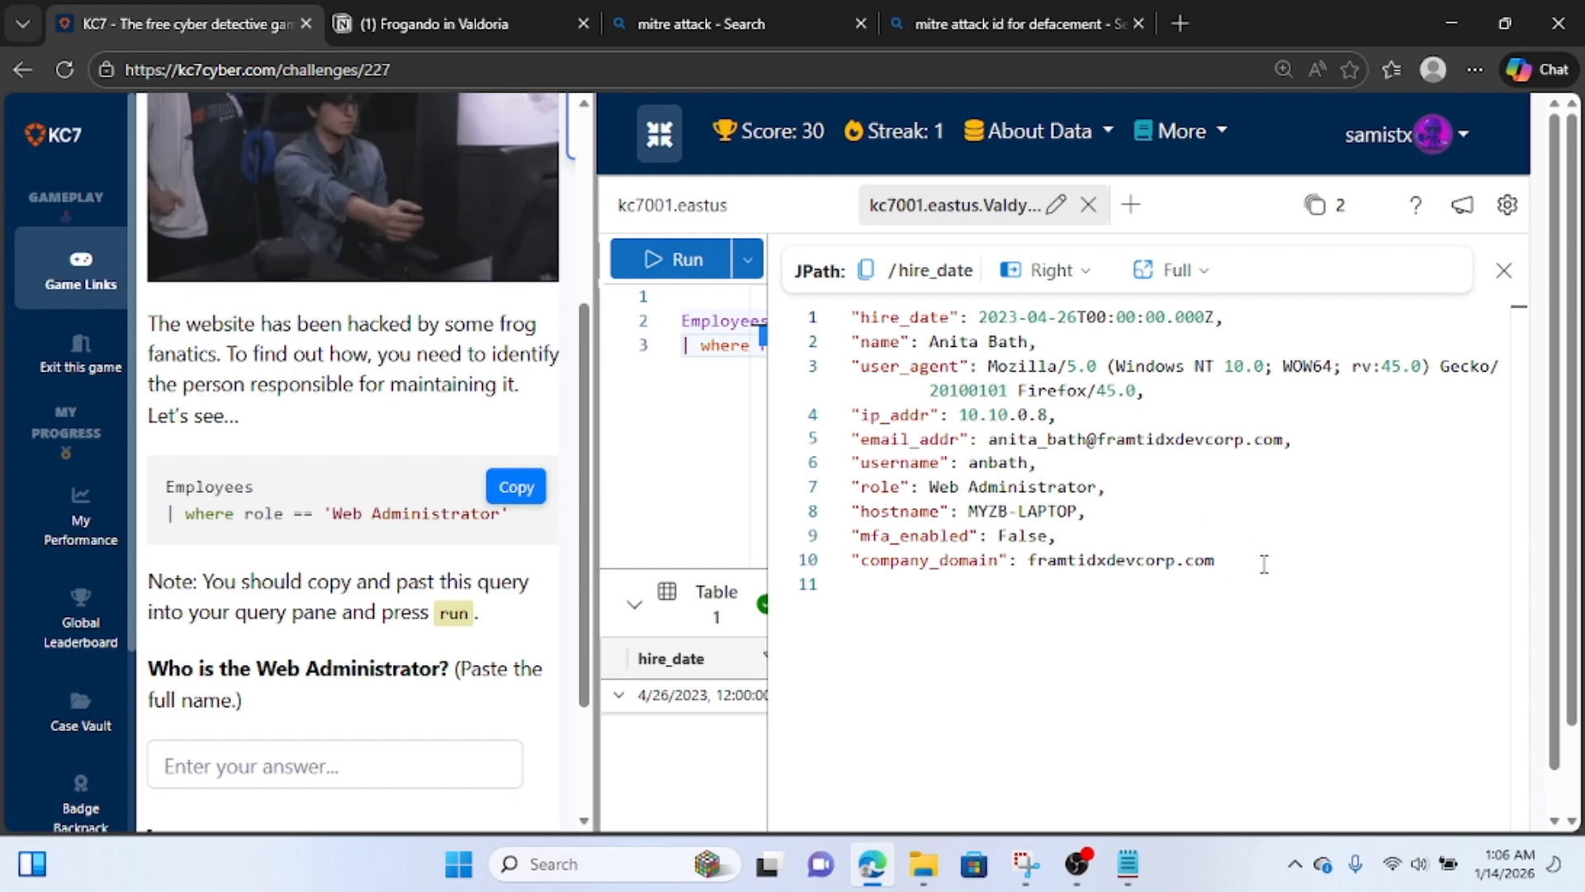
pyautogui.moveTo(1261, 567); pyautogui.dragTo(835, 317)
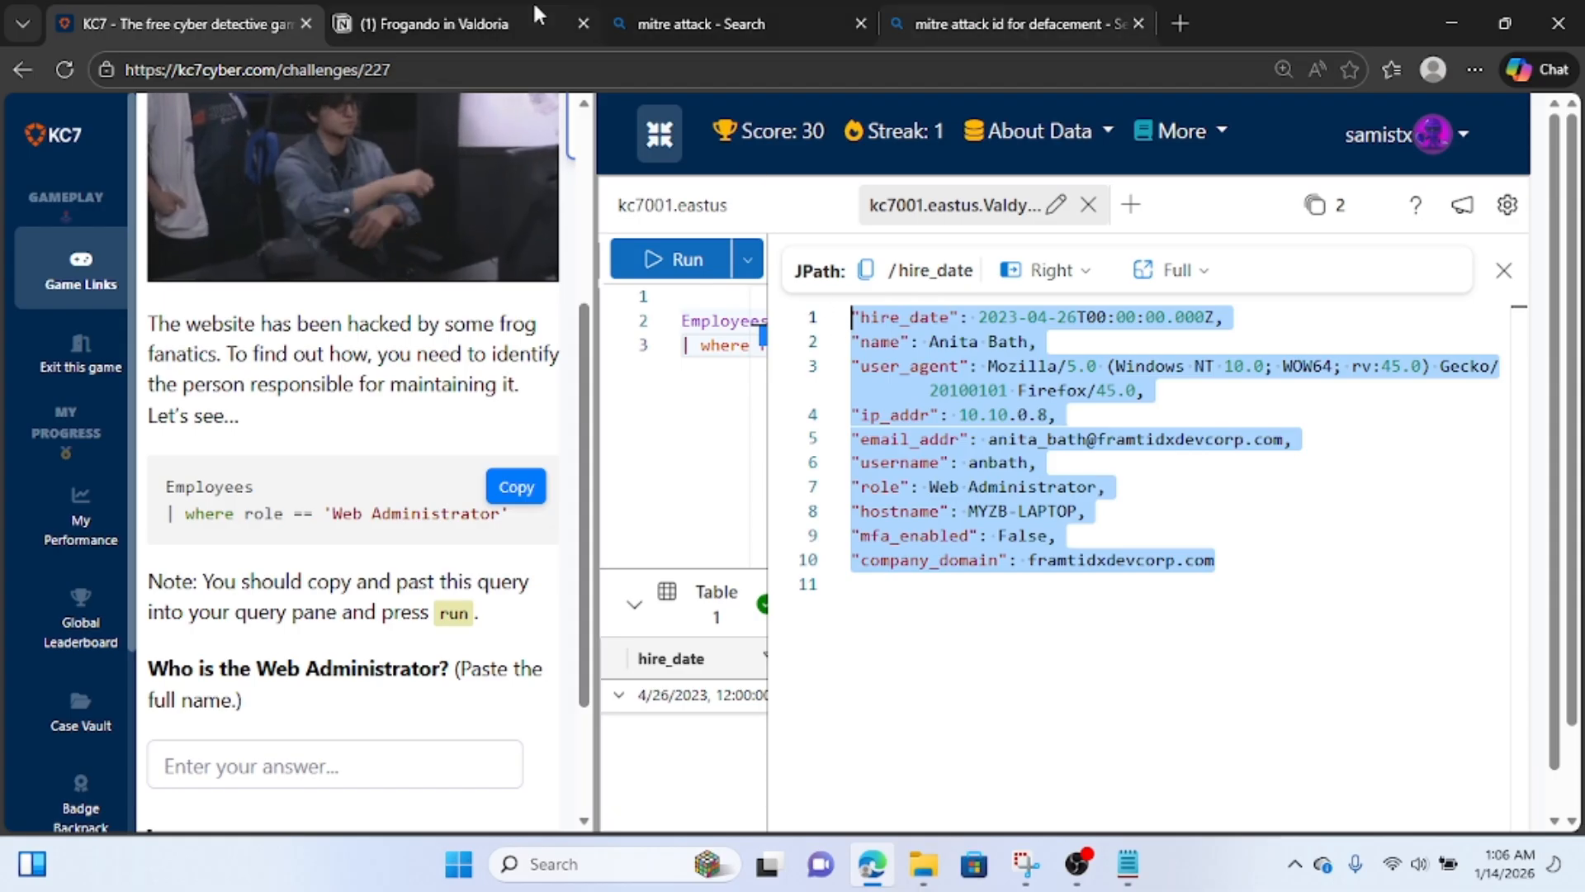
pyautogui.click(1503, 270)
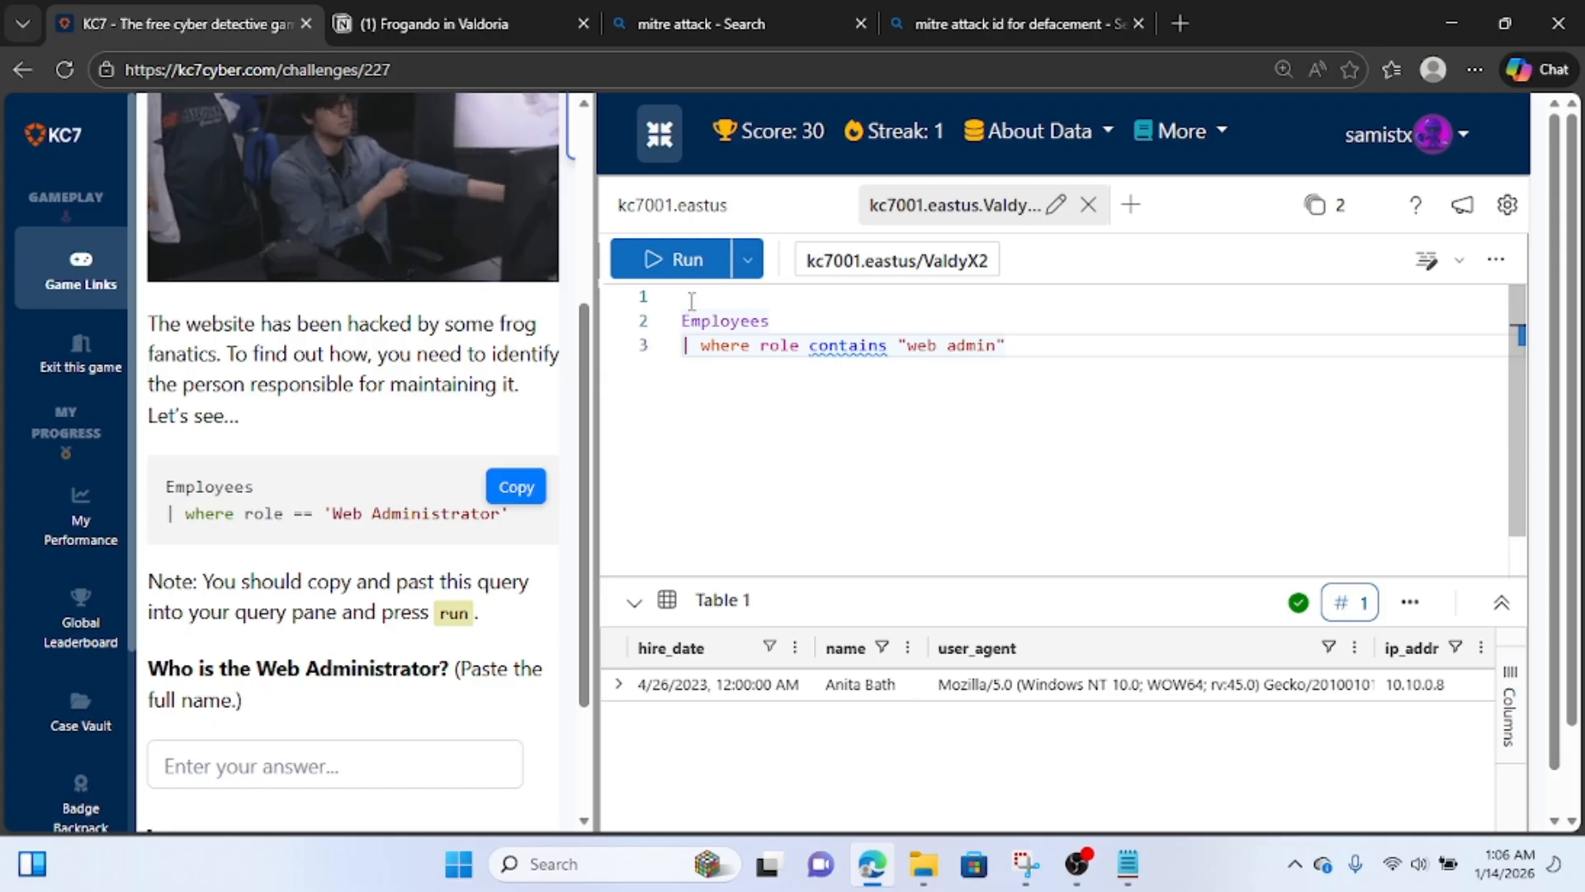
# Label the query with the comment "//finding web admin" and comment out both of its lines.
pyautogui.click(825, 299)
pyautogui.write('//')
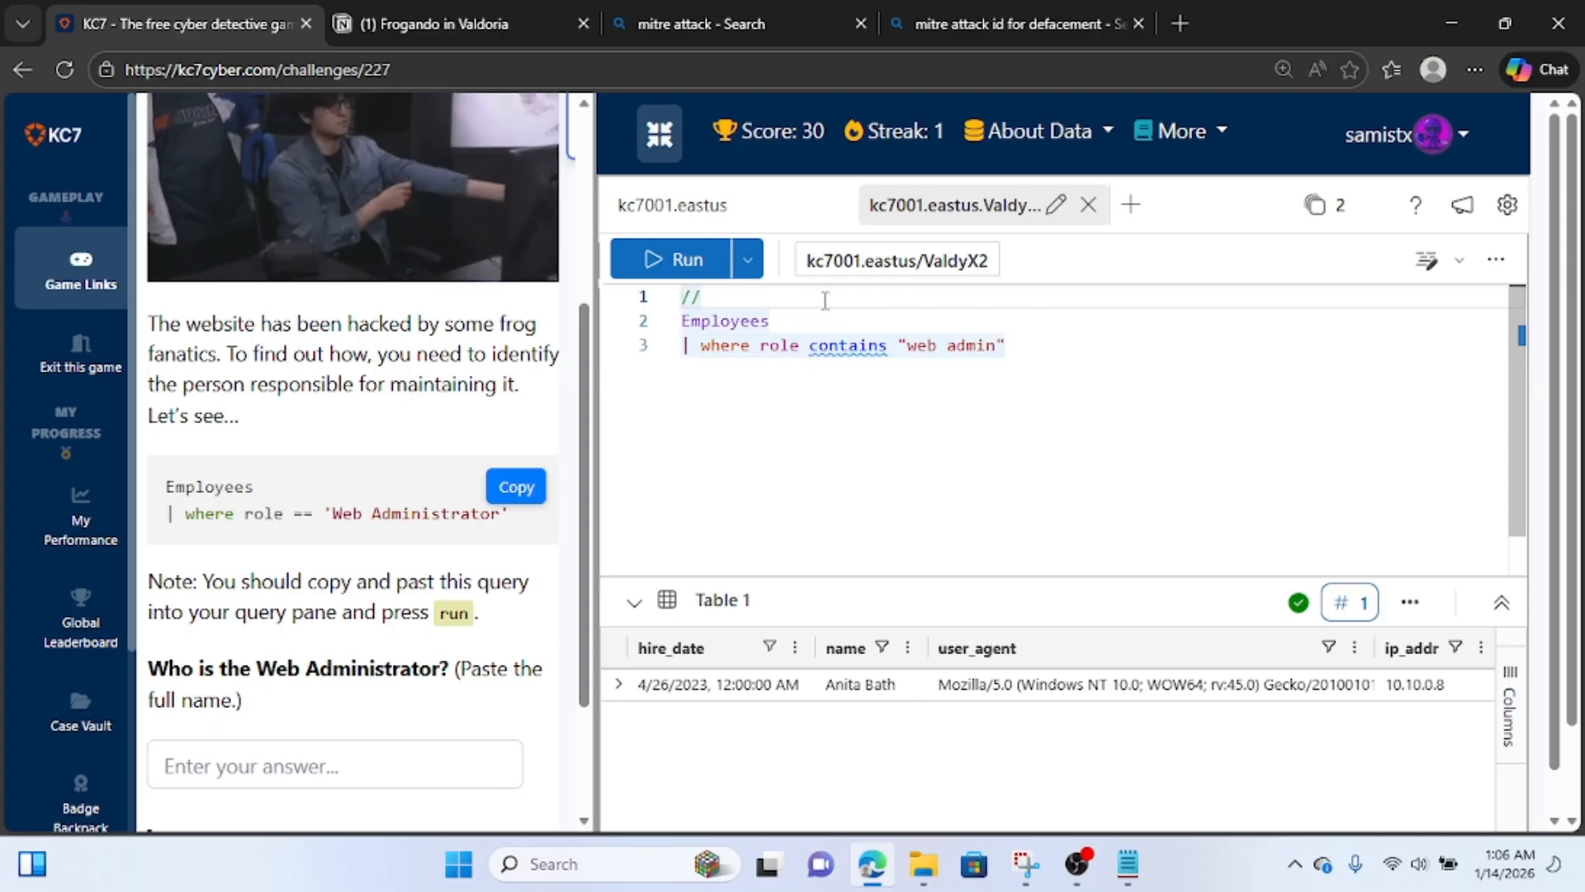
pyautogui.write('finding ')
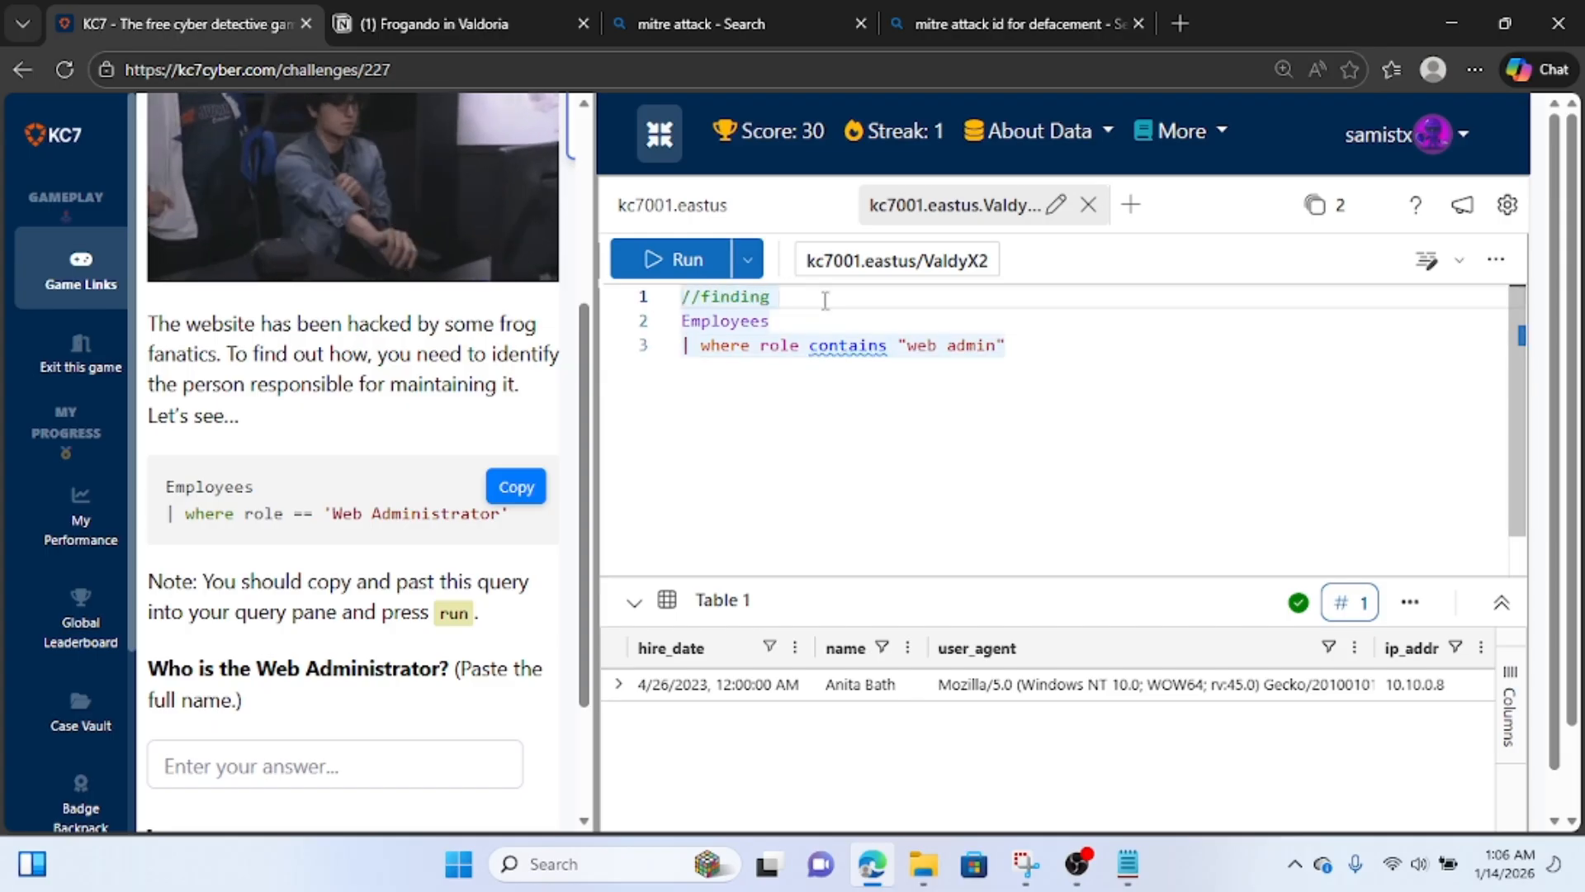
pyautogui.write('web ad')
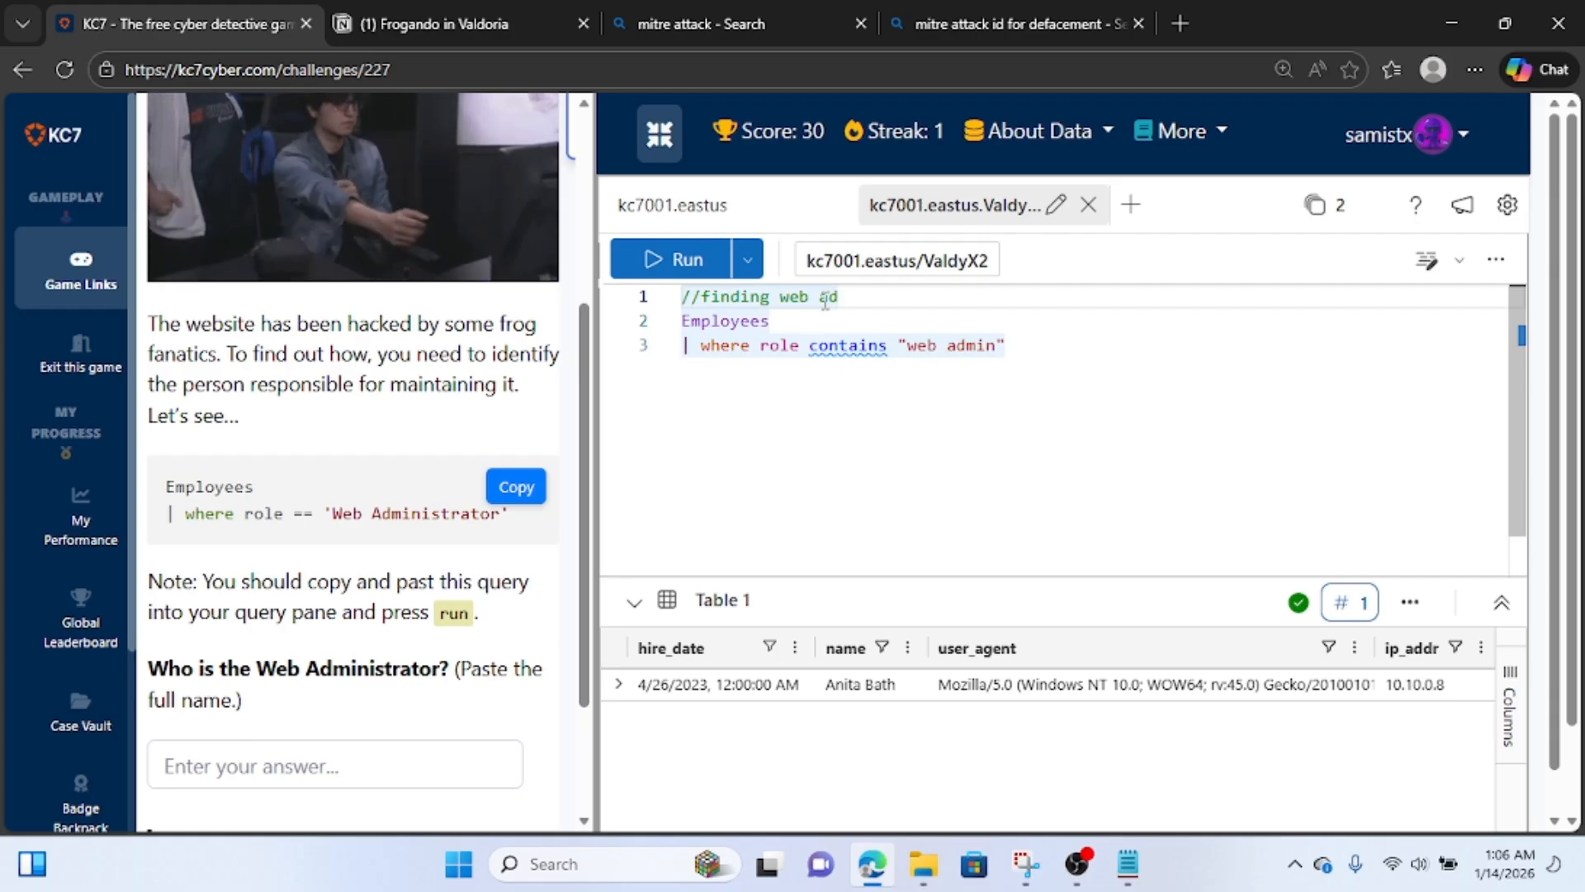
pyautogui.write('min')
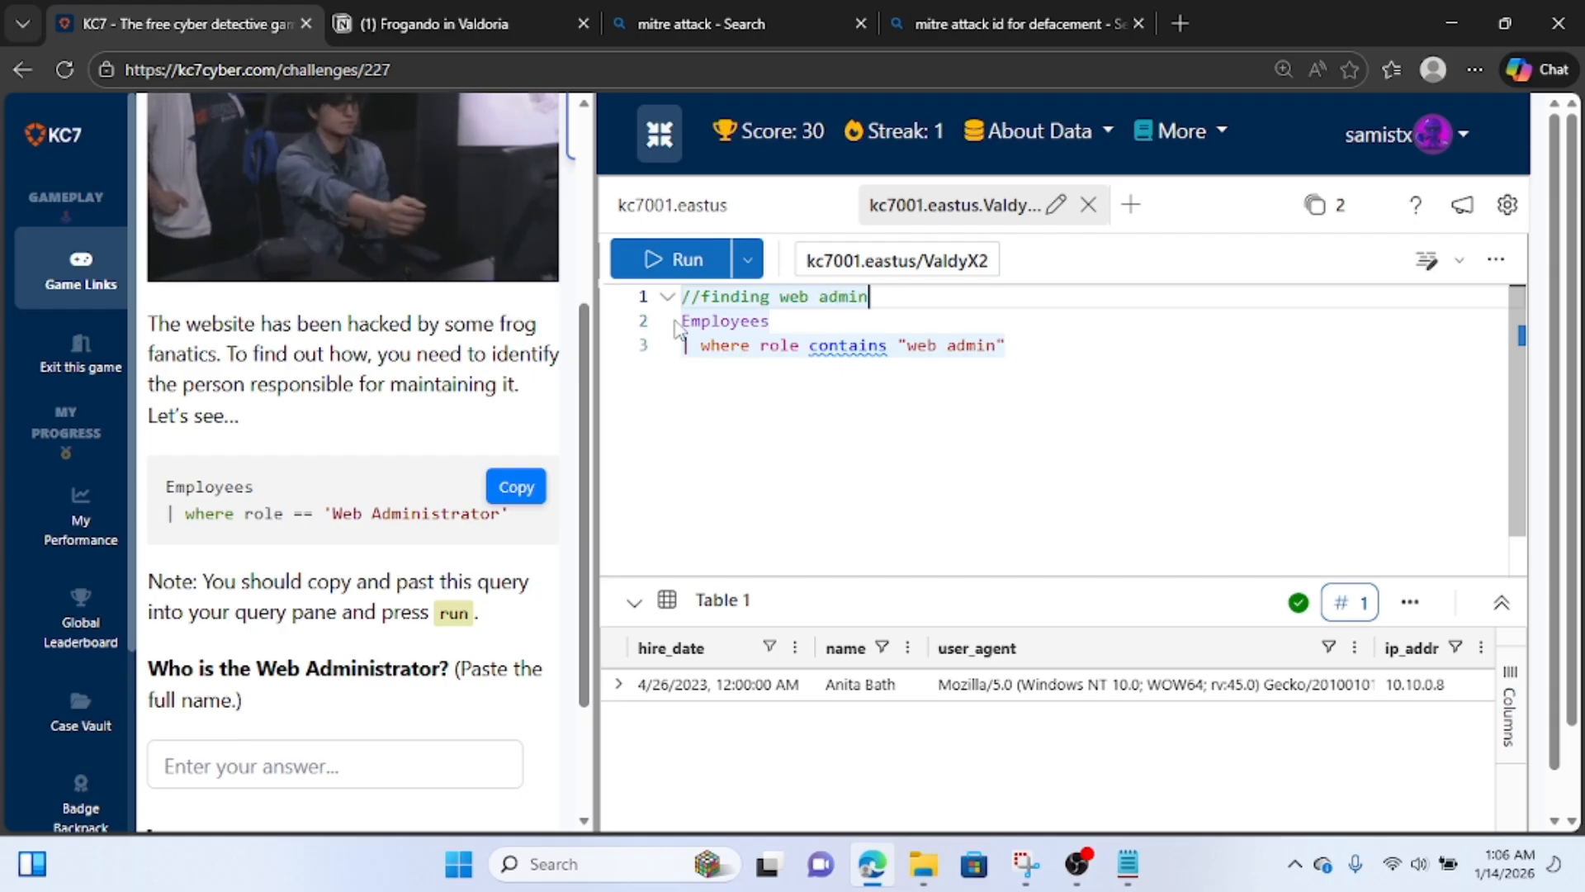
pyautogui.click(687, 325)
pyautogui.write('//')
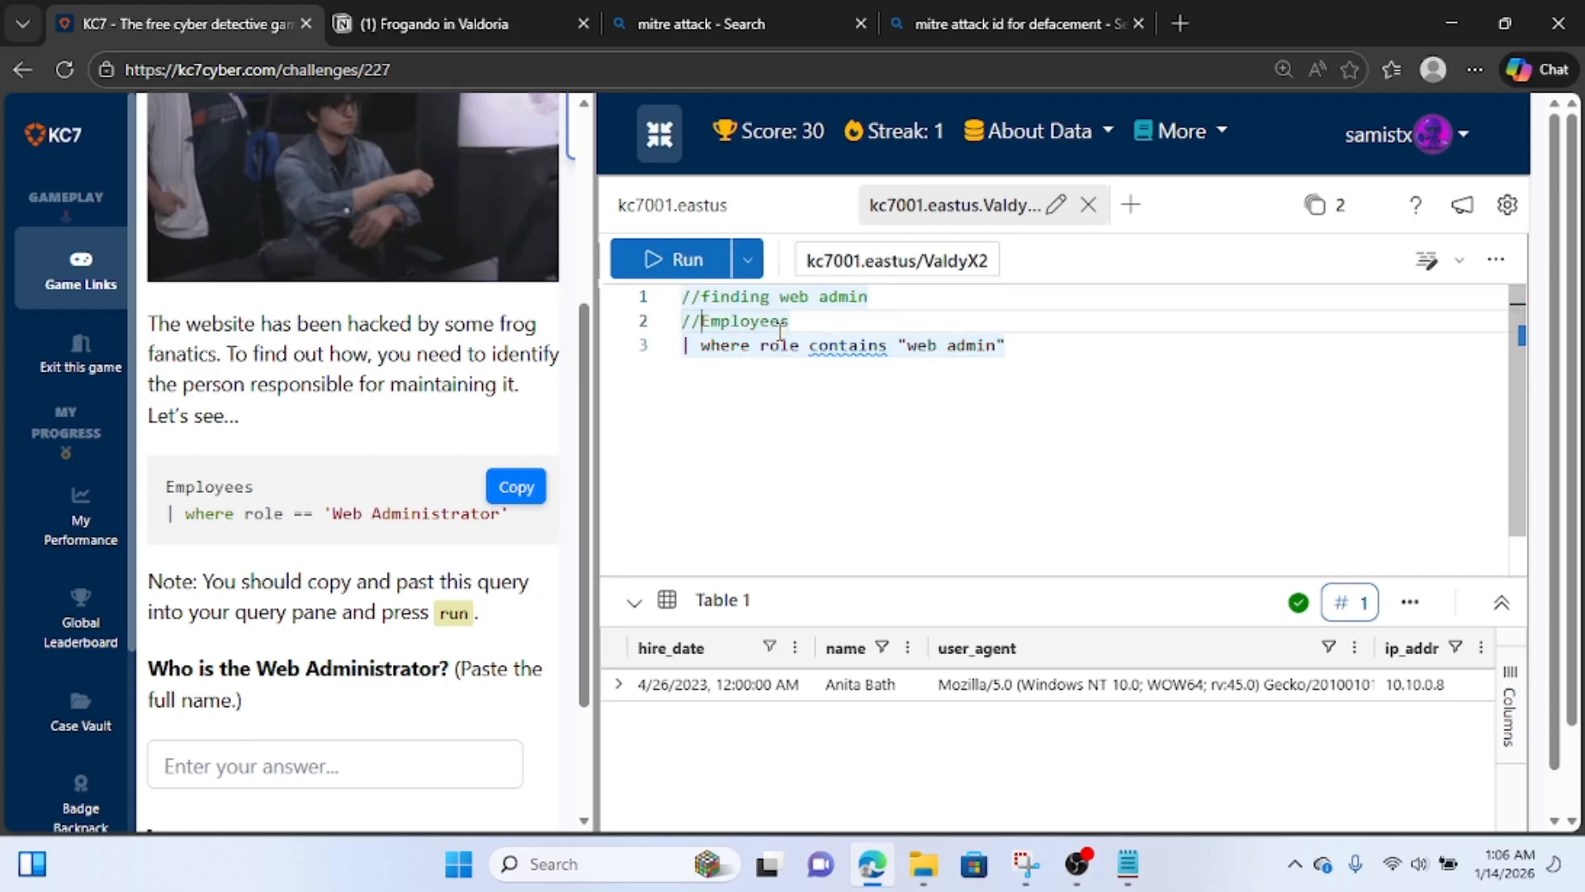
pyautogui.write('//')
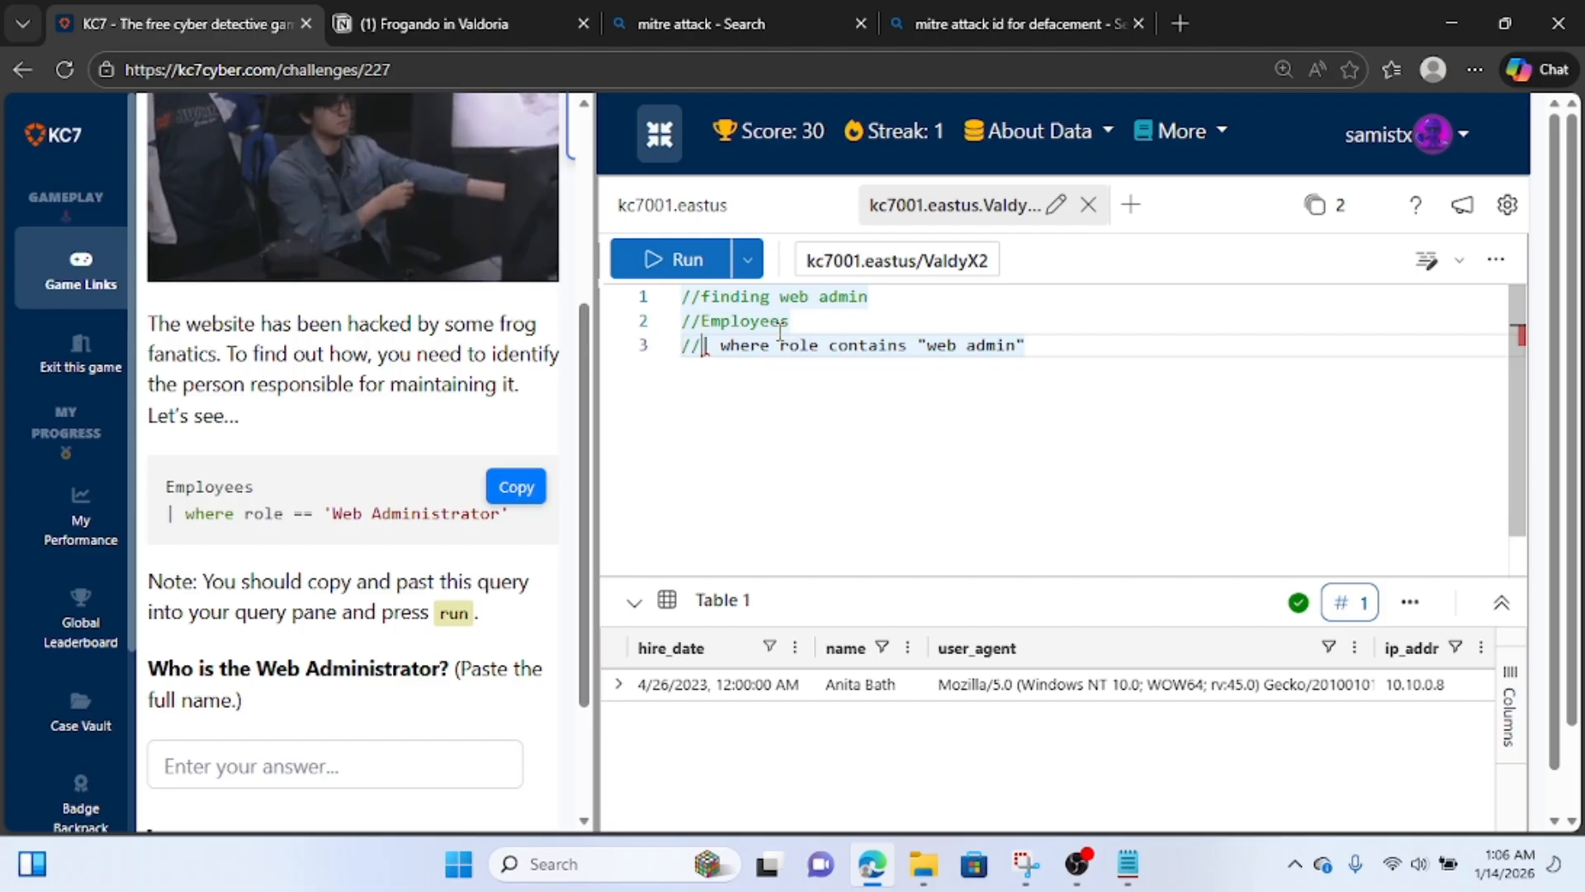
# Switch to the Notion page and add "web admin info" below the hacker note, followed by the copied employee record.
pyautogui.click(487, 14)
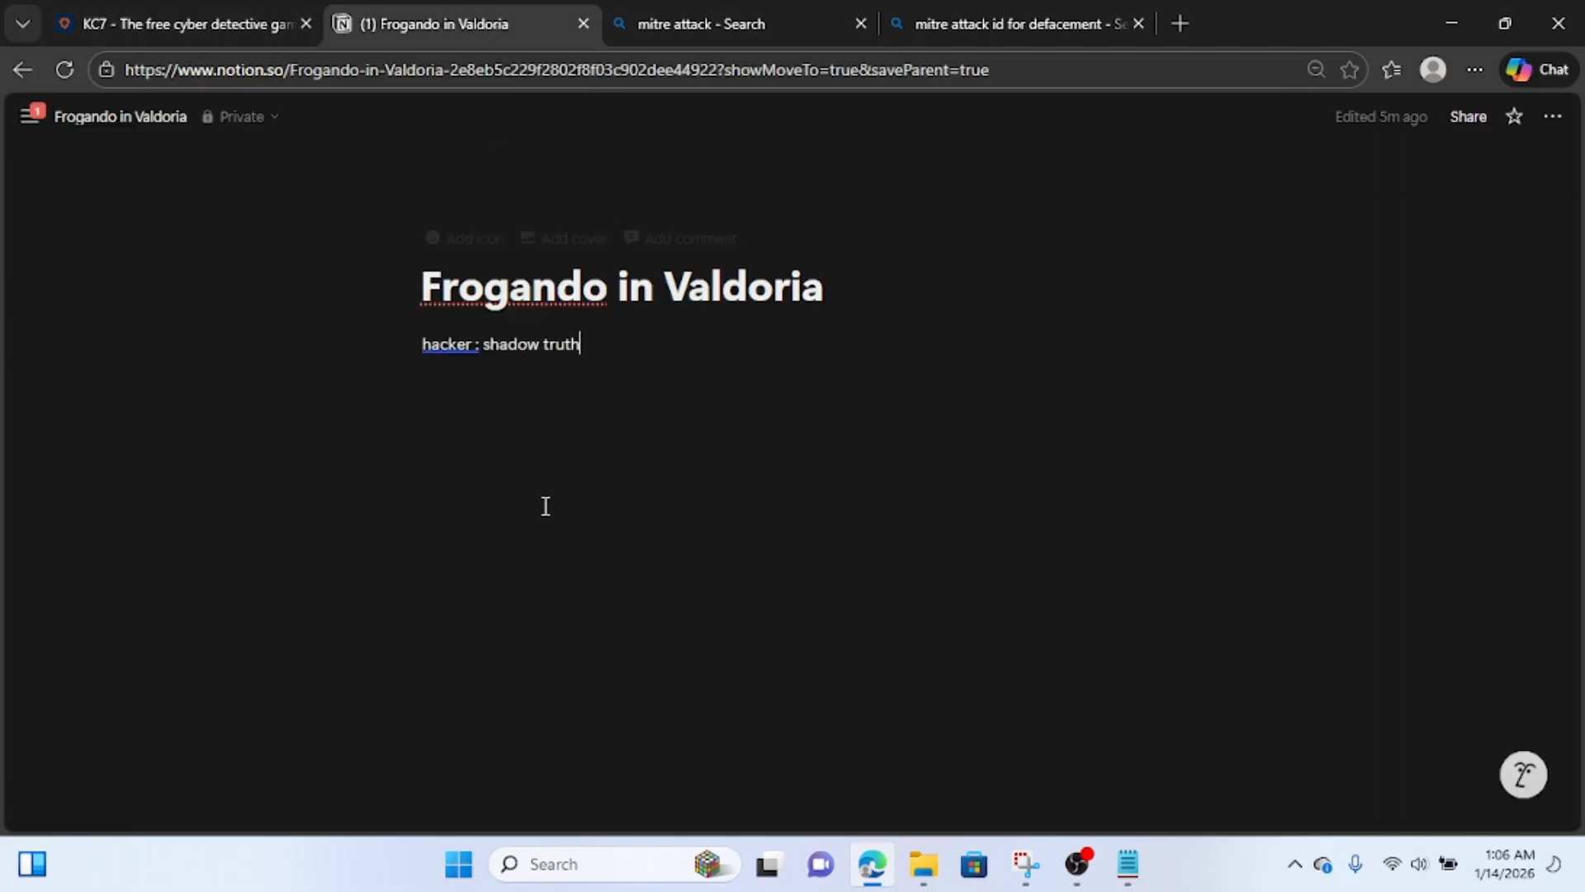
pyautogui.click(563, 400)
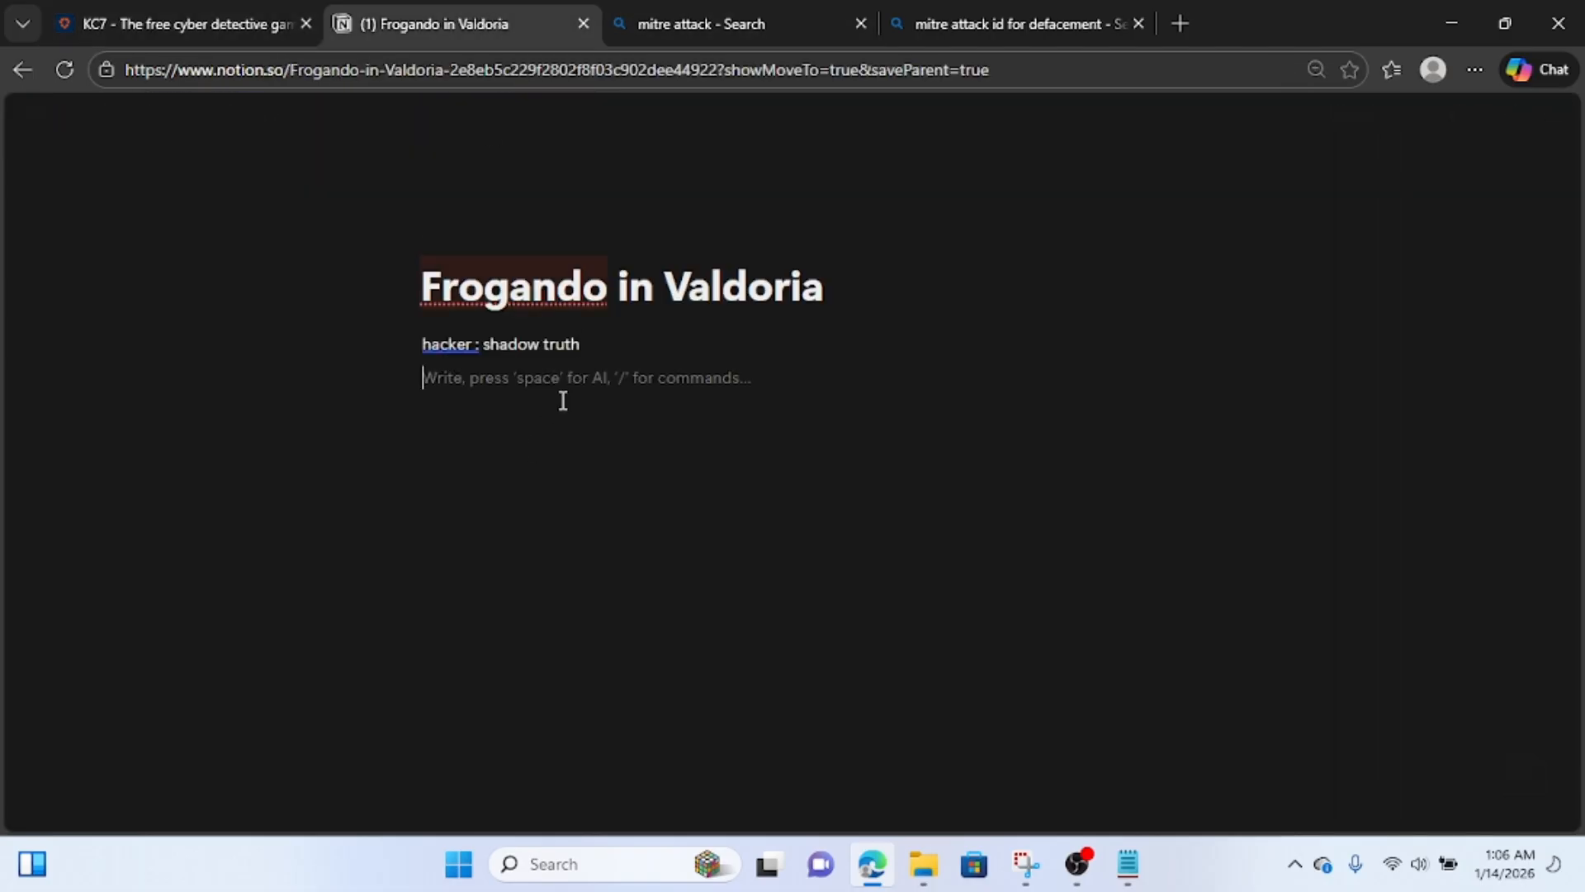
pyautogui.write('web admin infor')
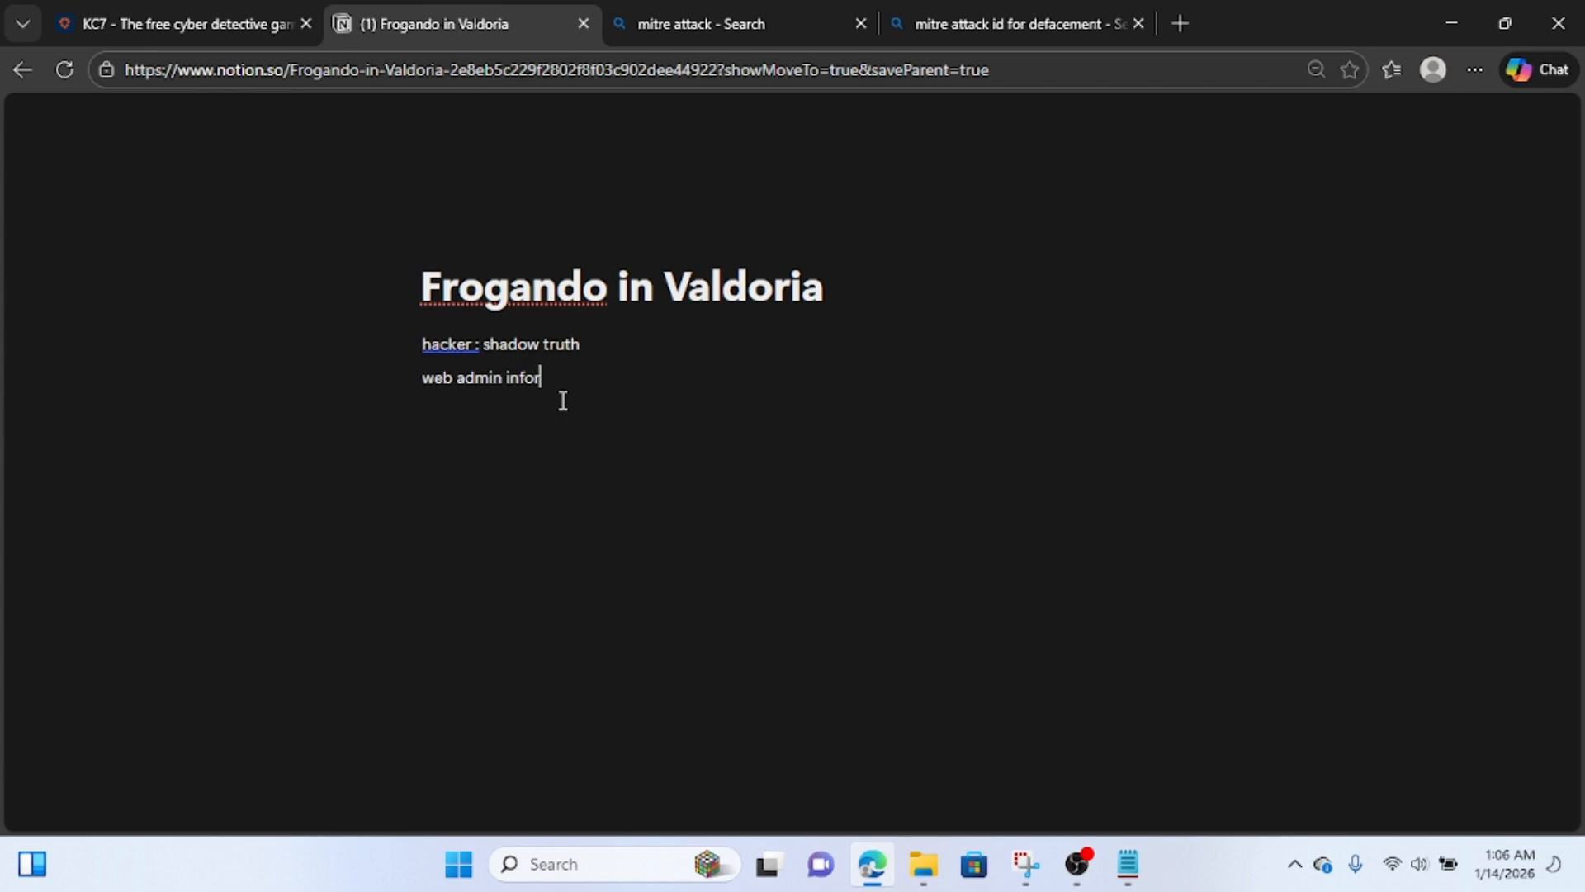
pyautogui.press('BackSpace')
pyautogui.press('Return')
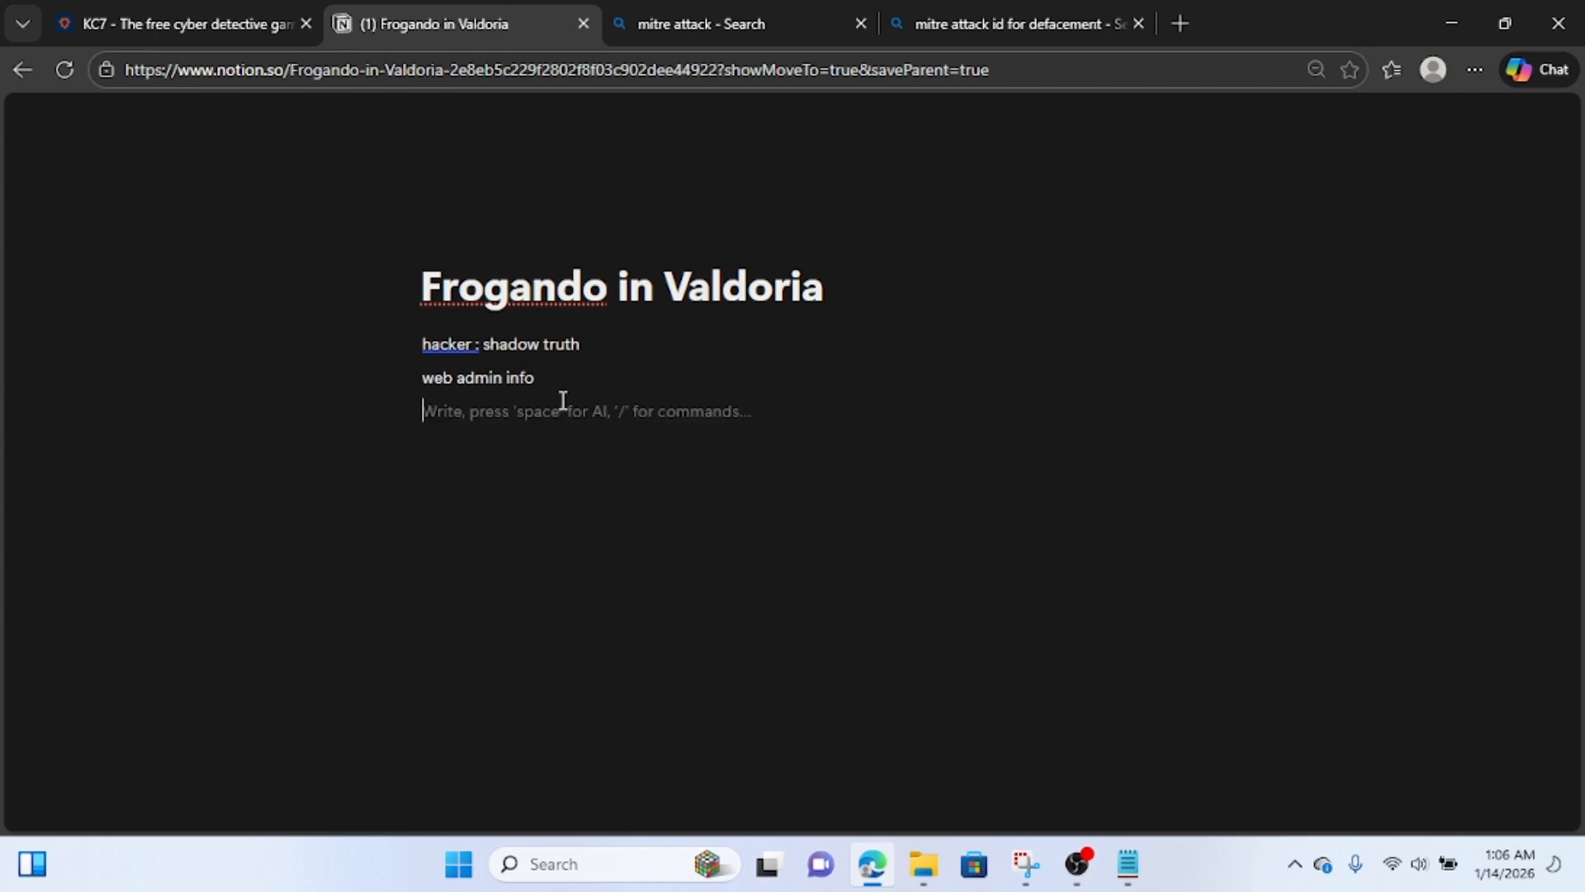
pyautogui.hotkey('ctrl', 'v')
pyautogui.hotkey('ctrl', '+')
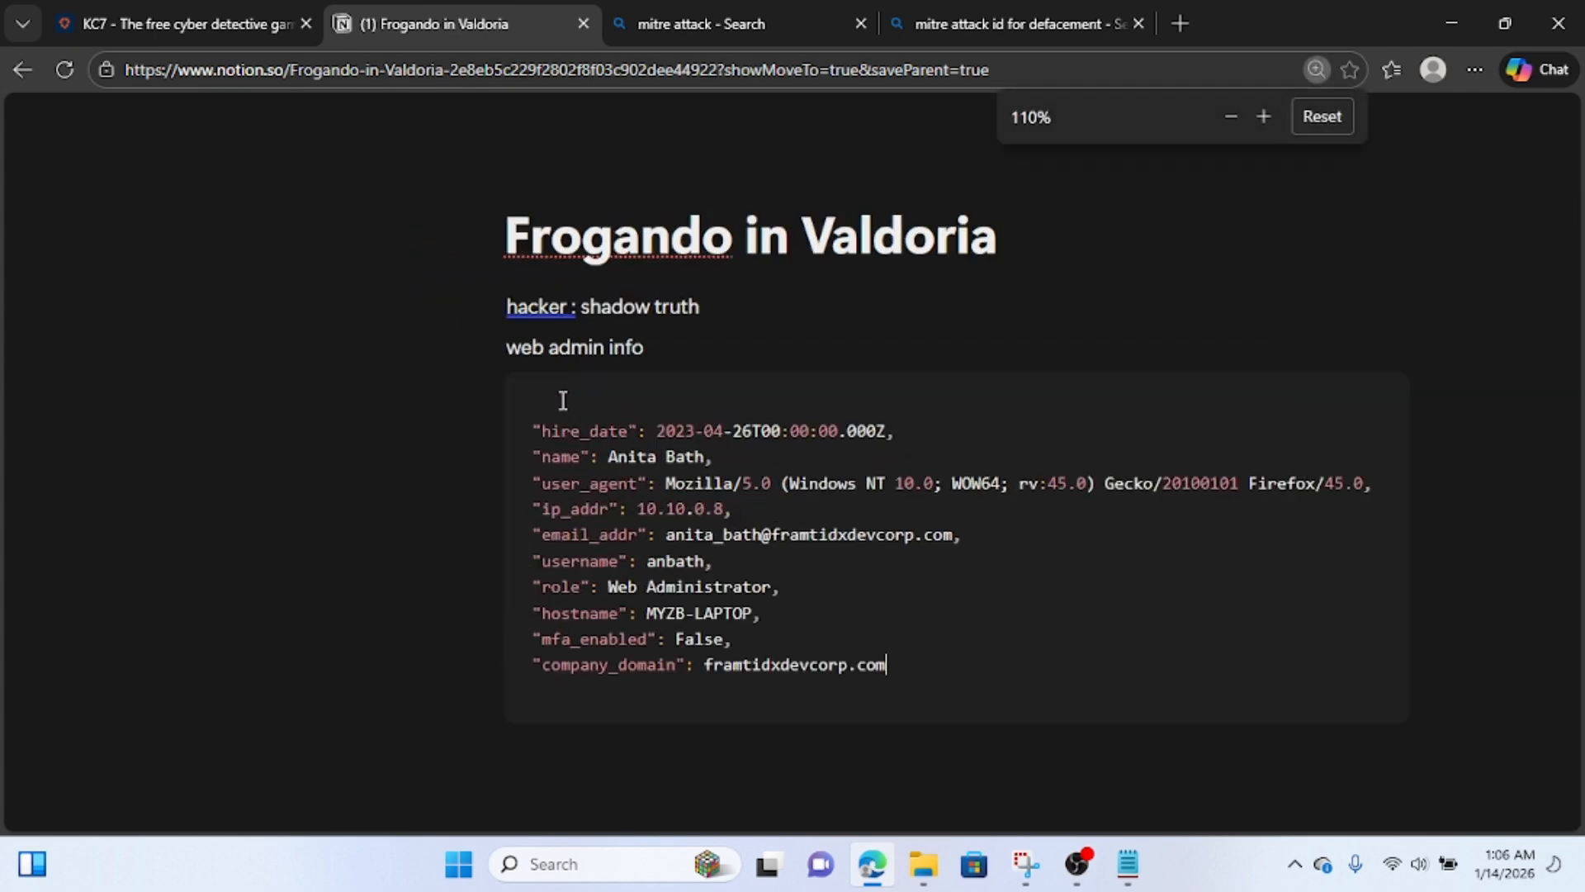
pyautogui.hotkey('ctrl', '+')
pyautogui.scroll(-4, 563, 400)
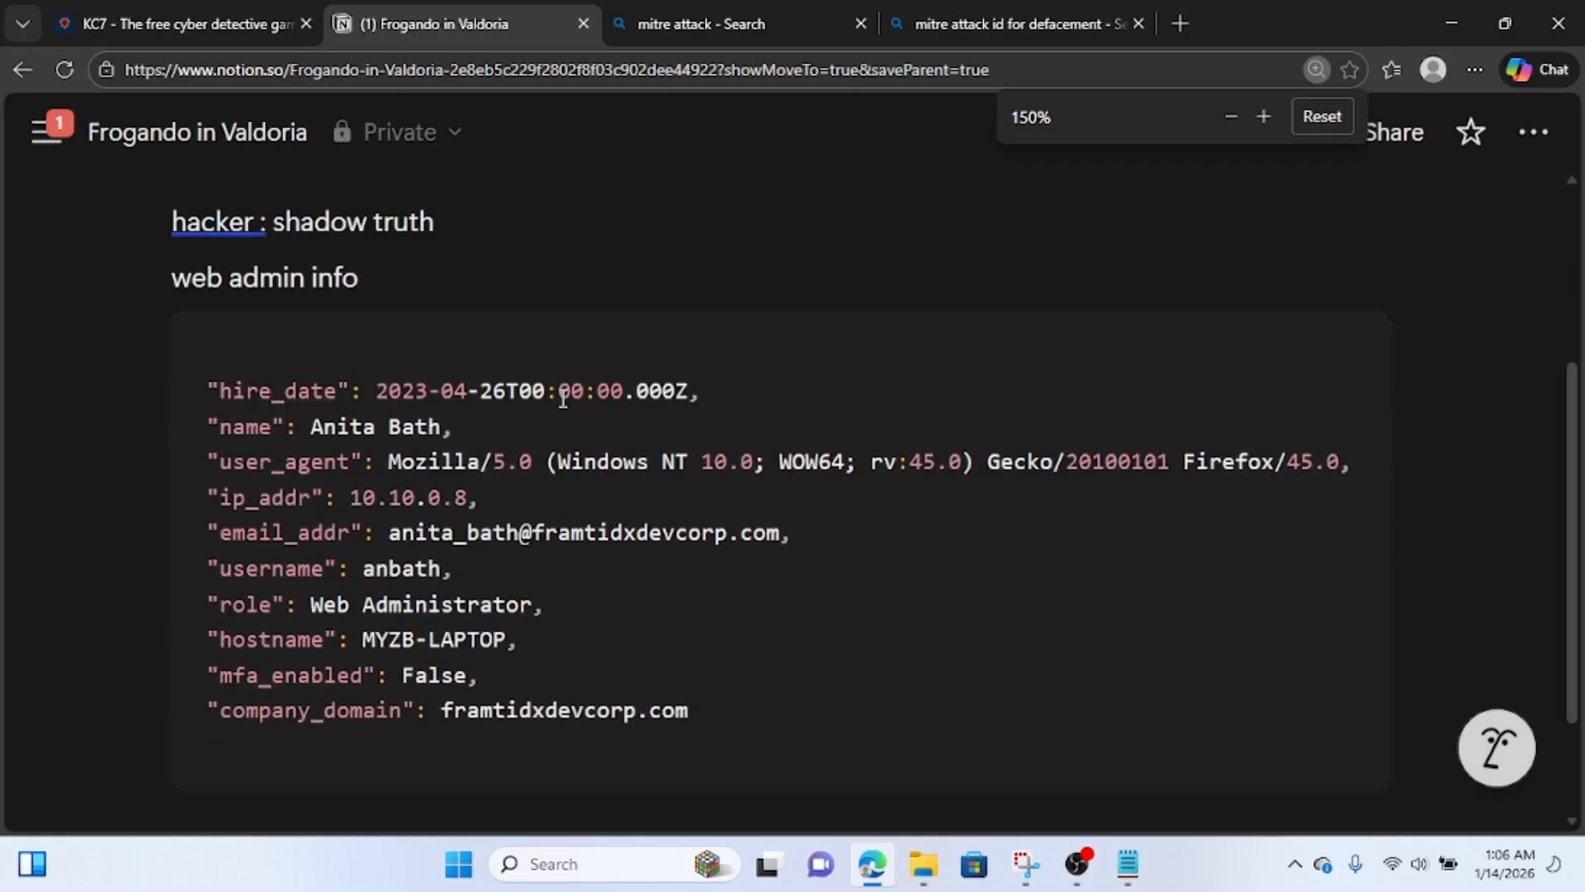
pyautogui.hotkey('ctrl', '0')
# Copy the web administrator's full name from the Notion record, submit it in KC7 as the answer to Question 3, and view Question 4.
pyautogui.click(172, 18)
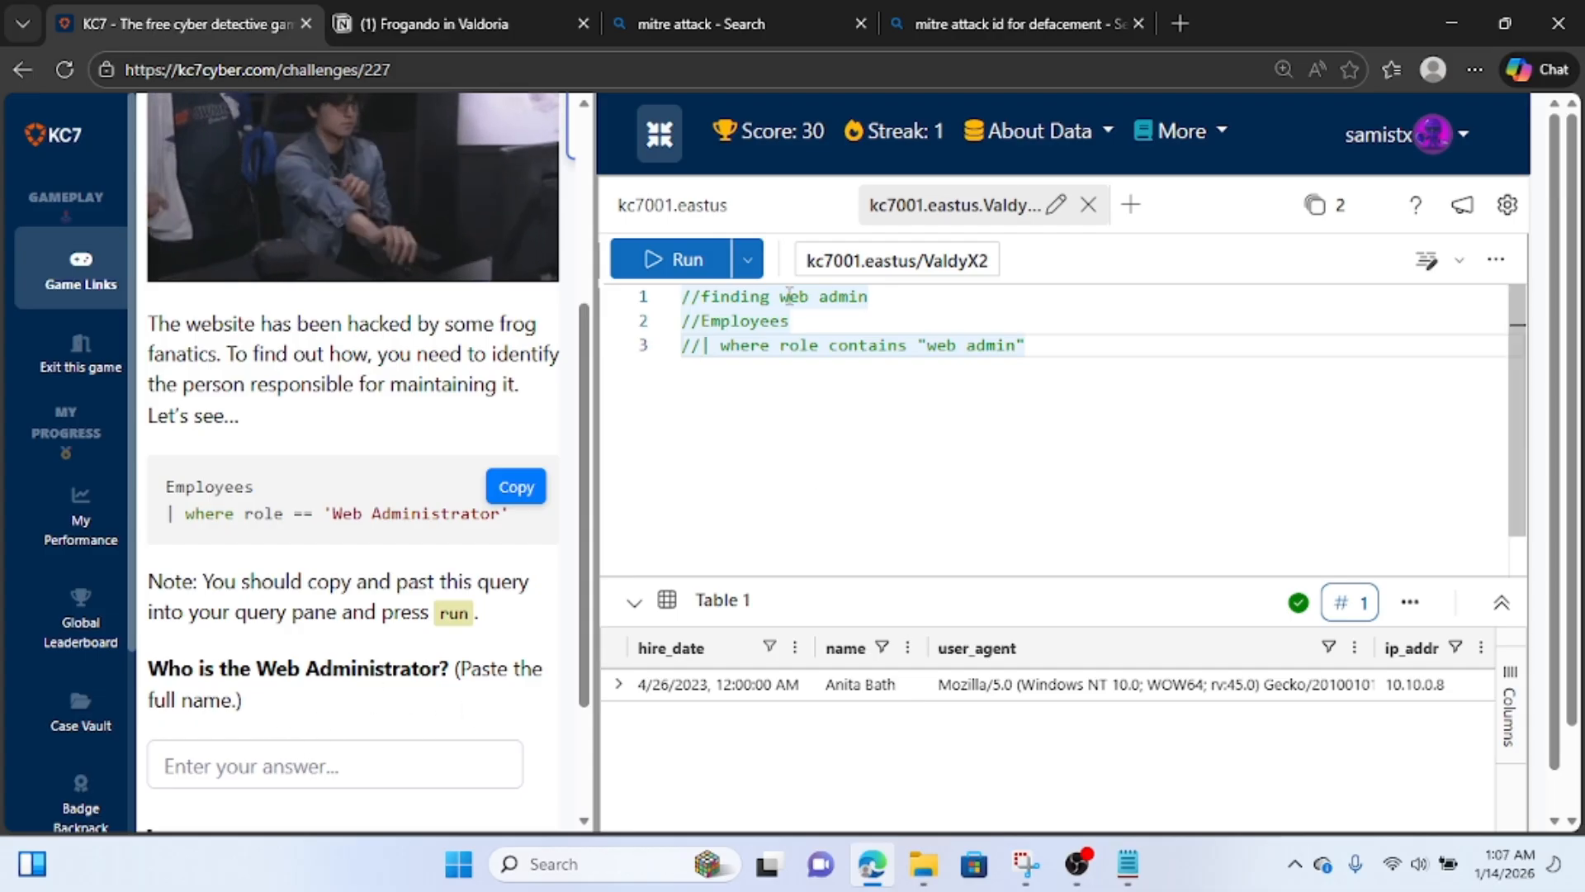
pyautogui.click(409, 2)
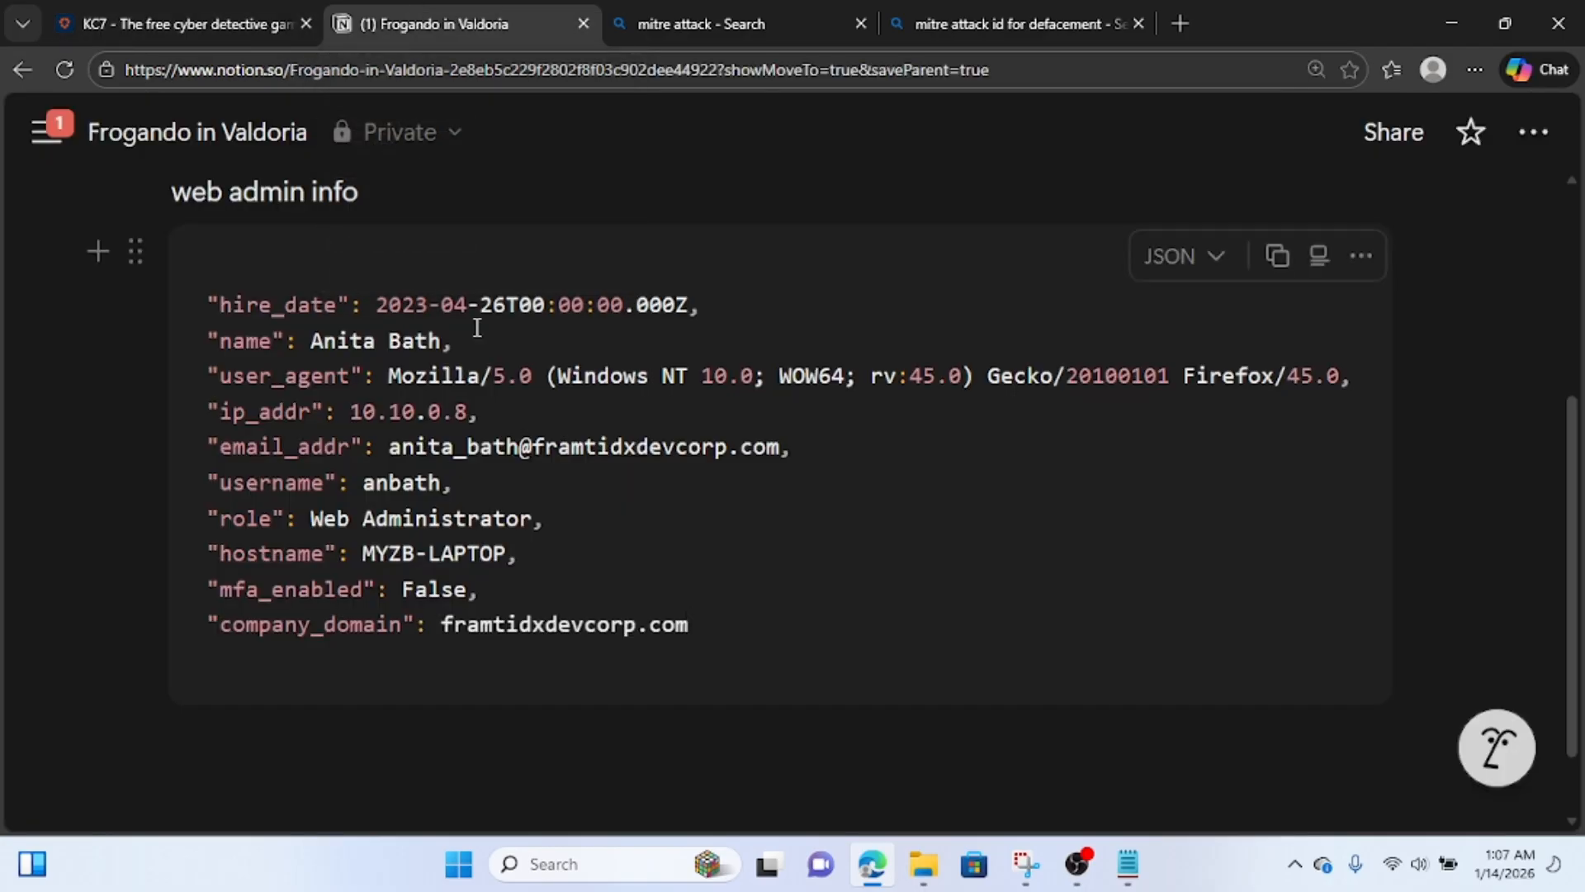
pyautogui.moveTo(441, 345); pyautogui.dragTo(315, 347)
pyautogui.hotkey('ctrl', 'c')
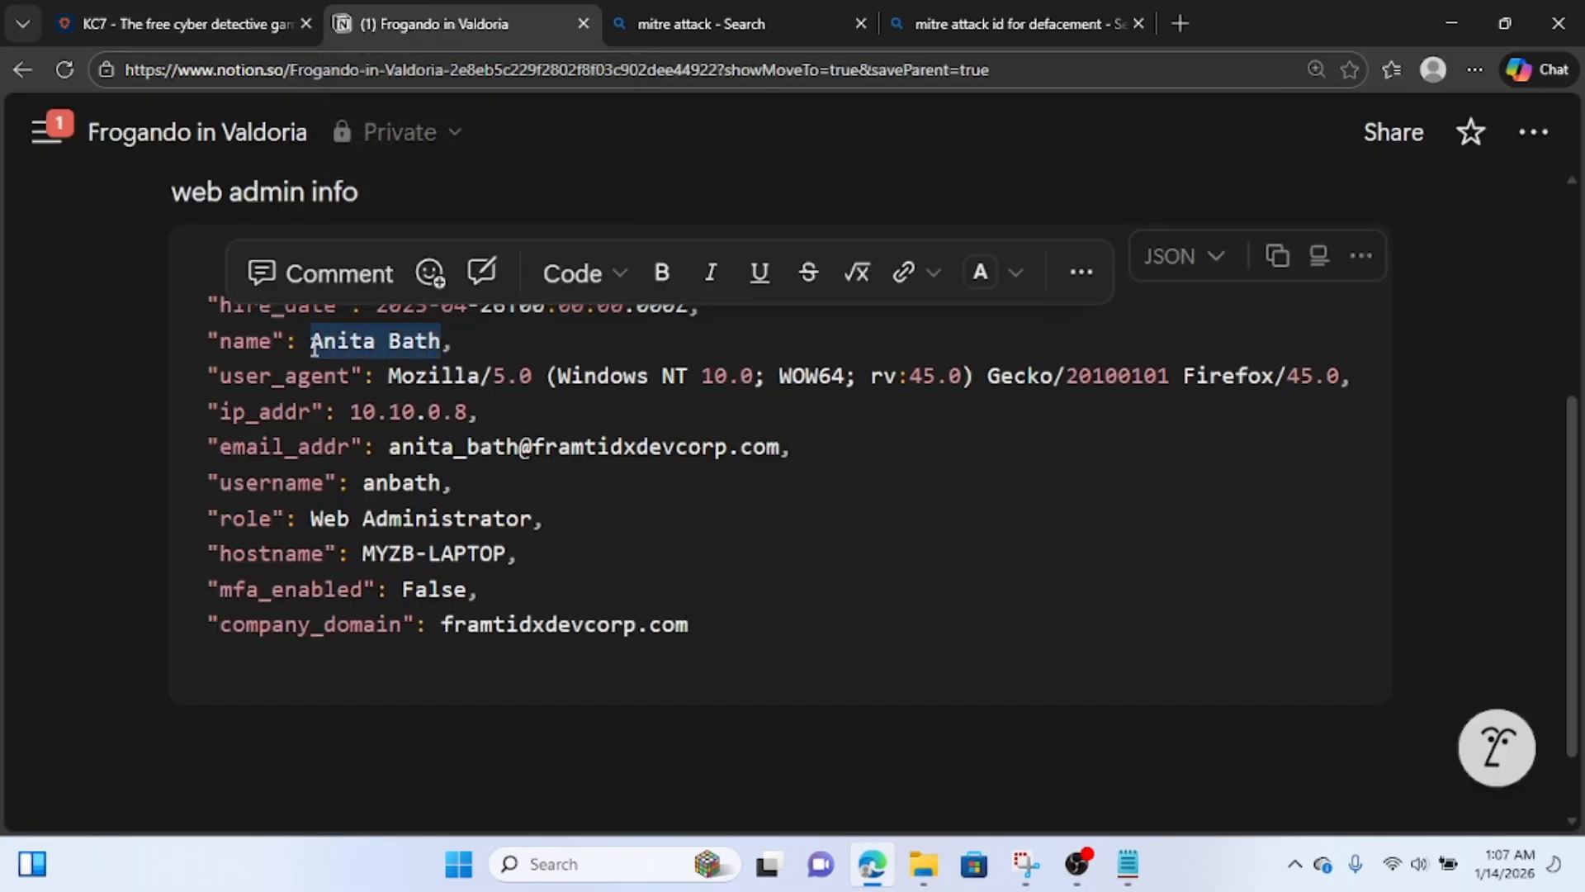
pyautogui.click(201, 1)
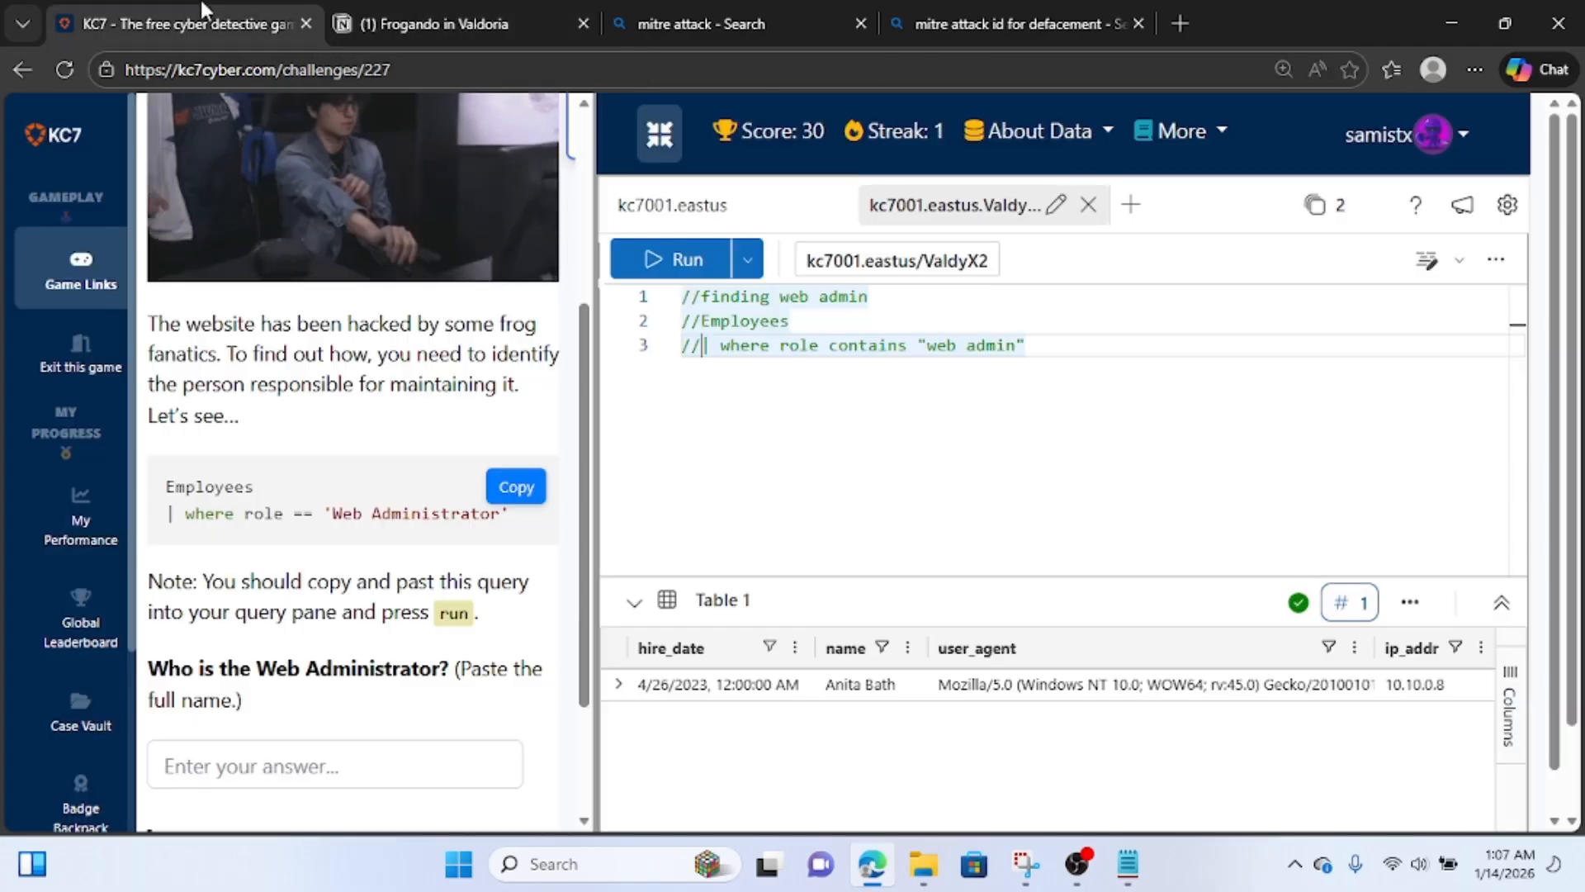
pyautogui.click(367, 753)
pyautogui.hotkey('ctrl', 'v')
pyautogui.scroll(-1, 368, 750)
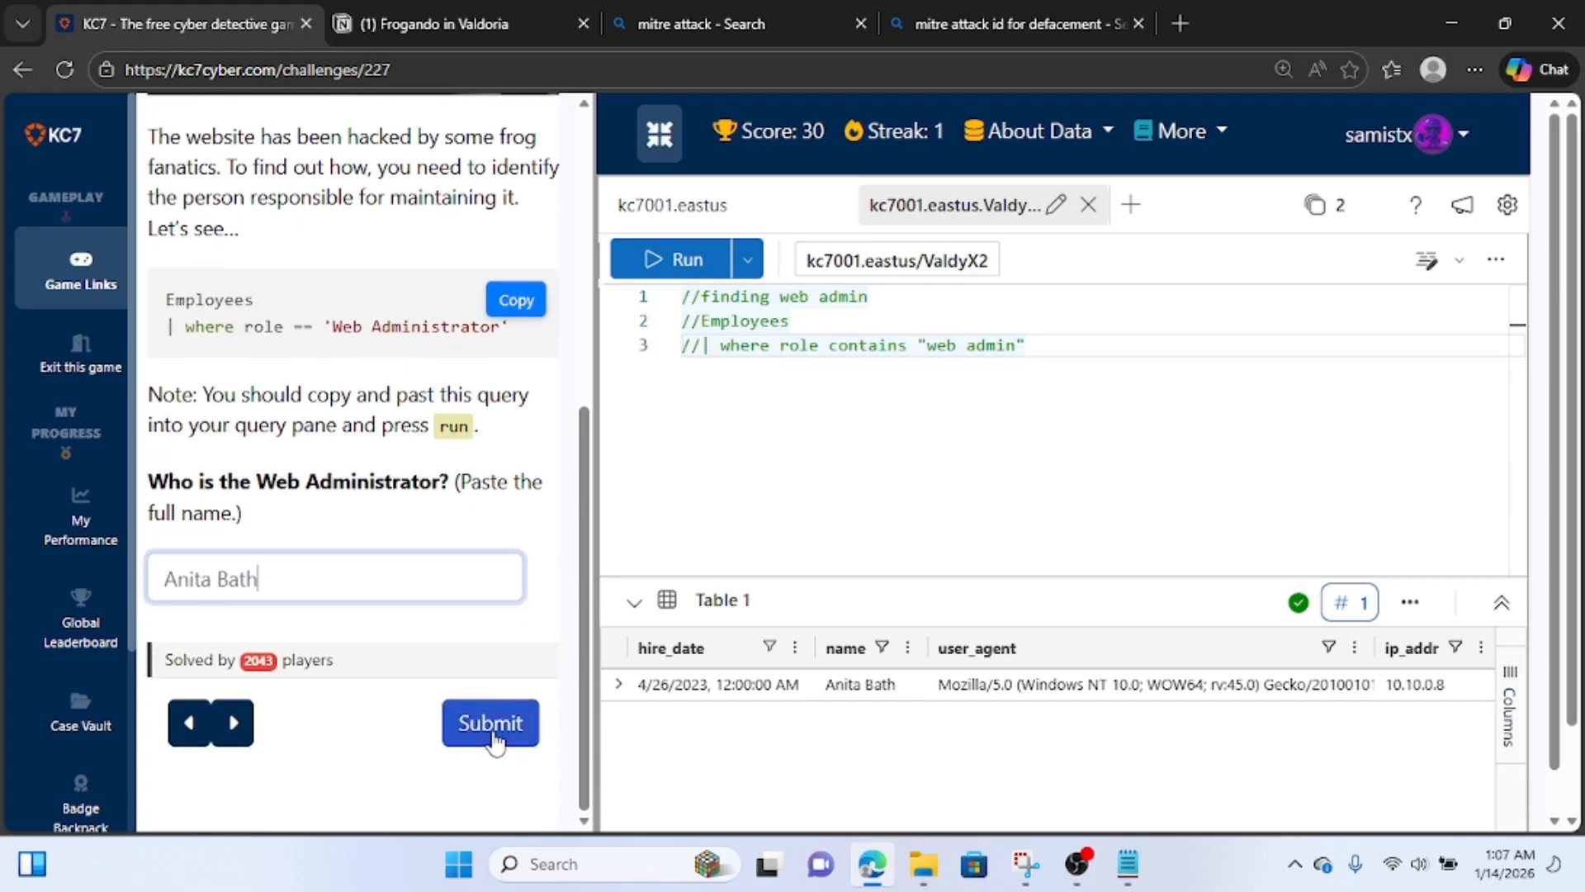
pyautogui.click(492, 738)
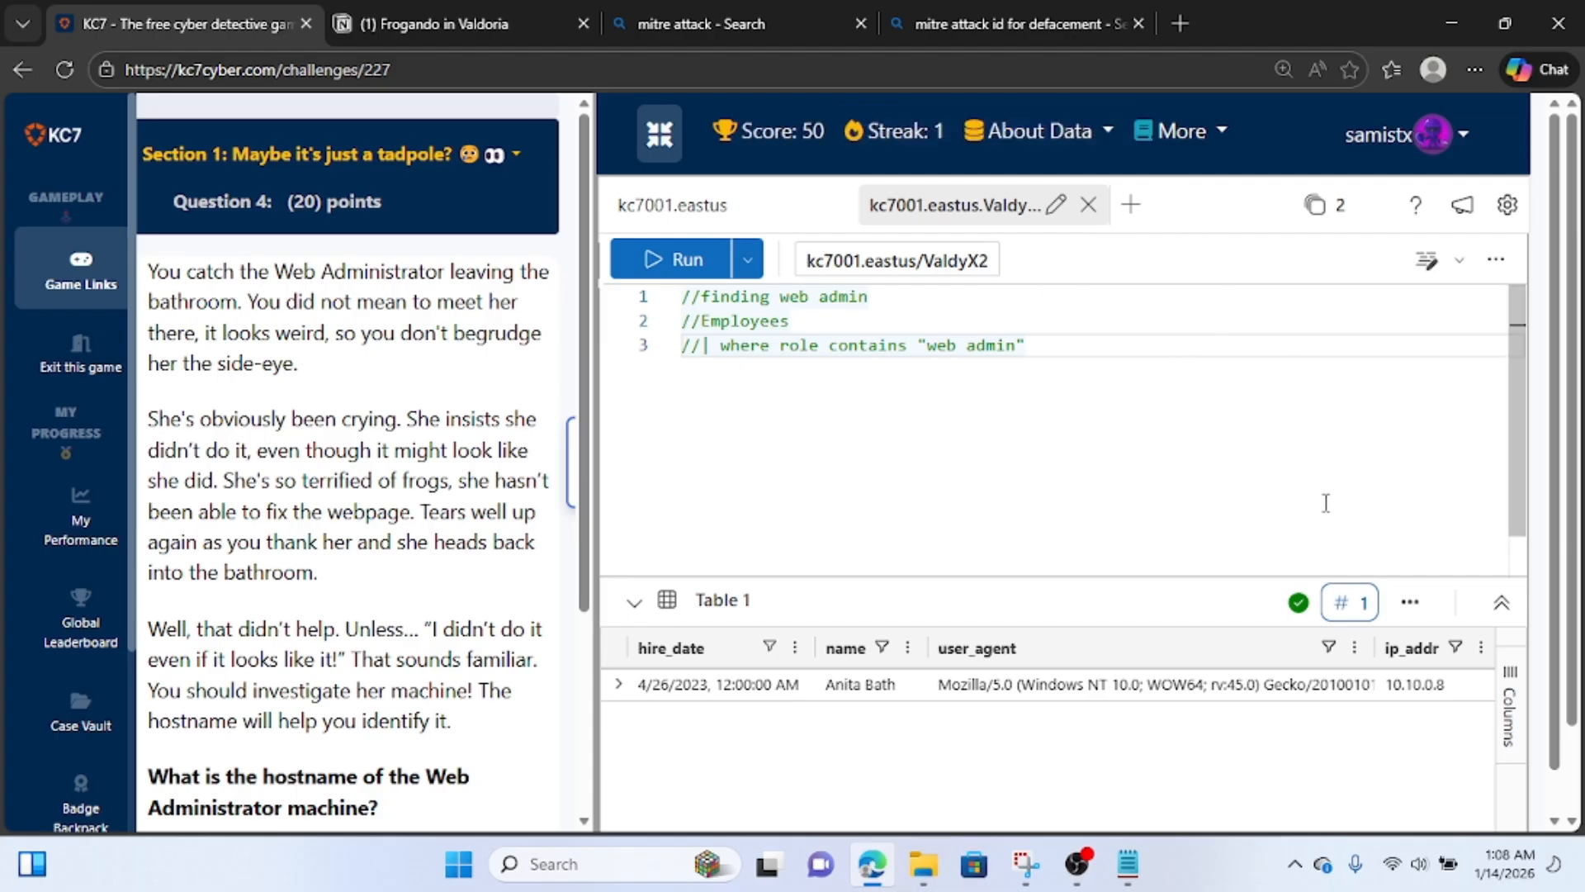
pyautogui.scroll(-3, 408, 469)
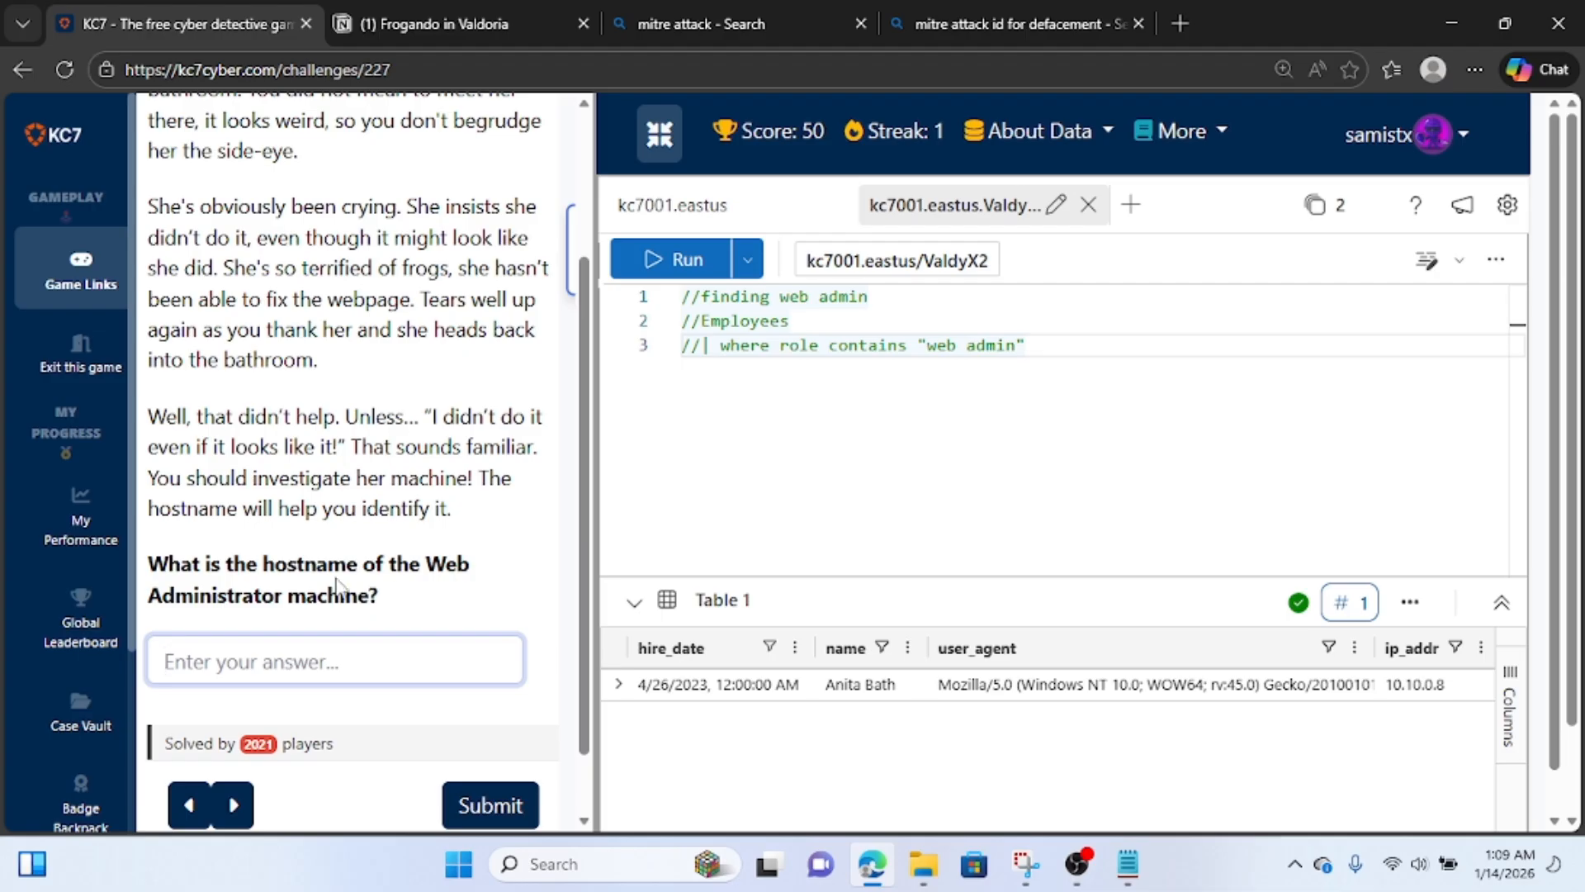
# Copy the hostname MYZB-LAPTOP from the web admin record in Notion and enter it in KC7 as the answer to Question 4.
pyautogui.click(471, 9)
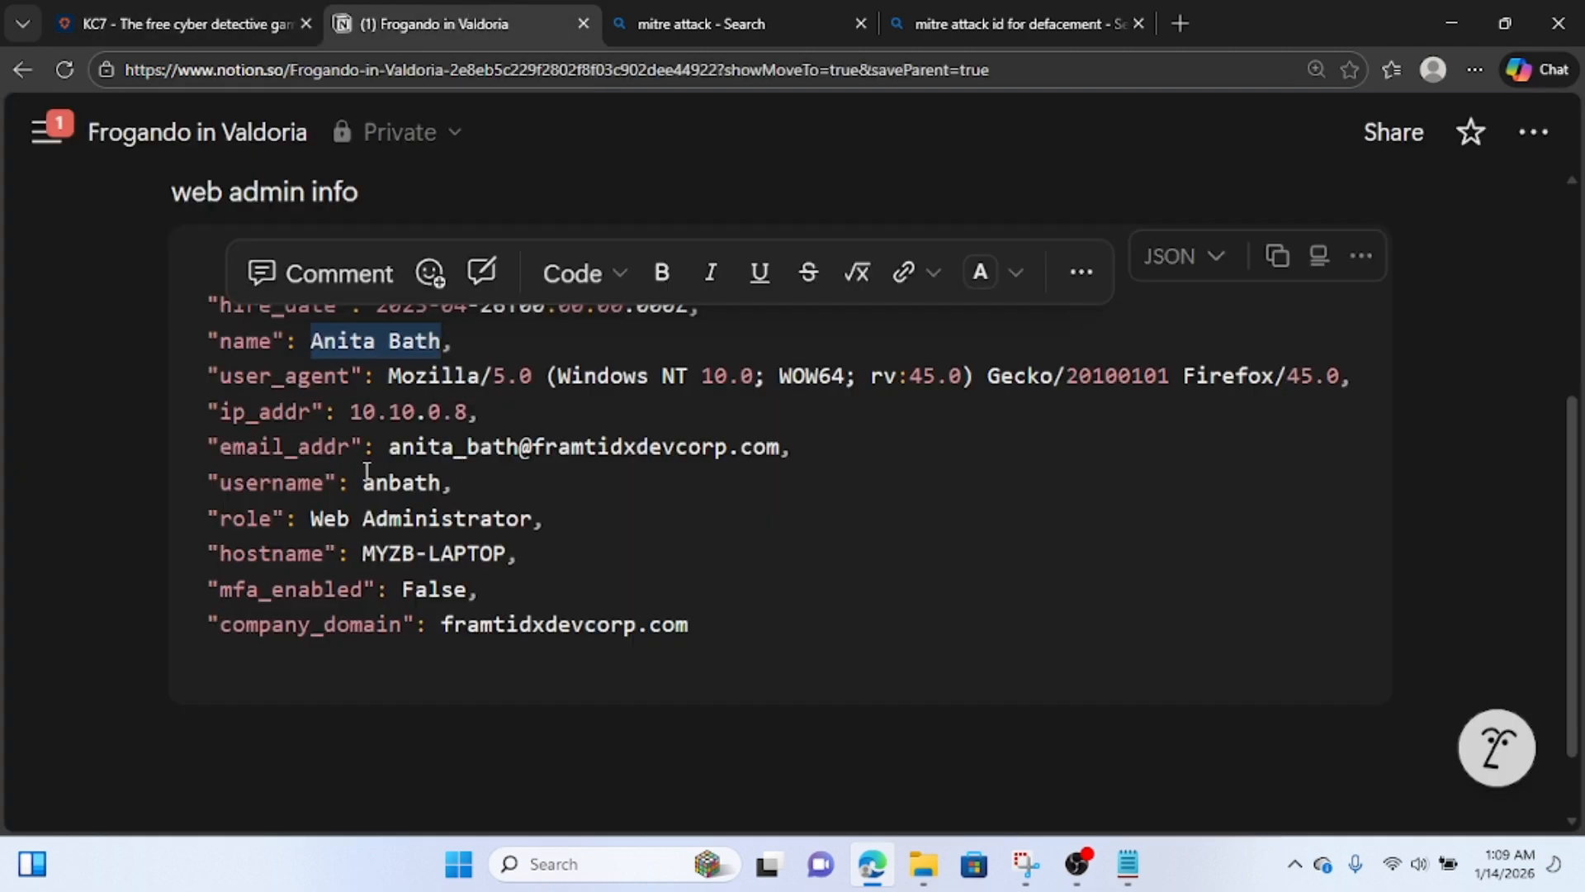
pyautogui.click(318, 535)
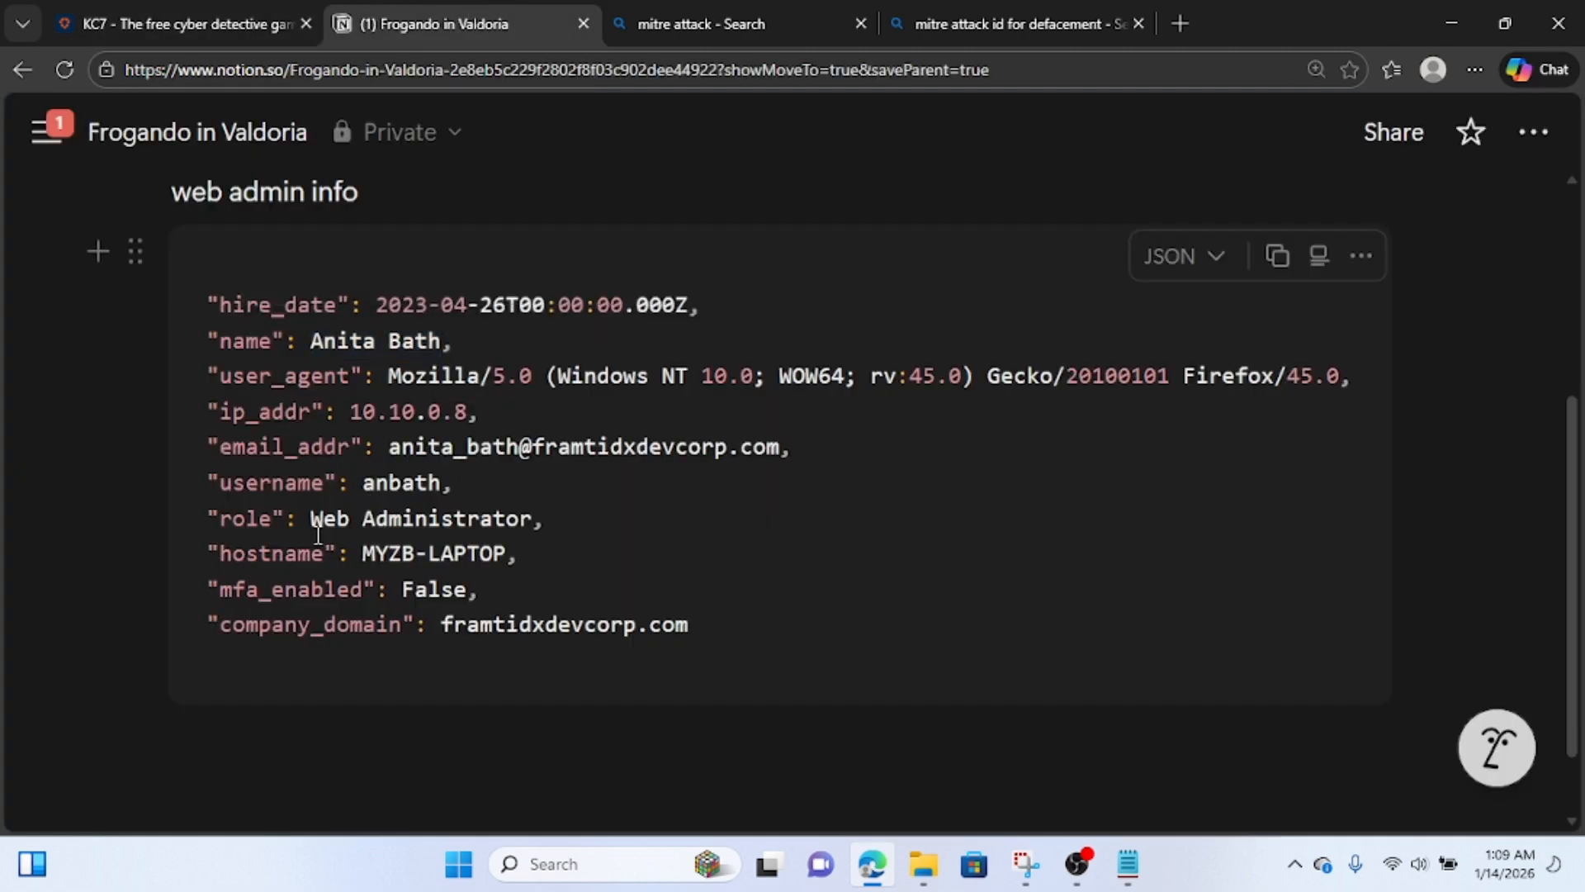
pyautogui.click(494, 556)
pyautogui.moveTo(499, 554); pyautogui.dragTo(365, 557)
pyautogui.hotkey('ctrl', 'c')
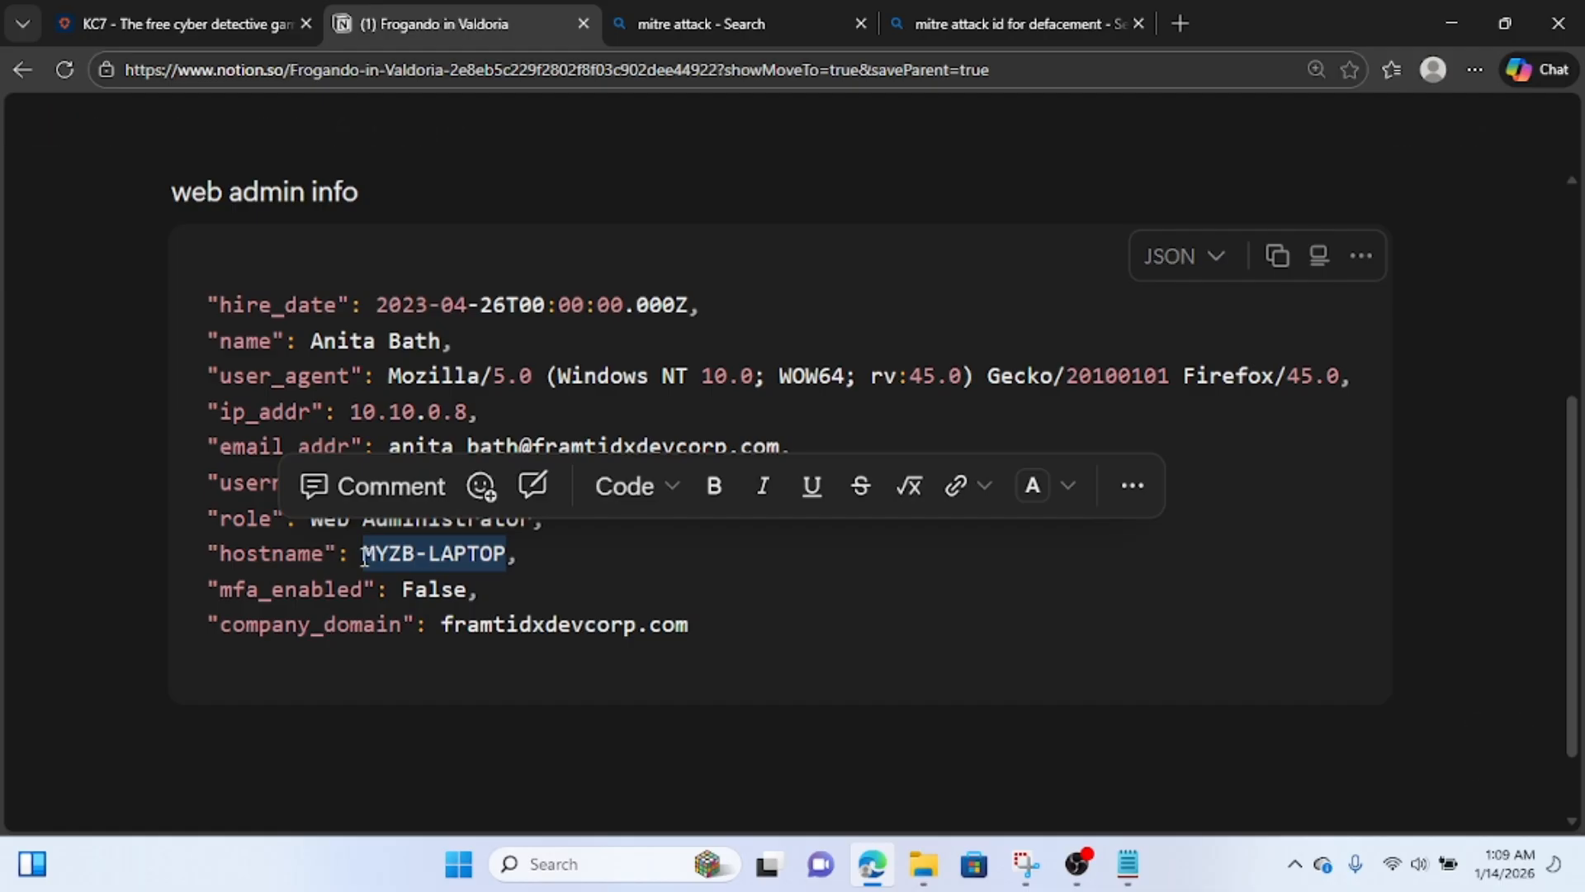
pyautogui.click(183, 7)
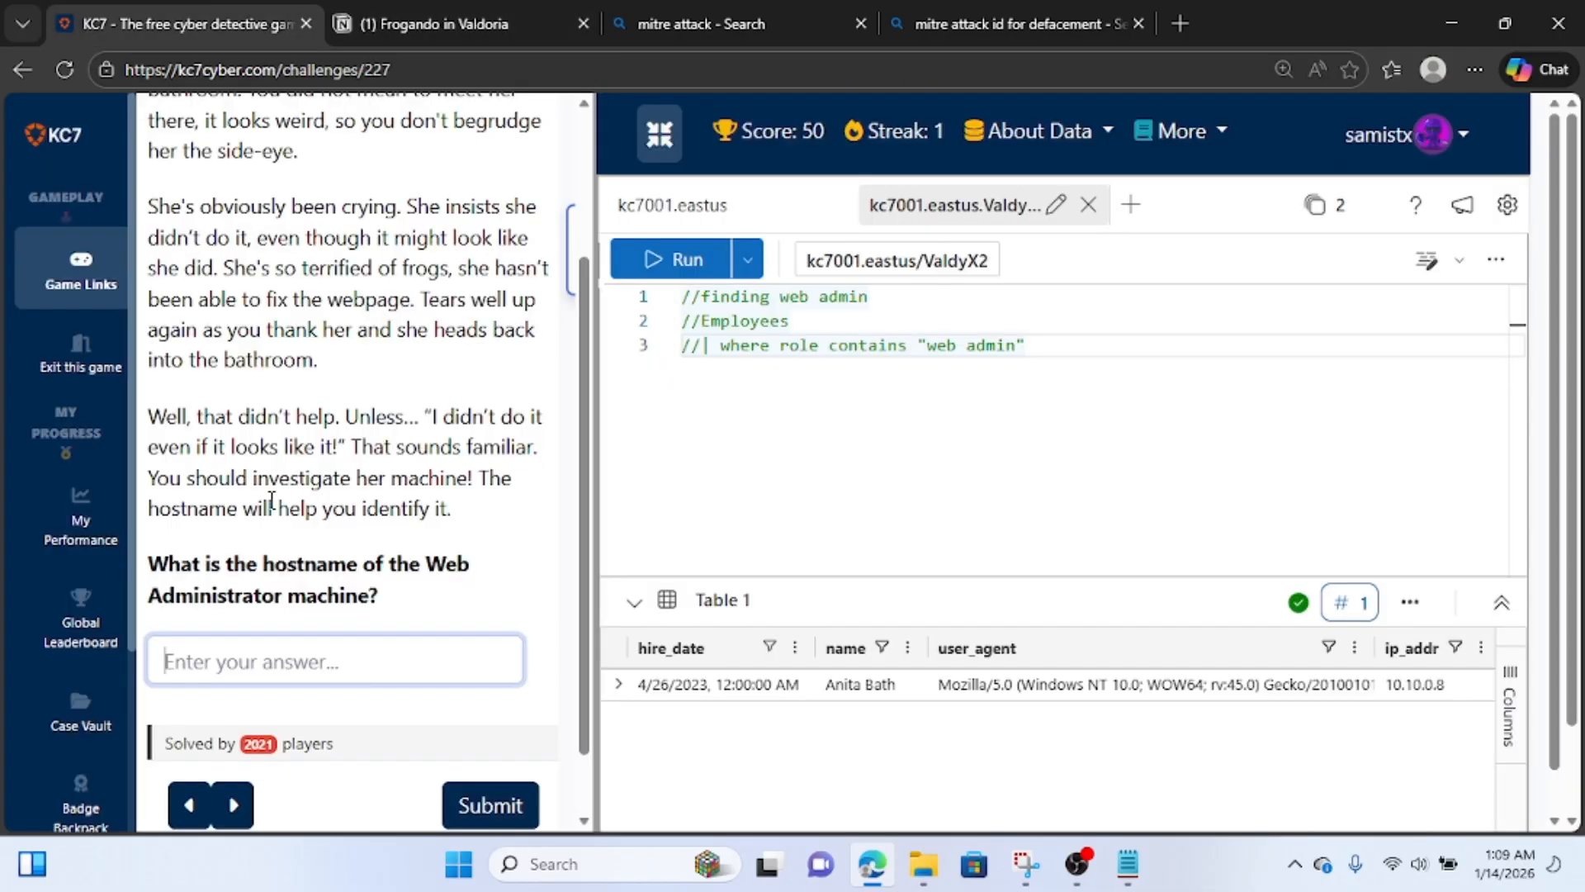
pyautogui.click(290, 673)
pyautogui.hotkey('ctrl', 'v')
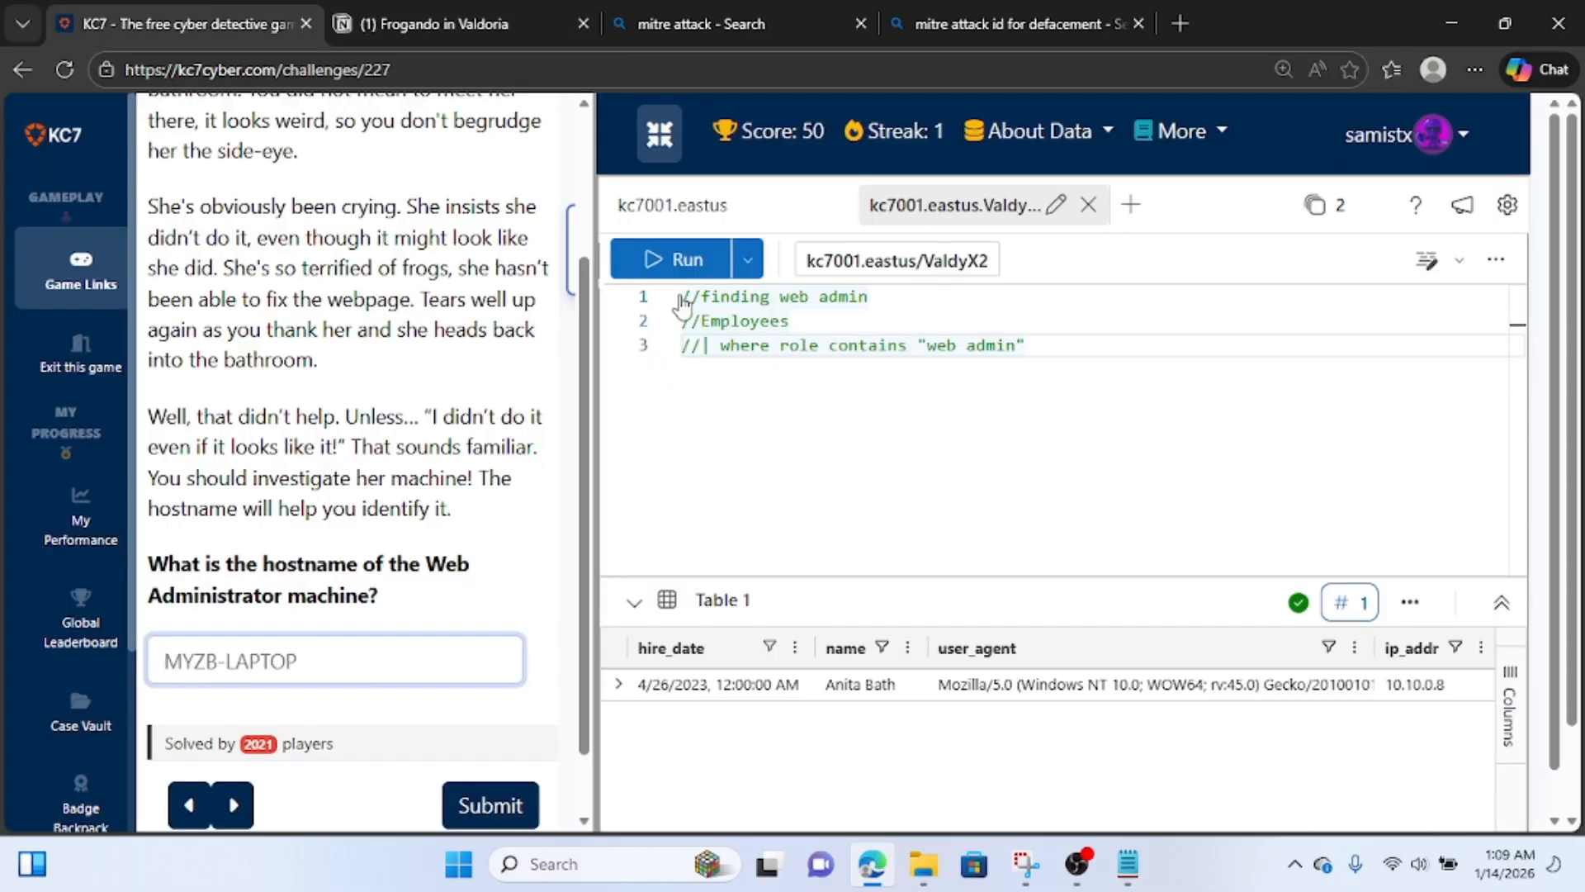
# Add the comment "// MYZB-LAPTOP" below the commented-out query, leaving a blank line between, and submit the Question 4 answer.
pyautogui.click(769, 371)
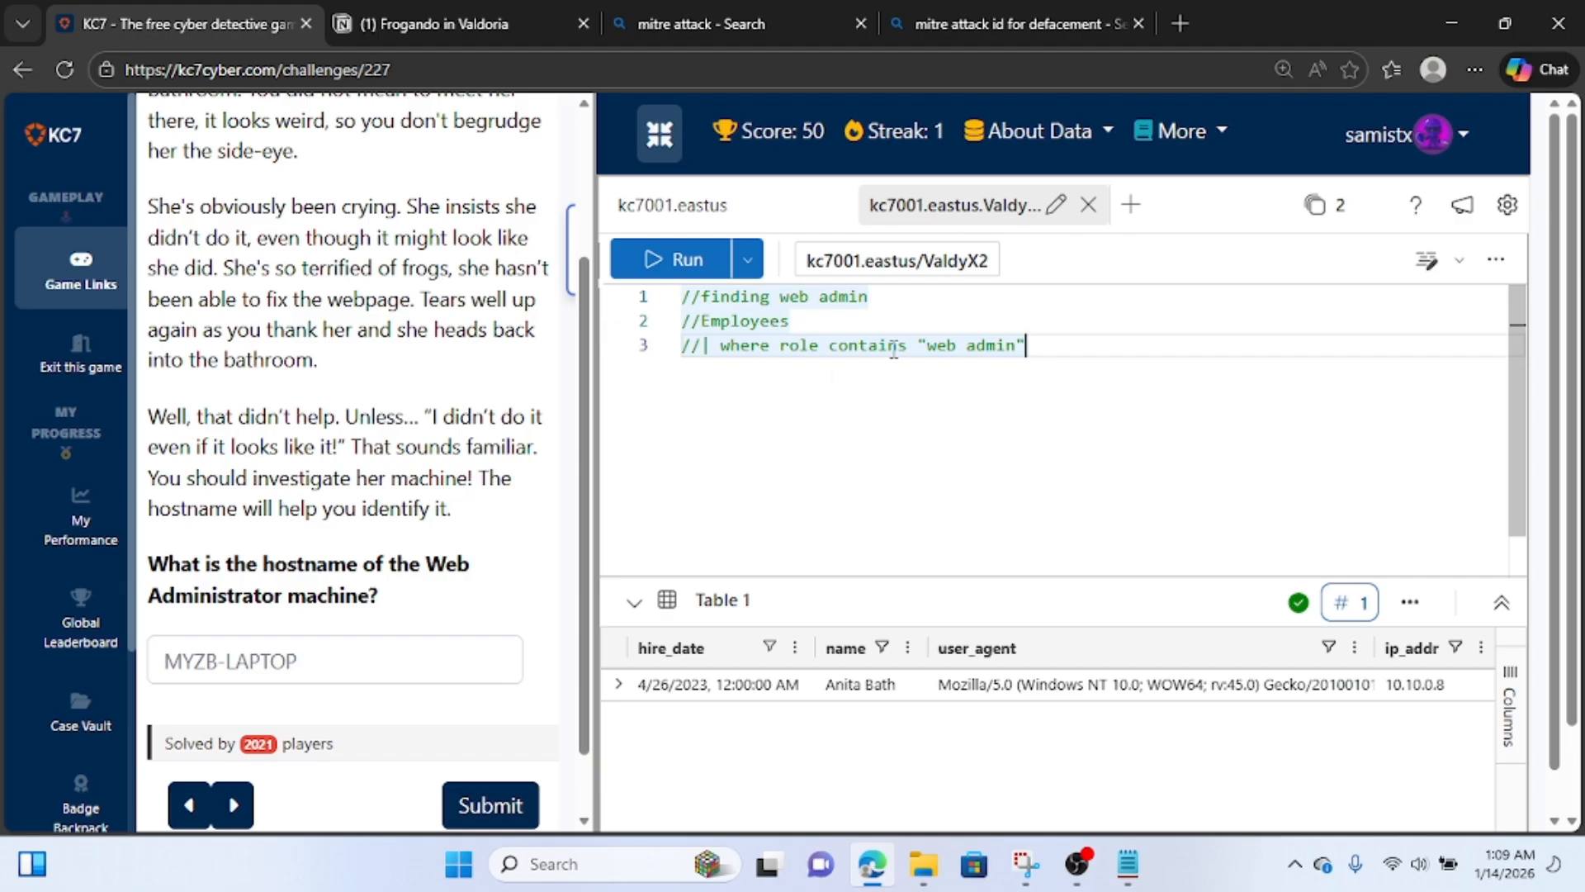
pyautogui.press('Return')
pyautogui.press('Return')
pyautogui.write('//')
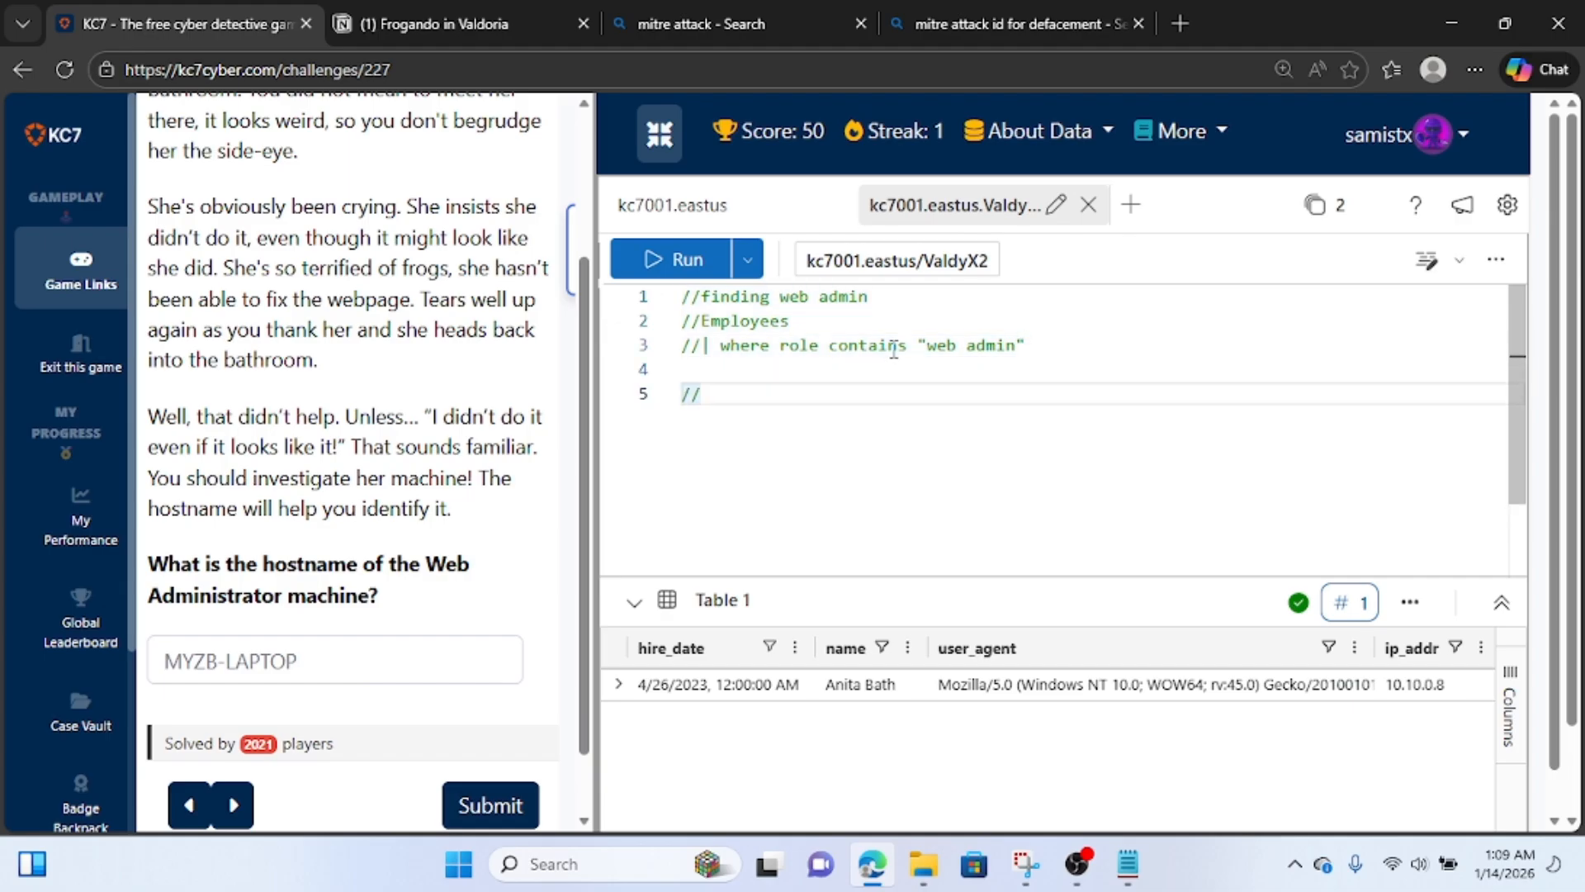
pyautogui.hotkey('ctrl', 'v')
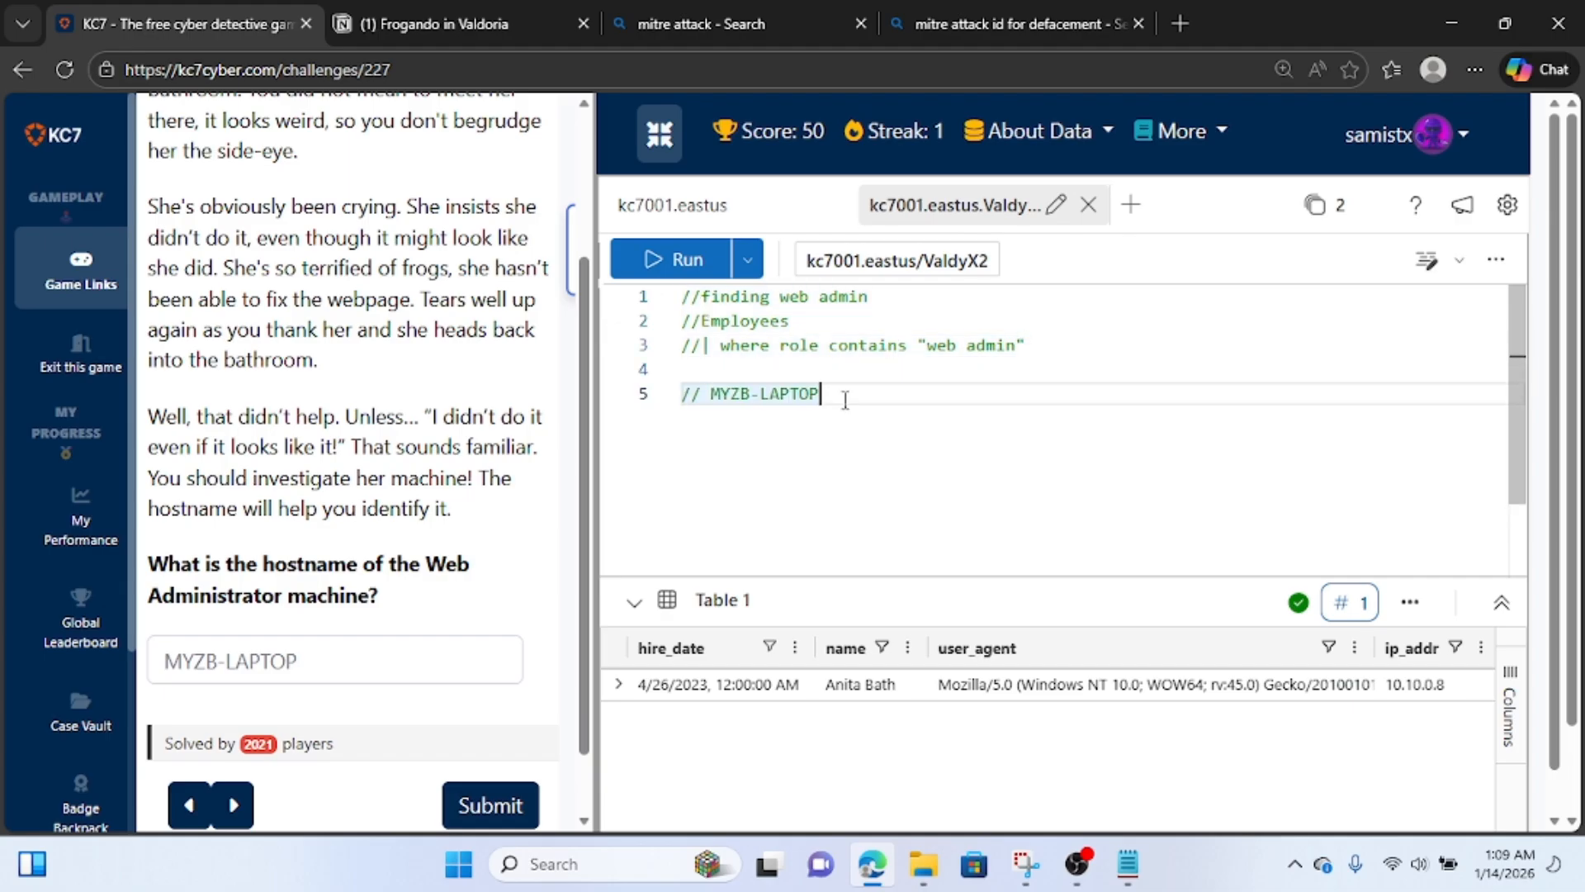
pyautogui.press('Return')
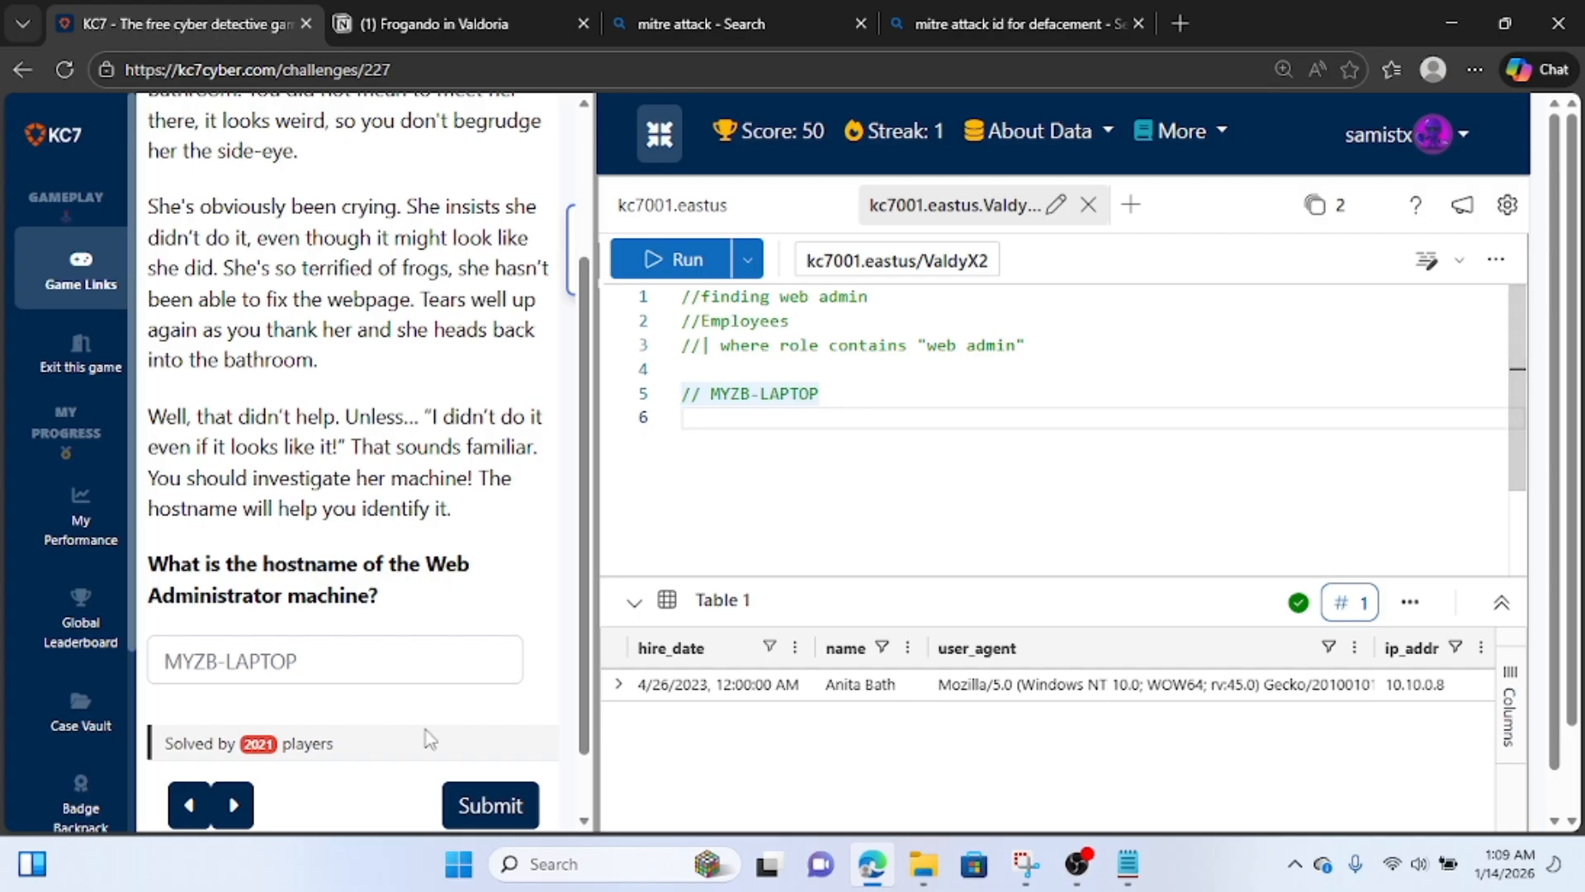
pyautogui.click(487, 807)
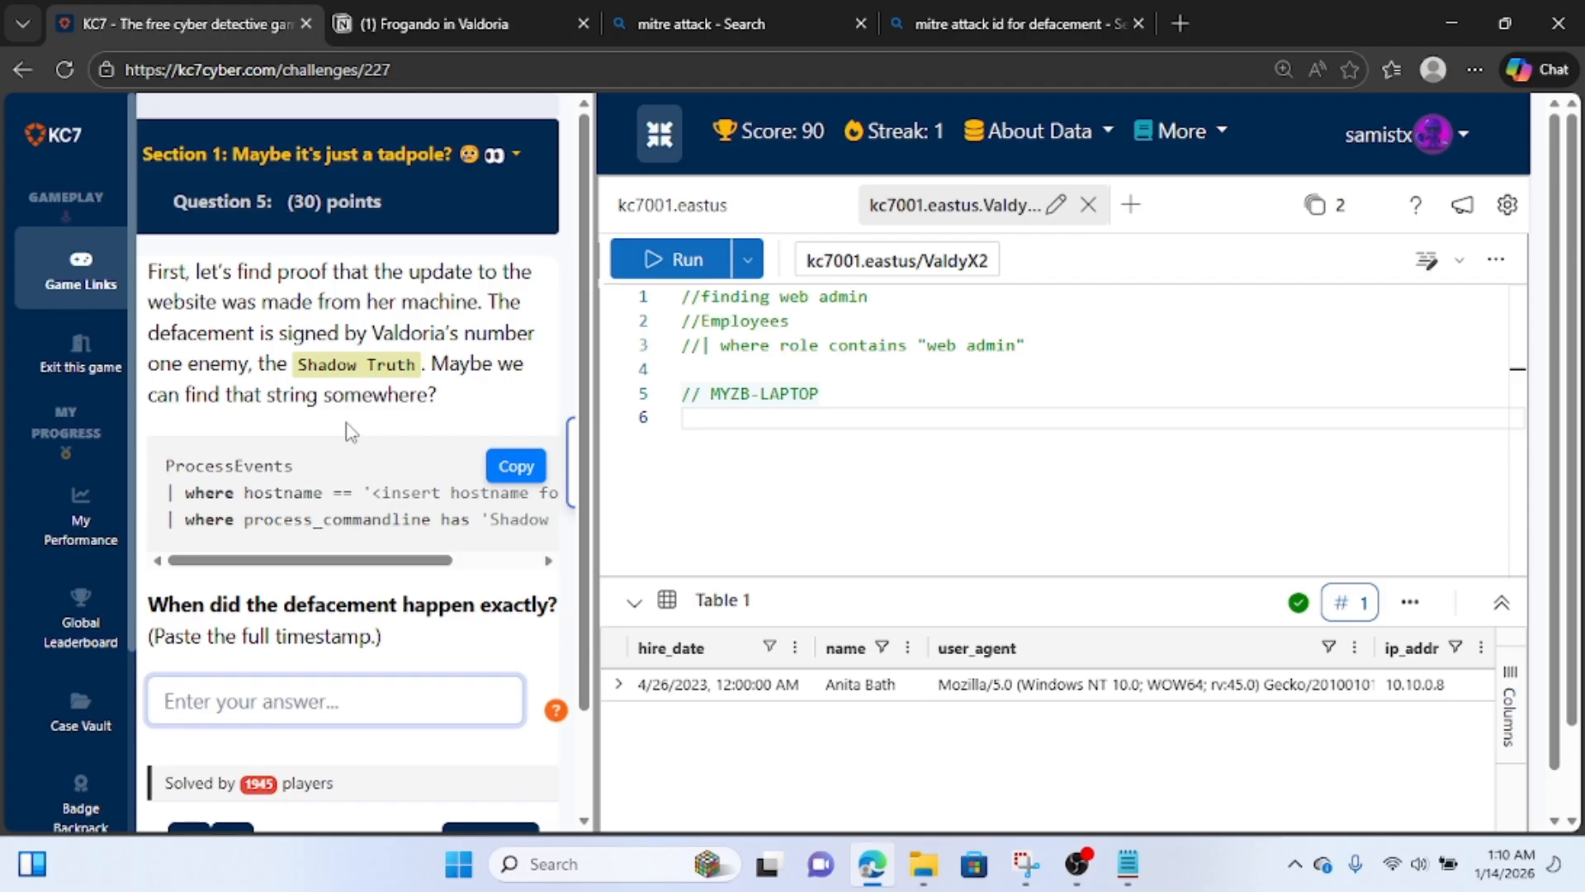
# Below the hostname comment, write a ProcessEvents query with the filter | where hostname == "MYZB-LAPTOP".
pyautogui.click(765, 428)
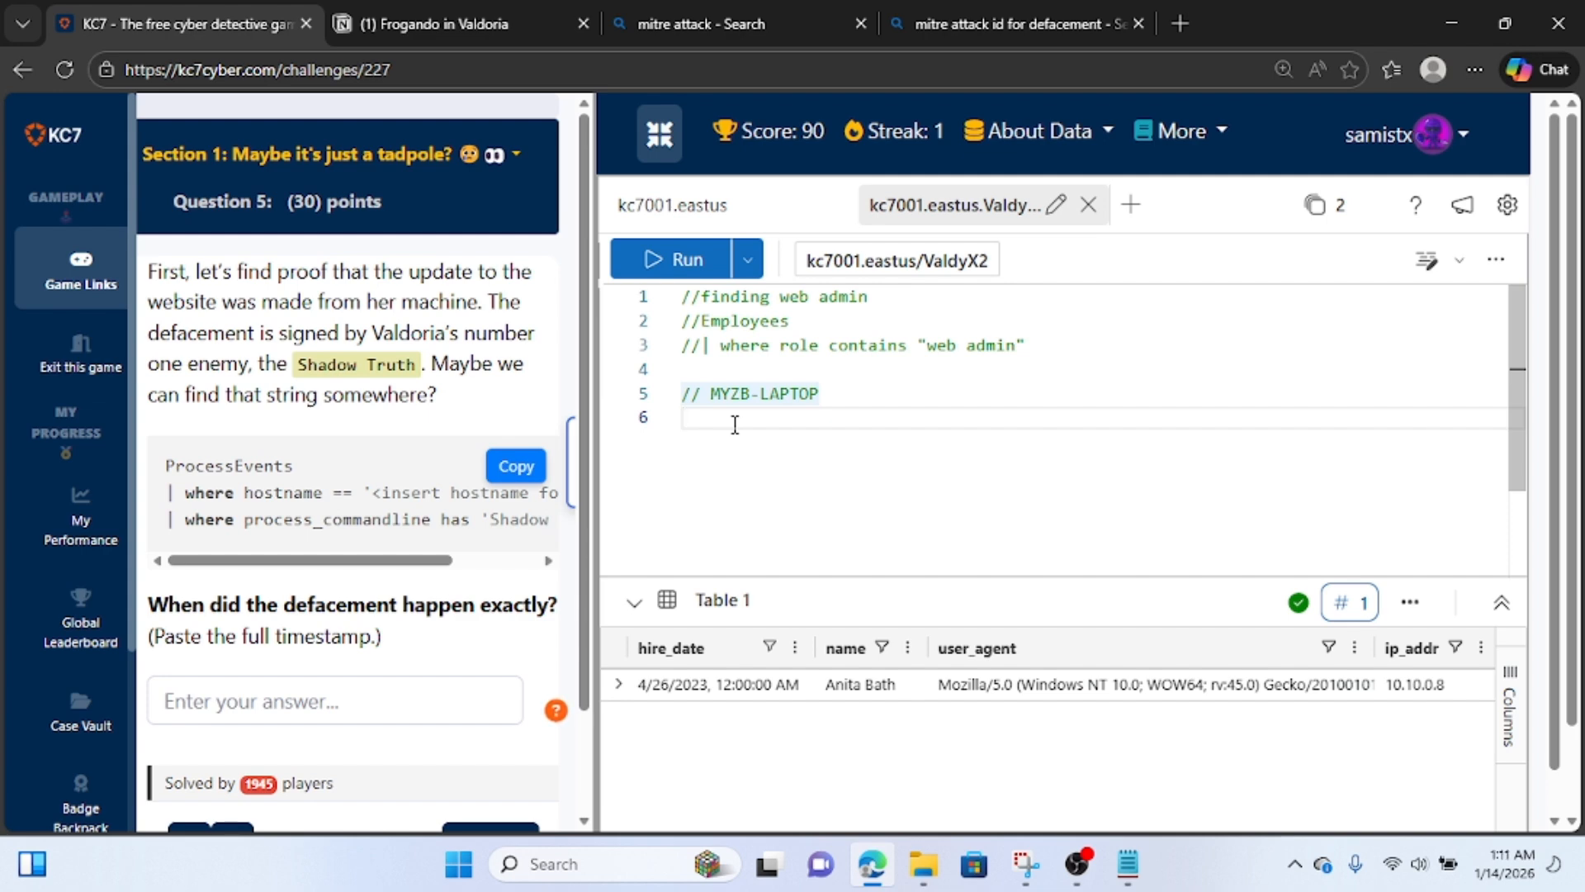
pyautogui.write('proc')
pyautogui.press('Tab')
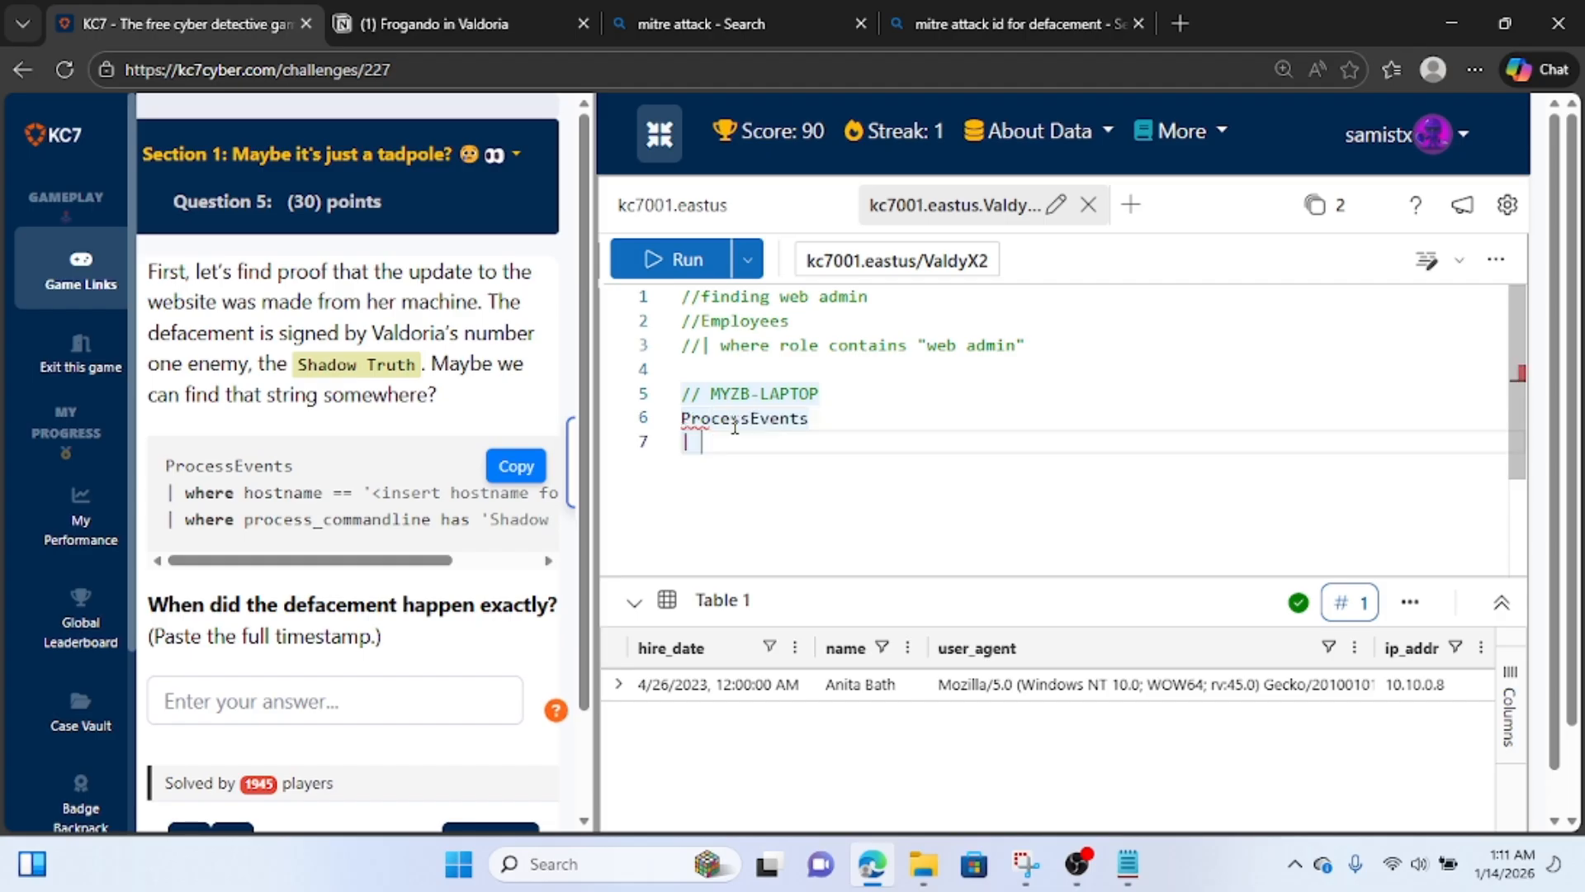
pyautogui.write('where')
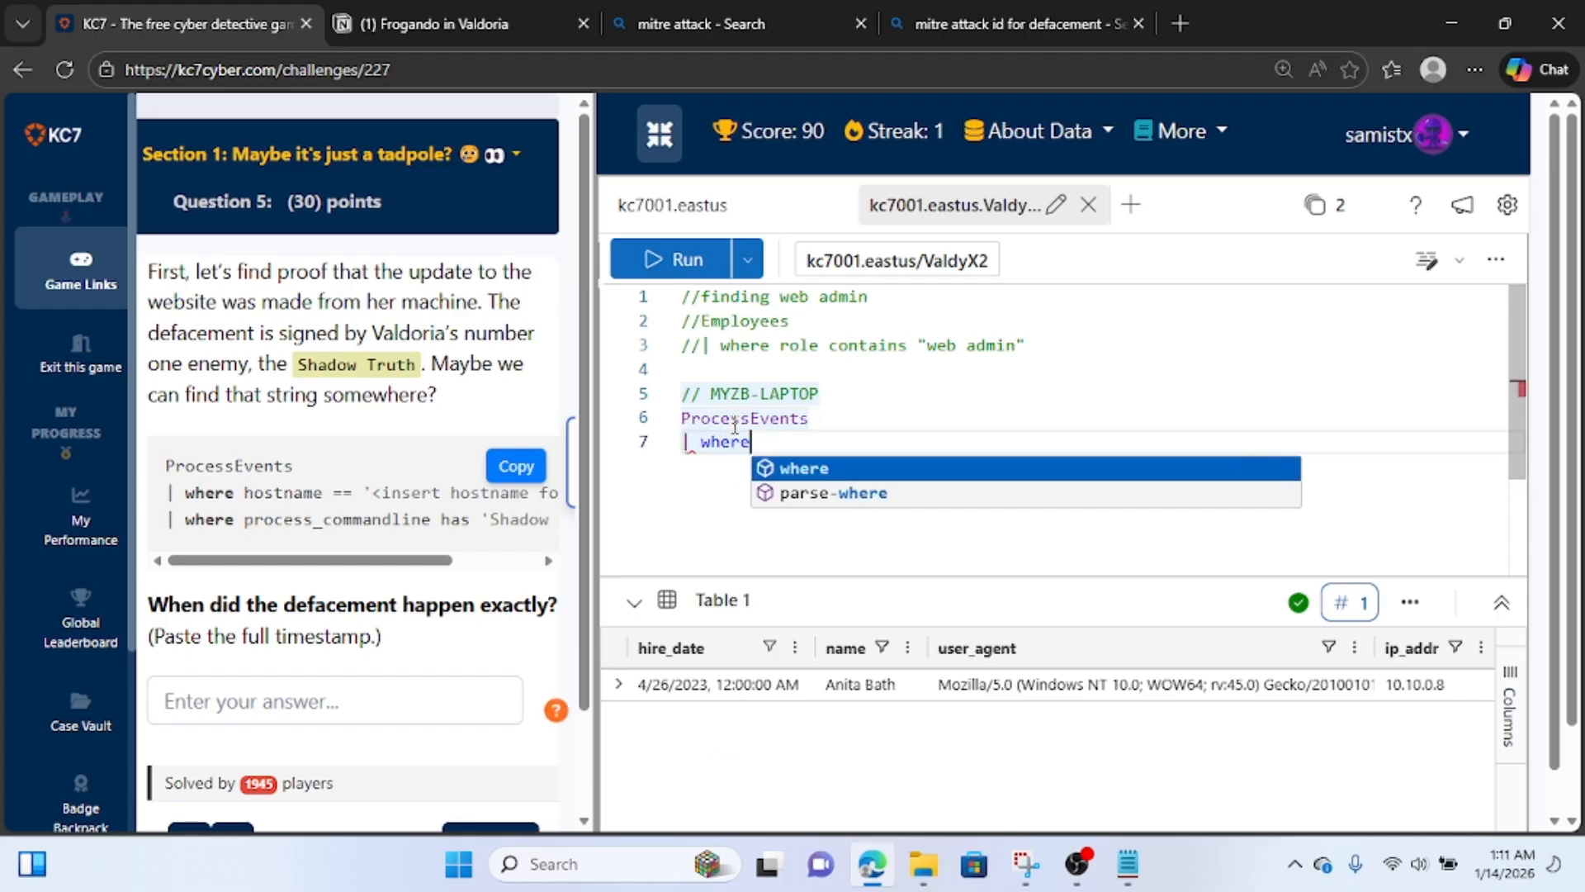
pyautogui.write(' host')
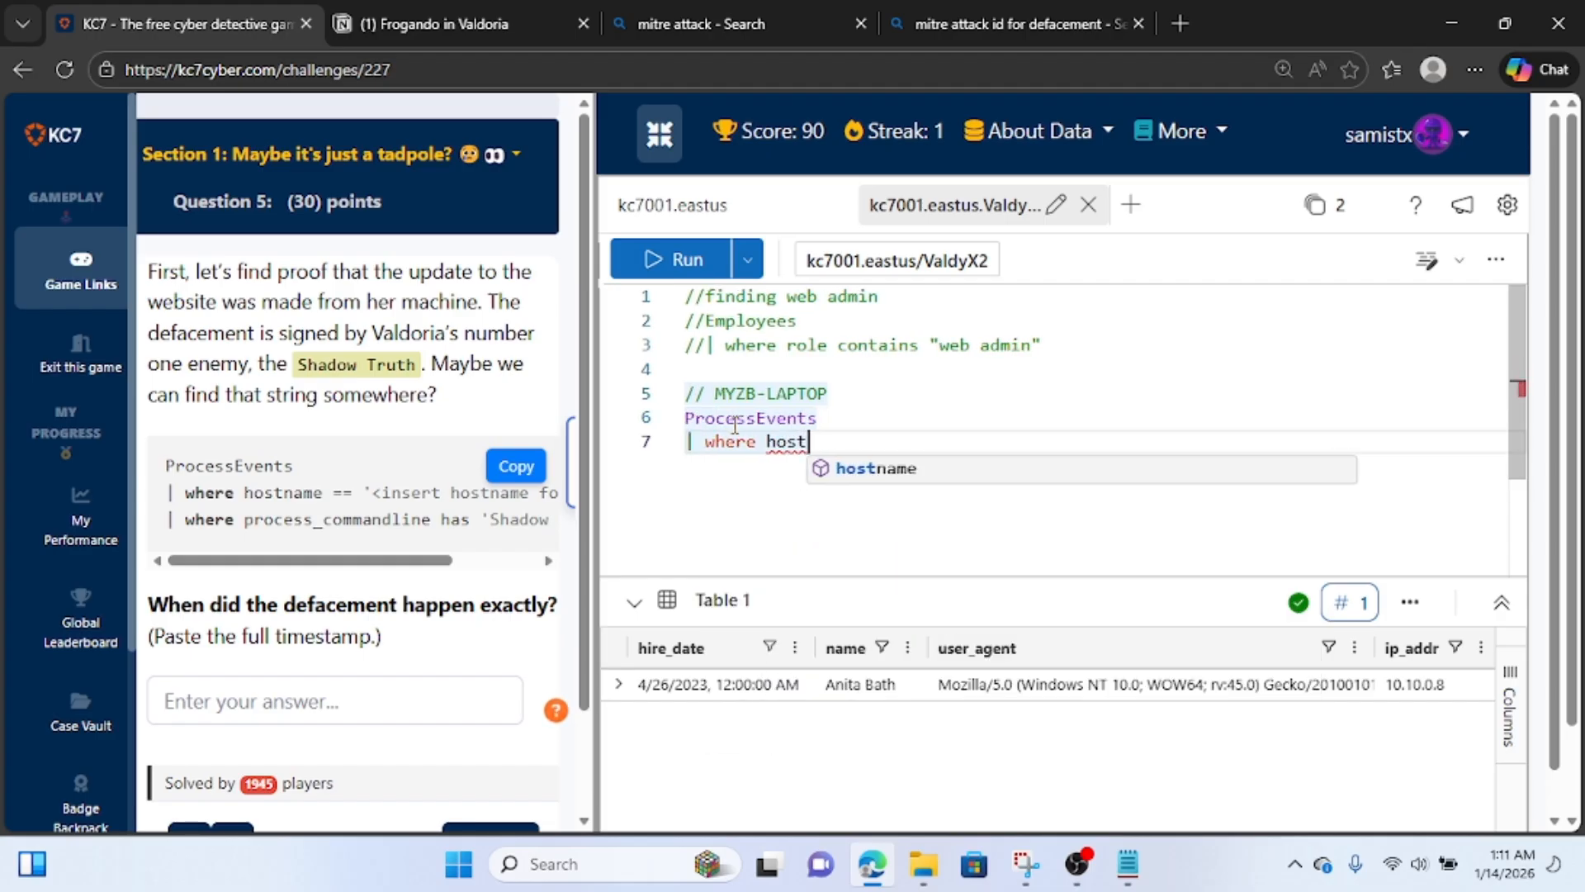
pyautogui.scroll(1, 734, 425)
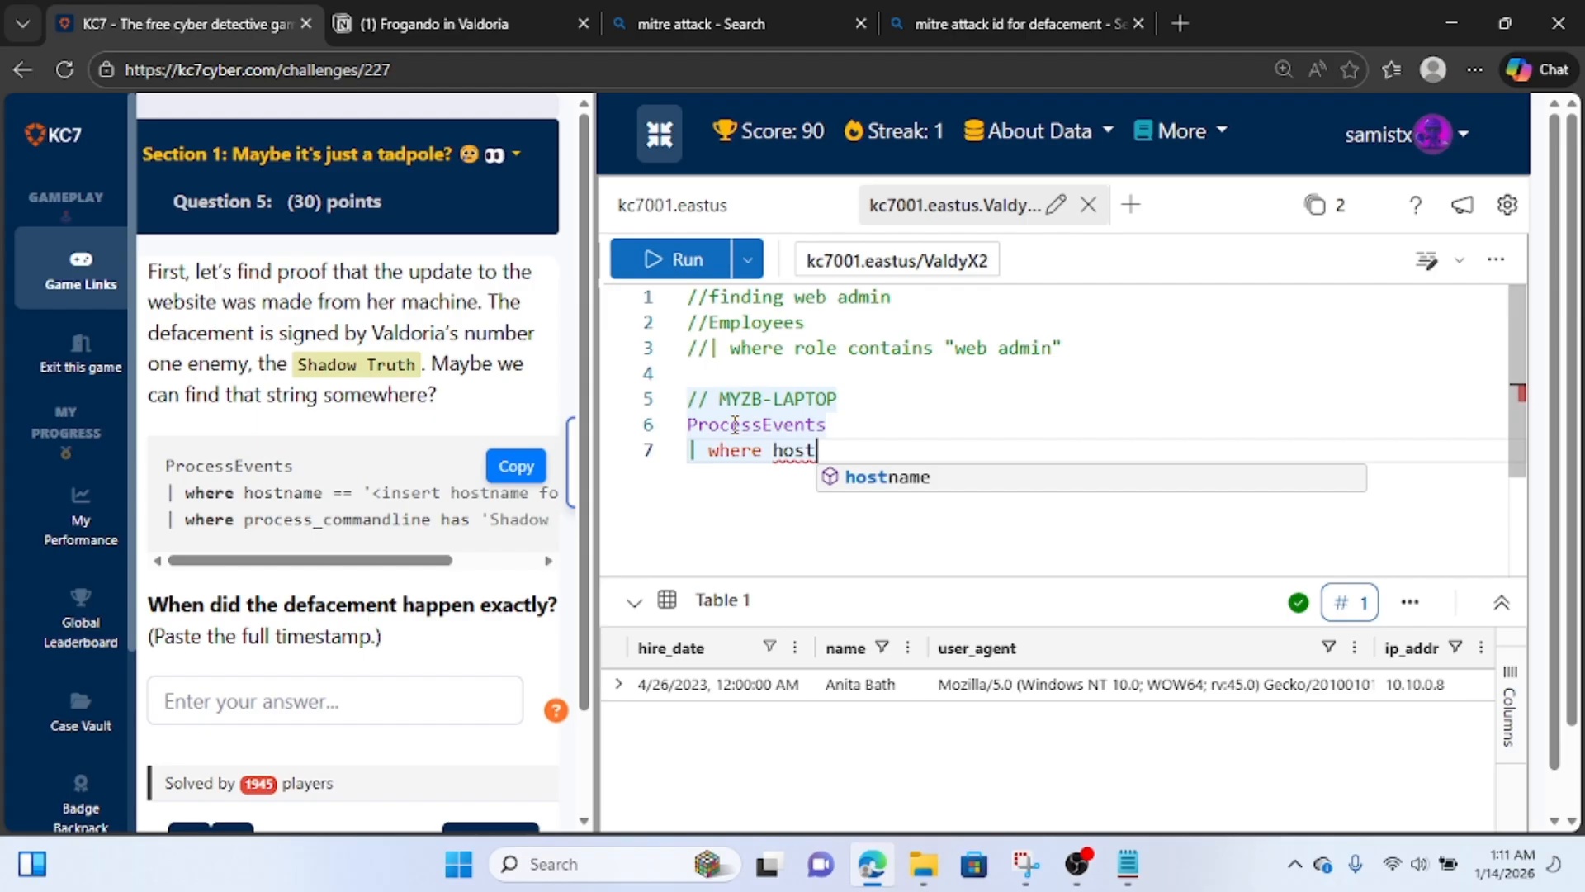
pyautogui.write('name ')
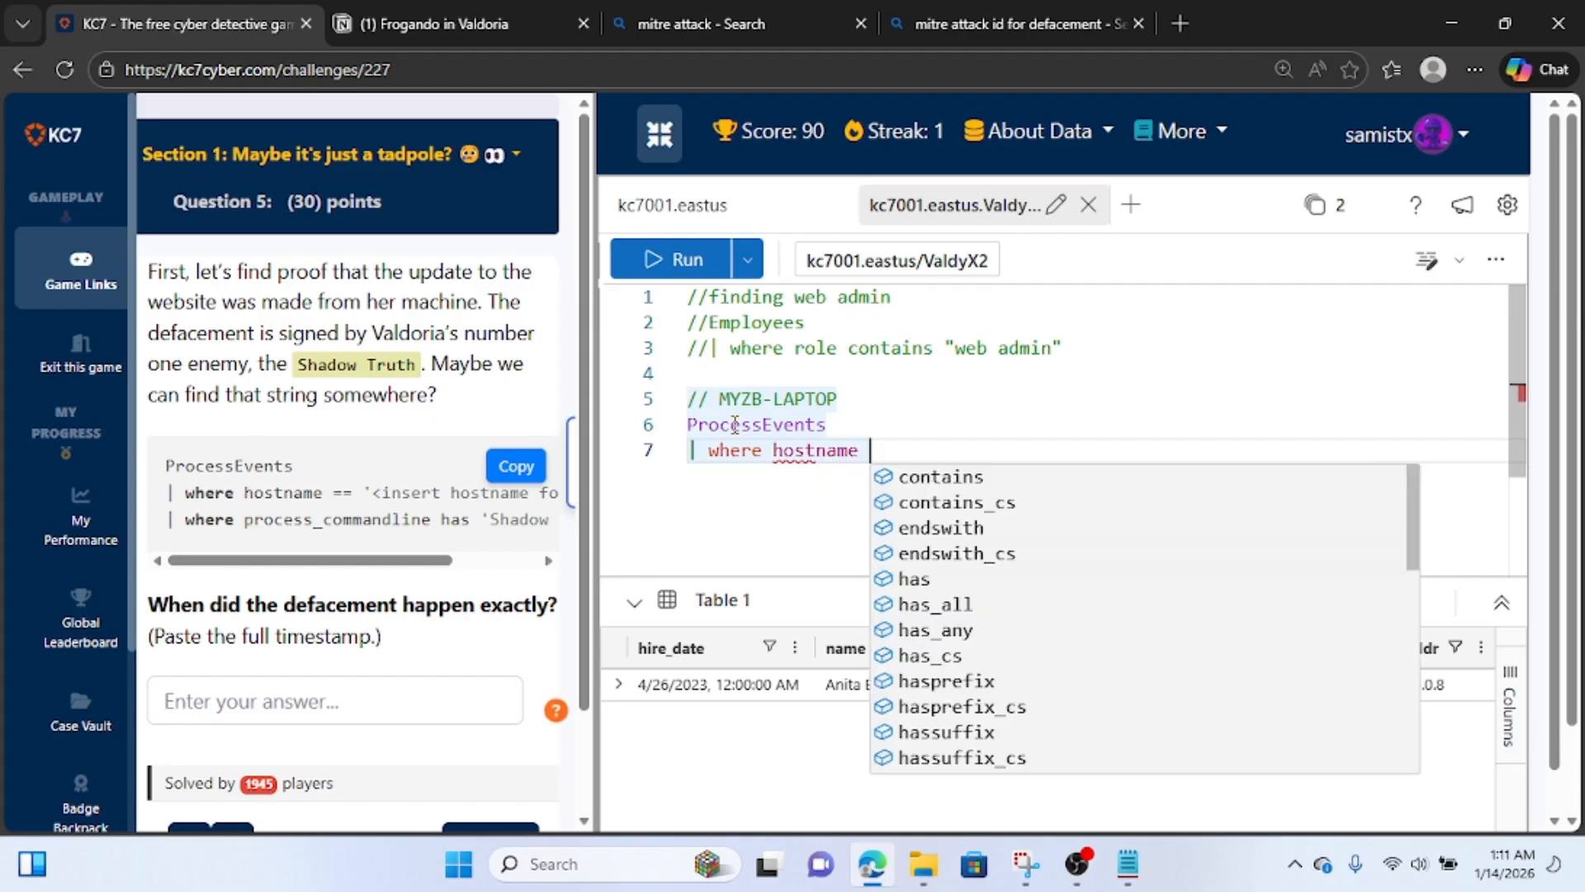
pyautogui.write('== "')
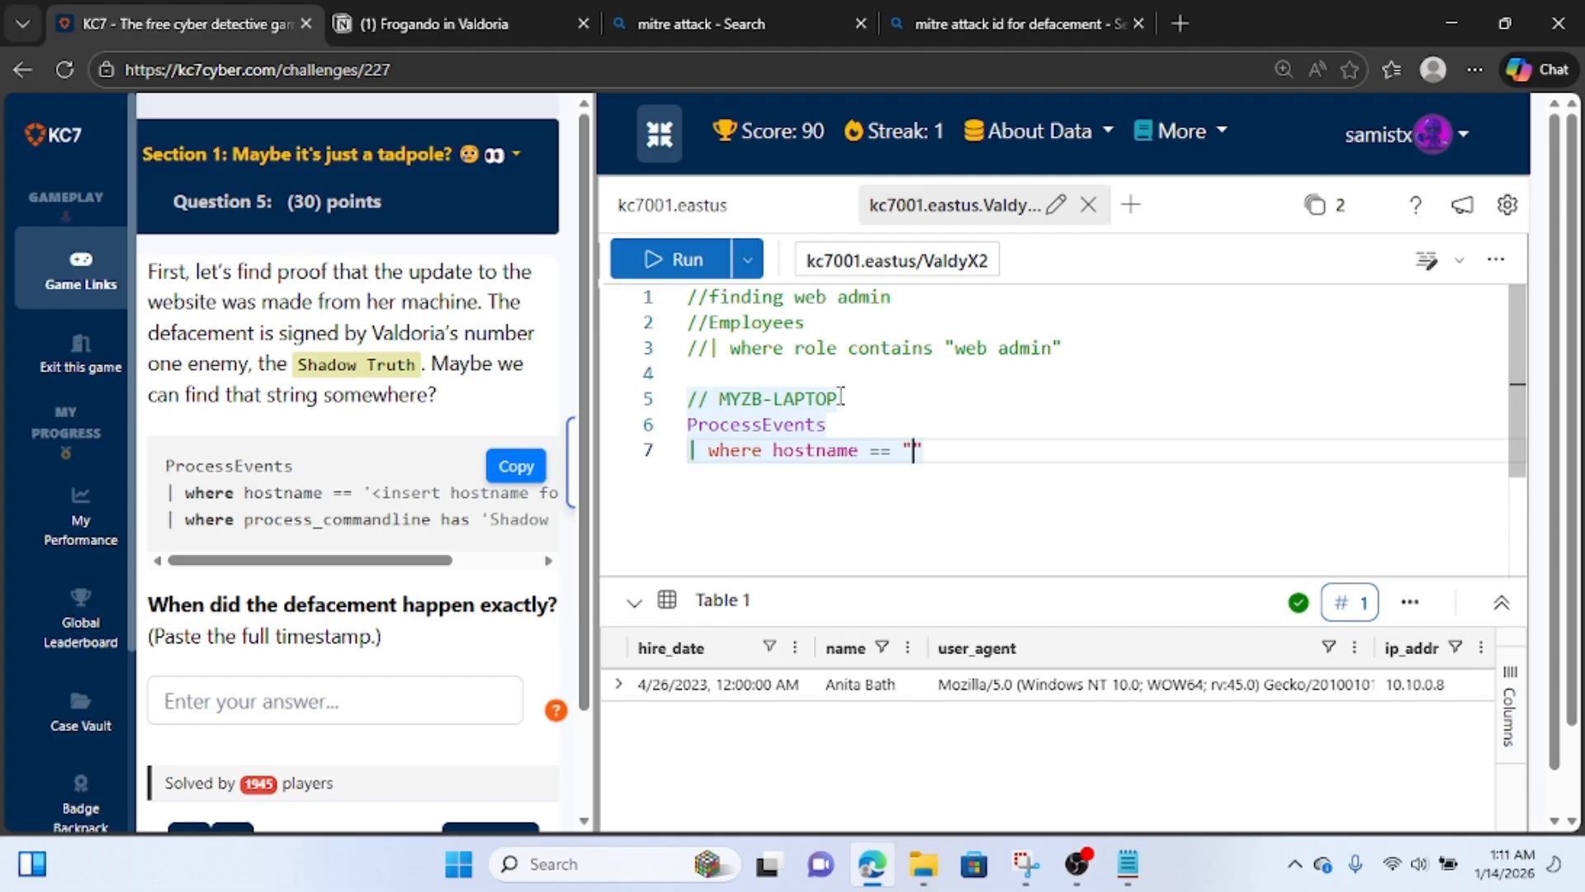
pyautogui.write('MYZB-LAPTOP')
pyautogui.press('Up')
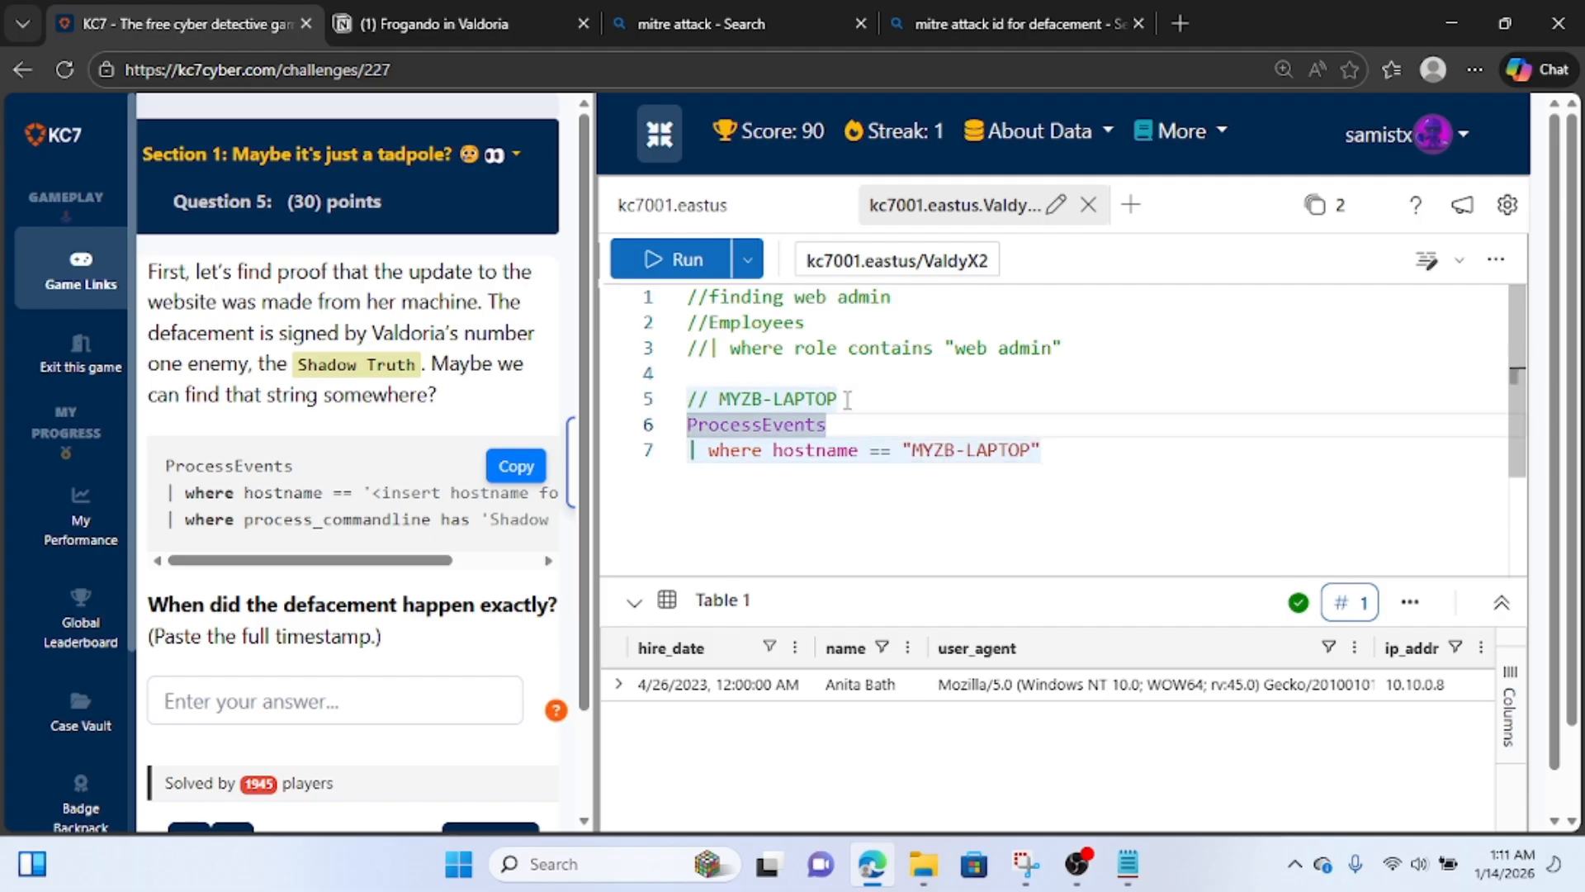
# Add the filter | where process_commandline contains "Shadow Truth" to the ProcessEvents query and run it.
pyautogui.click(1065, 450)
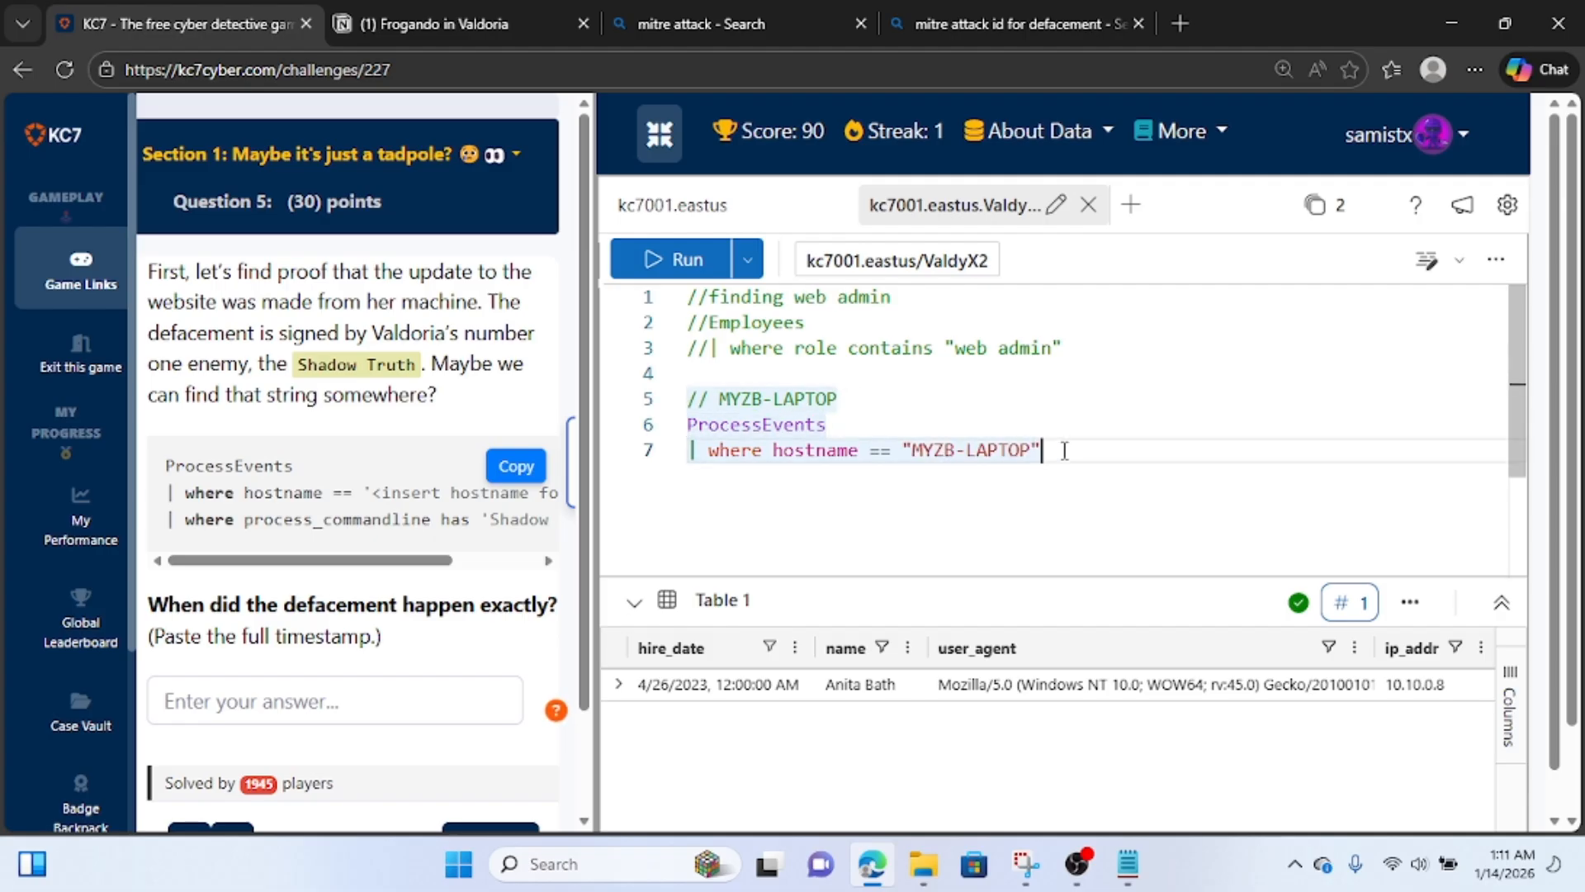
pyautogui.press('Return')
pyautogui.write('| ')
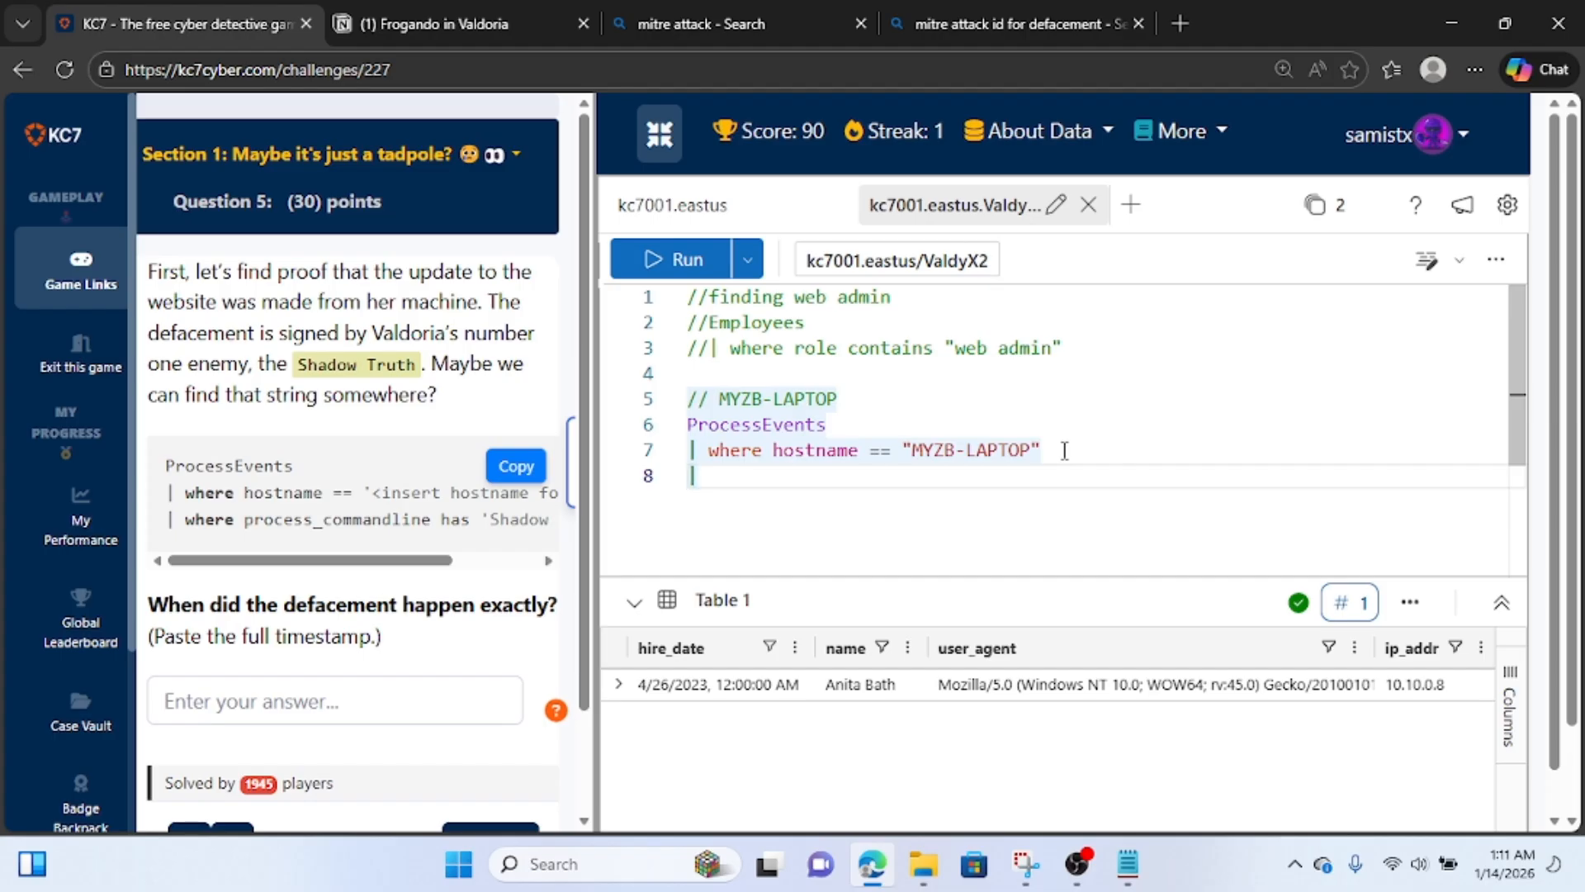
pyautogui.write('where proce')
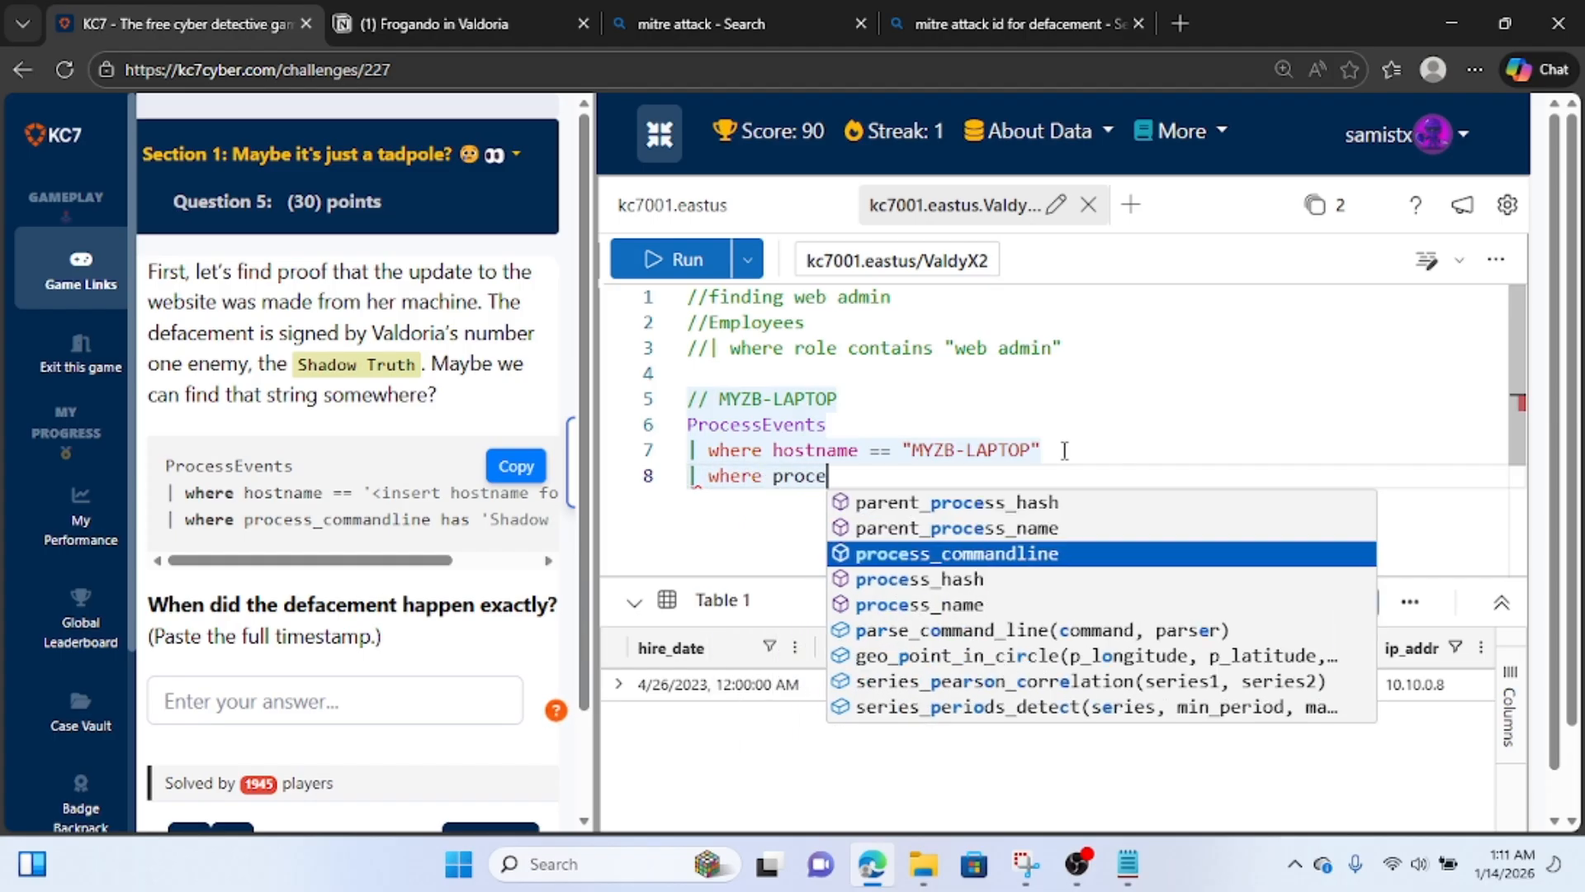
pyautogui.press('Tab')
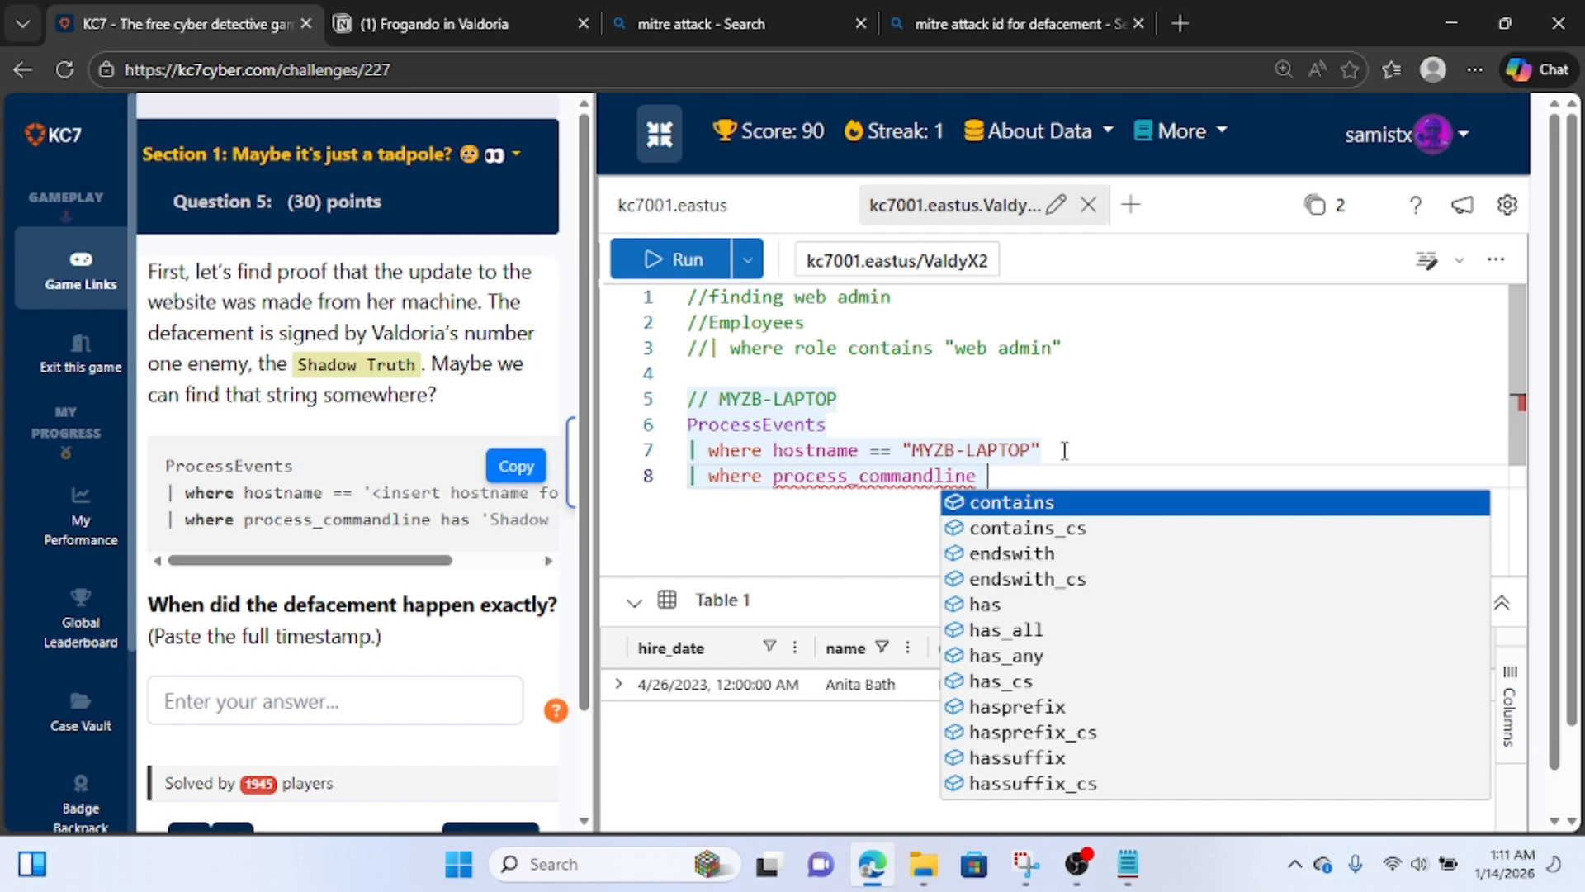
pyautogui.write('c')
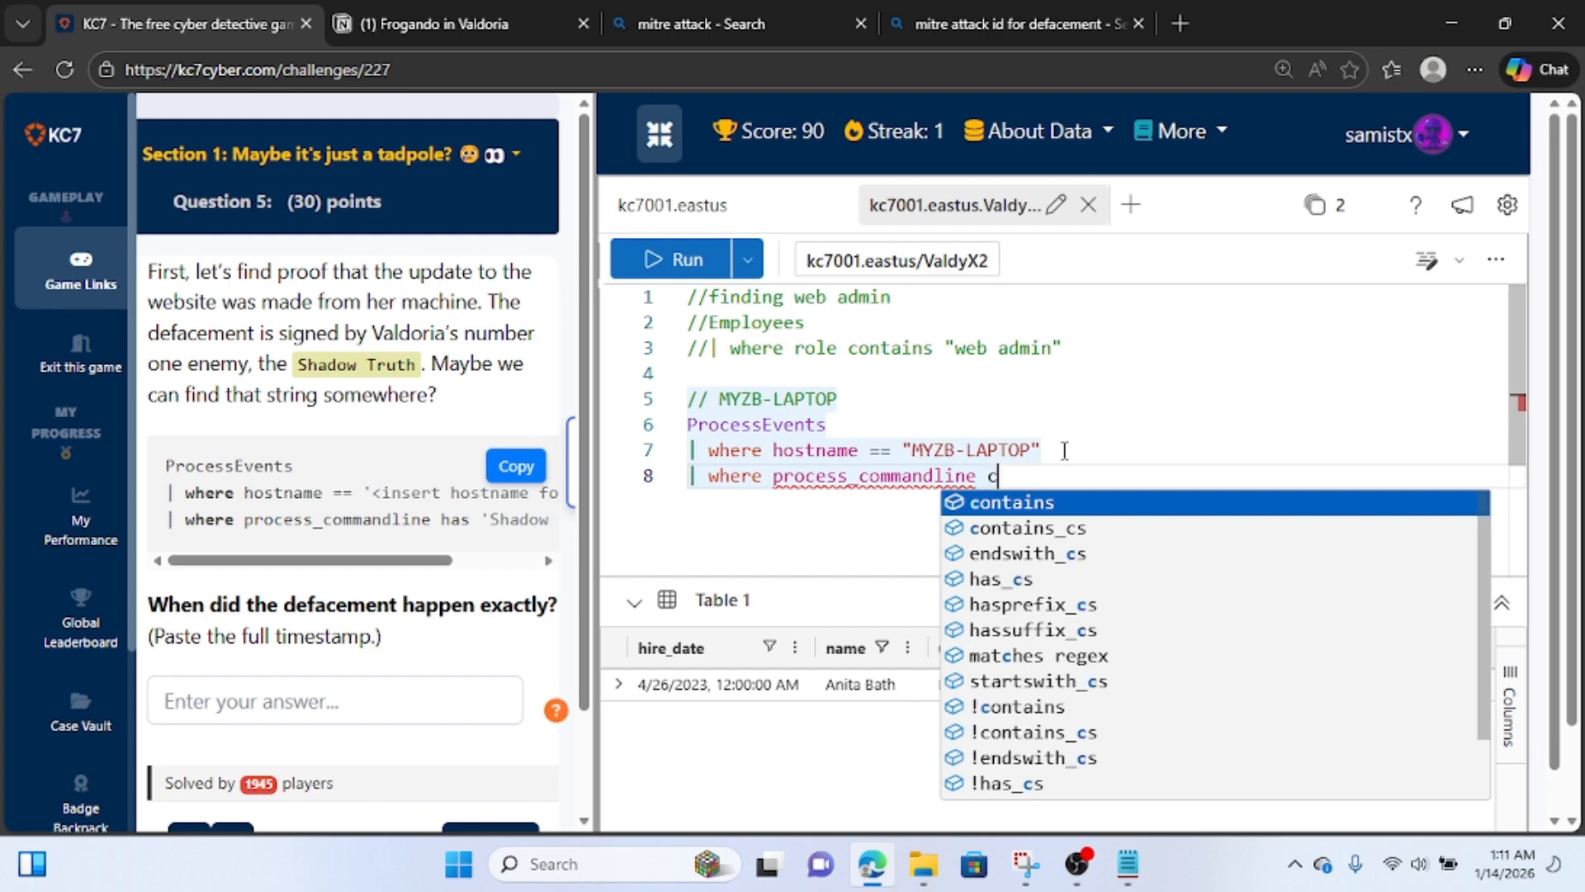
pyautogui.write('ontains "')
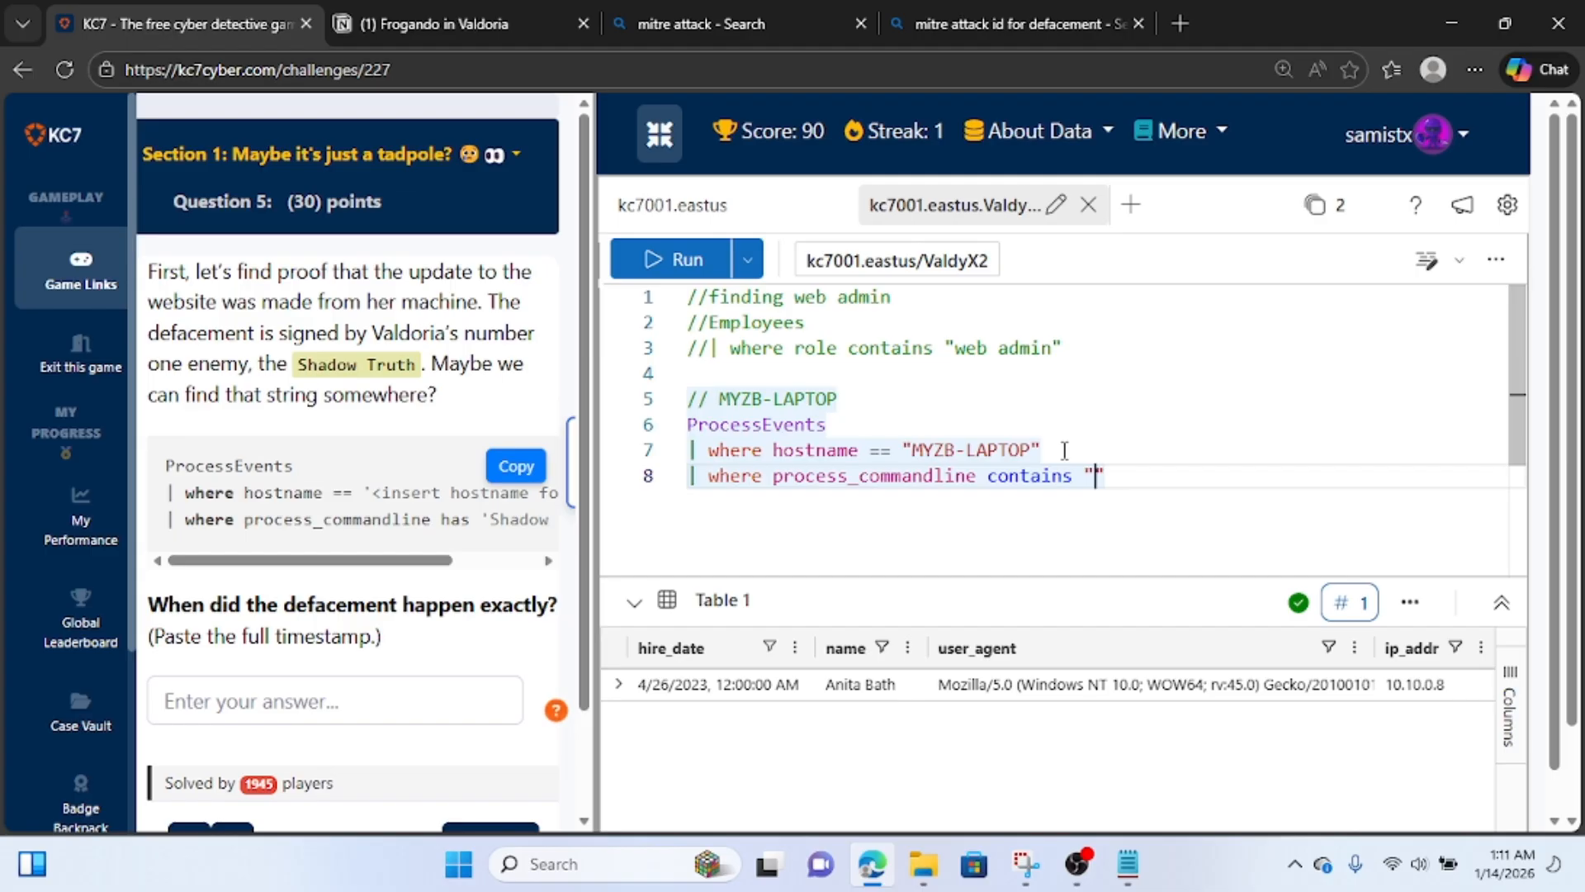
pyautogui.write('Shadow ')
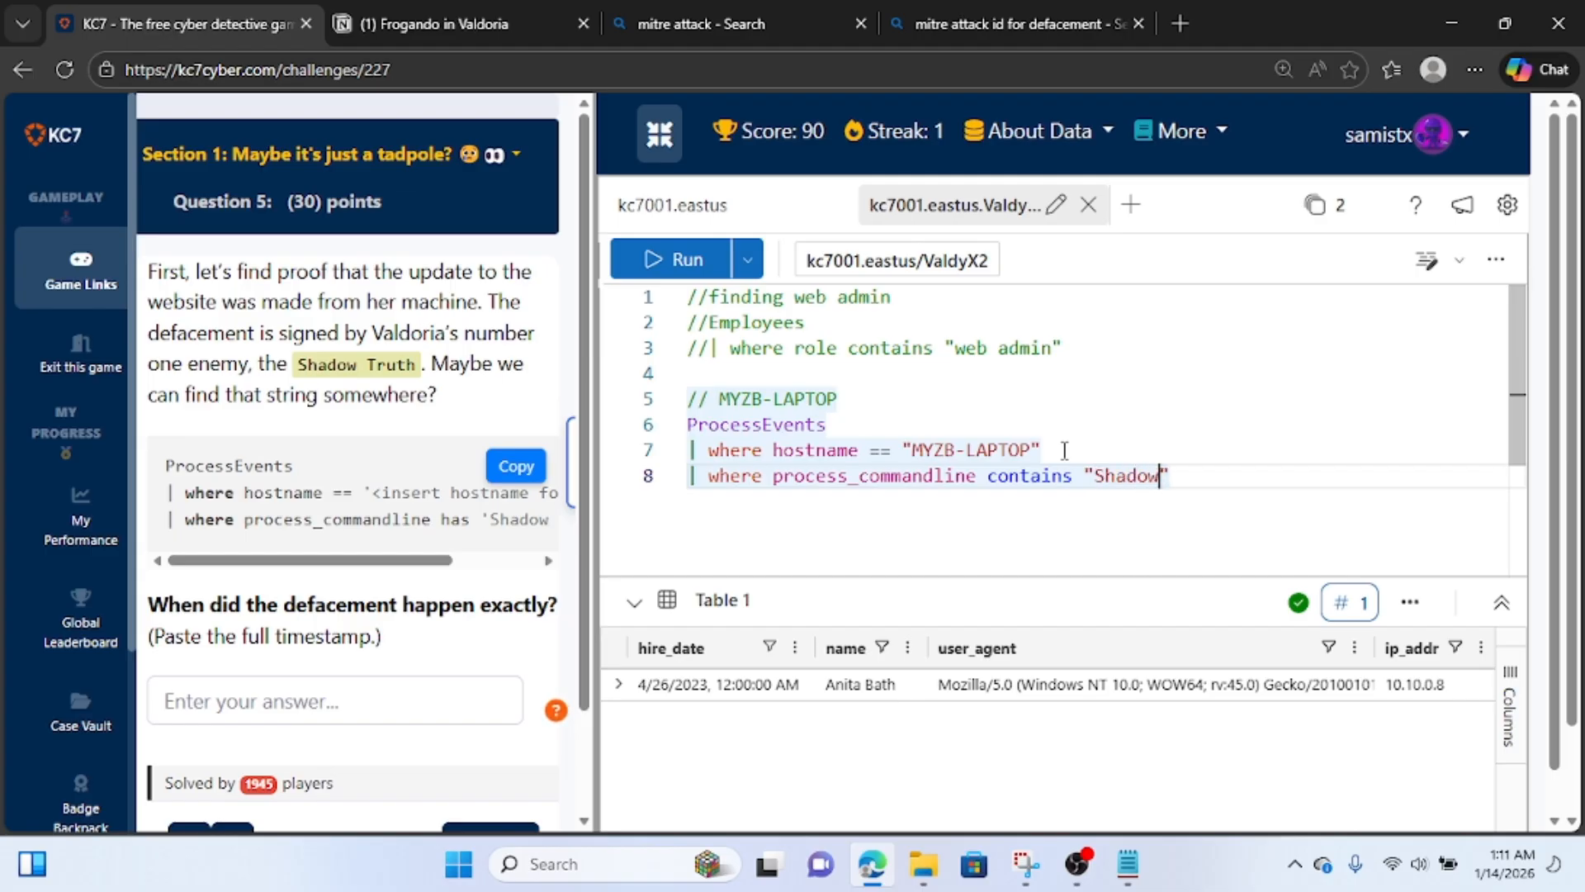
pyautogui.write('Truth')
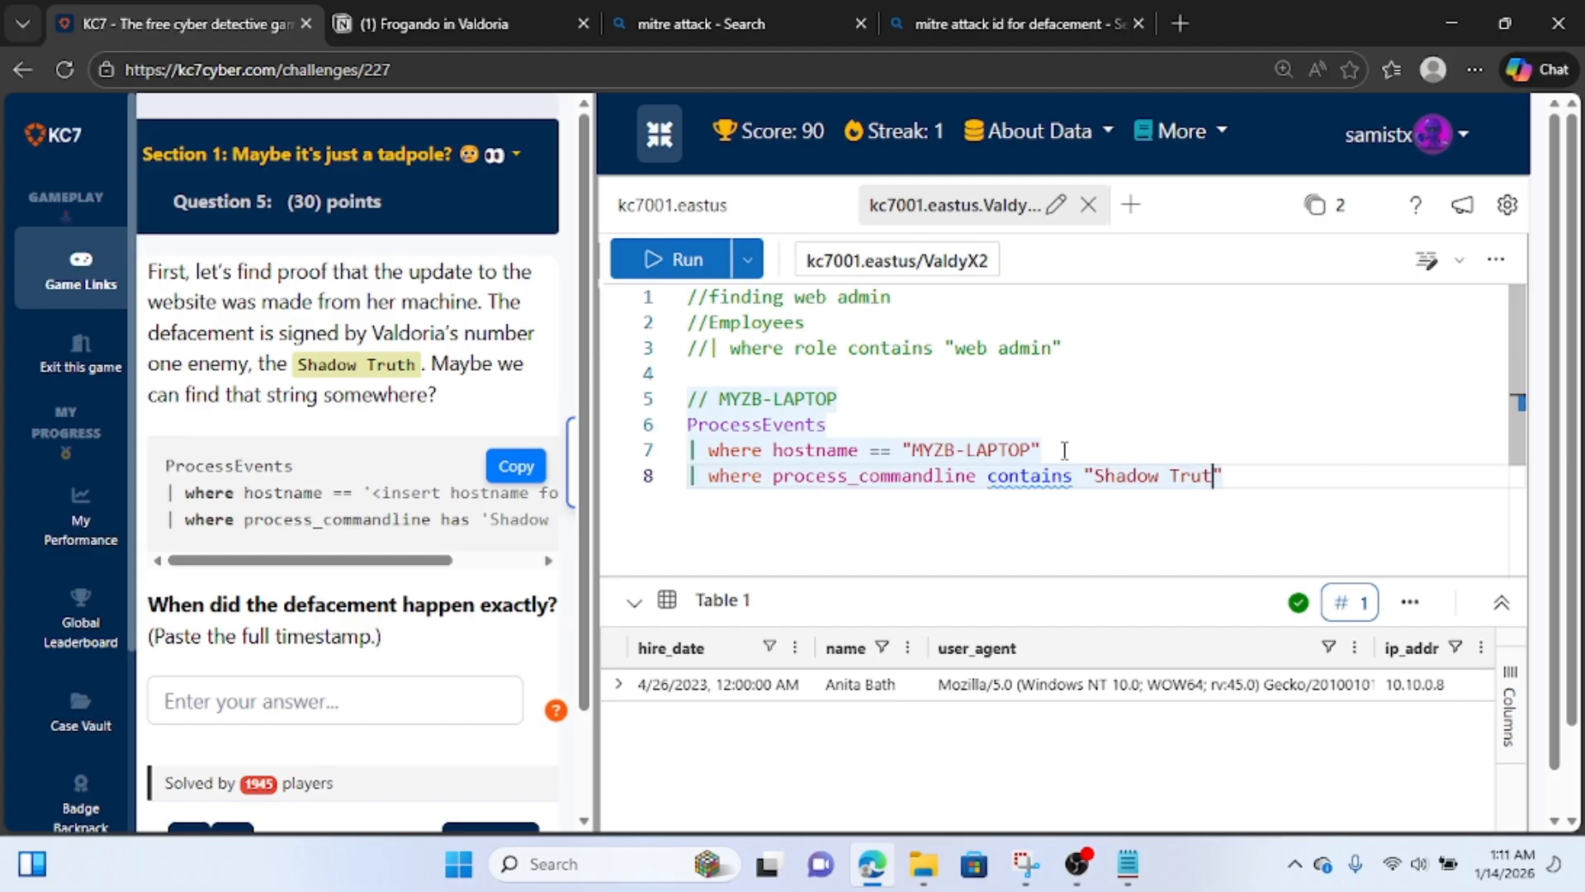
pyautogui.click(676, 263)
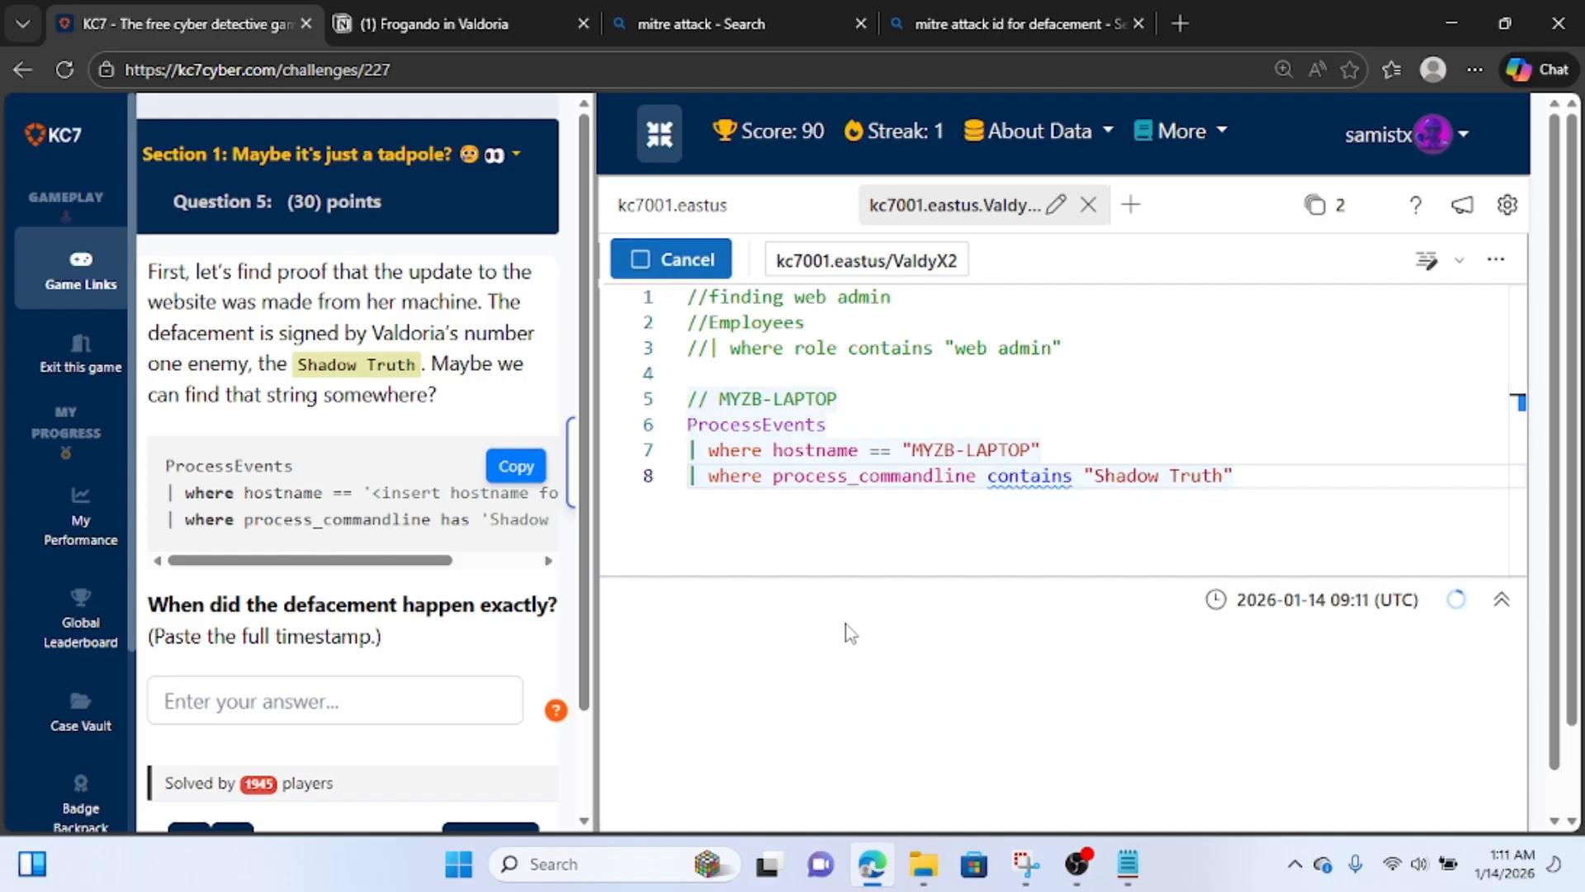
# Expand the returned process event, widen its details, and examine the timestamp, the defacement HTML in process_commandline and the file it writes to.
pyautogui.scroll(-1, 744, 644)
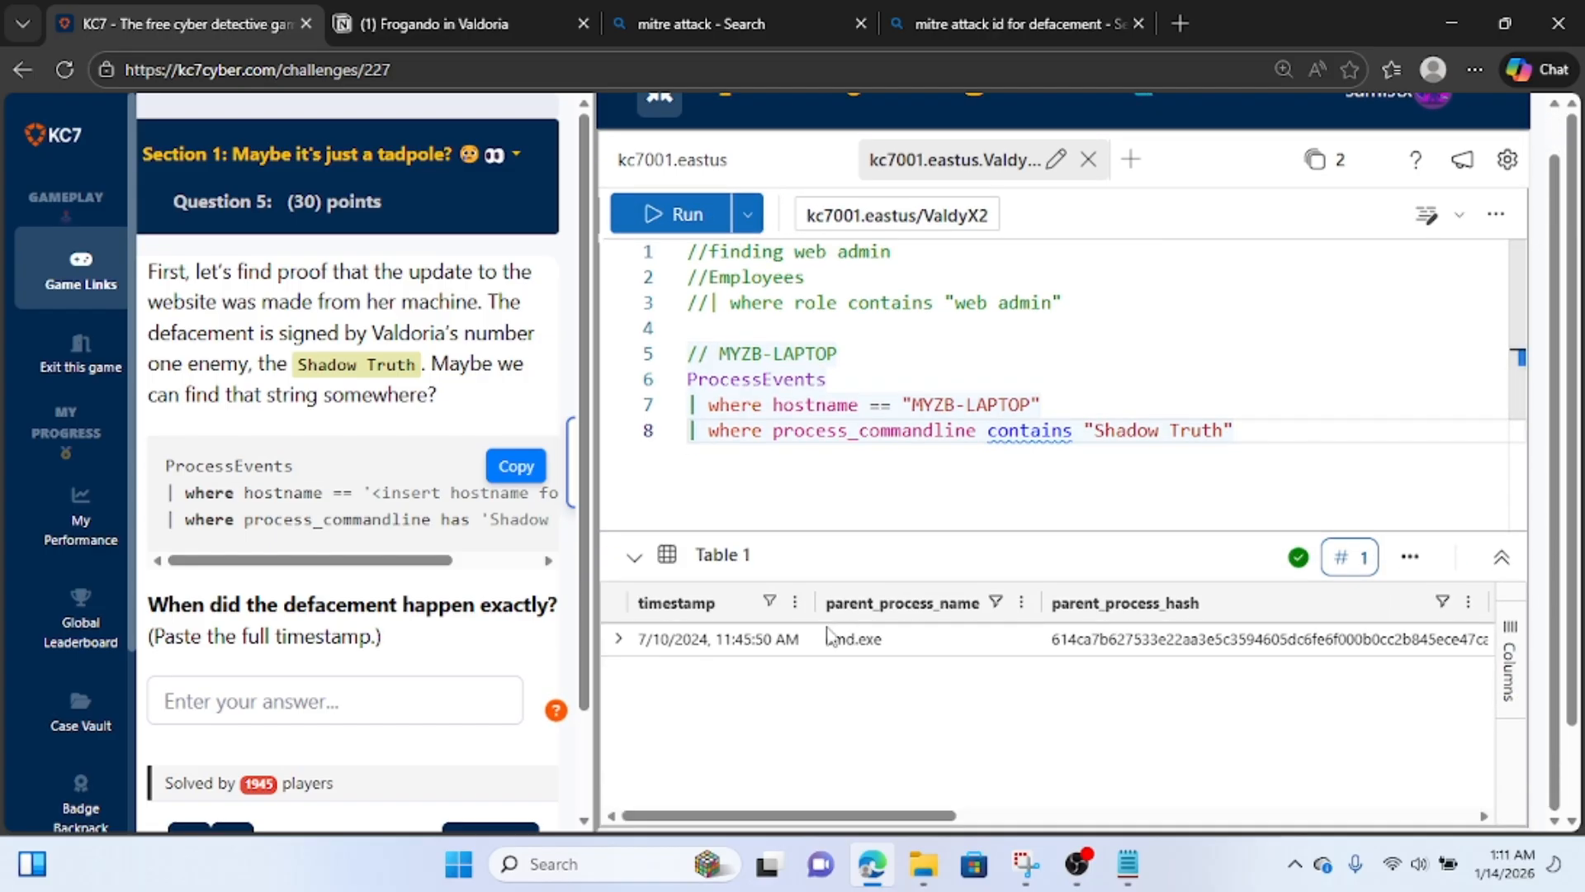
pyautogui.click(621, 641)
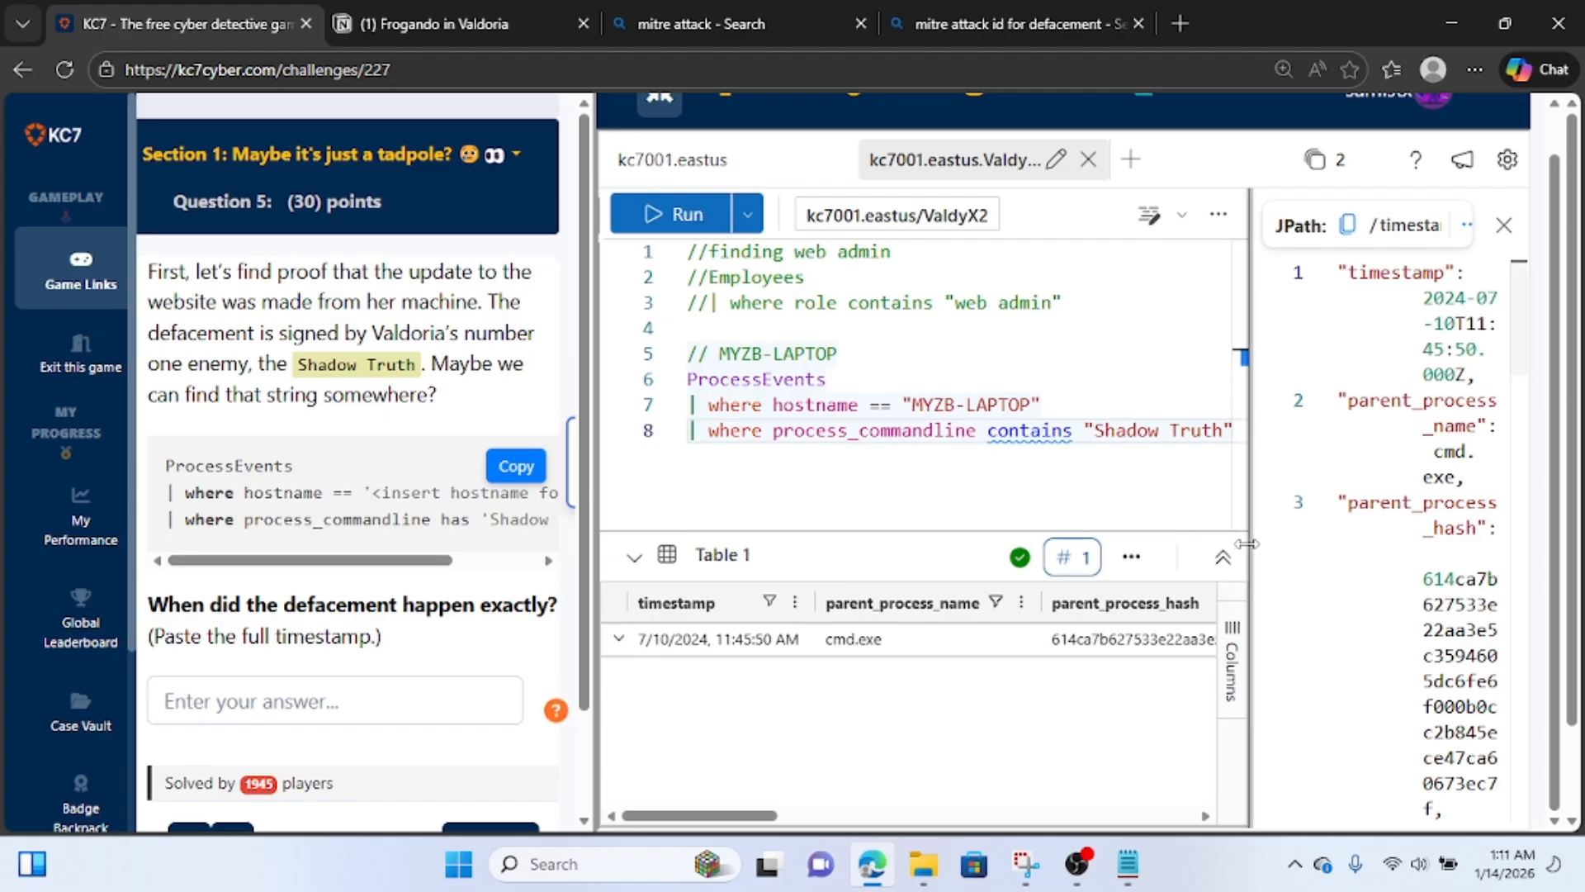
pyautogui.moveTo(1244, 496); pyautogui.dragTo(945, 498)
pyautogui.scroll(-1, 1237, 706)
pyautogui.scroll(1, 1238, 706)
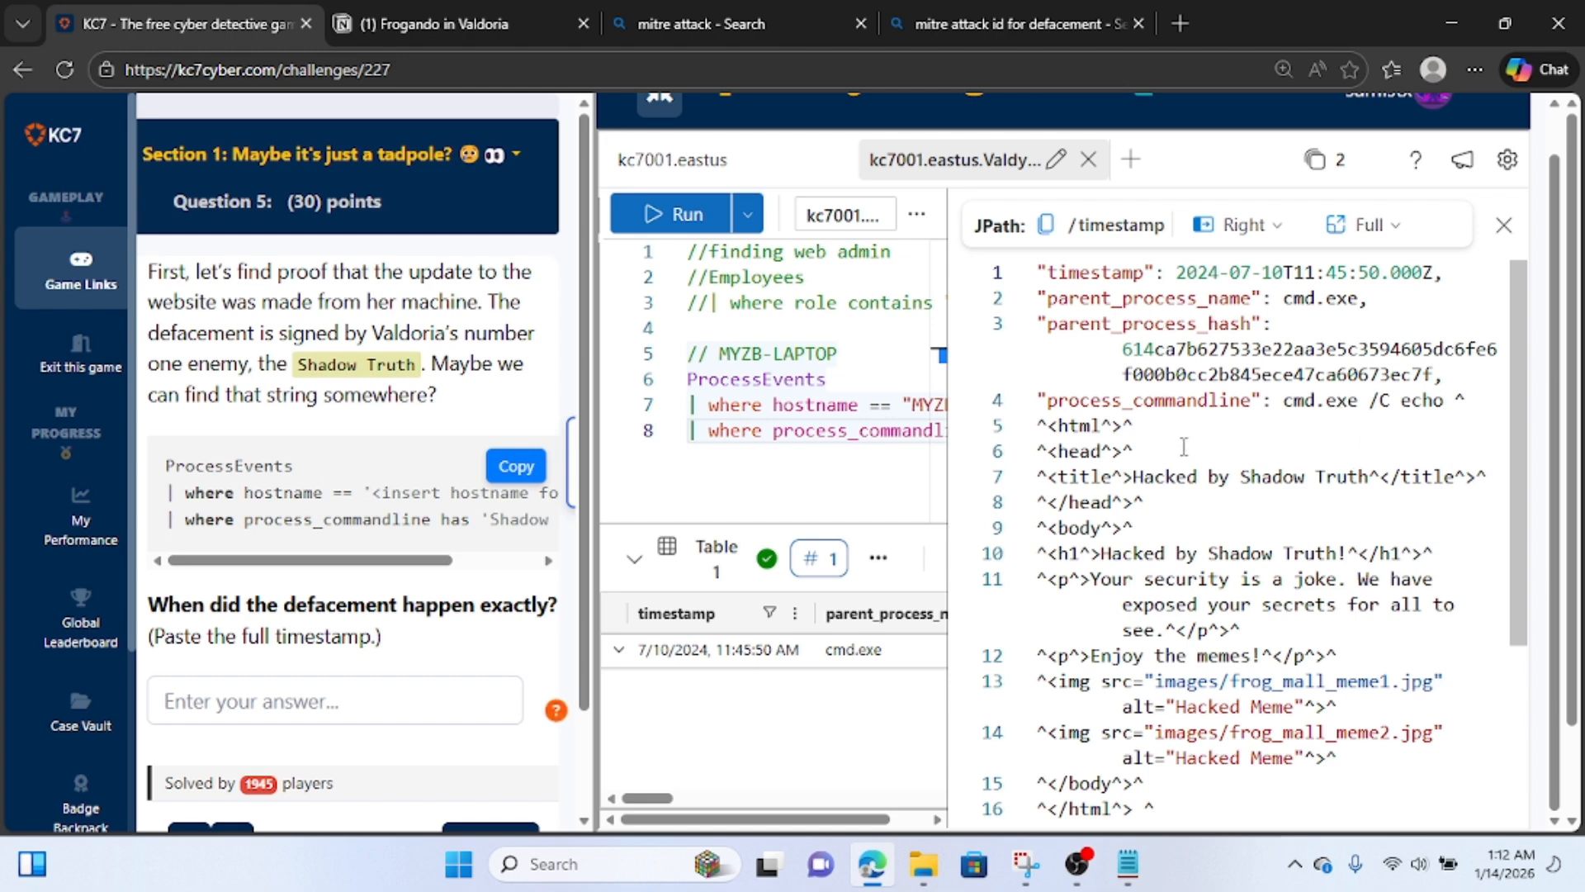
pyautogui.scroll(-1, 1184, 447)
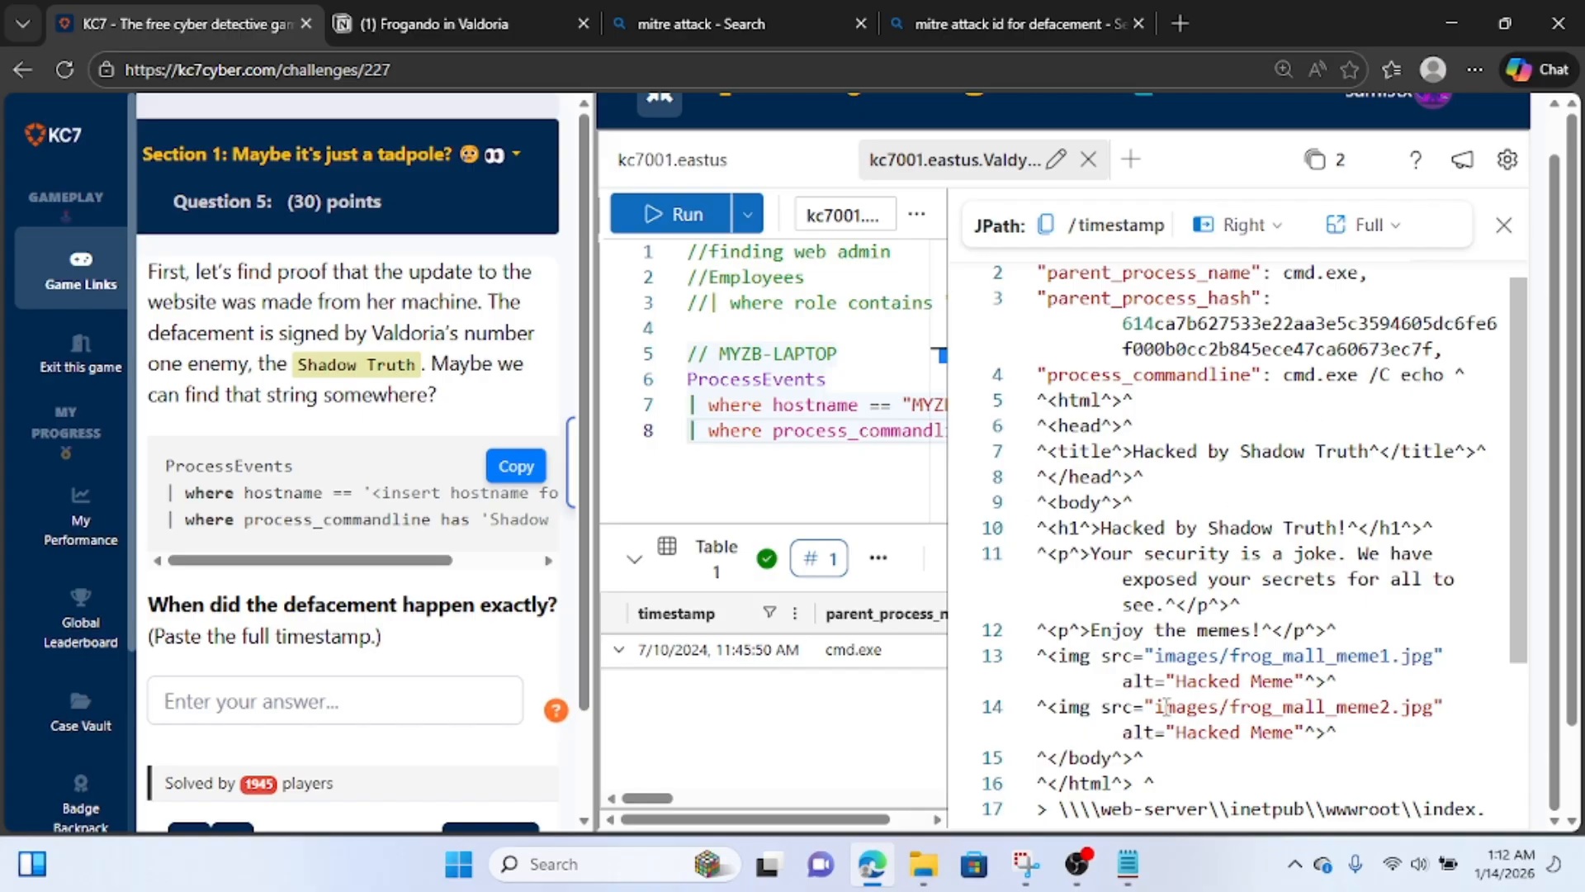
pyautogui.scroll(-2, 1181, 650)
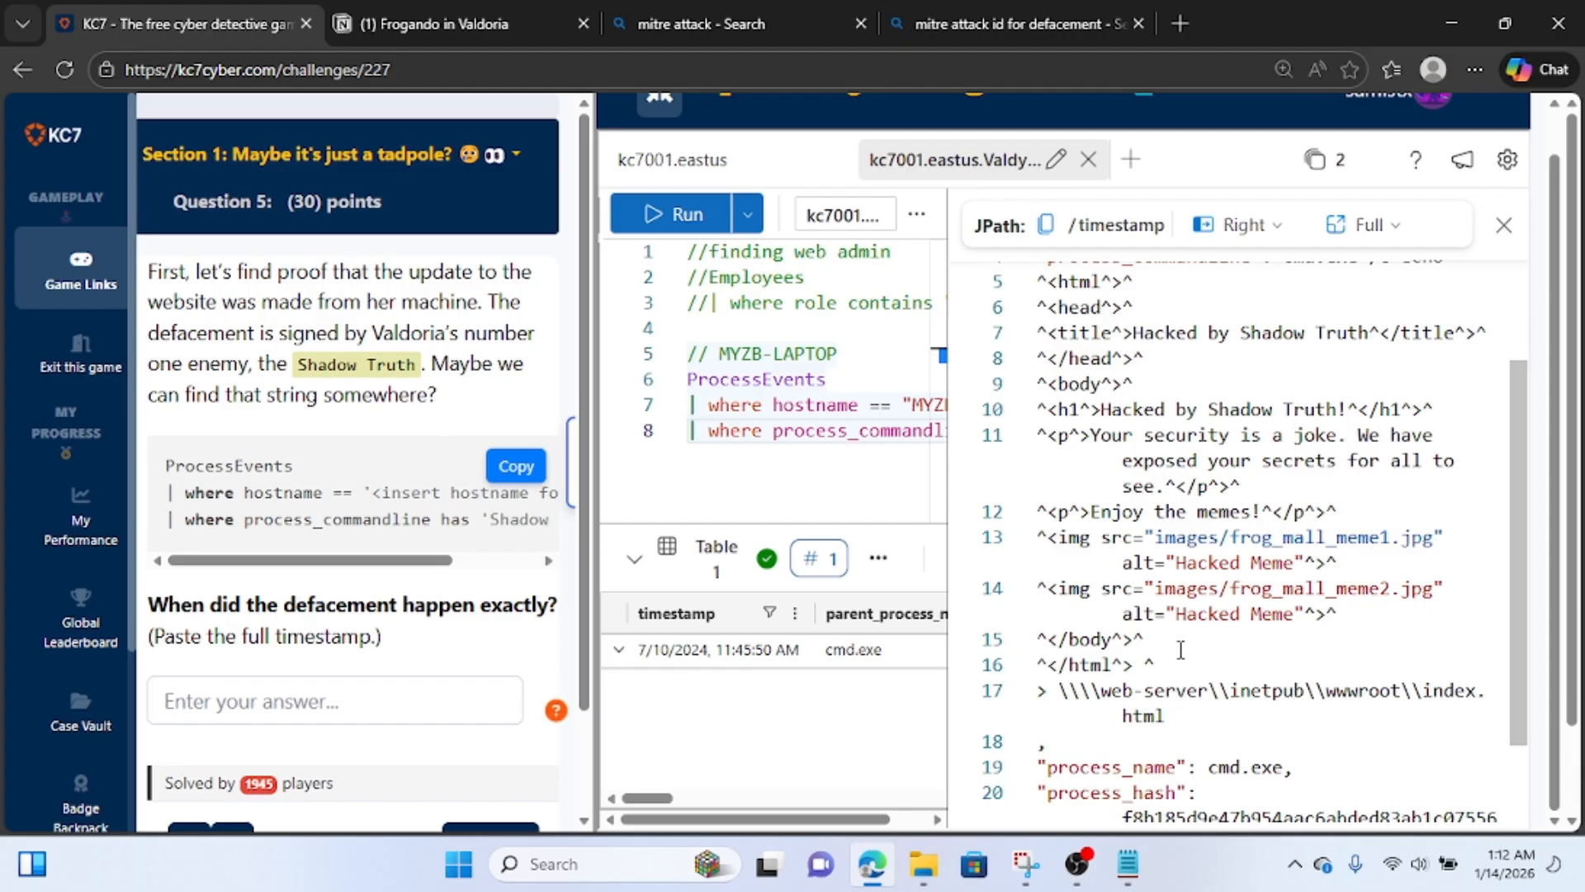
pyautogui.scroll(1, 1180, 650)
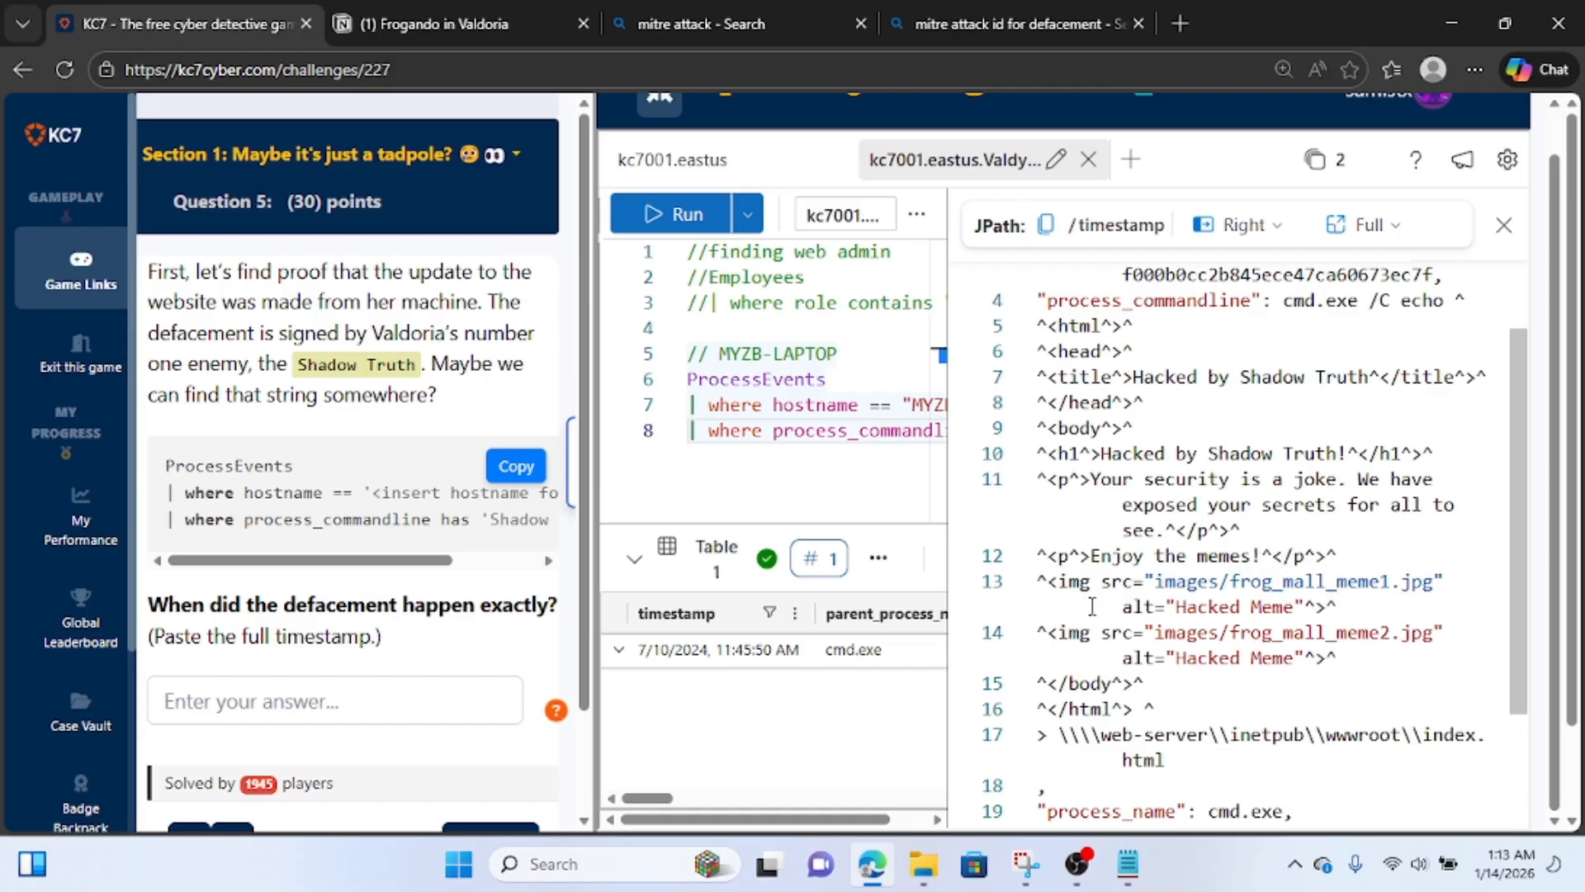
pyautogui.scroll(-1, 1160, 557)
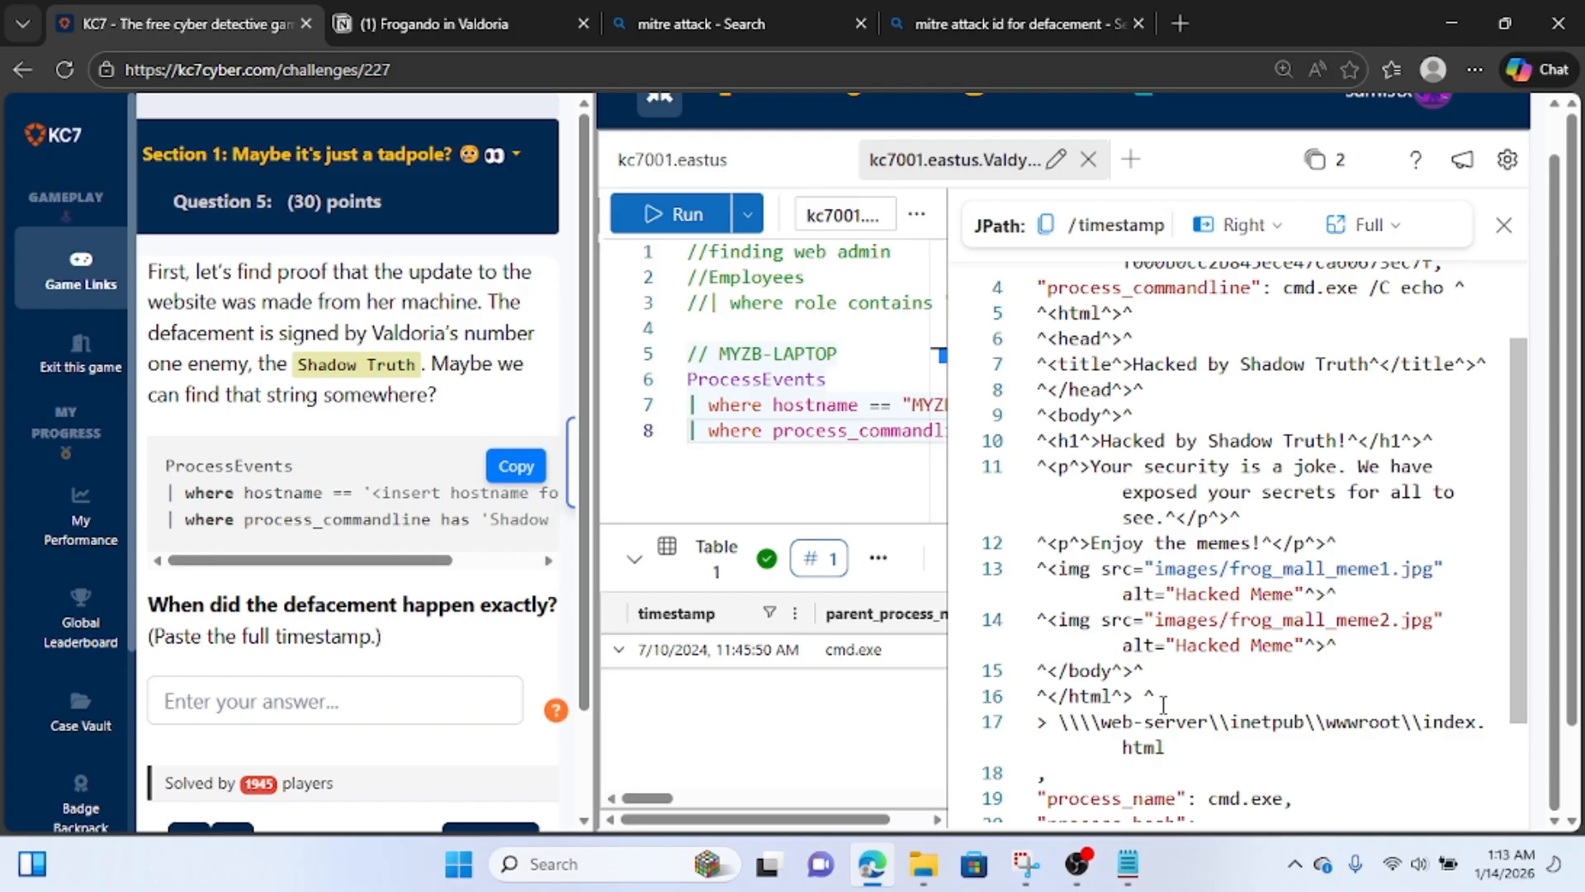
pyautogui.scroll(-1, 1164, 704)
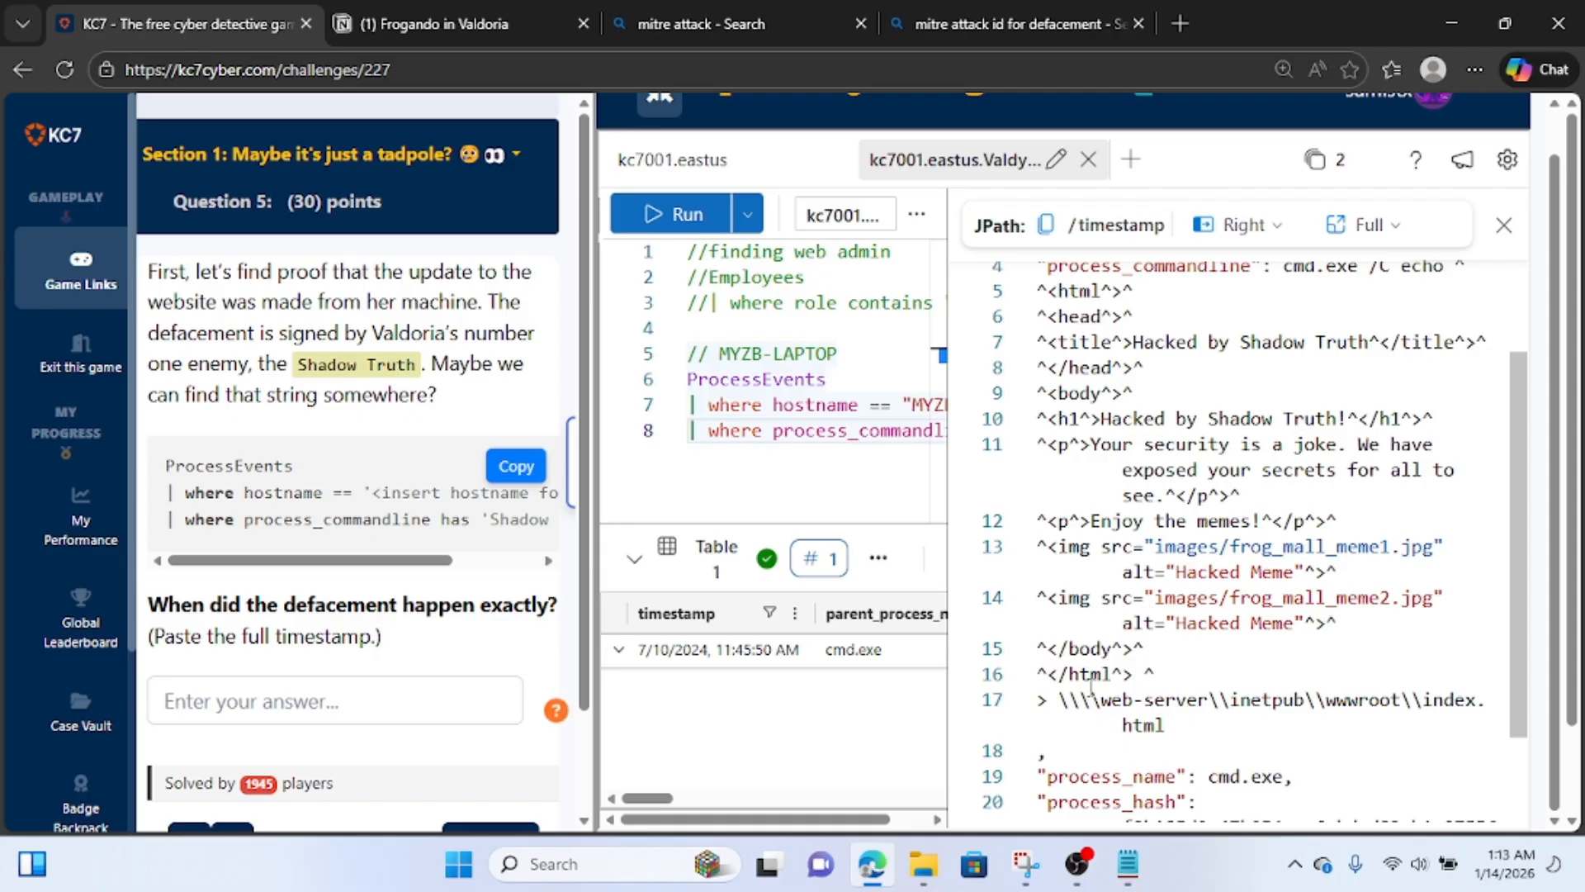
# Examine the redirection to the web server's index.html in process_commandline and the remaining fields of the process event.
pyautogui.click(1046, 701)
pyautogui.moveTo(1047, 701); pyautogui.dragTo(1036, 705)
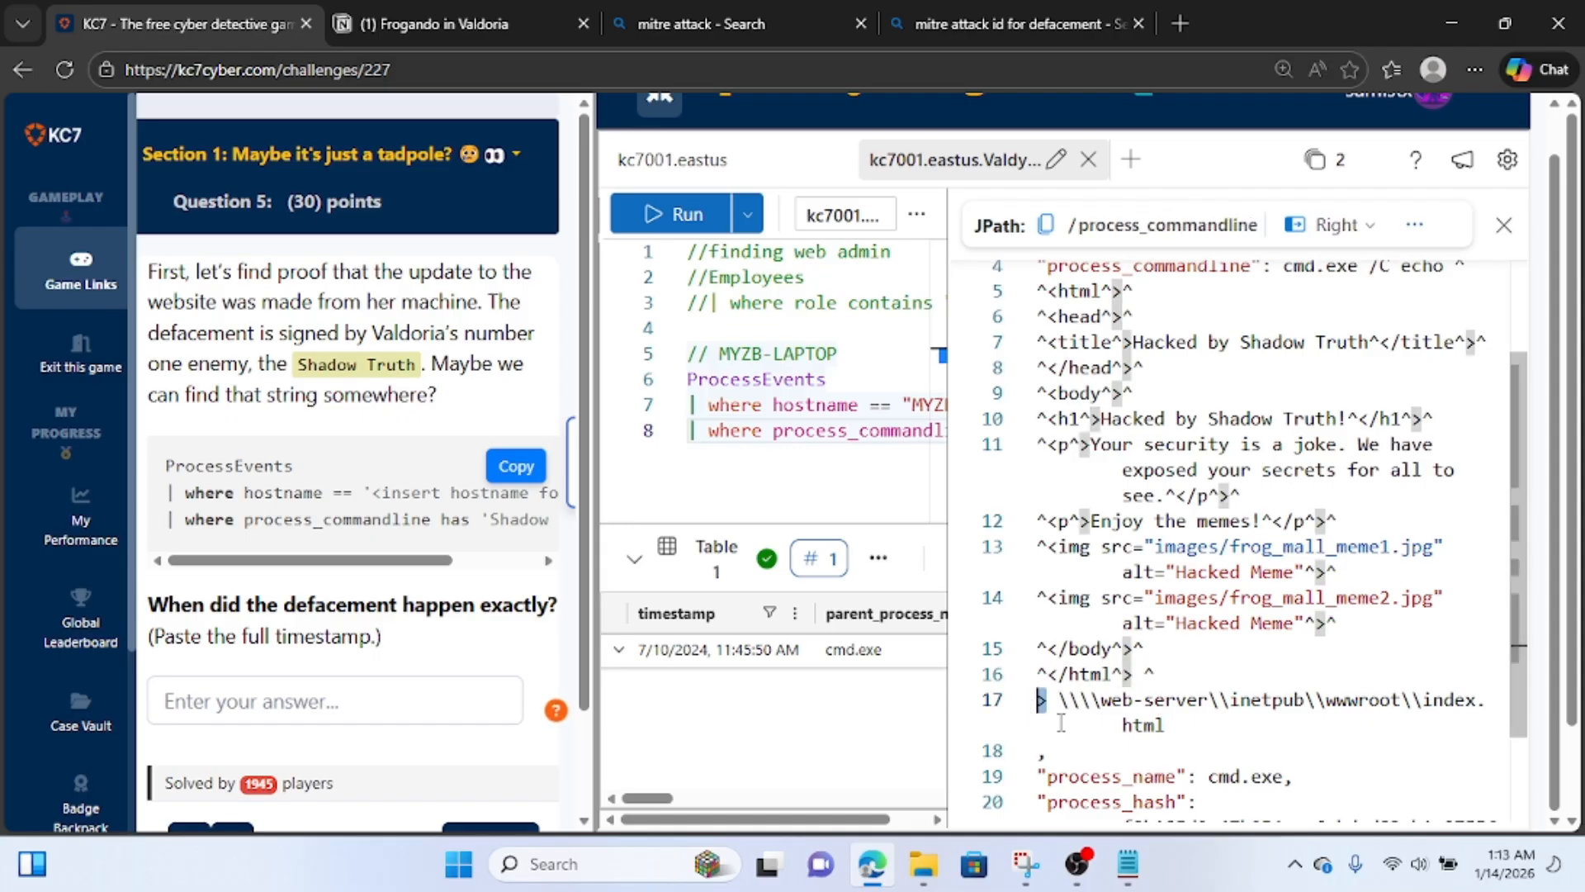
pyautogui.click(1061, 724)
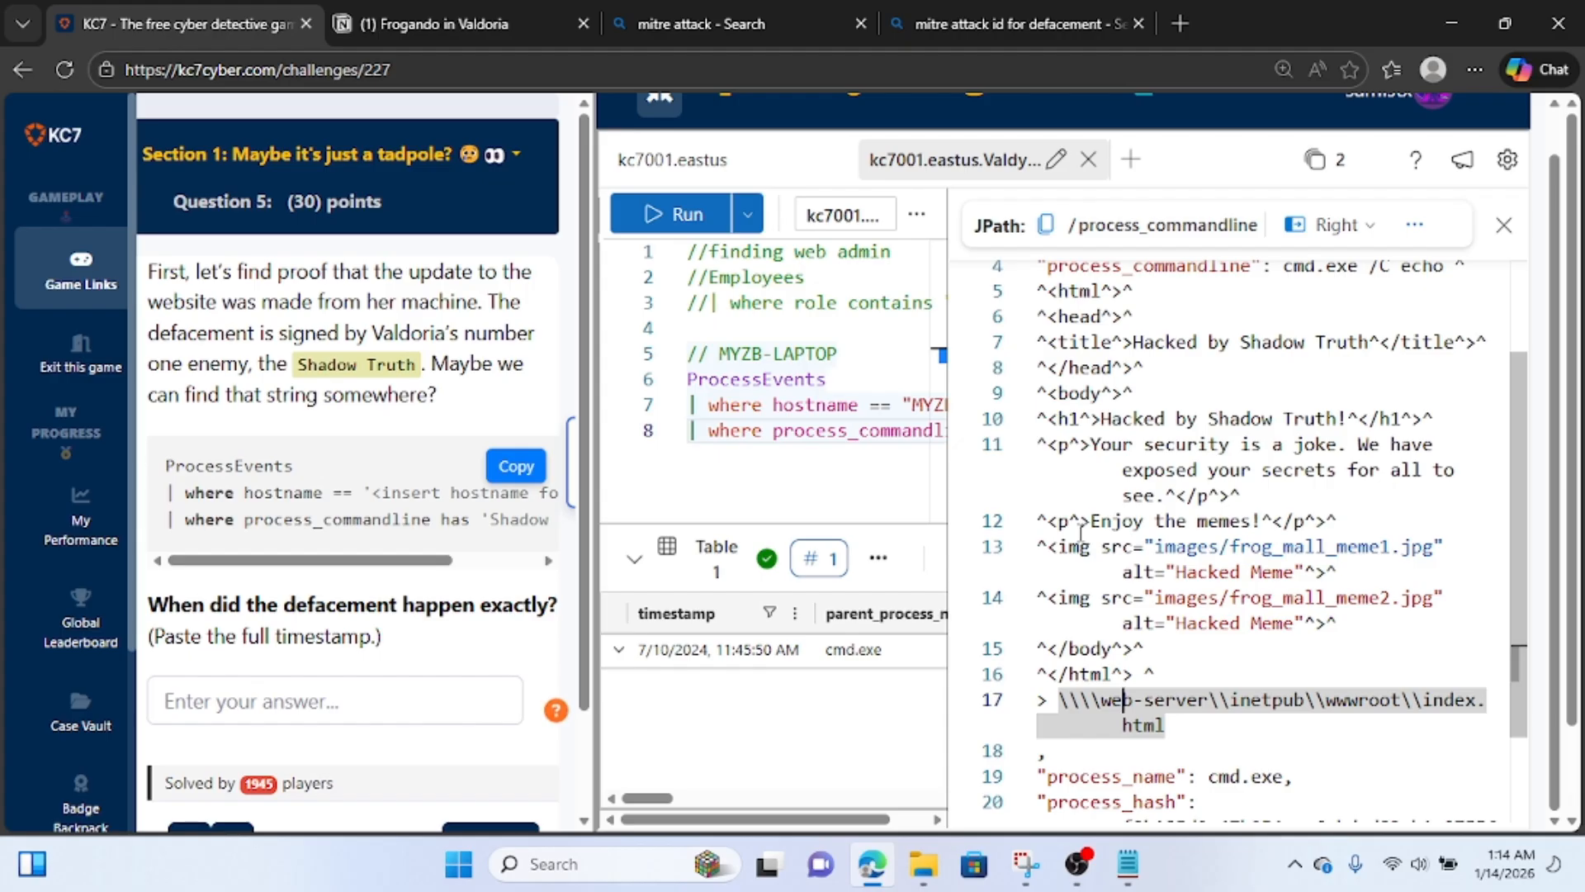
pyautogui.scroll(-1, 1137, 625)
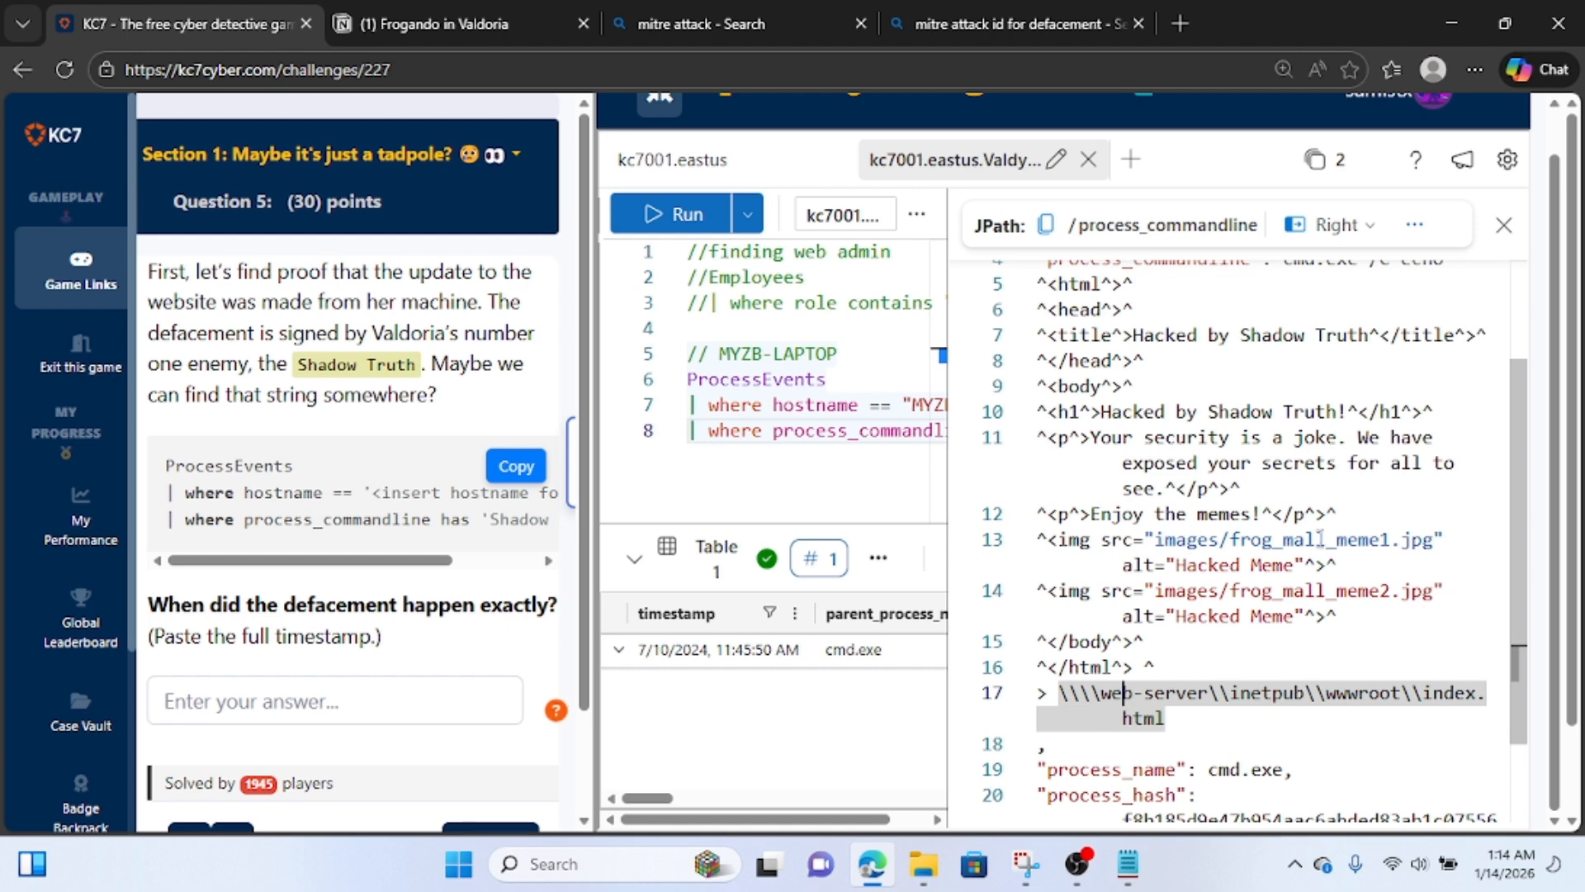
pyautogui.scroll(-3, 1239, 602)
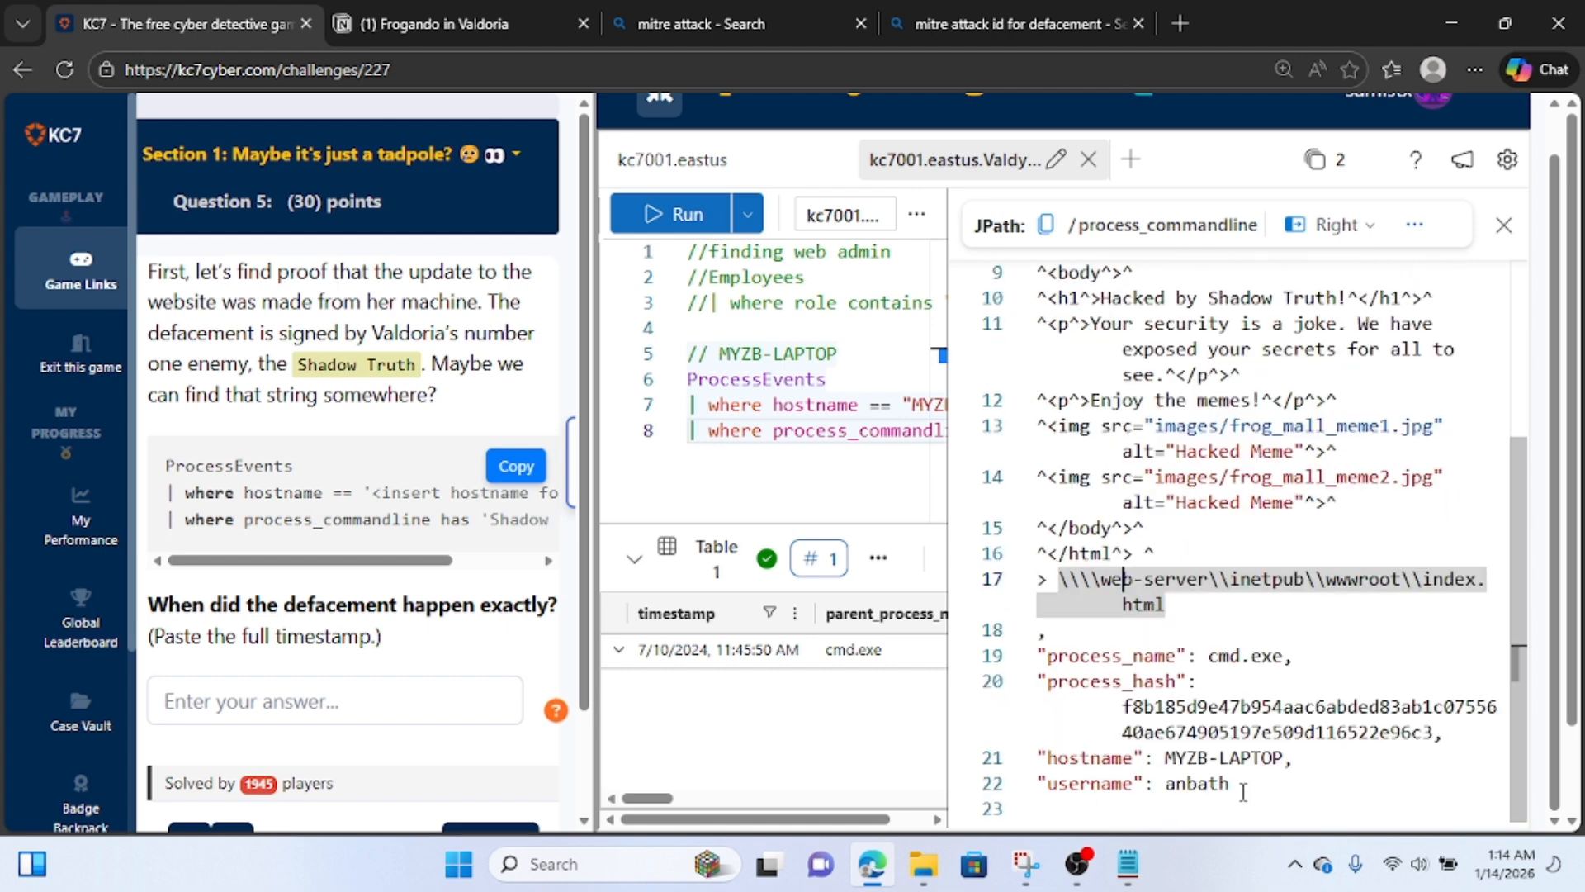
# Copy the full process event record and start a new line below the web admin info block in the Notion notes.
pyautogui.moveTo(1242, 789); pyautogui.dragTo(1001, 190)
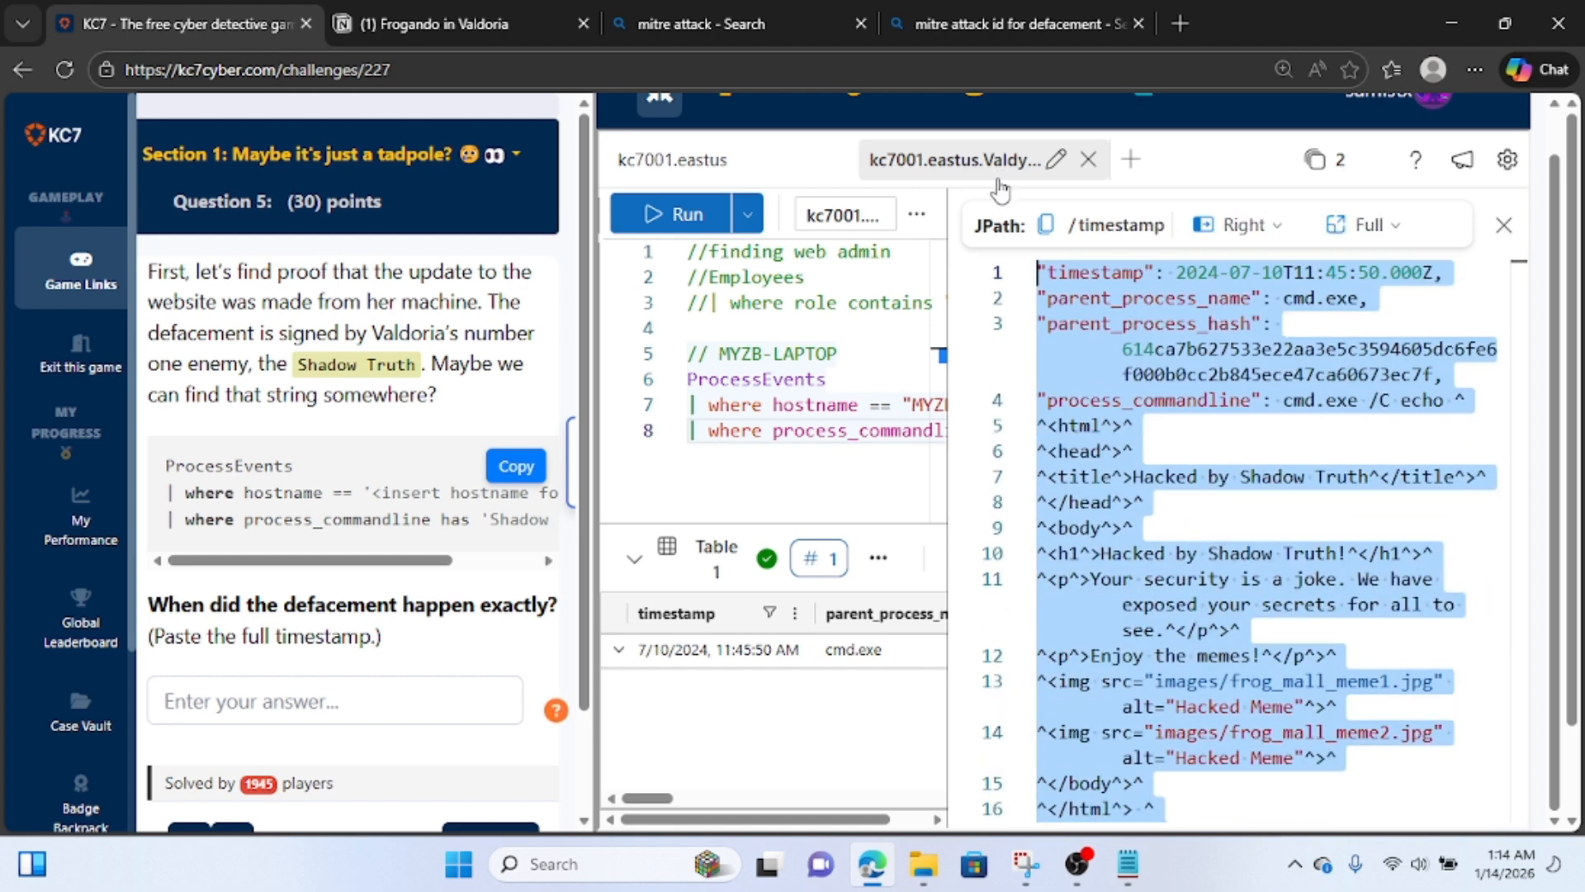
pyautogui.click(543, 22)
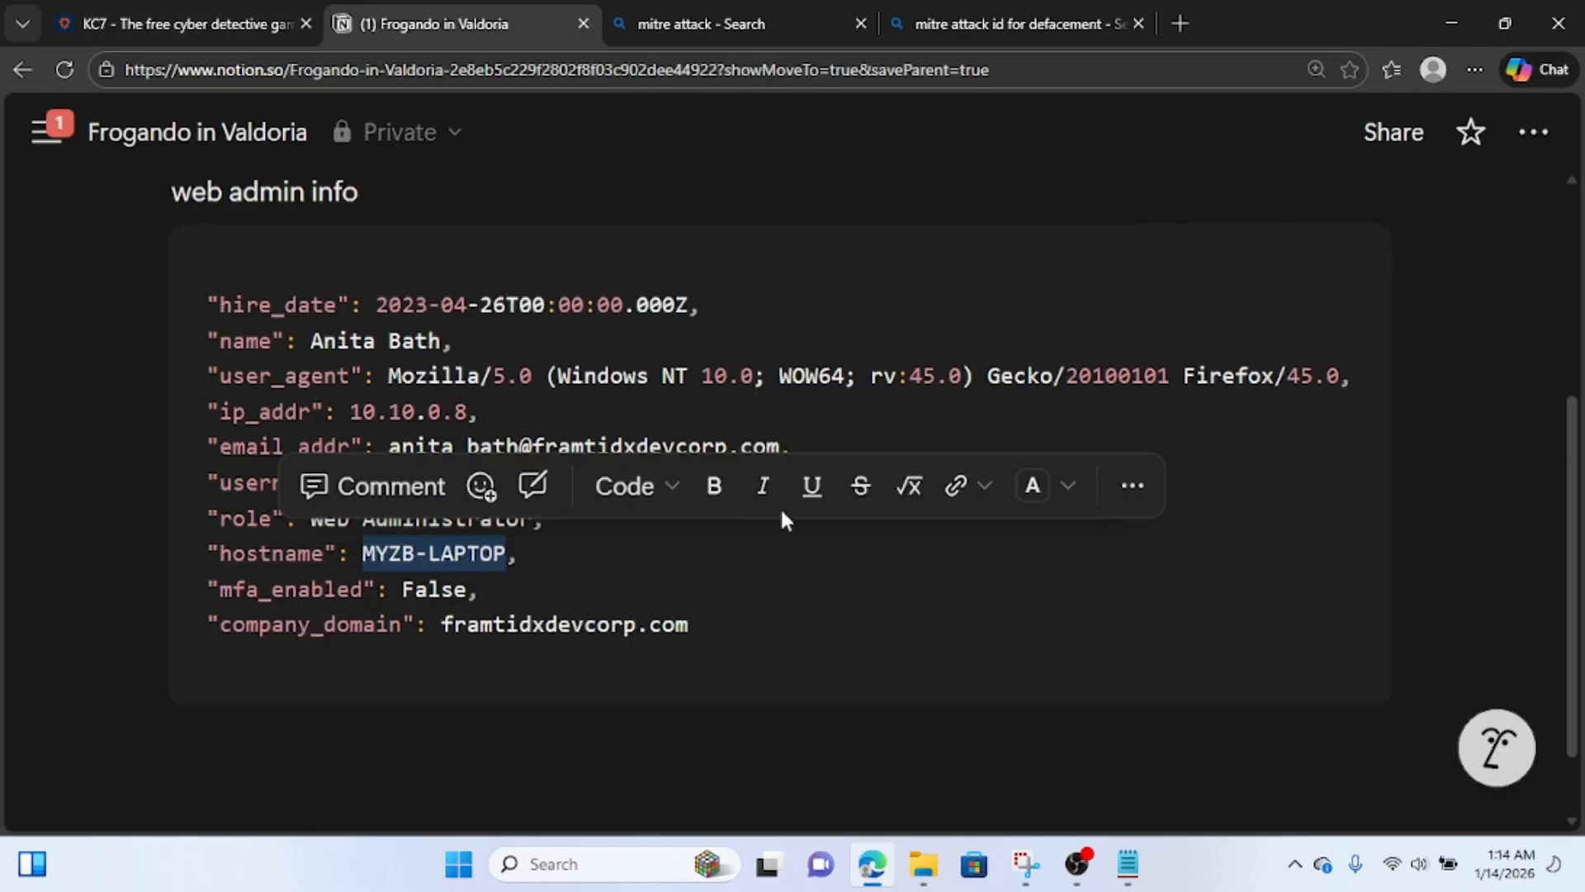
pyautogui.scroll(-1, 780, 507)
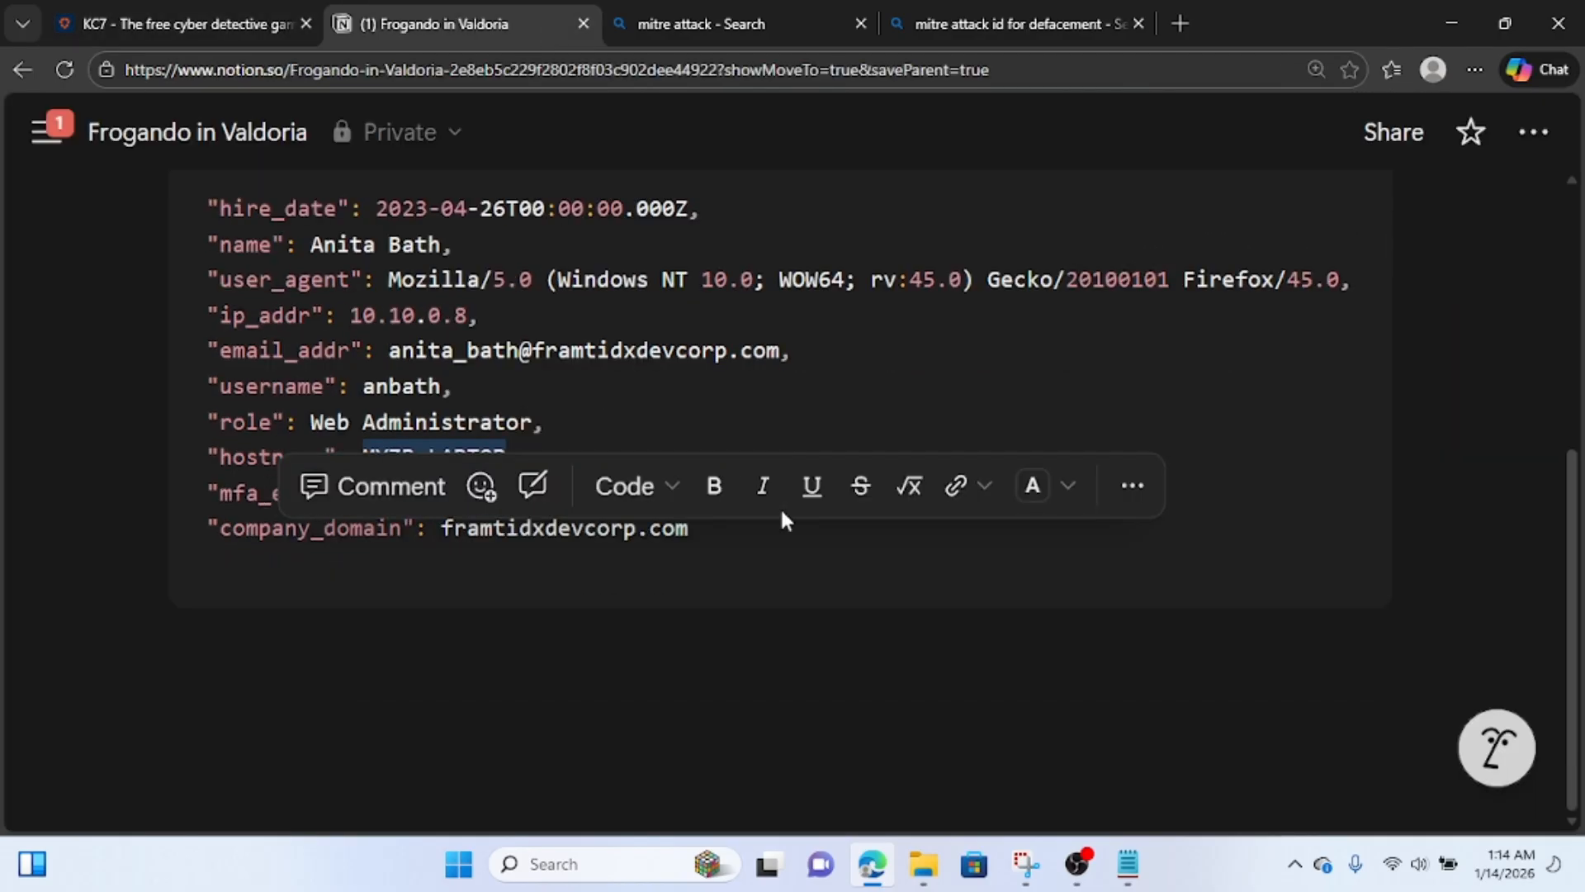
pyautogui.click(720, 735)
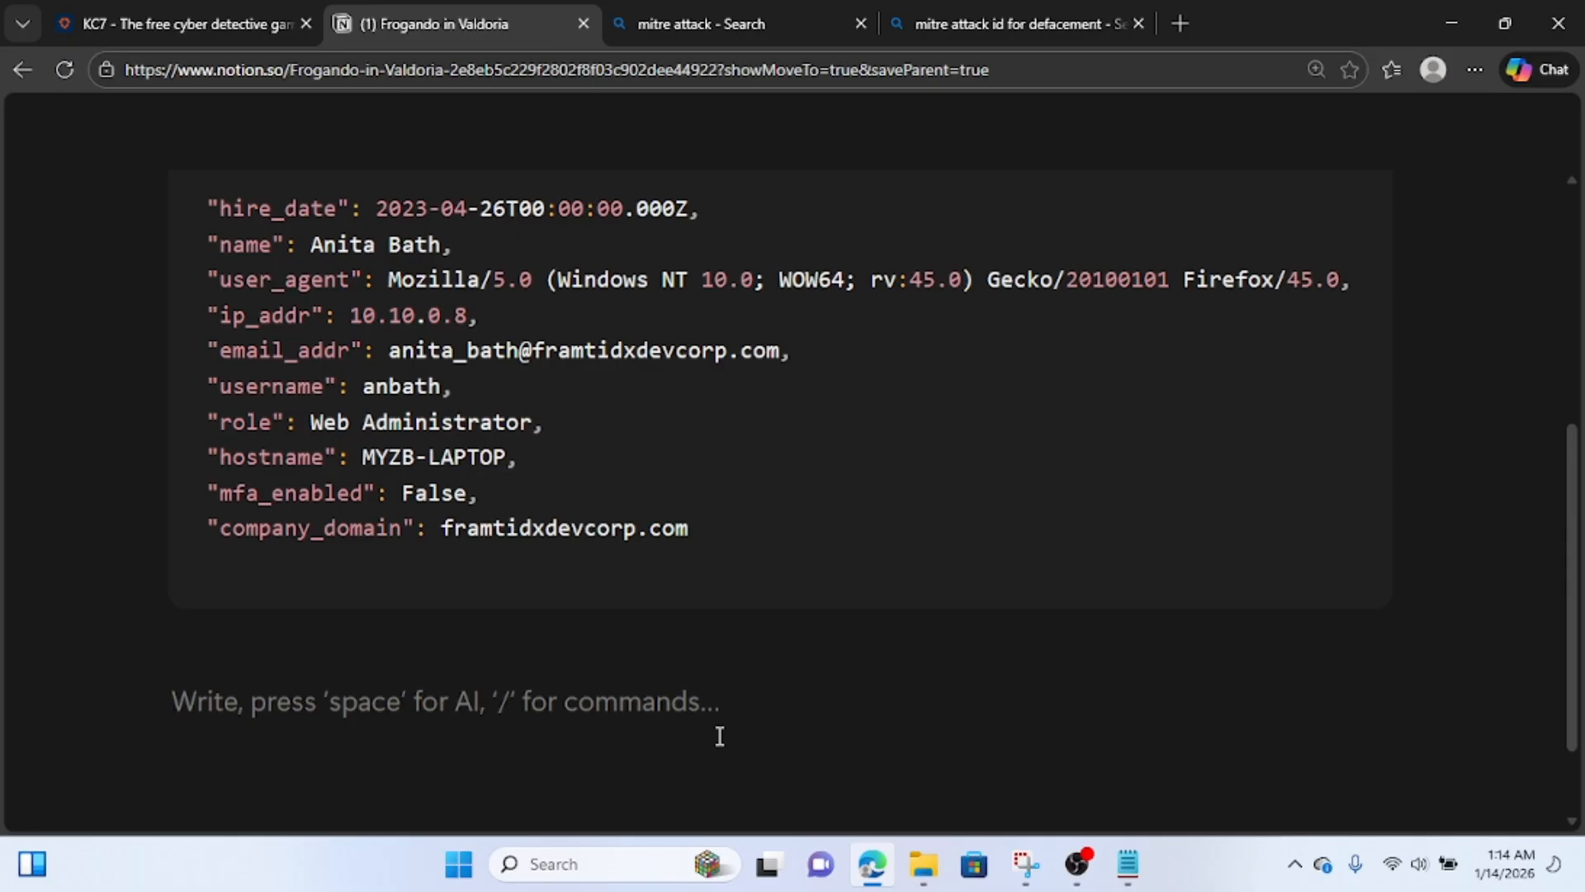
# Write the label "html code update for defacement by" followed by the web admin's full name and "'s mechine".
pyautogui.write('ht')
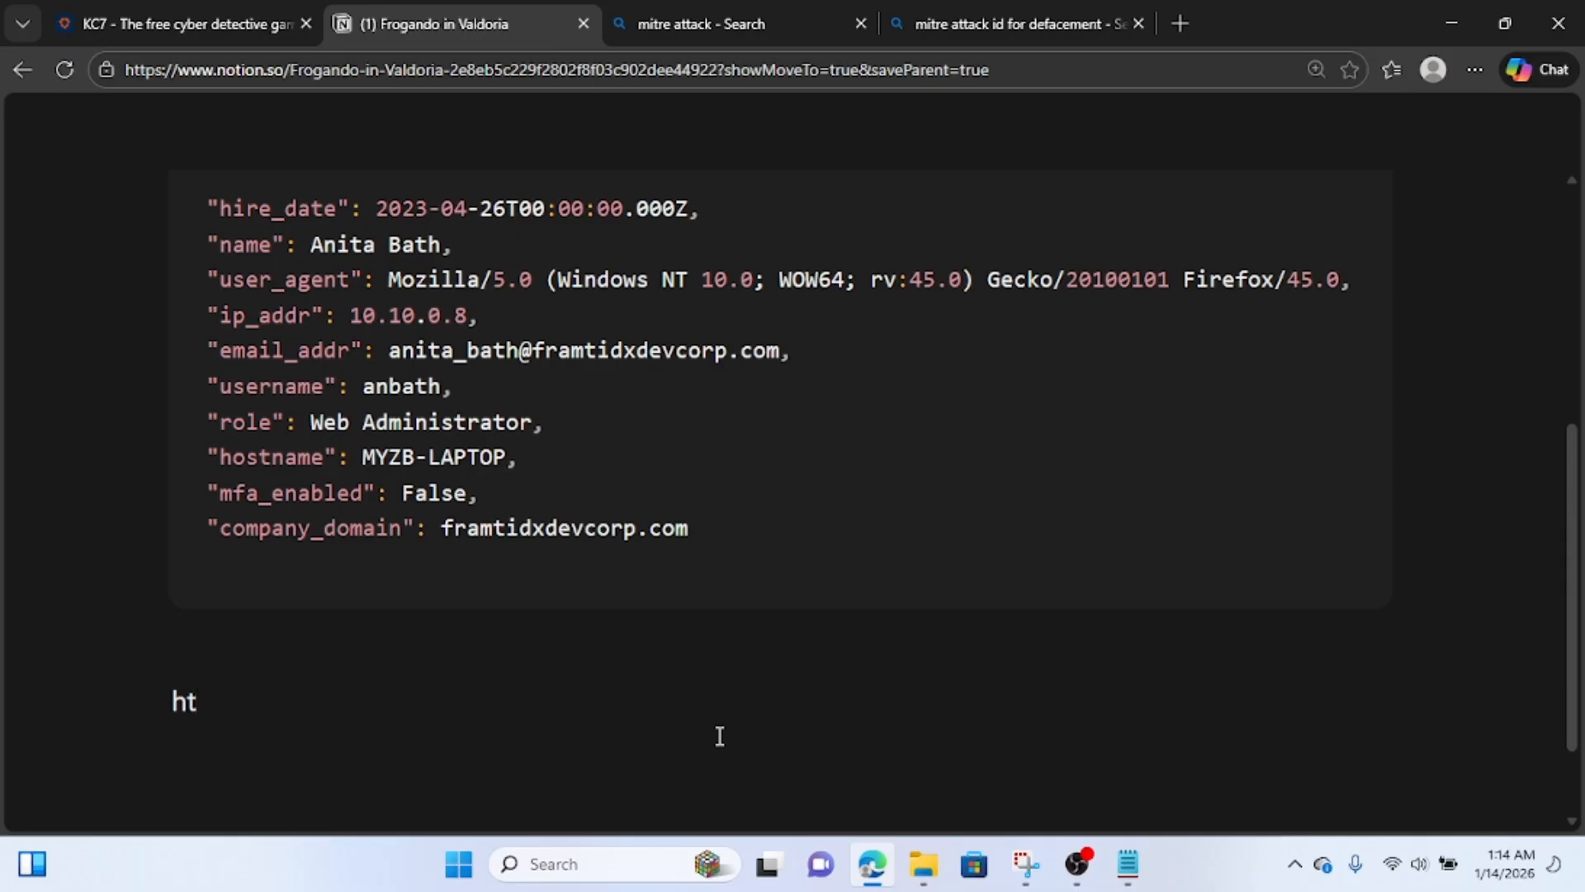
pyautogui.write('ml code')
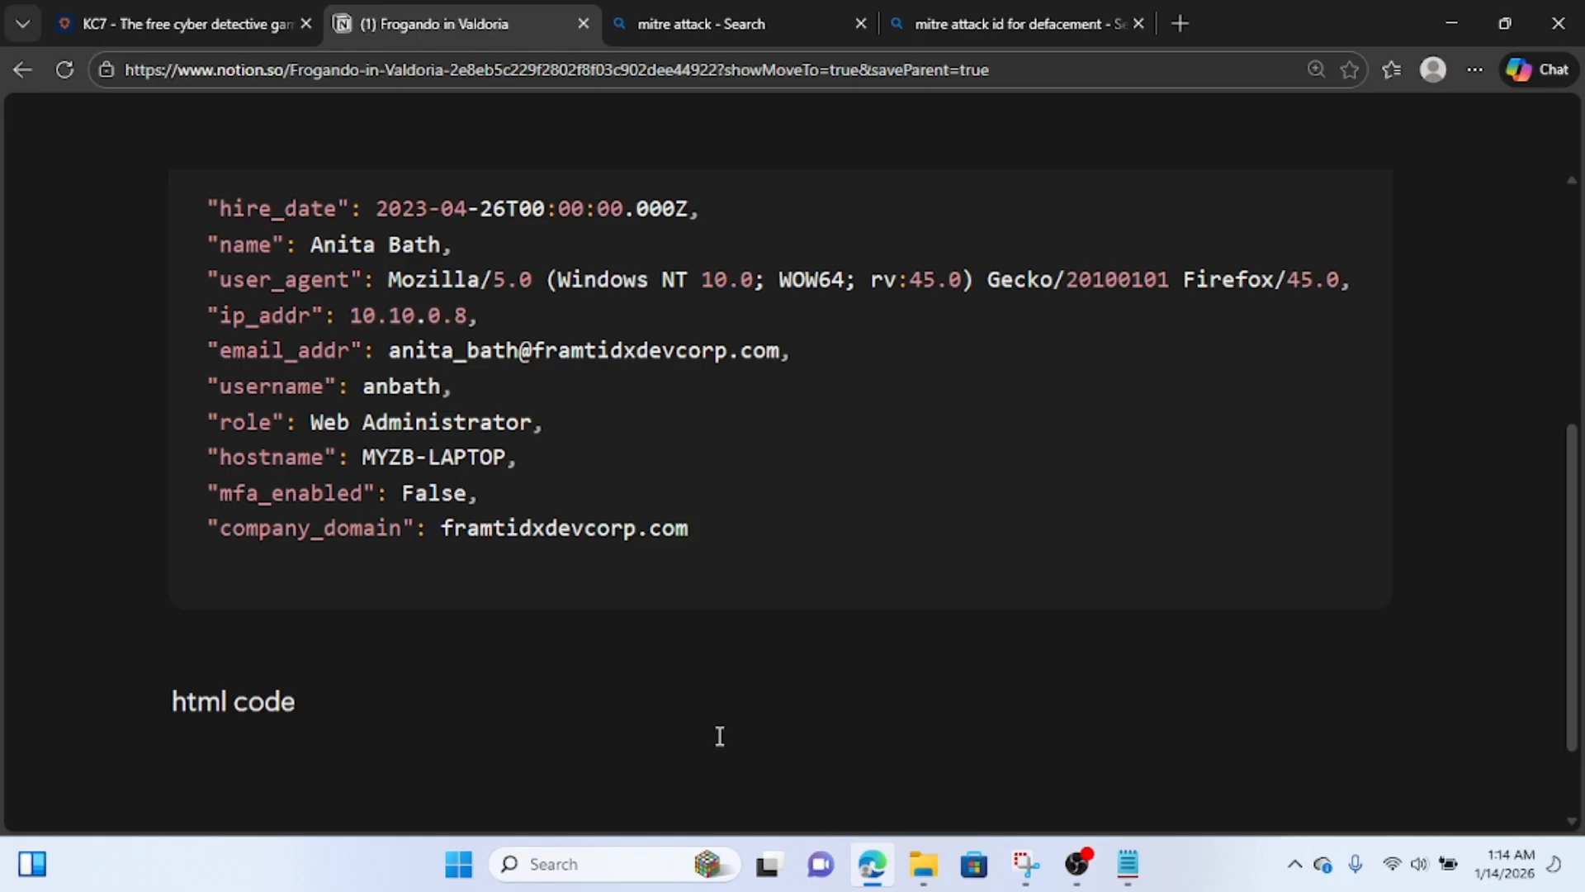
pyautogui.write(' upa')
pyautogui.press('BackSpace')
pyautogui.write('f')
pyautogui.press('BackSpace')
pyautogui.write('date for ')
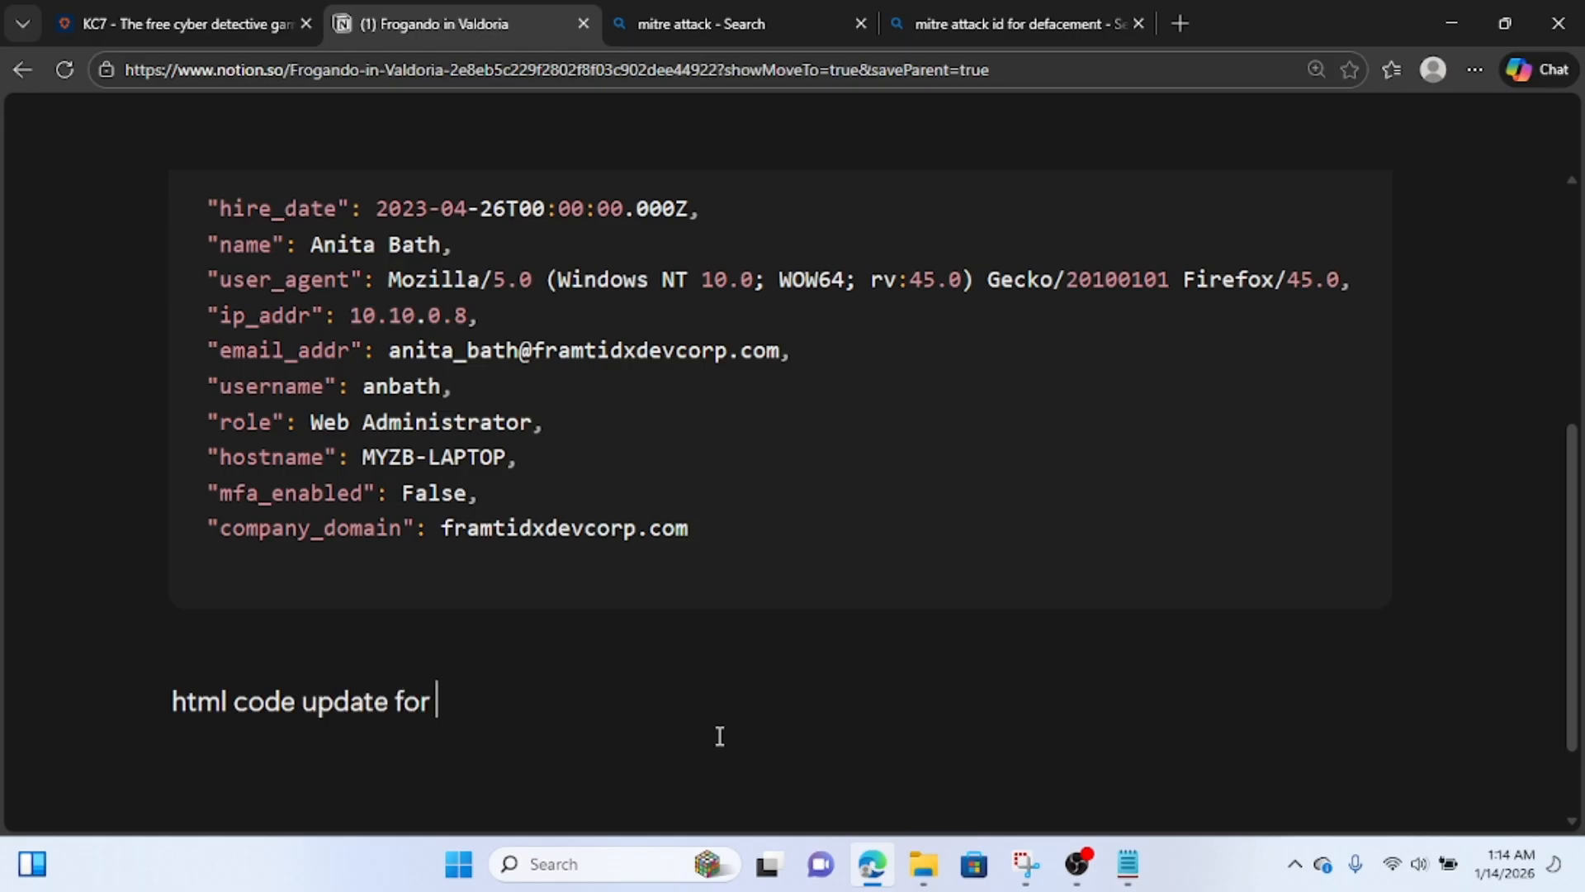
pyautogui.write('defacement ')
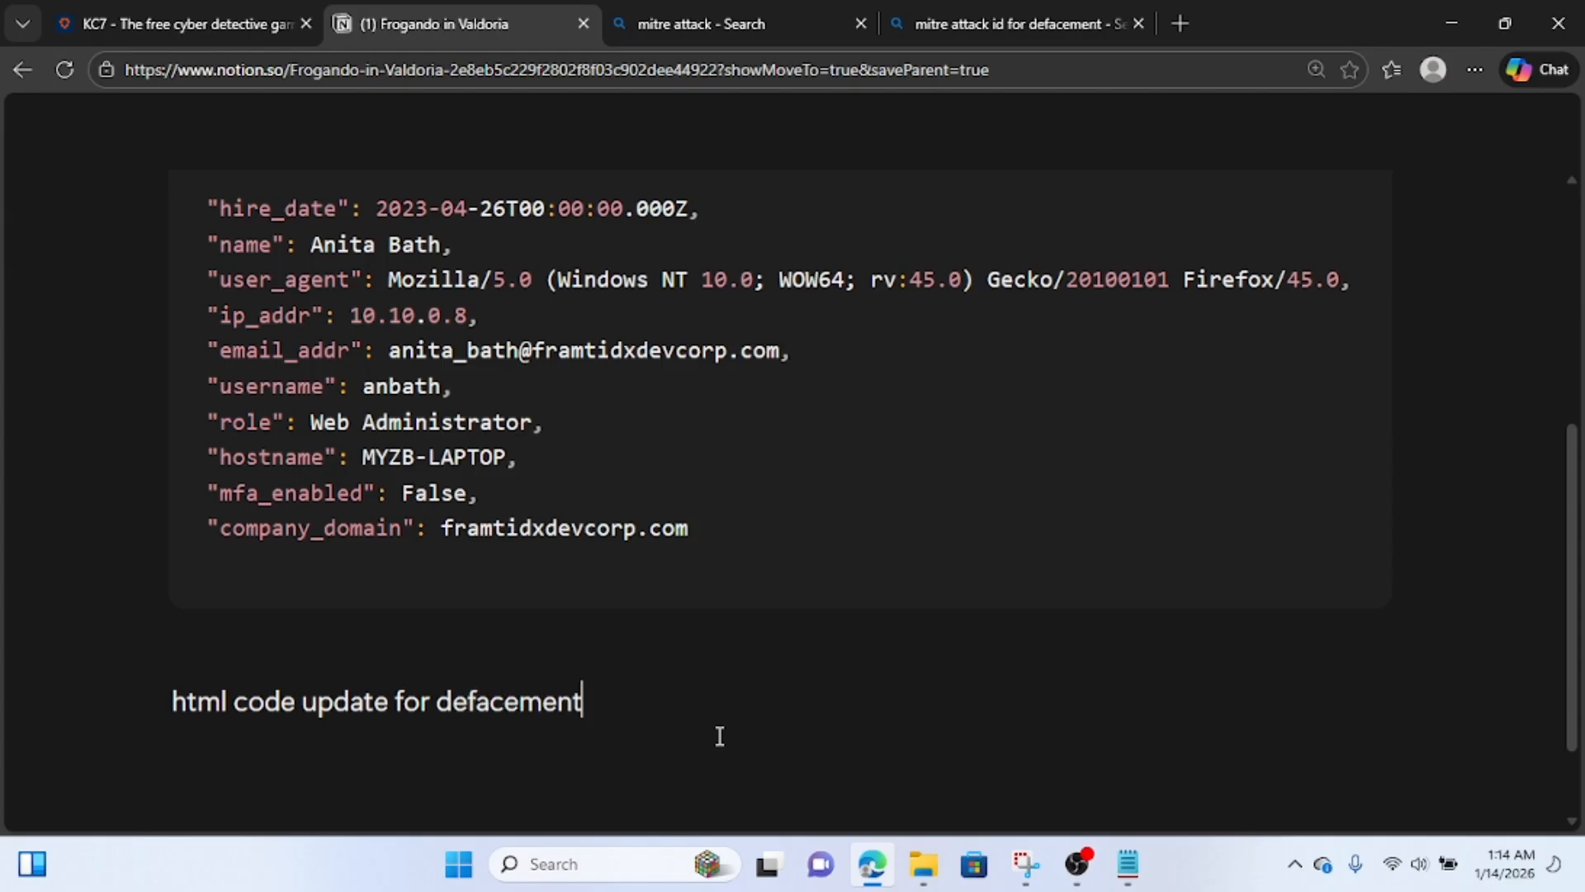
pyautogui.write('by anita ')
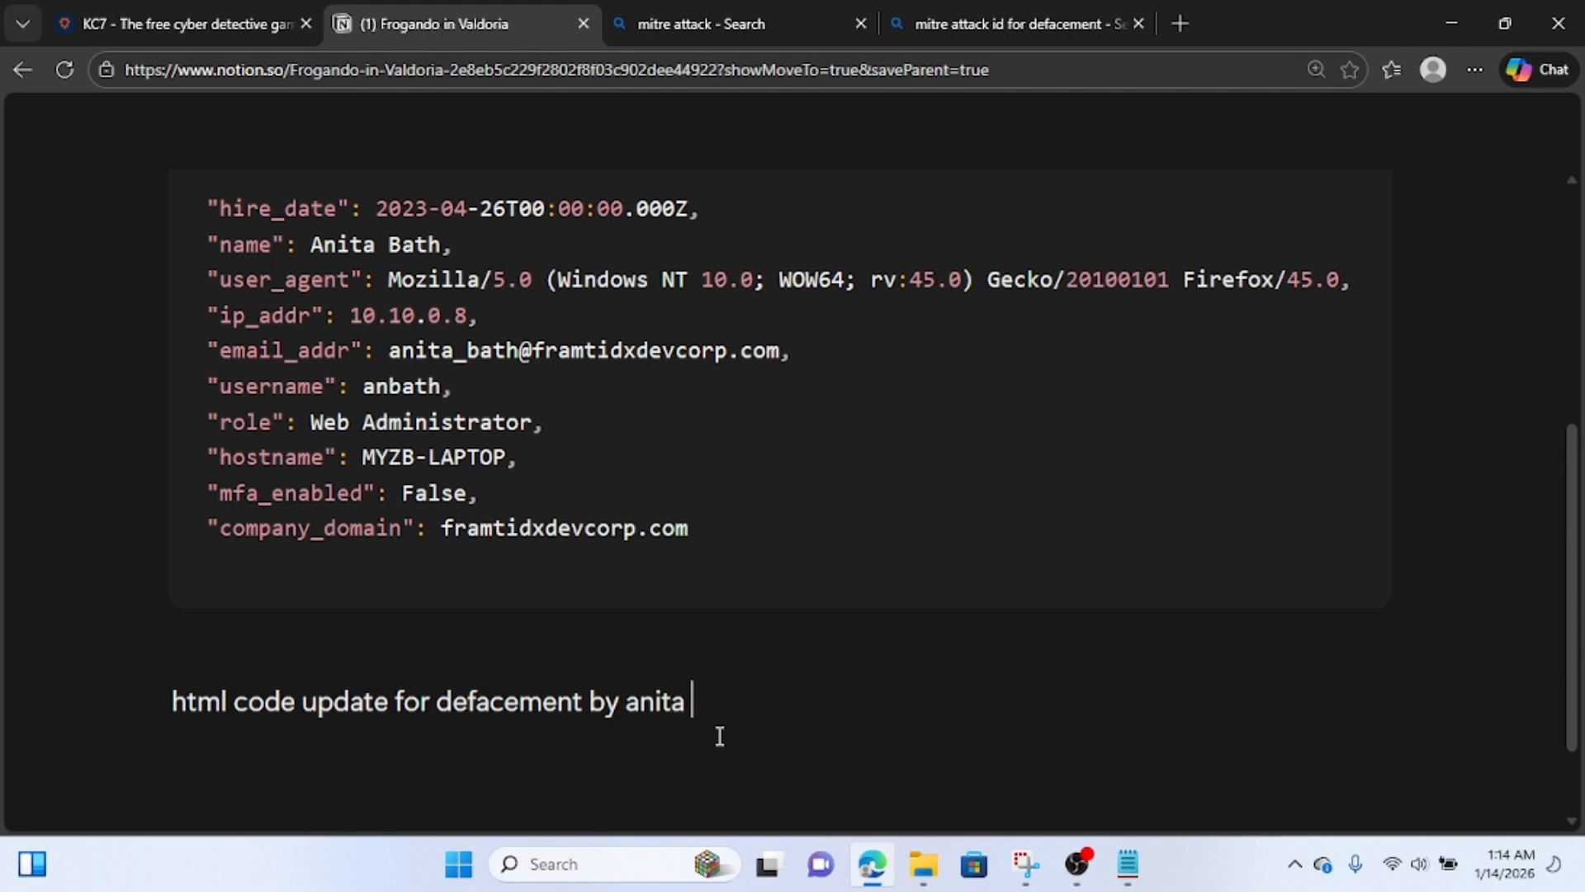
pyautogui.write("bath's mechine")
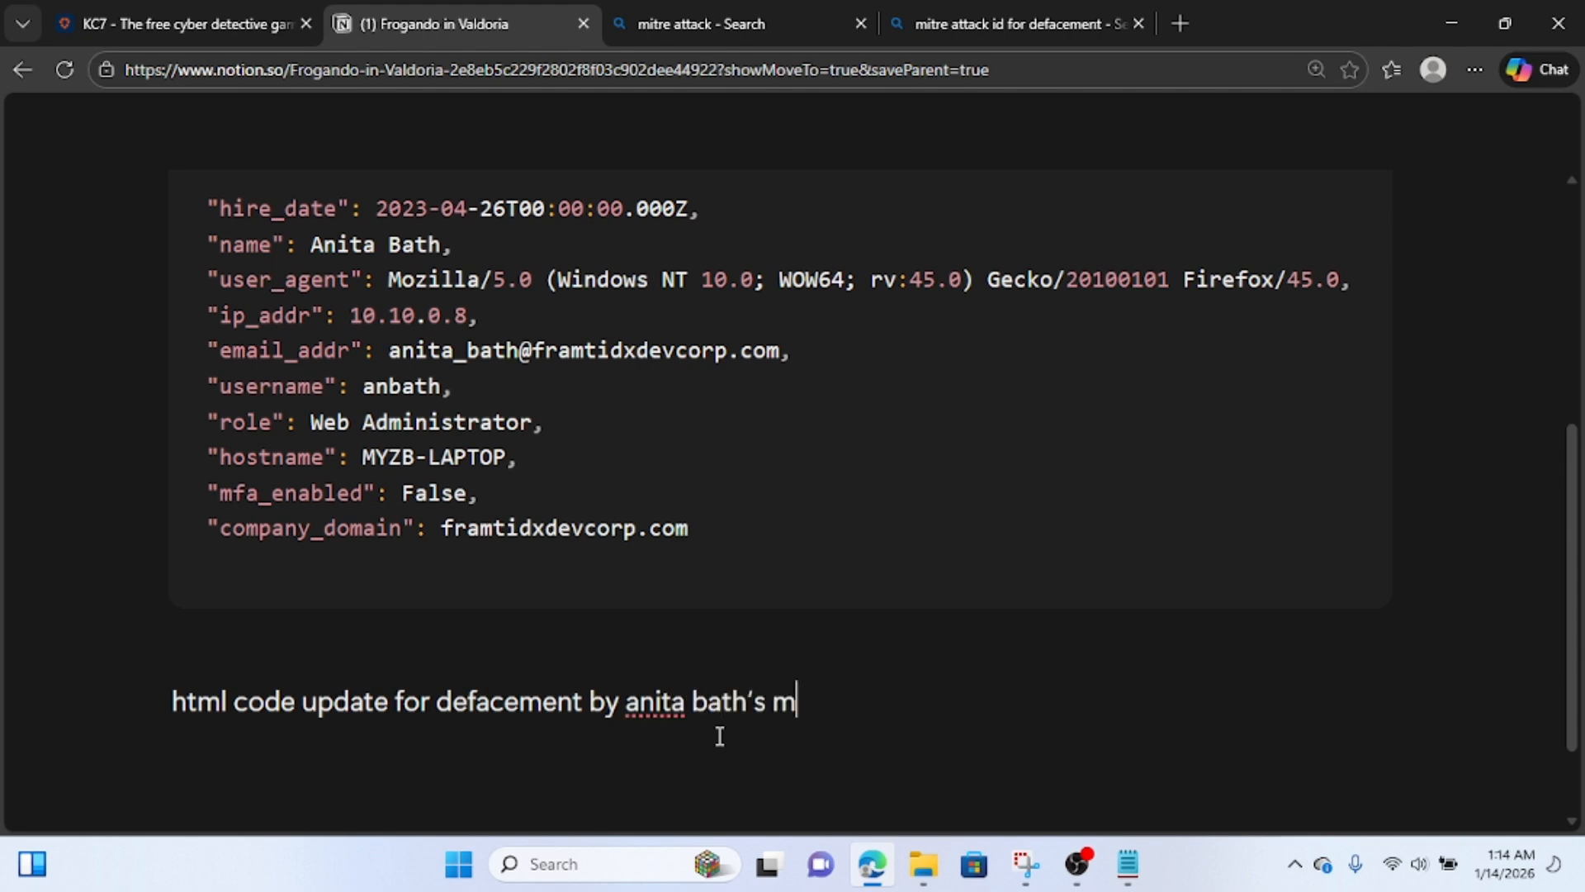
# Paste the copied process event record as a block below the defacement label and check its contents.
pyautogui.press('Return')
pyautogui.hotkey('ctrl', 'v')
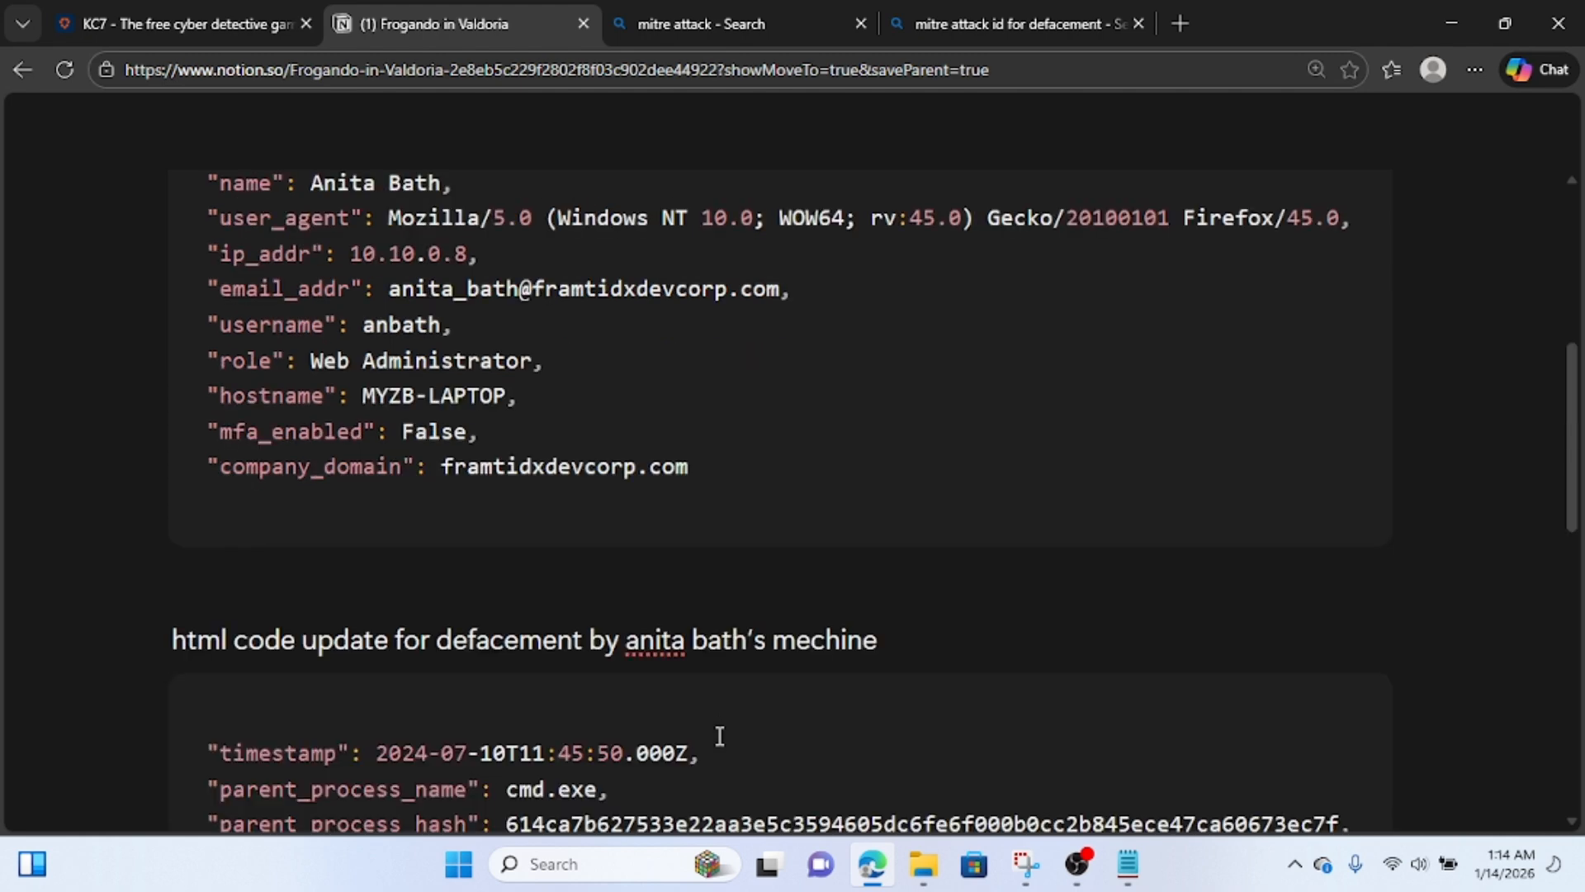
pyautogui.scroll(-7, 719, 735)
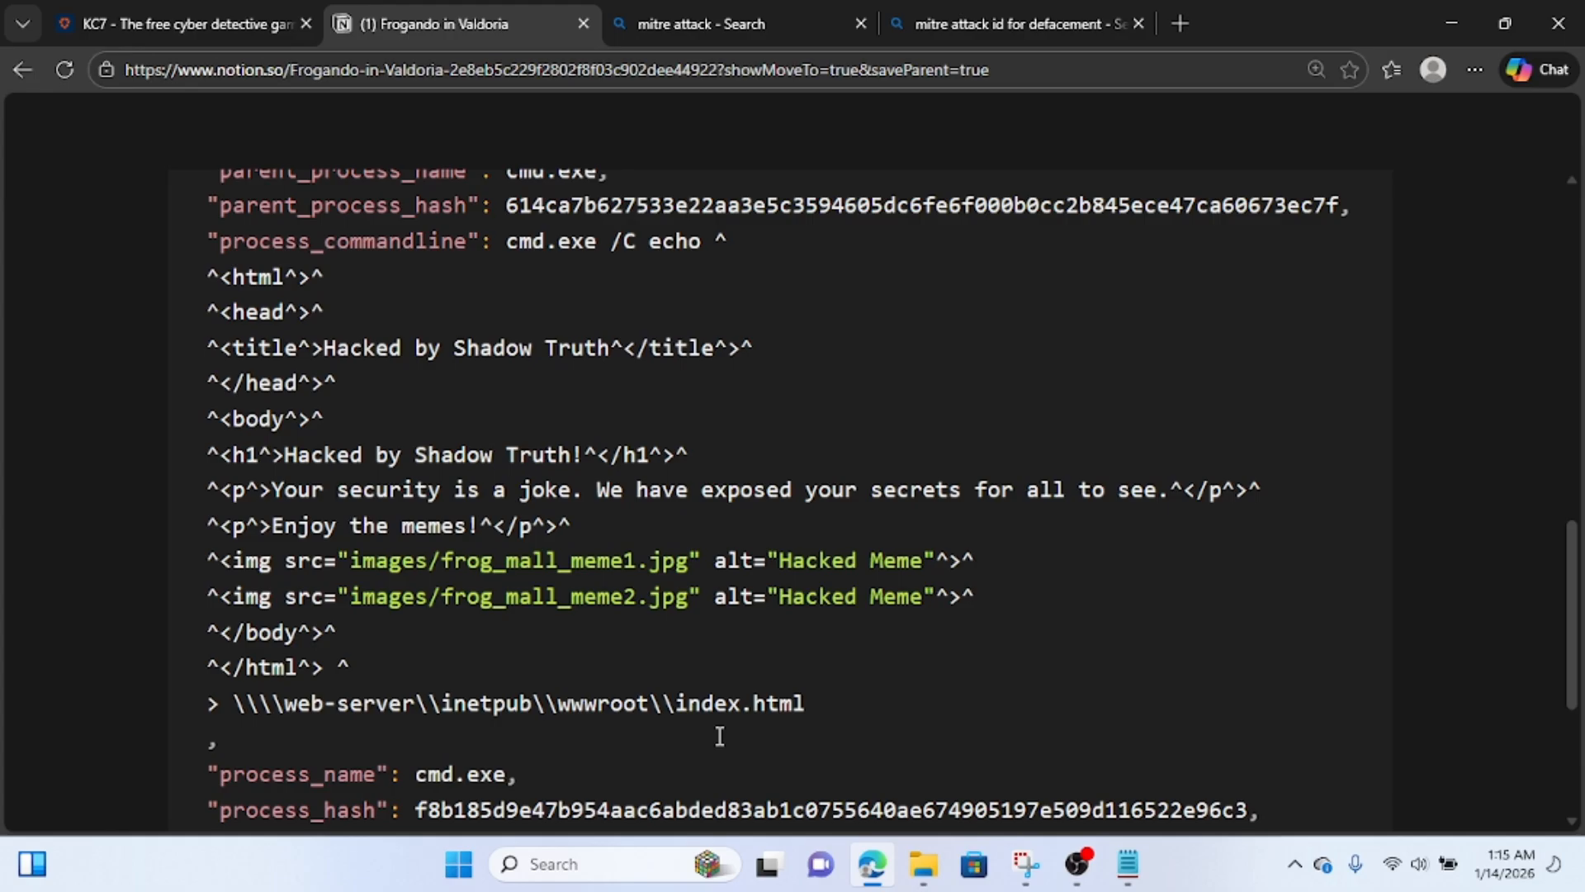
pyautogui.scroll(-2, 719, 736)
# Back in KC7, copy the event's timestamp 2024-07-10T11:45:50.000Z, close the record details, and submit it as the Question 5 answer.
pyautogui.click(111, 17)
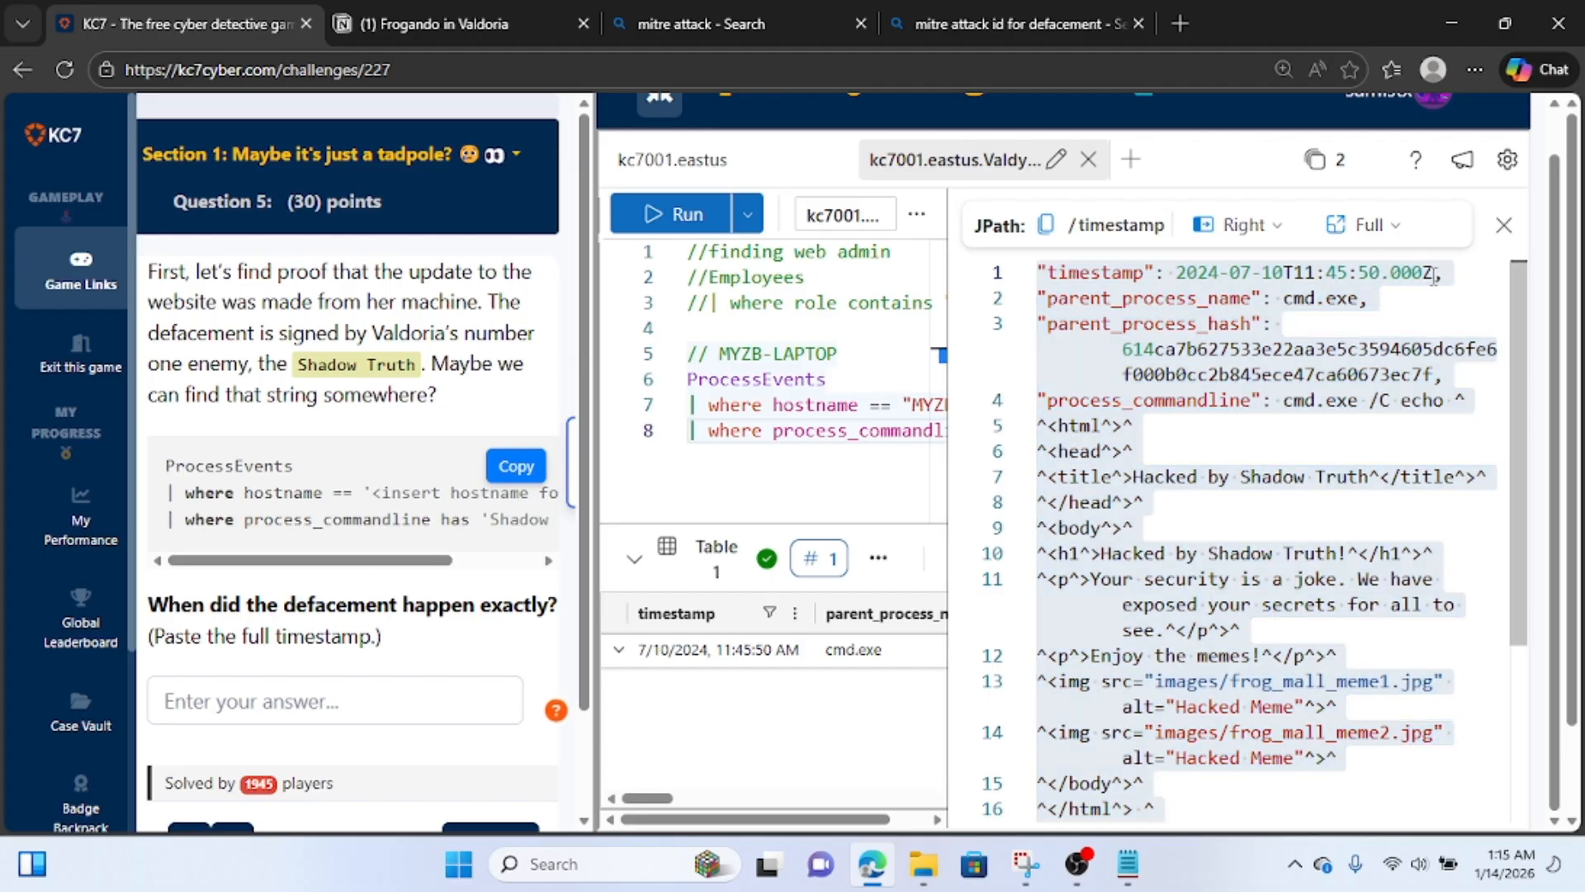
pyautogui.moveTo(1434, 273); pyautogui.dragTo(1180, 277)
pyautogui.hotkey('ctrl', 'c')
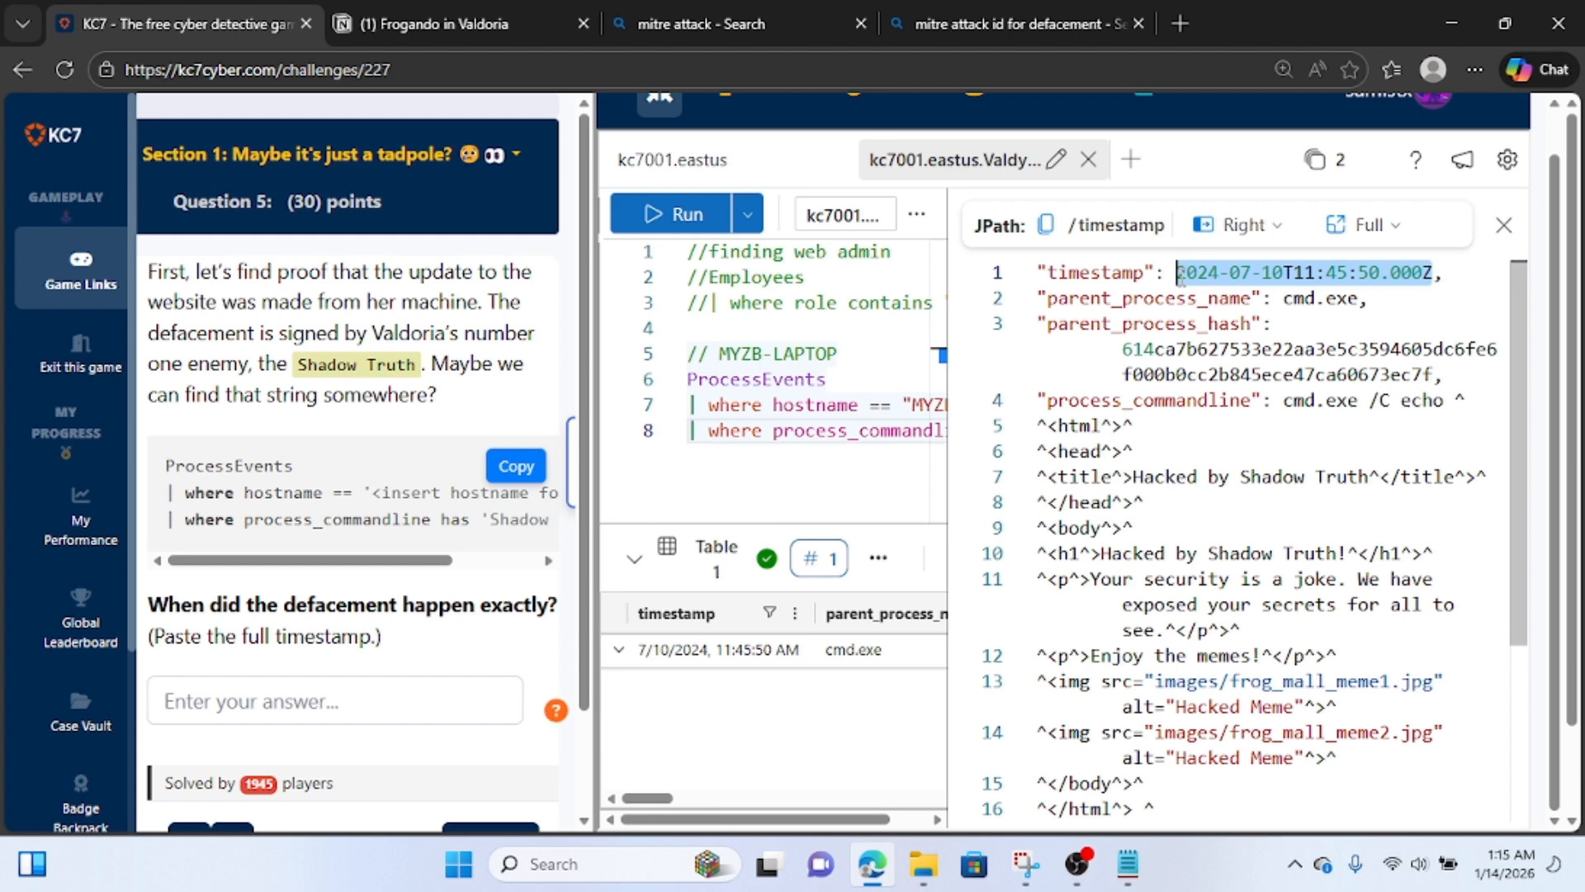
pyautogui.click(1504, 225)
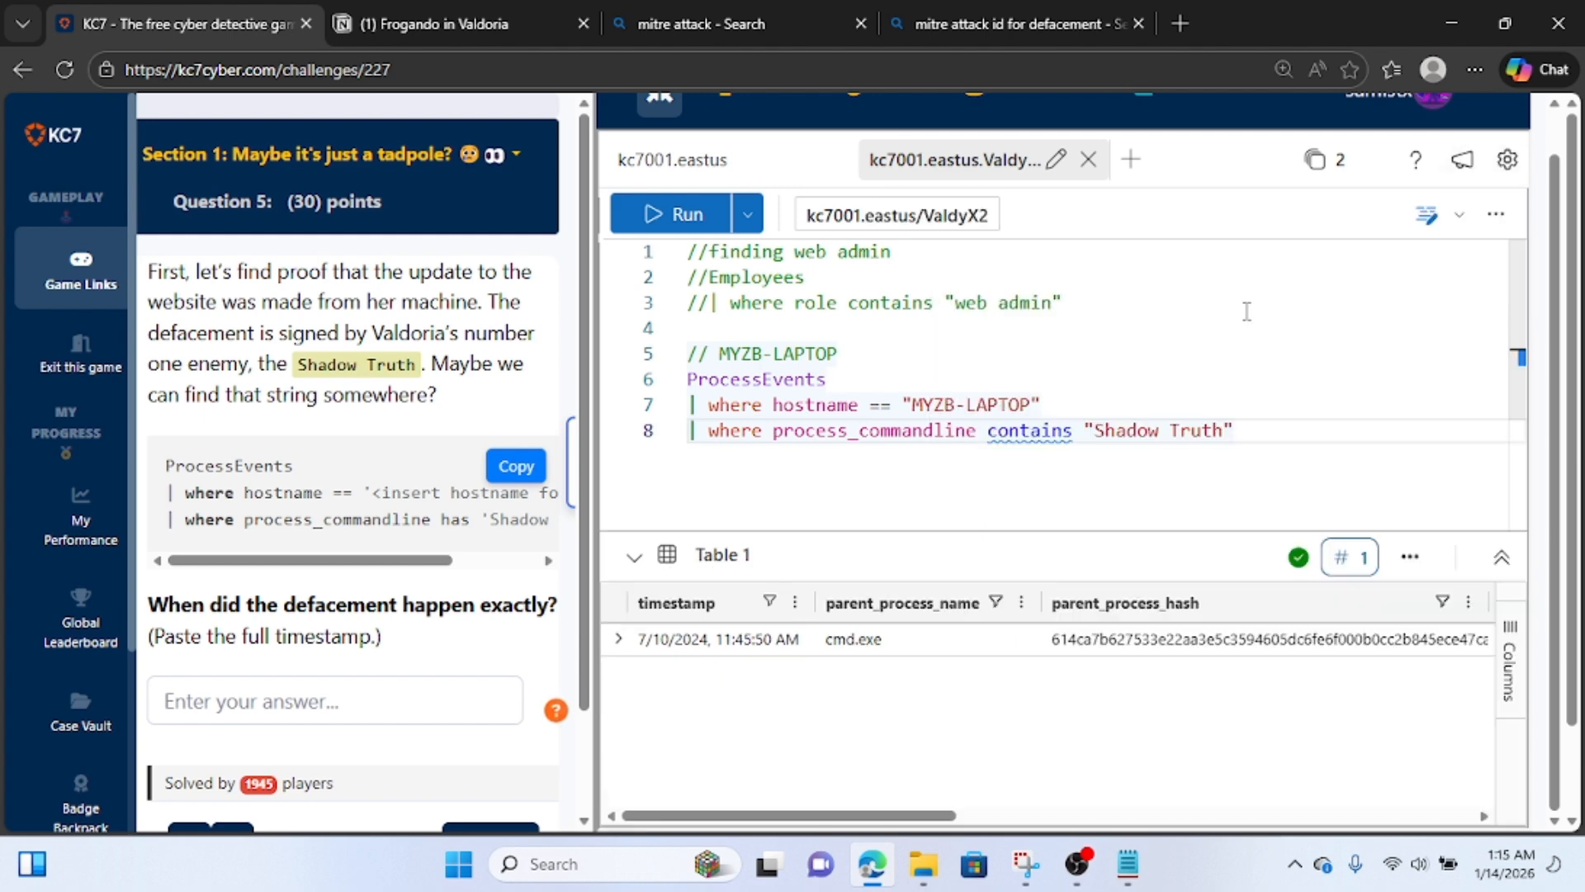
pyautogui.click(301, 715)
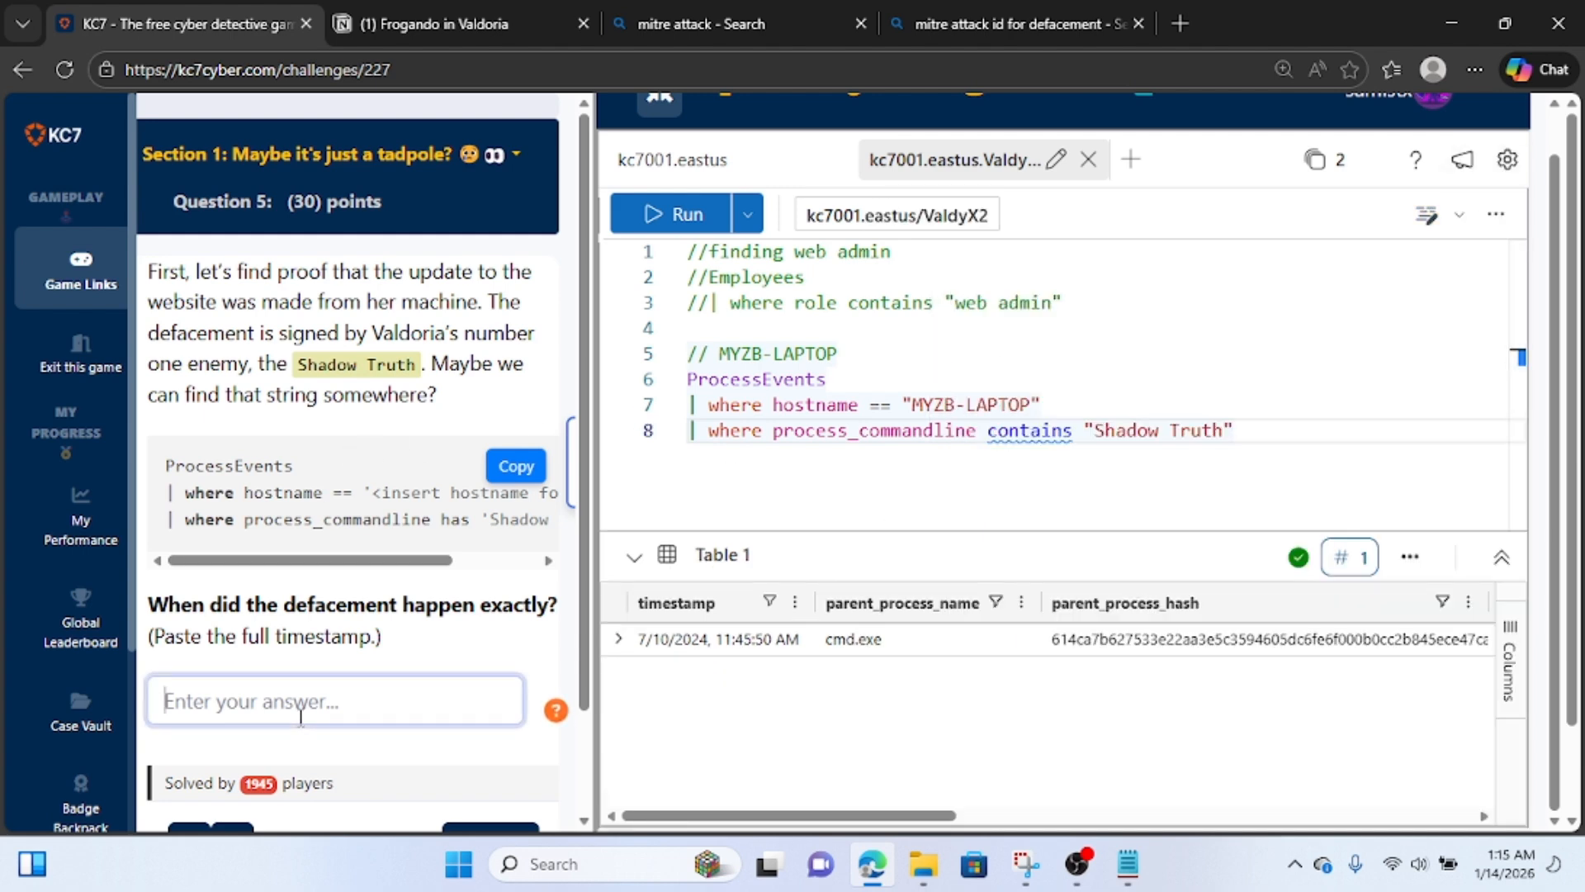
pyautogui.hotkey('ctrl', 'v')
pyautogui.scroll(-2, 300, 715)
pyautogui.click(491, 723)
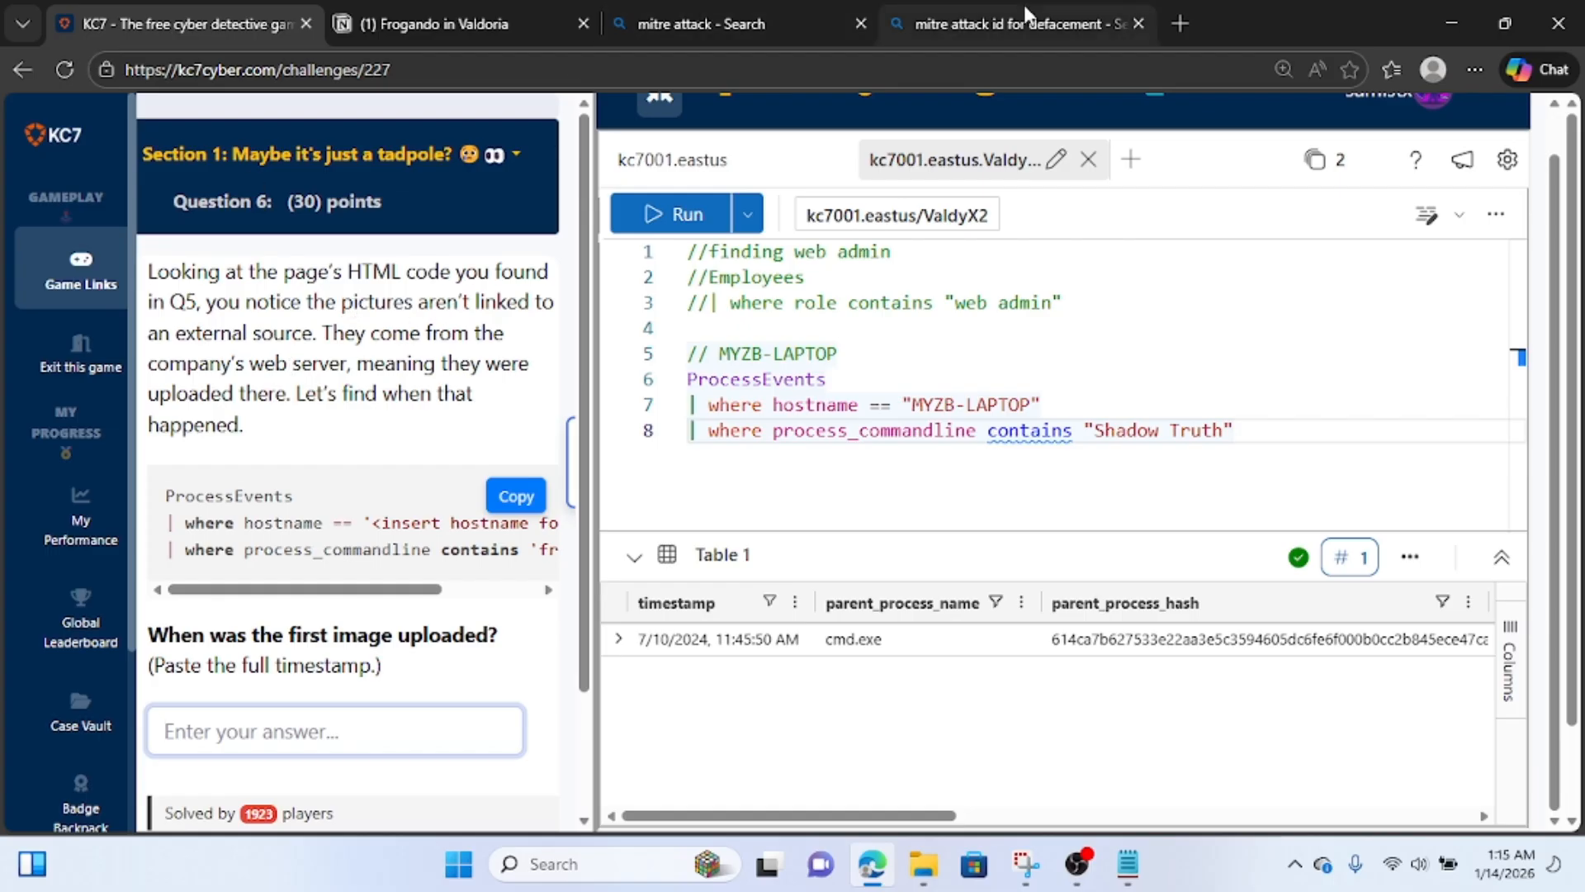
# Switch to the Notion notes and examine the image sources in the saved defacement HTML.
pyautogui.click(443, 11)
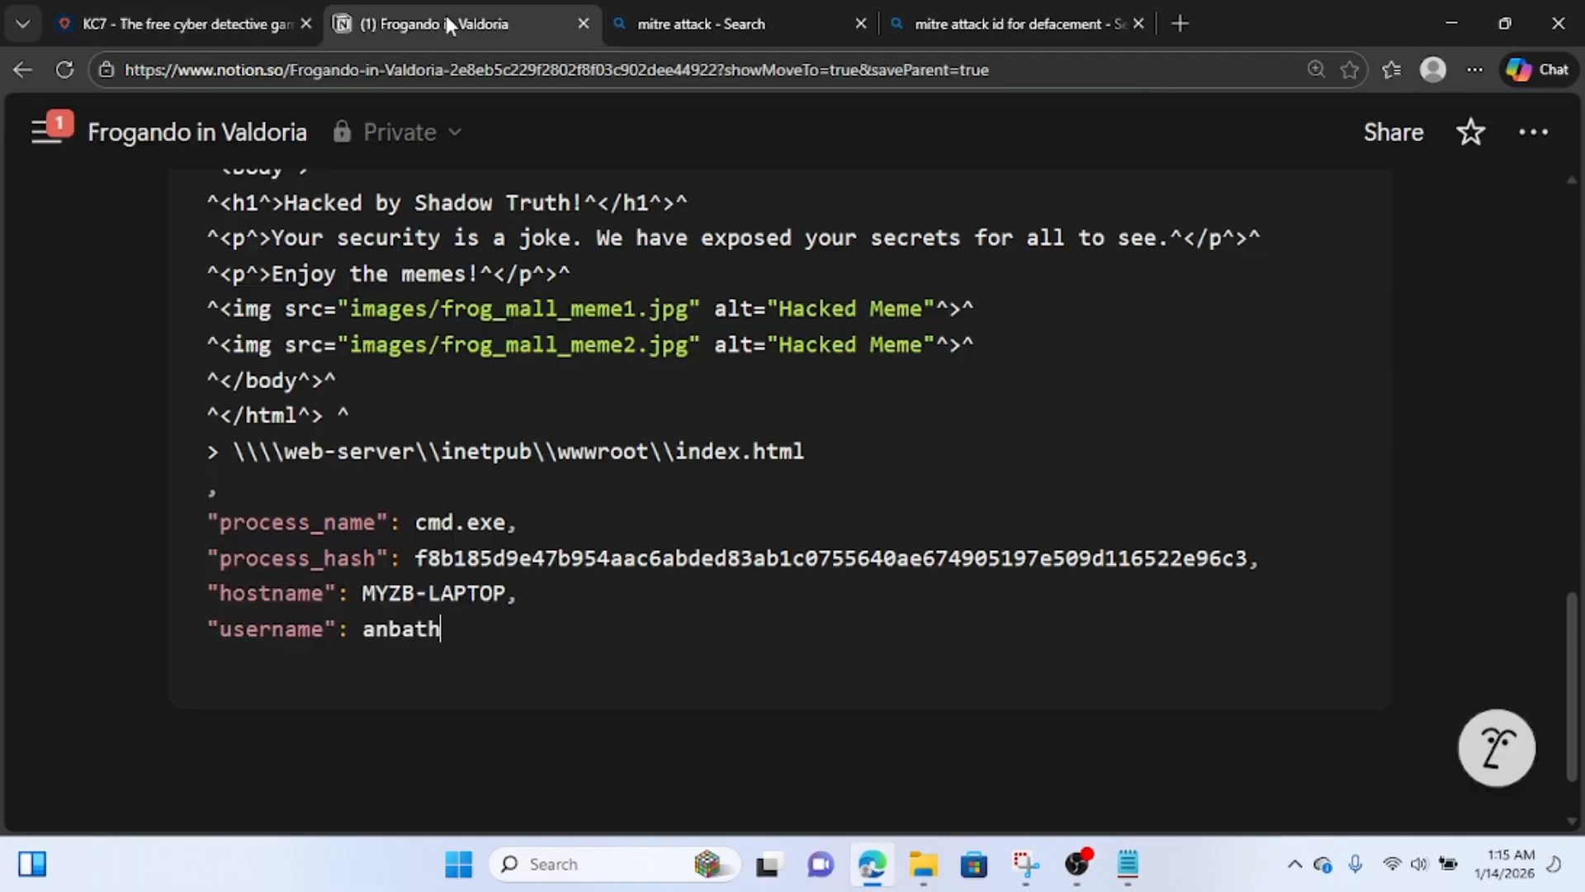
pyautogui.scroll(3, 832, 384)
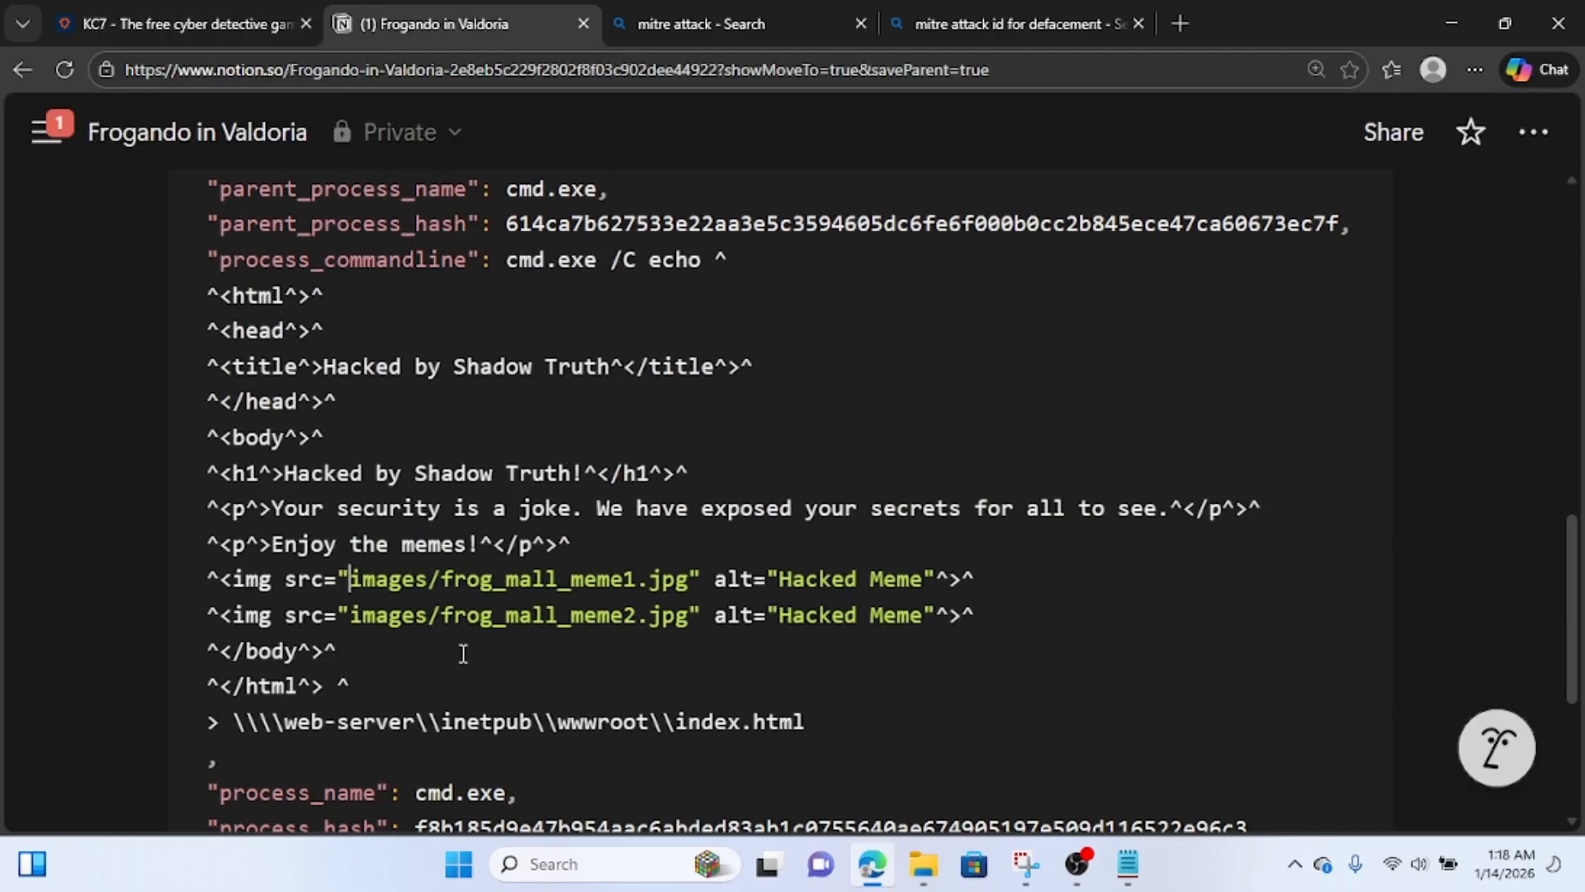
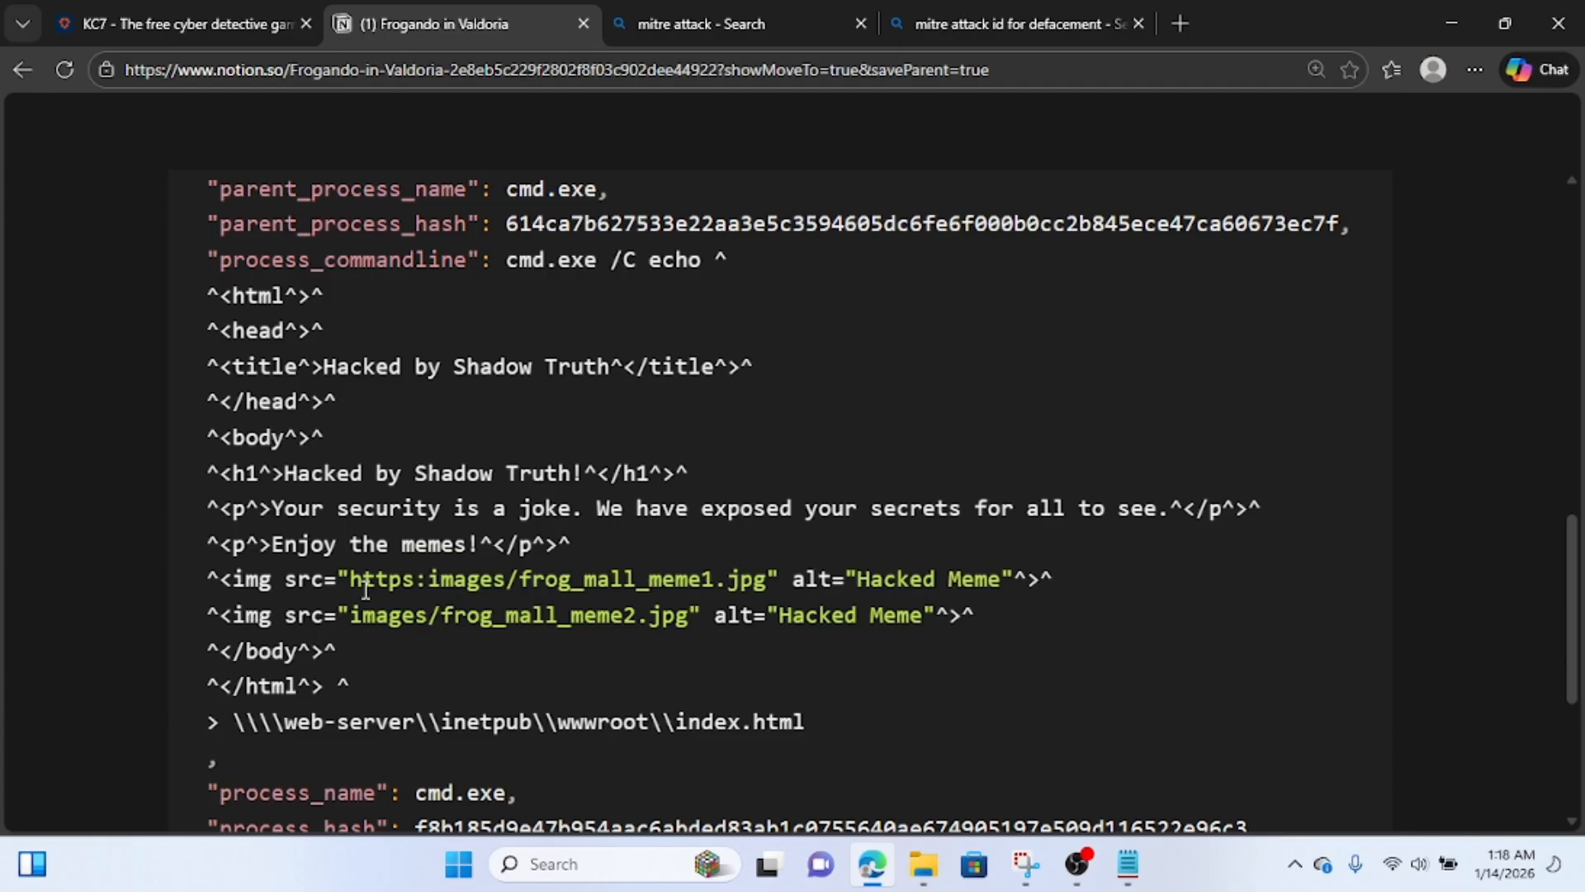
# Insert the sample domain dfjdfj.com after "https:" in the frog_mall_meme1.jpg image source of the saved defacement HTML.
pyautogui.write('.com/')
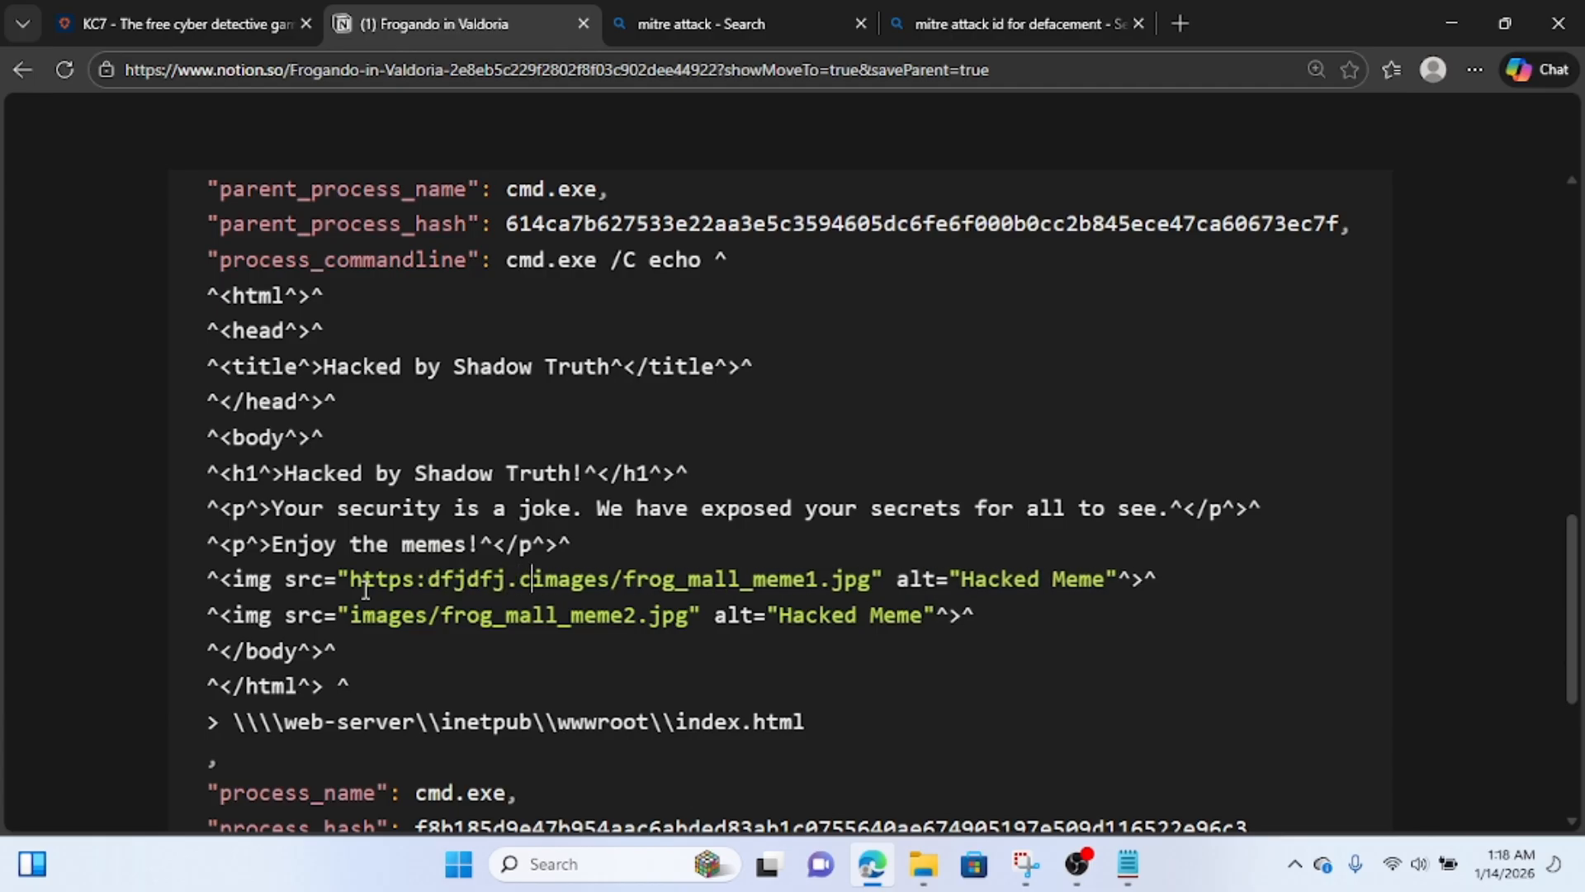
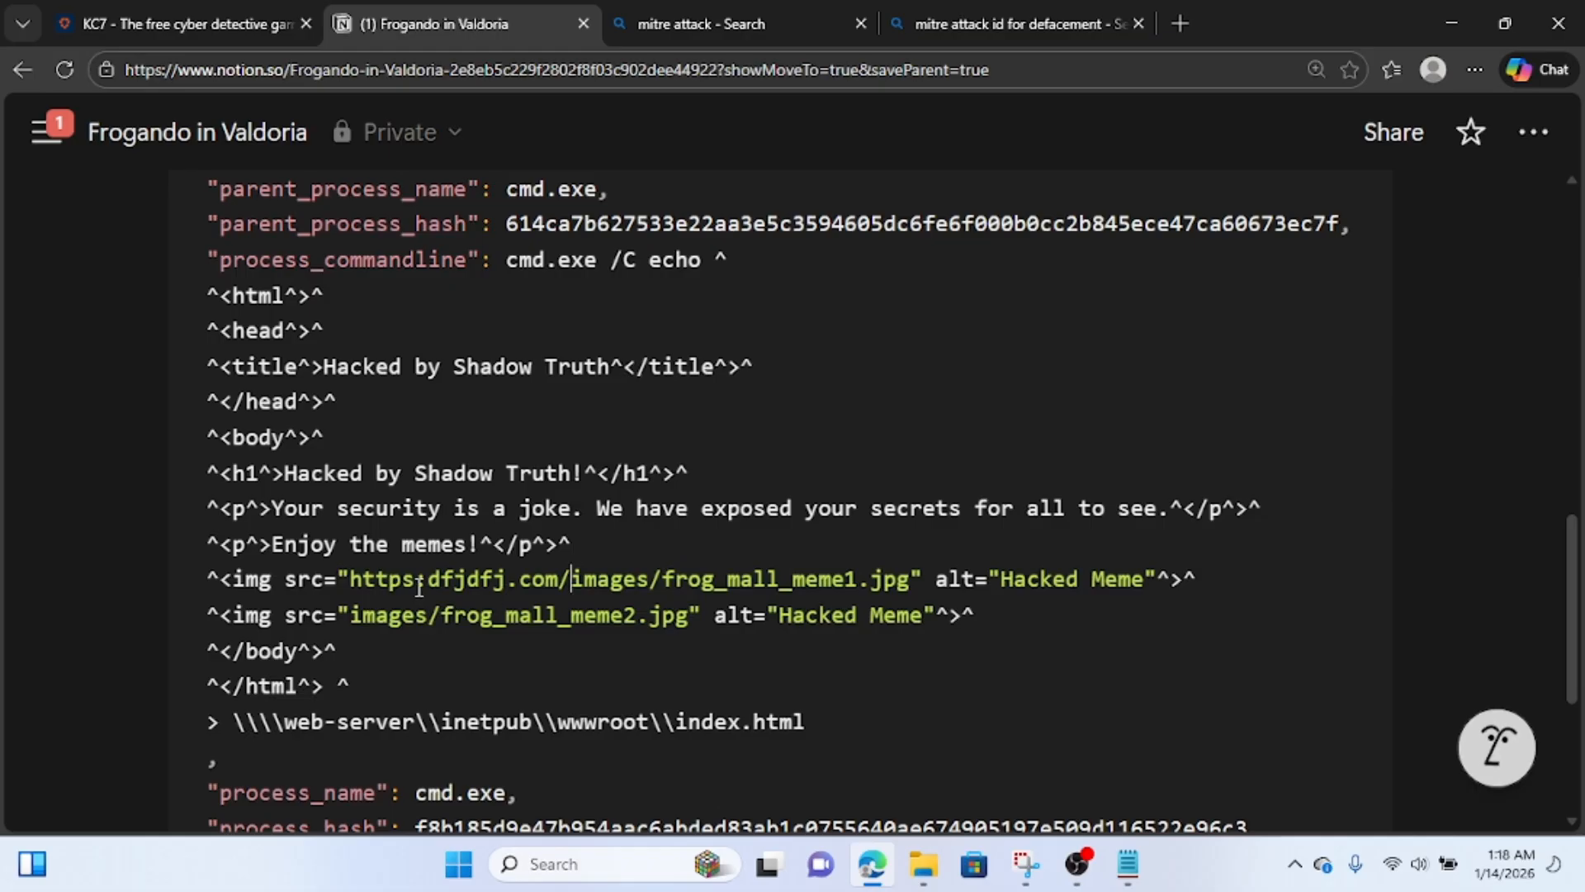
# Remove the sample "https:dfjdfj.com/" prefix from the frog_mall_meme1.jpg image source in the saved defacement HTML.
pyautogui.press('BackSpace')
pyautogui.press('BackSpace')
pyautogui.press('BackSpace')
pyautogui.press('BackSpace')
pyautogui.press('BackSpace')
pyautogui.press('BackSpace')
pyautogui.press('BackSpace')
pyautogui.press('BackSpace')
pyautogui.press('BackSpace')
pyautogui.press('BackSpace')
pyautogui.press('BackSpace')
pyautogui.press('BackSpace')
pyautogui.press('BackSpace')
pyautogui.press('BackSpace')
pyautogui.press('BackSpace')
pyautogui.press('BackSpace')
pyautogui.press('BackSpace')
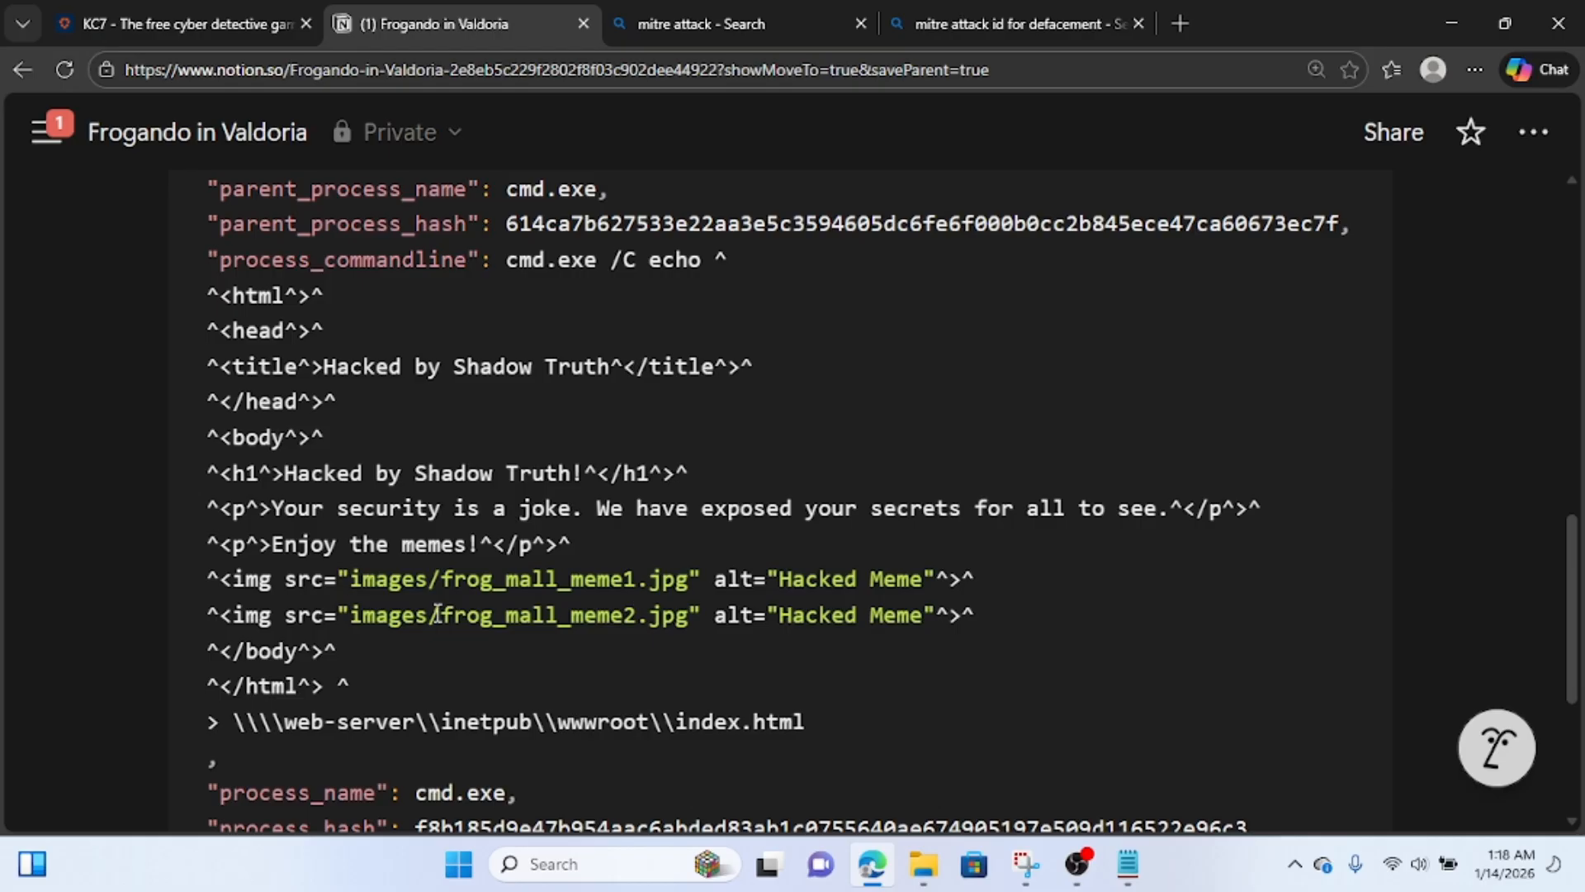
pyautogui.scroll(-1, 438, 613)
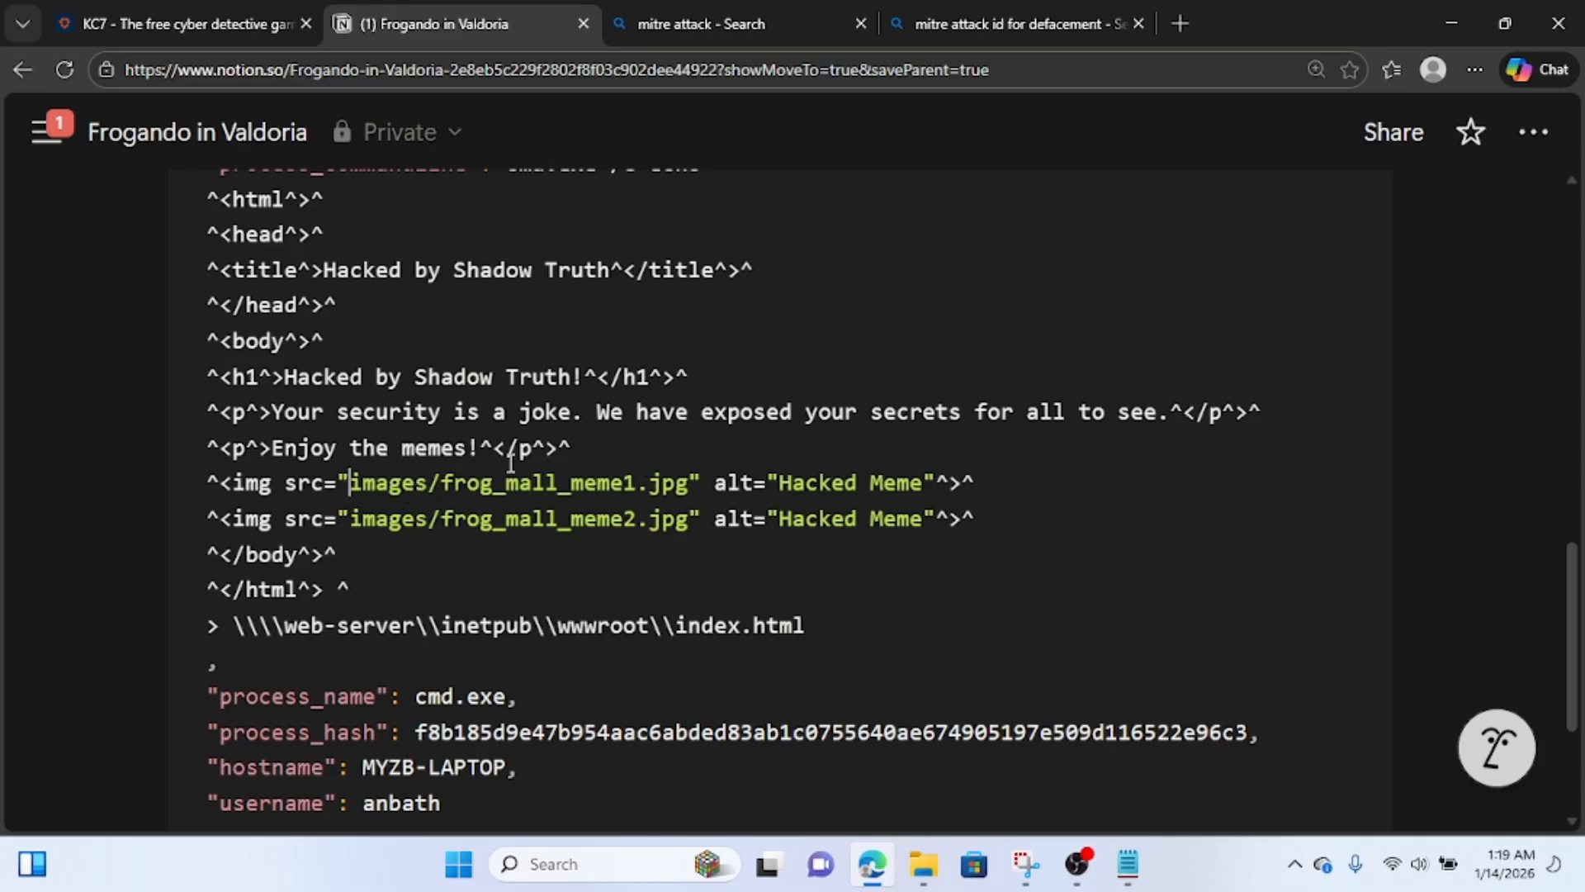
# Switch to the KC7 challenge, read Question 6, and clear "Shadow Truth" from the query's process_commandline filter.
pyautogui.click(134, 8)
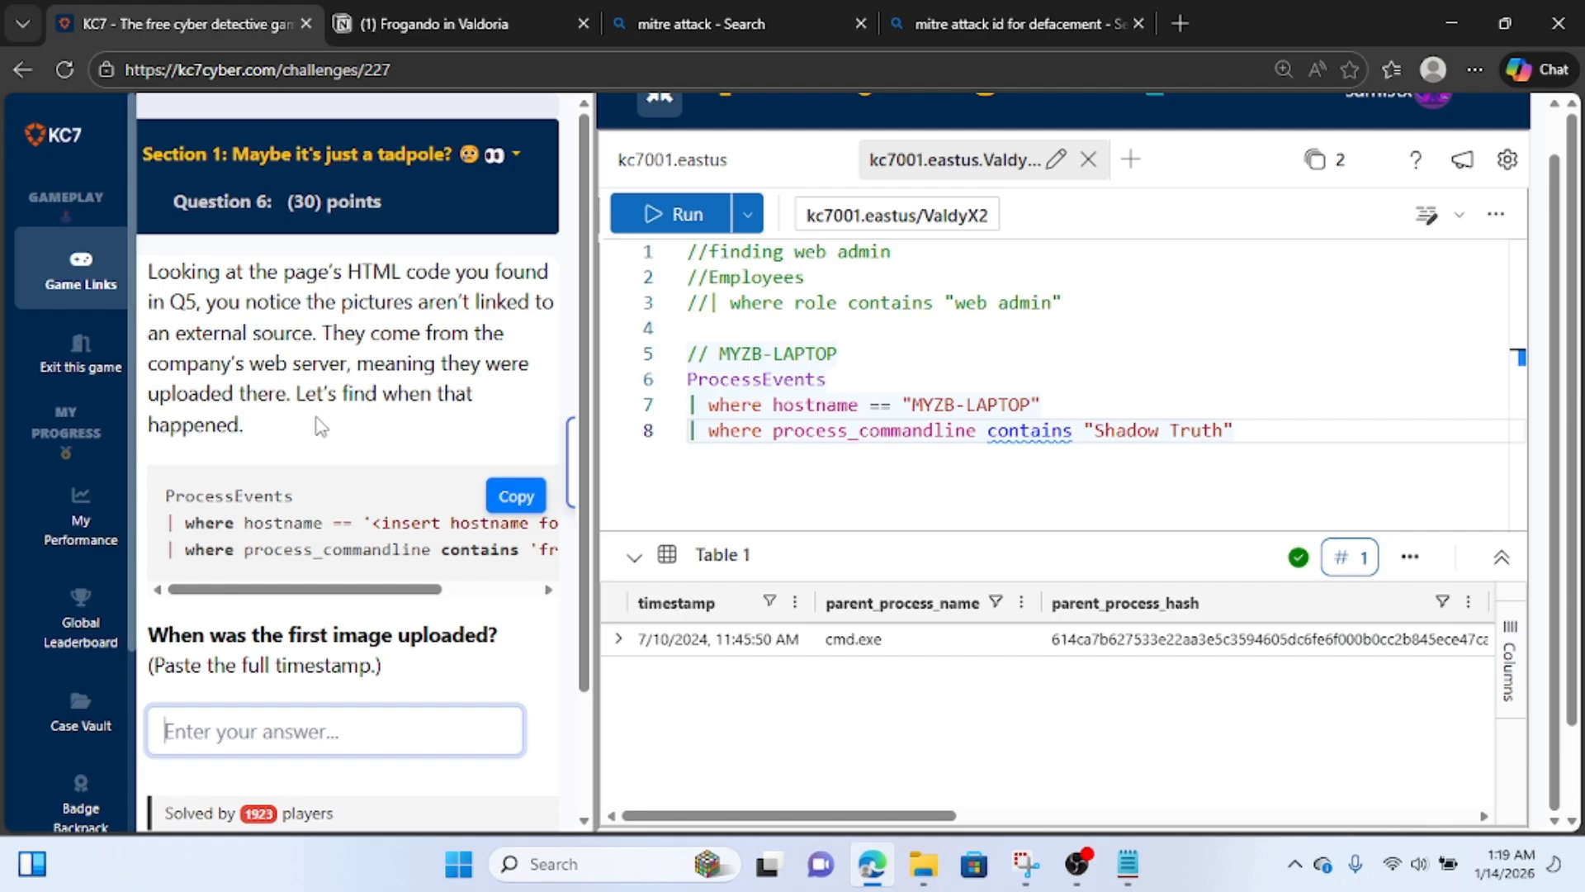
pyautogui.scroll(-2, 321, 427)
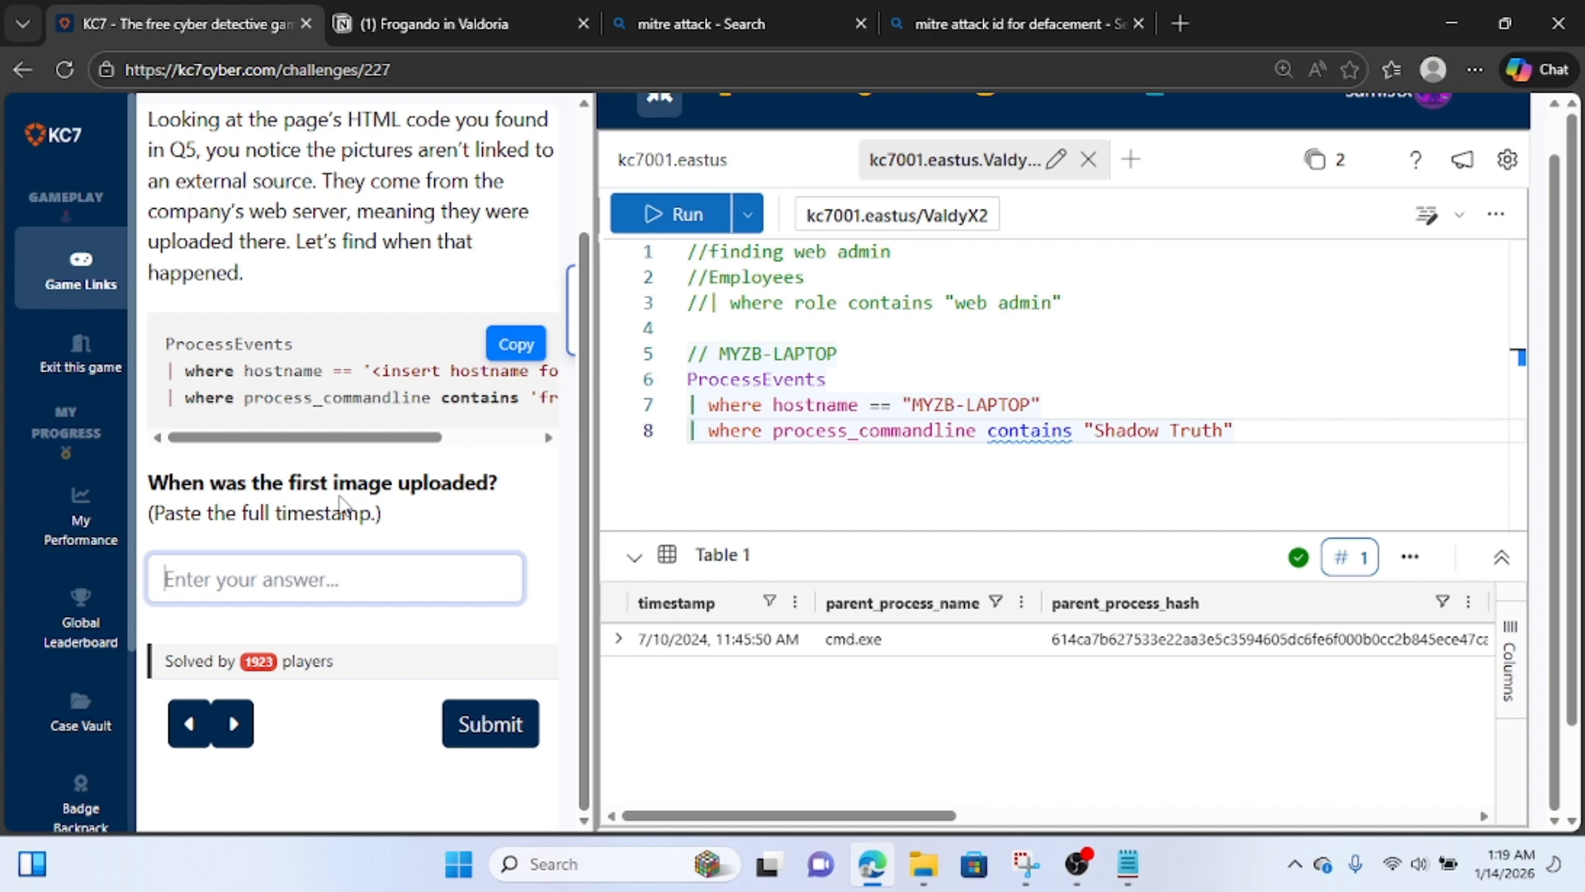
pyautogui.click(1261, 428)
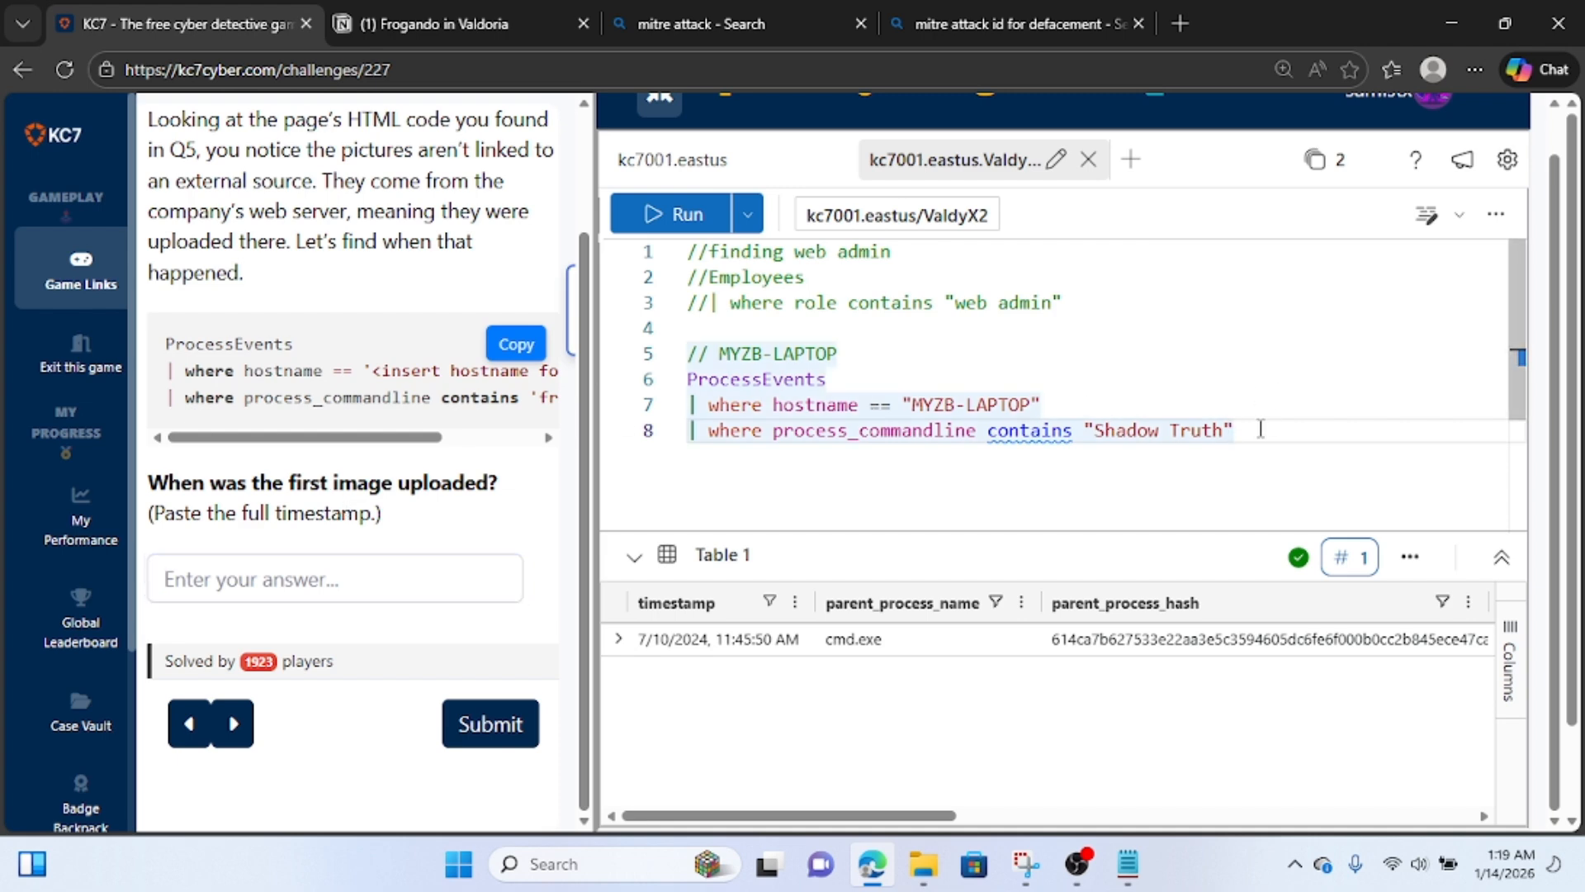
pyautogui.press('Left')
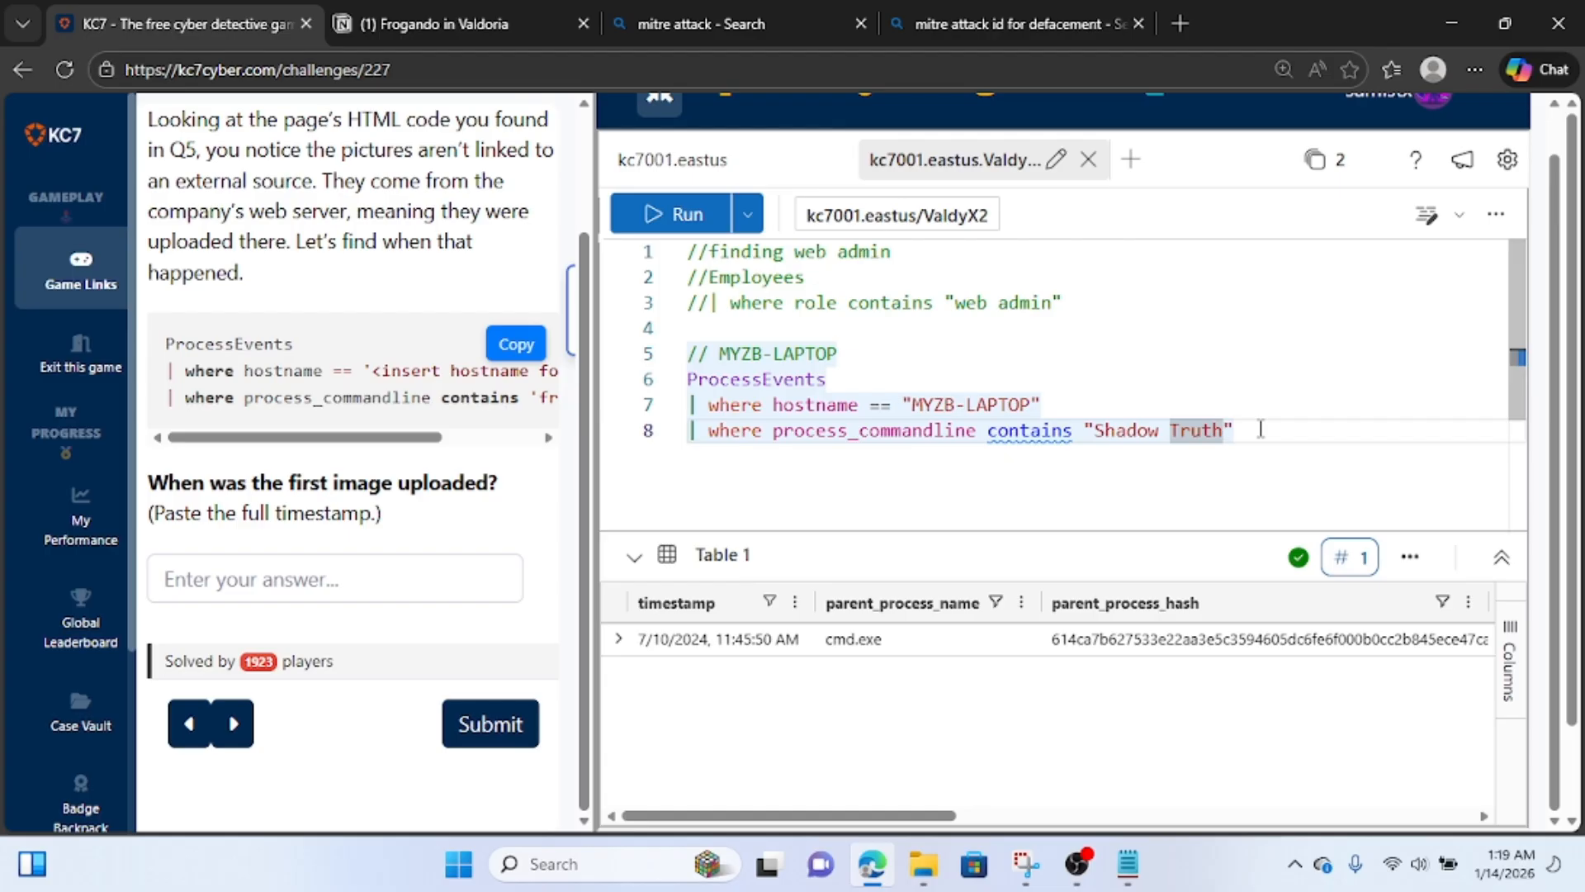
pyautogui.press('BackSpace')
pyautogui.press('BackSpace')
pyautogui.press('BackSpace')
pyautogui.press('BackSpace')
pyautogui.press('BackSpace')
pyautogui.press('BackSpace')
pyautogui.press('BackSpace')
pyautogui.press('BackSpace')
pyautogui.press('BackSpace')
pyautogui.press('BackSpace')
pyautogui.press('BackSpace')
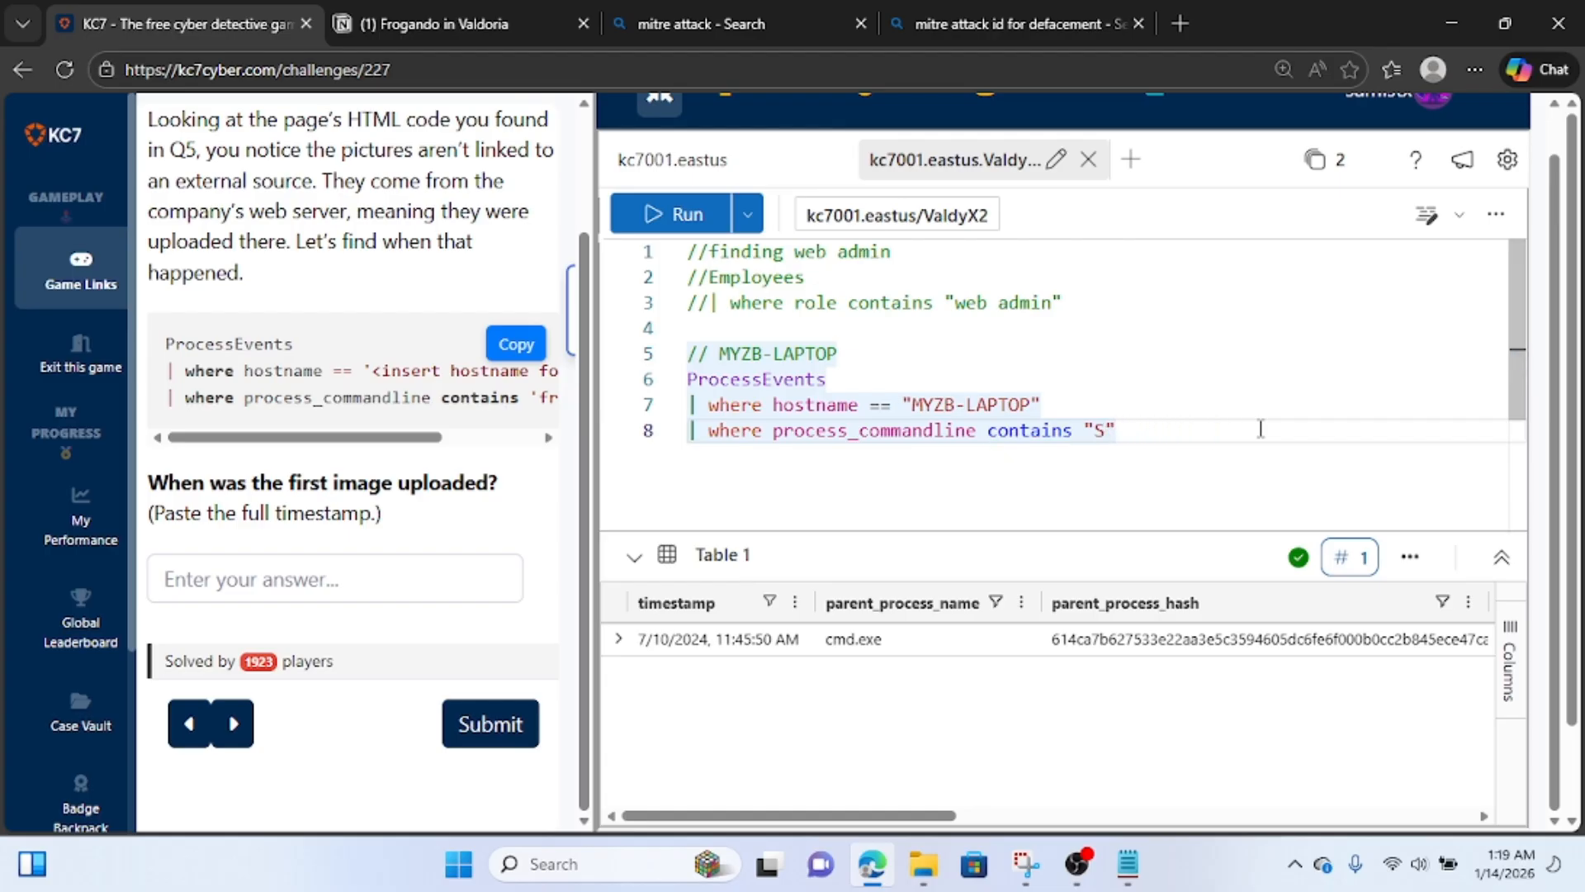
pyautogui.press('BackSpace')
# Copy frog_mall_meme1.jpg from the defacement HTML in the Notion notes and enter it as the process_commandline filter value in KC7.
pyautogui.click(1027, 2)
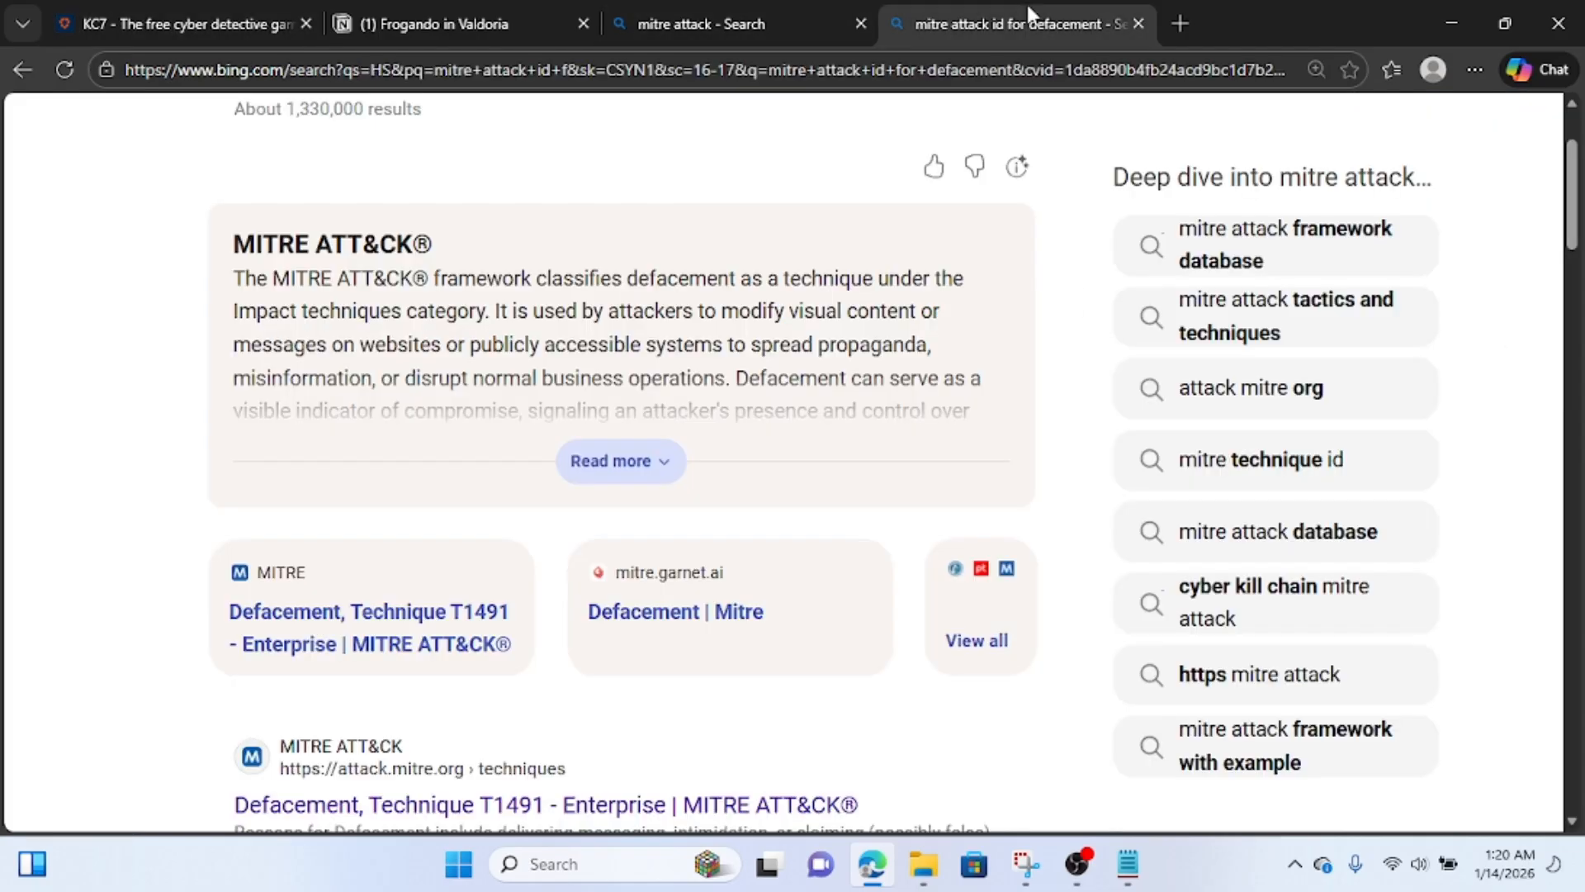
pyautogui.click(342, 26)
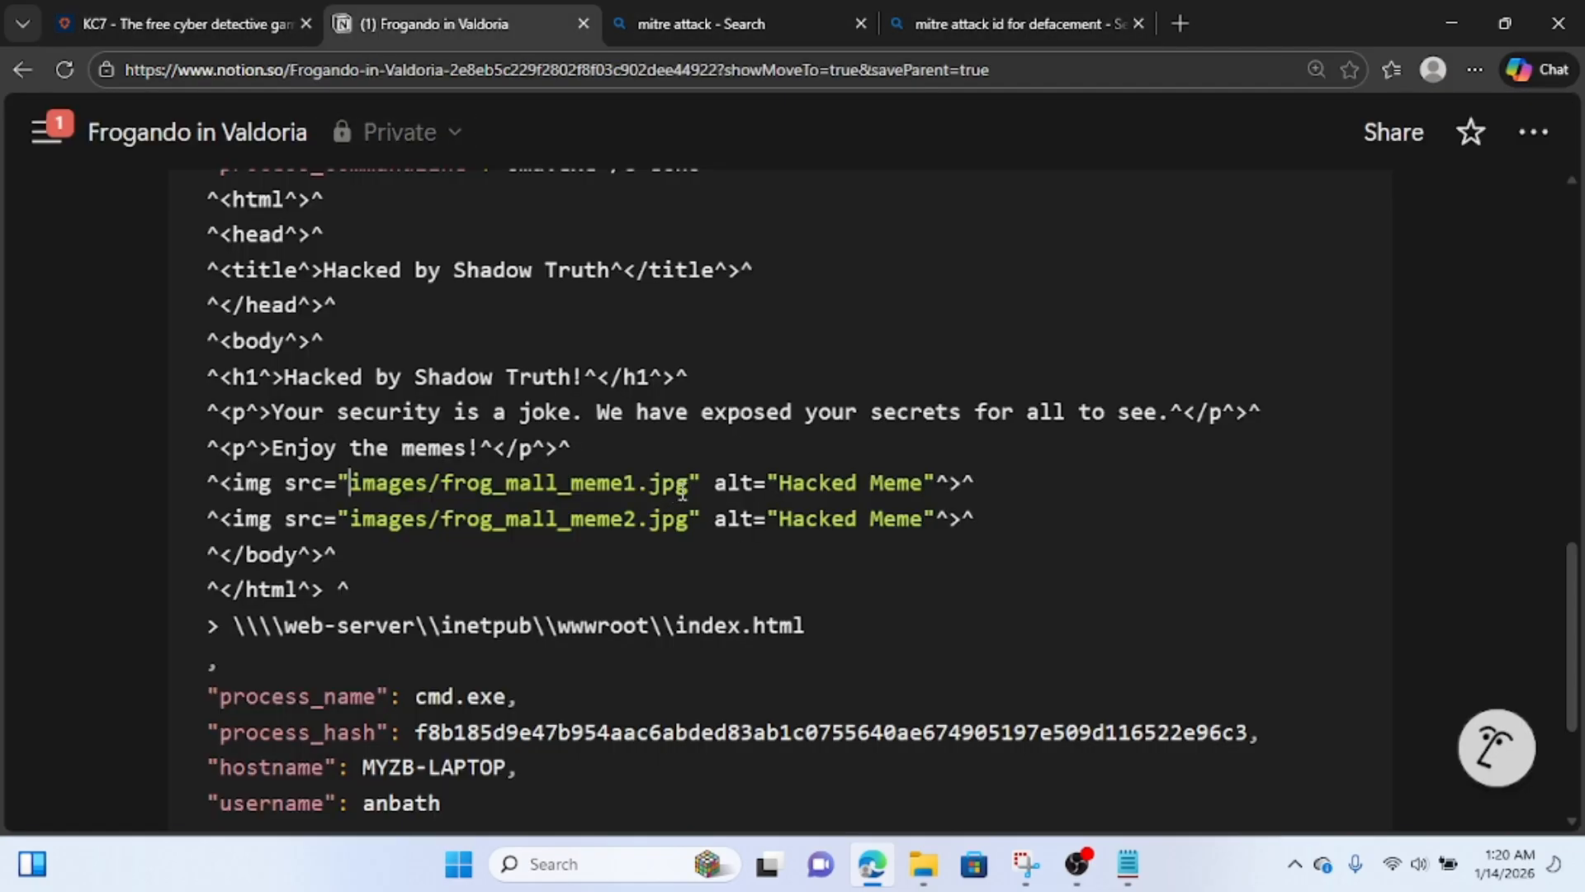
pyautogui.moveTo(688, 489); pyautogui.dragTo(446, 493)
pyautogui.hotkey('ctrl', 'c')
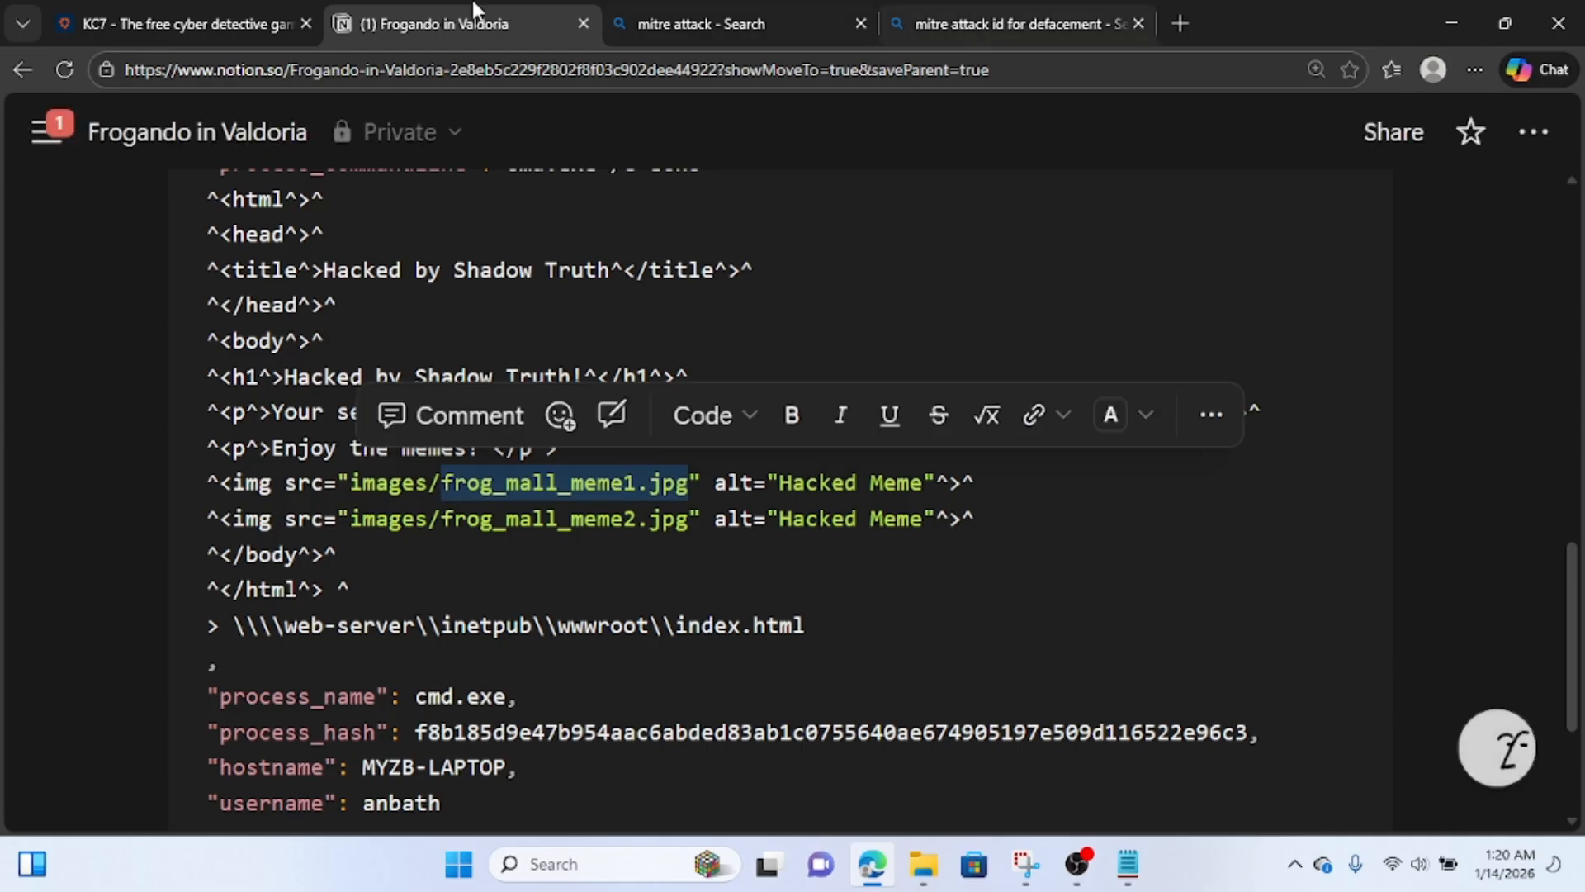
pyautogui.click(195, 17)
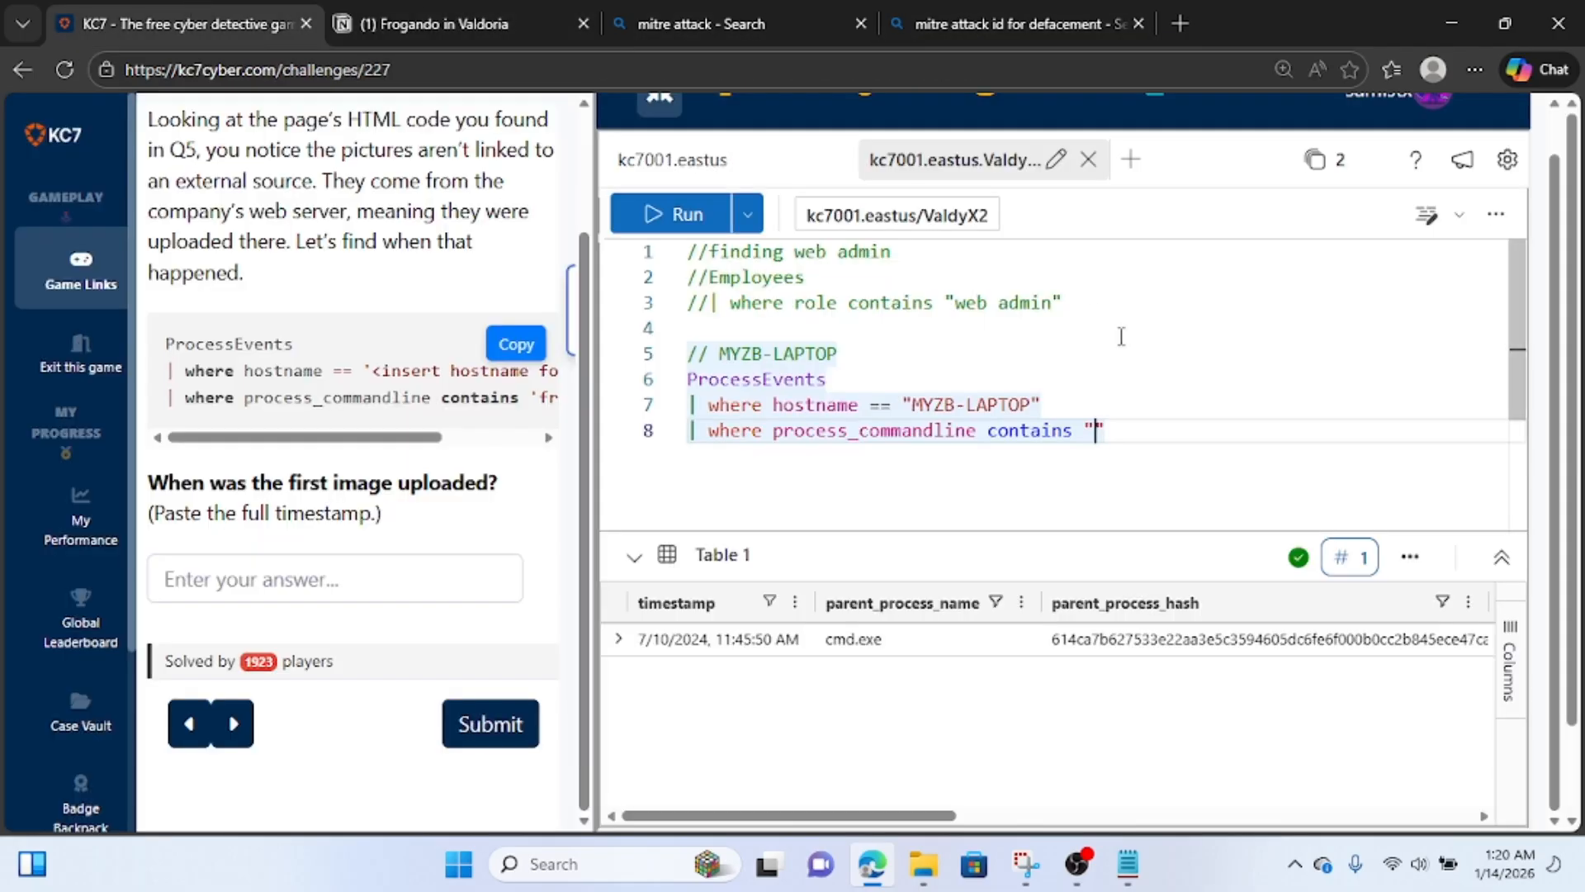
pyautogui.hotkey('ctrl', 'v')
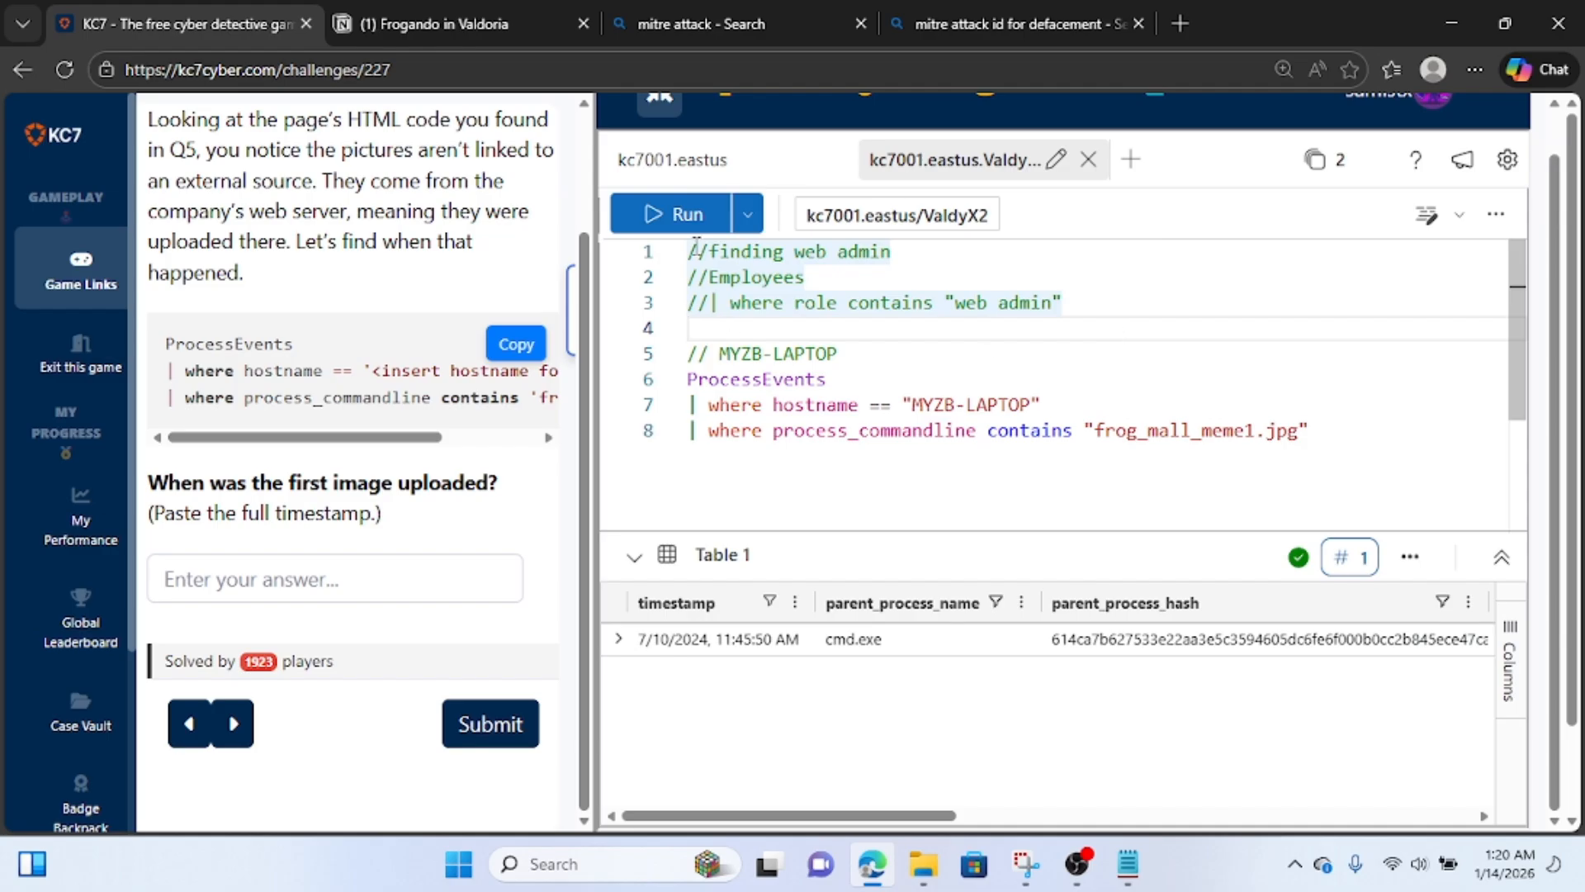
# Run the ProcessEvents query for MYZB-LAPTOP filtered on "frog_mall_meme1.jpg".
pyautogui.click(676, 217)
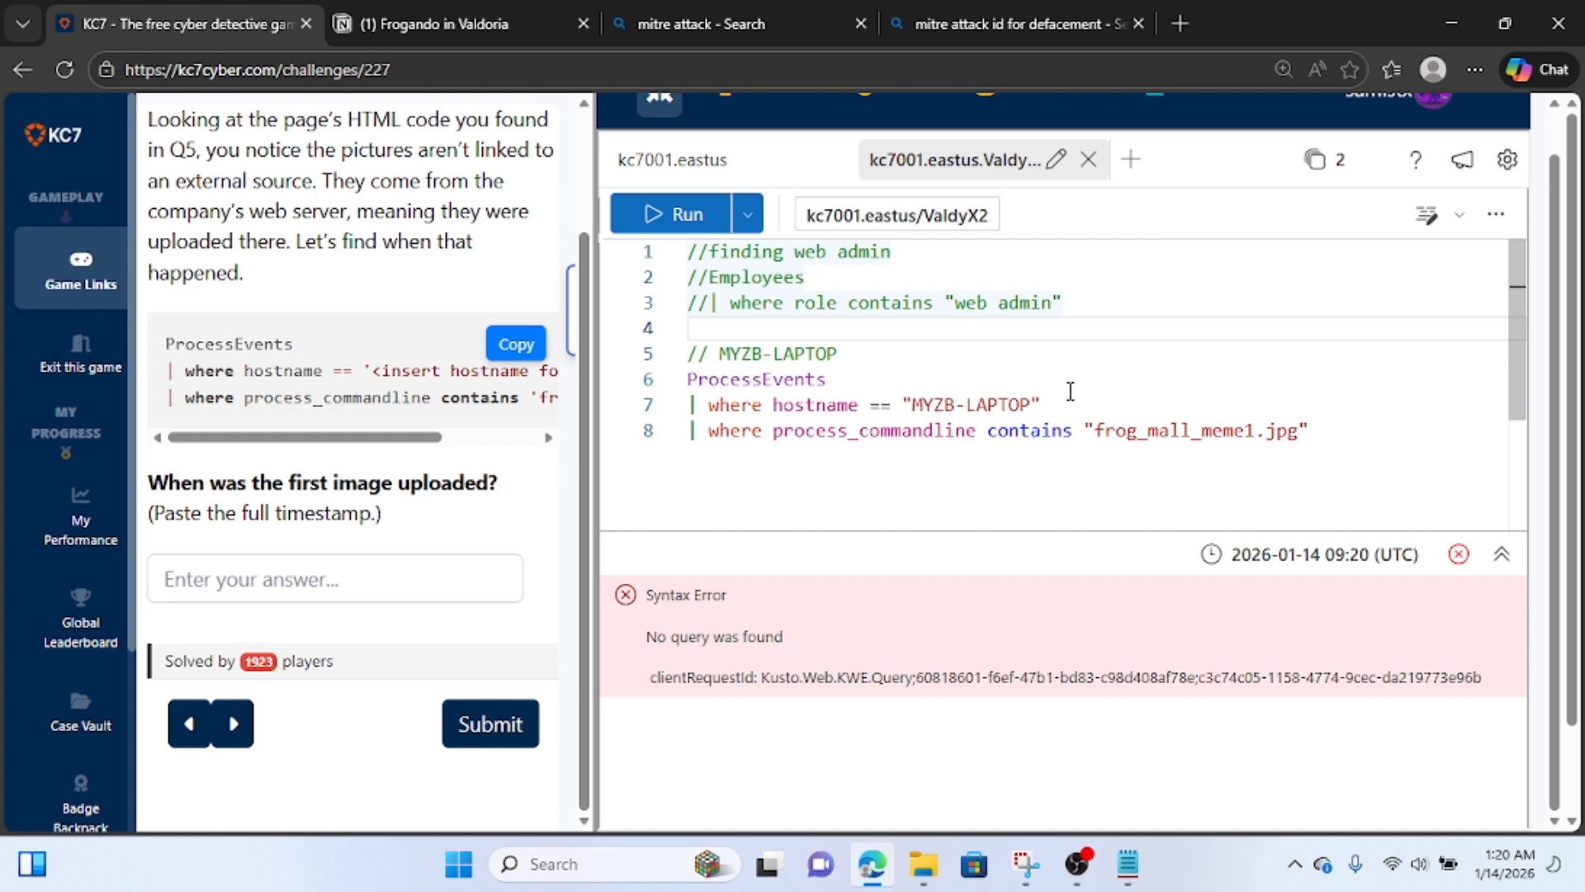
pyautogui.click(1298, 431)
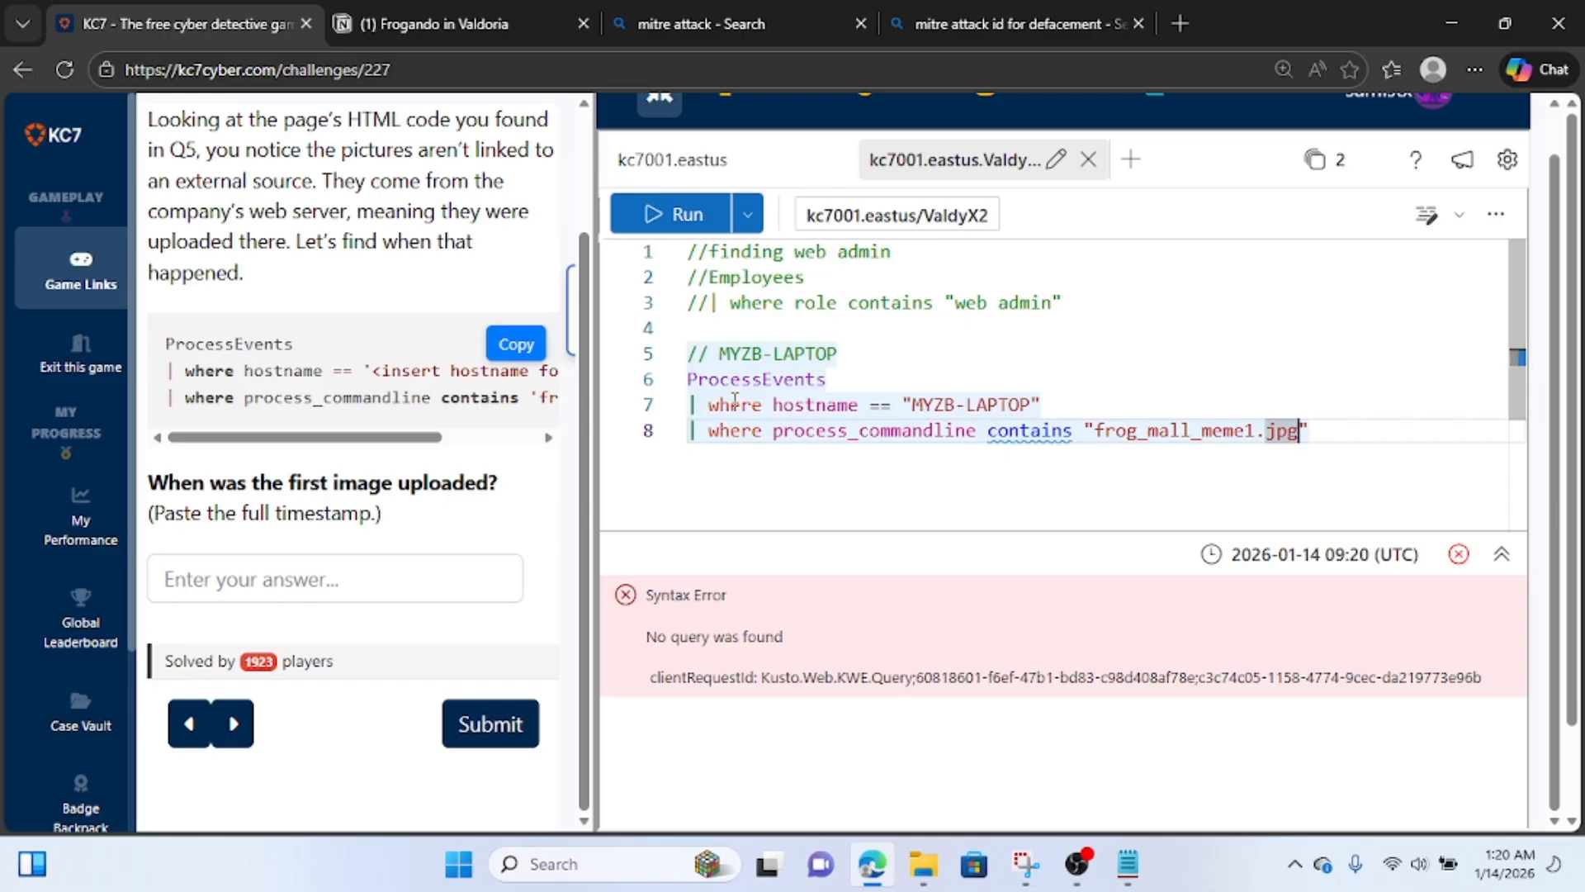
pyautogui.click(667, 213)
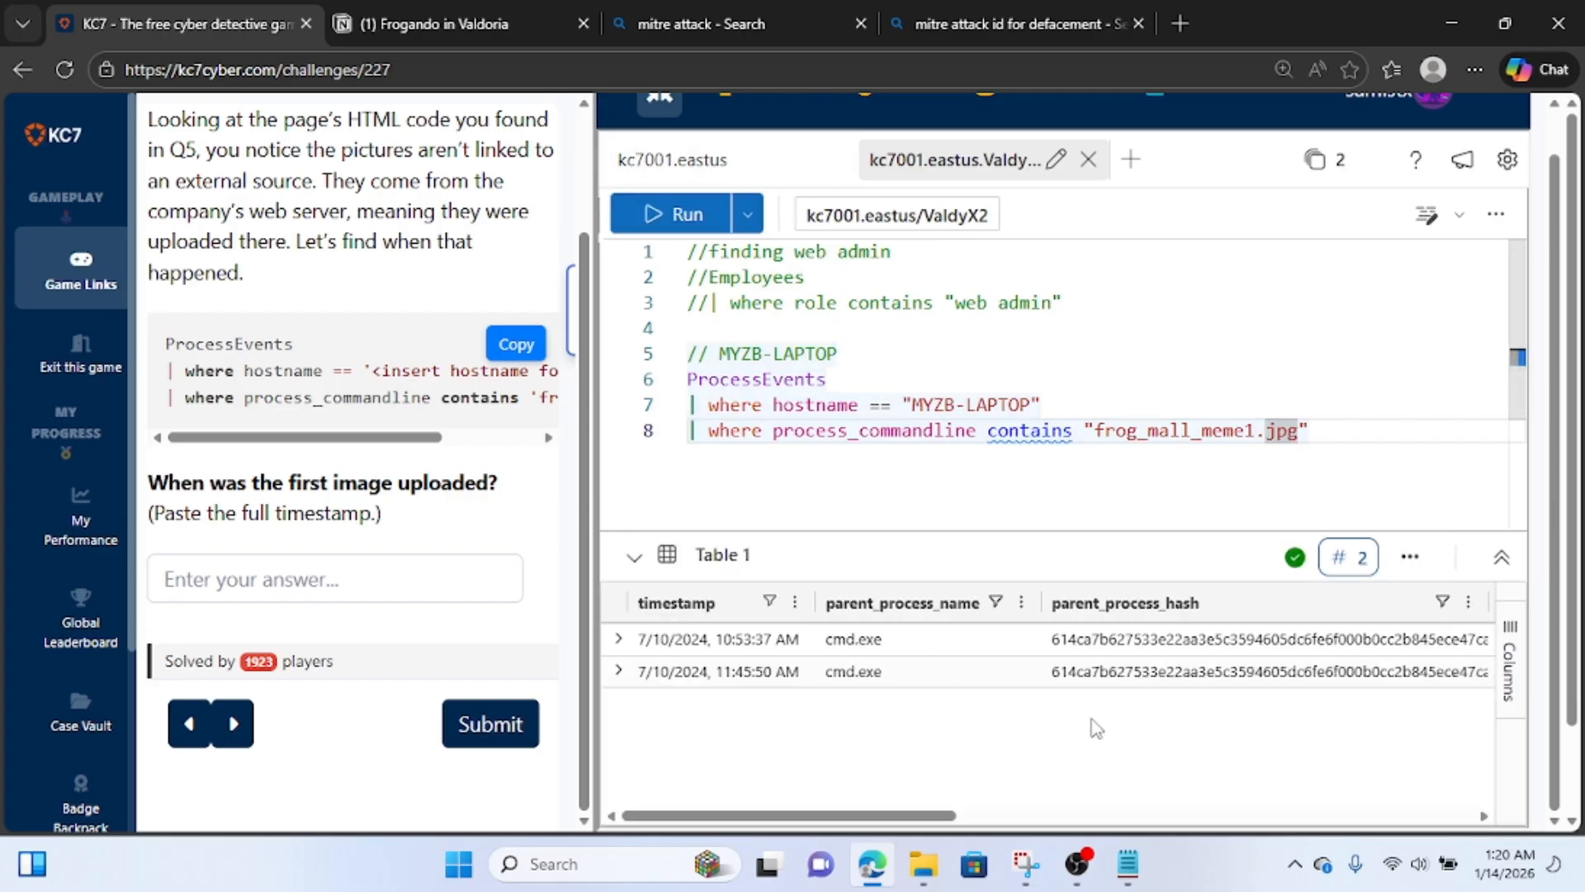
# Expand the earliest result in a widened detail view and examine the source and destination paths in its copy command.
pyautogui.click(618, 638)
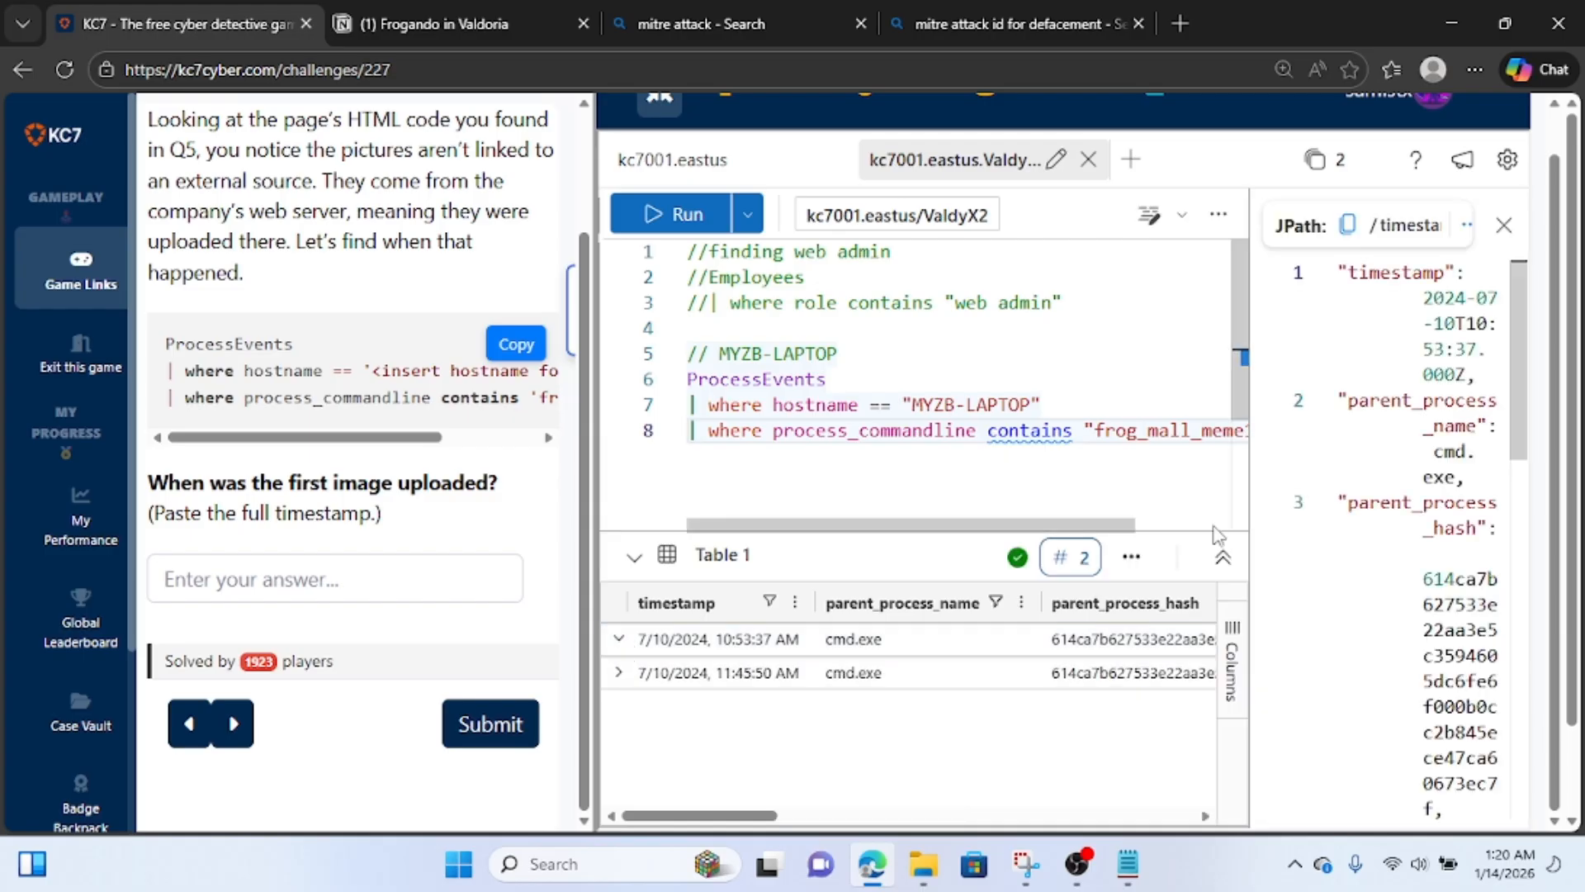
pyautogui.moveTo(1250, 533); pyautogui.dragTo(912, 543)
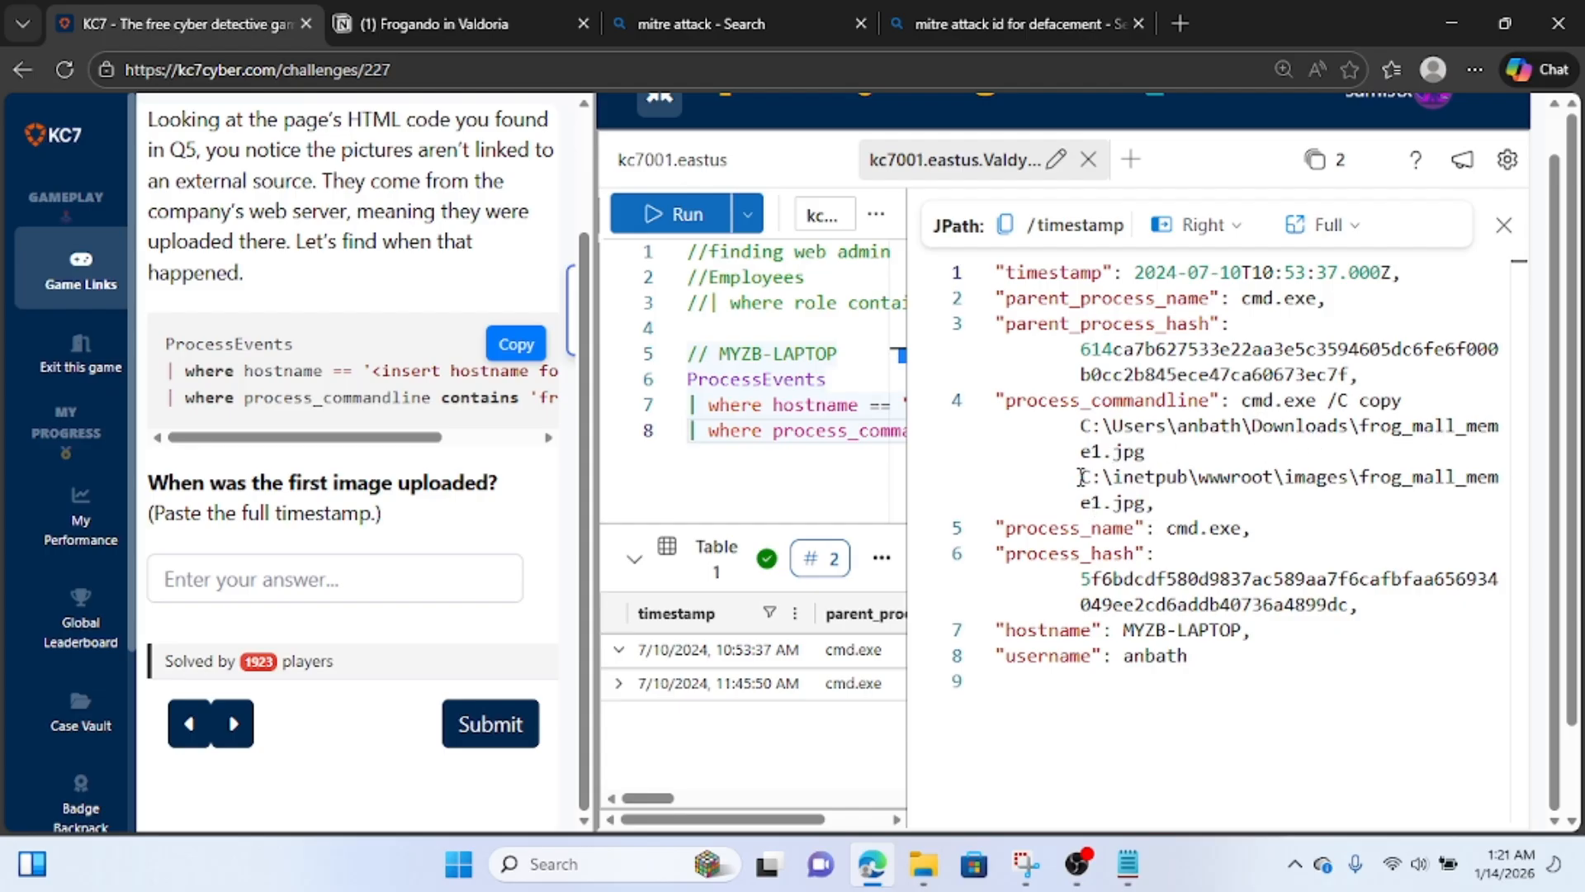
pyautogui.moveTo(1077, 477); pyautogui.dragTo(1164, 499)
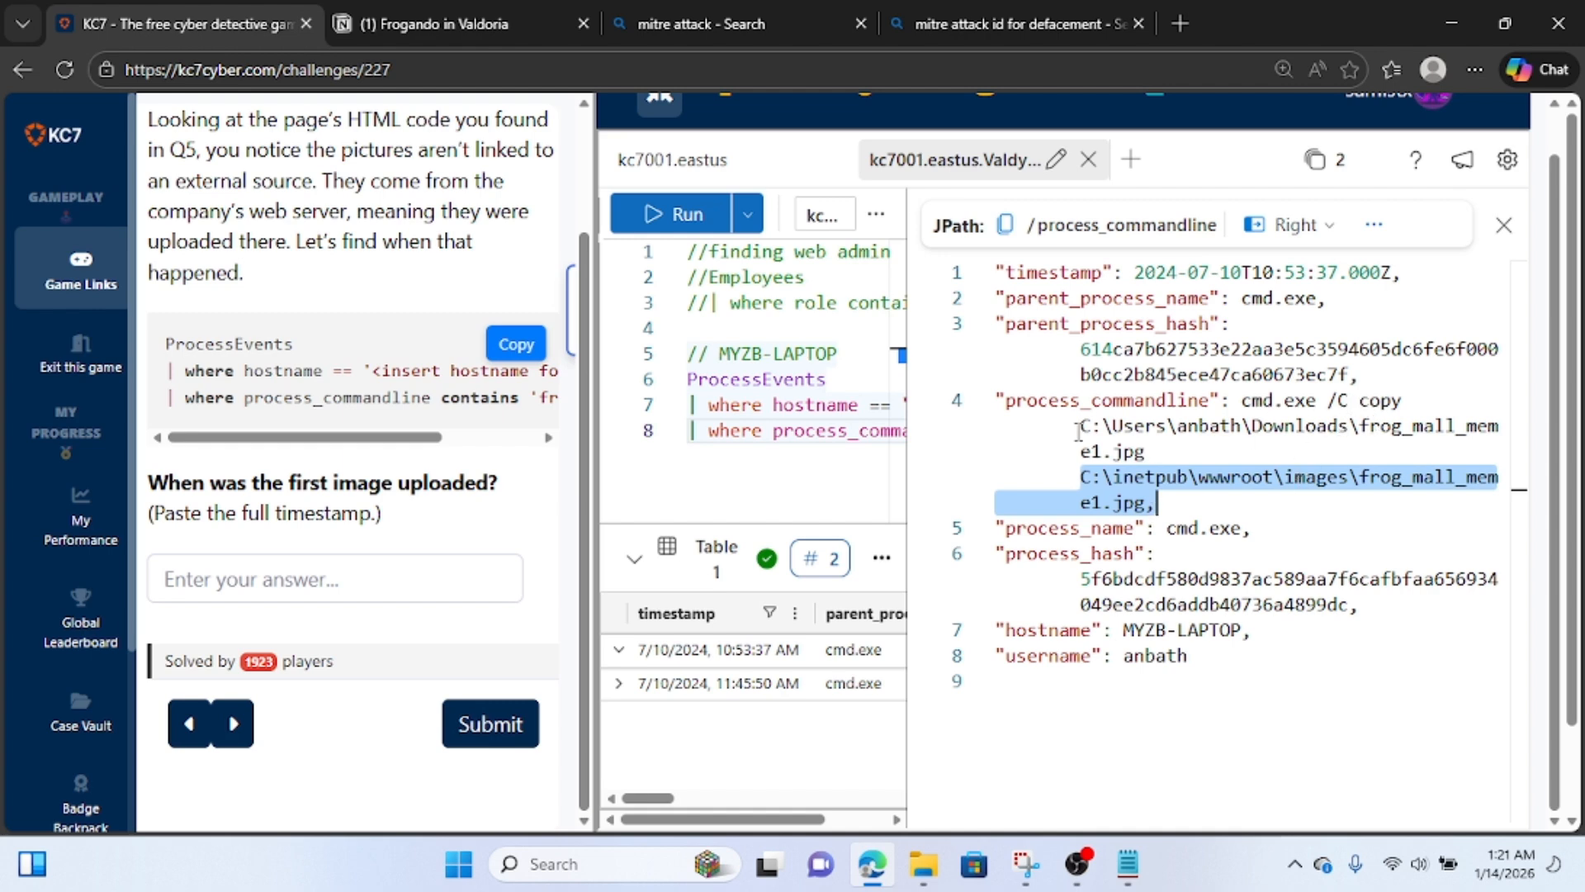
pyautogui.moveTo(1080, 425); pyautogui.dragTo(1370, 428)
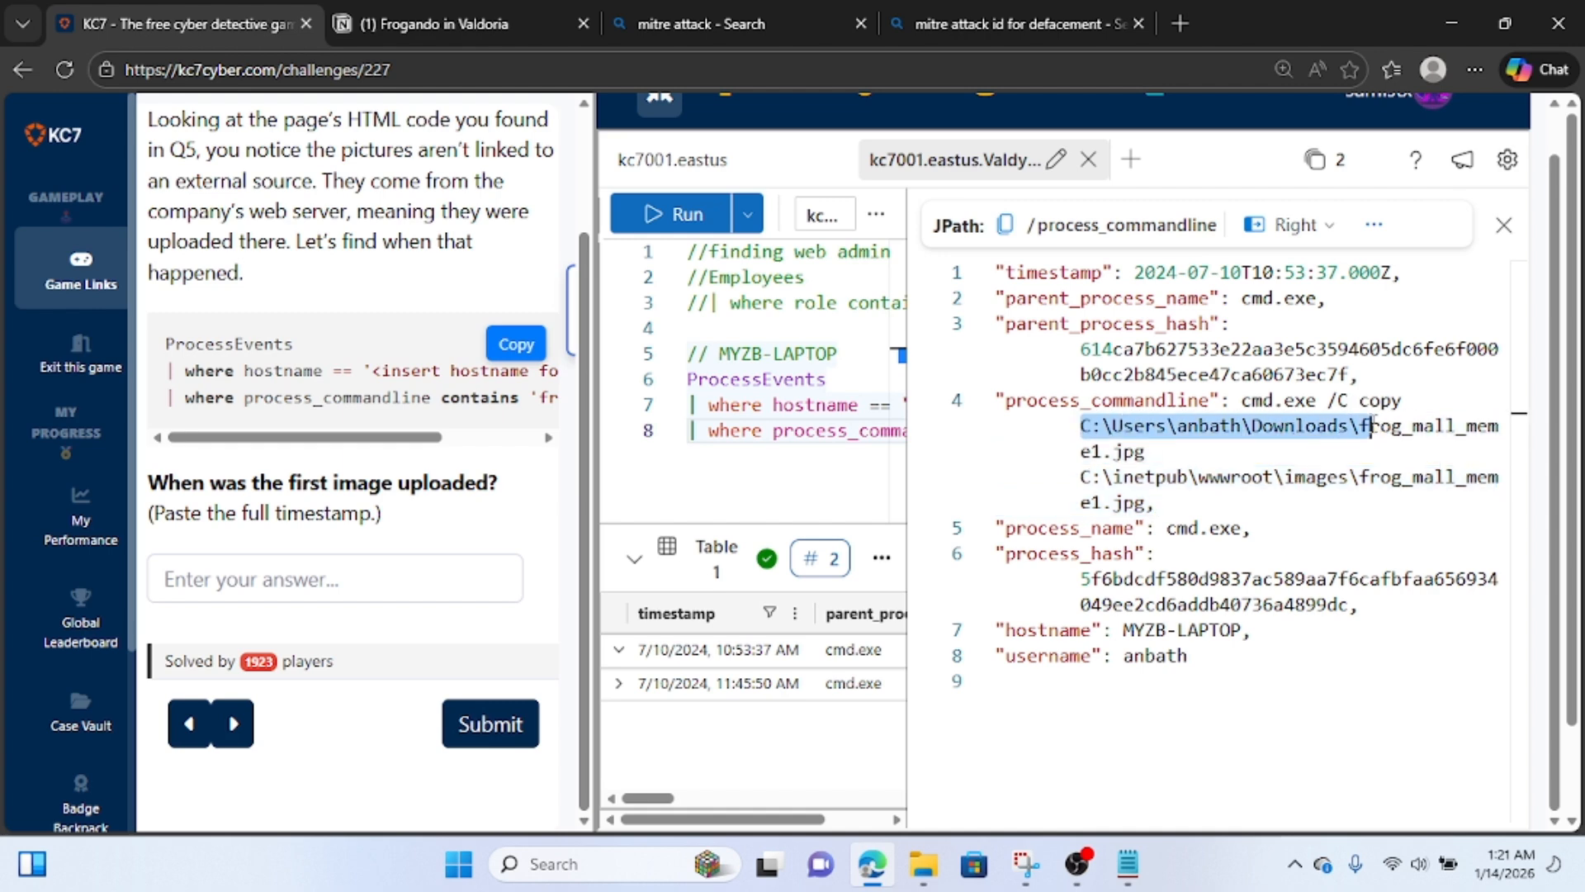
pyautogui.click(1089, 477)
pyautogui.moveTo(1080, 477); pyautogui.dragTo(1361, 489)
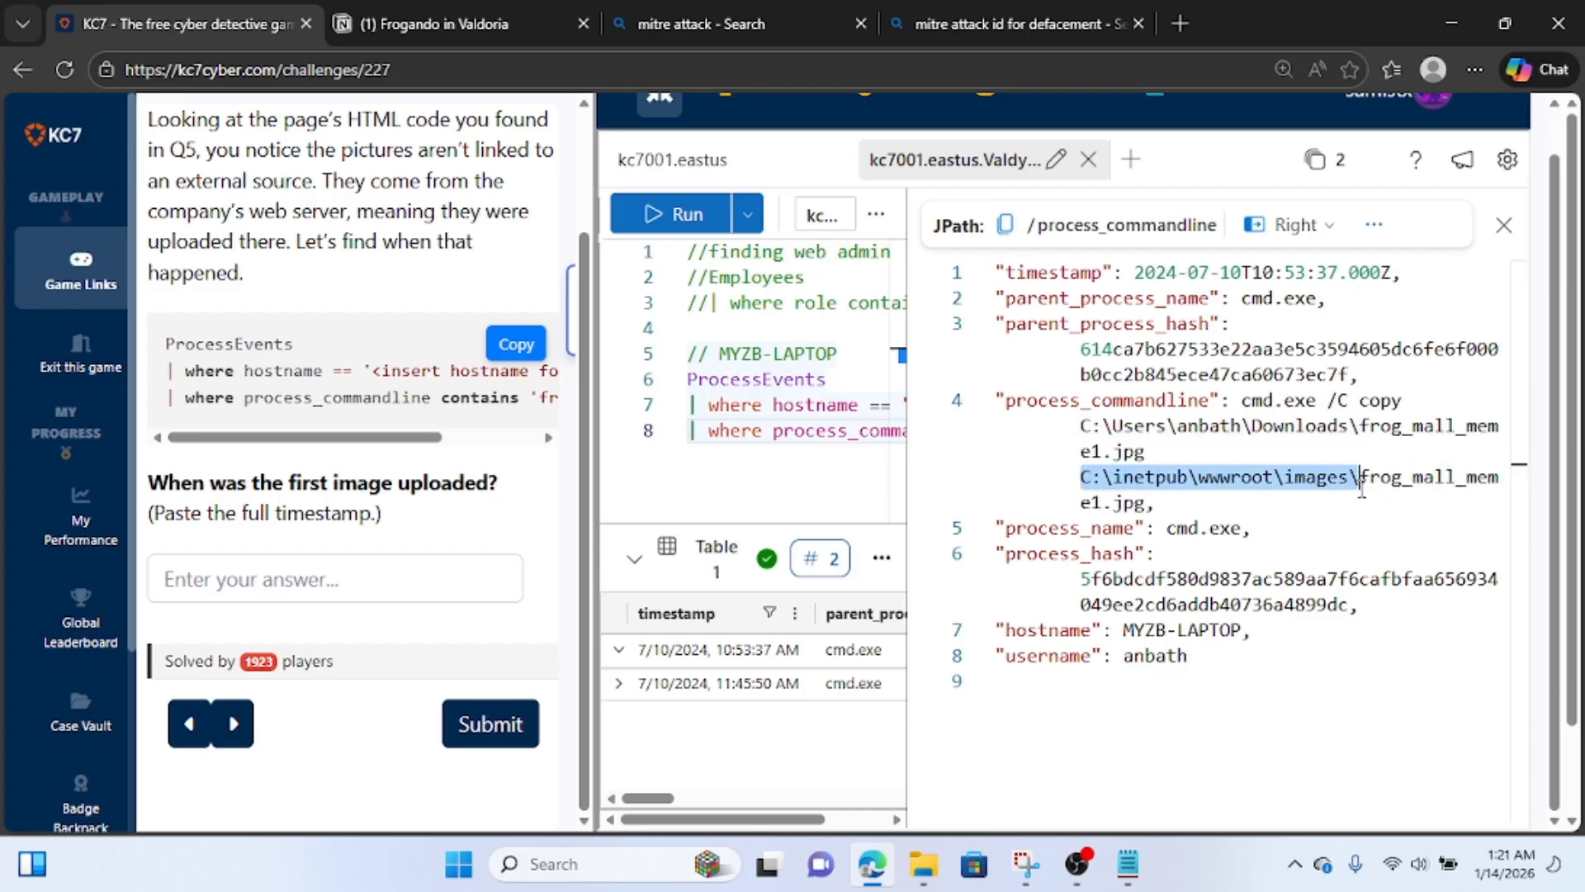
pyautogui.click(1311, 507)
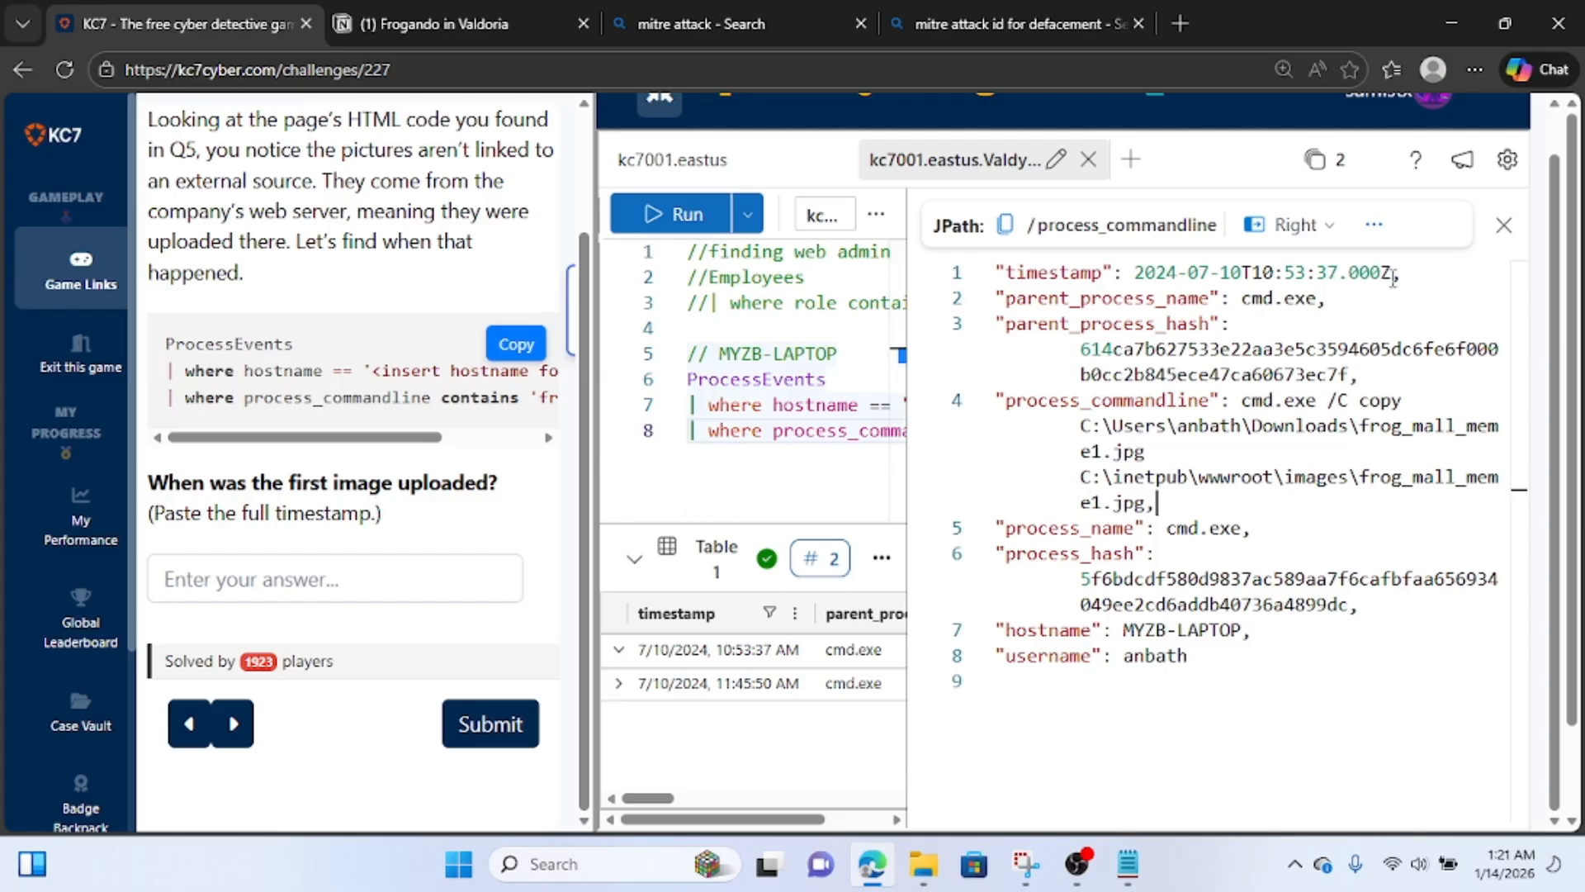
# Submit the record's timestamp 2024-07-10T10:53:37.000Z as the answer to Question 6.
pyautogui.moveTo(1393, 277); pyautogui.dragTo(1135, 272)
pyautogui.hotkey('ctrl', 'c')
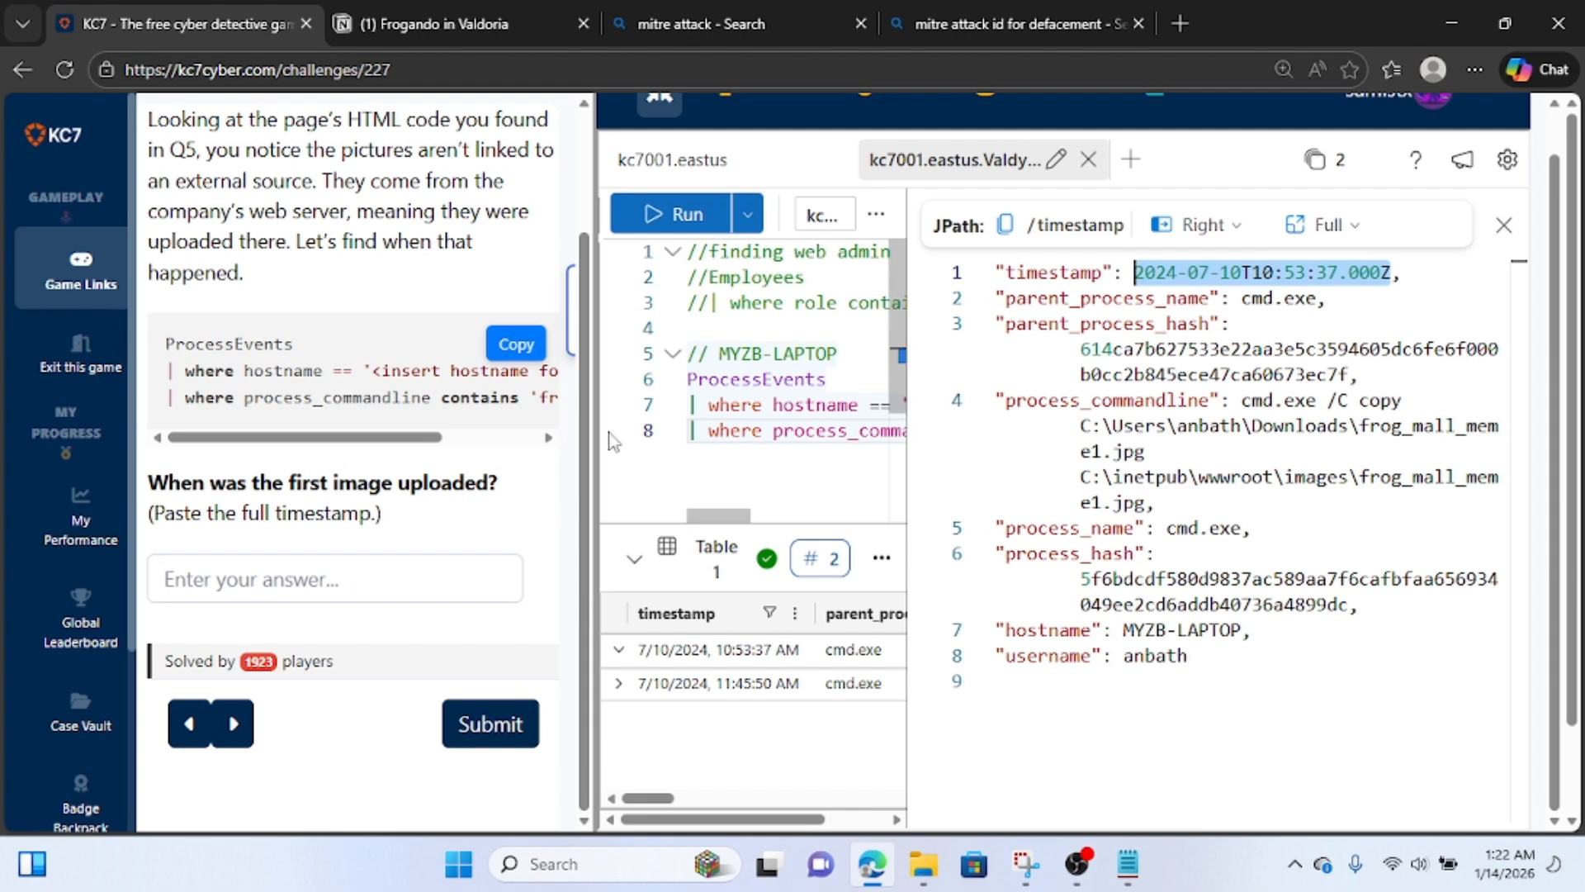
pyautogui.click(453, 573)
pyautogui.hotkey('ctrl', 'v')
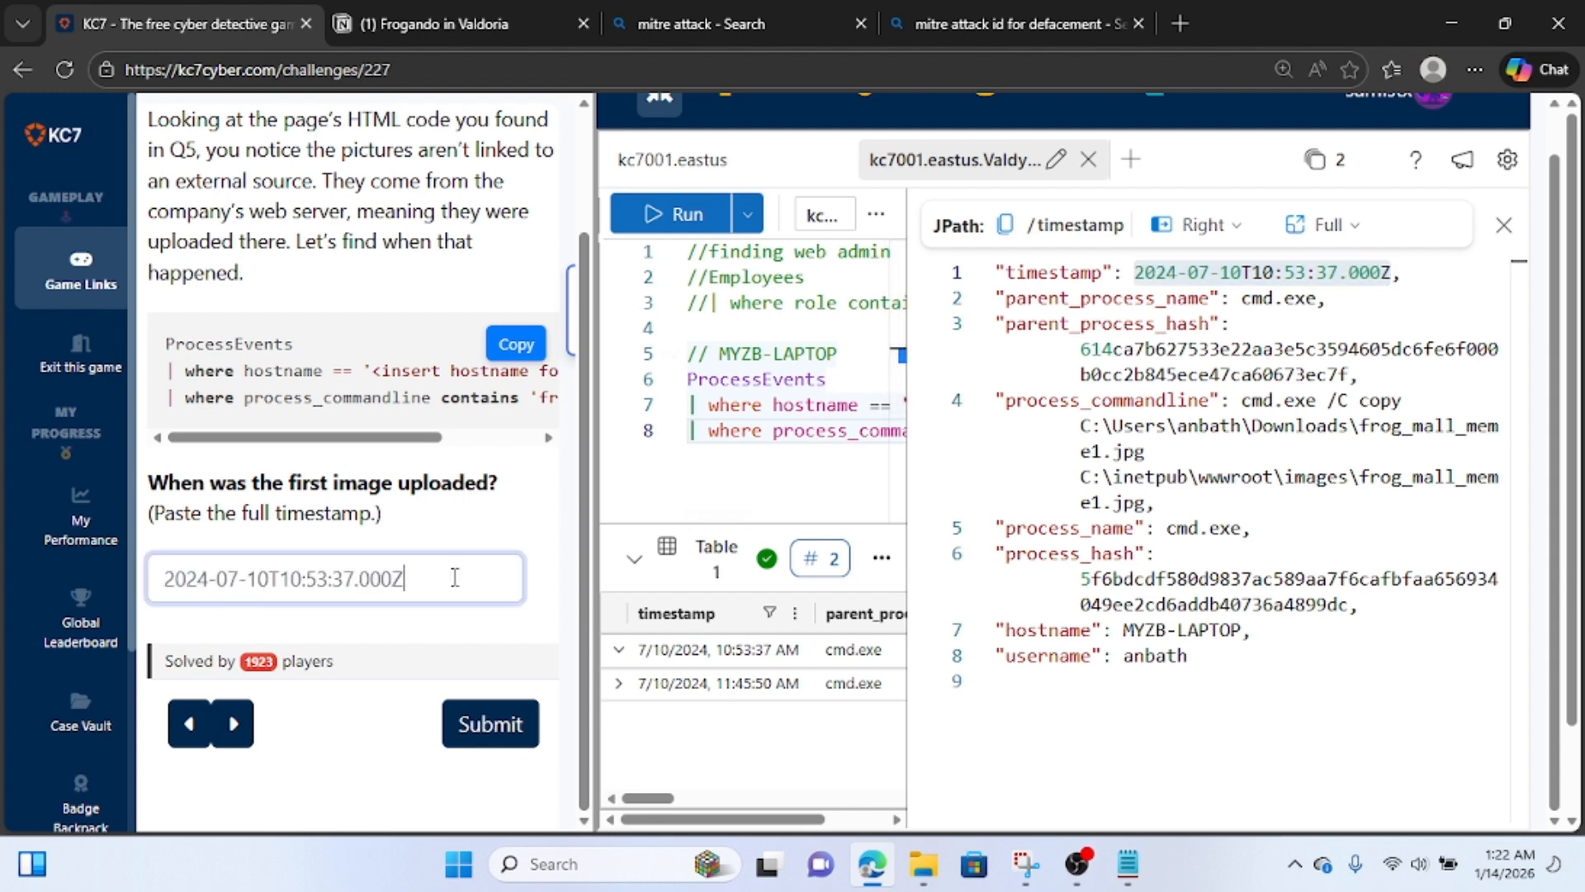
pyautogui.click(485, 727)
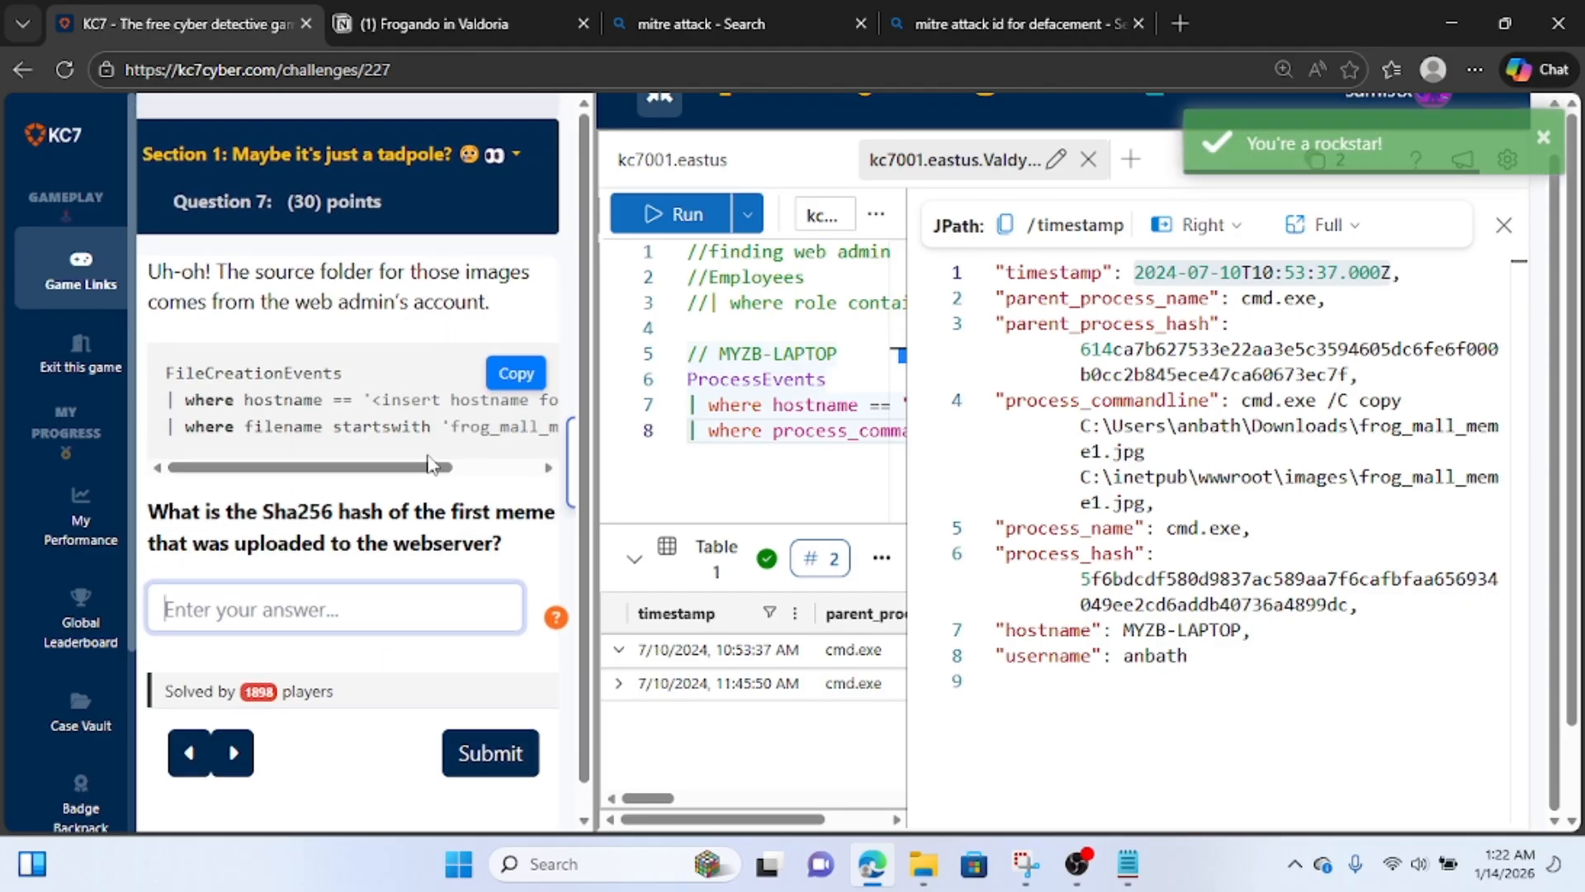
# Add a note to the end of the Notion page that the image is copied from the web admin's computer to webserver, followed by the full event record.
pyautogui.moveTo(1214, 662); pyautogui.dragTo(925, 247)
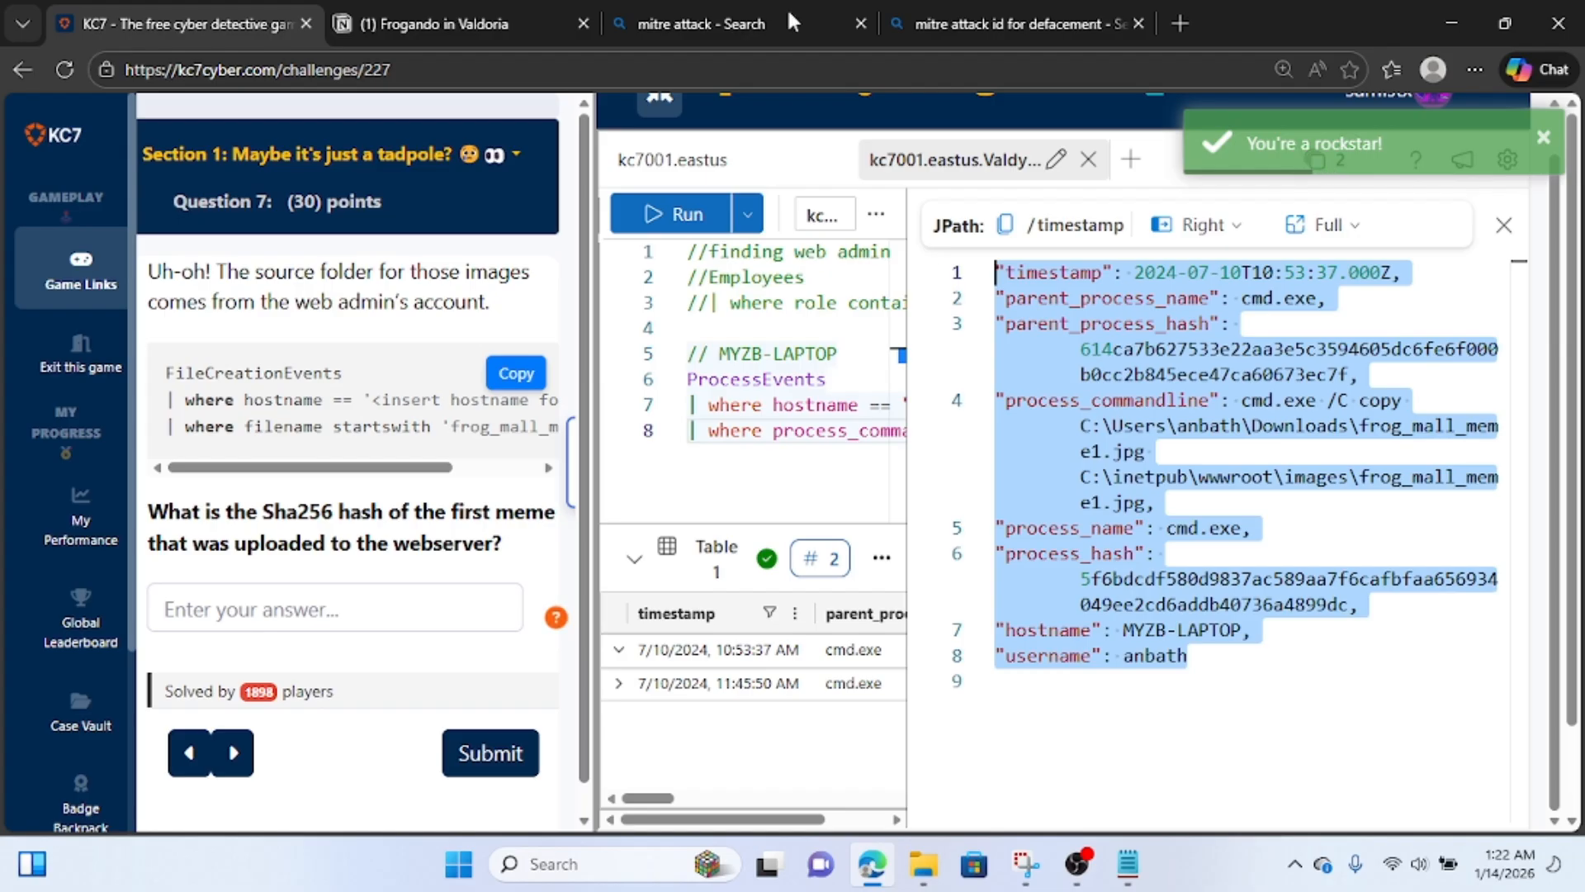
pyautogui.click(464, 17)
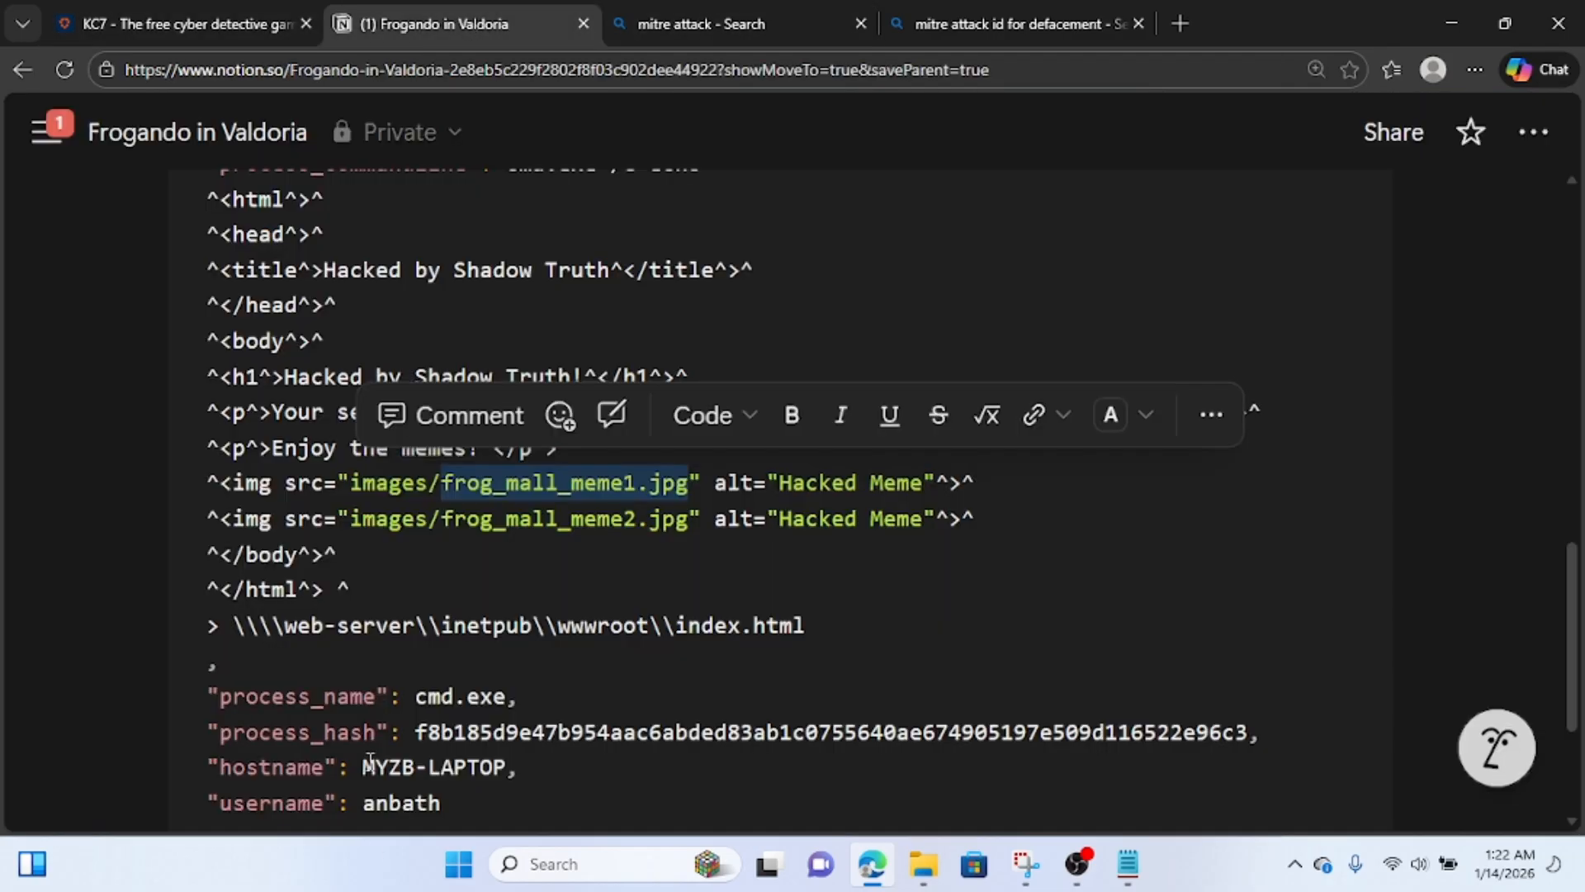
pyautogui.scroll(-3, 370, 681)
pyautogui.click(370, 681)
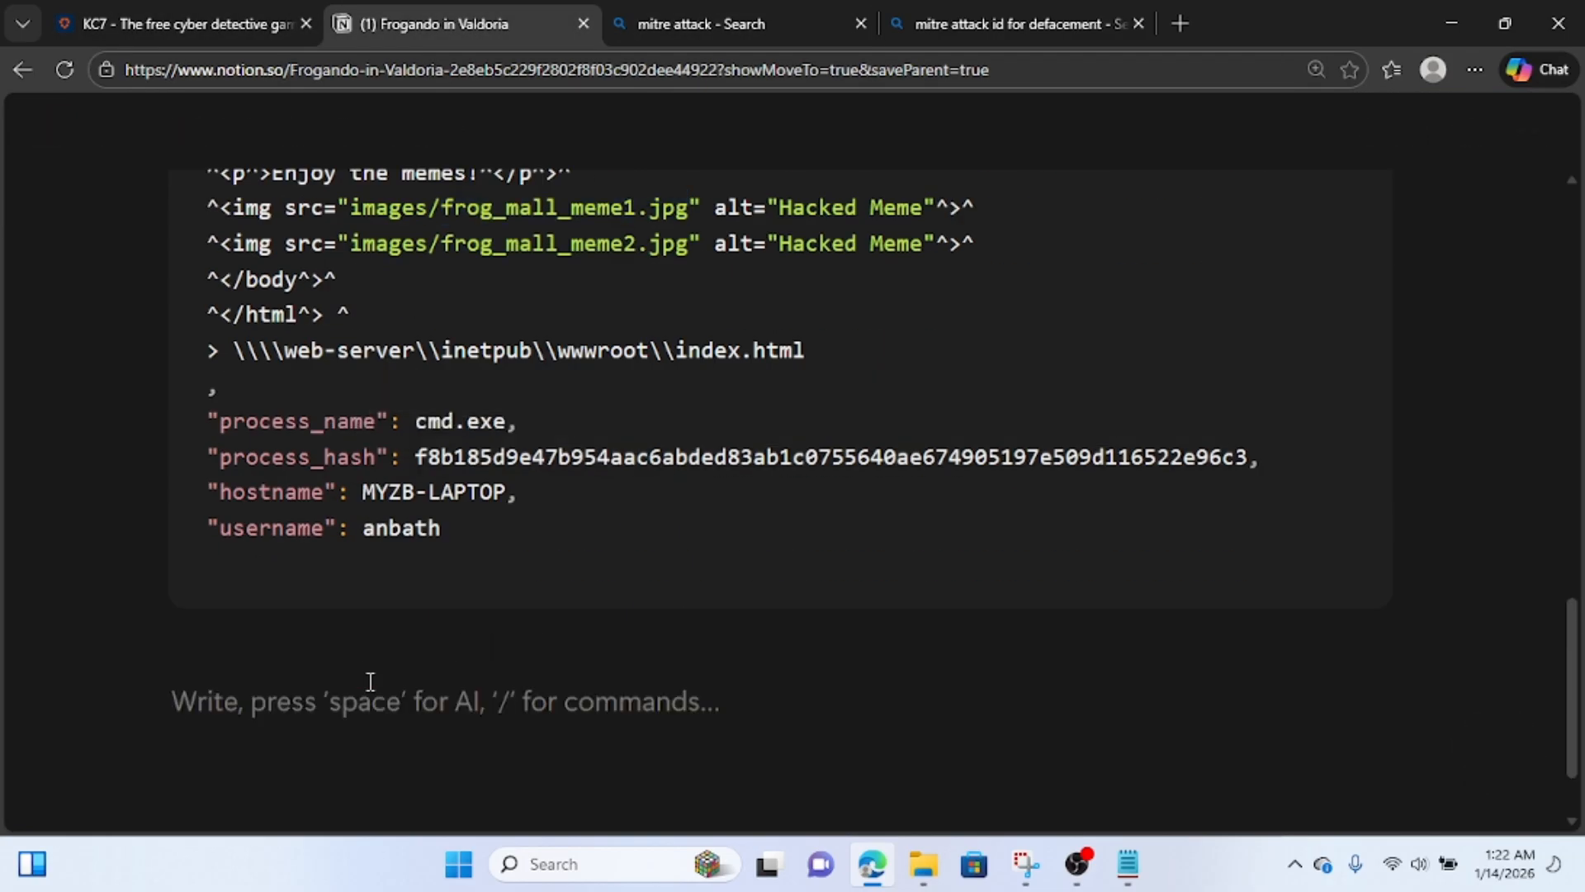
pyautogui.write('copies ')
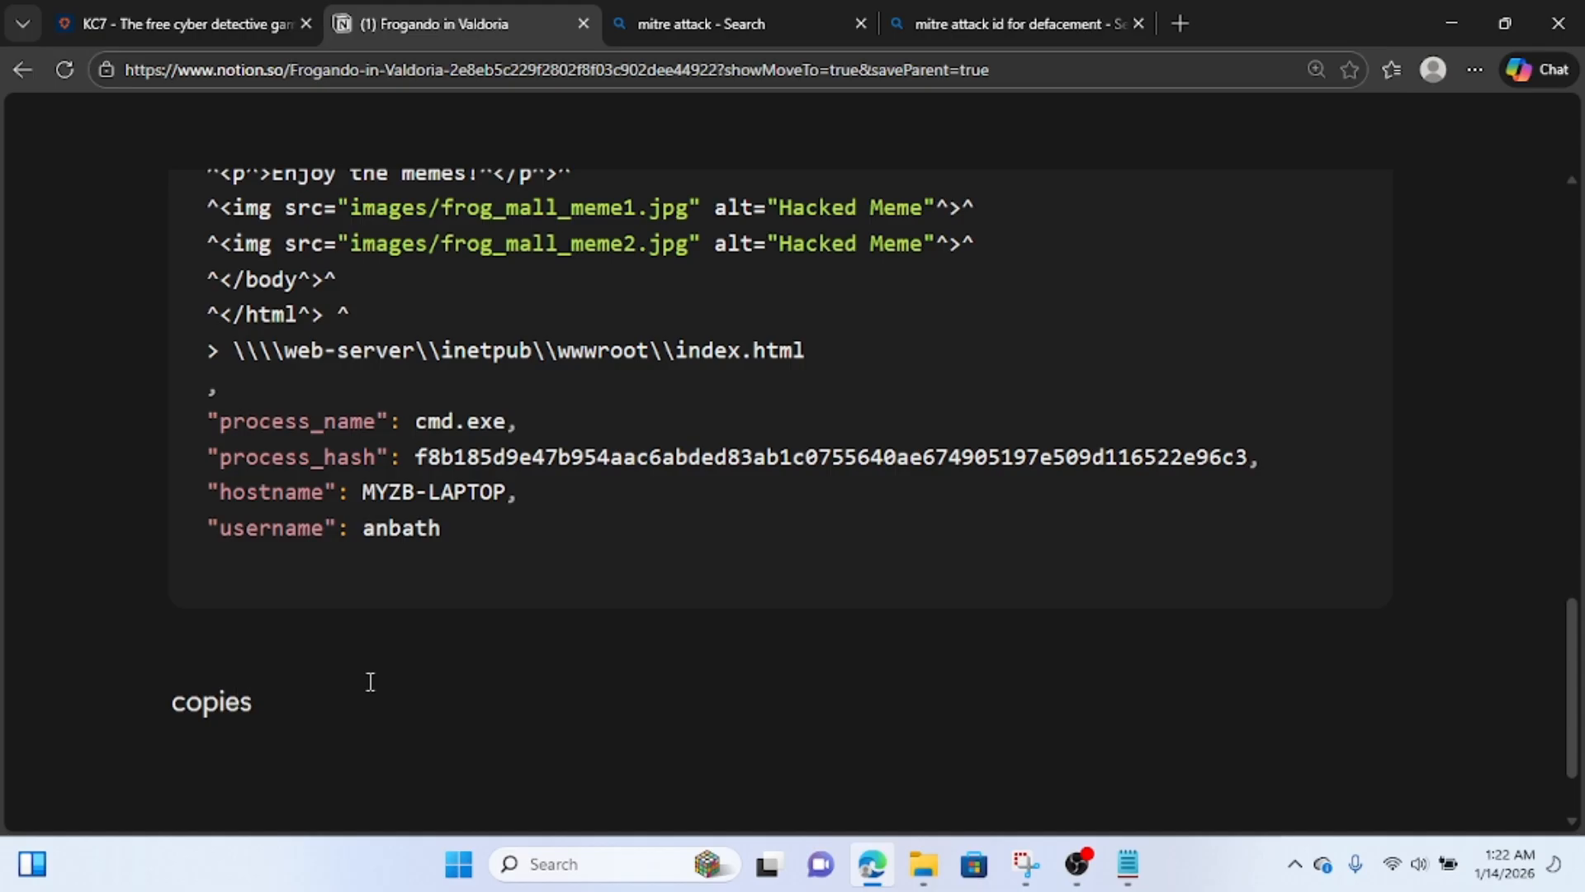
pyautogui.write('image from ani')
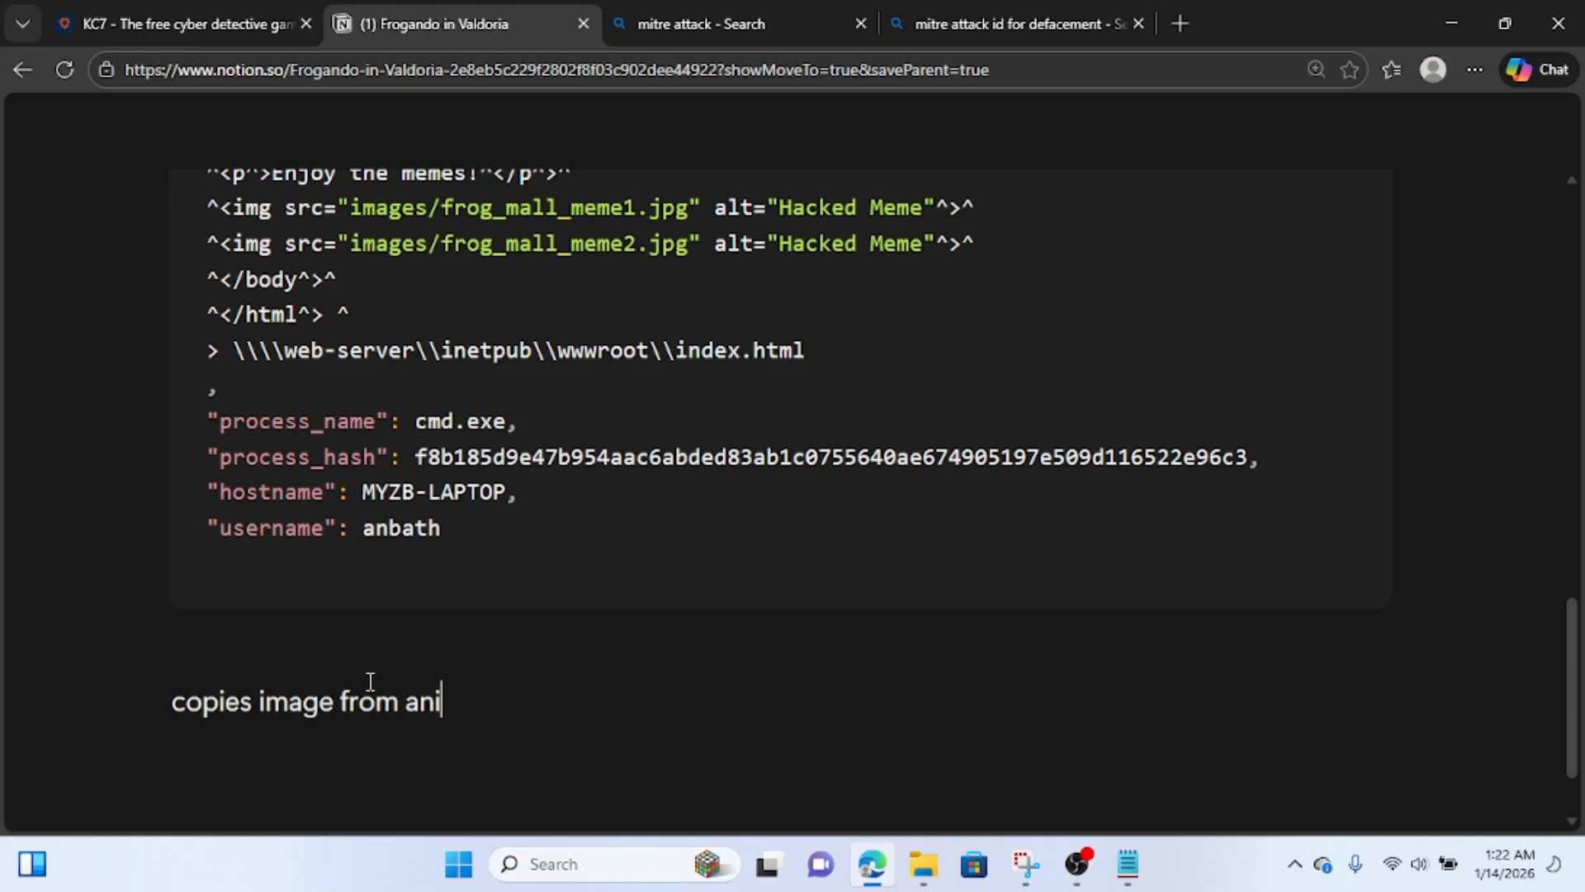
pyautogui.write('ta')
pyautogui.write("'s ")
pyautogui.write('compt')
pyautogui.press('BackSpace')
pyautogui.write('u')
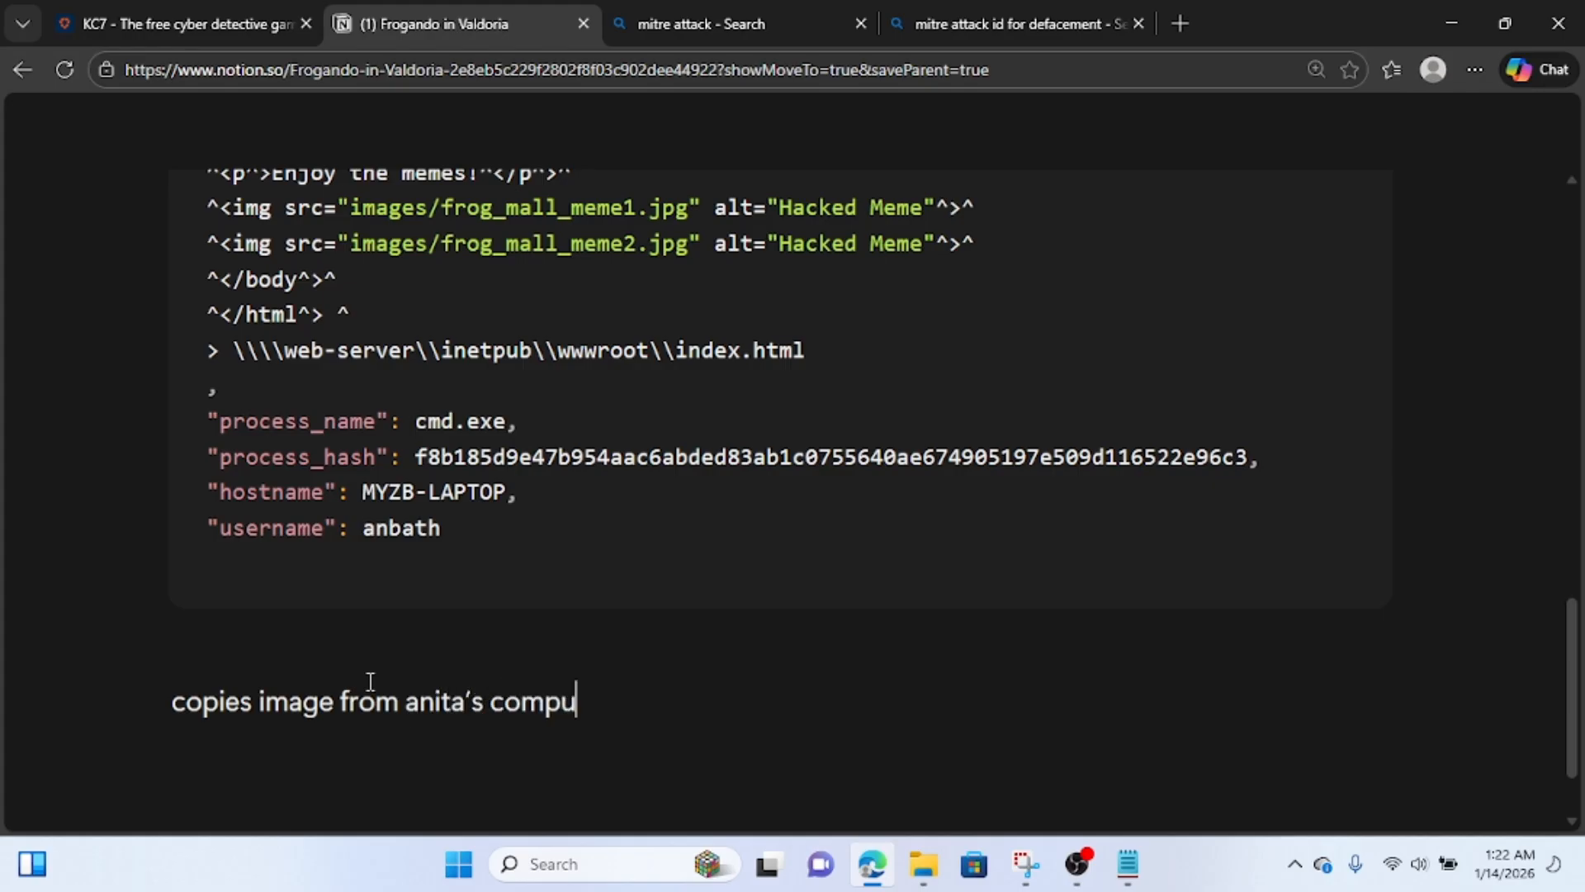
pyautogui.write('ter to ')
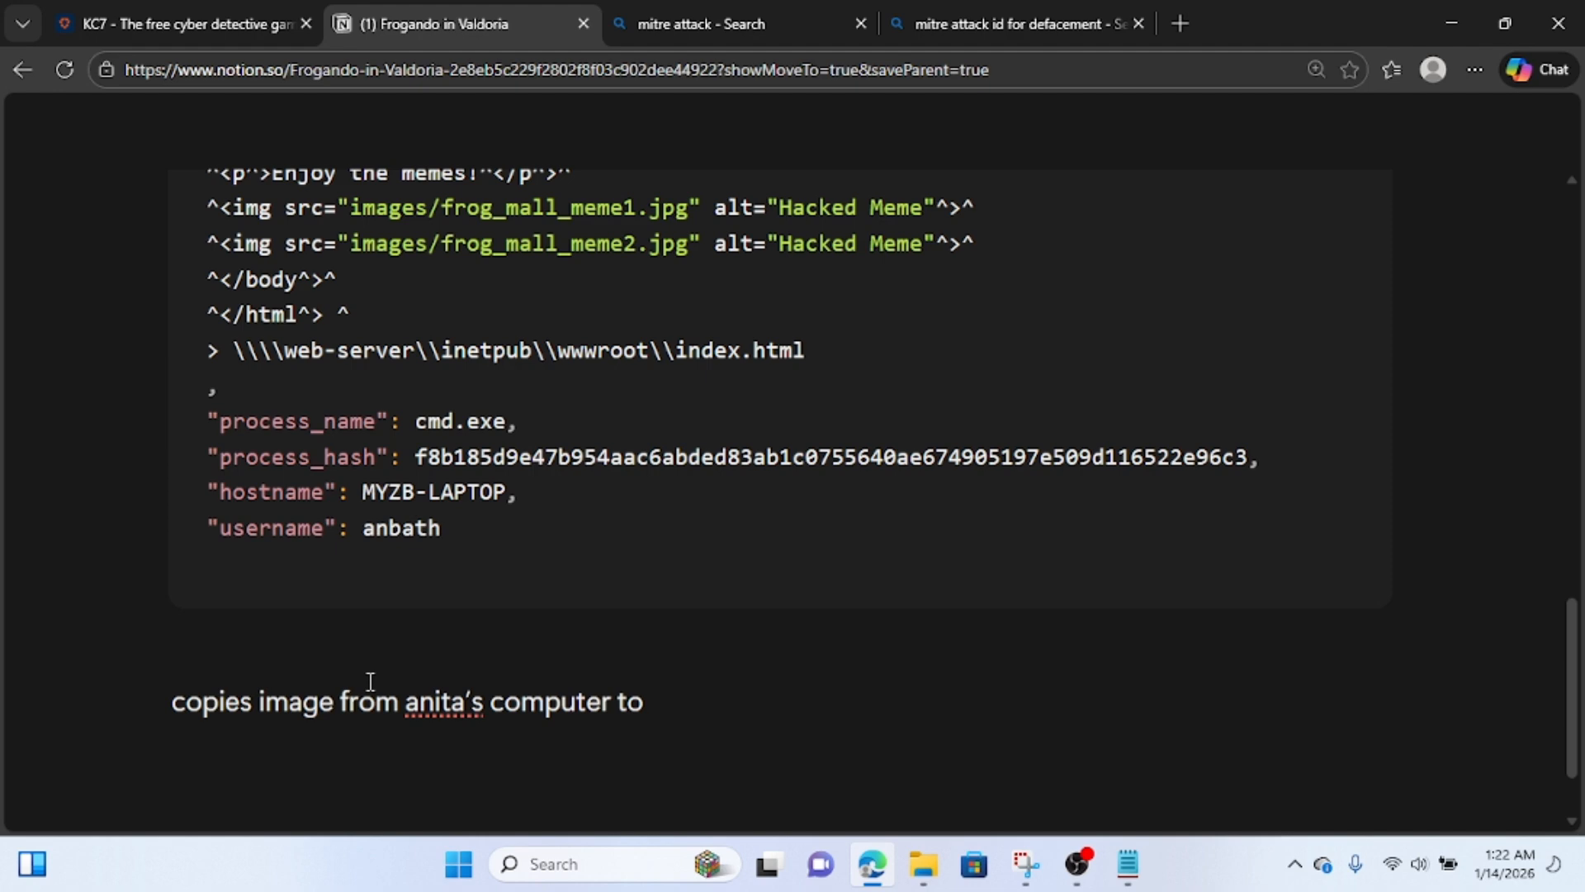
pyautogui.write('webserver')
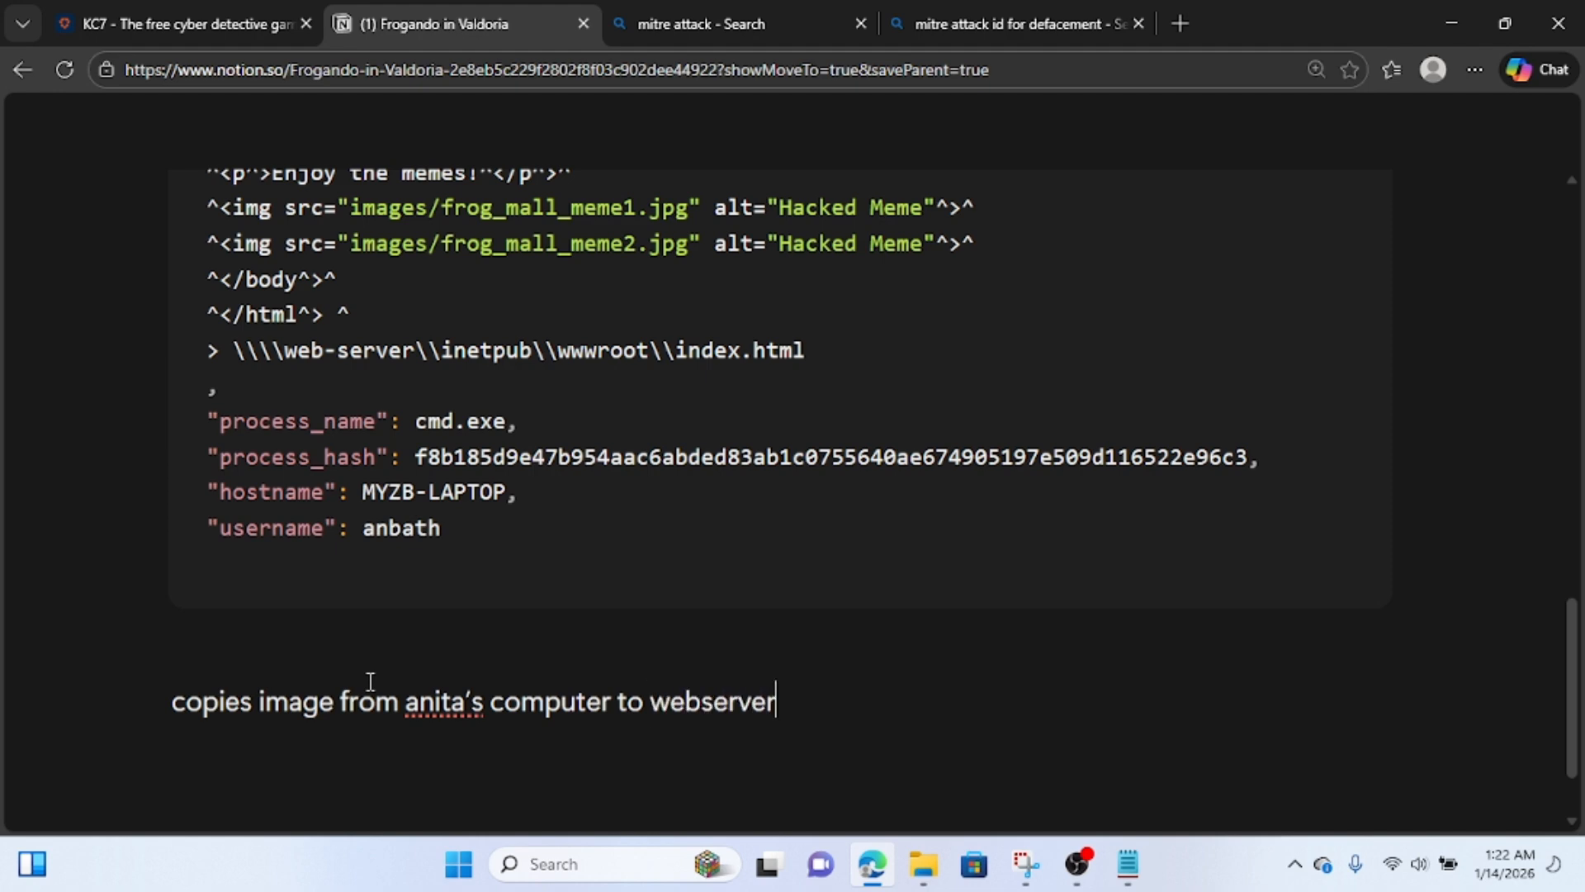
pyautogui.press('Return')
pyautogui.hotkey('ctrl', 'v')
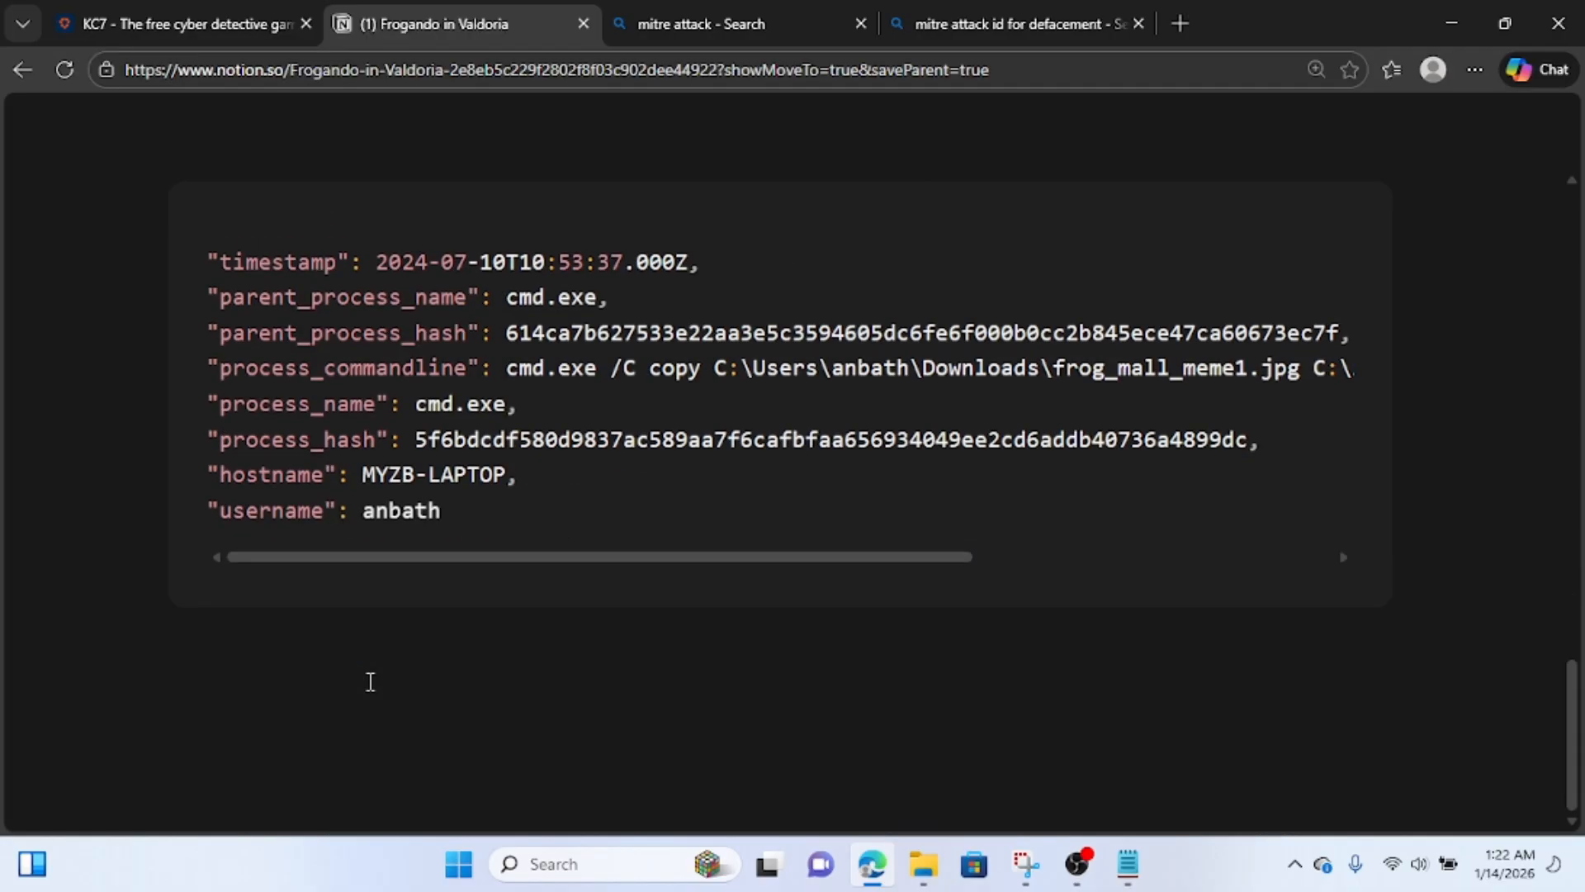
# Return to KC7, review Question 7 and the meme's source path, and close the expanded event record.
pyautogui.click(182, 24)
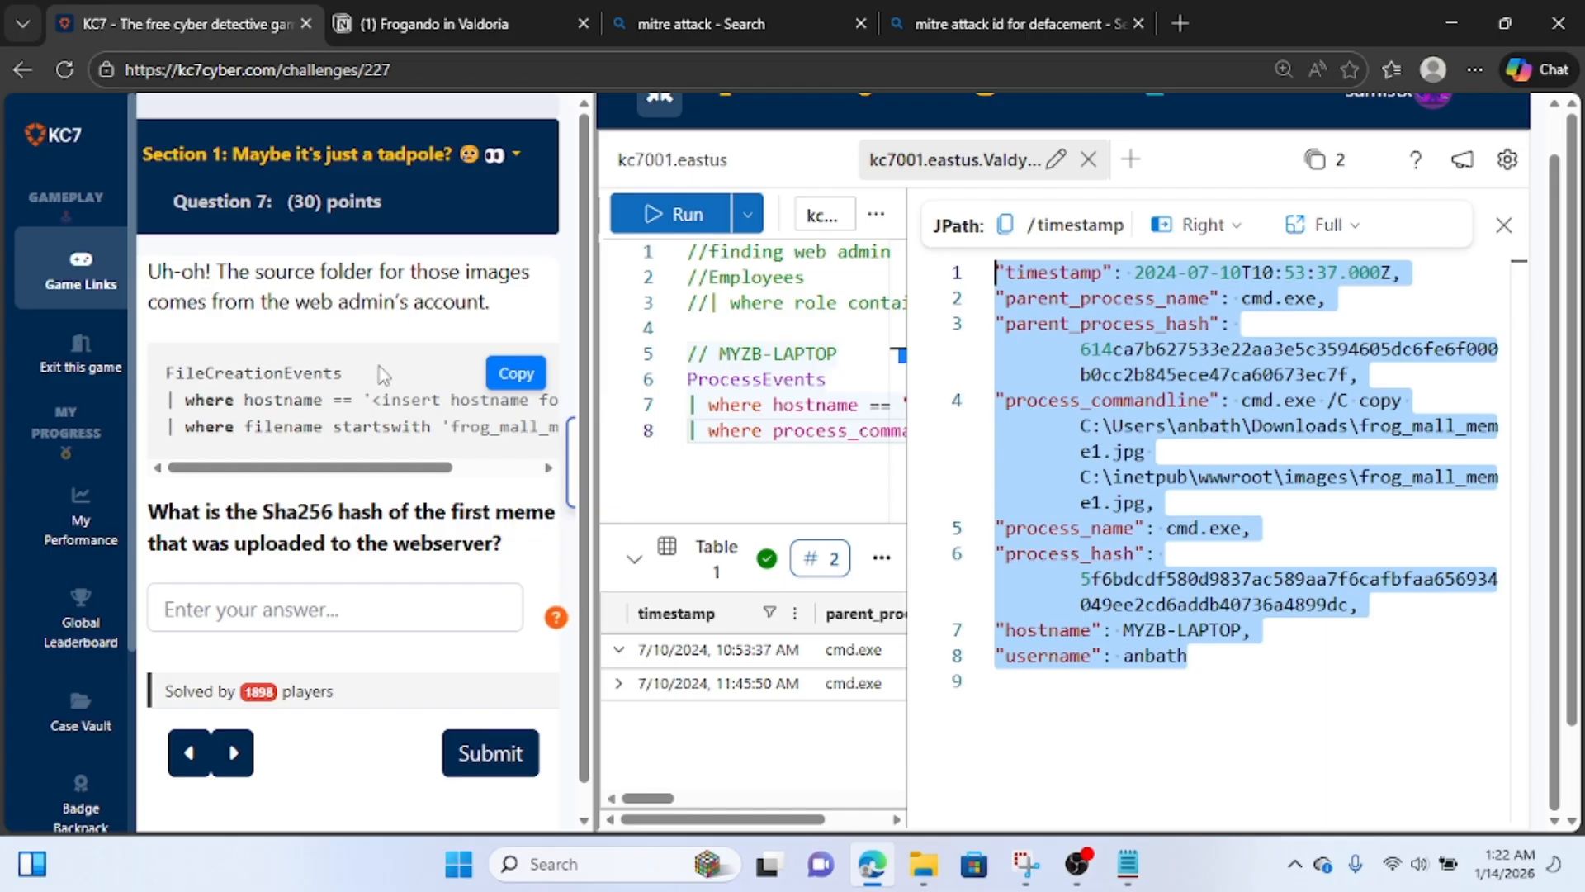
pyautogui.scroll(-1, 382, 374)
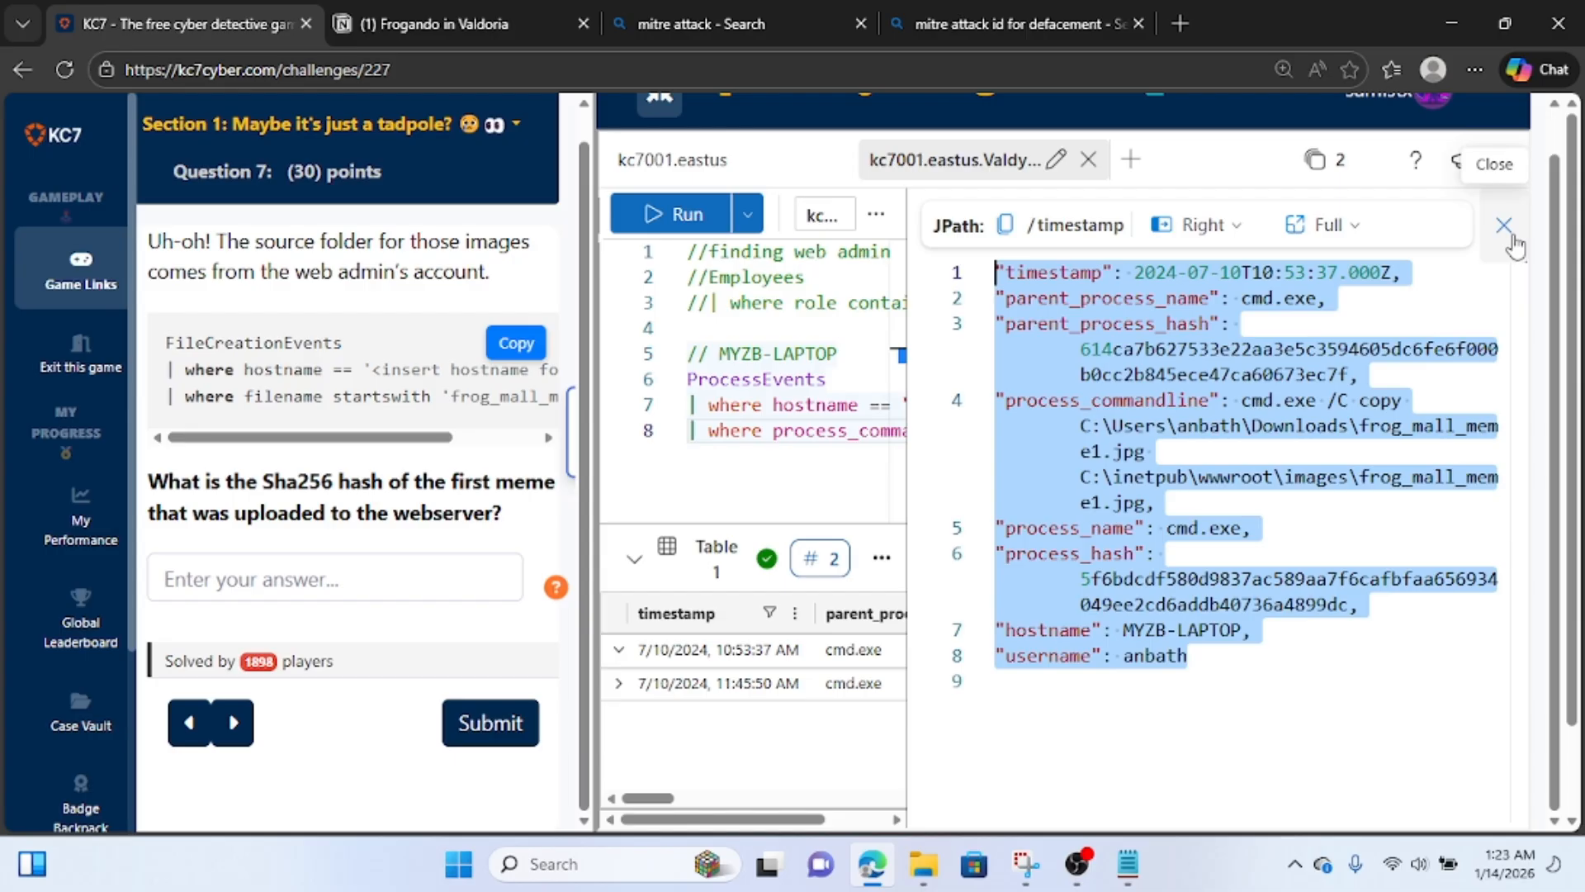
pyautogui.doubleClick(1364, 429)
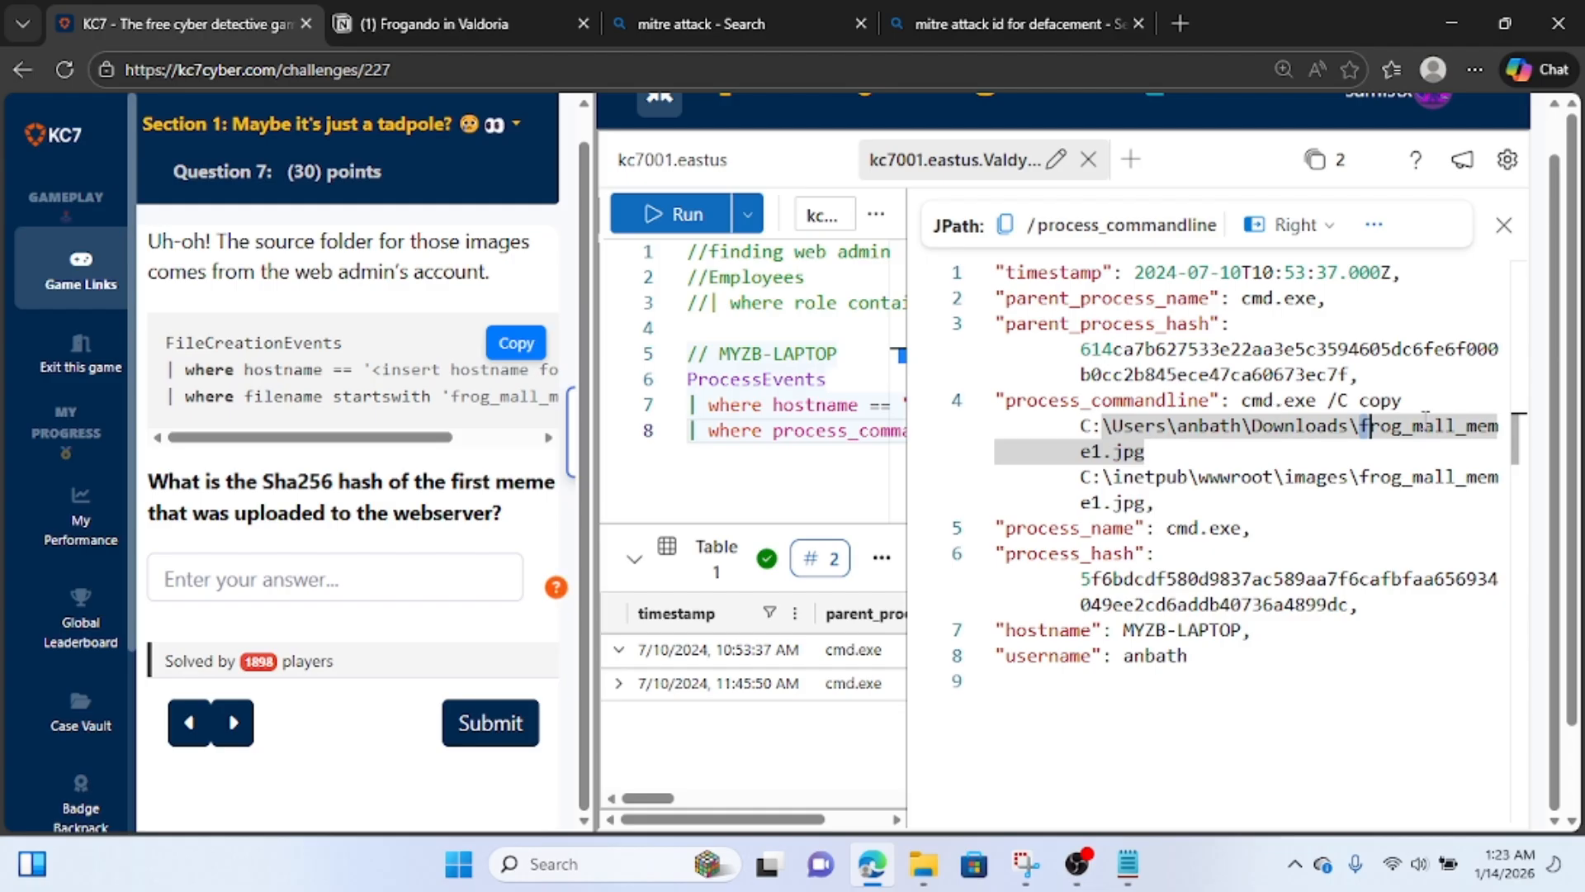
pyautogui.click(1503, 226)
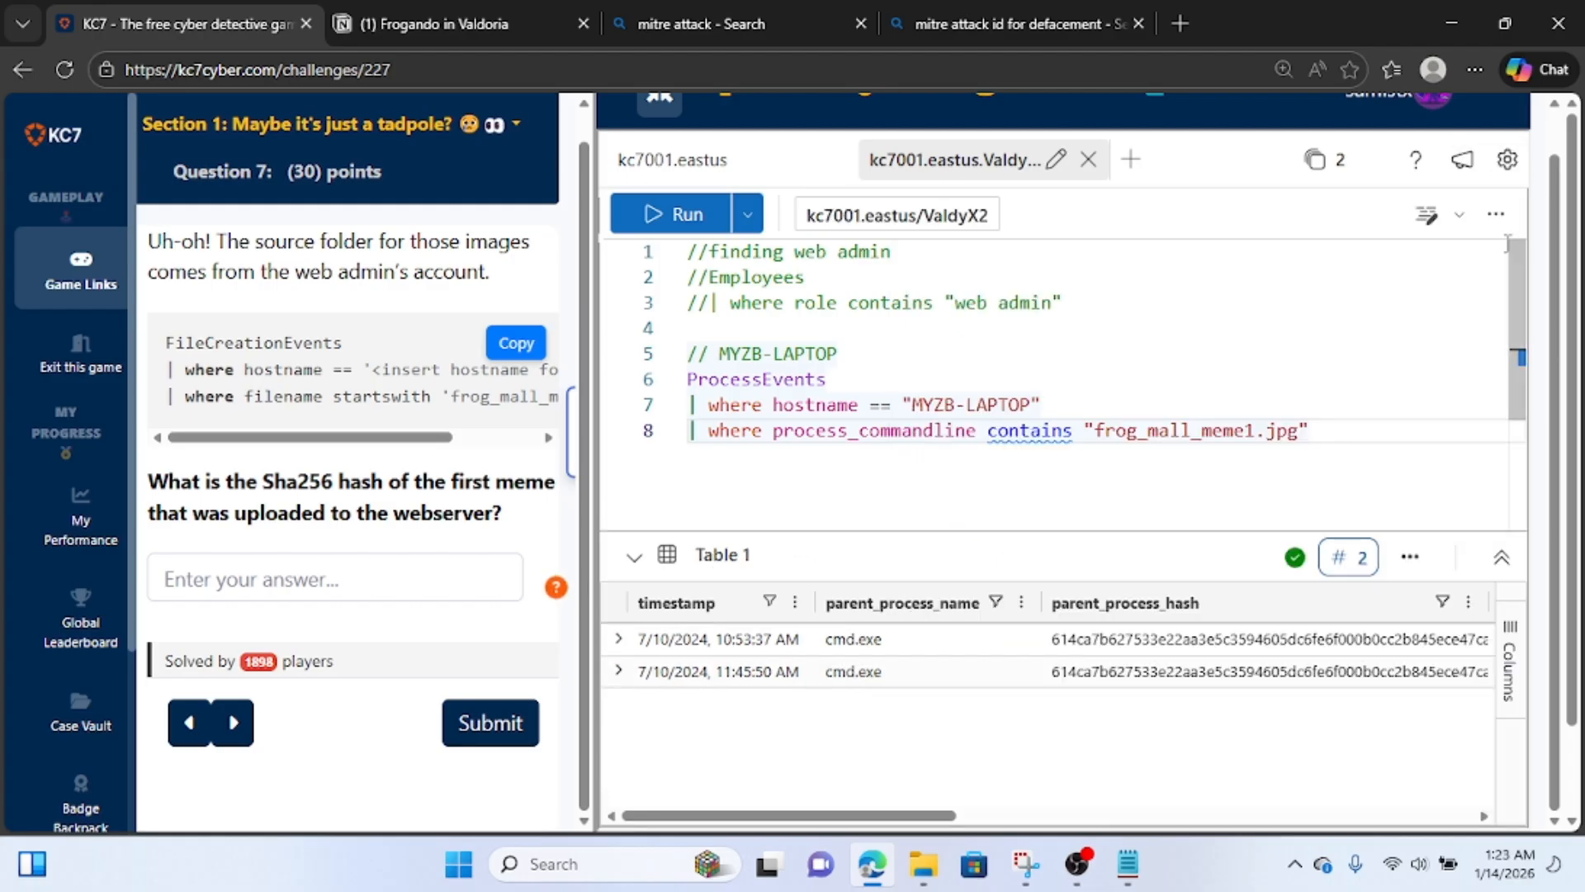
# Change the active query's source table to FileCreationEvents.
pyautogui.click(872, 390)
pyautogui.press('BackSpace')
pyautogui.press('BackSpace')
pyautogui.press('BackSpace')
pyautogui.press('BackSpace')
pyautogui.press('BackSpace')
pyautogui.press('BackSpace')
pyautogui.press('BackSpace')
pyautogui.press('BackSpace')
pyautogui.press('BackSpace')
pyautogui.press('BackSpace')
pyautogui.press('BackSpace')
pyautogui.press('BackSpace')
pyautogui.press('BackSpace')
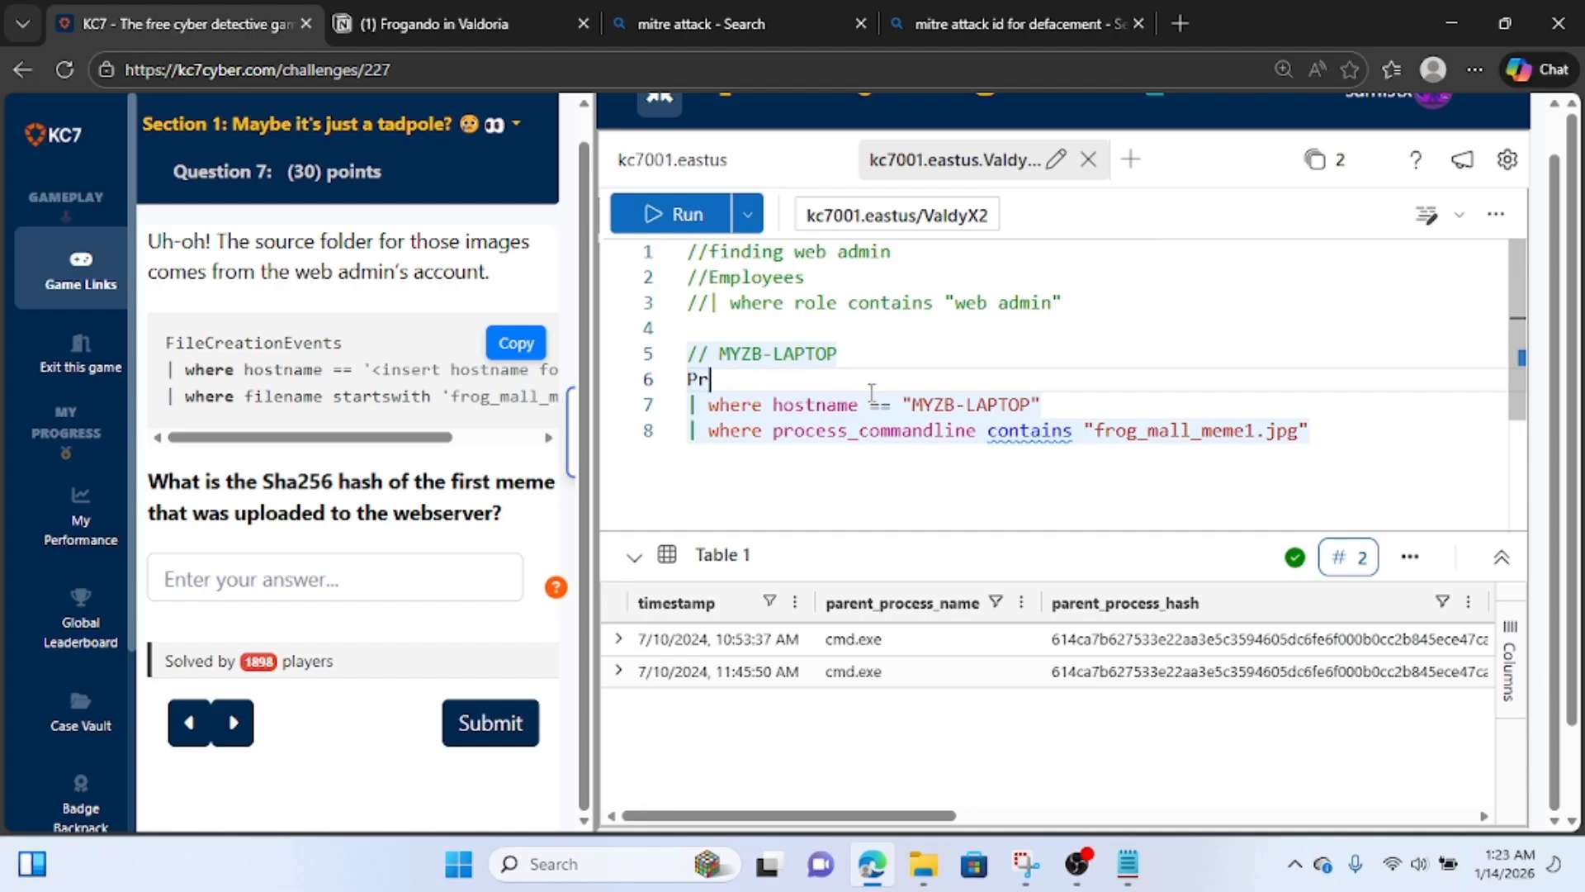
pyautogui.write('file')
pyautogui.press('Tab')
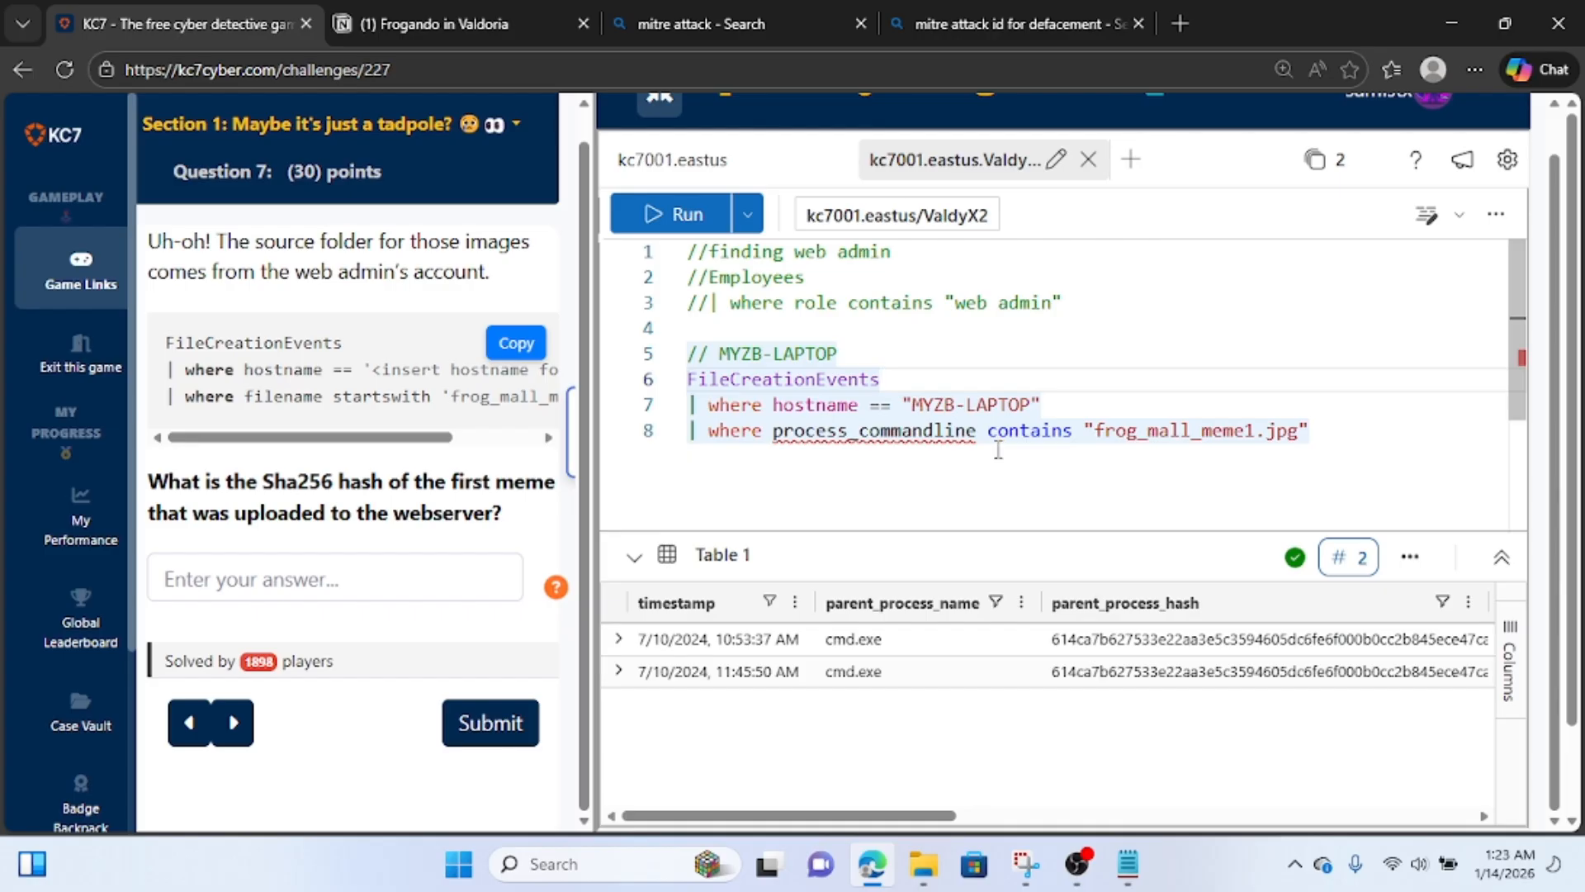
# Replace the process_commandline field with filename in the frog_mall_meme1.jpg filter and run the query.
pyautogui.click(979, 433)
pyautogui.press('BackSpace')
pyautogui.press('BackSpace')
pyautogui.press('BackSpace')
pyautogui.press('BackSpace')
pyautogui.press('BackSpace')
pyautogui.press('BackSpace')
pyautogui.press('BackSpace')
pyautogui.press('BackSpace')
pyautogui.press('BackSpace')
pyautogui.press('BackSpace')
pyautogui.press('BackSpace')
pyautogui.press('BackSpace')
pyautogui.press('BackSpace')
pyautogui.press('BackSpace')
pyautogui.press('BackSpace')
pyautogui.press('BackSpace')
pyautogui.press('BackSpace')
pyautogui.press('BackSpace')
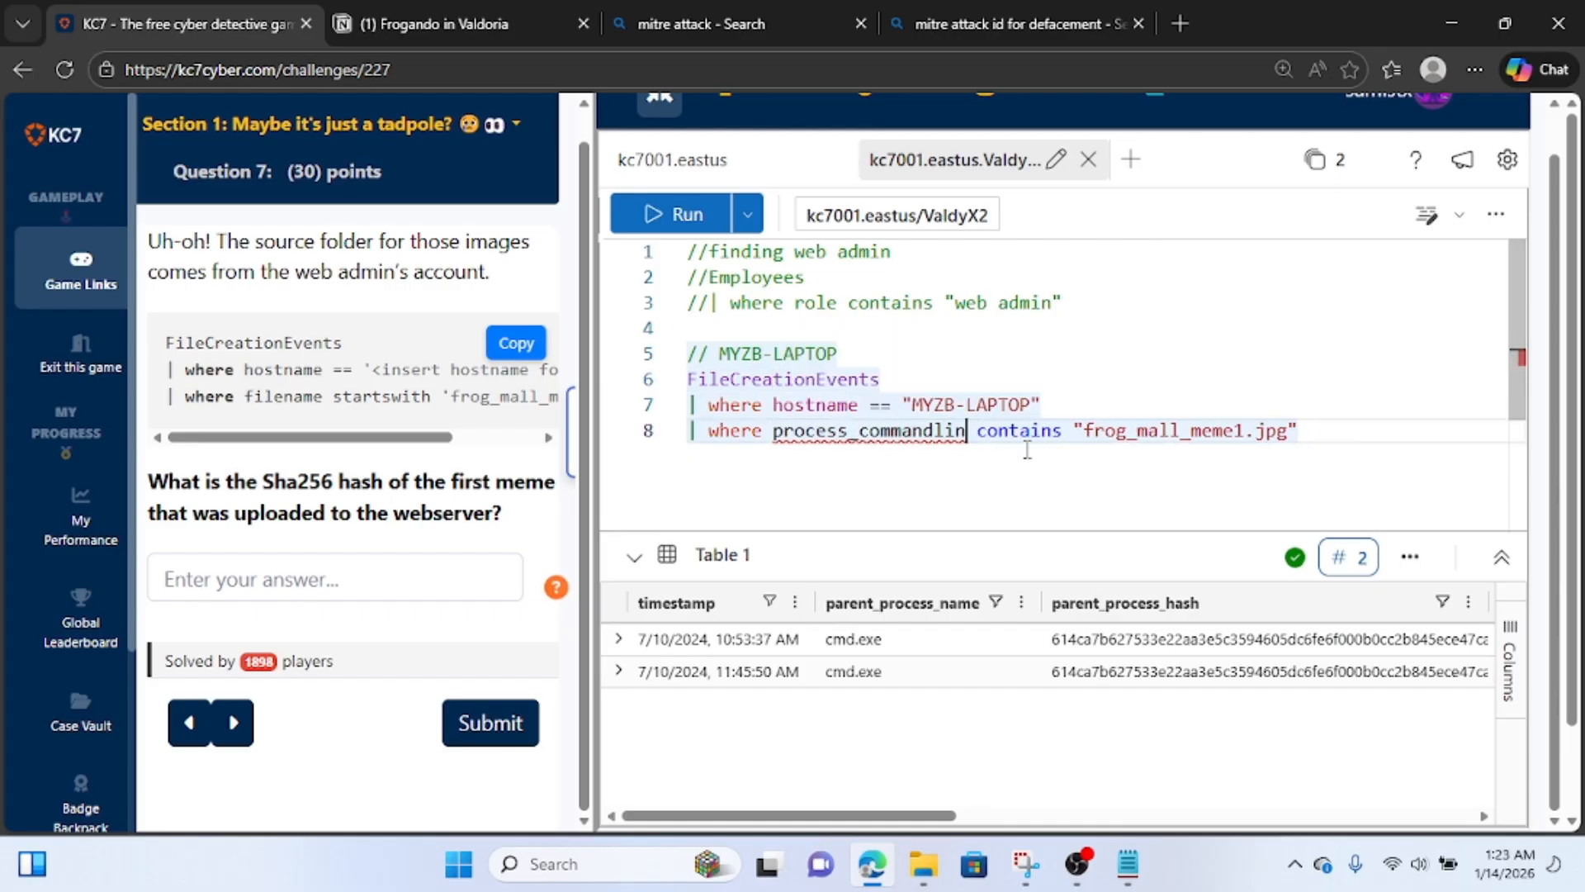
pyautogui.press('BackSpace')
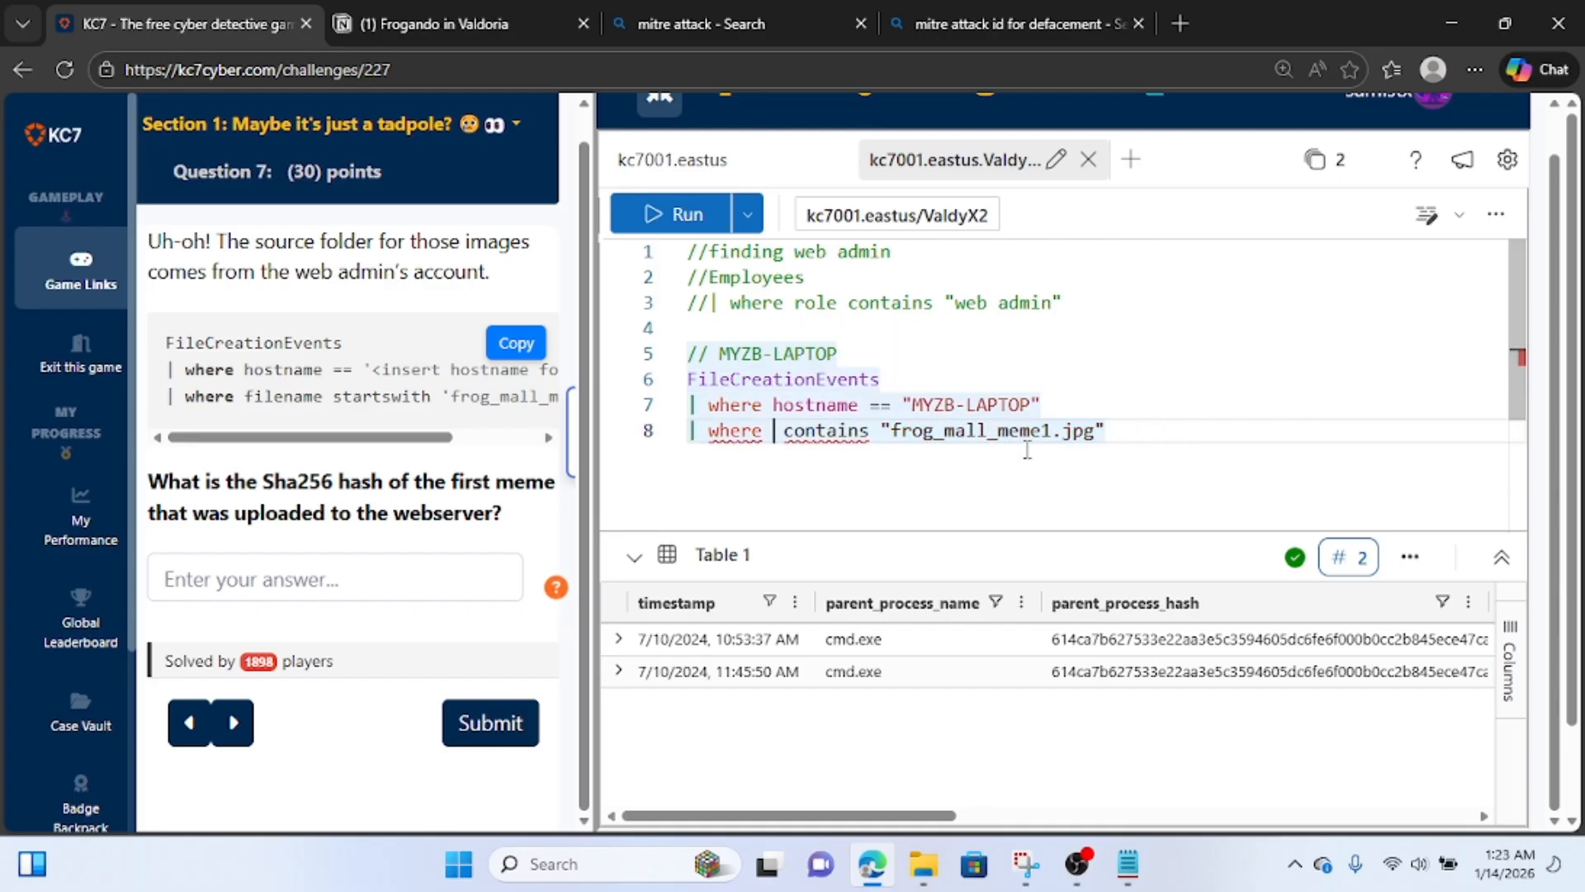
pyautogui.write('filename')
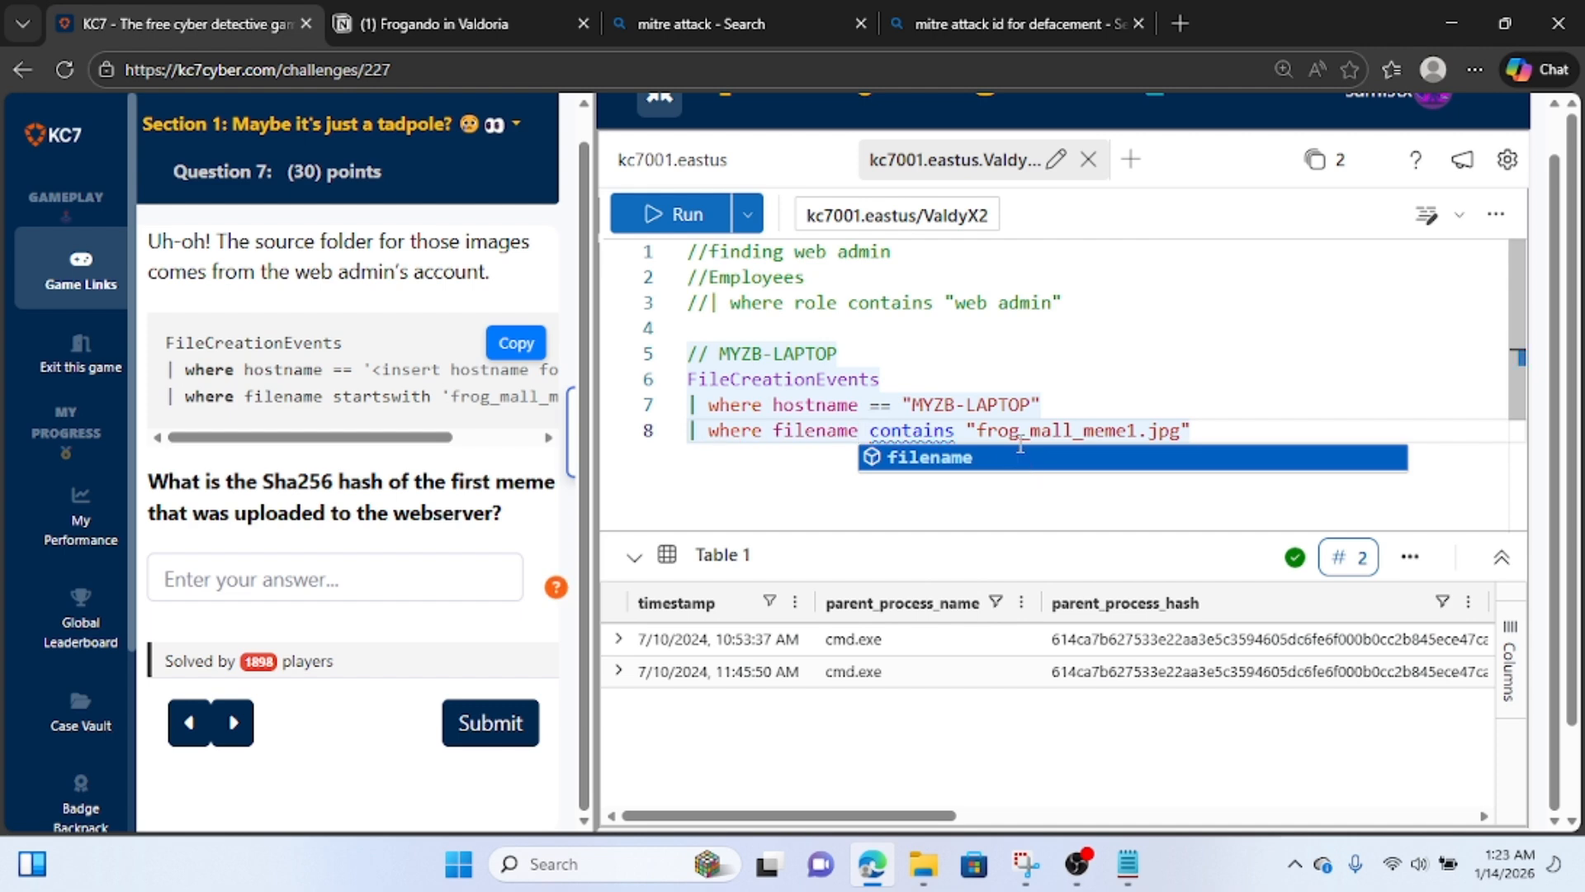
pyautogui.click(667, 217)
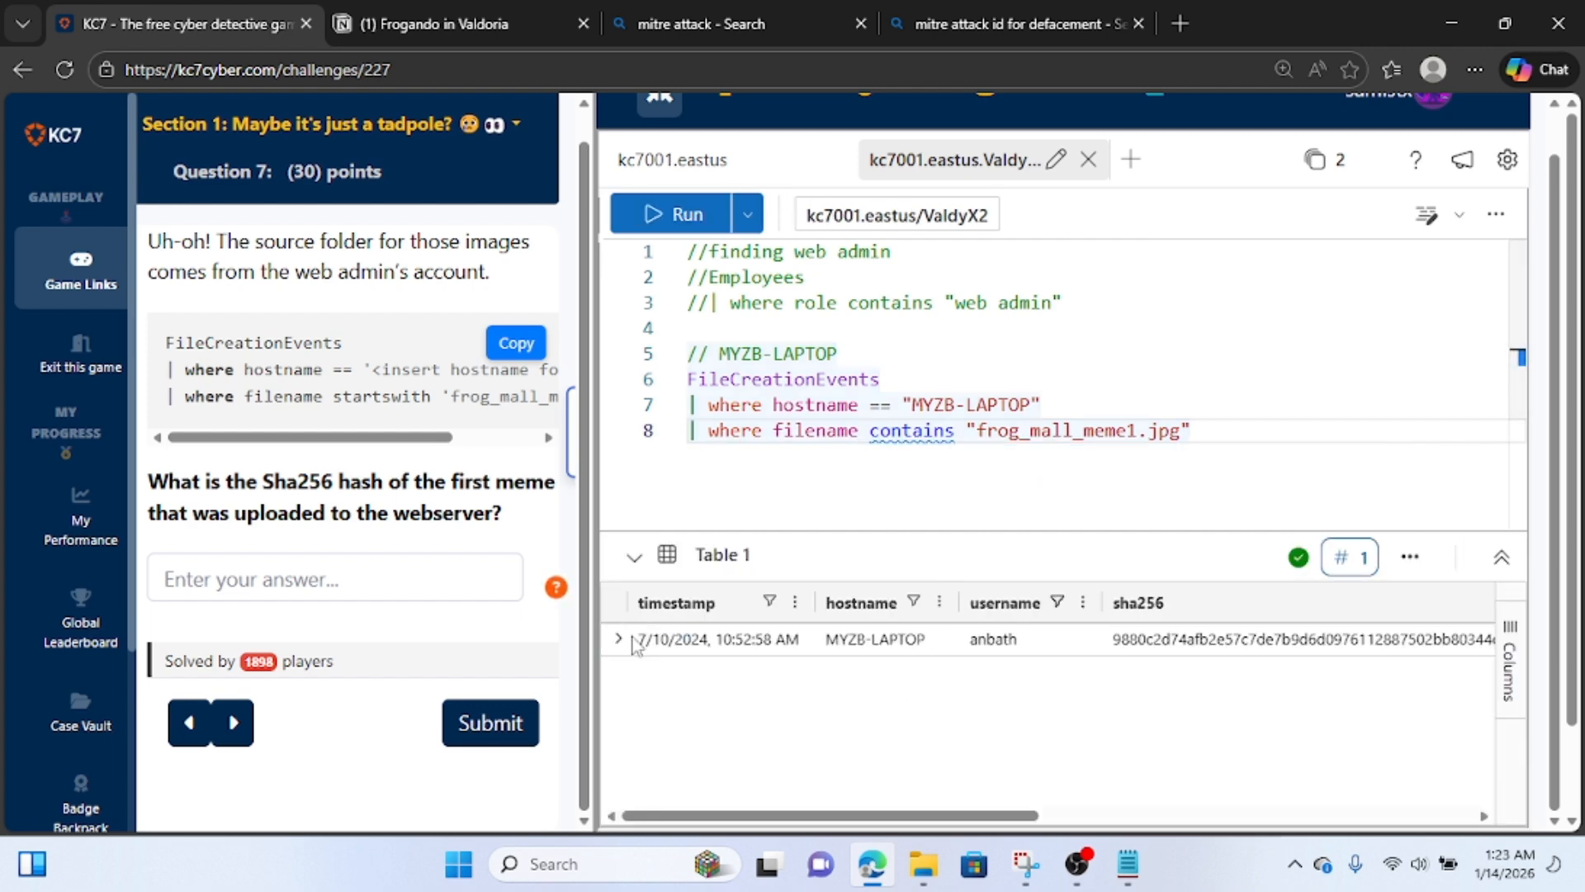
# Expand the returned file creation record in a widened detail view and copy its full contents.
pyautogui.click(617, 640)
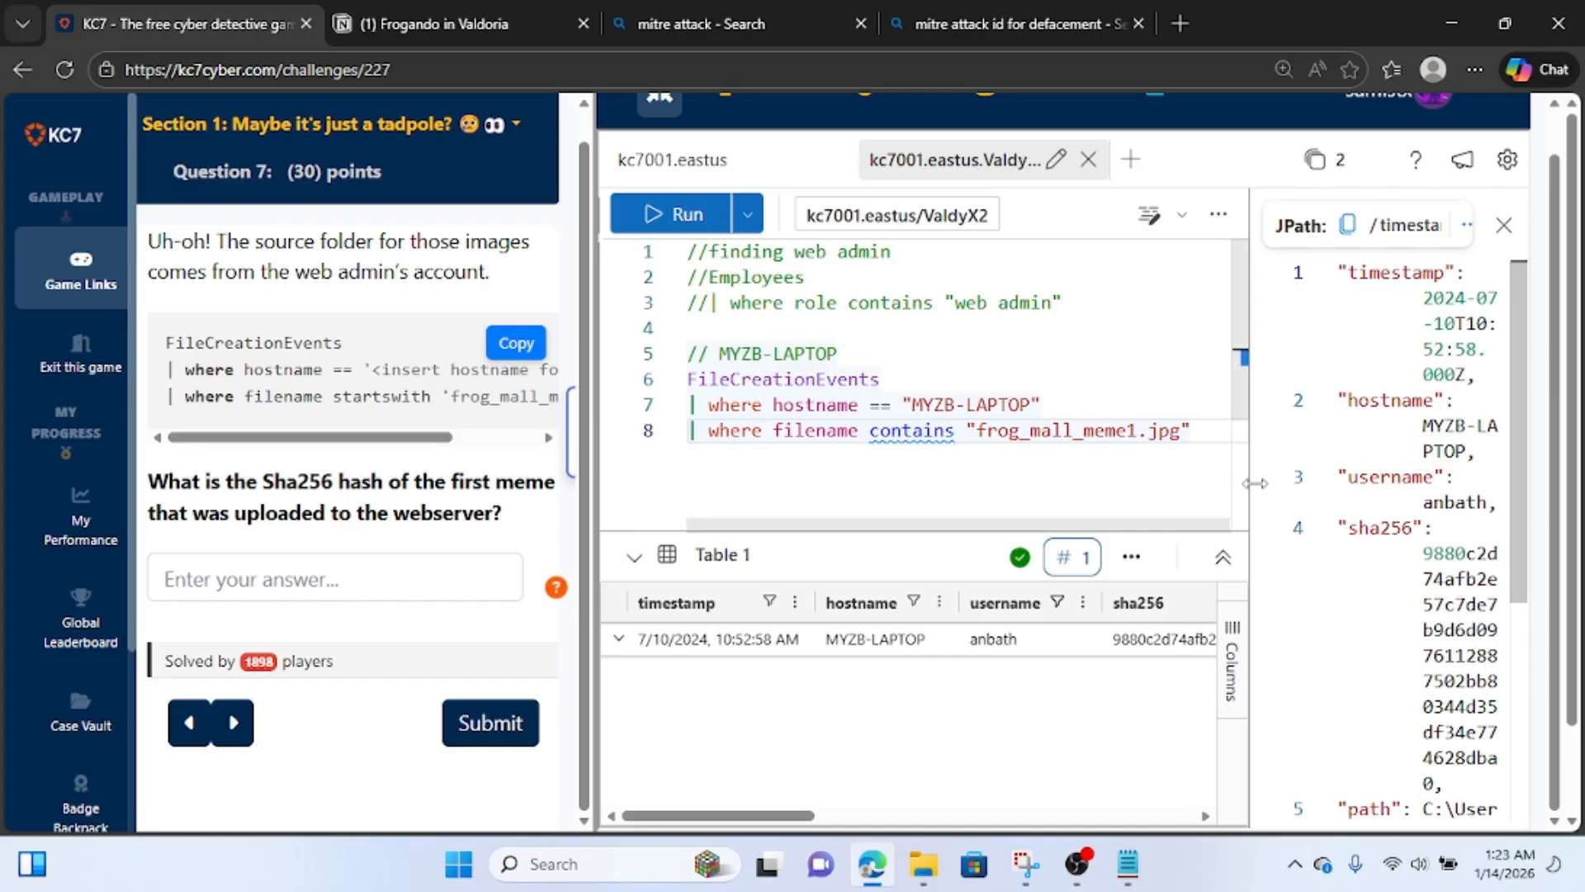
pyautogui.moveTo(1248, 446); pyautogui.dragTo(886, 495)
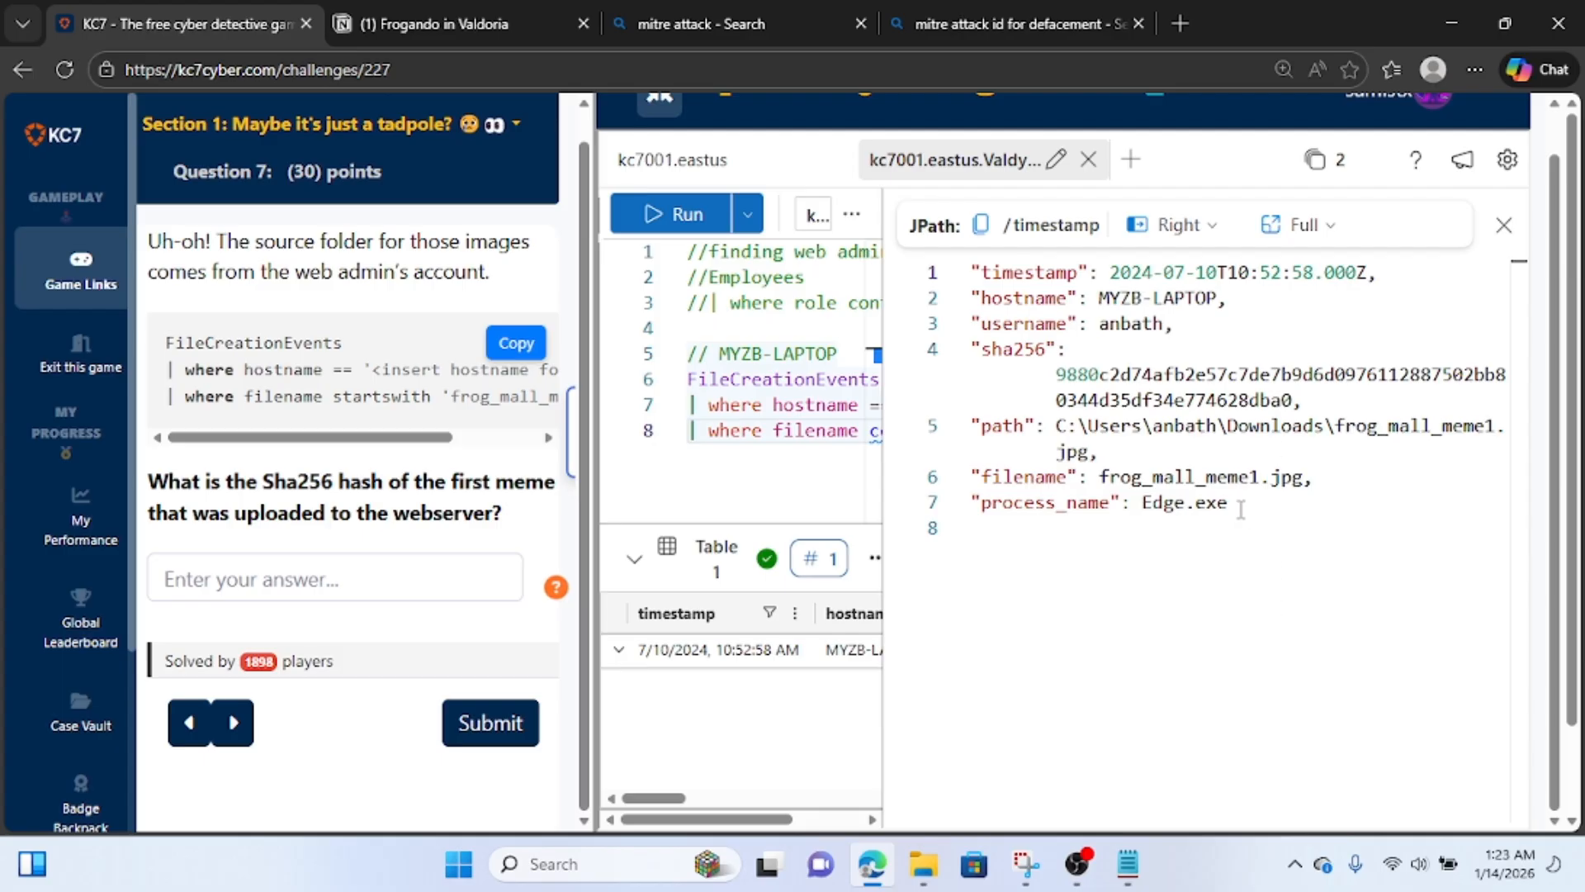
pyautogui.moveTo(1234, 506); pyautogui.dragTo(921, 204)
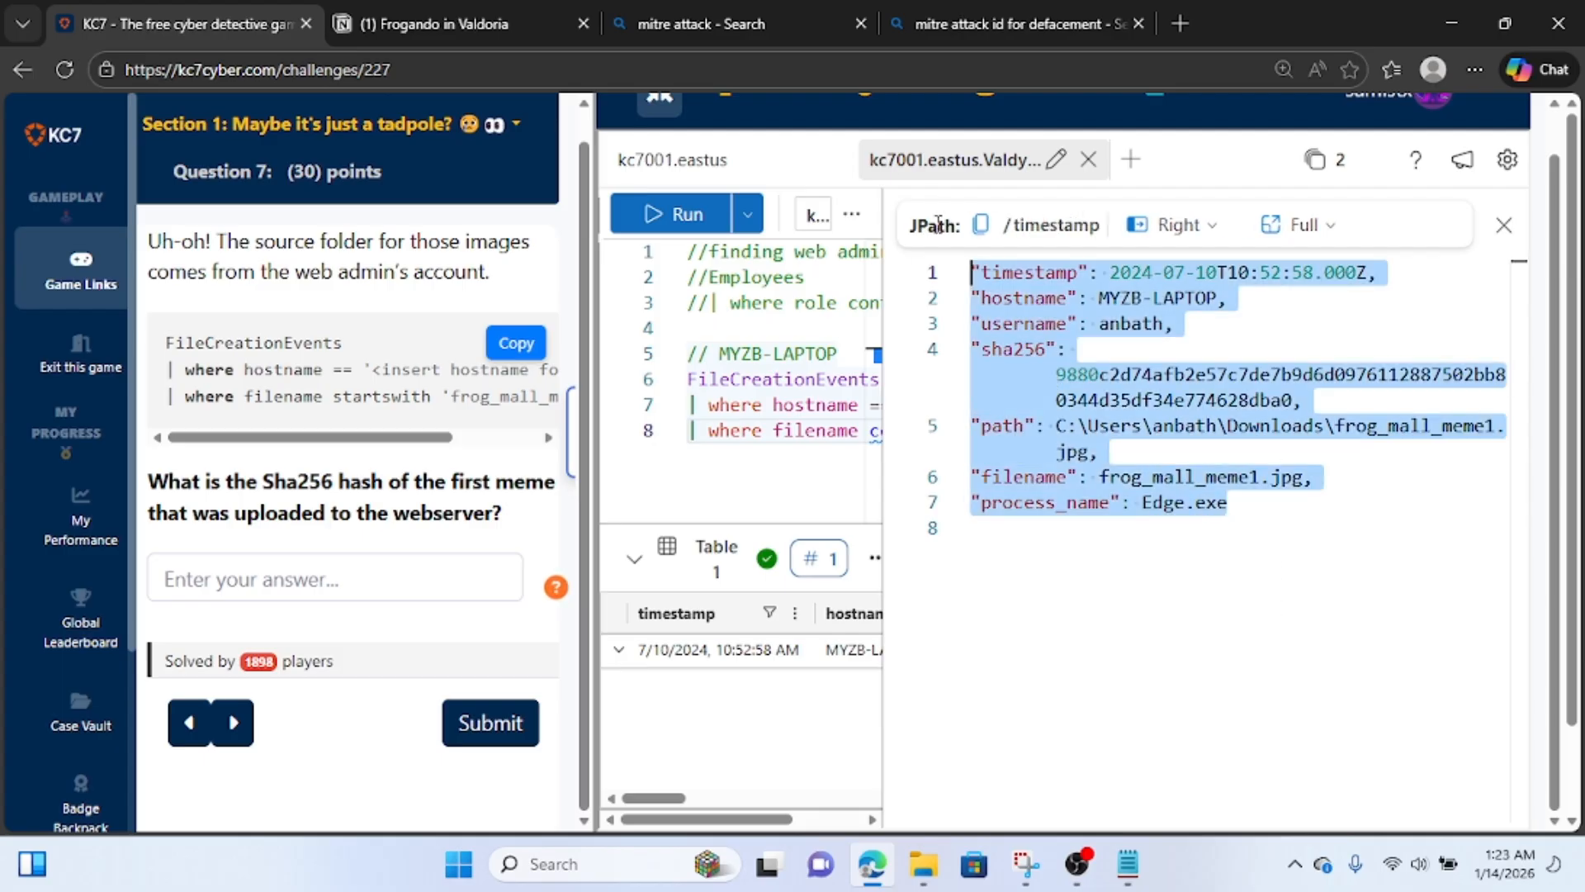
pyautogui.click(1089, 532)
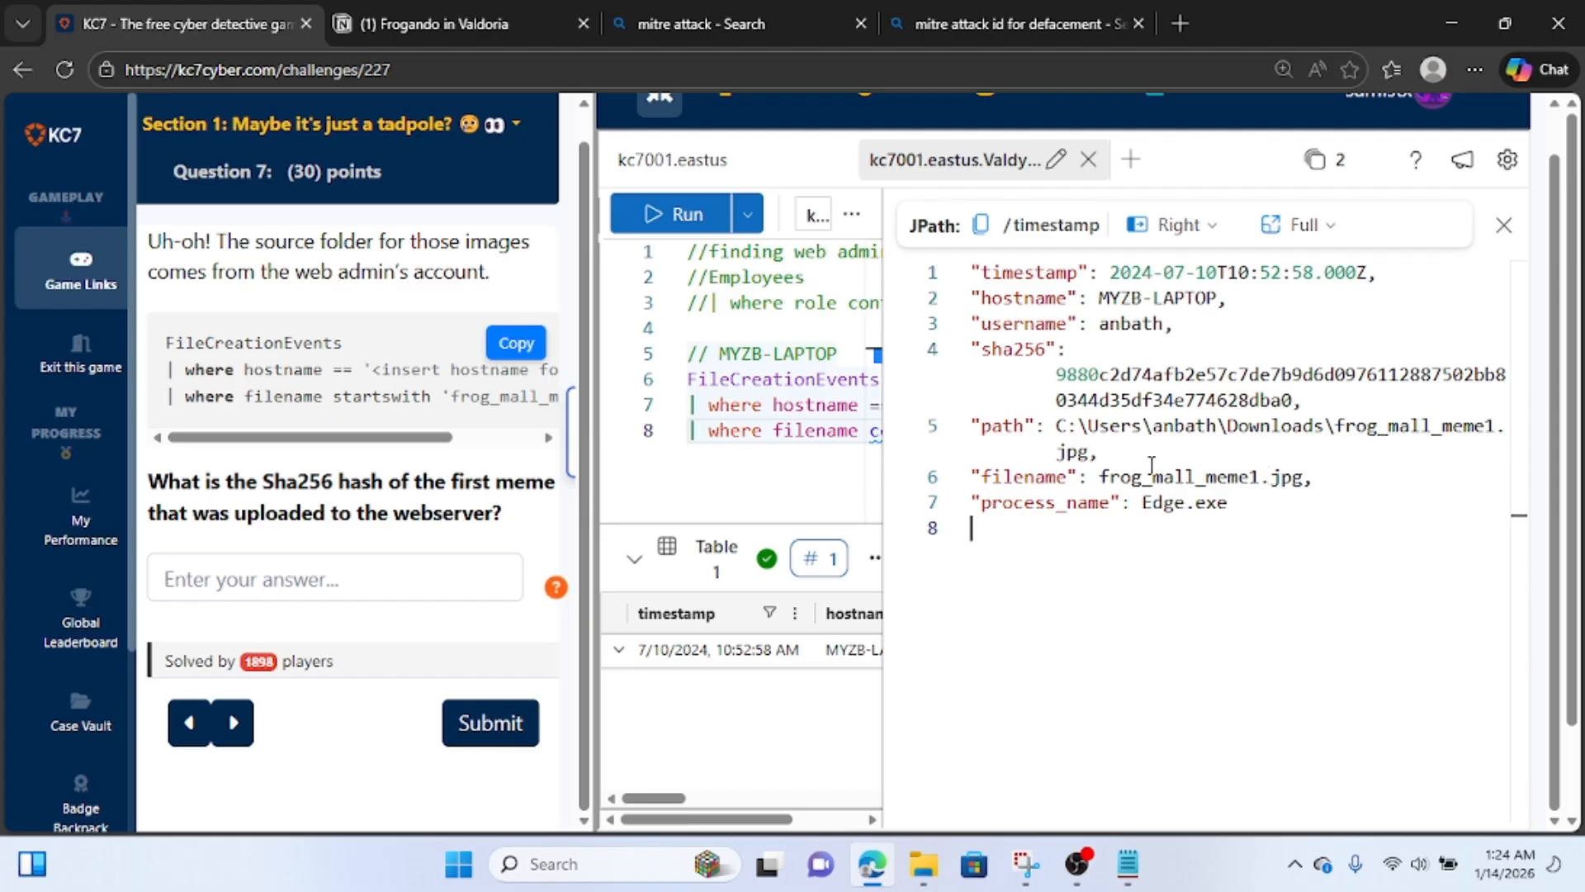
# Add the note "image file creation" at the end of the Notion page, followed by the copied event record.
pyautogui.click(468, 10)
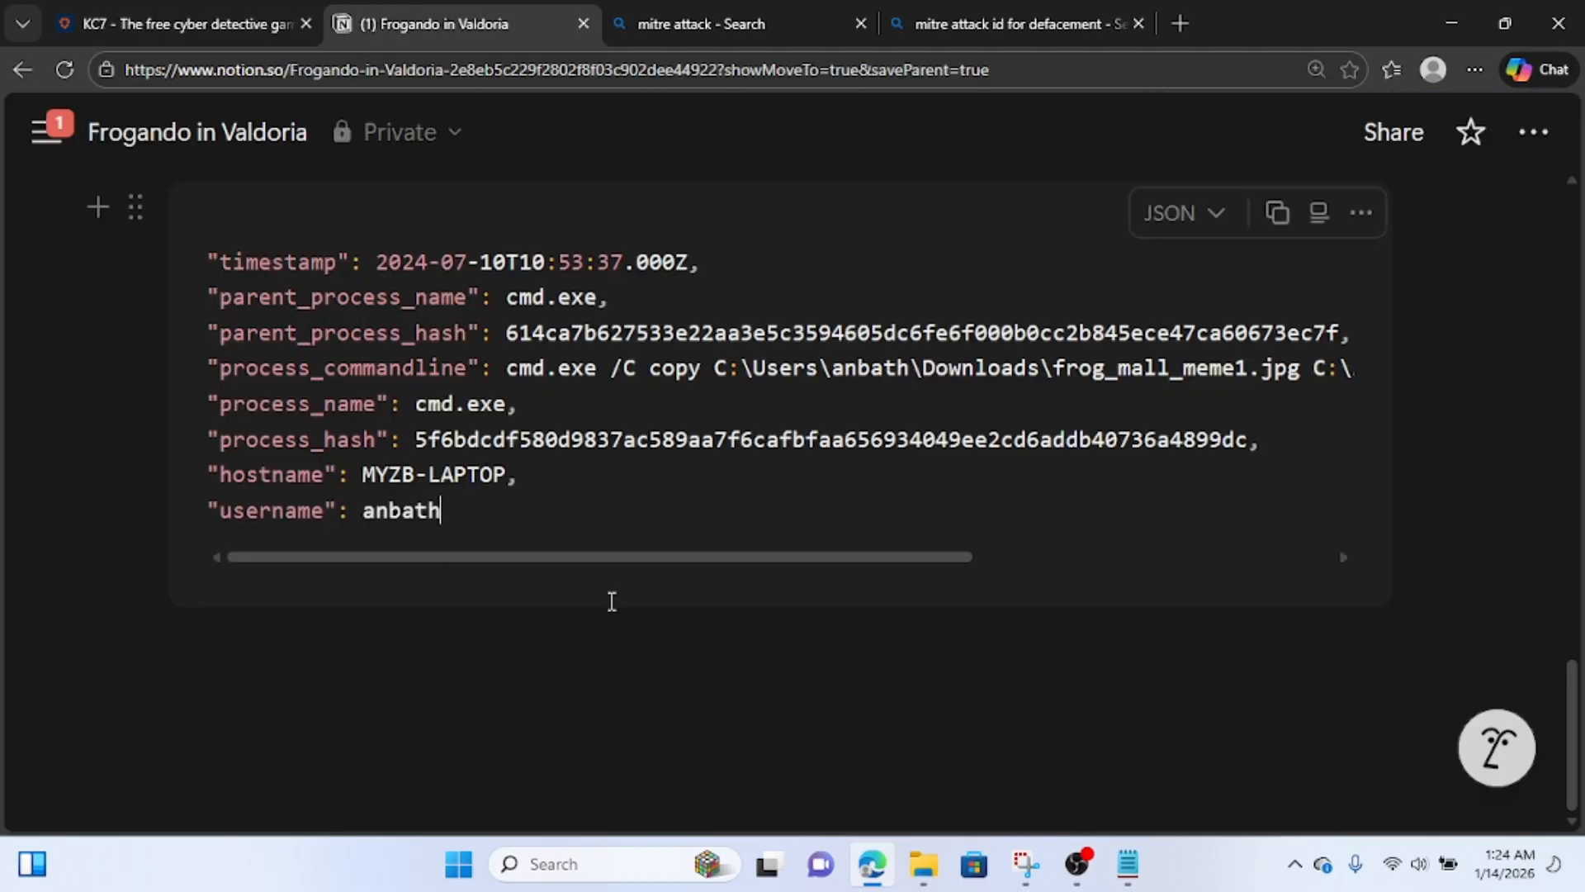
pyautogui.click(584, 686)
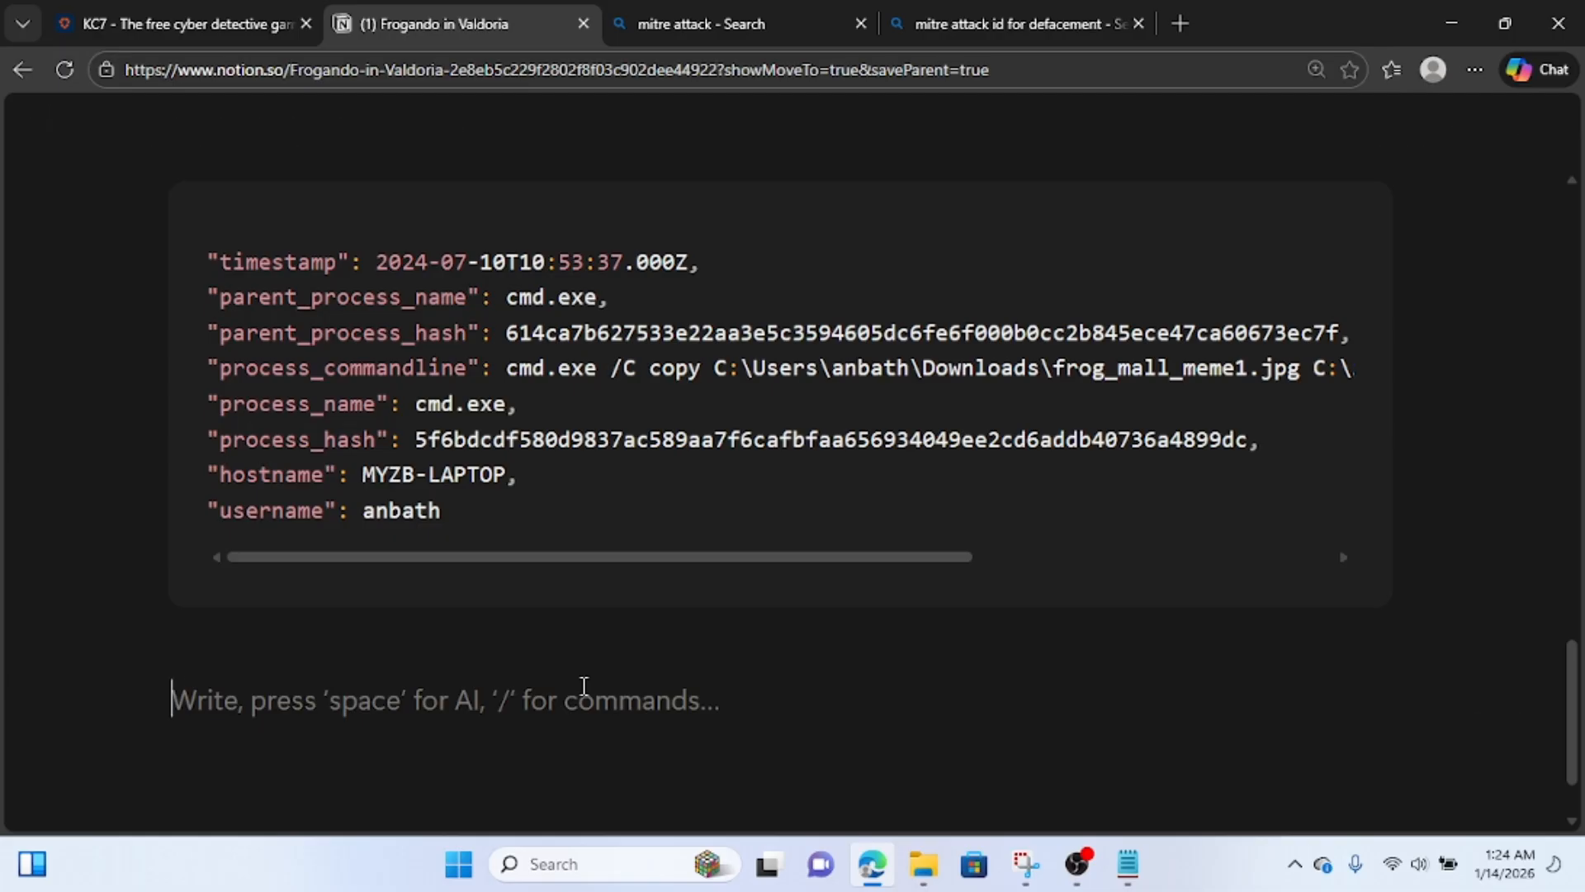
pyautogui.write('fi')
pyautogui.press('BackSpace')
pyautogui.press('BackSpace')
pyautogui.write('i')
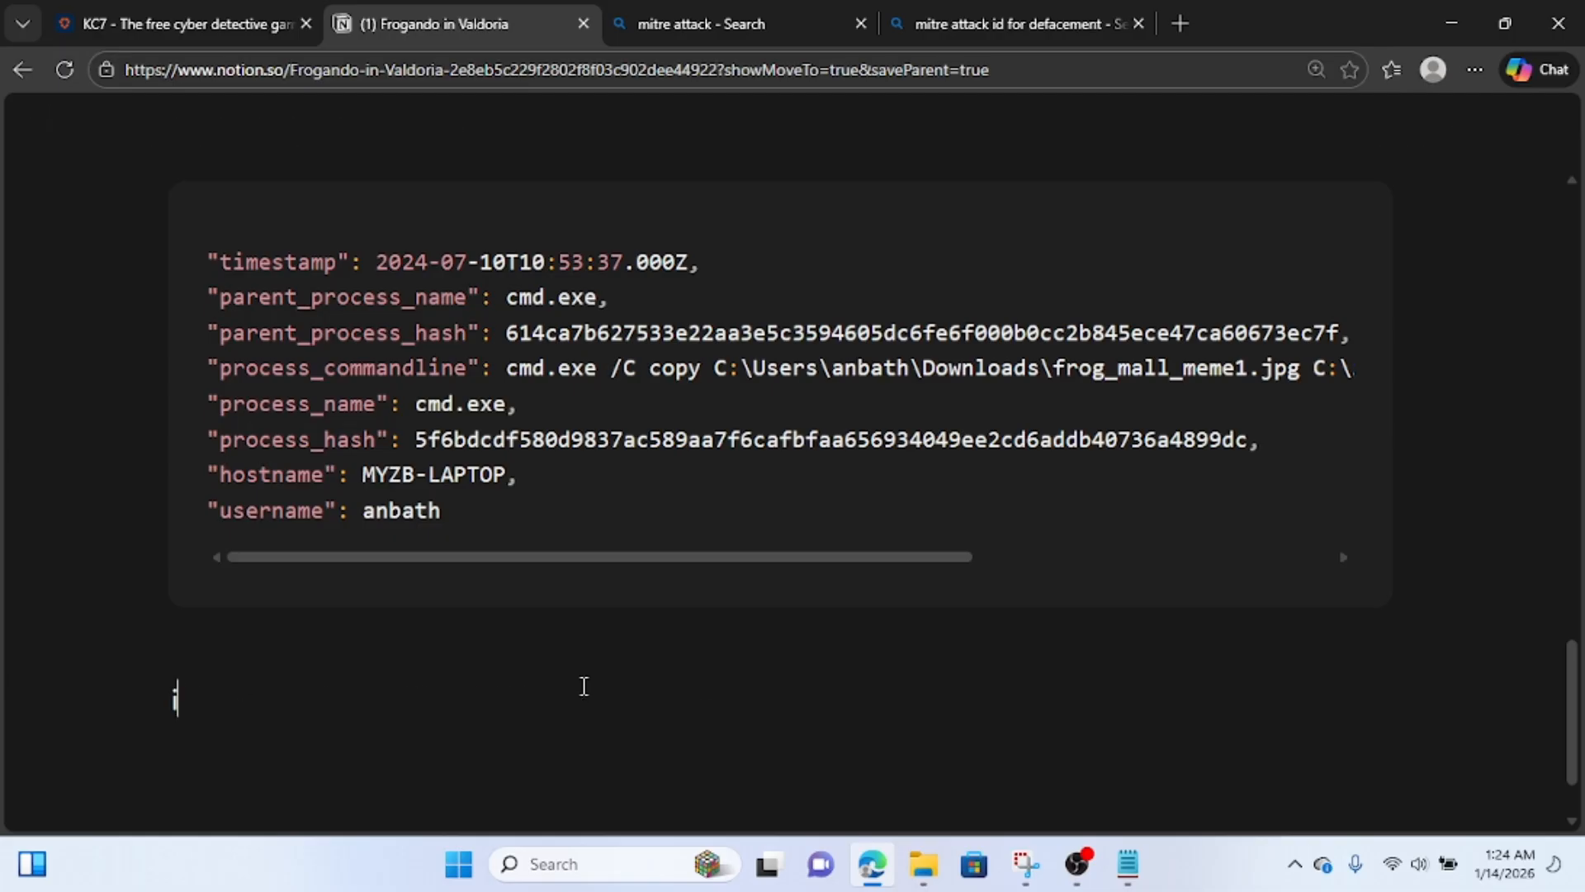
pyautogui.write('mage file ')
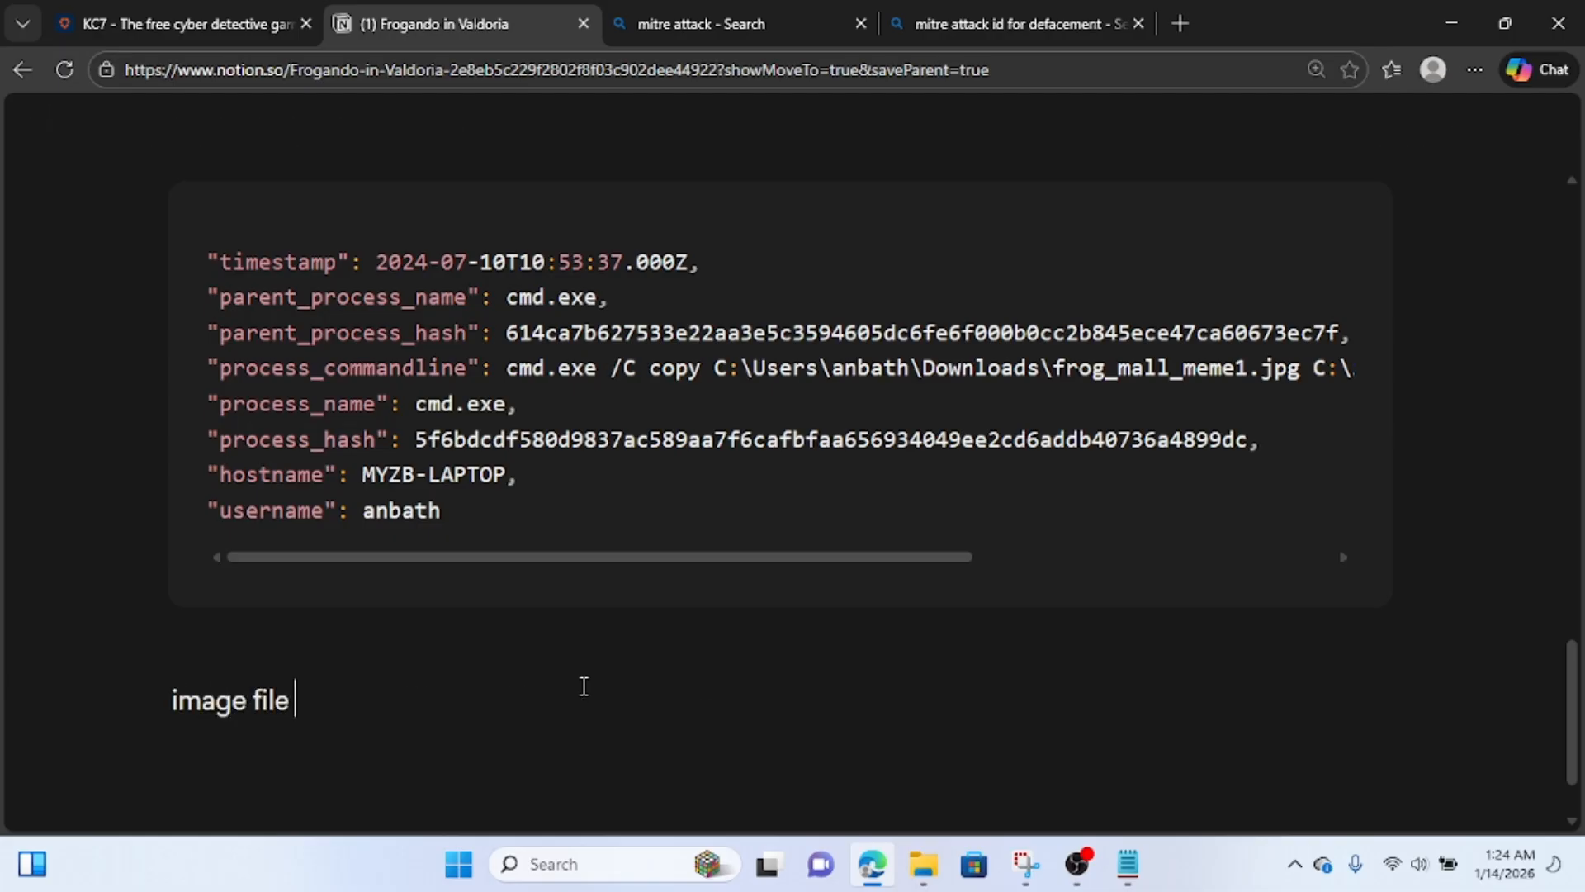
pyautogui.write('creation')
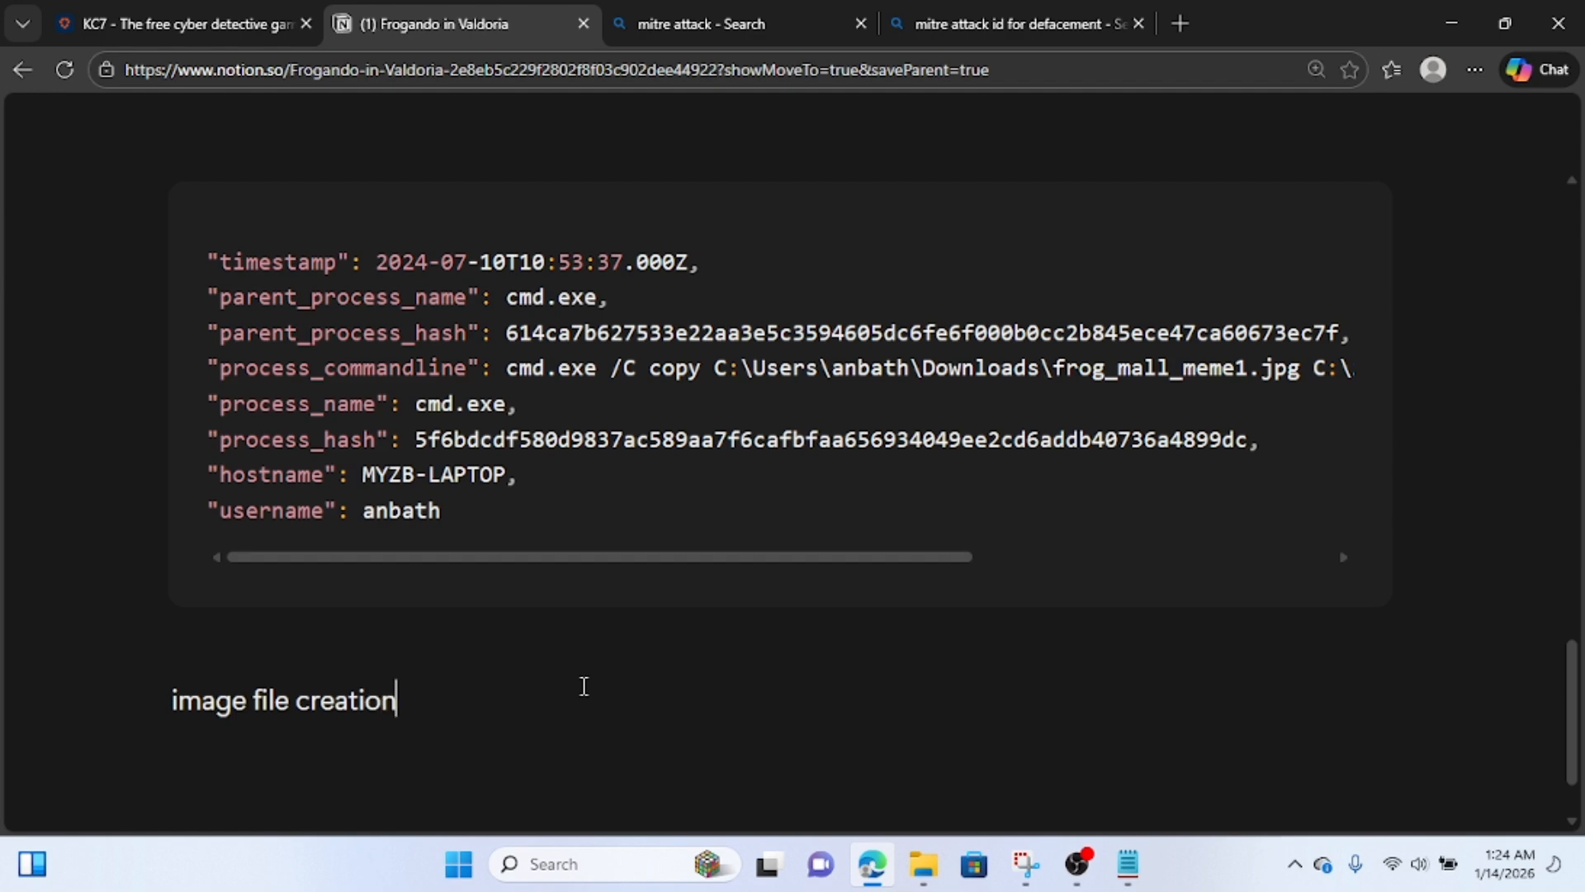
pyautogui.press('Return')
pyautogui.hotkey('ctrl', 'v')
pyautogui.scroll(-5, 584, 686)
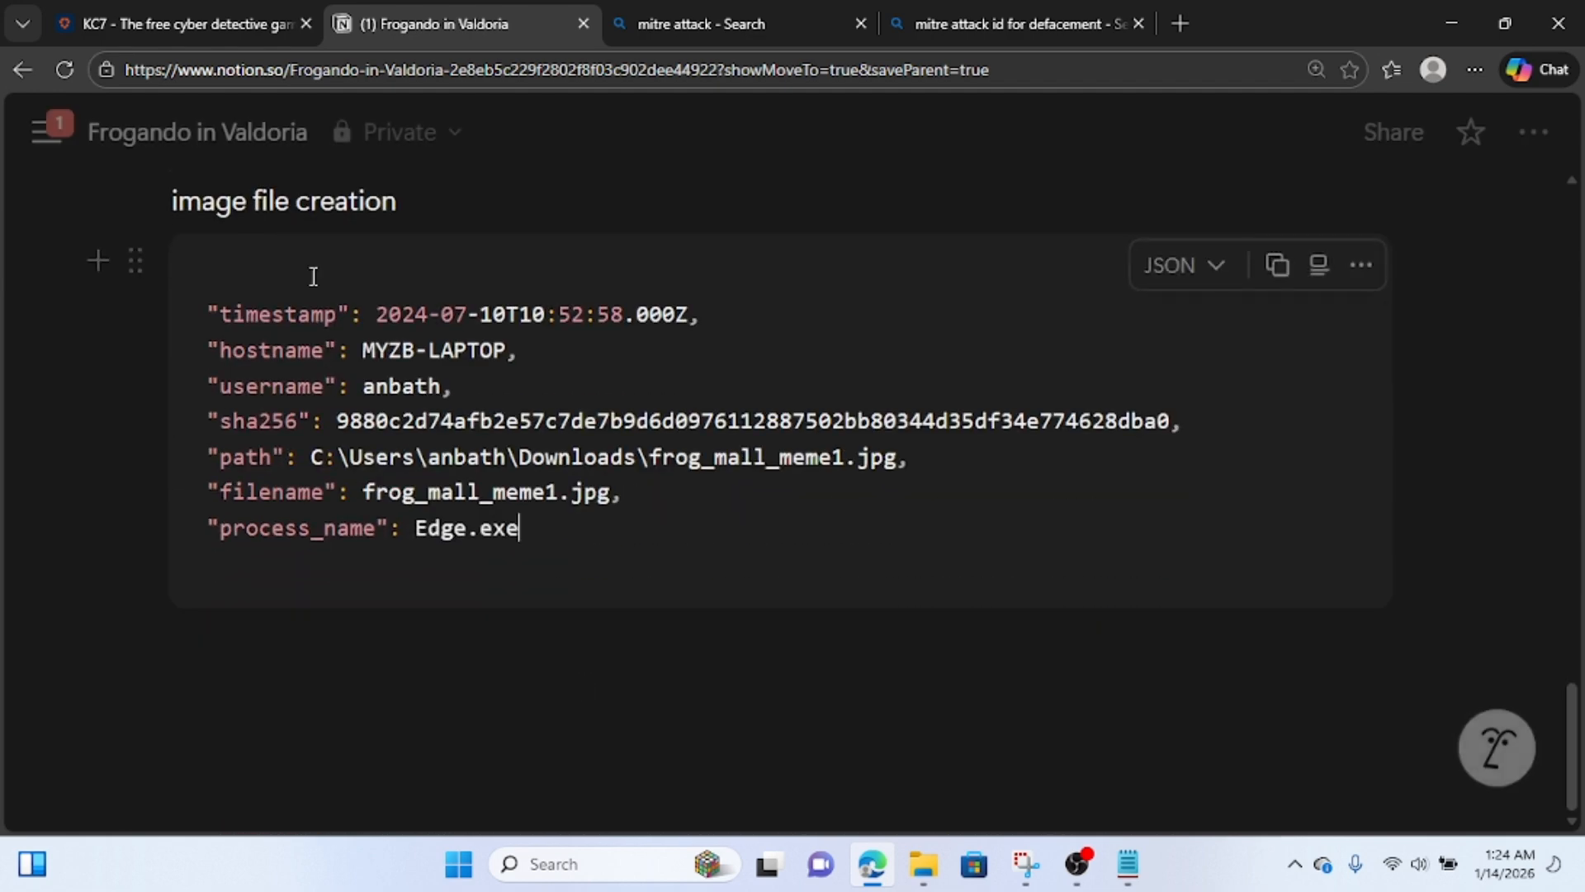
pyautogui.click(198, 28)
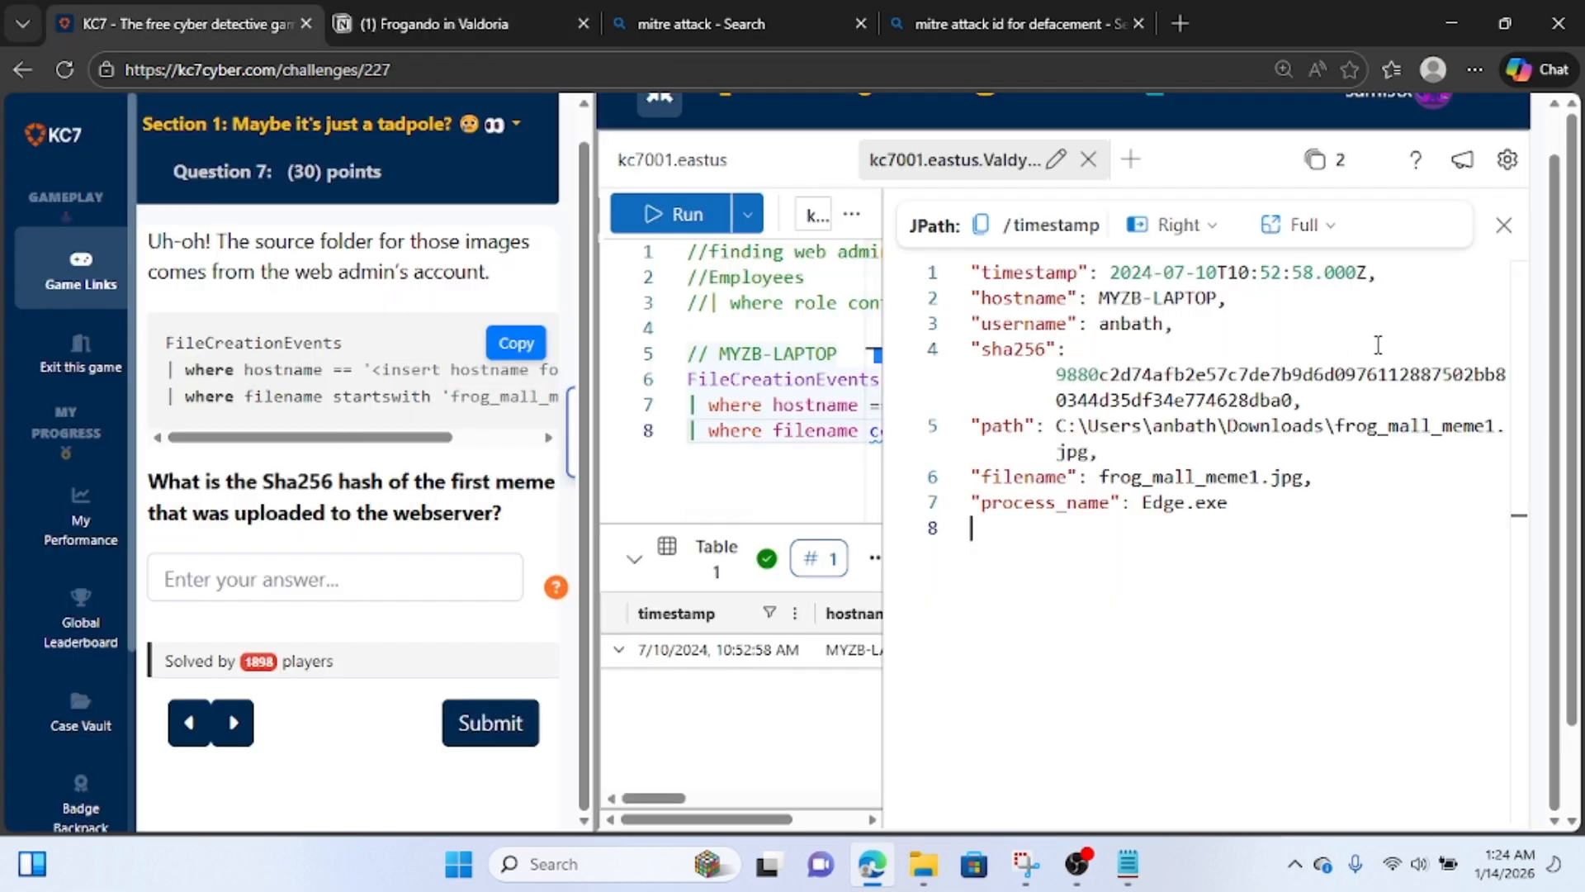
pyautogui.doubleClick(1091, 376)
pyautogui.moveTo(1099, 376); pyautogui.dragTo(1056, 374)
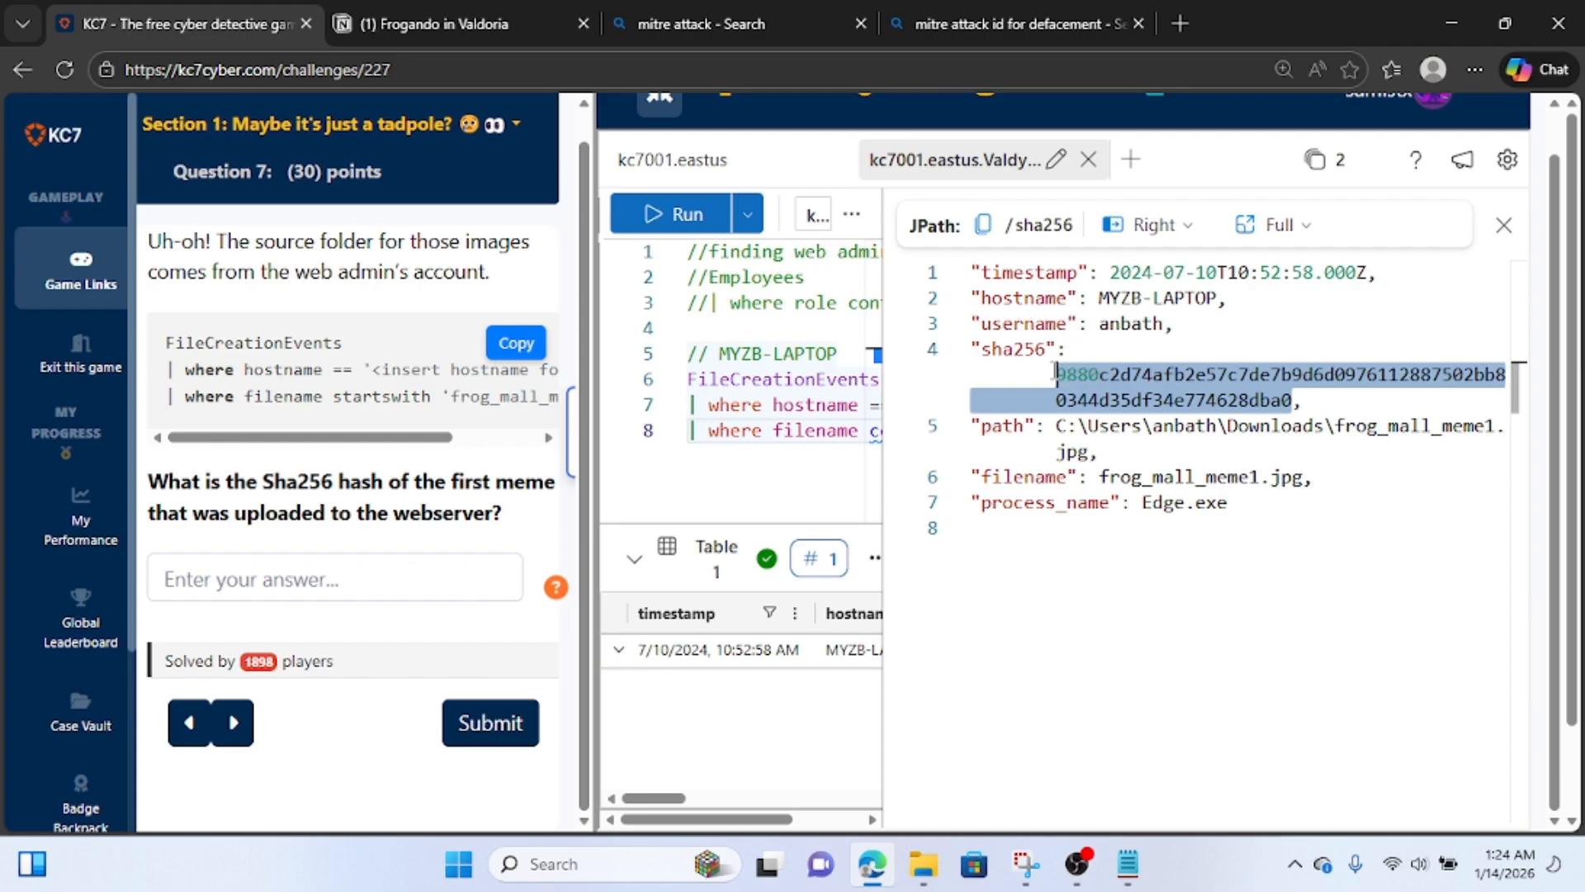
pyautogui.hotkey('ctrl', 'c')
pyautogui.click(425, 569)
pyautogui.hotkey('ctrl', 'v')
pyautogui.click(488, 729)
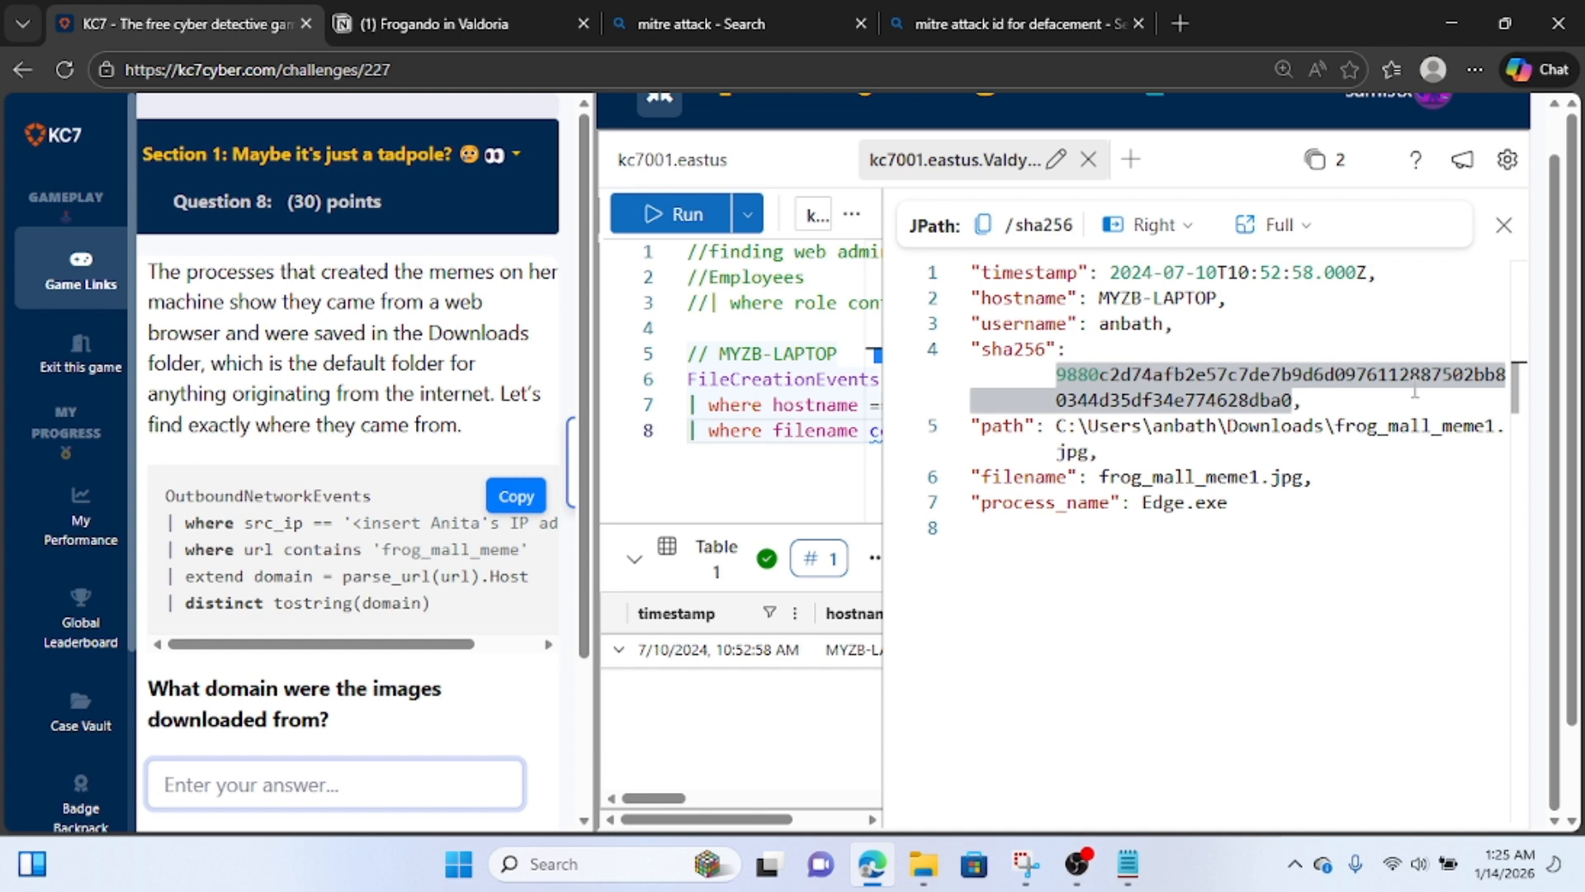
# Close the record's detail view and comment out all three lines of the FileCreationEvents query.
pyautogui.click(1504, 225)
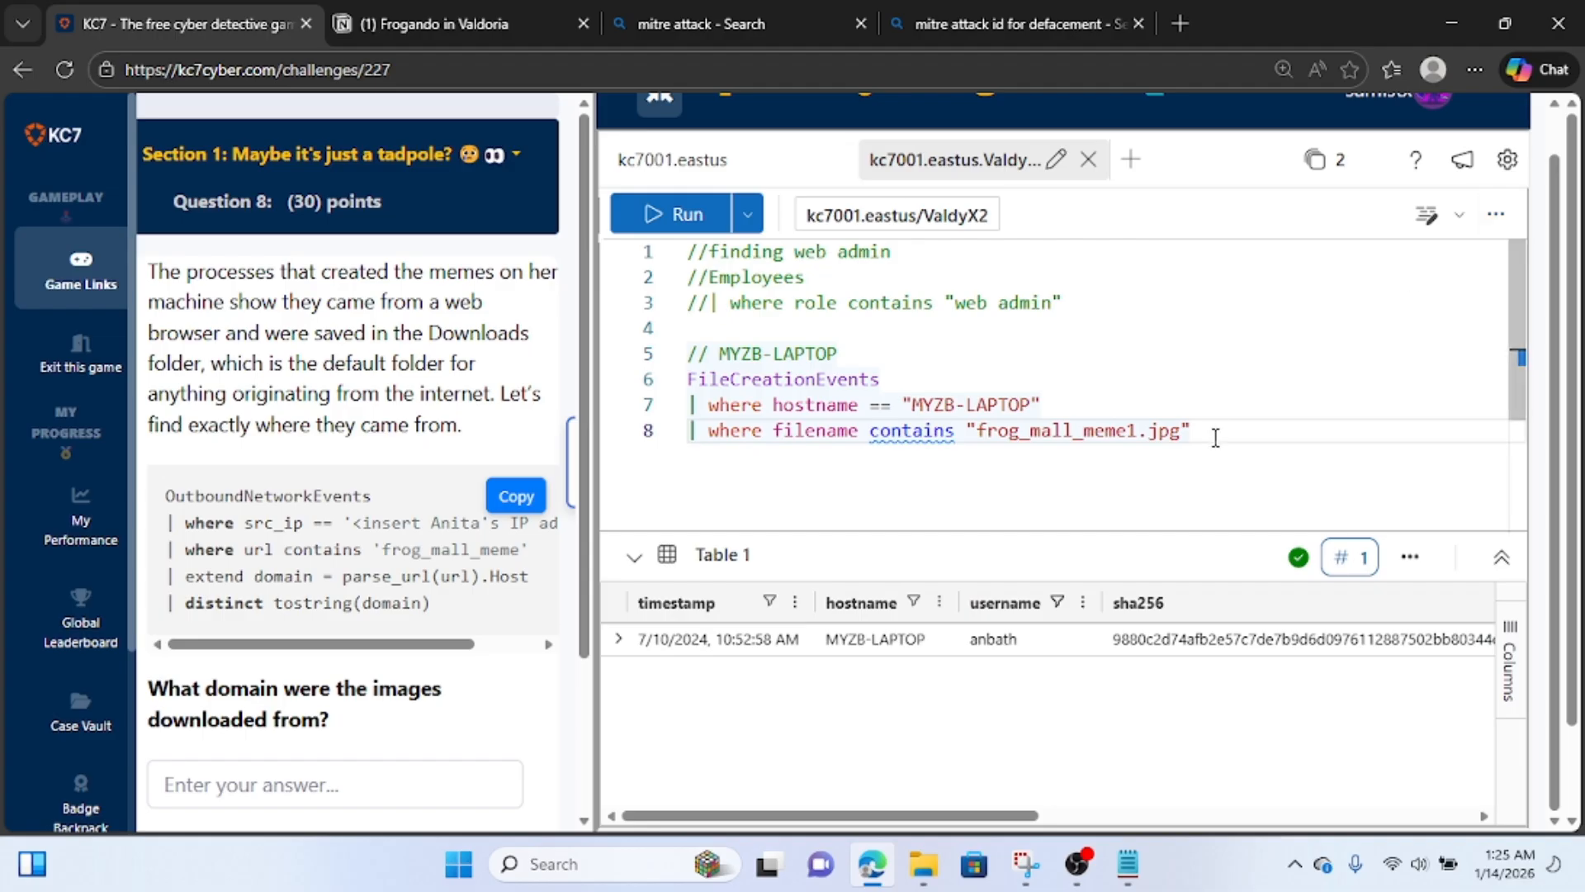
pyautogui.moveTo(1215, 437); pyautogui.dragTo(902, 404)
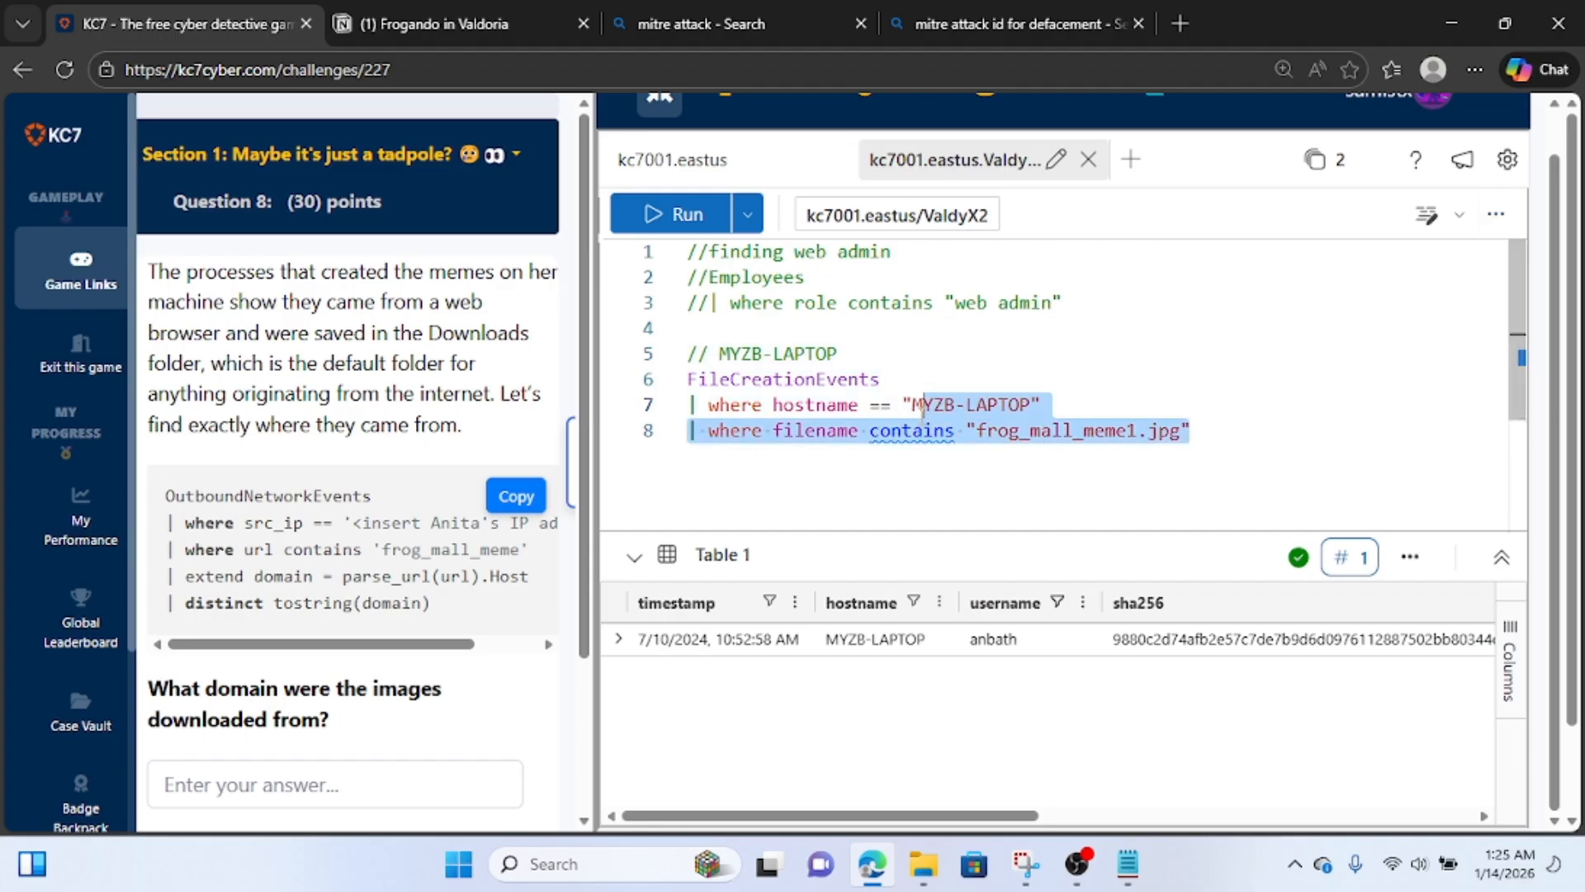
pyautogui.click(689, 380)
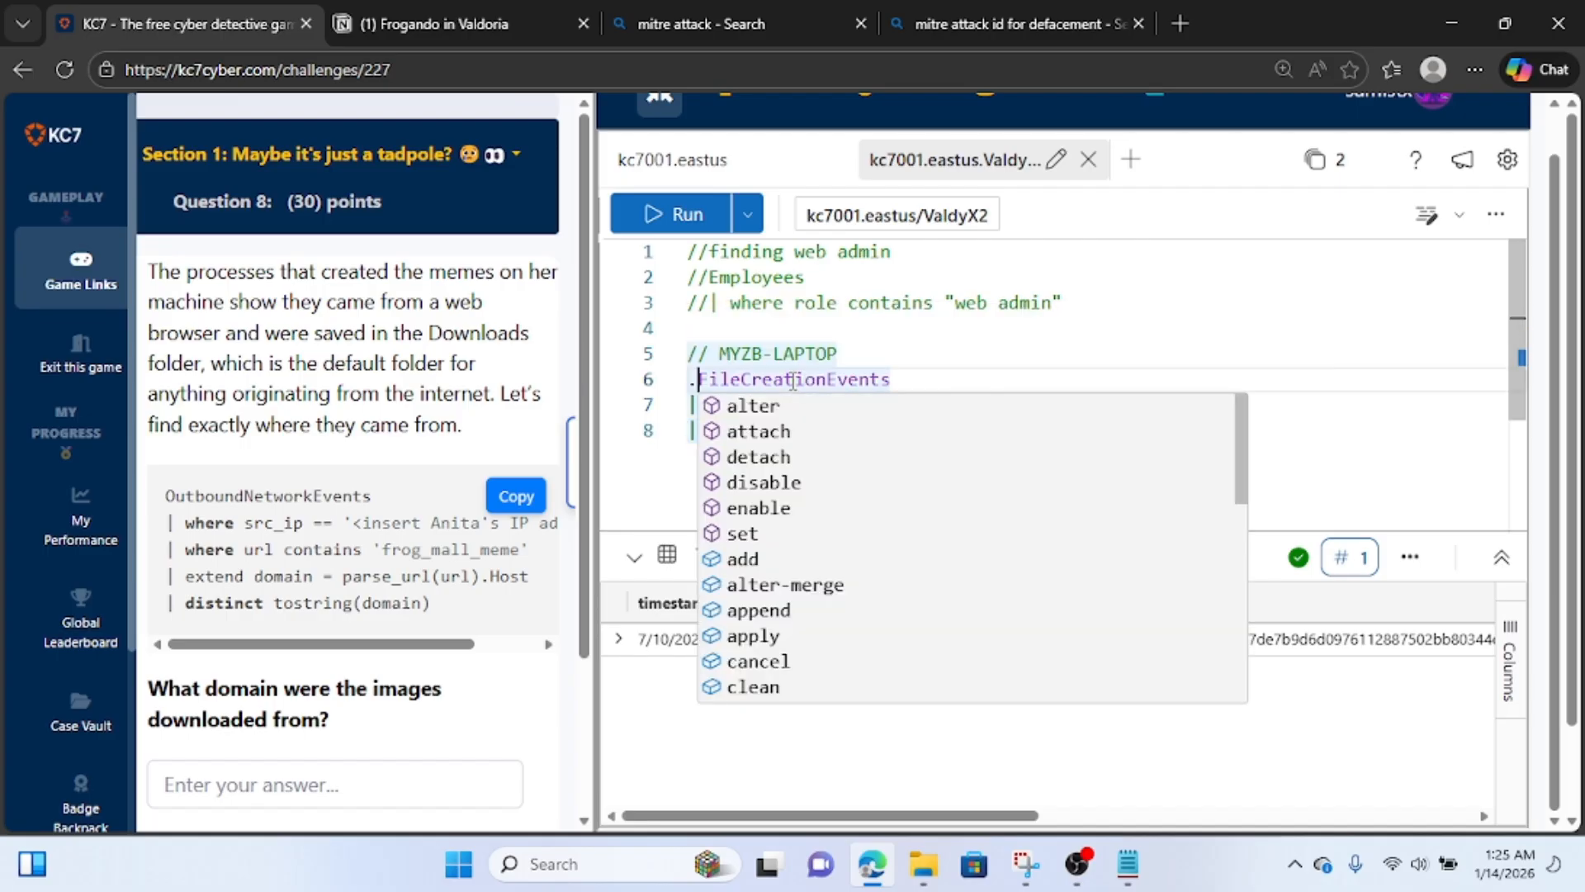
pyautogui.write('//')
pyautogui.press('Down')
pyautogui.press('Left')
pyautogui.press('Left')
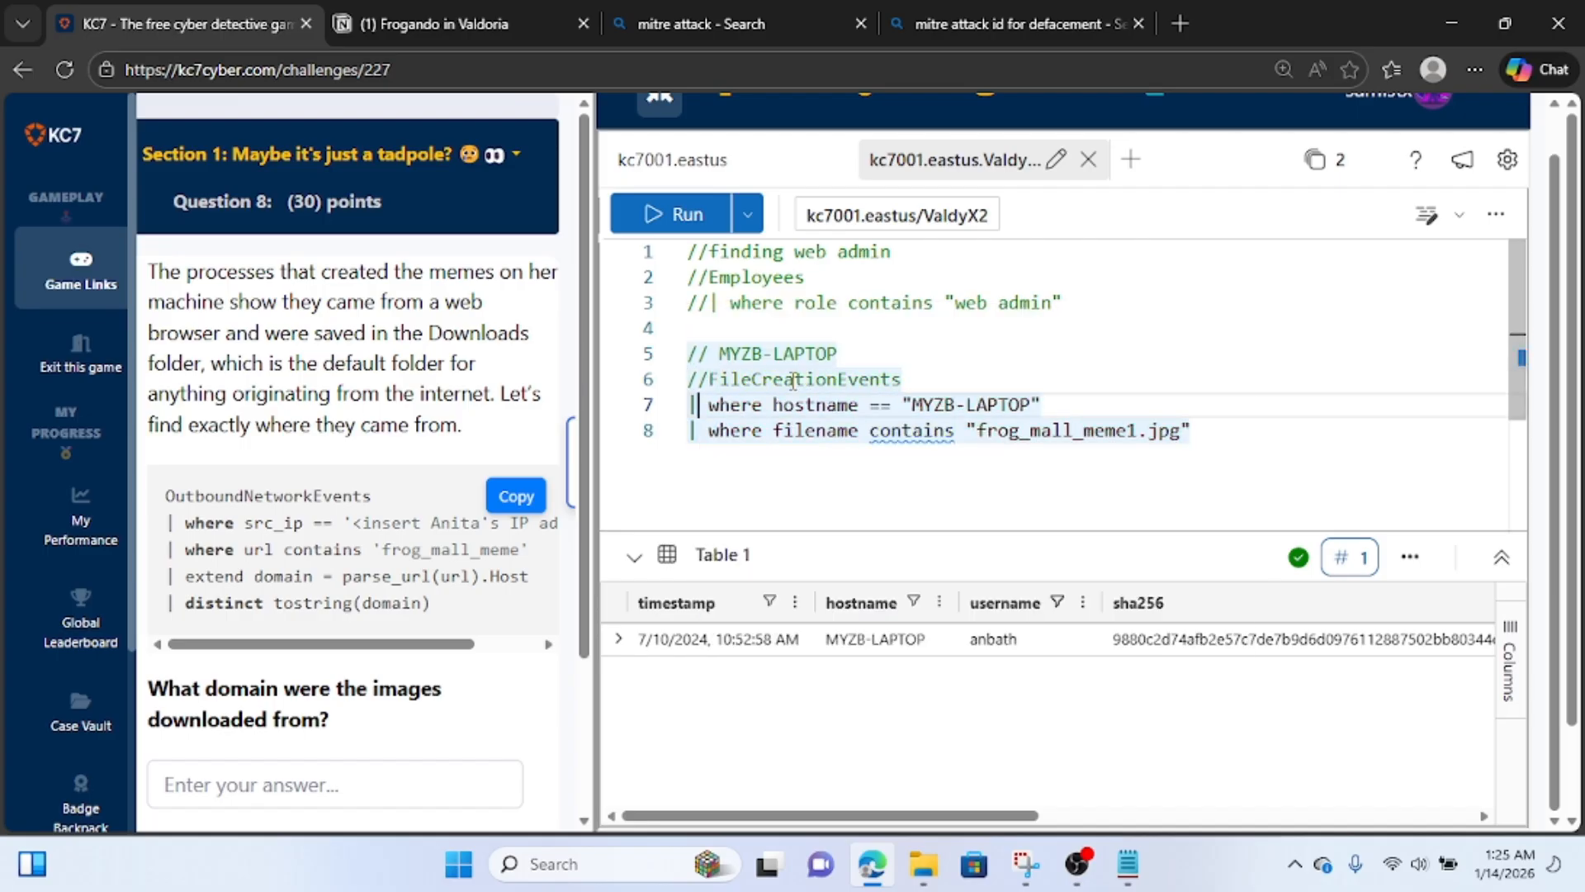
pyautogui.write('//')
pyautogui.press('Down')
pyautogui.press('Left')
pyautogui.press('Left')
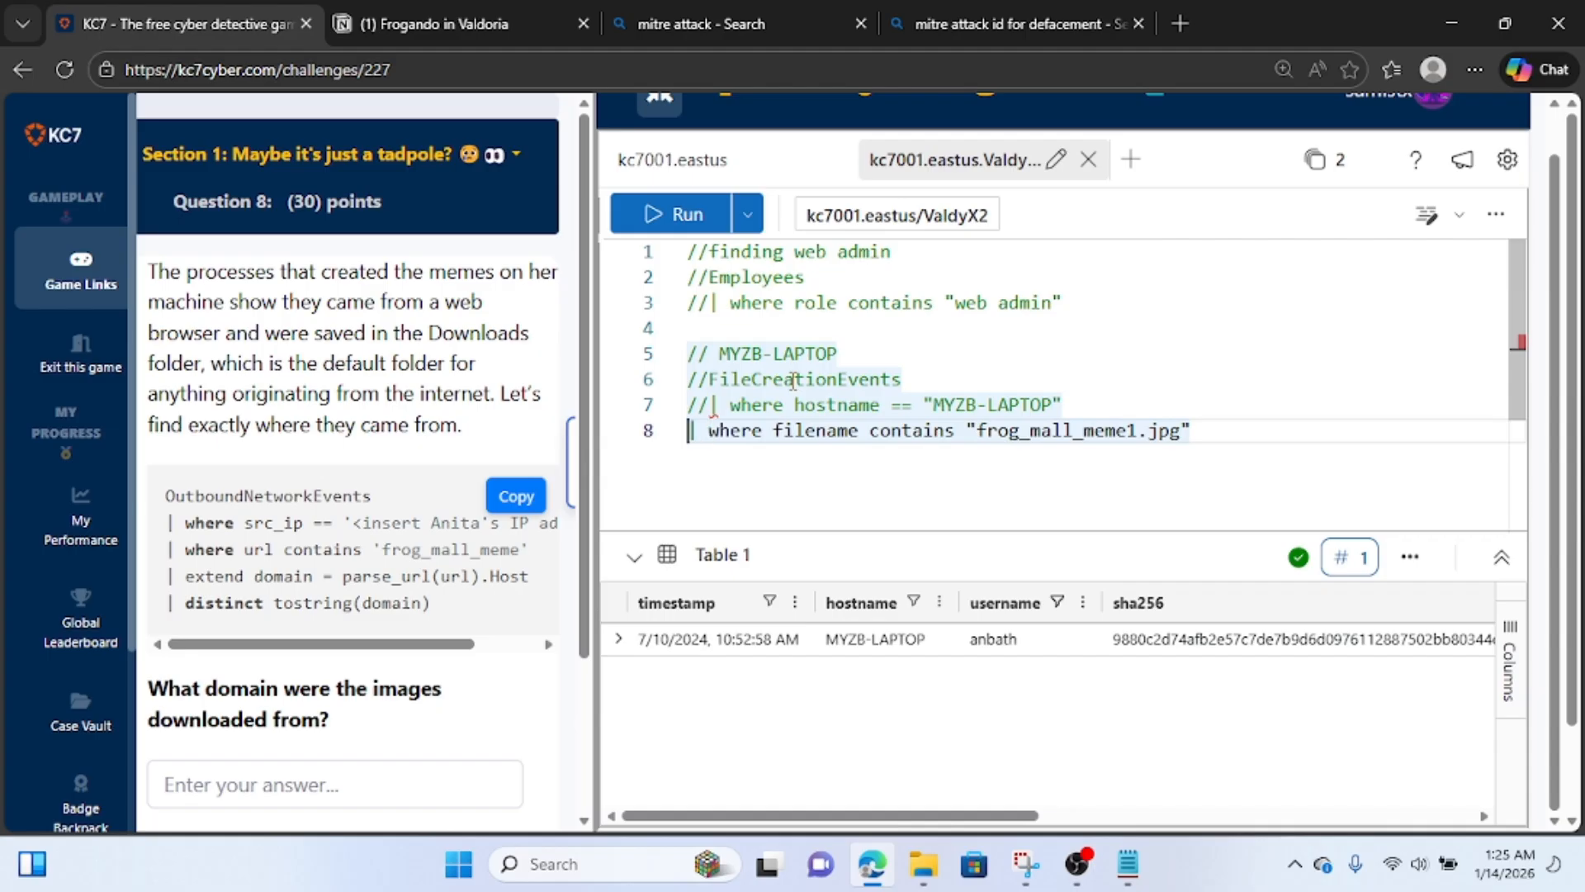
pyautogui.write('//')
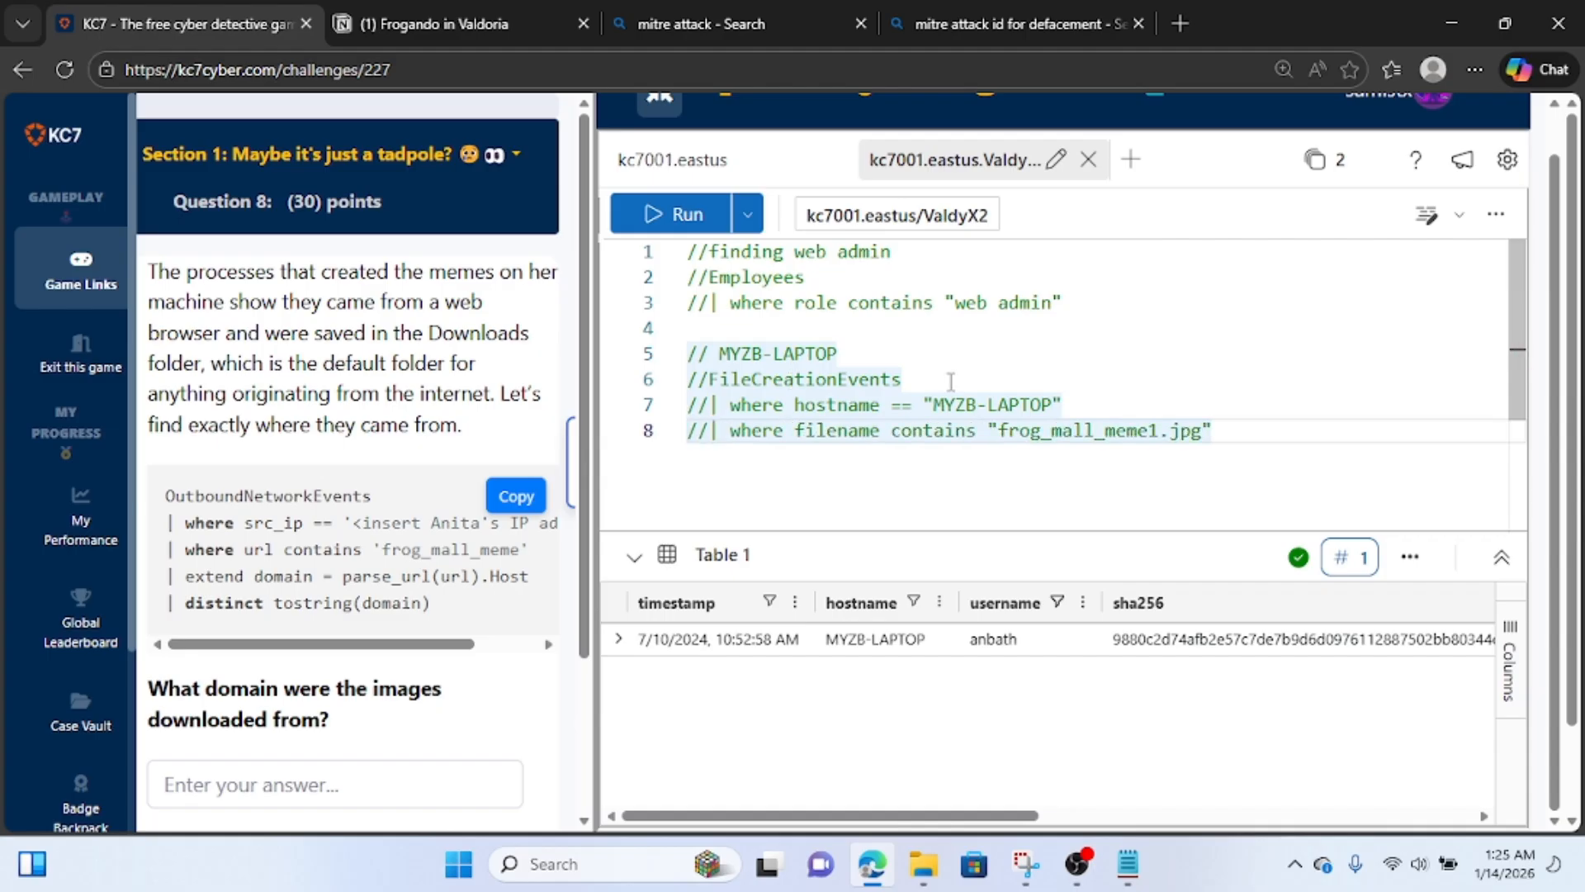
# Begin a new OutboundNetworkEvents query below the commented lines, with a where clause on src_ip.
pyautogui.click(1258, 417)
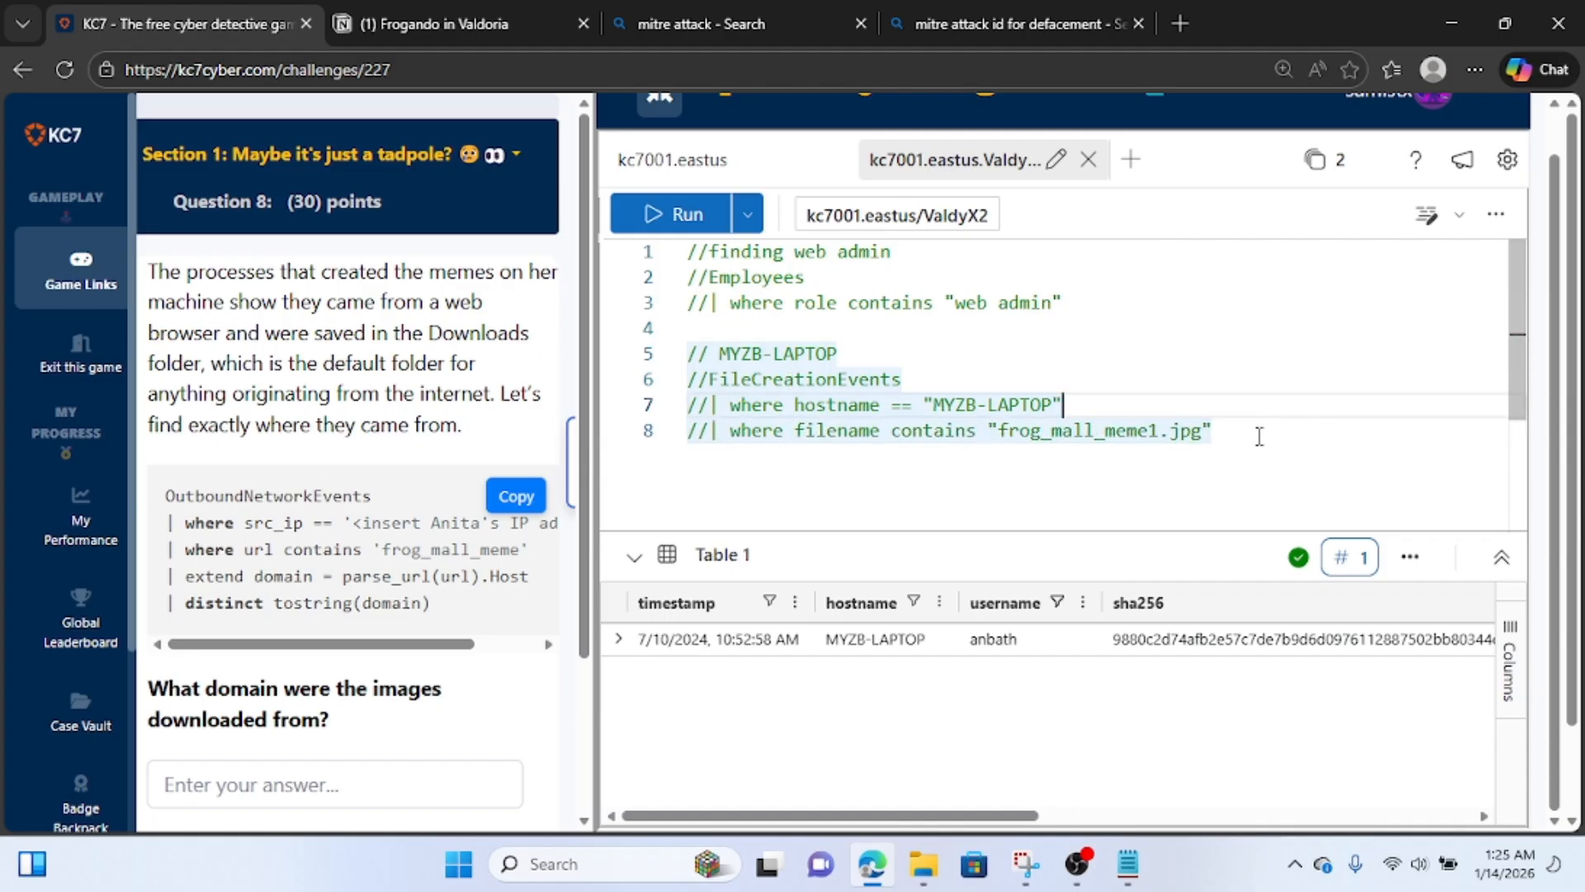
pyautogui.click(1259, 436)
pyautogui.press('Return')
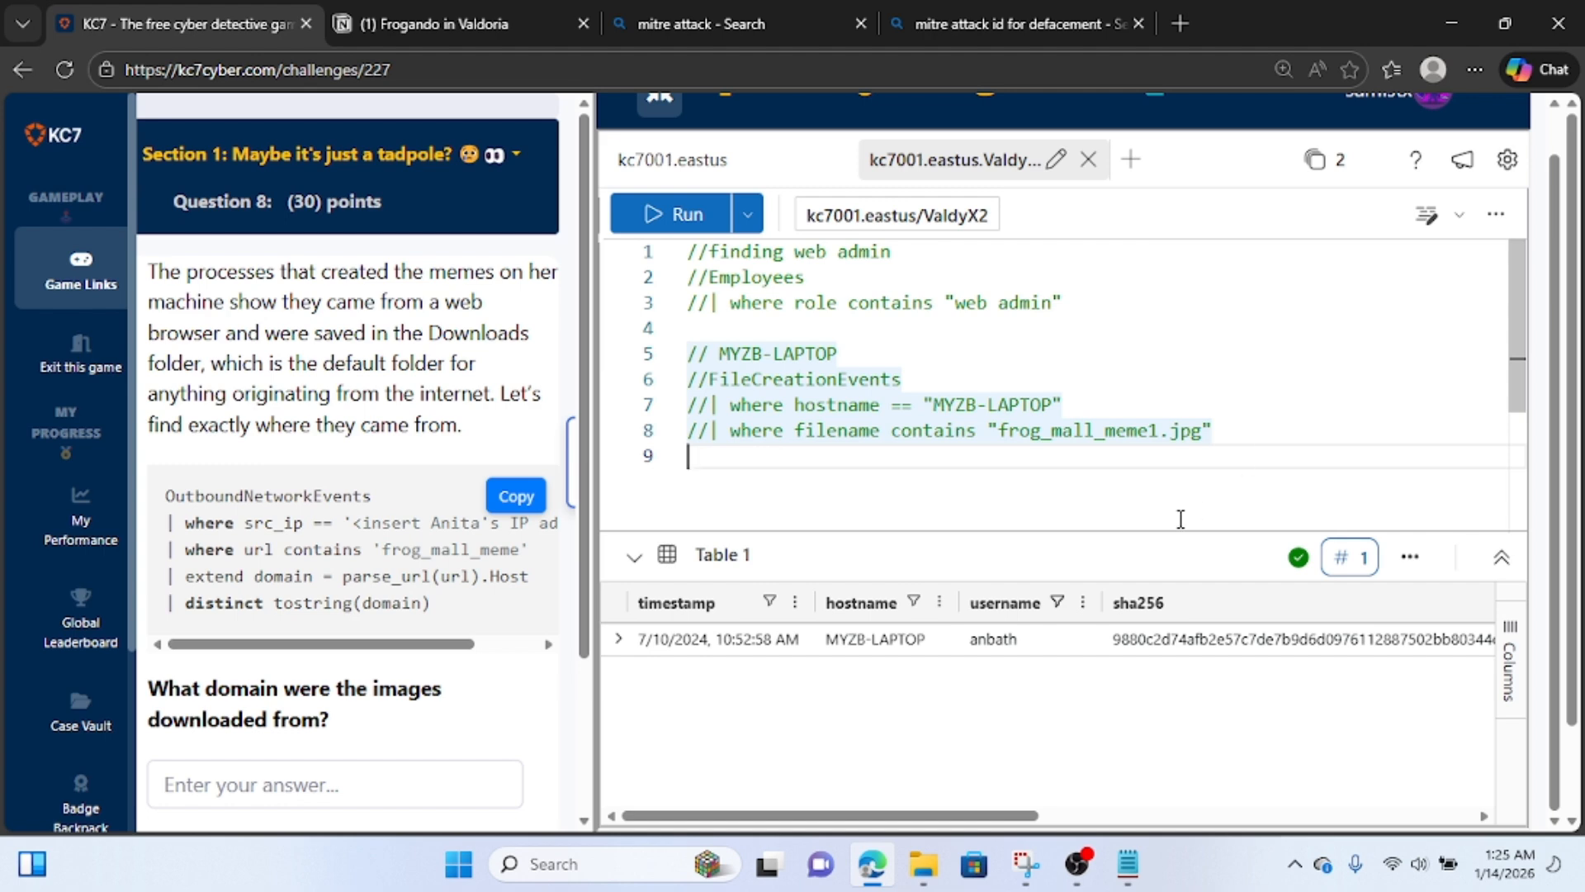
pyautogui.press('Return')
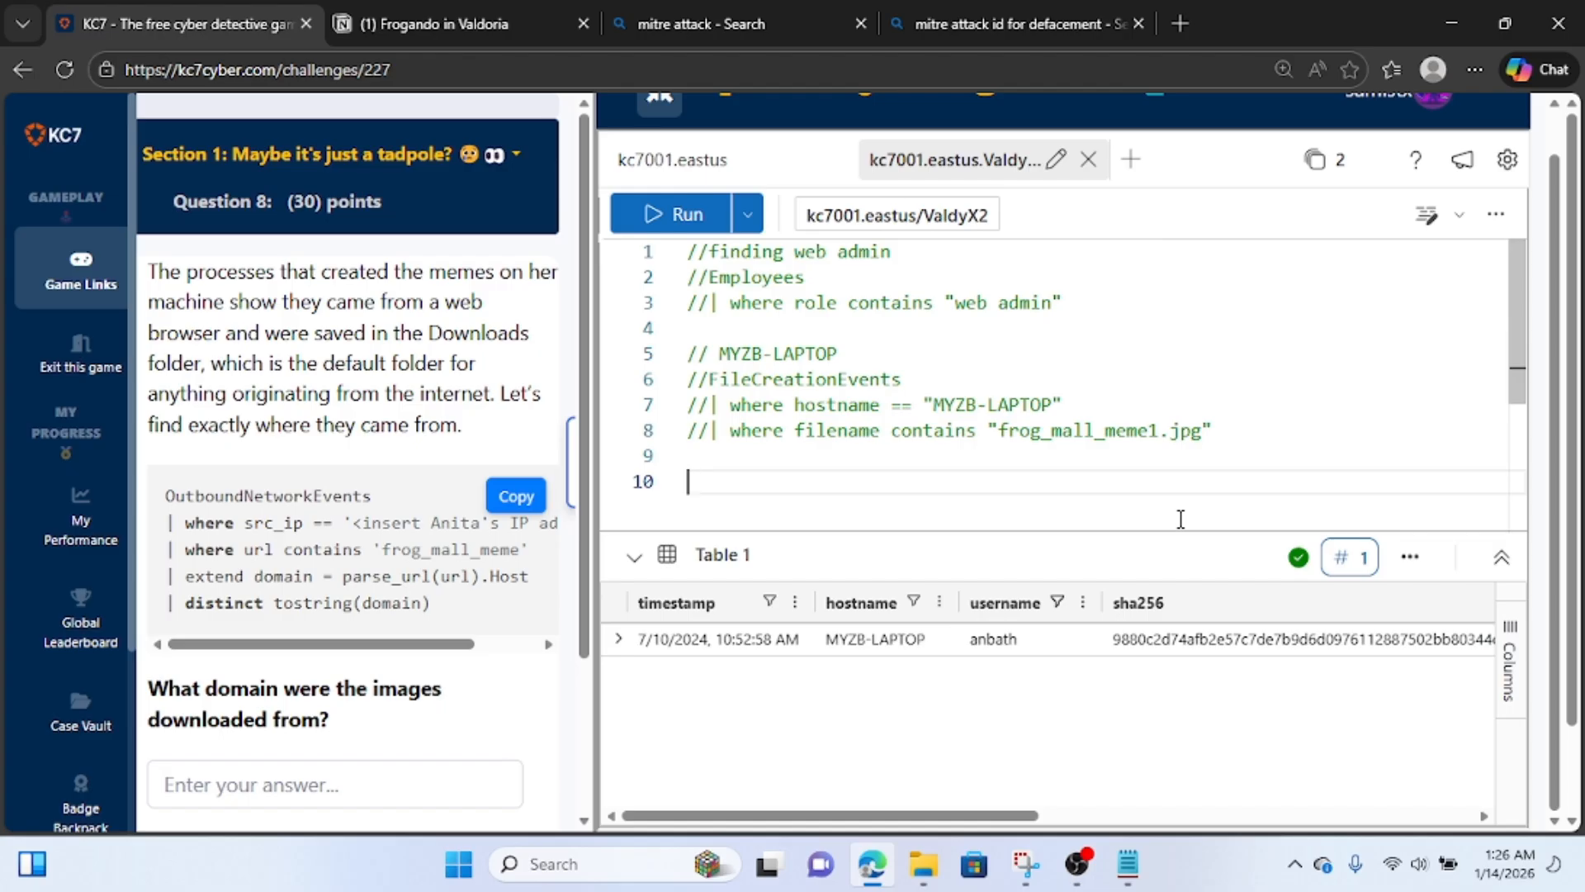
pyautogui.write('out')
pyautogui.press('Tab')
pyautogui.press('Return')
pyautogui.write('|')
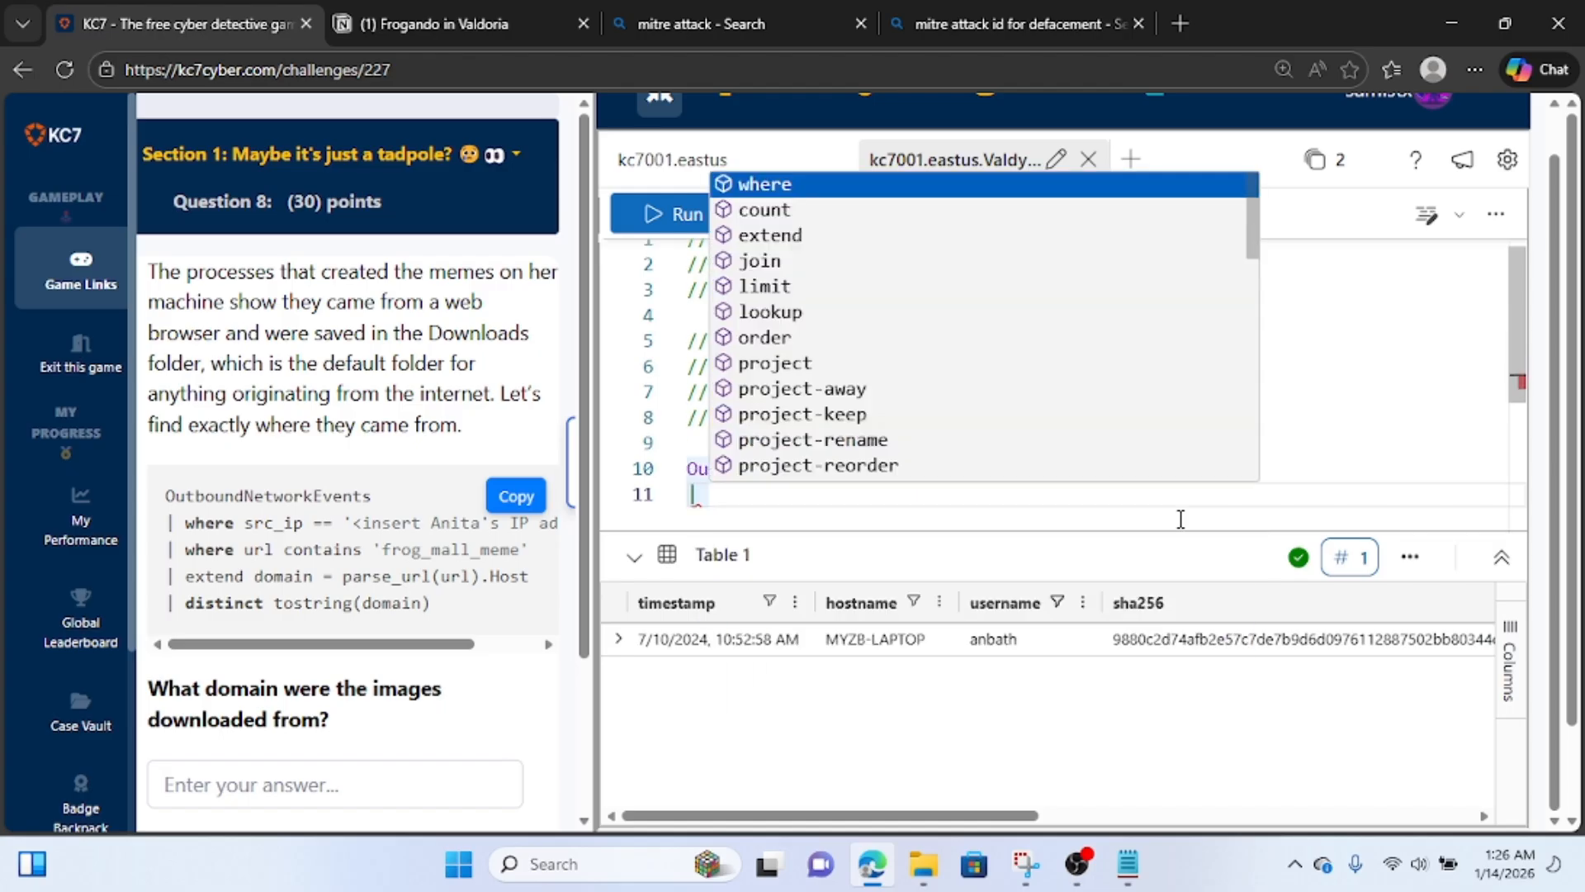
pyautogui.write(' where ')
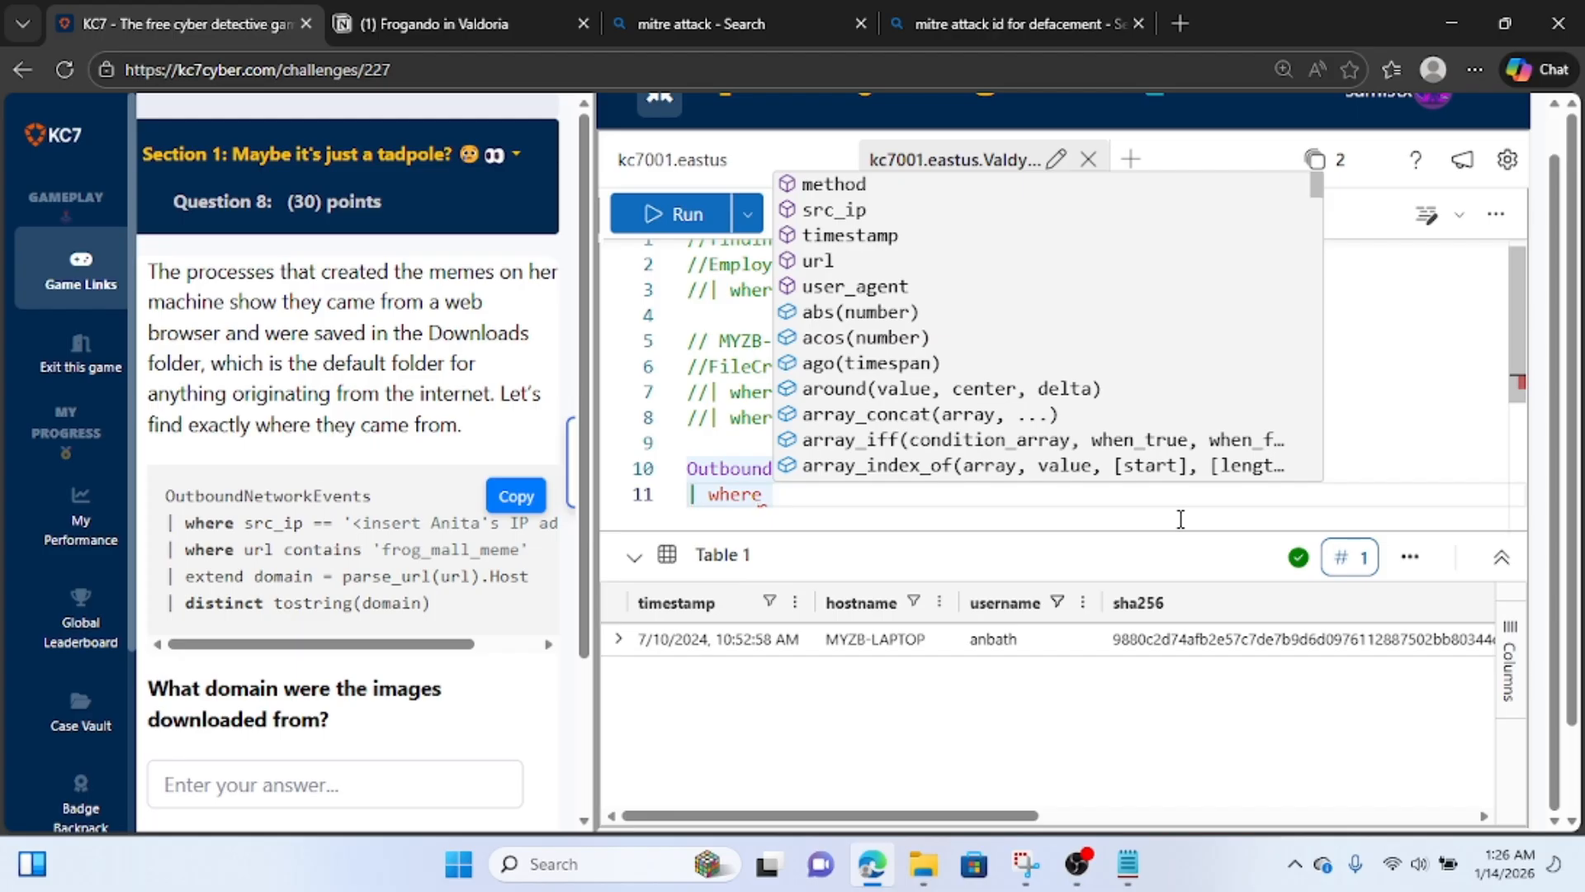
pyautogui.write('src')
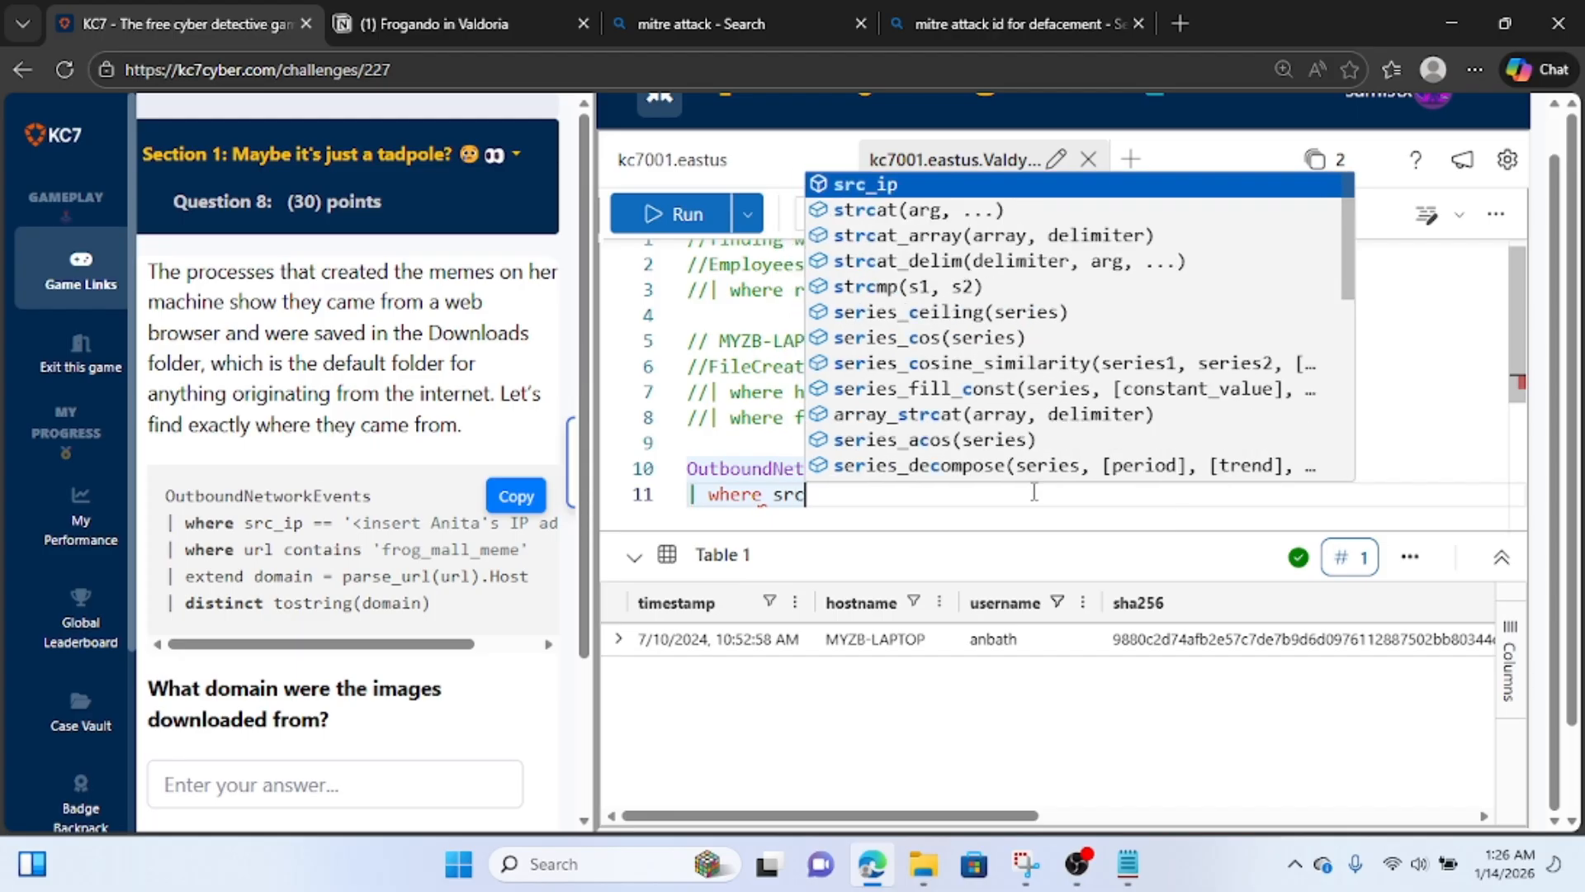
pyautogui.write('_')
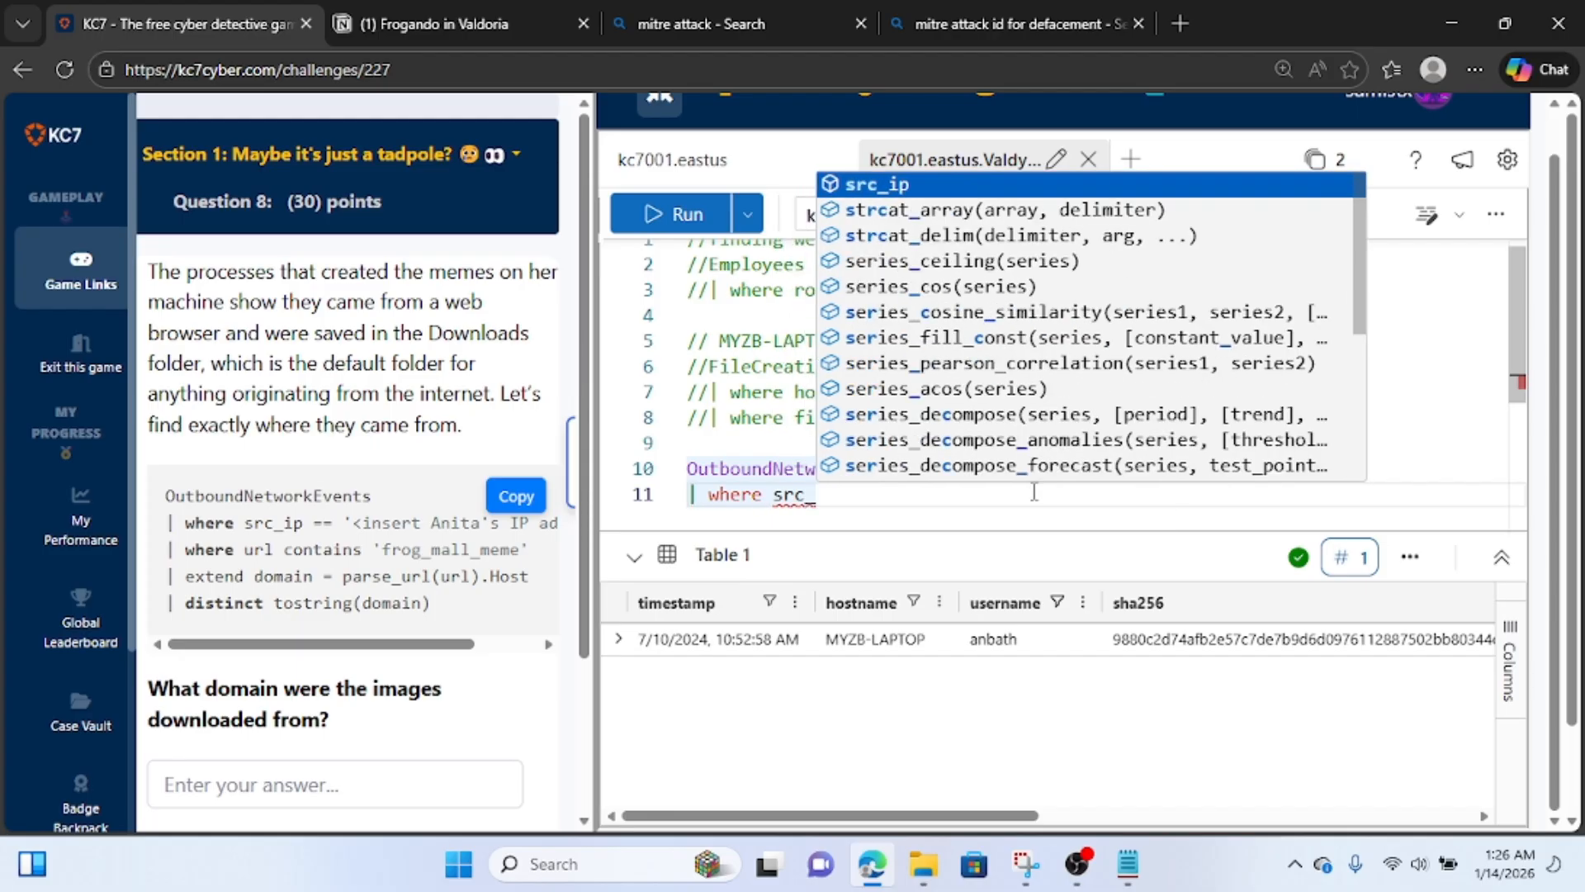
pyautogui.write('ip')
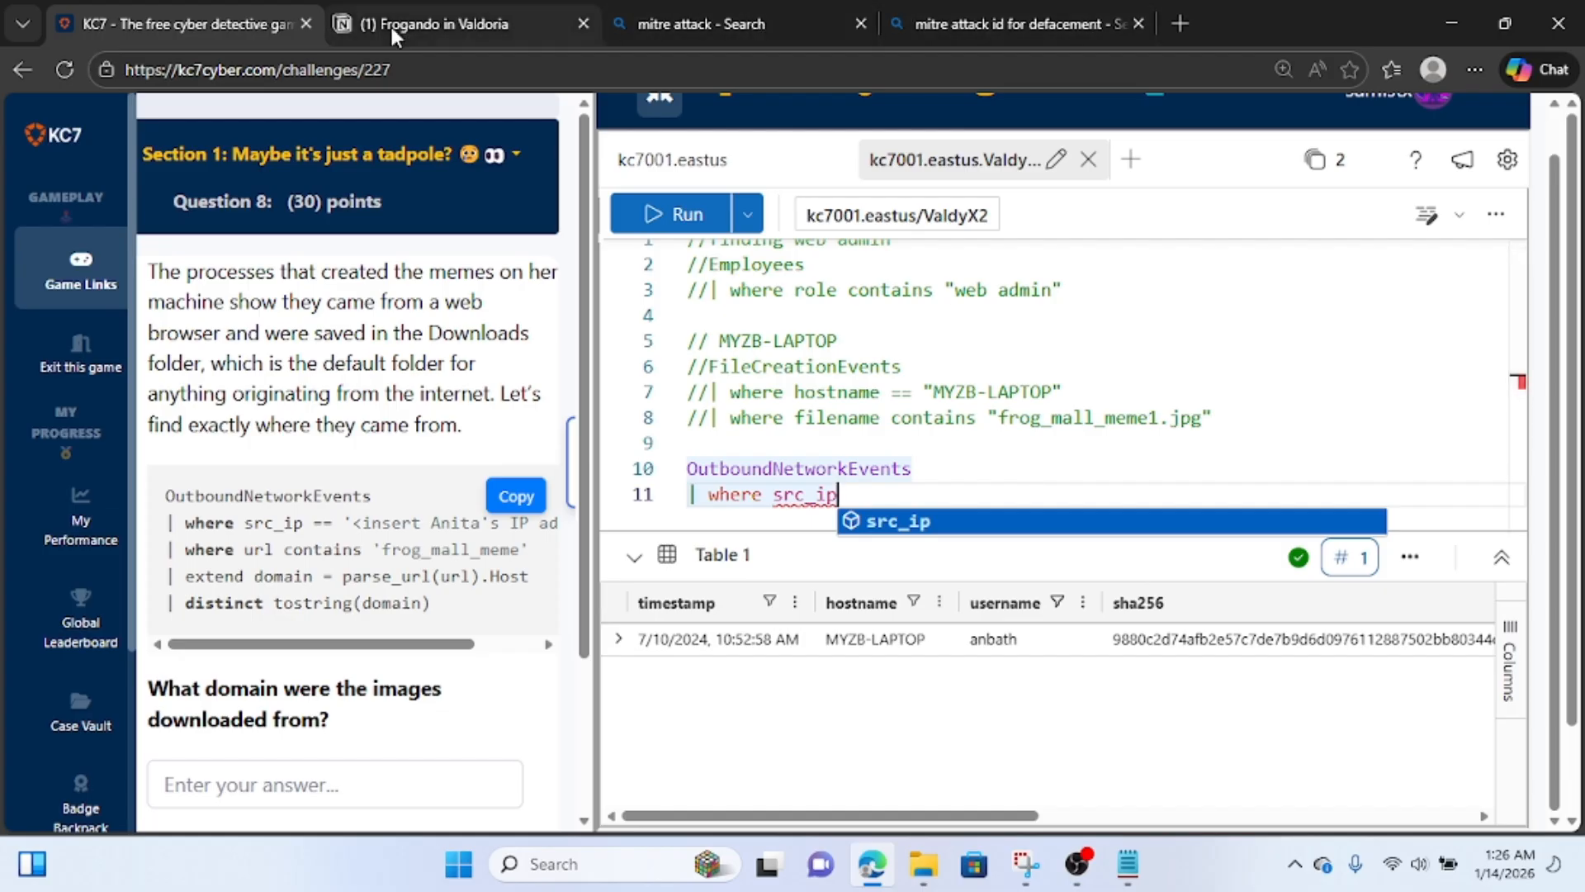
# Copy the web admin's IP address from the Notion page and complete the KC7 src_ip filter as == "10.10.0.8".
pyautogui.click(446, 23)
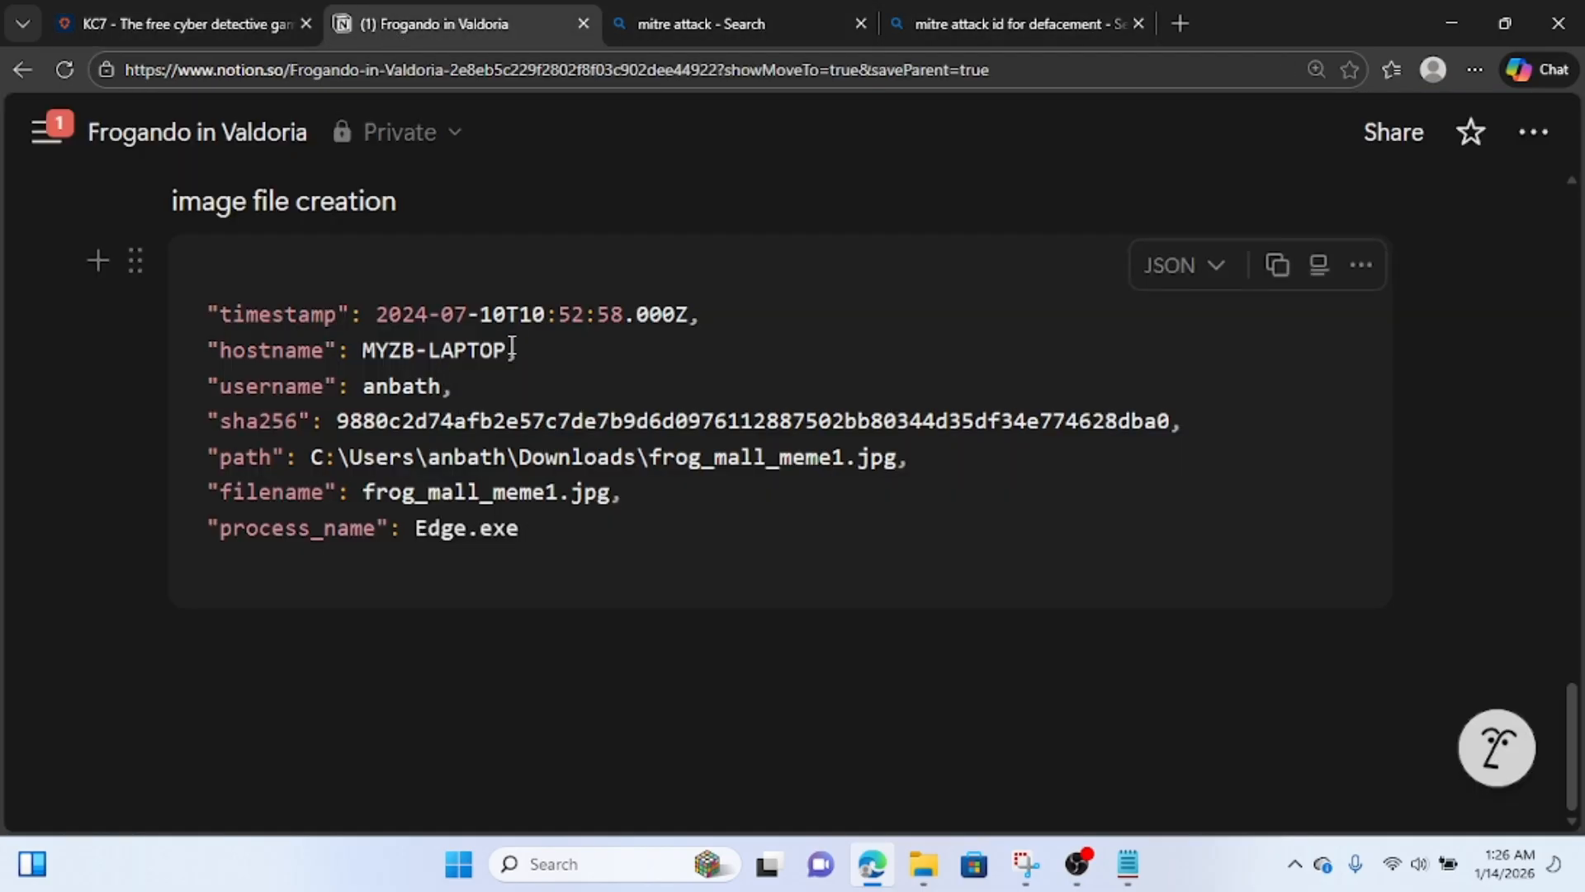
pyautogui.scroll(15, 507, 476)
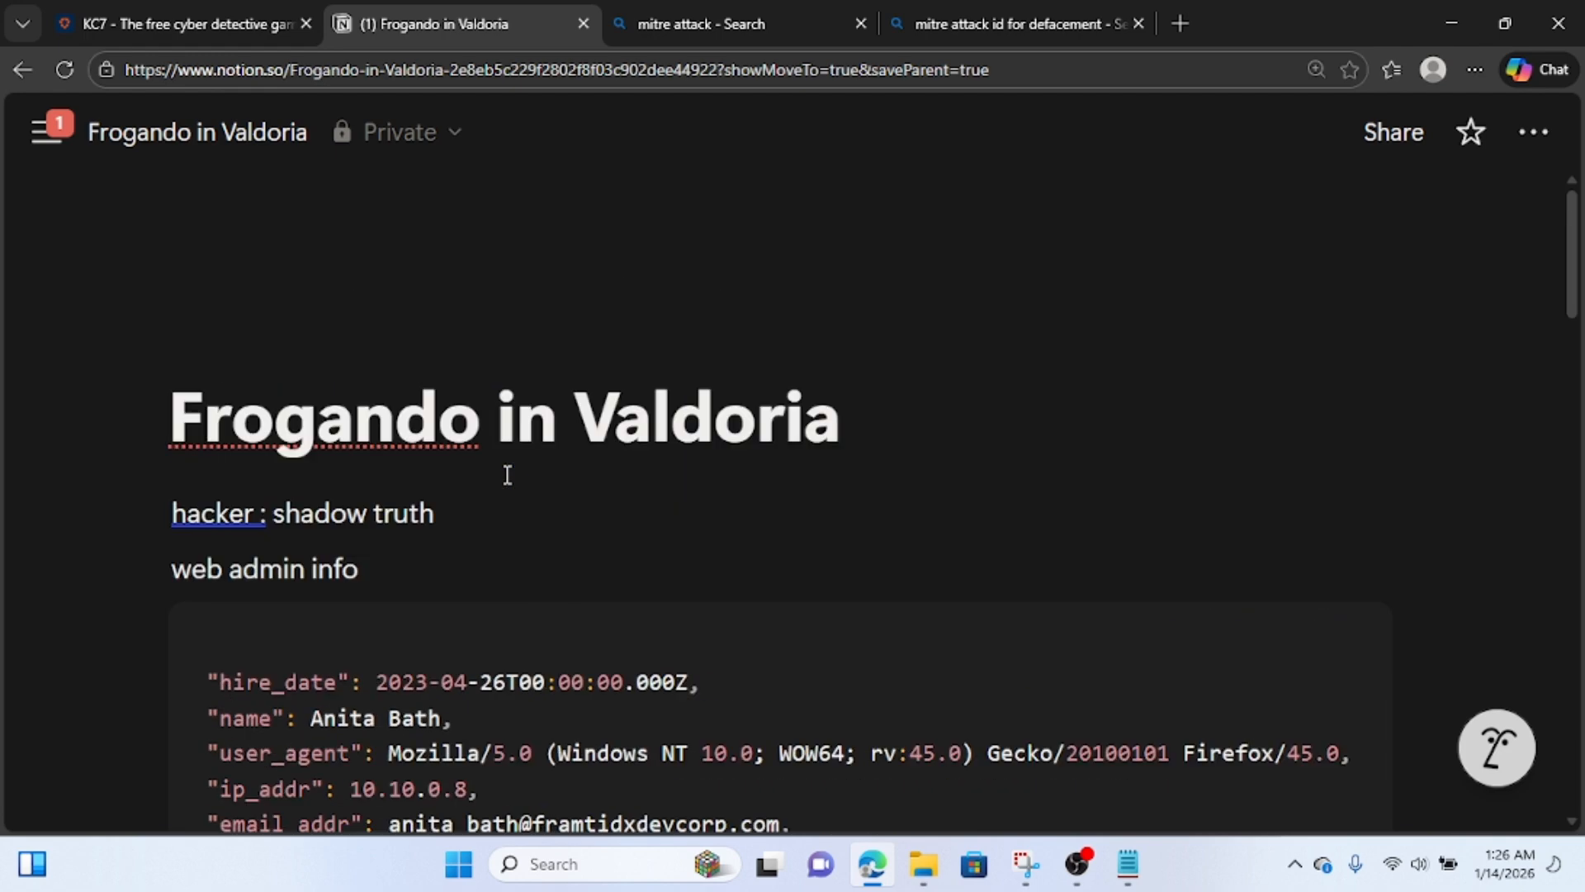
pyautogui.scroll(-5, 507, 476)
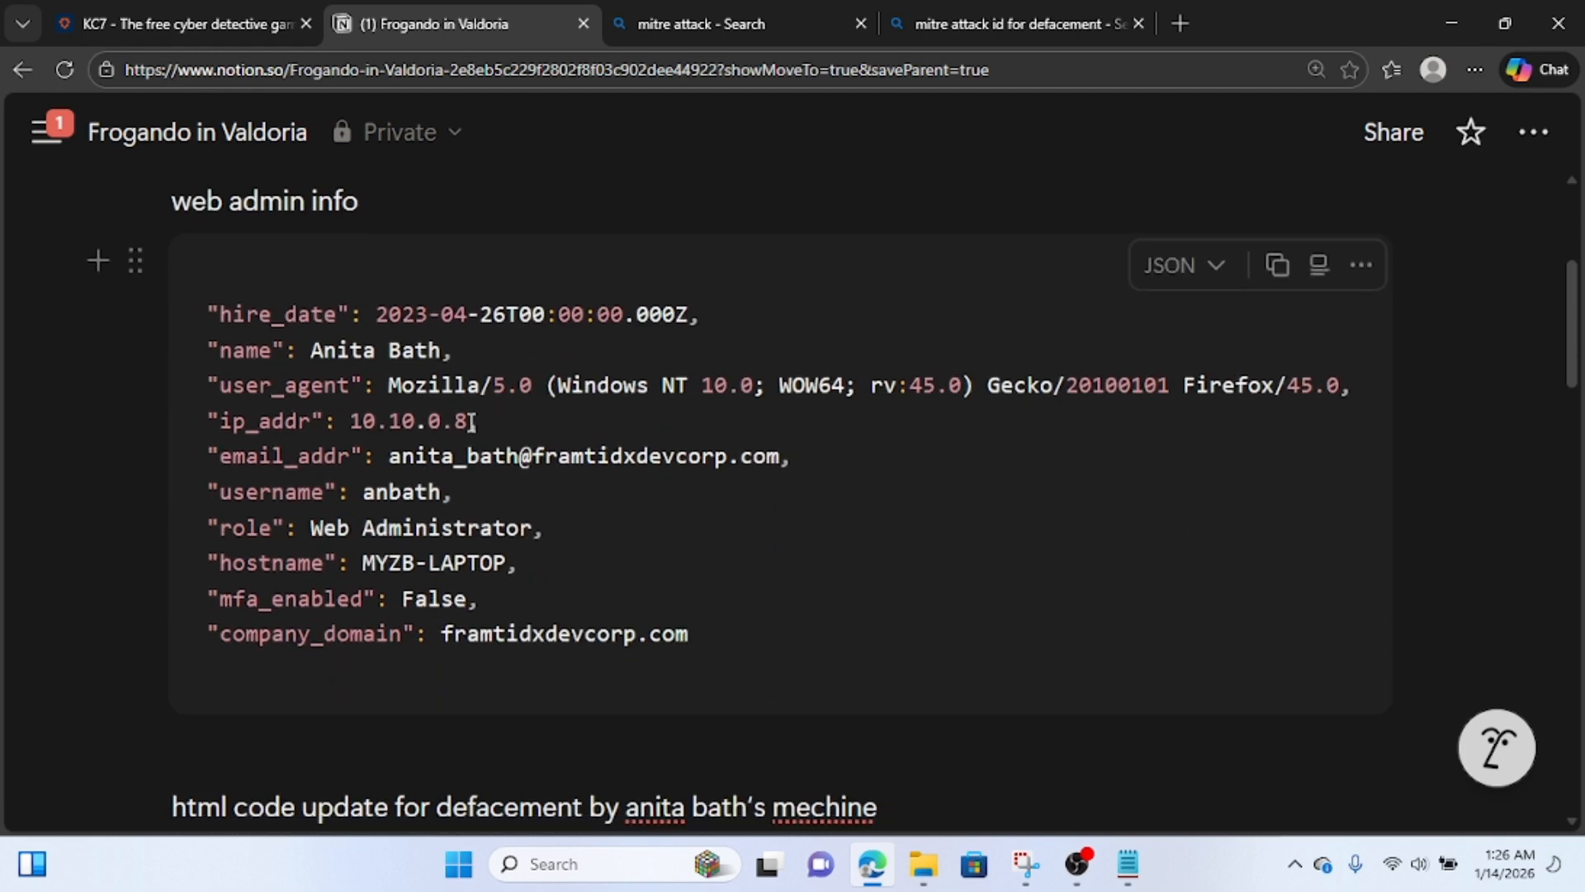
pyautogui.moveTo(469, 421); pyautogui.dragTo(350, 424)
pyautogui.hotkey('ctrl', 'c')
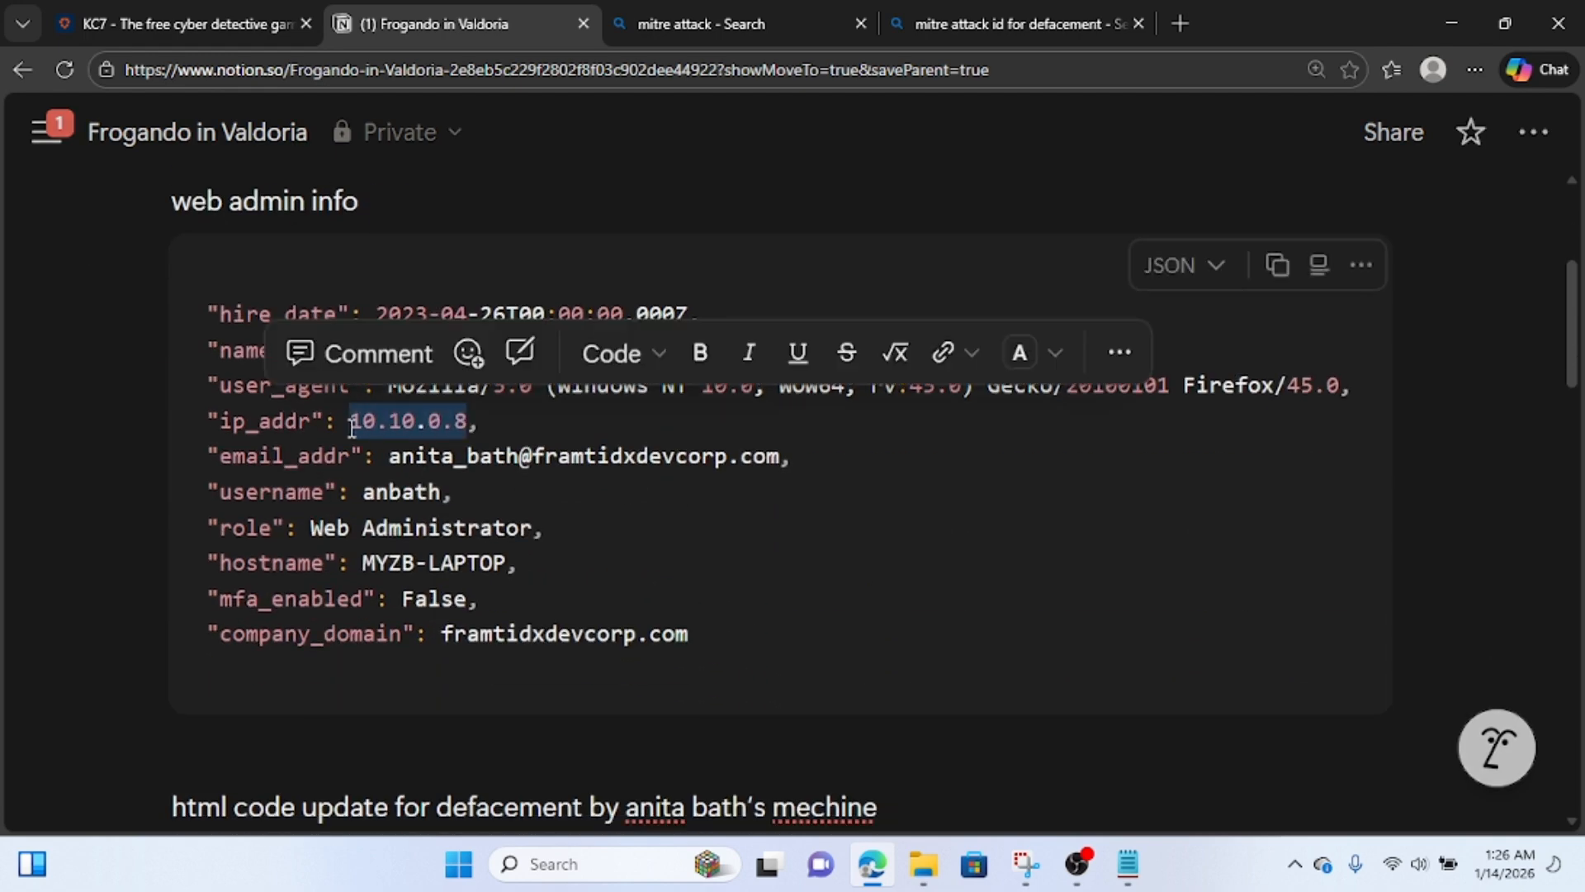
pyautogui.click(206, 14)
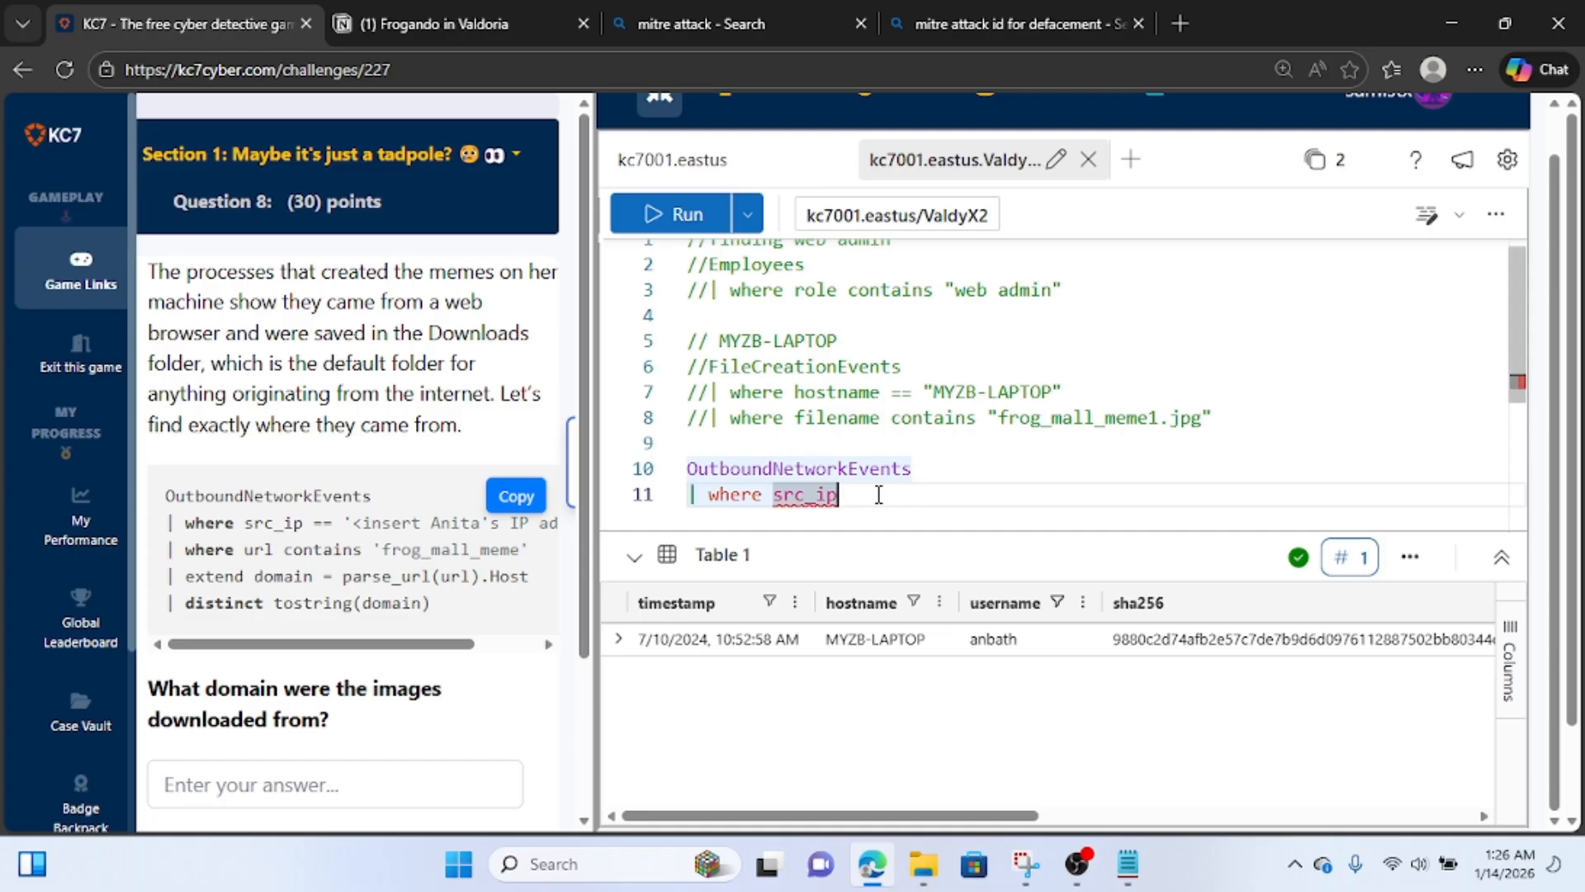
pyautogui.write('== "')
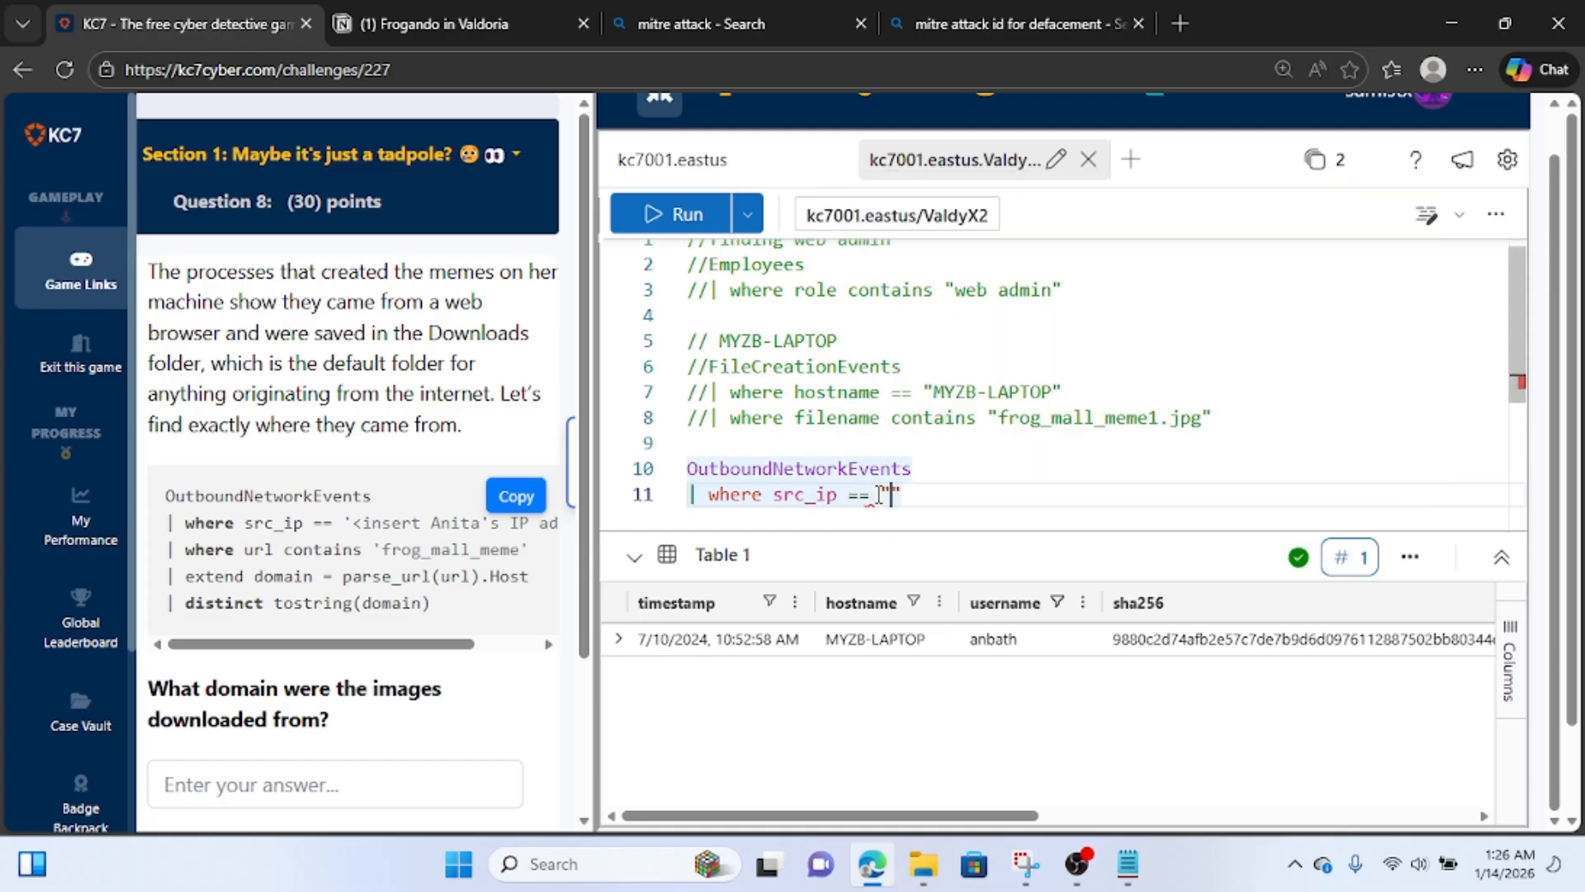
pyautogui.hotkey('ctrl', 'v')
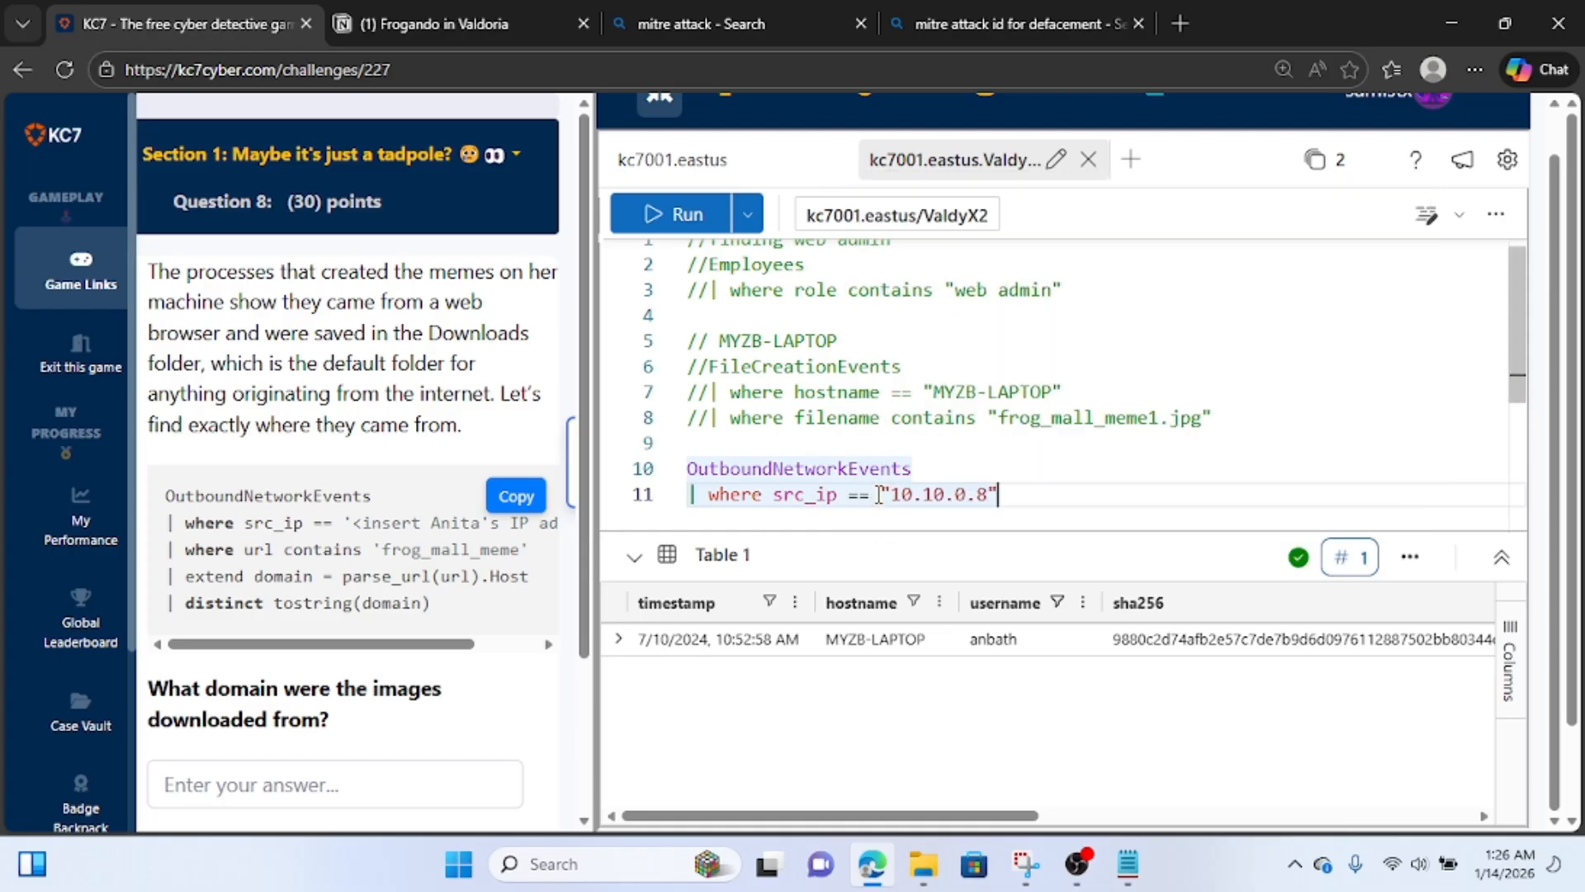
# Add a second where clause to the OutboundNetworkEvents query that filters url with the contains operator and an empty quoted string.
pyautogui.press('Return')
pyautogui.write('| ')
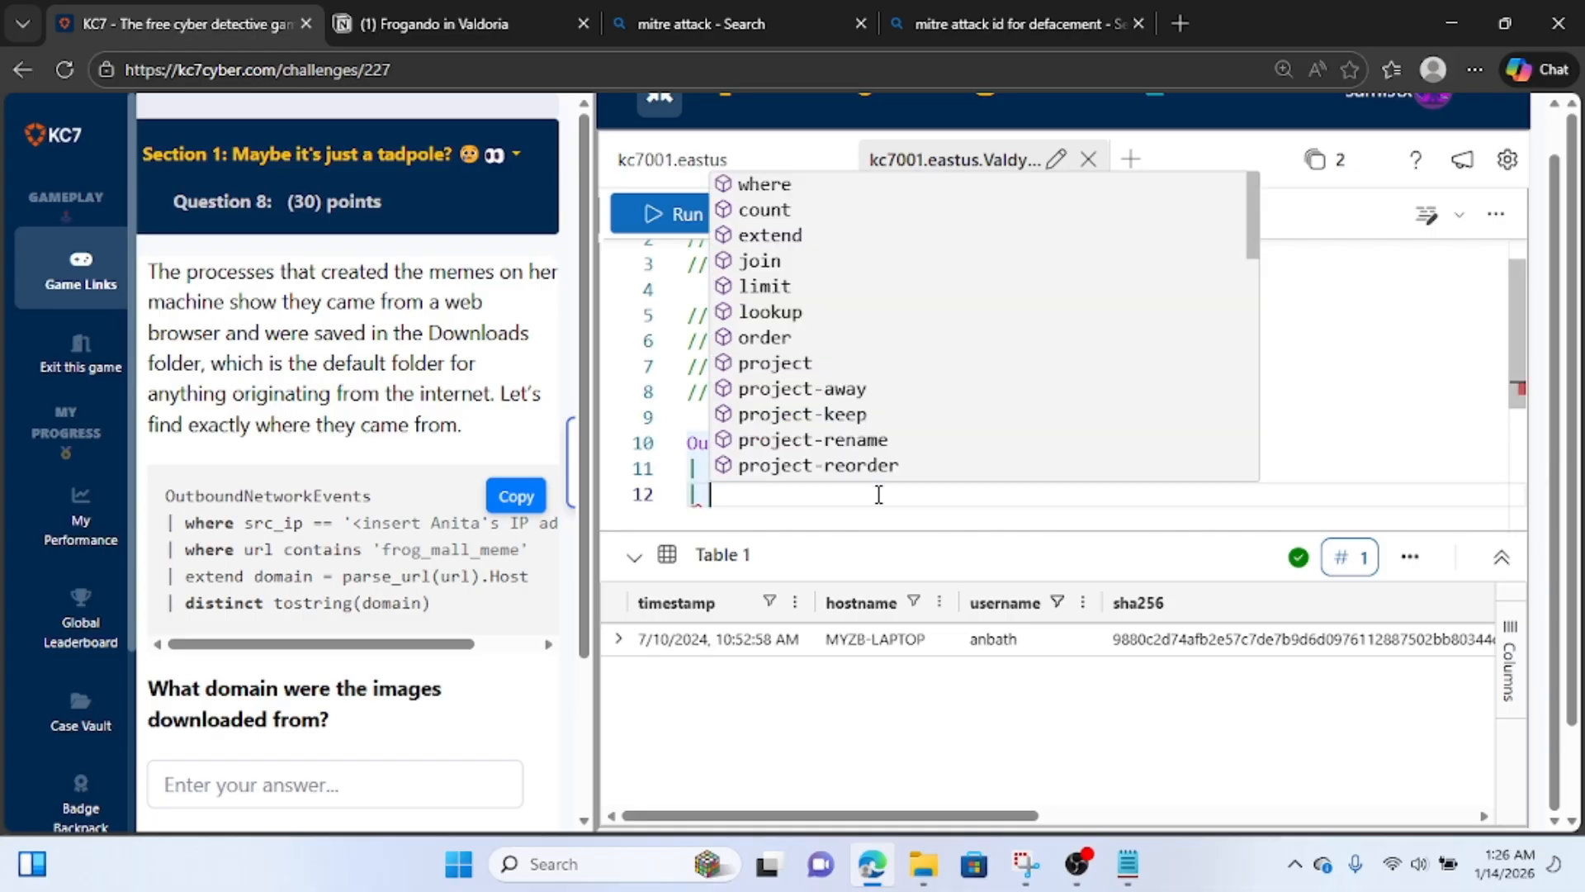
pyautogui.write('where ir')
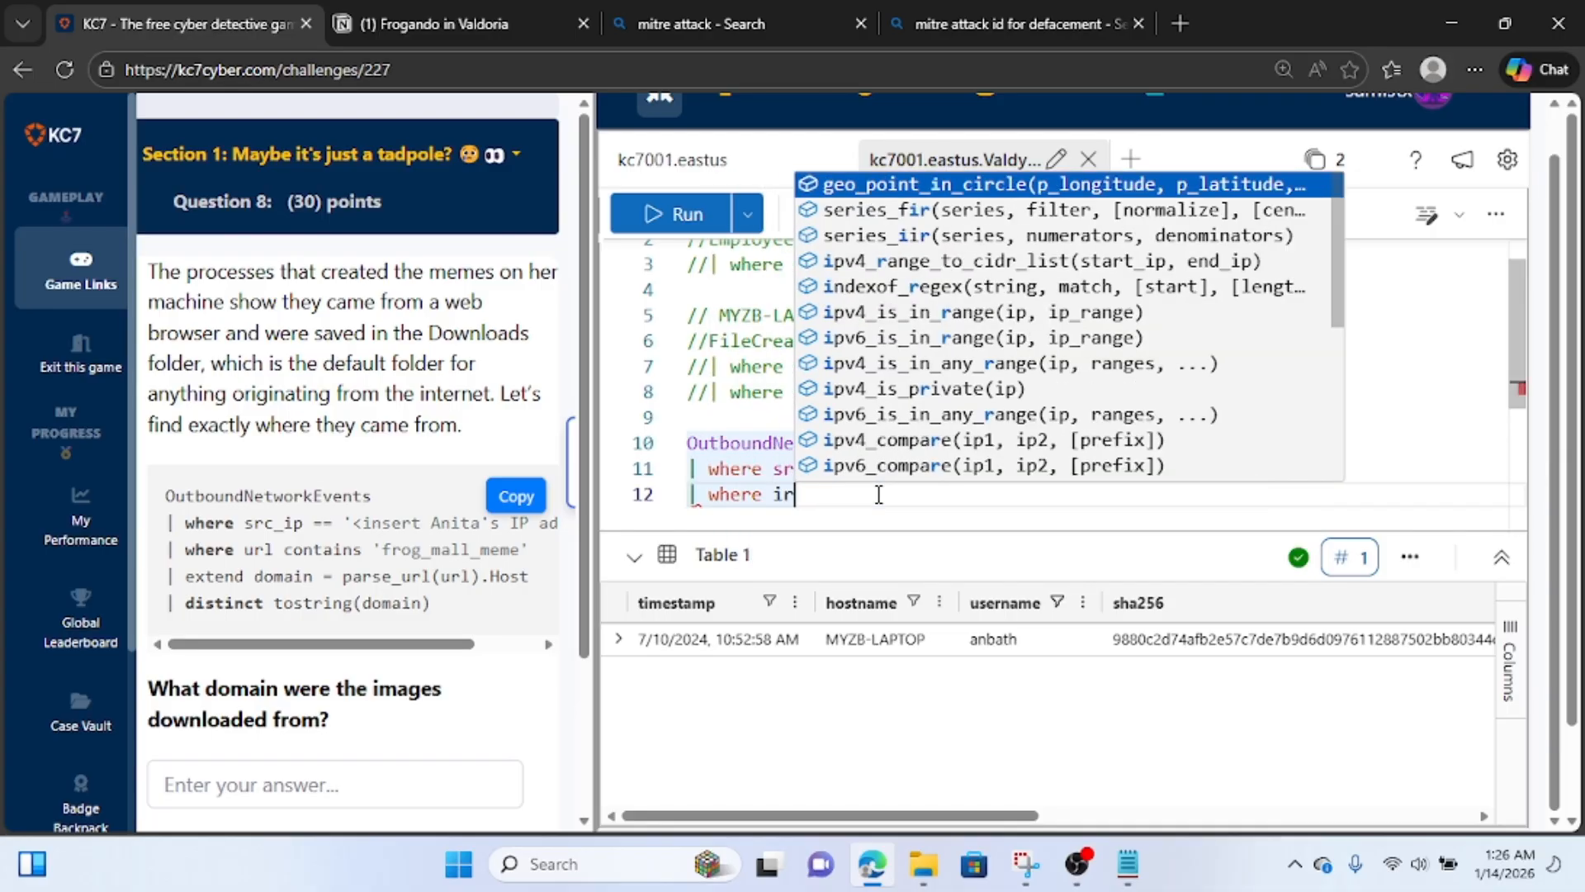
pyautogui.press('BackSpace')
pyautogui.press('BackSpace')
pyautogui.write('ue')
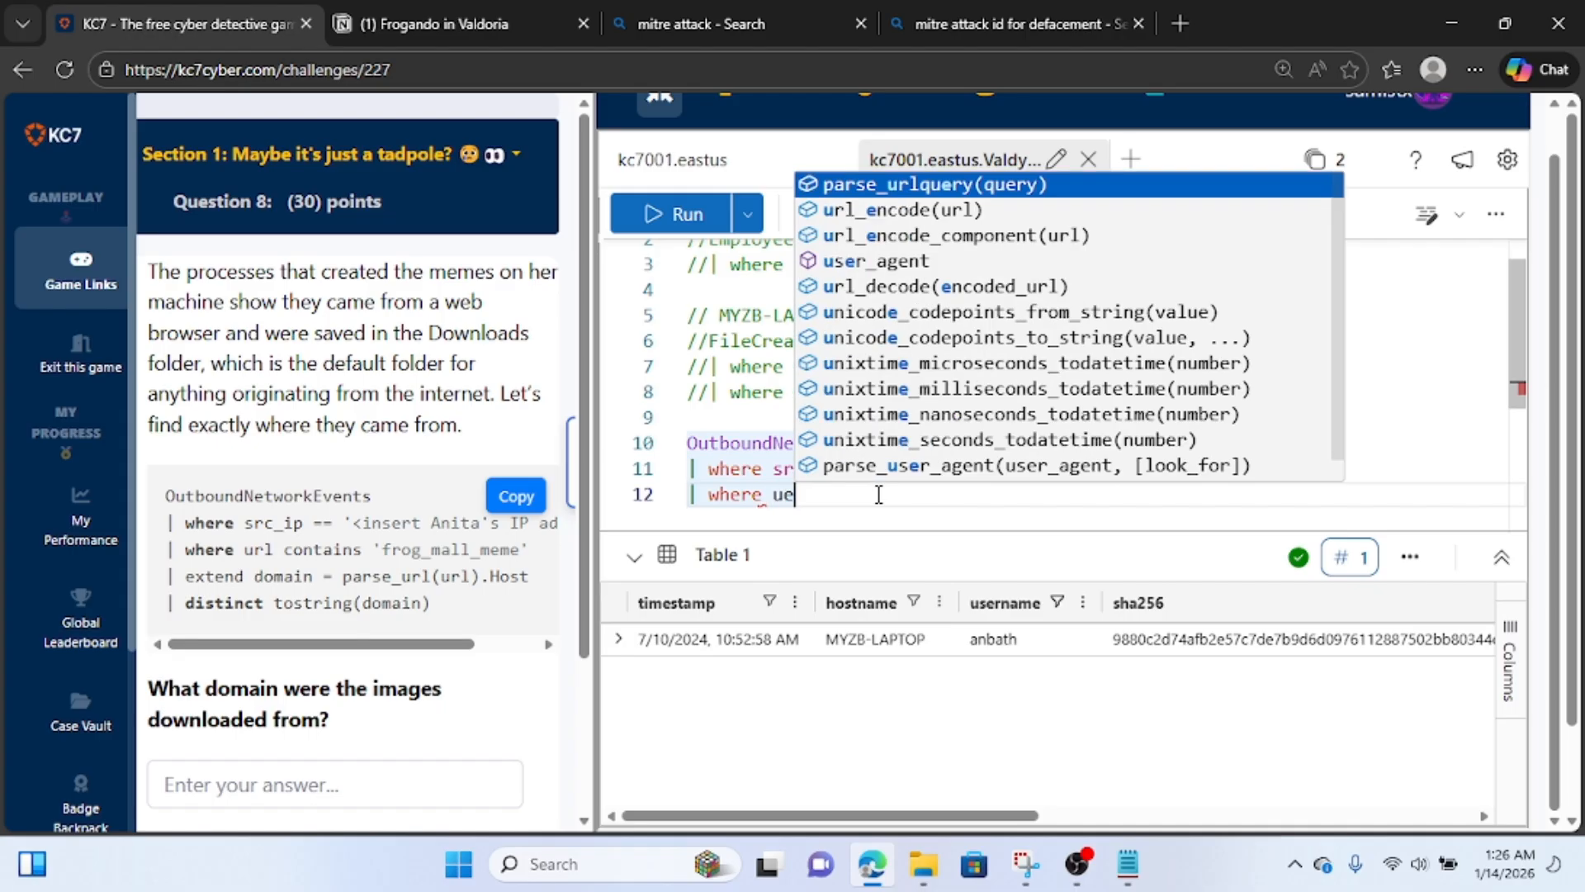
pyautogui.press('BackSpace')
pyautogui.write('rl h')
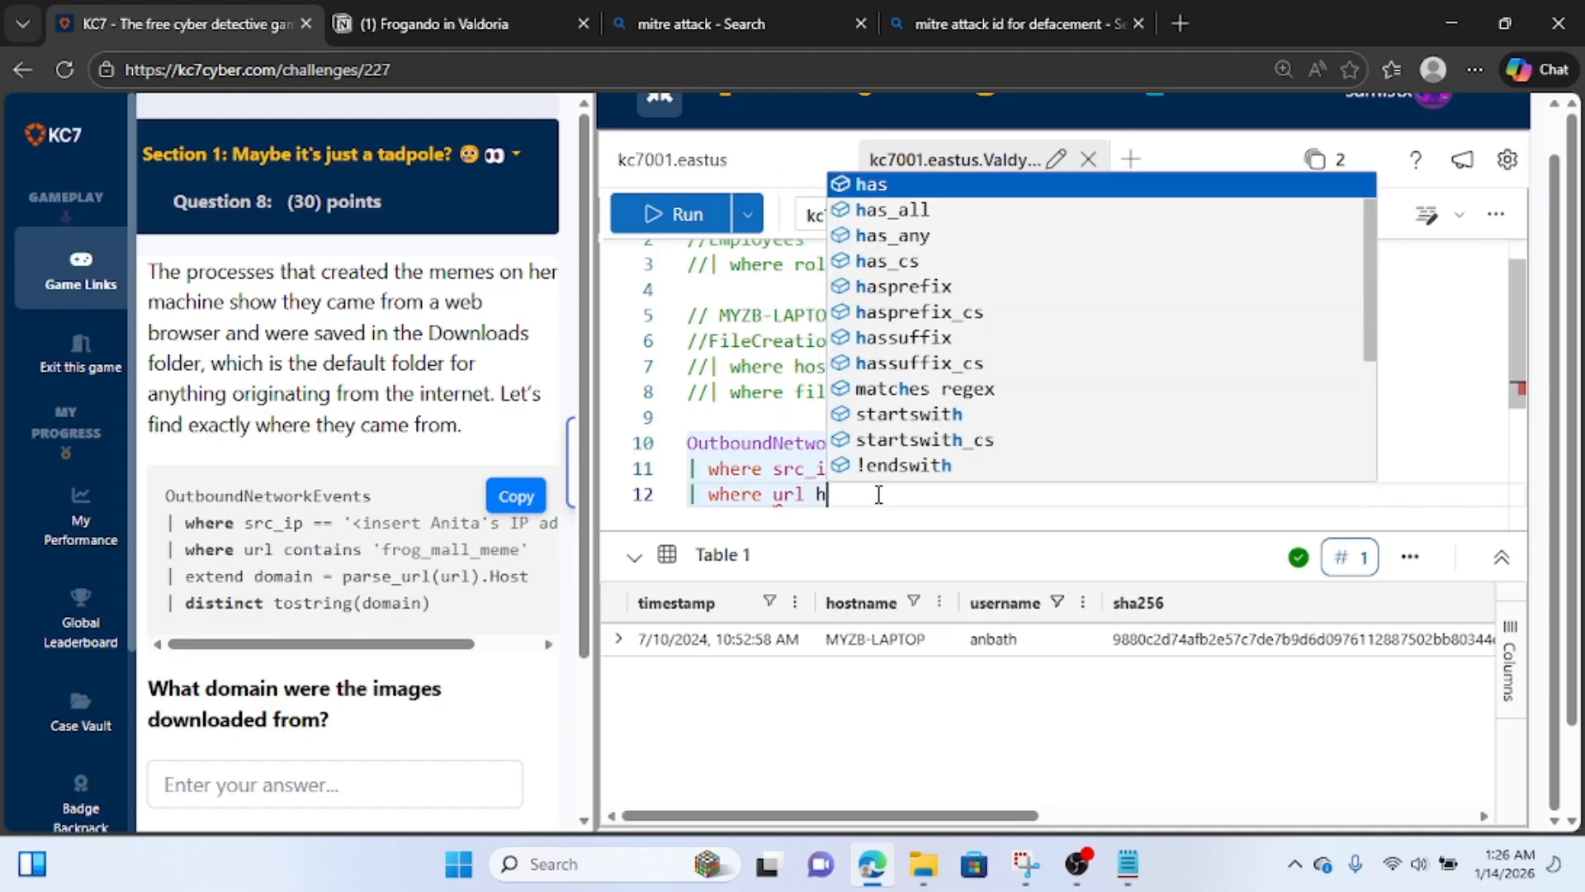
pyautogui.write('a')
pyautogui.press('BackSpace')
pyautogui.press('BackSpace')
pyautogui.write('cont')
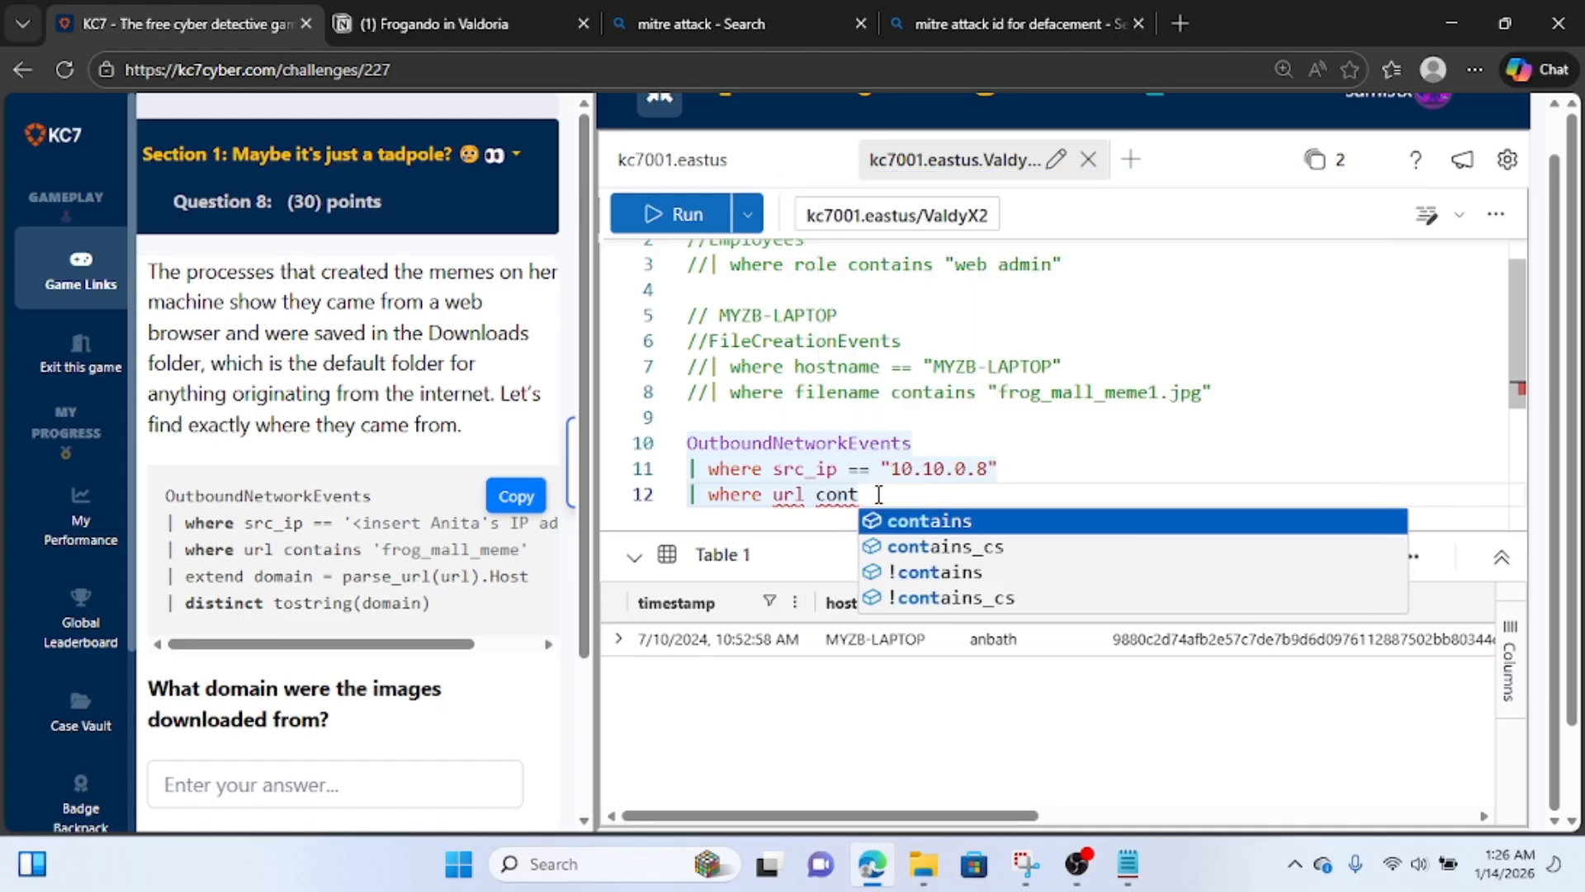
pyautogui.write('ains "')
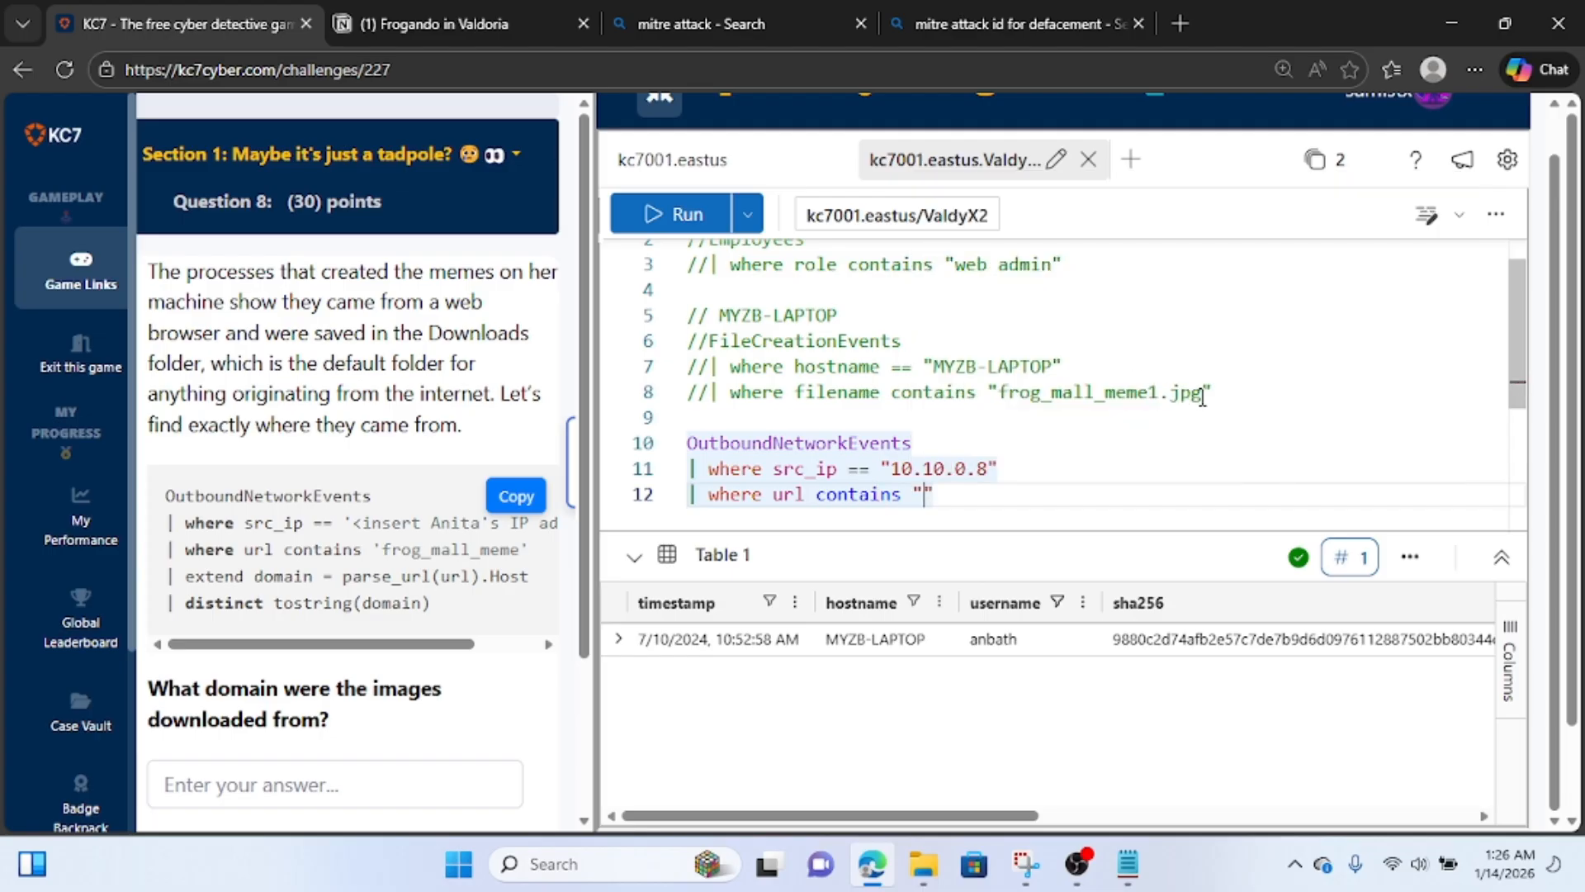
# Fill the url filter with frog_mall_meme1.jpg, copied from the commented FileCreationEvents query, and run the query.
pyautogui.moveTo(1202, 397); pyautogui.dragTo(1001, 400)
pyautogui.hotkey('ctrl', 'c')
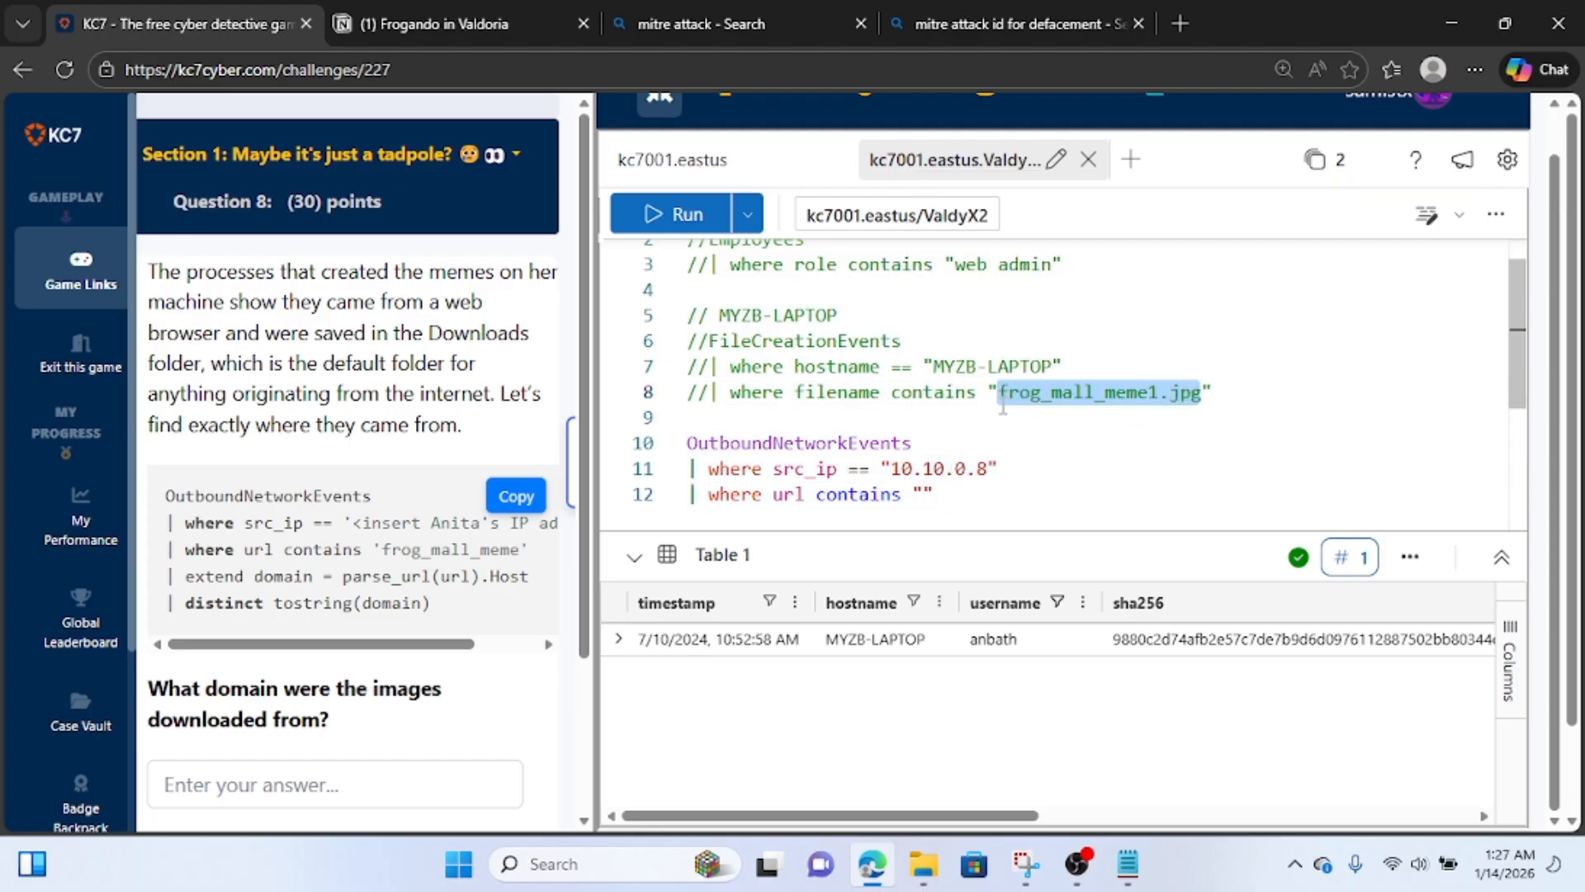
pyautogui.click(927, 494)
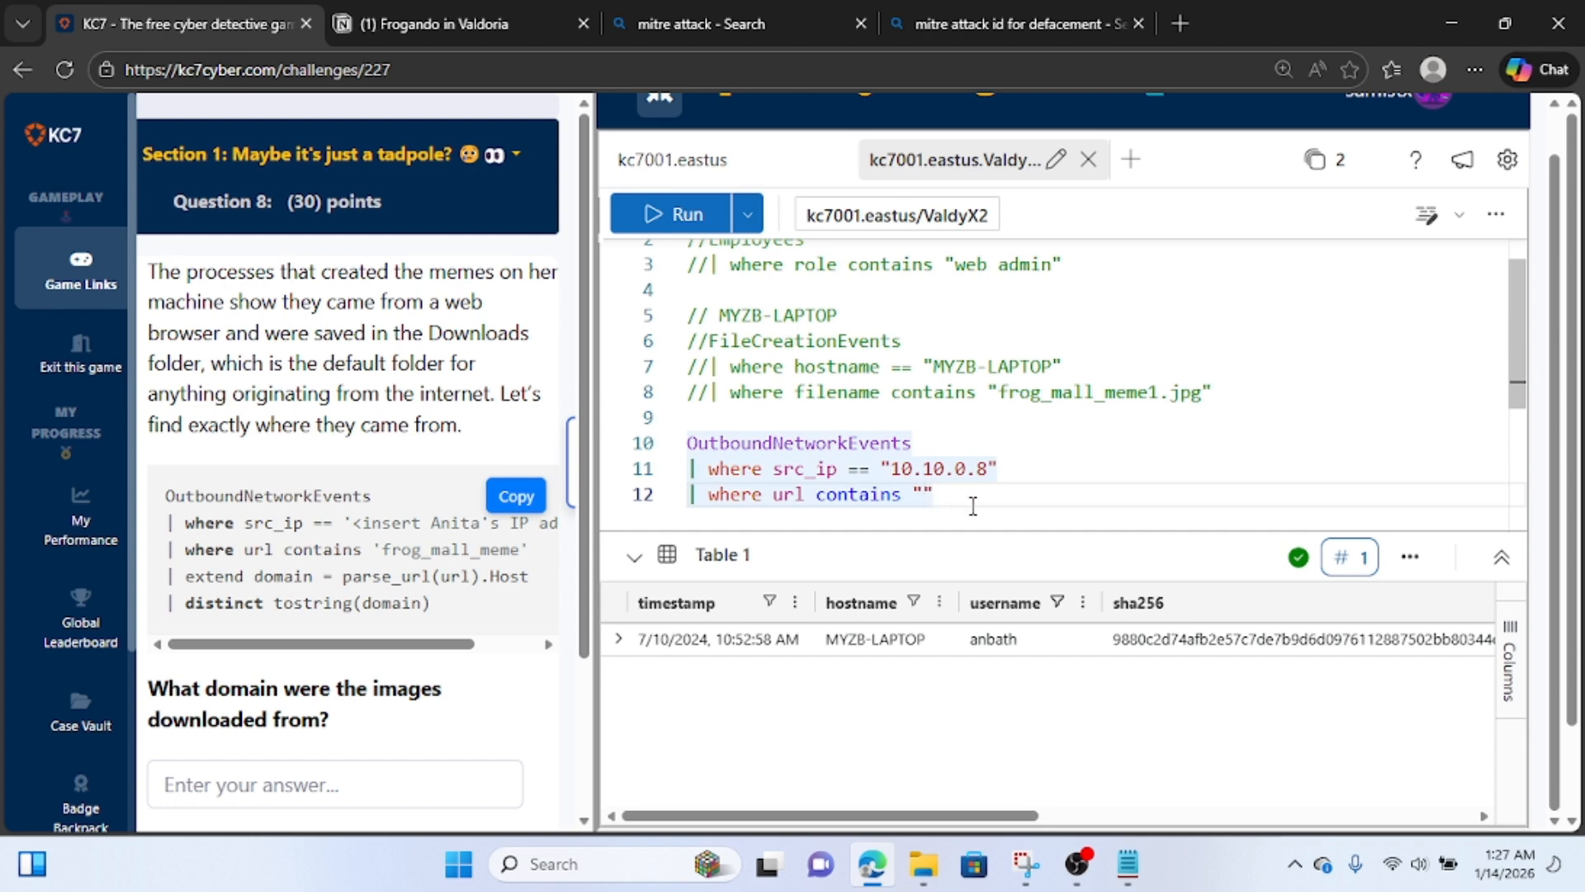
pyautogui.hotkey('ctrl', 'v')
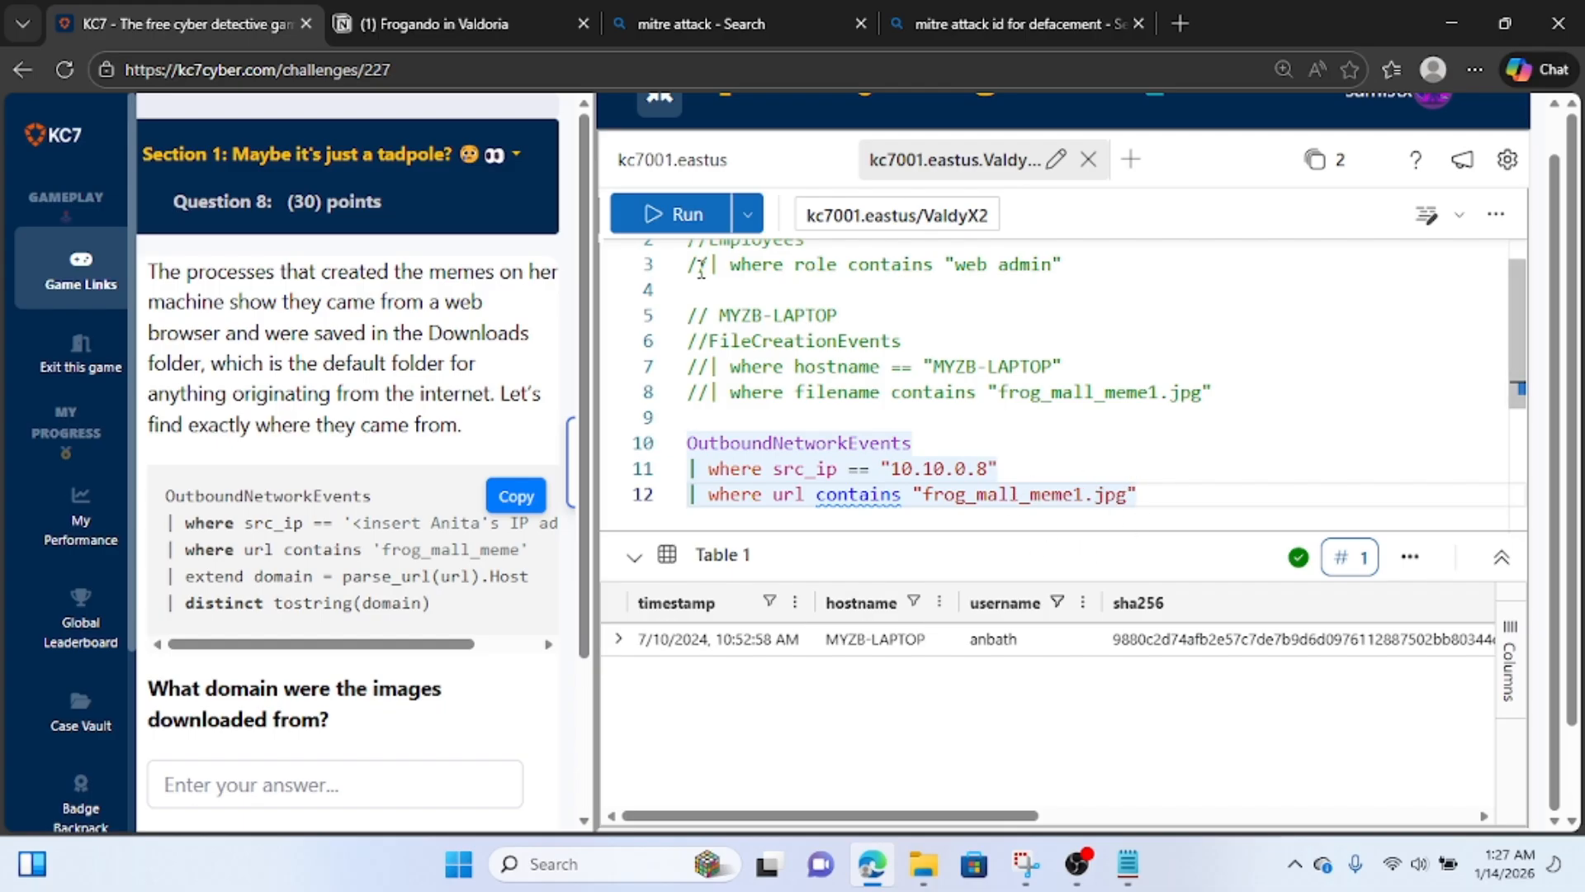
pyautogui.click(694, 216)
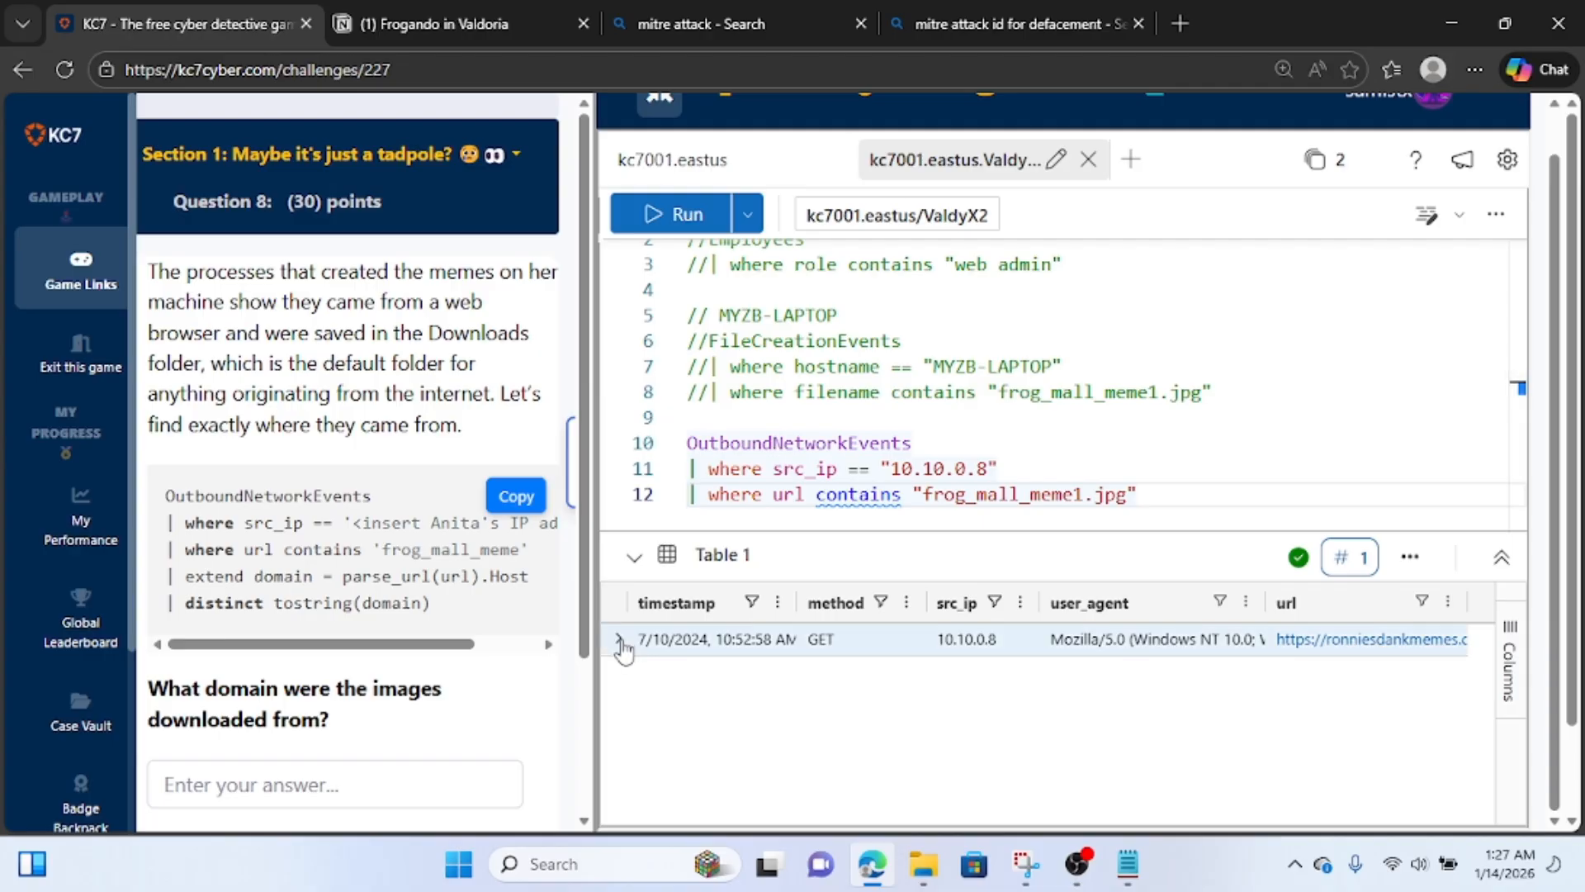
# Open the returned event's detail view, widen it and copy the whole record from timestamp through url.
pyautogui.click(619, 641)
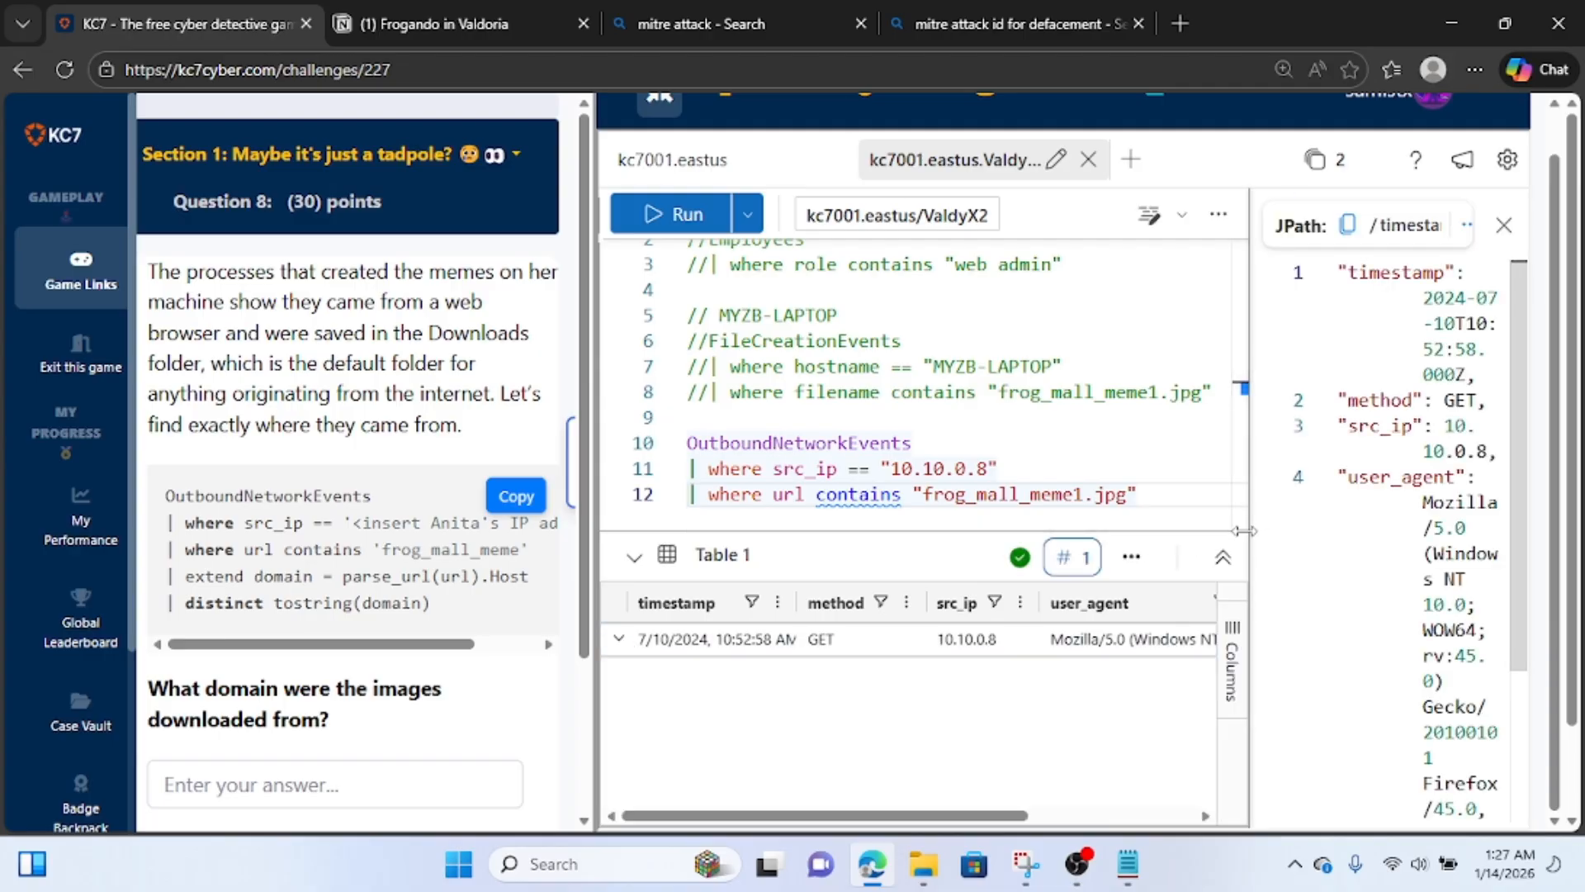
pyautogui.moveTo(1243, 531); pyautogui.dragTo(828, 531)
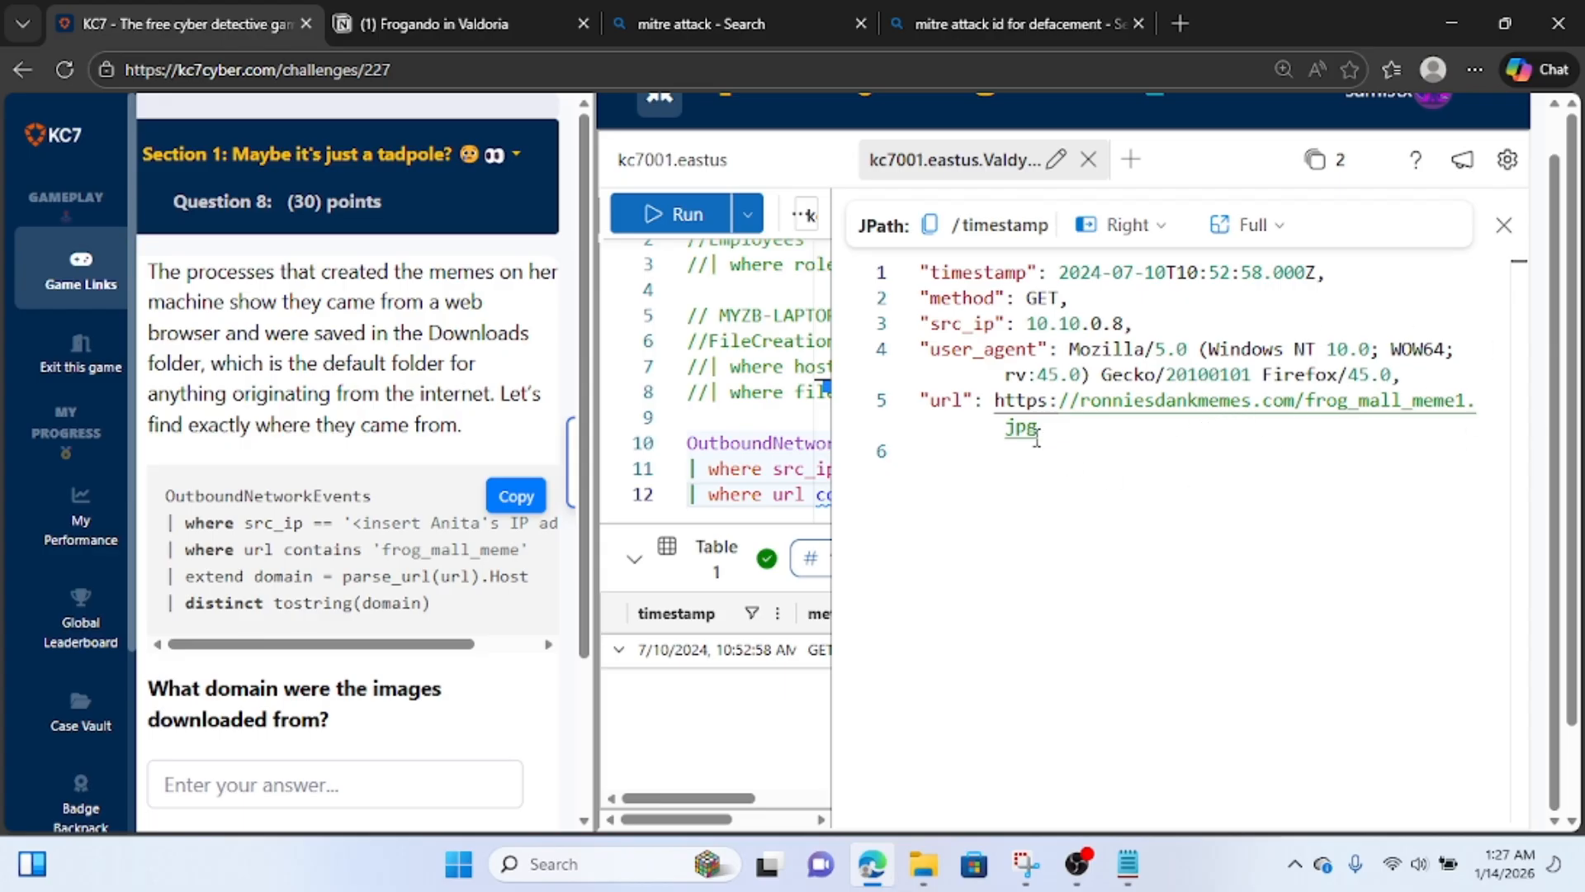
pyautogui.moveTo(1037, 438); pyautogui.dragTo(904, 281)
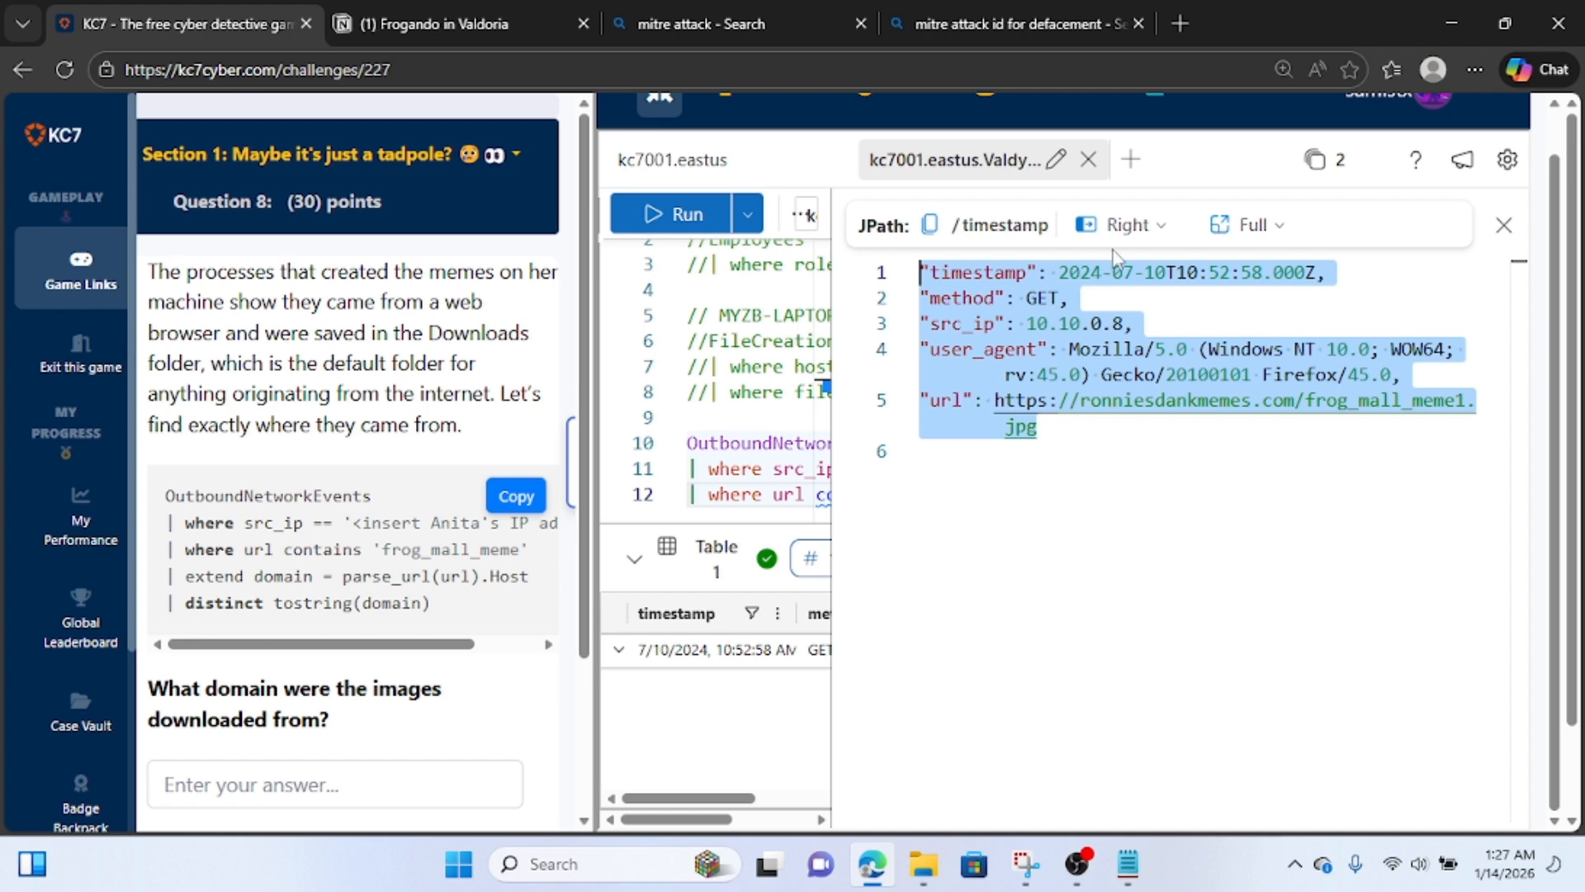
# Switch to Notion and add the note "image file downloaded" at the end of the page, followed by the copied event record.
pyautogui.click(464, 19)
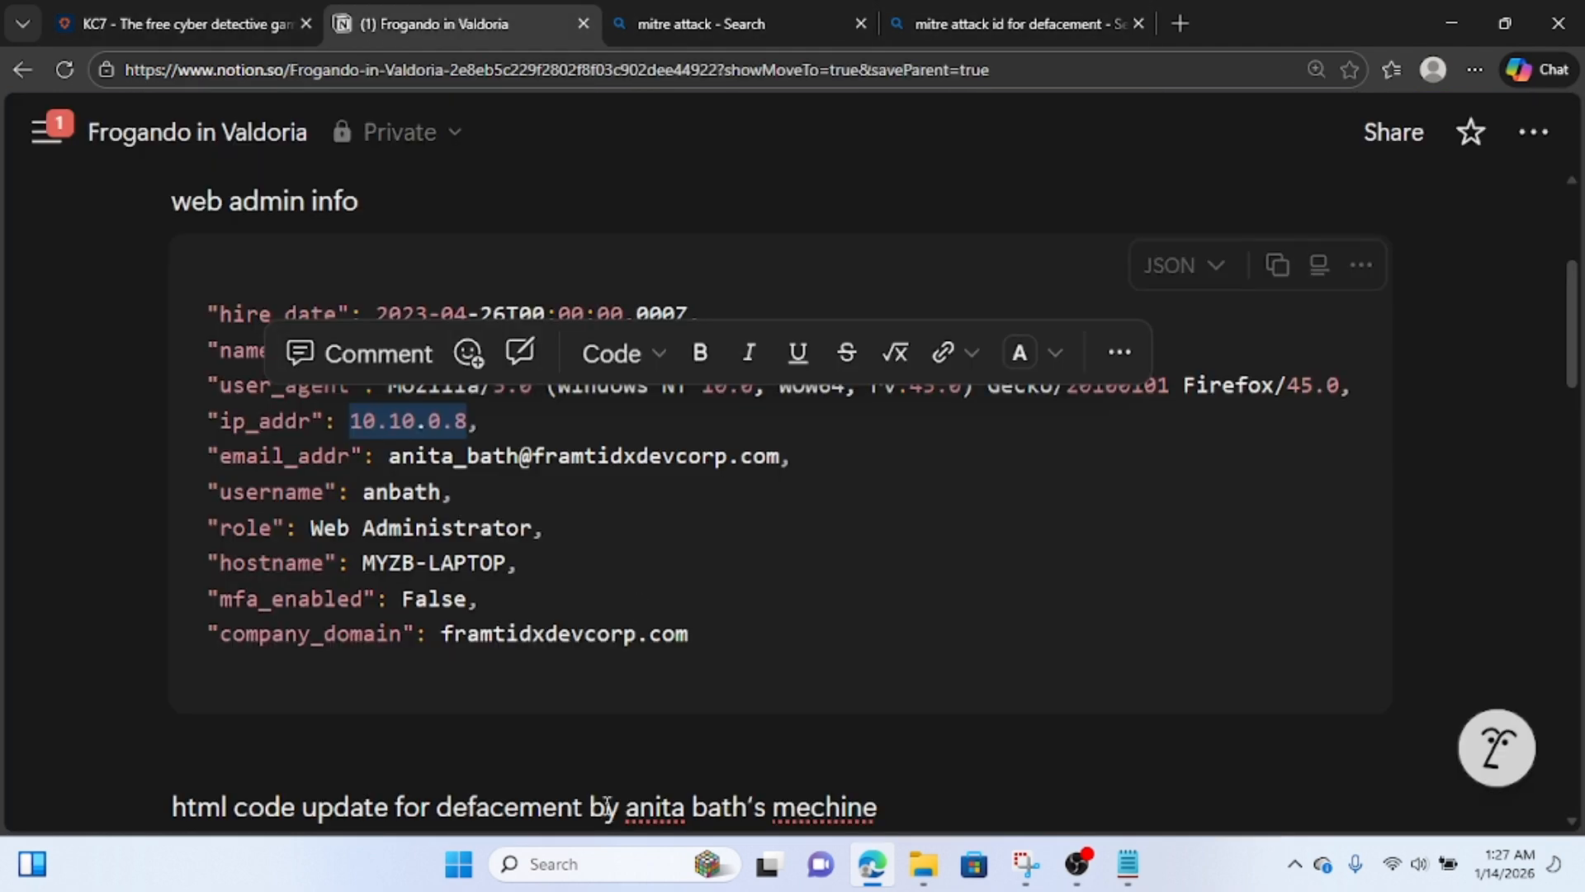
pyautogui.scroll(-10, 603, 807)
pyautogui.click(507, 684)
pyautogui.press('Return')
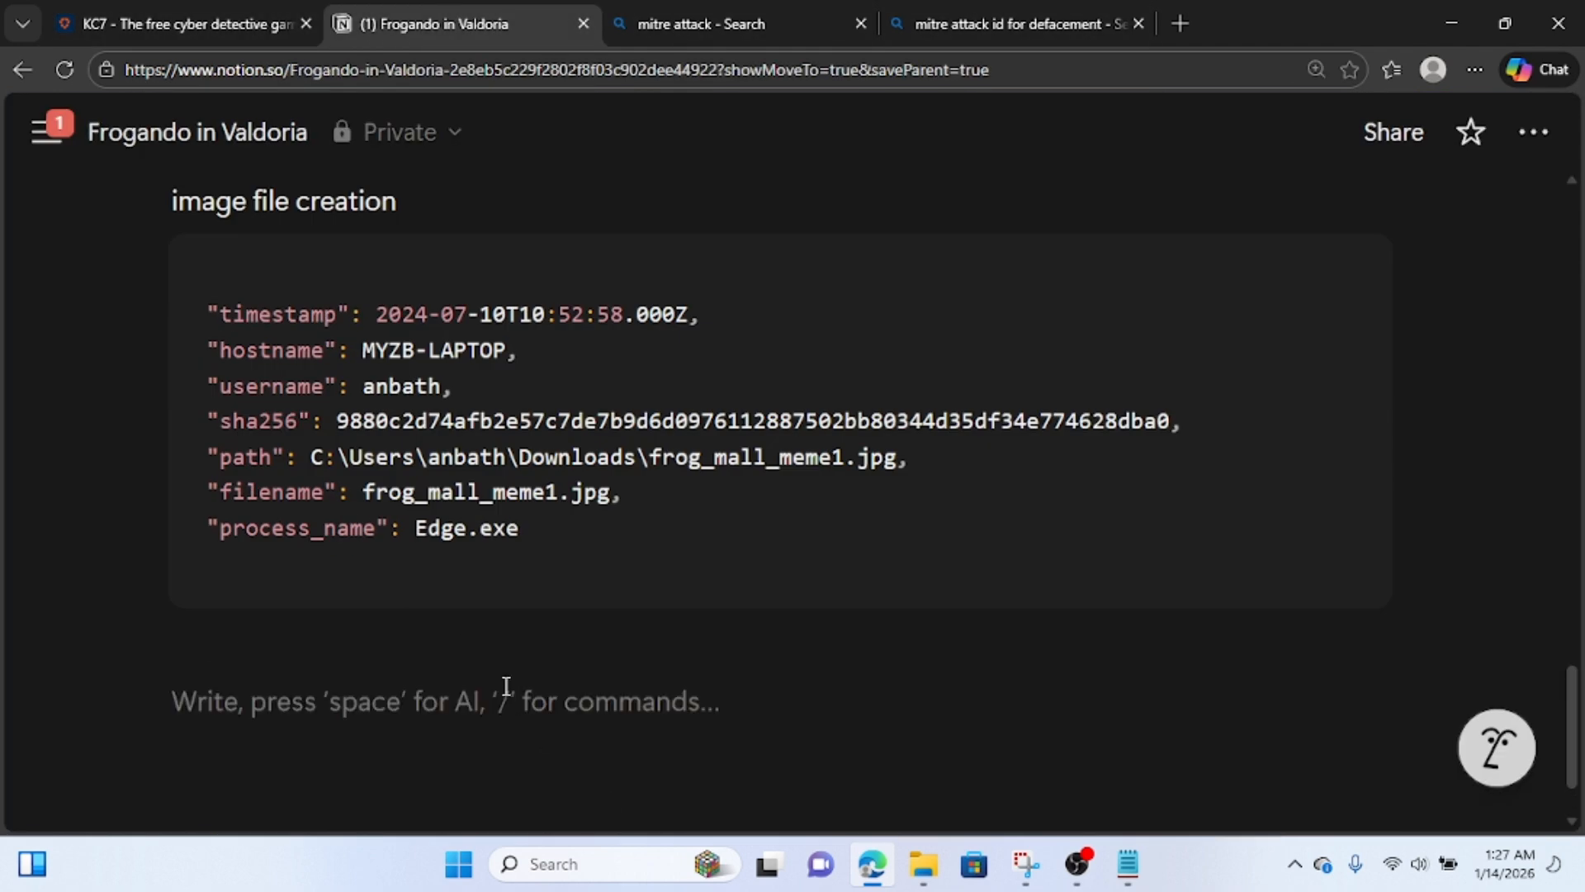
pyautogui.write('ima')
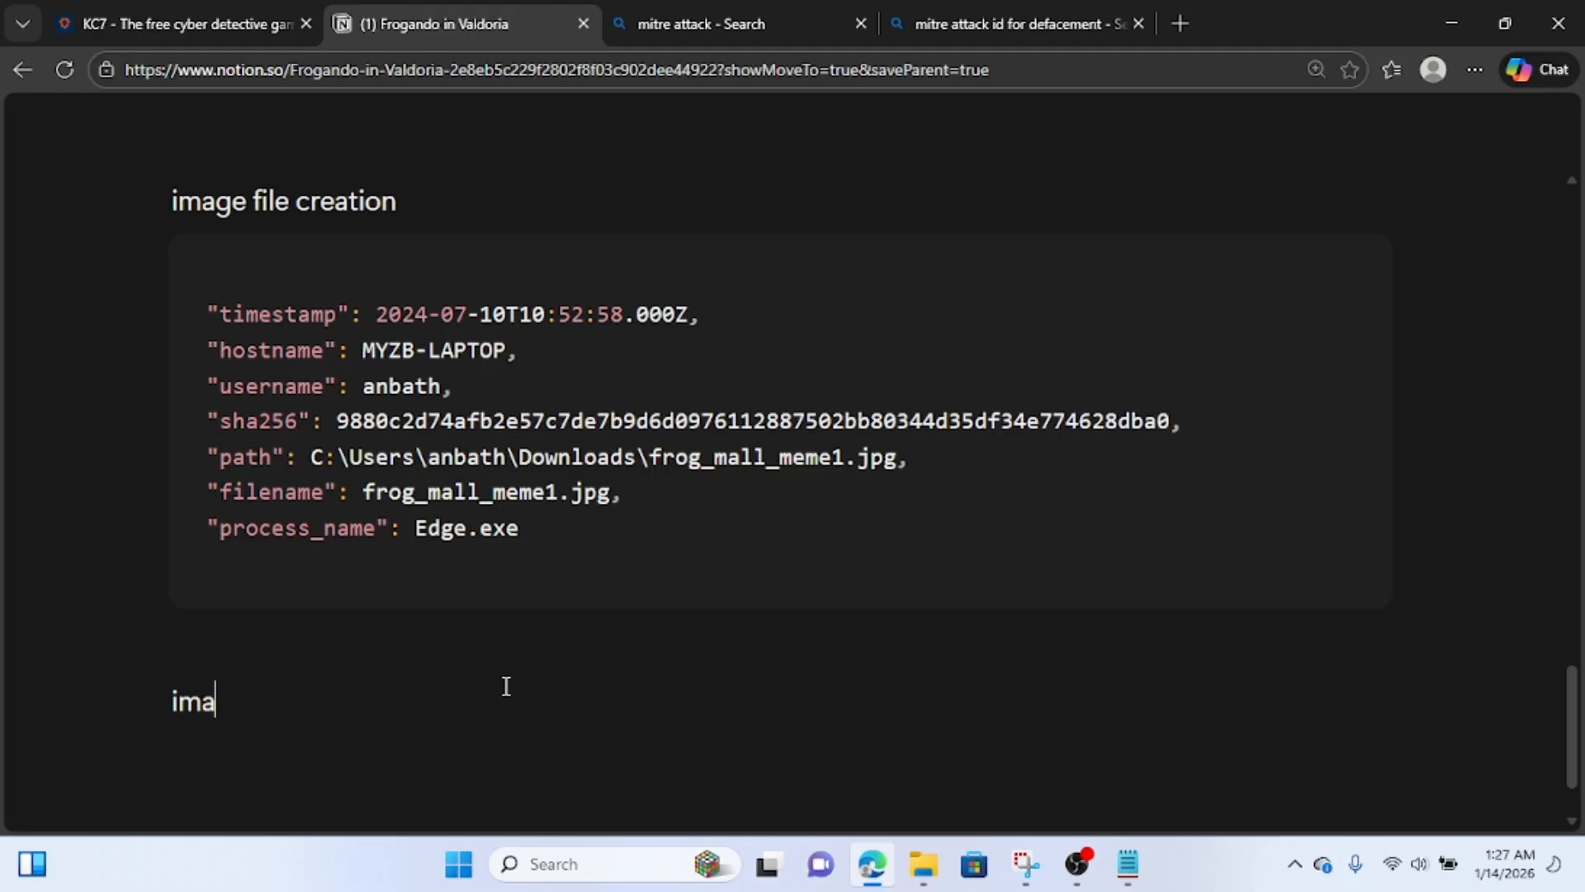
pyautogui.write('ge file ')
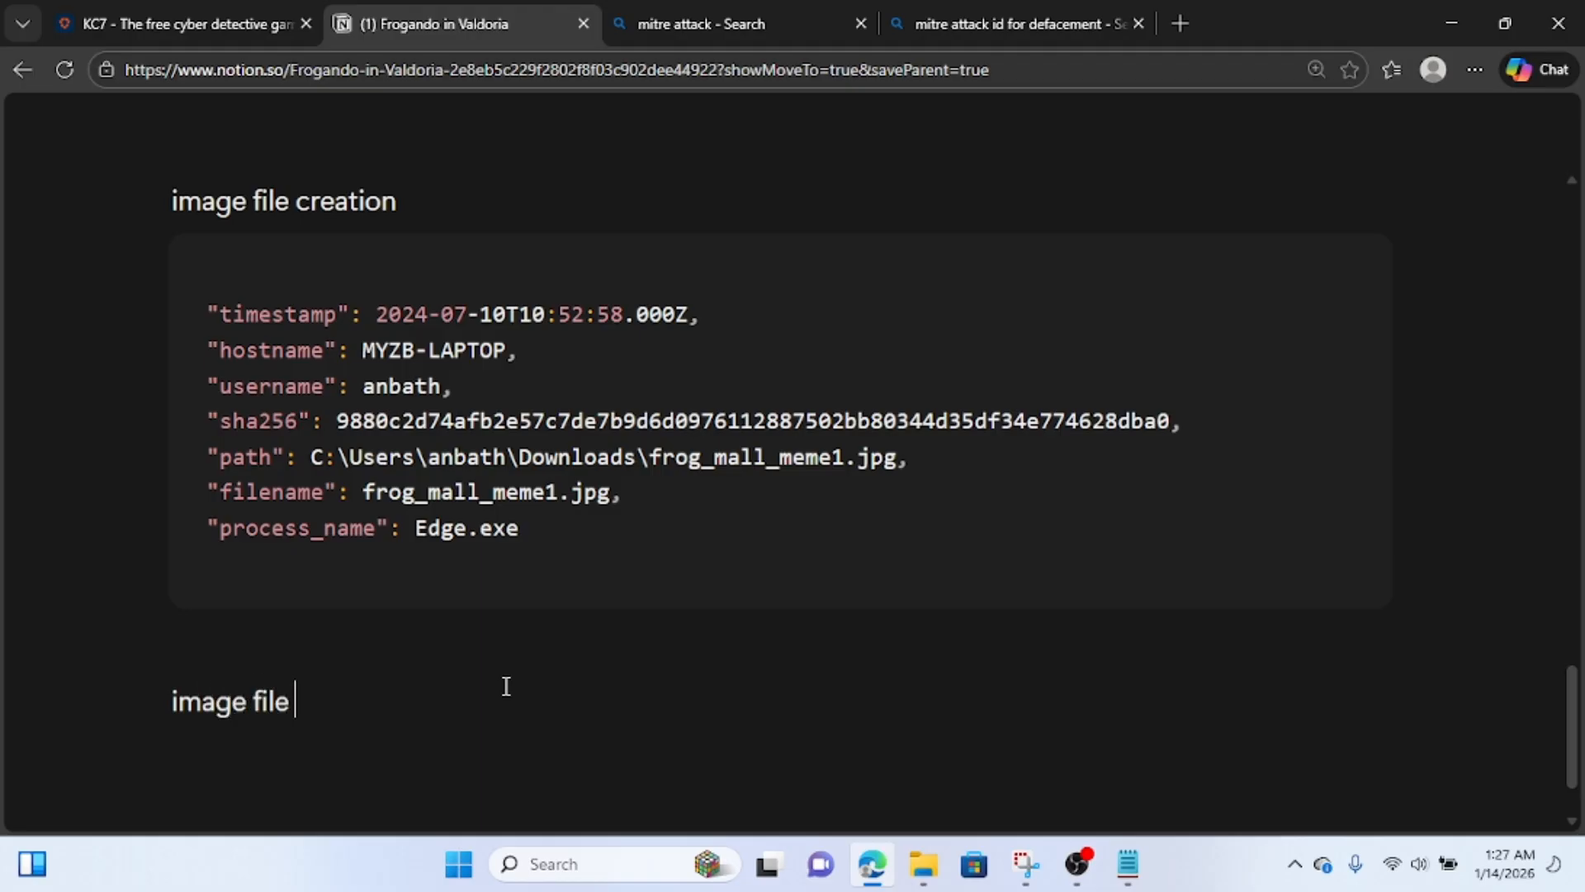
pyautogui.write('downloaded')
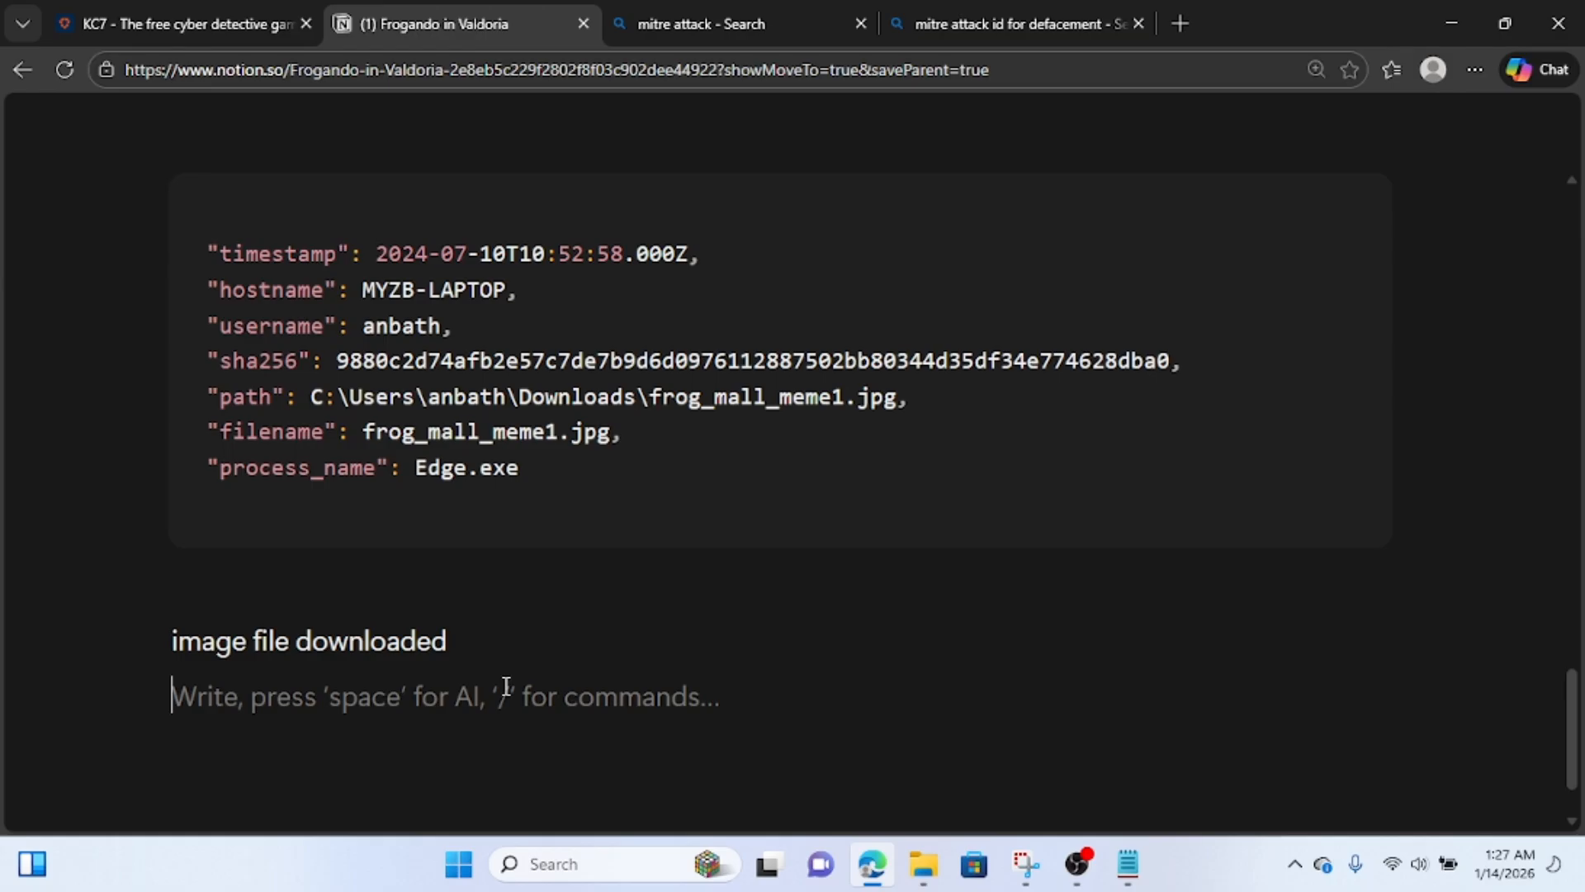
pyautogui.write('"timestamp": 2024-07-10T10:52:58.000Z, "method": GET, "src_ip": 10.10.0.8, "user_agent": Mozilla/5.0 (Windows NT 10.0; WOW64; rv:45.0) Gecko/20100101 Firefox/45.0, "url": https://ronniesdankmemes.com/frog_mall_meme1.jpg')
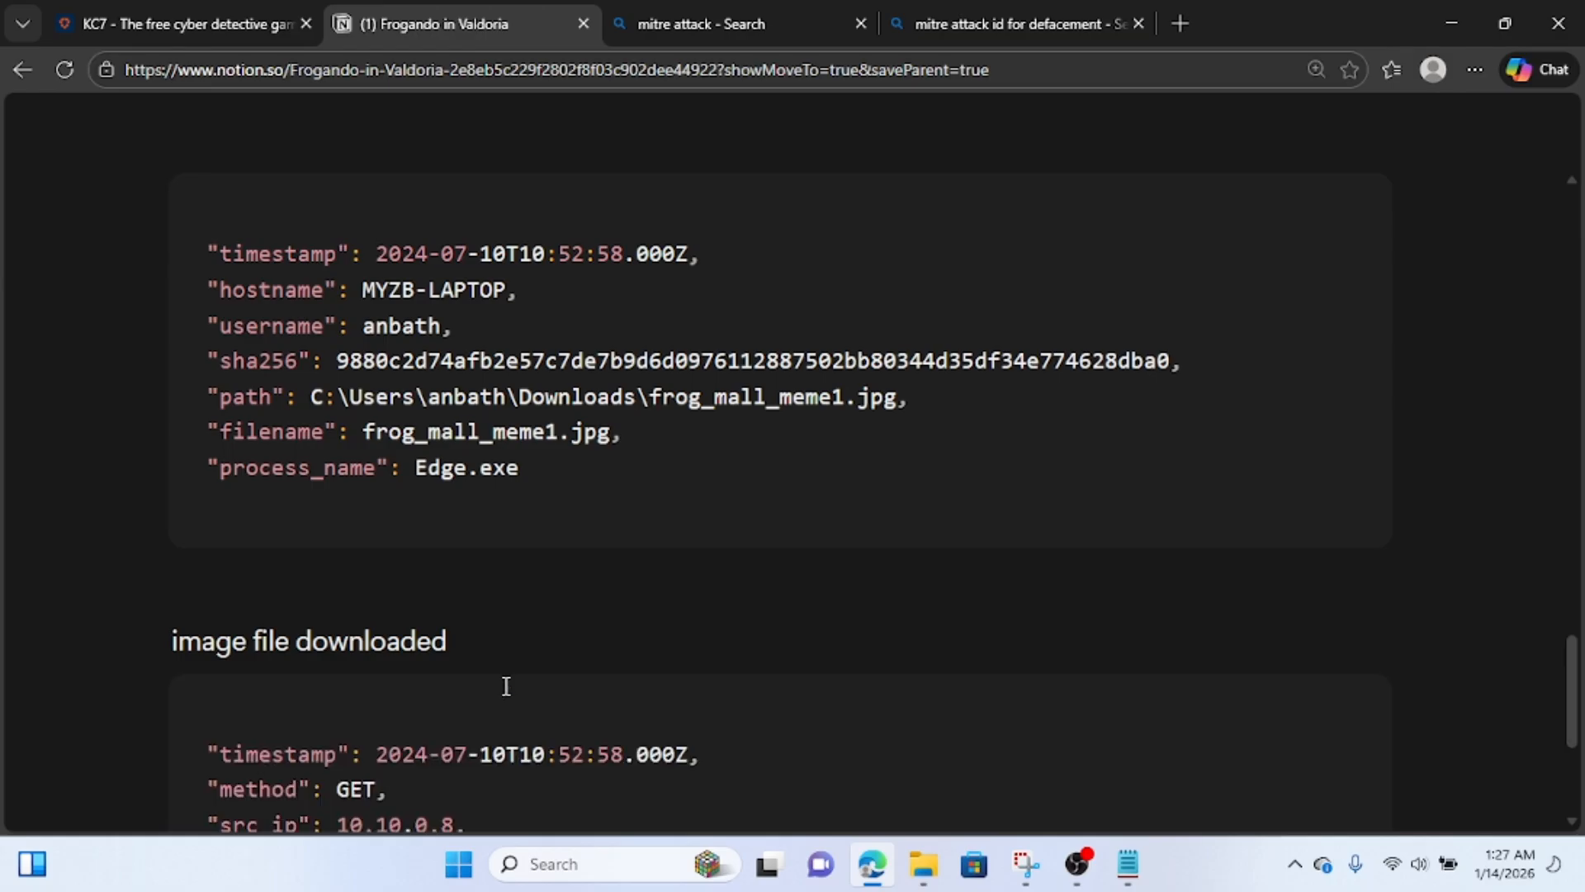
pyautogui.scroll(-4, 506, 683)
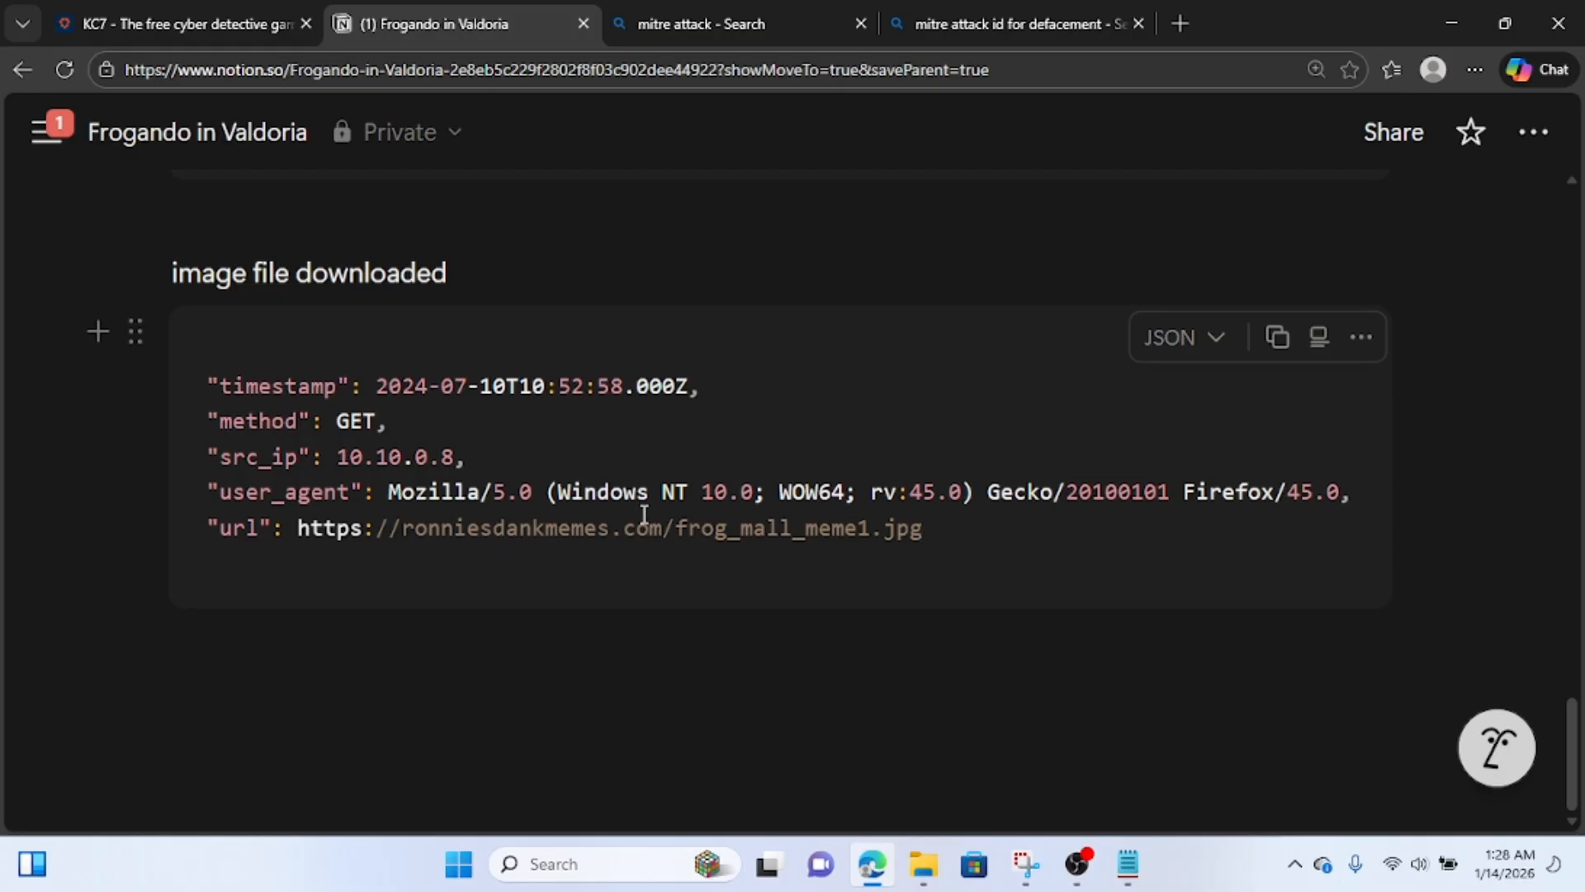
# Highlight the domain in the URL noted in Notion, and return to KC7 to examine the url value in the record's details.
pyautogui.moveTo(664, 532); pyautogui.dragTo(405, 532)
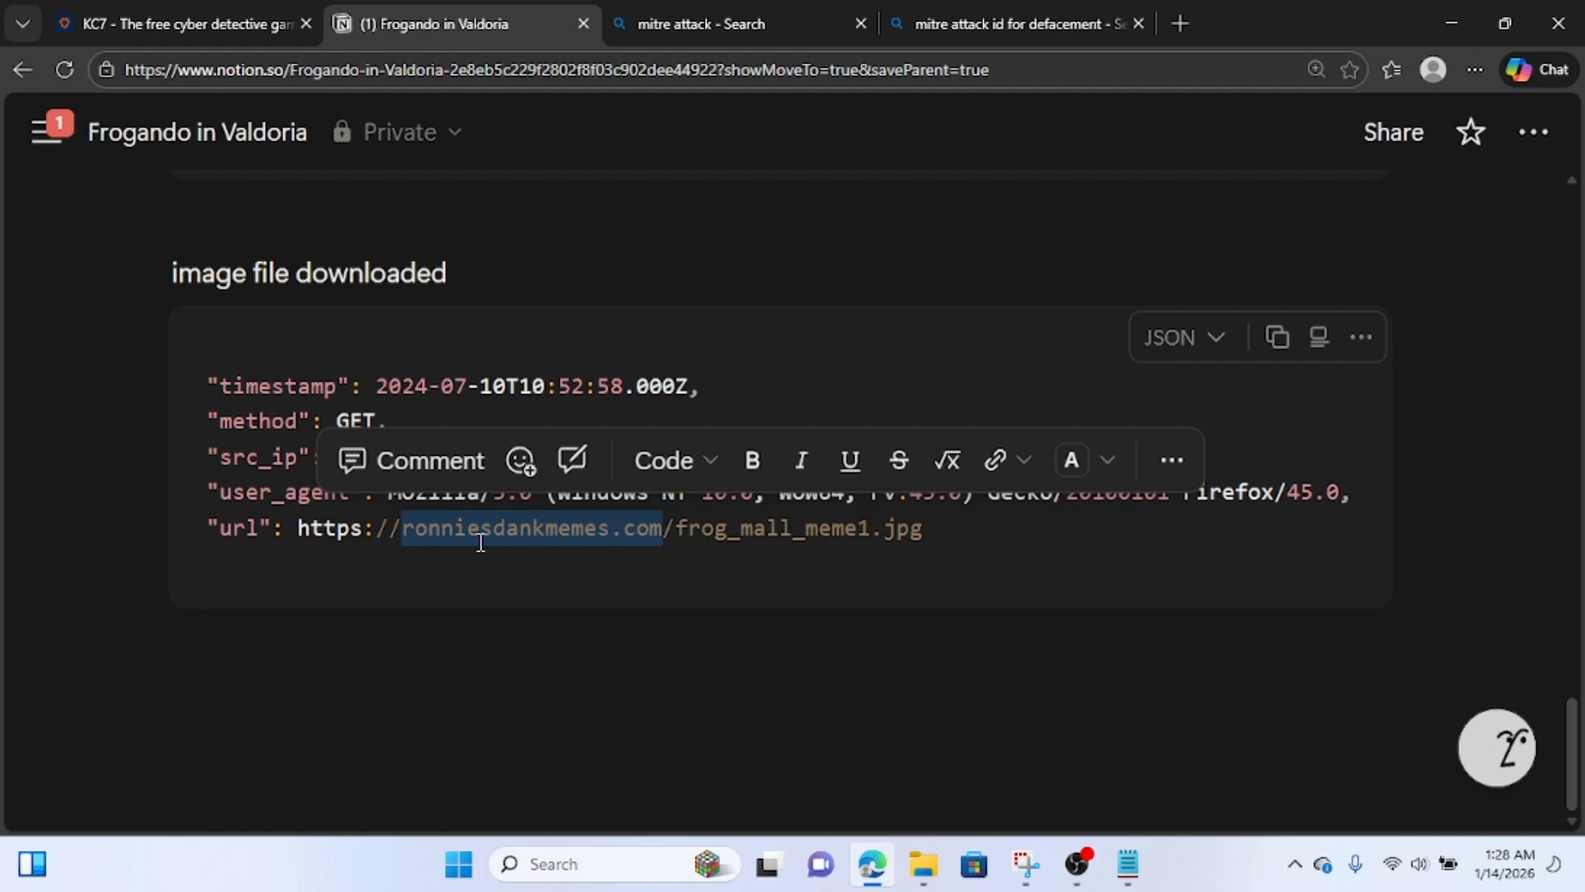
pyautogui.click(116, 14)
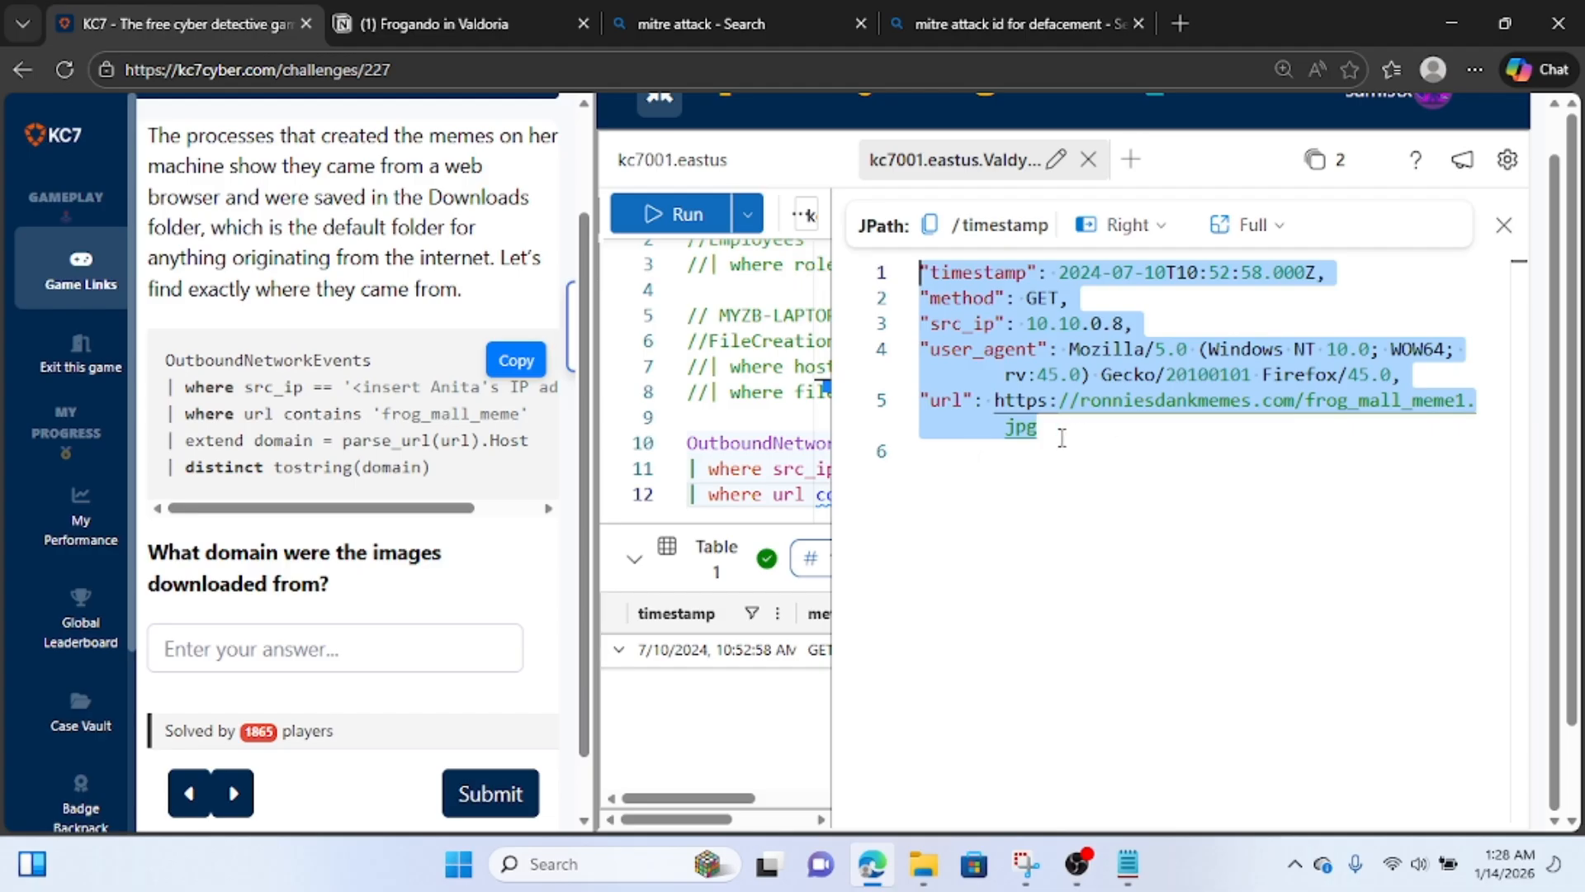
pyautogui.moveTo(1038, 427); pyautogui.dragTo(995, 400)
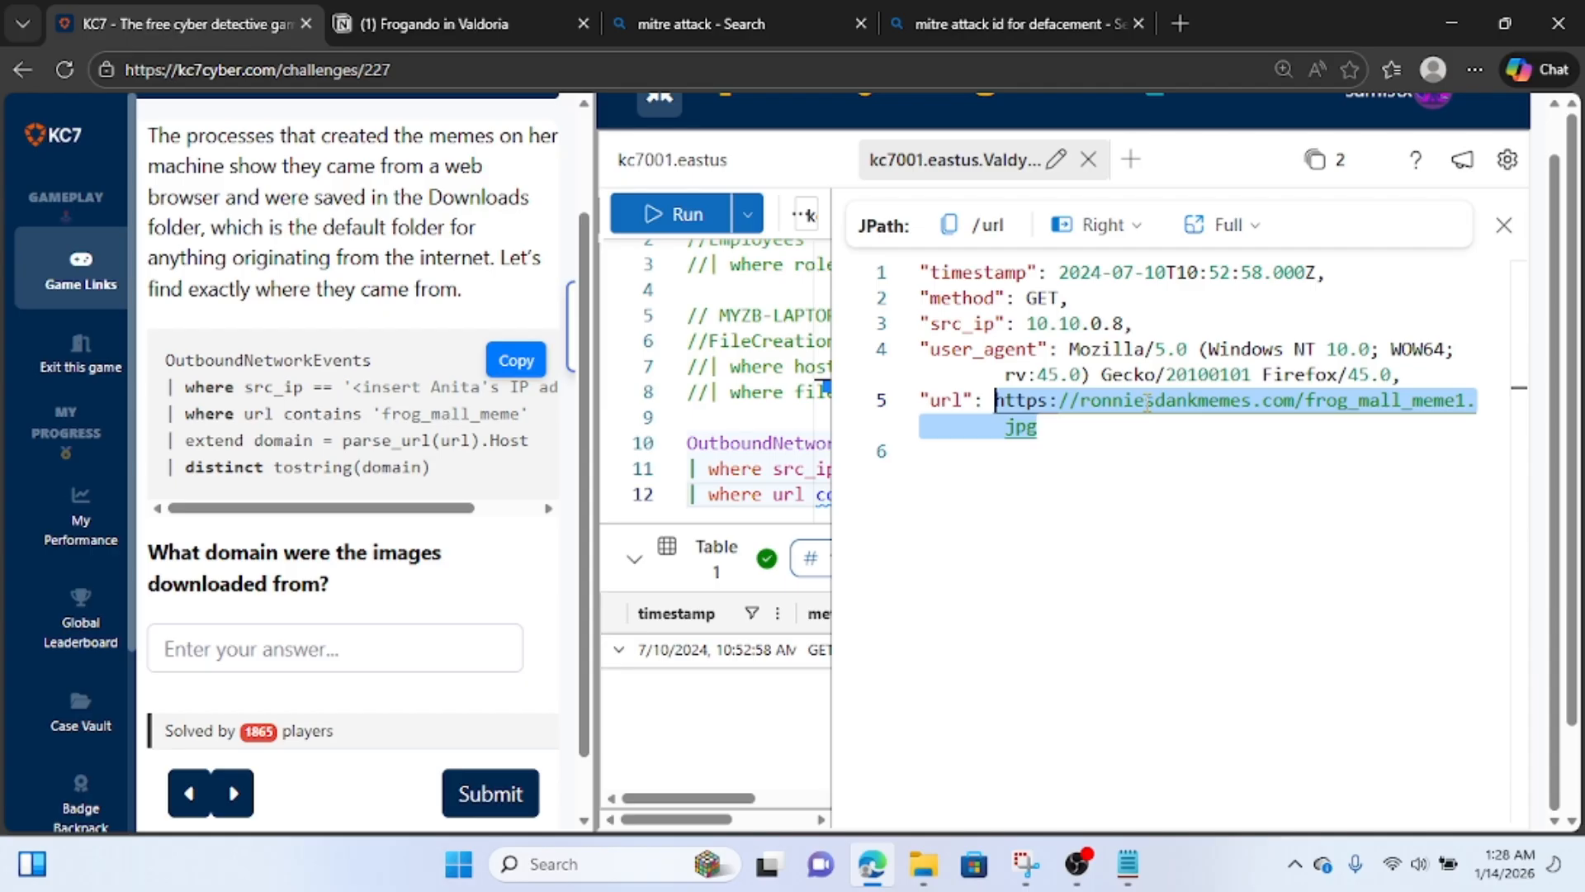
pyautogui.moveTo(1285, 401); pyautogui.dragTo(1189, 401)
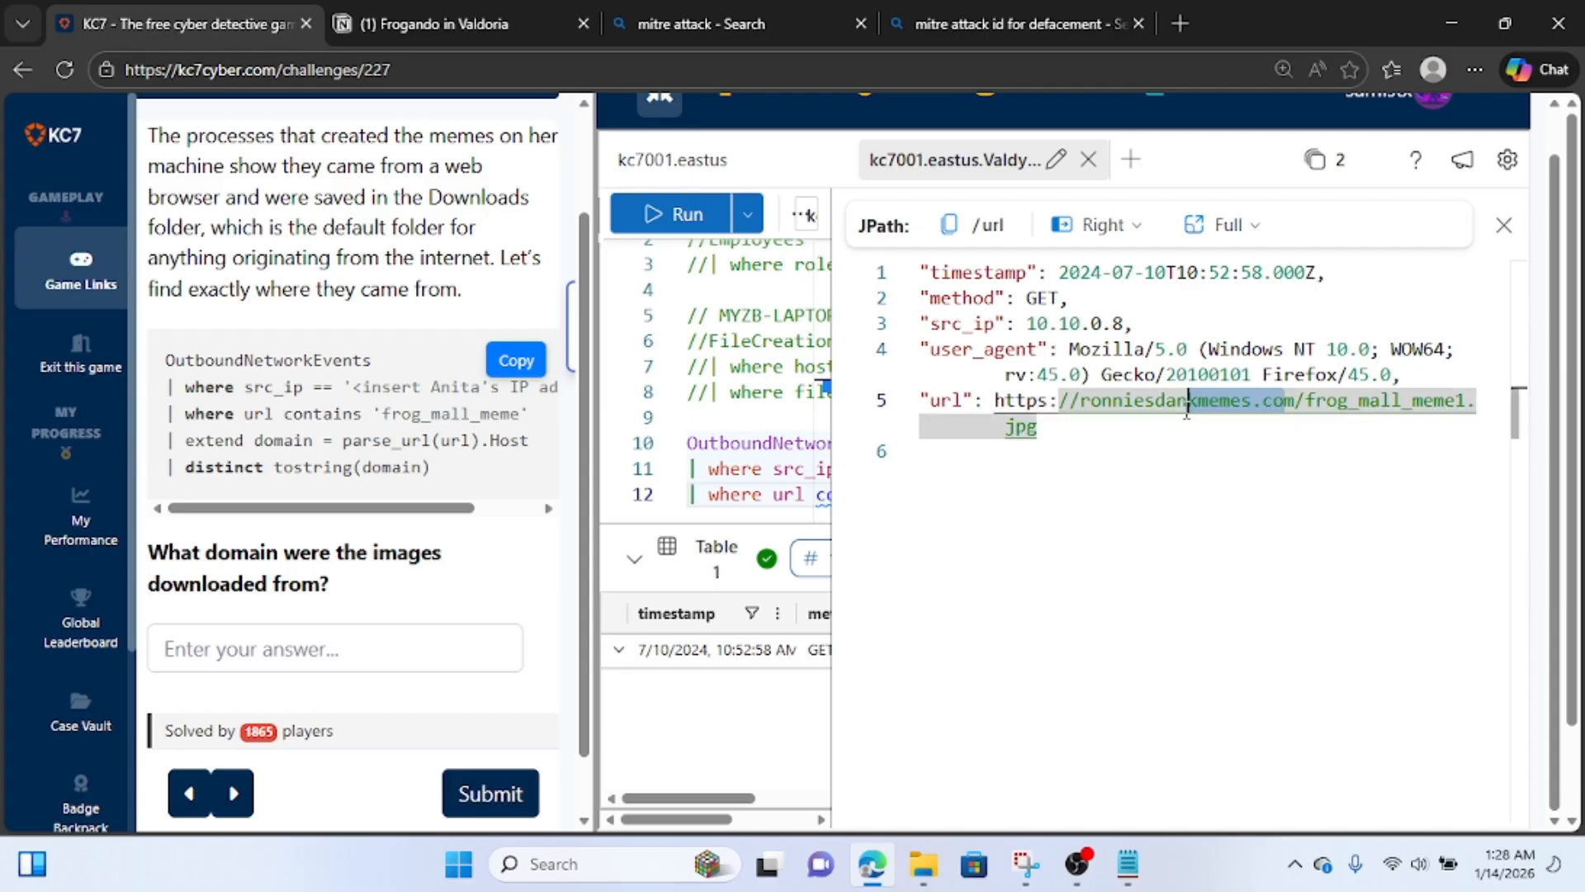
# Close the record's details and add a line to the OutboundNetworkEvents query that extends domain as parse_url(url).
pyautogui.click(1503, 236)
pyautogui.click(1158, 494)
pyautogui.press('Return')
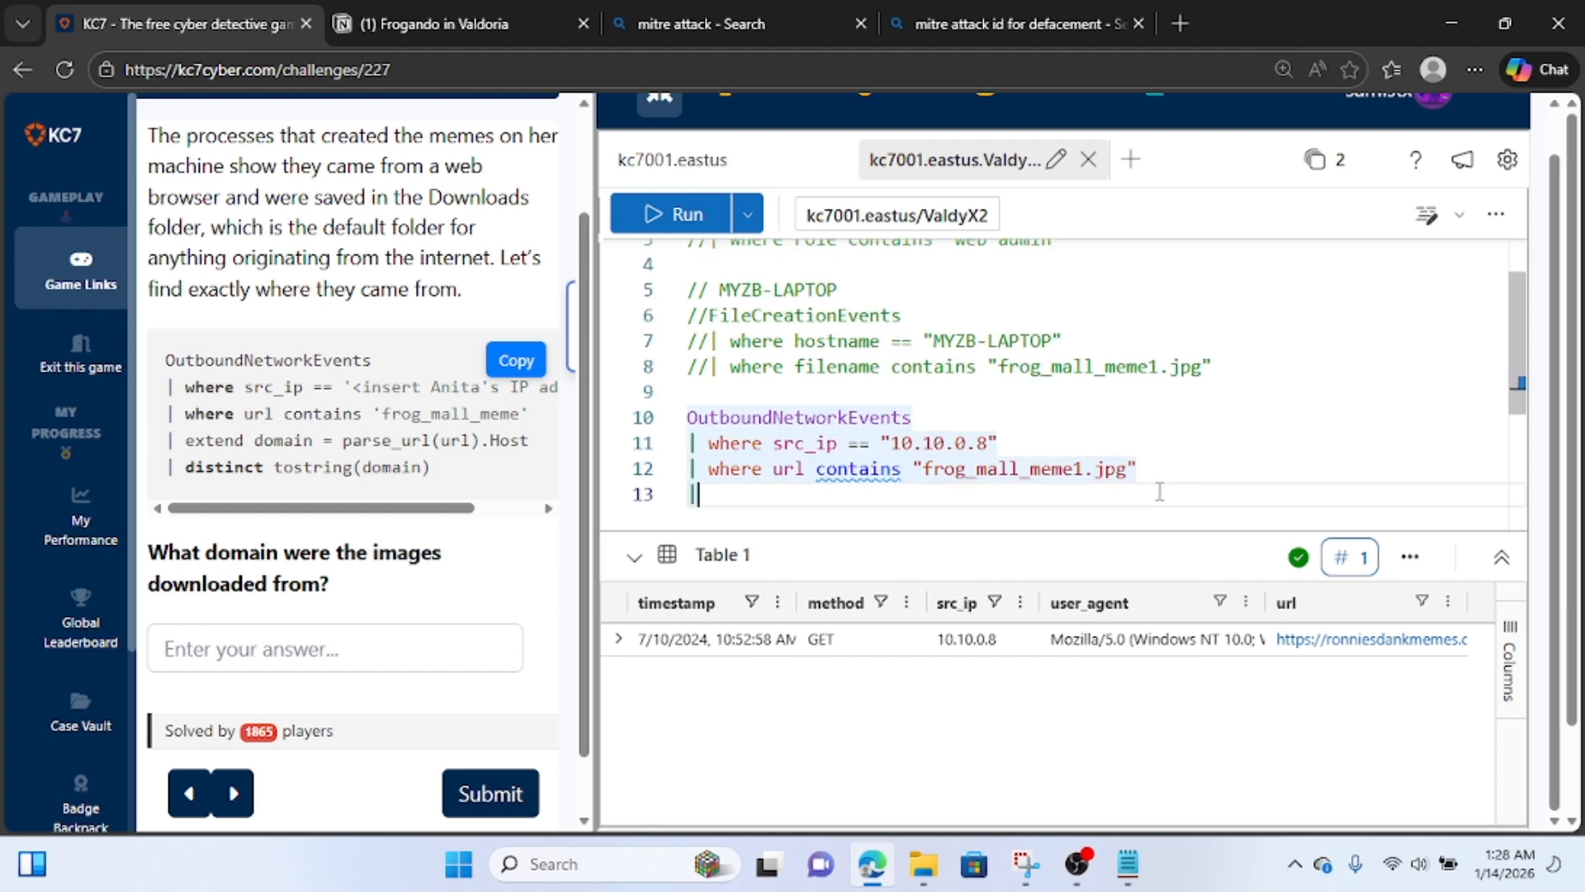
pyautogui.write('| exte')
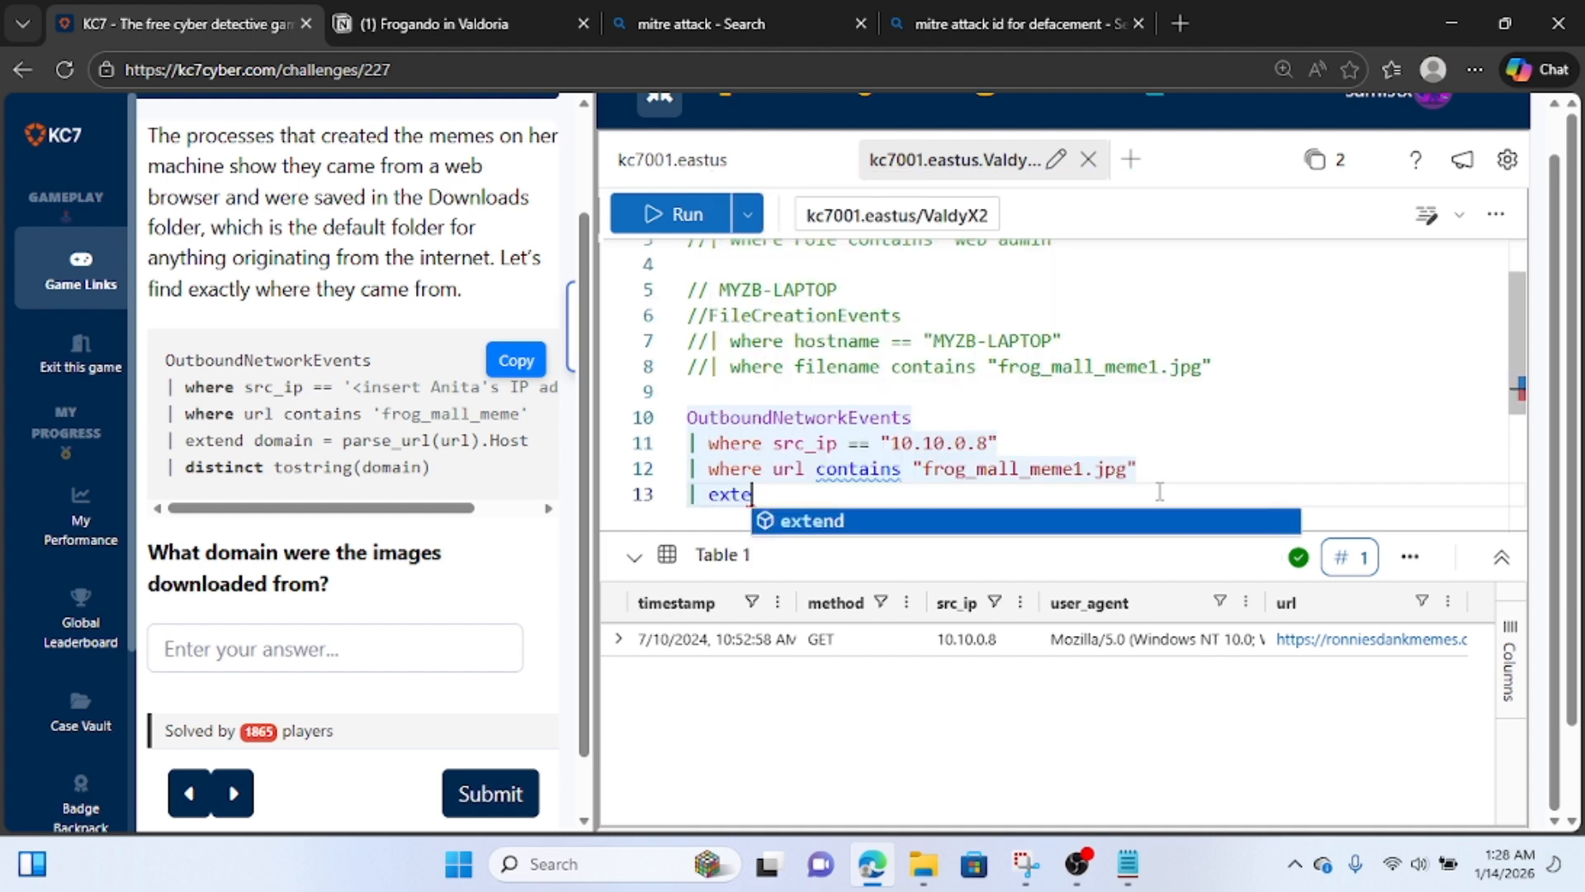
pyautogui.write('nd dom')
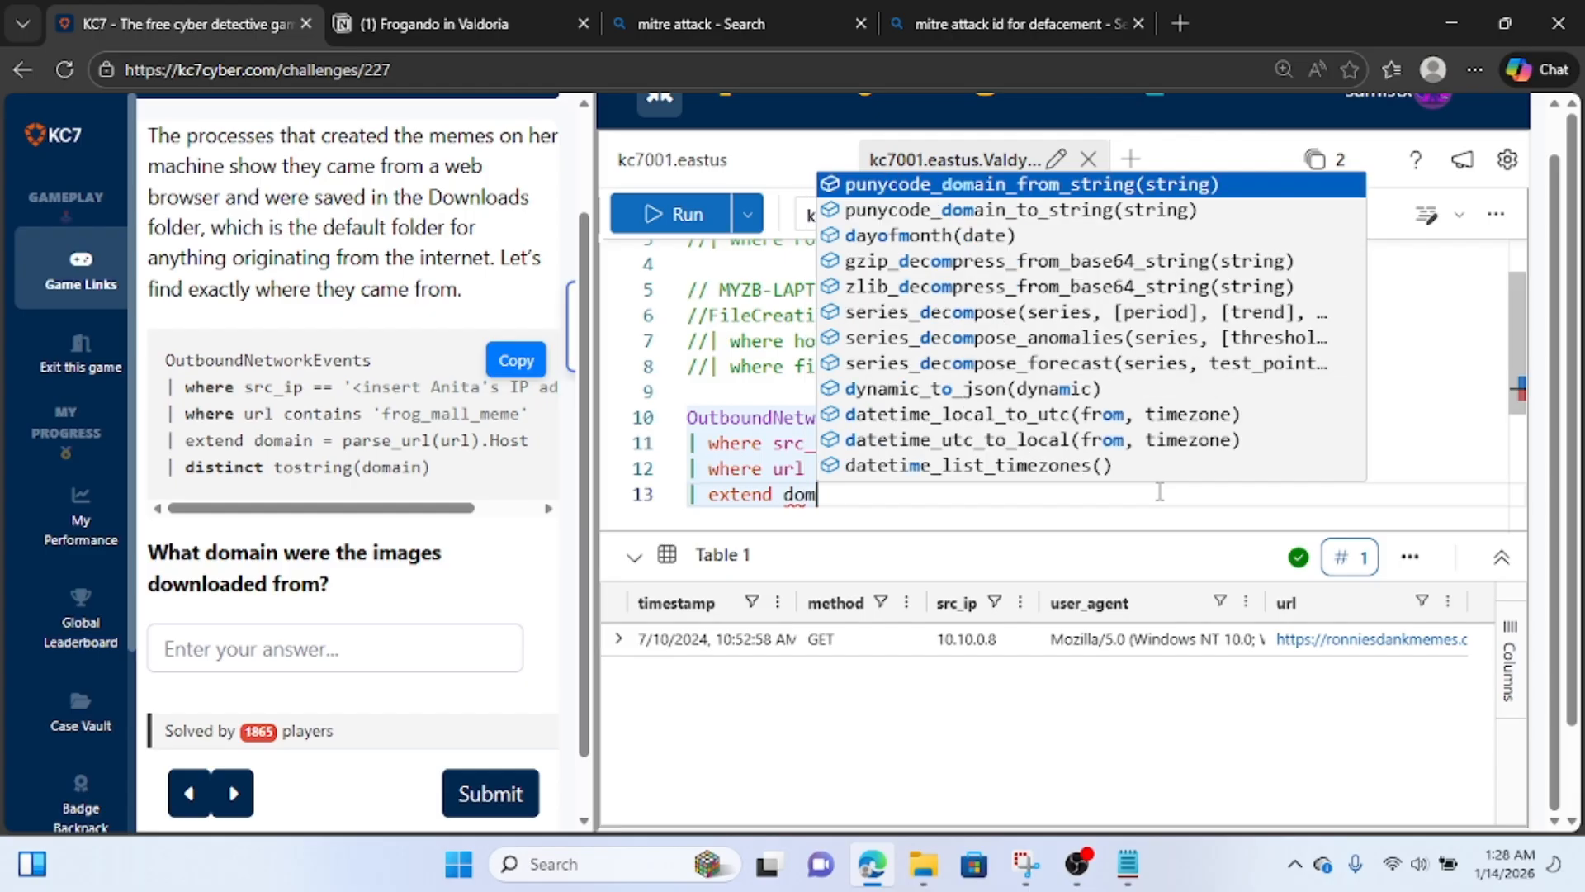
pyautogui.write('ain =')
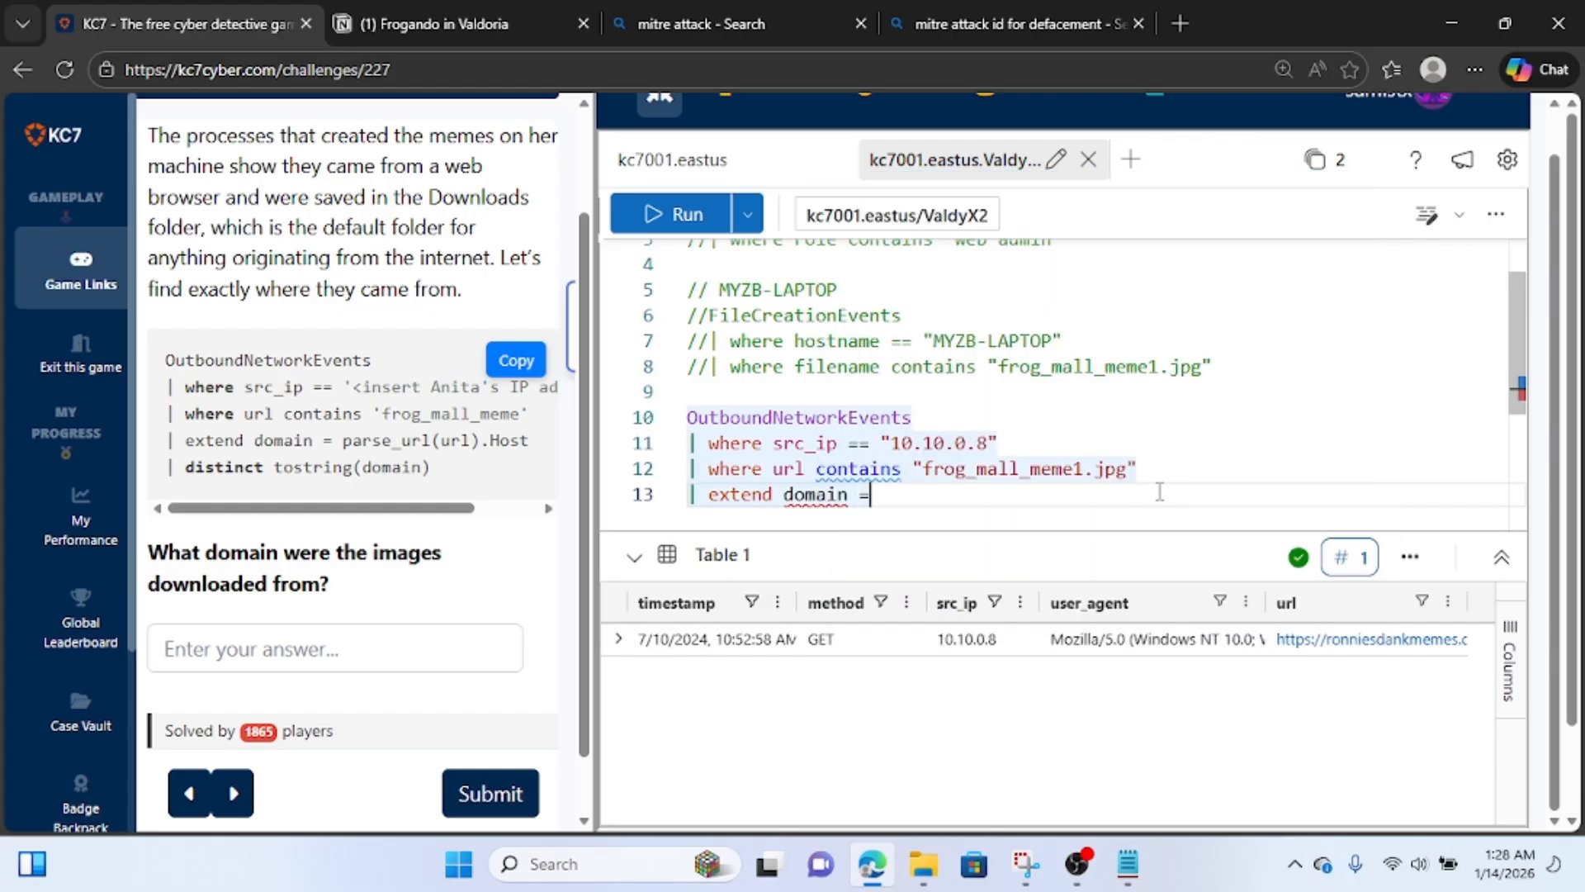
pyautogui.write(' parse')
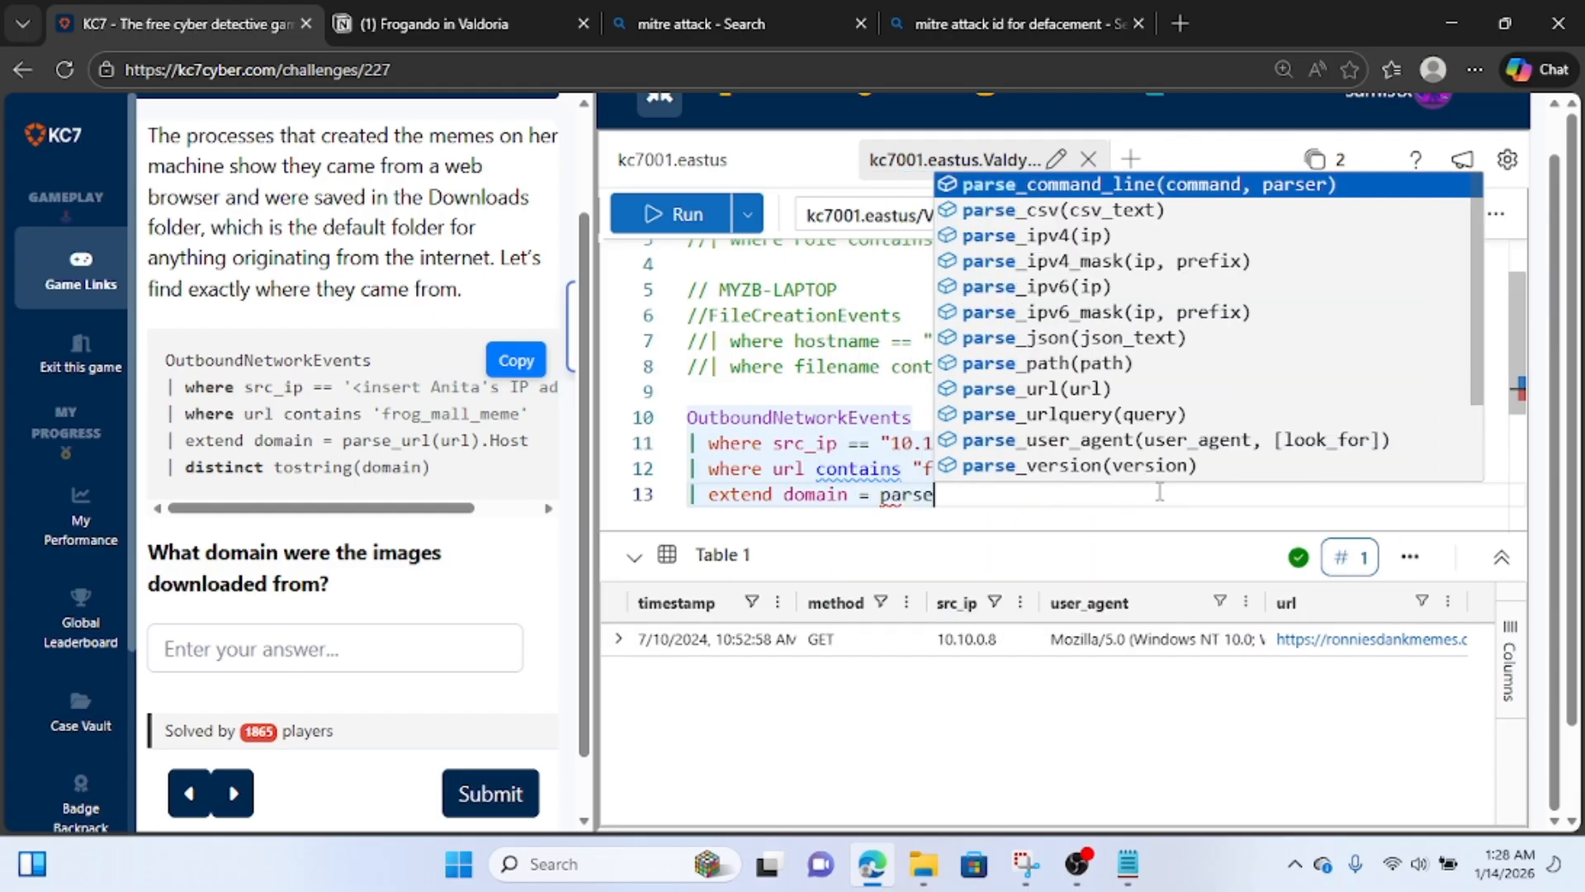
pyautogui.write('_')
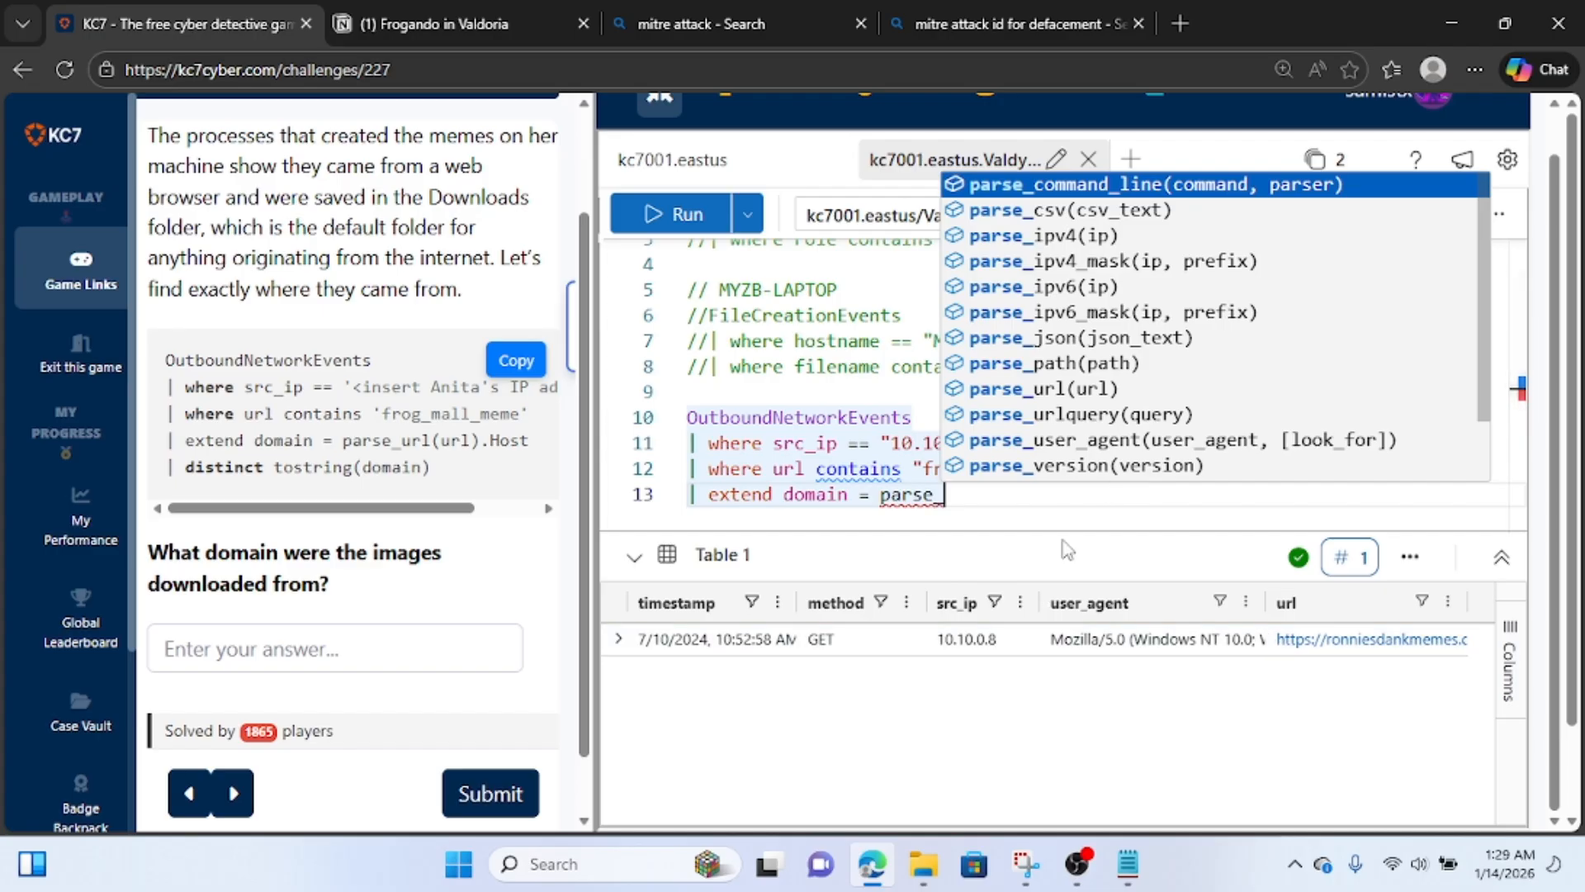
pyautogui.write('U')
pyautogui.press('BackSpace')
pyautogui.write('u')
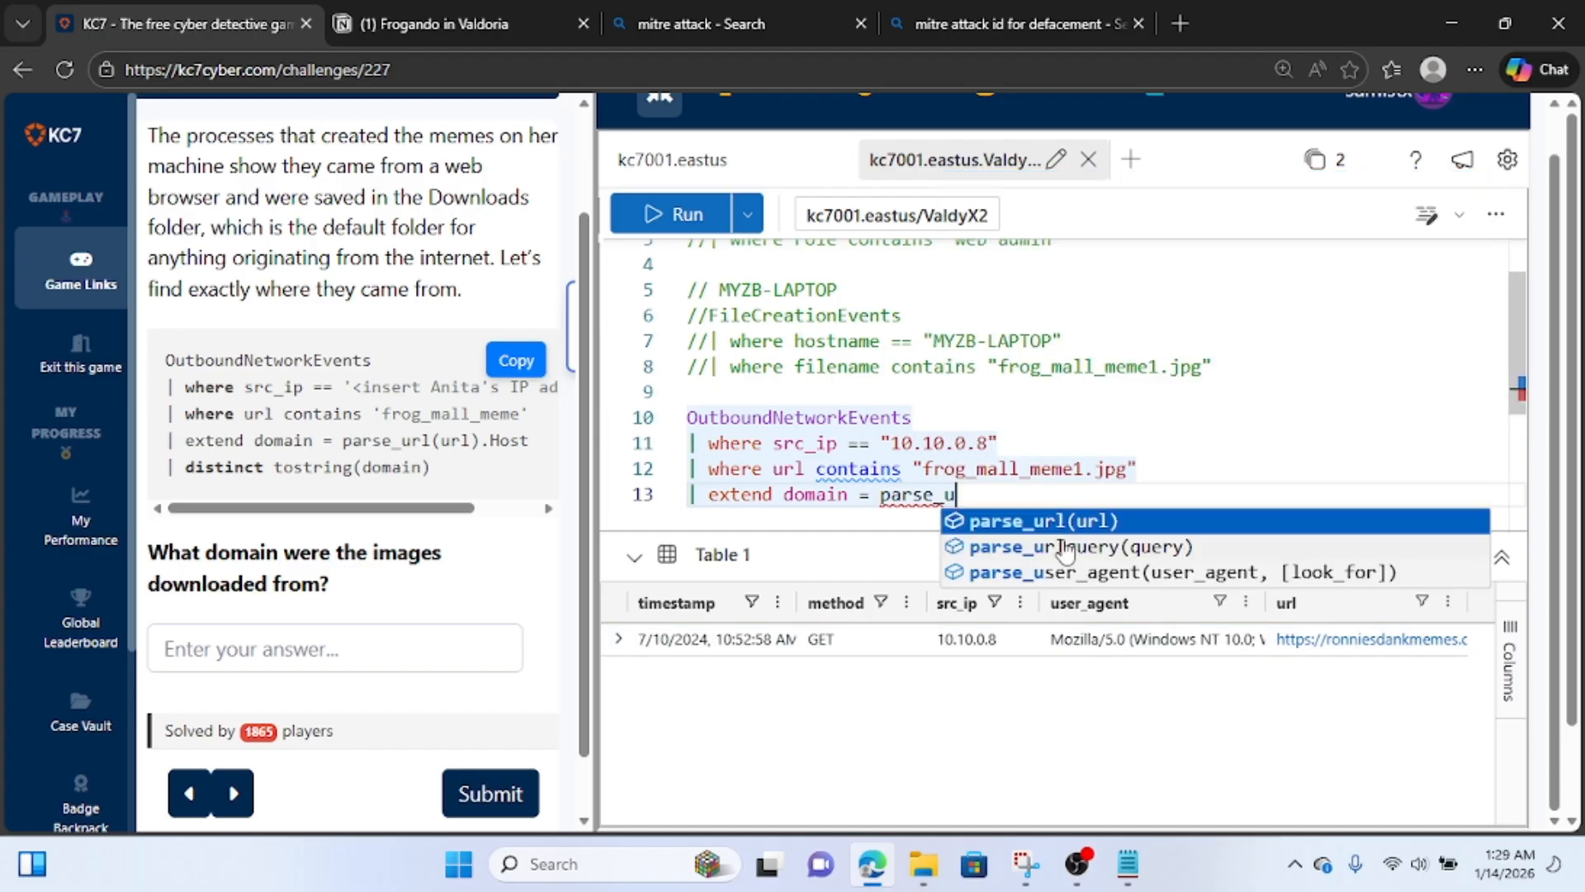
pyautogui.write('rl(')
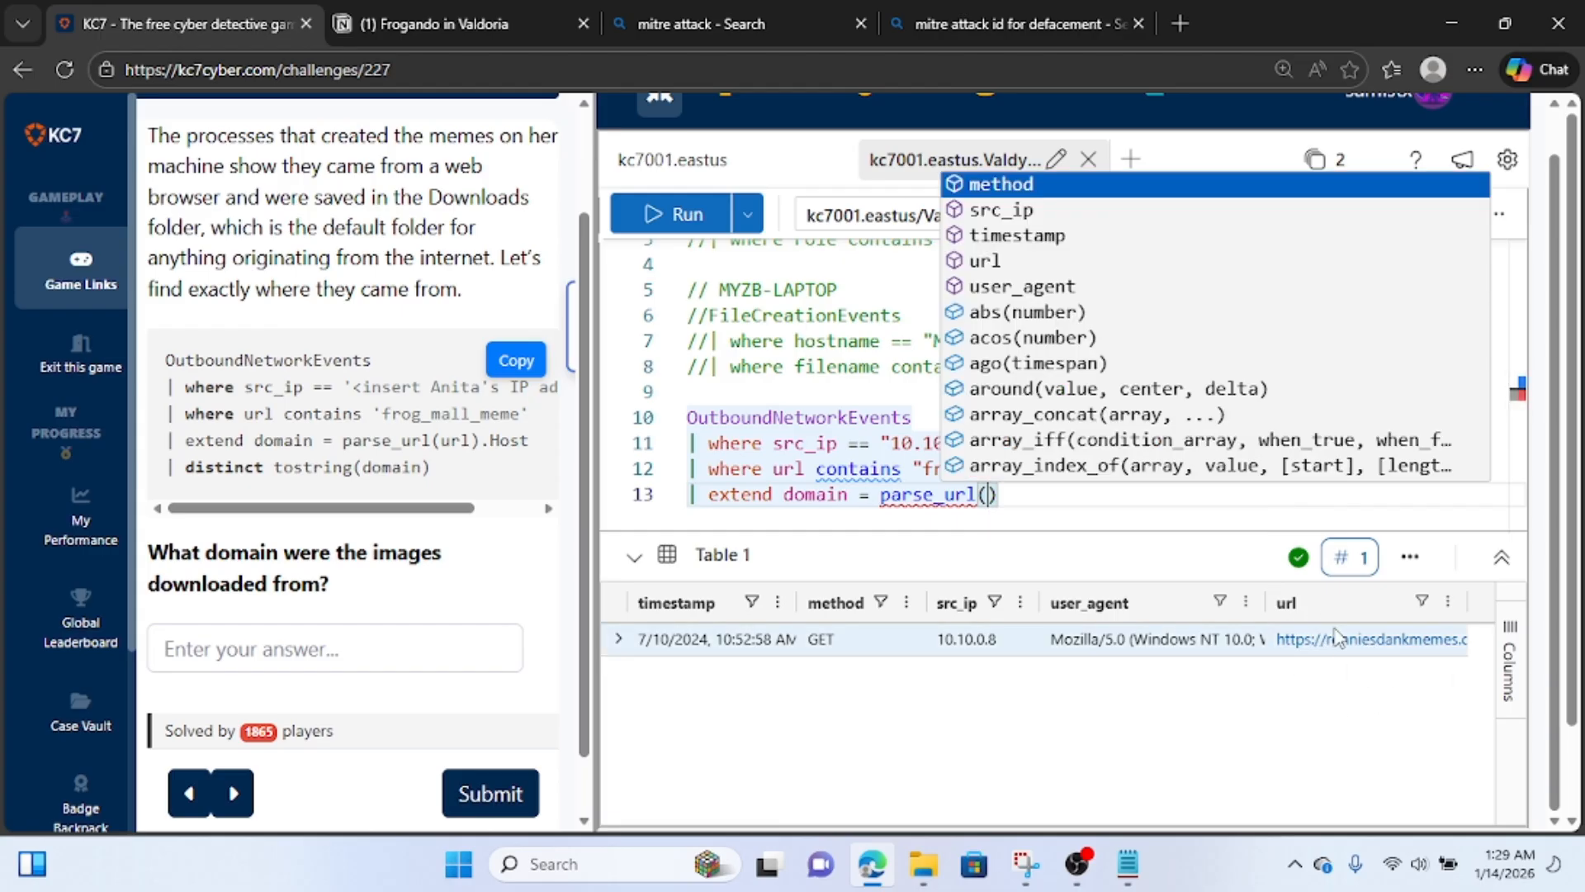
pyautogui.write('url')
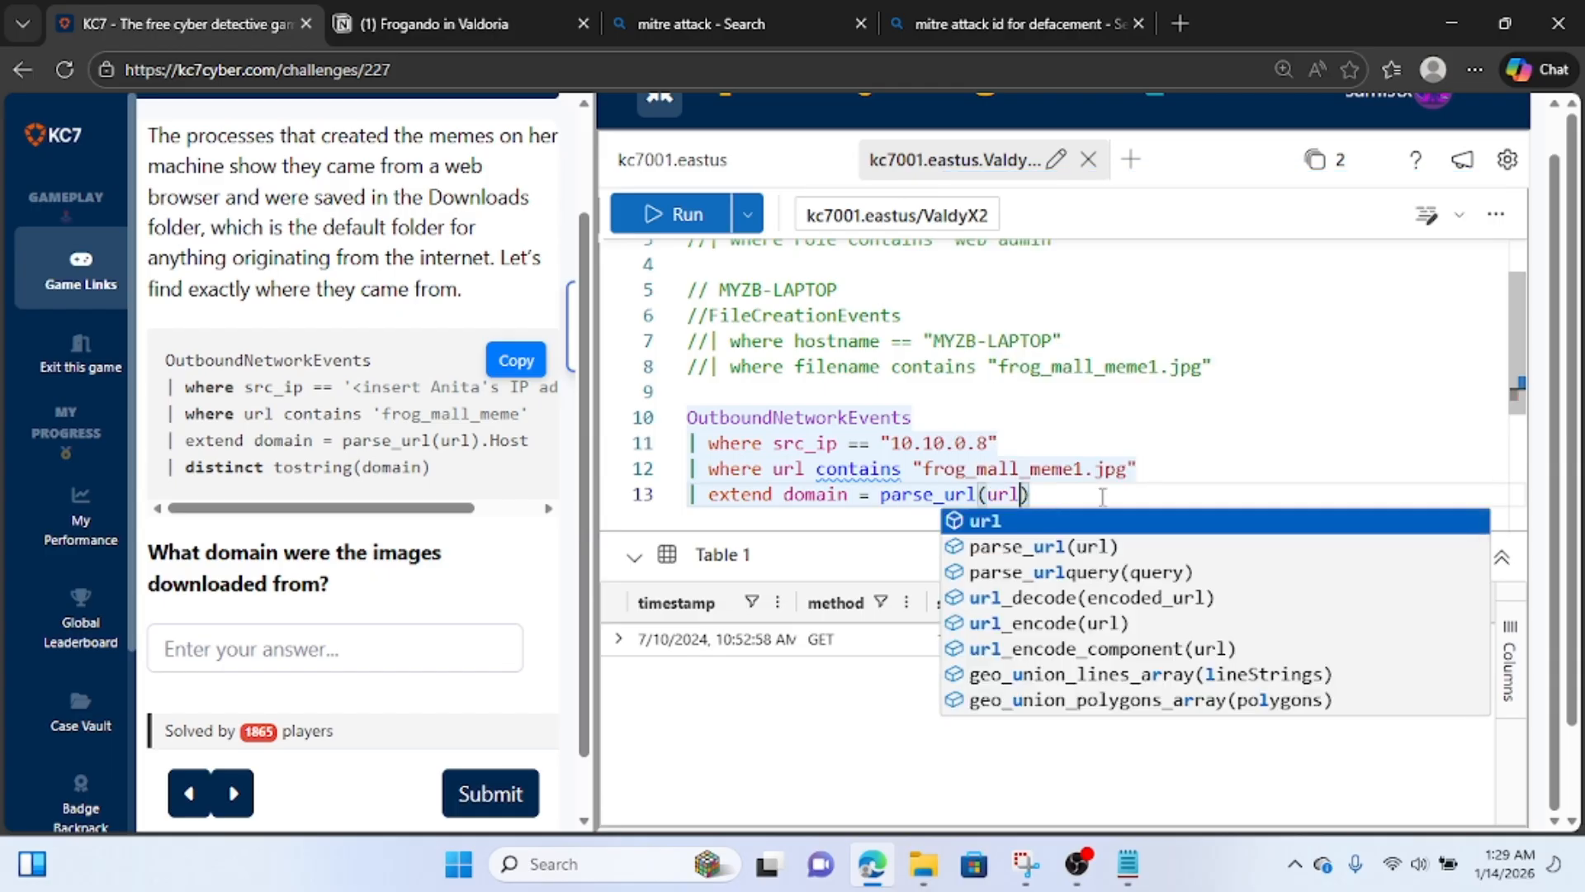
# Limit the parsed URL in the extend line to its Host property and run the query.
pyautogui.click(1103, 496)
pyautogui.write('.hos')
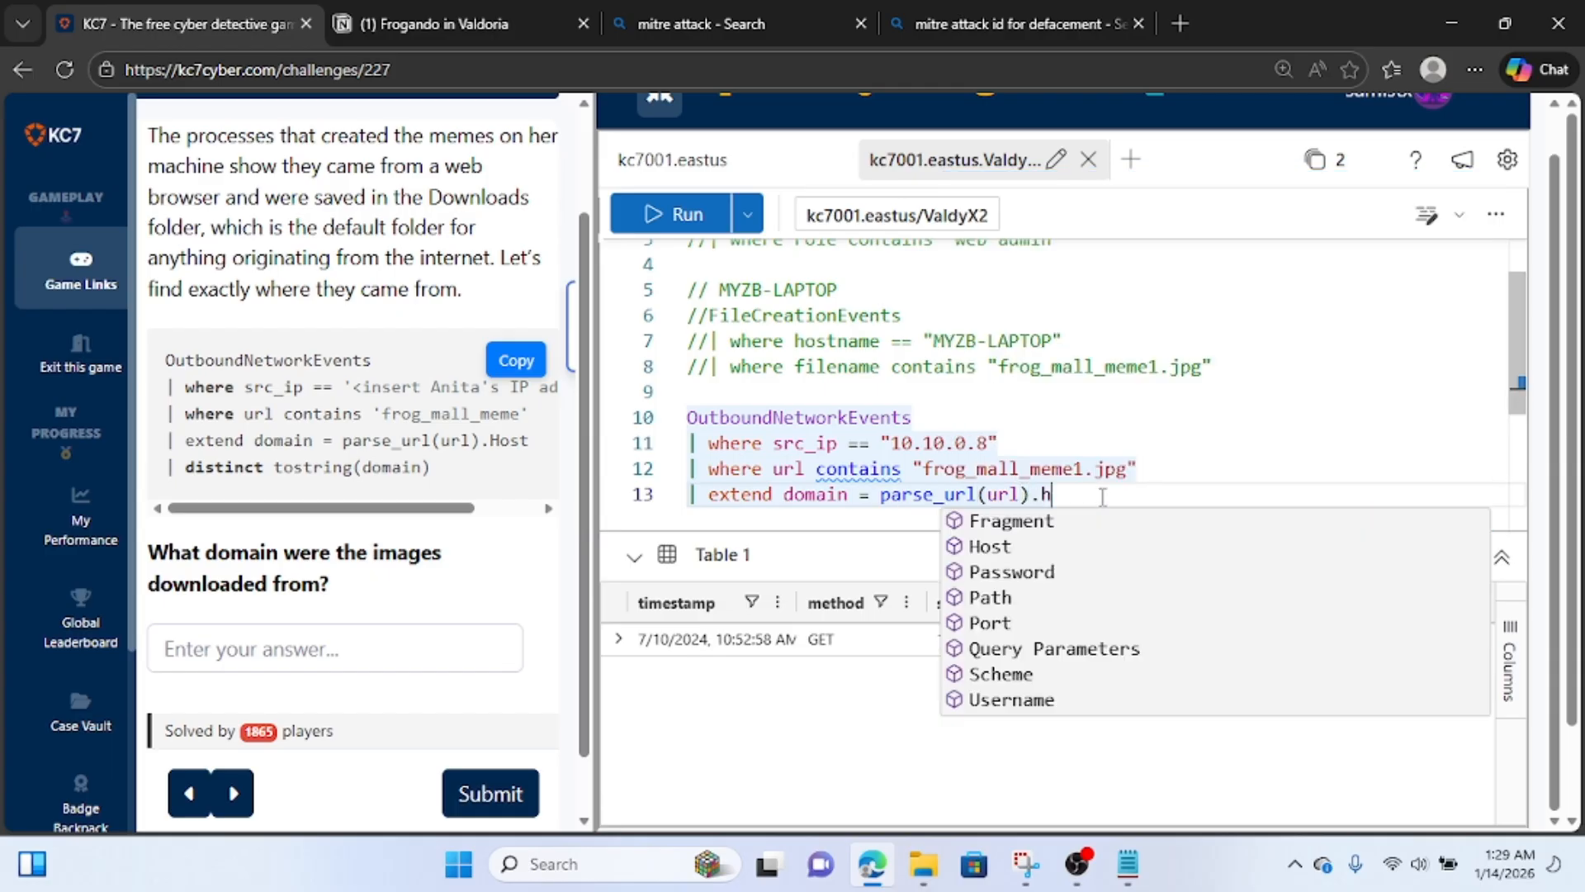
pyautogui.press('BackSpace')
pyautogui.press('BackSpace')
pyautogui.write('ost')
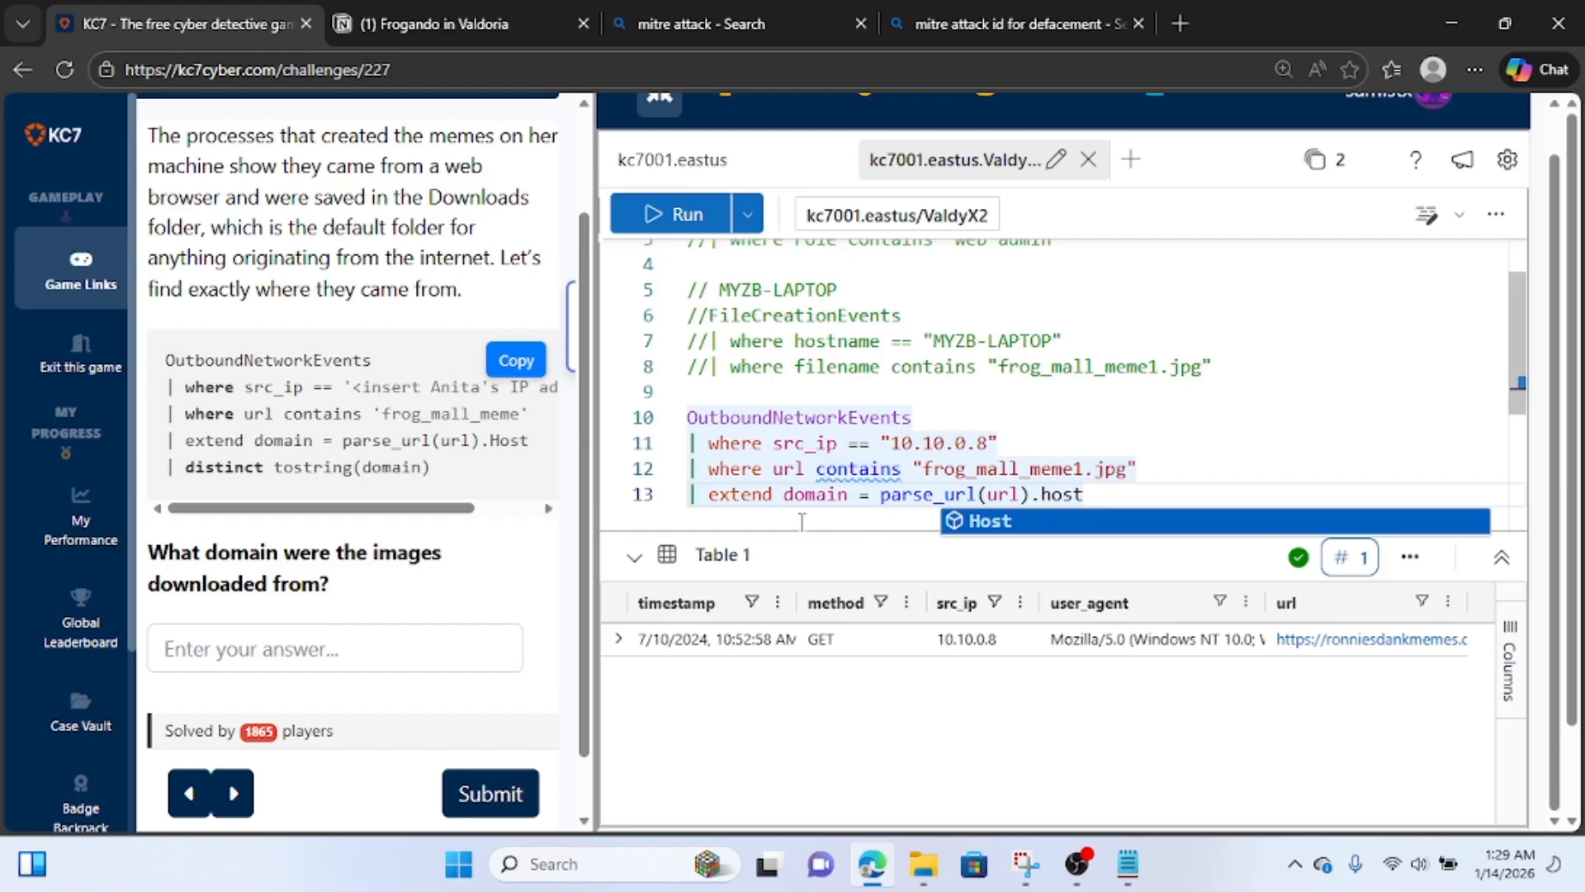
pyautogui.press('Tab')
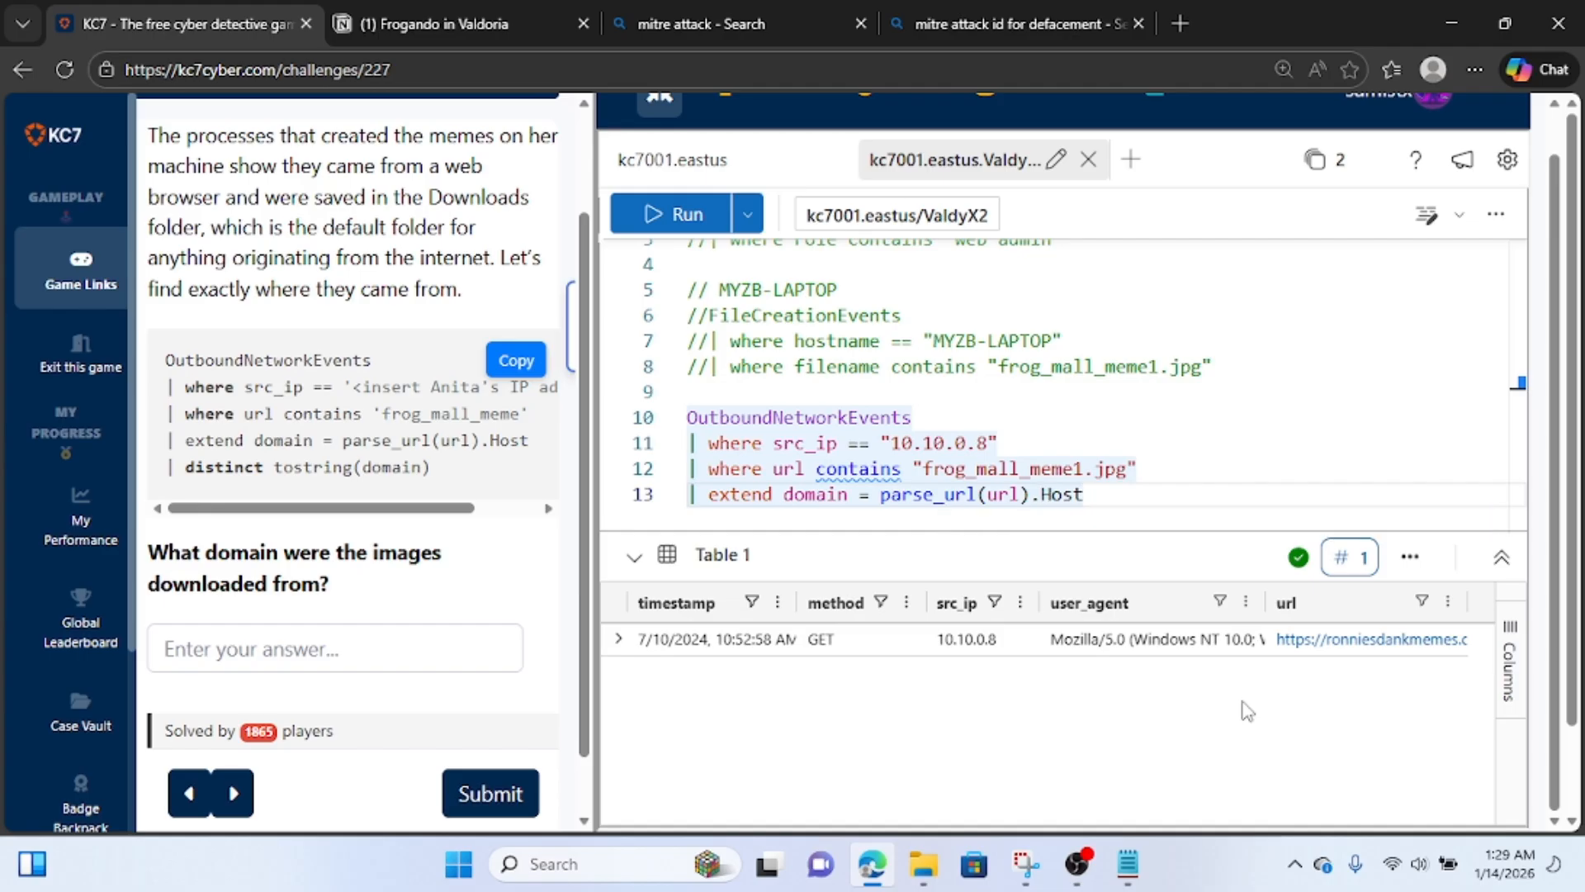
pyautogui.click(698, 213)
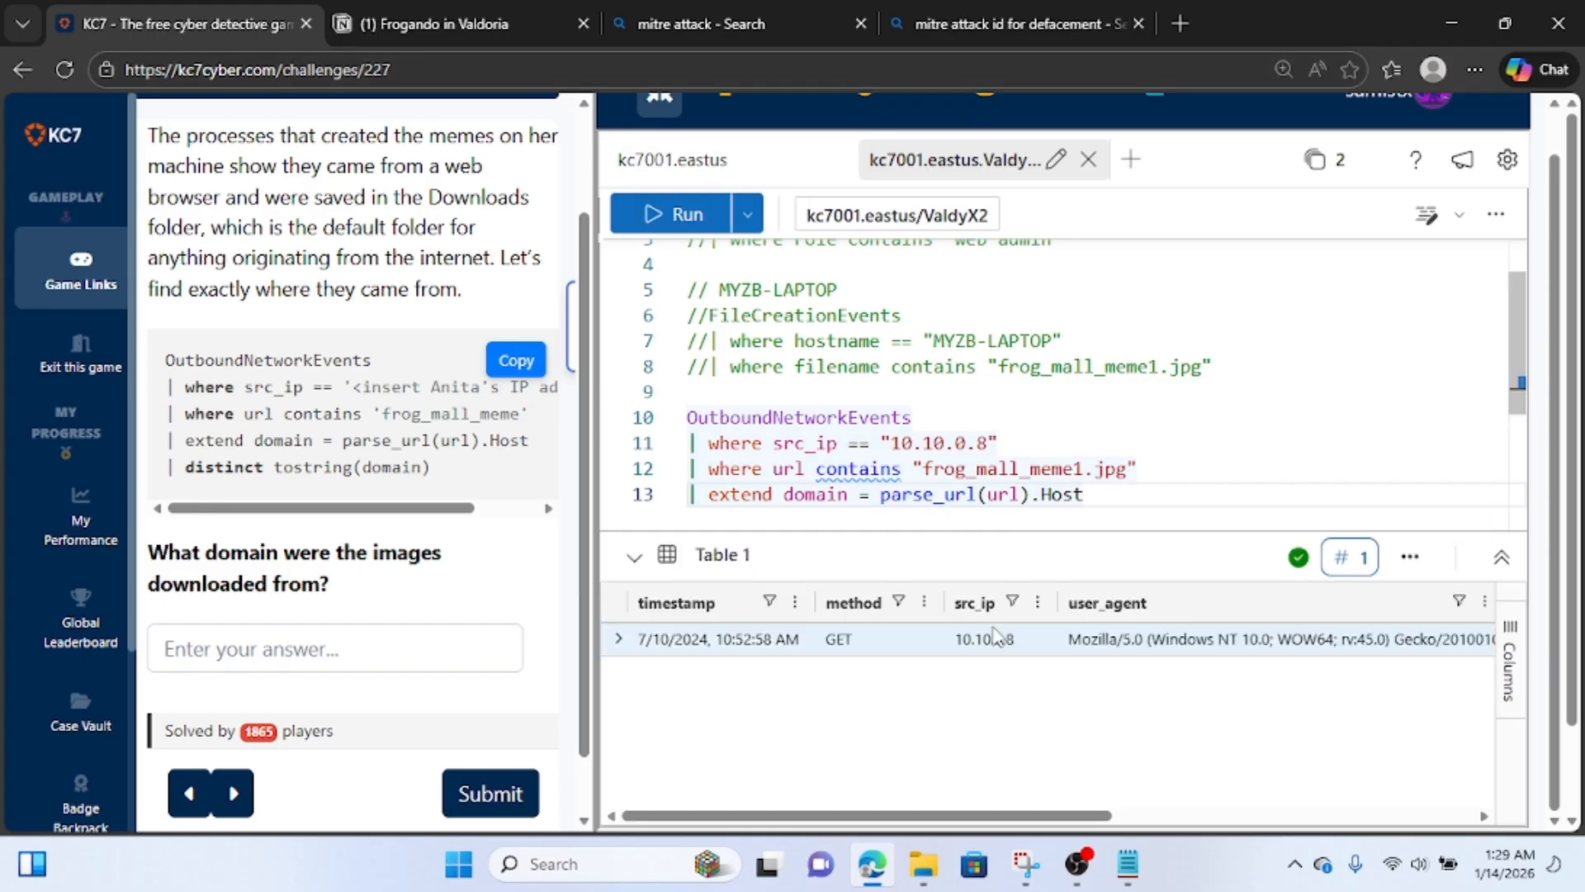
# Open the returned event's details in a widened view, examine the extracted domain value, and close the details.
pyautogui.click(618, 639)
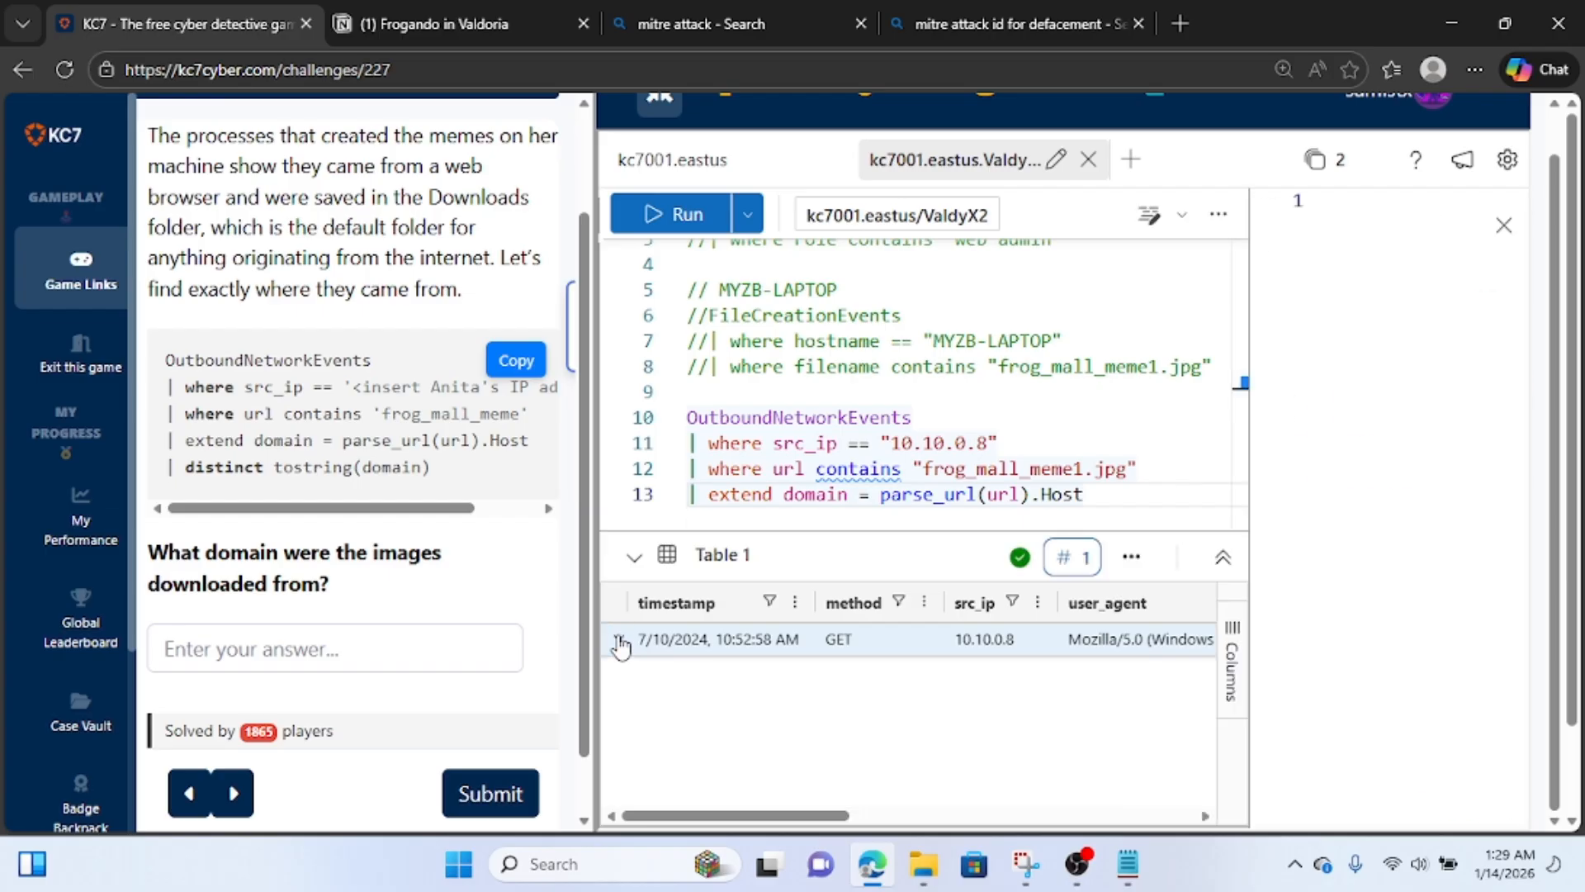
pyautogui.moveTo(1250, 468); pyautogui.dragTo(756, 467)
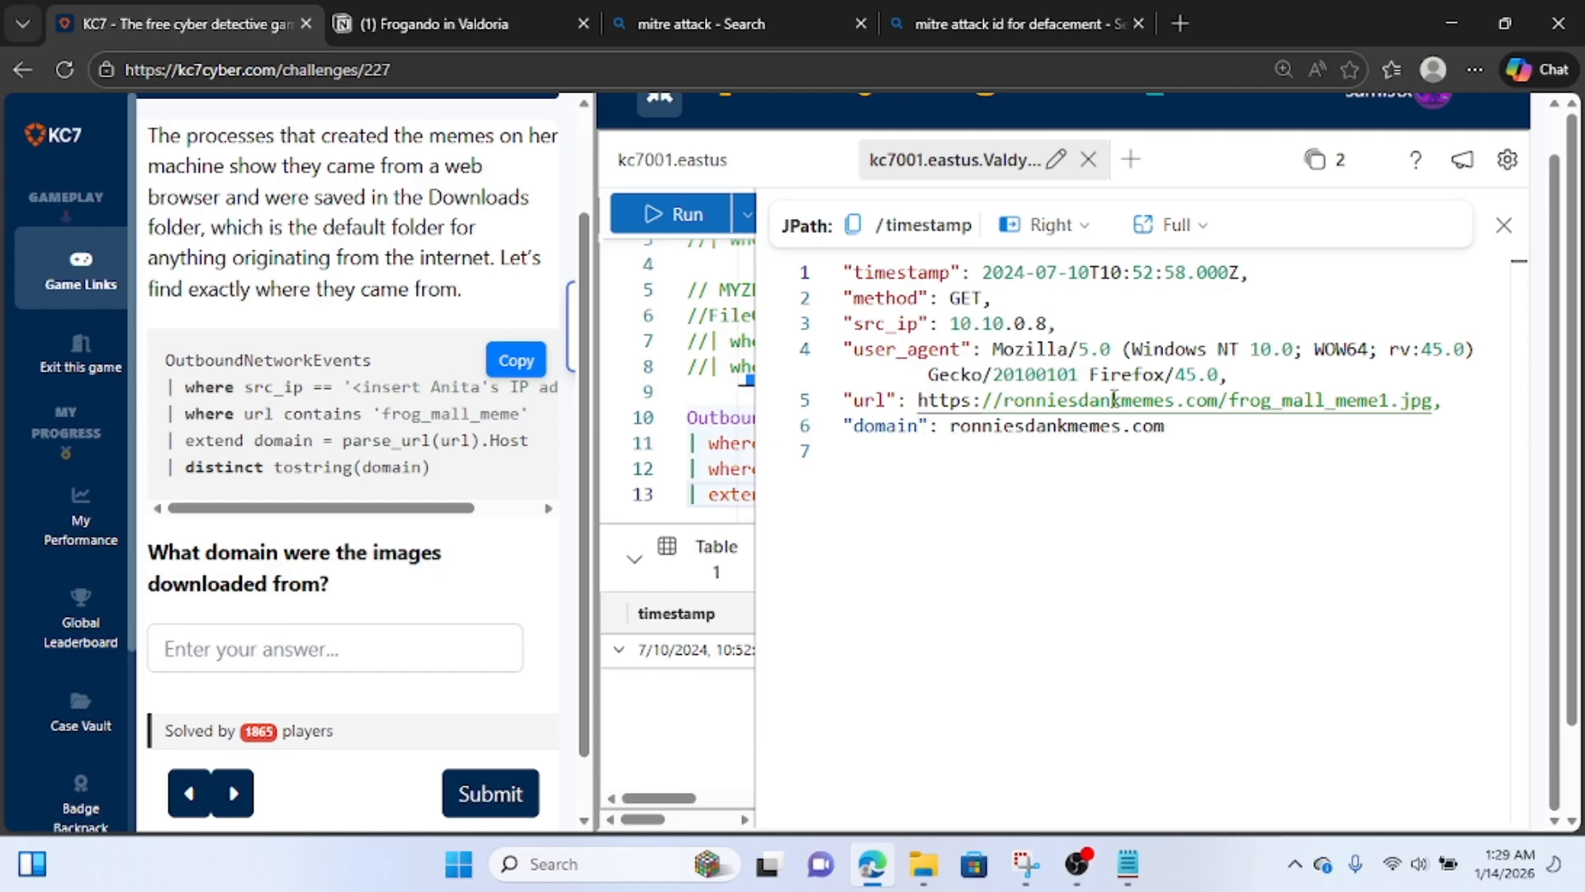
pyautogui.moveTo(1179, 437); pyautogui.dragTo(949, 434)
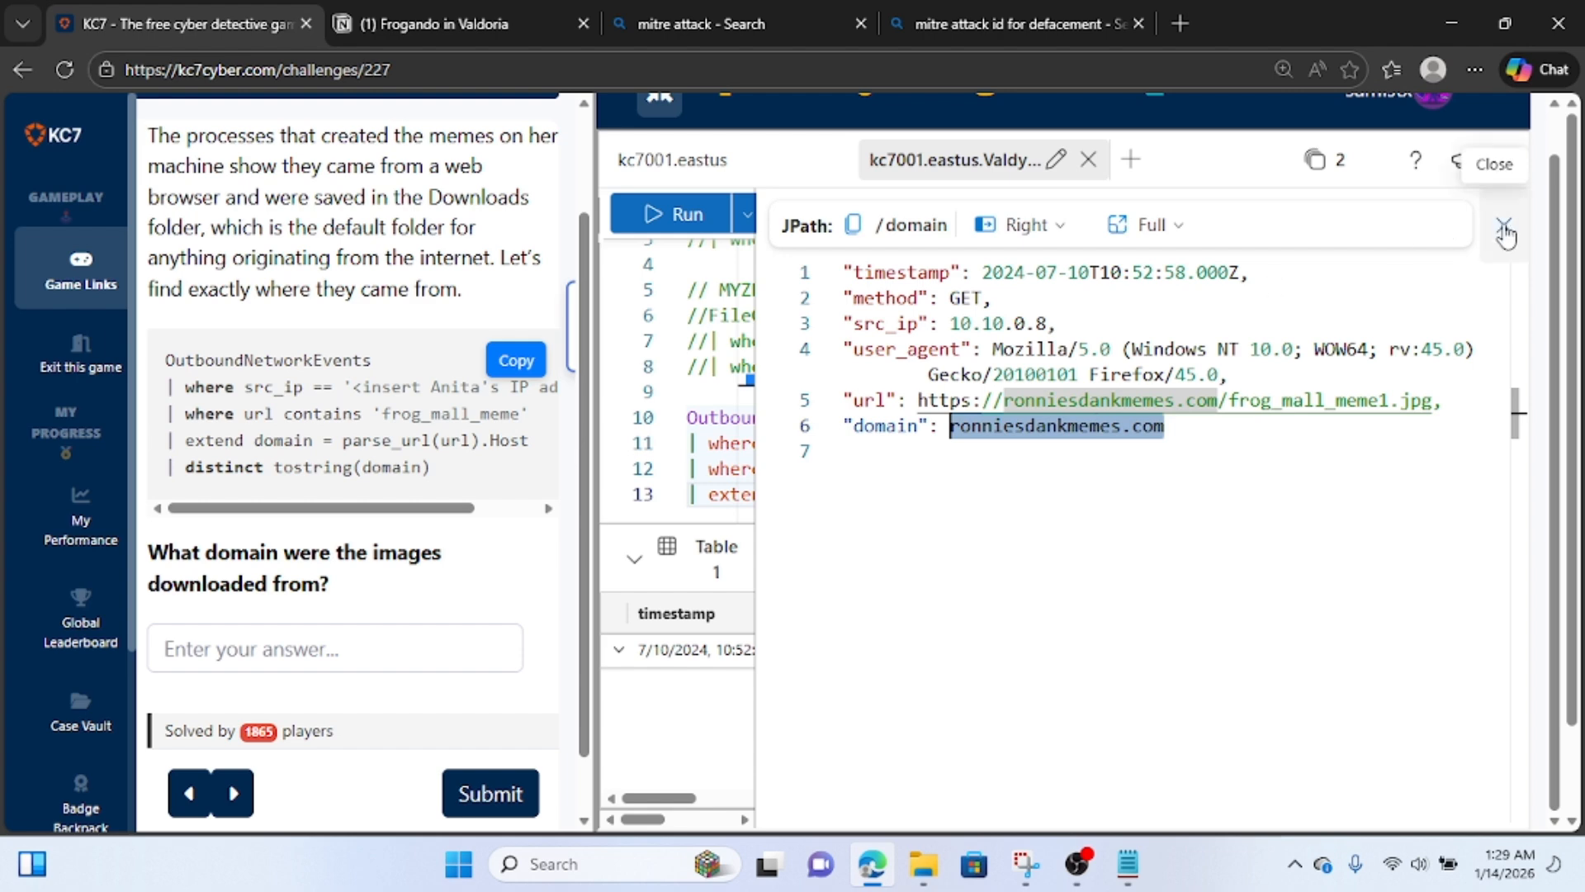
pyautogui.click(1504, 230)
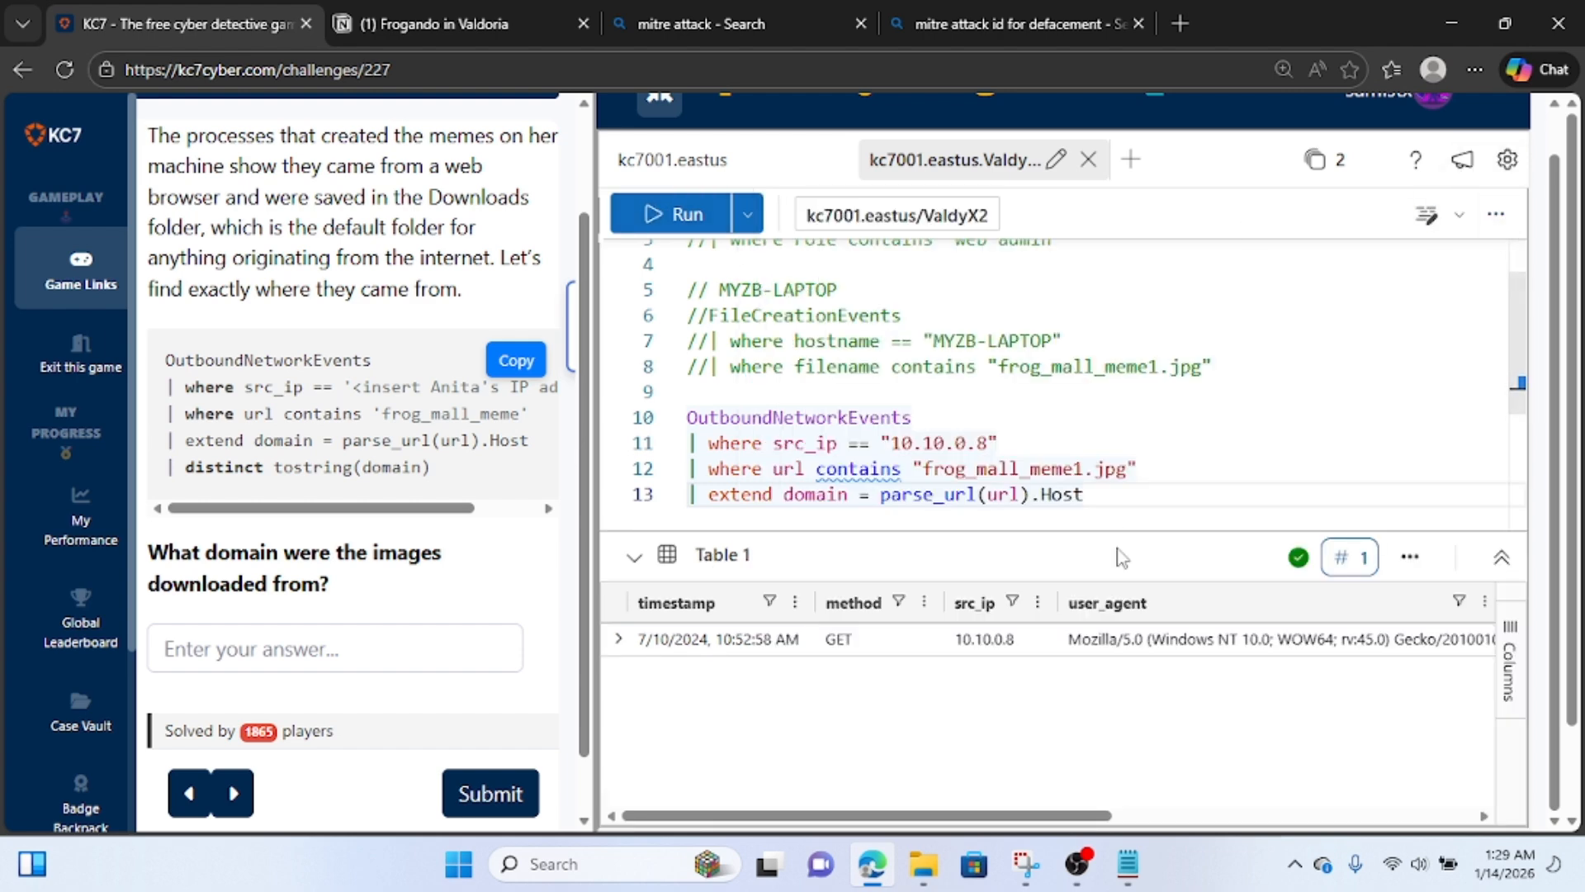
# Append the line "| distinct tostring(domain)" to the OutboundNetworkEvents query and run it.
pyautogui.click(1109, 499)
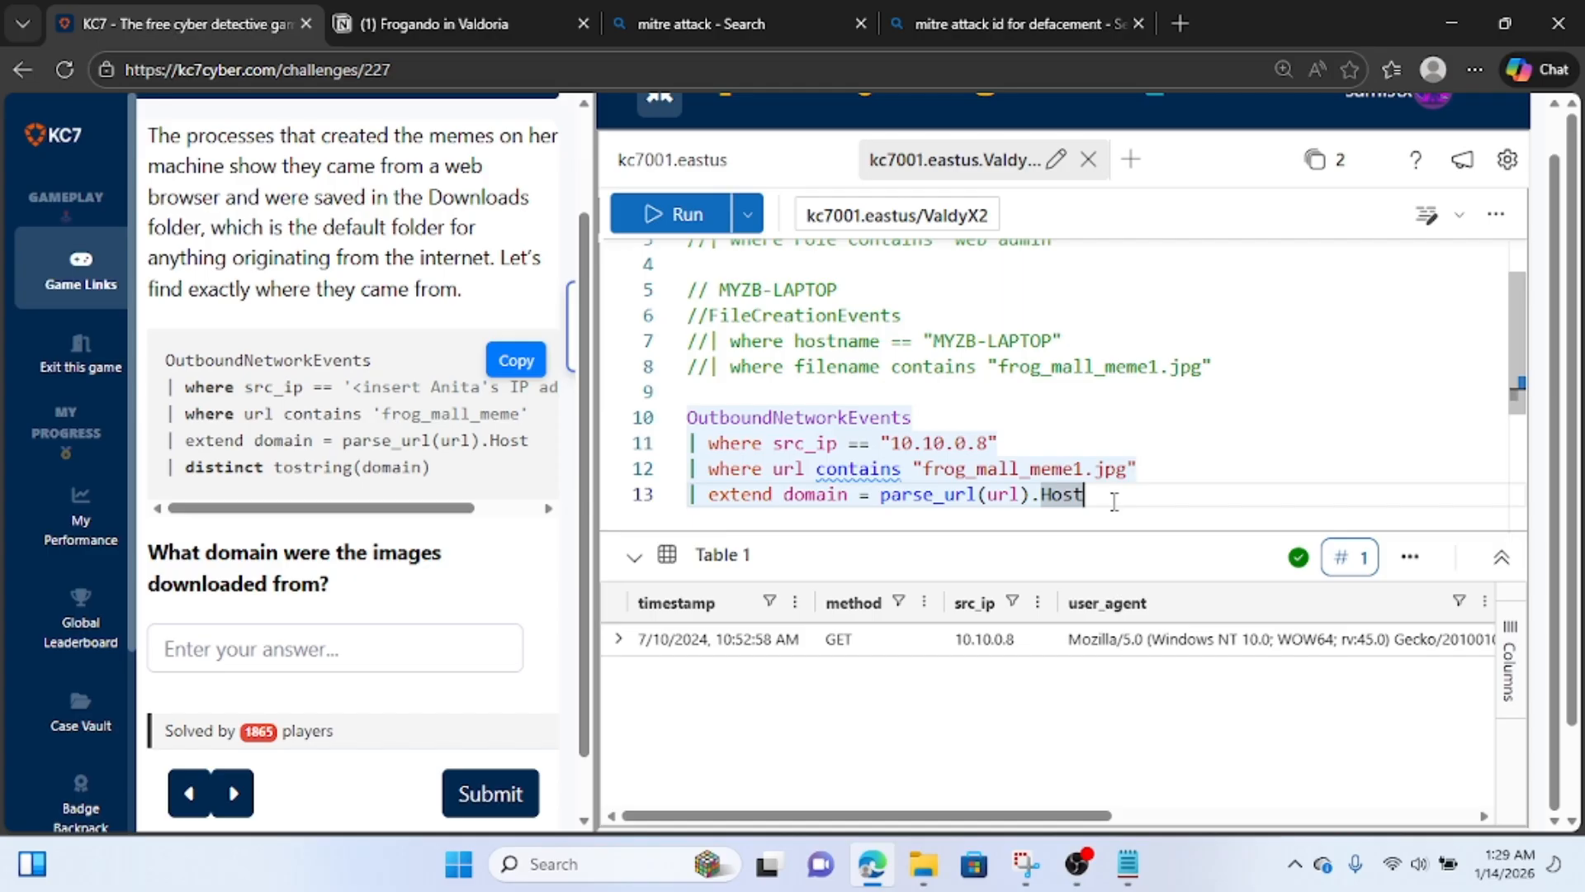
pyautogui.press('Return')
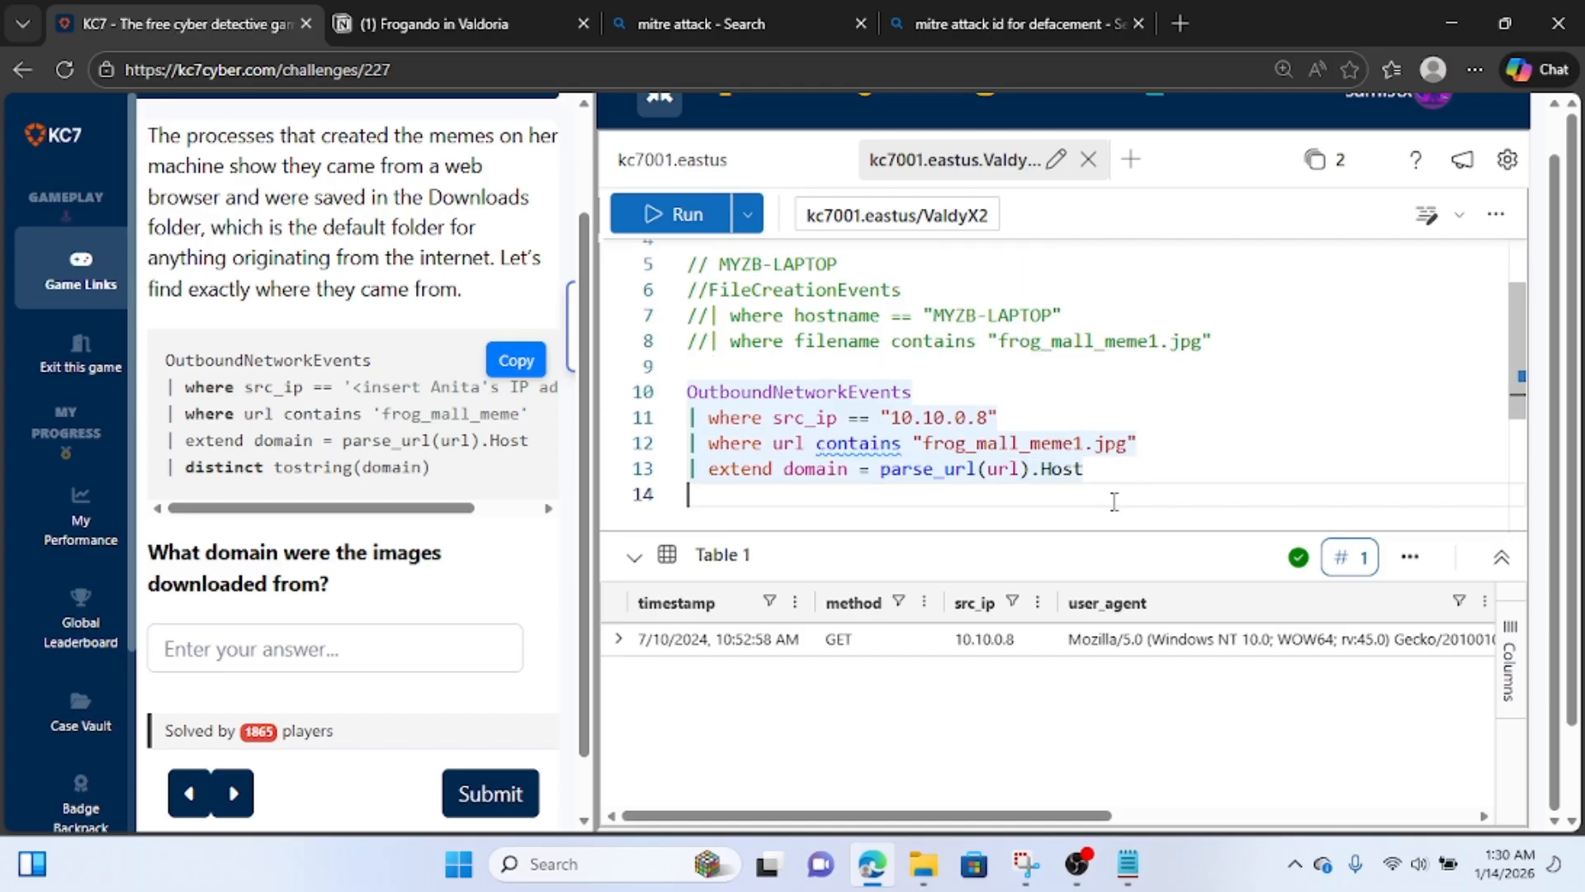
pyautogui.write('| dis')
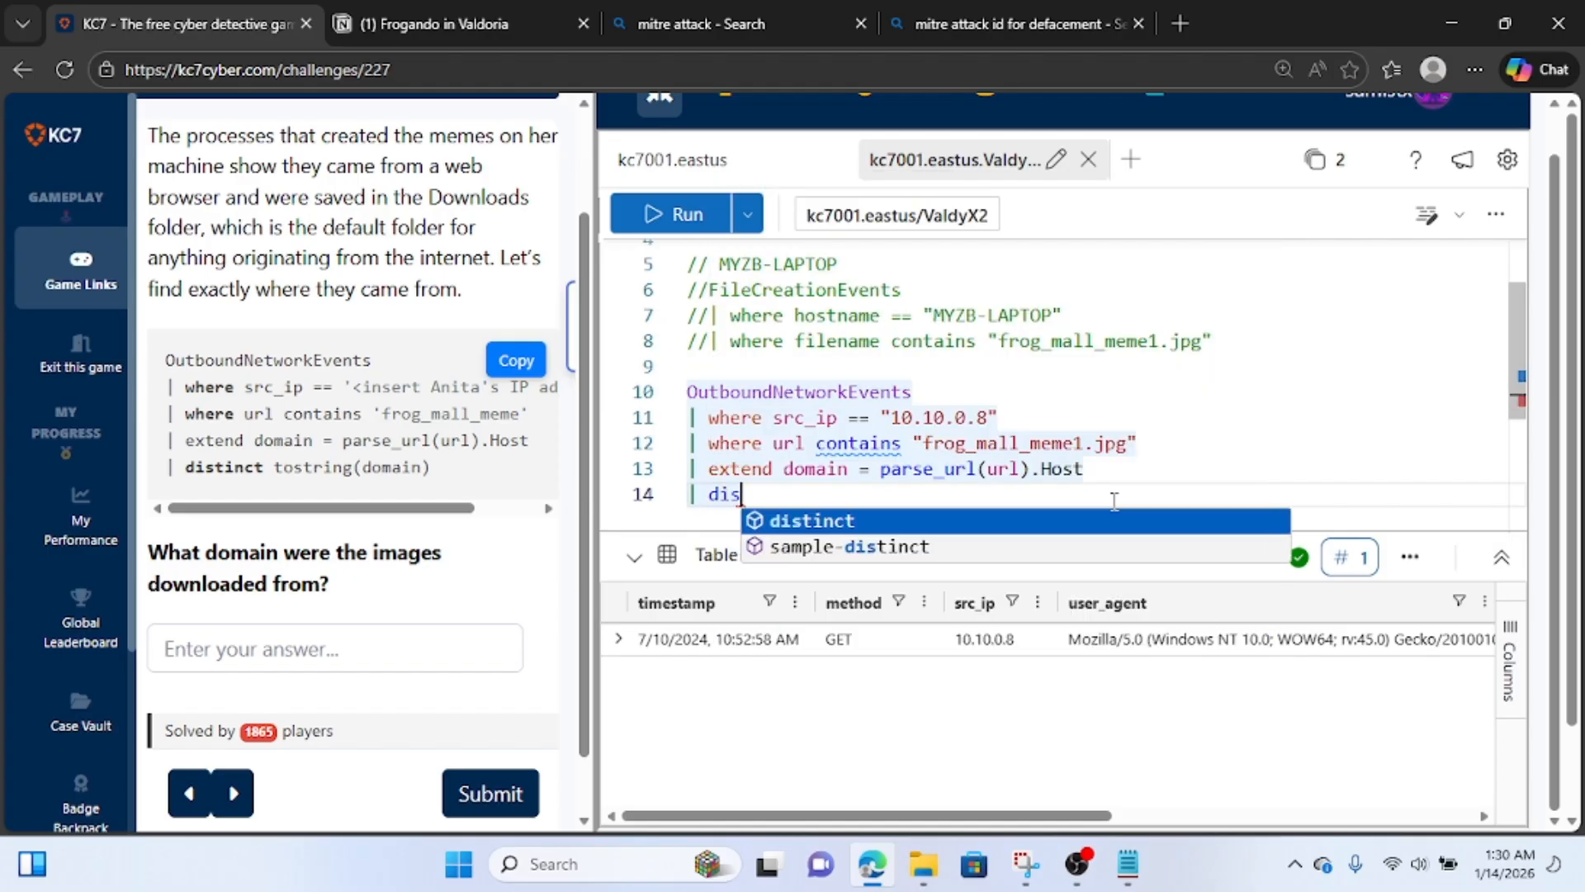
pyautogui.write('tinct ')
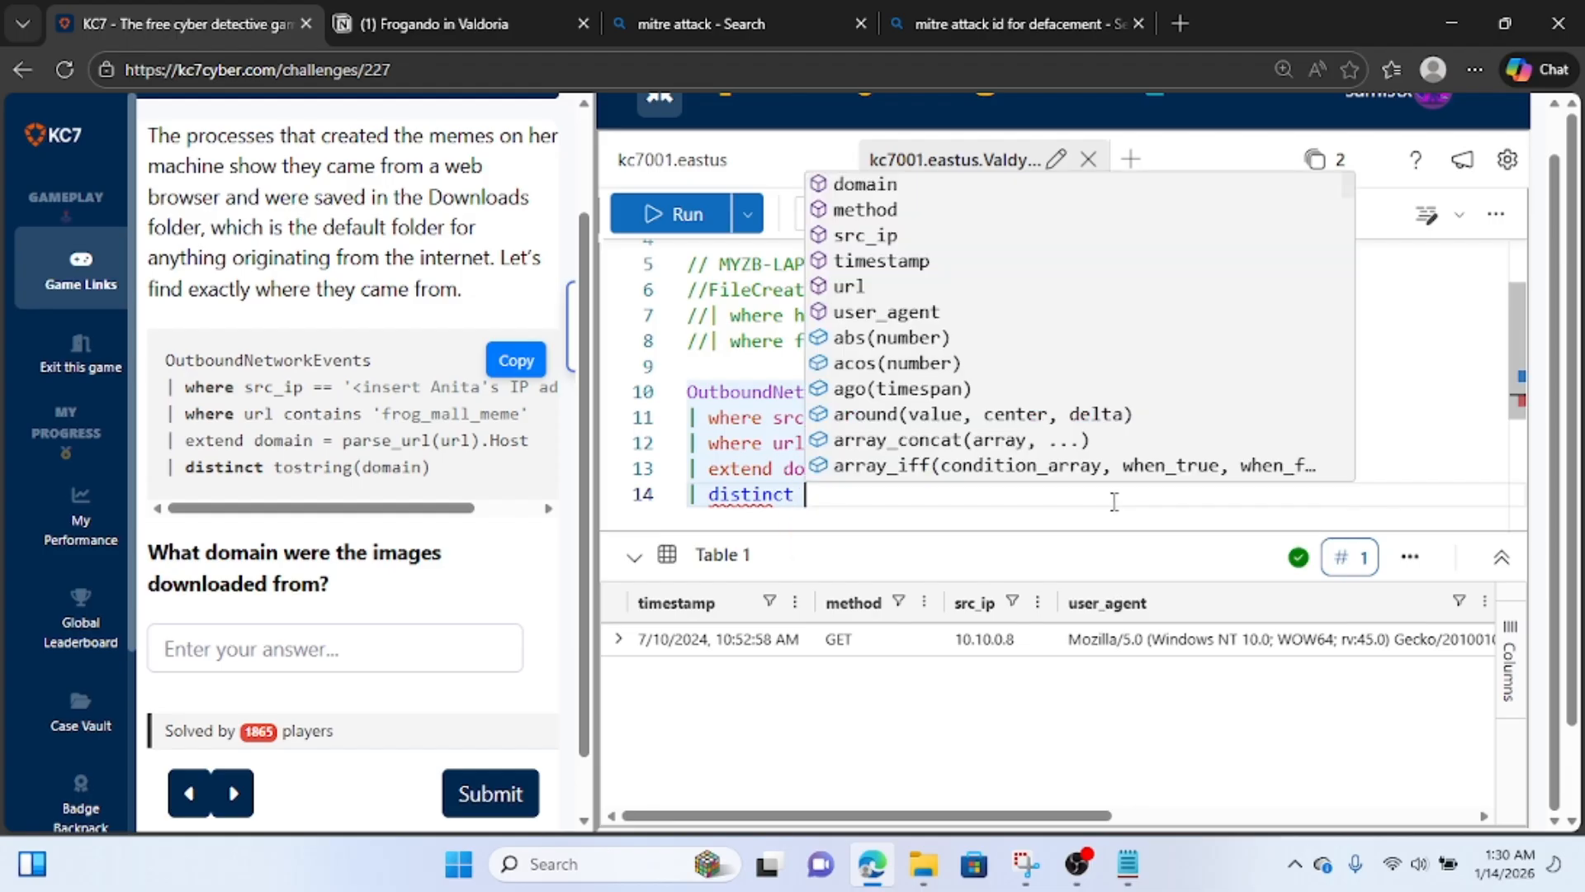
pyautogui.write('tostring')
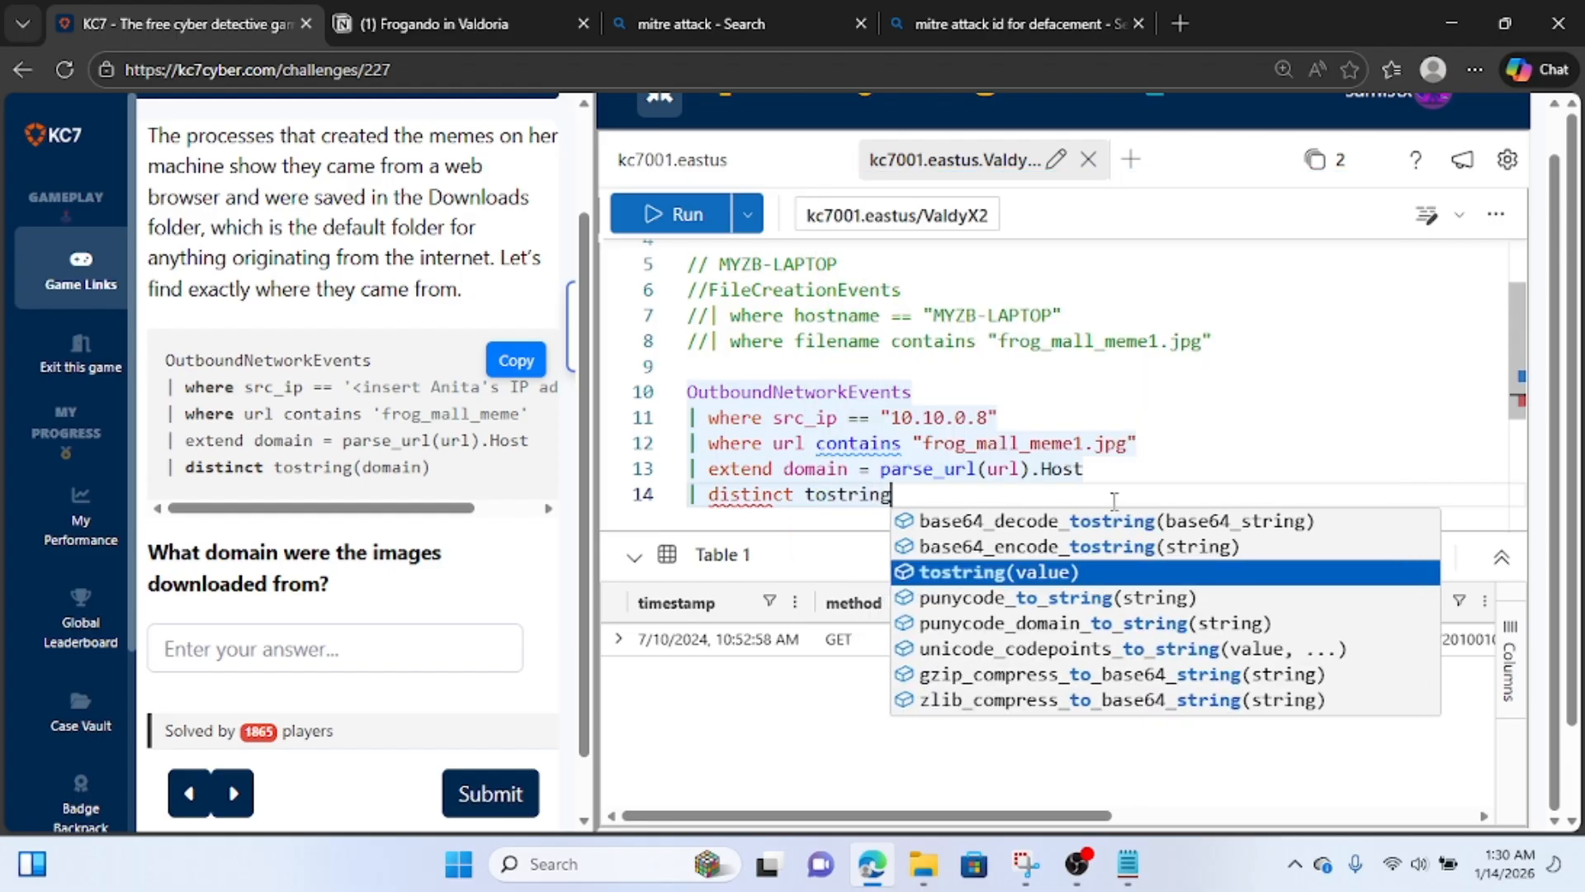
pyautogui.press('Escape')
pyautogui.write('(do')
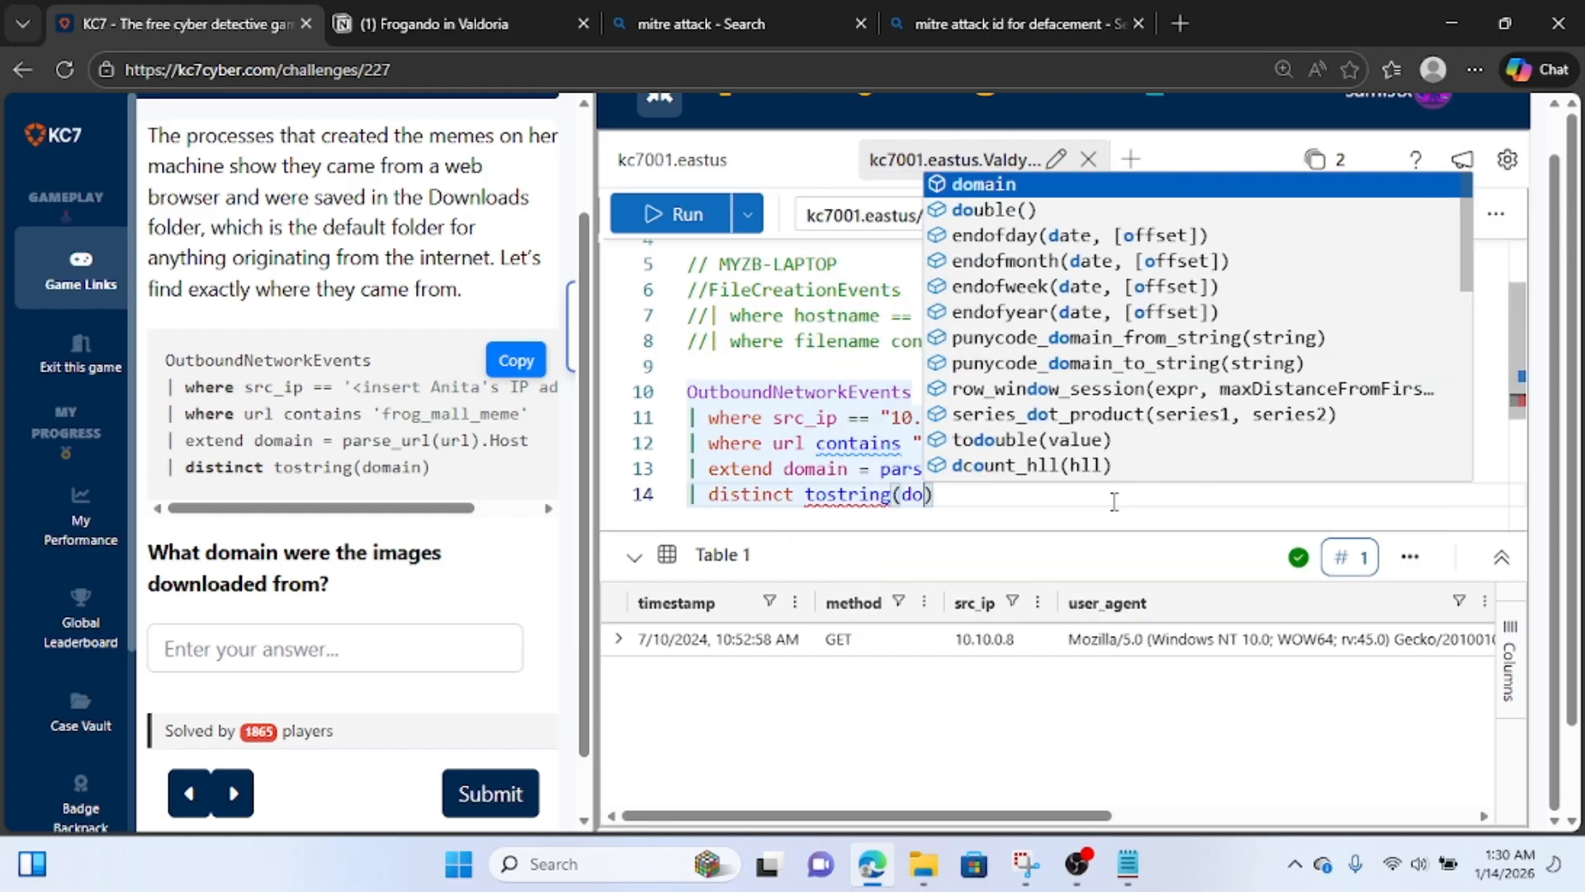
pyautogui.write('main)')
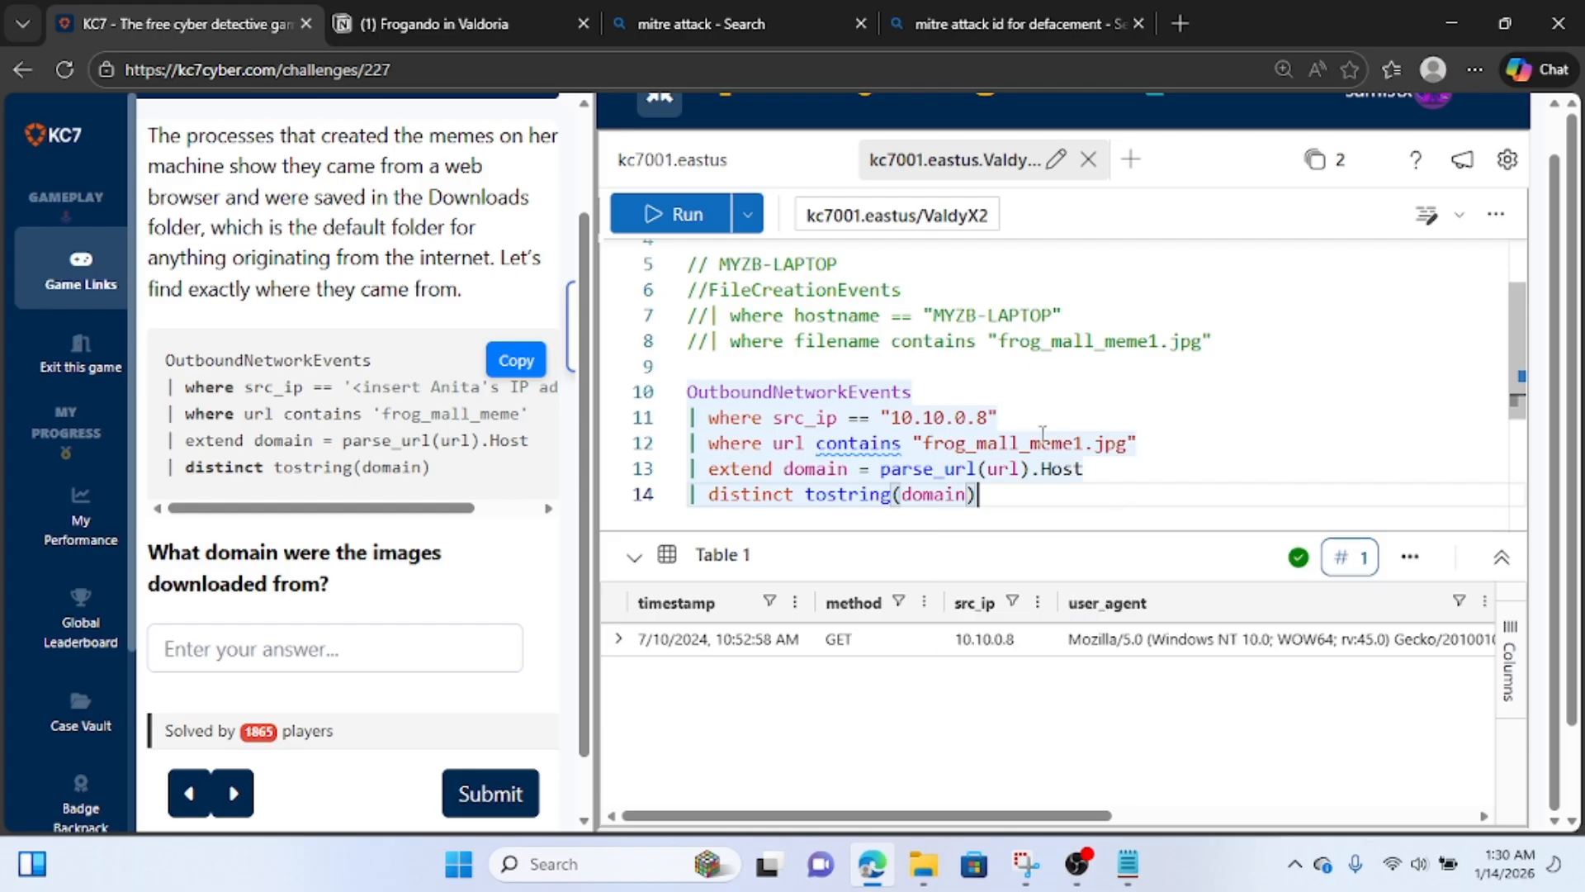
pyautogui.click(677, 221)
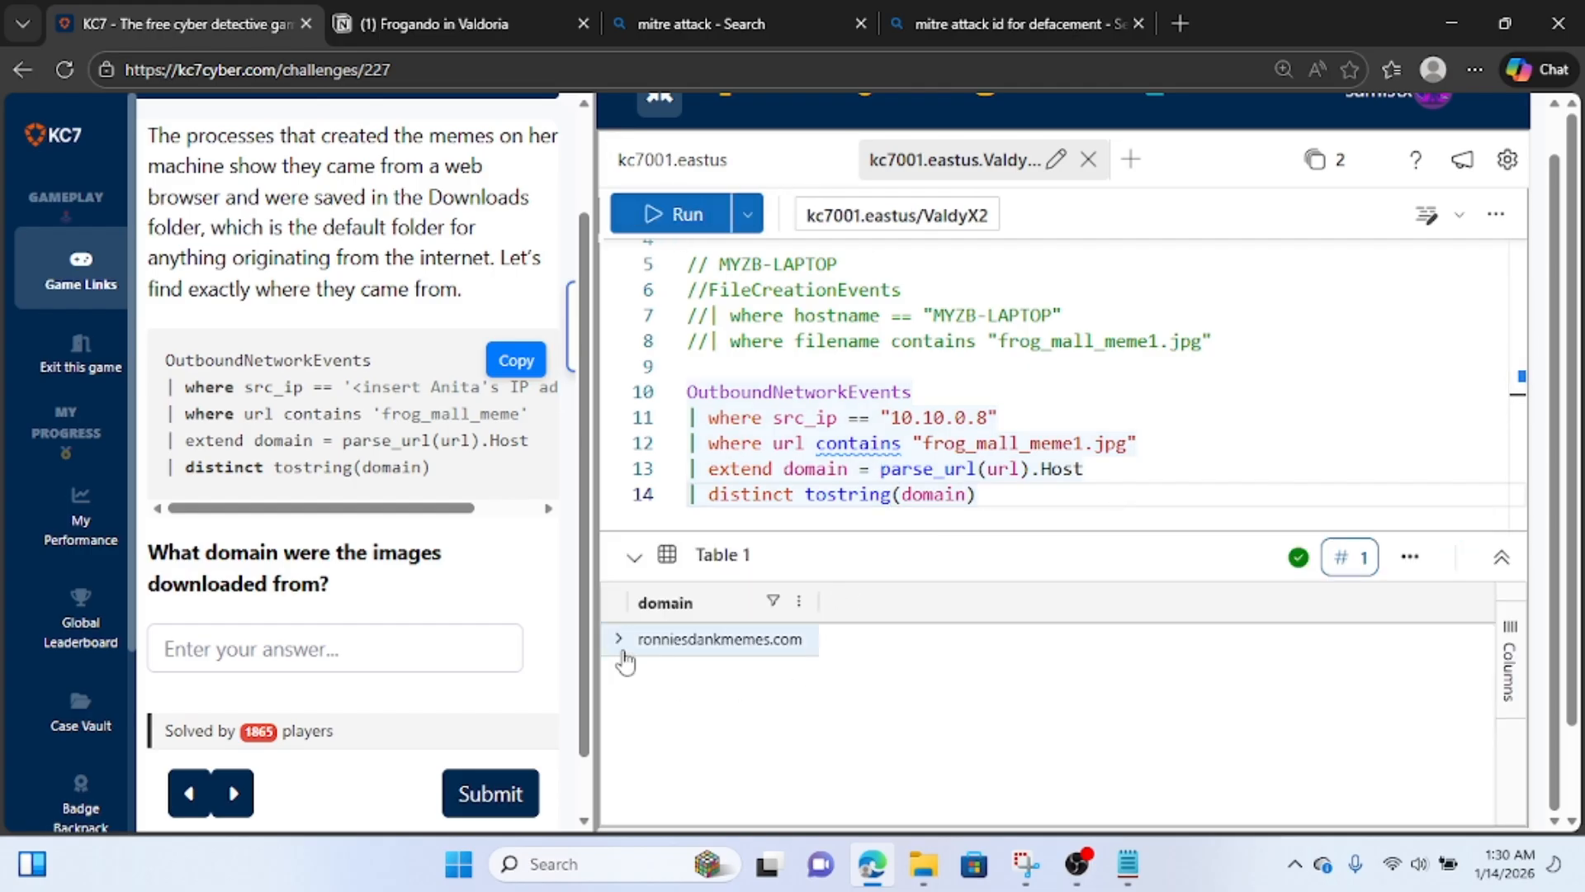
# Copy ronniesdankmemes.com from the result's details and add it in Notion below the downloaded image's event record.
pyautogui.click(619, 640)
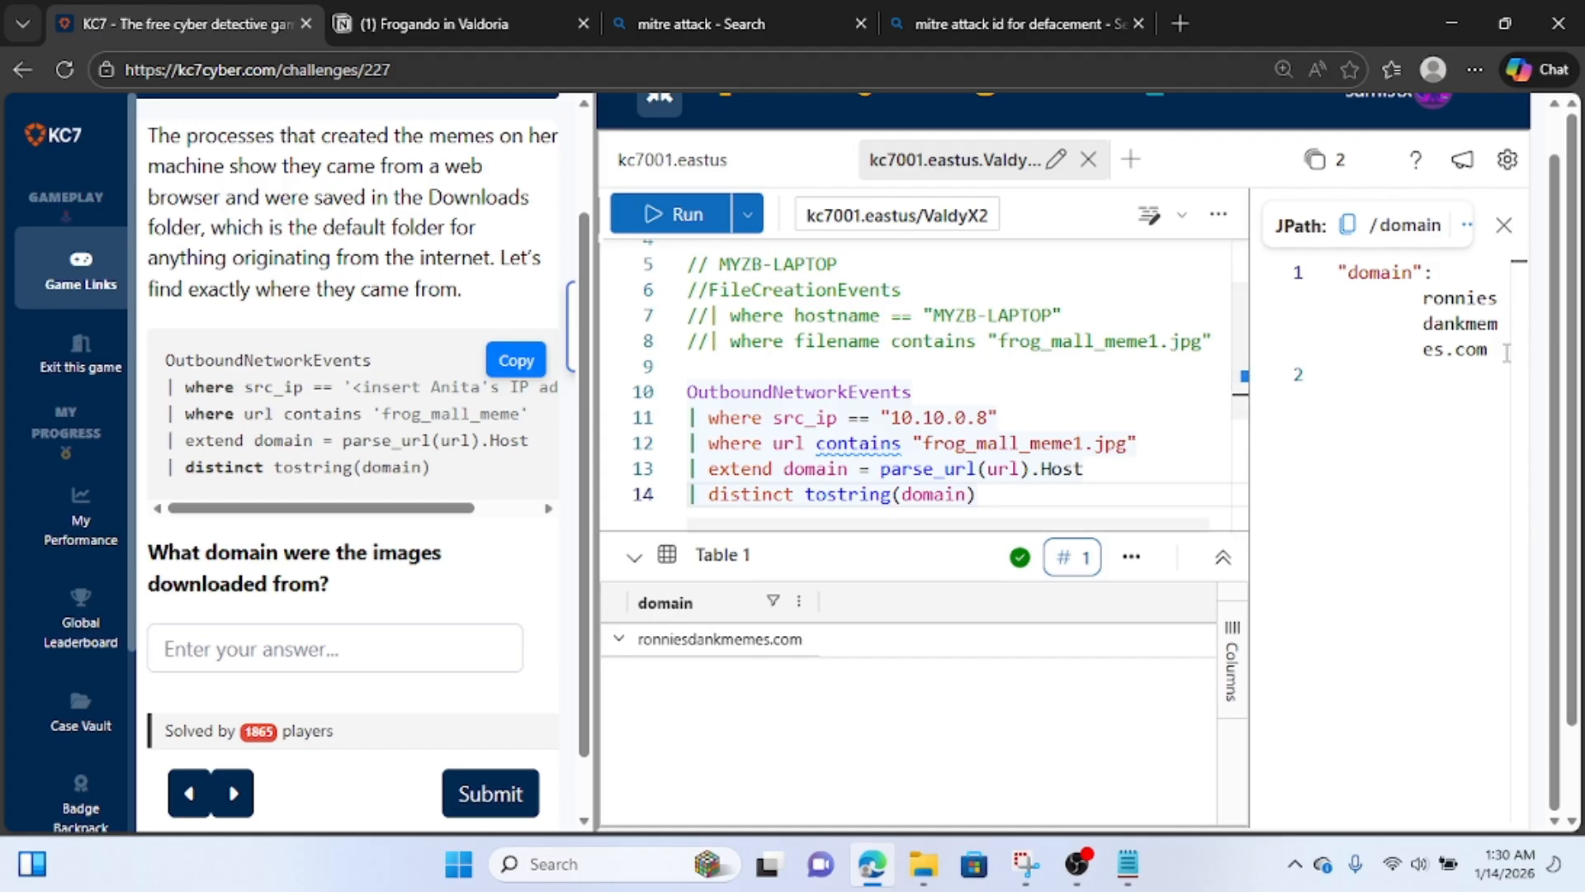
pyautogui.moveTo(1507, 353); pyautogui.dragTo(1417, 302)
pyautogui.hotkey('ctrl', 'c')
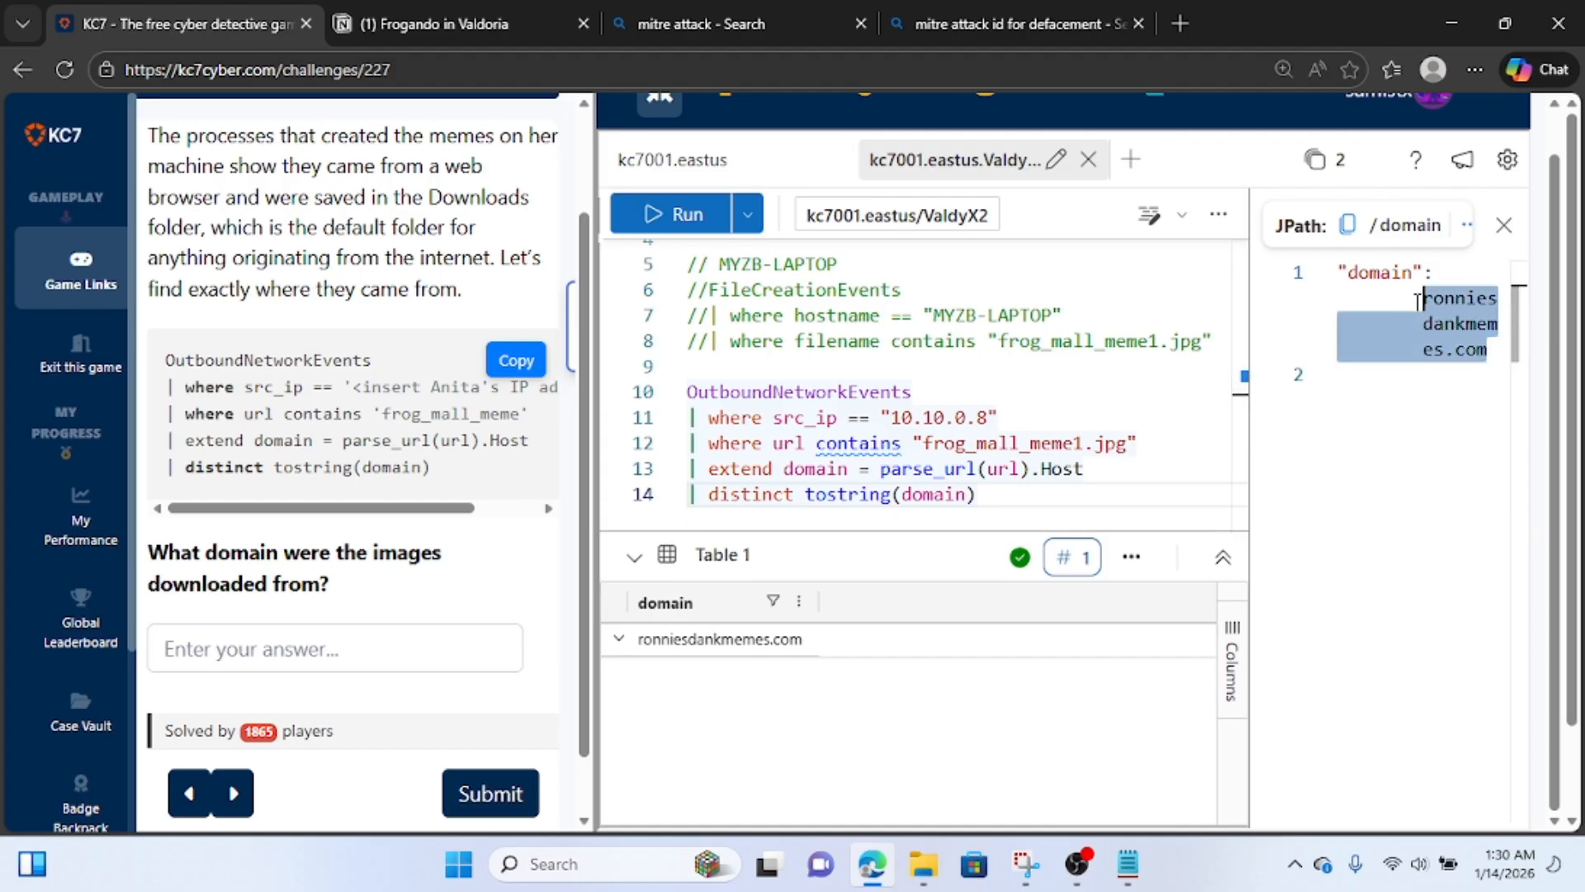
pyautogui.click(504, 25)
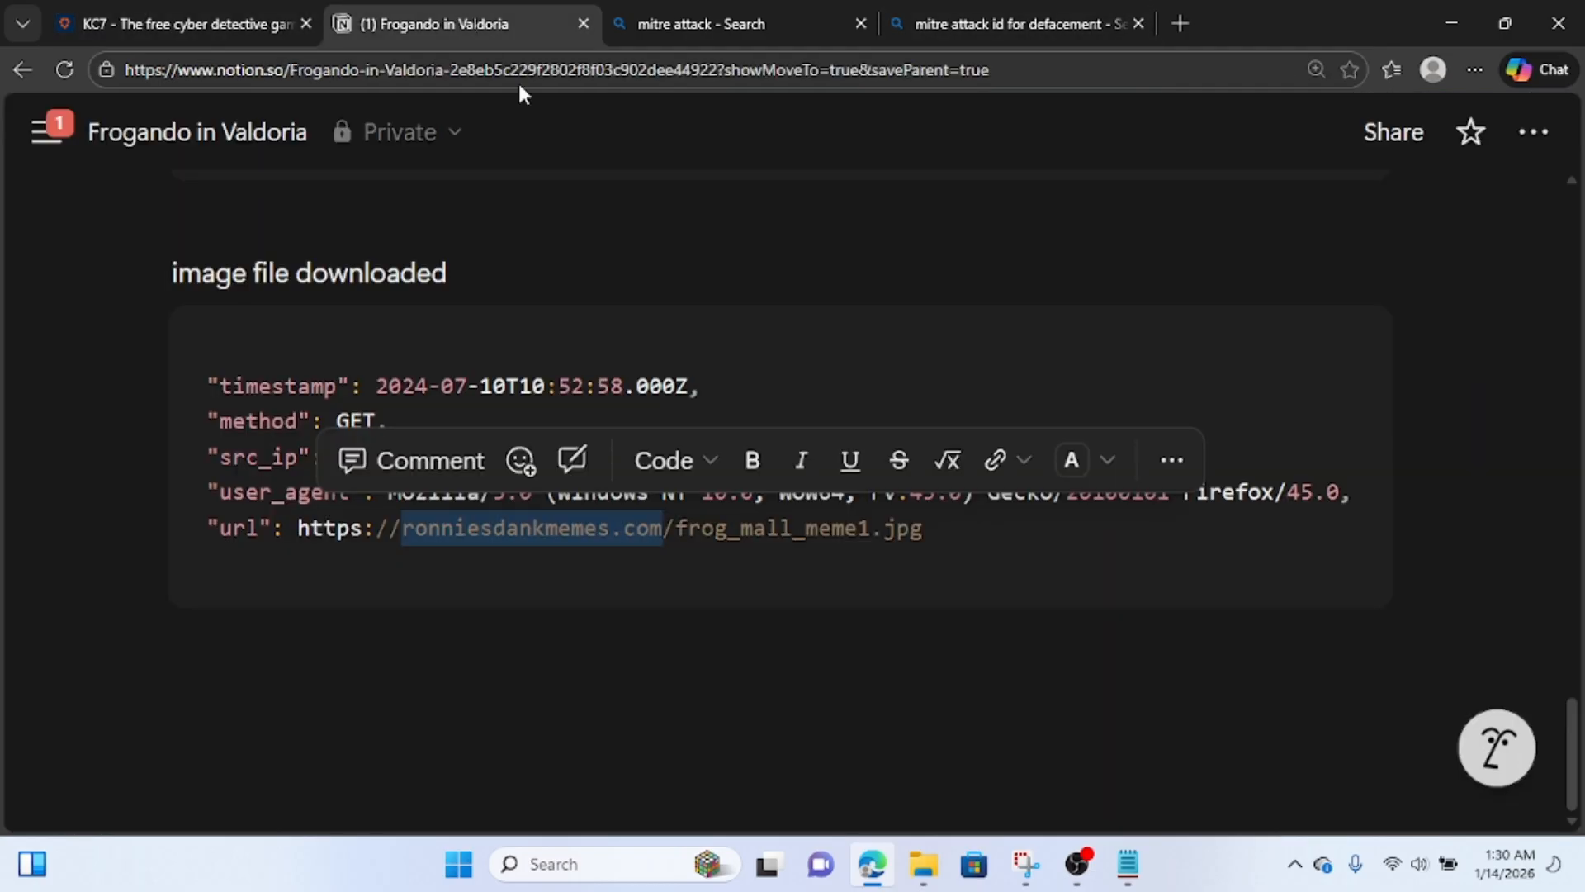
pyautogui.click(664, 624)
pyautogui.hotkey('ctrl', 'v')
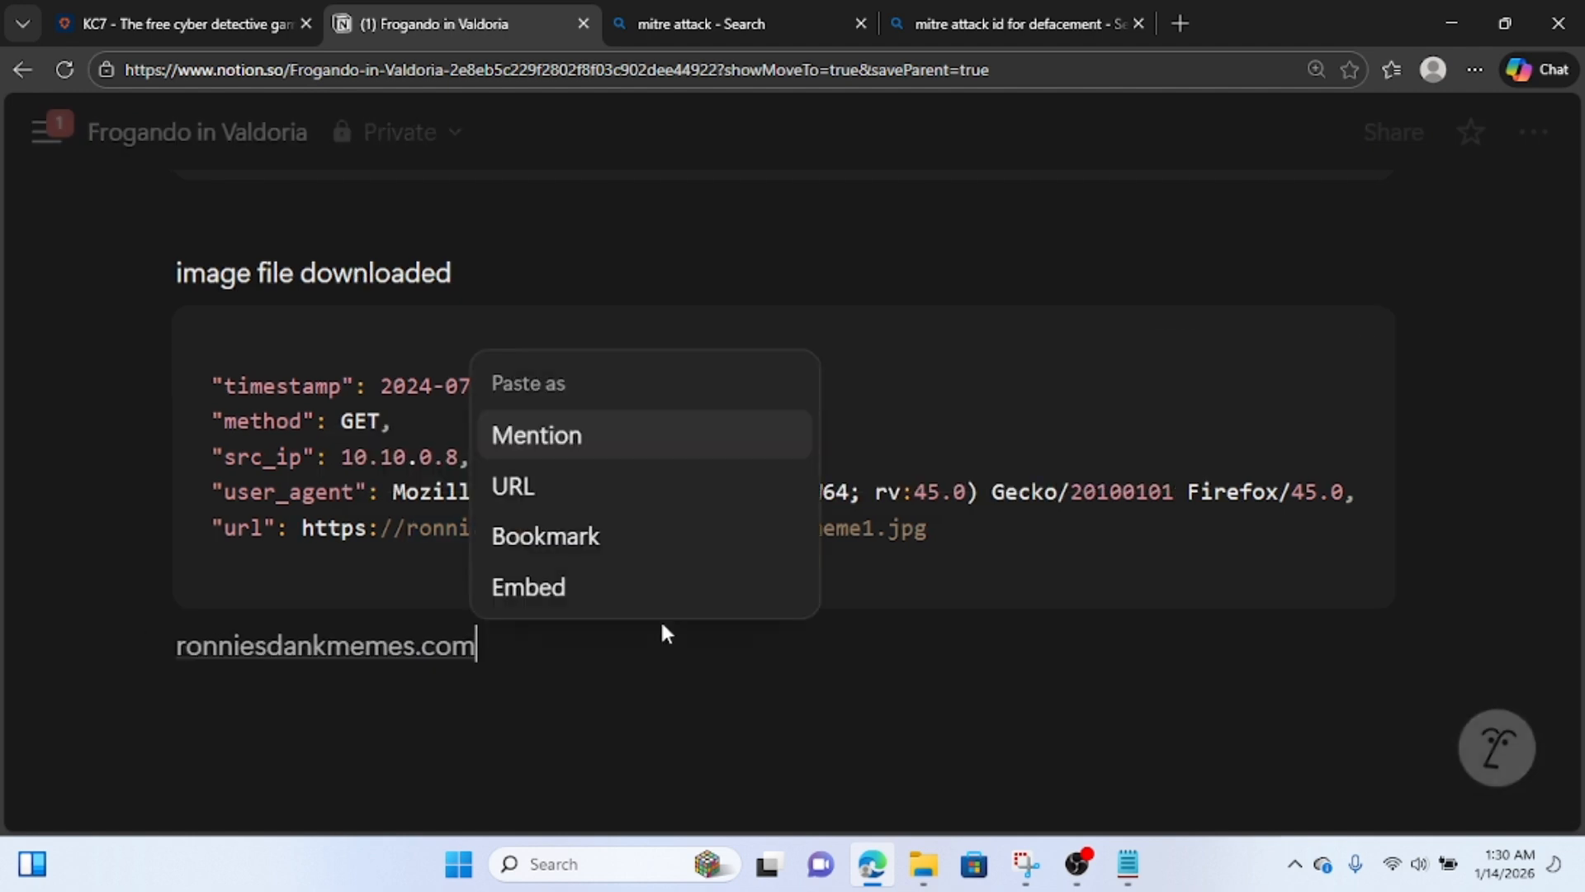
pyautogui.click(520, 691)
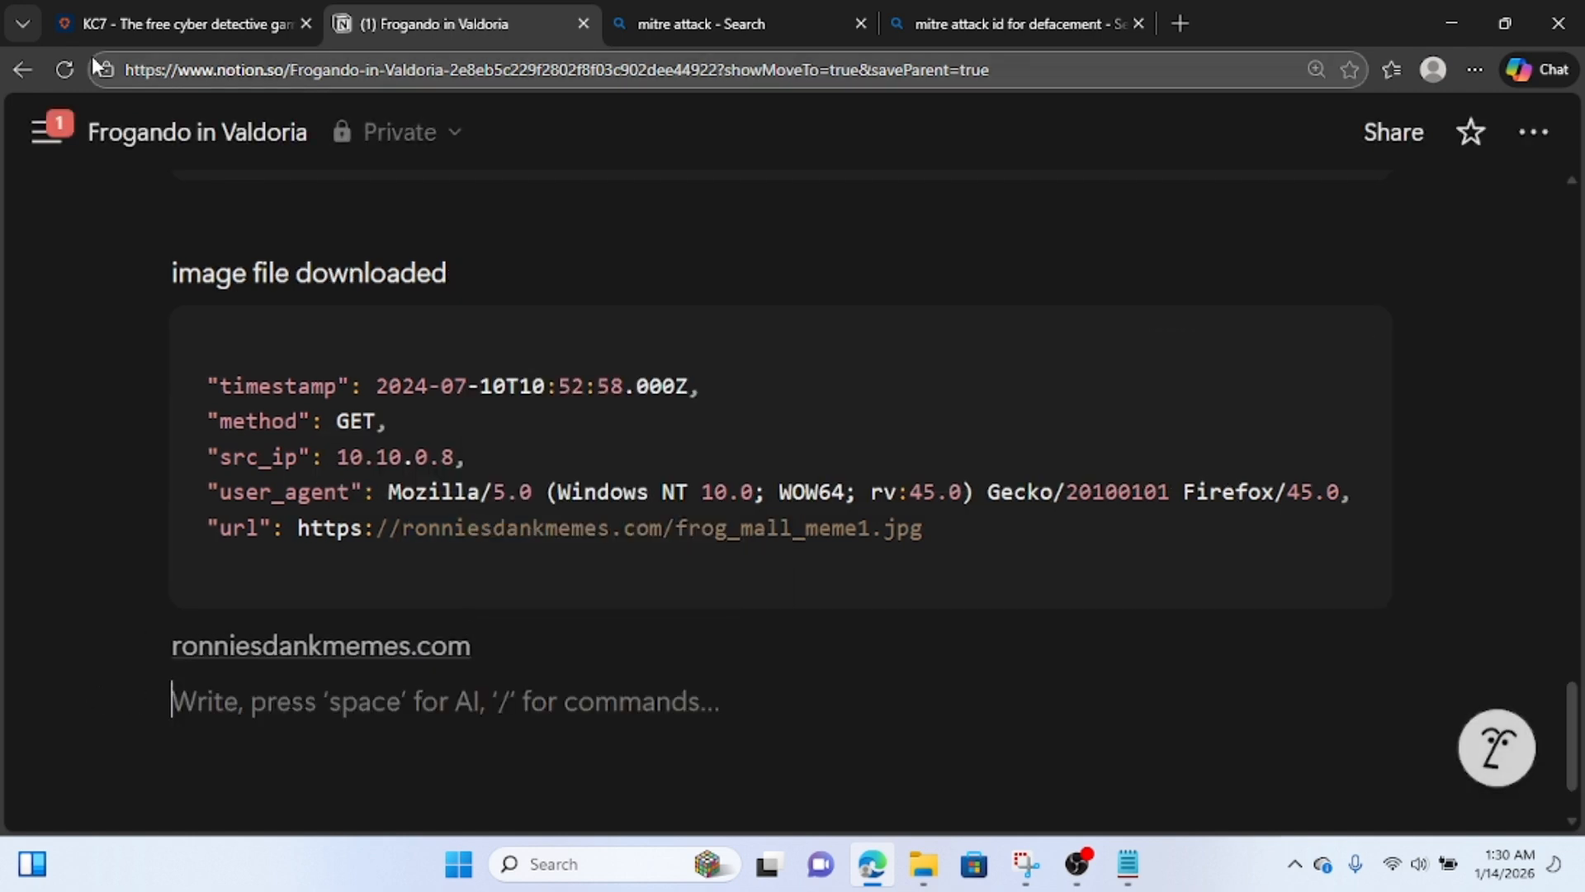
# Return to KC7, submit ronniesdankmemes.com as the domain the images were downloaded from, and read the question that follows.
pyautogui.click(170, 28)
pyautogui.scroll(-1, 429, 640)
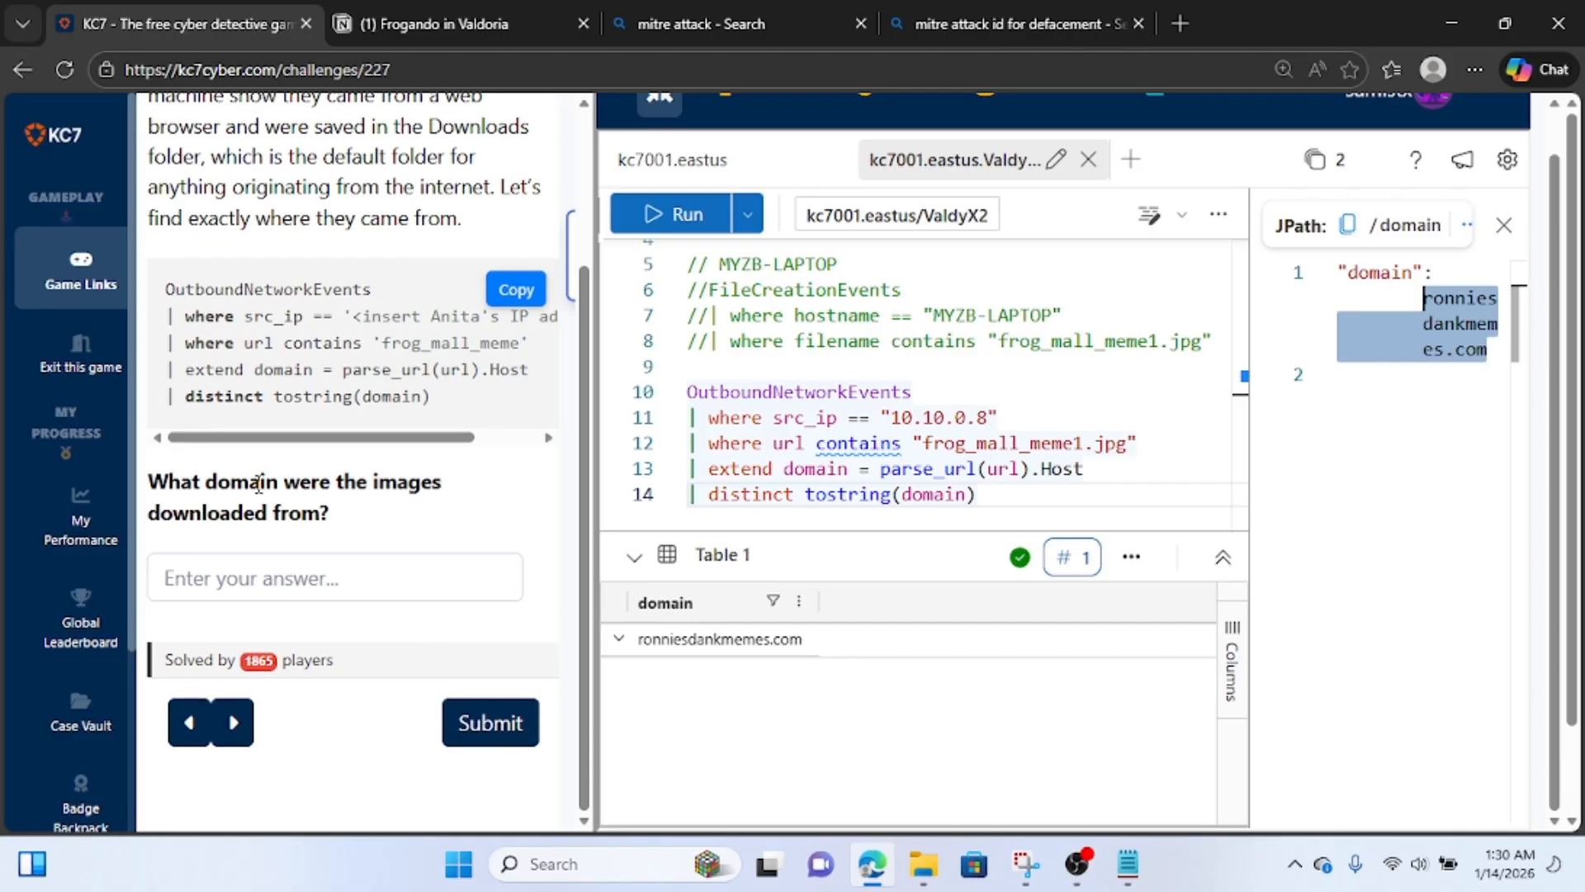
pyautogui.click(347, 579)
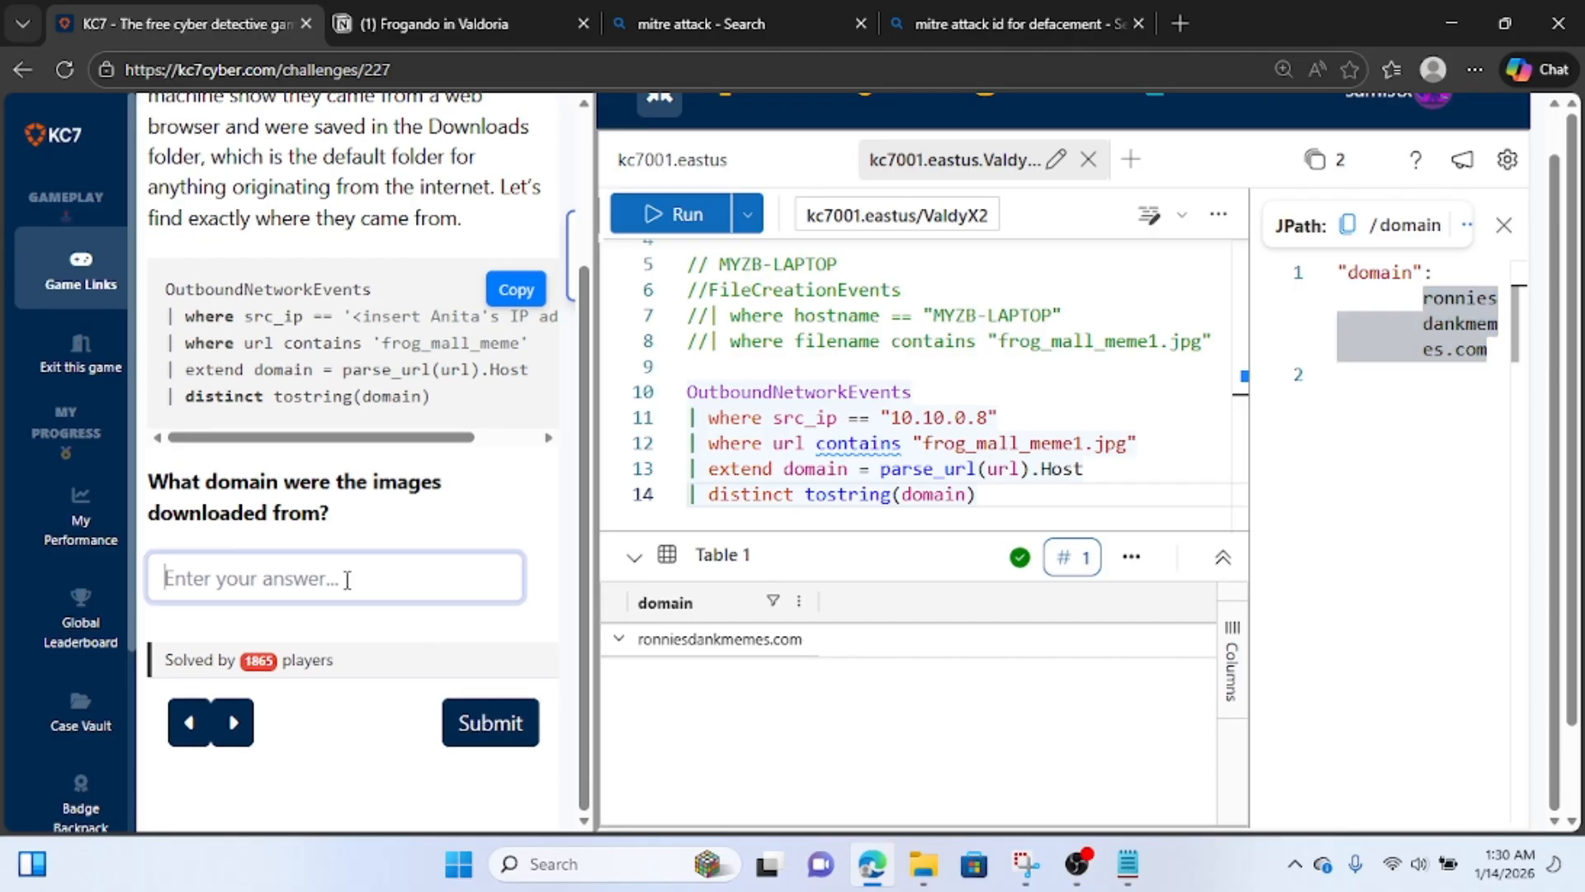
pyautogui.write('ronniesdankmemes.com')
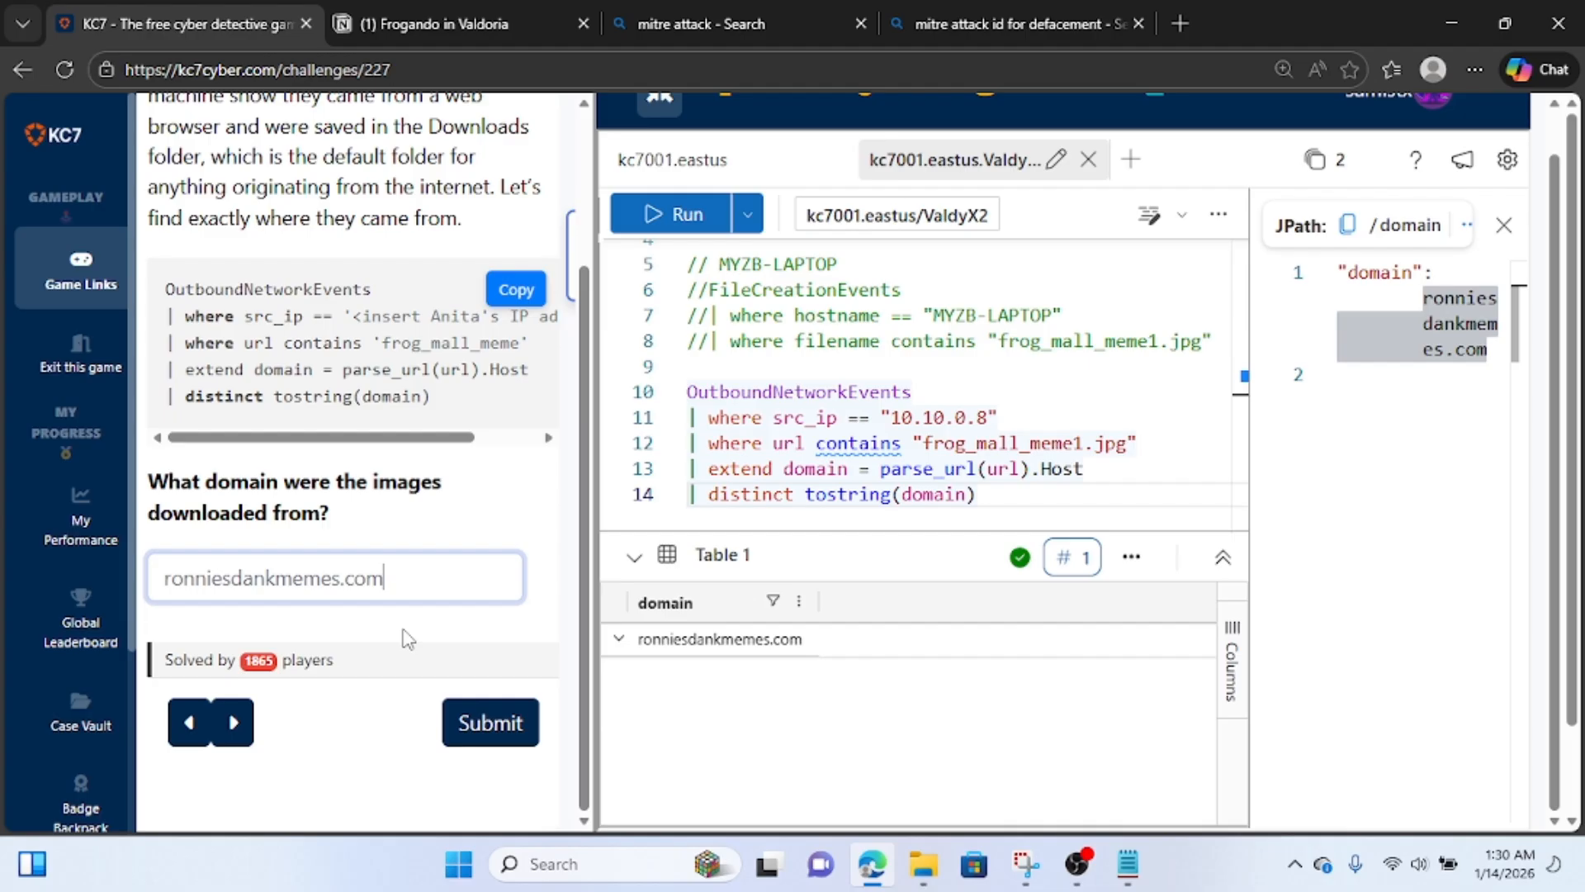
pyautogui.click(498, 737)
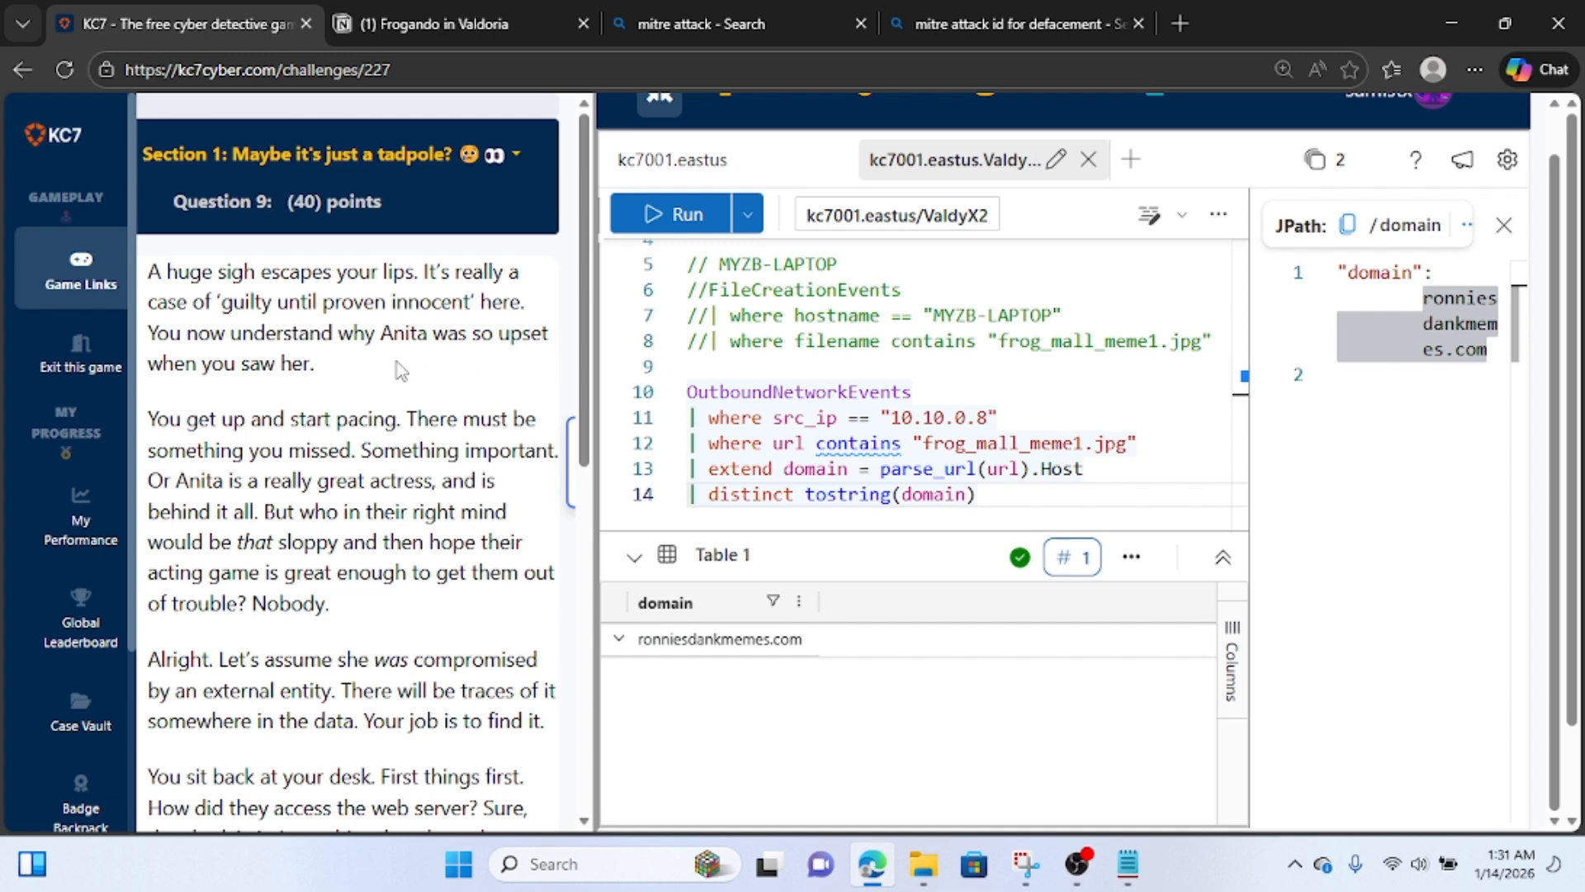
pyautogui.scroll(-1, 340, 450)
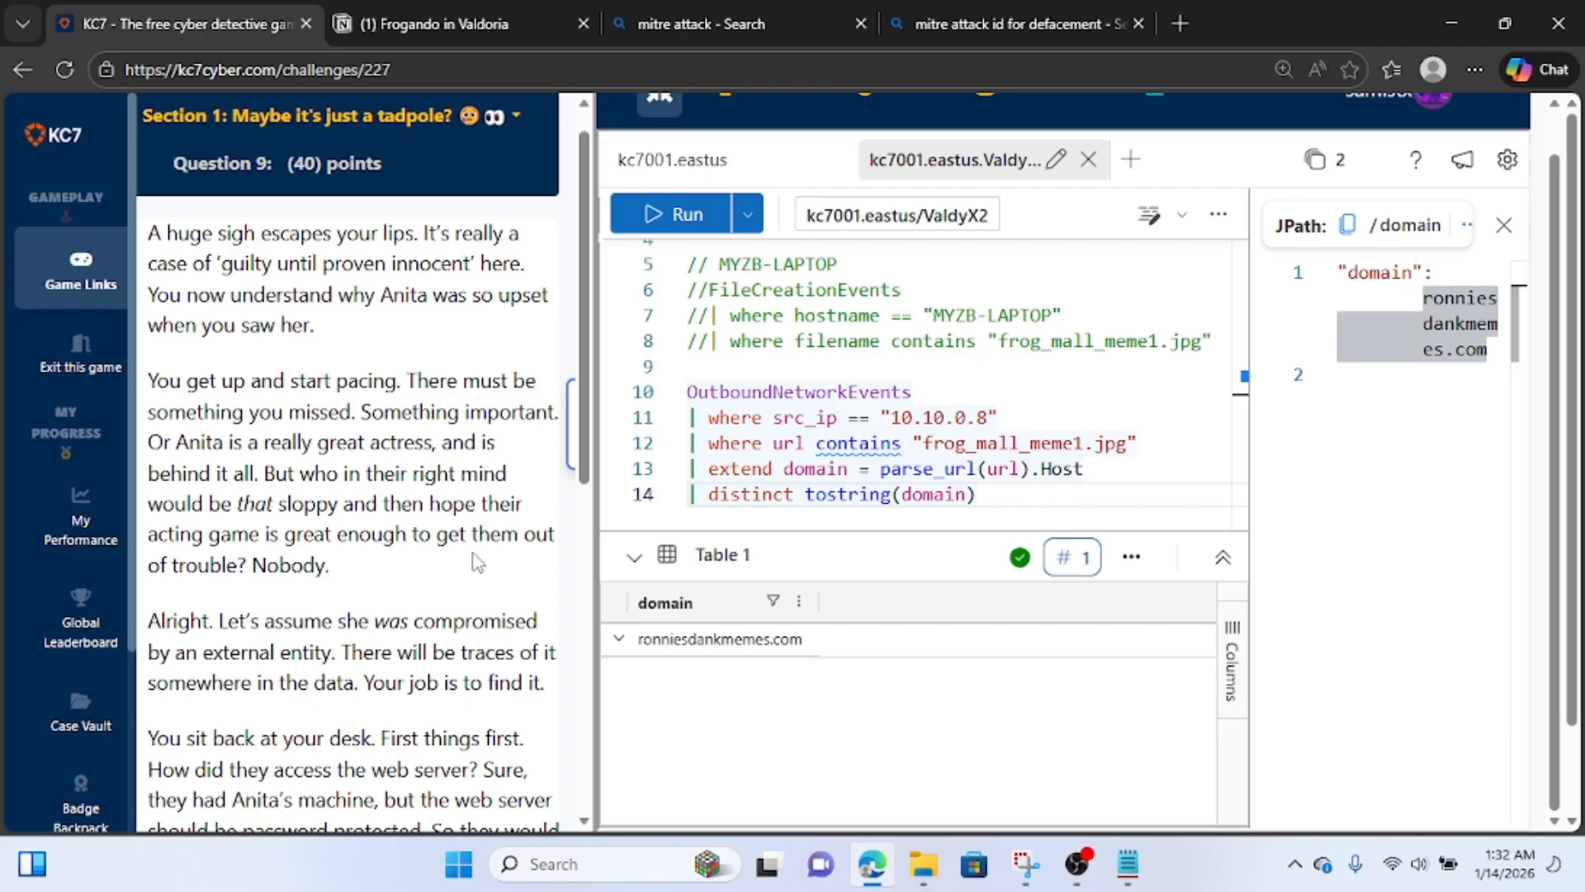
# Read the rest of Question 9 about the attacker's password-file search command and review the earlier queries in the editor.
pyautogui.scroll(-3, 477, 564)
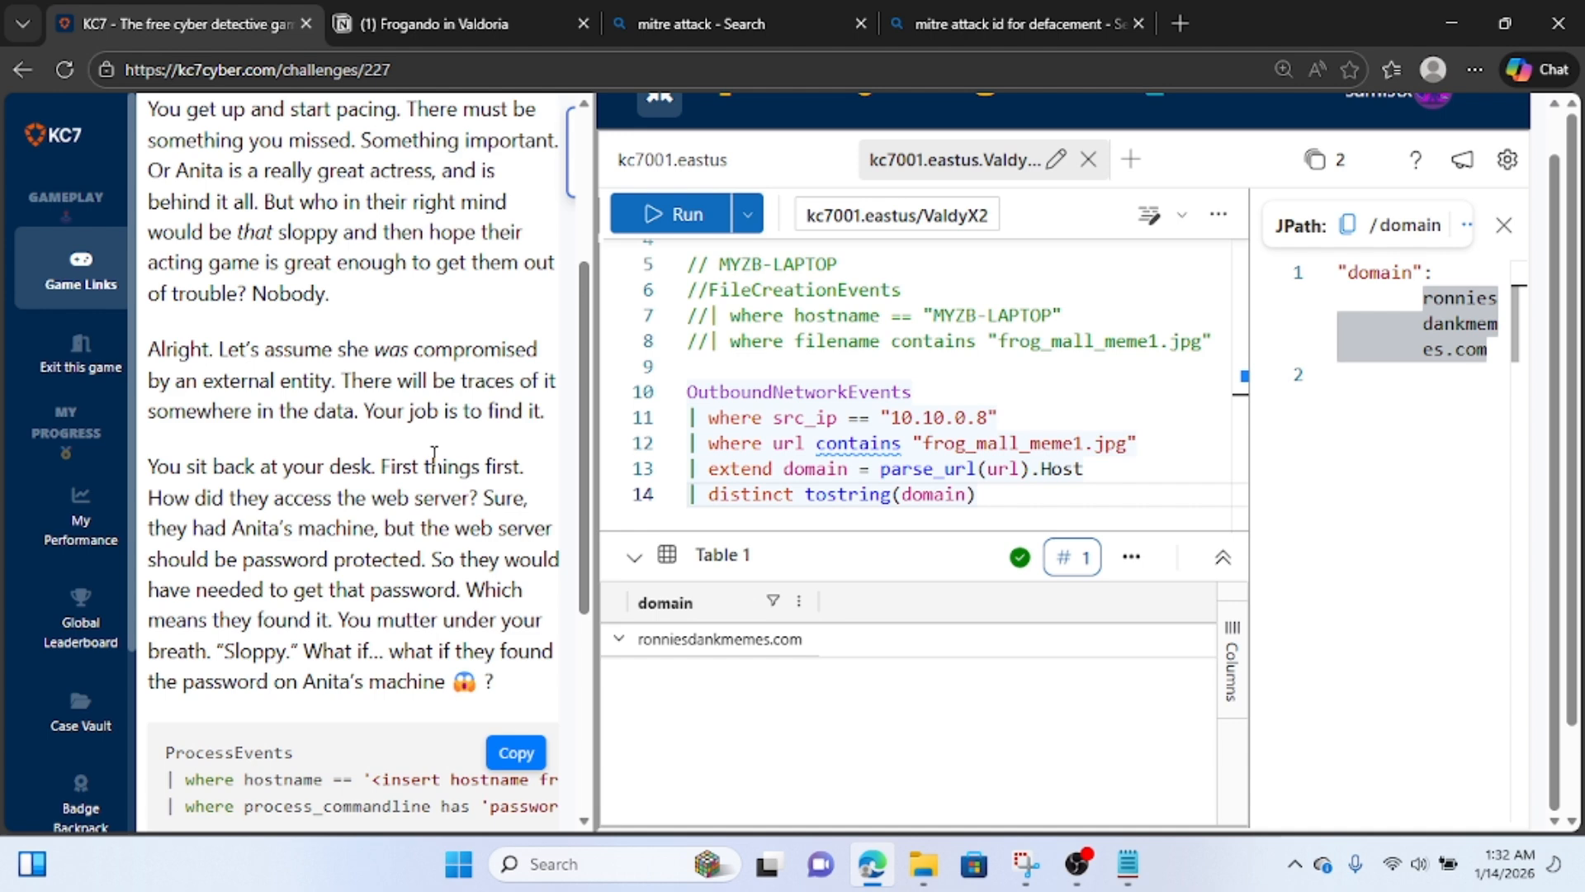
pyautogui.scroll(-1, 493, 456)
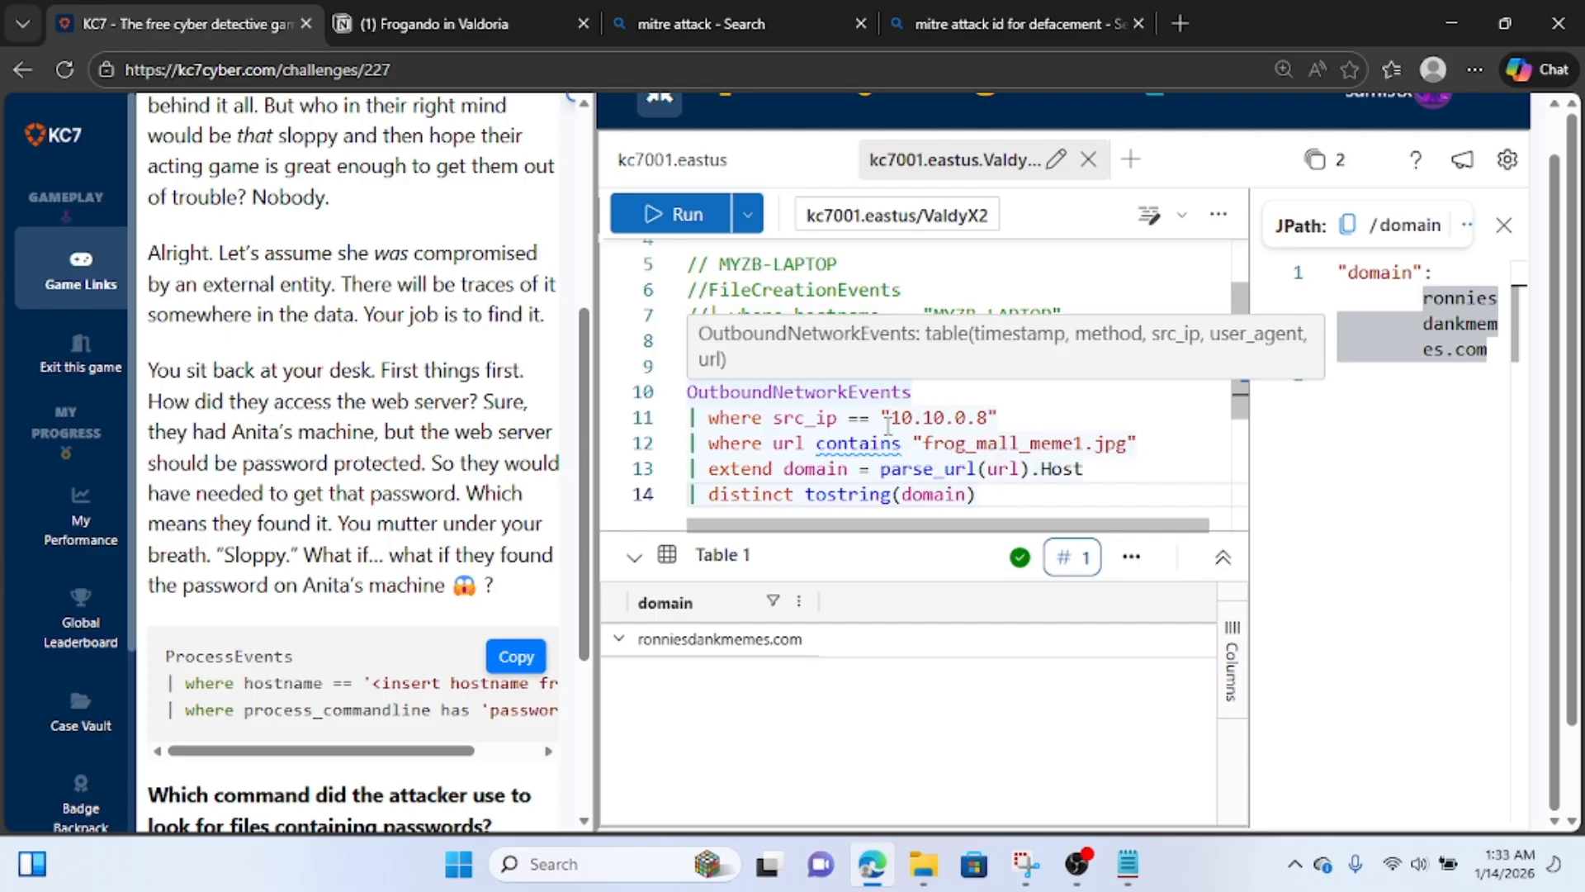
pyautogui.scroll(2, 888, 426)
pyautogui.scroll(1, 888, 426)
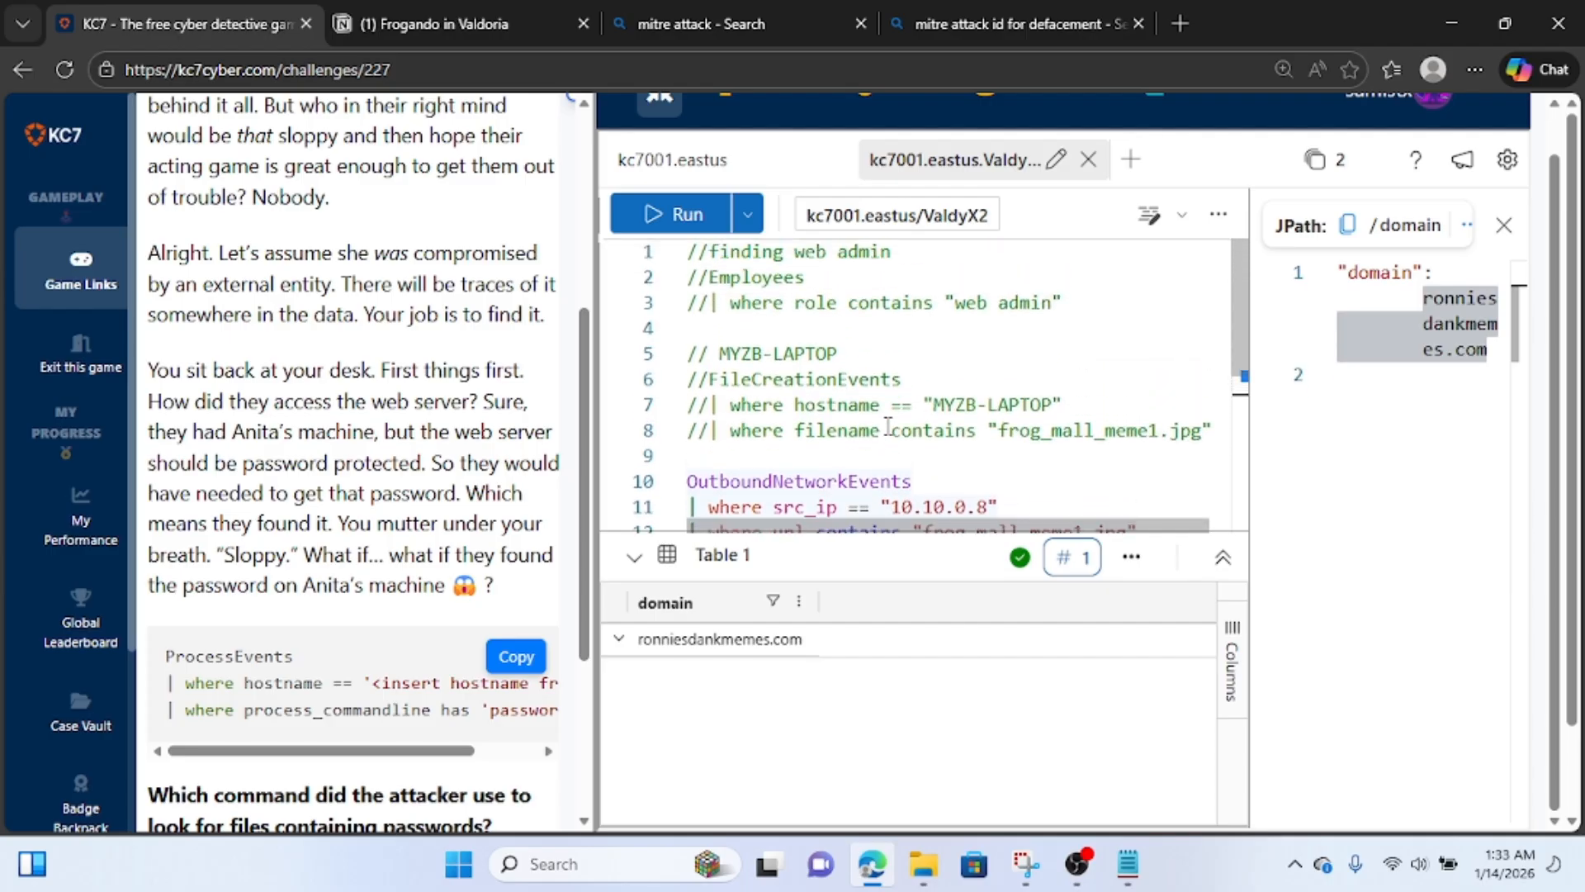
pyautogui.scroll(-4, 888, 425)
# Comment out all five lines of the OutboundNetworkEvents query with "//".
pyautogui.click(1001, 407)
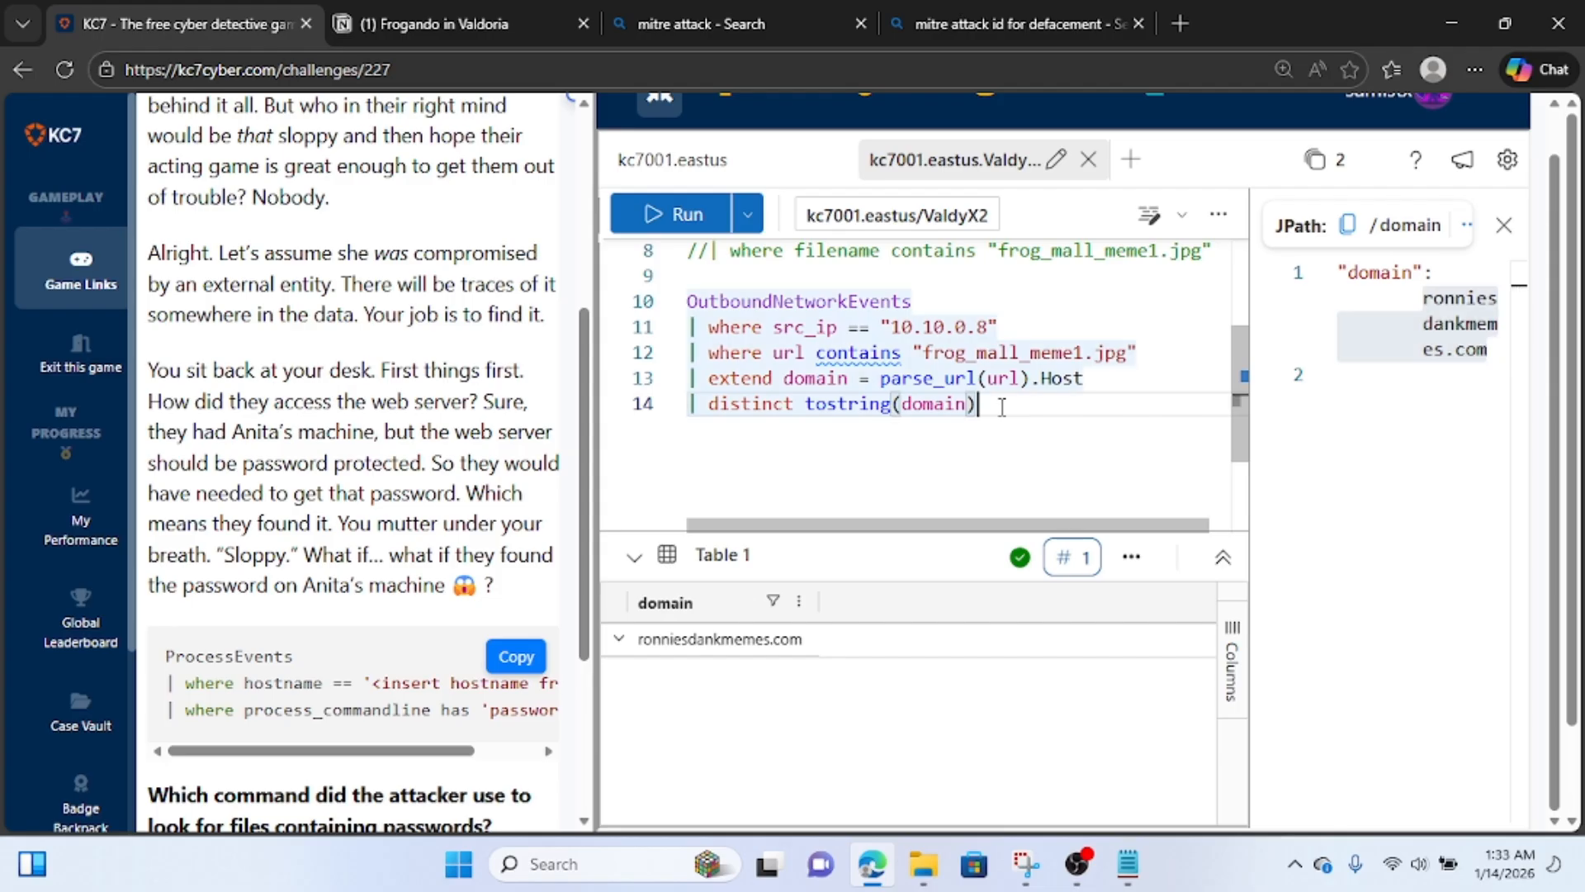
pyautogui.click(674, 301)
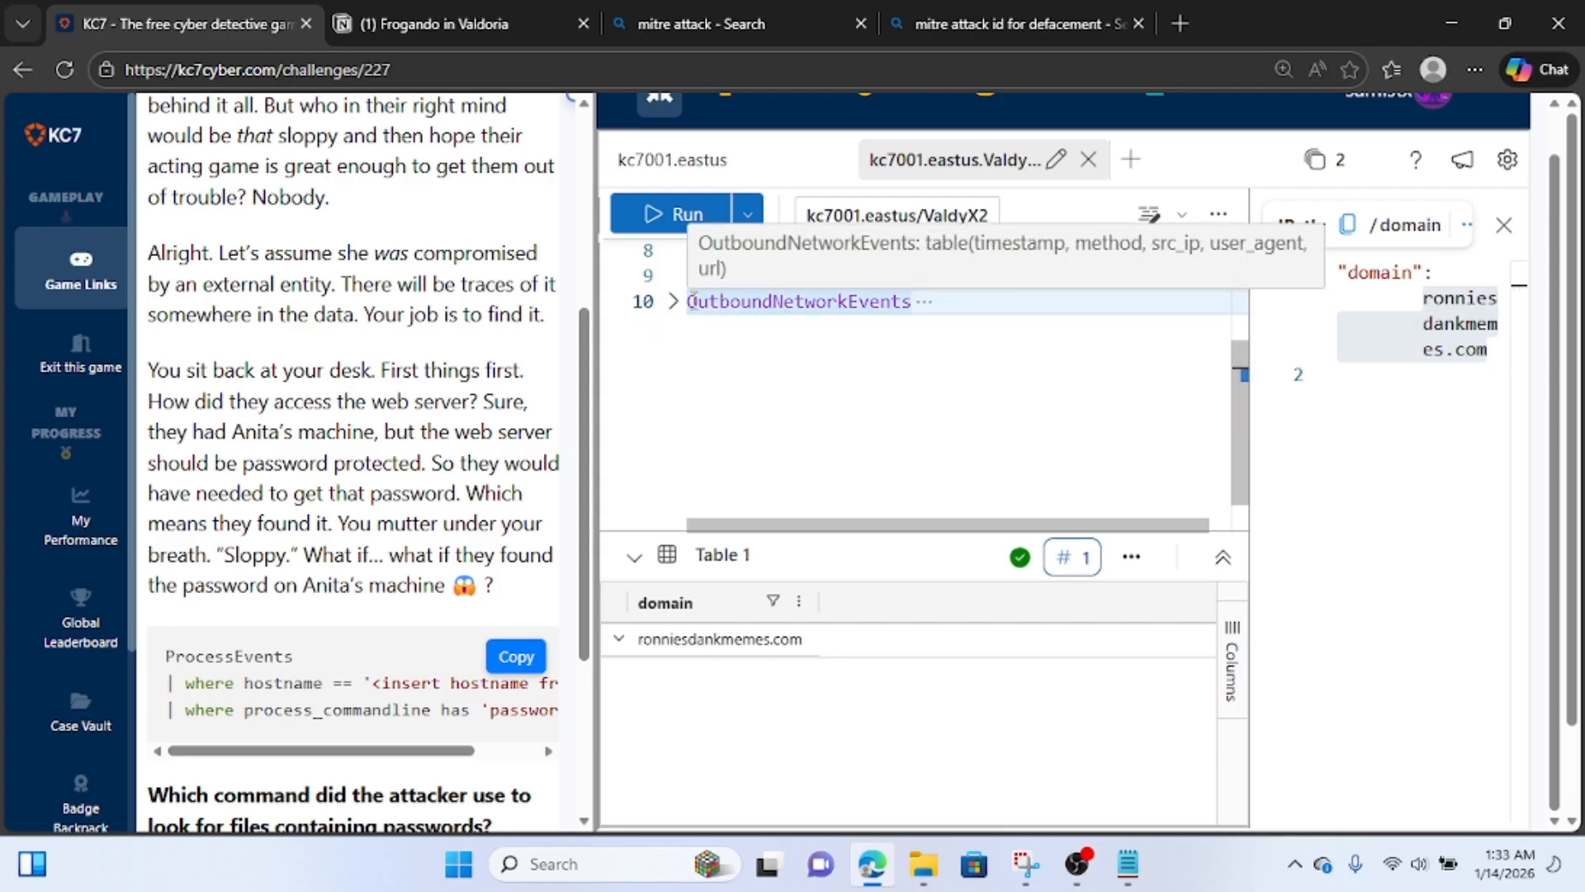
pyautogui.click(692, 300)
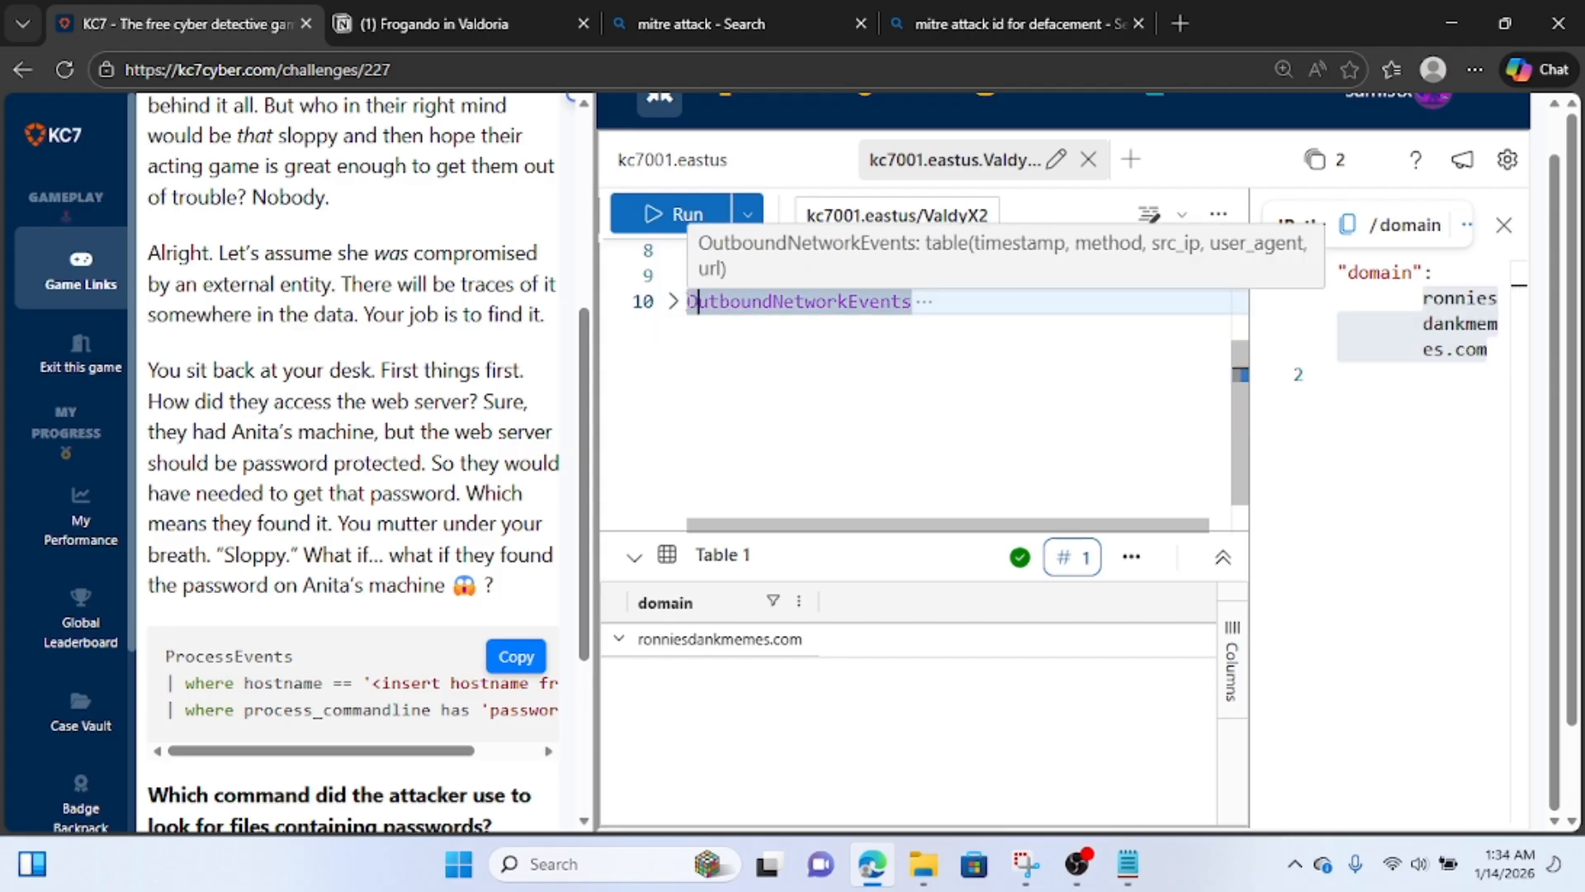
pyautogui.write('//')
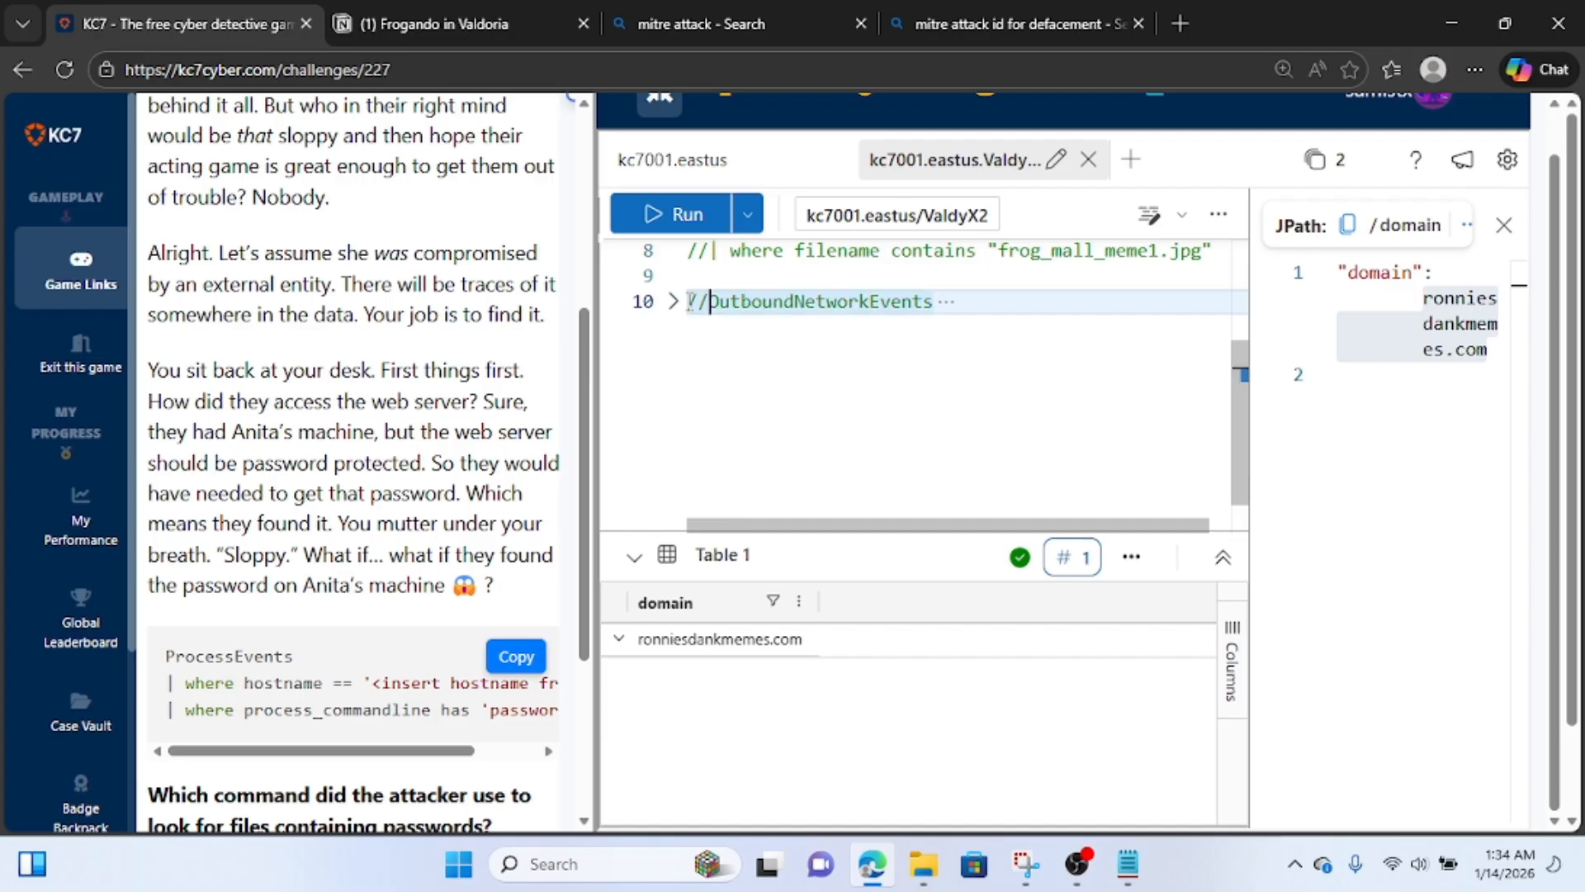
pyautogui.click(673, 301)
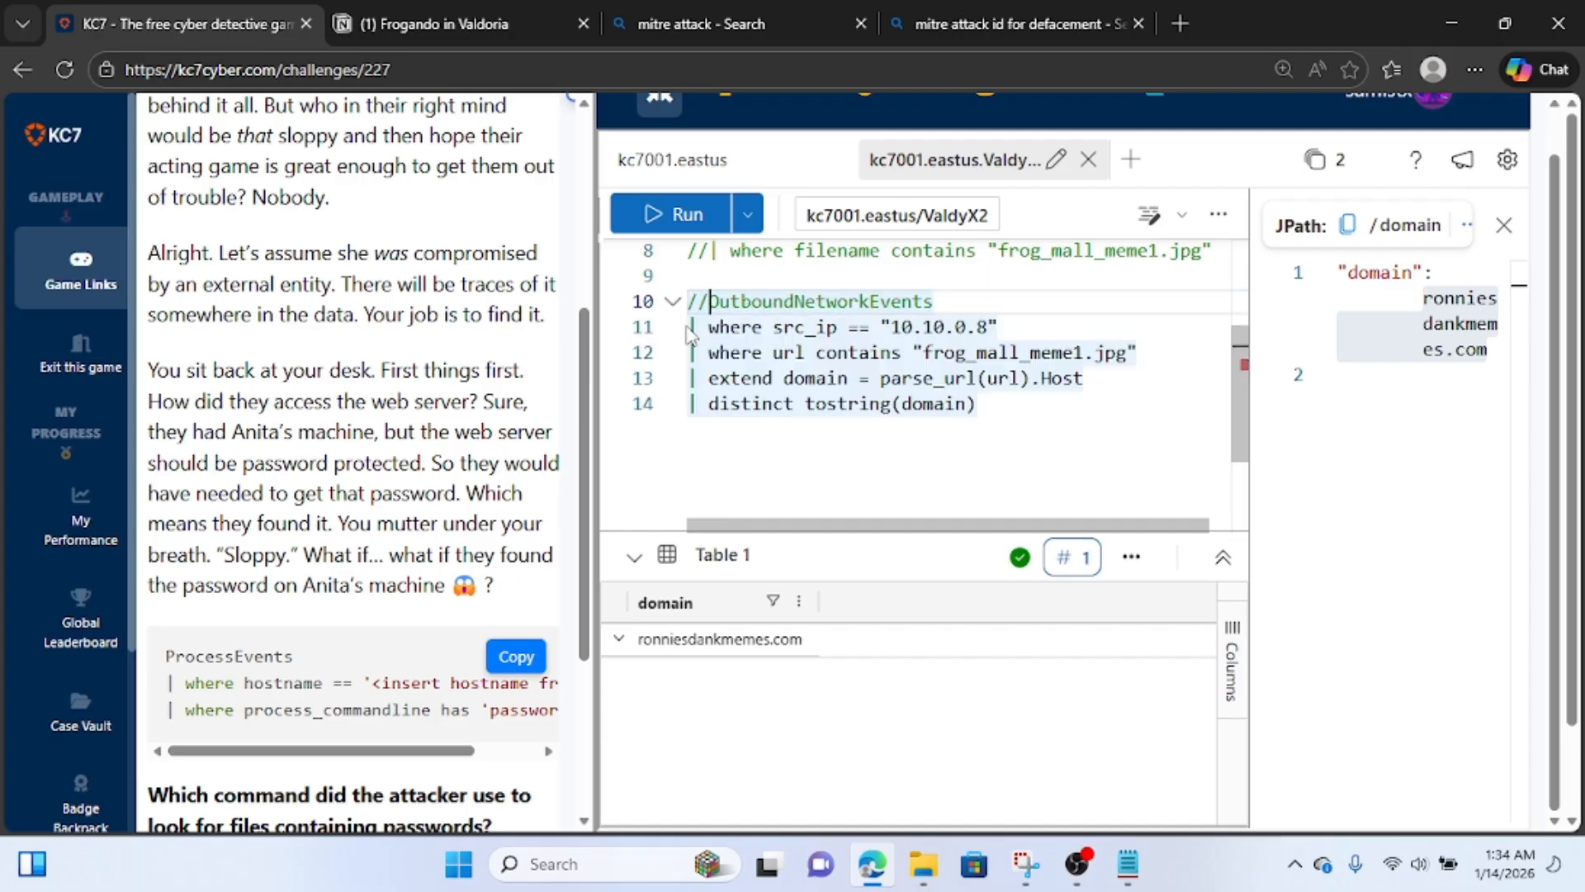
pyautogui.click(690, 329)
pyautogui.write('//')
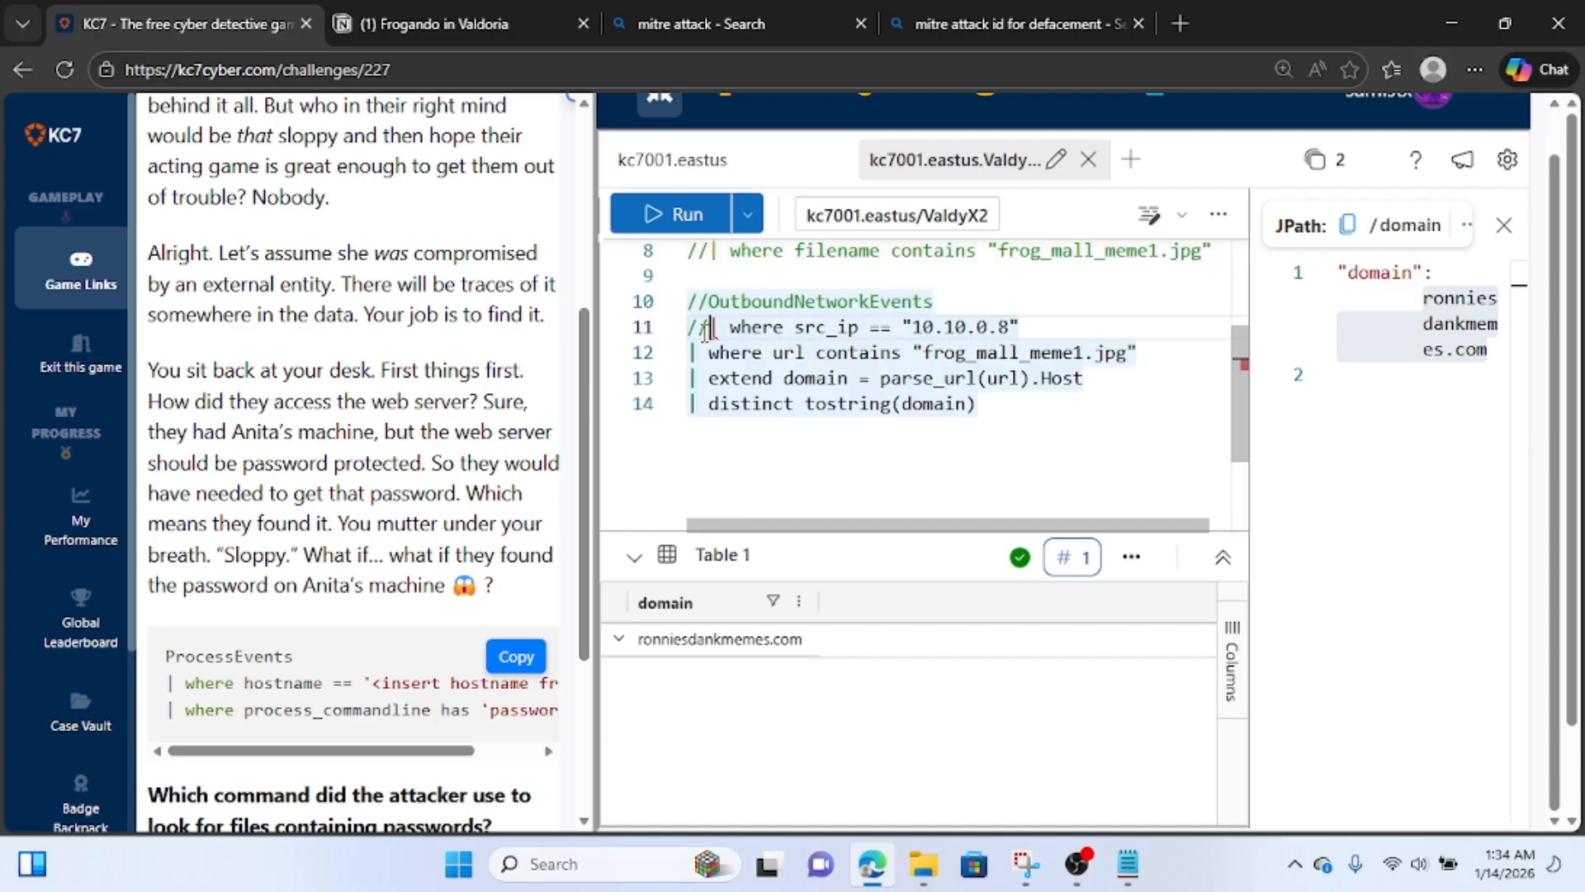
pyautogui.press('Down')
pyautogui.press('Left')
pyautogui.press('Left')
pyautogui.write('//')
pyautogui.press('Down')
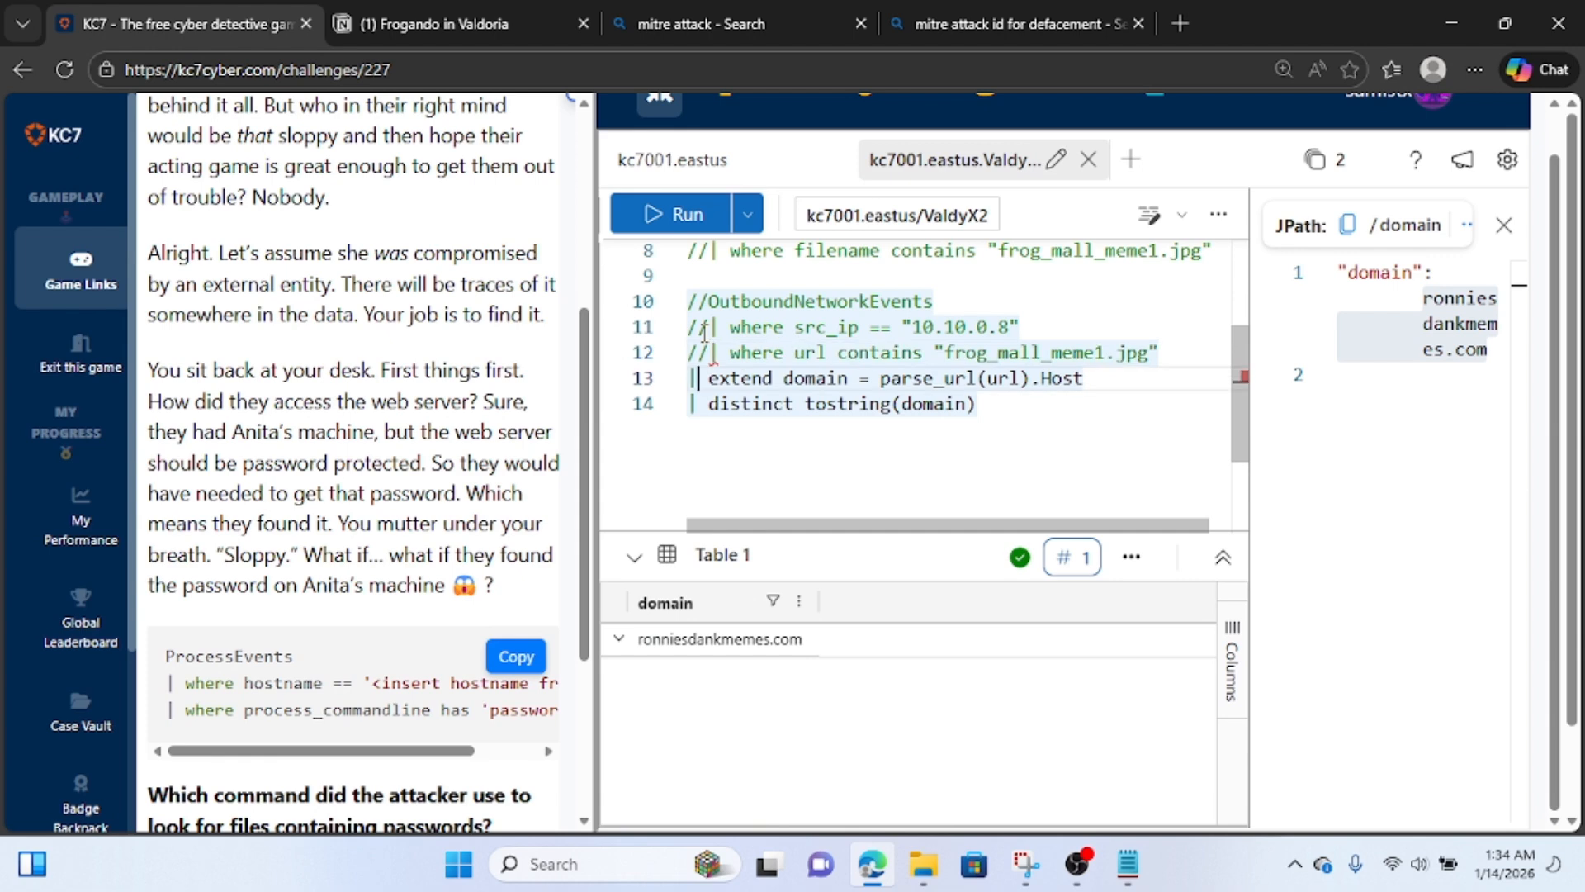
pyautogui.write('//')
pyautogui.press('Down')
pyautogui.press('Left')
pyautogui.press('Left')
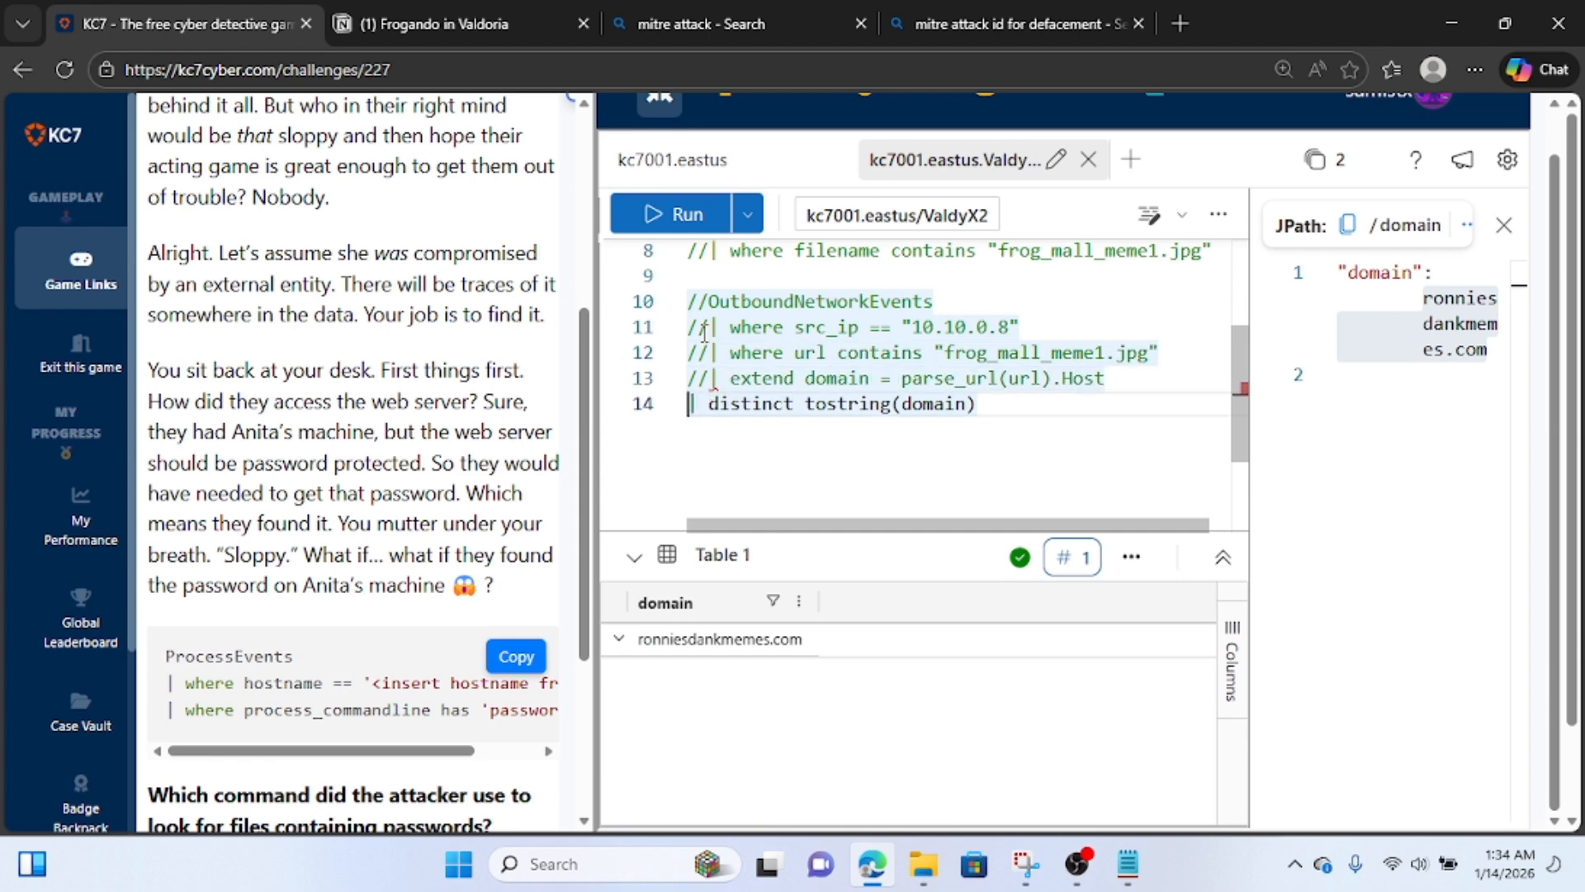
pyautogui.write('//')
# Start a new ProcessEvents query below the commented-out lines, separated from them by a blank line.
pyautogui.press('End')
pyautogui.press('Return')
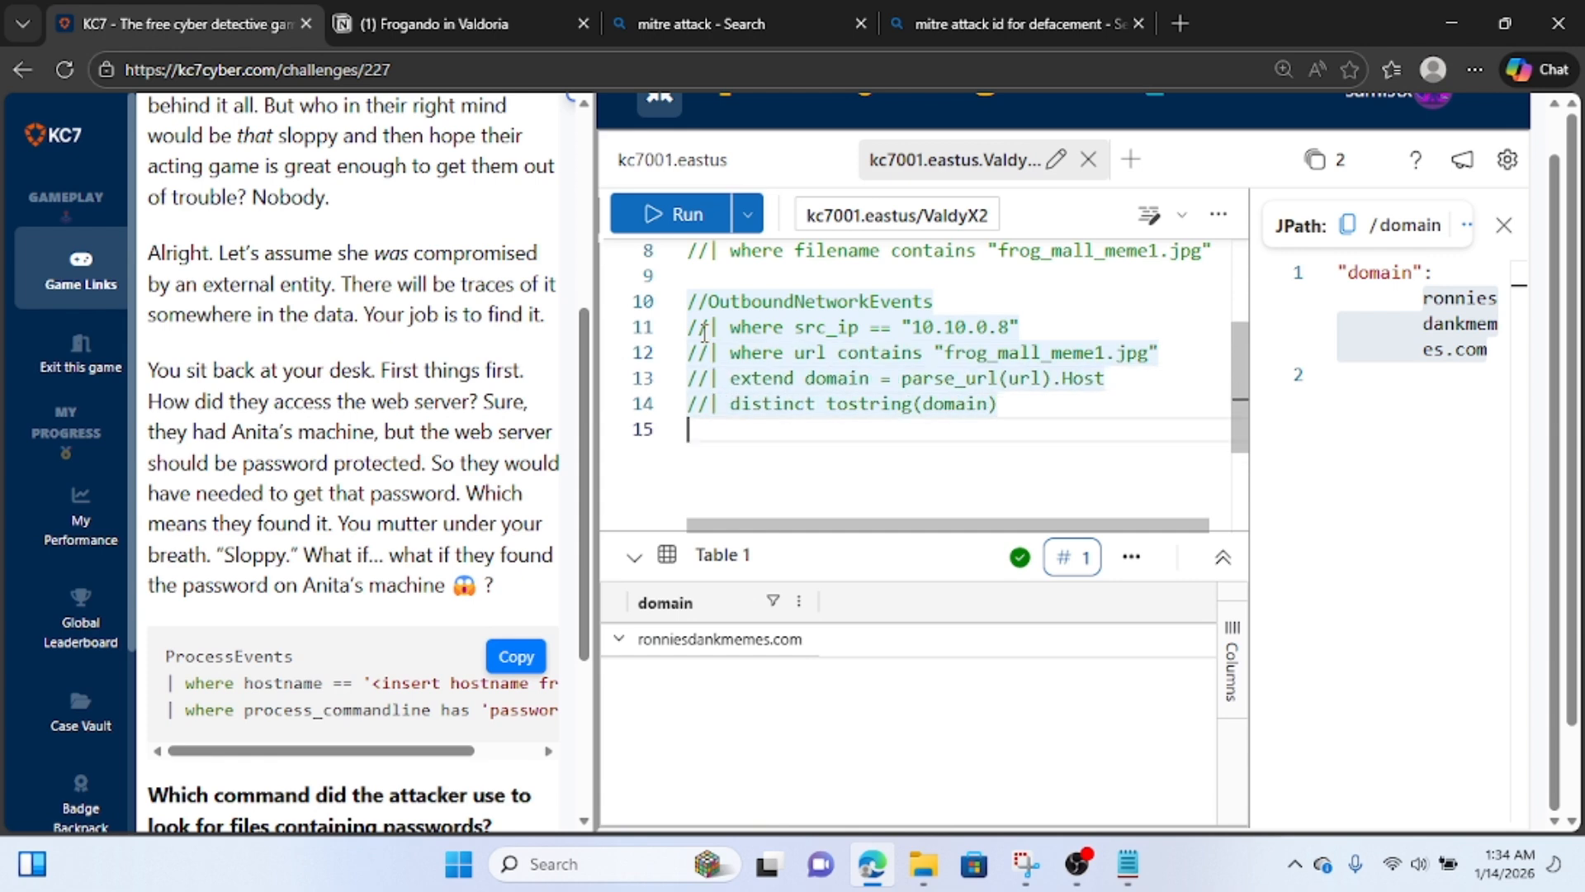
pyautogui.press('Return')
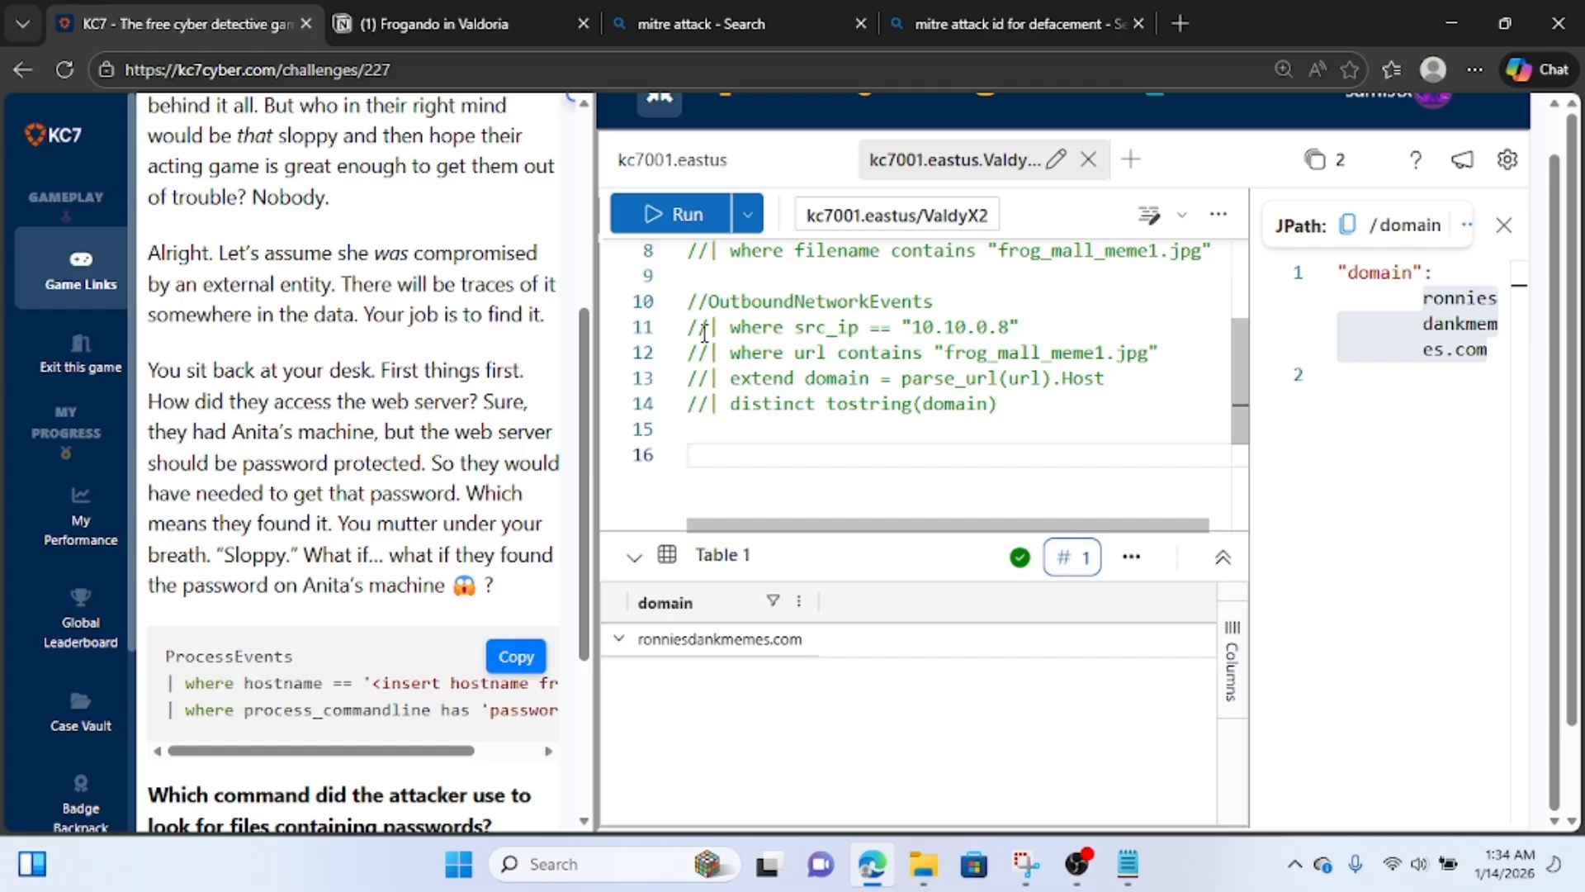
pyautogui.write('pr')
pyautogui.press('Down')
pyautogui.press('Tab')
pyautogui.press('Return')
# Filter the ProcessEvents query with "| where hostname == "MYZB-LAPTOP"", reusing the hostname from the earlier FileCreationEvents query.
pyautogui.write('| ')
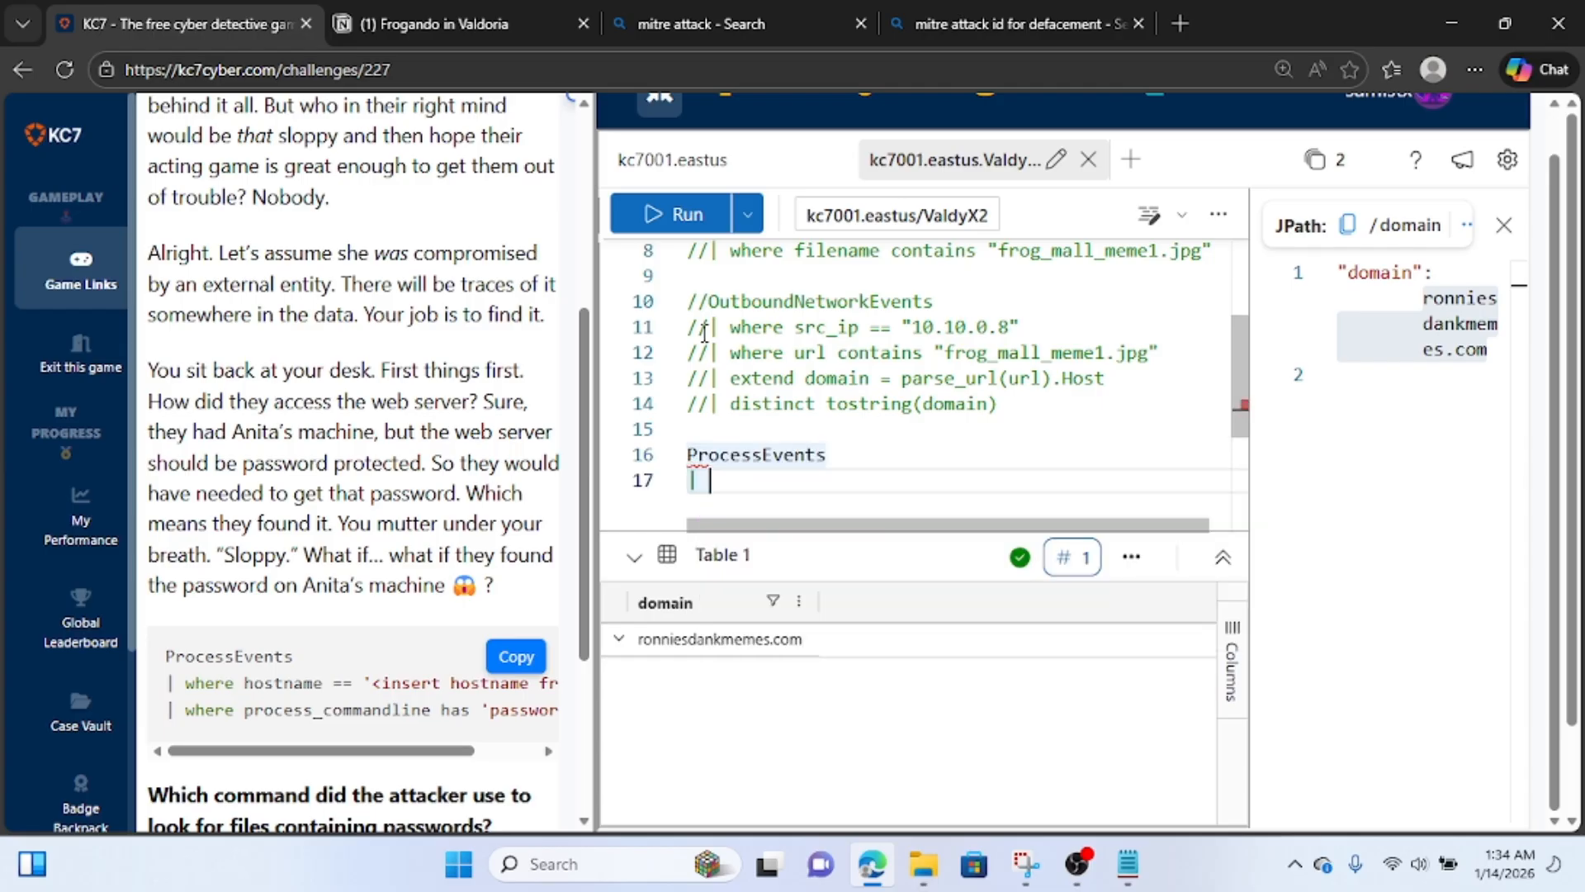
pyautogui.write('where ')
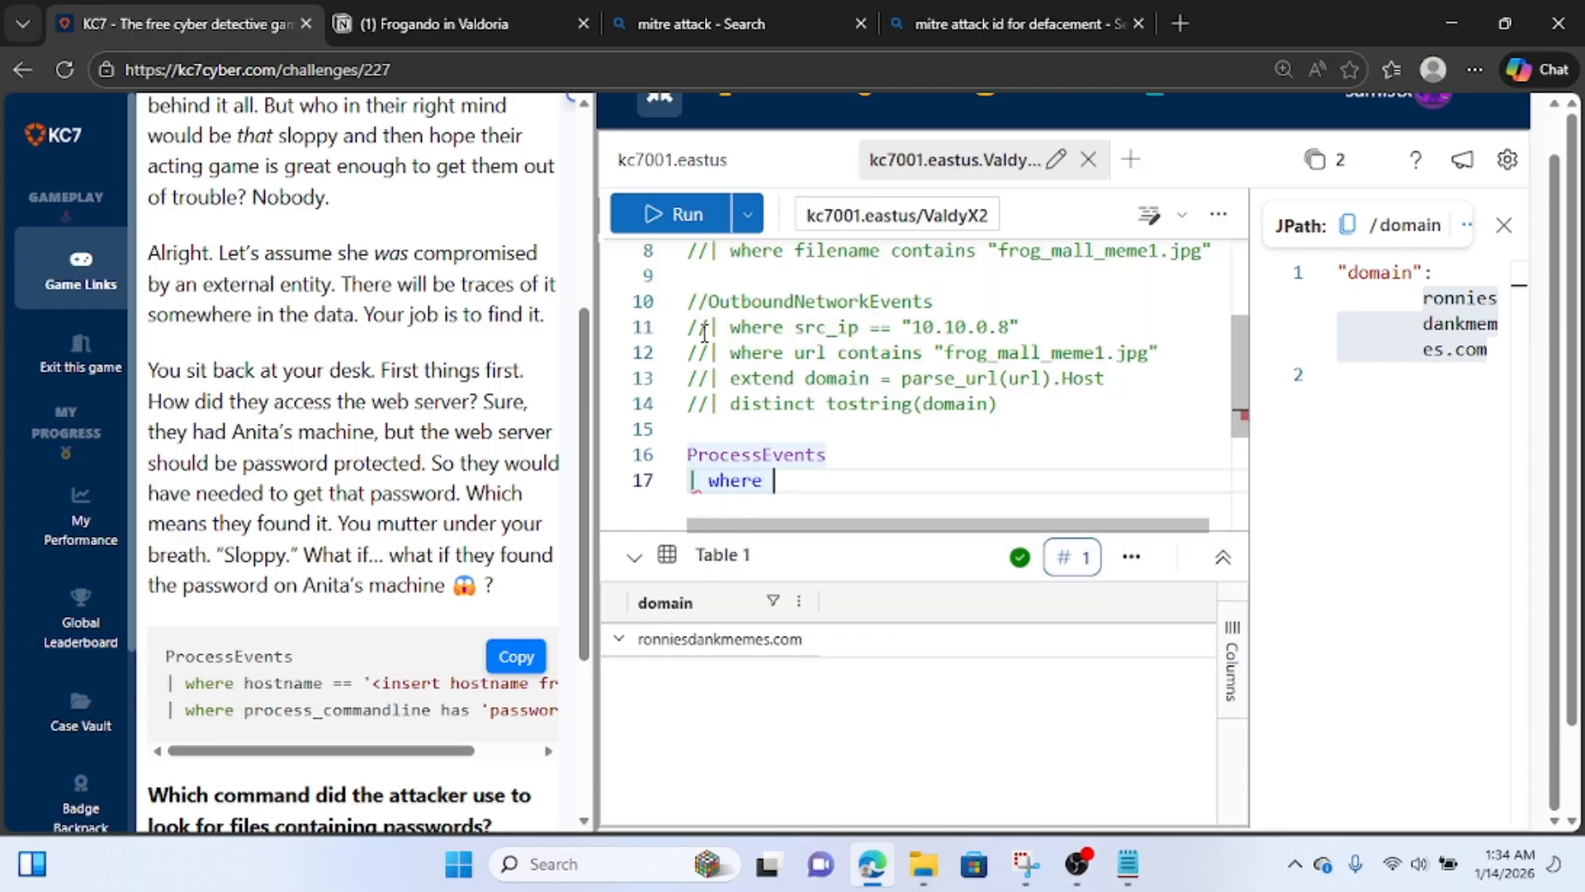
pyautogui.write('hos')
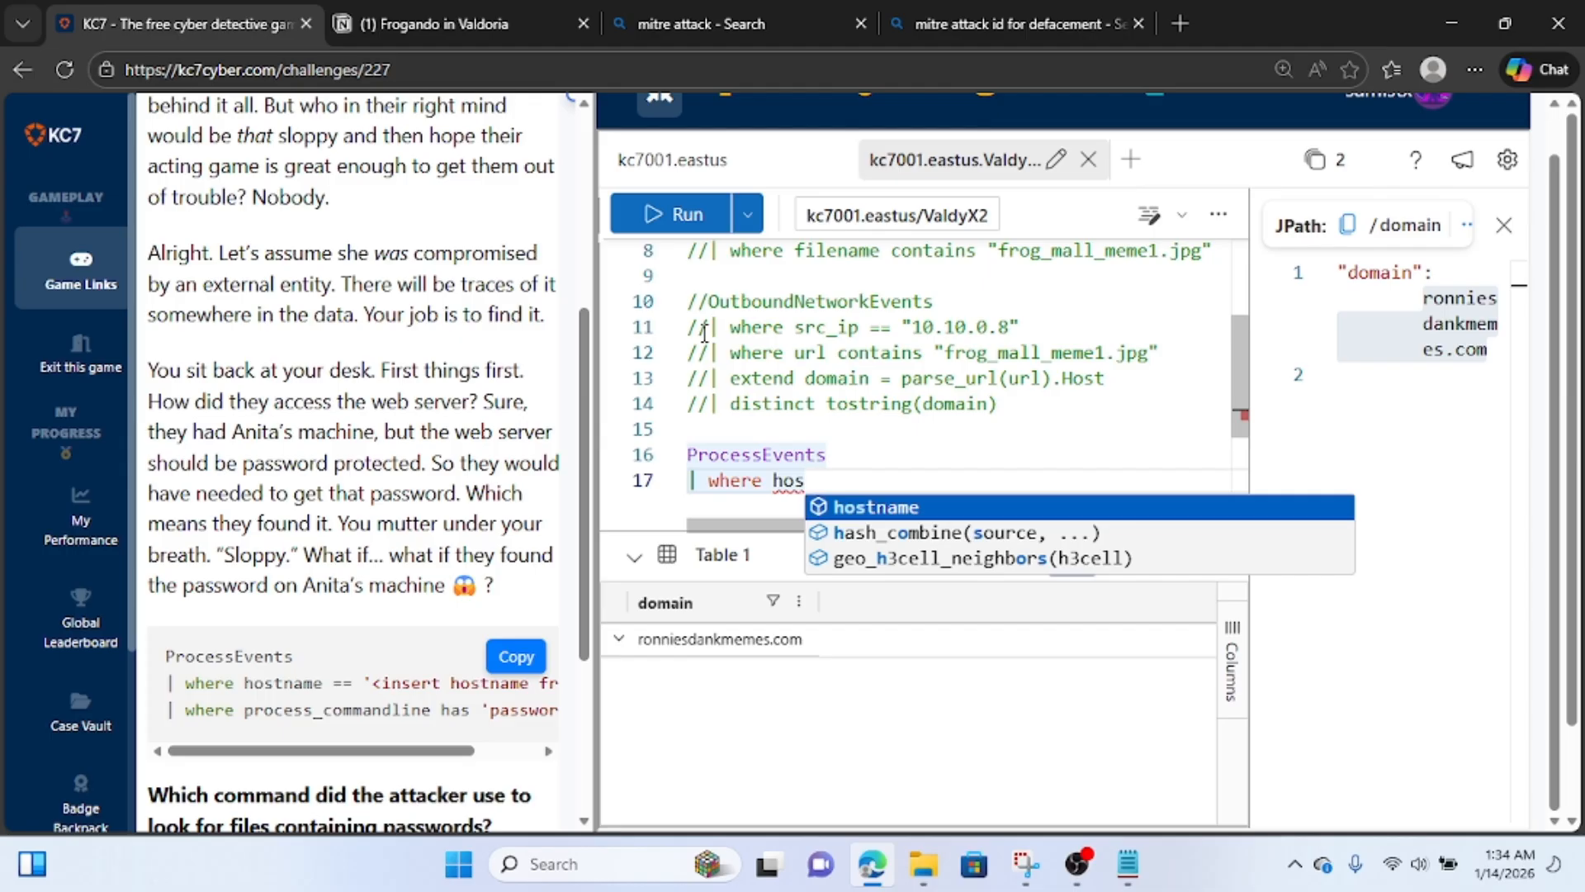
pyautogui.press('Tab')
pyautogui.write('==')
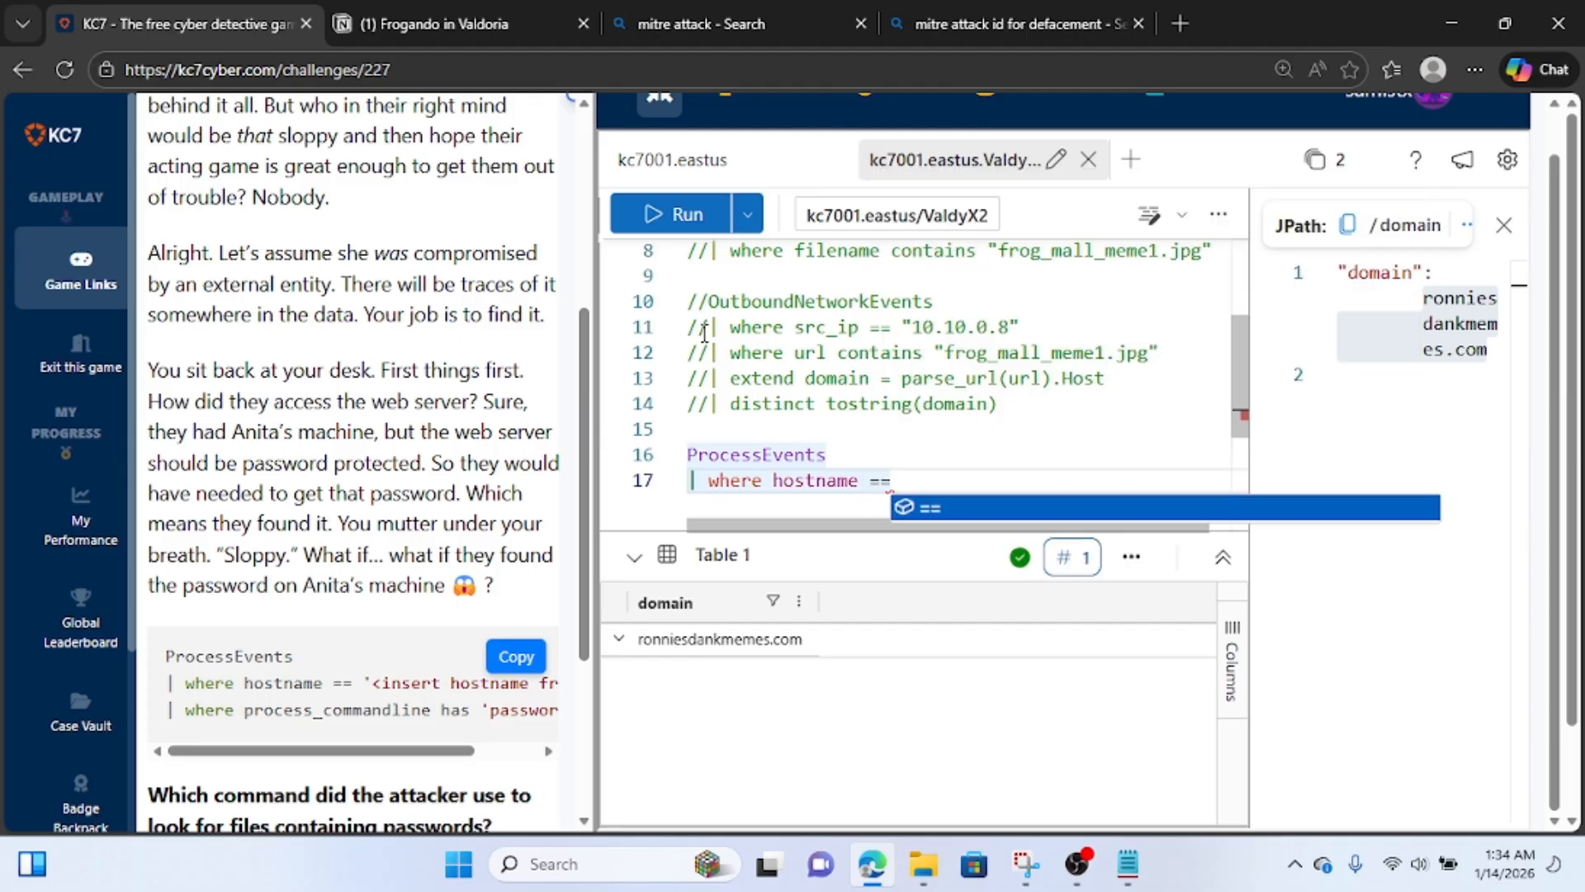
pyautogui.write(' "')
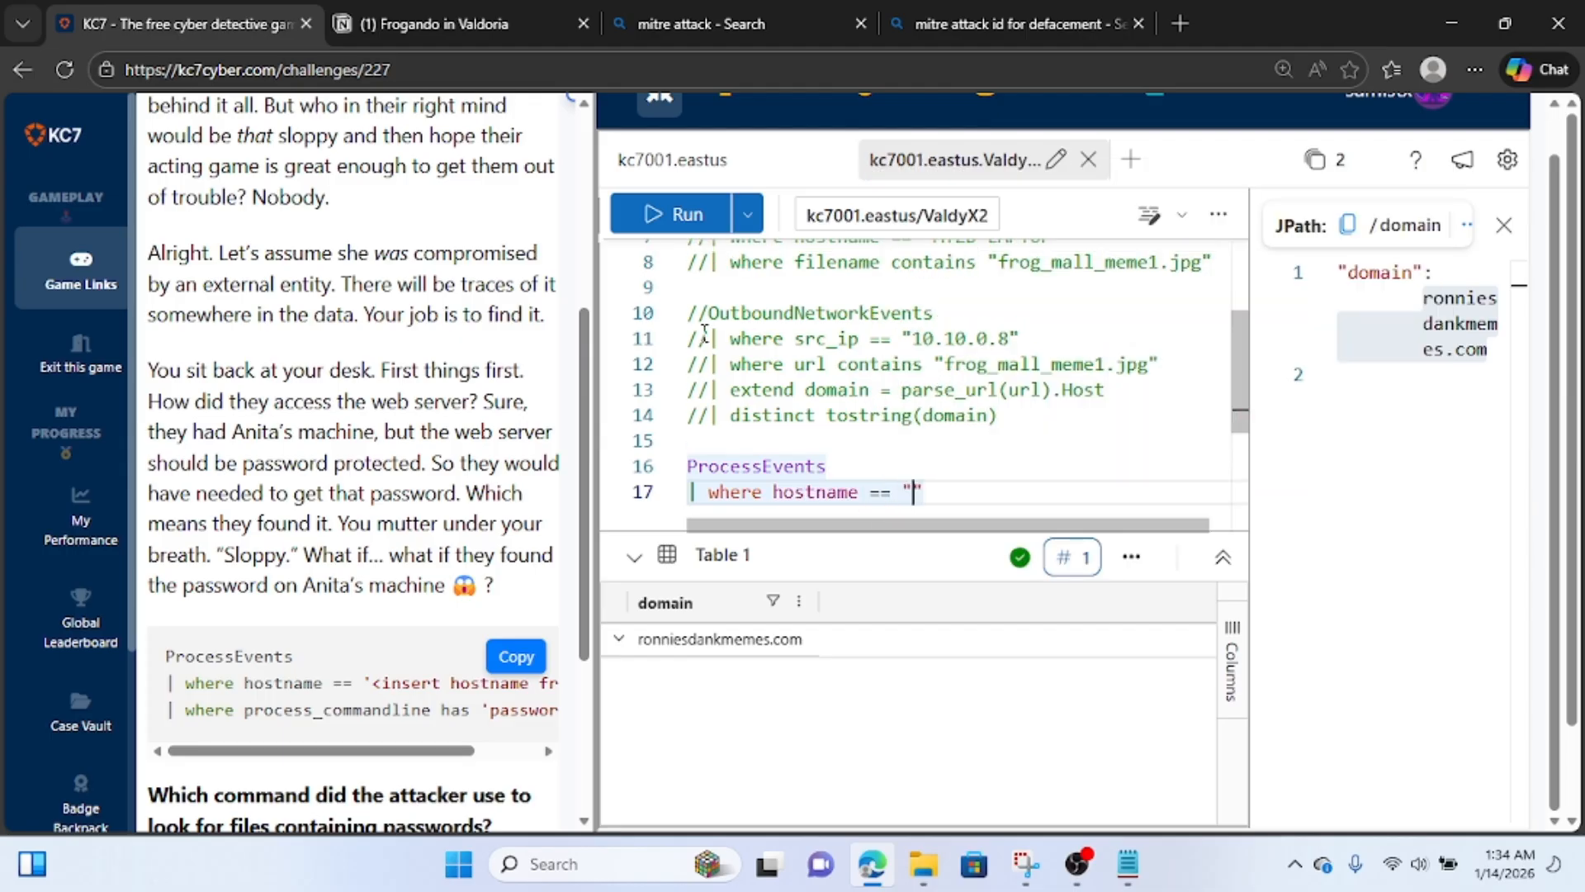
pyautogui.scroll(3, 704, 330)
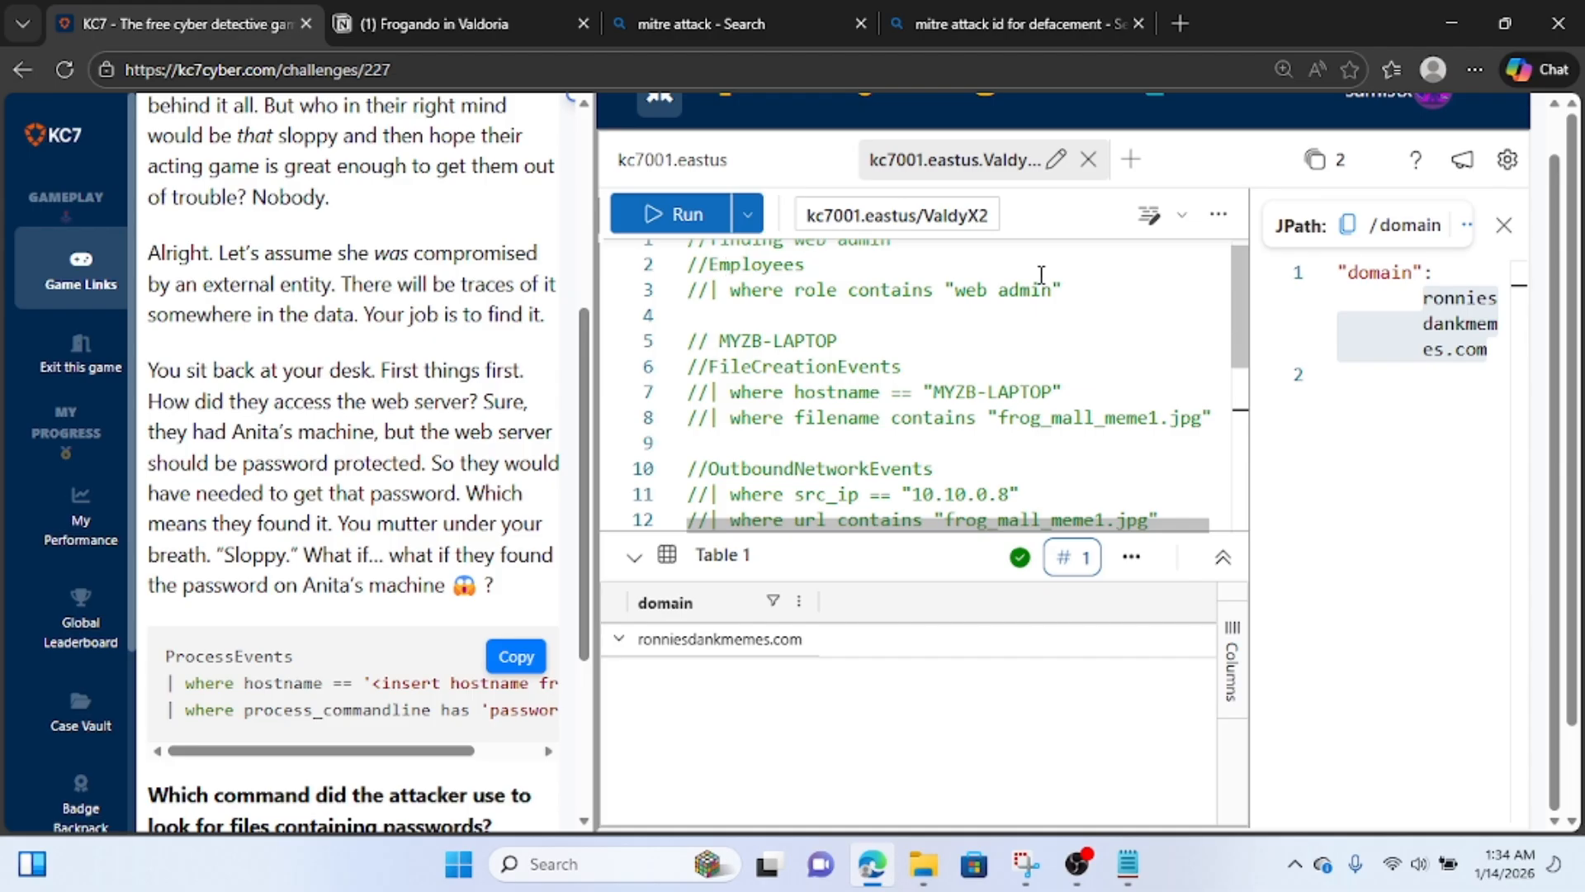
pyautogui.scroll(-1, 1040, 285)
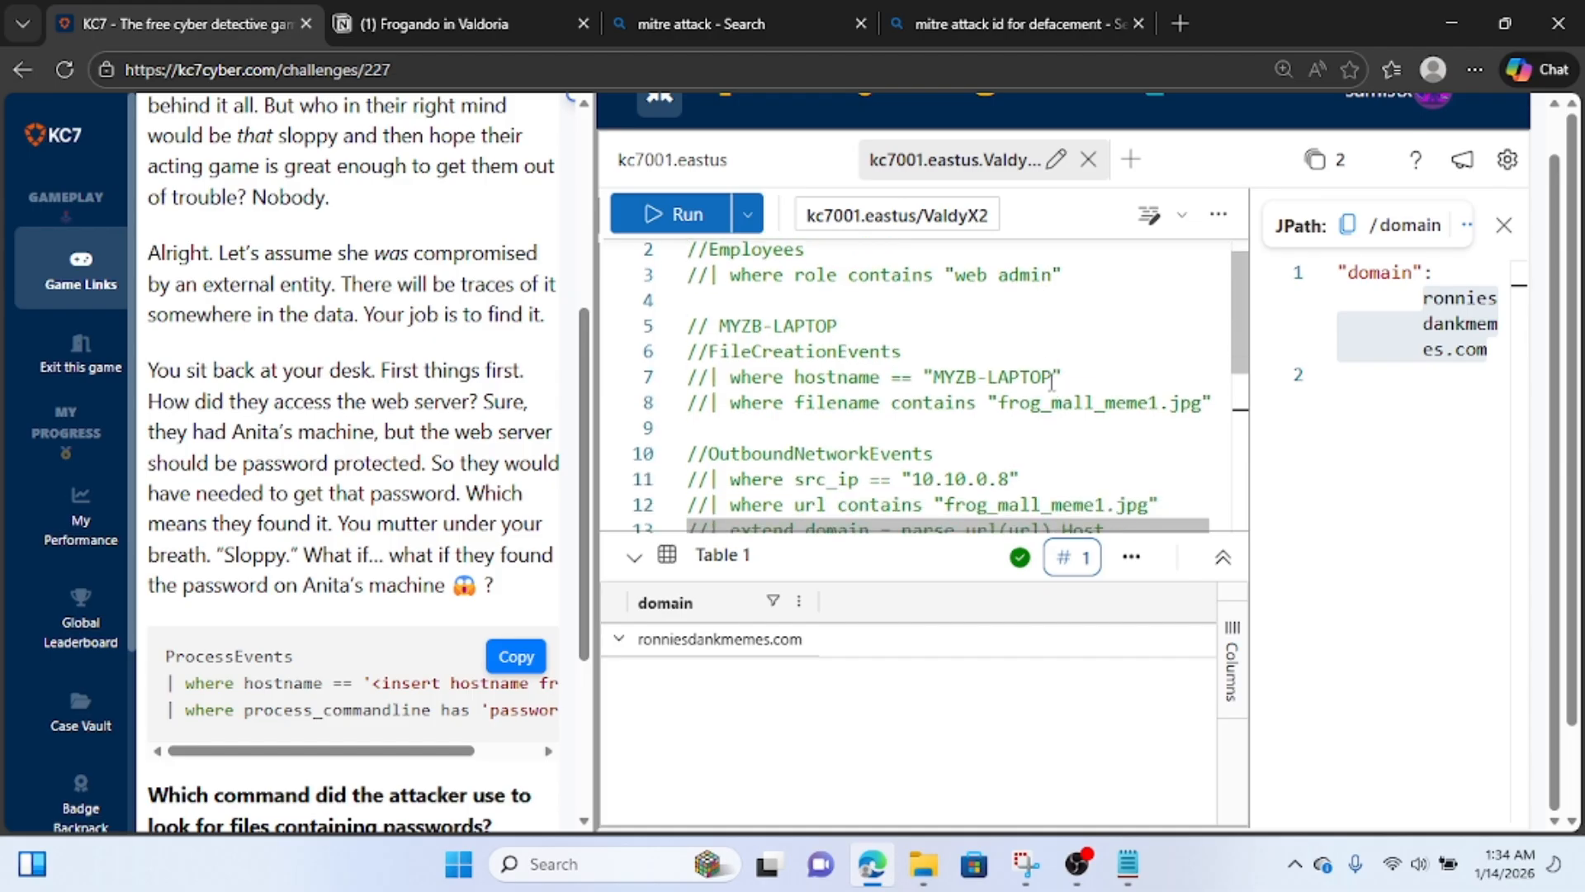
pyautogui.moveTo(1052, 380); pyautogui.dragTo(936, 380)
pyautogui.hotkey('ctrl', 'c')
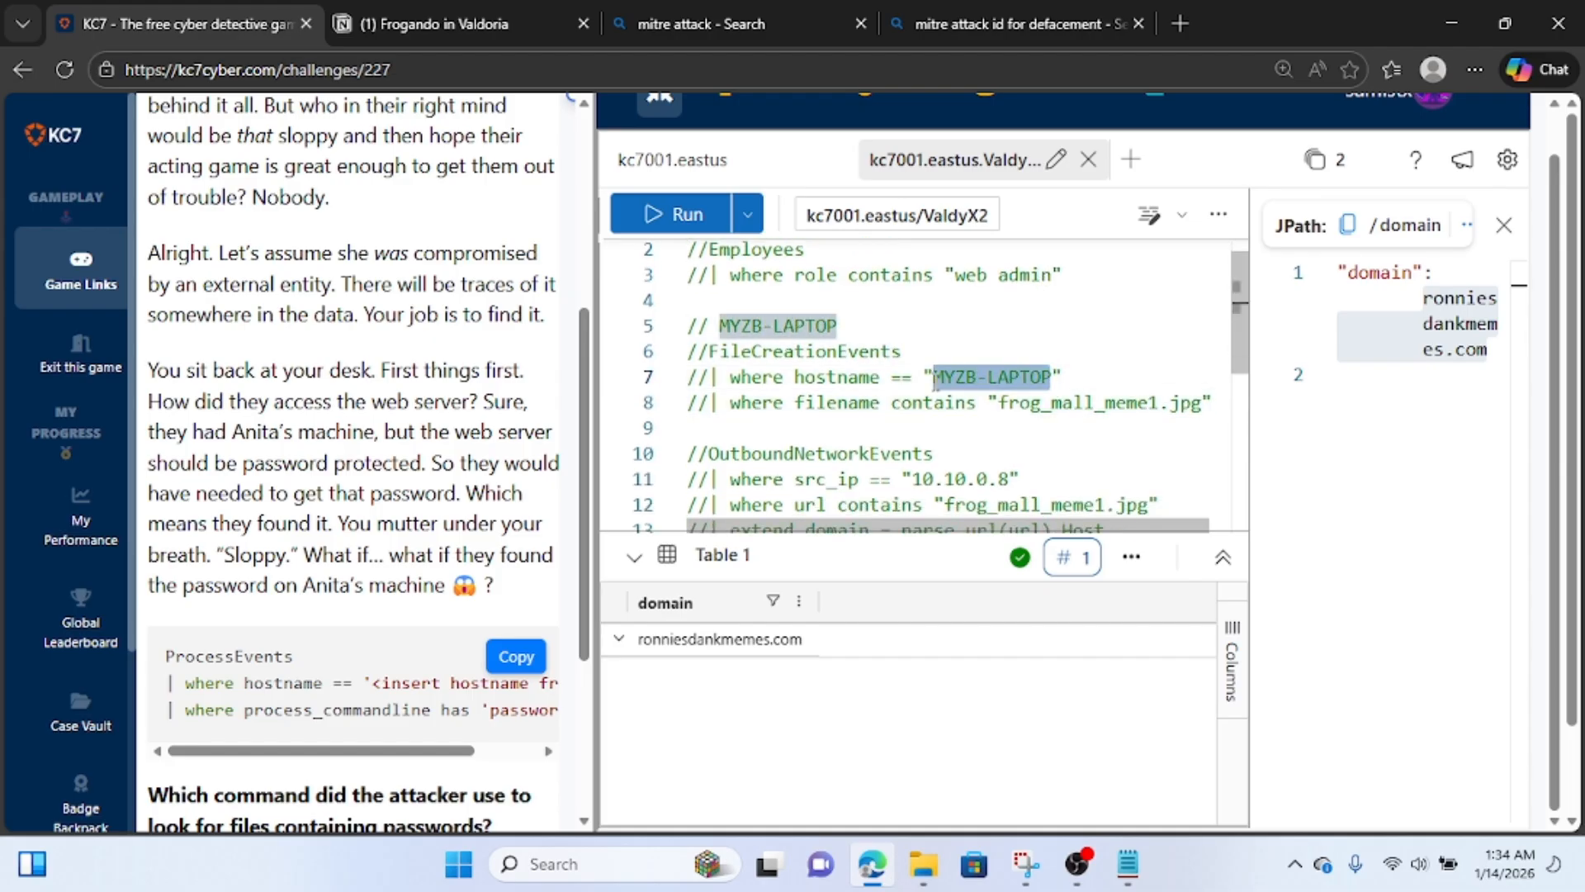
pyautogui.scroll(-4, 936, 380)
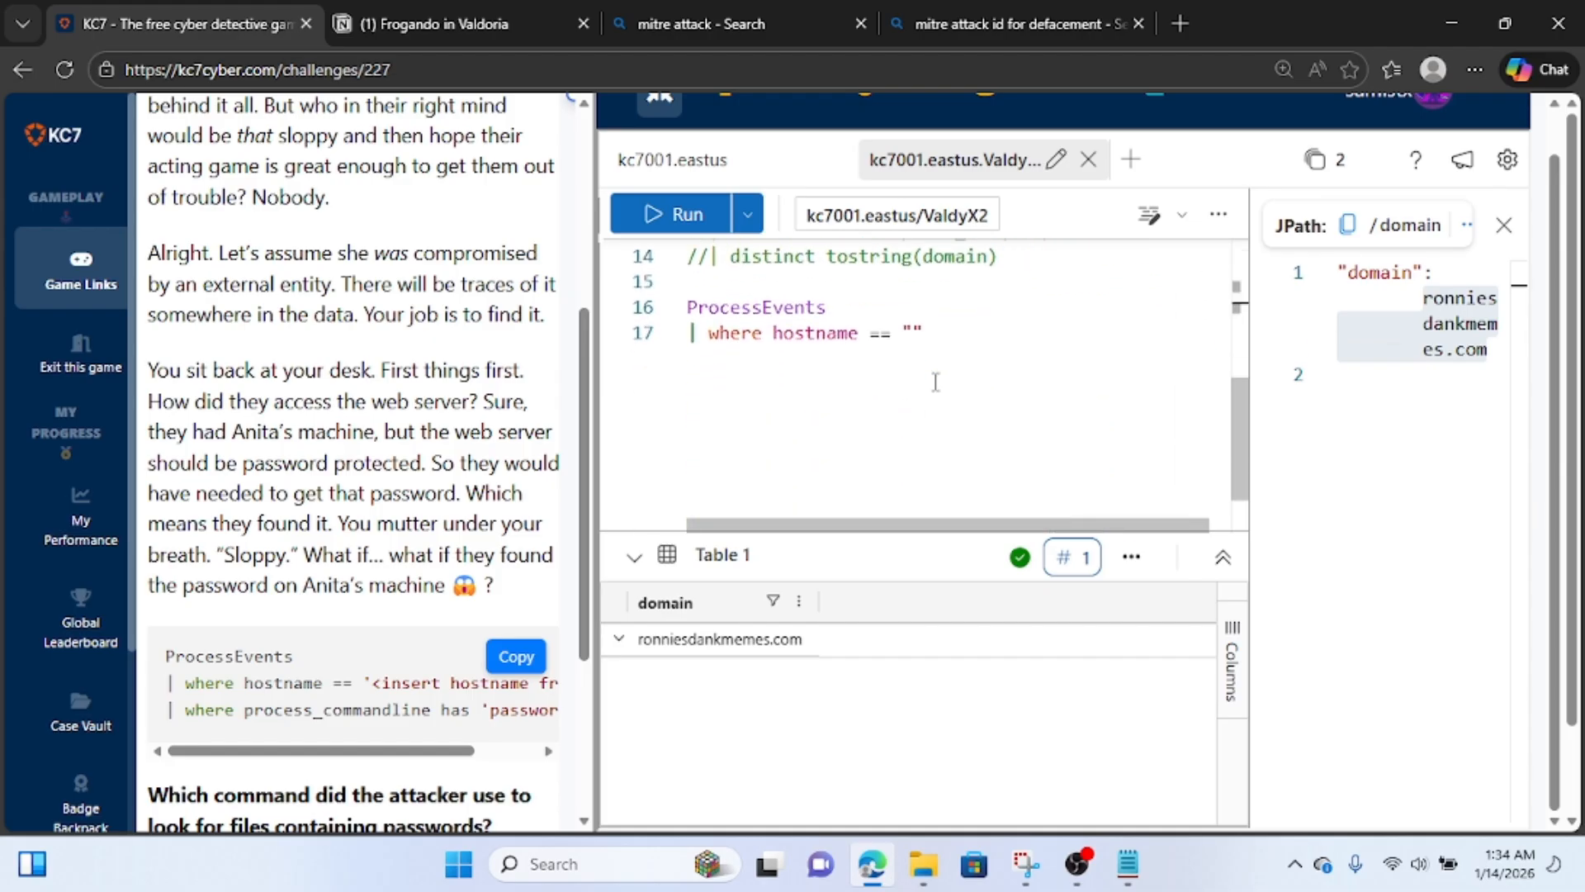
pyautogui.click(912, 332)
pyautogui.hotkey('ctrl', 'v')
pyautogui.press('End')
# Add the line "| where process_commandline contains "password"" to the ProcessEvents query and run it.
pyautogui.press('Return')
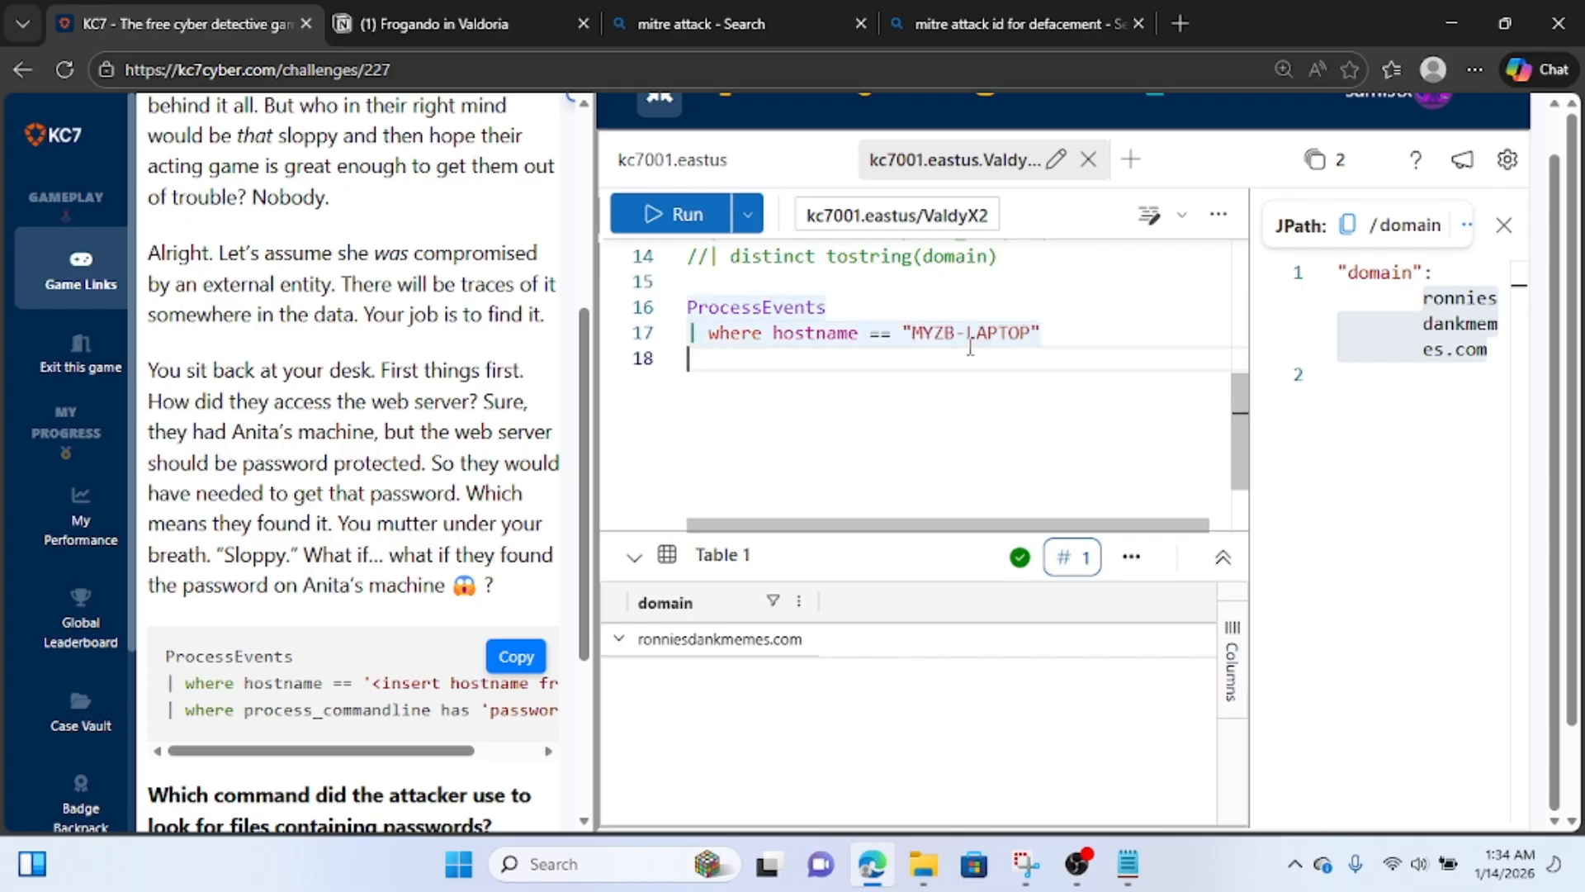
pyautogui.write('| ')
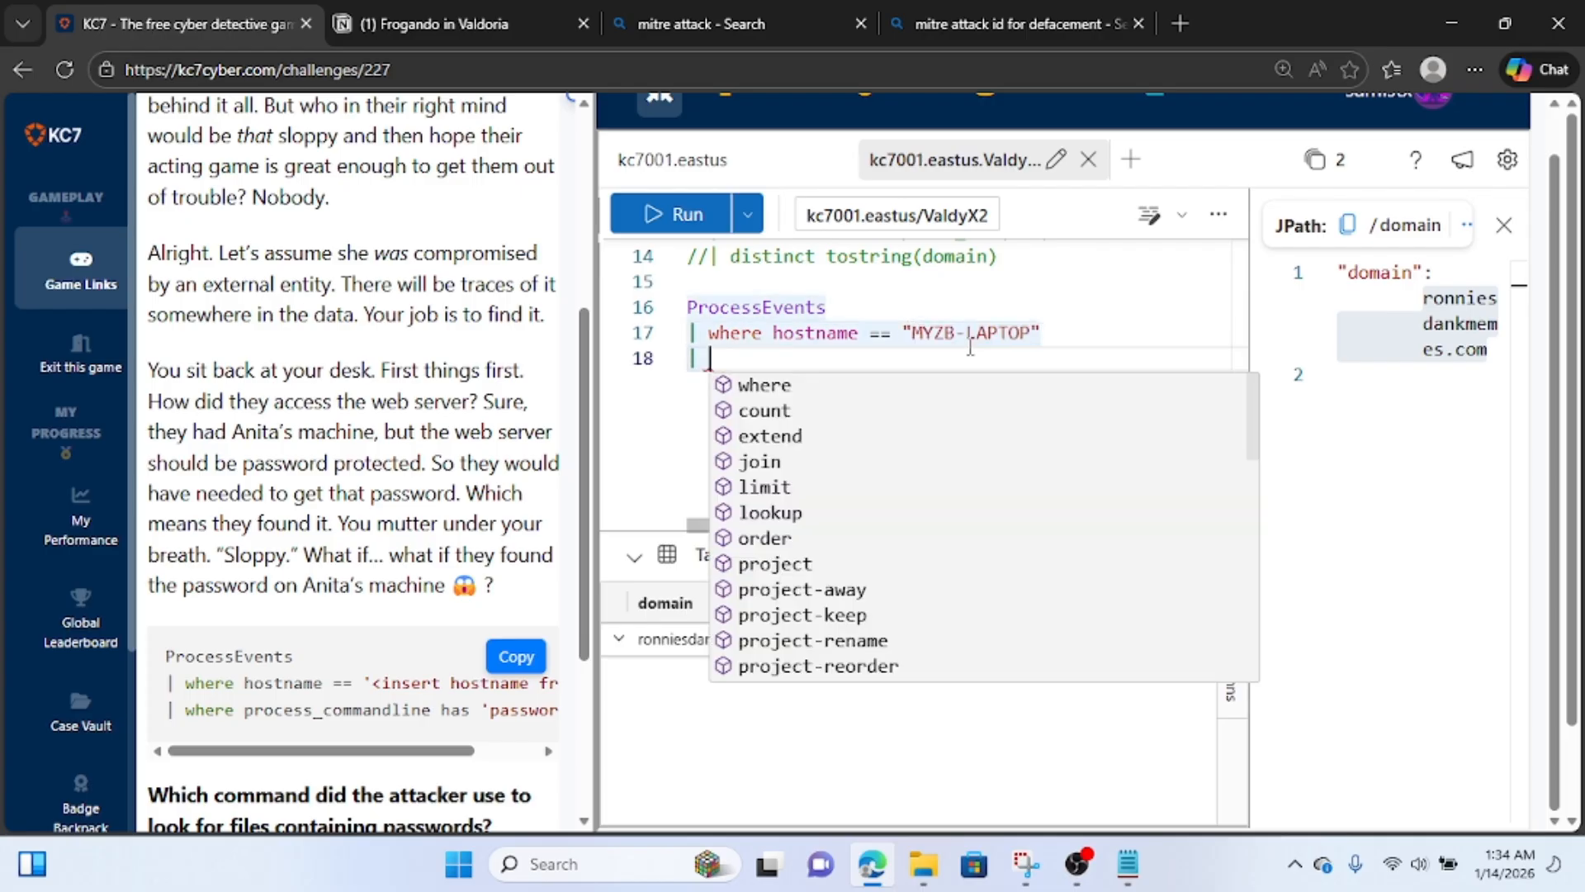
pyautogui.write('where ')
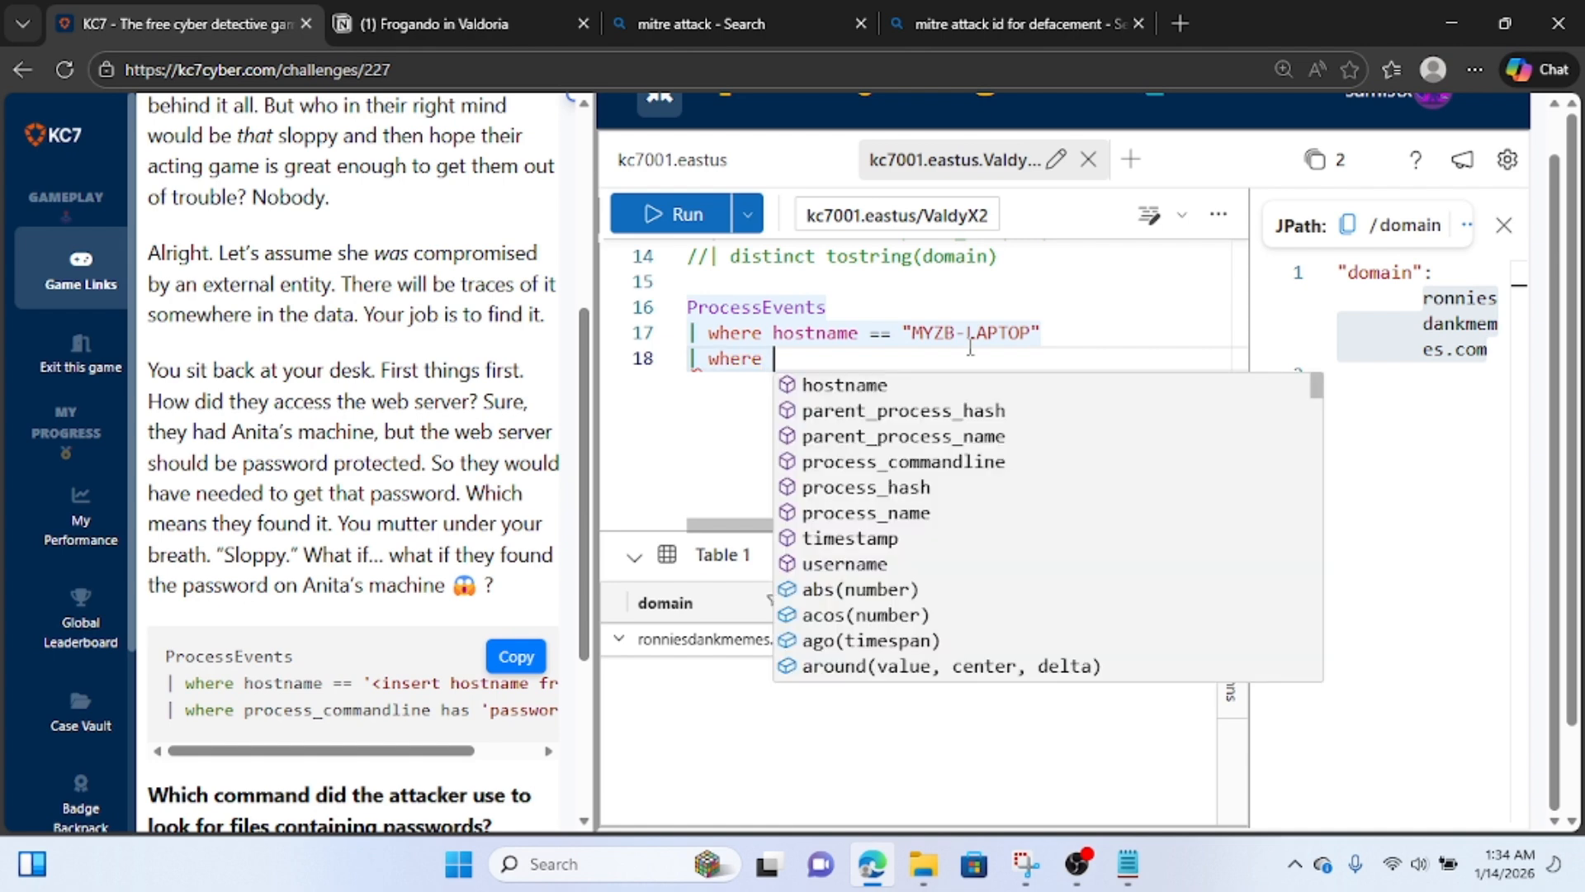
pyautogui.write('proc')
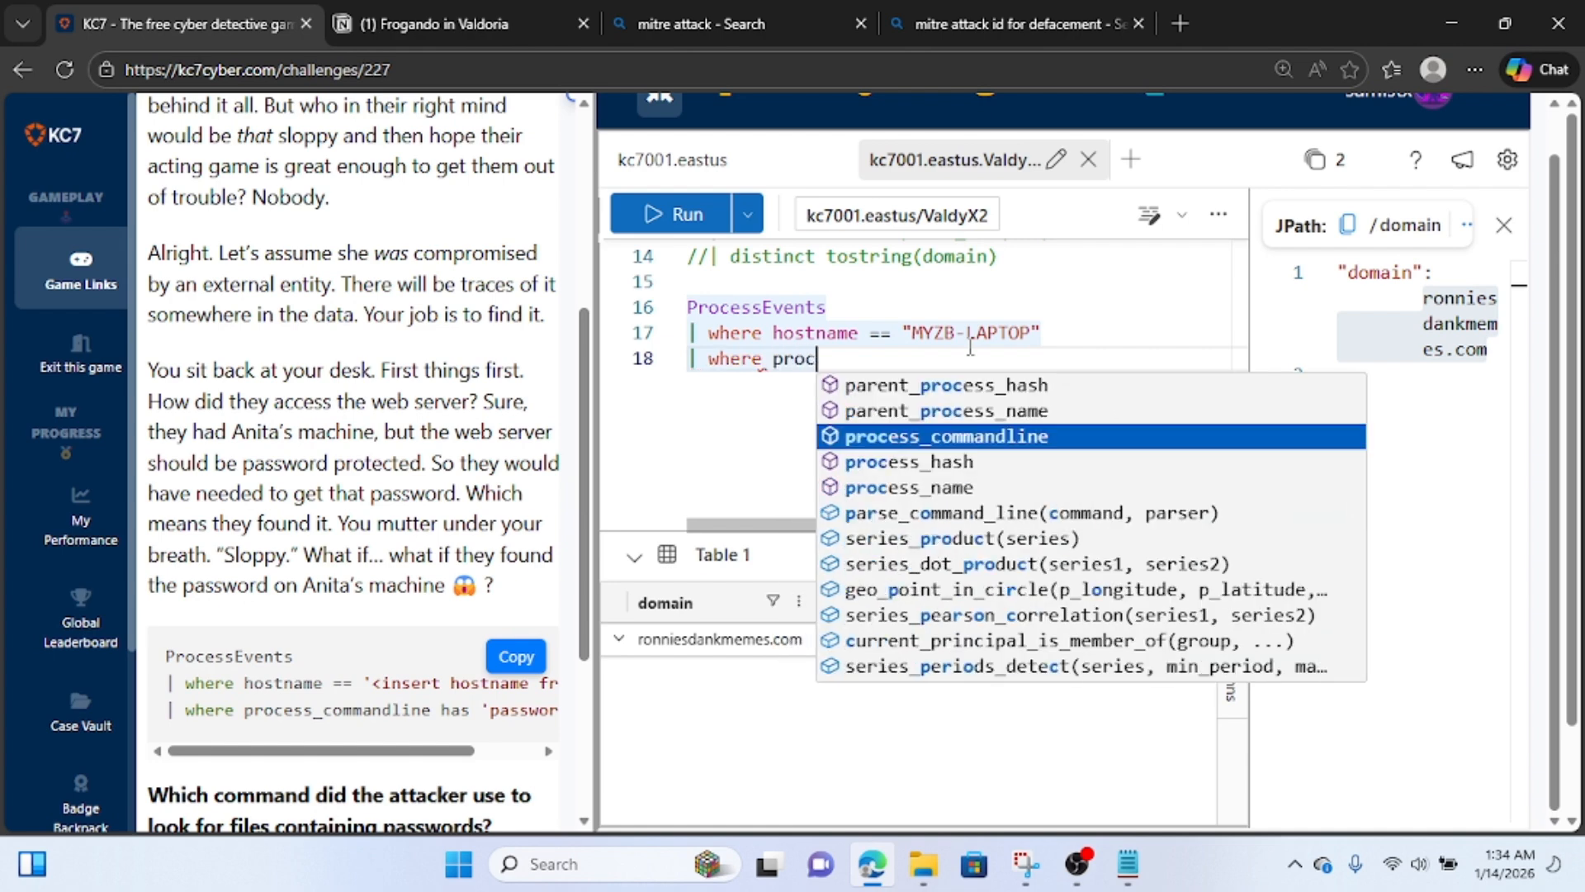
pyautogui.write('ess')
pyautogui.press('Tab')
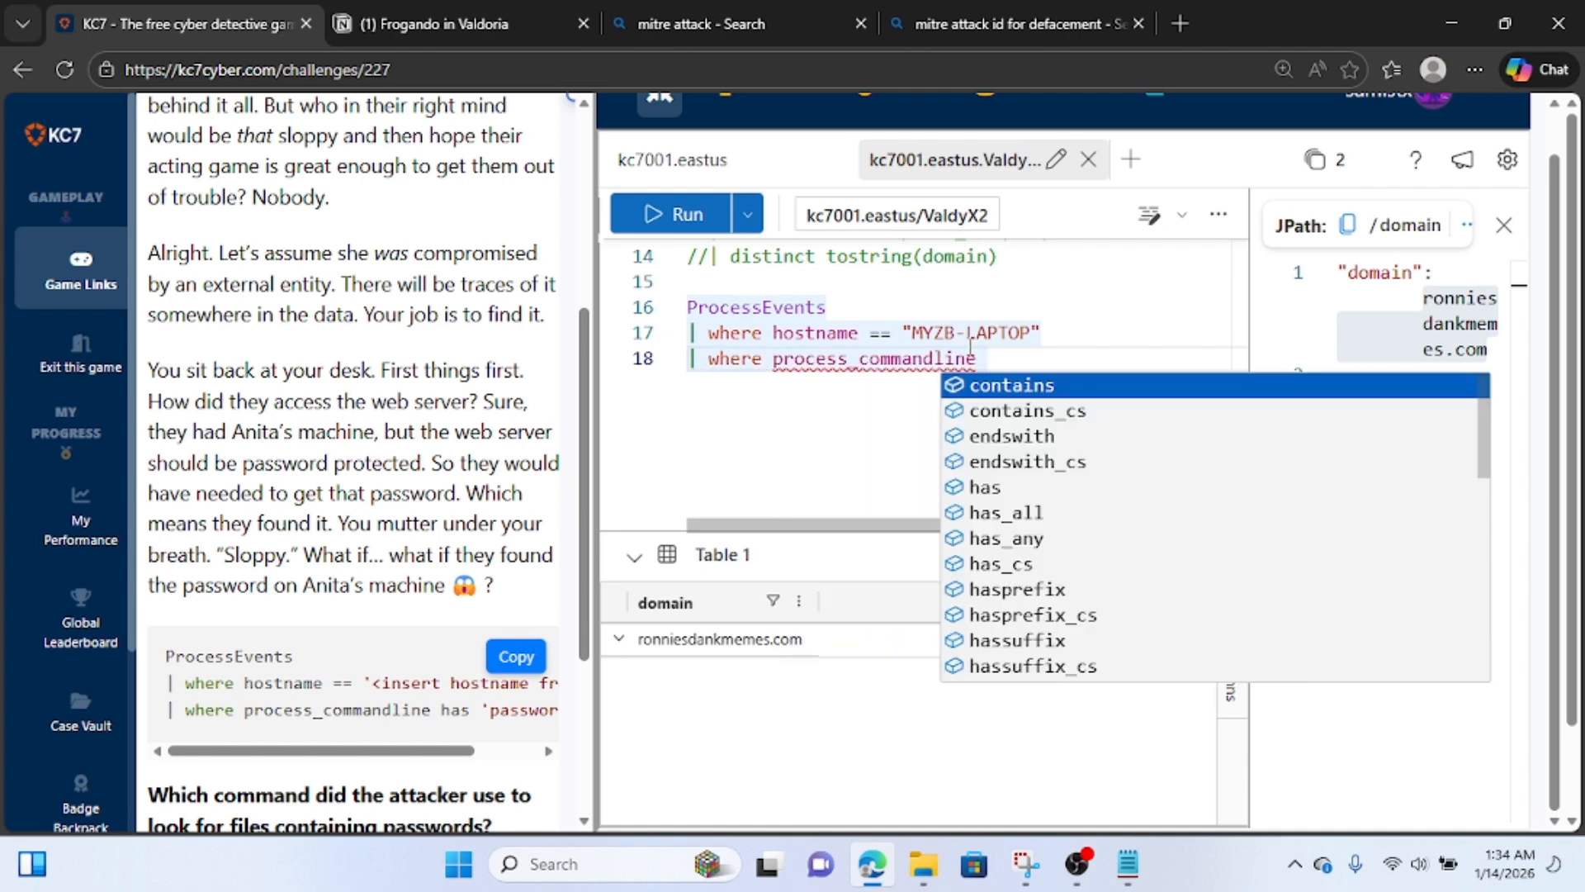
pyautogui.write('conta')
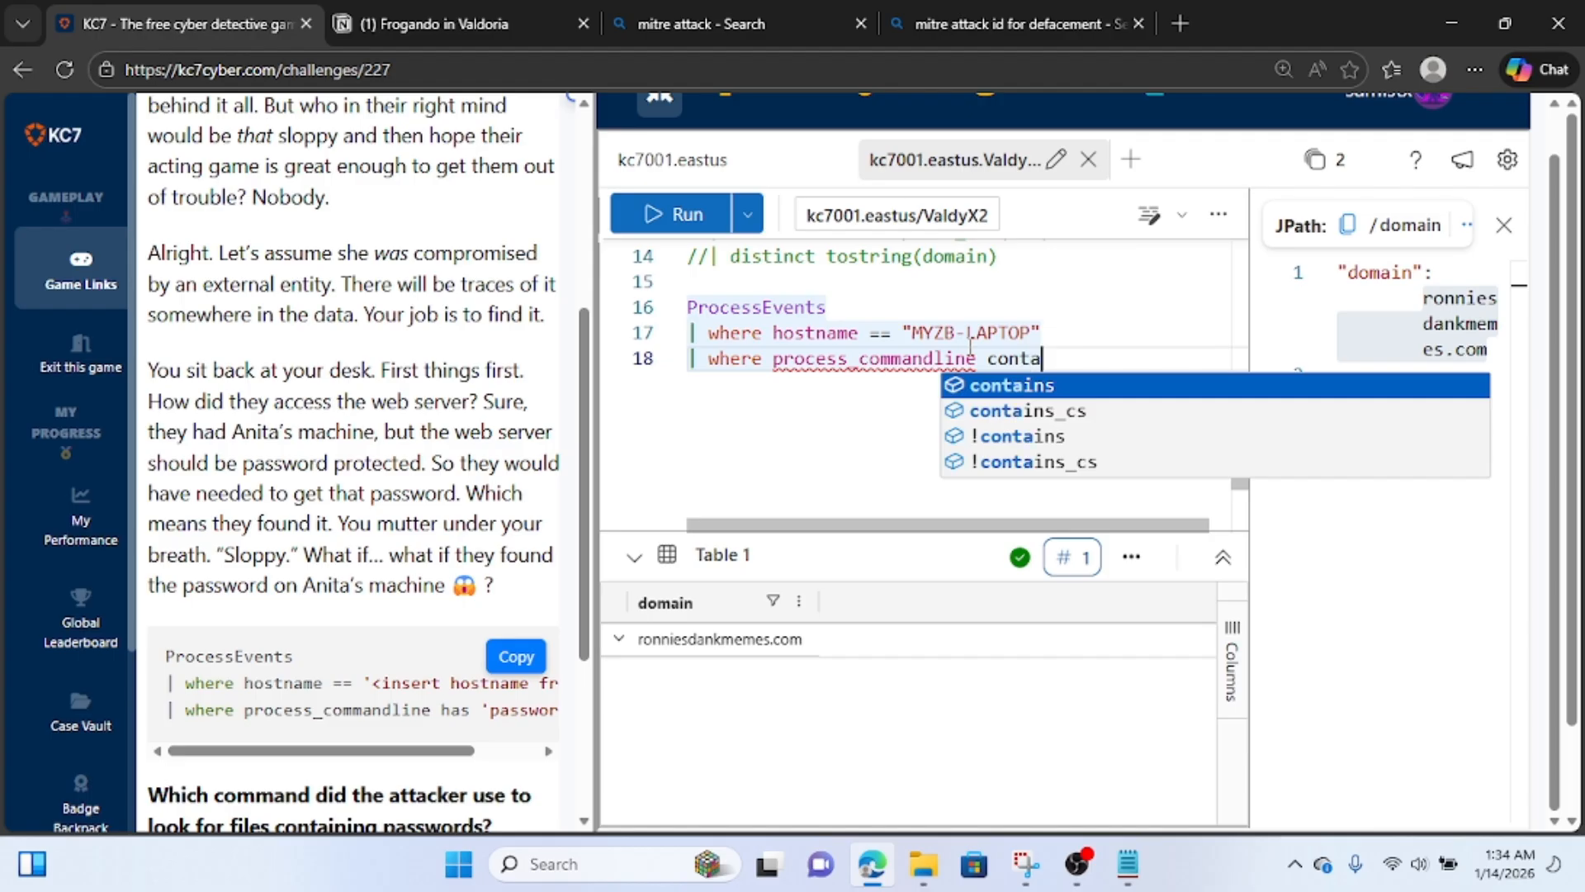
pyautogui.write('ins')
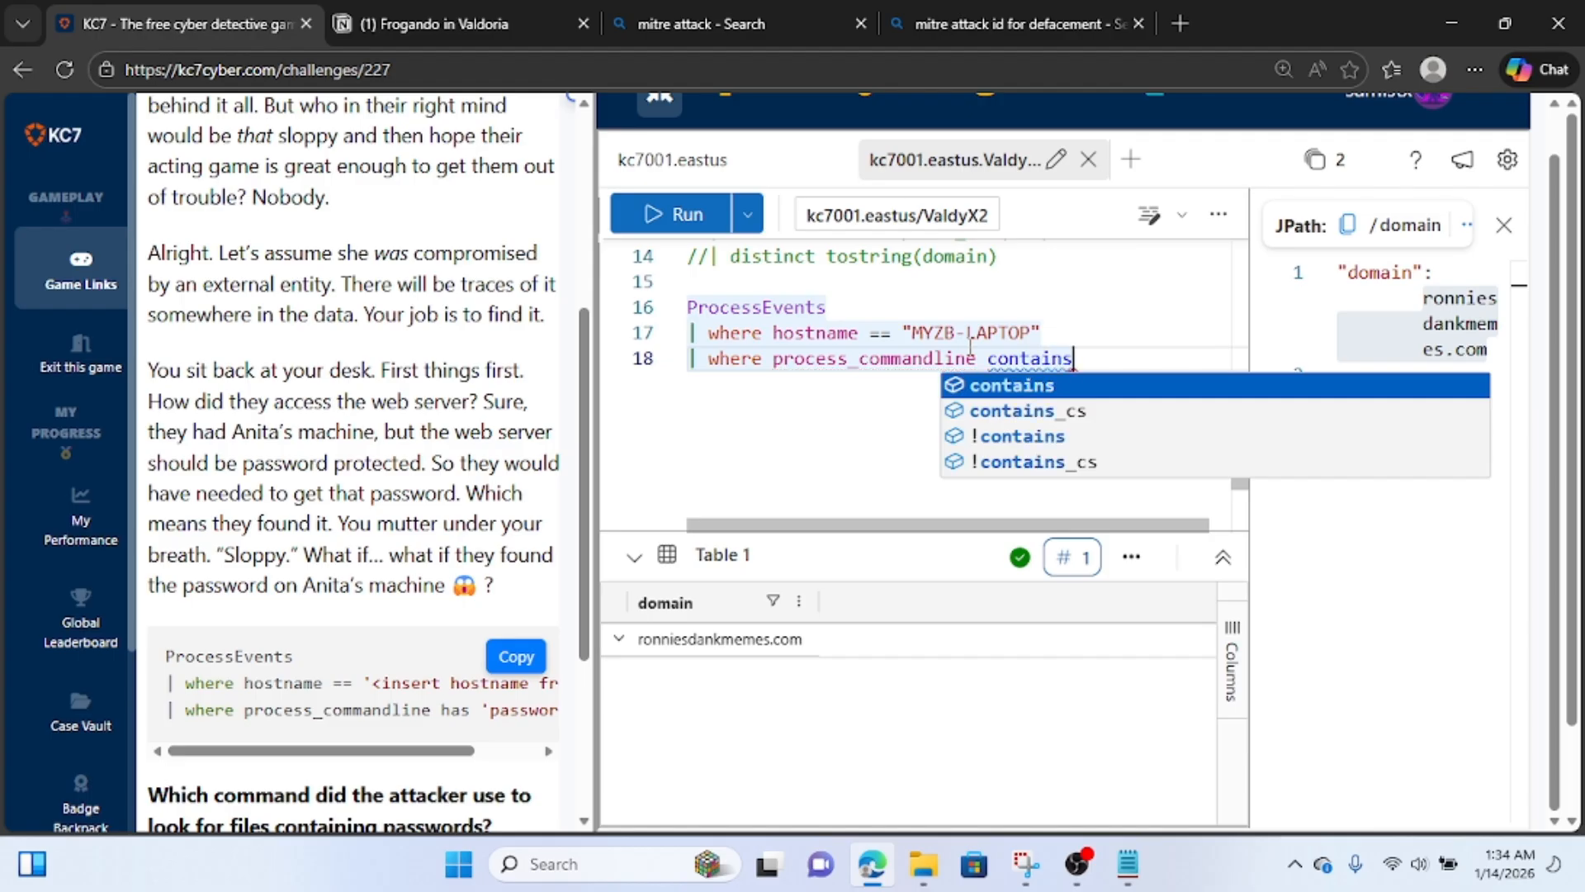
pyautogui.write(' "pass')
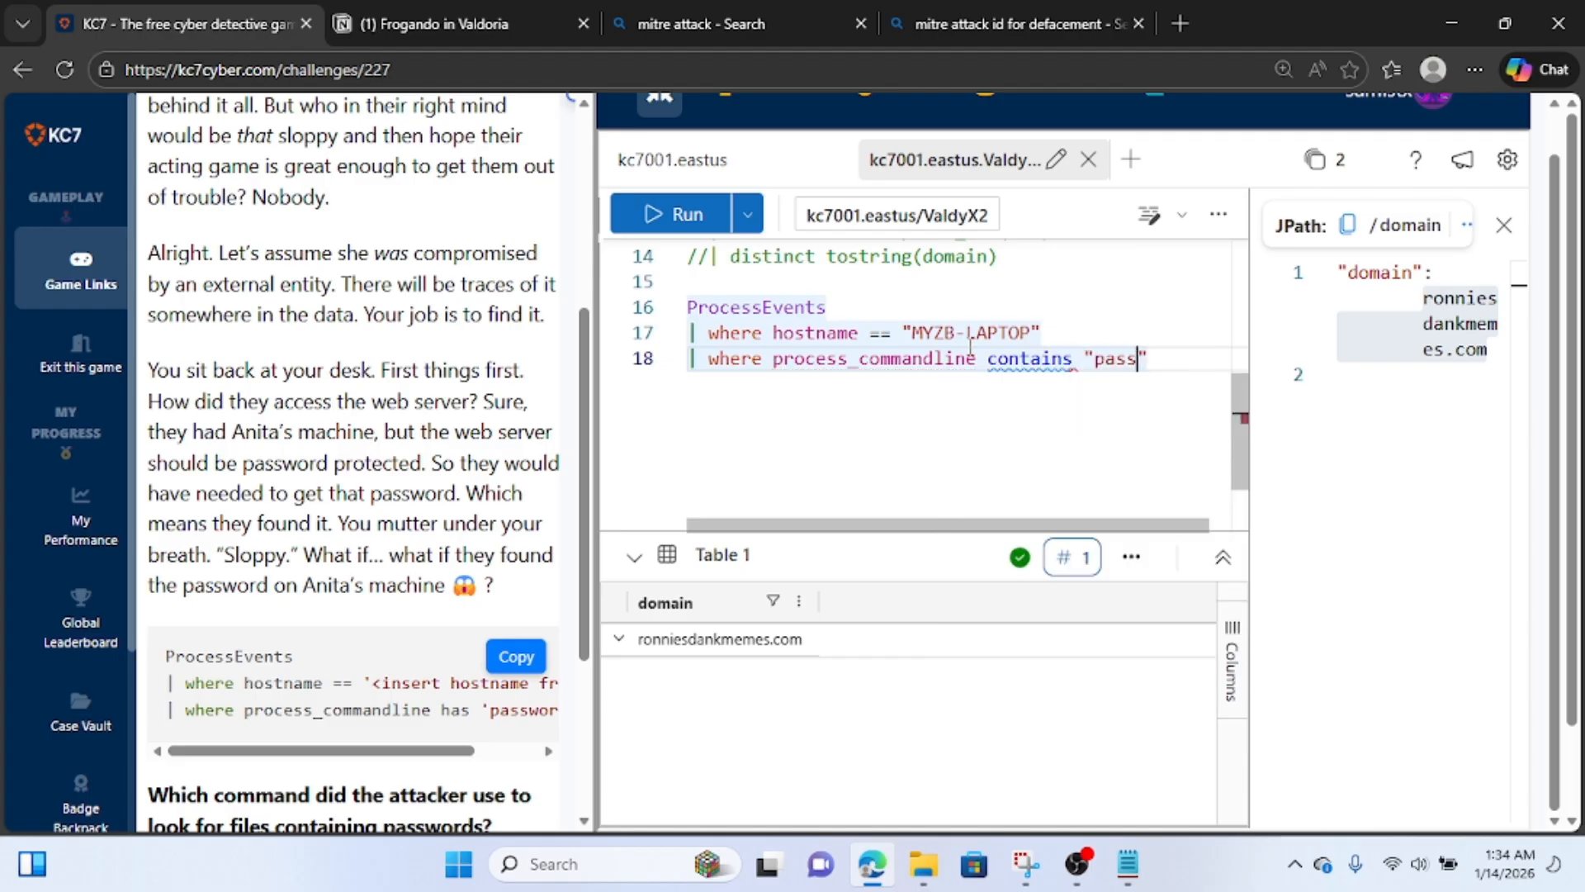
pyautogui.write('word')
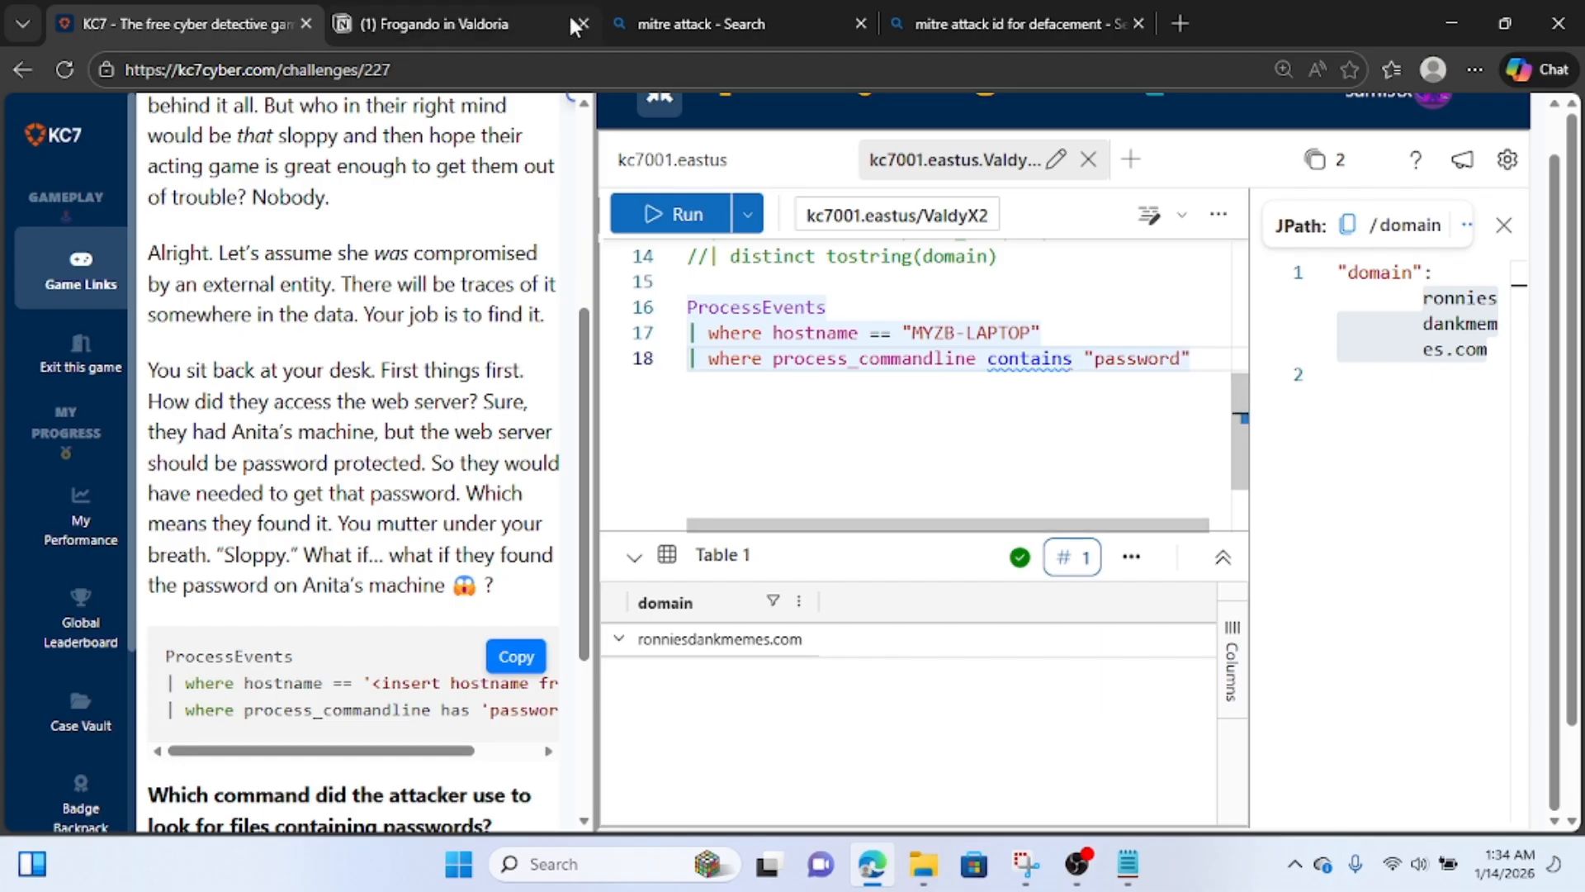
pyautogui.click(673, 214)
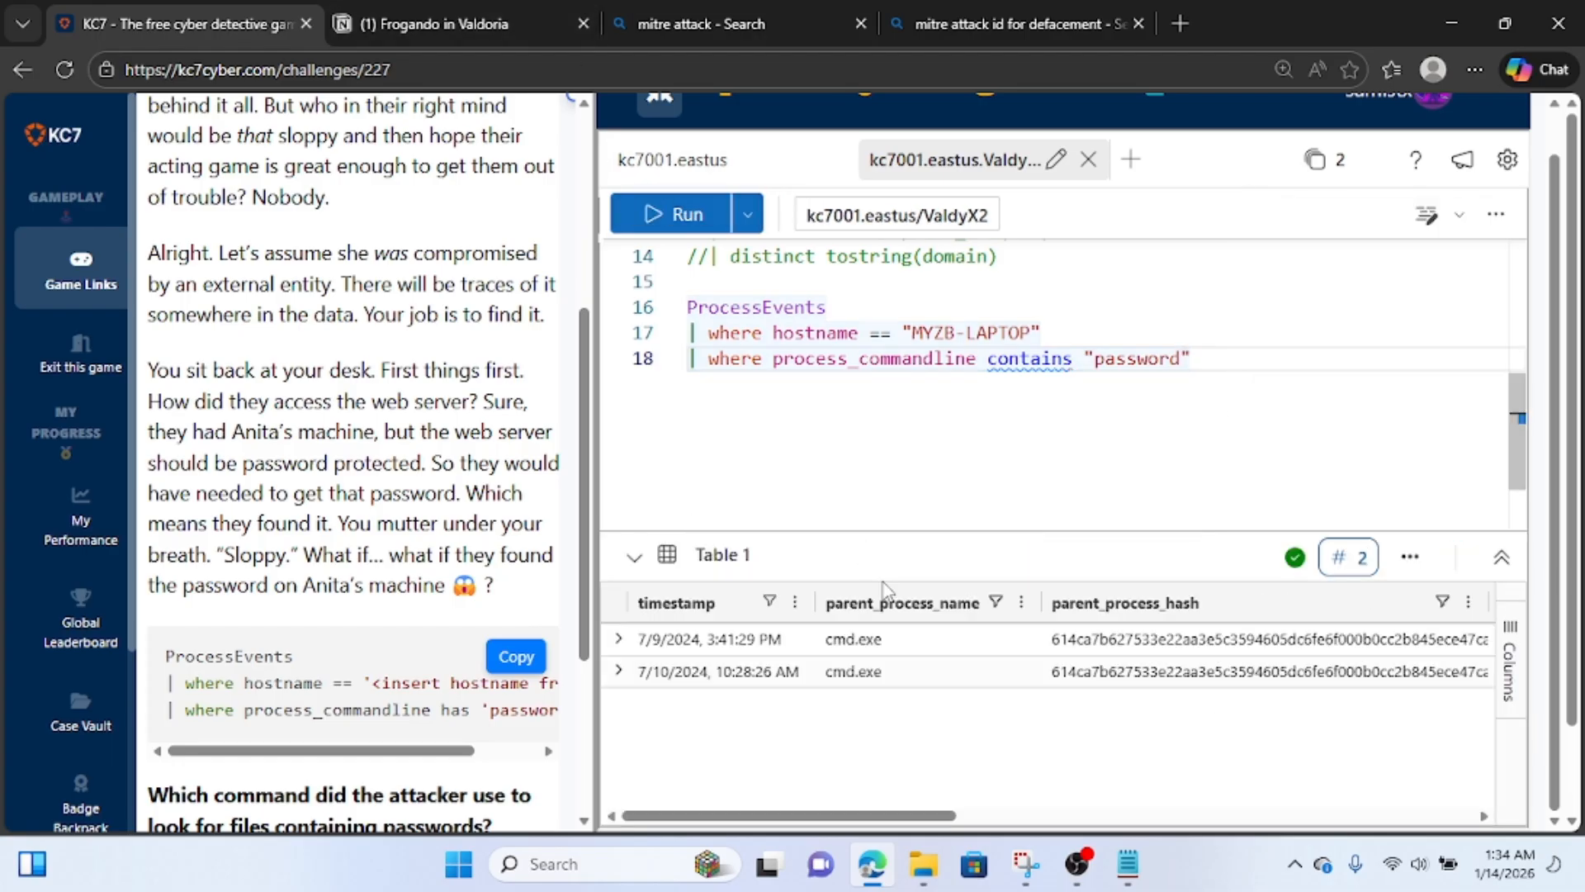
# Examine the command lines in the details of both returned process events, one after the other, in a widened view.
pyautogui.click(619, 647)
pyautogui.moveTo(1249, 545); pyautogui.dragTo(922, 547)
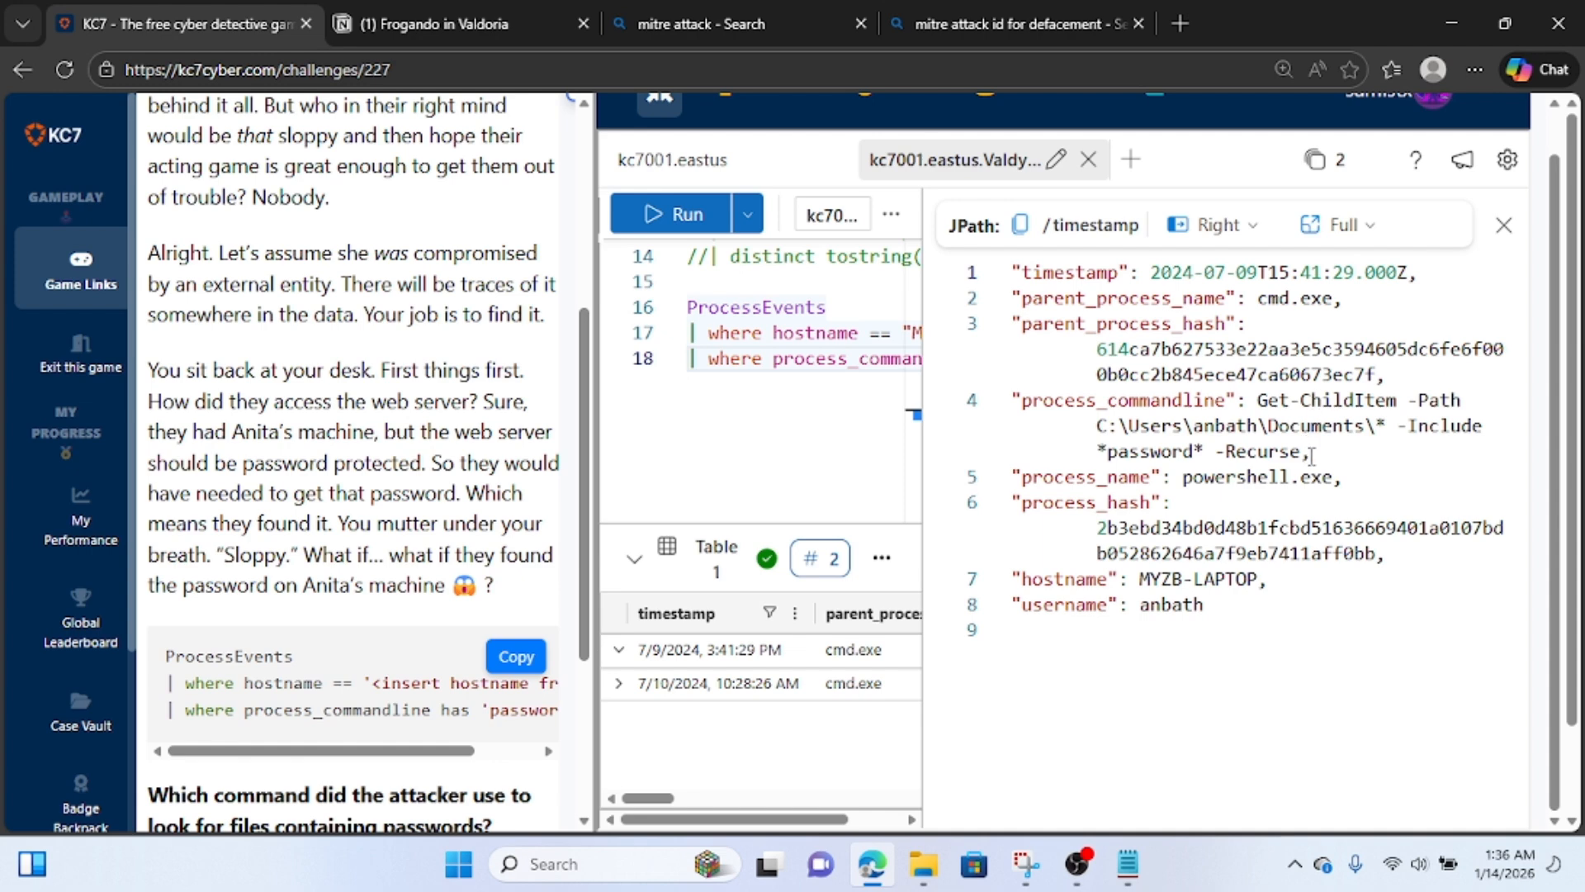
pyautogui.click(1504, 225)
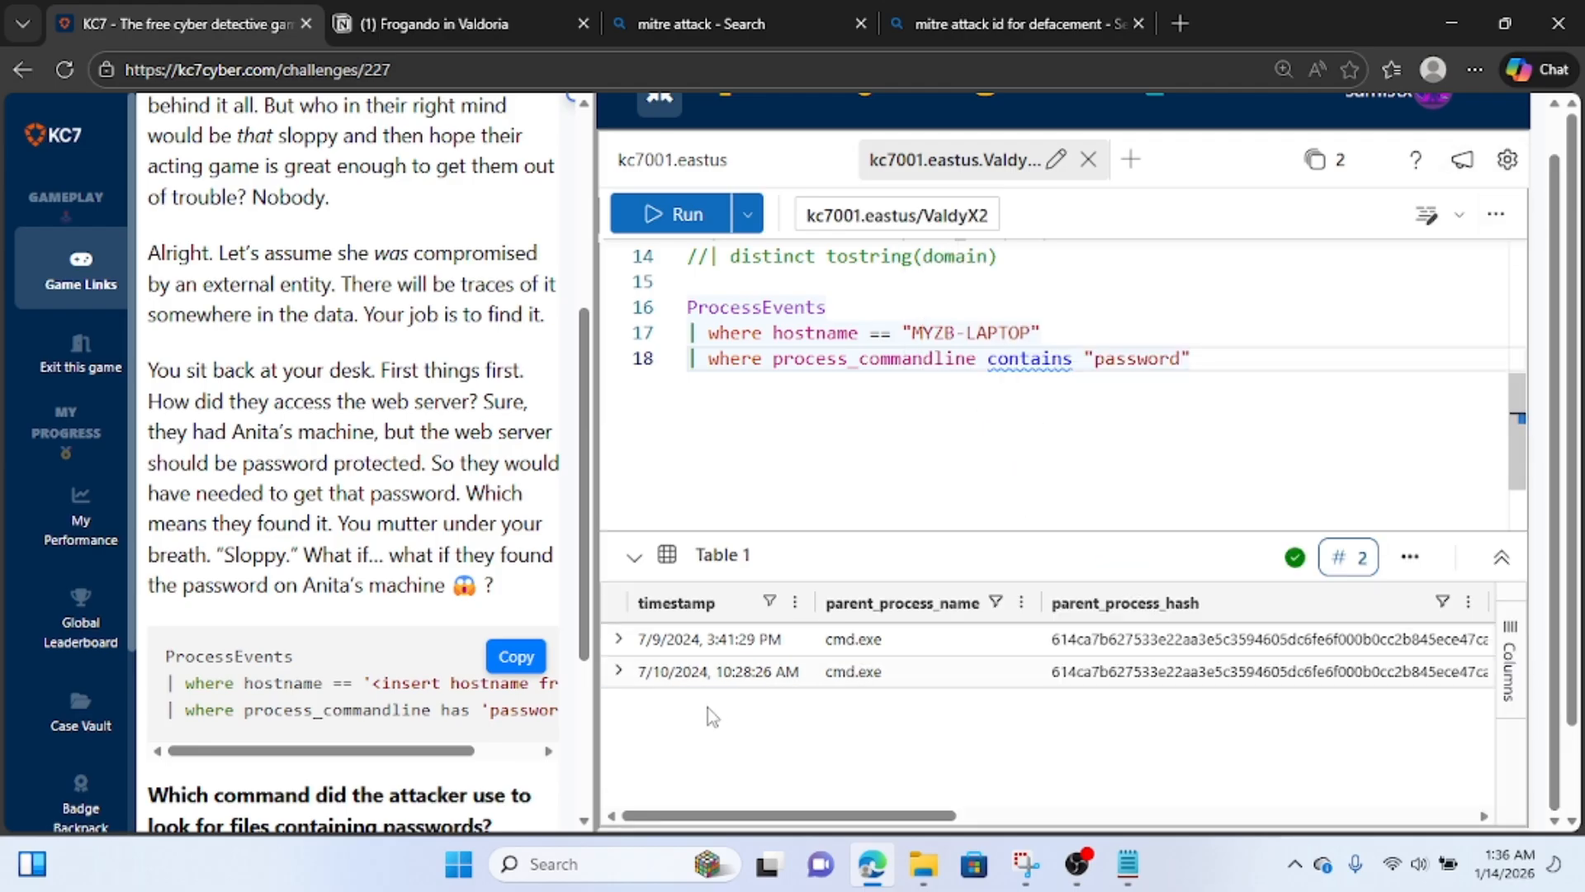
pyautogui.click(618, 671)
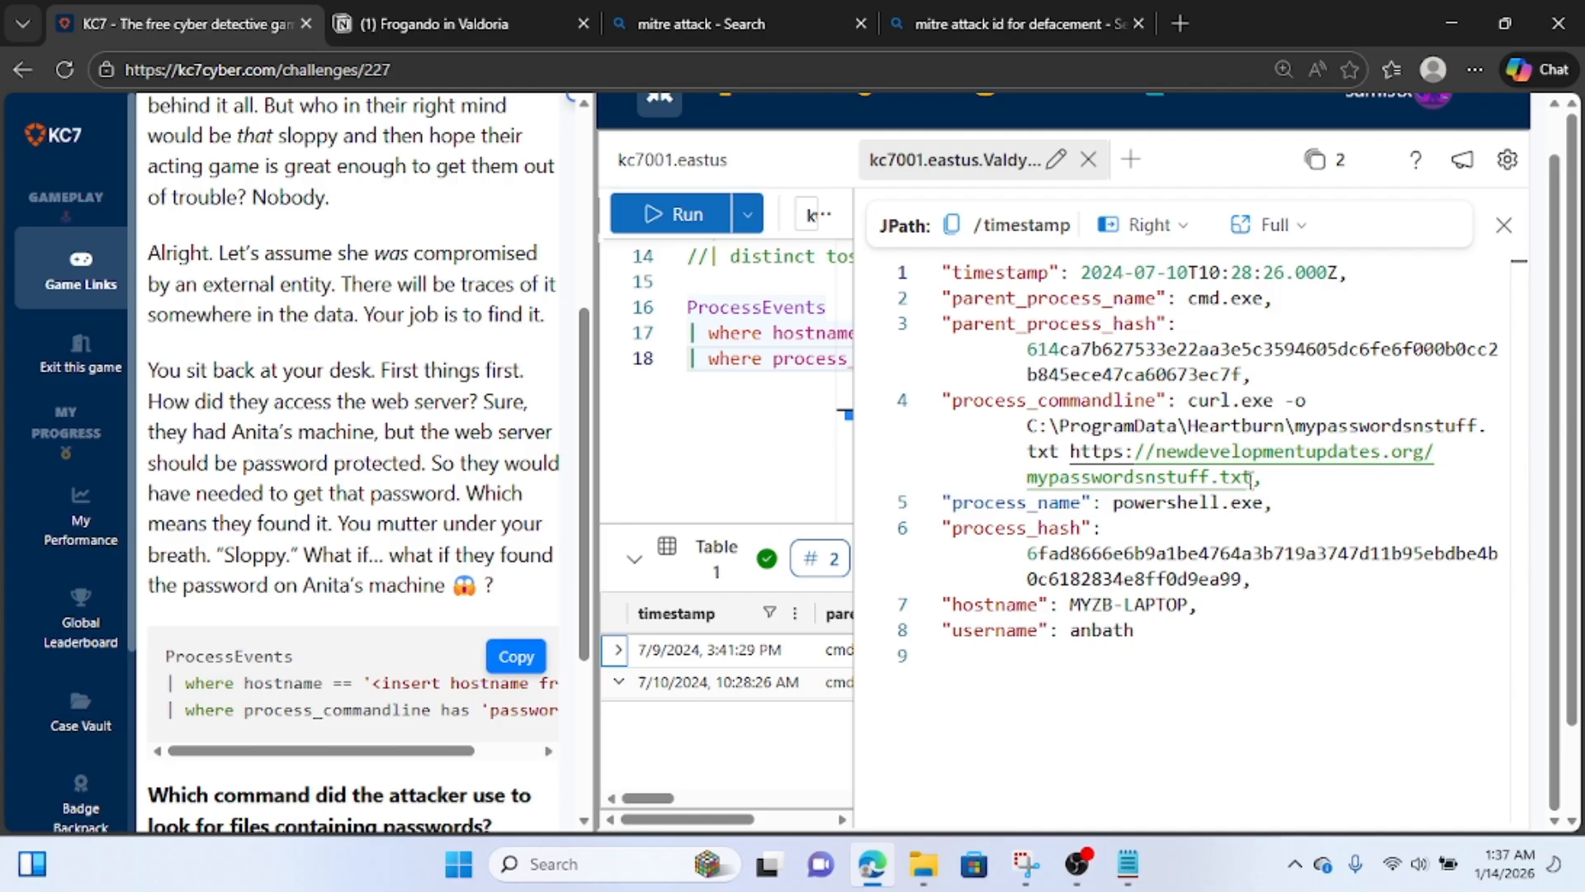
# Copy the full details of the 7/10/2024 10:28:26 AM process event and switch to the Notion notes.
pyautogui.moveTo(1431, 453); pyautogui.dragTo(1157, 452)
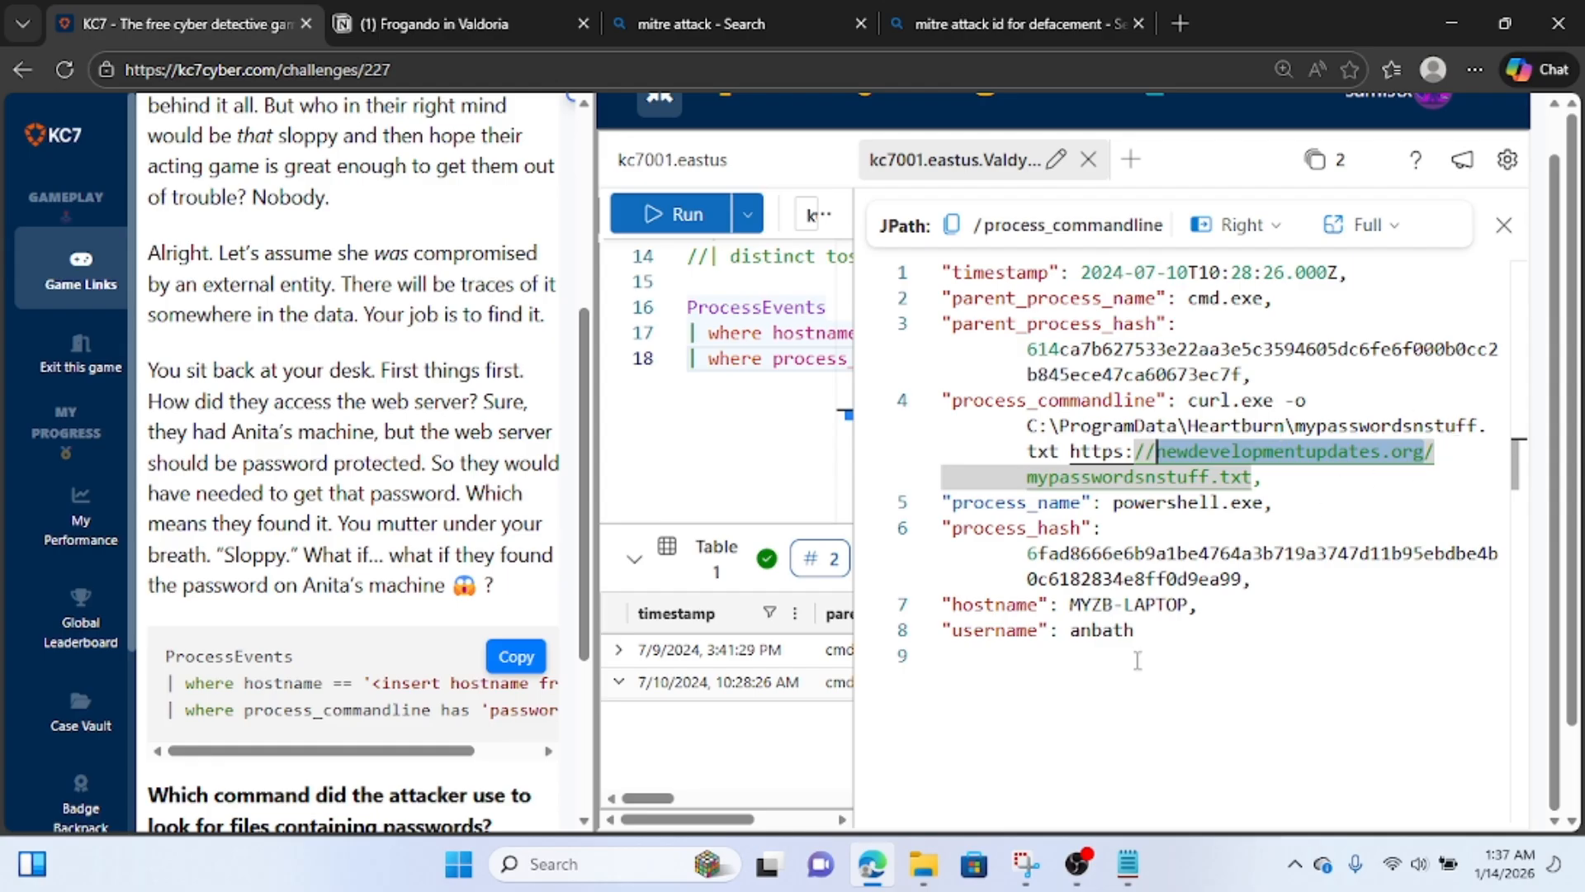
pyautogui.moveTo(1146, 637); pyautogui.dragTo(942, 279)
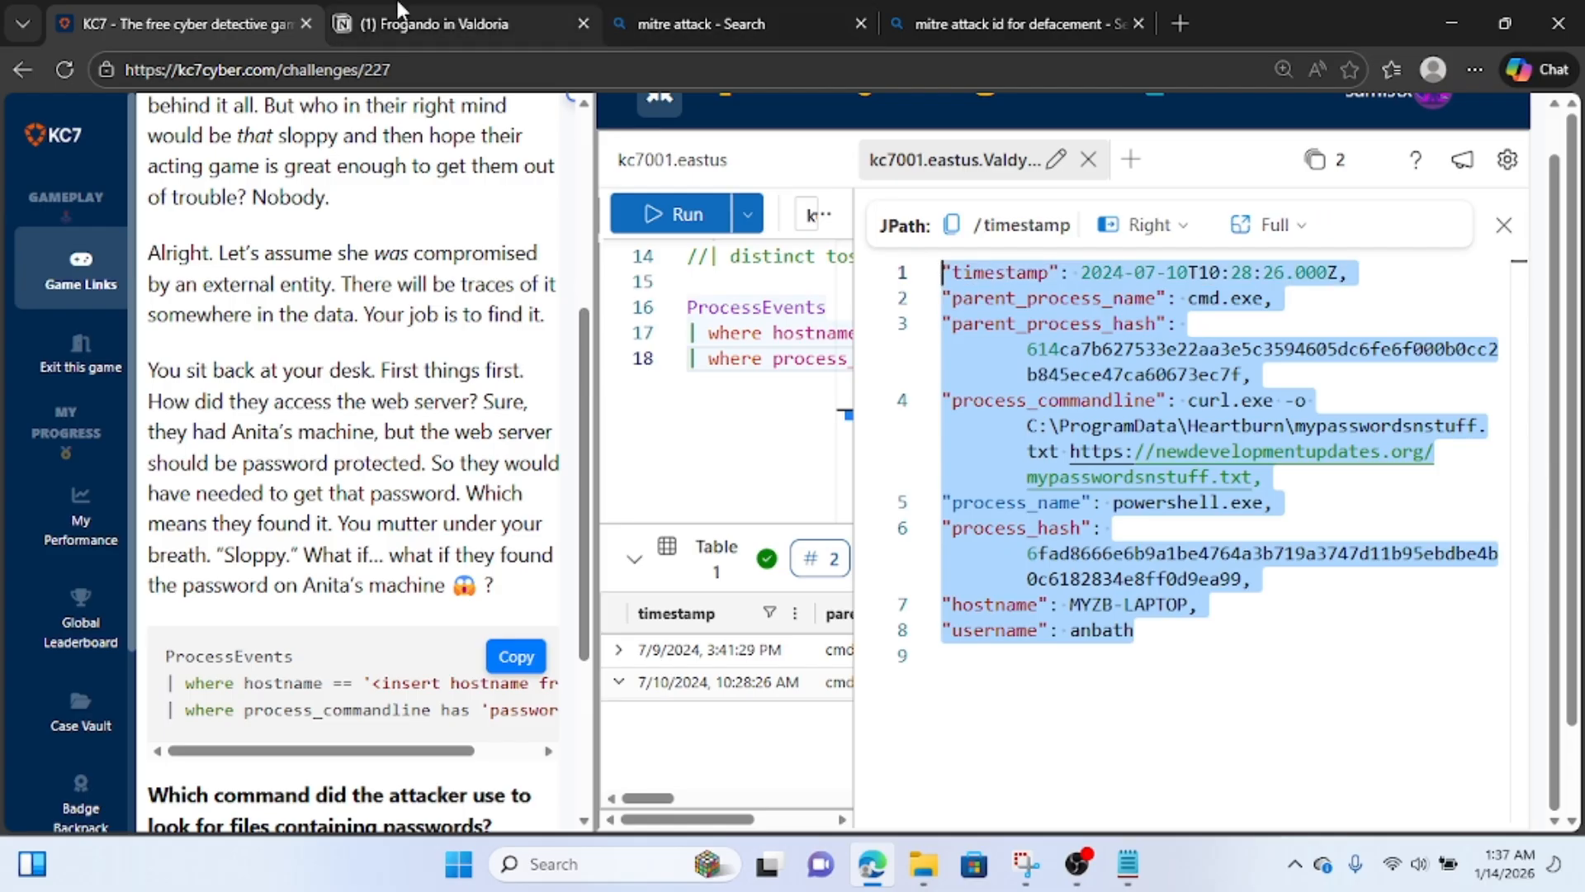
pyautogui.click(433, 23)
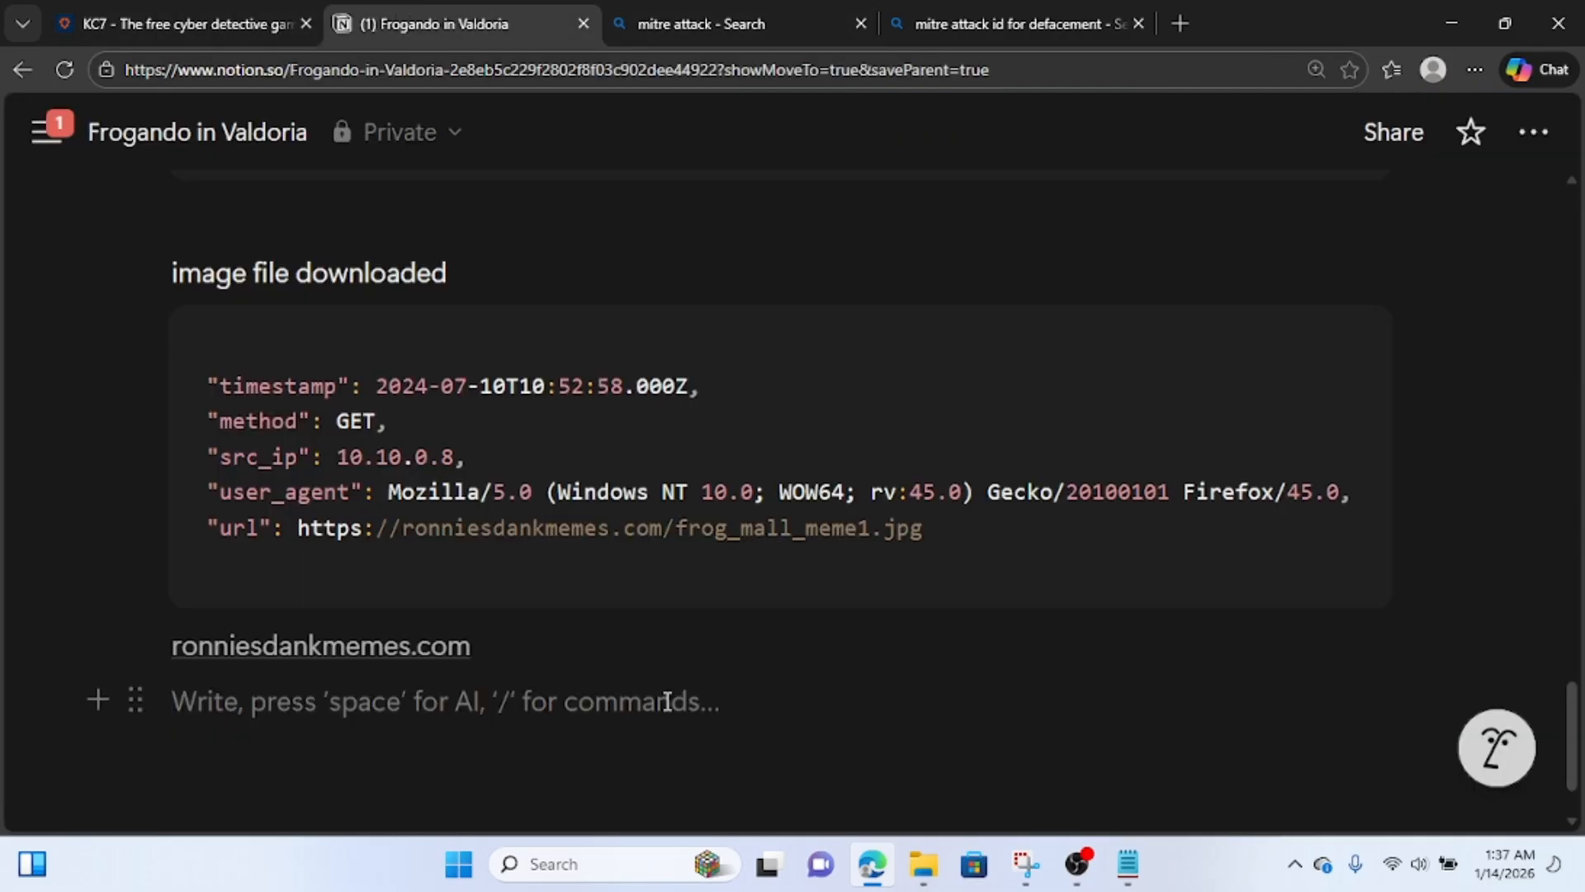
# Note below ronniesdankmemes.com that the hacker found the password in the employee's computer and uploaded it to his c2 site, with the copied event beneath.
pyautogui.press('Return')
pyautogui.write('hacker')
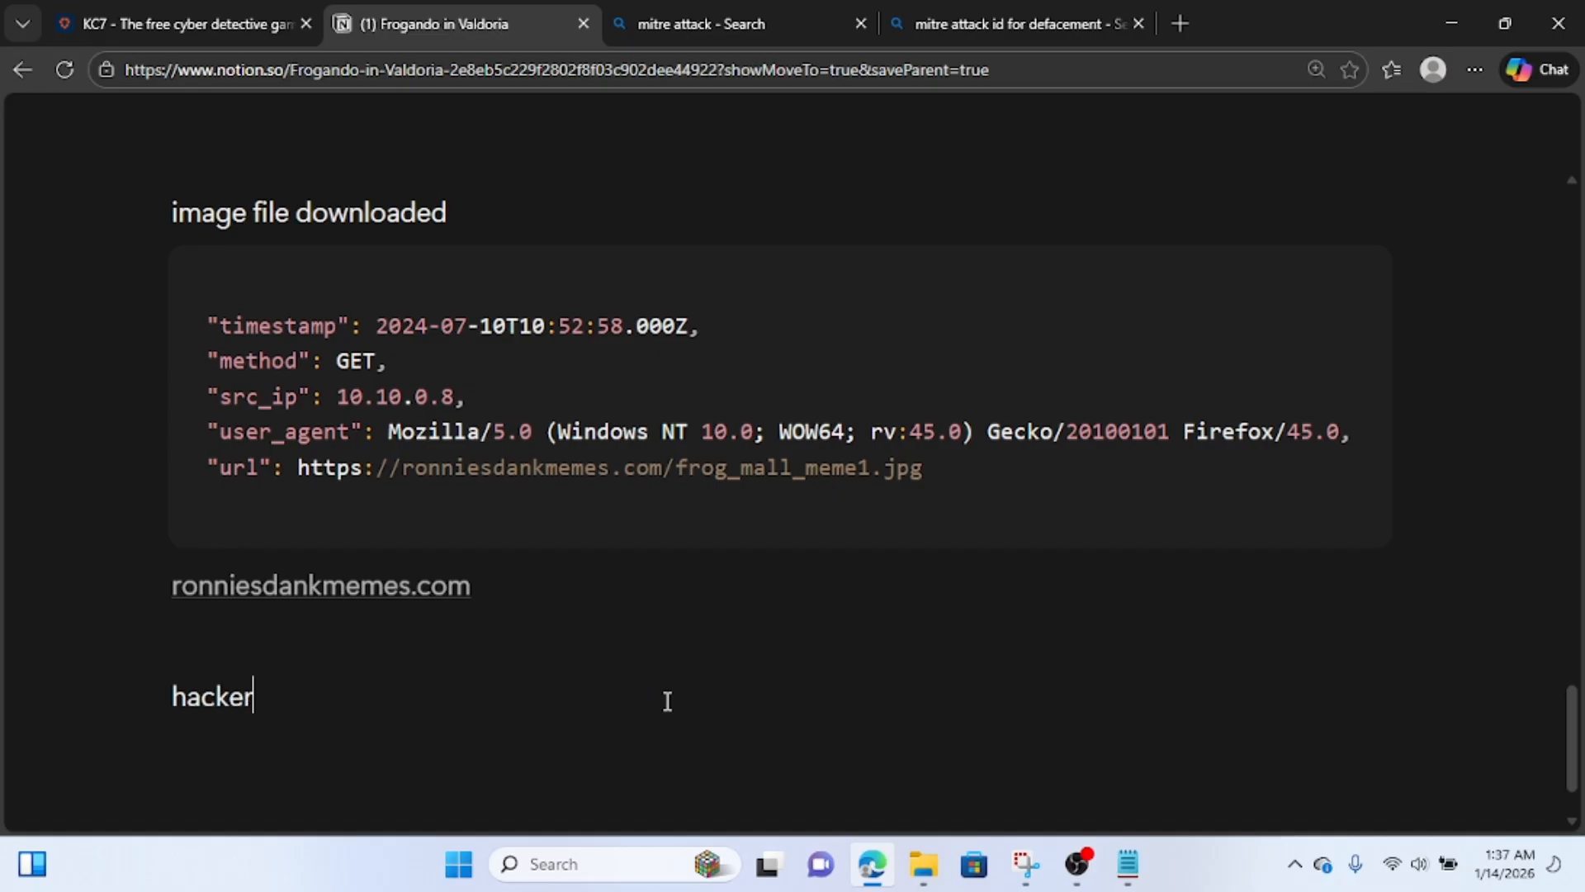
pyautogui.write(' found passwor')
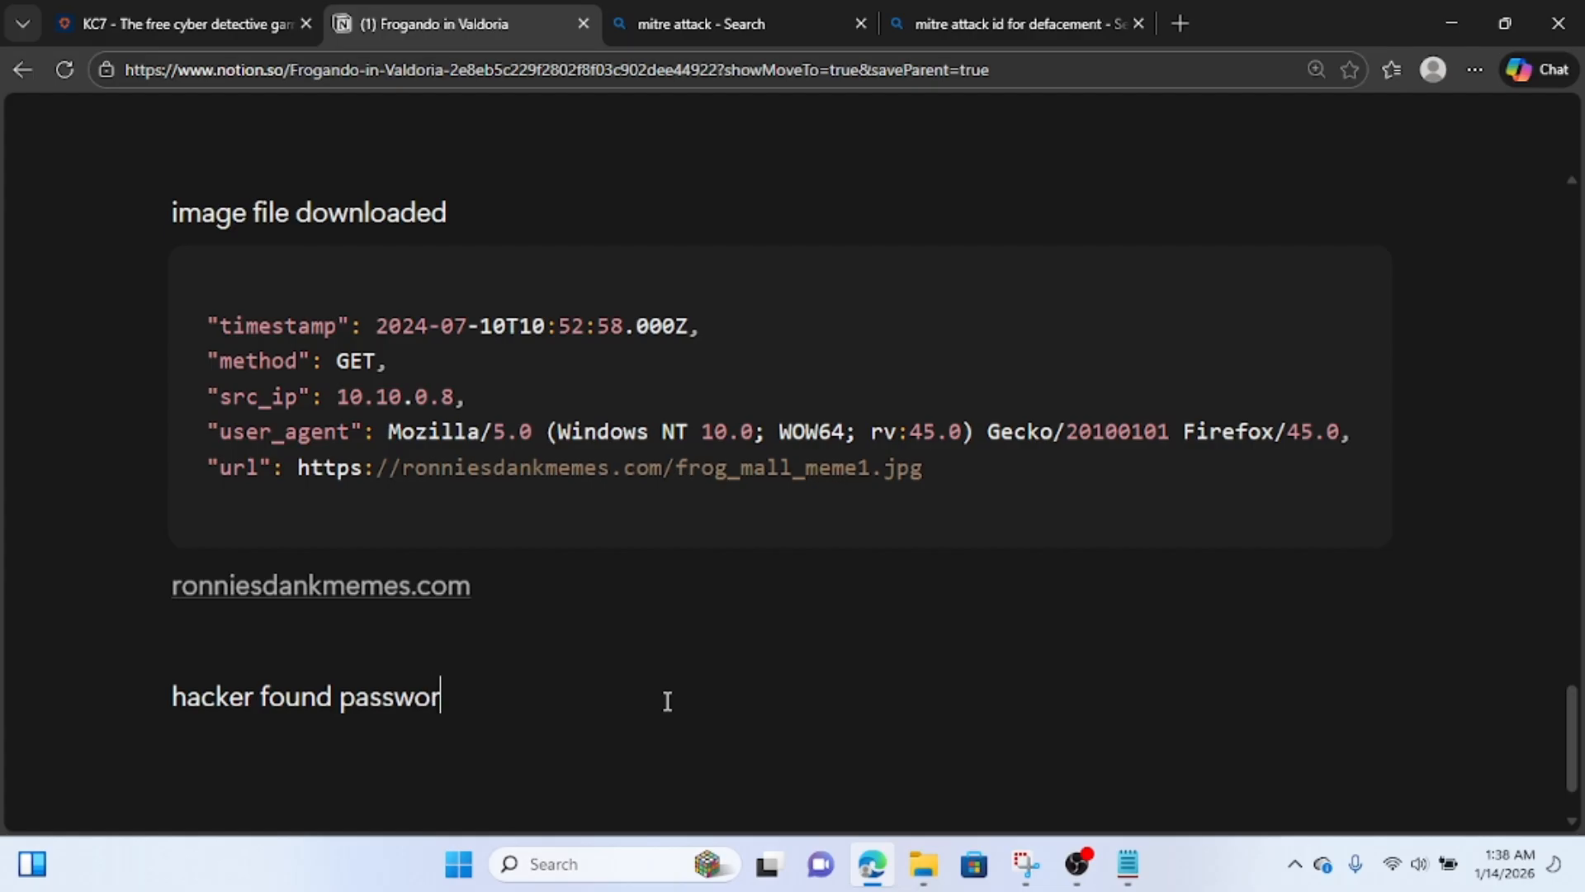
pyautogui.write('d in anita')
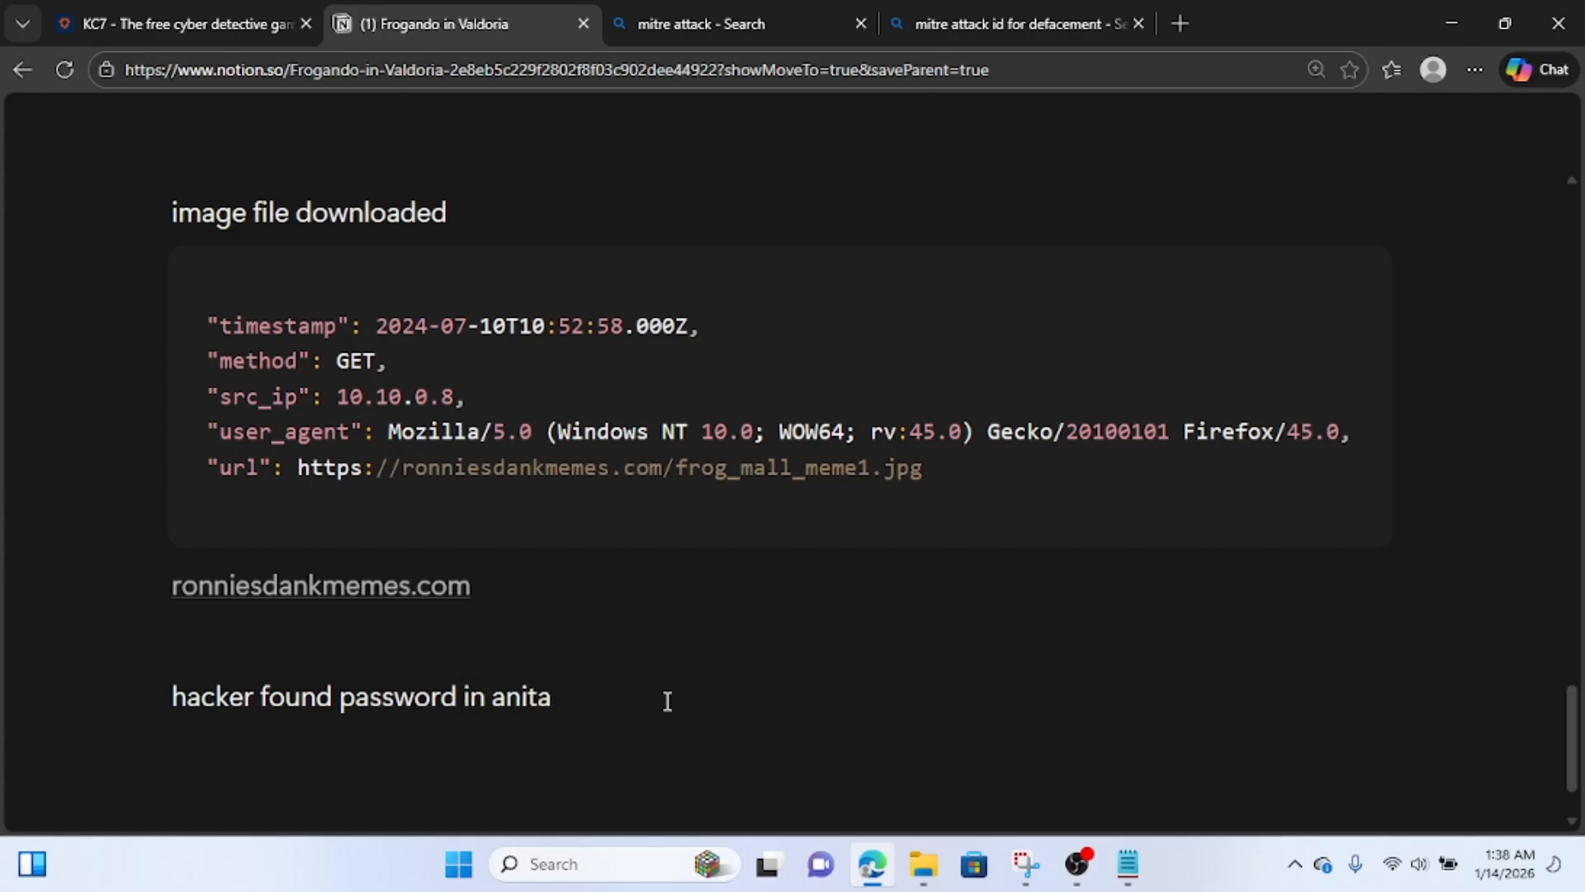
pyautogui.write("'s computer and ")
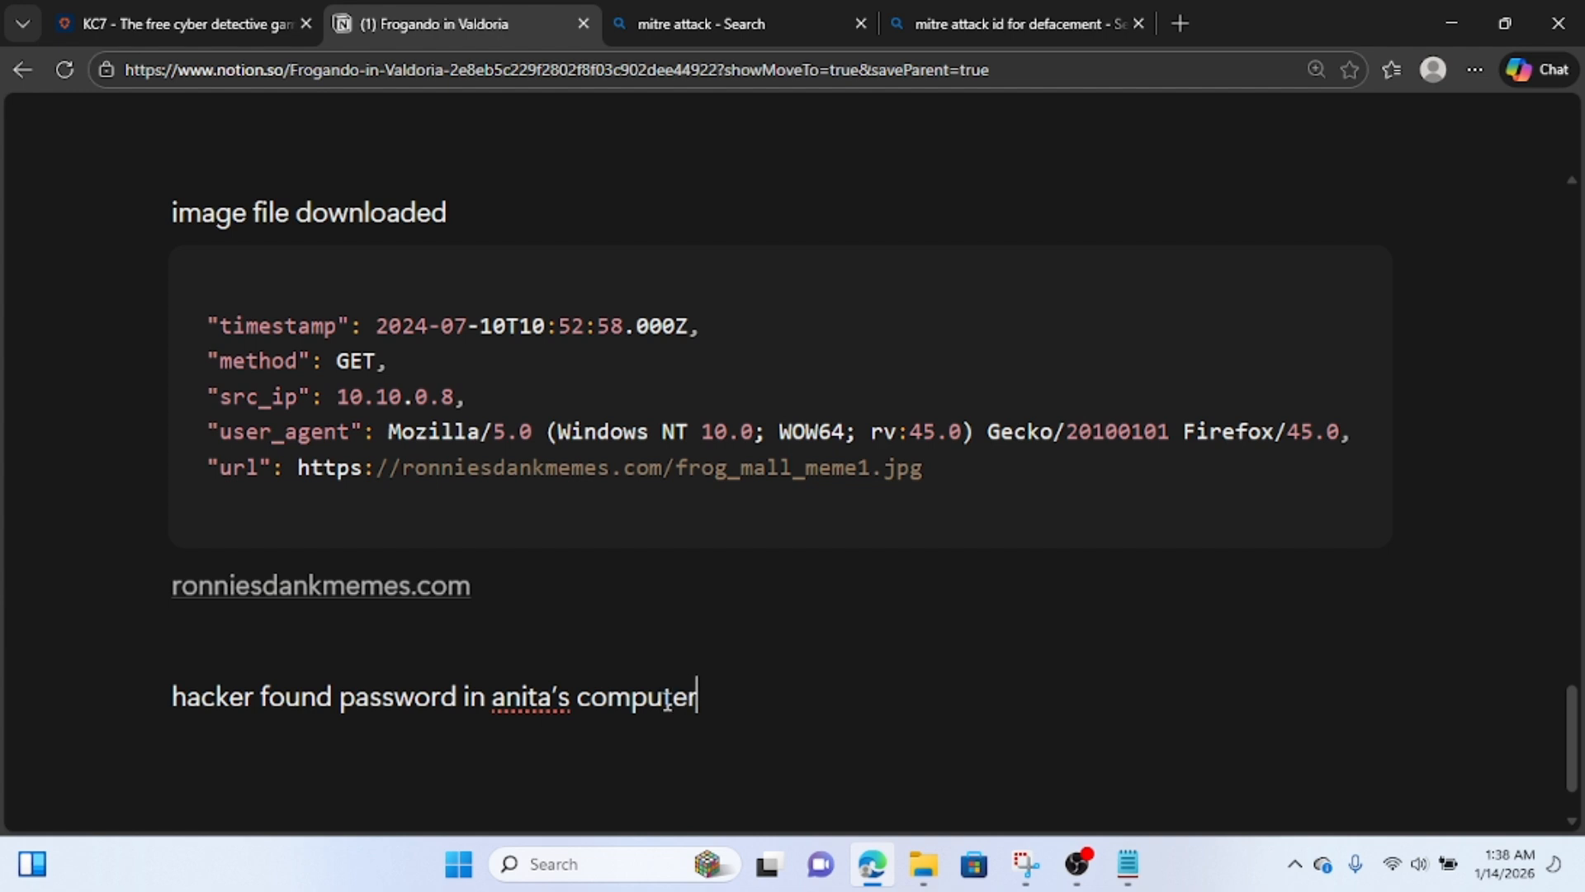
pyautogui.write('upload')
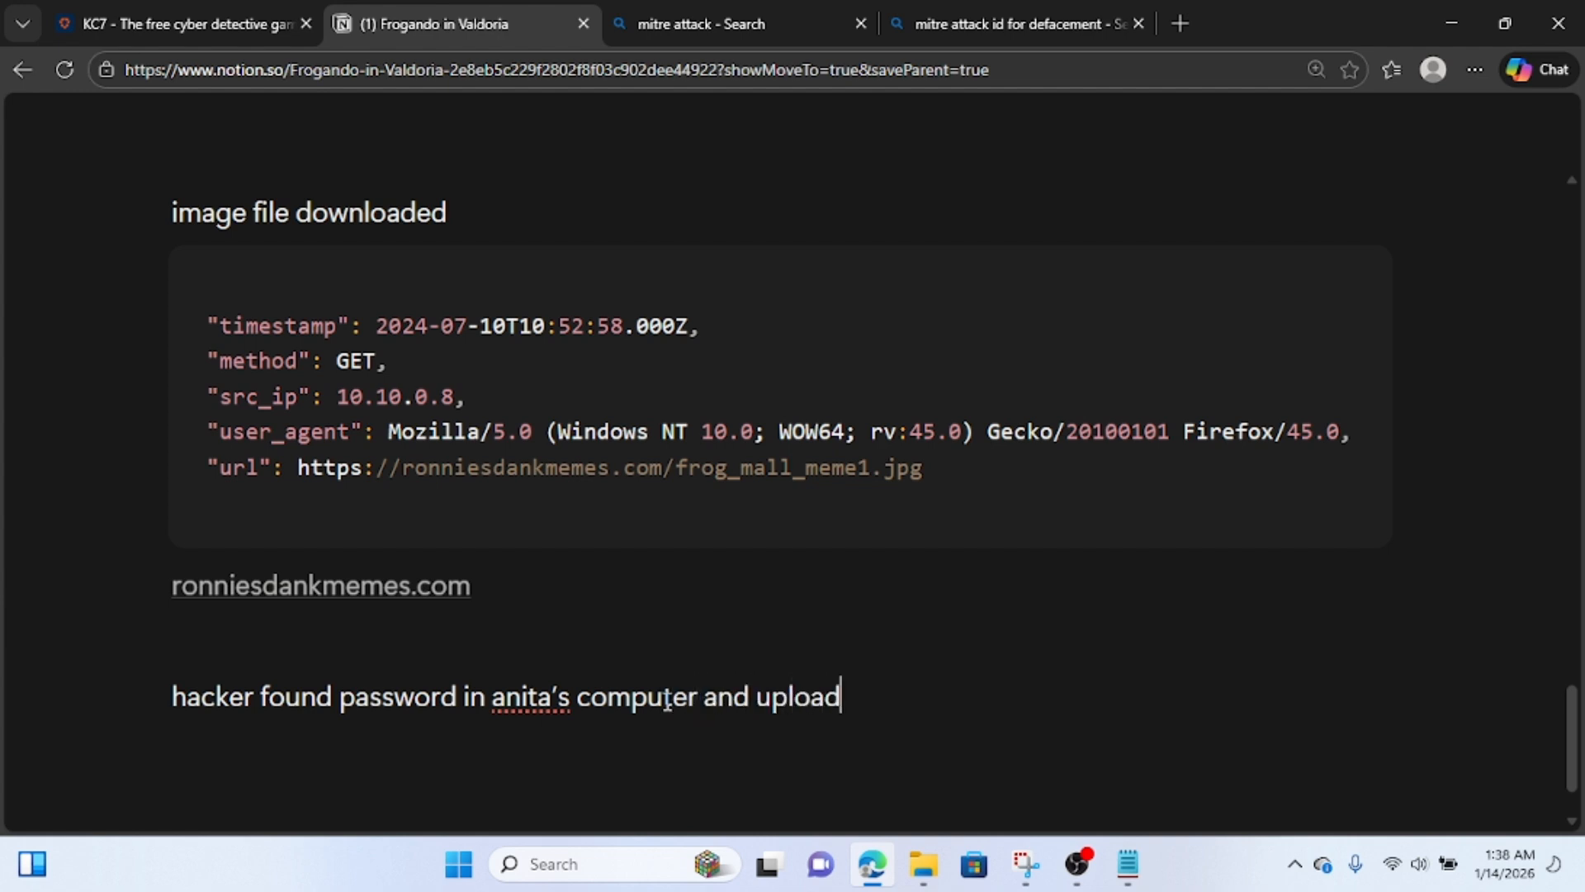
pyautogui.write(' it to his c2 sut')
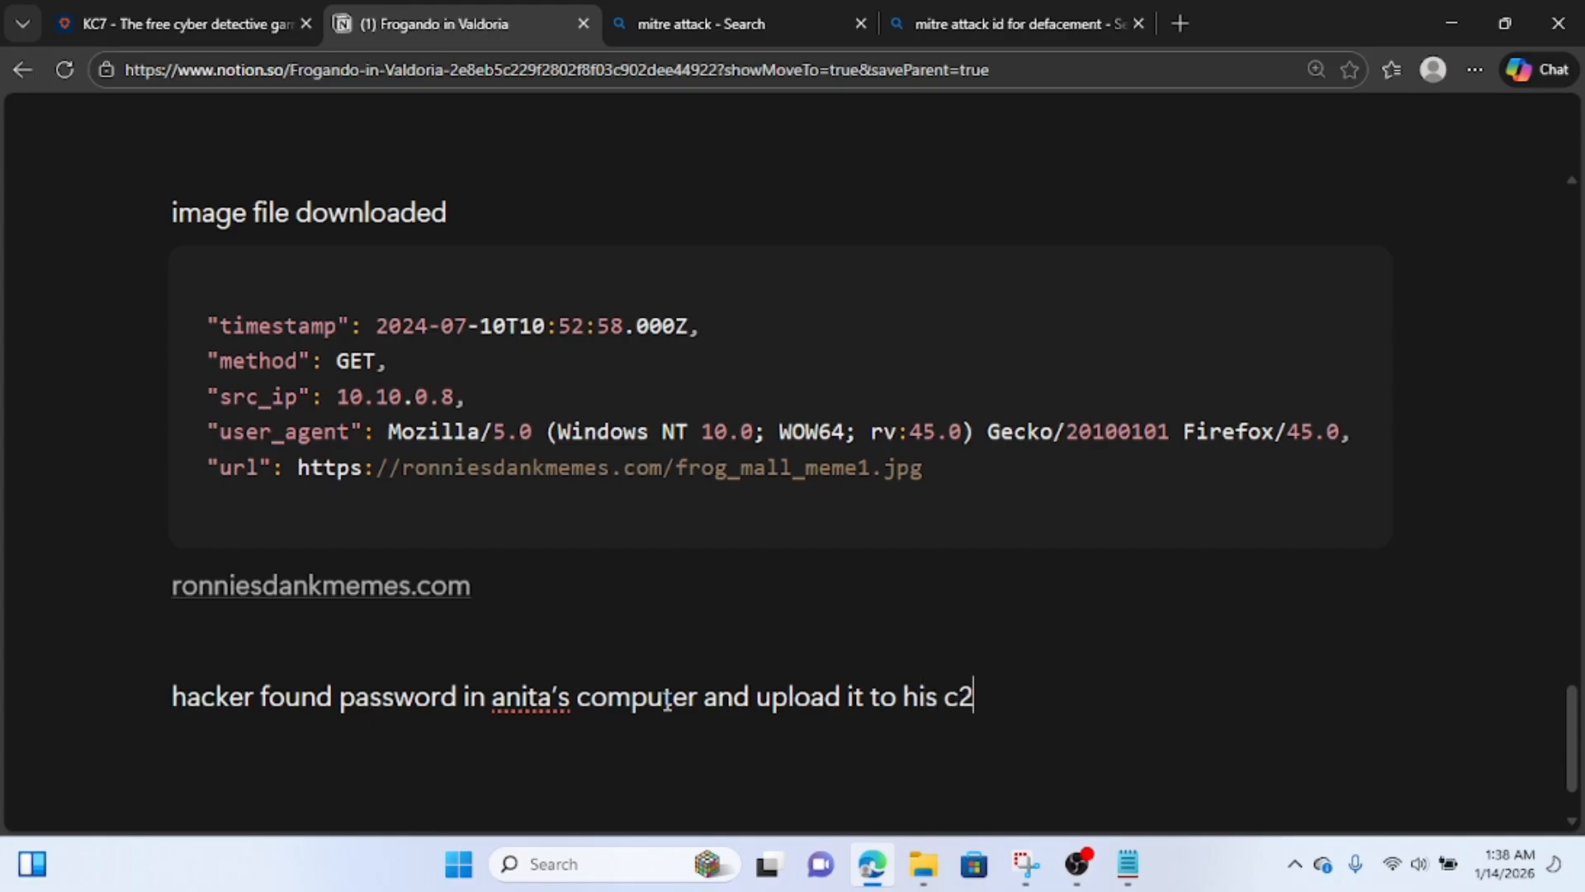
pyautogui.press('BackSpace')
pyautogui.press('BackSpace')
pyautogui.write('ite')
pyautogui.press('Return')
pyautogui.hotkey('ctrl', 'v')
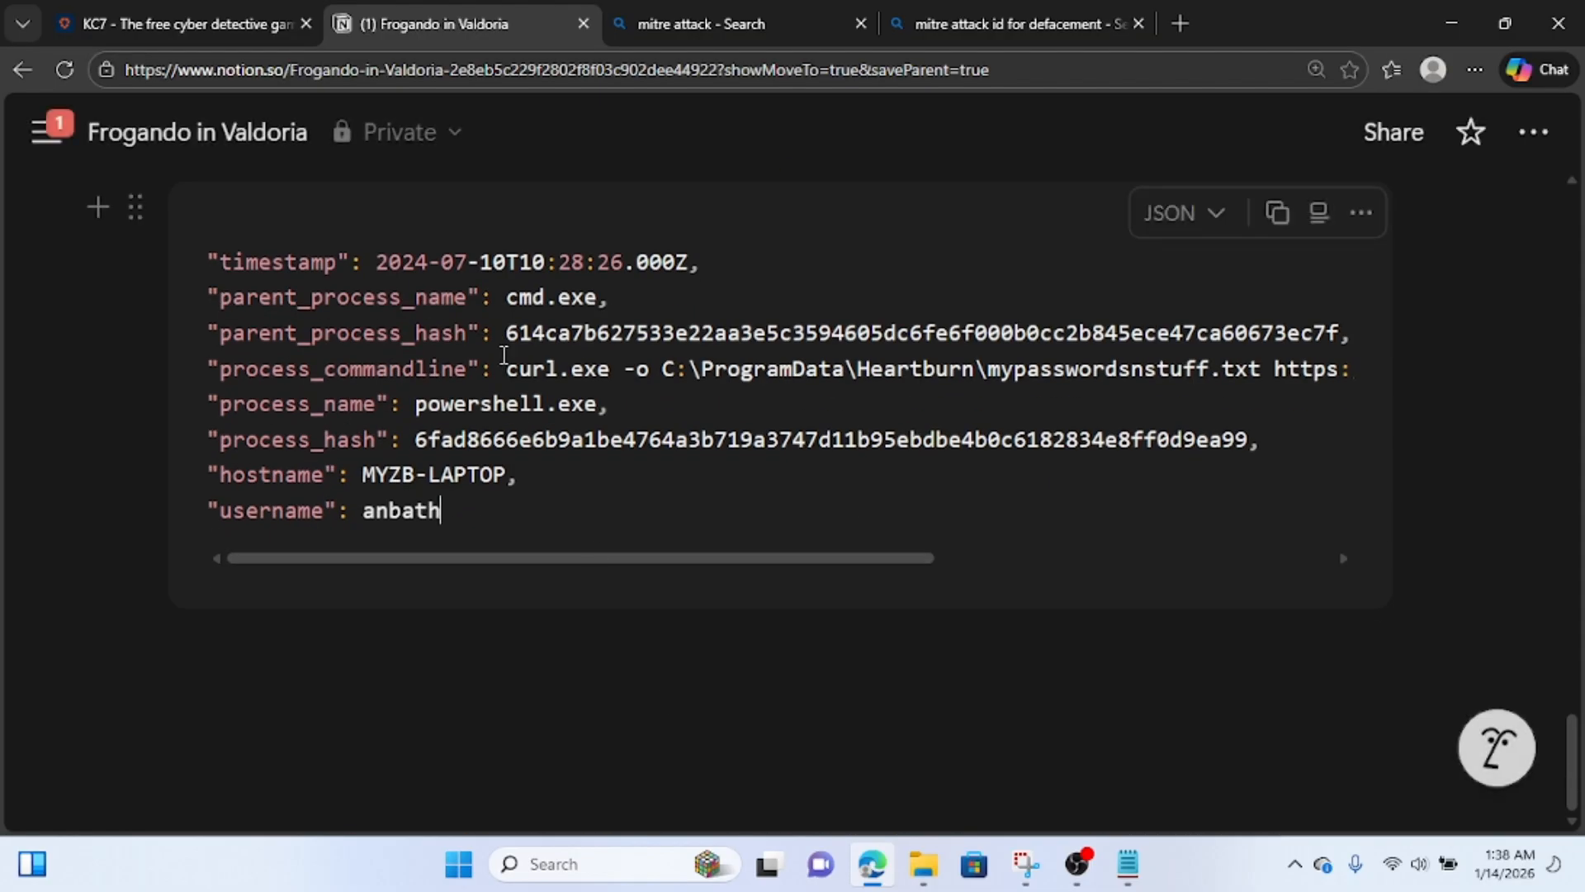
# Switch back to KC7 and copy the full Get-ChildItem command line from the 7/9/2024 3:41:29 PM process event.
pyautogui.click(202, 16)
pyautogui.scroll(-4, 219, 495)
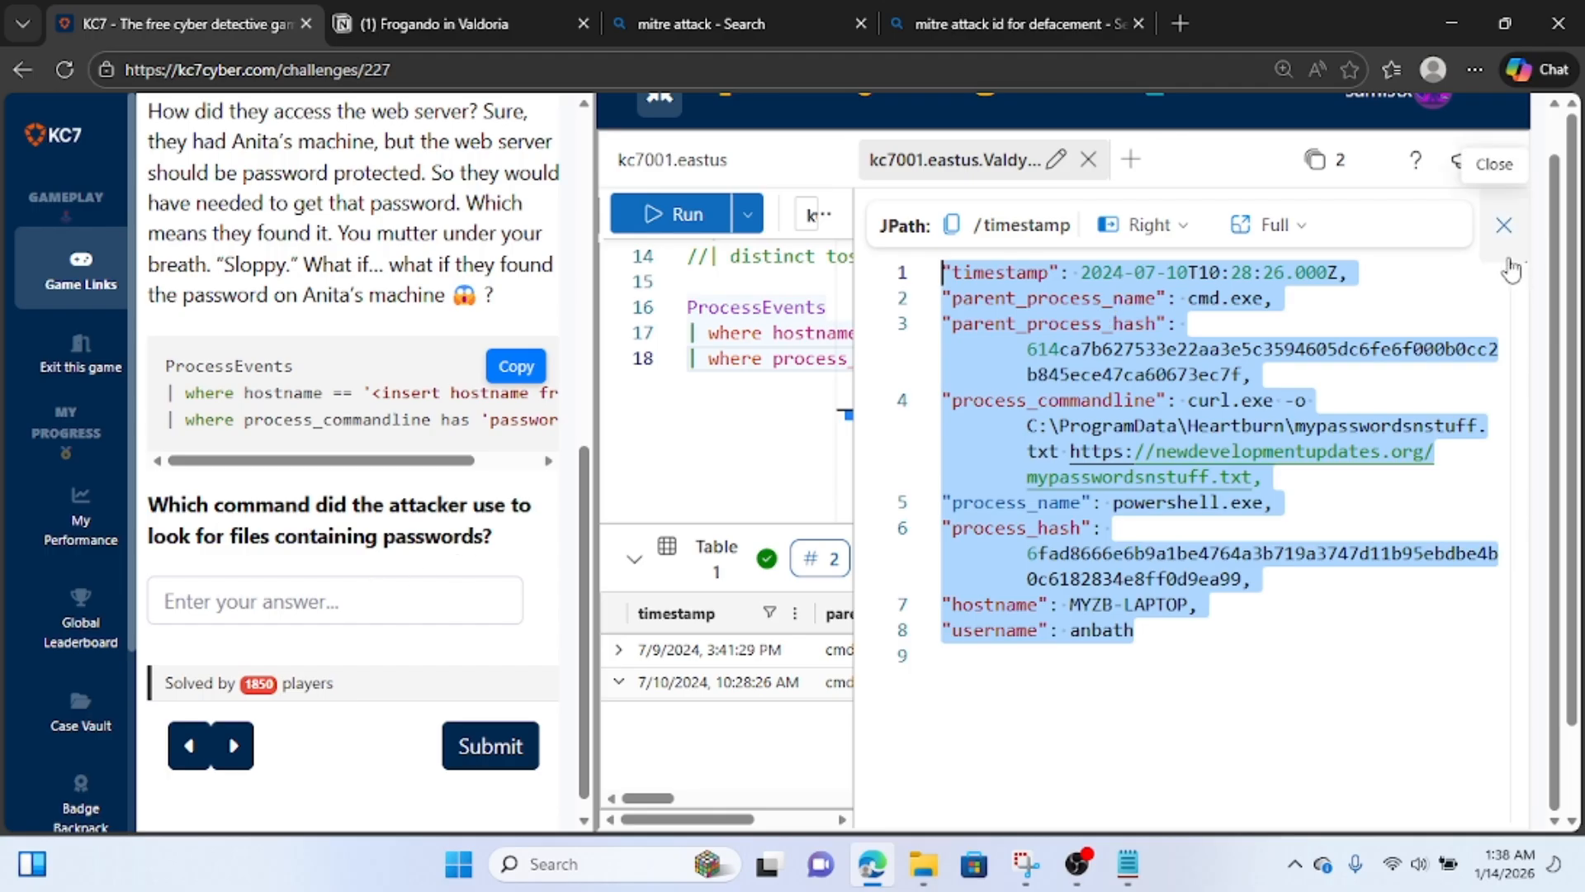
pyautogui.click(1504, 229)
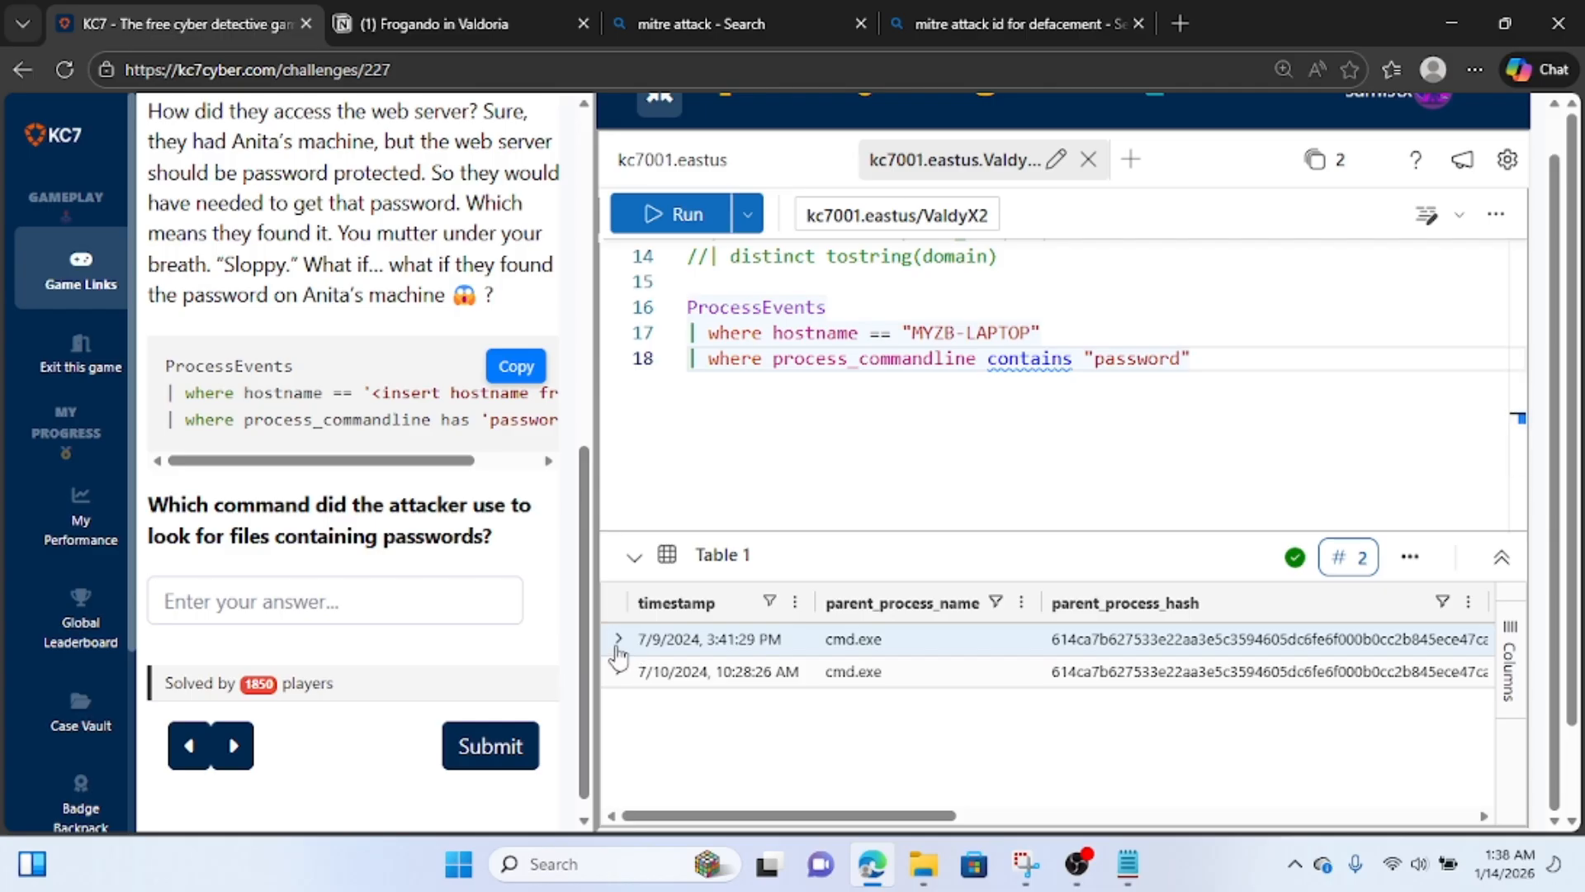
pyautogui.click(617, 649)
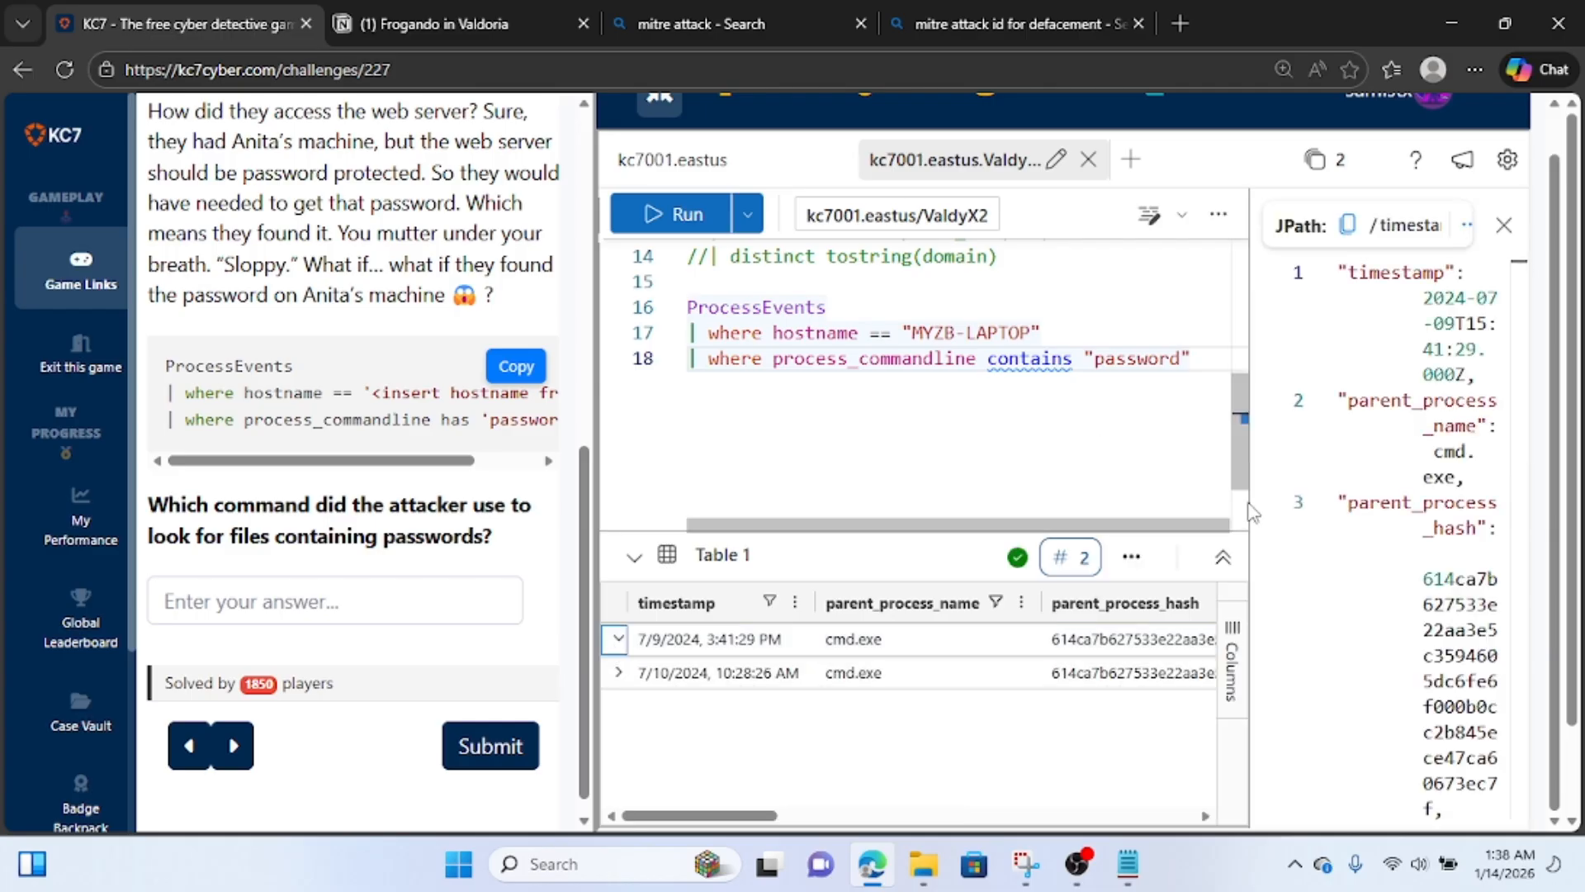
pyautogui.moveTo(1251, 512); pyautogui.dragTo(924, 512)
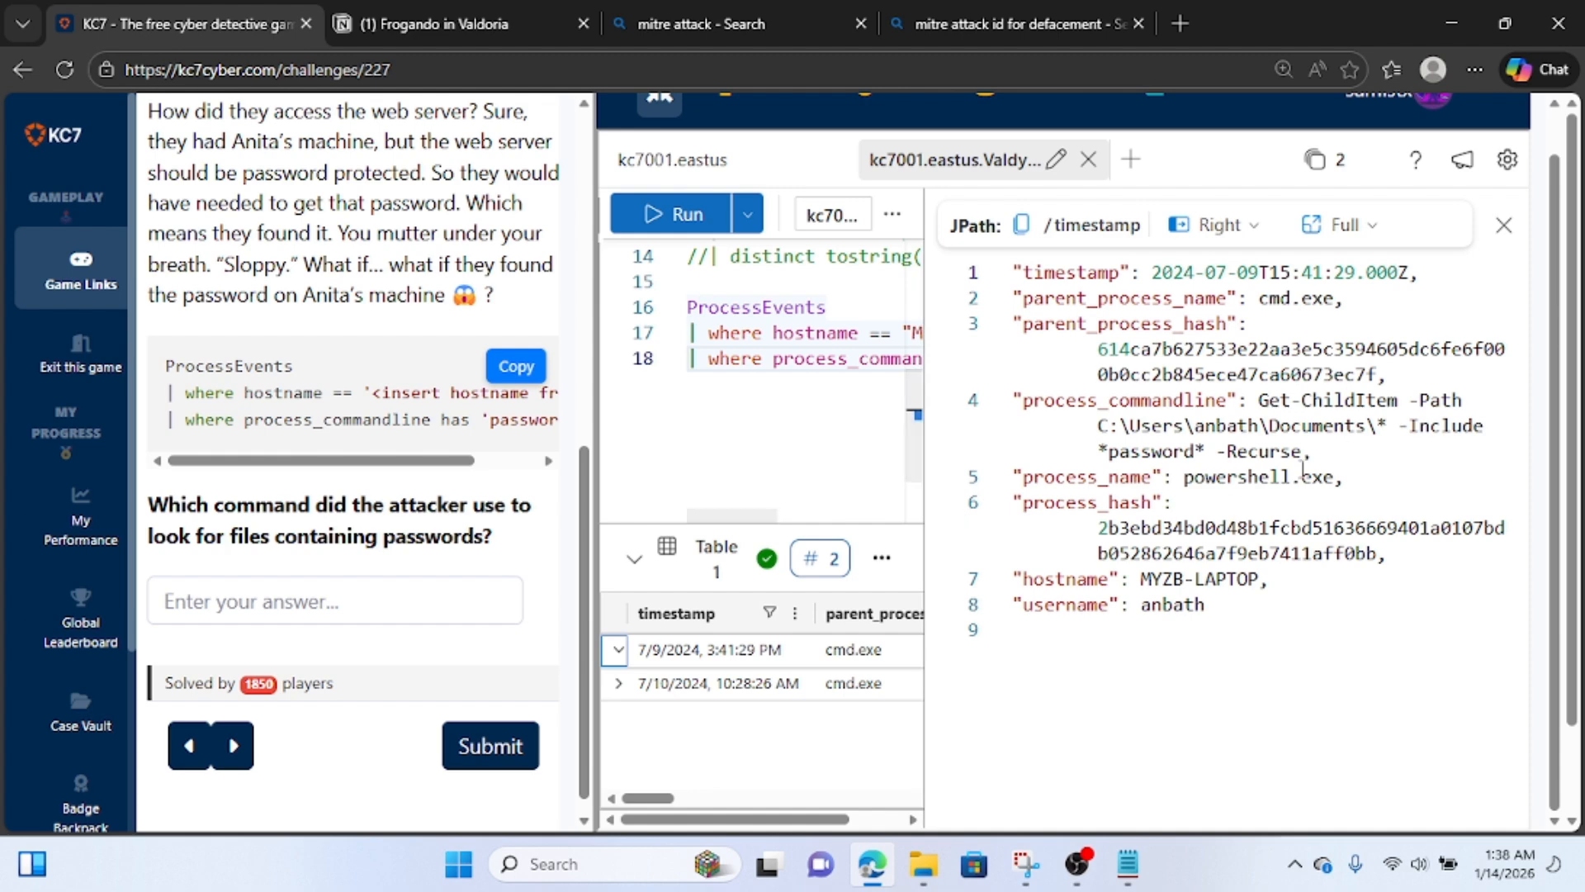
pyautogui.moveTo(1303, 453); pyautogui.dragTo(1259, 400)
pyautogui.hotkey('ctrl', 'c')
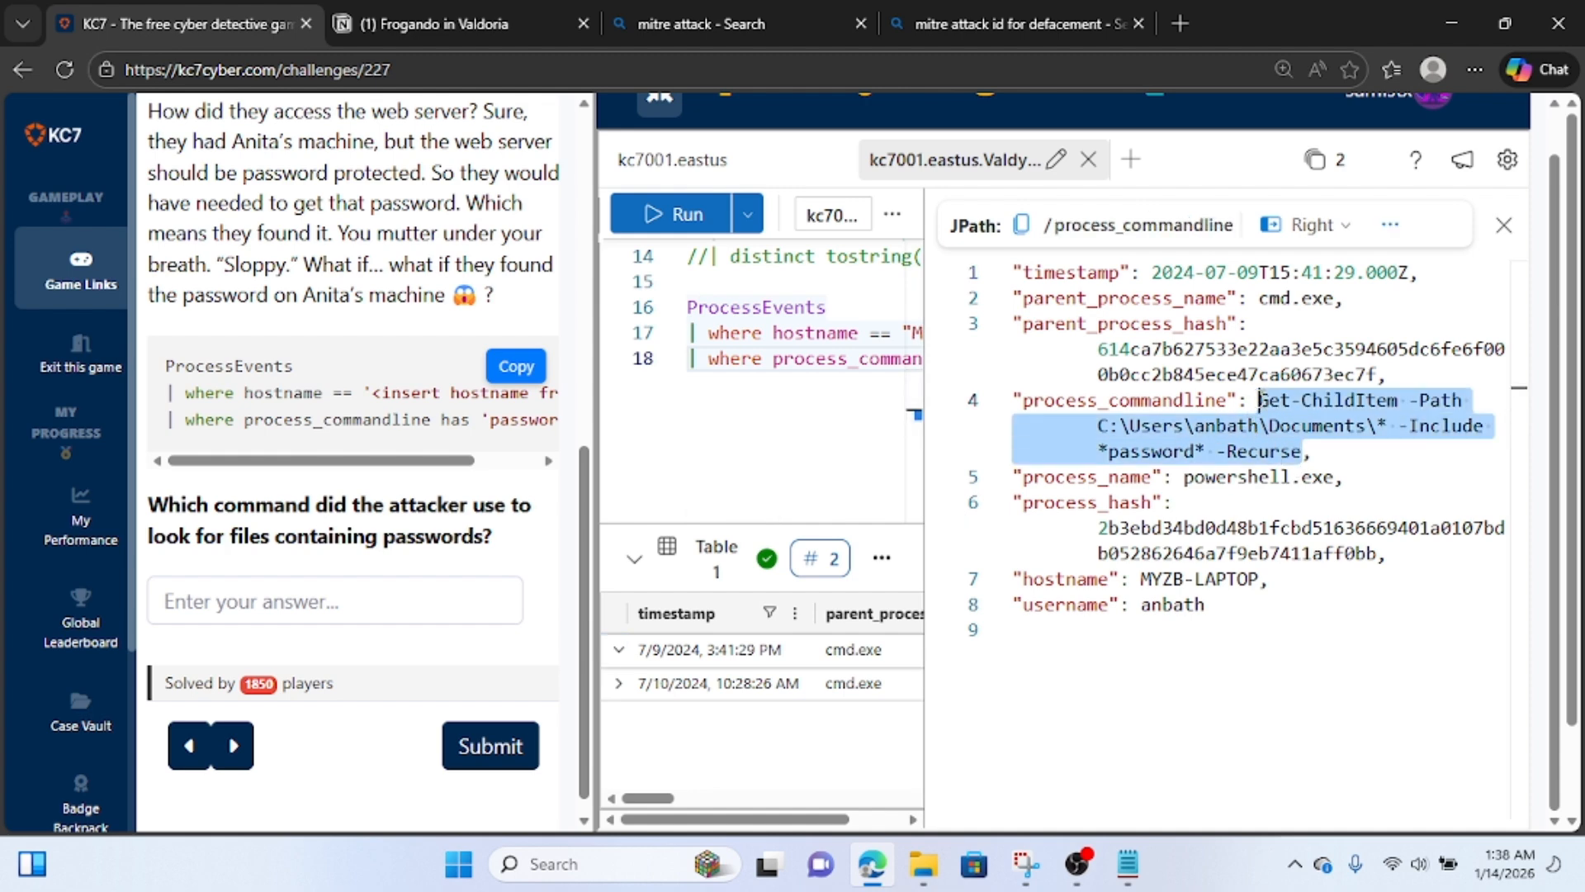
pyautogui.click(1505, 225)
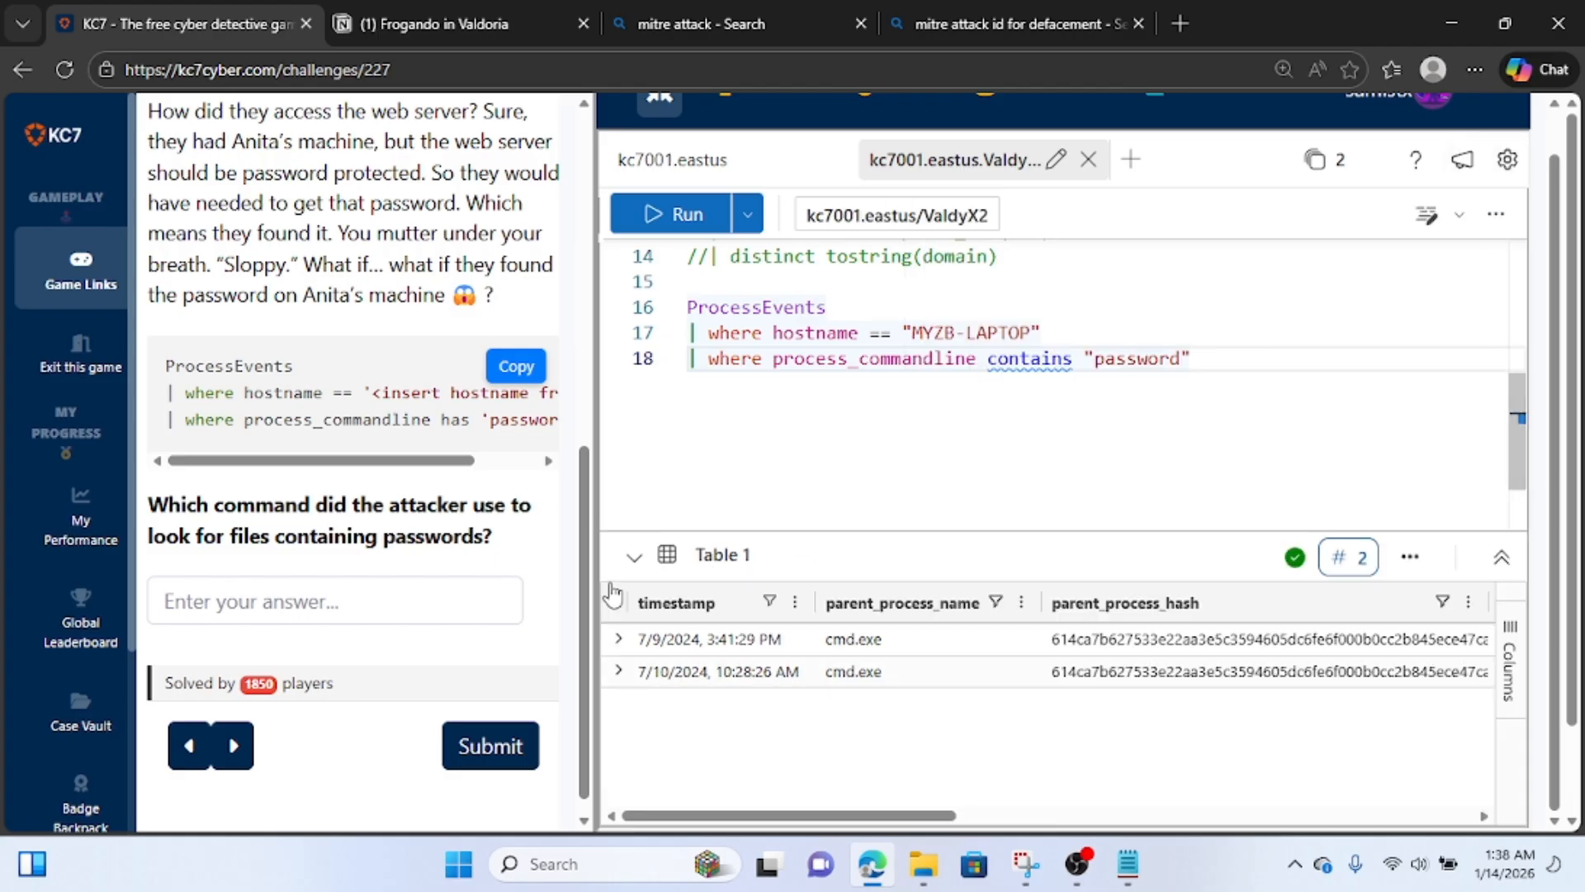
# Submit the copied Get-ChildItem command as the answer to the question about searching for files containing passwords.
pyautogui.click(384, 615)
pyautogui.hotkey('ctrl', 'v')
pyautogui.click(474, 722)
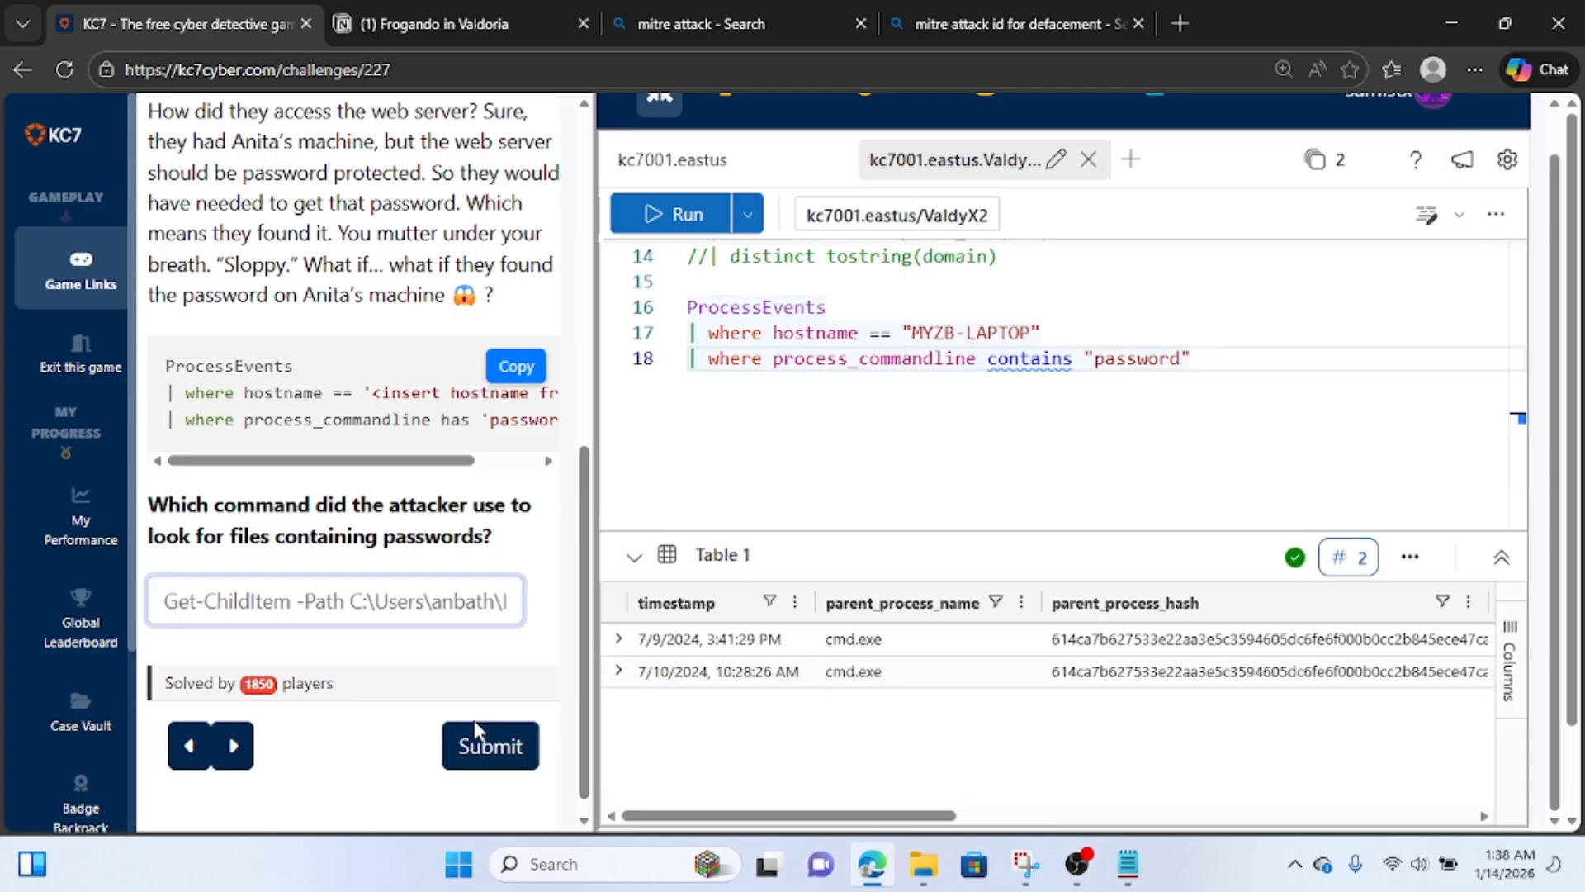
pyautogui.click(491, 749)
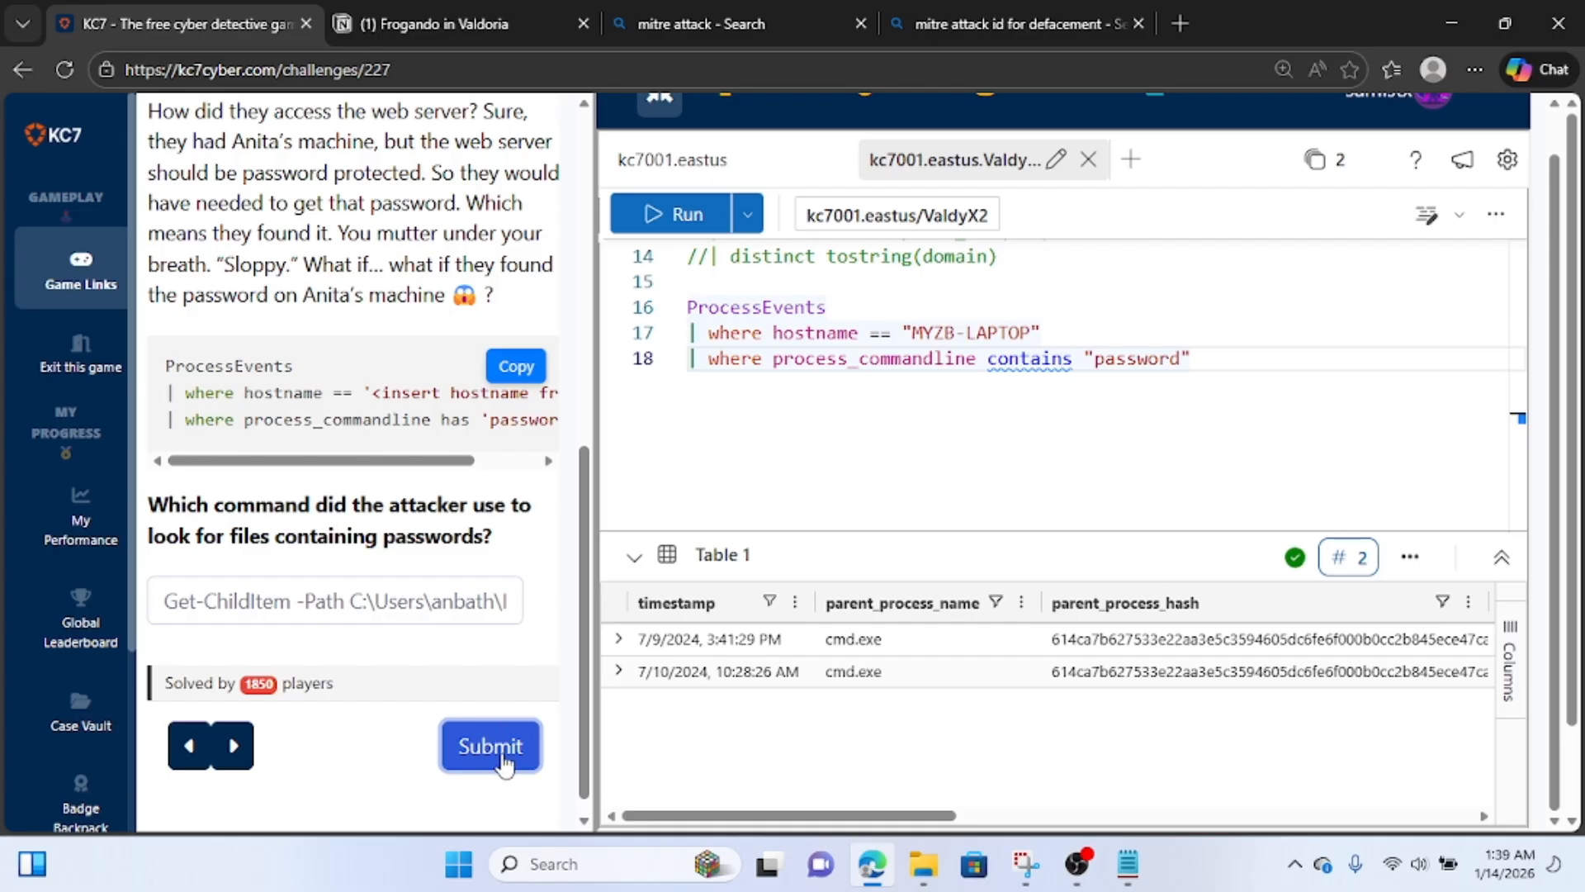
pyautogui.click(496, 753)
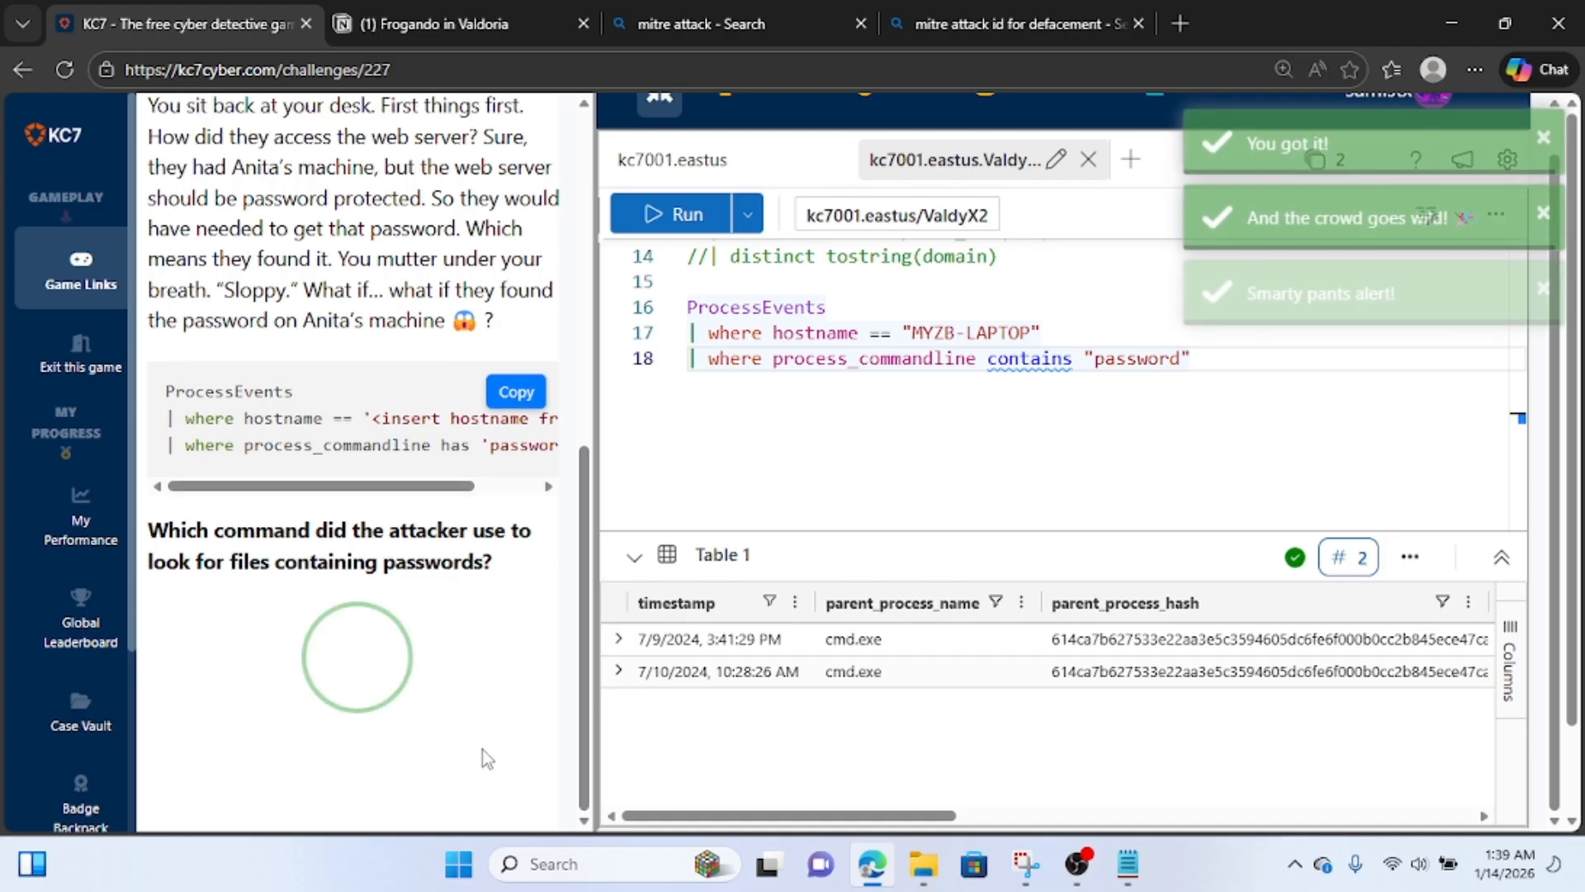
# Answer Question 10 with mypasswordsnstuff.txt, copied from the curl.exe command line in the Notion notes.
pyautogui.scroll(1, 350, 477)
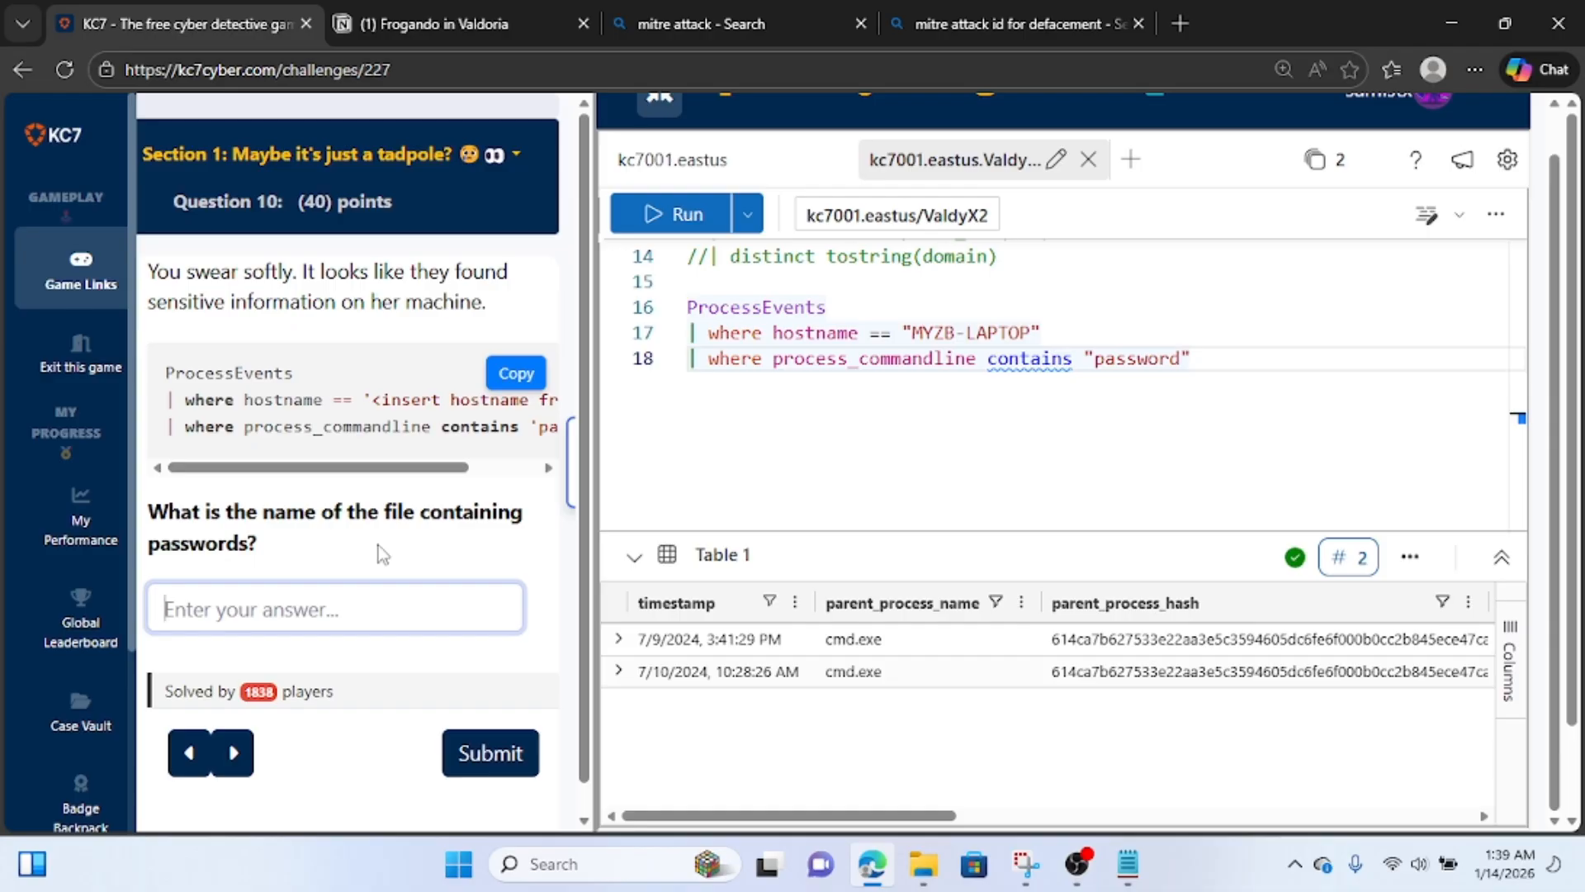
pyautogui.click(400, 27)
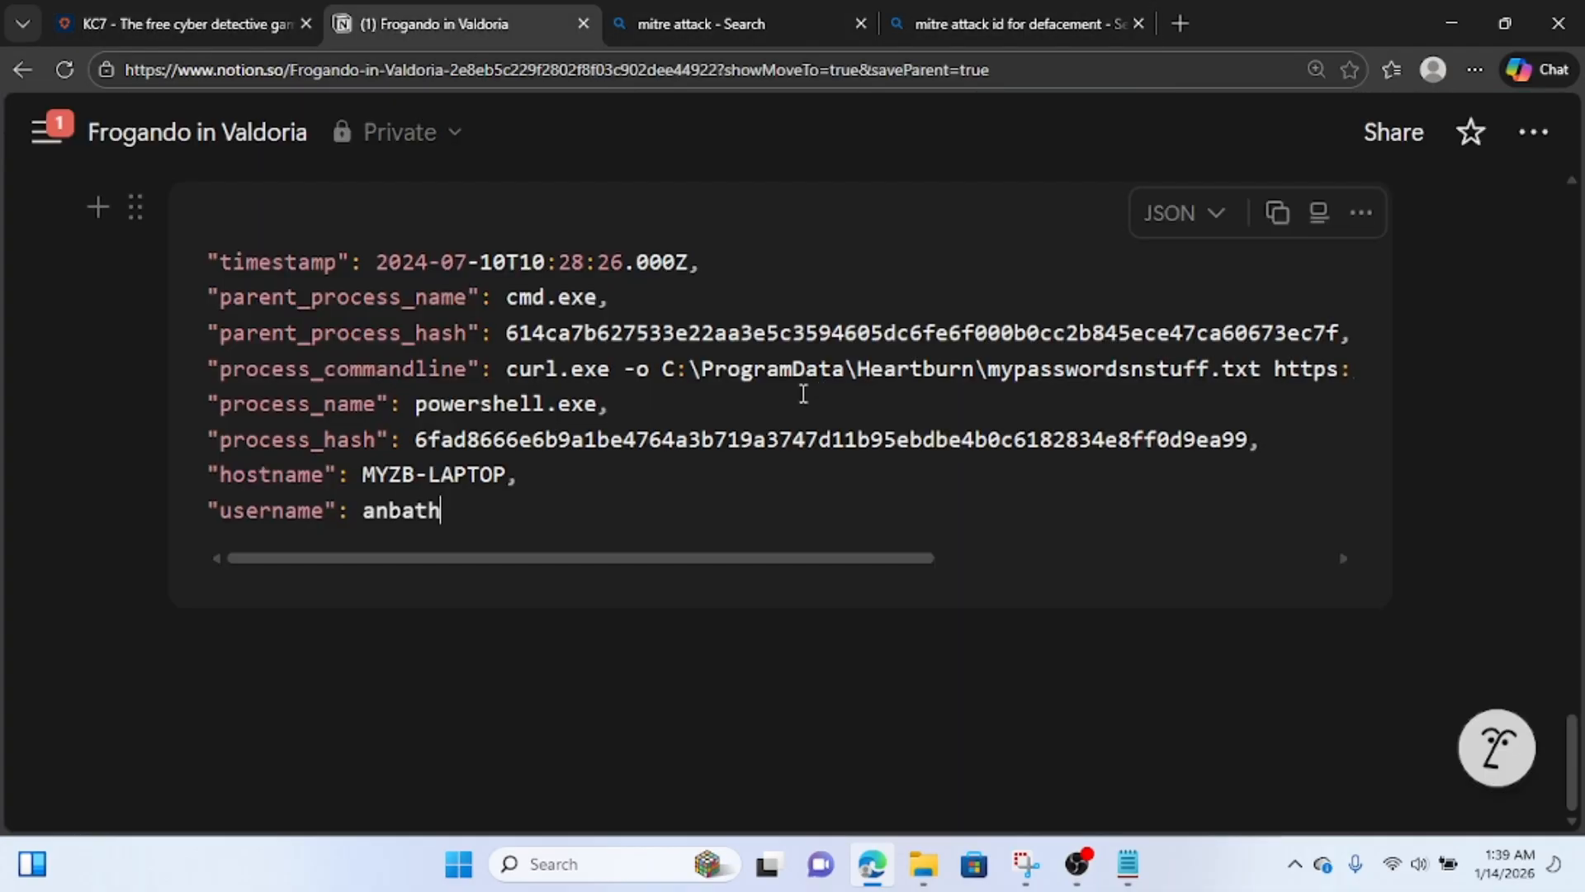
pyautogui.moveTo(668, 559); pyautogui.dragTo(778, 559)
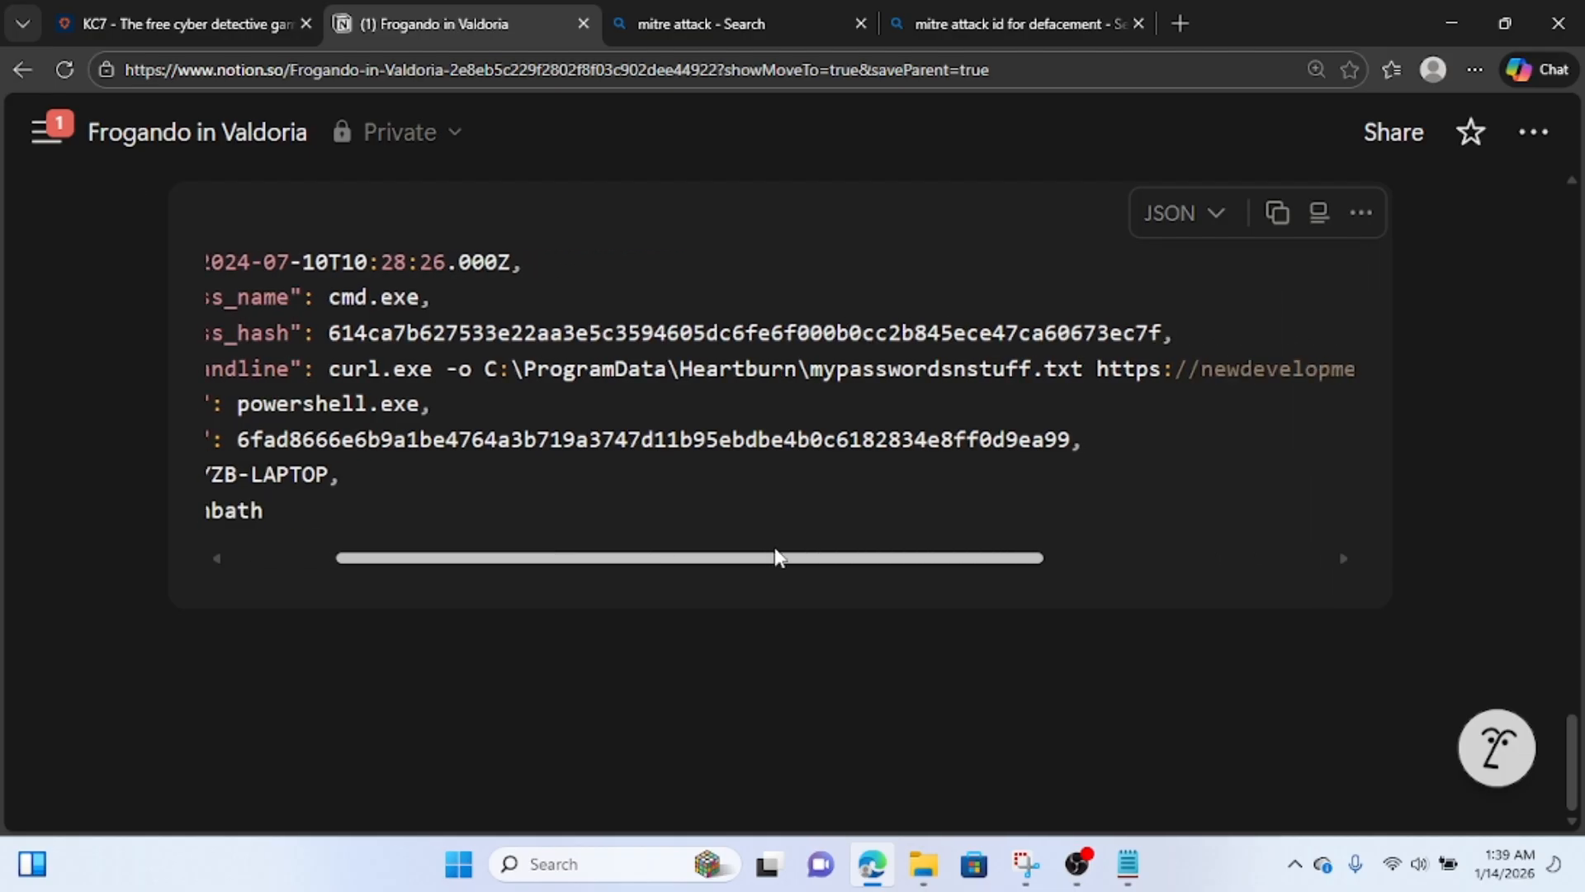
pyautogui.moveTo(1083, 369); pyautogui.dragTo(817, 378)
pyautogui.hotkey('ctrl', 'c')
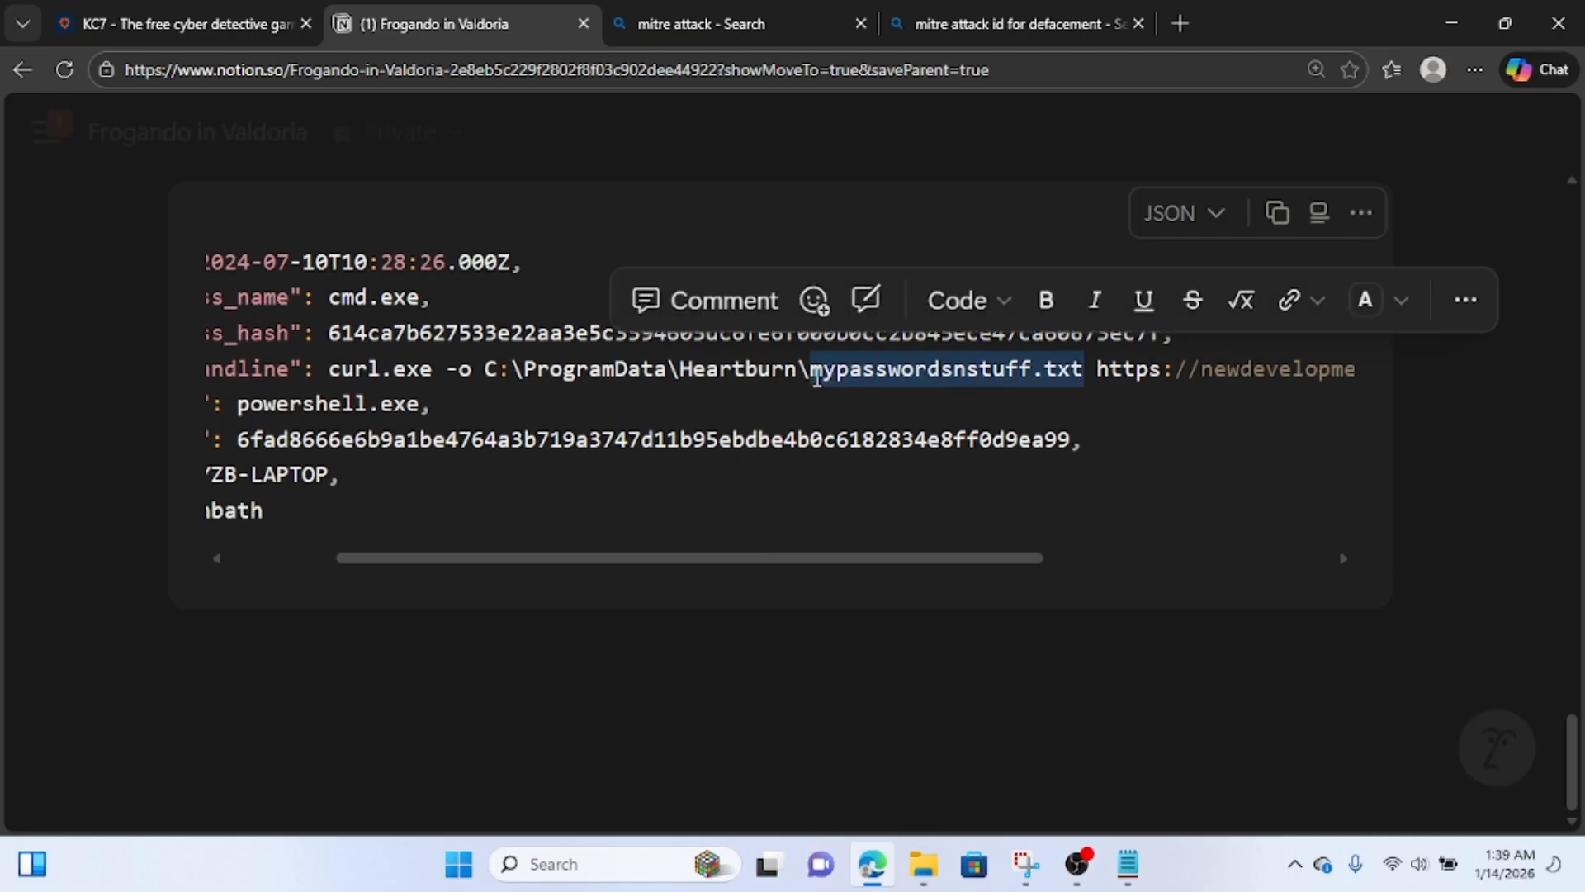
pyautogui.click(190, 25)
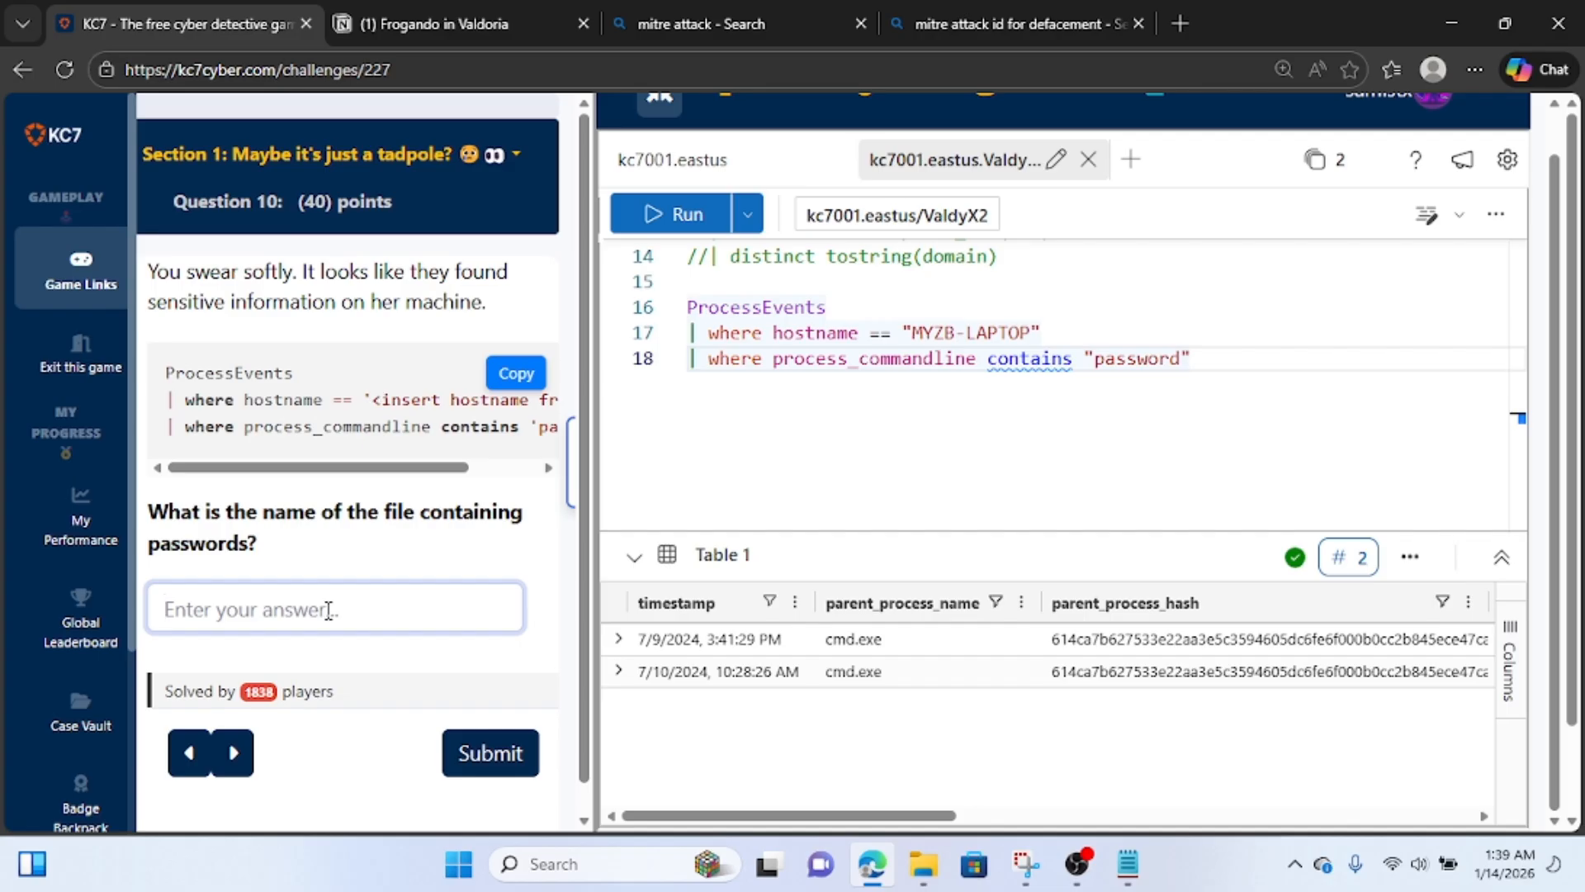
pyautogui.hotkey('ctrl', 'v')
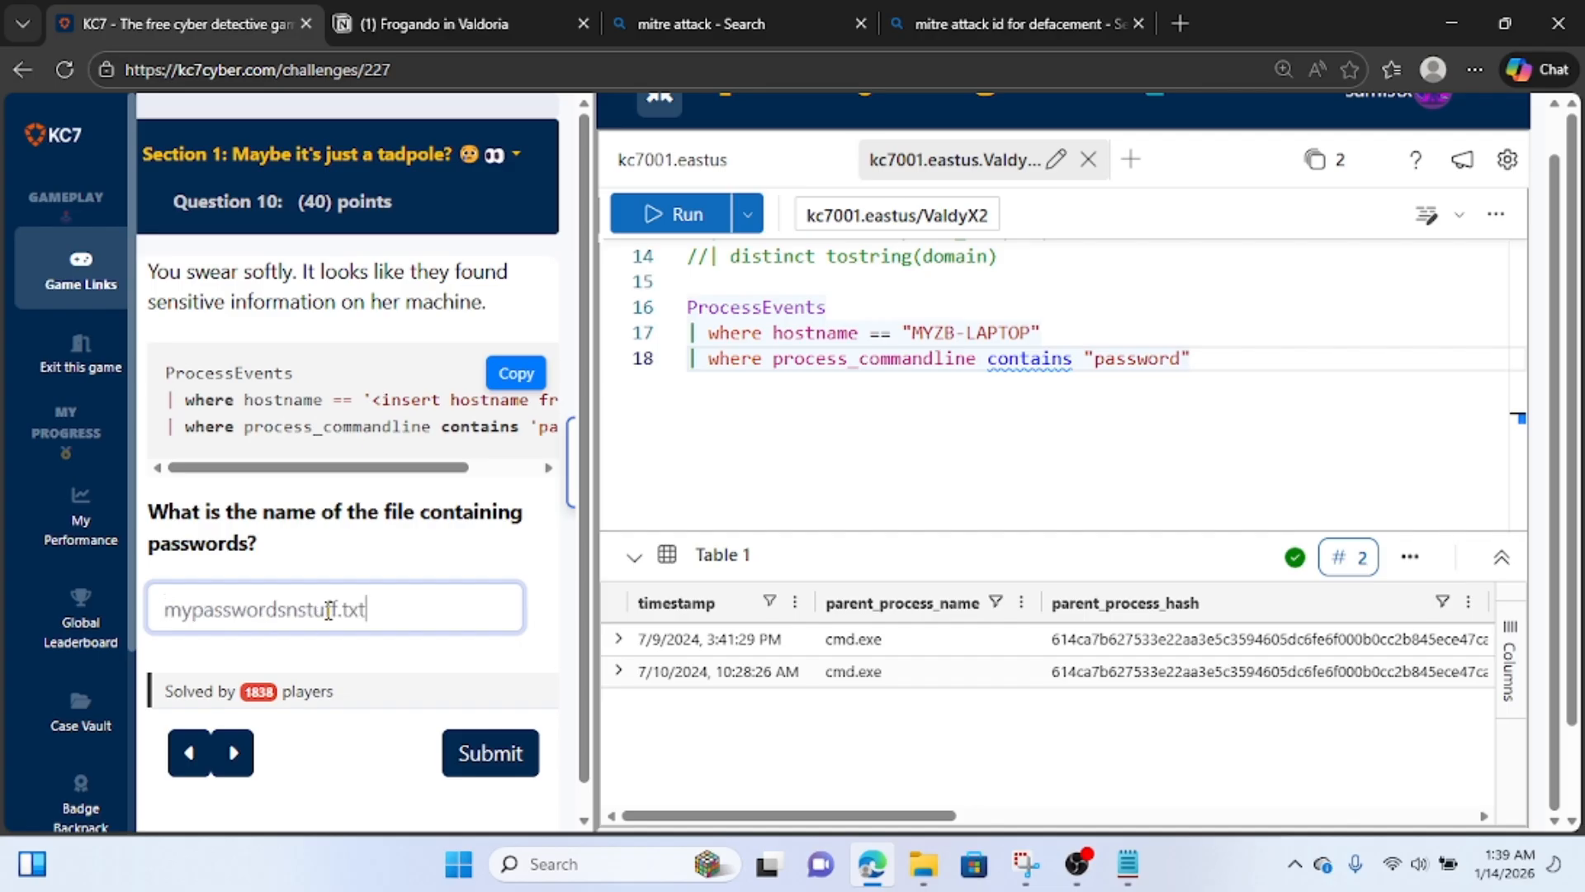
pyautogui.click(493, 751)
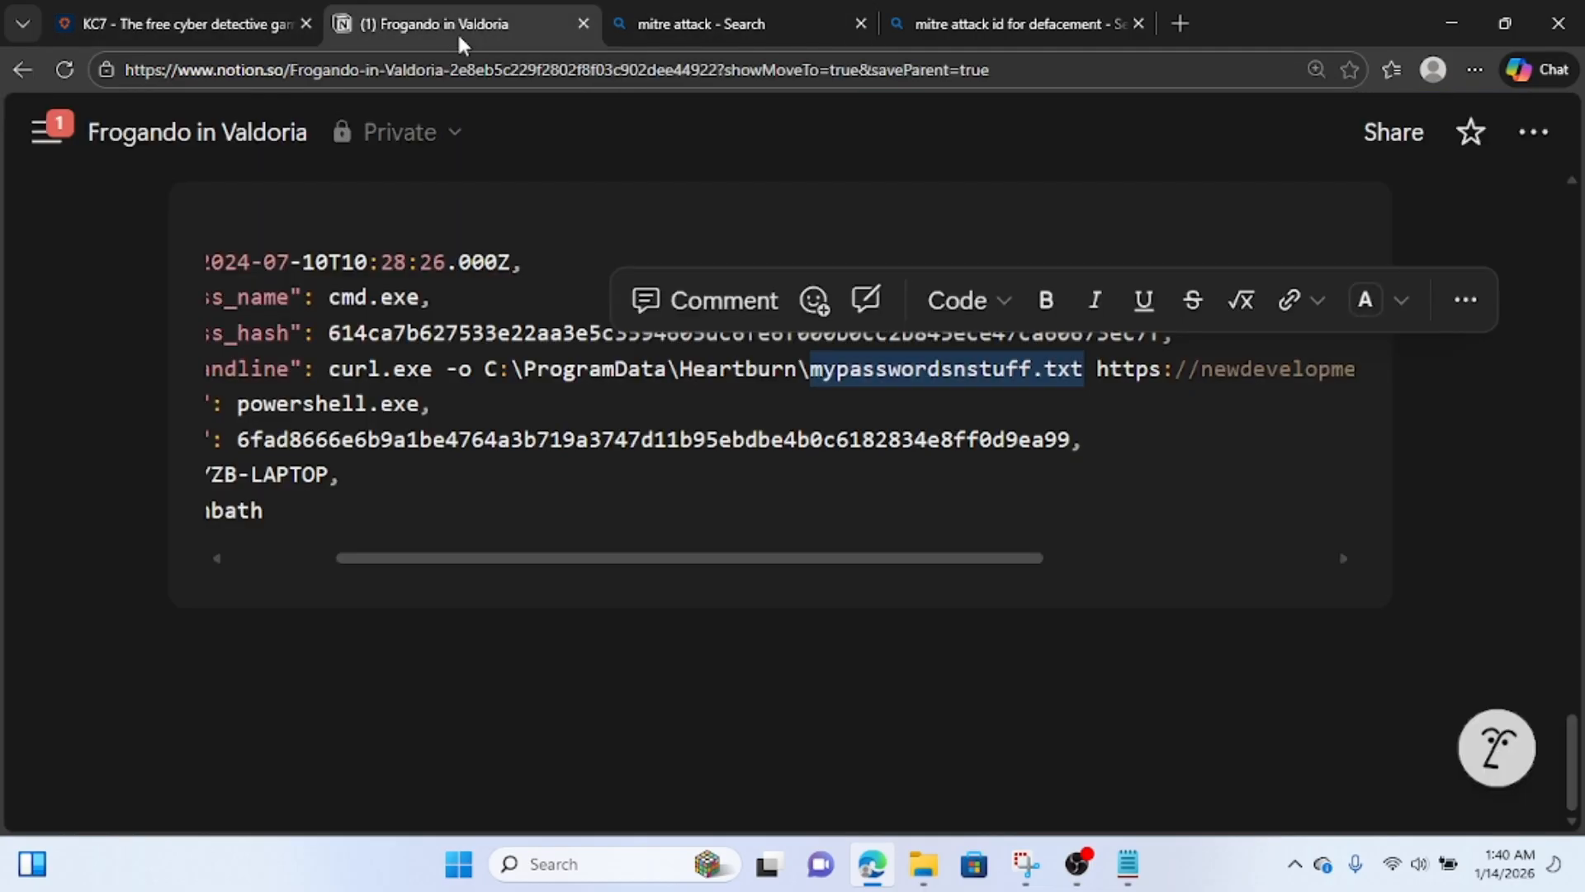
# Answer Question 11 with the domain newdevelopmentupdates.org, copied from the curl.exe command line's URL in the Notion notes.
pyautogui.click(457, 31)
pyautogui.click(879, 459)
pyautogui.moveTo(895, 567); pyautogui.dragTo(1213, 527)
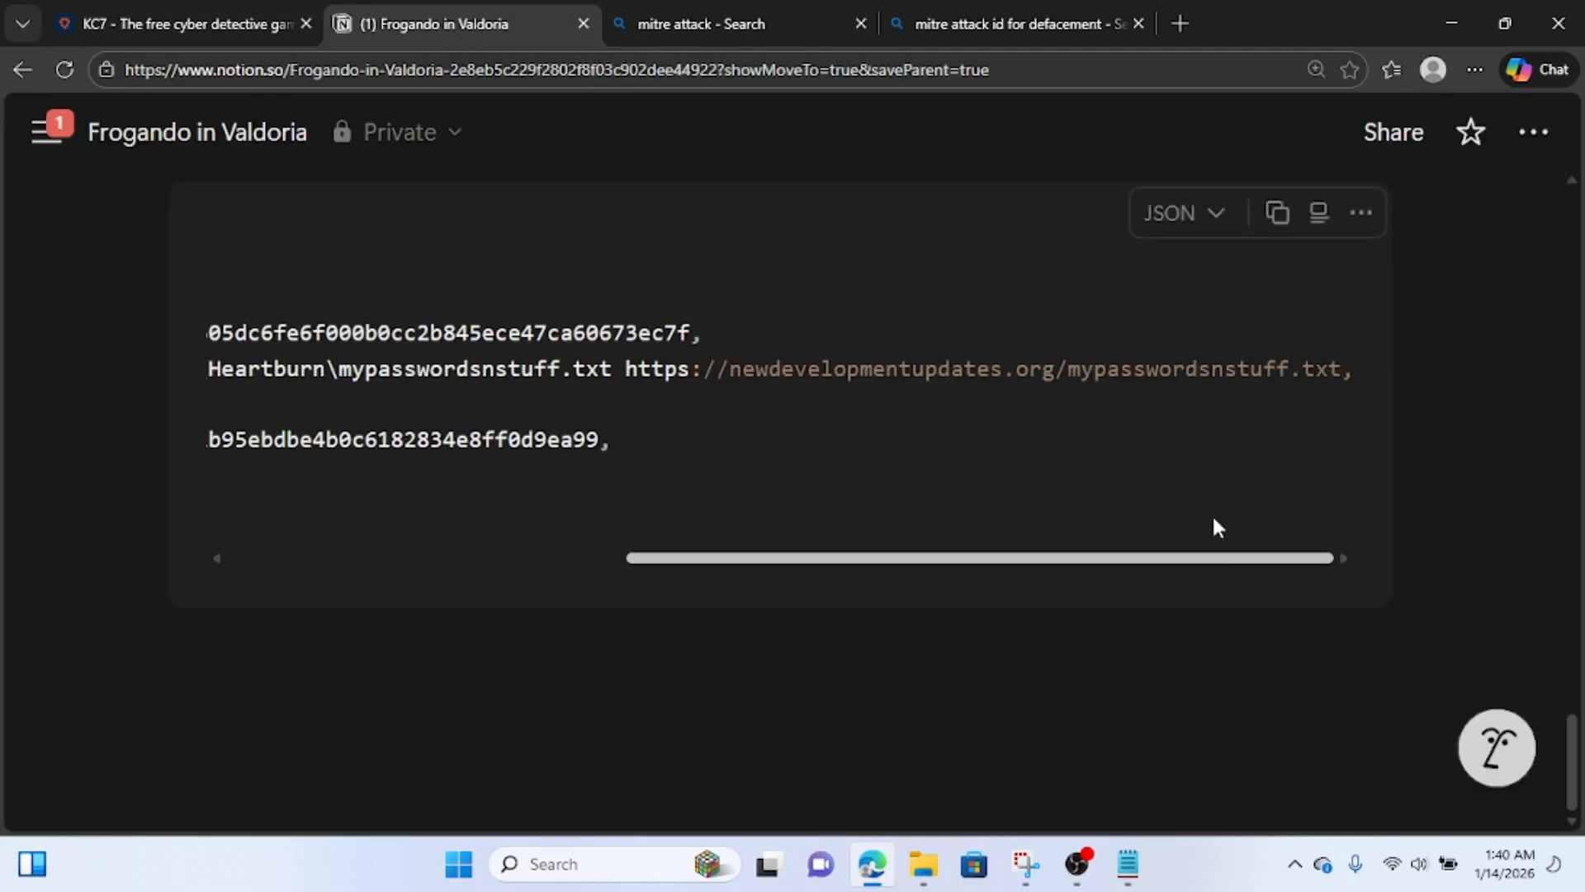
pyautogui.moveTo(1057, 369); pyautogui.dragTo(728, 376)
pyautogui.hotkey('ctrl', 'c')
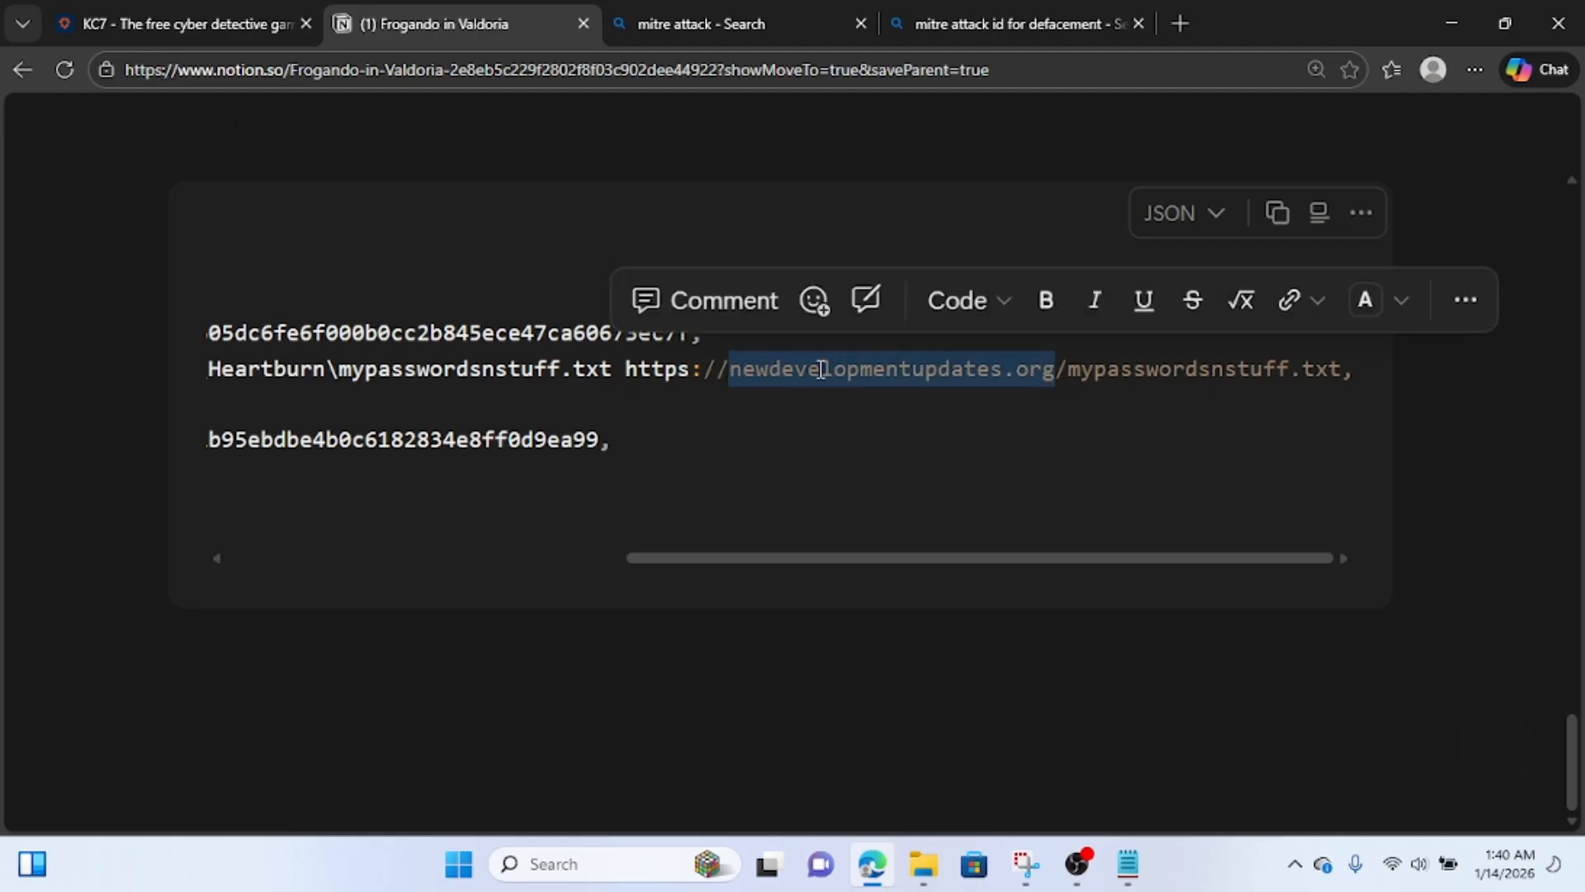
pyautogui.click(182, 23)
pyautogui.hotkey('ctrl', 'v')
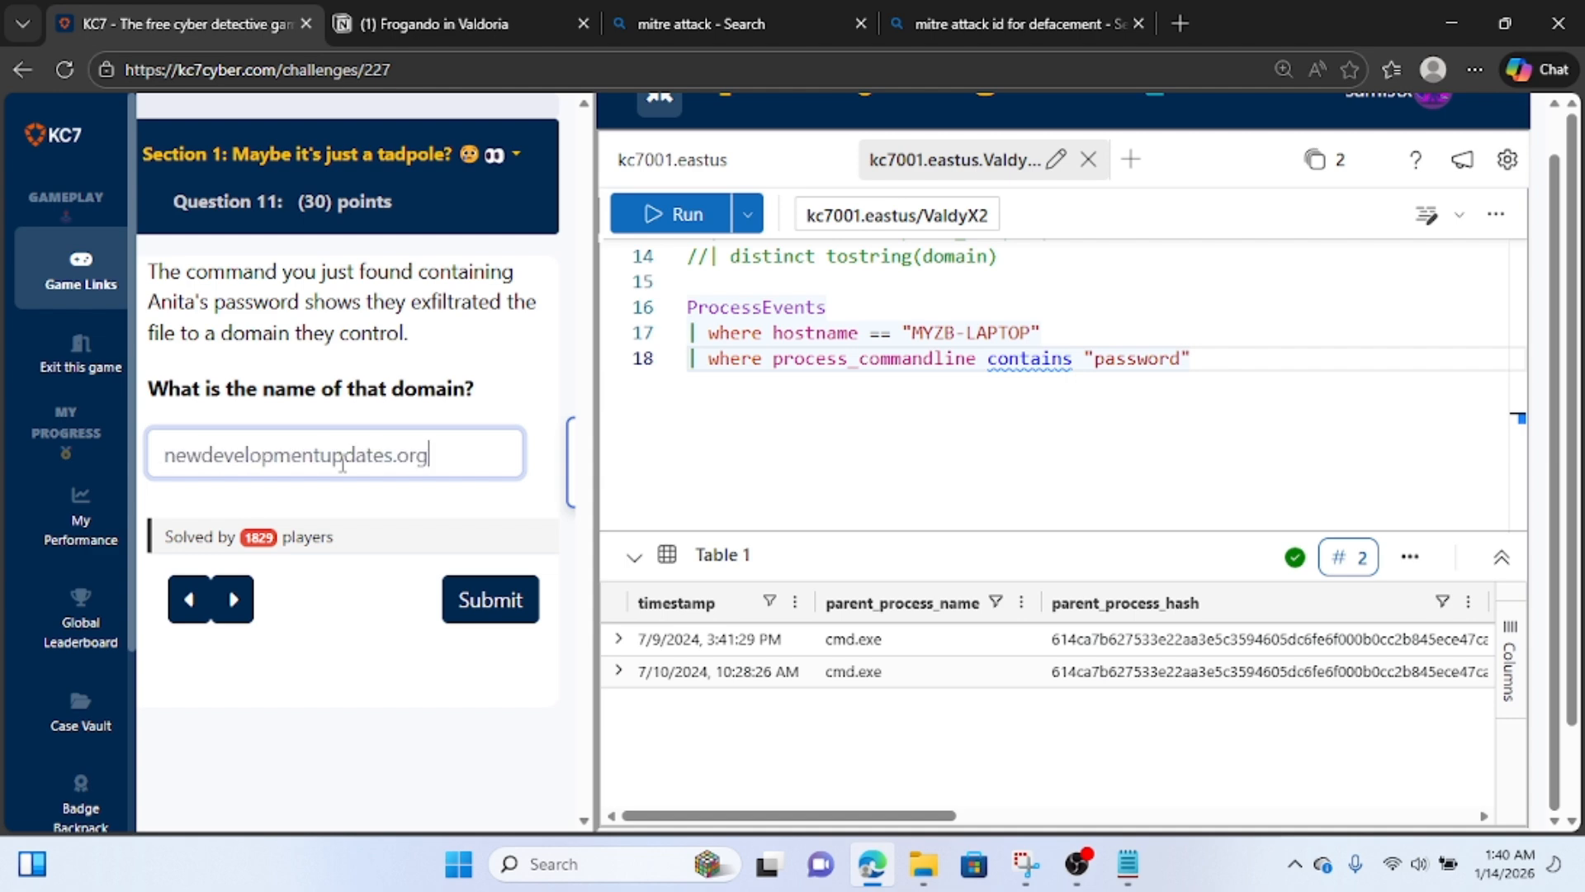
pyautogui.click(497, 605)
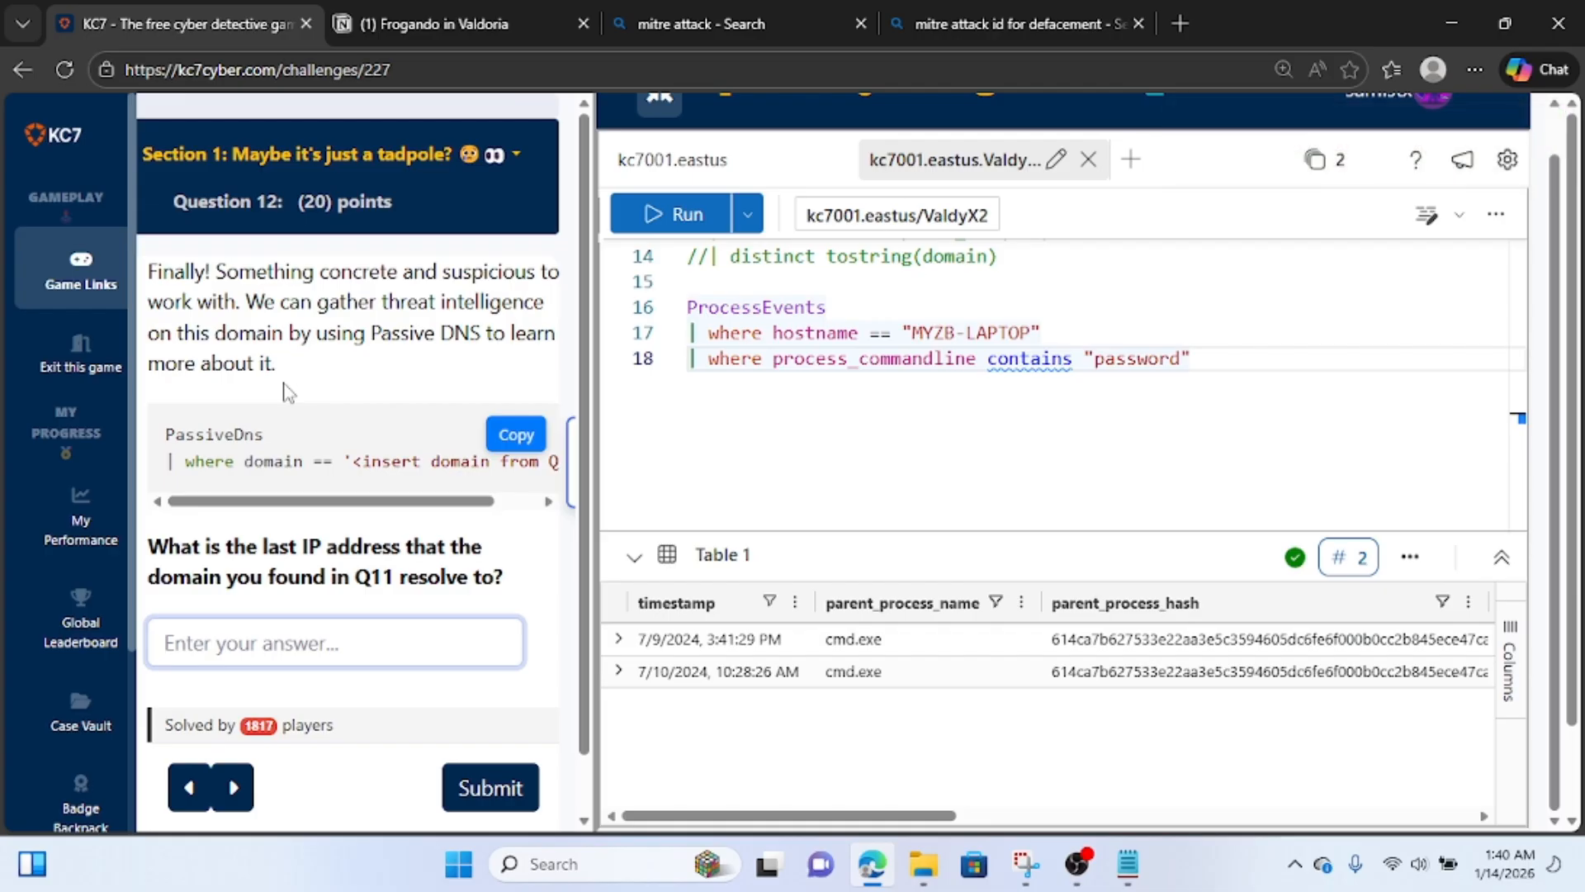
# Comment out all three lines of the ProcessEvents query with "//".
pyautogui.click(710, 306)
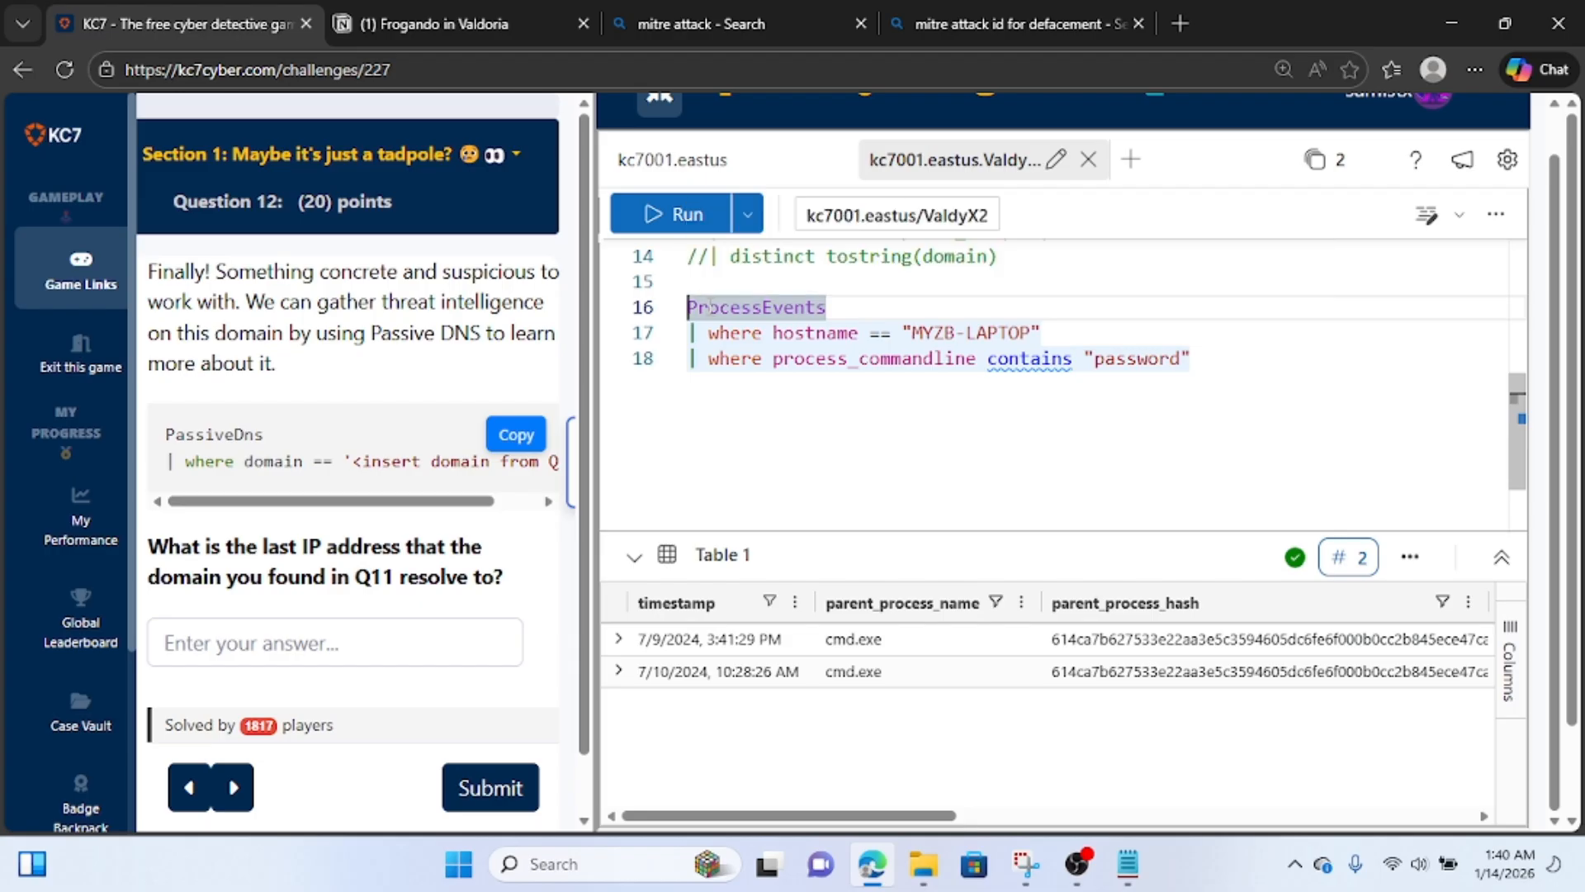
pyautogui.press('Left')
pyautogui.press('Left')
pyautogui.write('//')
pyautogui.press('Down')
pyautogui.press('Left')
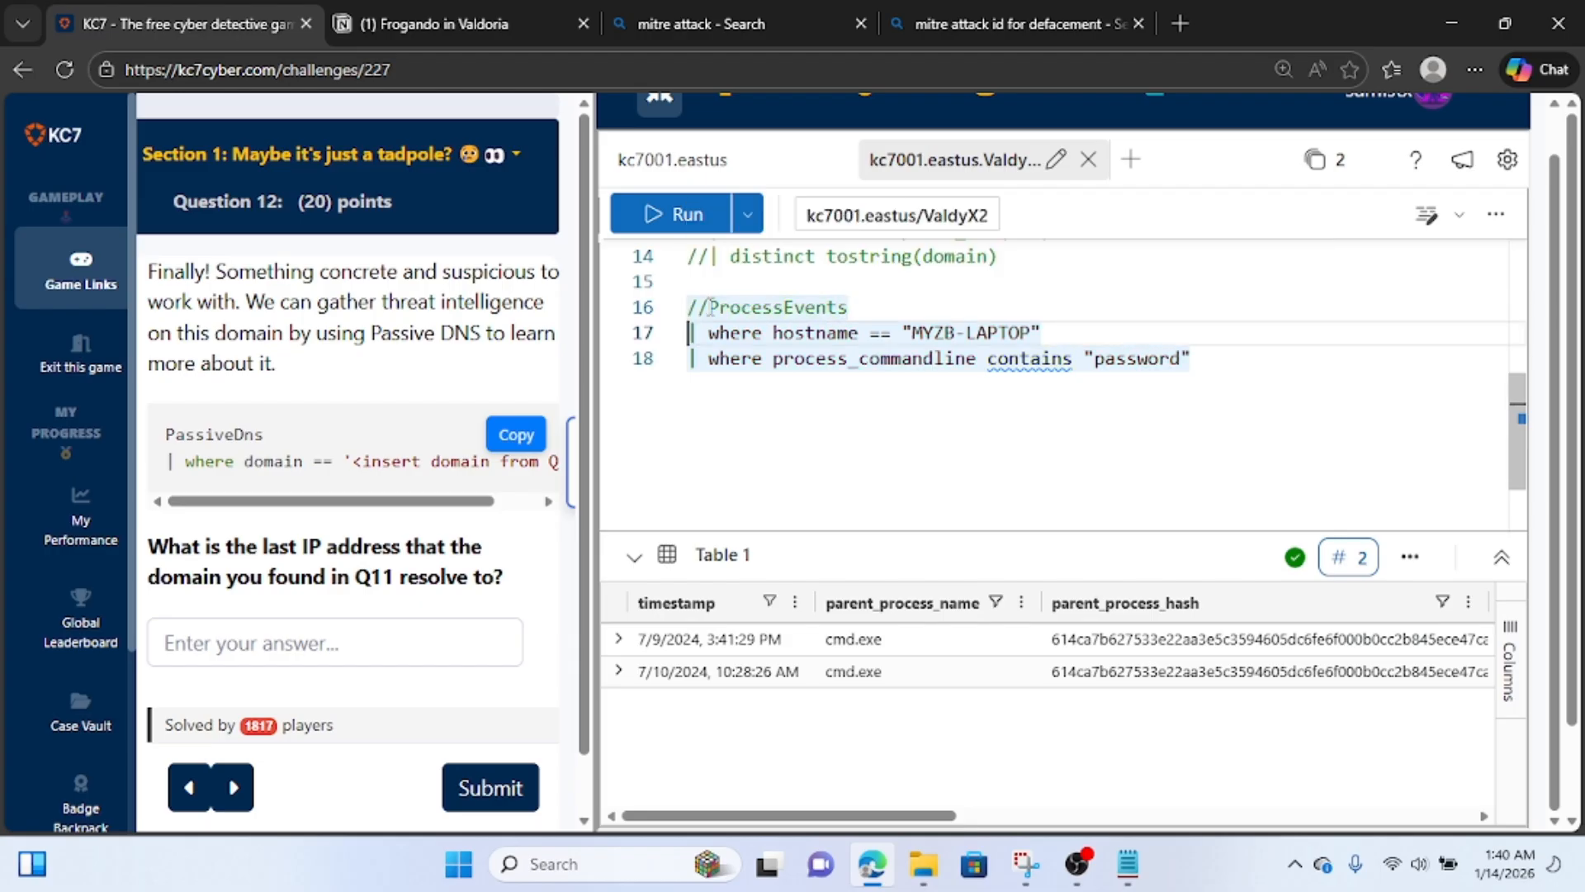
pyautogui.write('//')
pyautogui.press('Down')
pyautogui.press('Left')
pyautogui.press('Left')
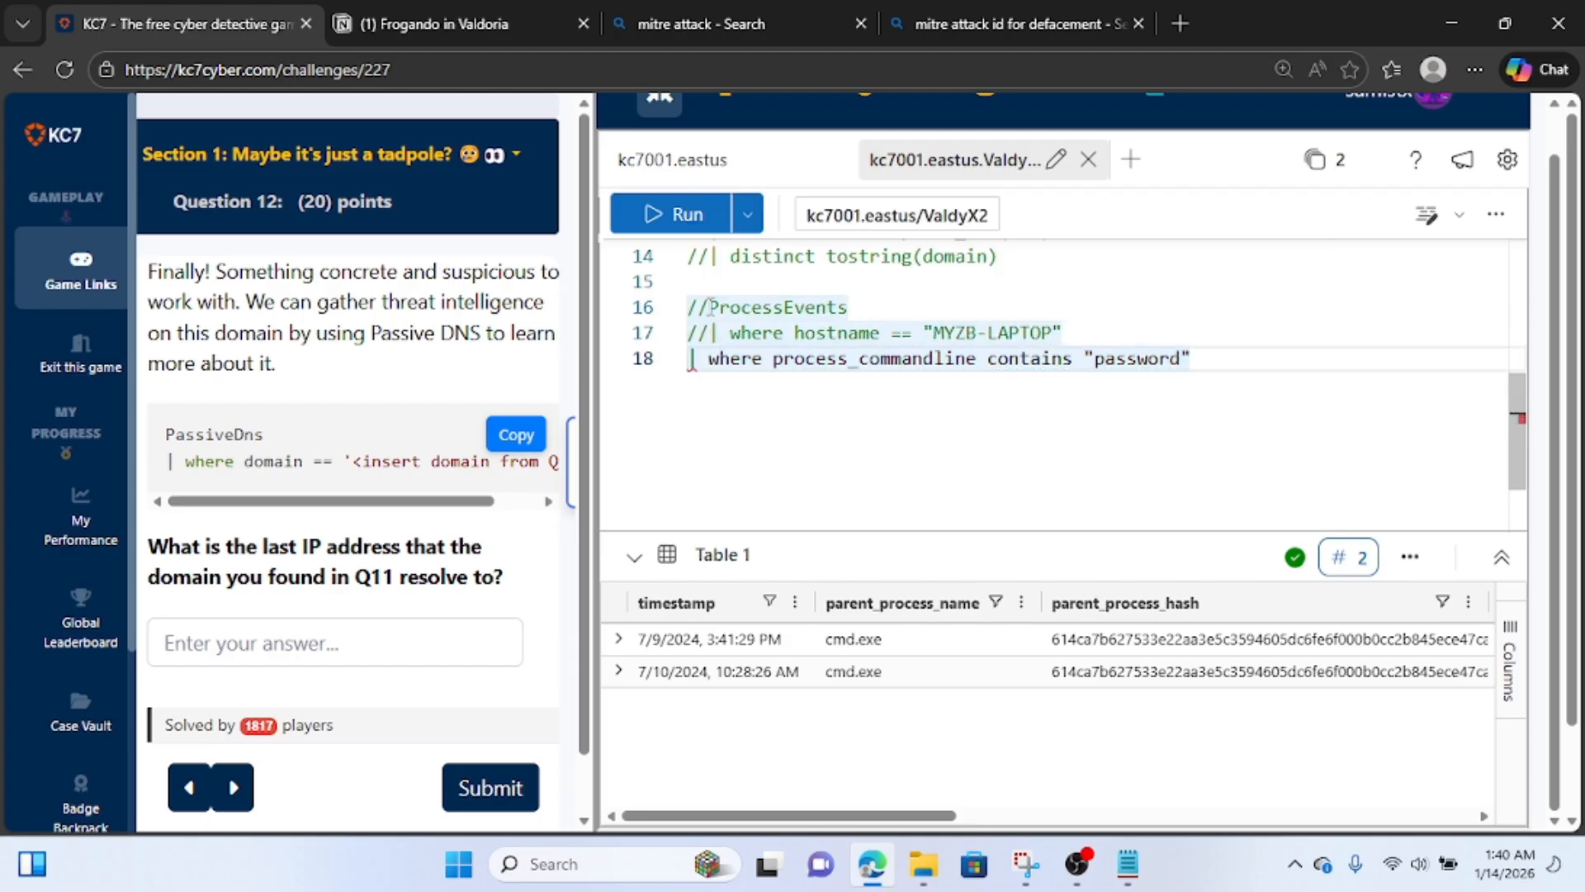
pyautogui.write('//')
# Below the commented ProcessEvents lines, write and run a PassiveDns query filtering where domain == "newdevelopmentupdates.org".
pyautogui.click(720, 406)
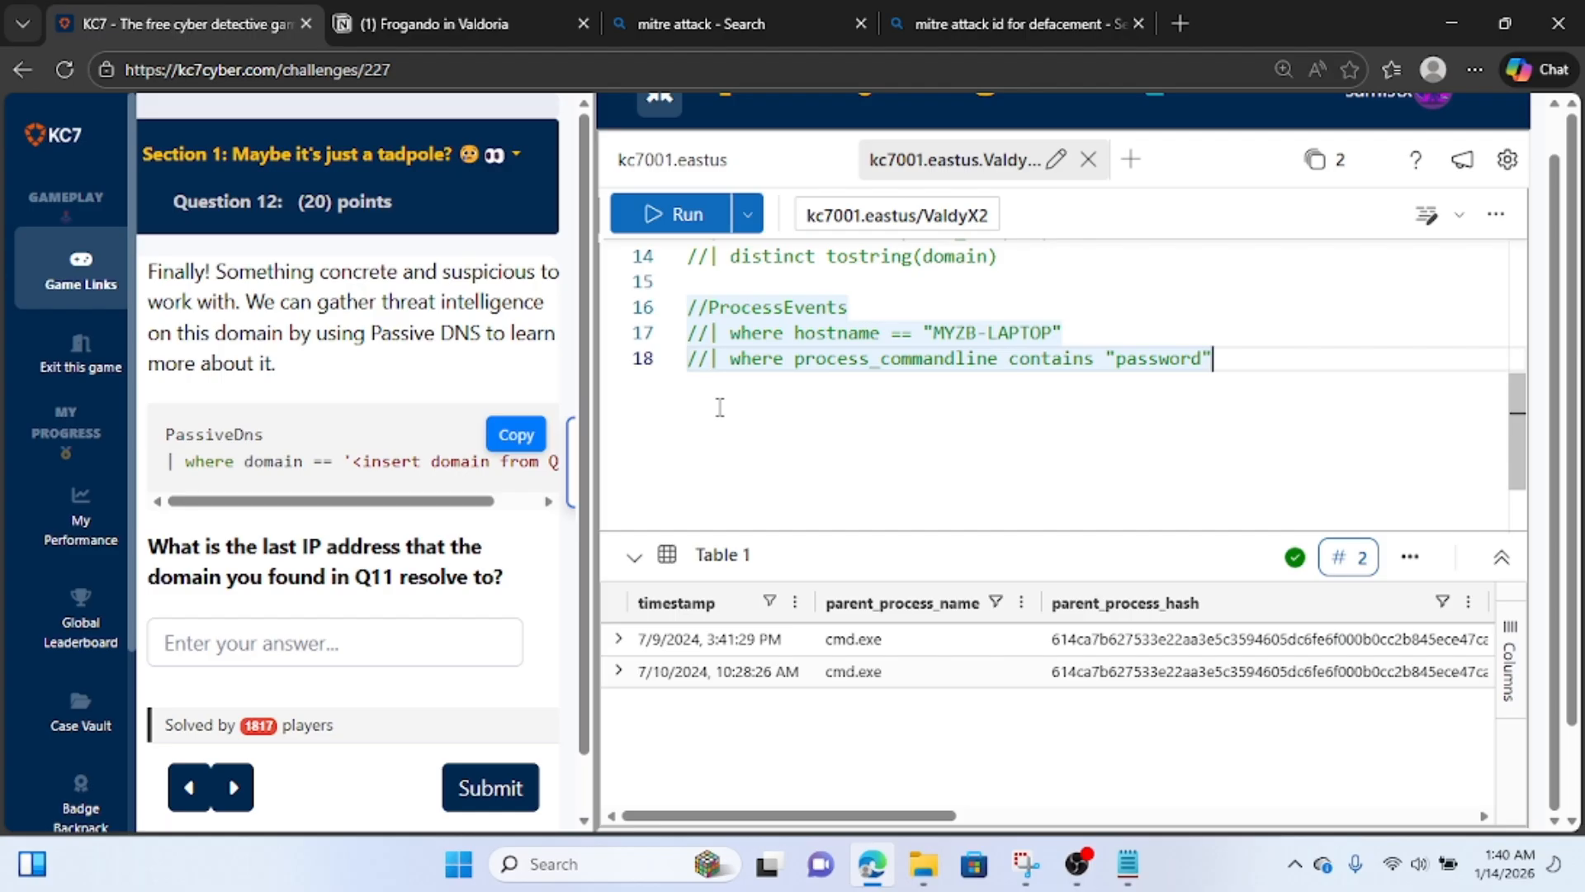
pyautogui.press('Return')
pyautogui.press('Return')
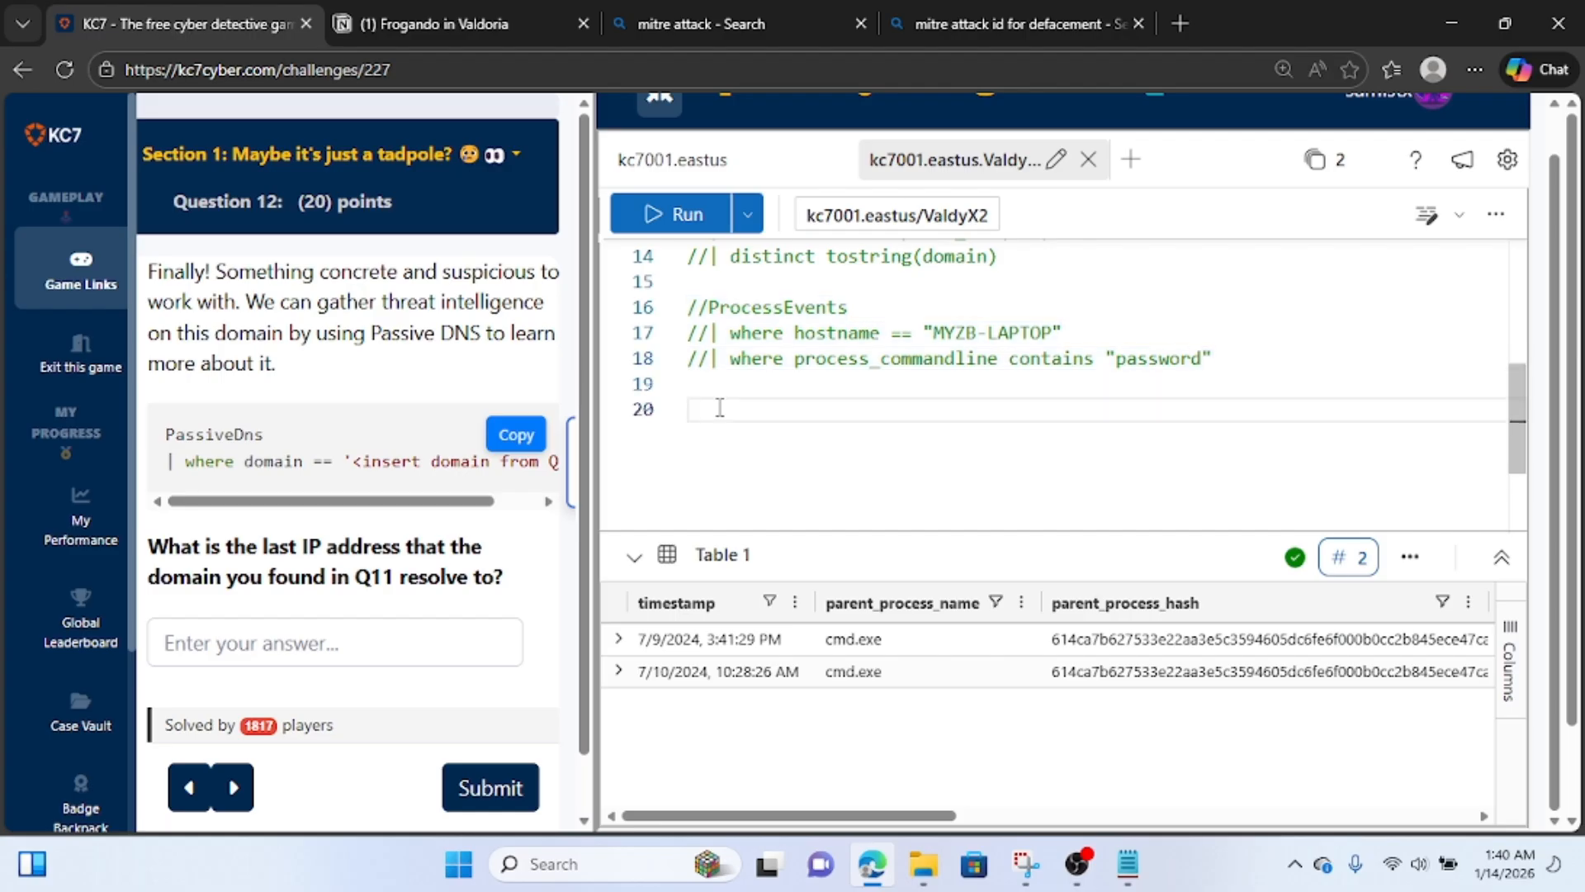
pyautogui.write('passive')
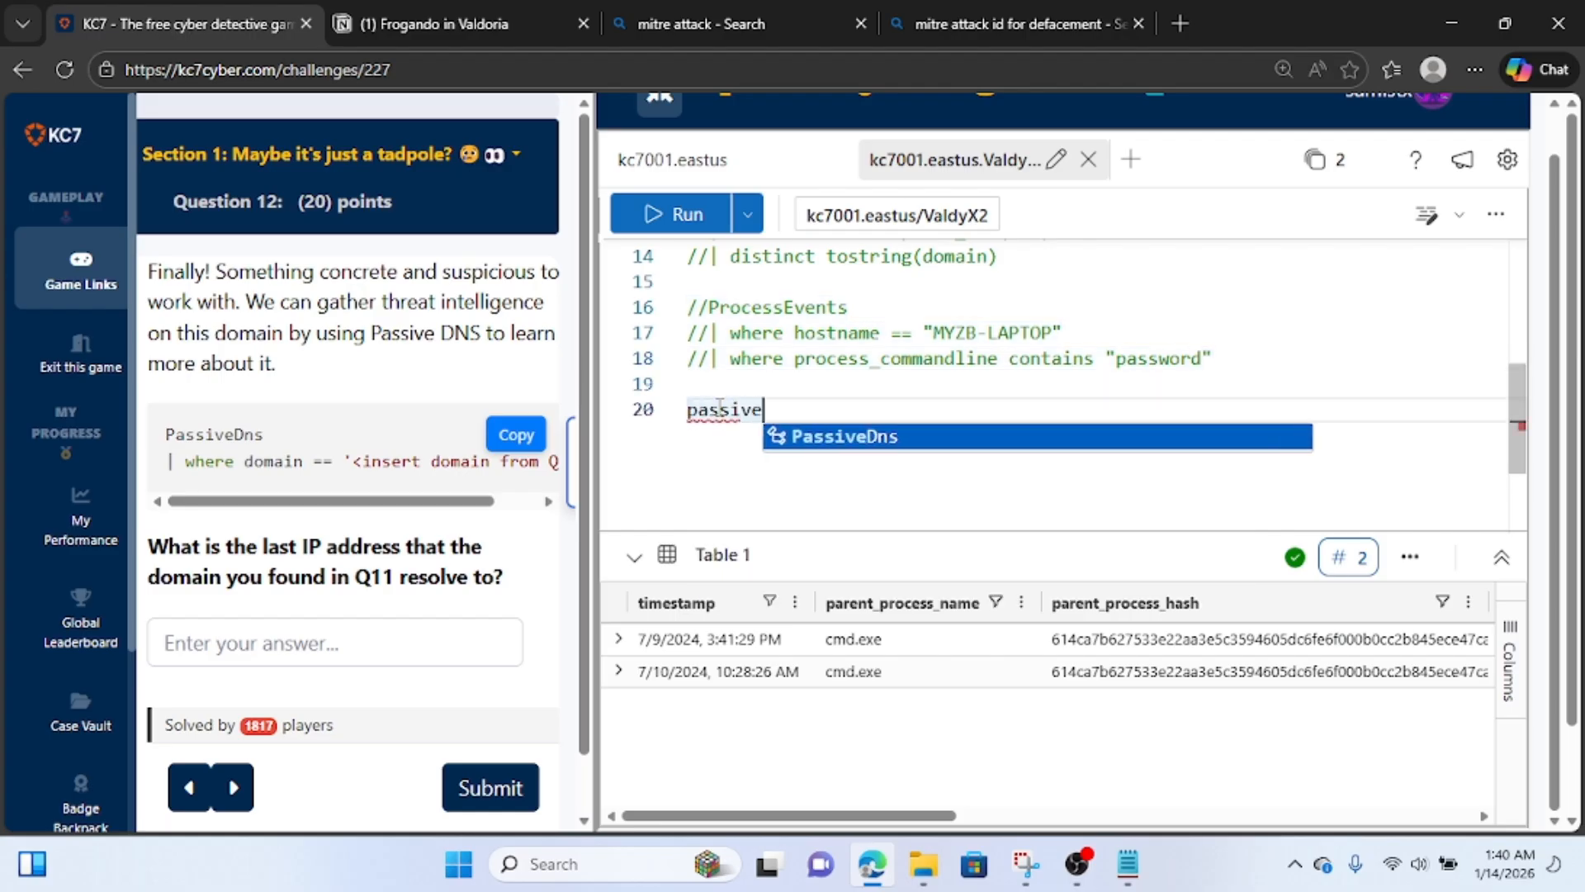
pyautogui.write('dns')
pyautogui.press('Tab')
pyautogui.press('Return')
pyautogui.write('| ')
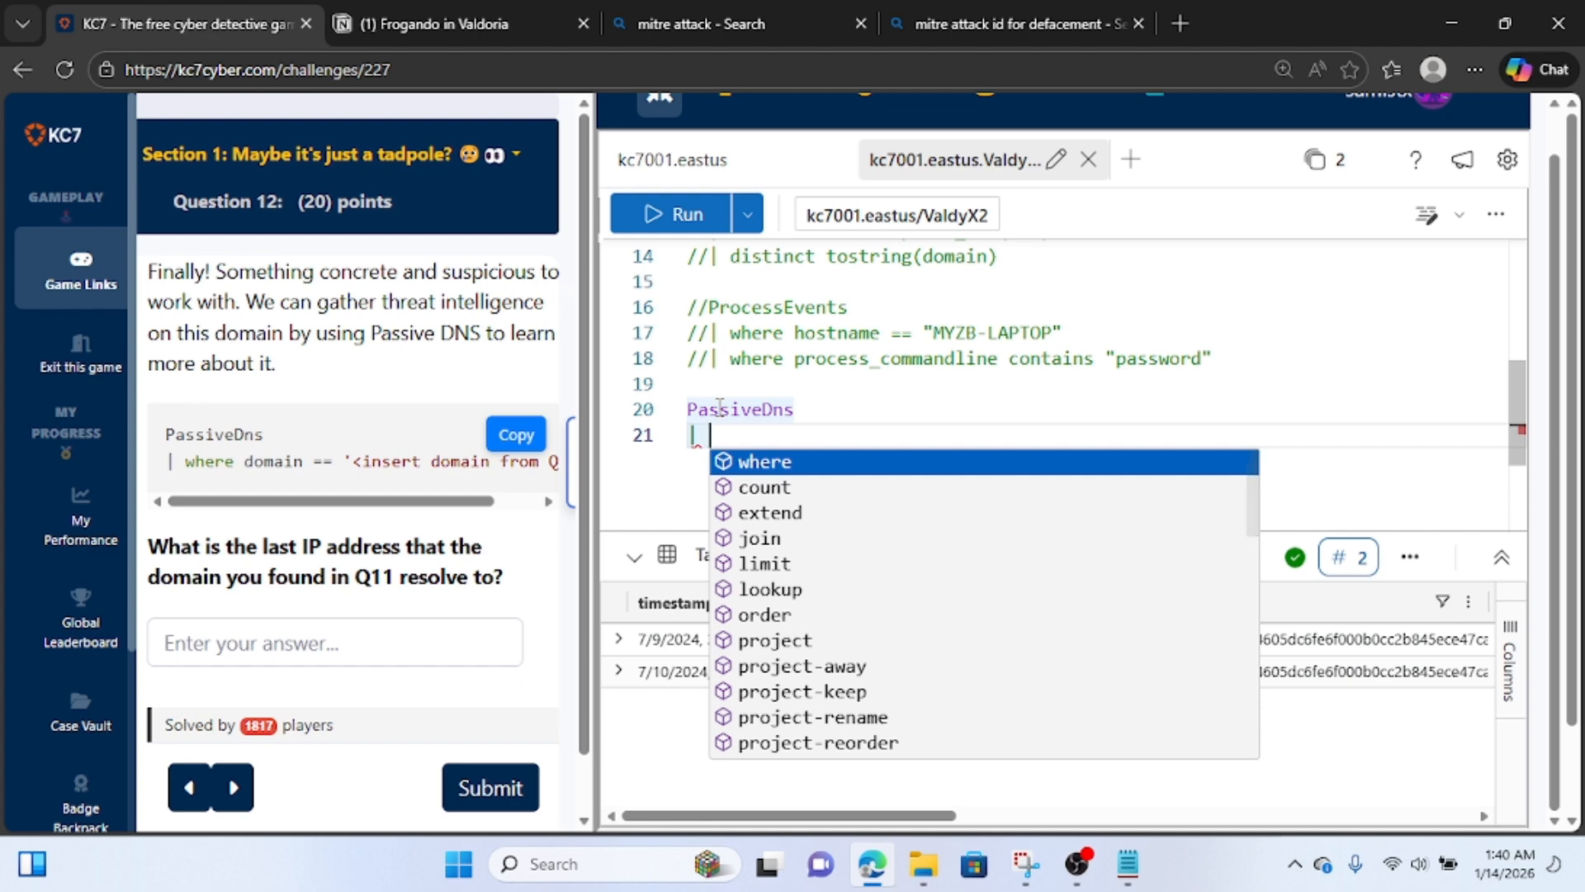
pyautogui.write('where dom')
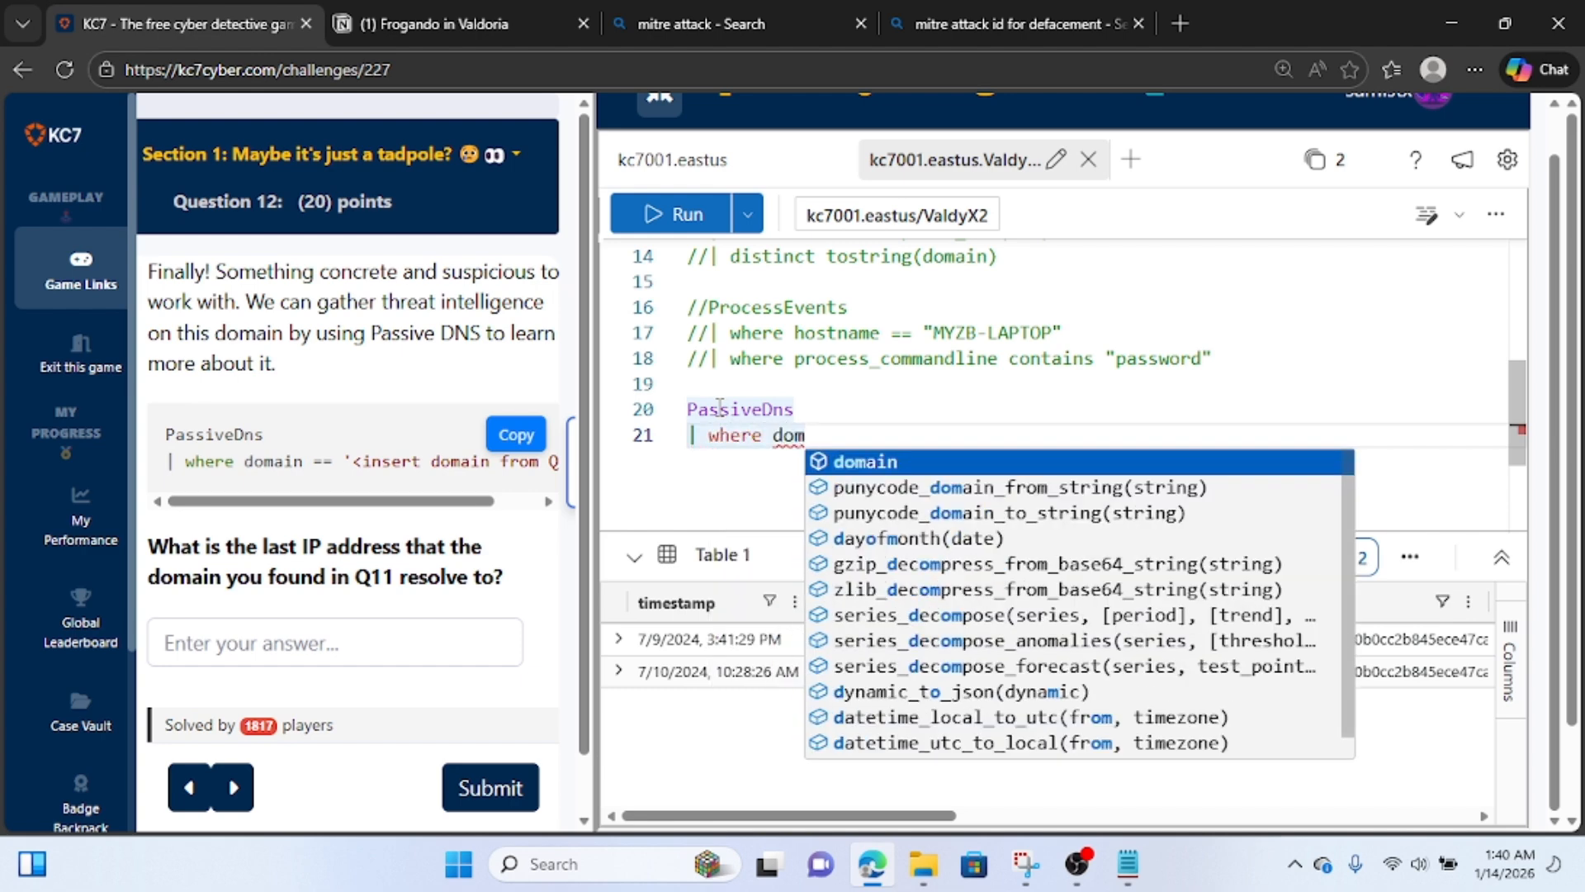
pyautogui.write('ain ')
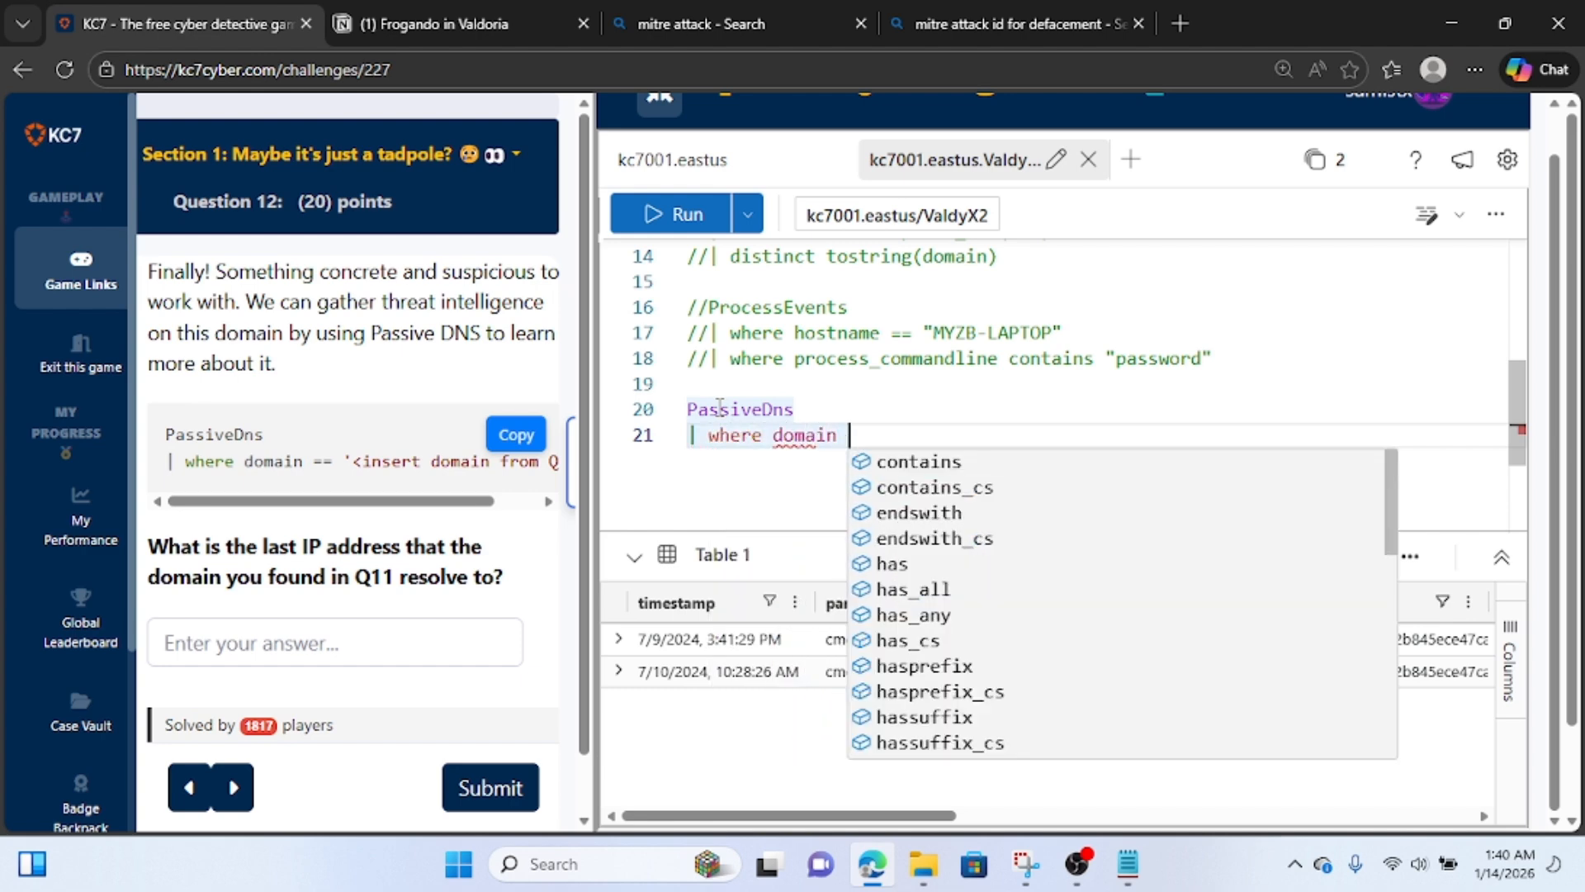
pyautogui.write('== "')
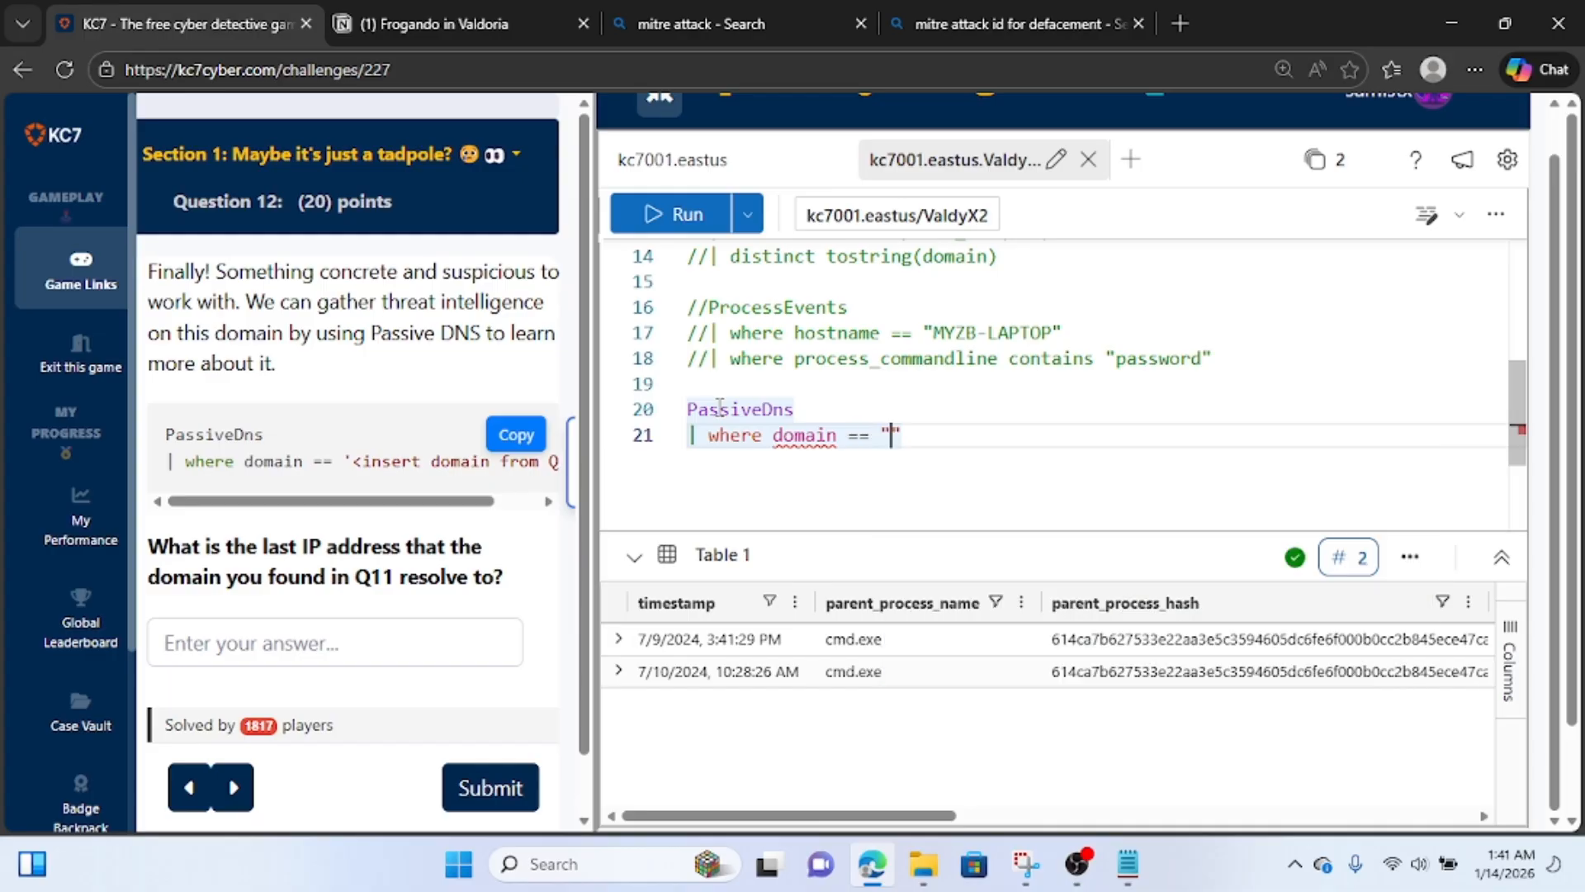
pyautogui.write('newdevelopmentupdates.org')
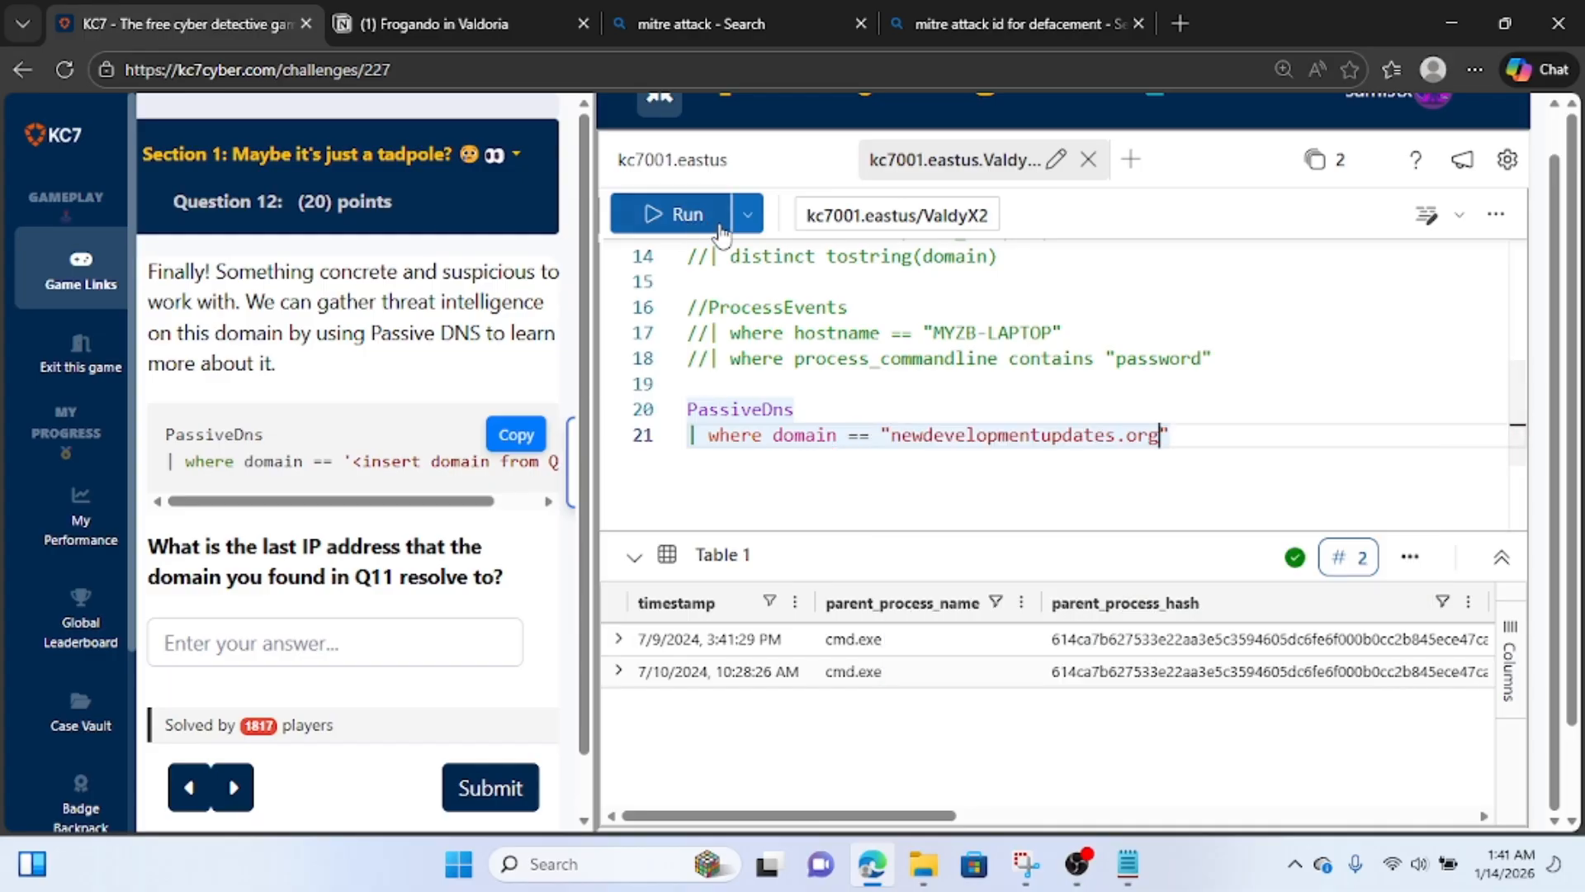
pyautogui.click(688, 213)
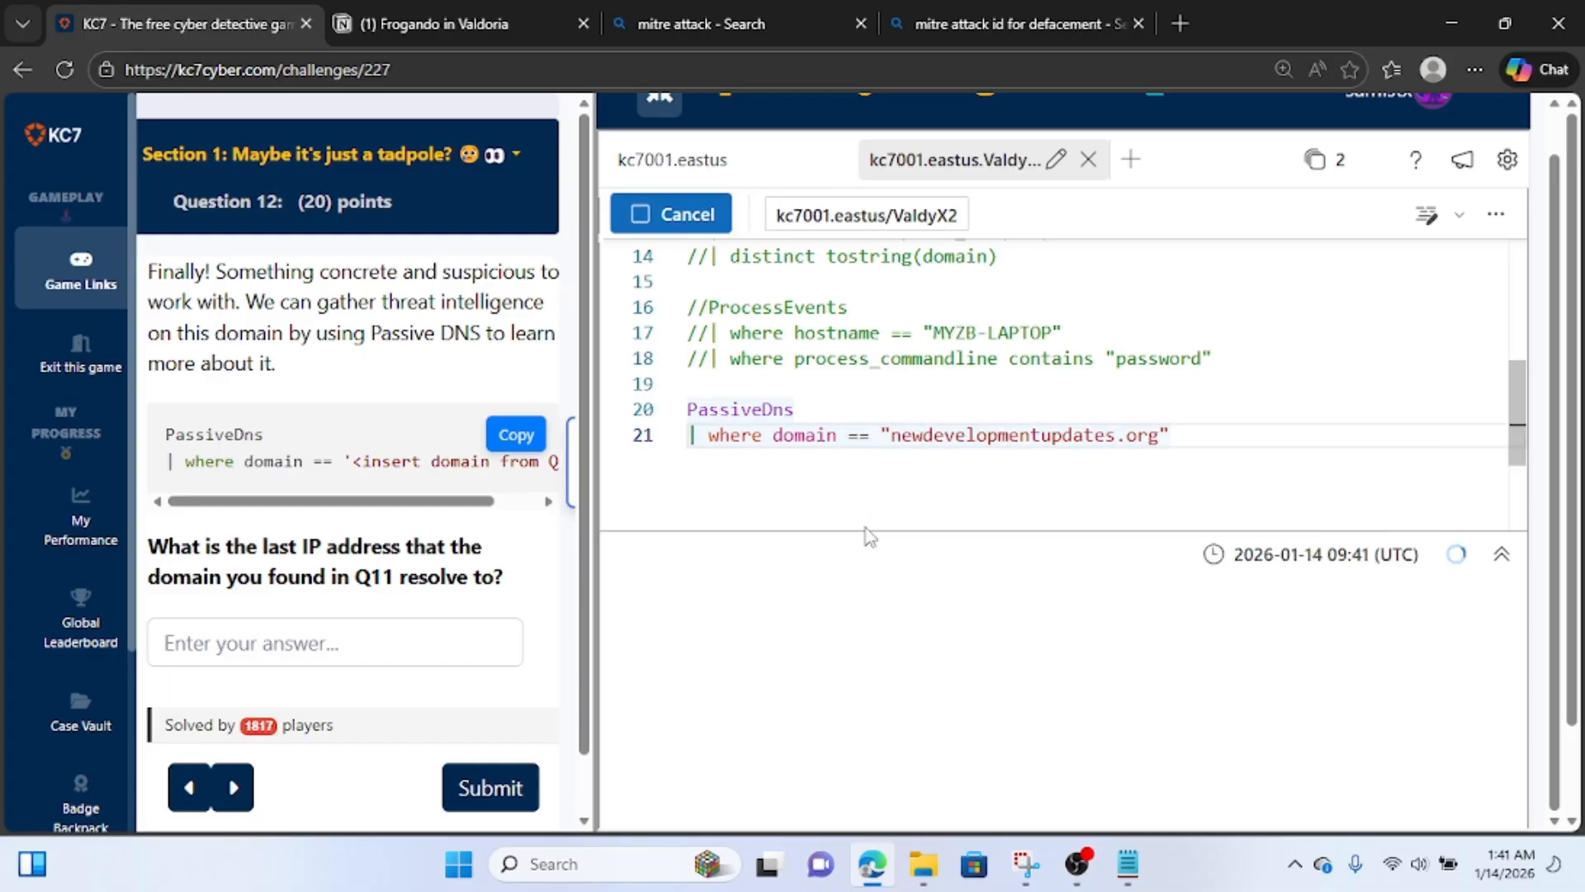
pyautogui.scroll(-1, 915, 615)
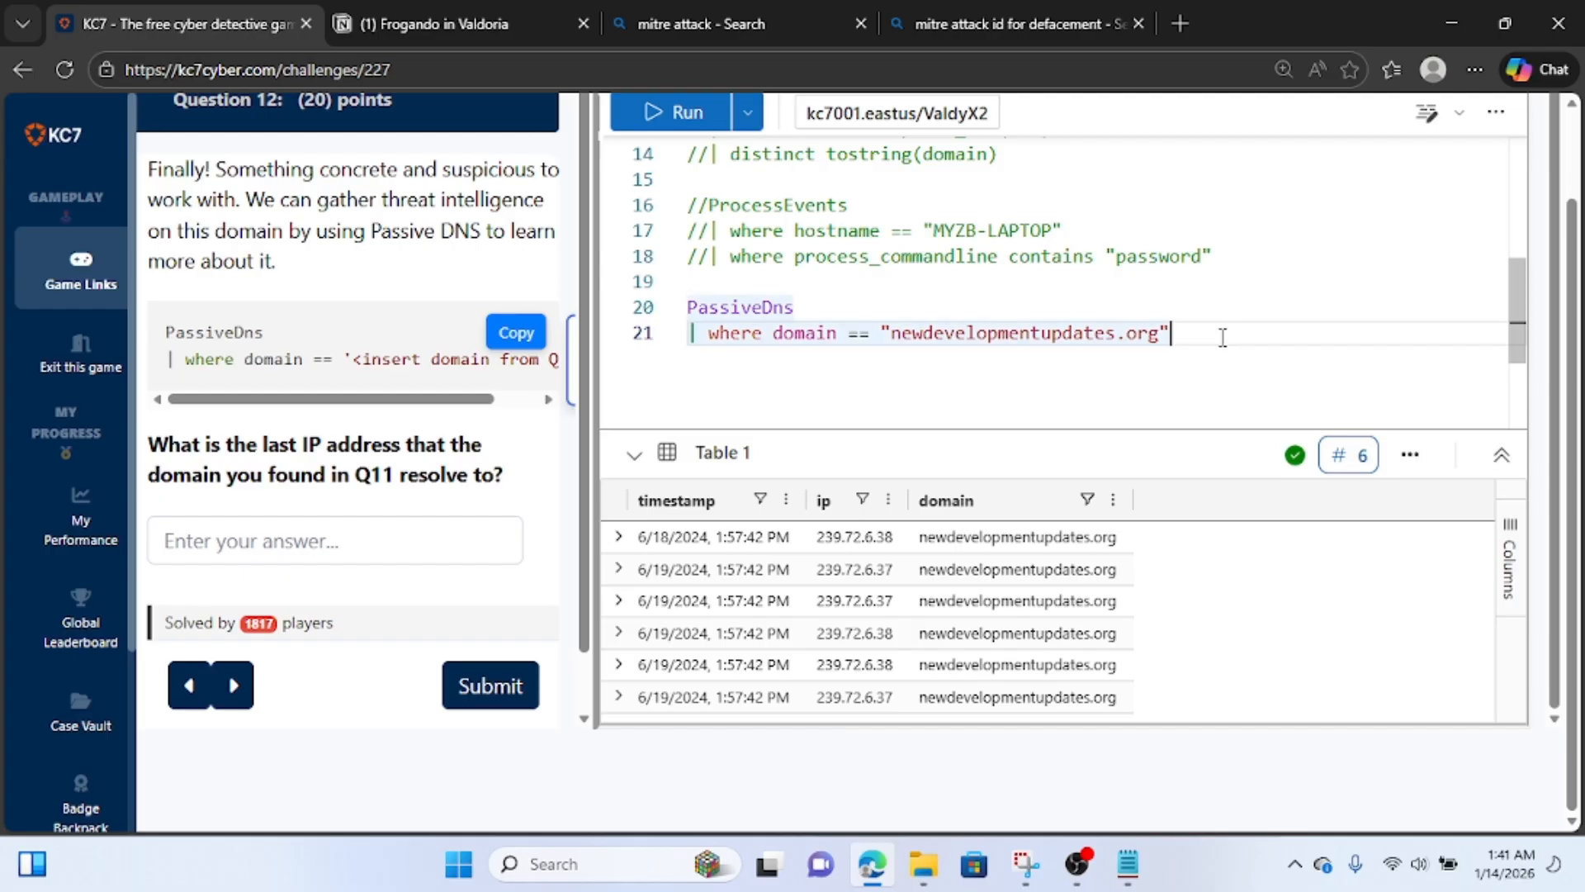
# Add "| distinct ip" to the PassiveDns query and run it again.
pyautogui.press('Return')
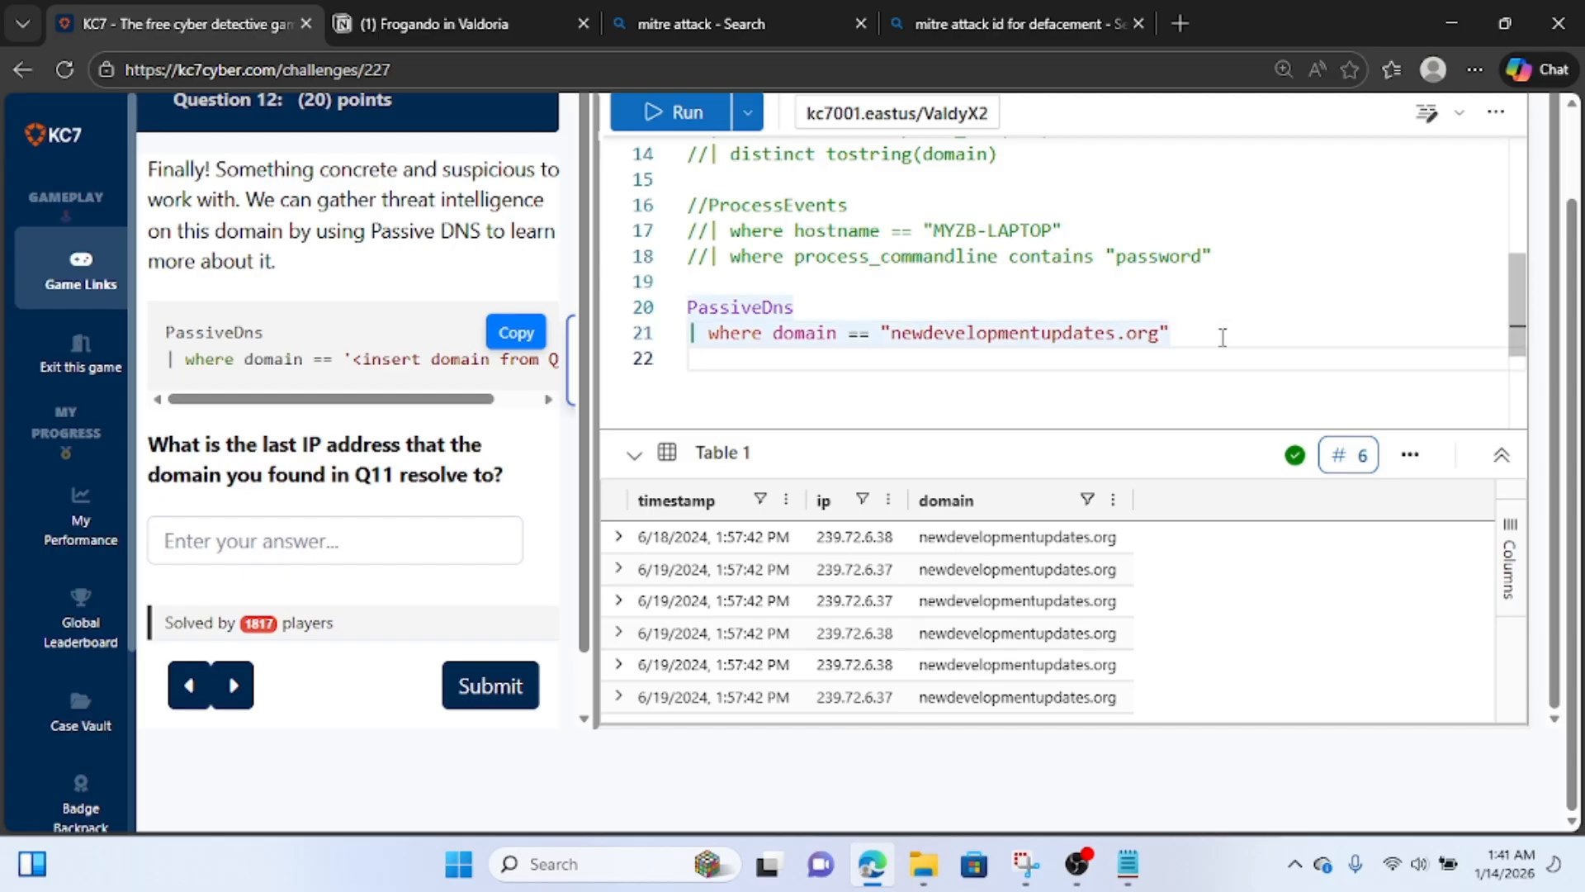
pyautogui.write('| dist')
pyautogui.write('inct ')
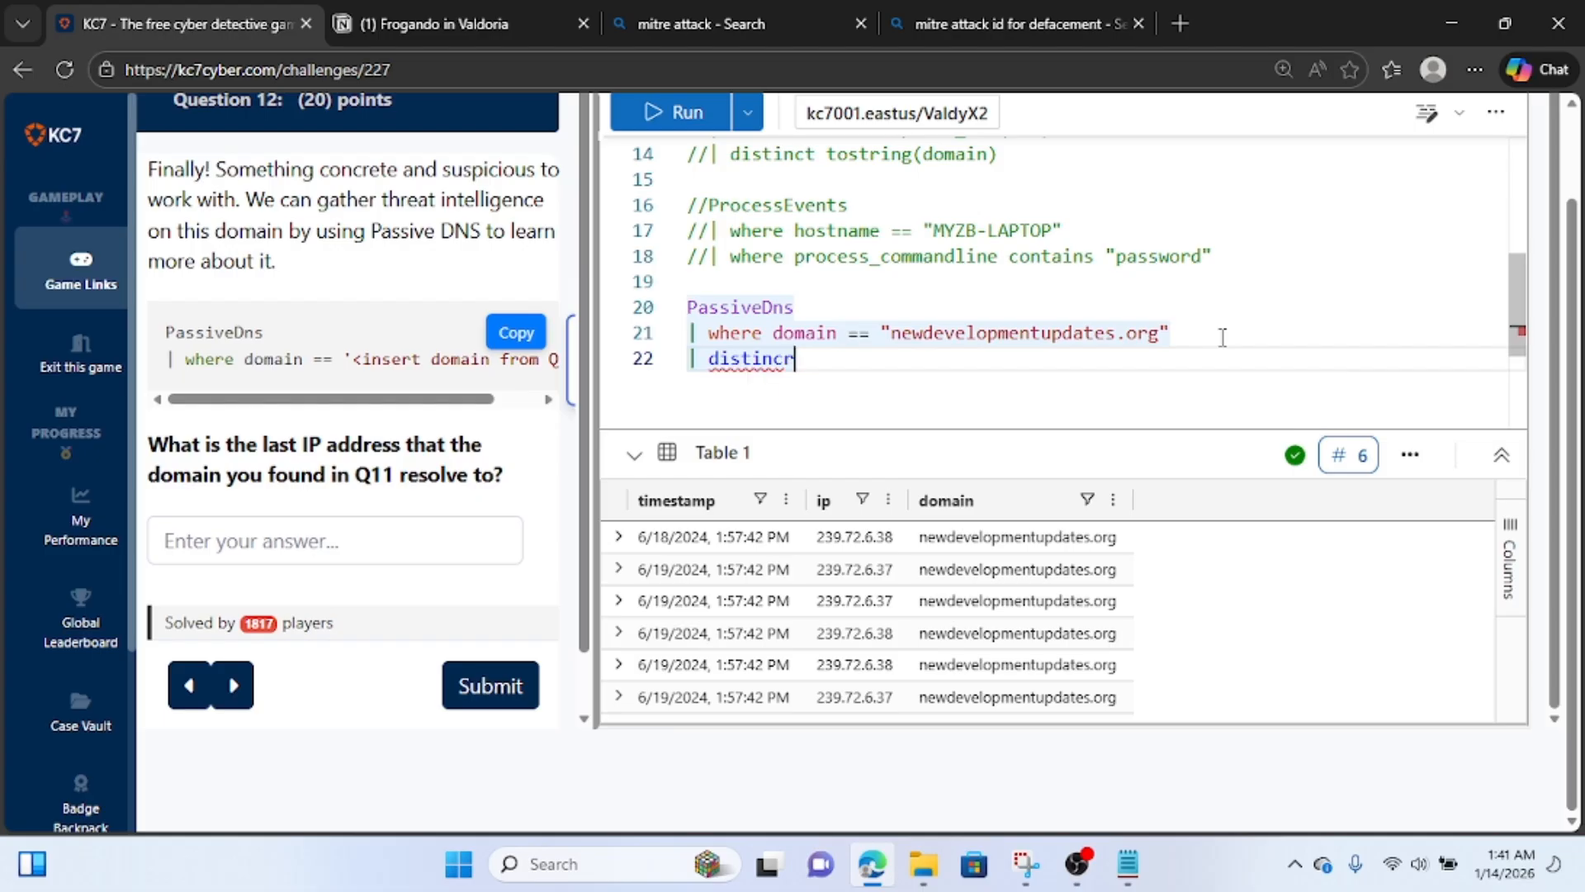
pyautogui.write('ip')
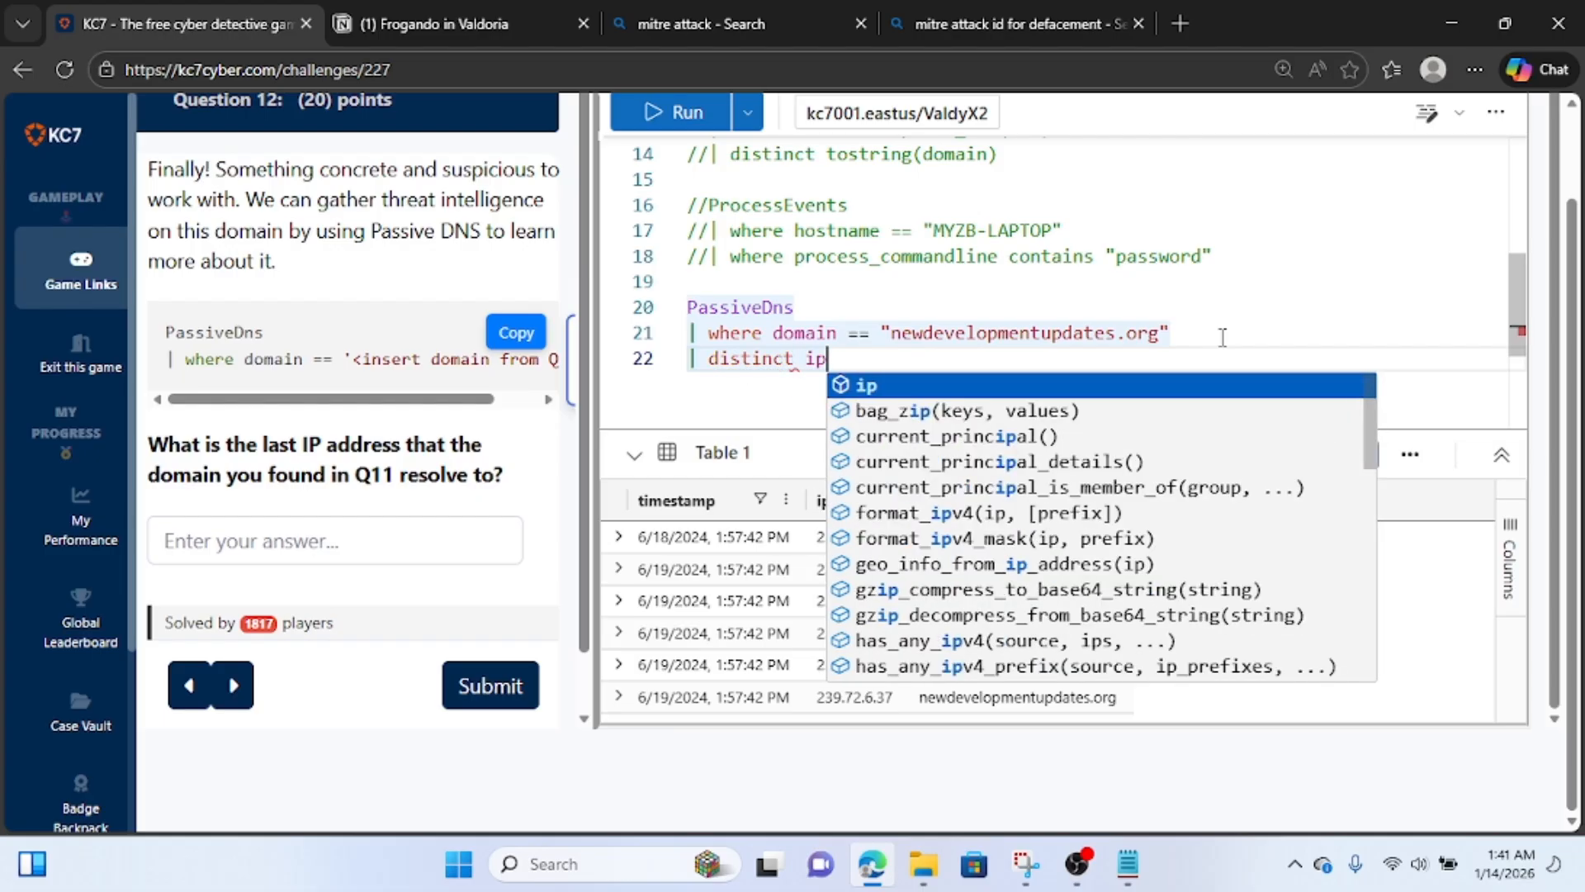
pyautogui.click(676, 113)
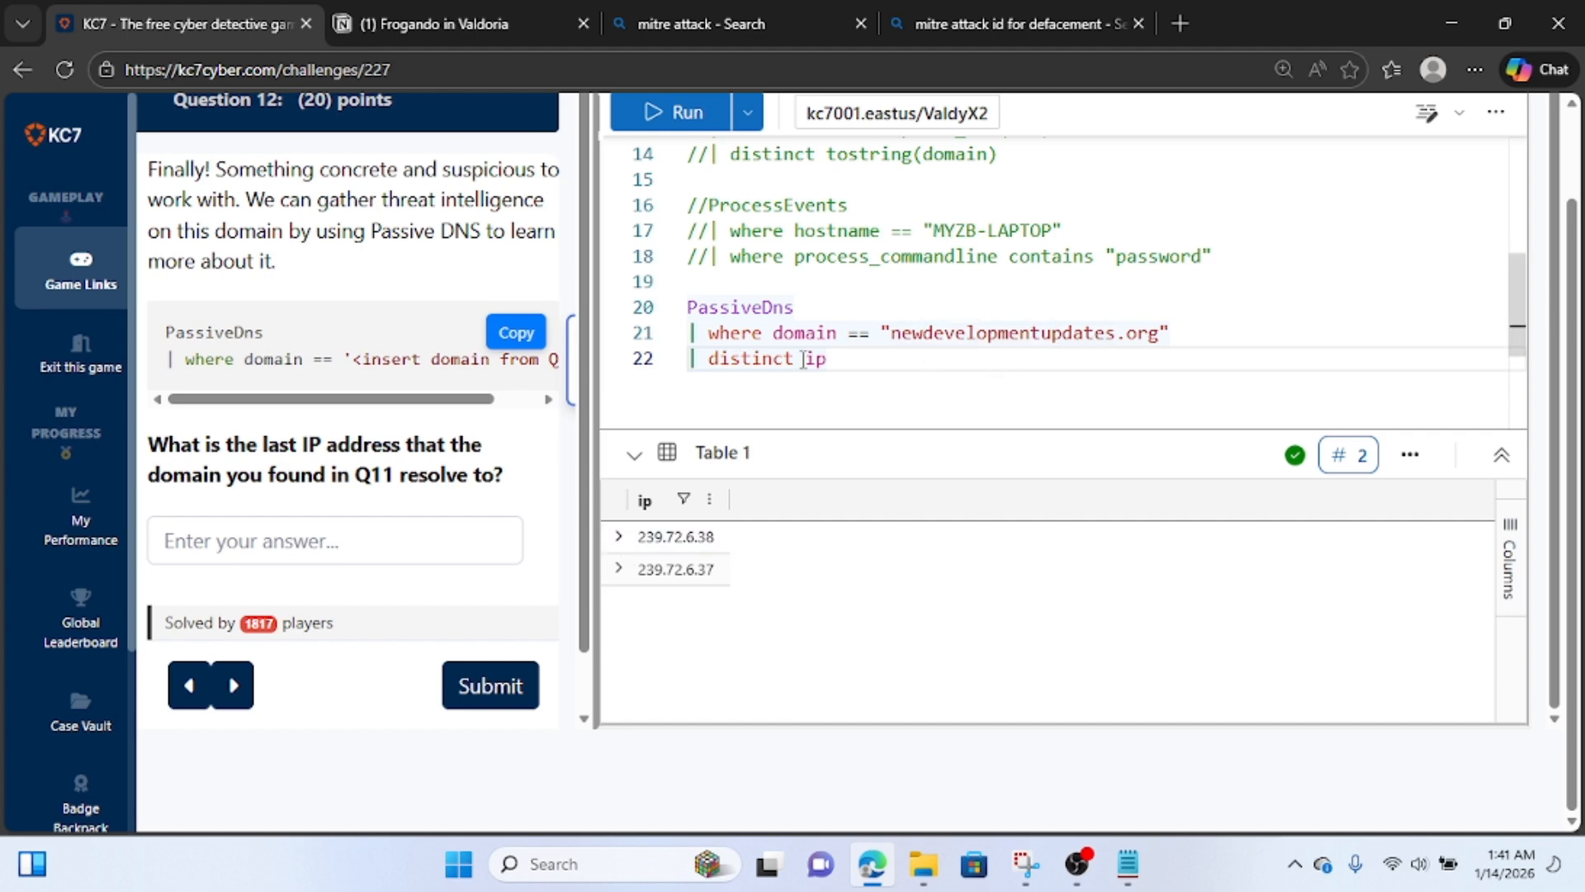
pyautogui.scroll(1, 803, 361)
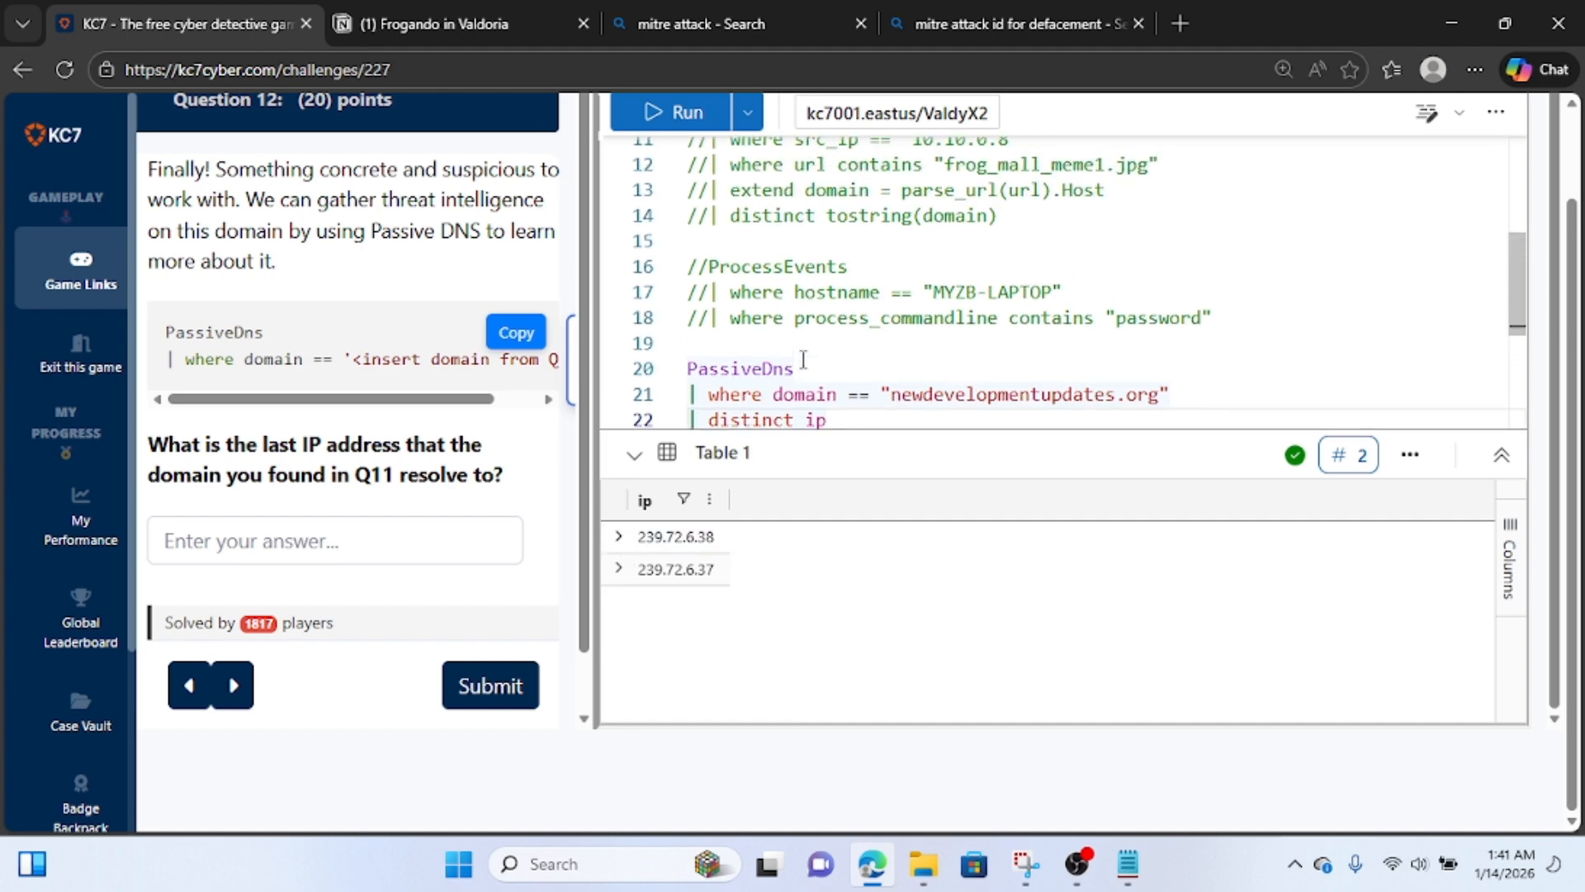
# Copy the first resulting IP and record 239.72.6.38 and 239.72.6.37 under an "ip" line at the end of the Notion notes.
pyautogui.click(619, 537)
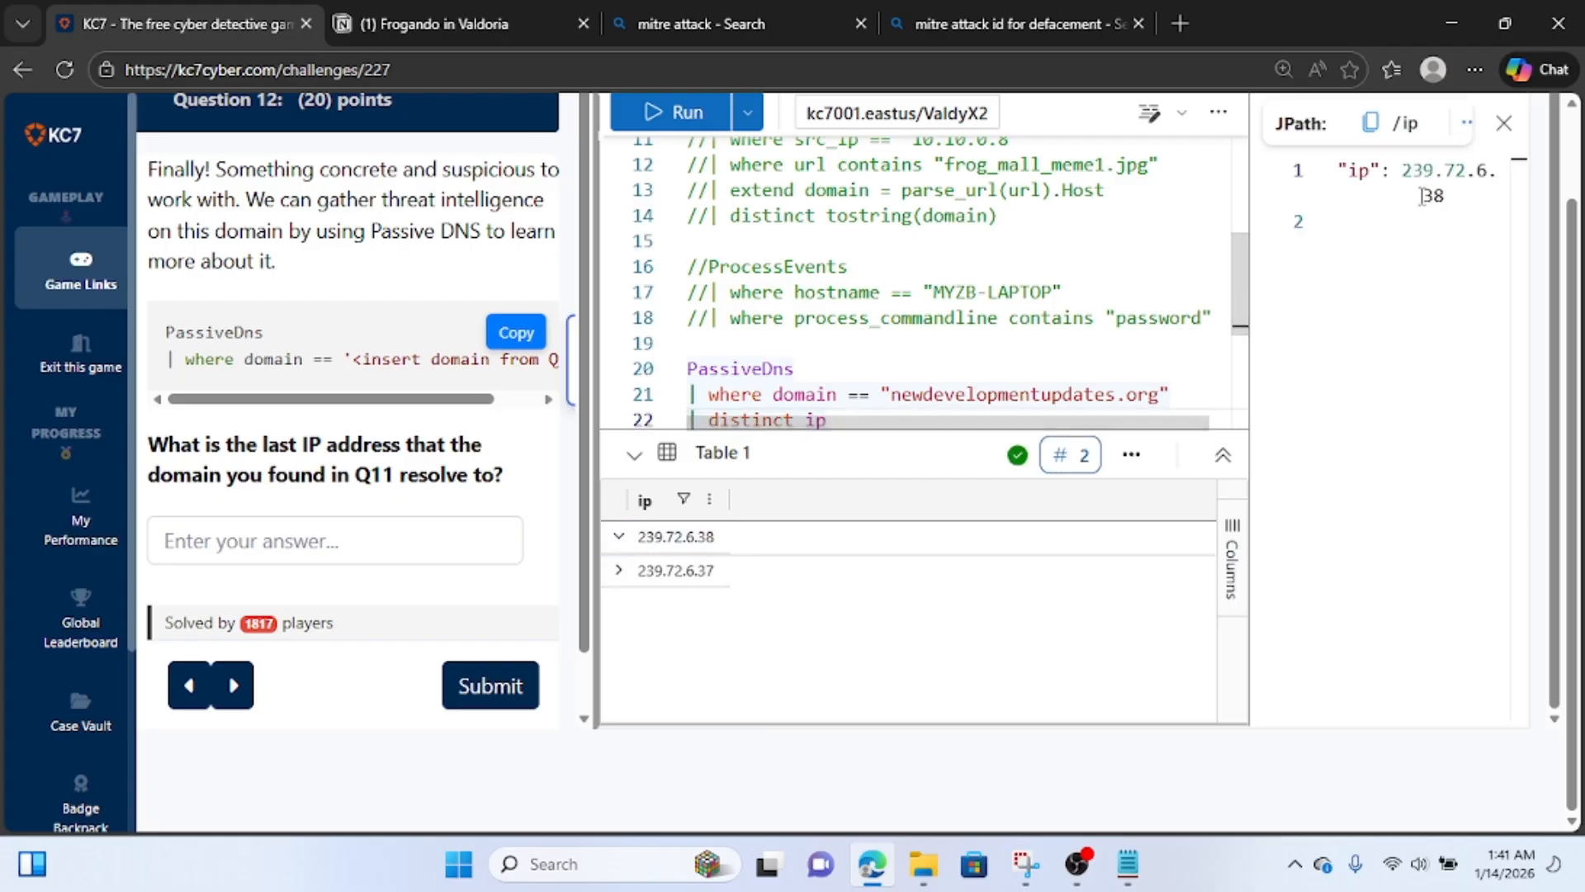
pyautogui.moveTo(1446, 196); pyautogui.dragTo(1404, 172)
pyautogui.hotkey('ctrl', 'c')
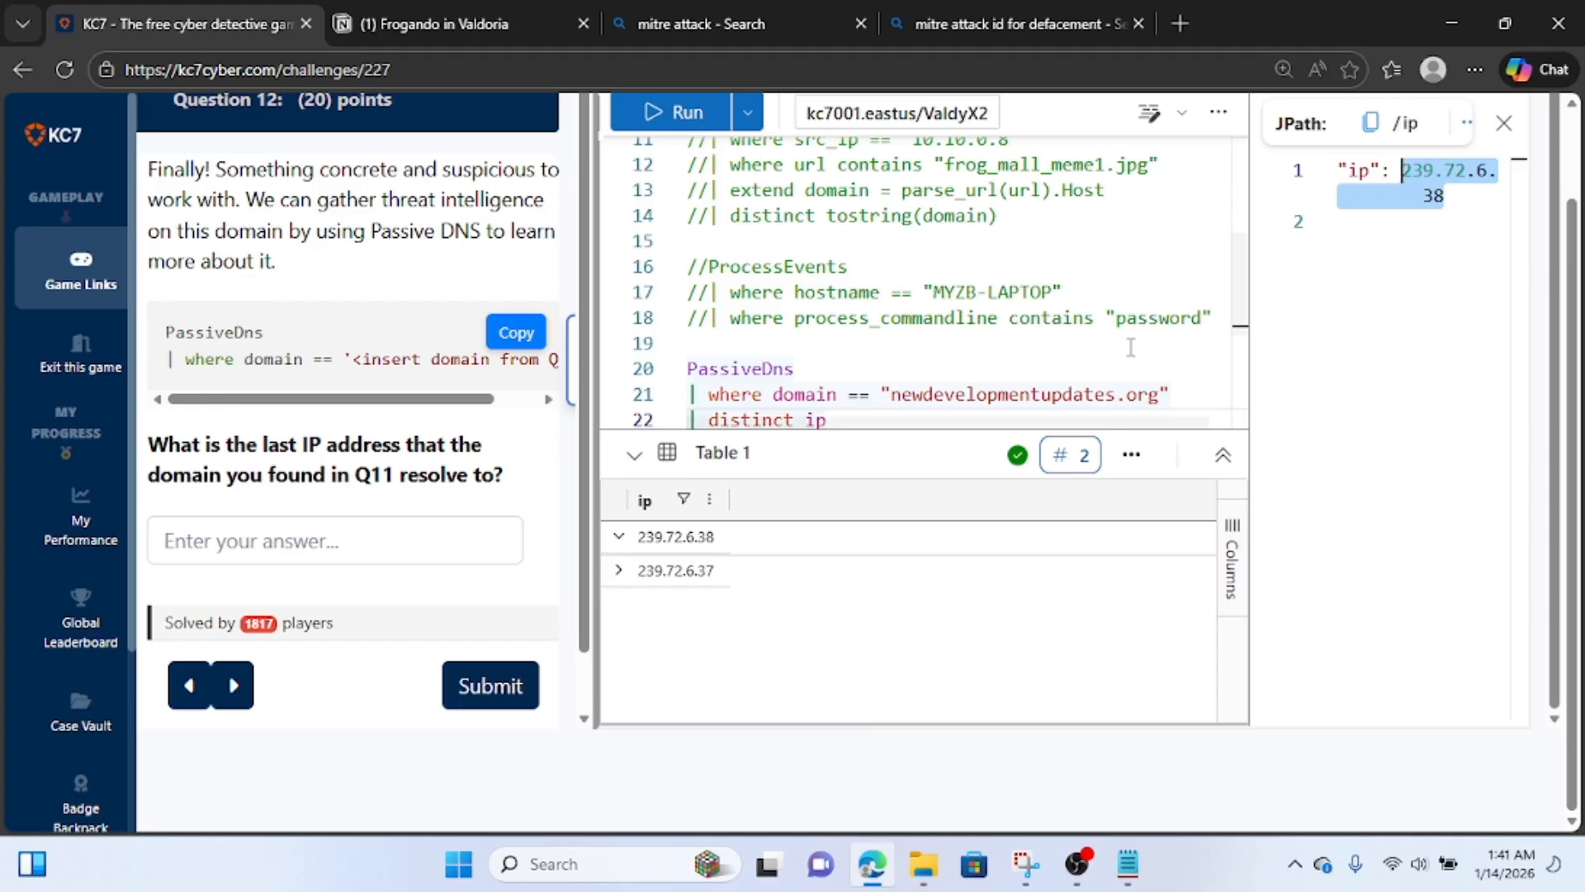
pyautogui.click(433, 35)
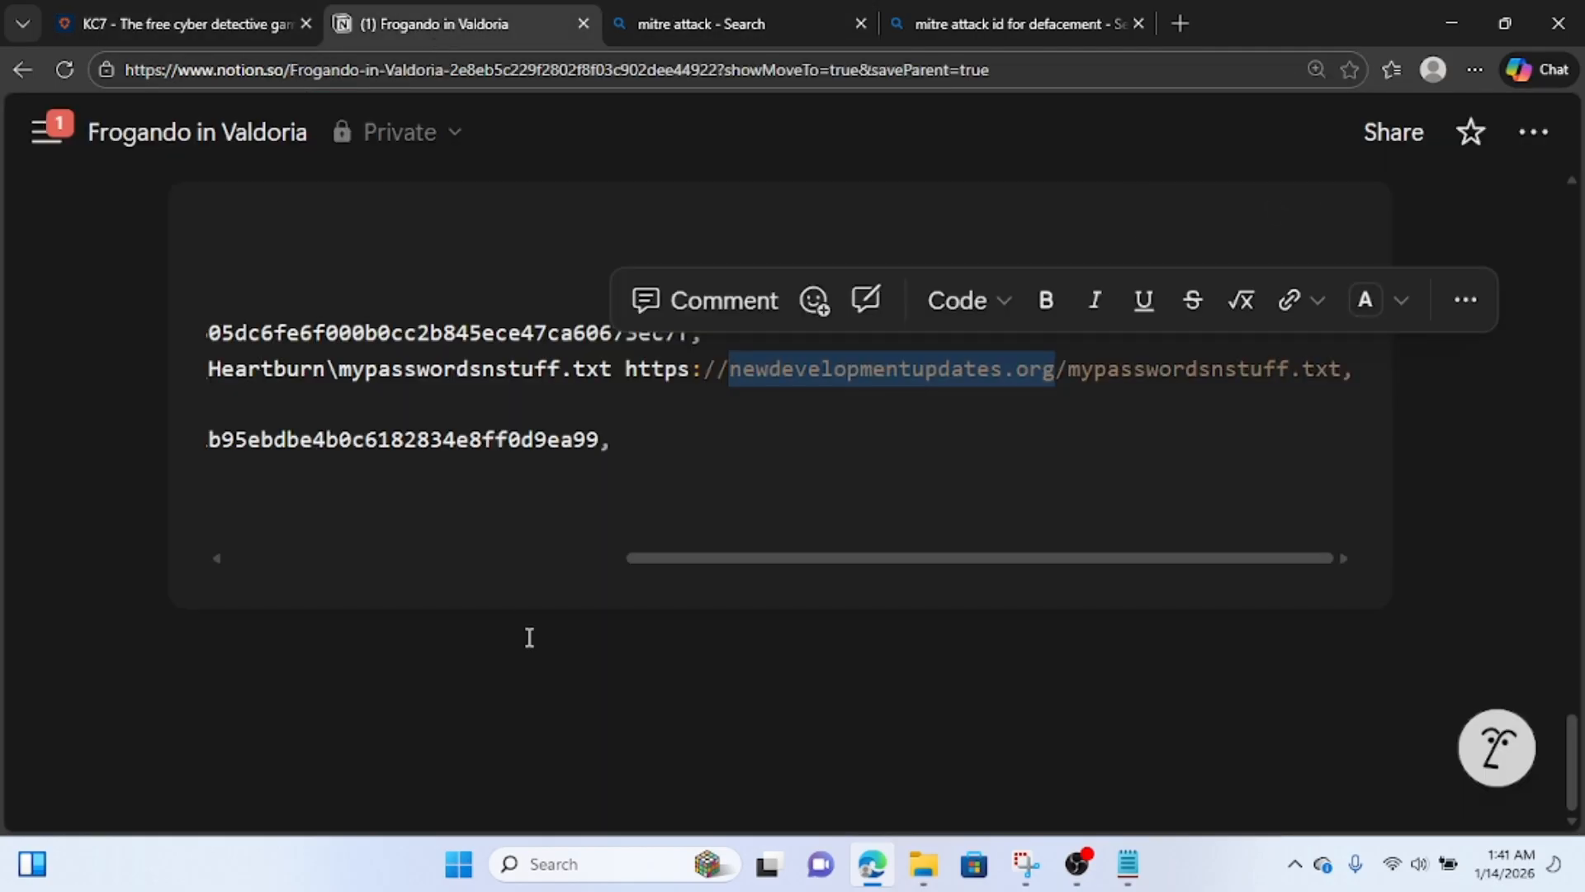
pyautogui.rightClick(487, 700)
pyautogui.click(487, 702)
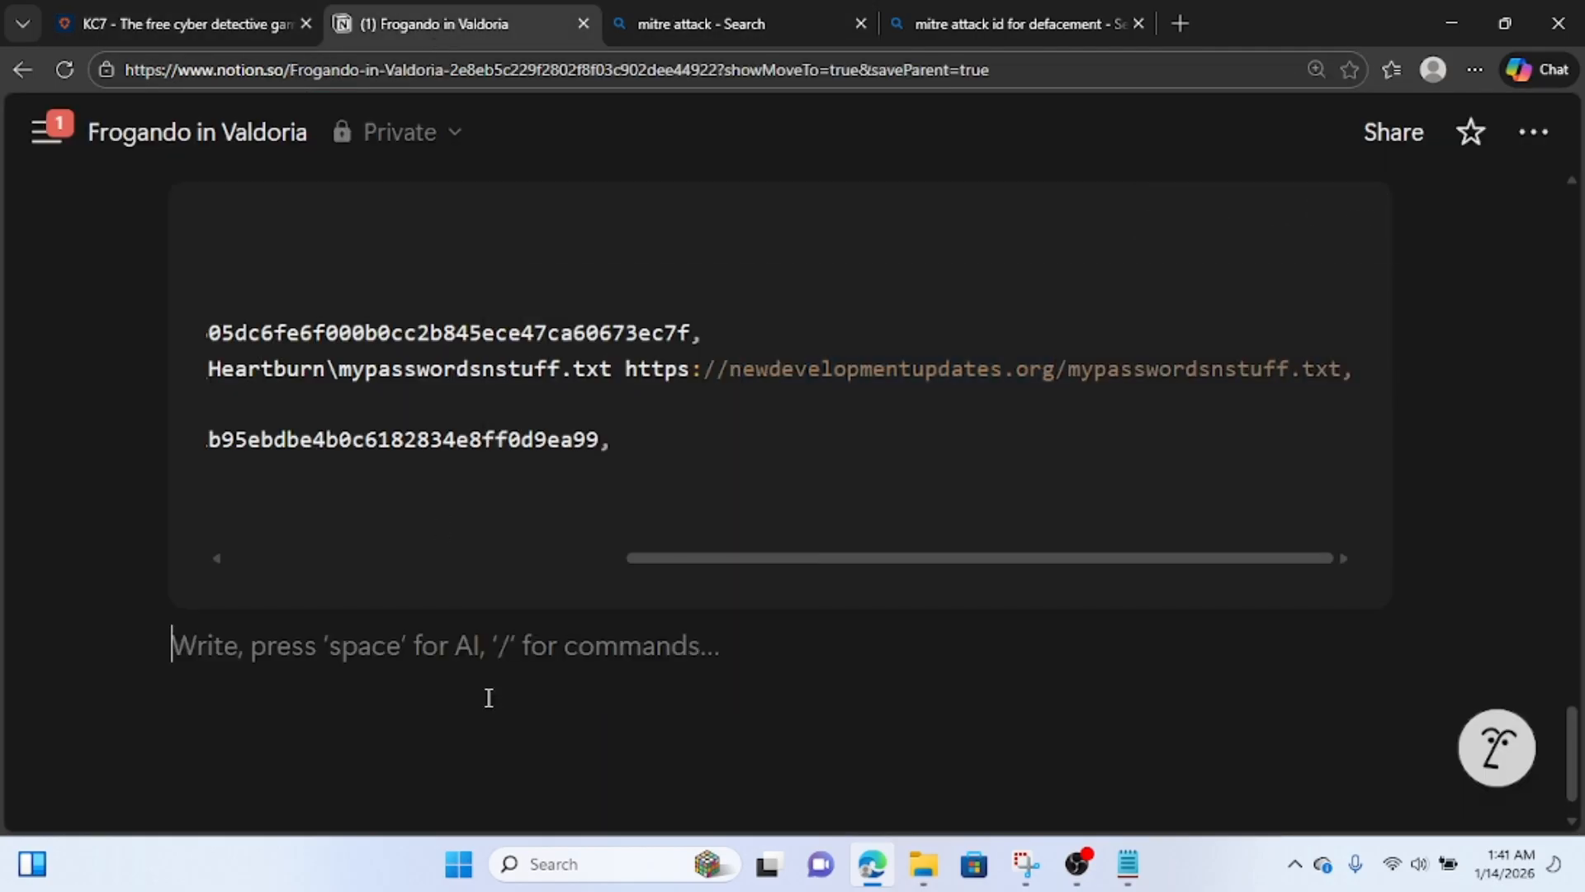
pyautogui.write('ip')
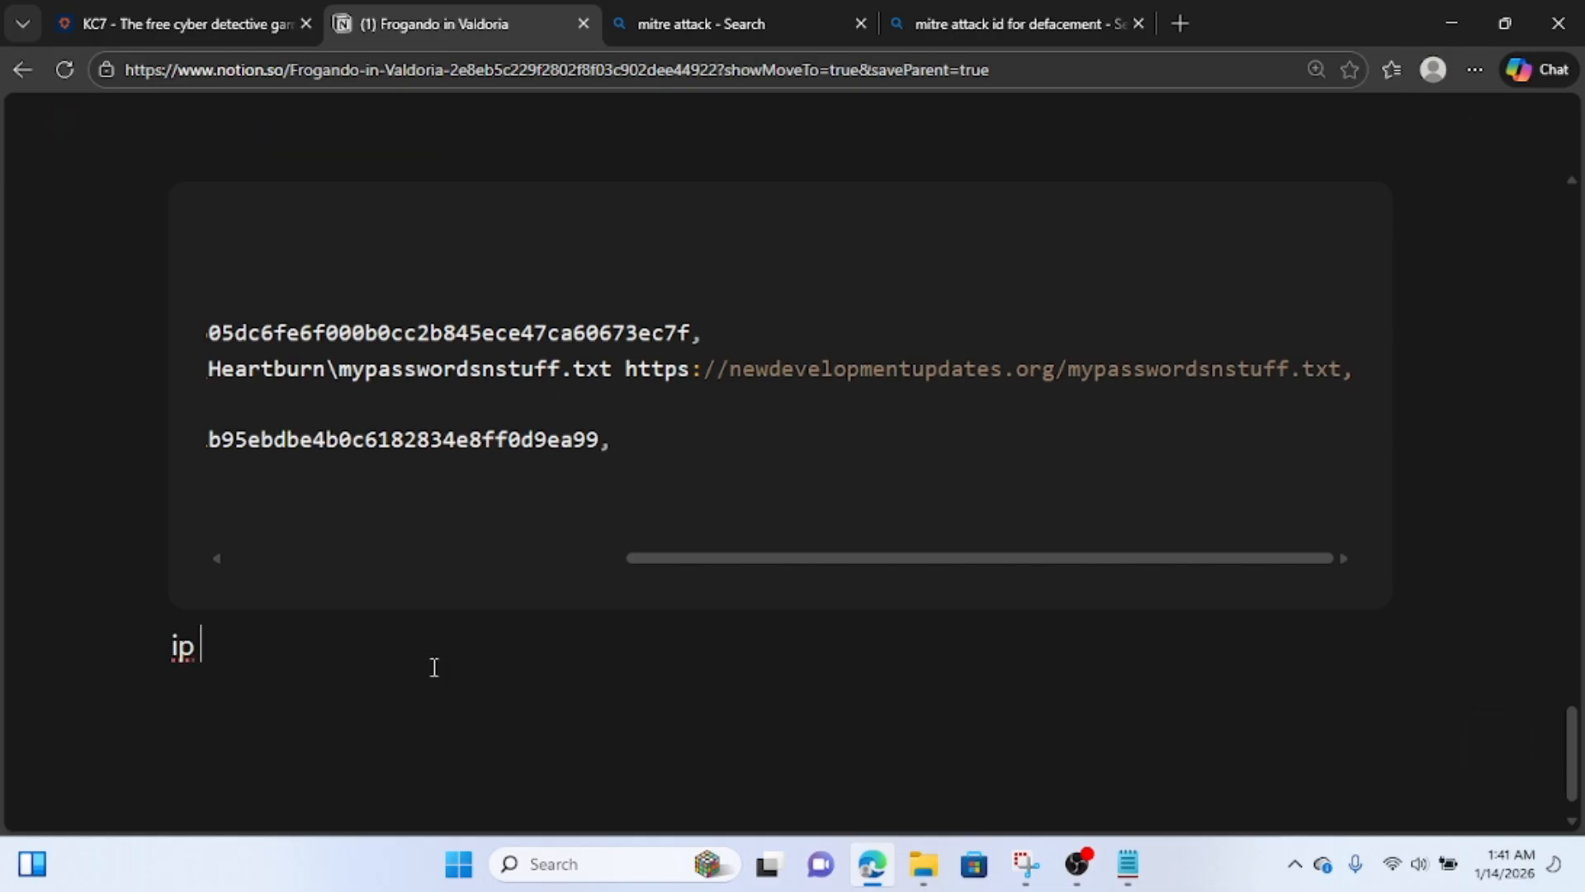
pyautogui.press('Return')
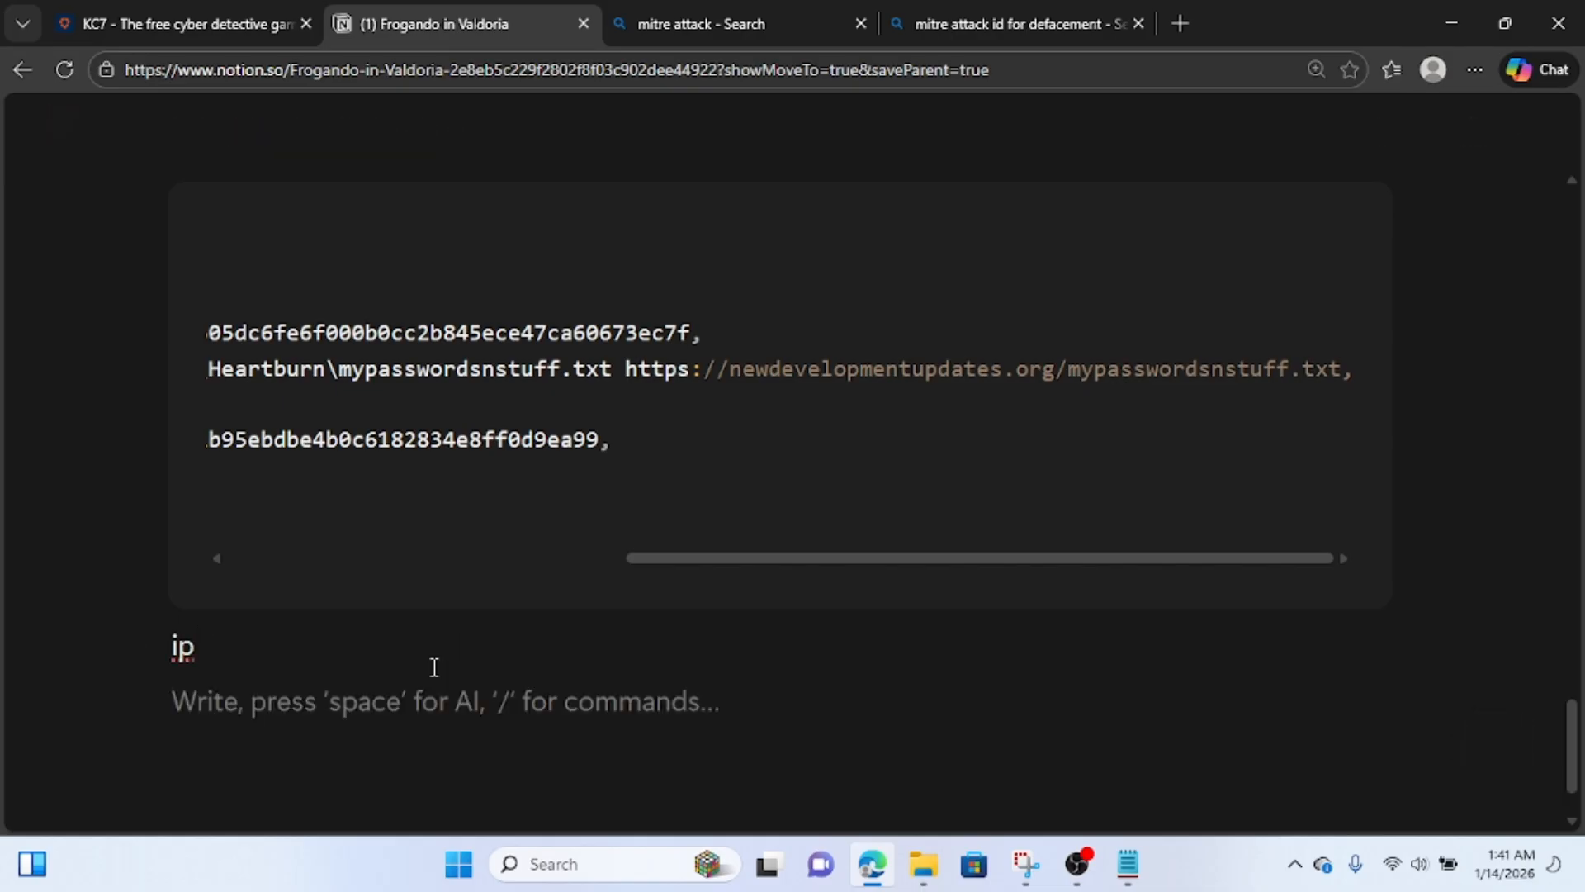
pyautogui.hotkey('ctrl', 'v')
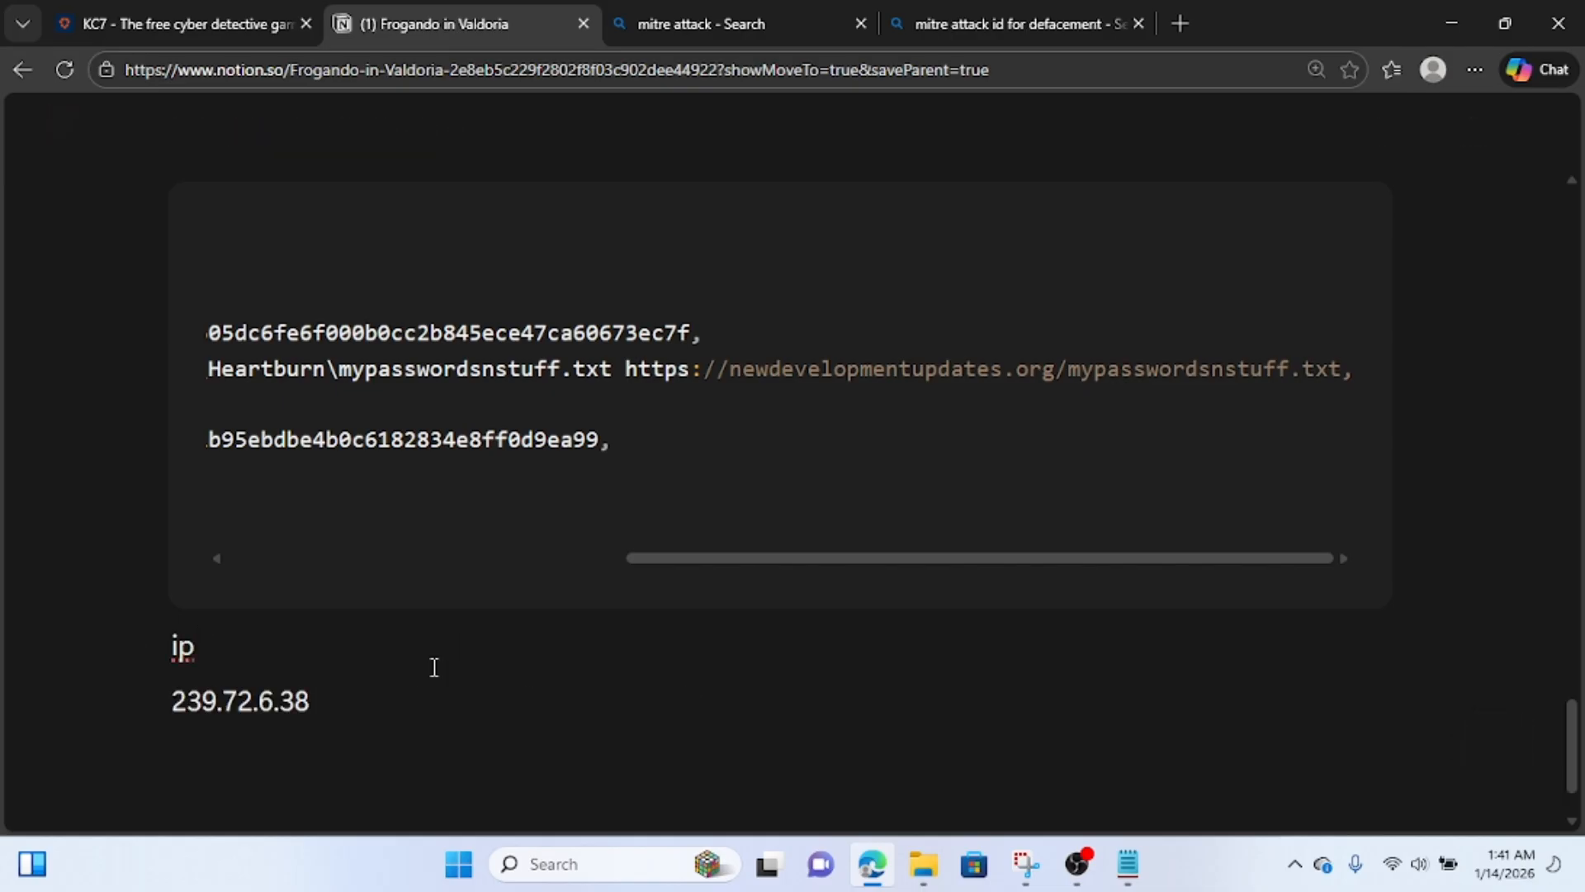
pyautogui.write('239.72.6.38')
pyautogui.press('BackSpace')
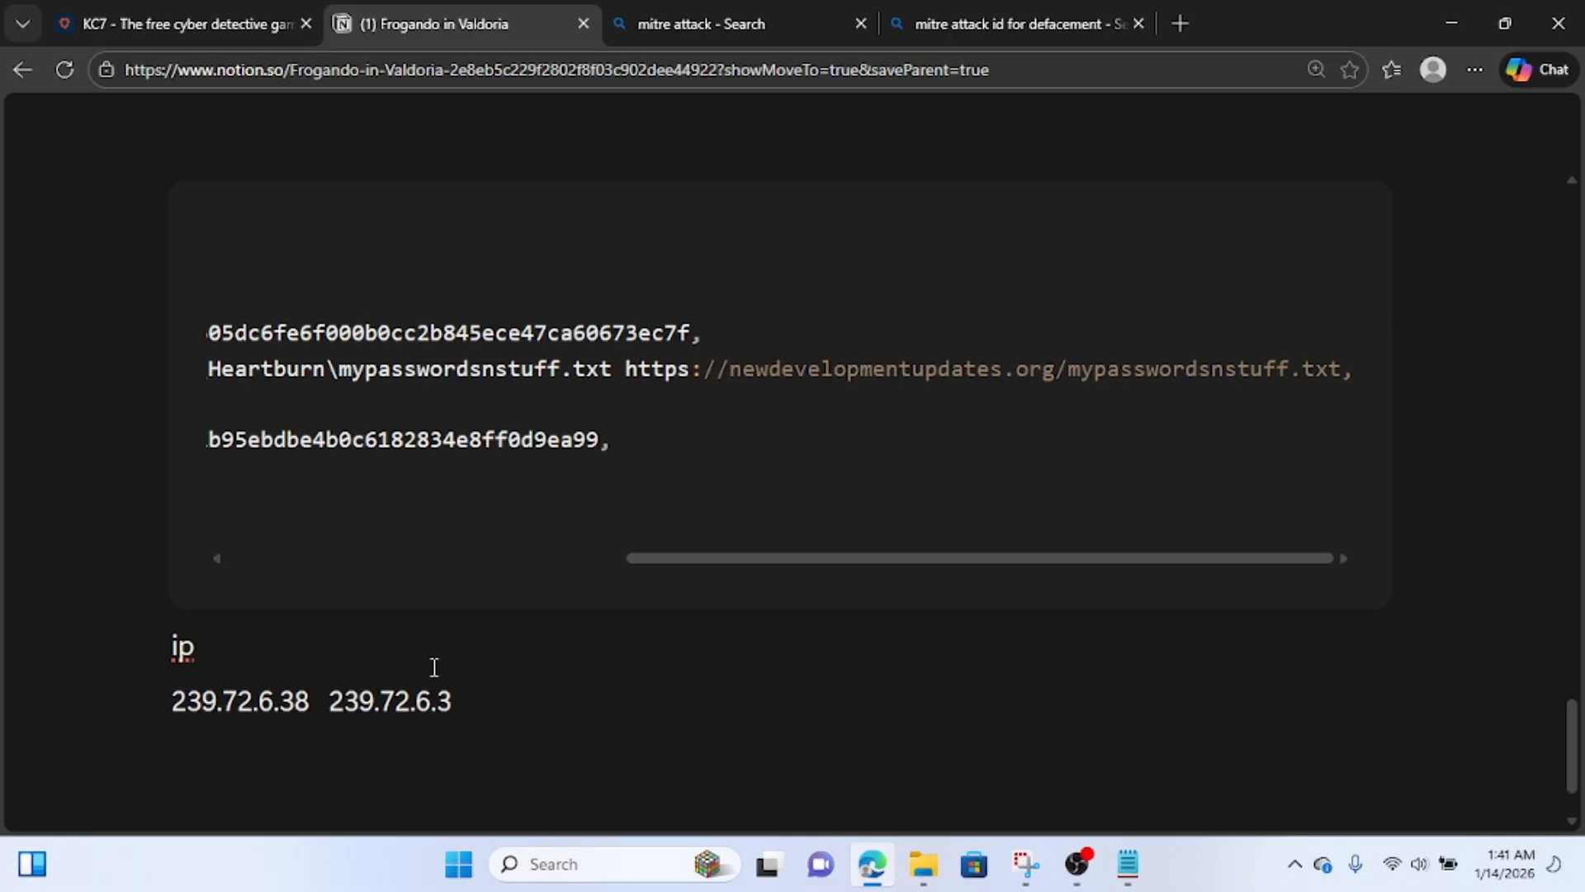
pyautogui.write('7')
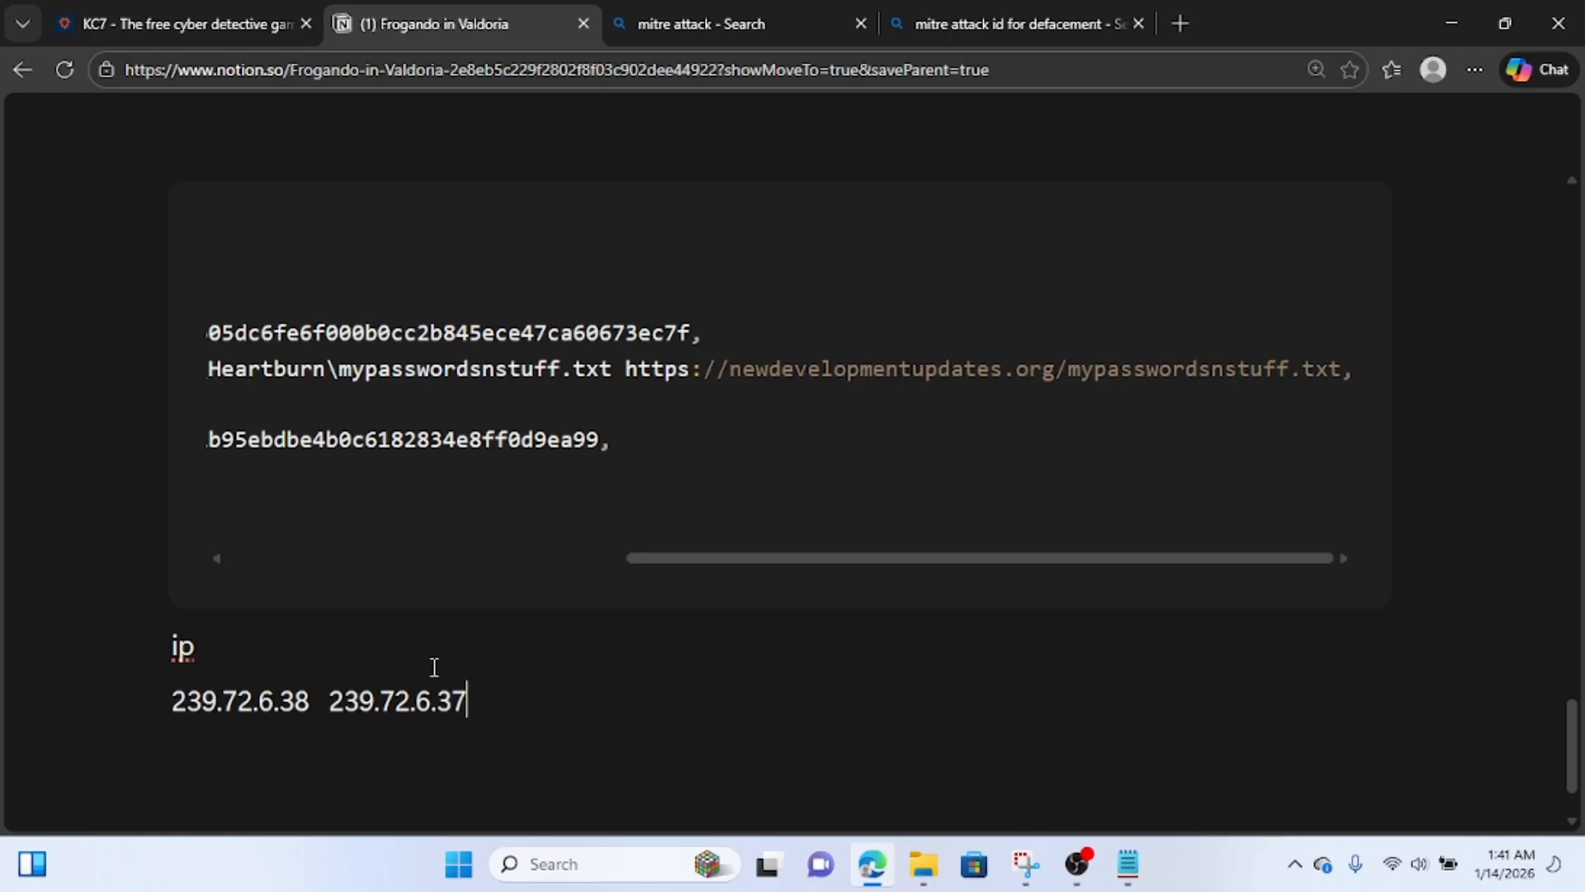
# Return to KC7 and submit 239.72.6.37 as the answer to Question 12.
pyautogui.click(136, 33)
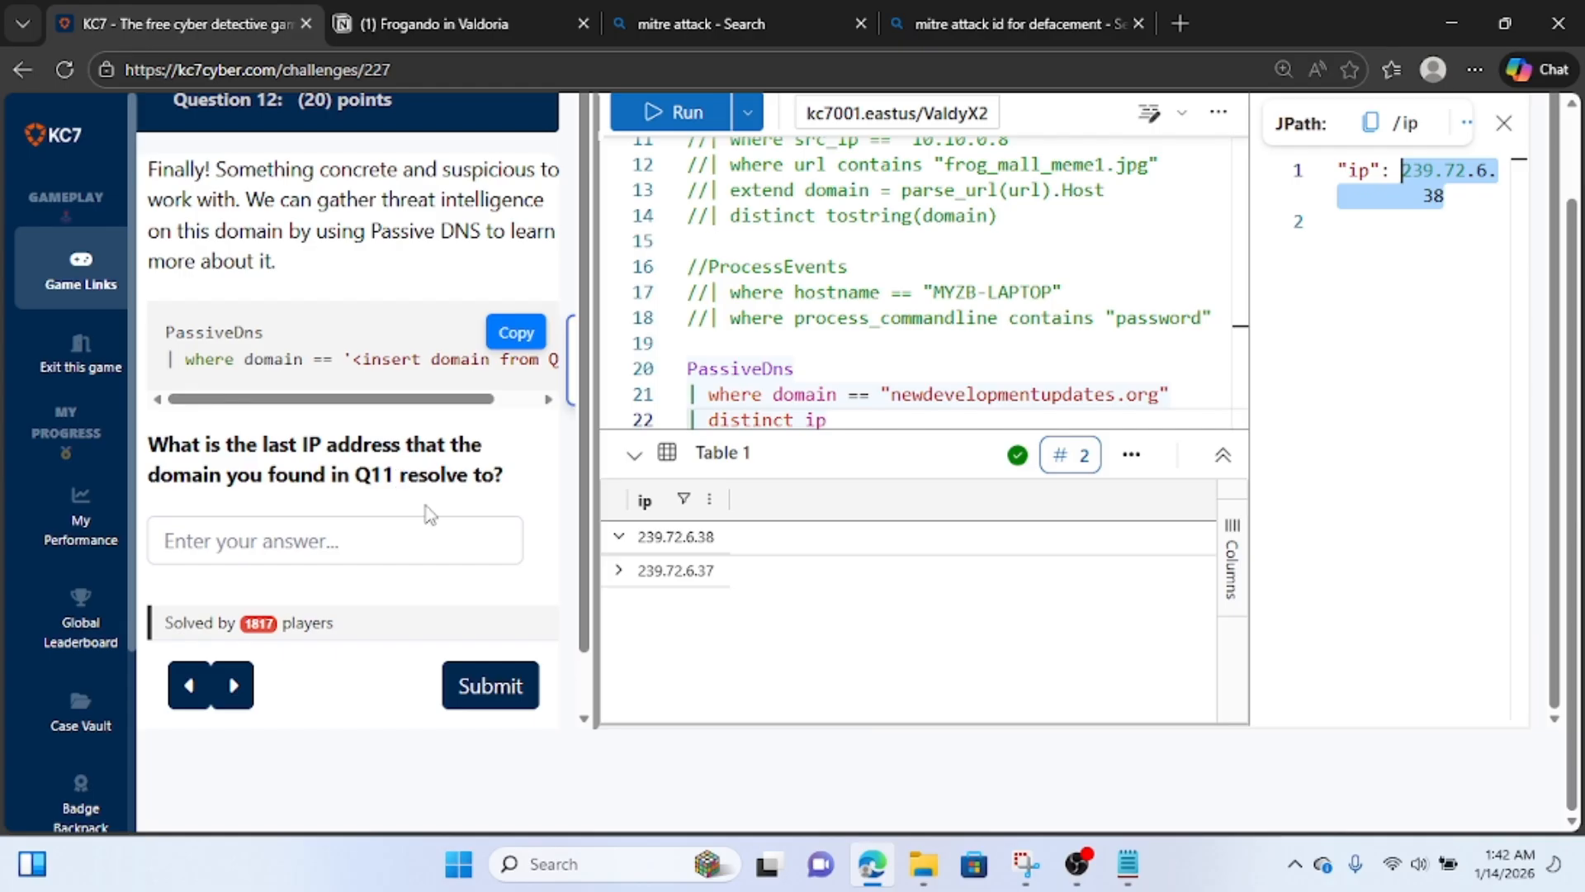
pyautogui.click(252, 554)
pyautogui.write('239.72.6.38')
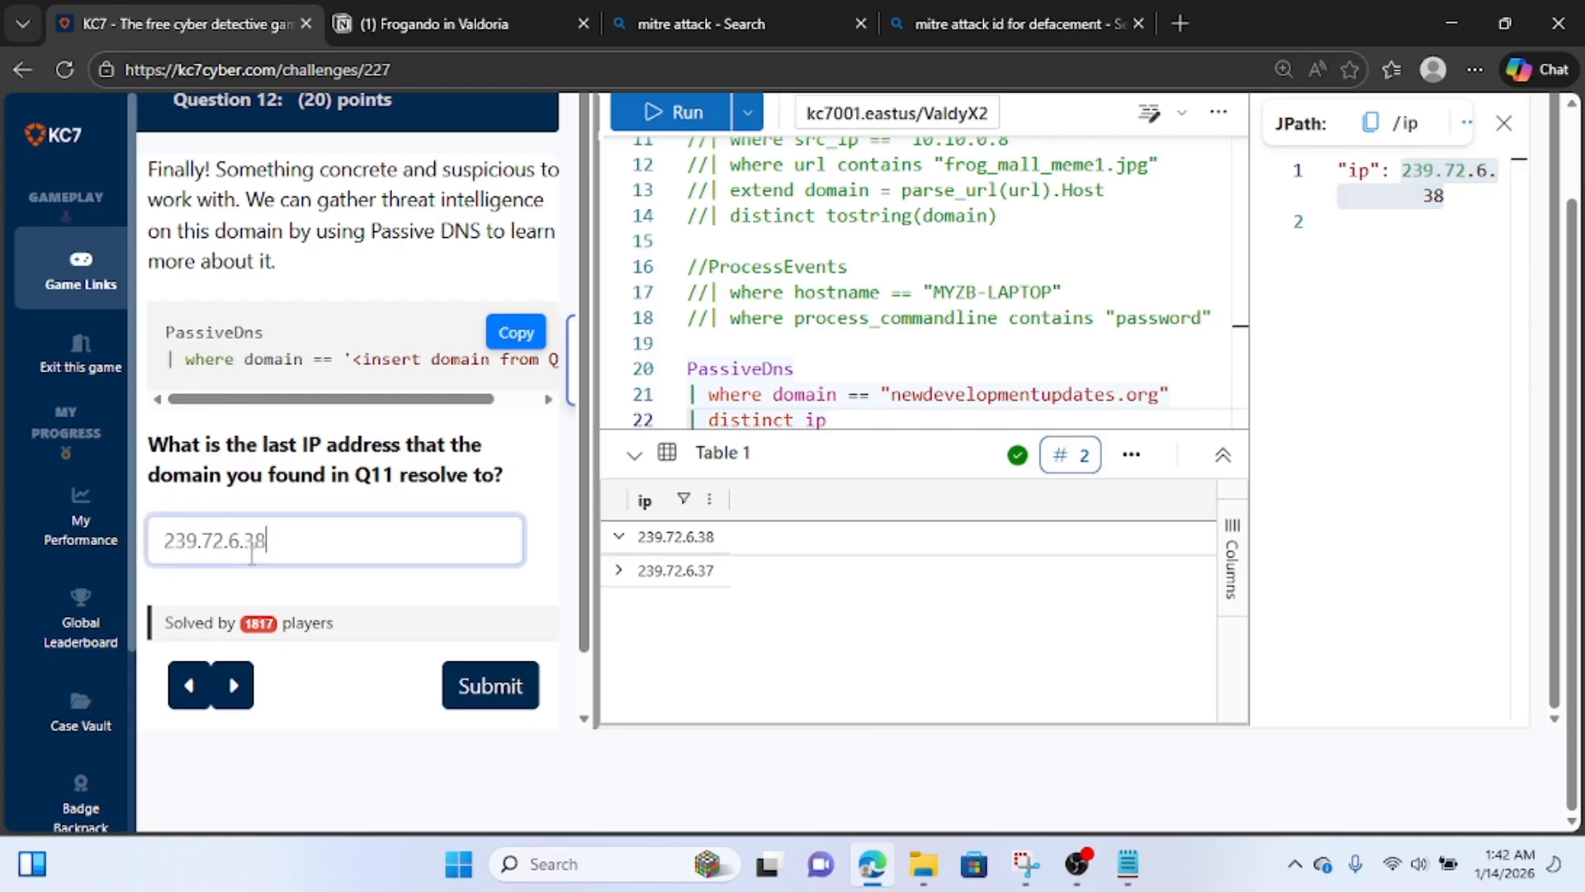
pyautogui.write('7')
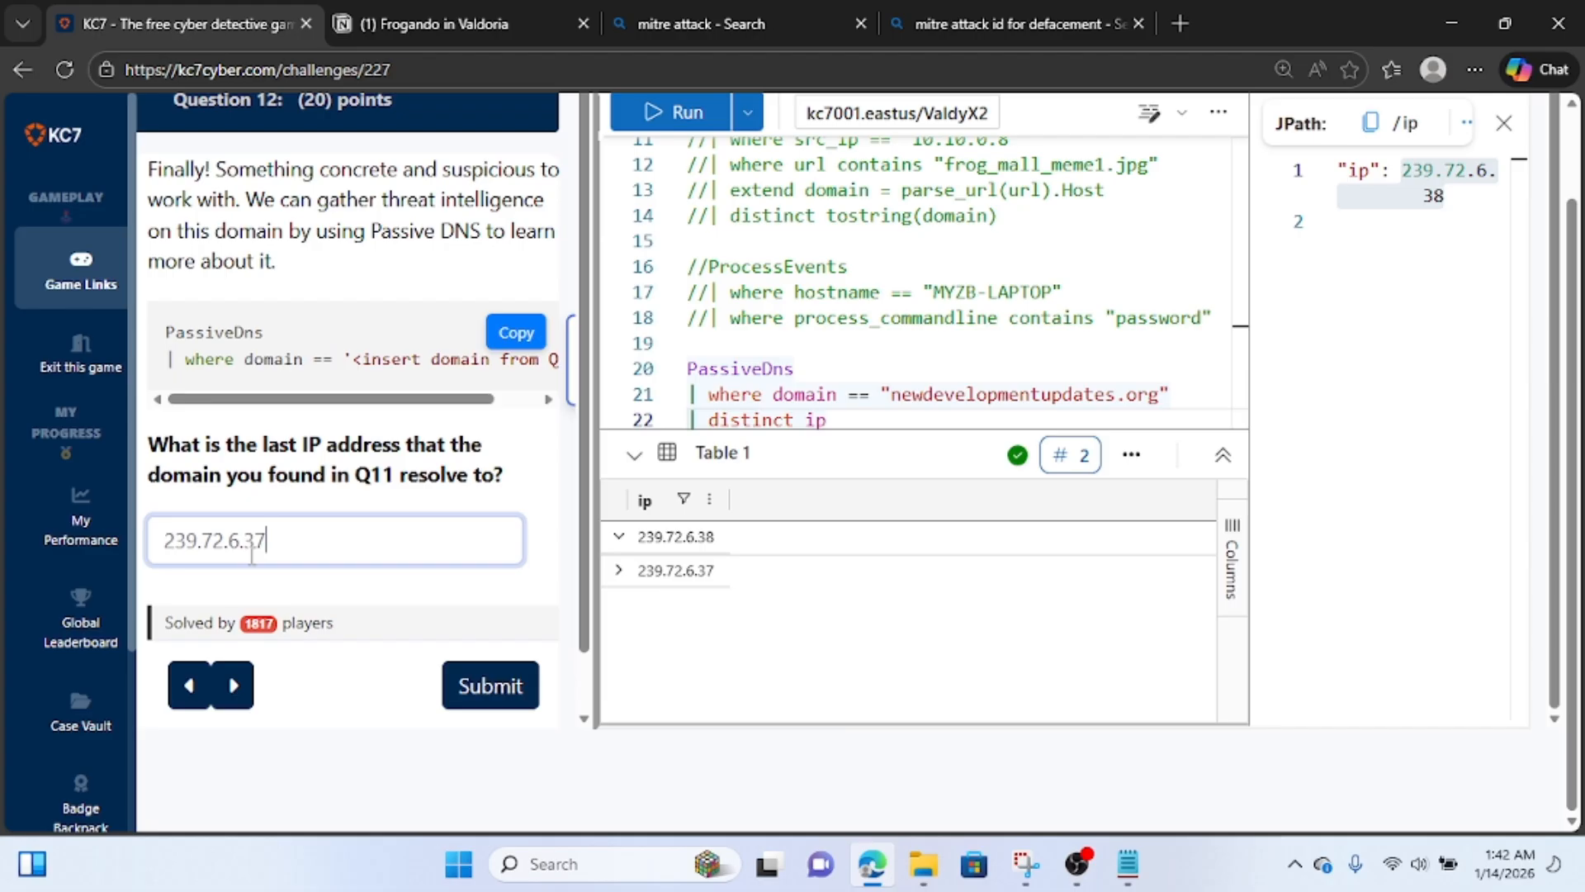
pyautogui.click(475, 696)
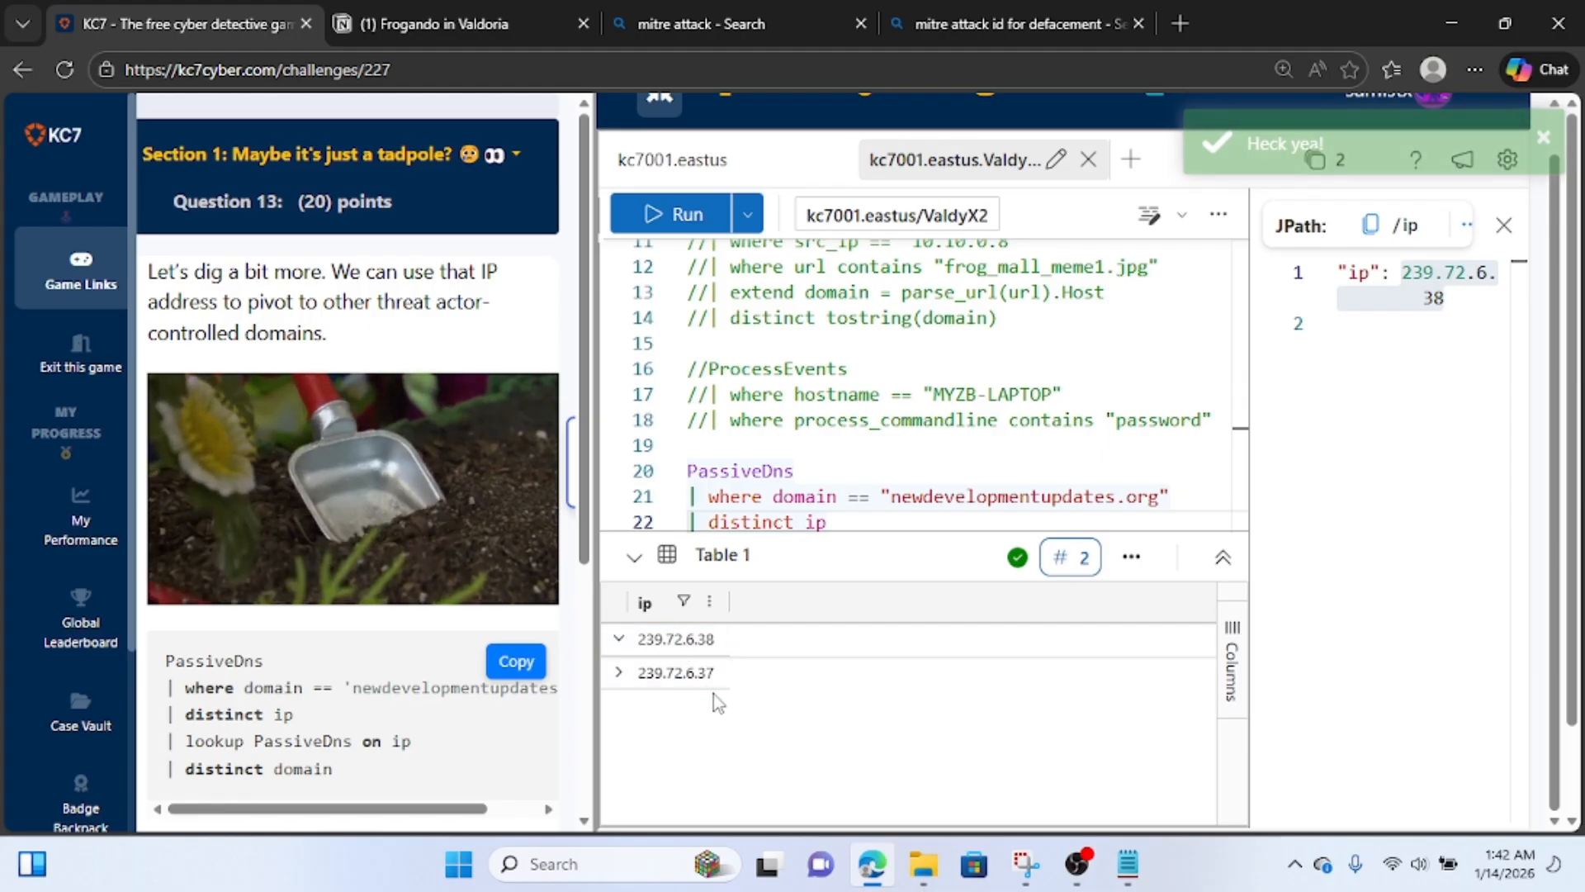
# Copy both IP addresses from the Notion notes into a "//" comment on the blank line above the PassiveDns query.
pyautogui.click(462, 23)
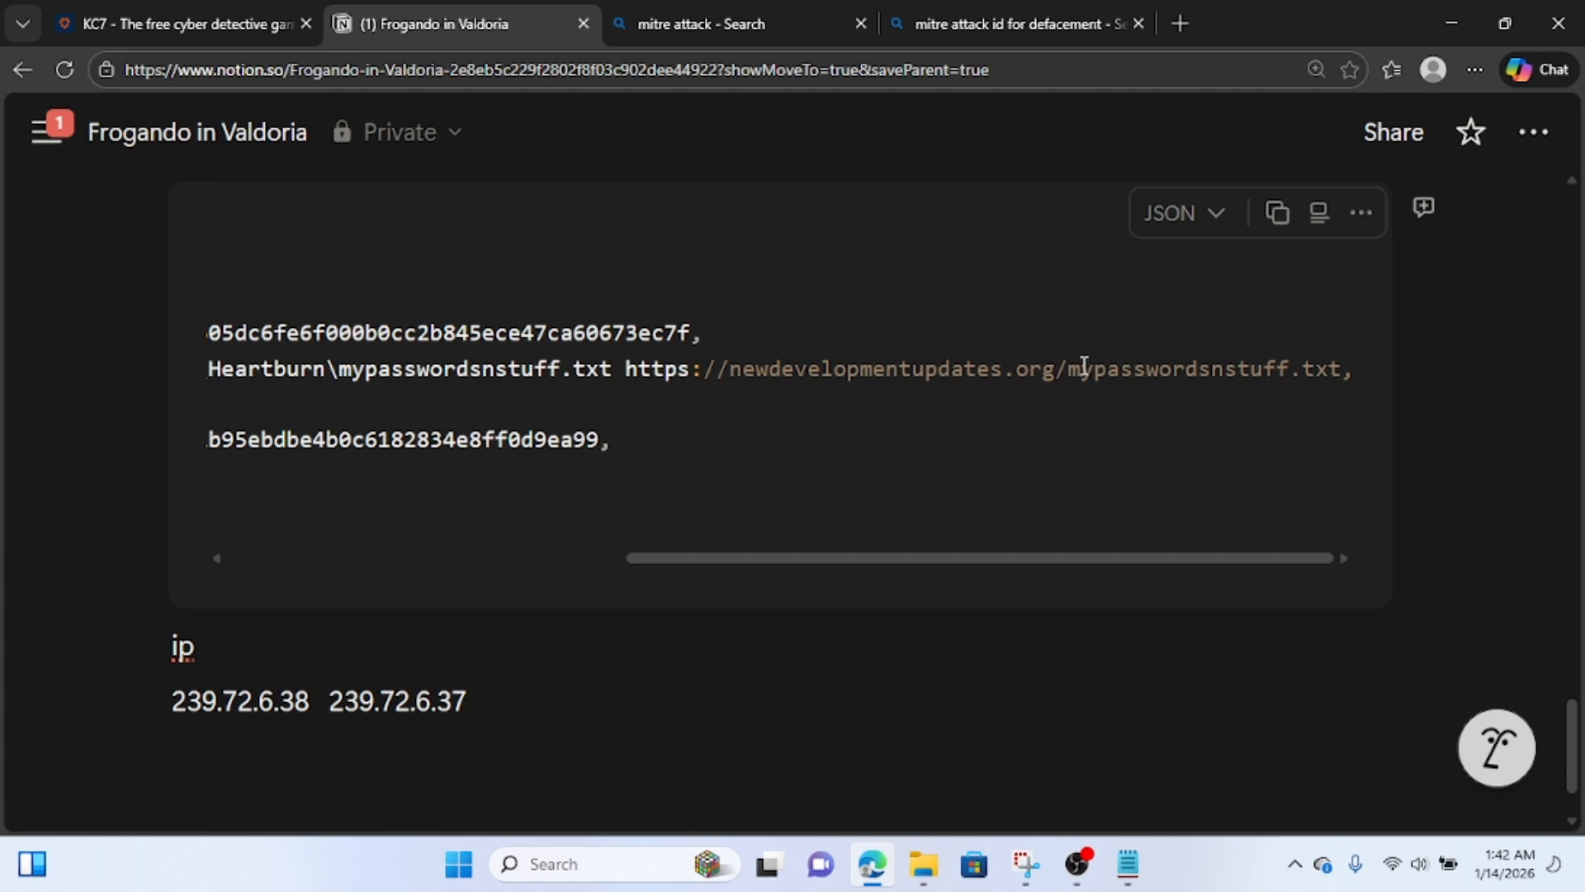
pyautogui.moveTo(1056, 369); pyautogui.dragTo(735, 378)
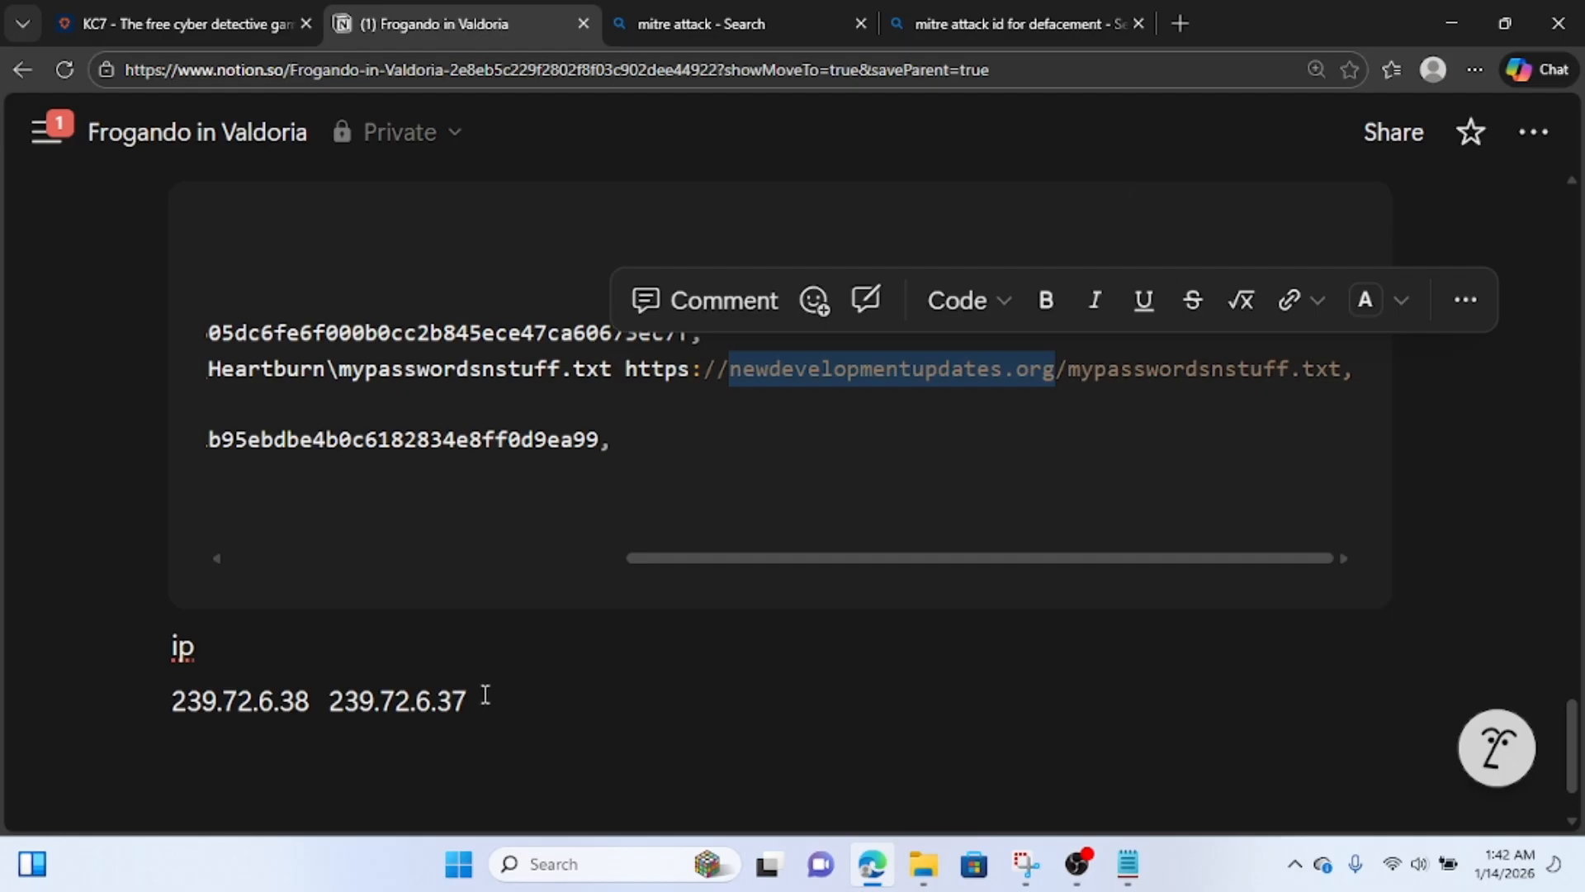
pyautogui.moveTo(483, 700); pyautogui.dragTo(166, 703)
pyautogui.hotkey('ctrl', 'c')
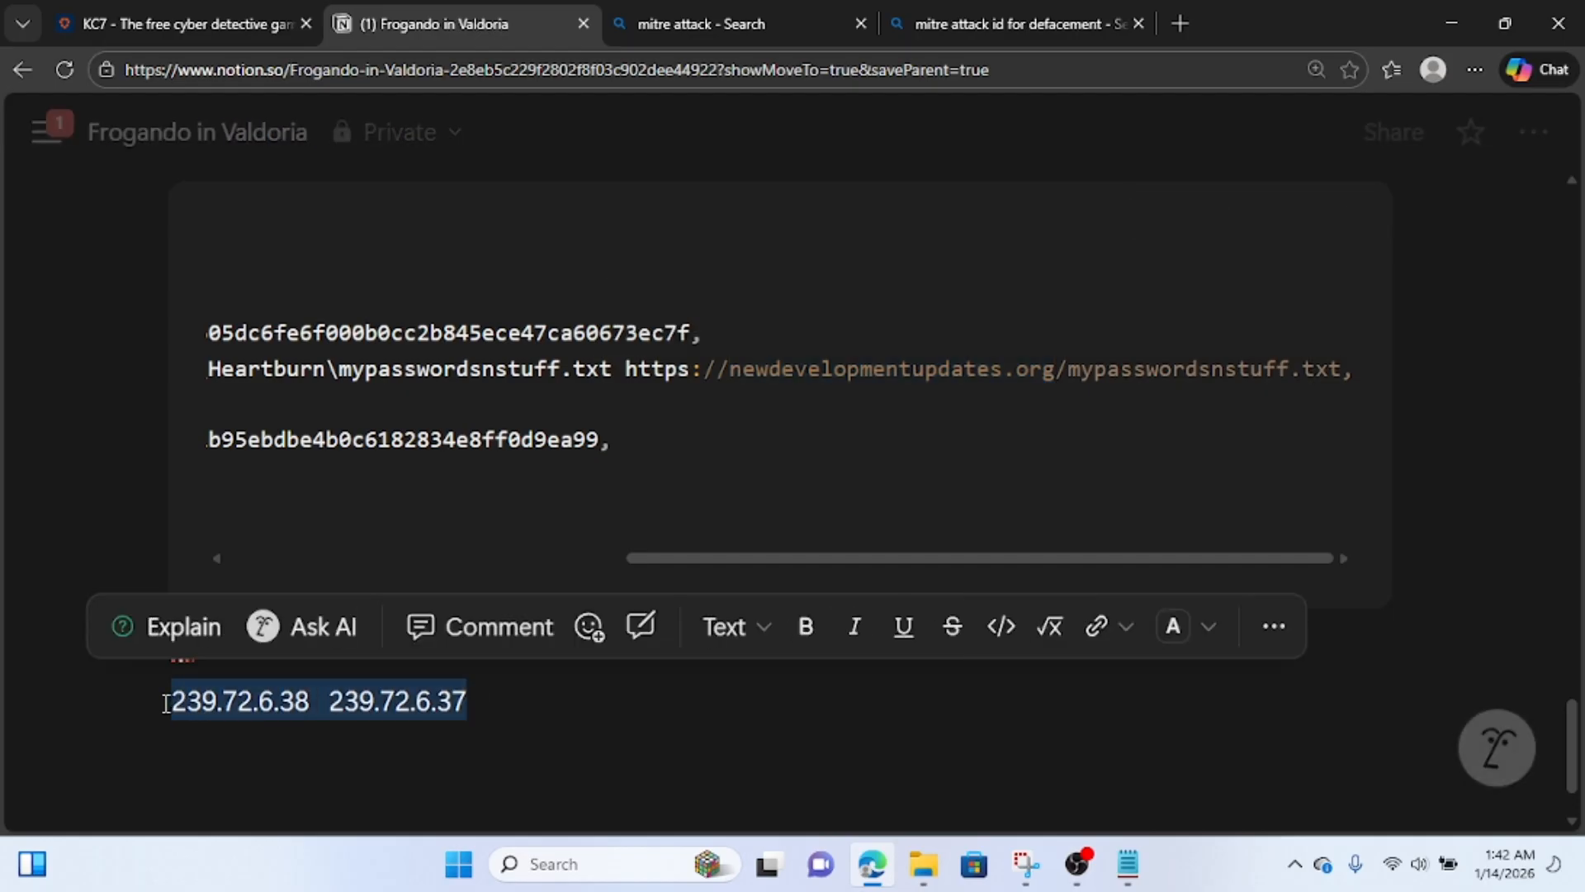
pyautogui.click(206, 8)
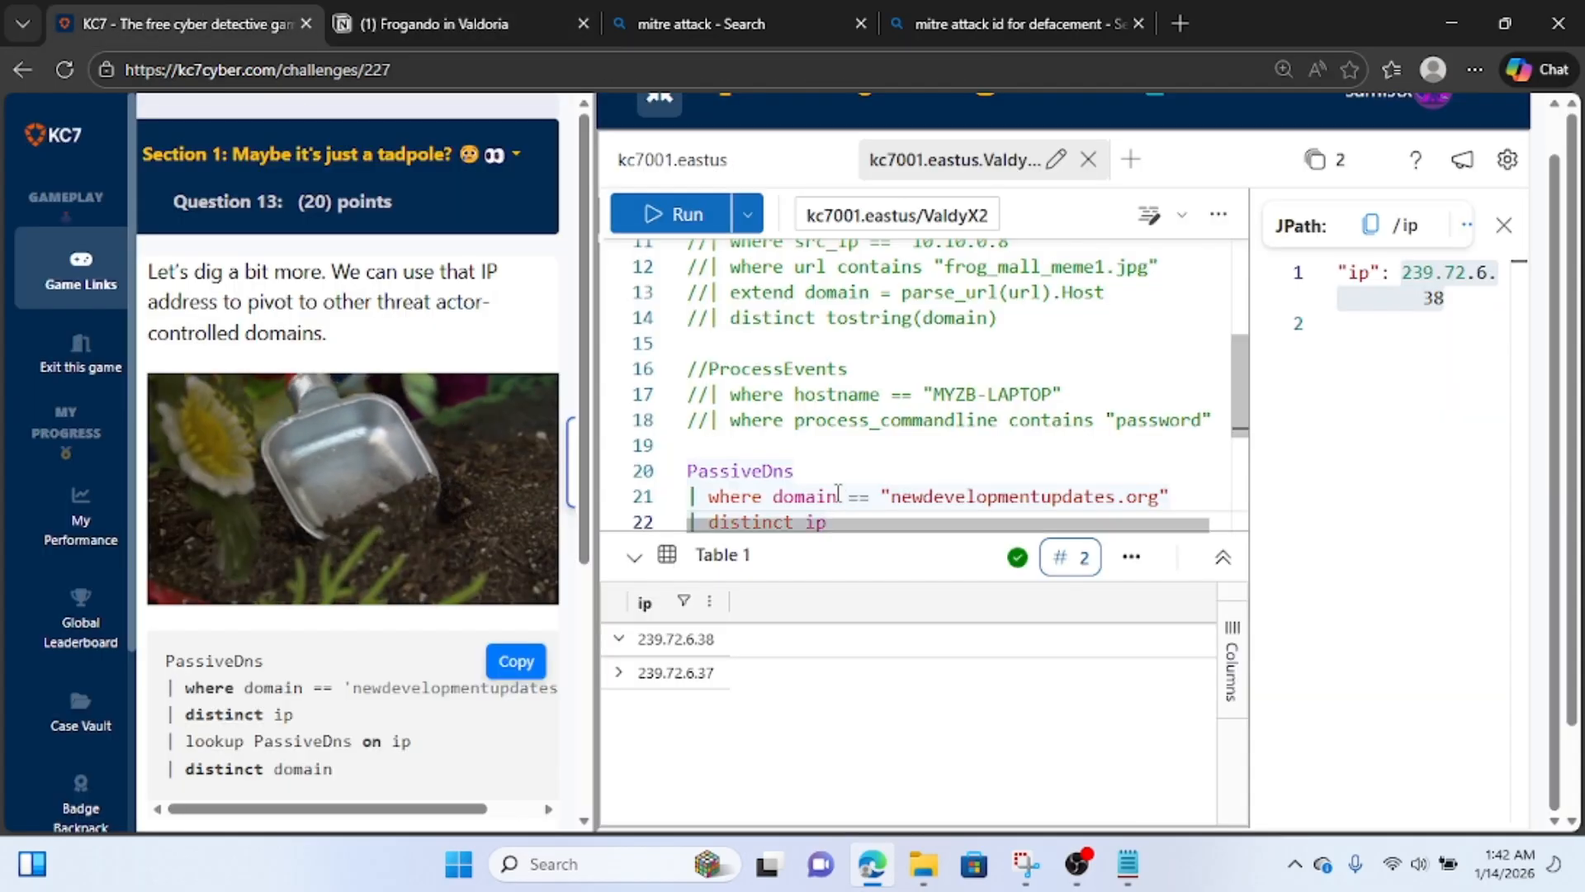
pyautogui.click(790, 443)
pyautogui.write('//')
pyautogui.hotkey('ctrl', 'v')
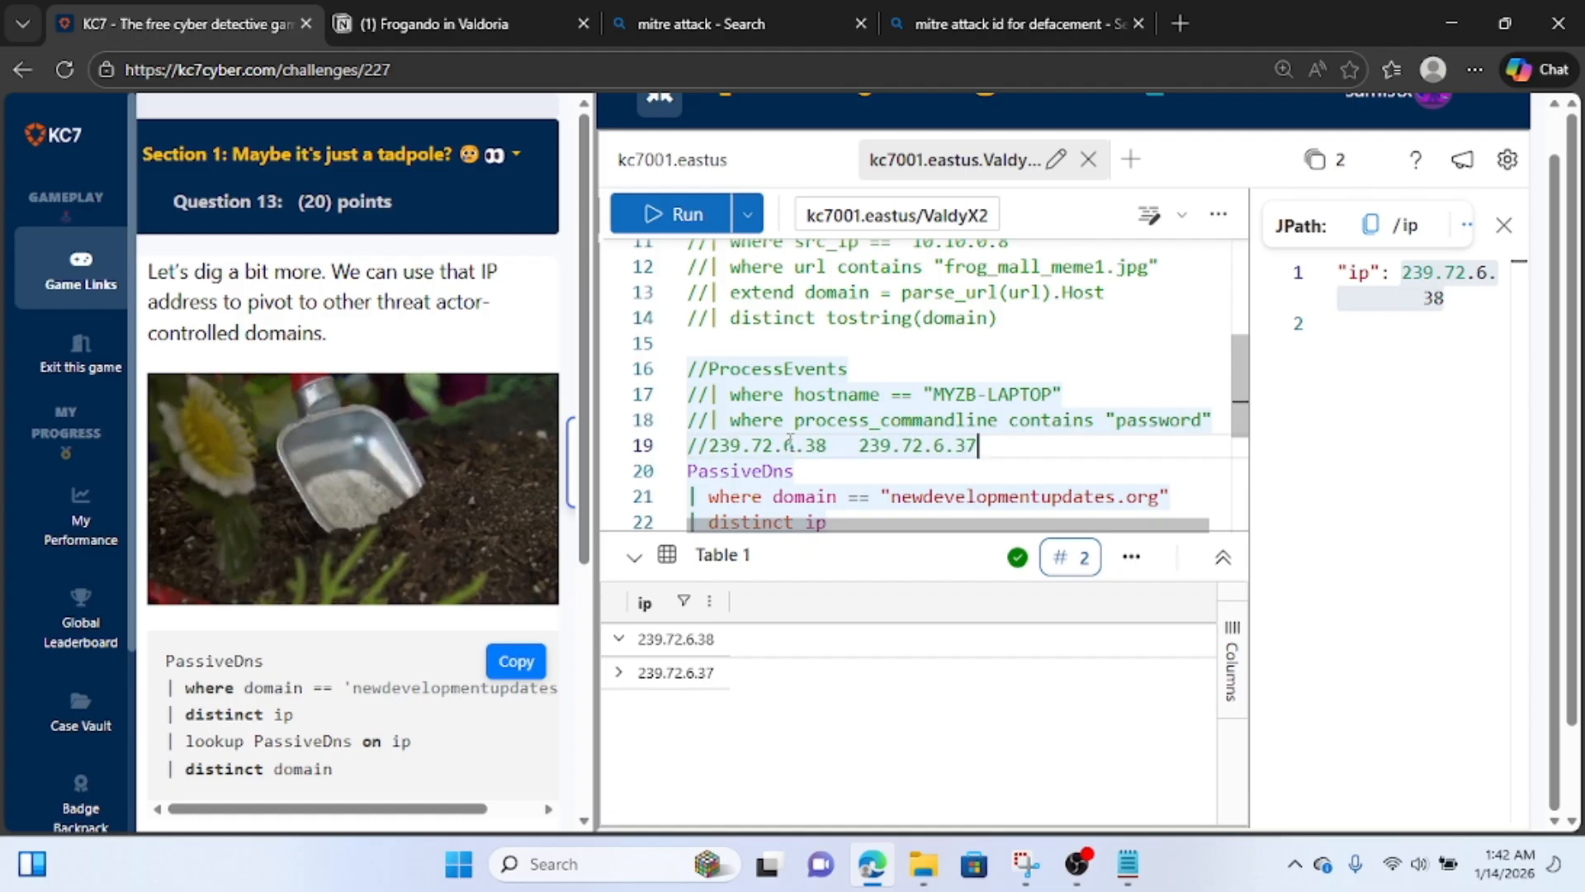
# Turn the PassiveDns query for newdevelopmentupdates.org into a variable by prefixing it with "let hackerip =" and ending it with a semicolon.
pyautogui.scroll(-1, 878, 488)
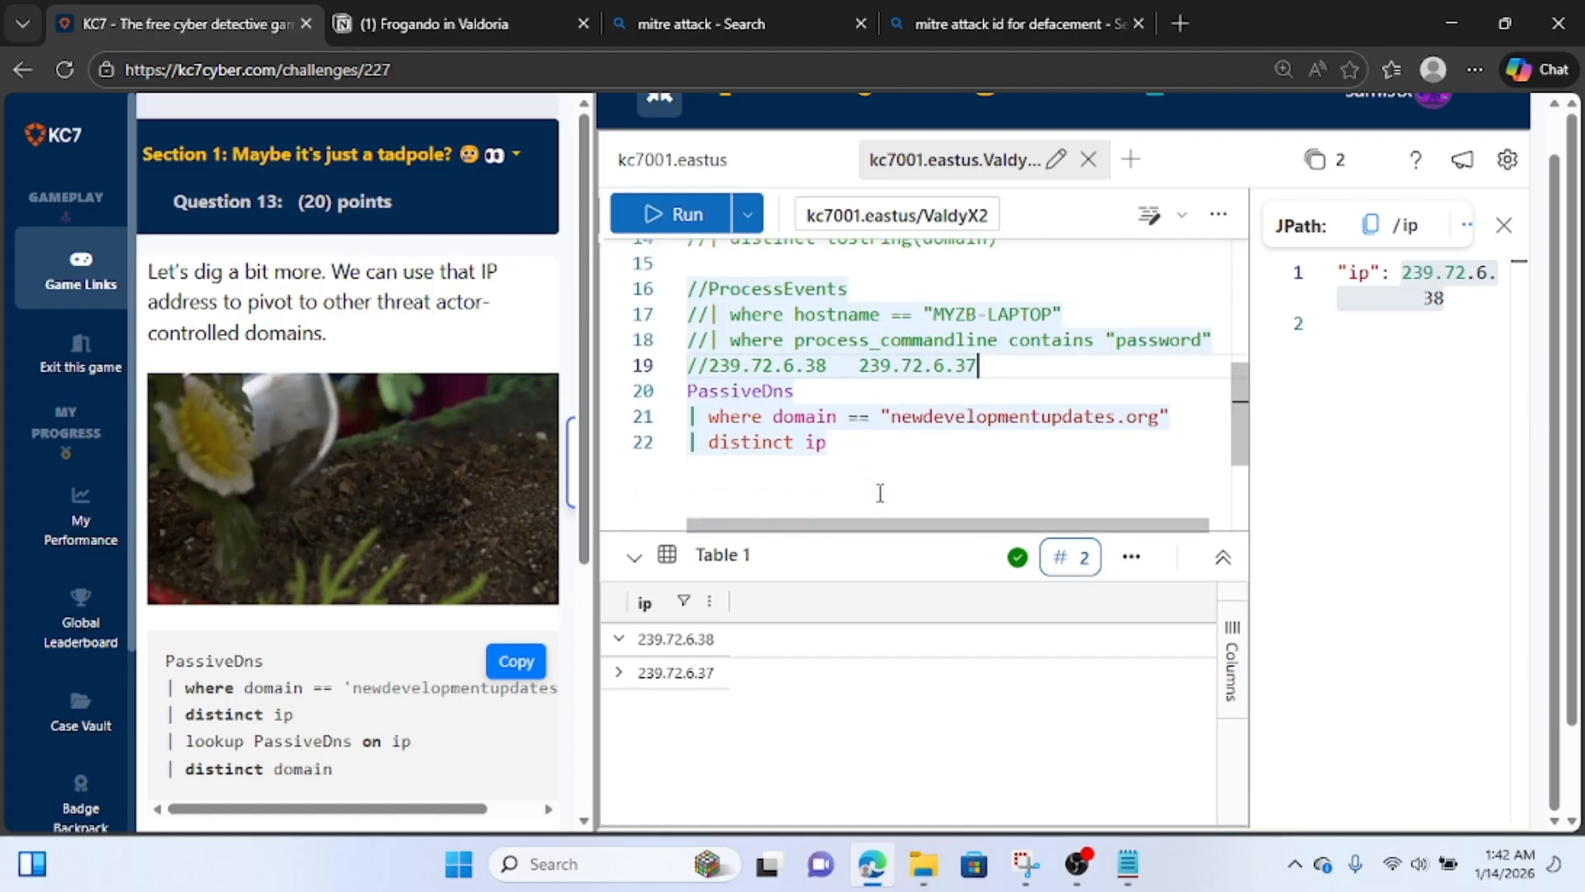
pyautogui.click(846, 440)
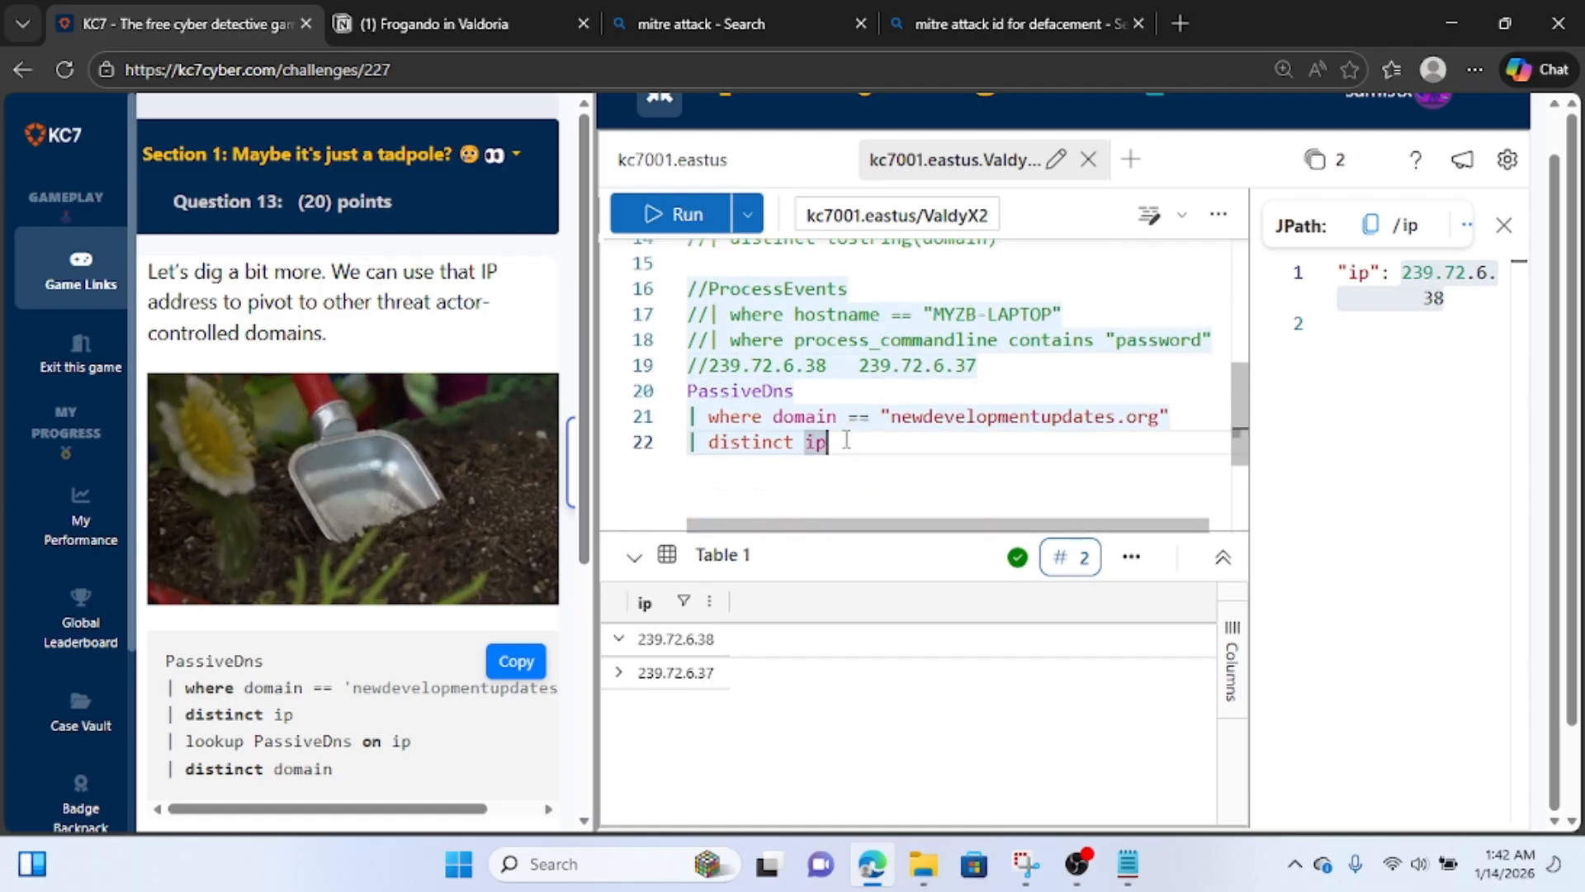
pyautogui.press('Up')
pyautogui.press('Up')
pyautogui.hotkey('shift', 'Home')
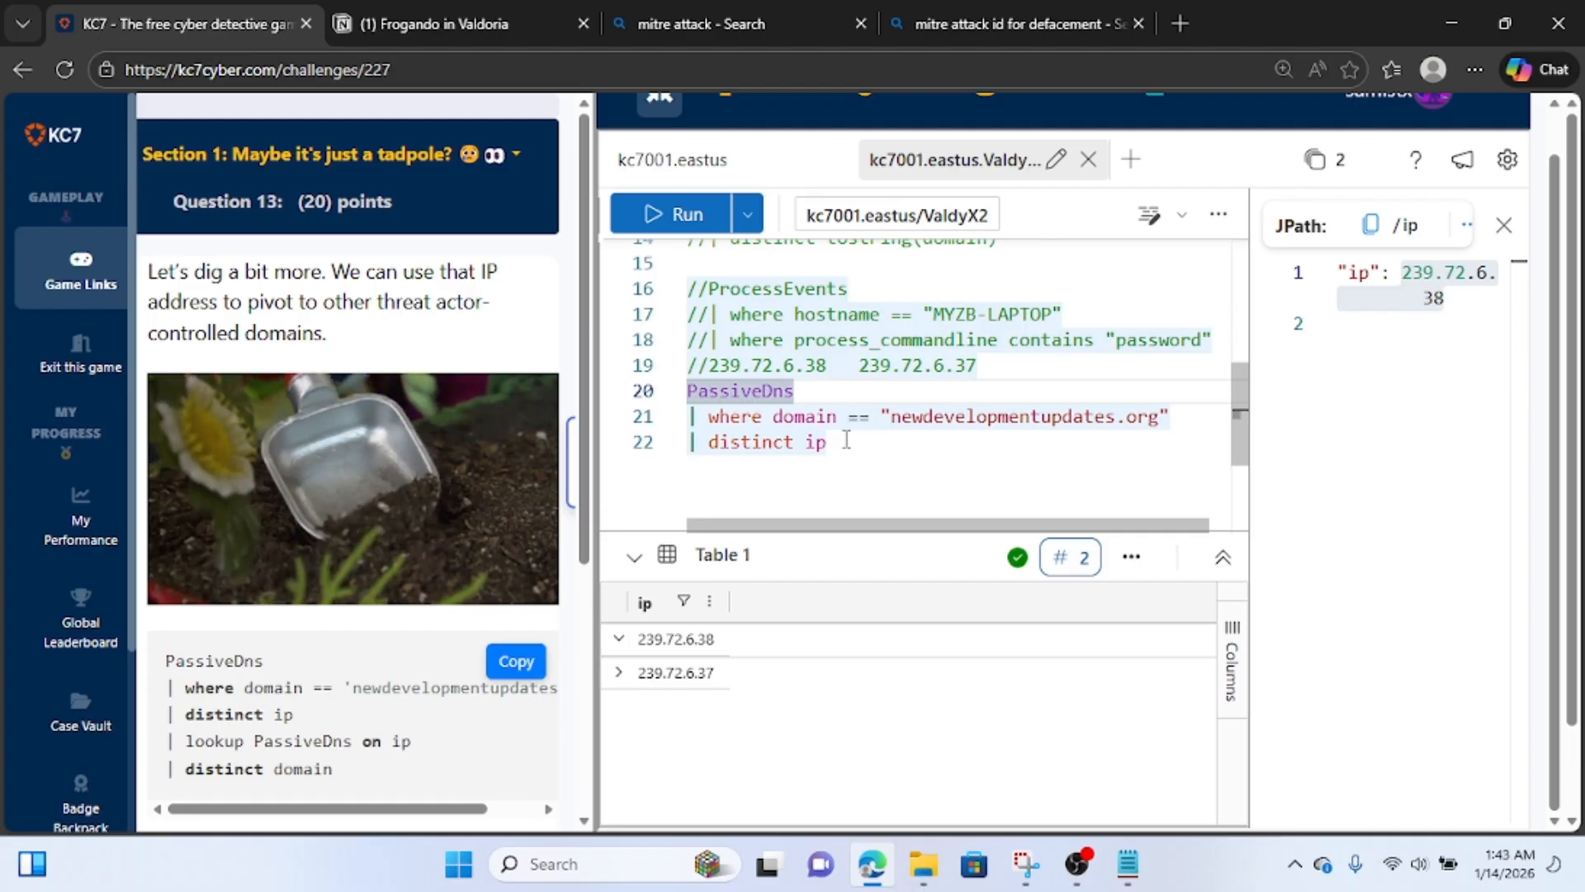
pyautogui.write('let ')
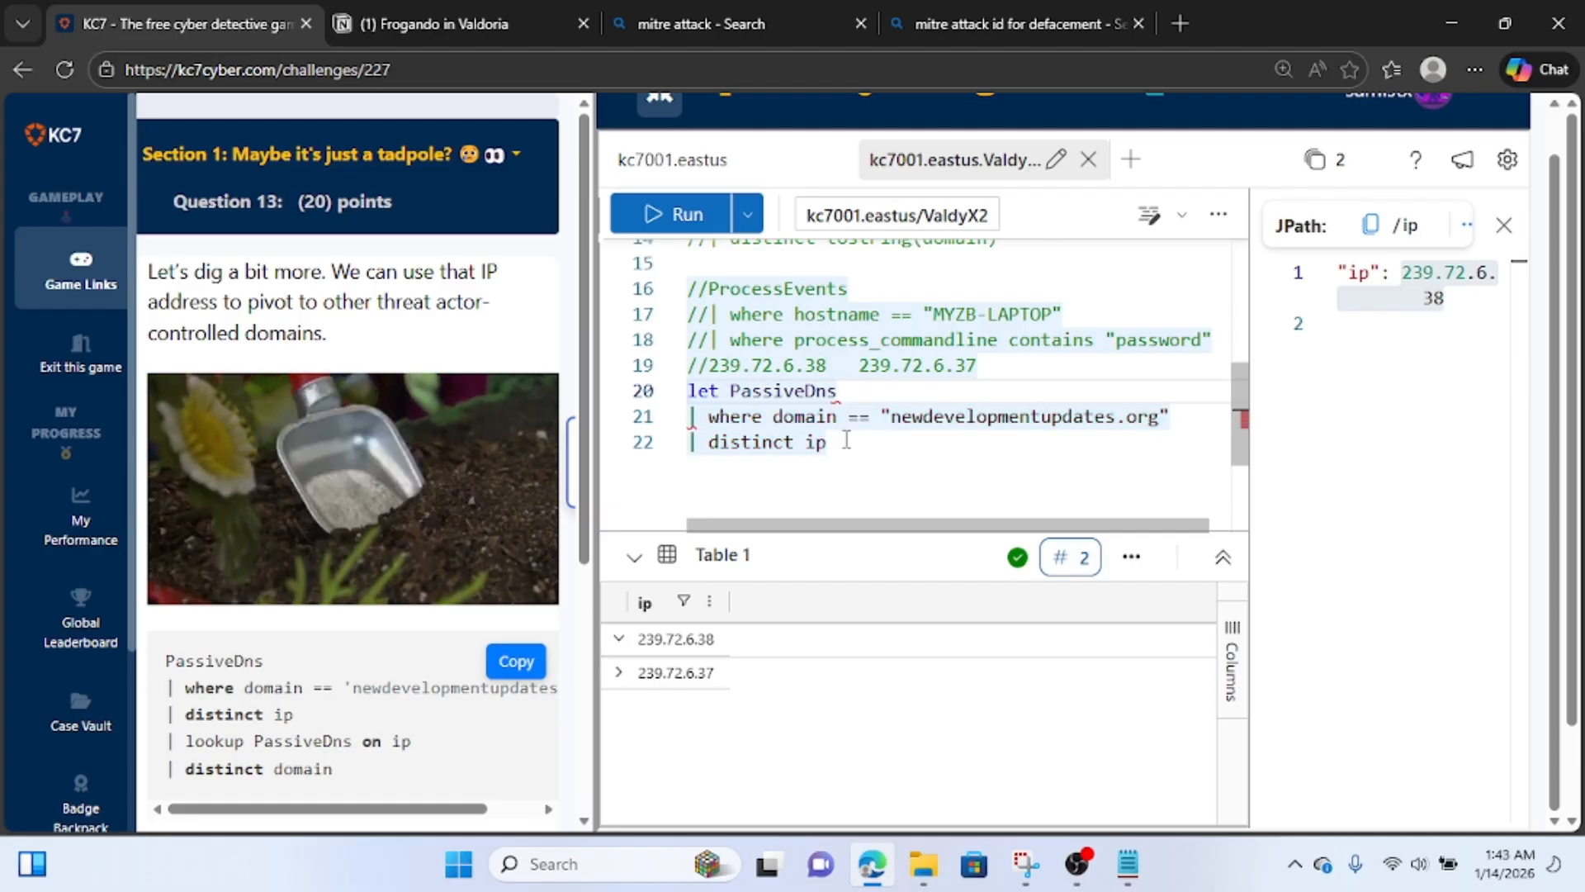
pyautogui.write('h')
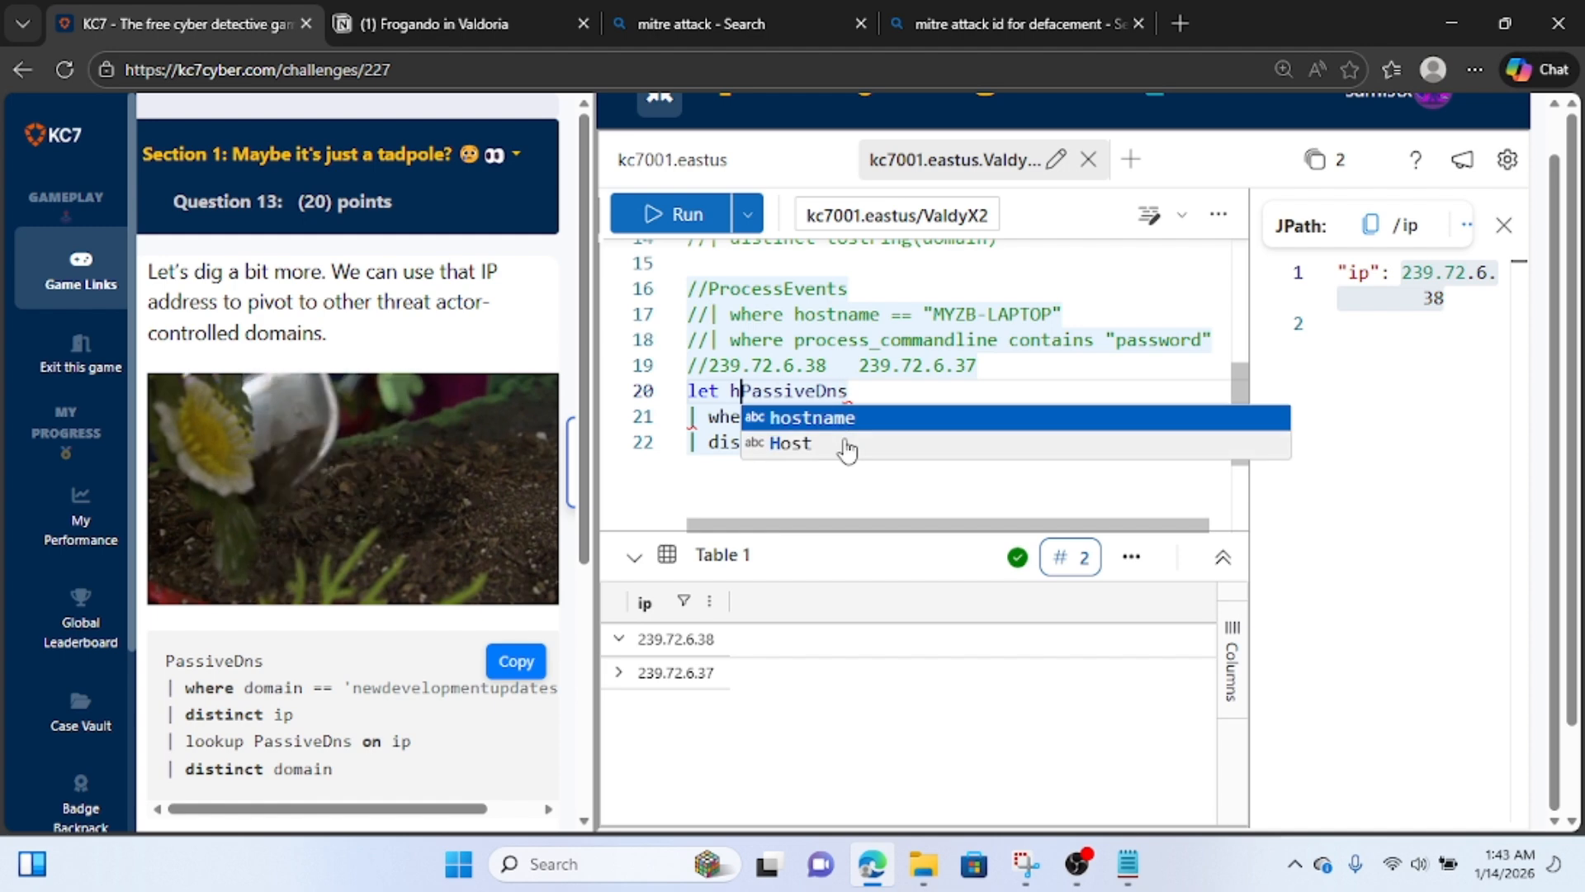
pyautogui.write('ckerip')
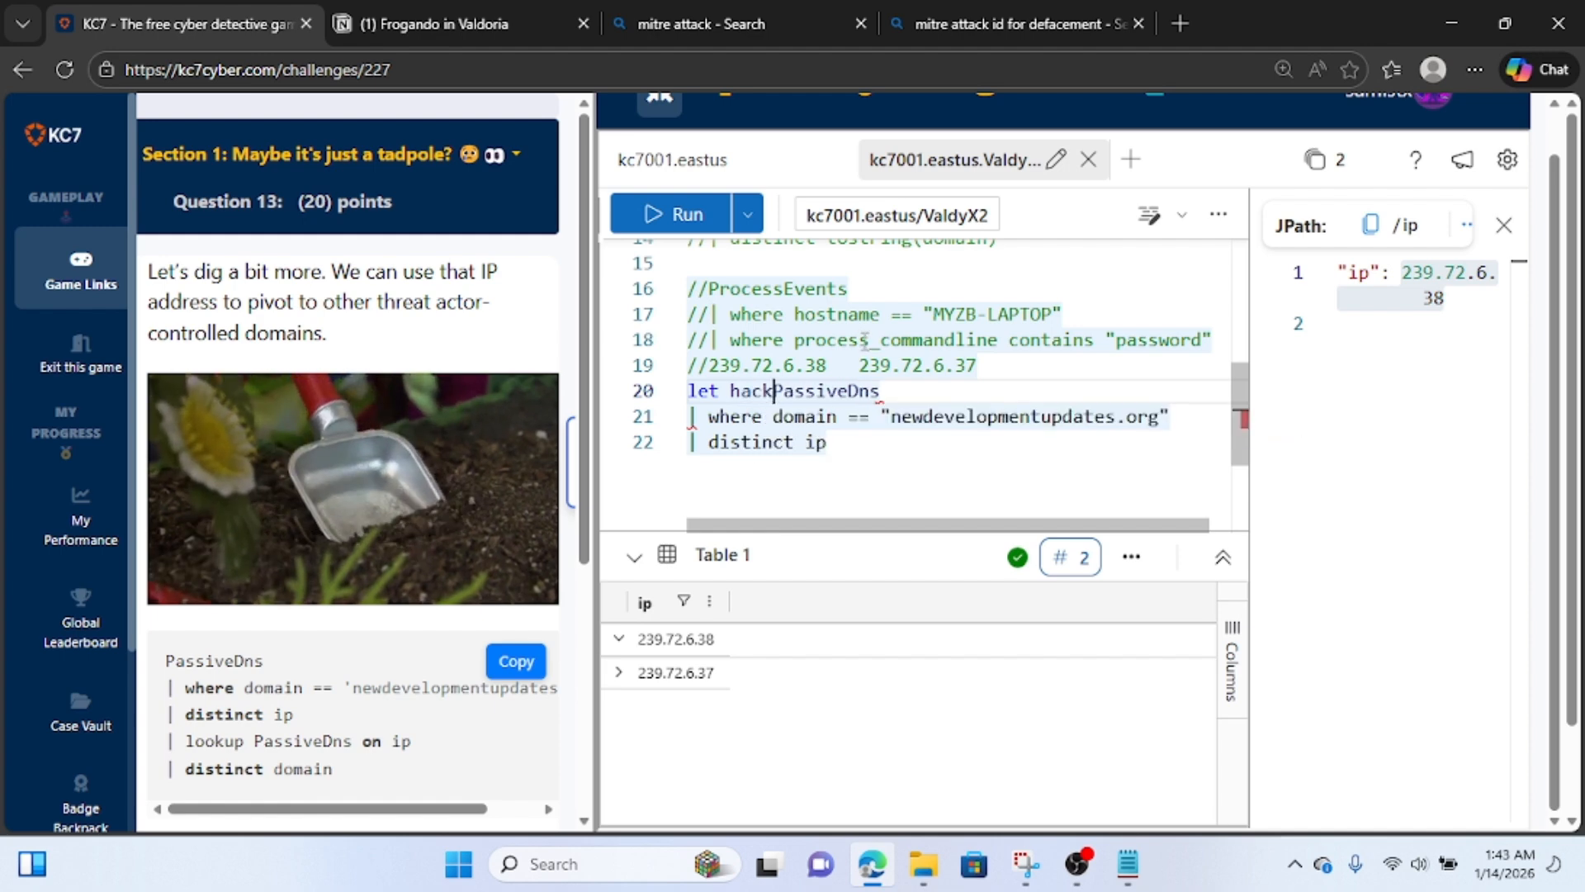
pyautogui.write(' =')
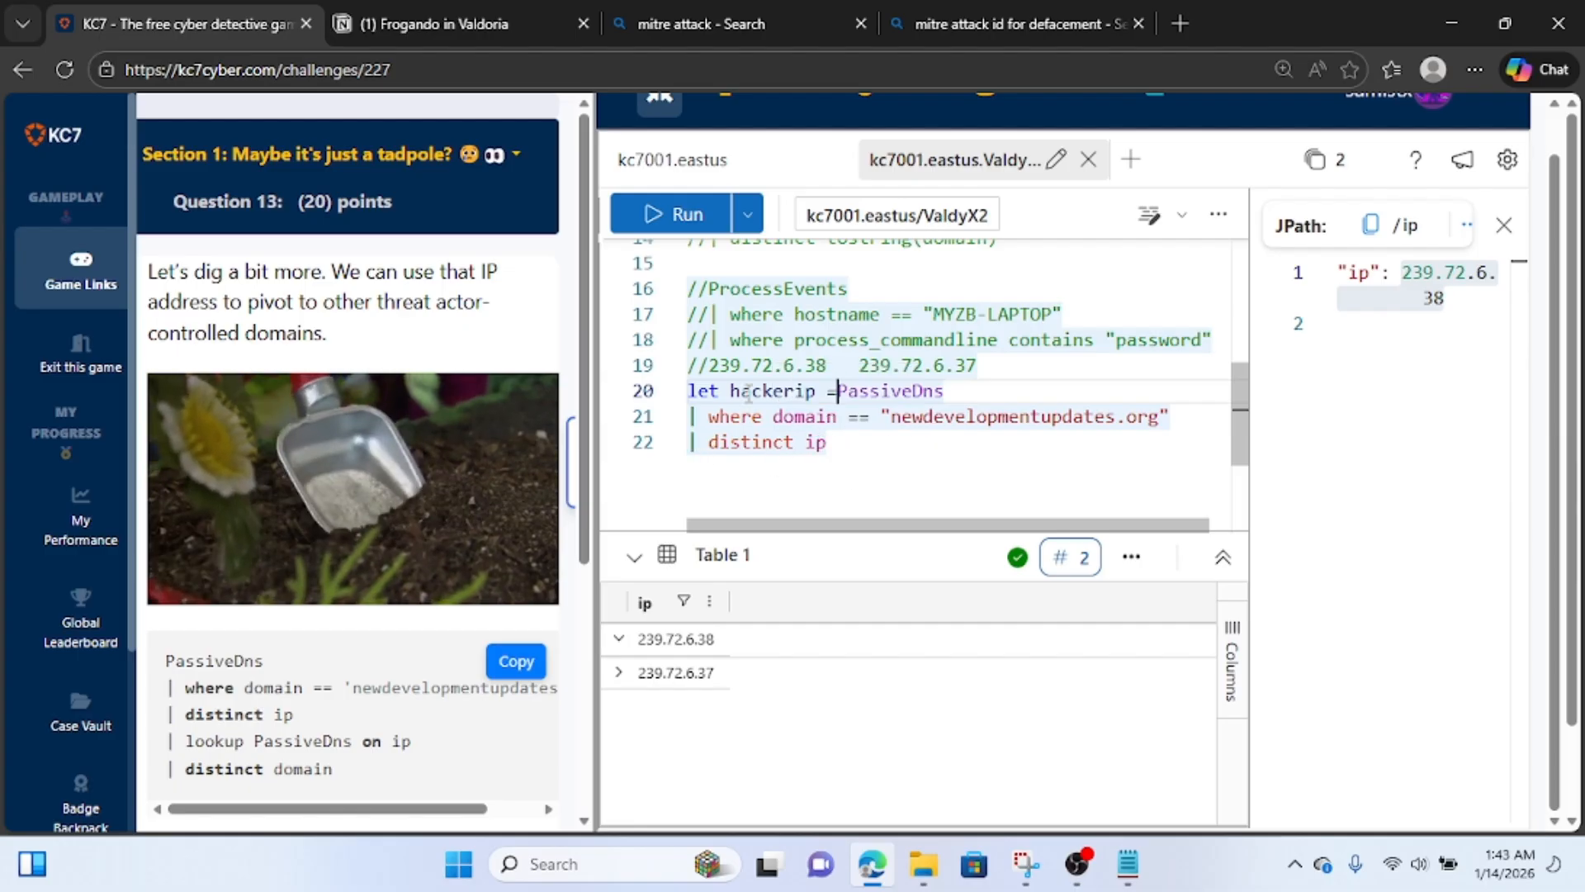
pyautogui.click(861, 456)
pyautogui.write(';')
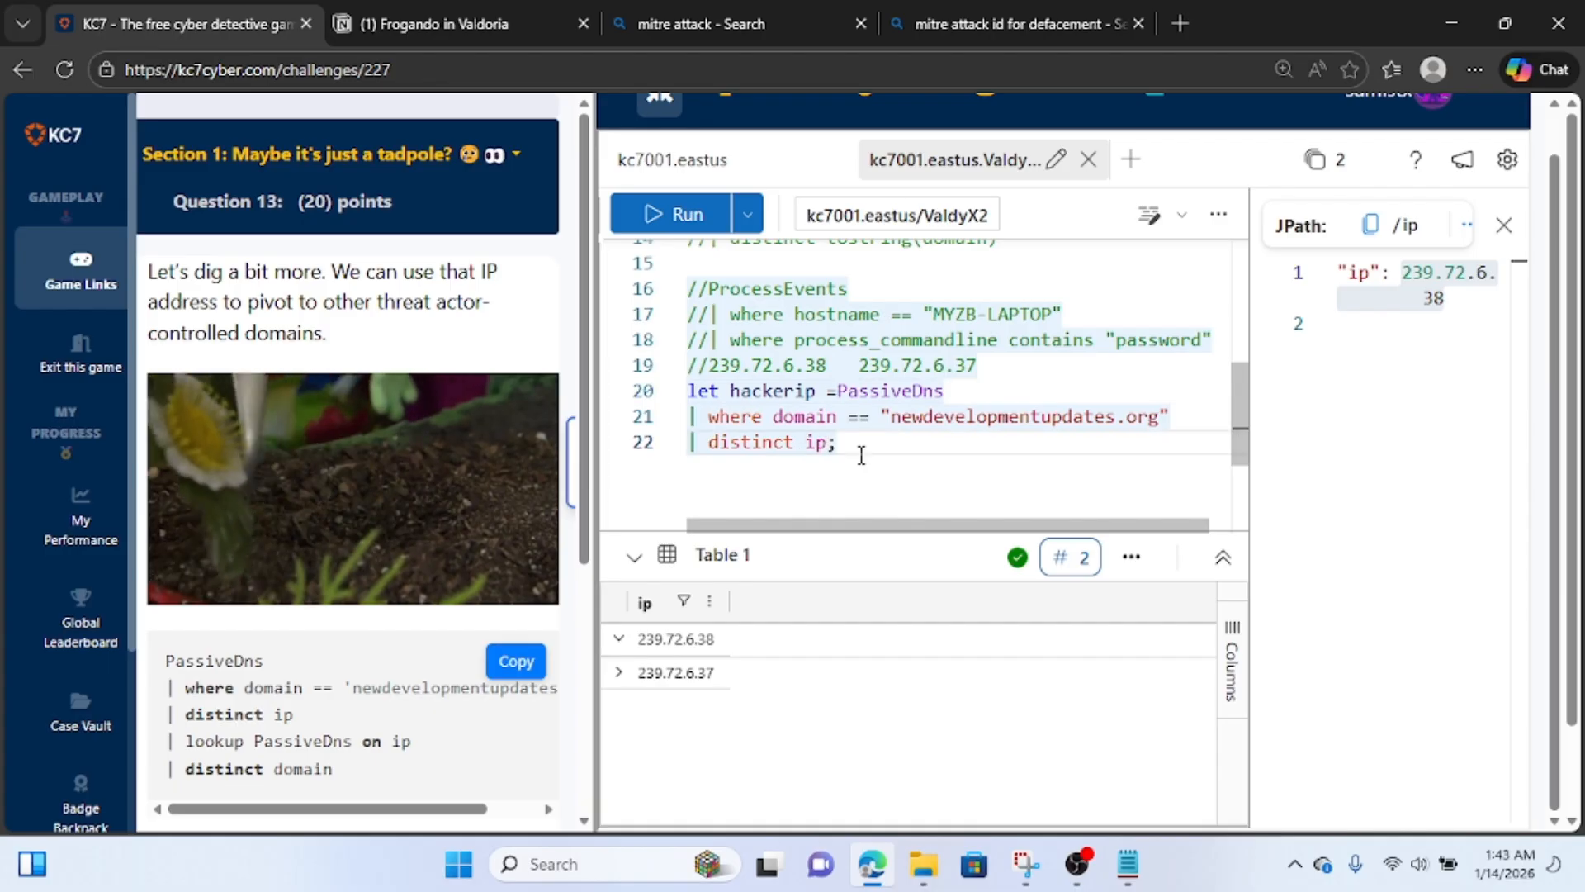
# Below the hackerip definition, add a second PassiveDns query filtered with "| where ip in (hackerip)" and run it.
pyautogui.press('Return')
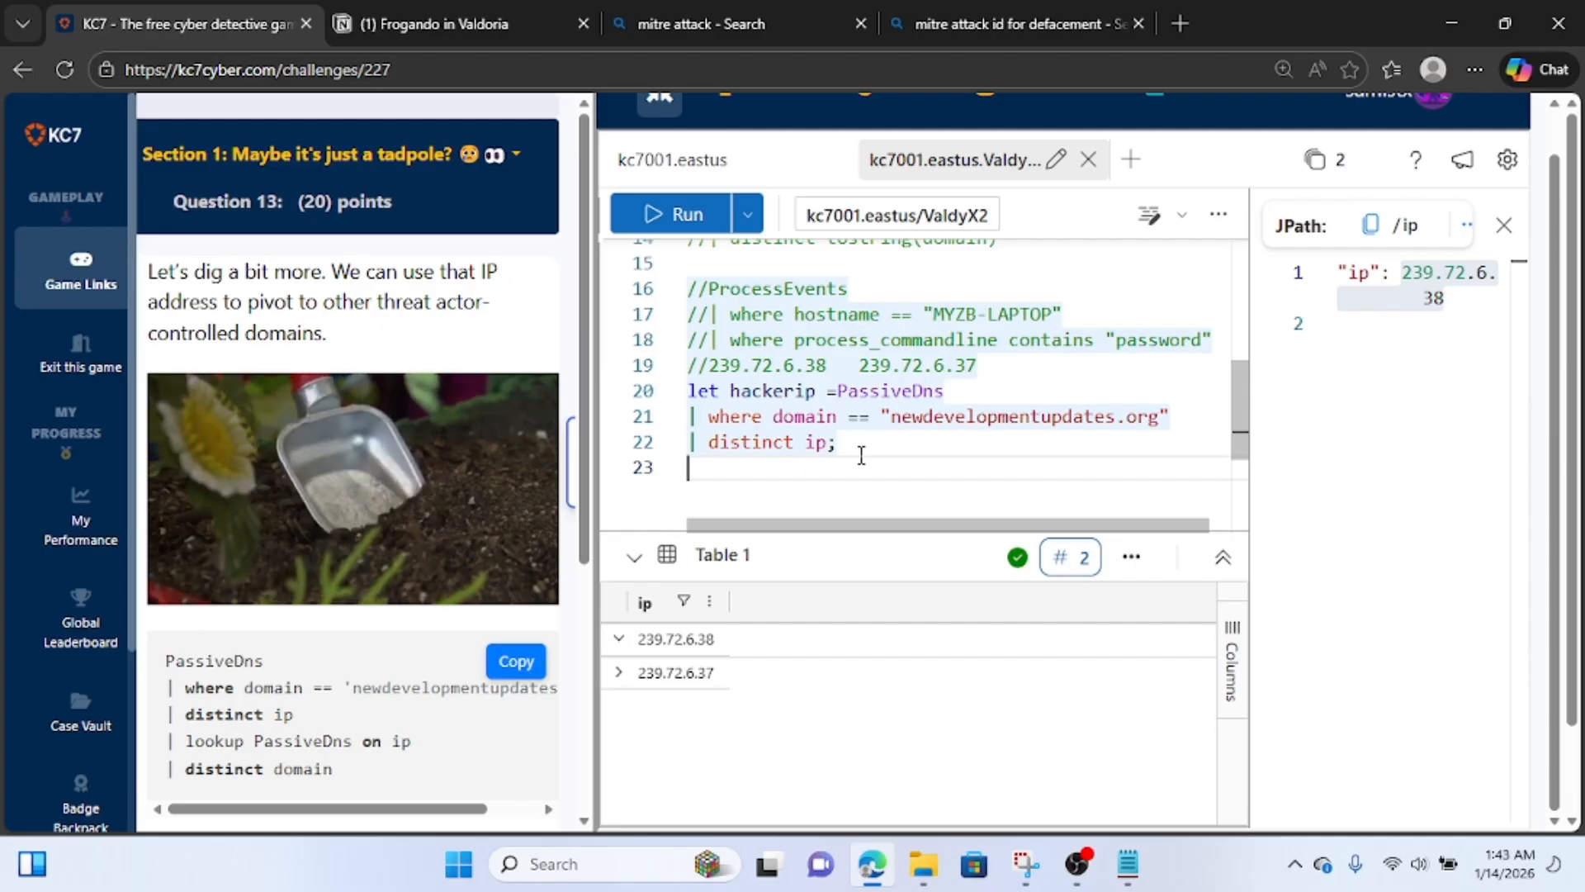
pyautogui.write('pass')
pyautogui.press('Tab')
pyautogui.press('Return')
pyautogui.write('|')
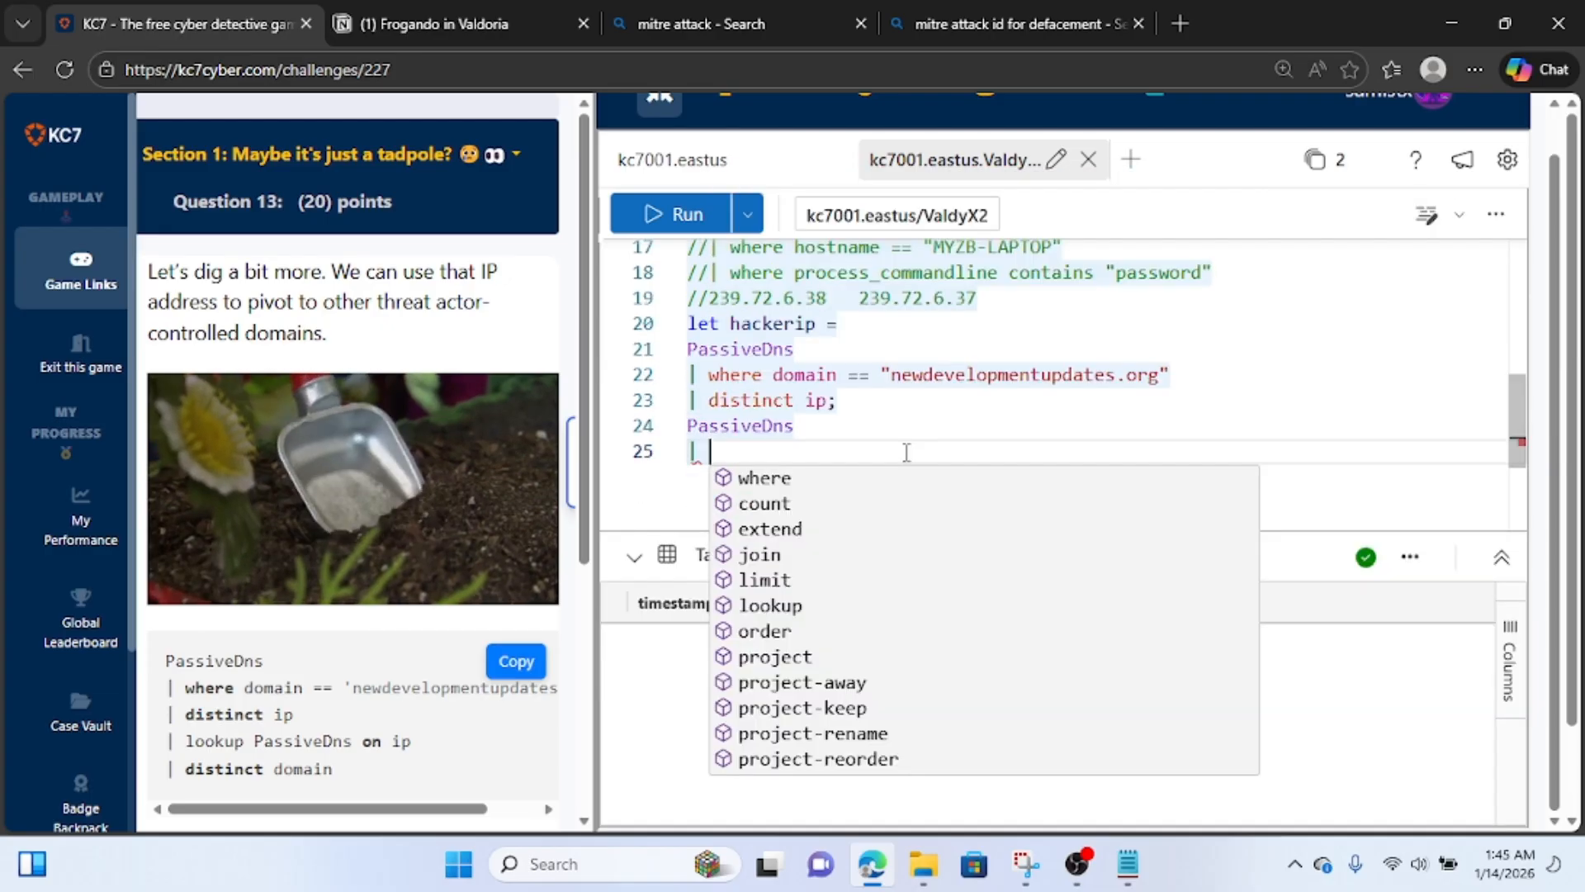
pyautogui.write('where  ip')
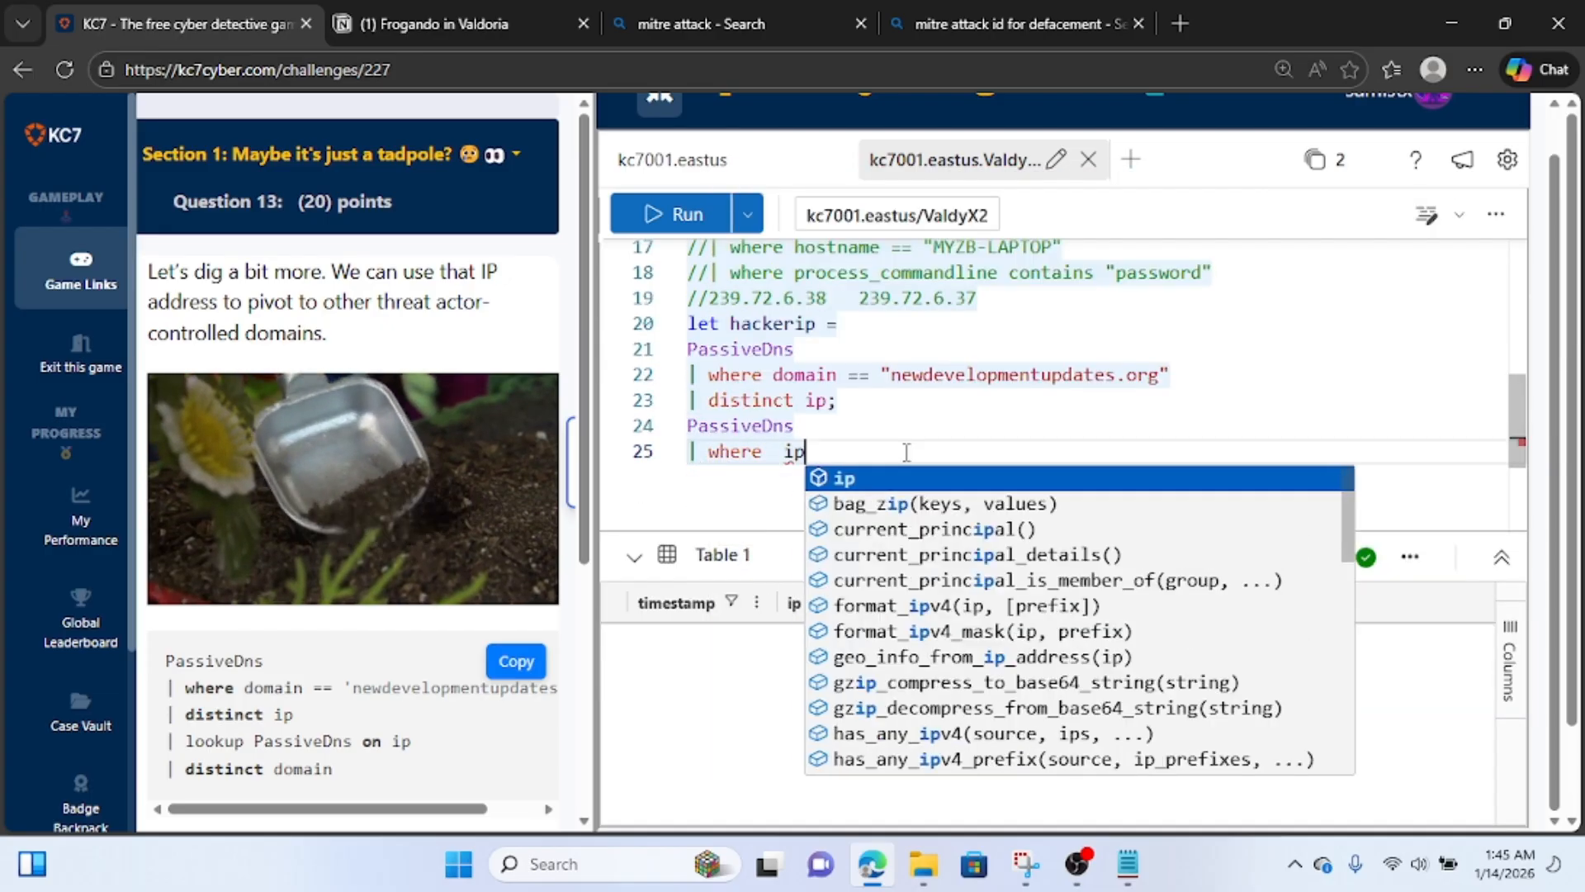
pyautogui.press('BackSpace')
pyautogui.press('BackSpace')
pyautogui.press('BackSpace')
pyautogui.press('BackSpace')
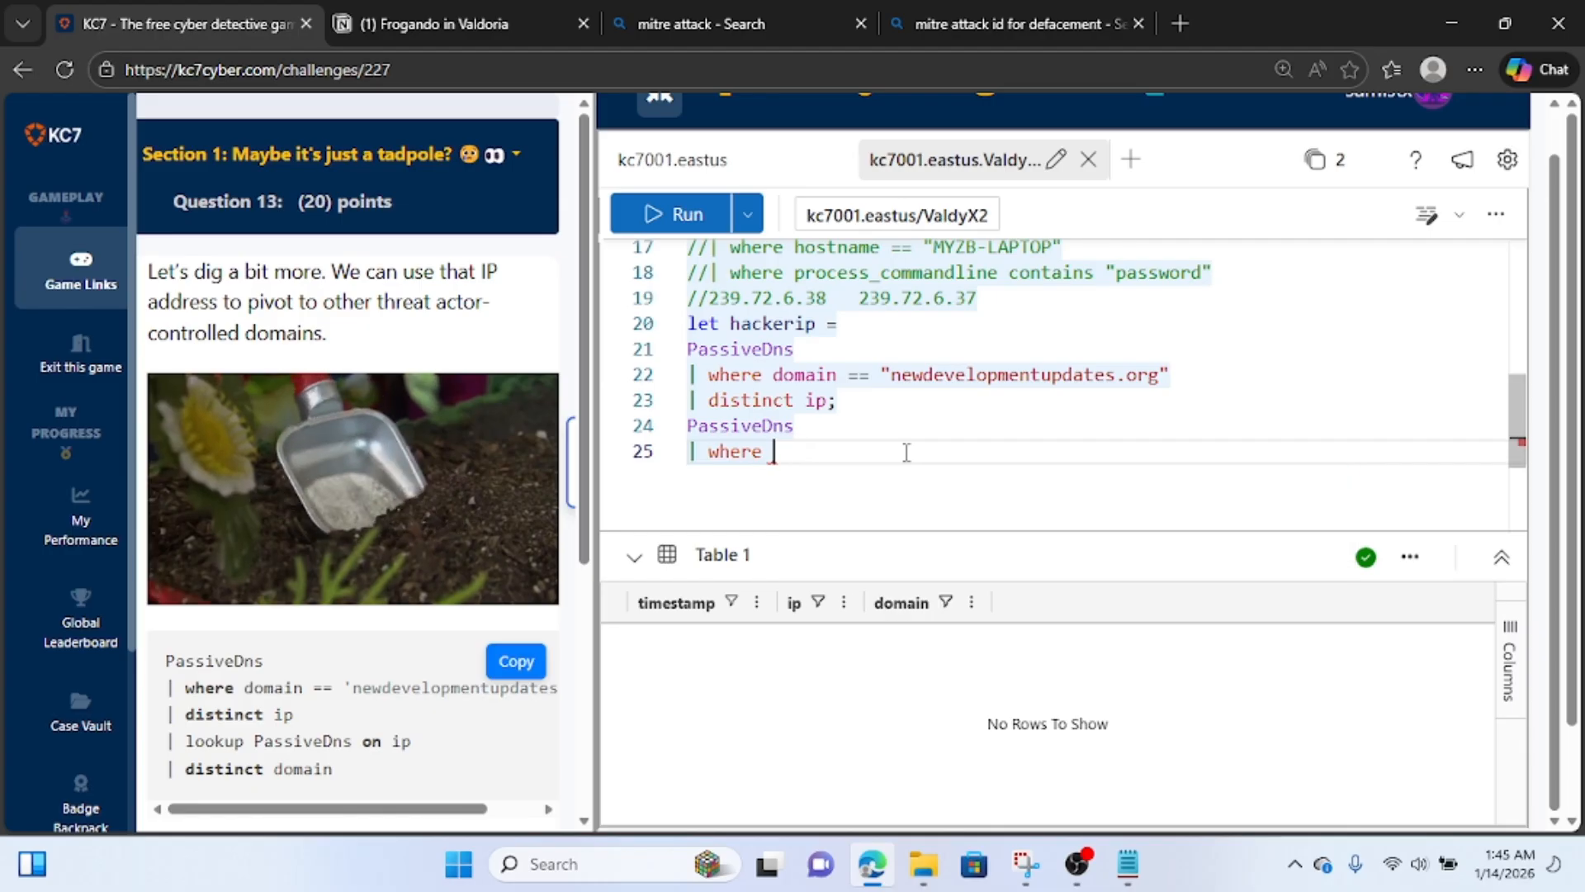
pyautogui.write('ip in')
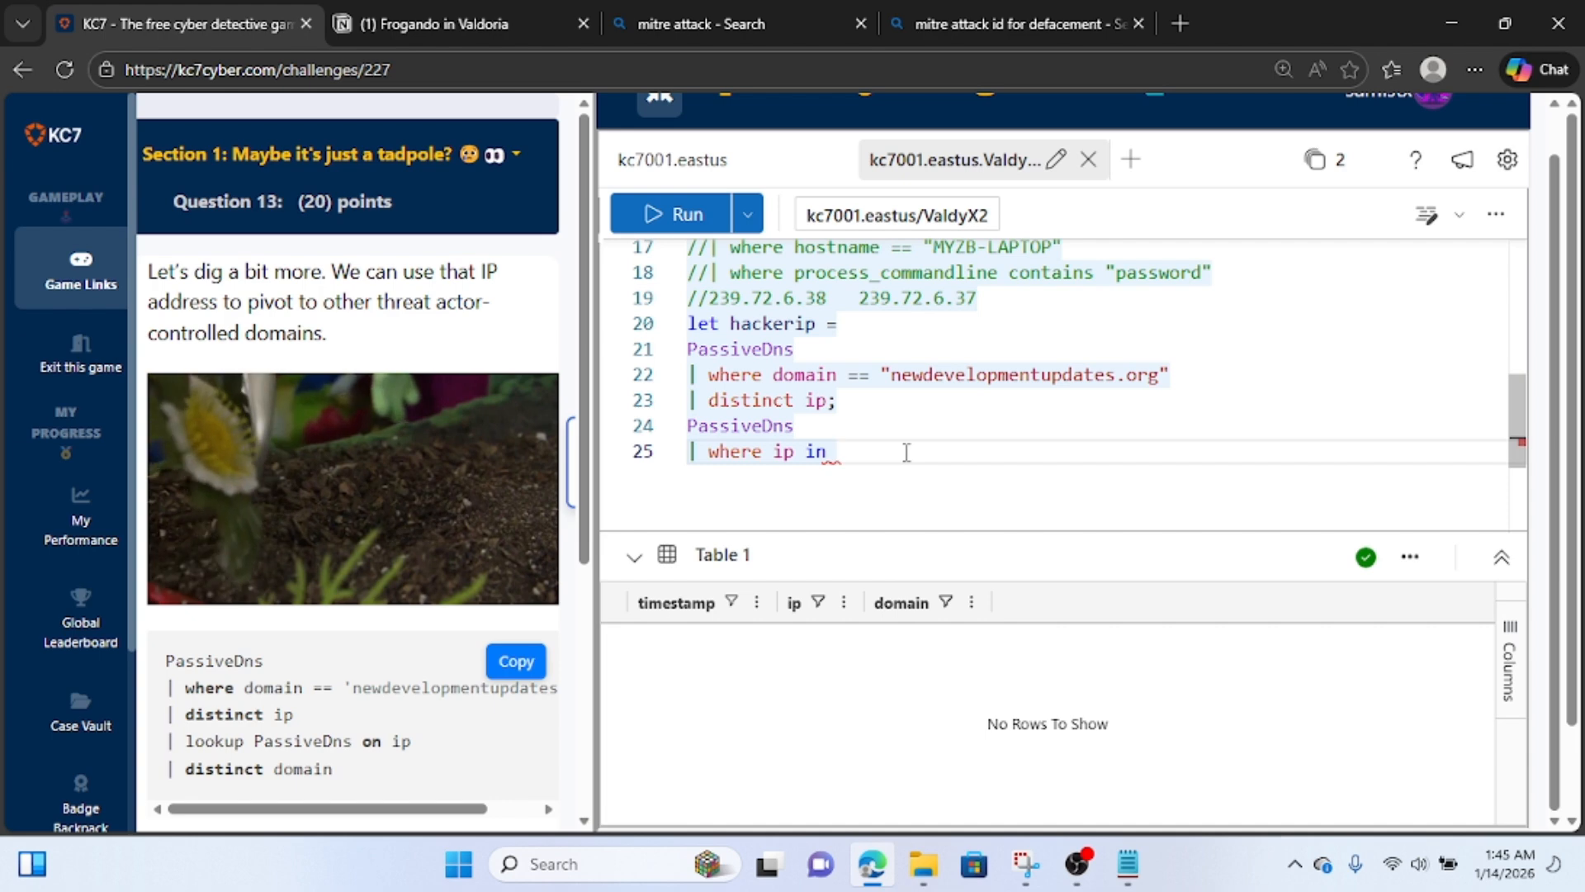
pyautogui.write(' (hack')
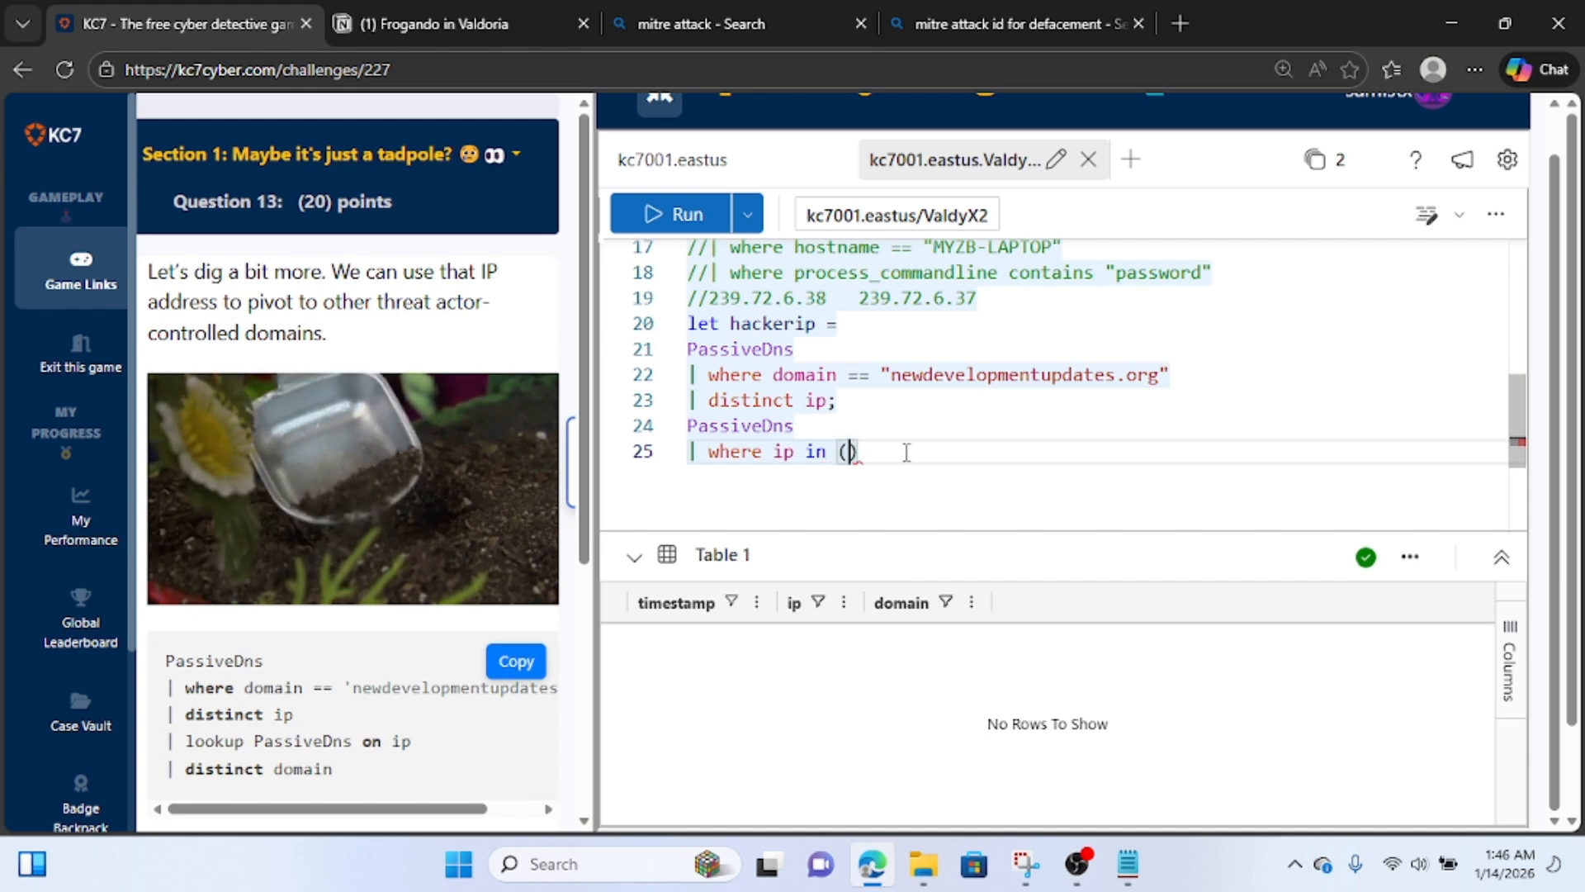
pyautogui.write('er')
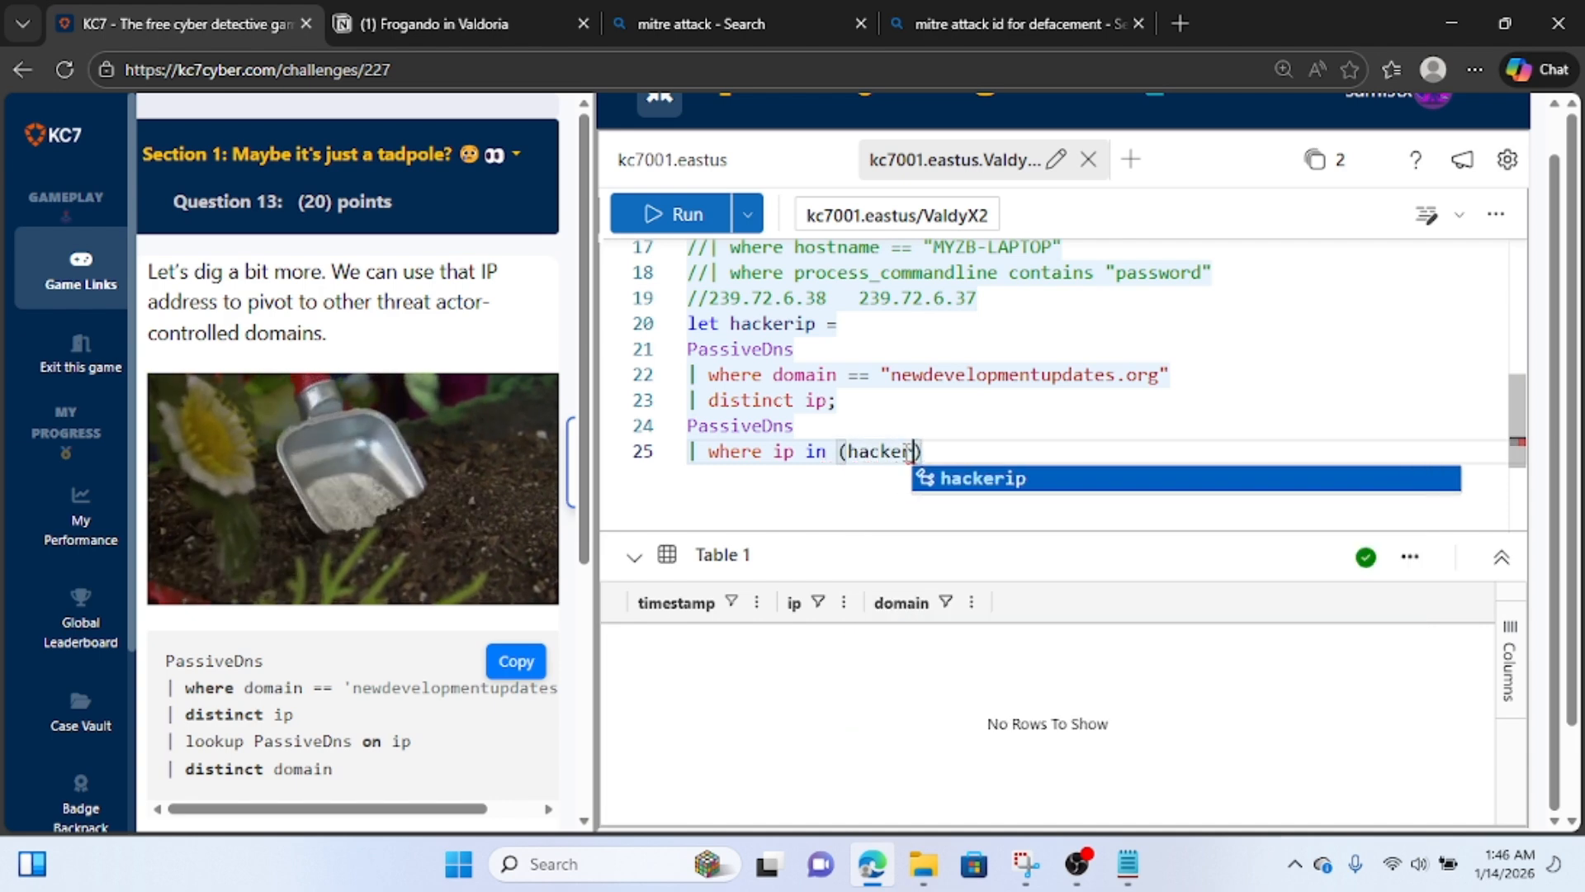
pyautogui.write('ip)')
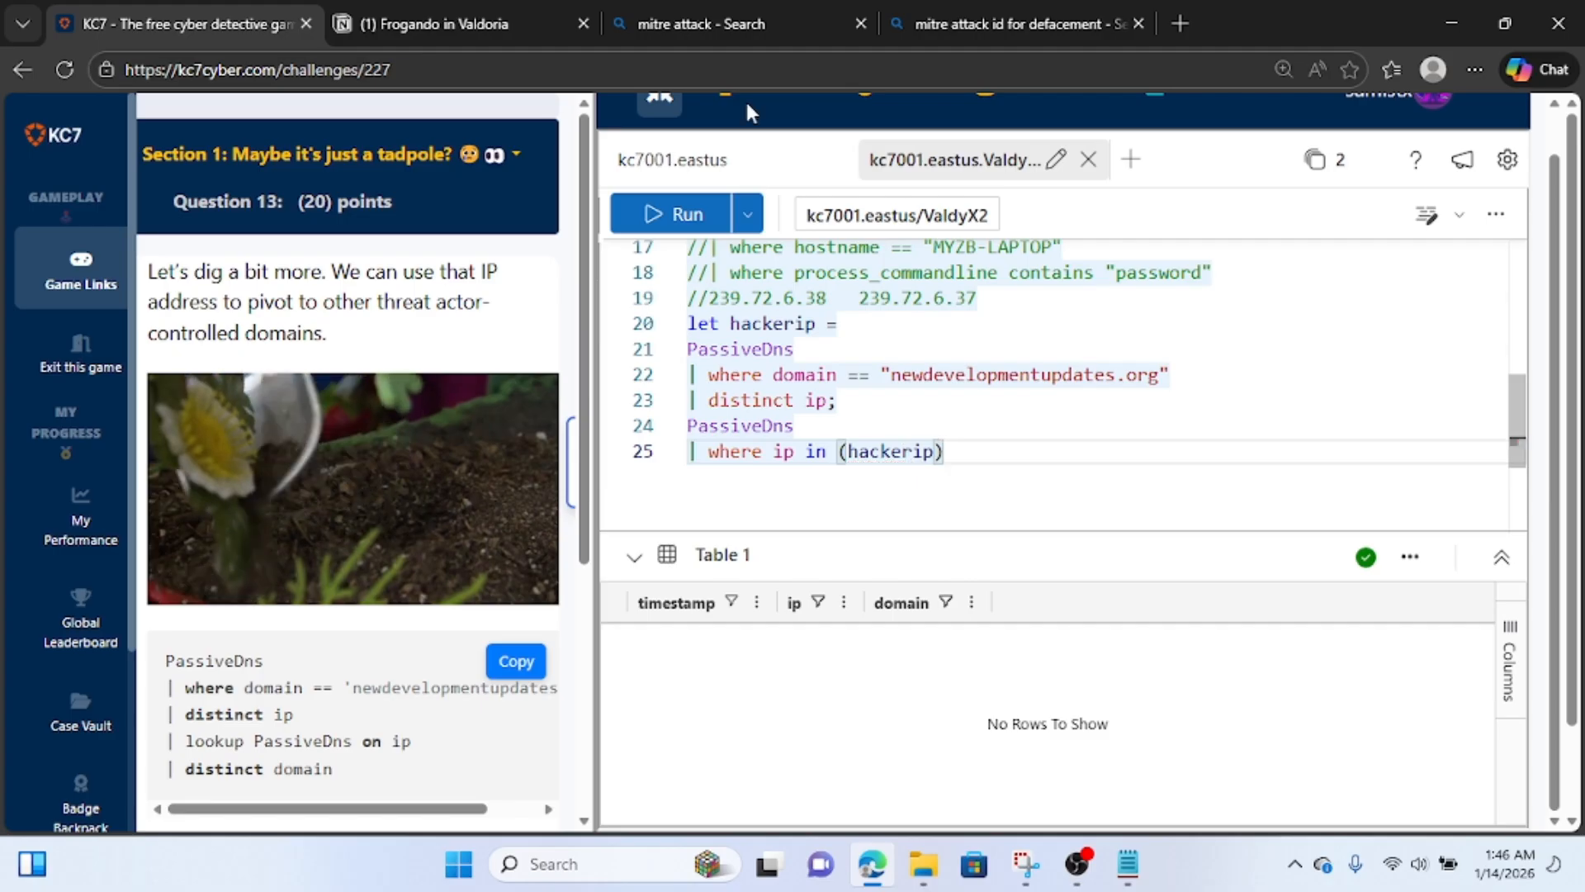
pyautogui.click(658, 216)
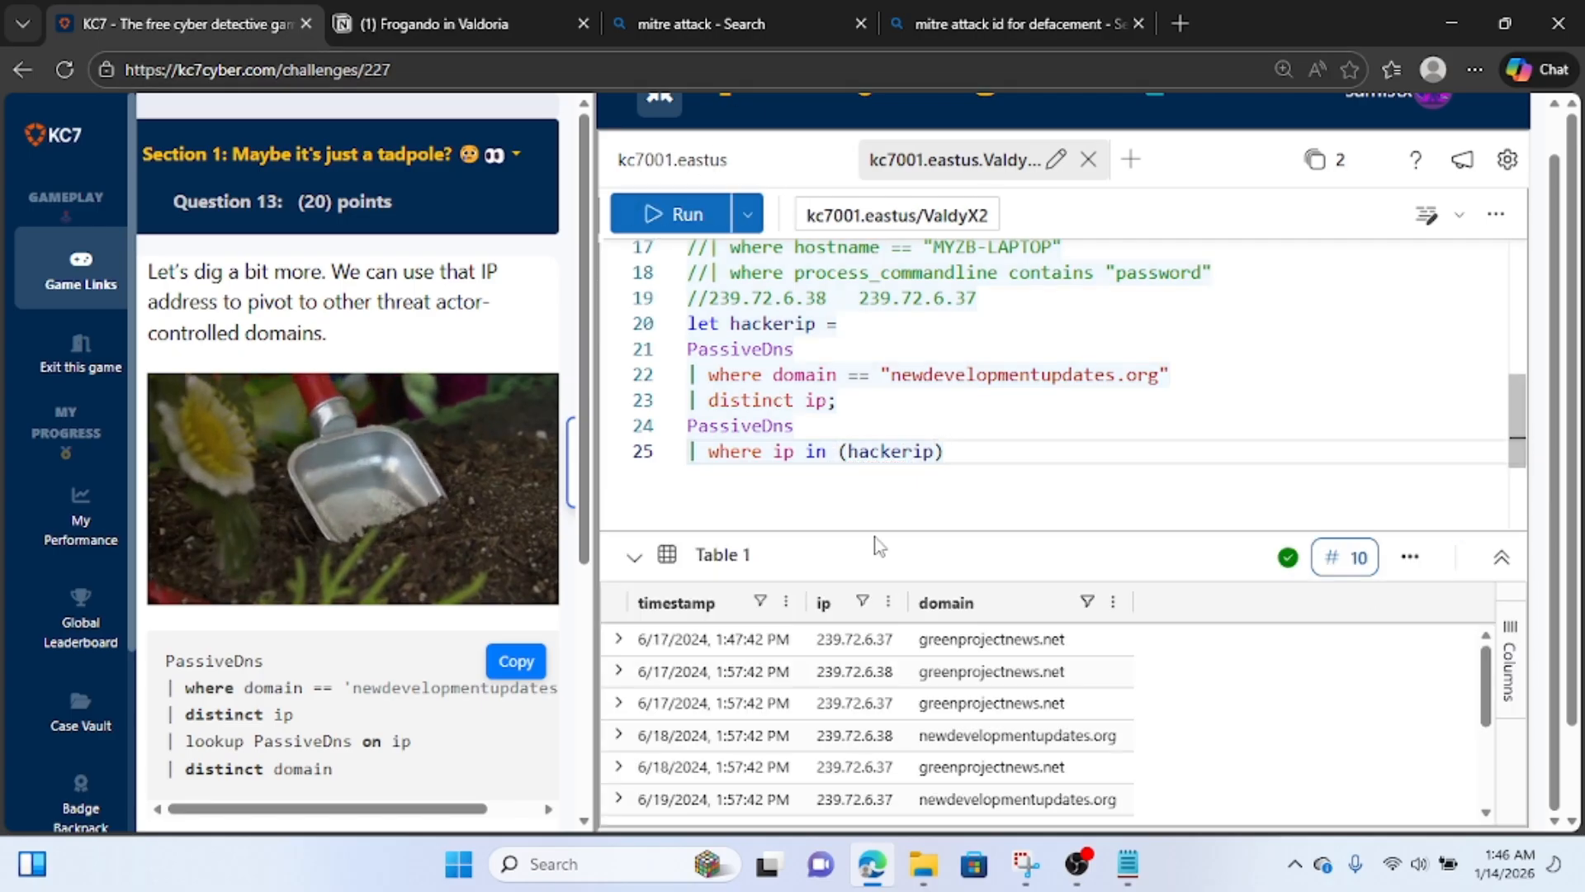
# Look through the resulting rows, append "| distinct domain" to the second PassiveDns query and run it again.
pyautogui.scroll(-3, 850, 702)
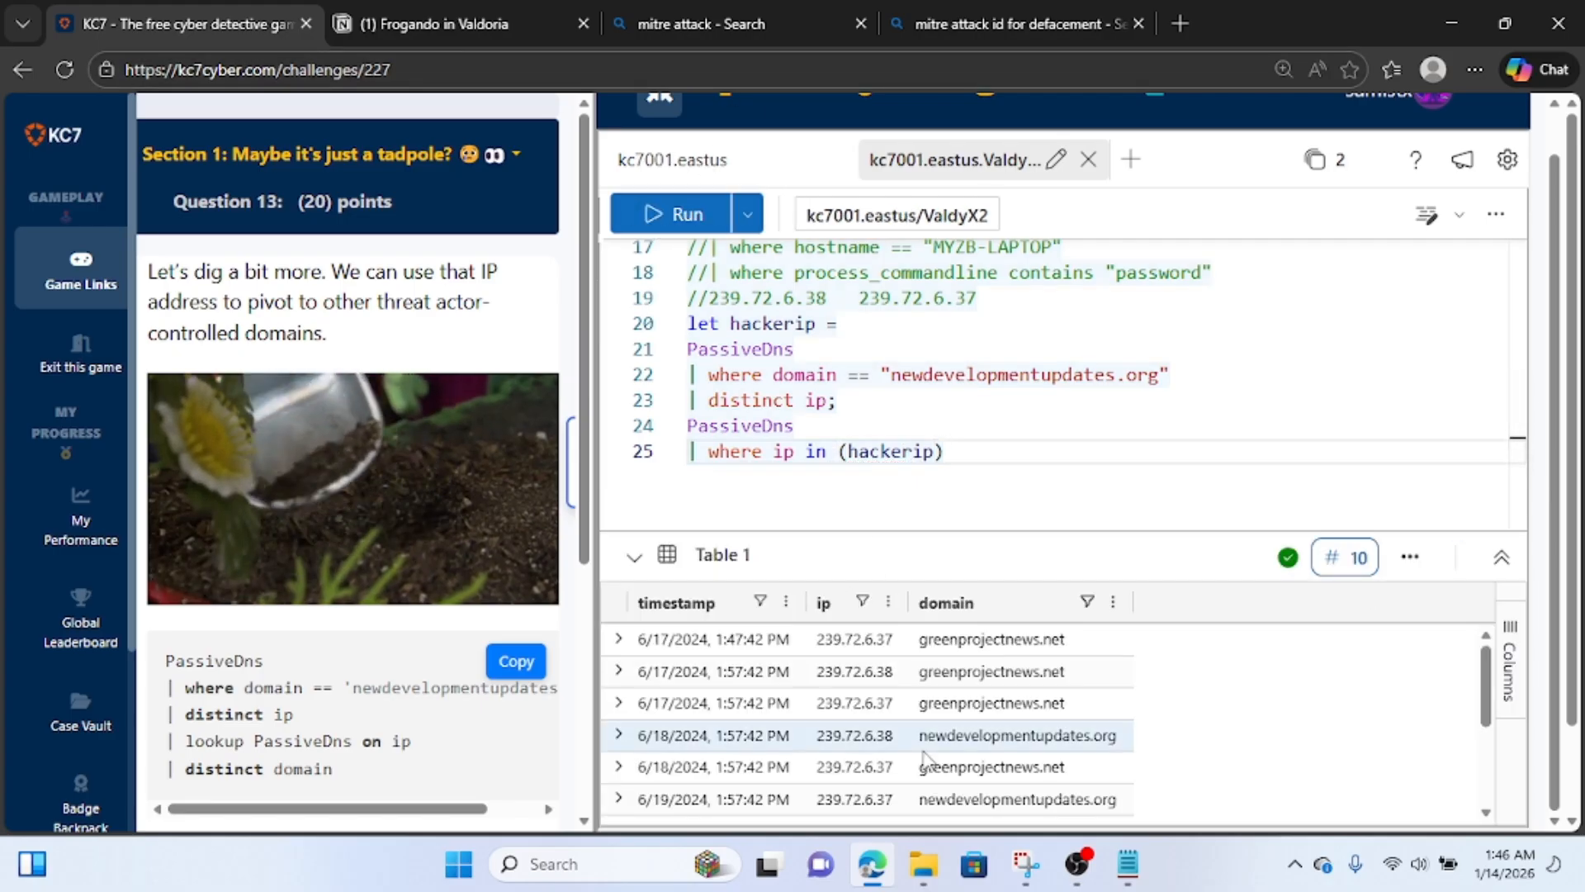
pyautogui.click(966, 451)
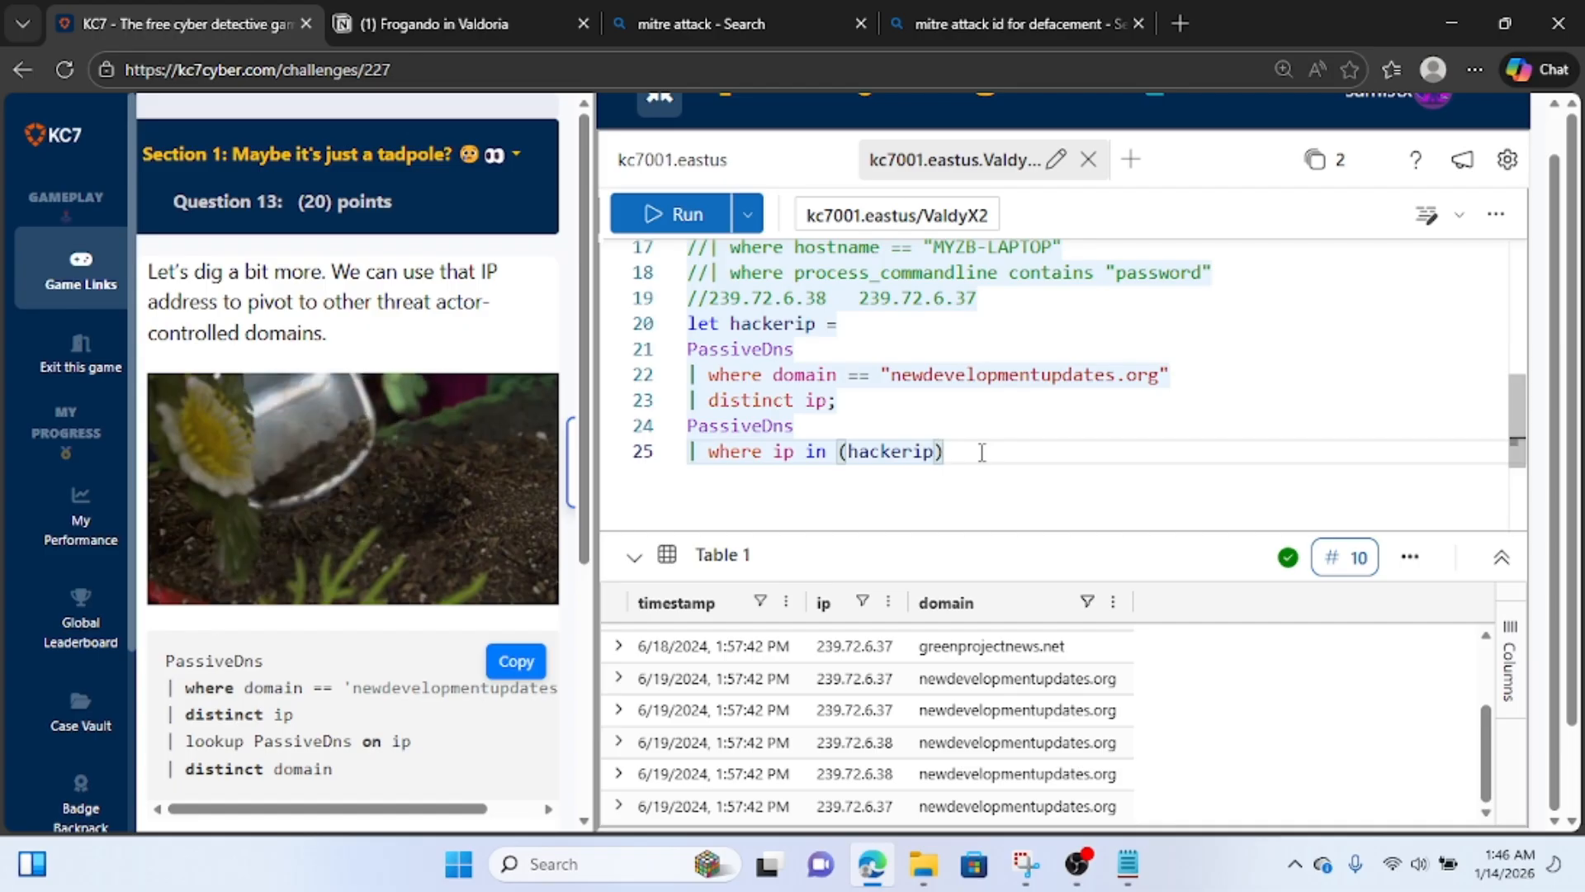
pyautogui.scroll(-1, 982, 743)
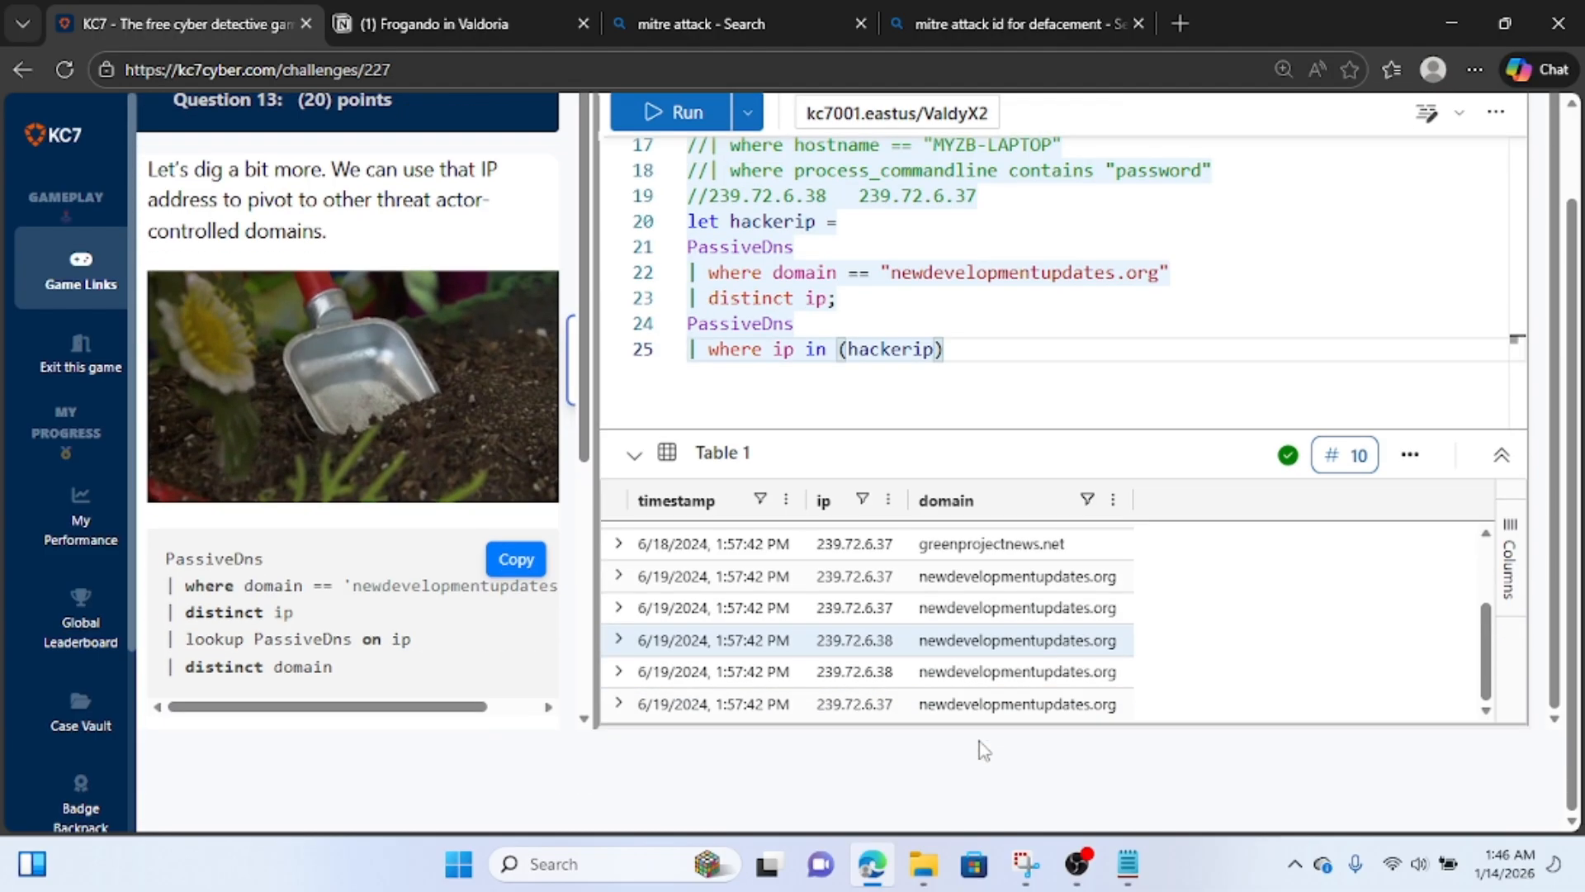
pyautogui.scroll(3, 999, 582)
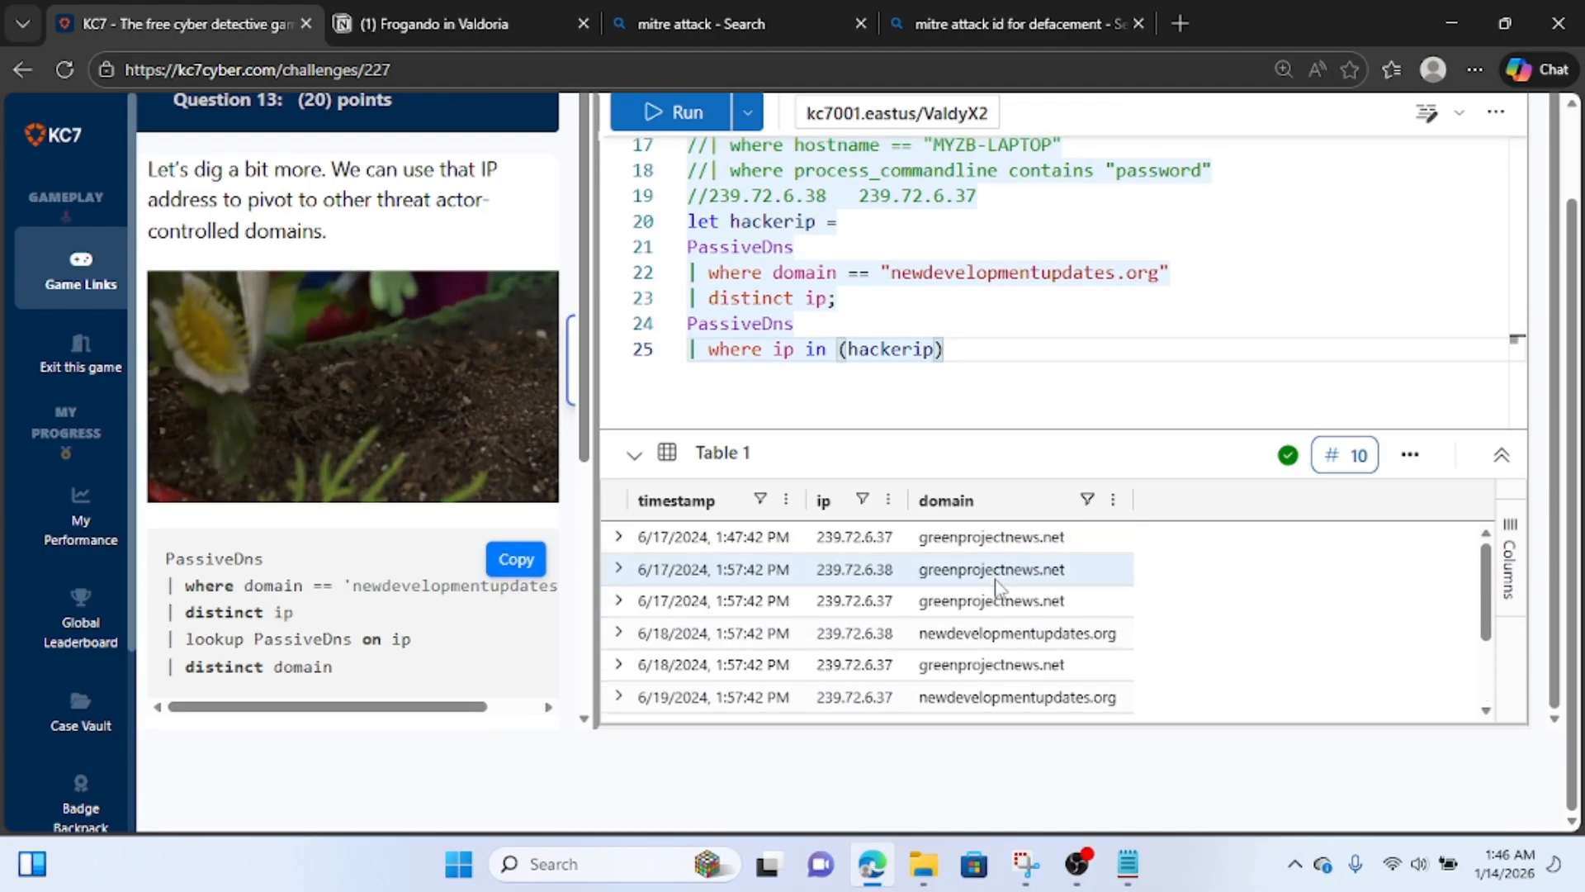
pyautogui.press('Return')
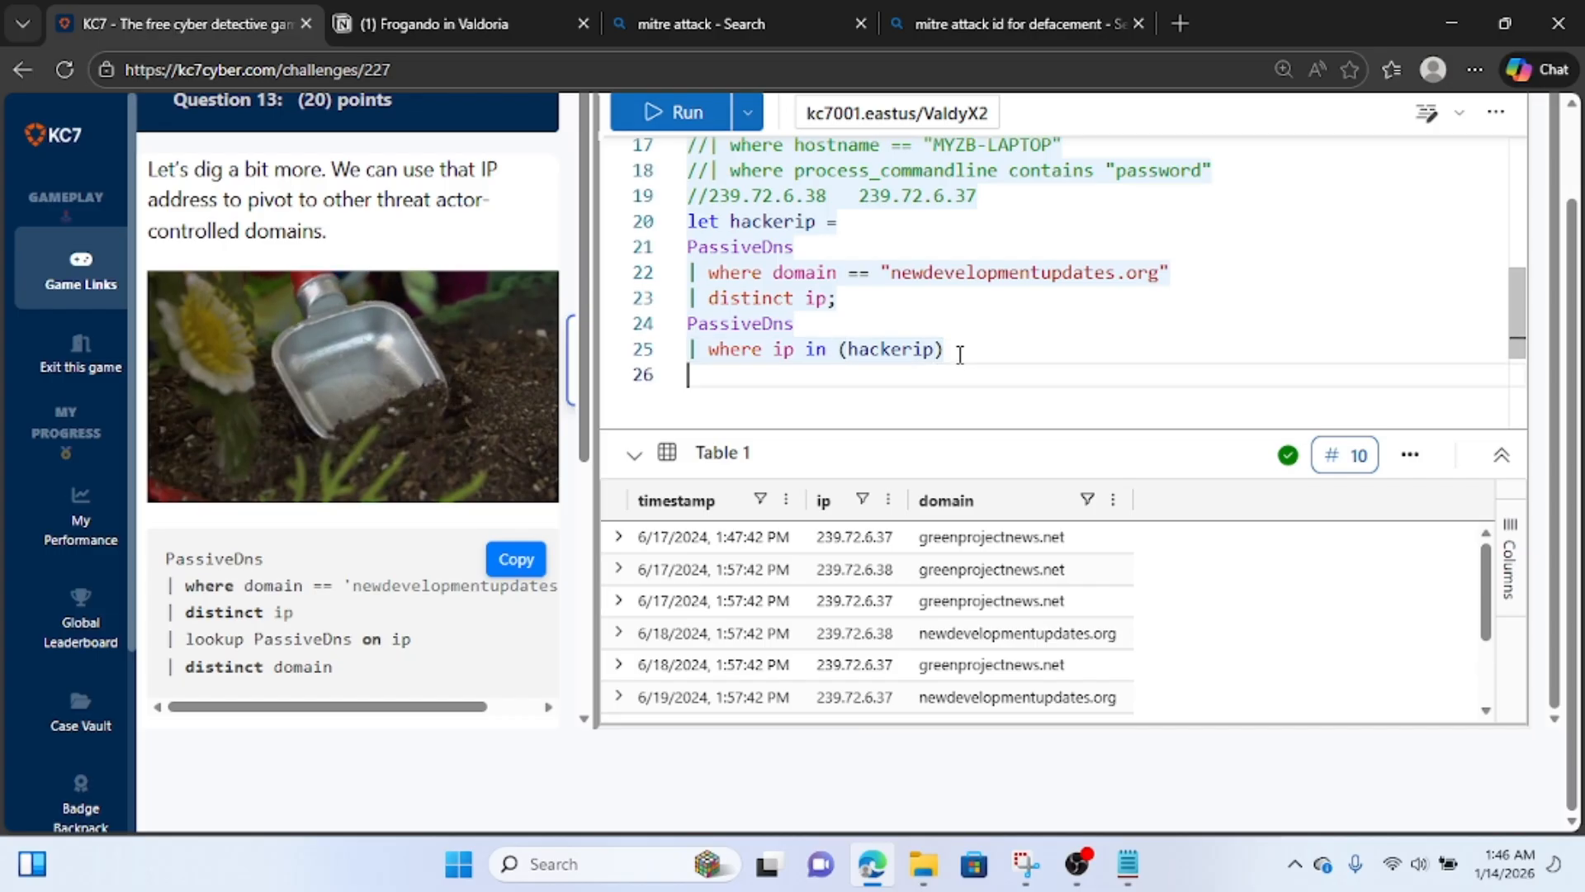
pyautogui.write('| dis')
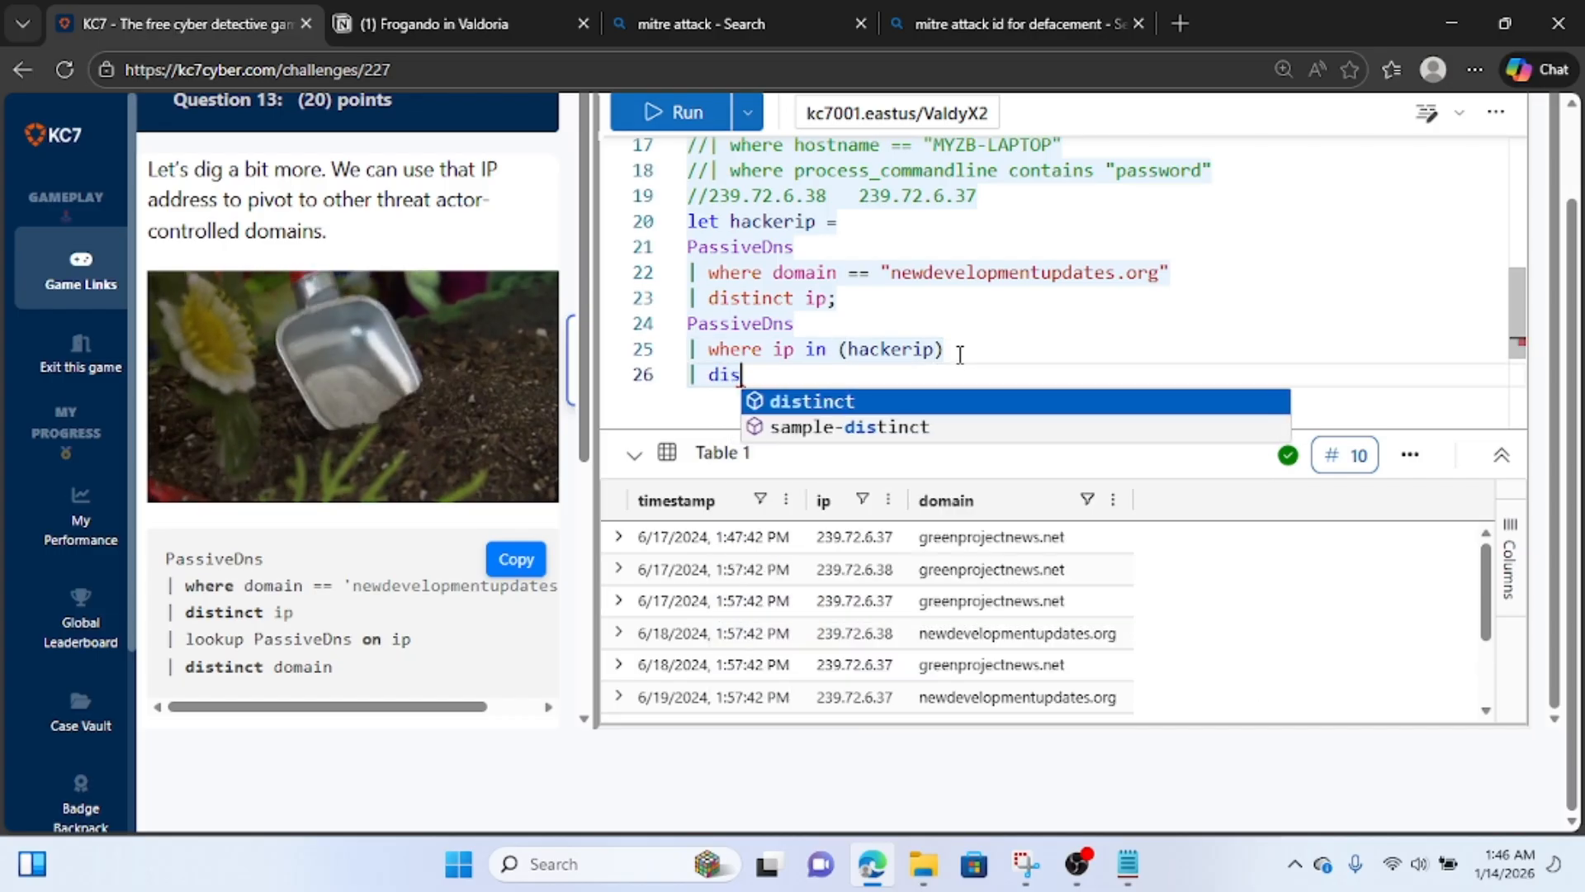
pyautogui.write('tinct f')
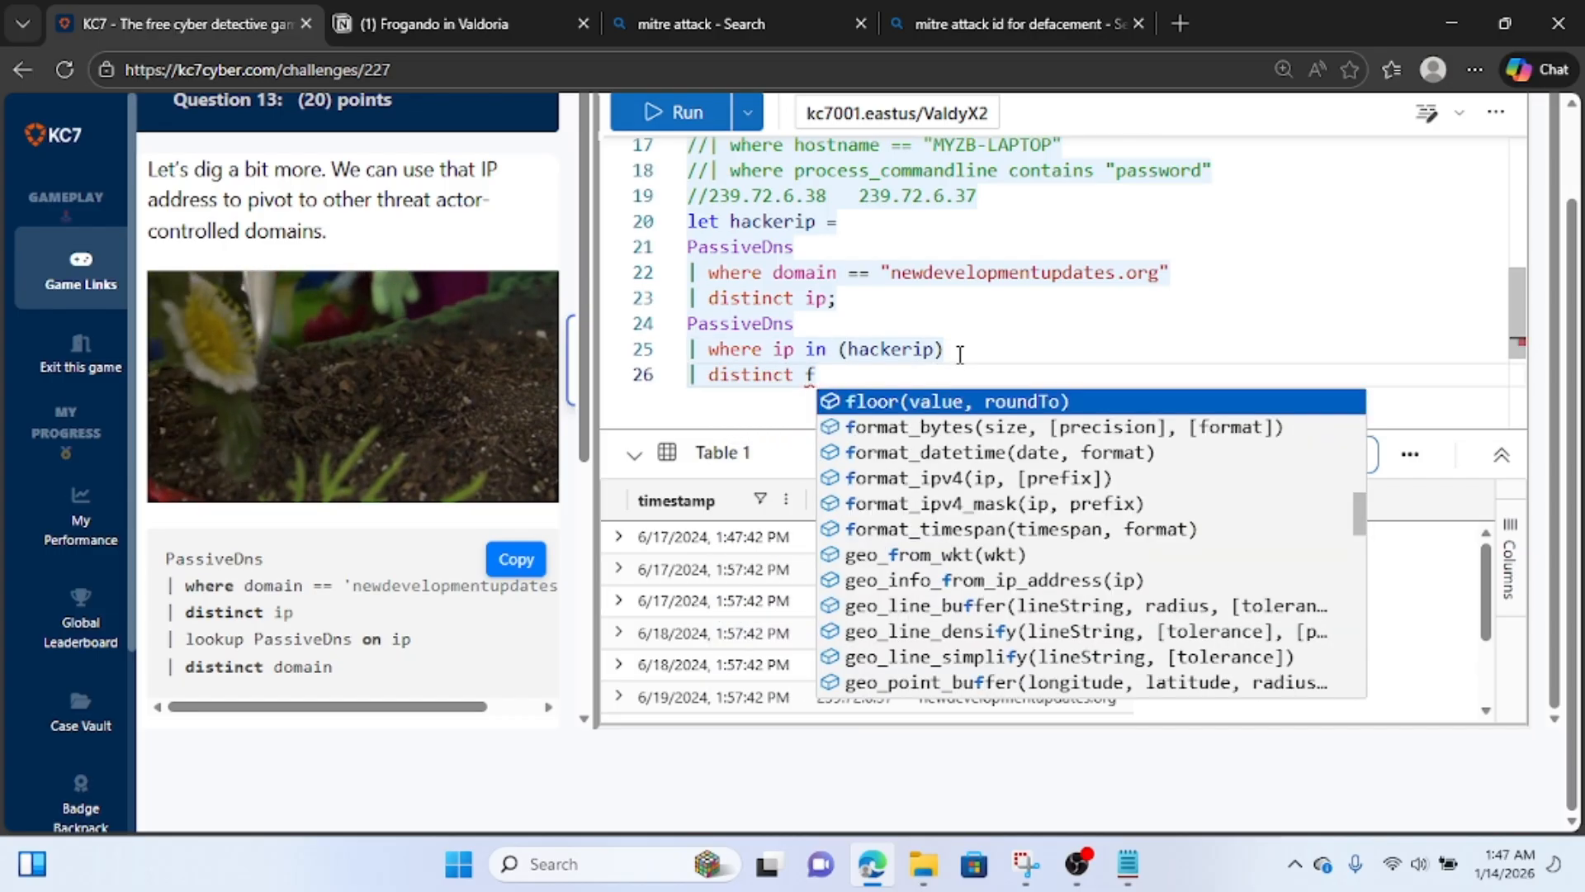
pyautogui.press('BackSpace')
pyautogui.write('domain')
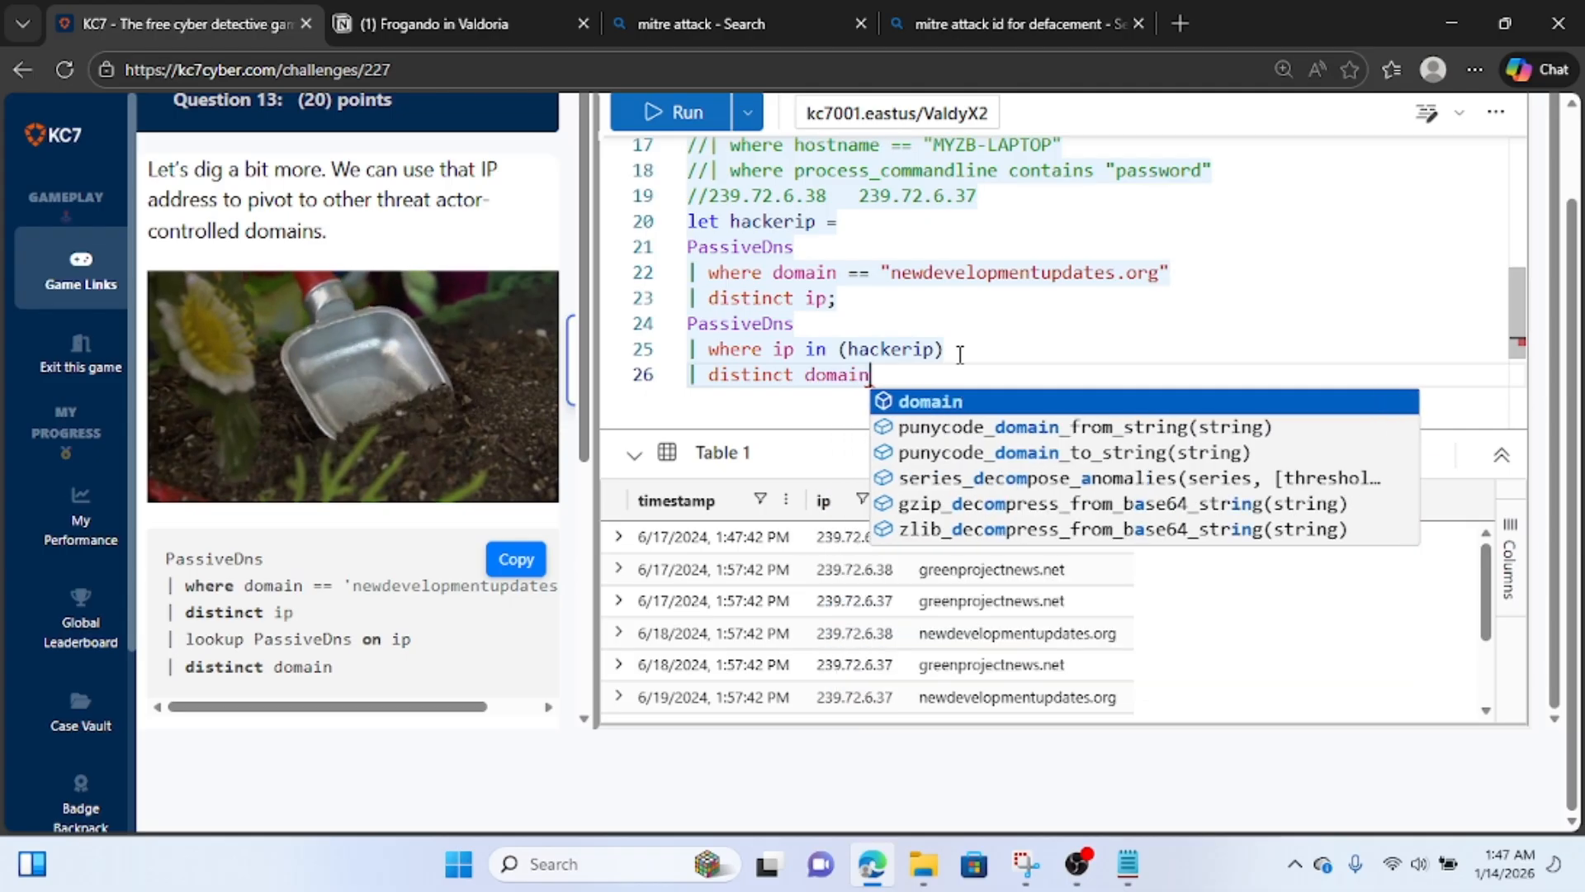
pyautogui.press('Escape')
pyautogui.click(671, 112)
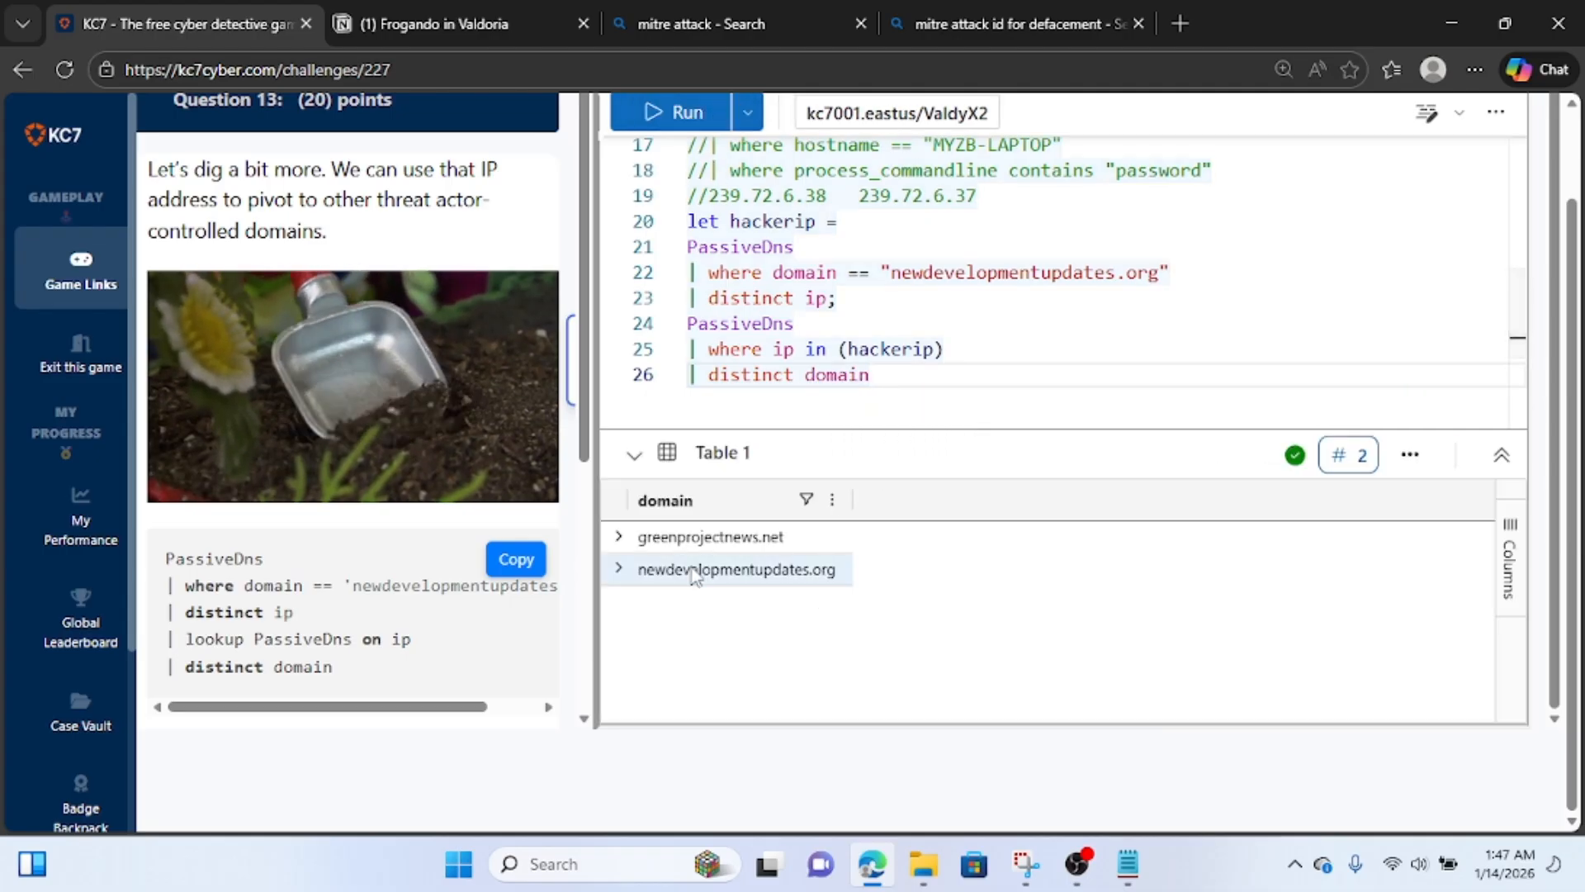
# Copy the first resulting domain and record greenprojectnews.net and newdevelopmentupdates.org on a new line below the IPs in the Notion notes.
pyautogui.click(620, 541)
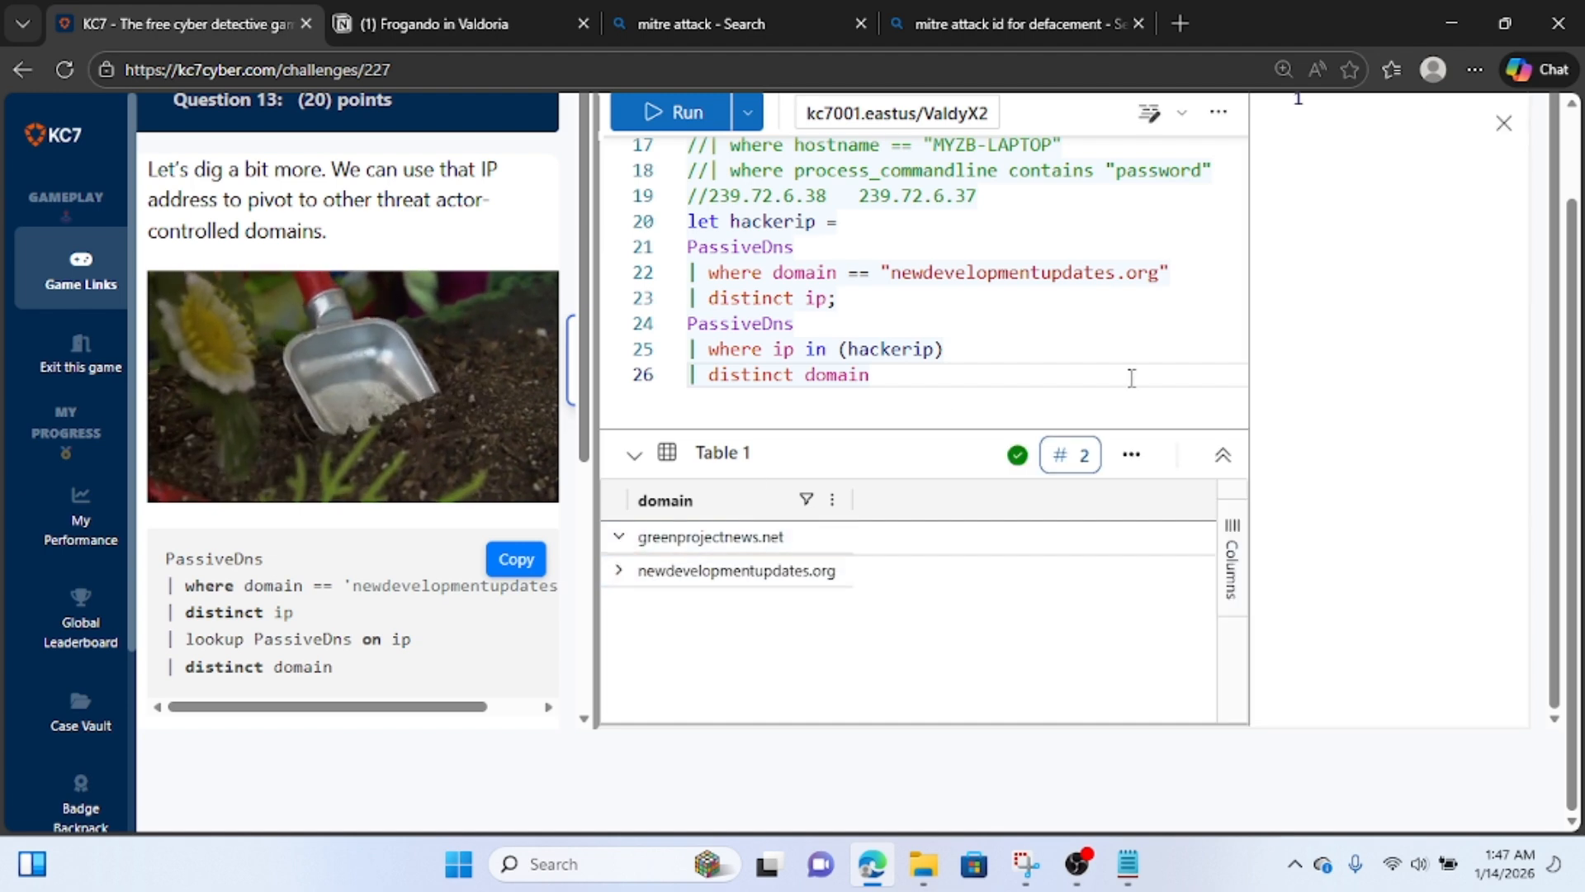
pyautogui.moveTo(1491, 248); pyautogui.dragTo(1419, 191)
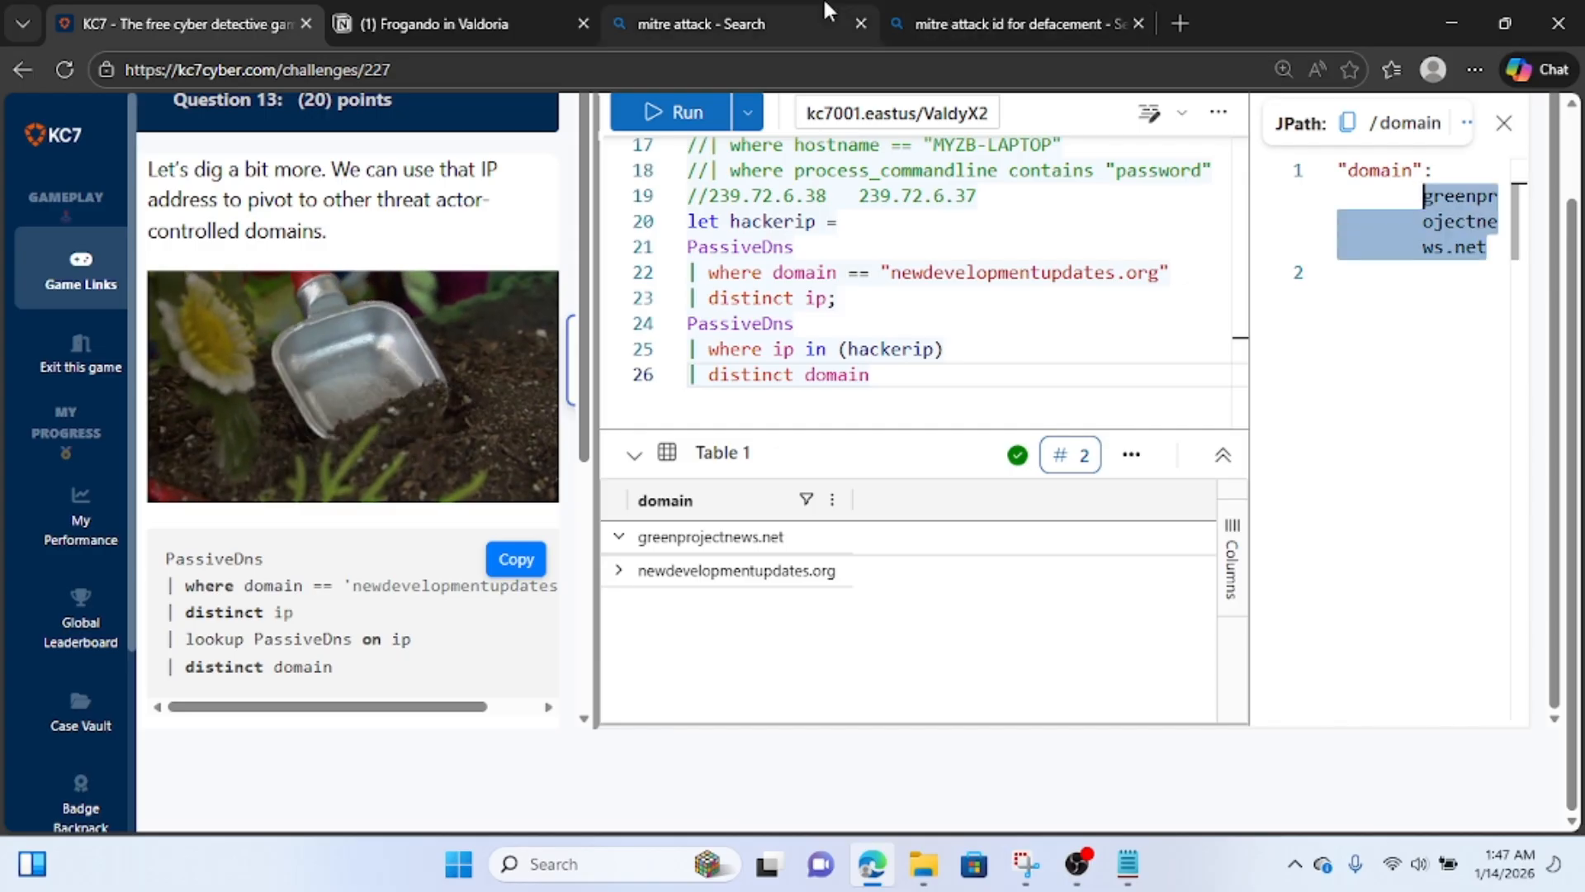
pyautogui.click(446, 23)
pyautogui.click(450, 769)
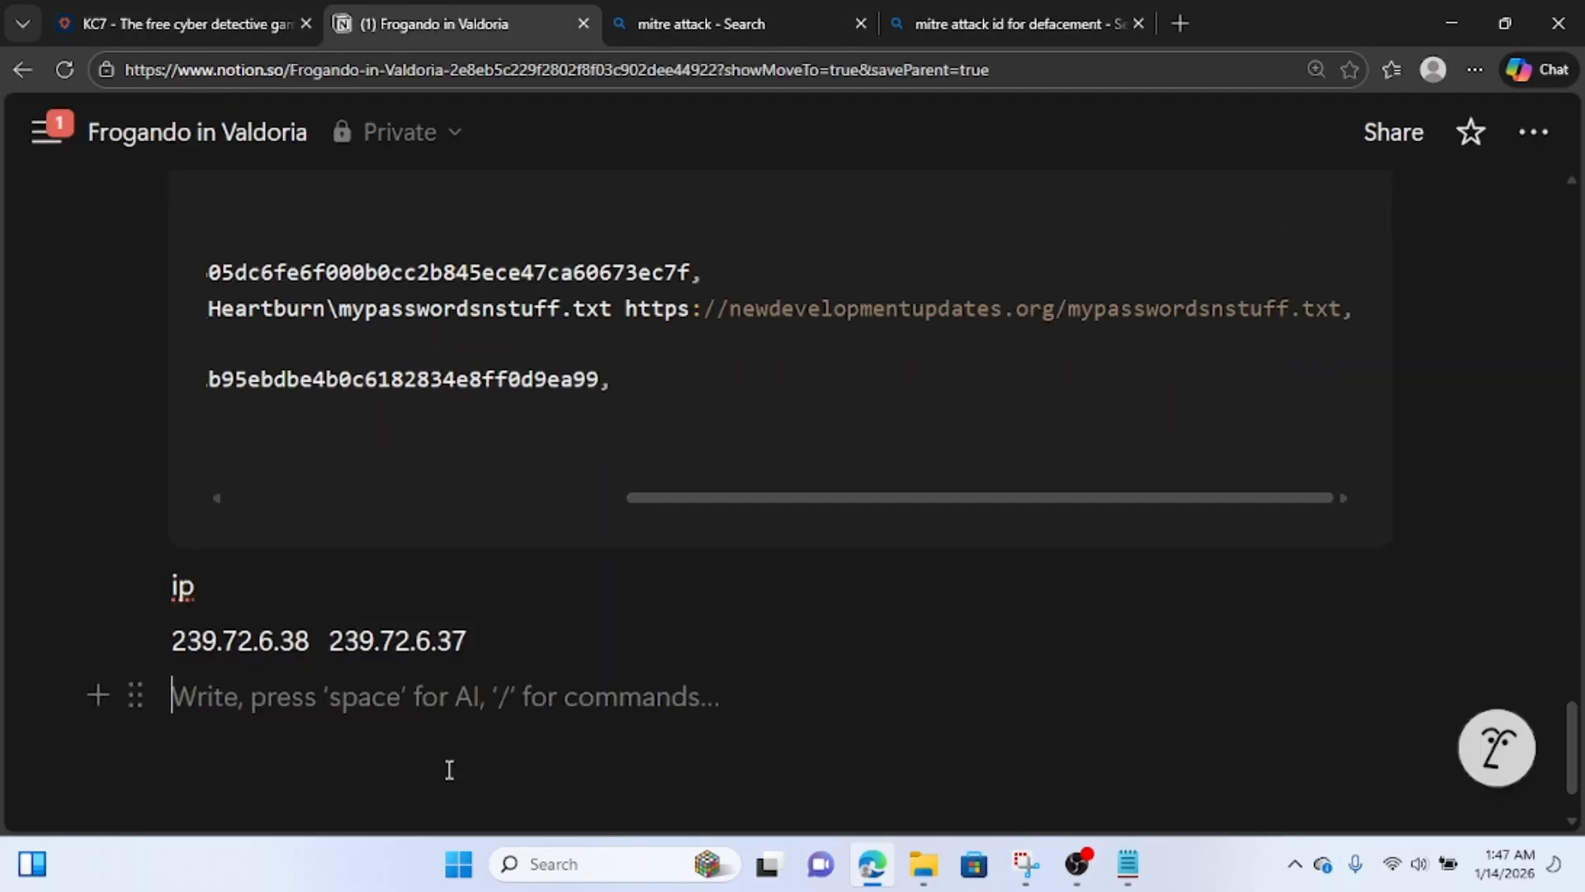
pyautogui.write('greenprojectnews.net')
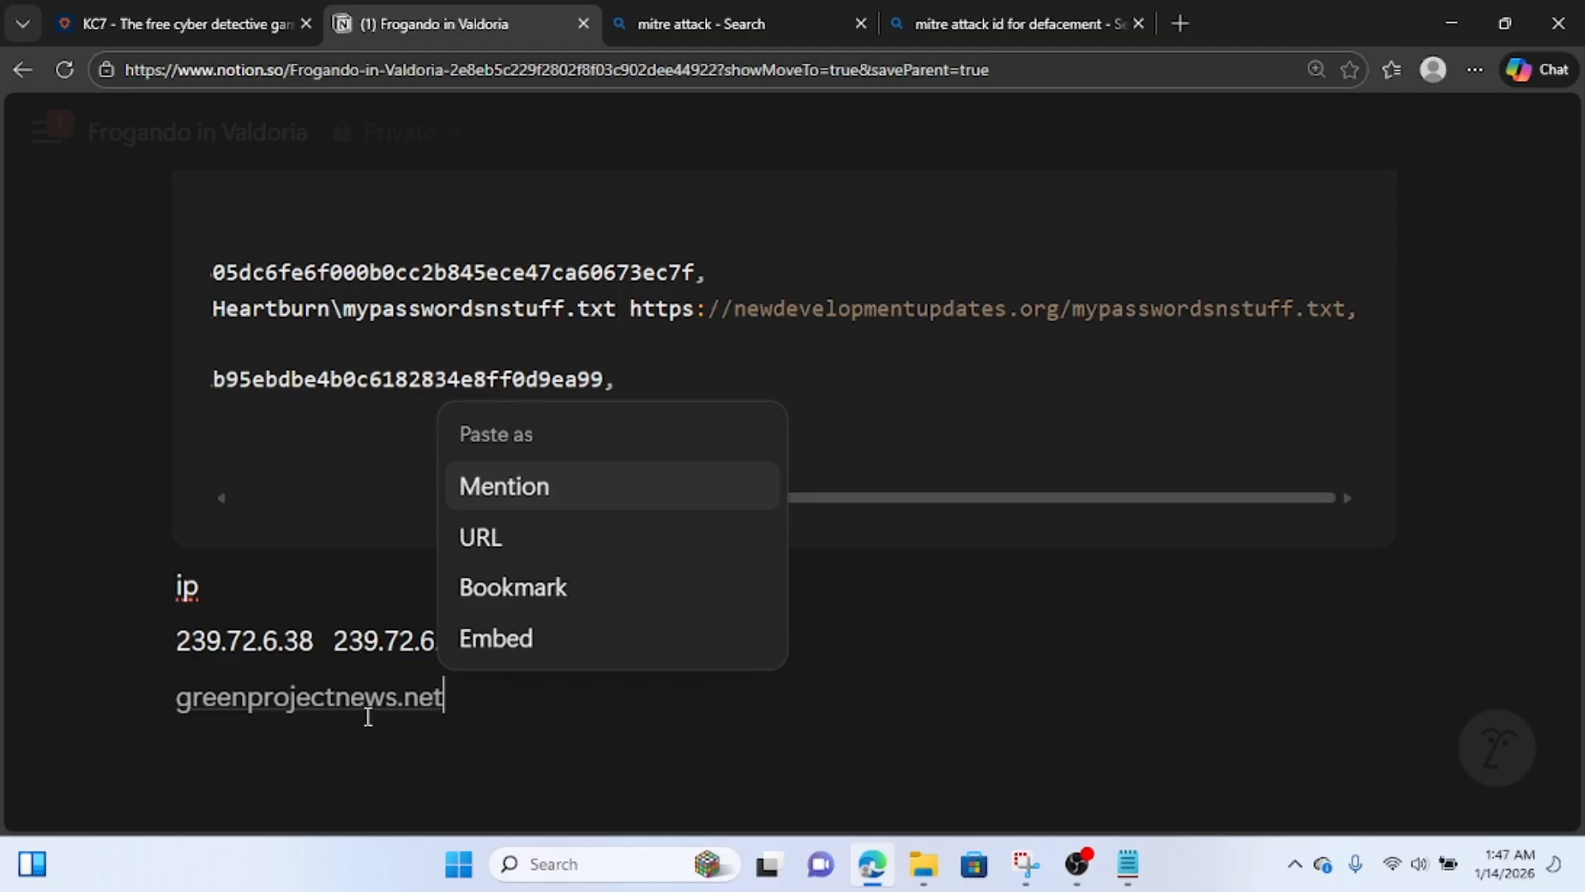
pyautogui.moveTo(1067, 305); pyautogui.dragTo(734, 312)
pyautogui.hotkey('ctrl', 'c')
pyautogui.click(535, 693)
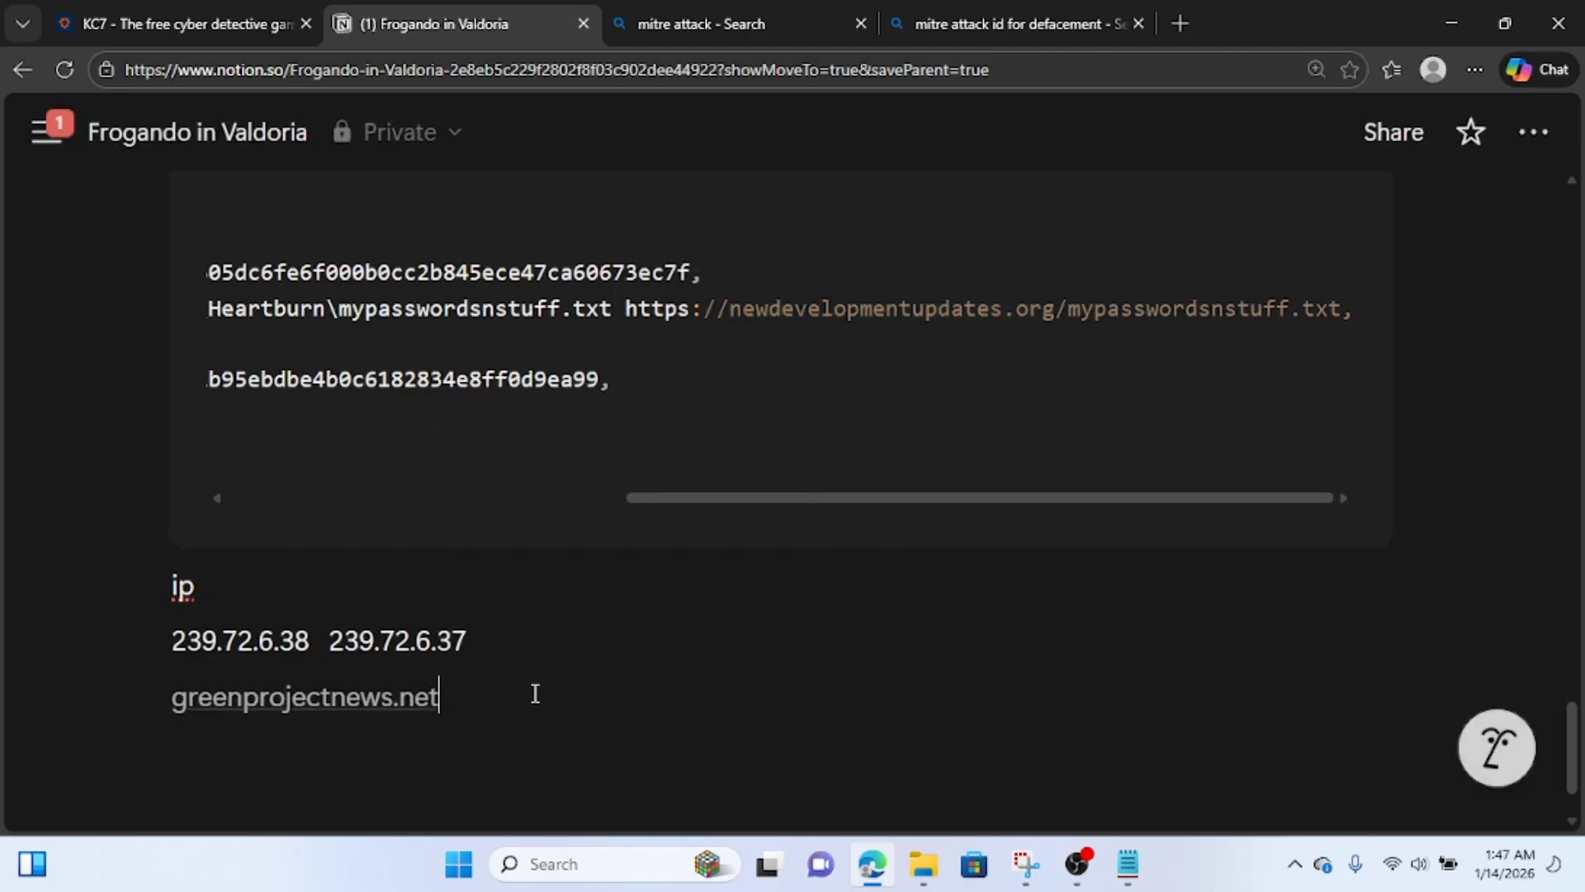
pyautogui.hotkey('ctrl', 'v')
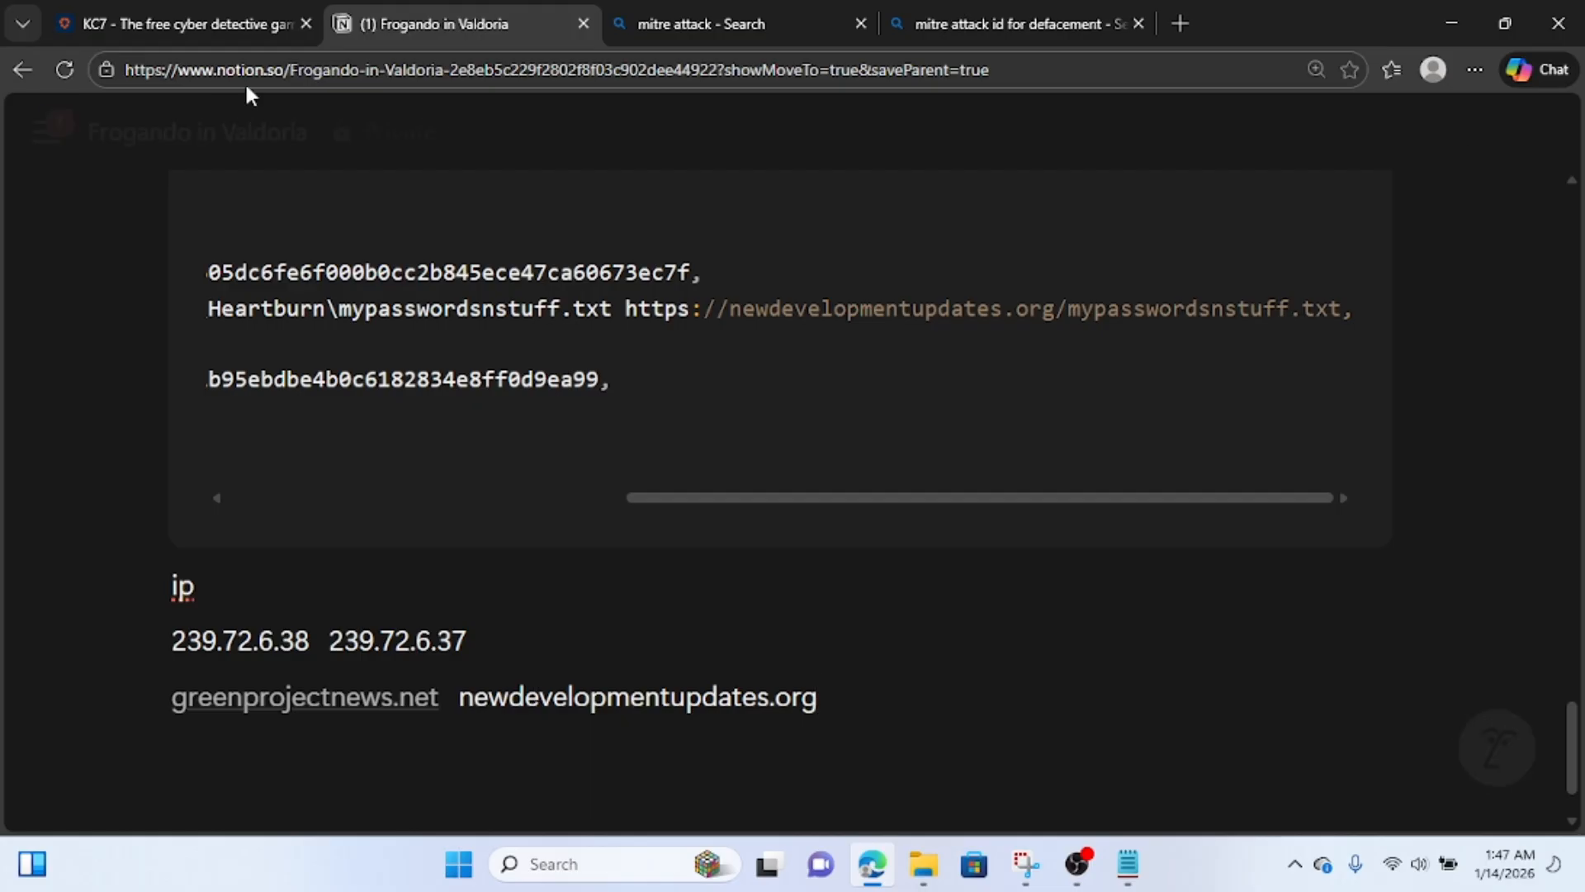
# Return to KC7 and go to the answer field of Question 13.
pyautogui.click(194, 30)
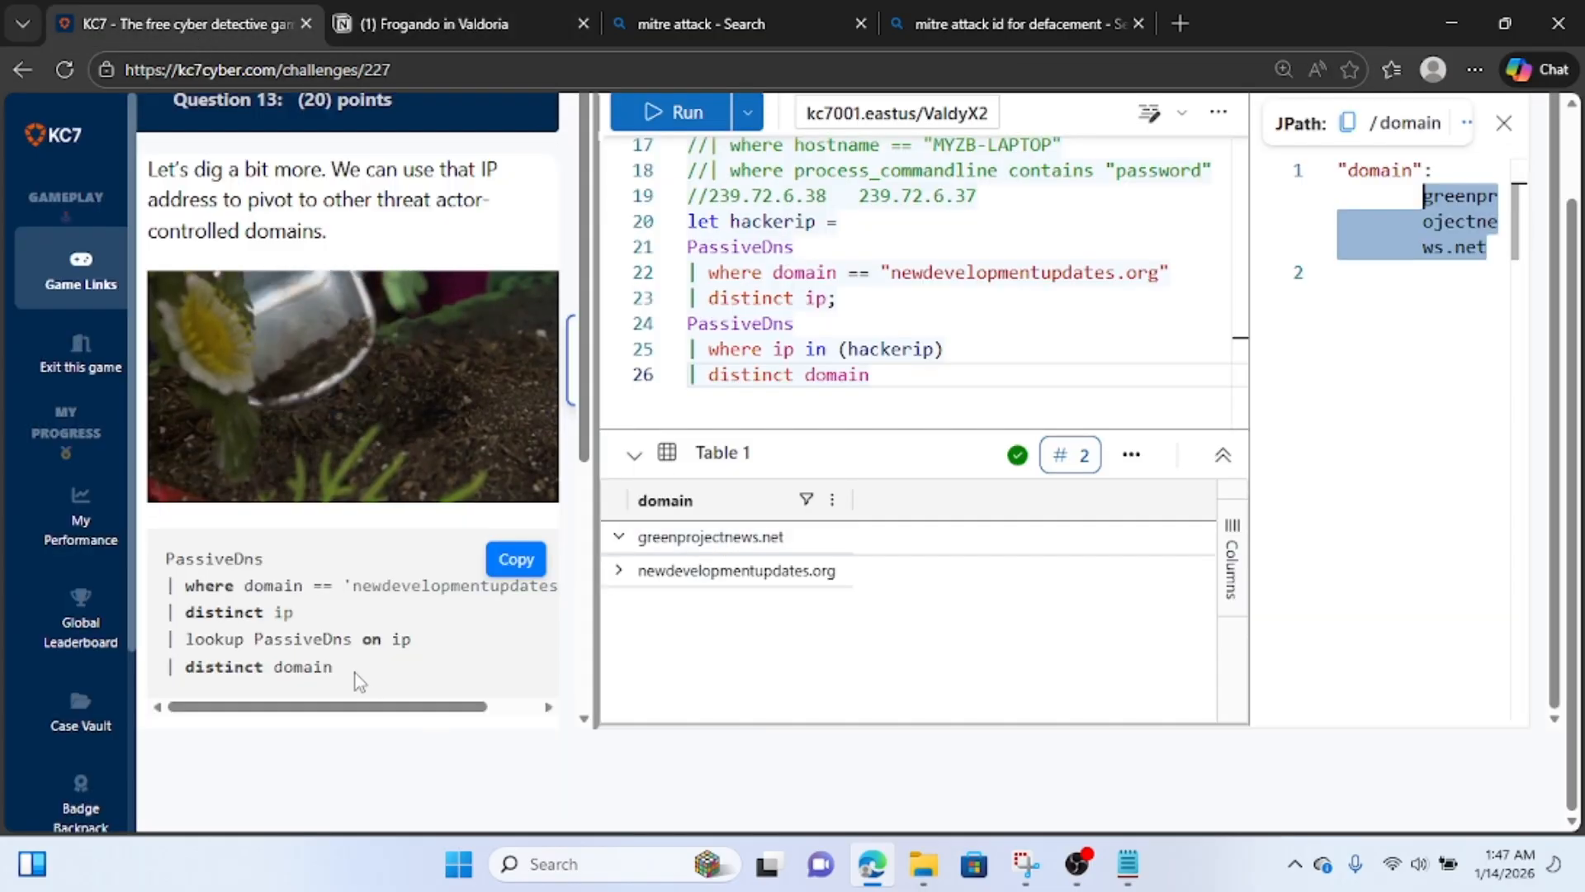
pyautogui.scroll(-3, 355, 672)
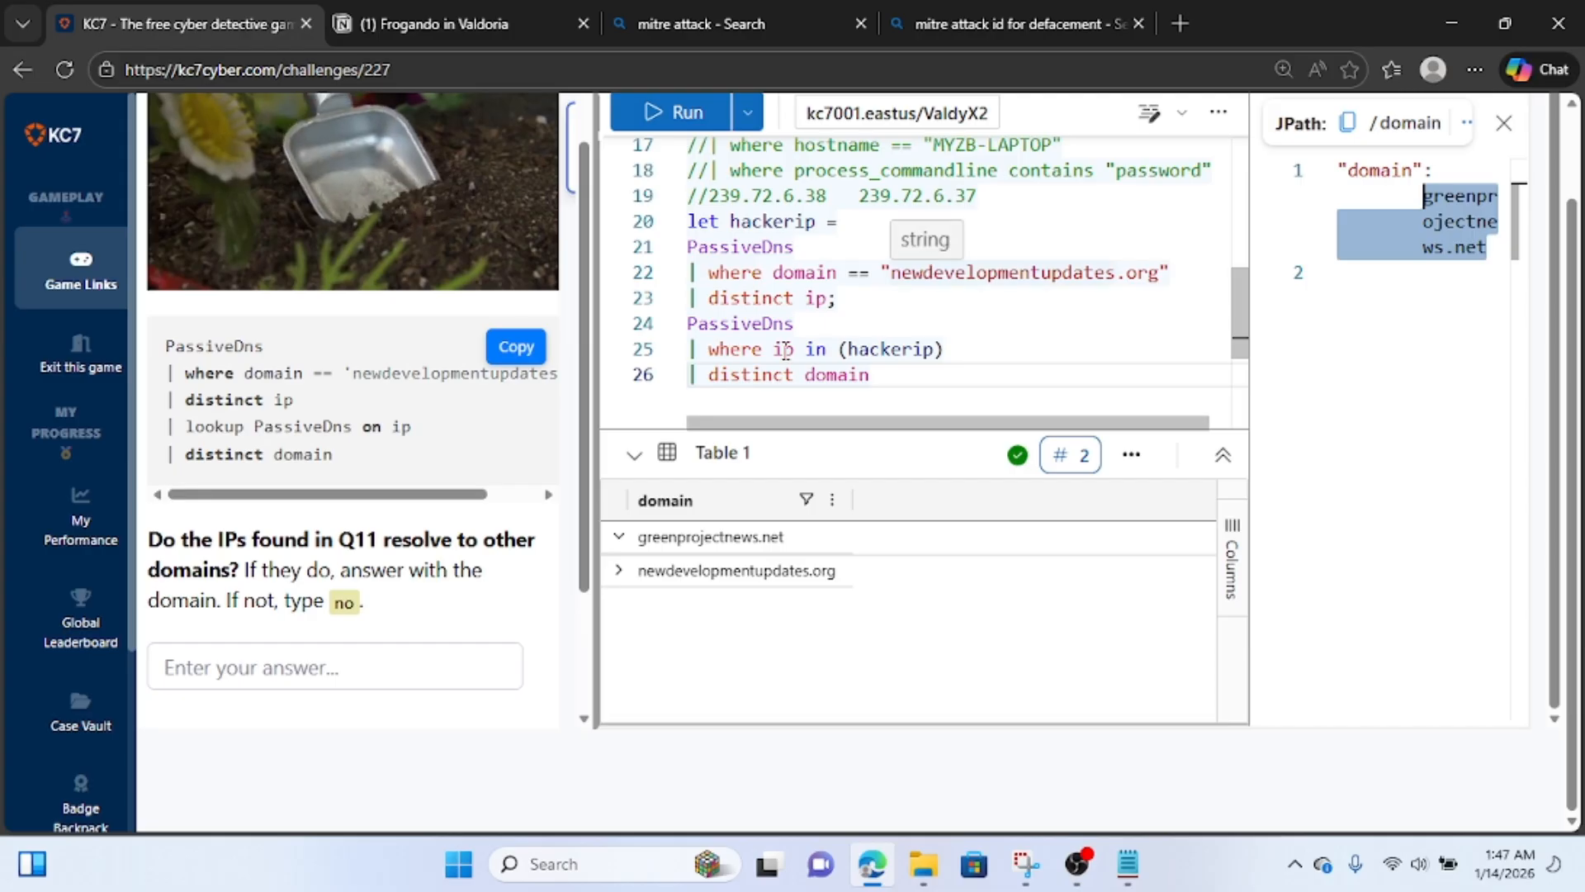
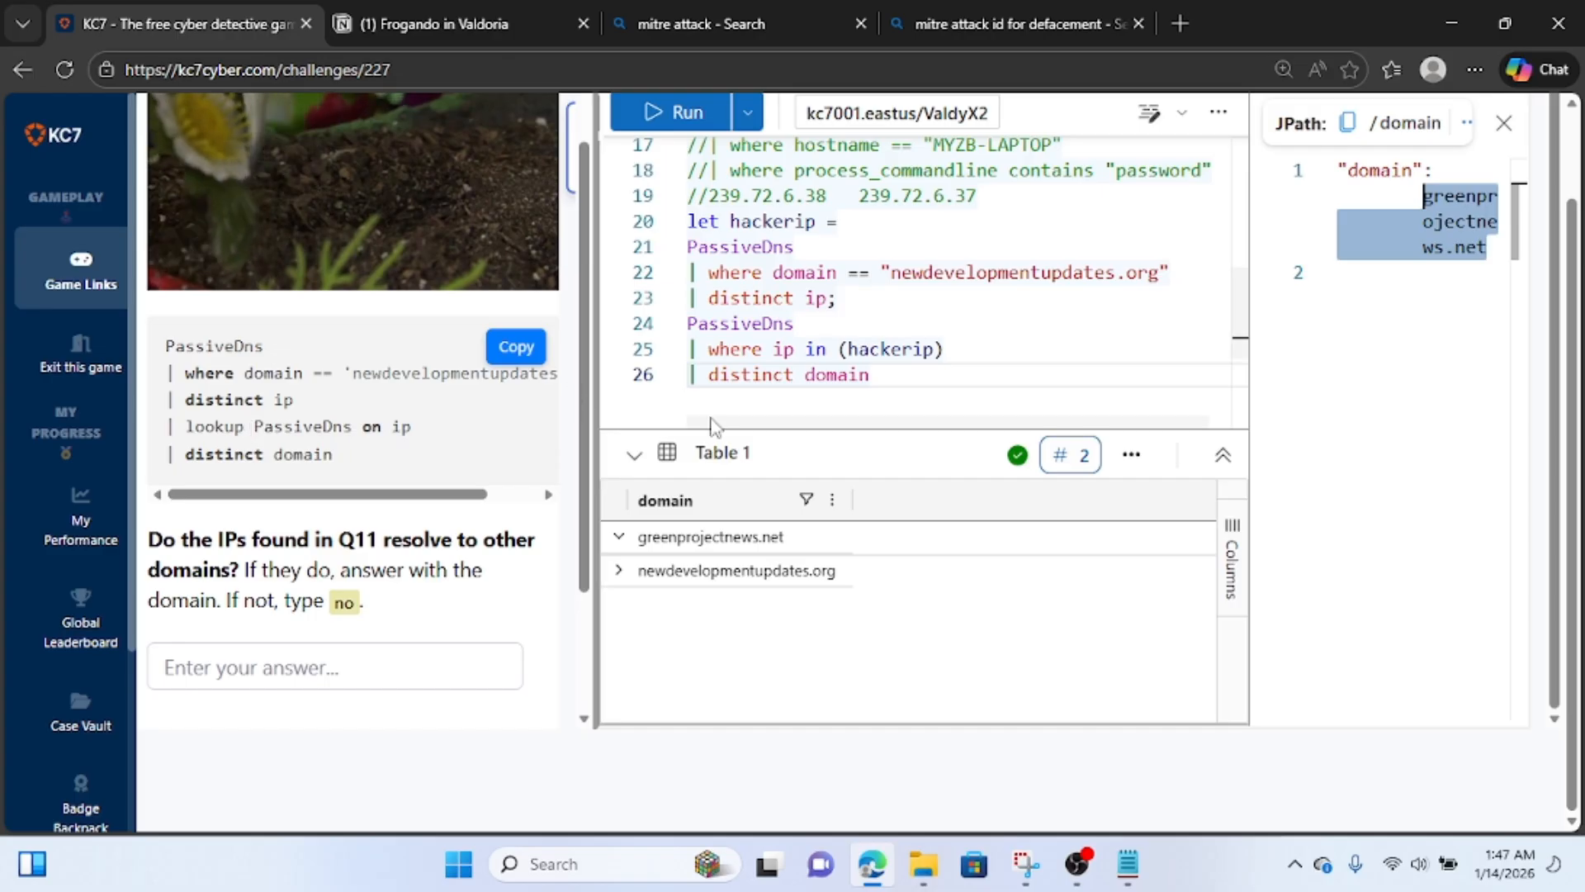
# Delete the second PassiveDns query and the "let hackerip =" line, keeping the first PassiveDns query.
pyautogui.moveTo(868, 376); pyautogui.dragTo(678, 322)
pyautogui.press('BackSpace')
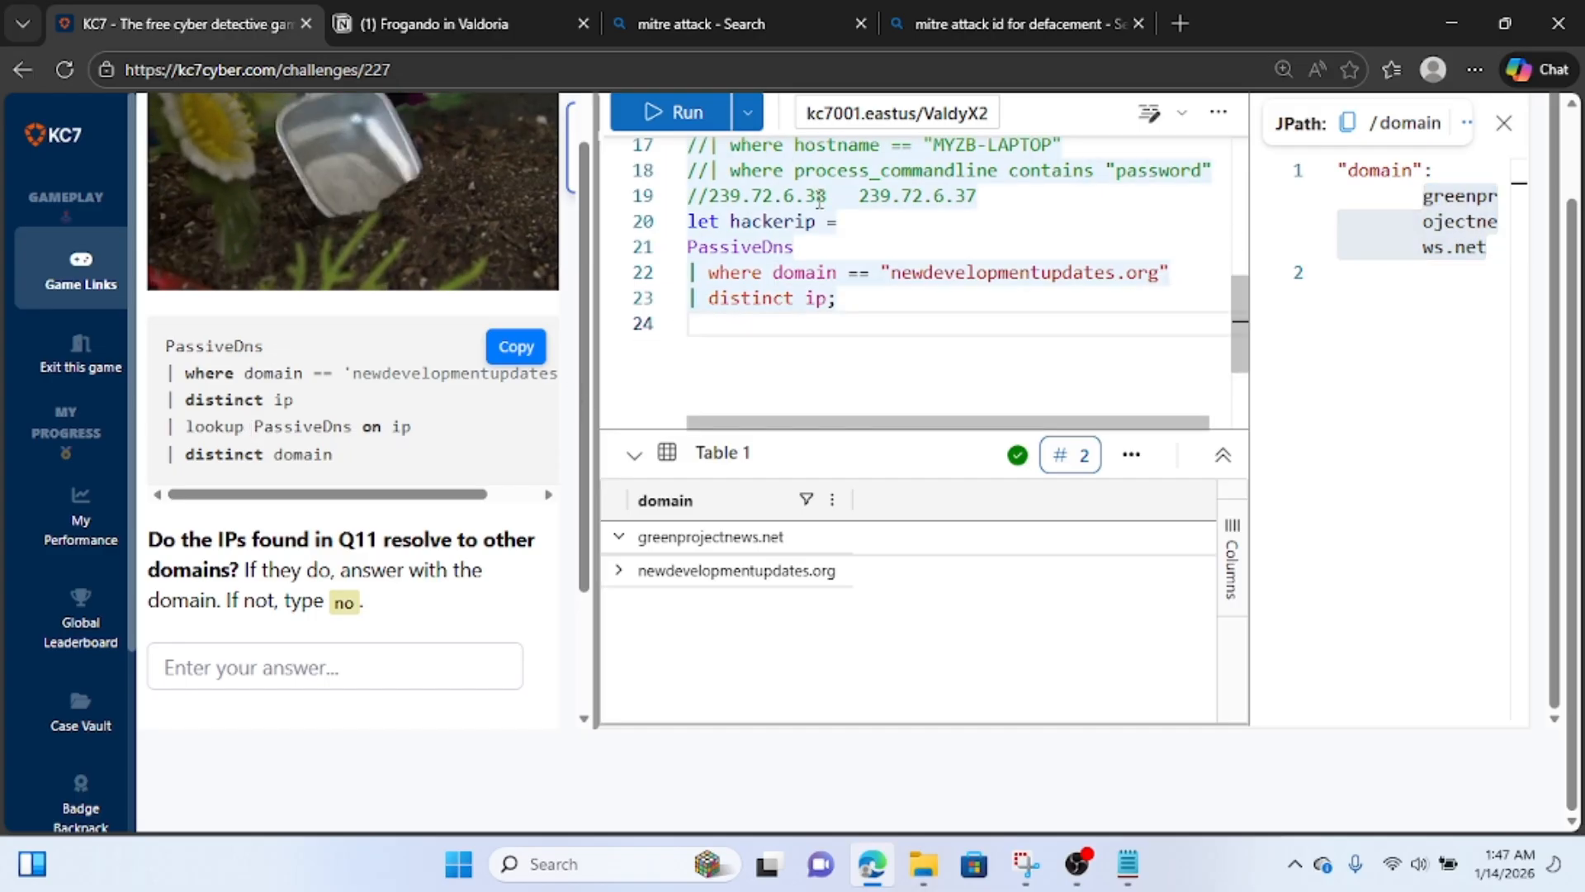
pyautogui.click(854, 223)
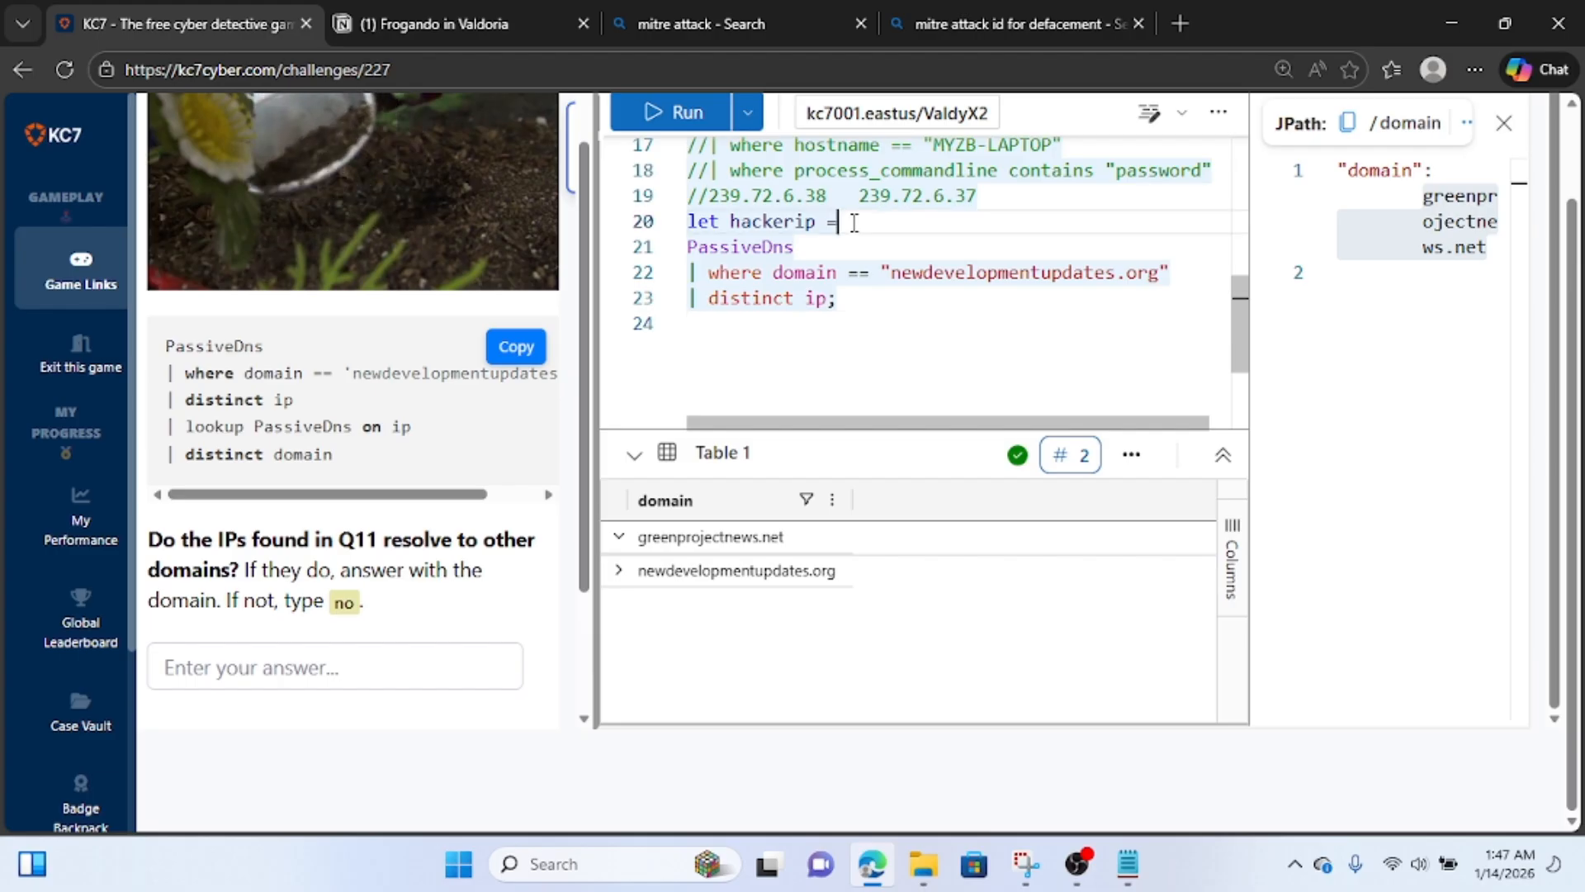
pyautogui.press('BackSpace')
pyautogui.press('BackSpace')
pyautogui.press('BackSpace')
pyautogui.press('BackSpace')
pyautogui.press('BackSpace')
pyautogui.press('BackSpace')
pyautogui.press('BackSpace')
pyautogui.press('BackSpace')
pyautogui.press('BackSpace')
pyautogui.press('BackSpace')
pyautogui.press('BackSpace')
pyautogui.press('BackSpace')
pyautogui.press('BackSpace')
pyautogui.press('BackSpace')
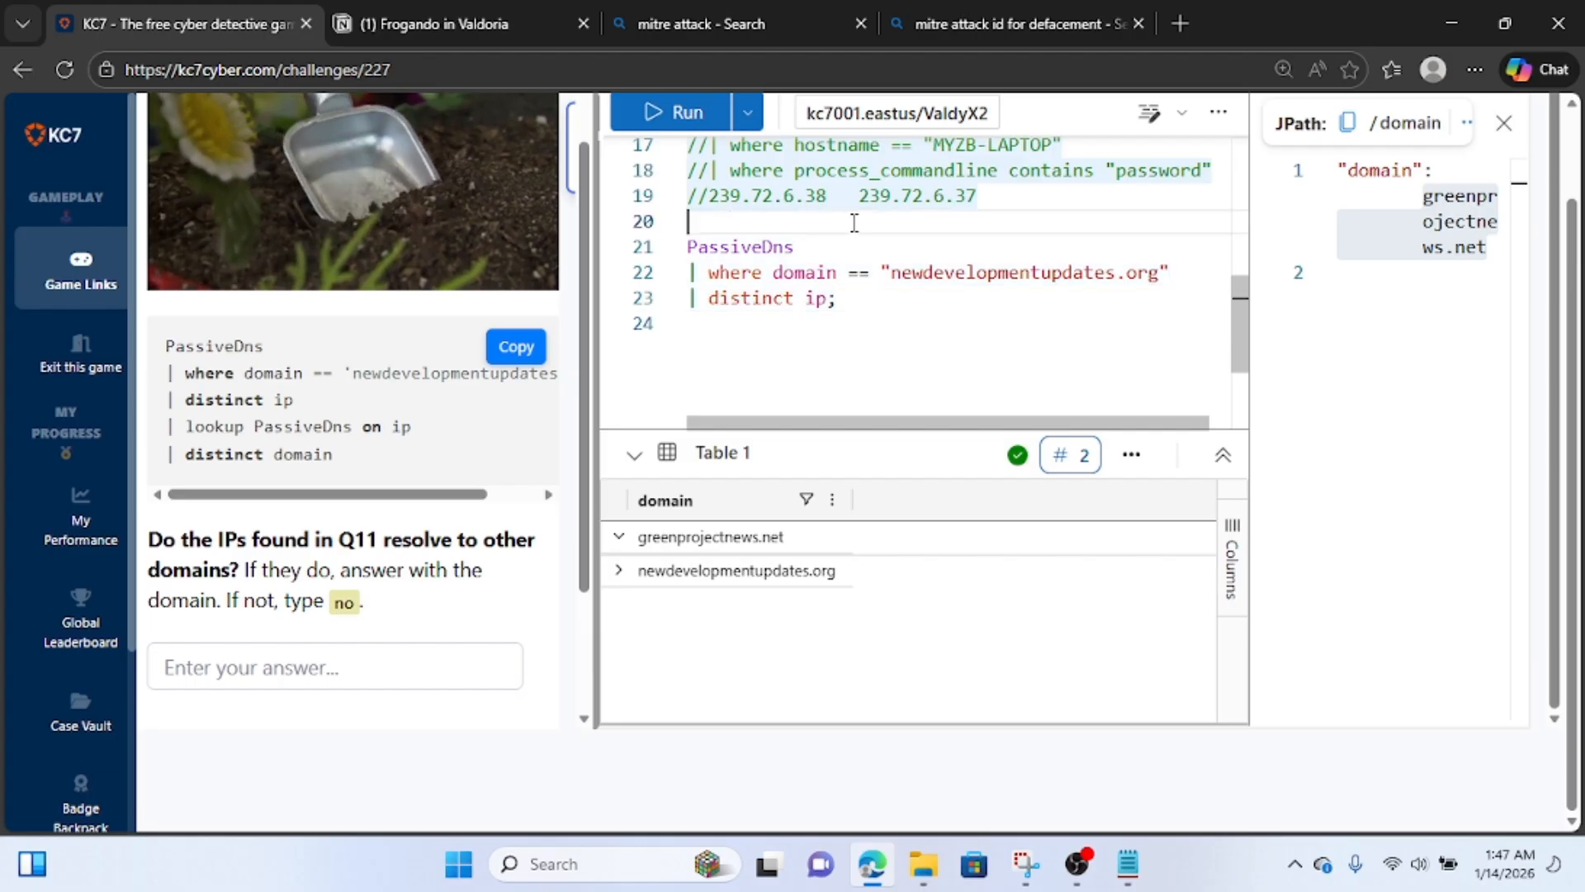
# Remove the semicolon after "distinct ip" and add the line "| lookup PassiveDns on ip" below it.
pyautogui.click(854, 302)
pyautogui.press('Return')
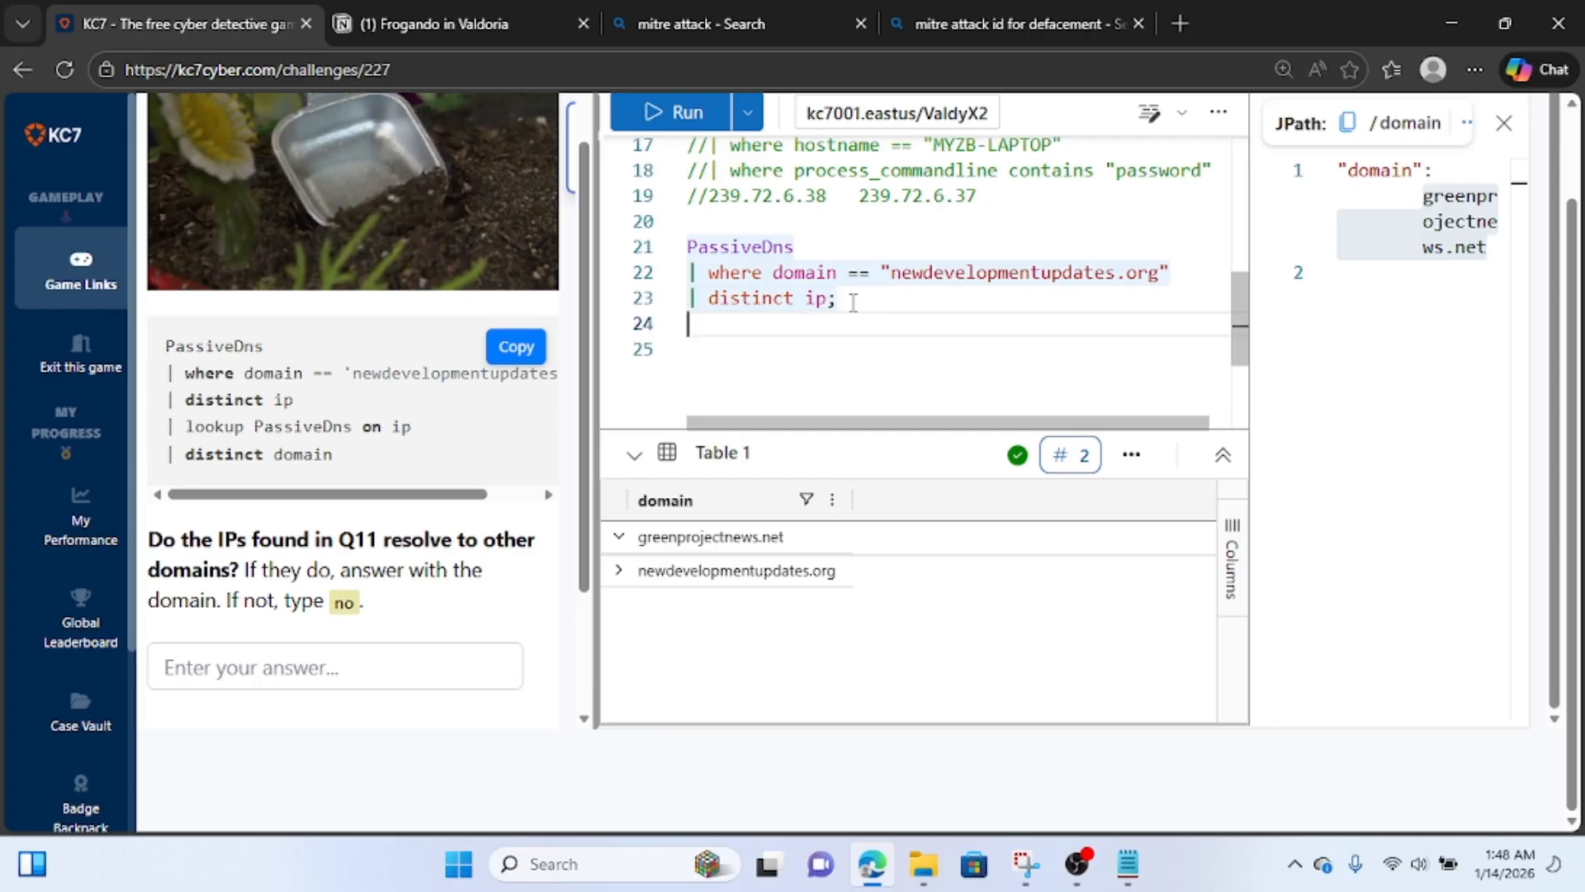
pyautogui.press('BackSpace')
pyautogui.press('BackSpace')
pyautogui.press('Return')
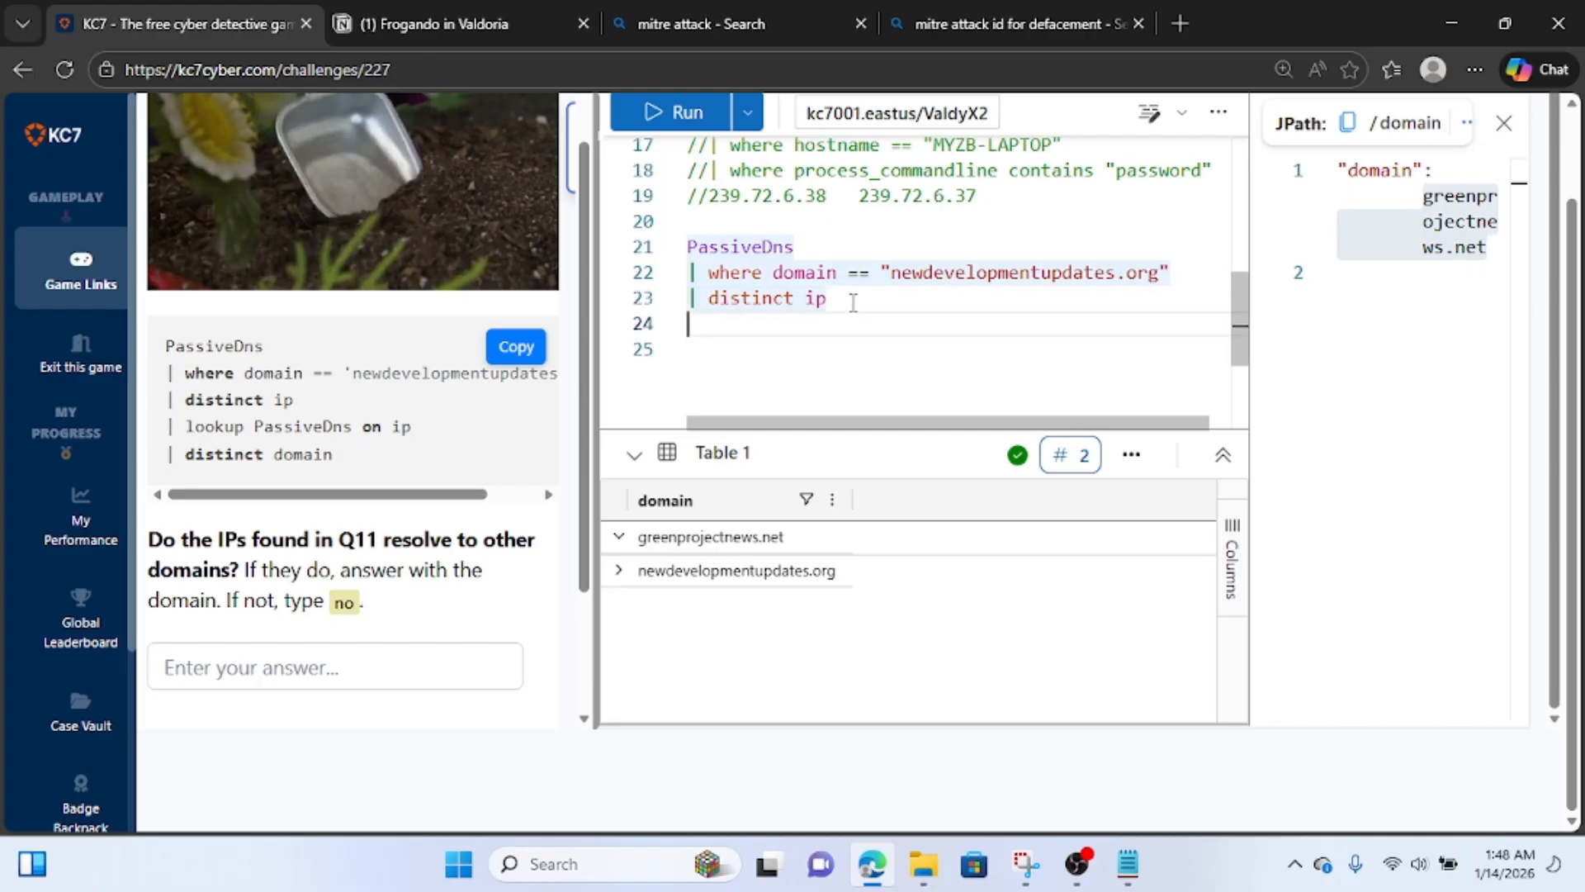
pyautogui.write('| looku')
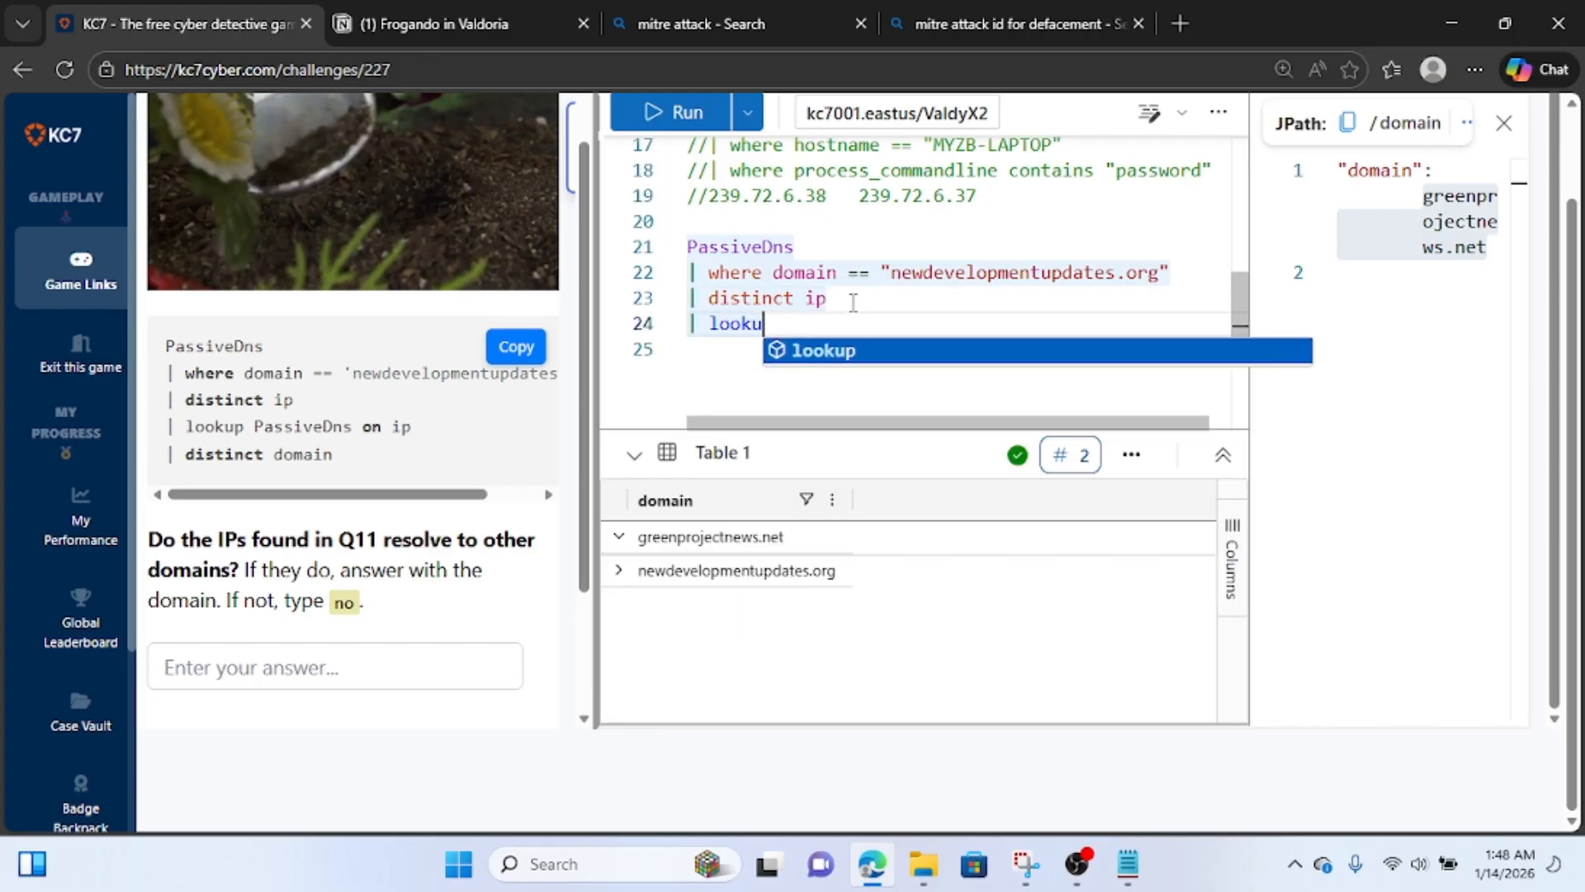
pyautogui.write('p PassiveDns')
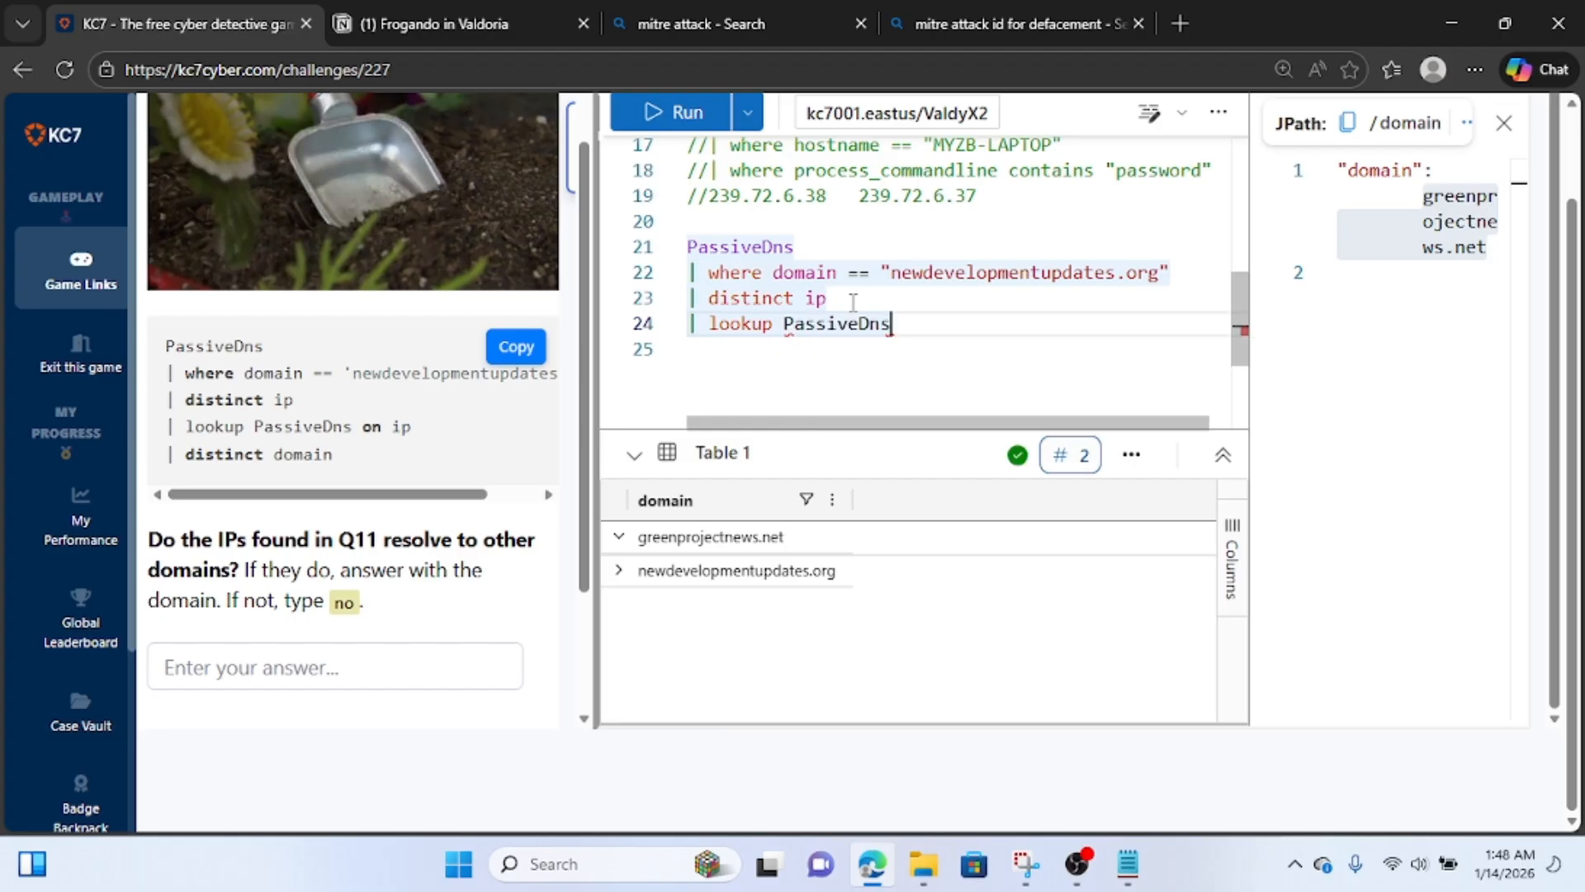
pyautogui.write(' on')
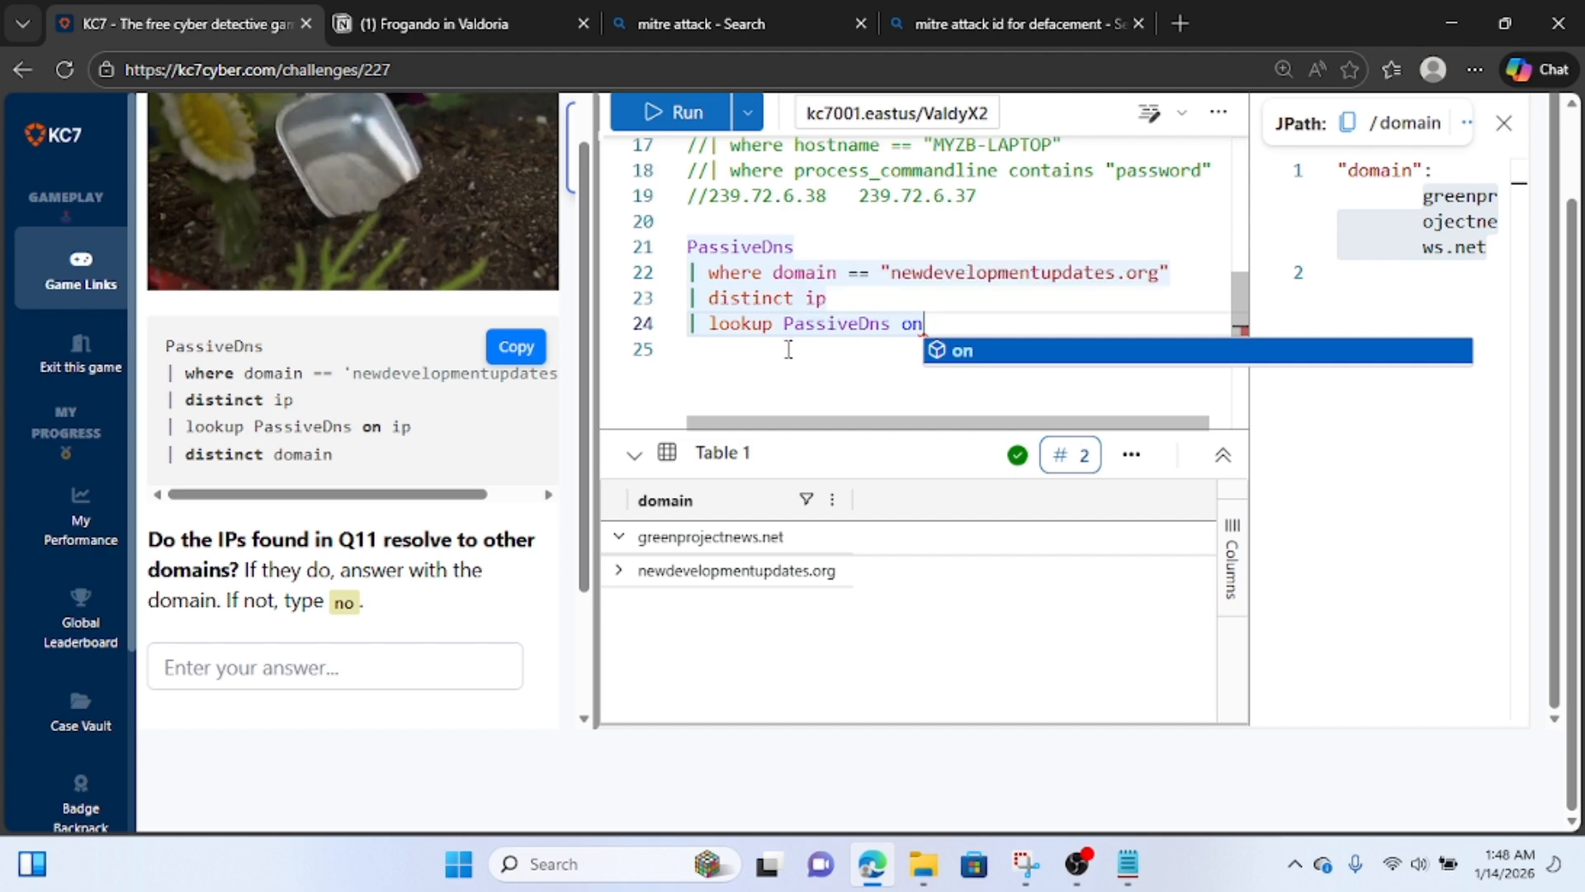
pyautogui.write('i')
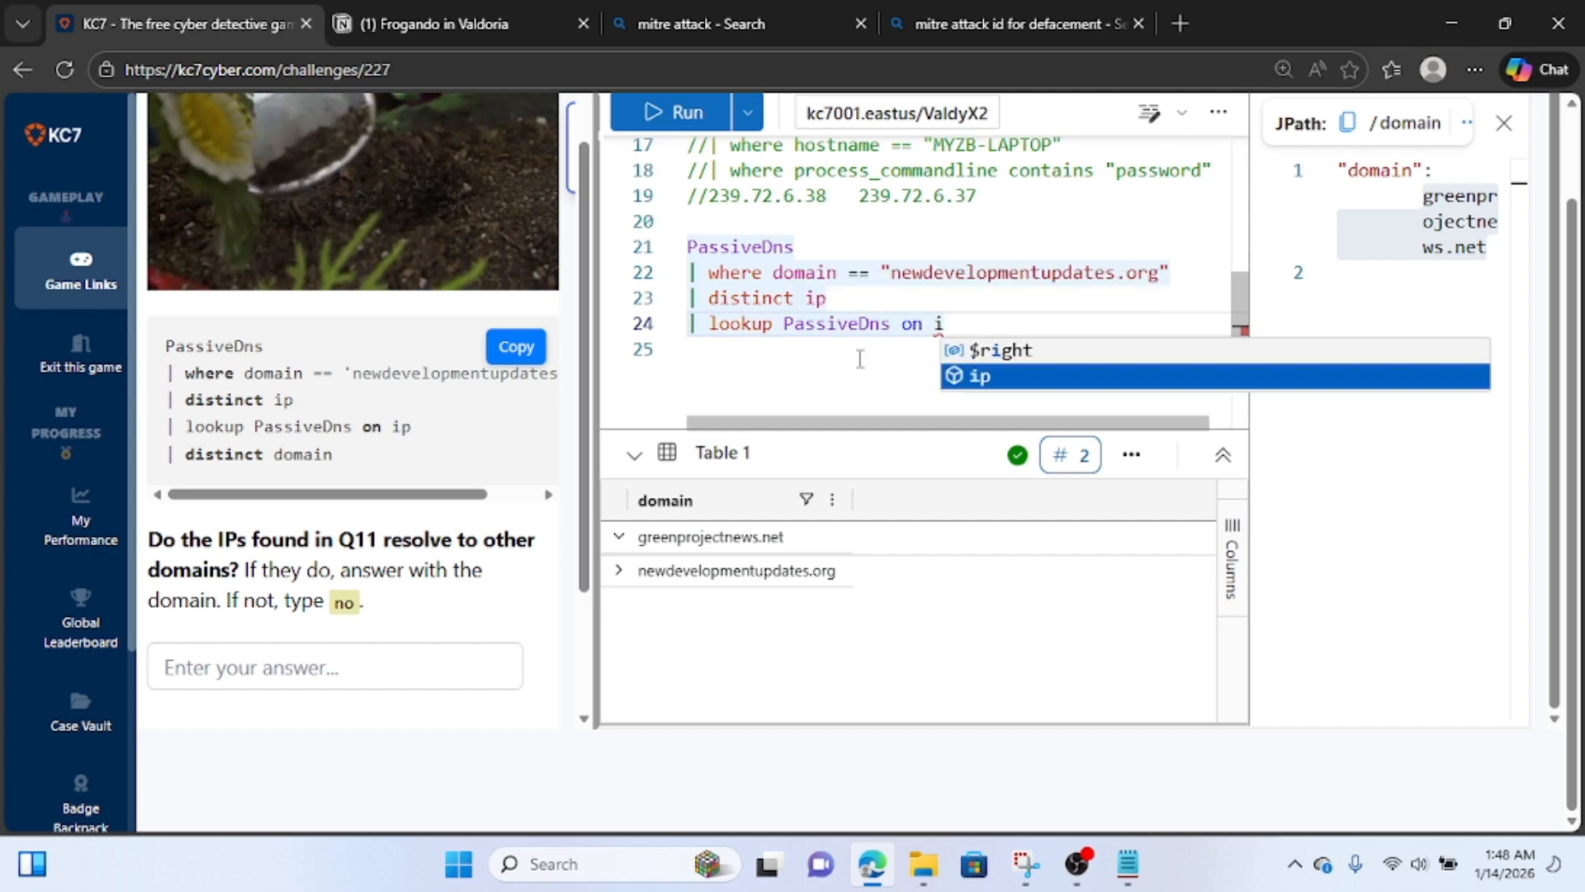
pyautogui.write('p')
pyautogui.press('Return')
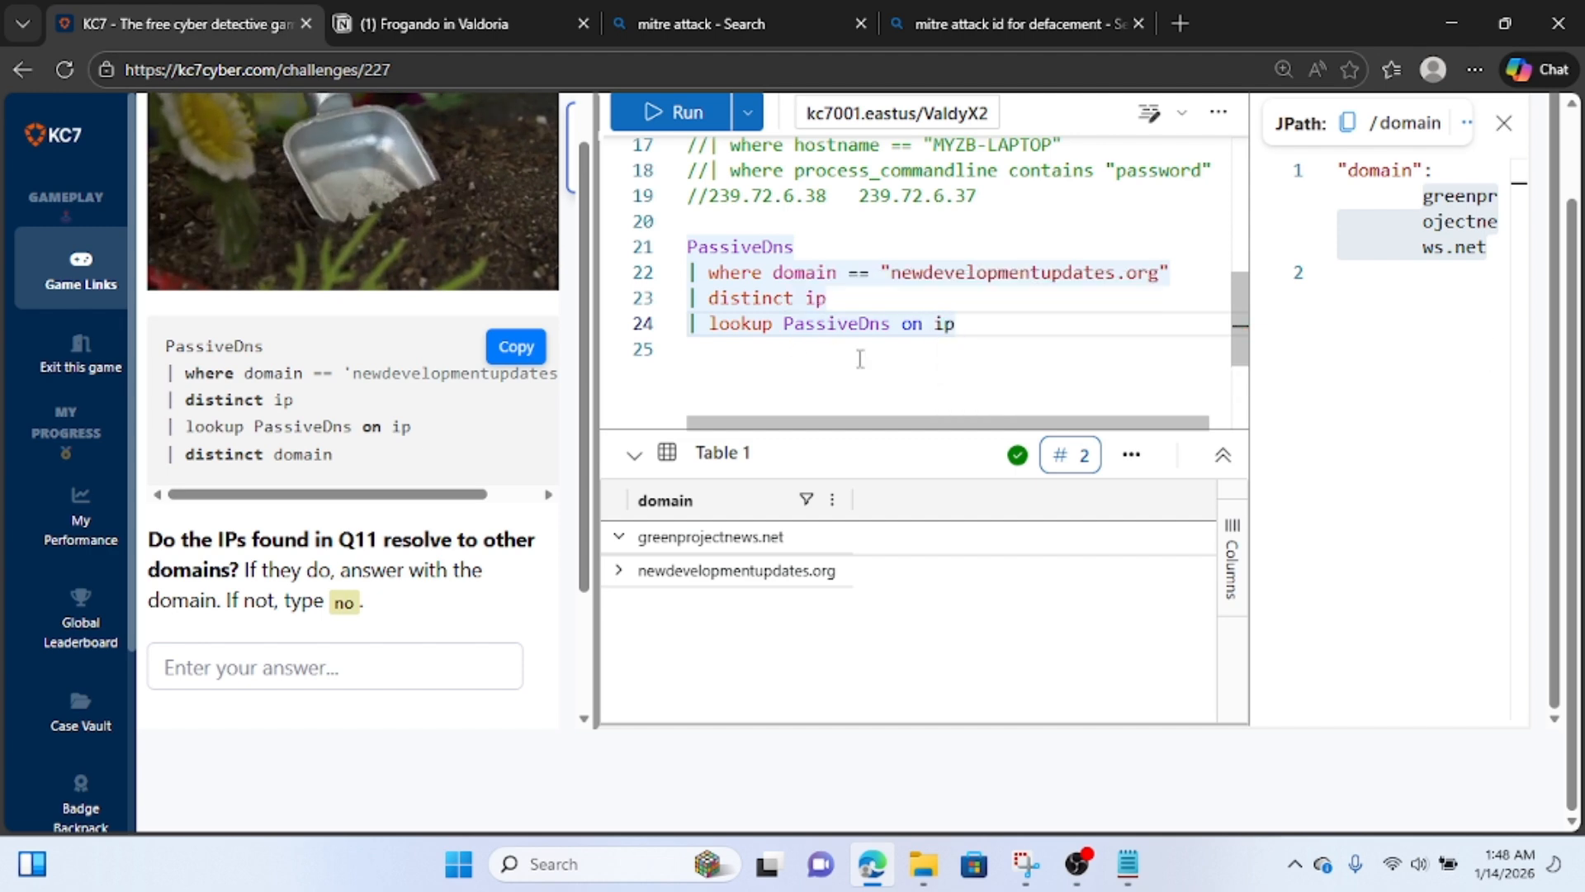
# Append "| distinct domain" to the PassiveDns lookup query and run it.
pyautogui.press('Return')
pyautogui.write('| ')
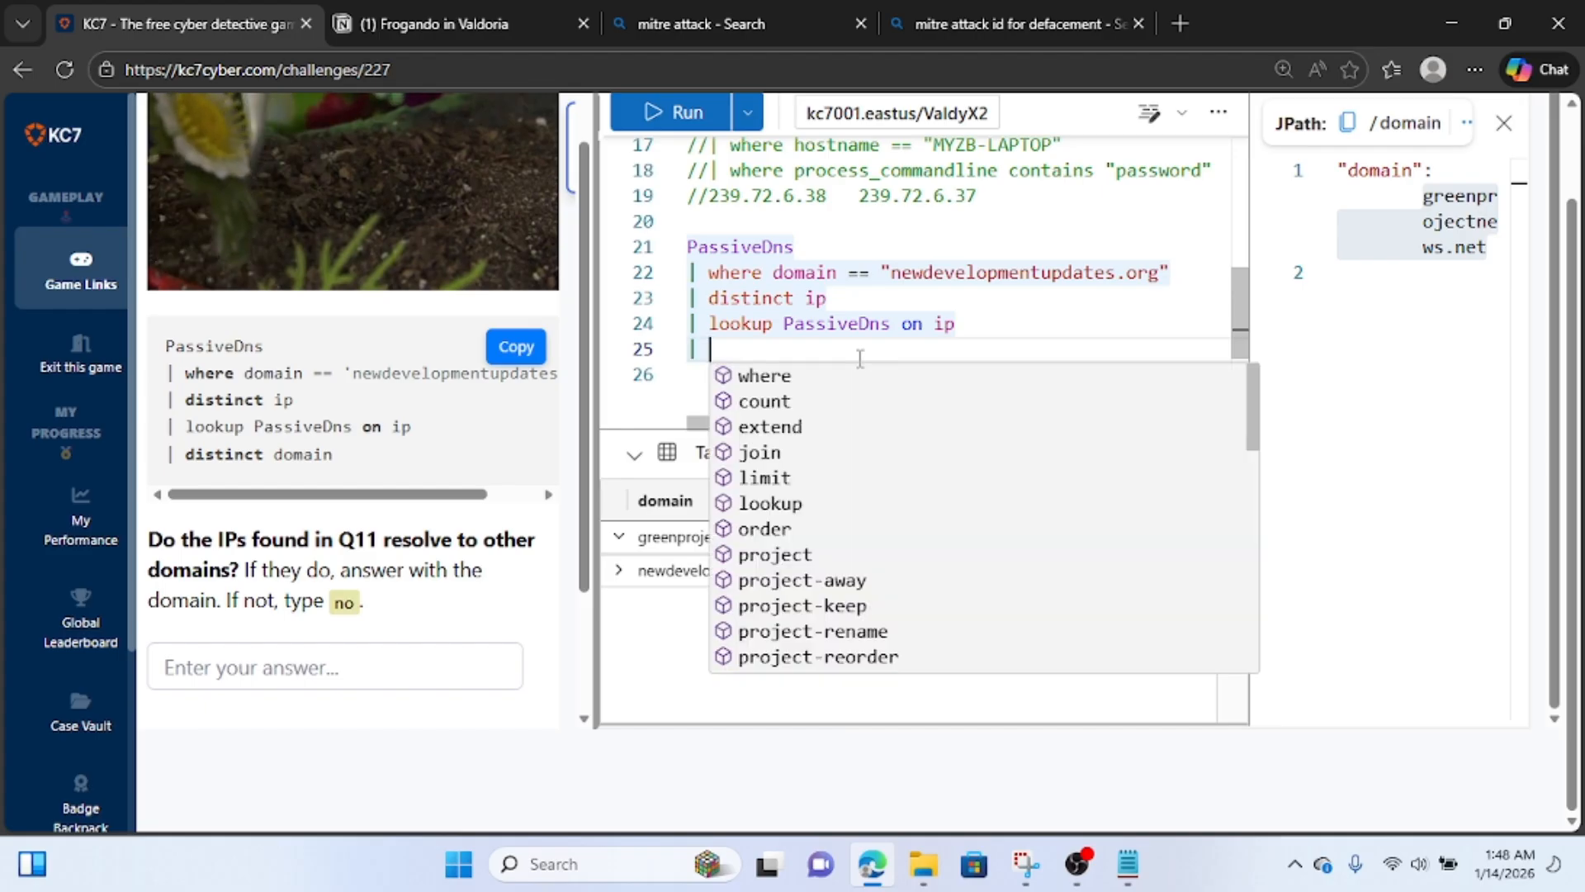
pyautogui.write('dois')
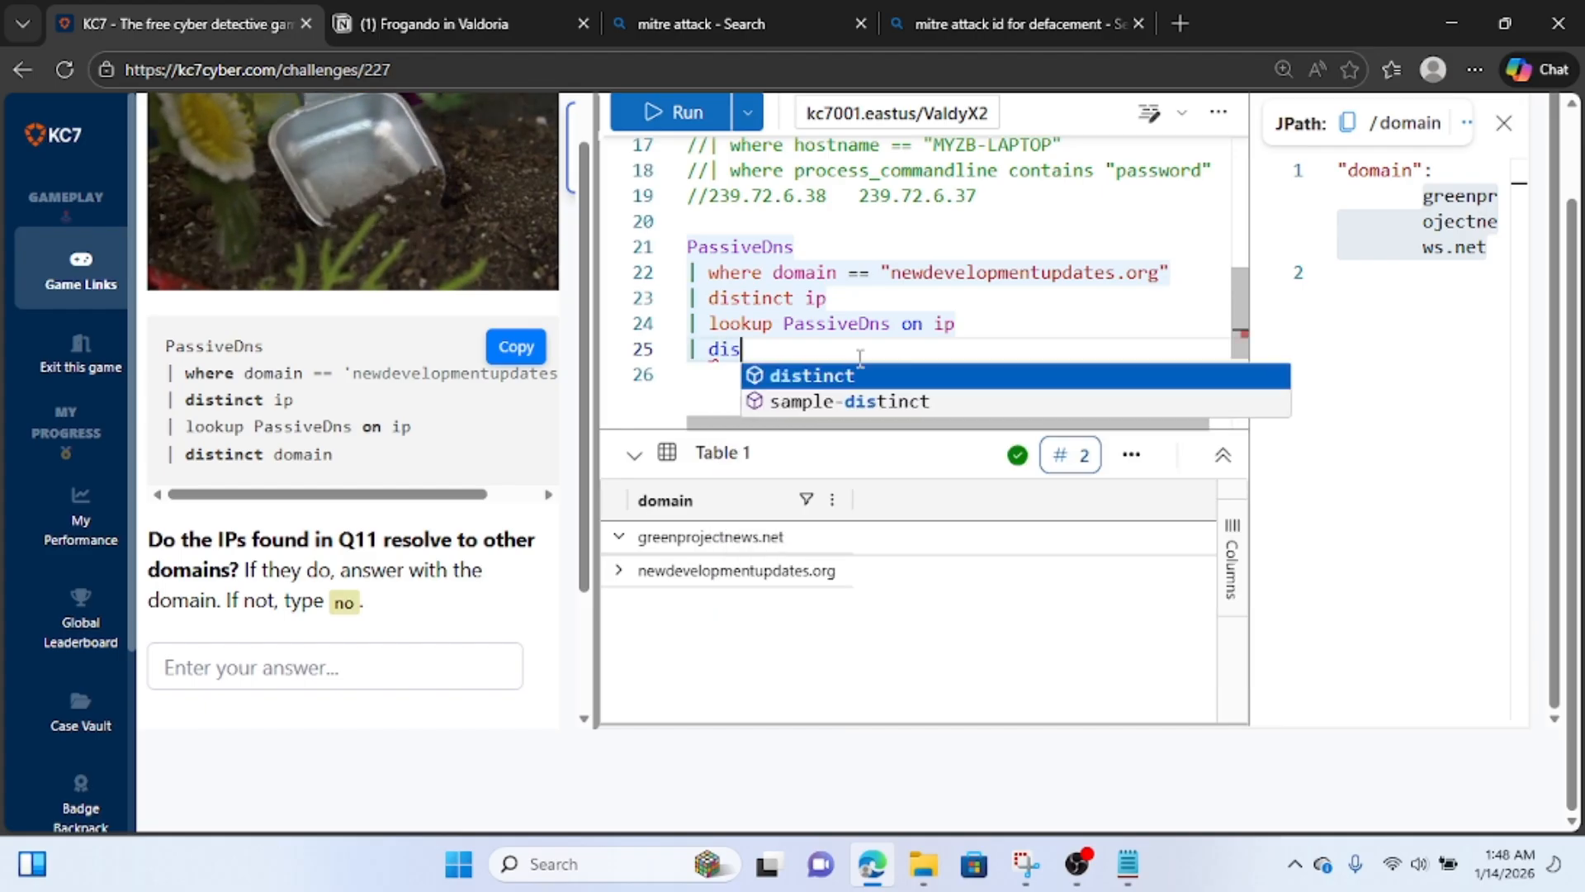
pyautogui.write('tinct domain')
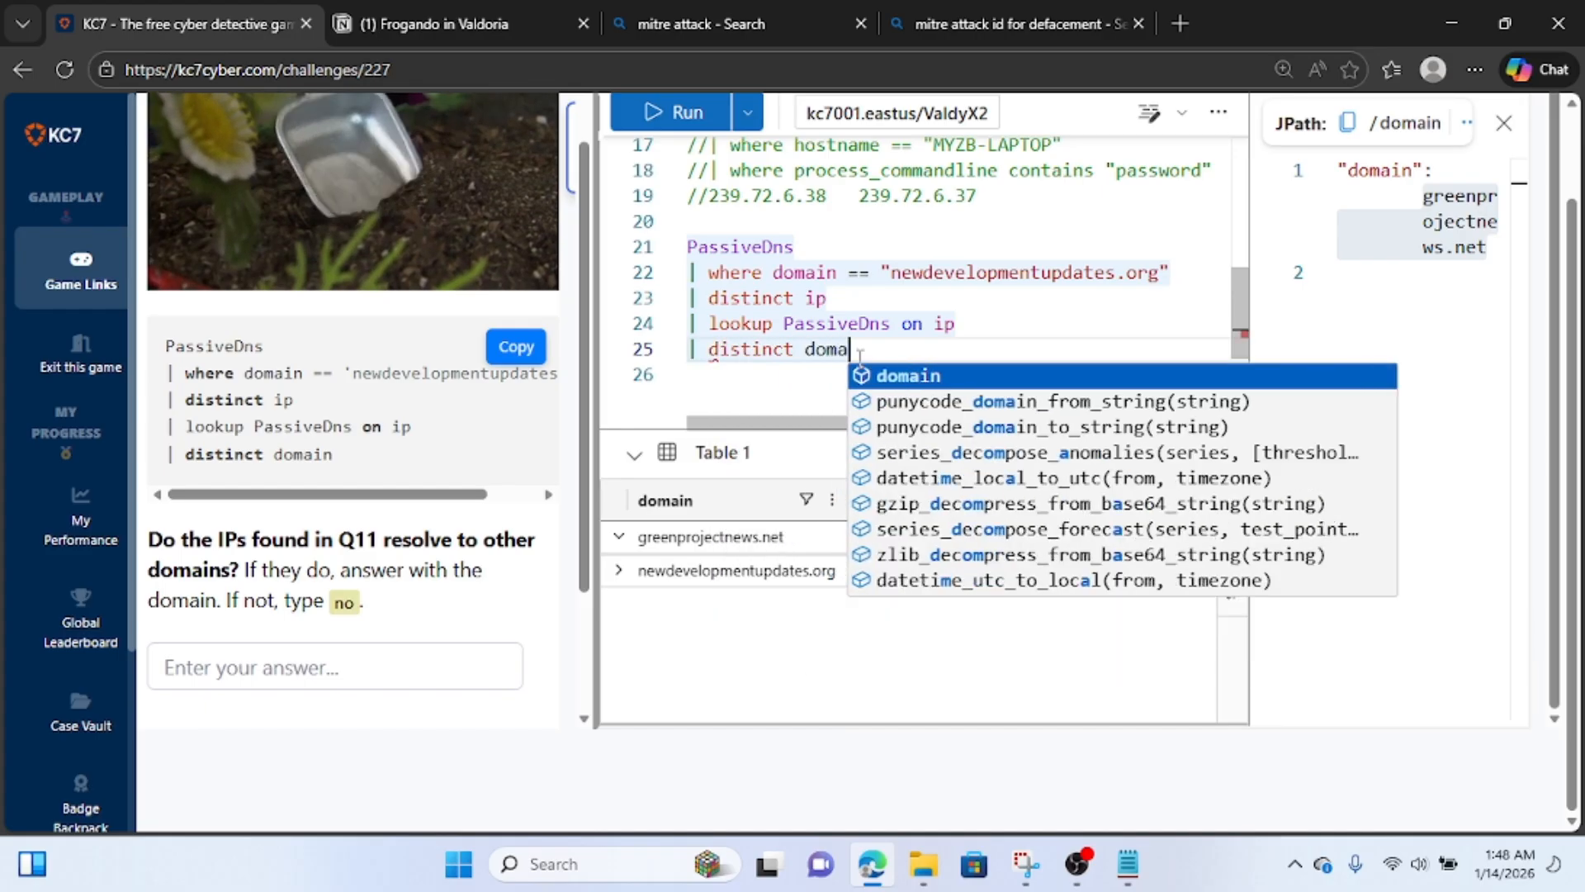
pyautogui.click(672, 113)
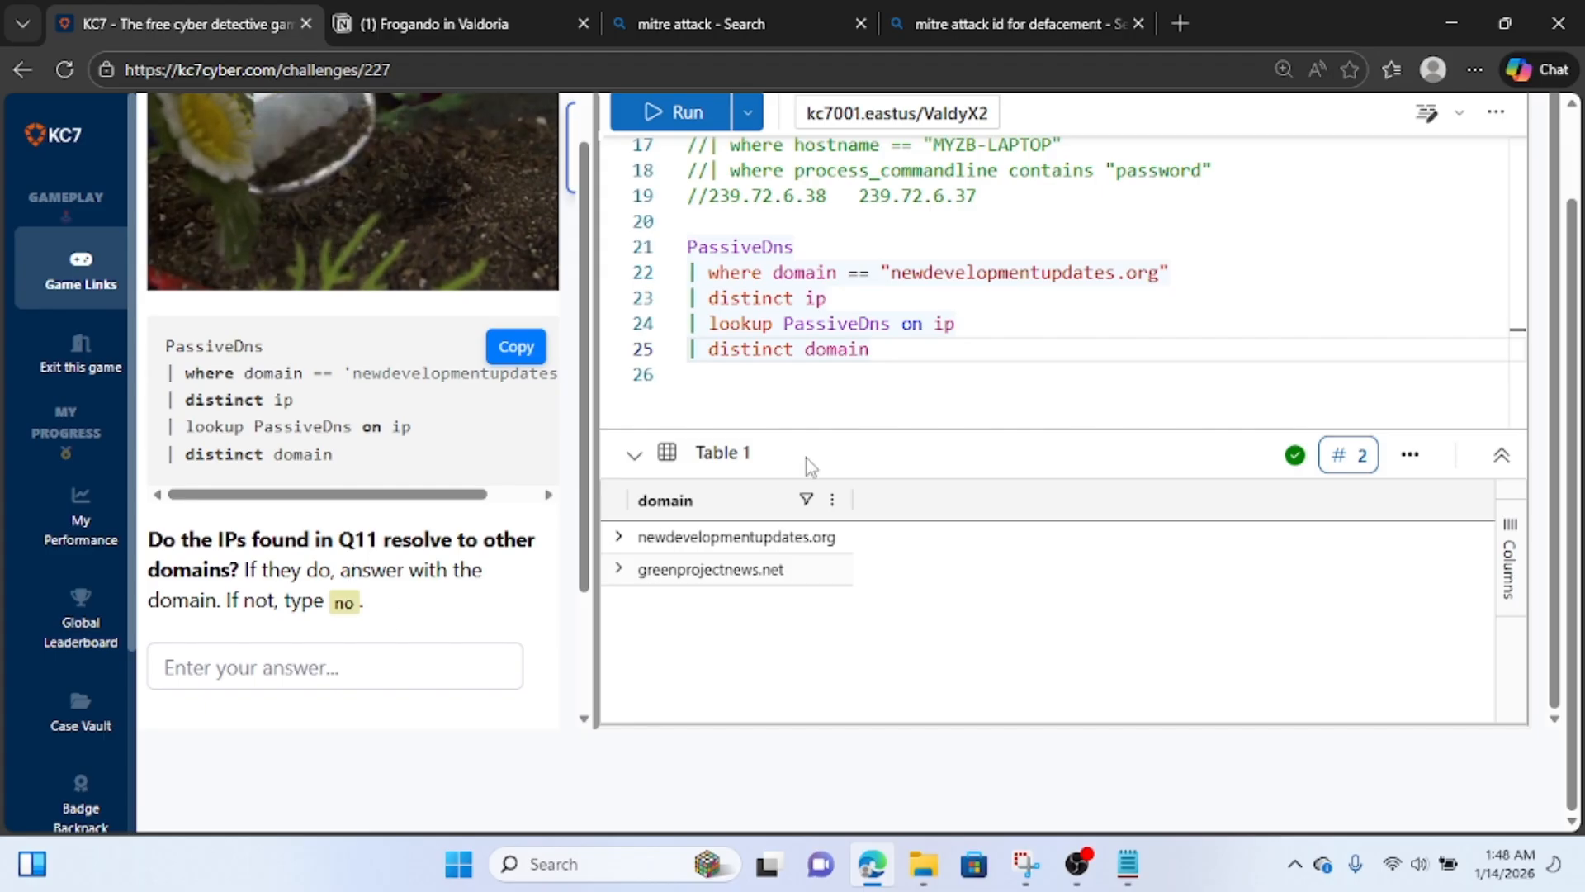
# Copy greenprojectnews.net from the Notion notes and paste it into the KC7 answer field of Question 13.
pyautogui.click(523, 18)
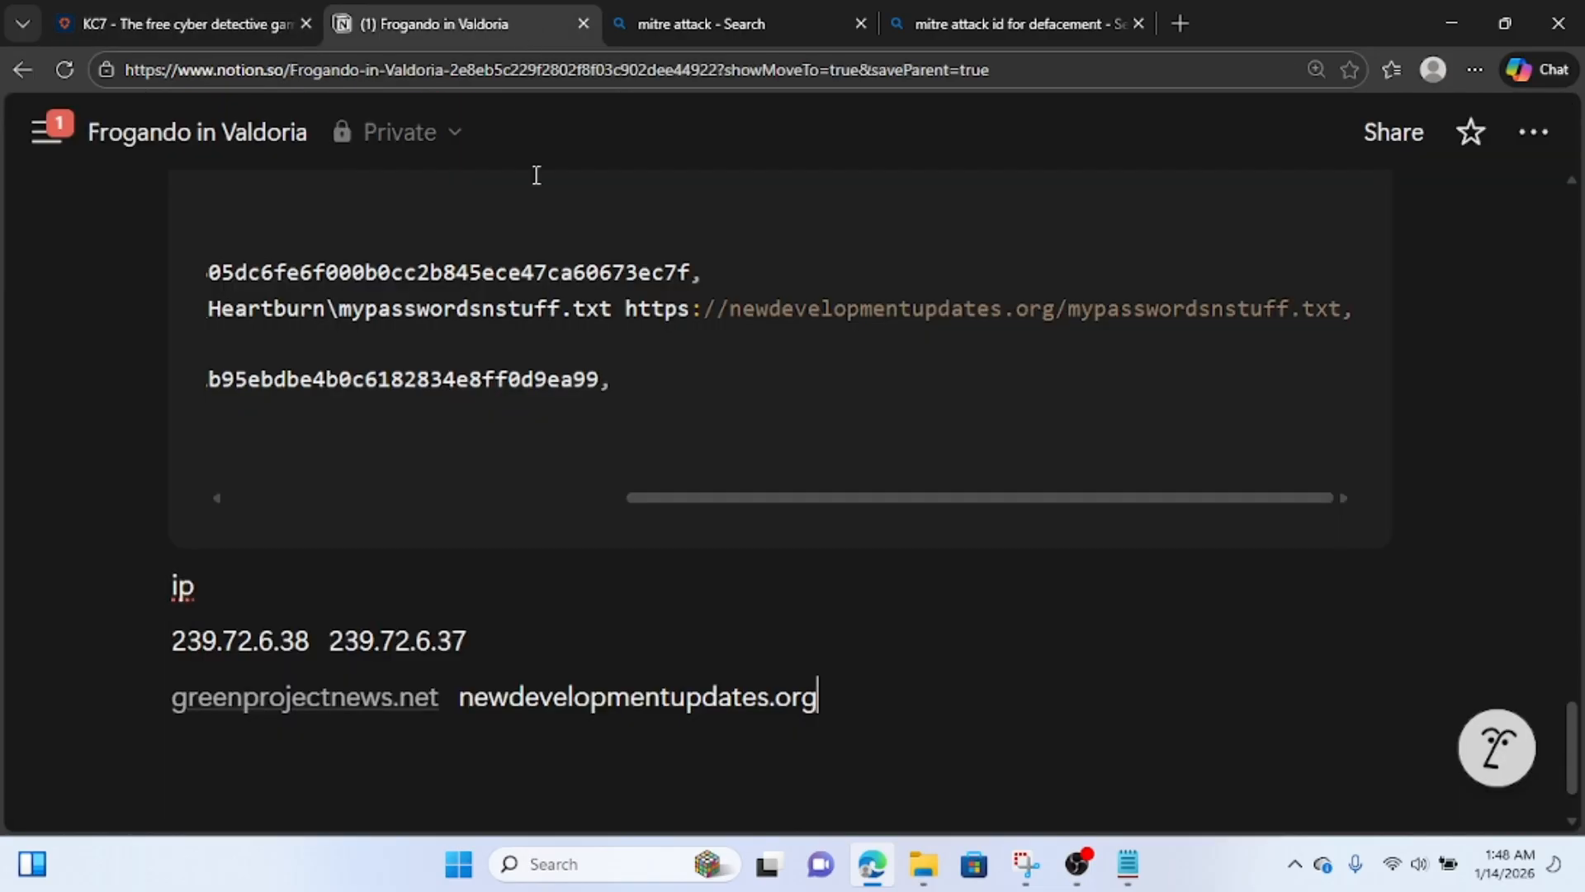
pyautogui.moveTo(438, 698); pyautogui.dragTo(164, 720)
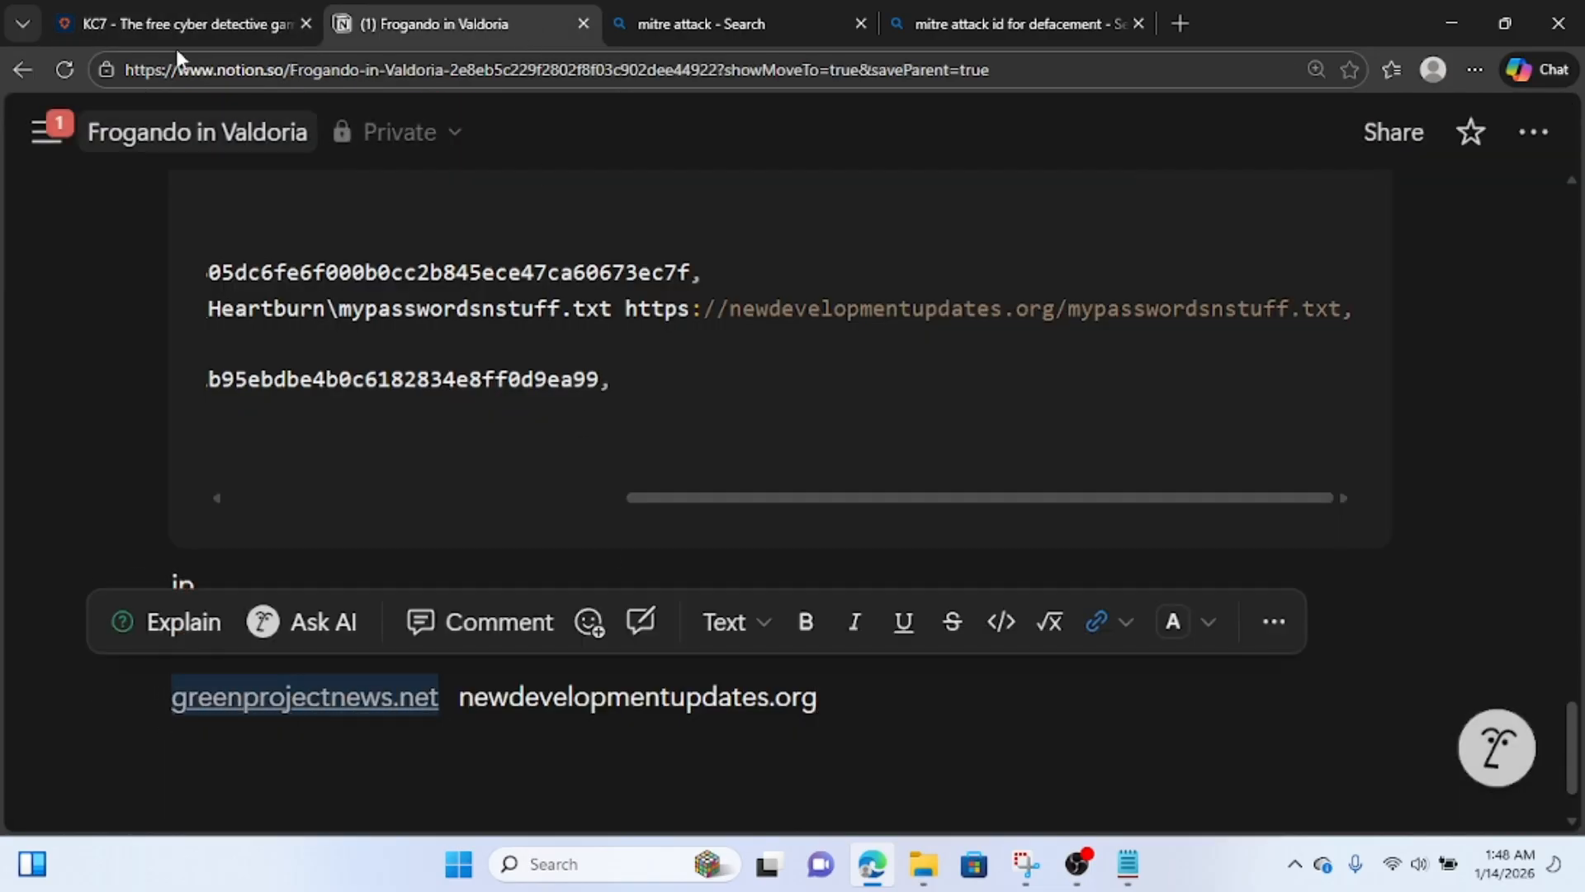
pyautogui.click(207, 24)
pyautogui.click(259, 682)
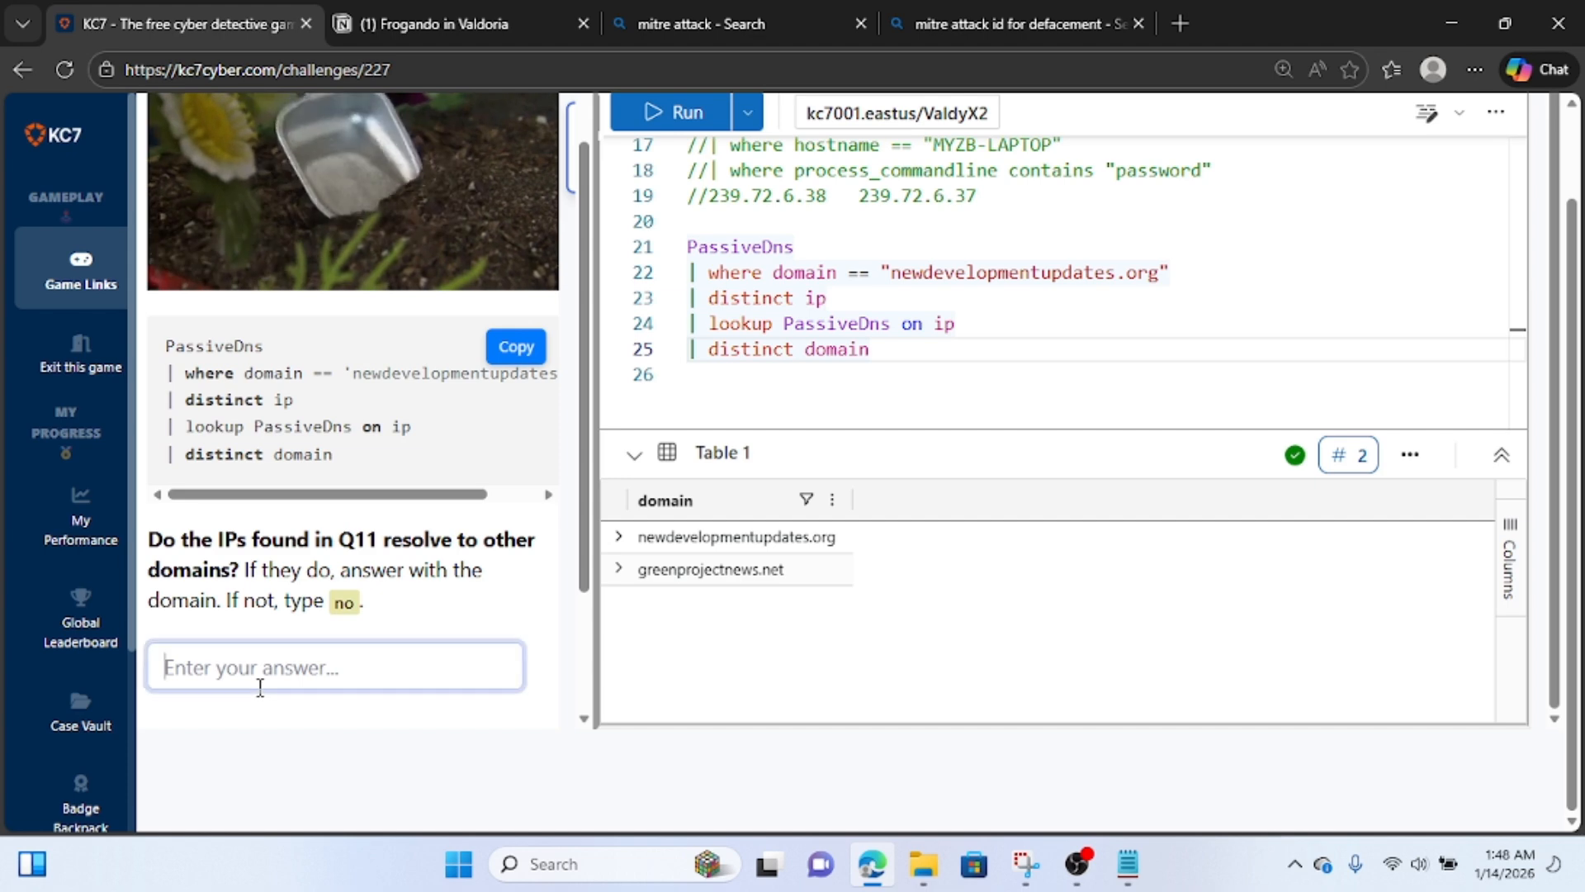
pyautogui.hotkey('ctrl', 'v')
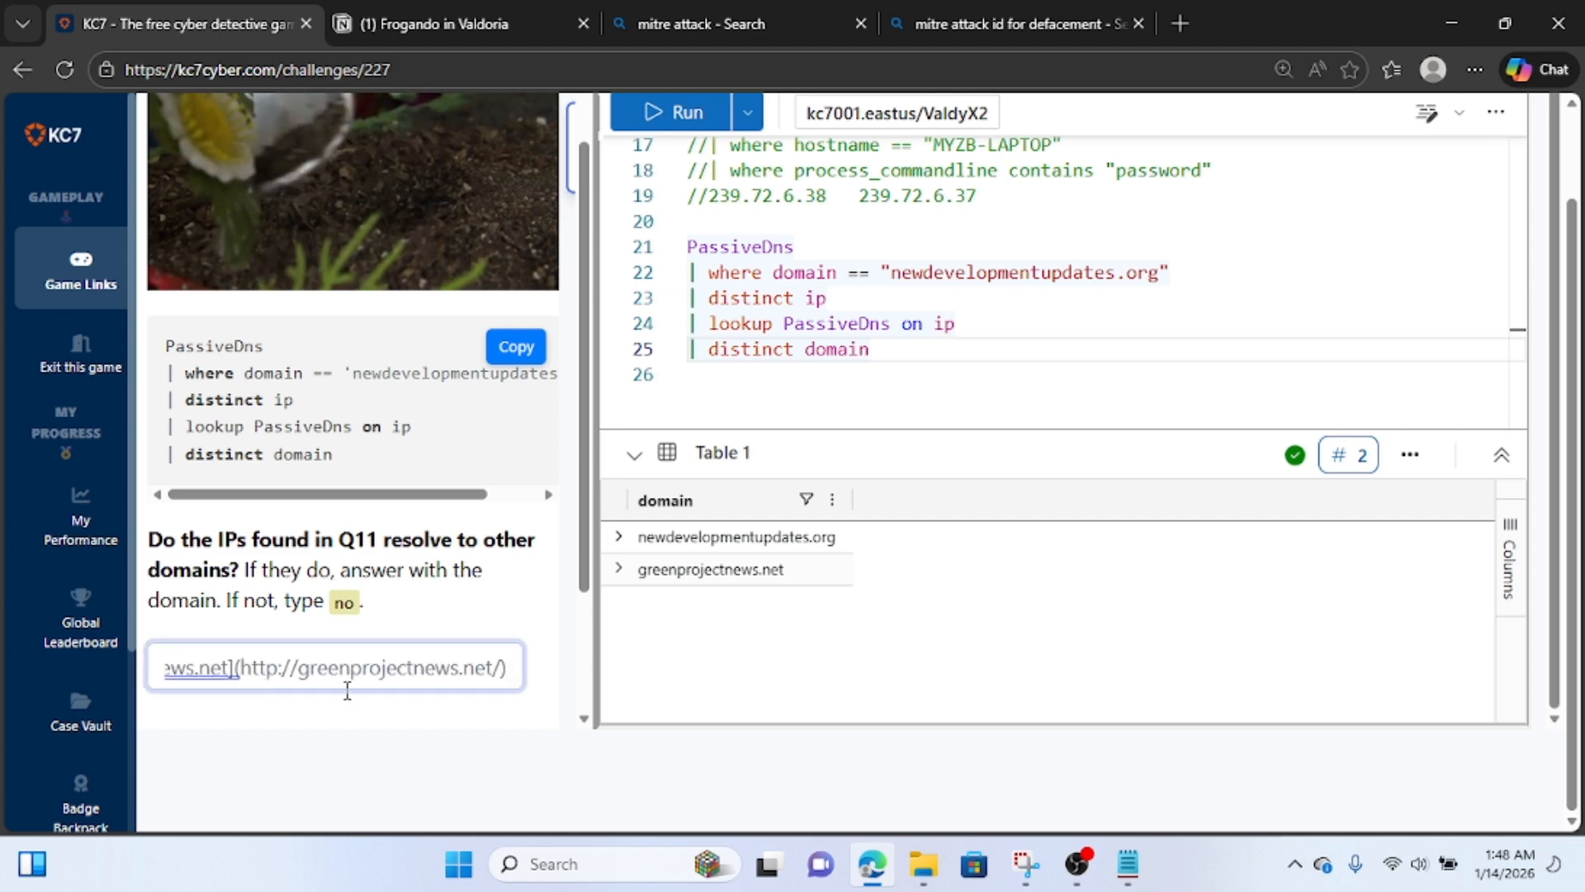
# Trim the pasted link down to greenprojectnews.net and submit it as the answer to Question 13.
pyautogui.press('BackSpace')
pyautogui.press('BackSpace')
pyautogui.press('Left')
pyautogui.press('Left')
pyautogui.press('Left')
pyautogui.press('Left')
pyautogui.press('Left')
pyautogui.press('Left')
pyautogui.press('Left')
pyautogui.press('Left')
pyautogui.press('Left')
pyautogui.press('Left')
pyautogui.press('Left')
pyautogui.press('Left')
pyautogui.press('Left')
pyautogui.press('Left')
pyautogui.press('Left')
pyautogui.press('Left')
pyautogui.press('Left')
pyautogui.press('Left')
pyautogui.press('Left')
pyautogui.press('Left')
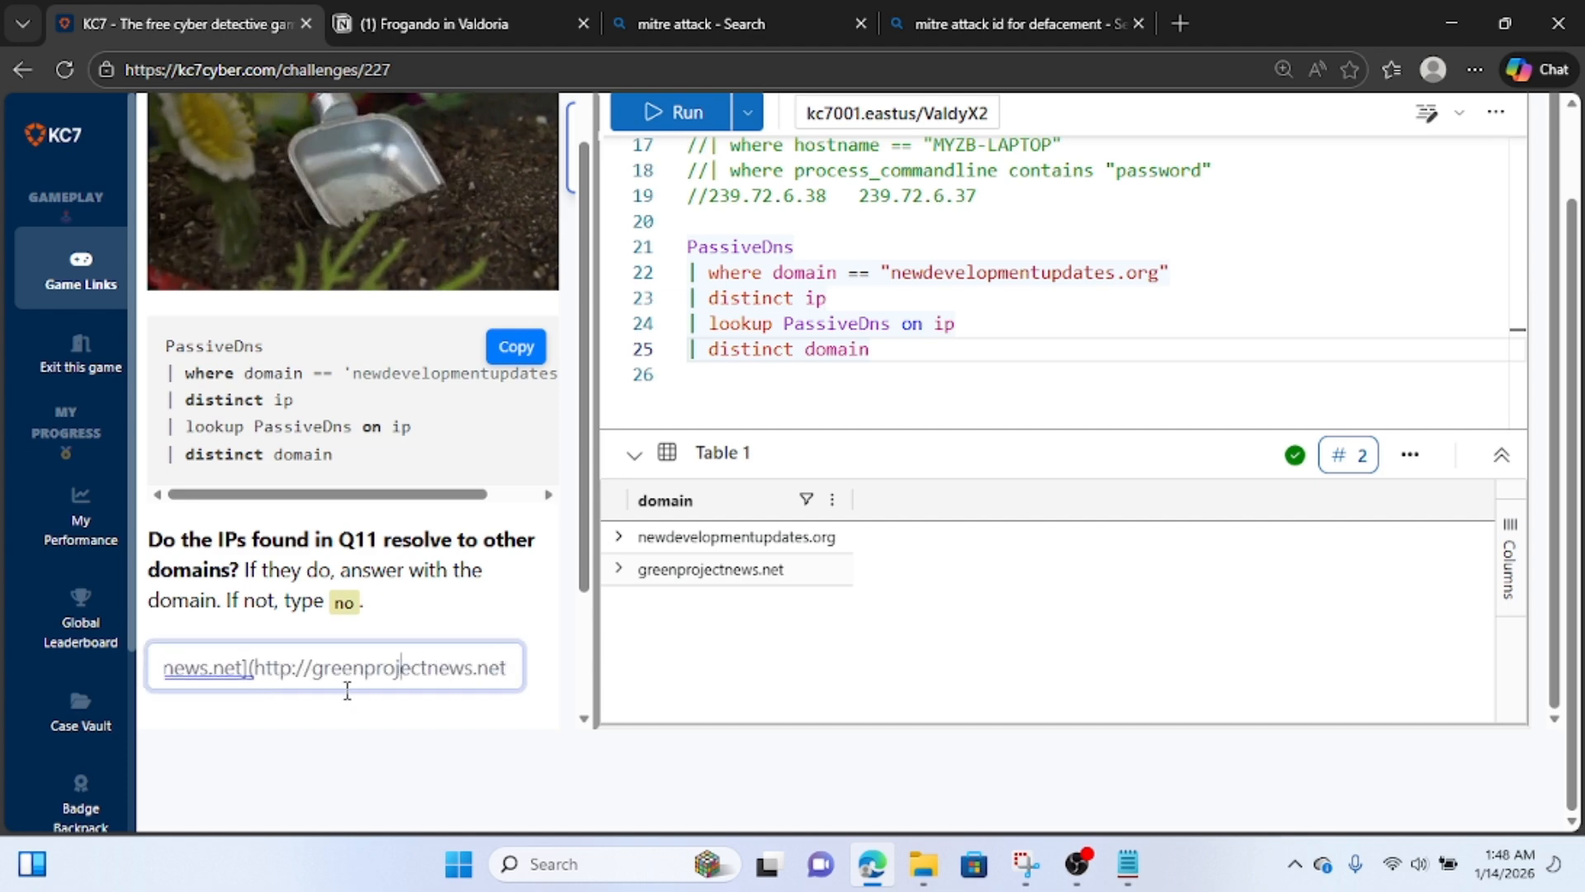
pyautogui.press('BackSpace')
pyautogui.press('BackSpace')
pyautogui.press('BackSpace')
pyautogui.press('BackSpace')
pyautogui.press('BackSpace')
pyautogui.press('BackSpace')
pyautogui.press('BackSpace')
pyautogui.press('BackSpace')
pyautogui.press('BackSpace')
pyautogui.press('BackSpace')
pyautogui.press('BackSpace')
pyautogui.press('BackSpace')
pyautogui.press('BackSpace')
pyautogui.press('BackSpace')
pyautogui.press('BackSpace')
pyautogui.press('BackSpace')
pyautogui.press('BackSpace')
pyautogui.press('BackSpace')
pyautogui.press('BackSpace')
pyautogui.press('BackSpace')
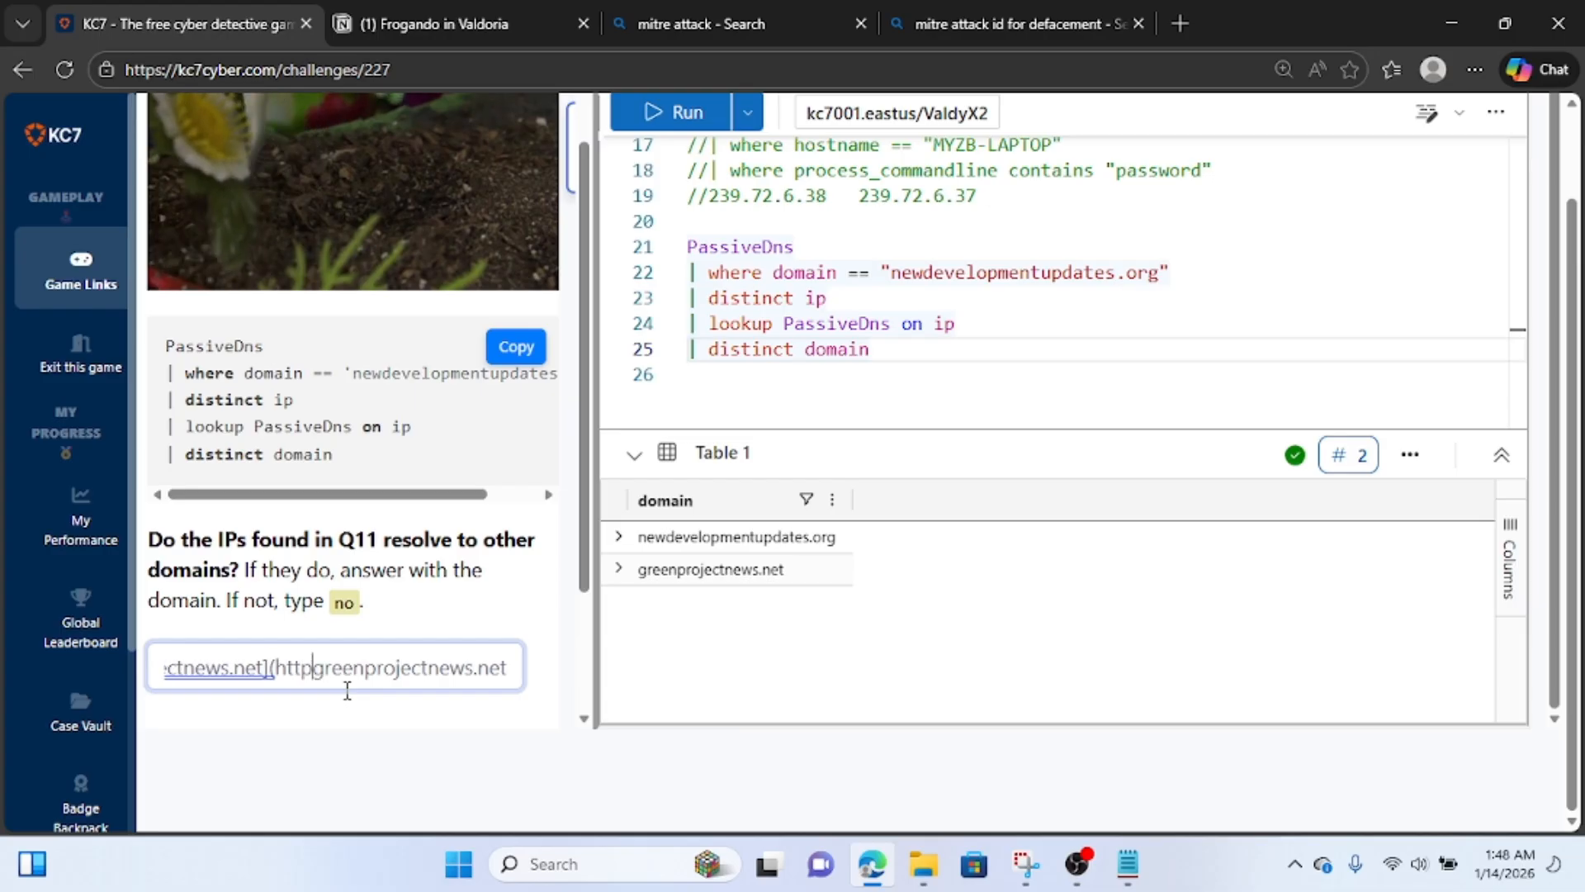
pyautogui.scroll(-2, 347, 690)
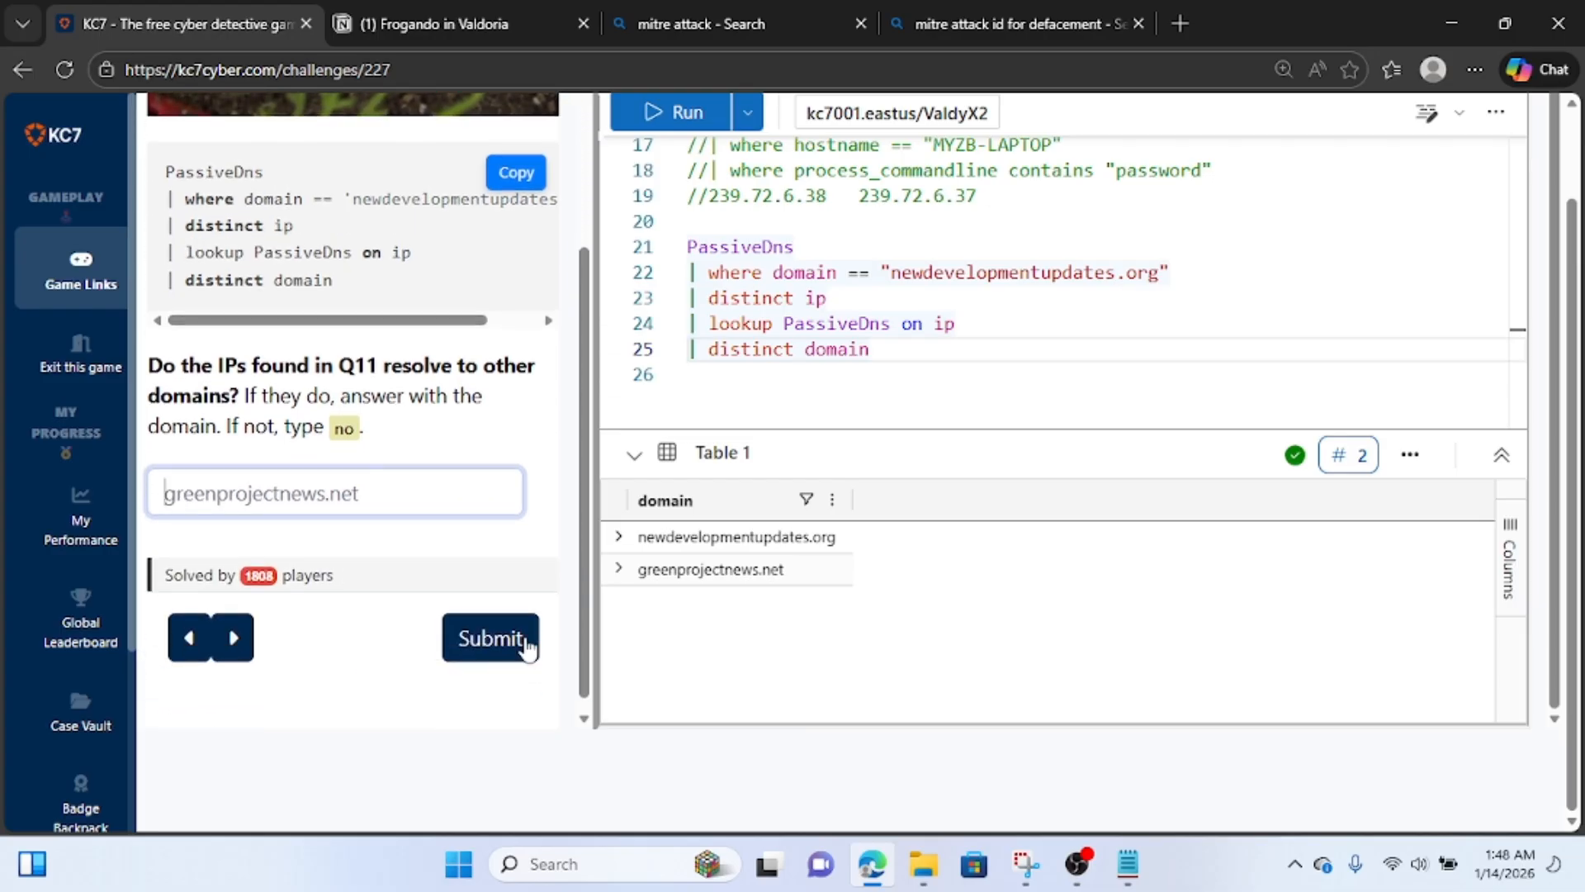
pyautogui.click(527, 644)
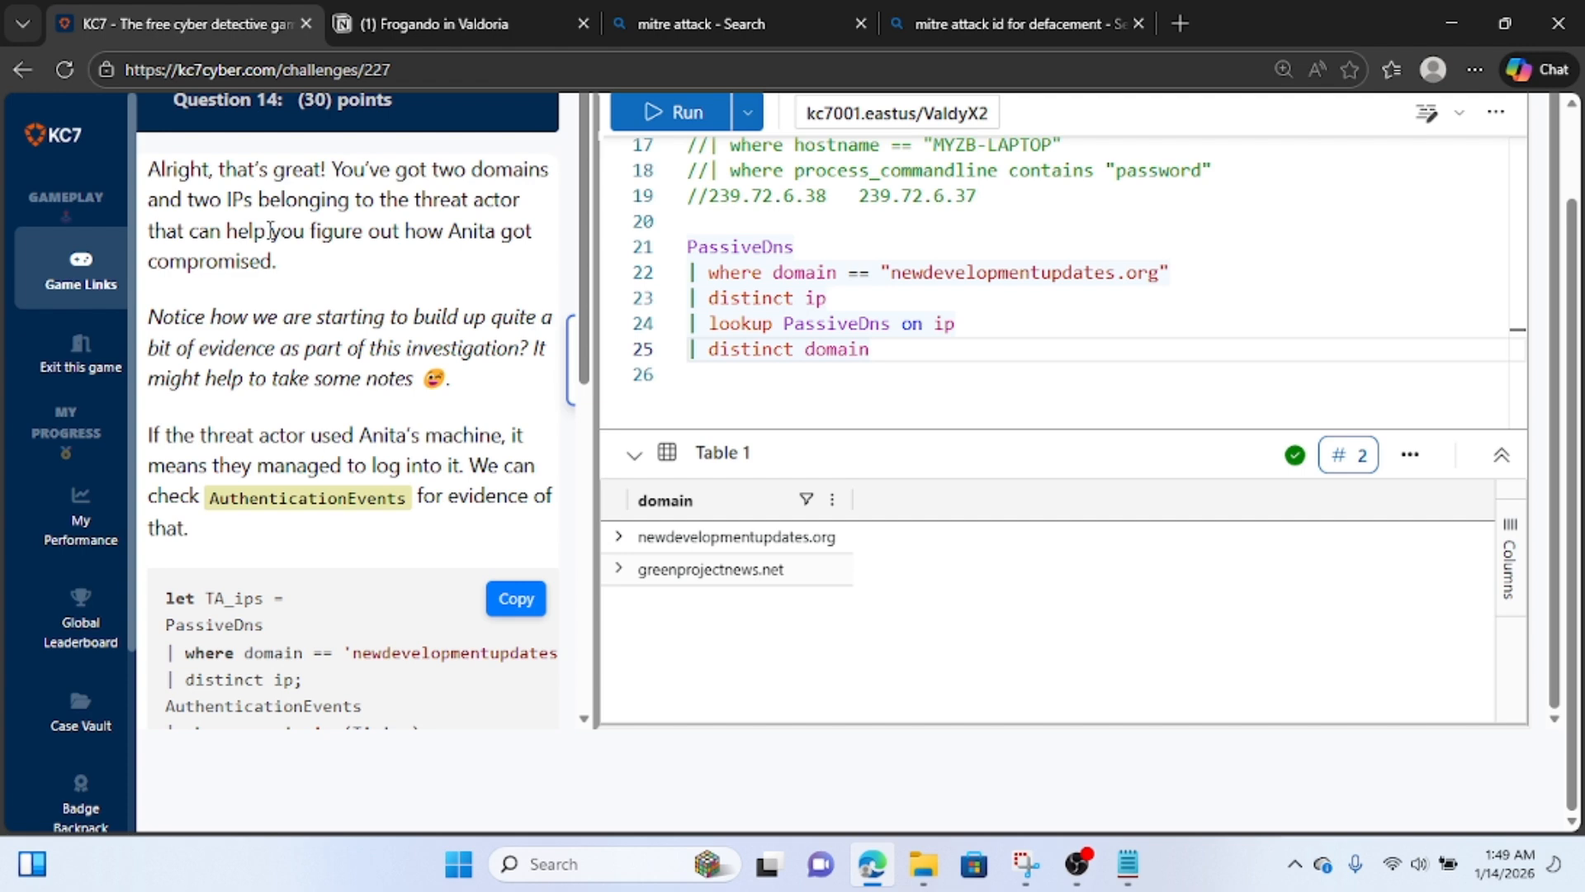
# Read Question 14, and rerun the PassiveDns lookup query without its "| distinct domain" line.
pyautogui.scroll(-2, 270, 231)
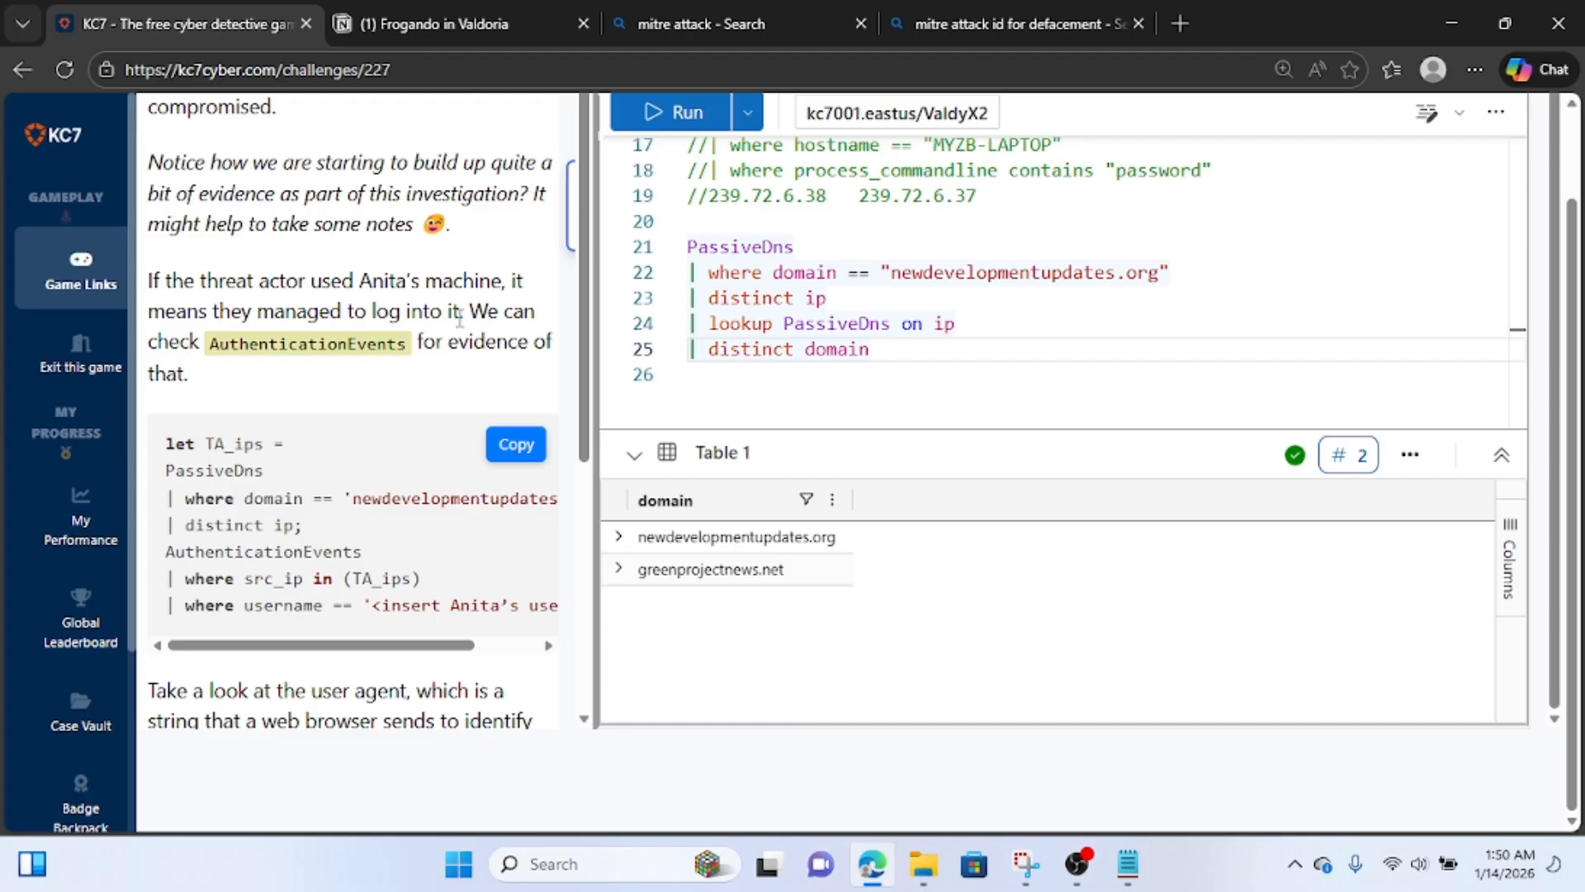
pyautogui.click(879, 350)
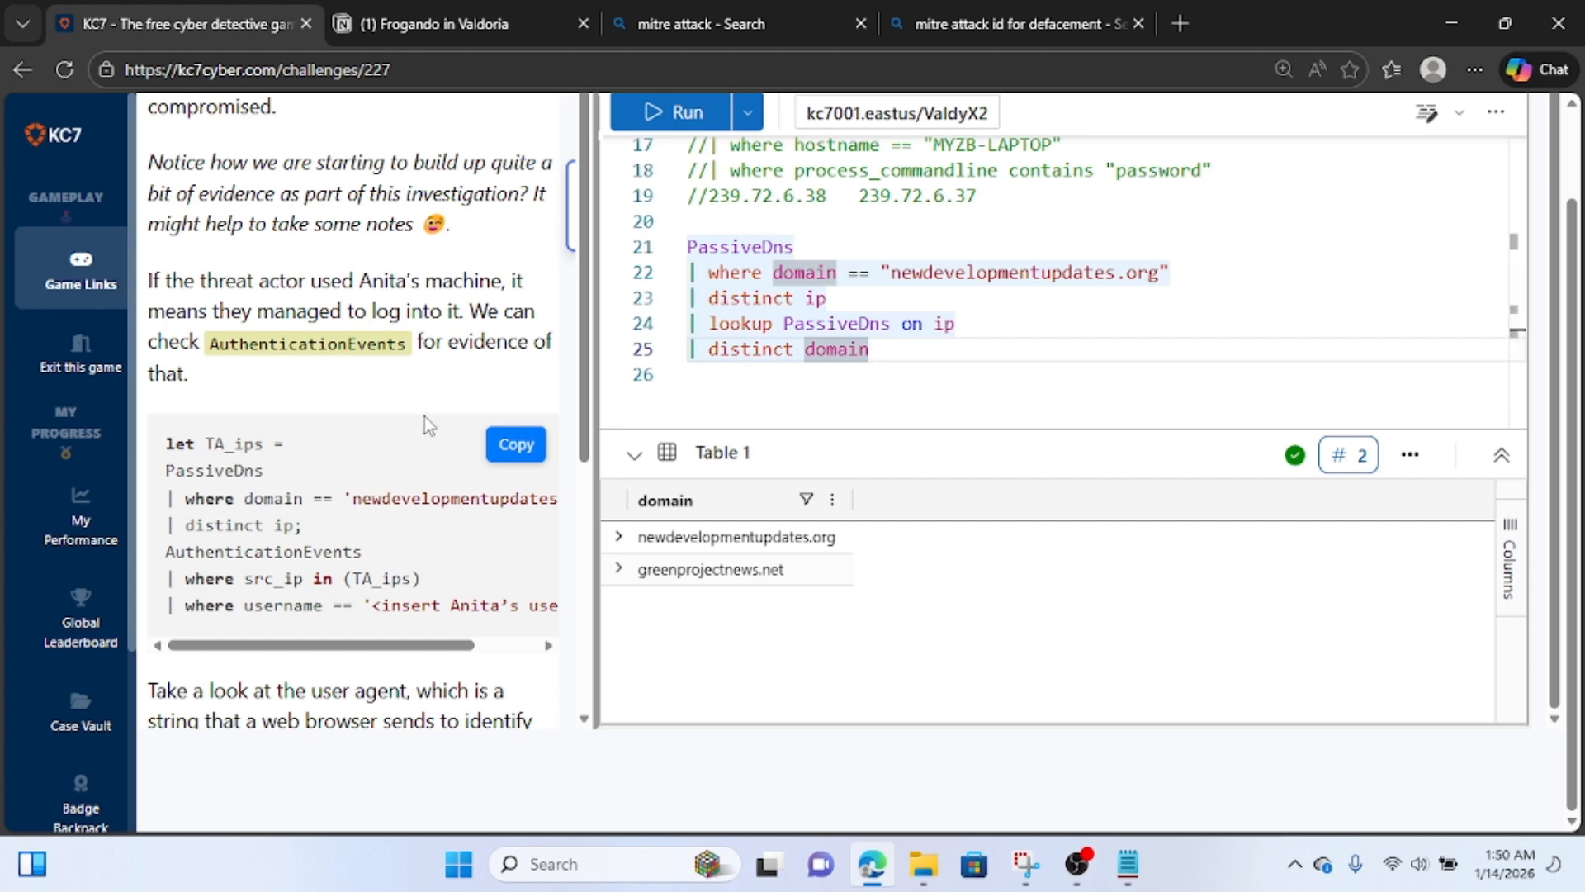
pyautogui.scroll(-5, 425, 416)
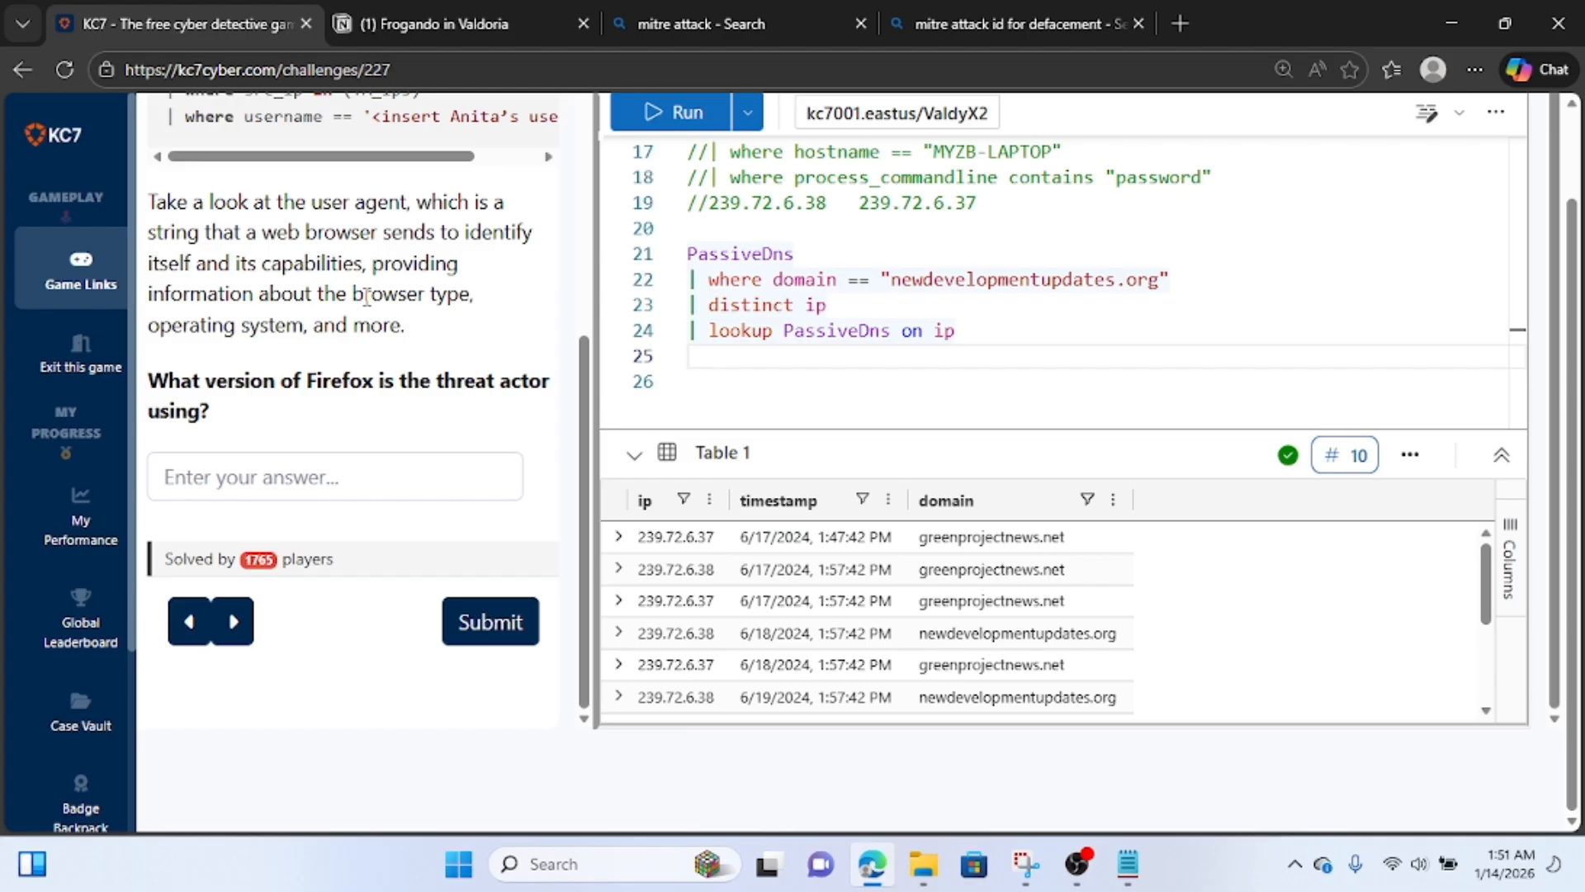
# Review the lookup query and remove its "| lookup PassiveDns on ip" line.
pyautogui.click(993, 332)
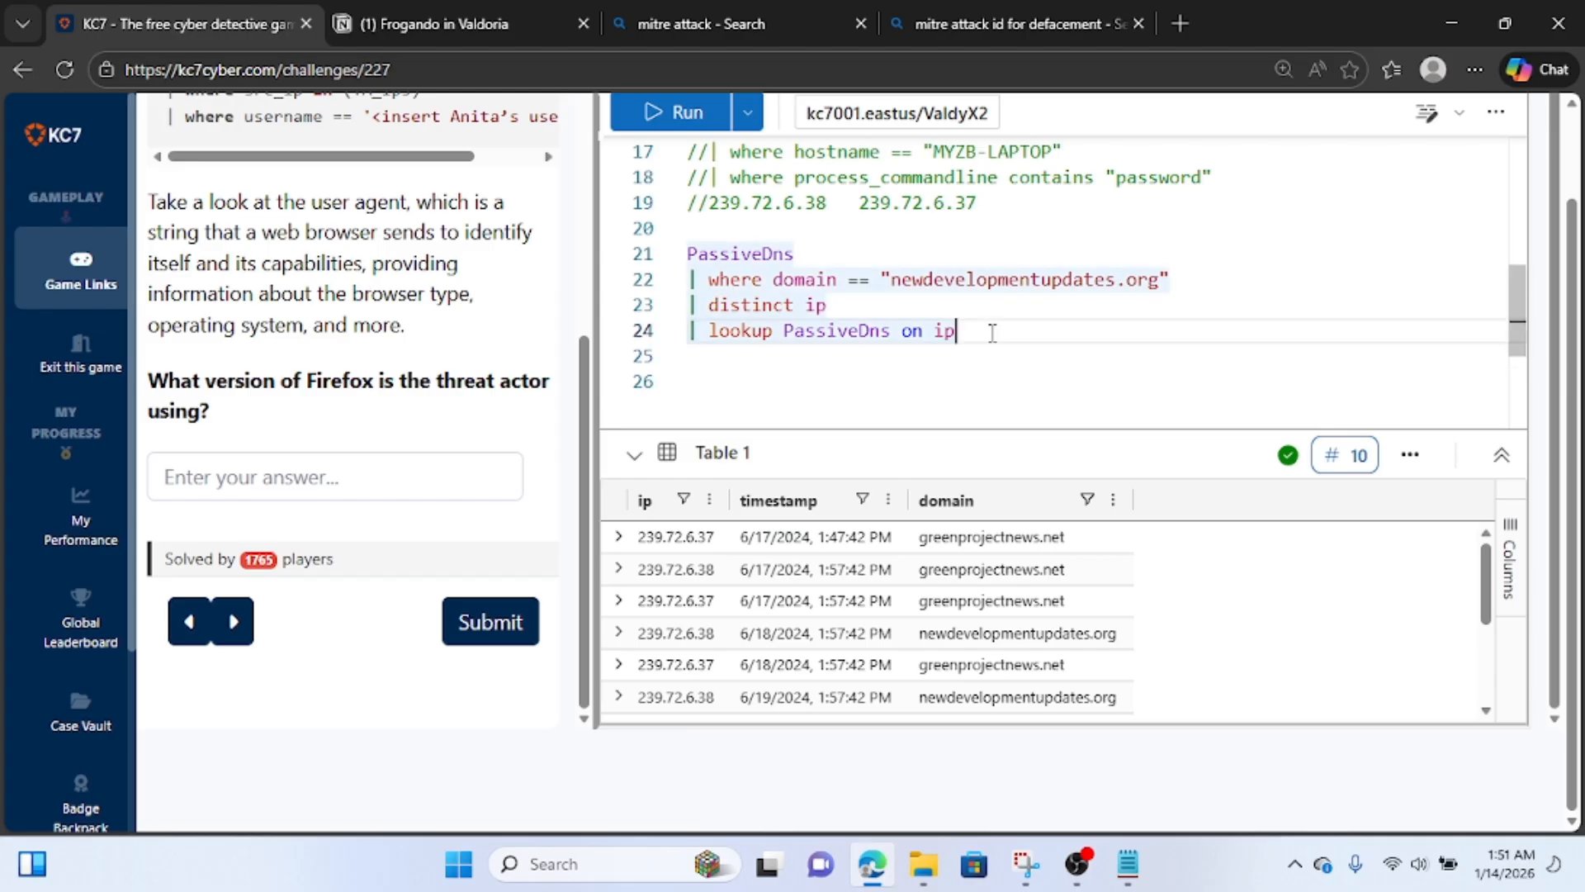
pyautogui.moveTo(690, 247)
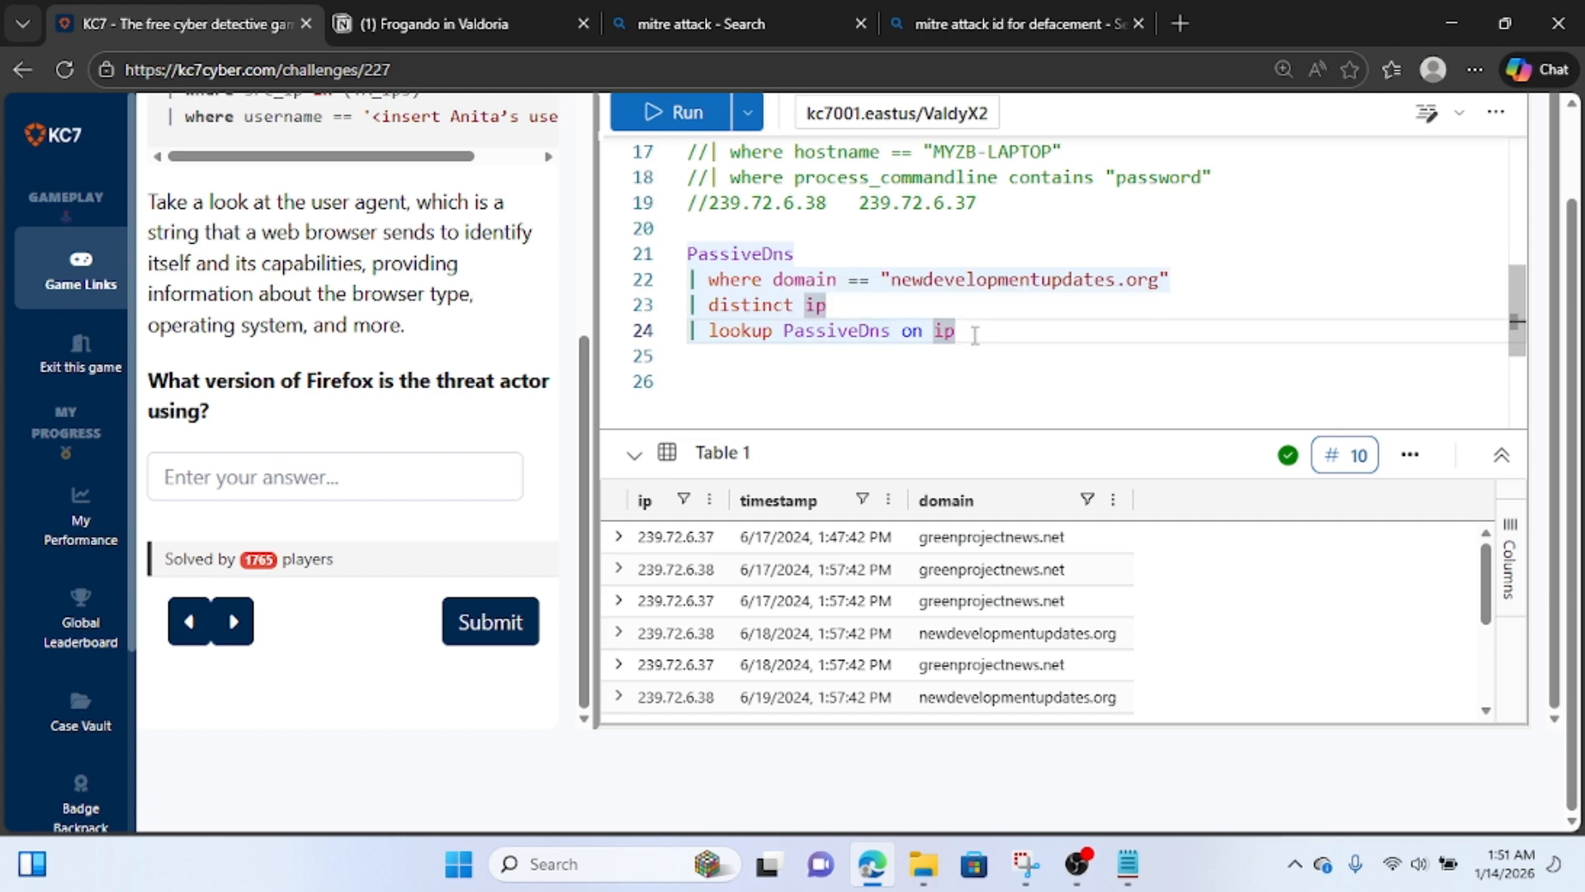
pyautogui.scroll(1, 345, 213)
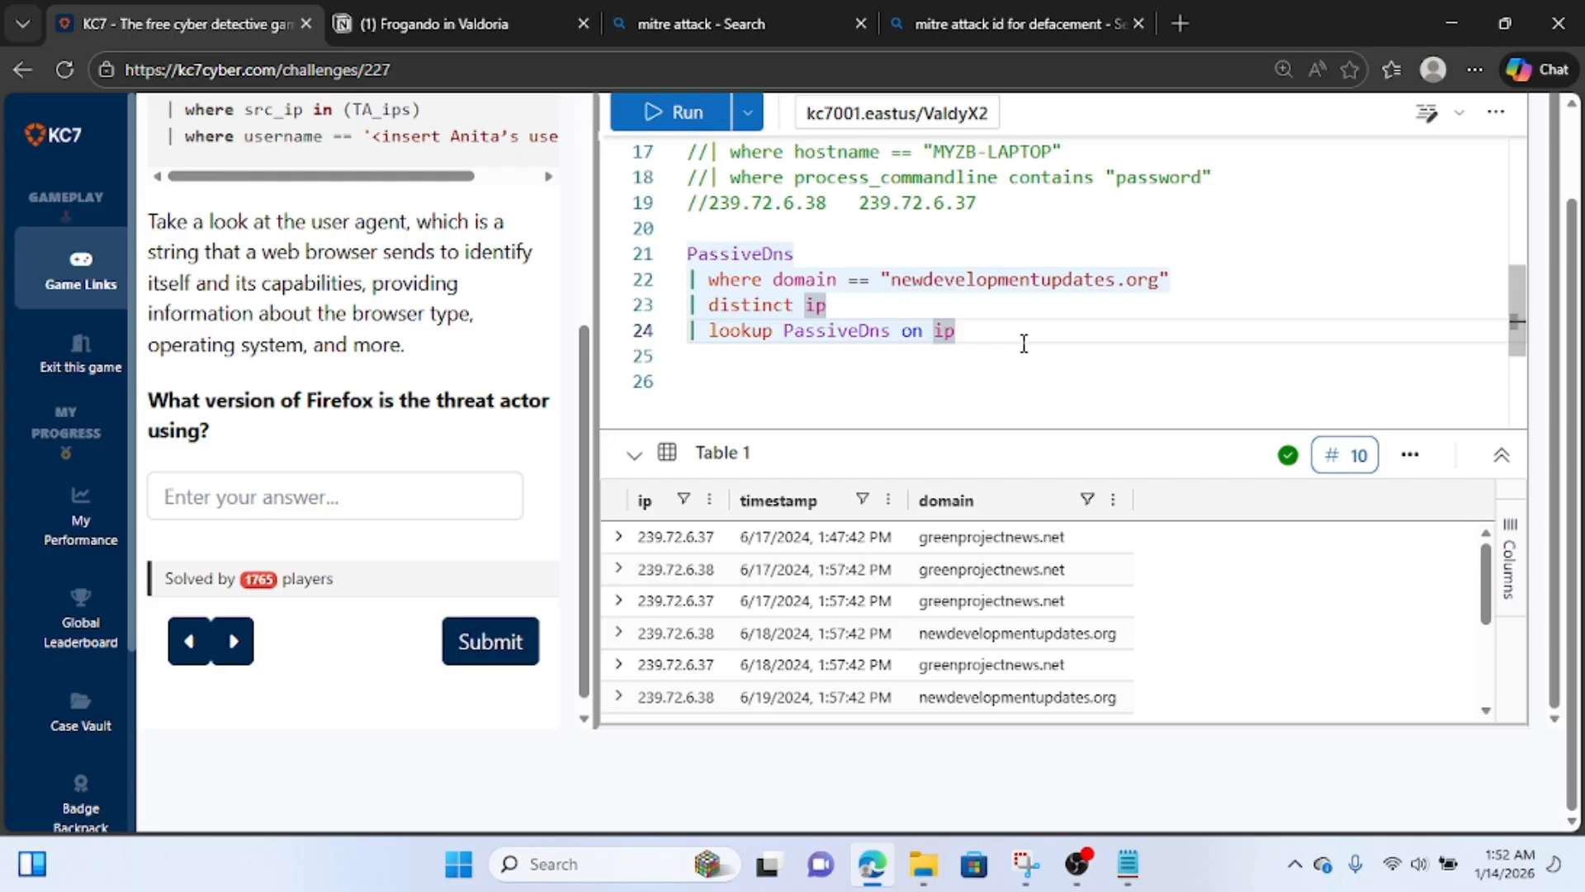
pyautogui.doubleClick(964, 332)
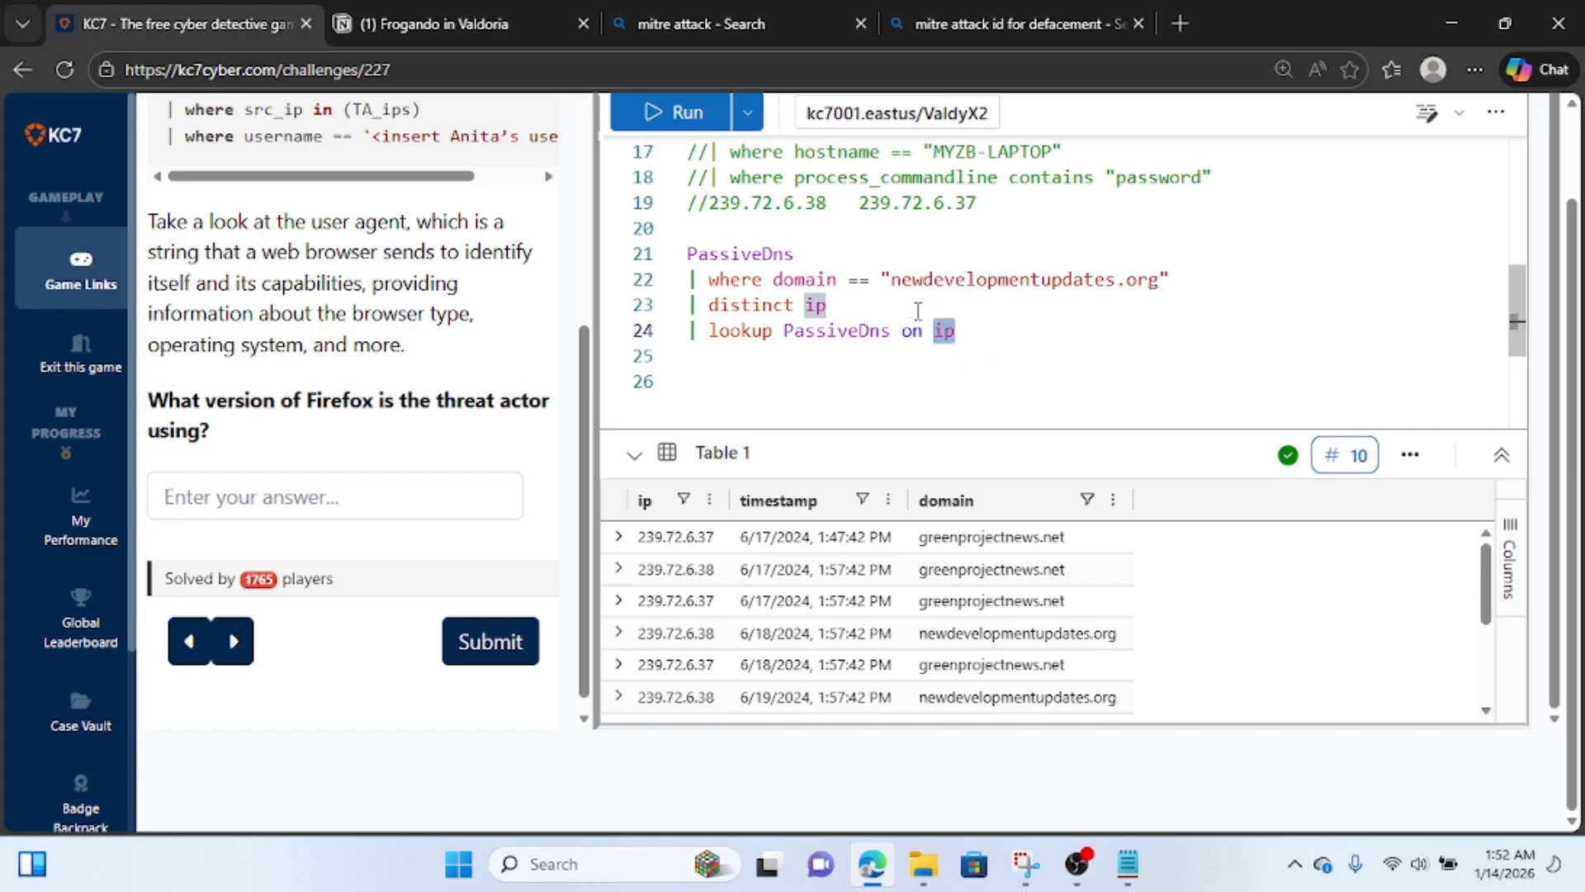
pyautogui.hotkey('ctrl', 'z')
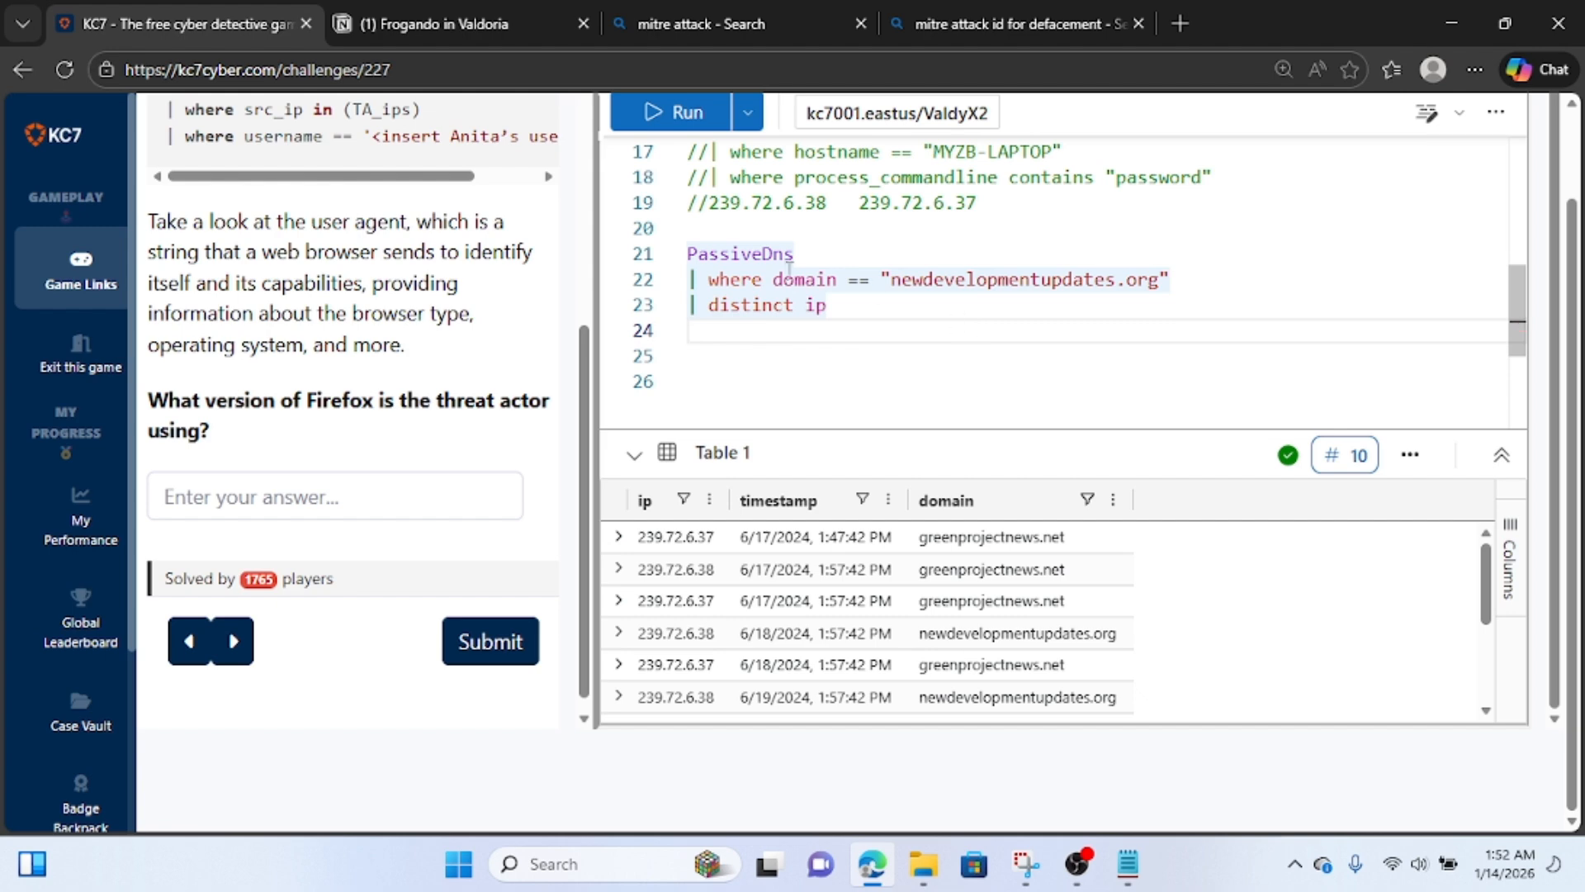
# Declare the PassiveDns query as a variable by adding "let hackersourcip =" on its own line above it.
pyautogui.click(690, 254)
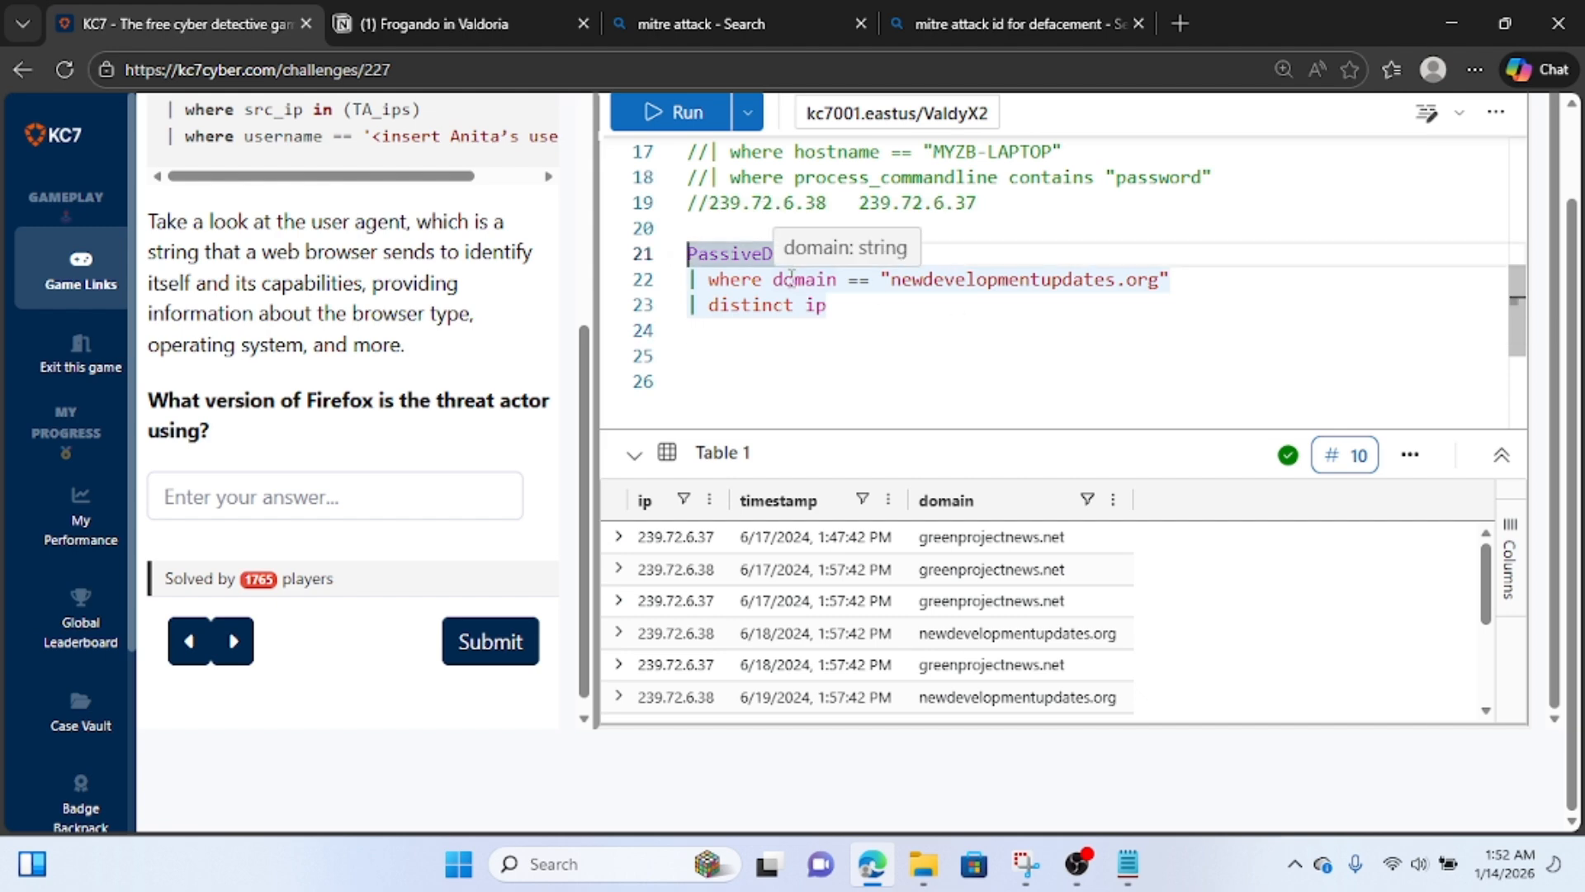
pyautogui.write('let')
pyautogui.write(' sour')
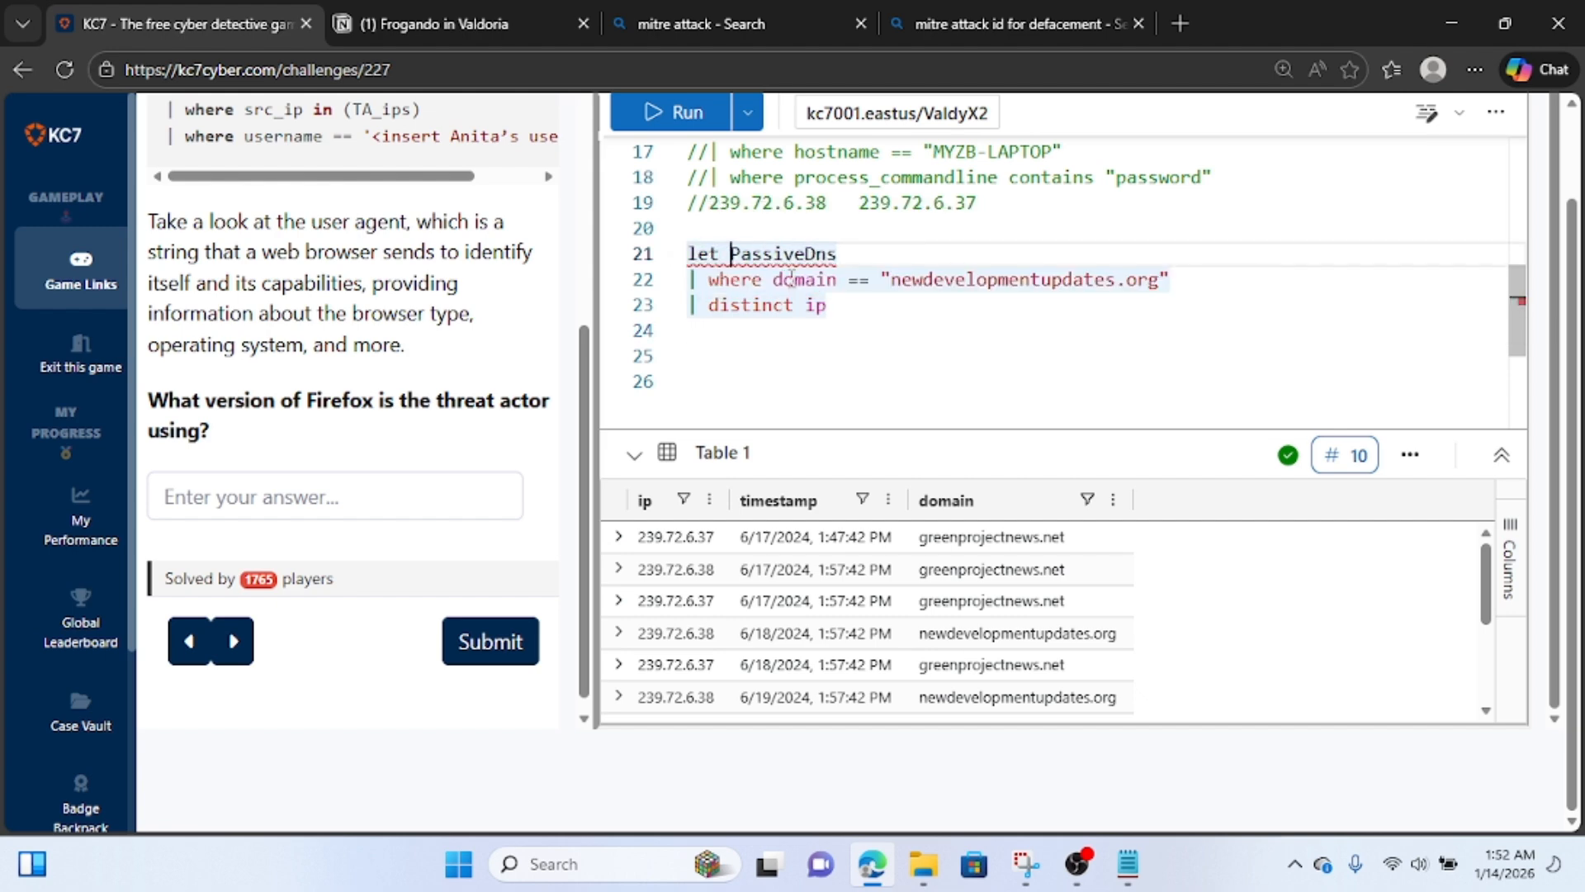
pyautogui.press('BackSpace')
pyautogui.press('BackSpace')
pyautogui.press('BackSpace')
pyautogui.press('BackSpace')
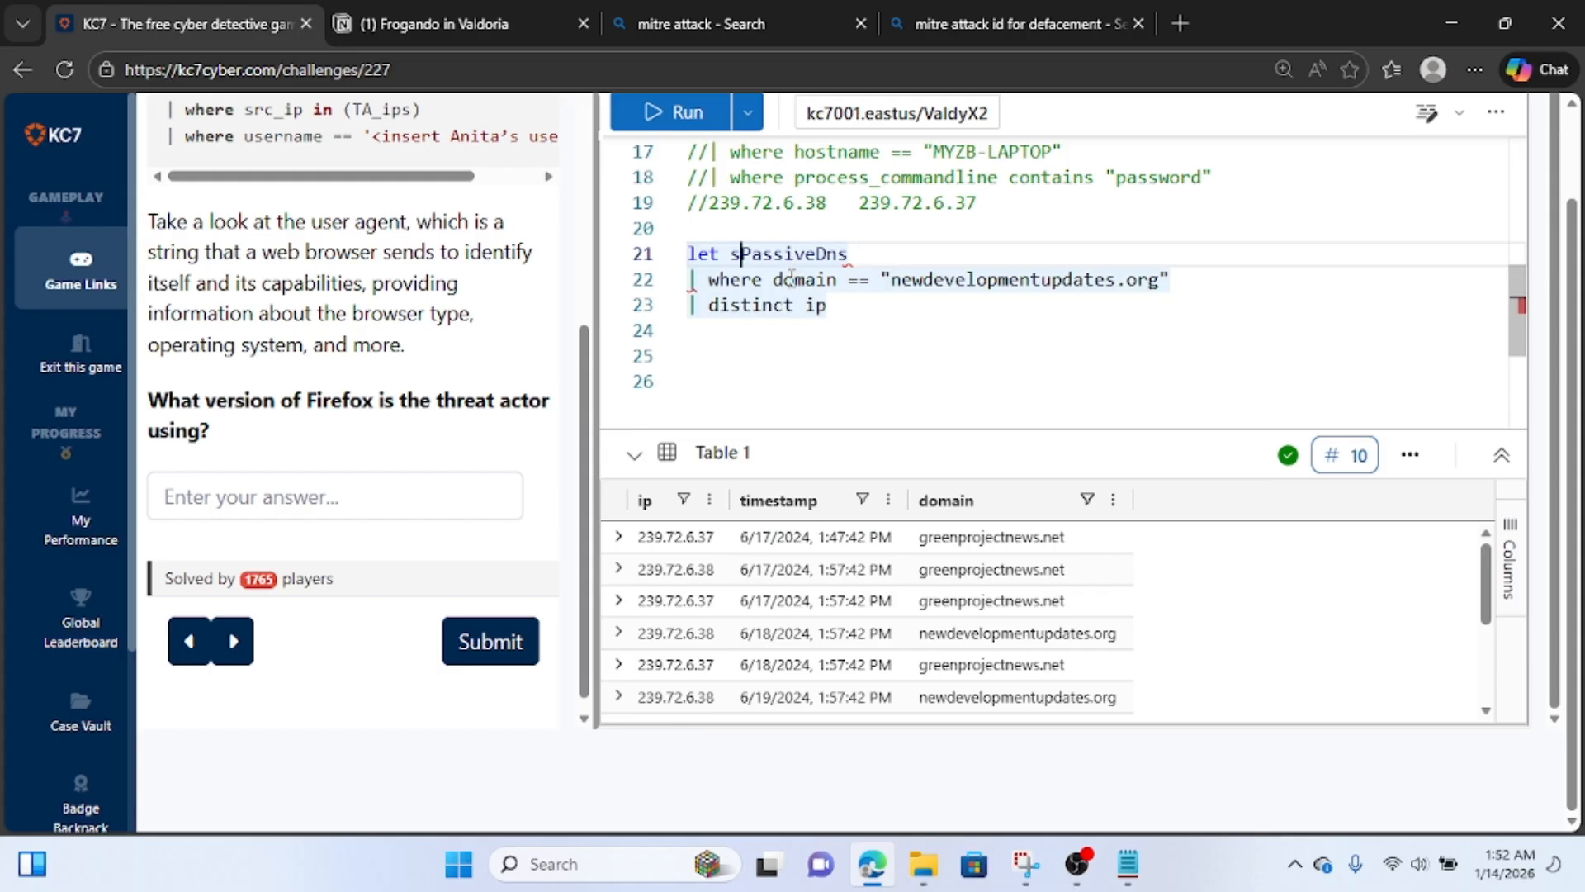
pyautogui.write('hackersou')
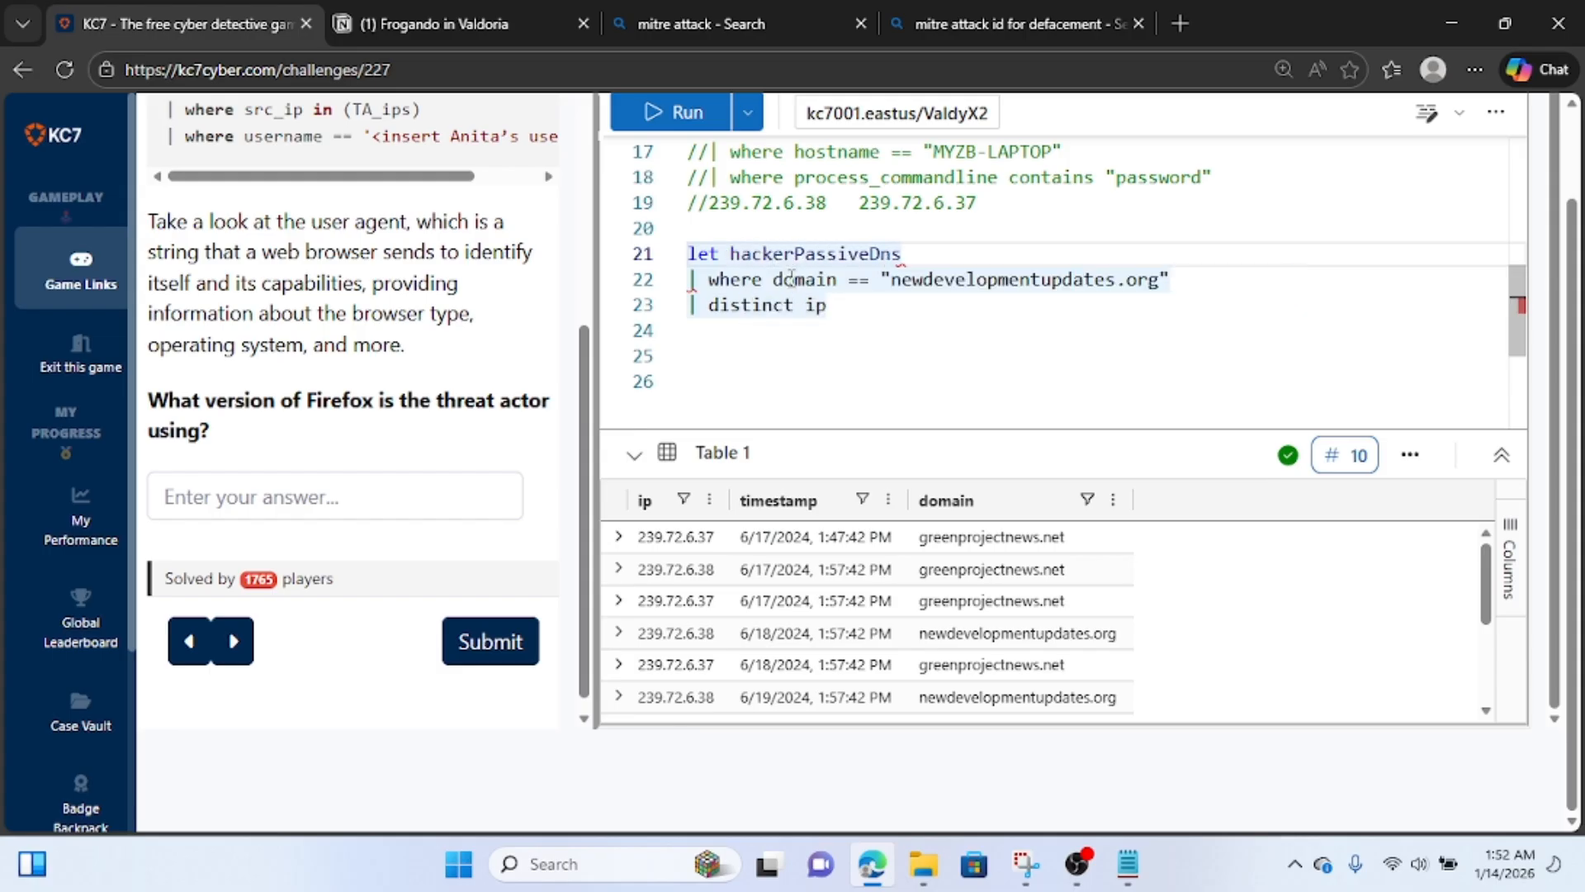
pyautogui.write('rcipPassive')
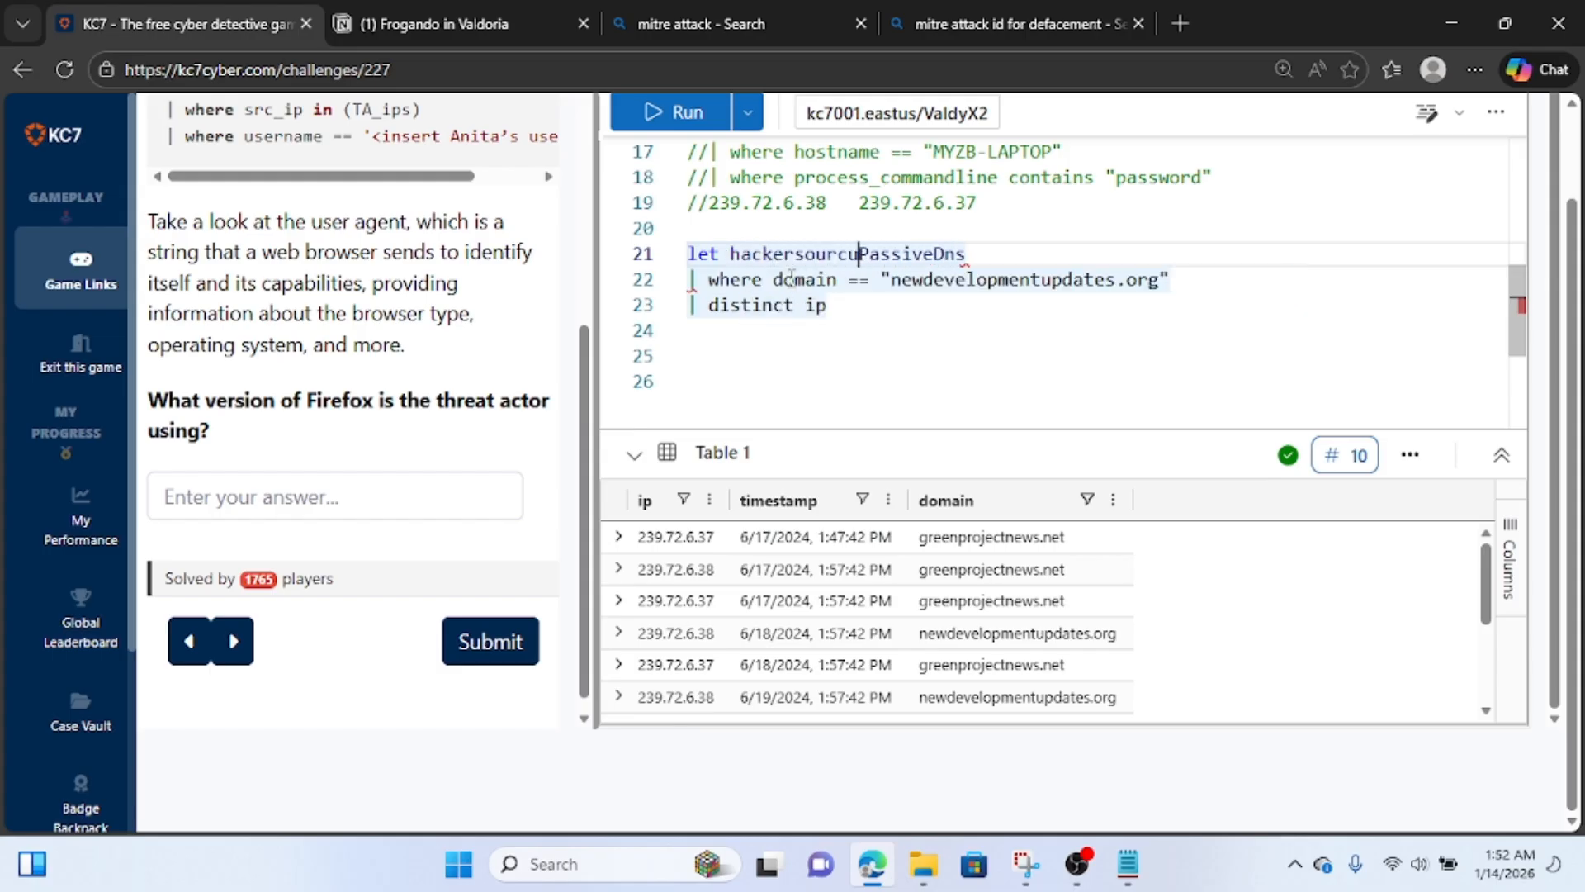
pyautogui.press('BackSpace')
pyautogui.write('ip =')
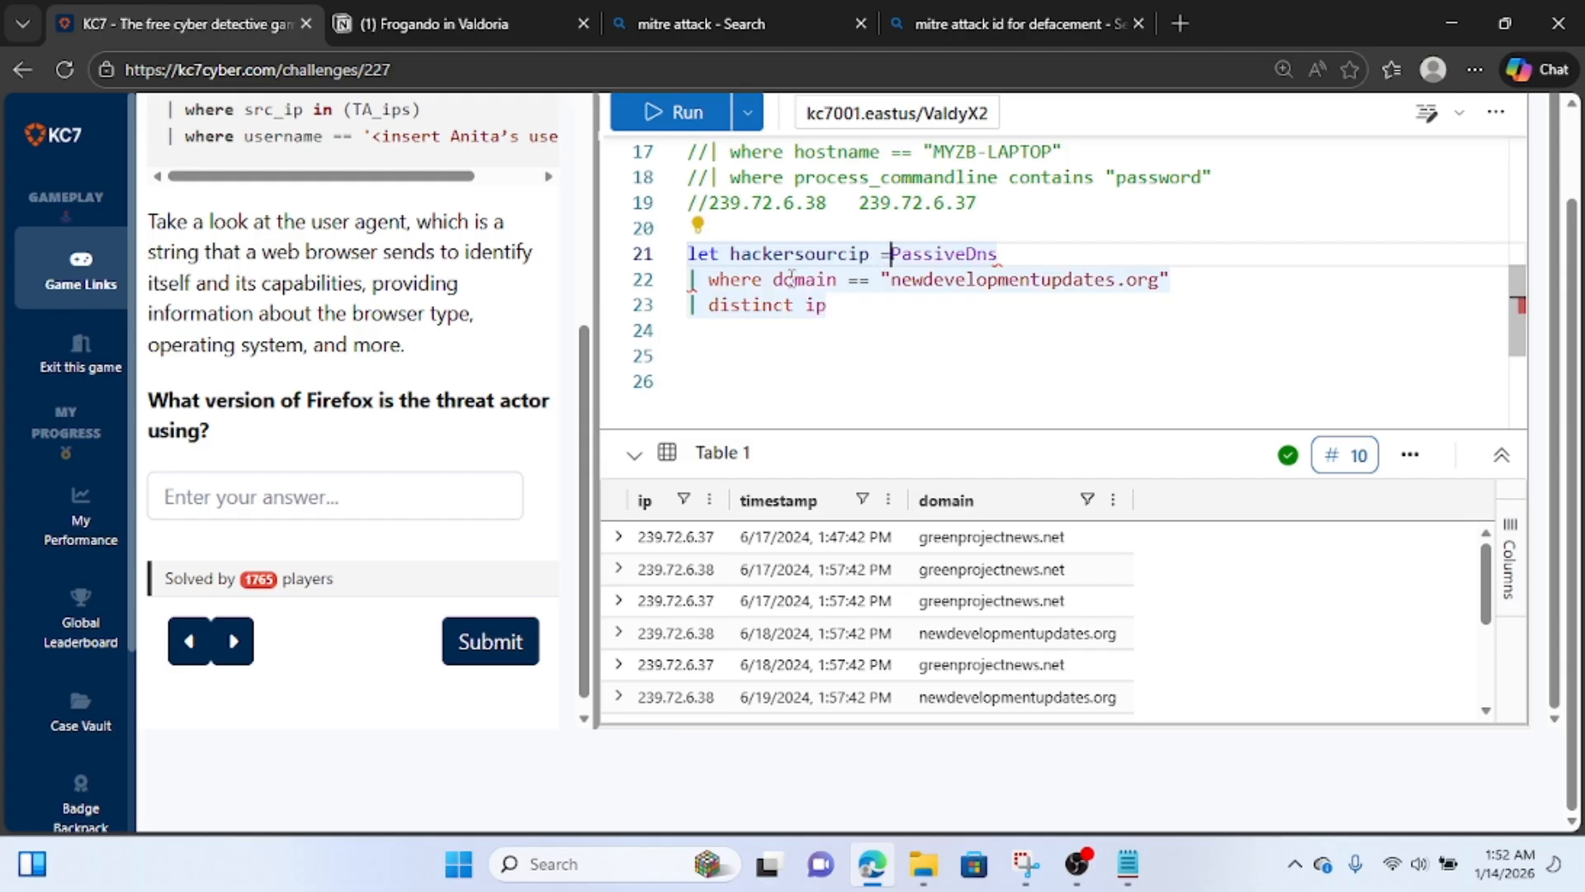
pyautogui.press('Return')
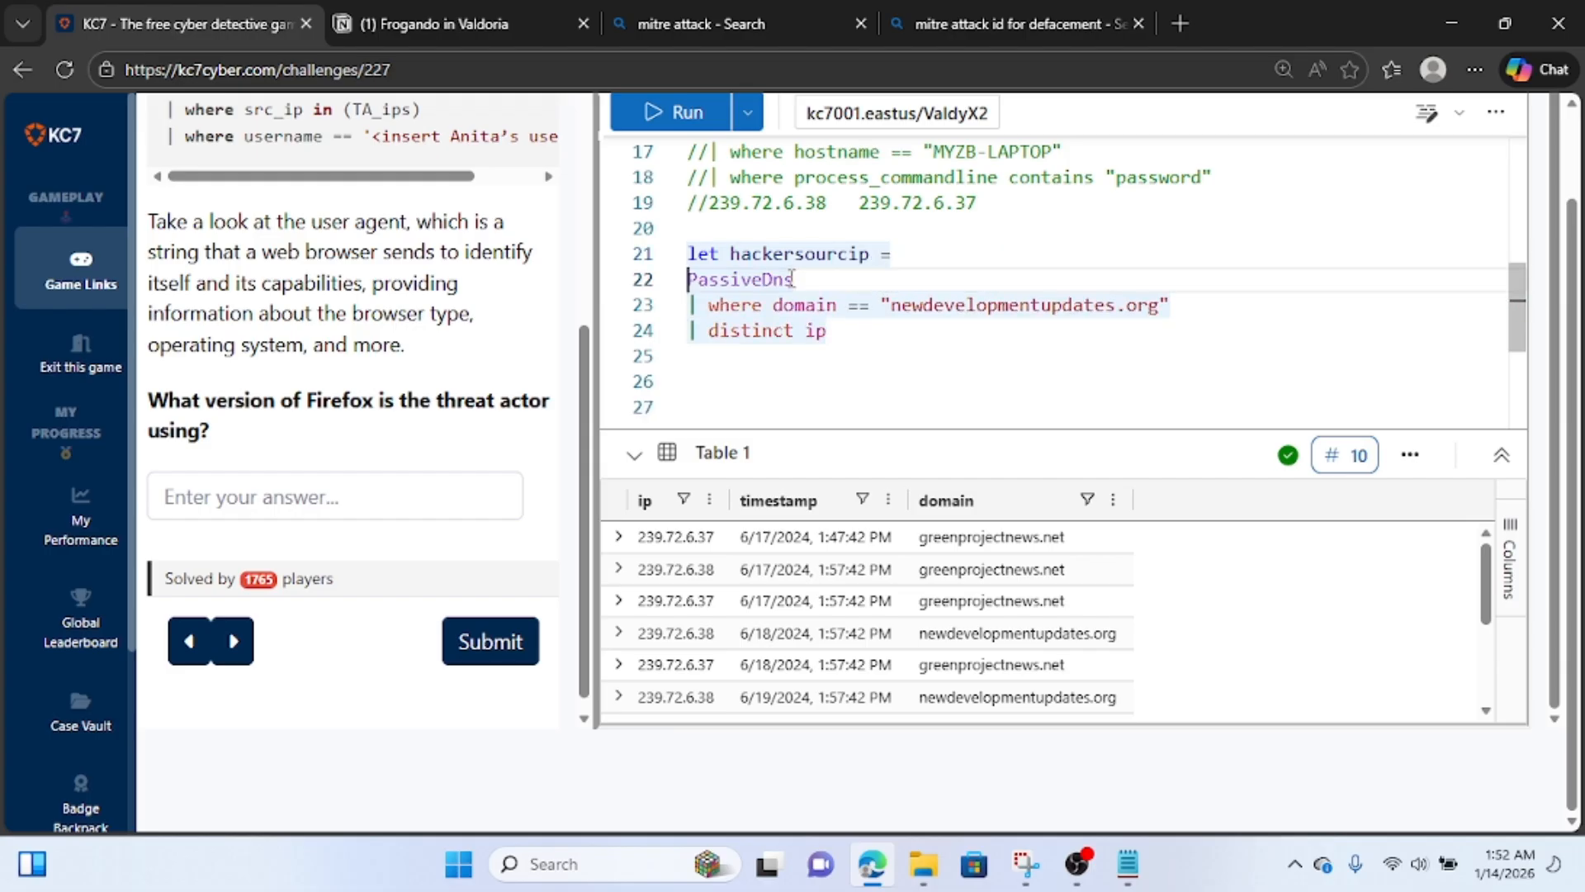
# End the let statement with a semicolon after "distinct ip" and start an AuthenticationEvents query below it.
pyautogui.click(856, 330)
pyautogui.write(';')
pyautogui.press('Return')
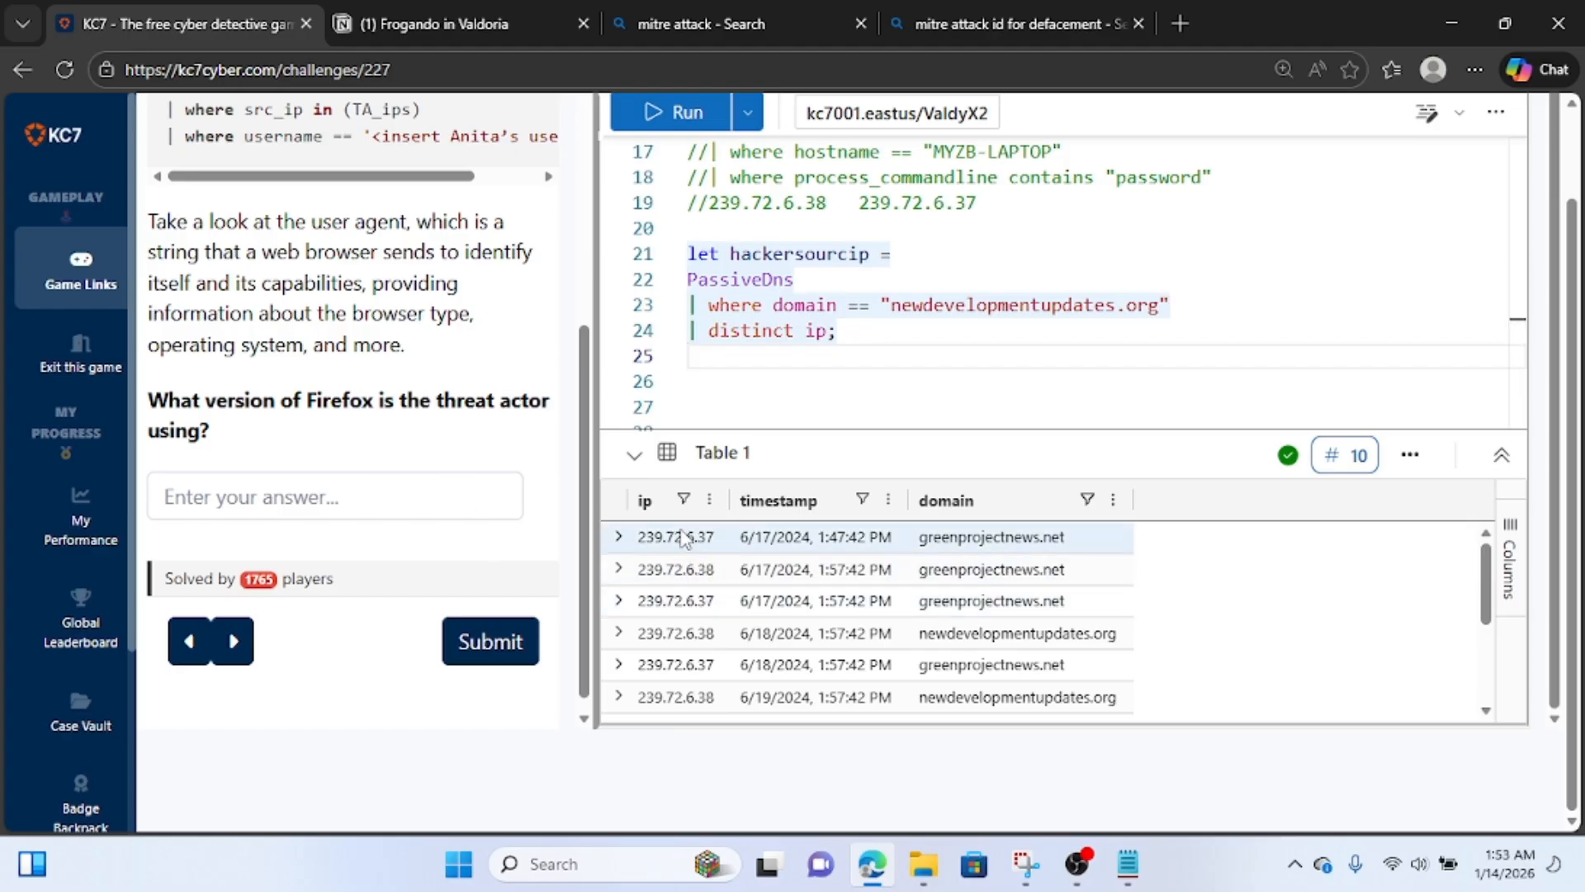
pyautogui.write('a')
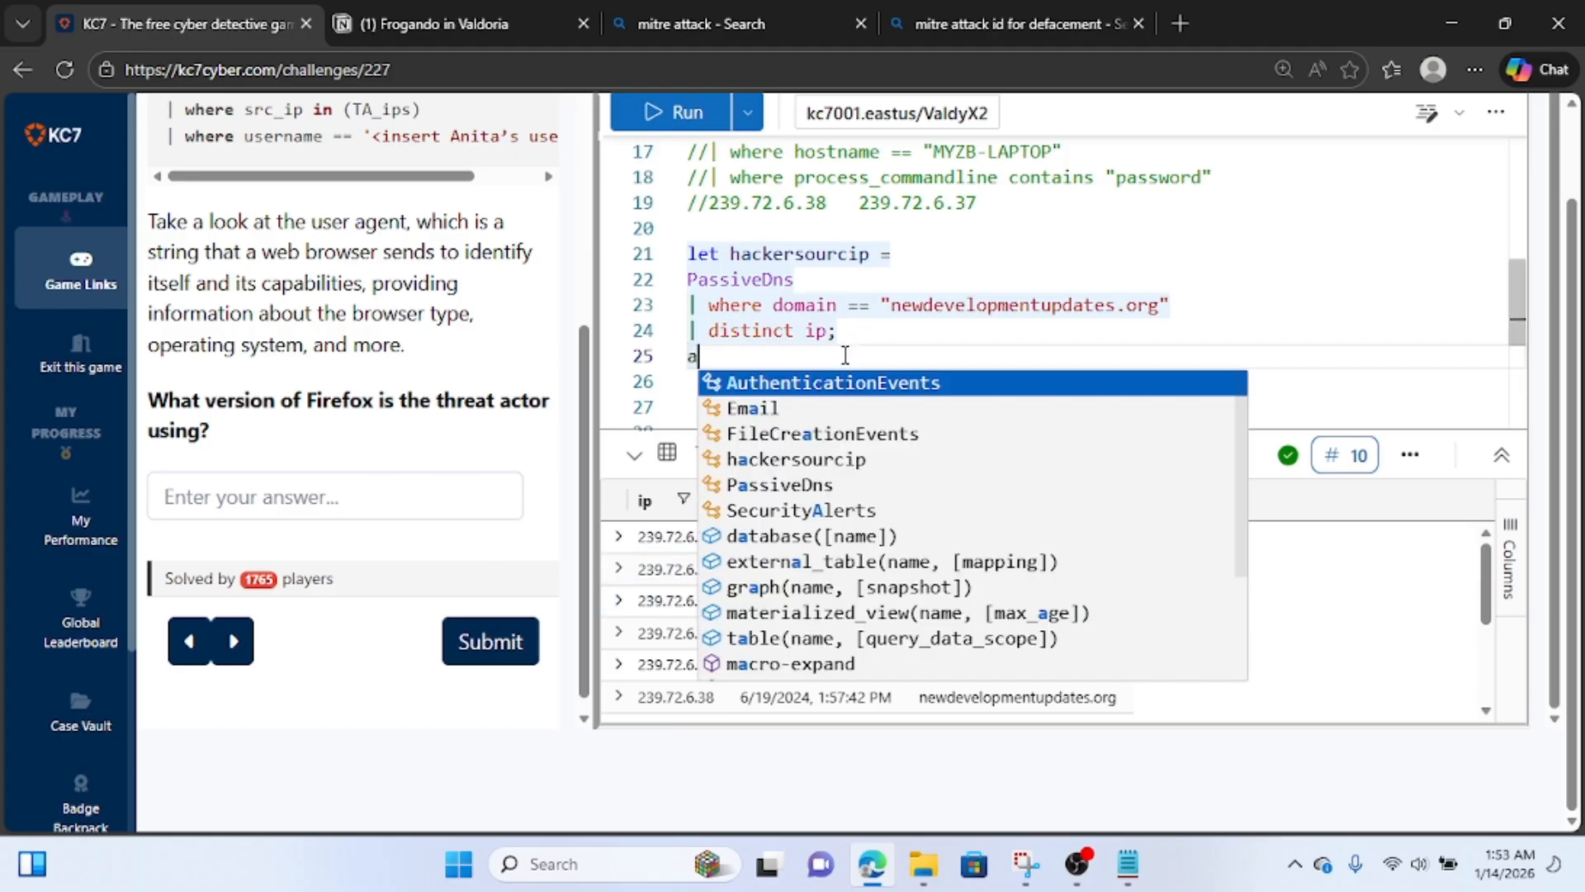
pyautogui.write('u')
pyautogui.press('Tab')
pyautogui.press('Return')
# Add the filter "| where src_ip in (hackersourceip)" to the AuthenticationEvents query and run it.
pyautogui.write('| ')
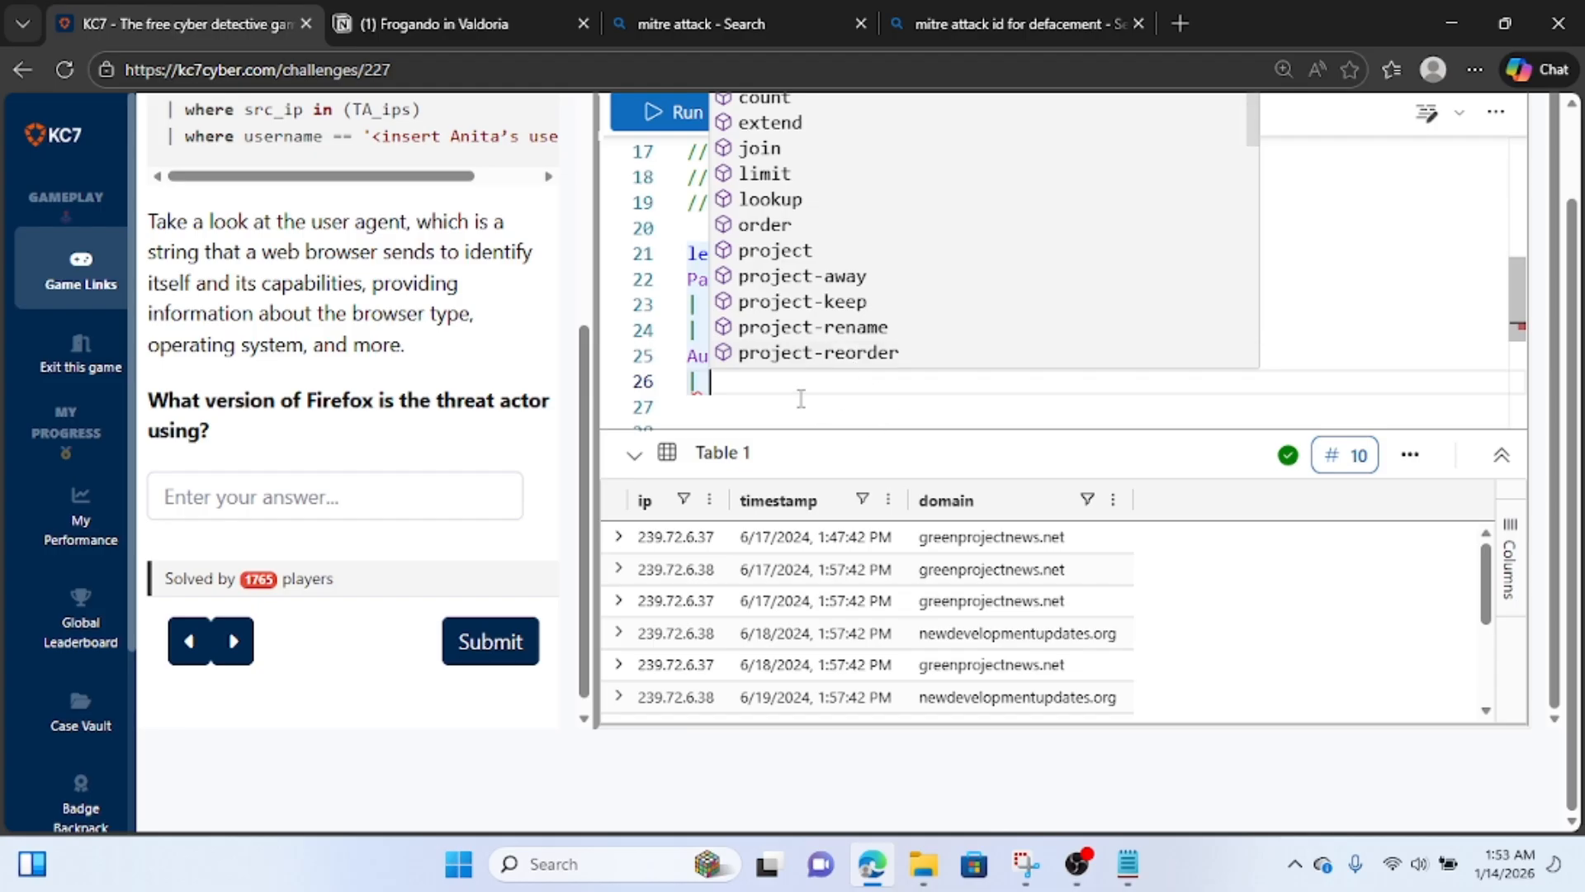
pyautogui.write('where ')
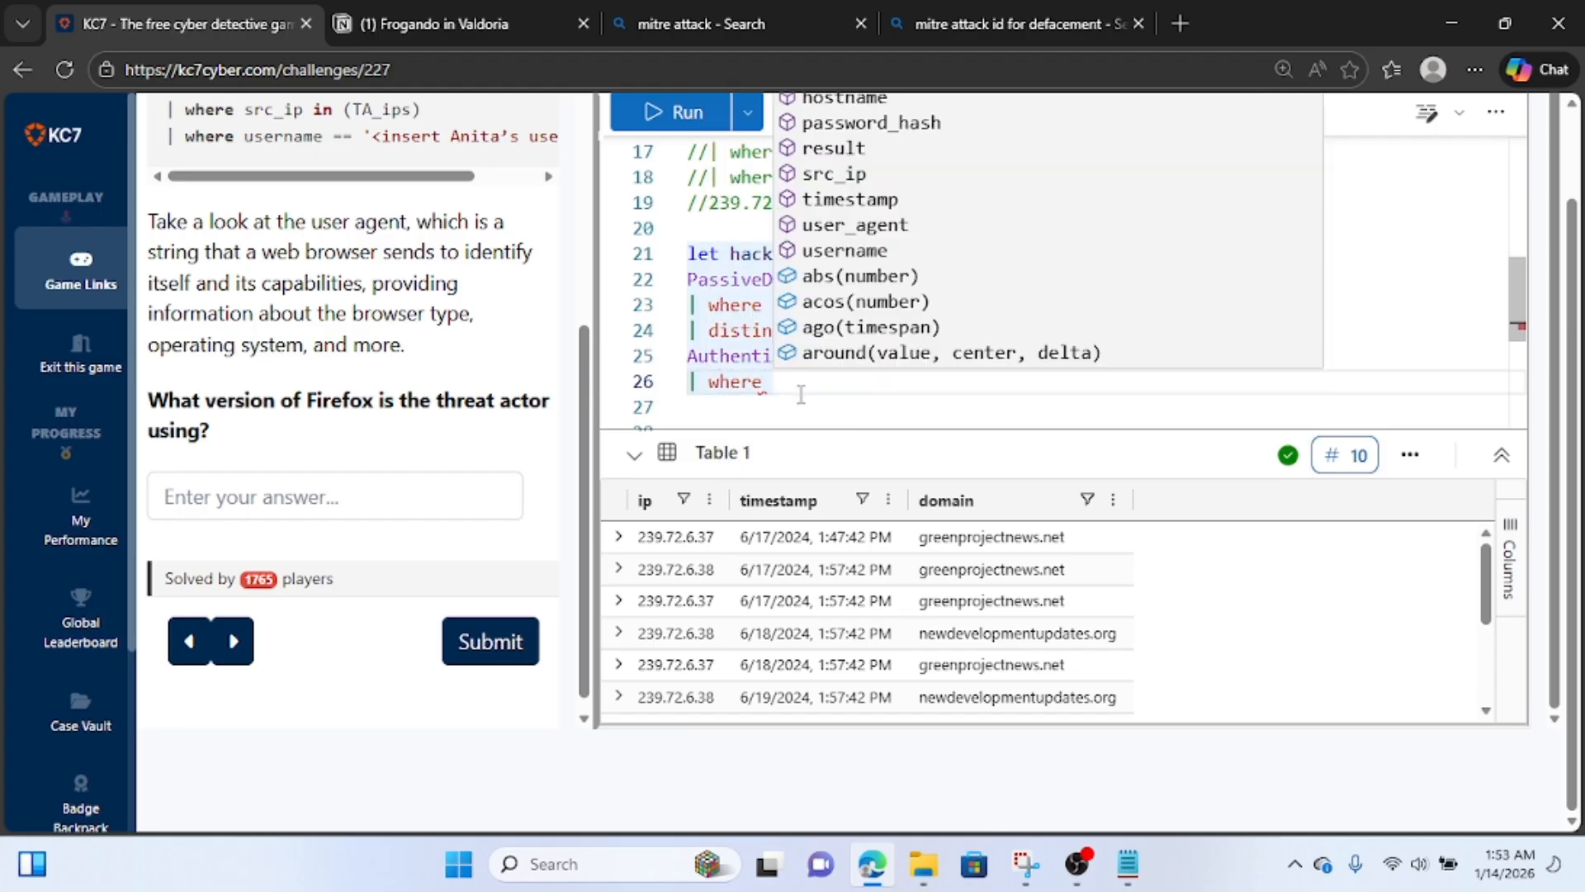
pyautogui.write('s')
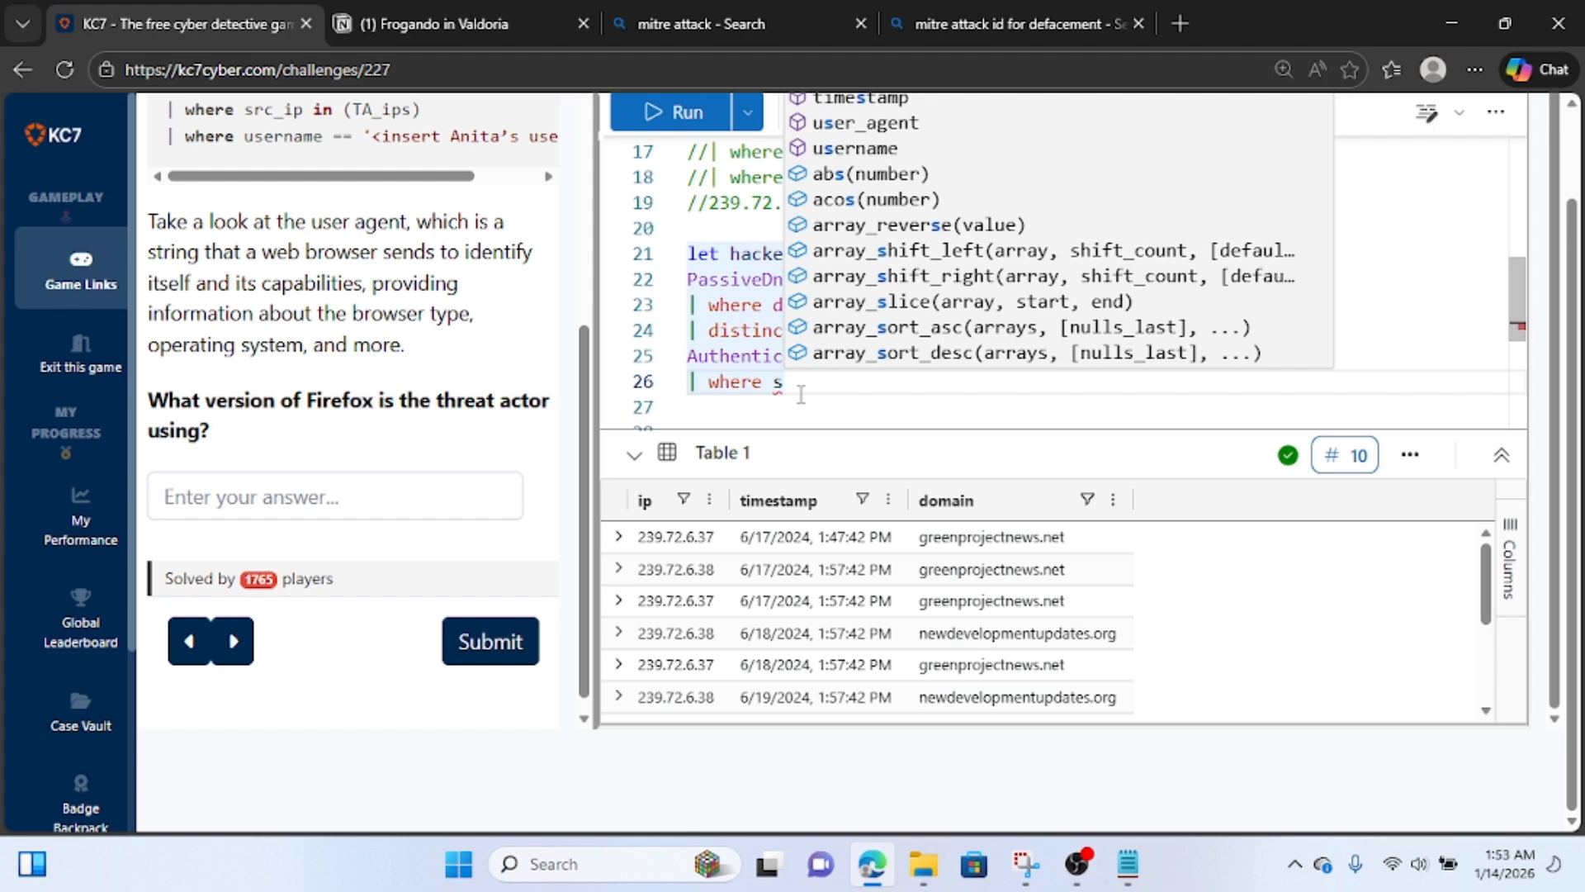
pyautogui.write('rc_ip ')
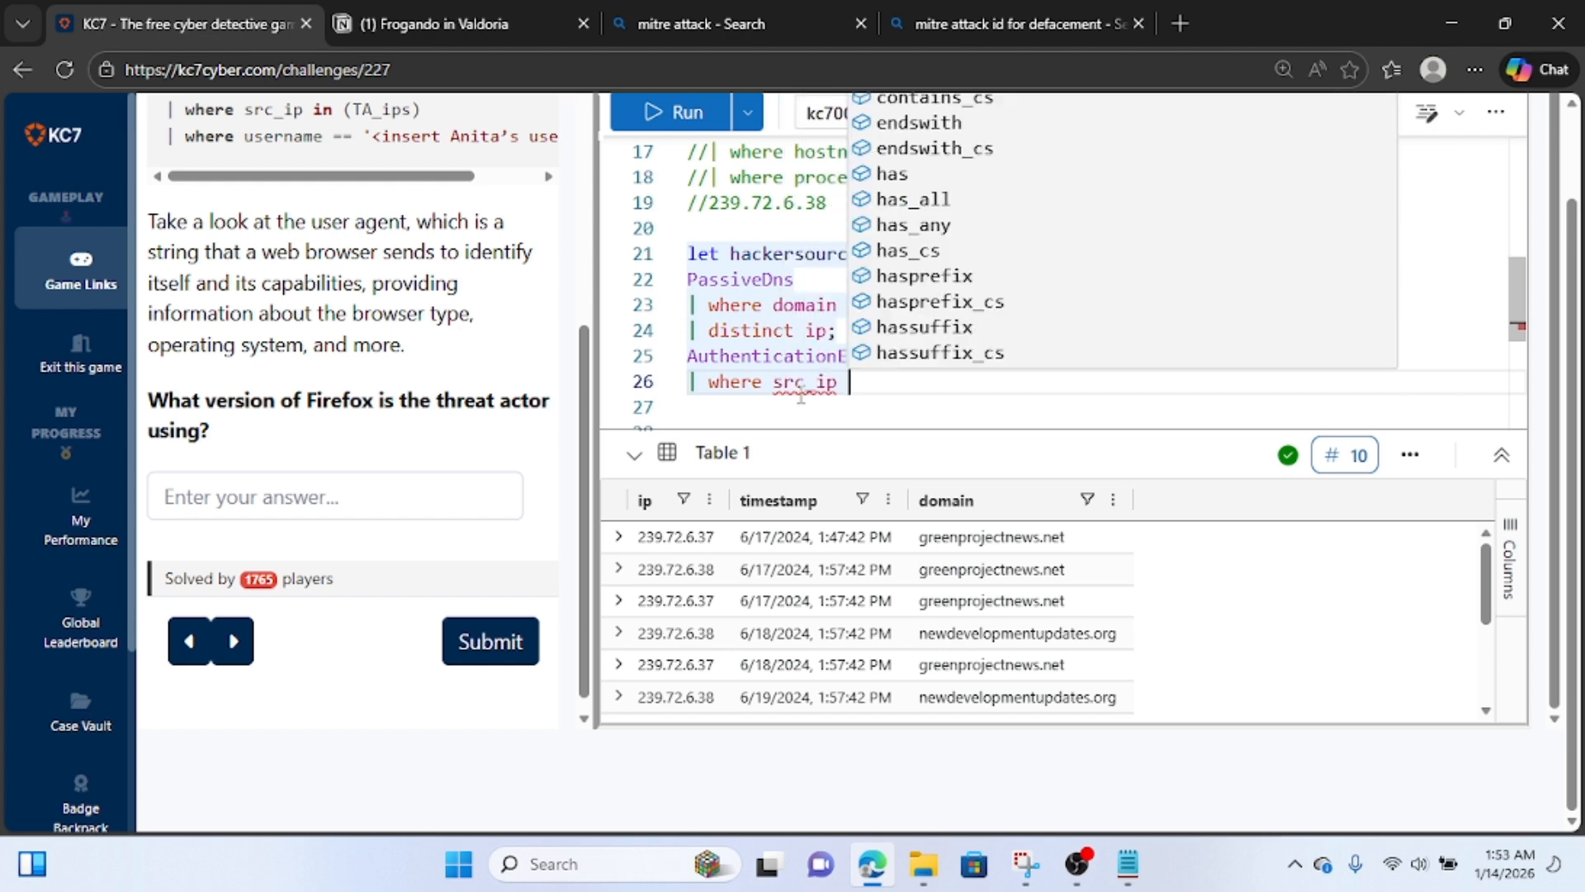
pyautogui.write('in ')
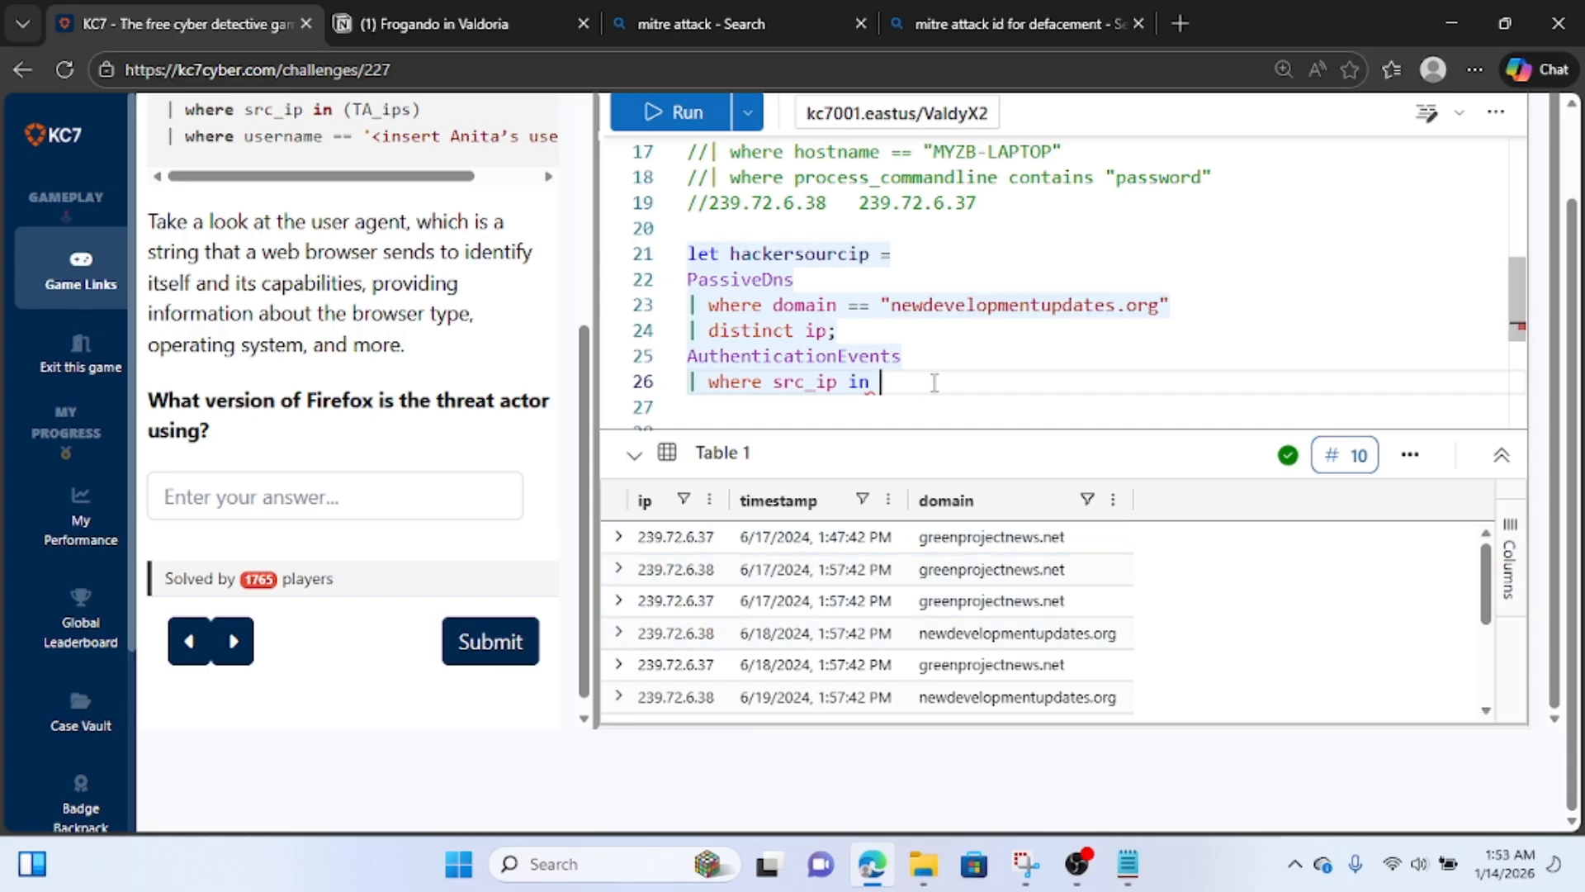
pyautogui.write('(')
pyautogui.write('hackerso')
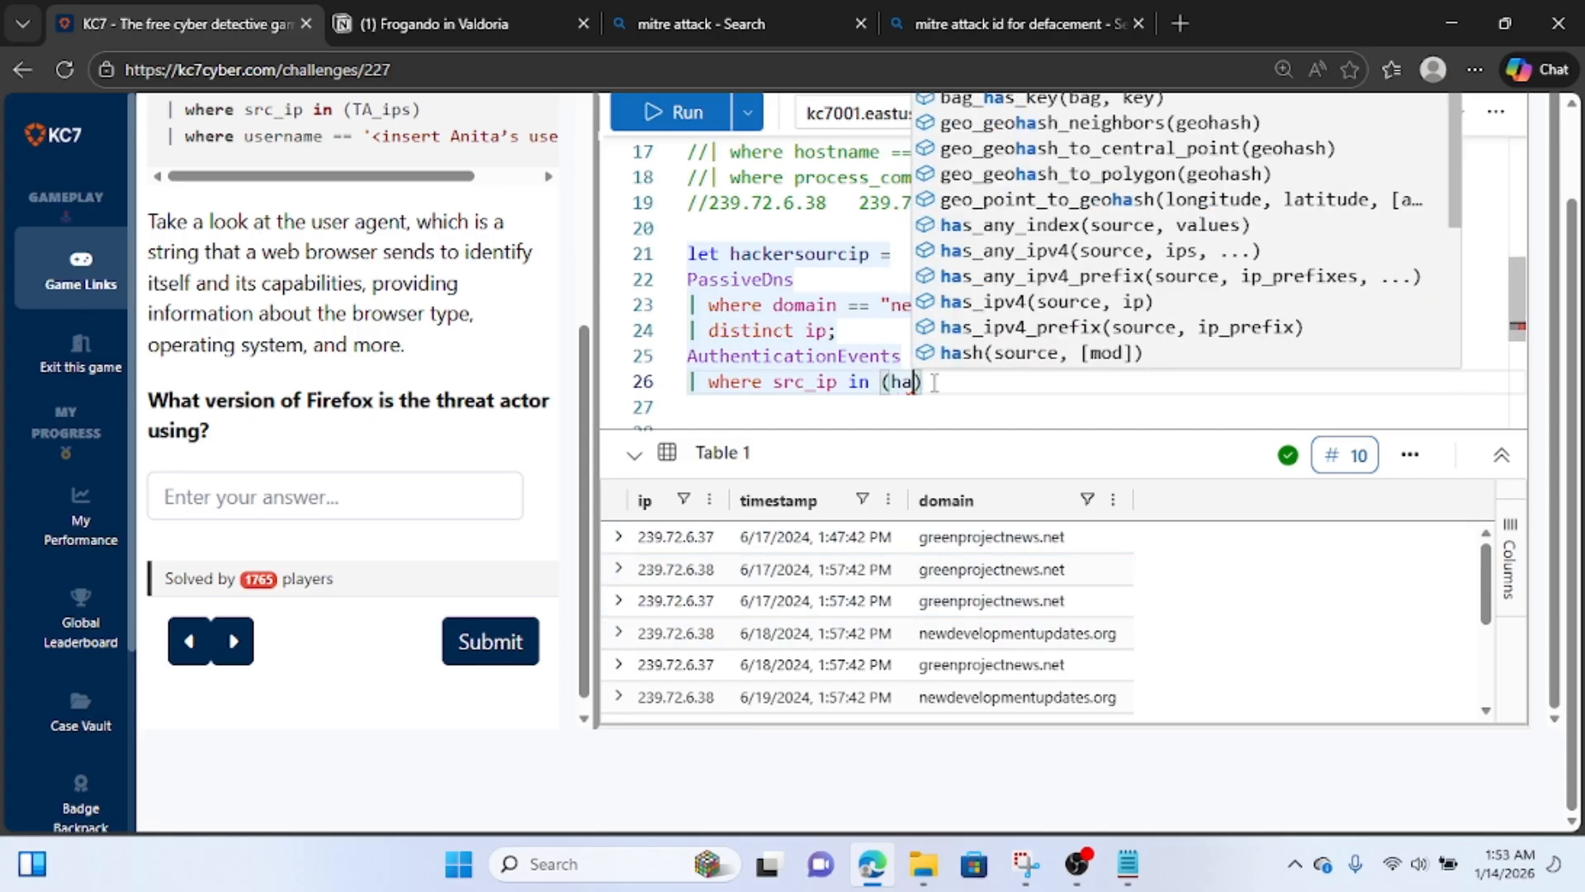
pyautogui.write('urcei')
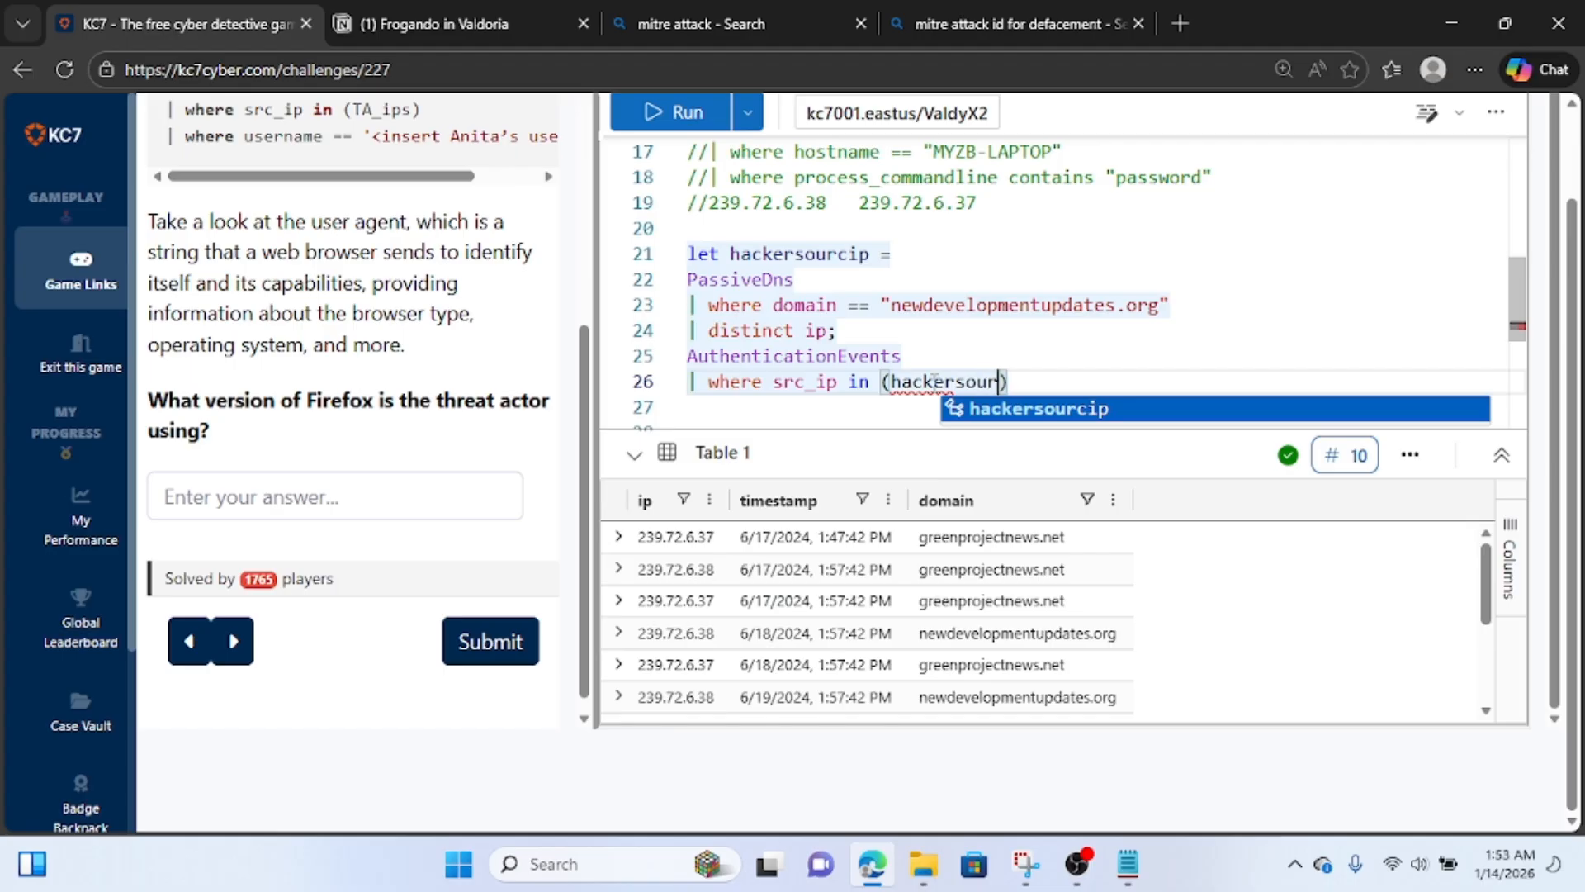
pyautogui.write('p')
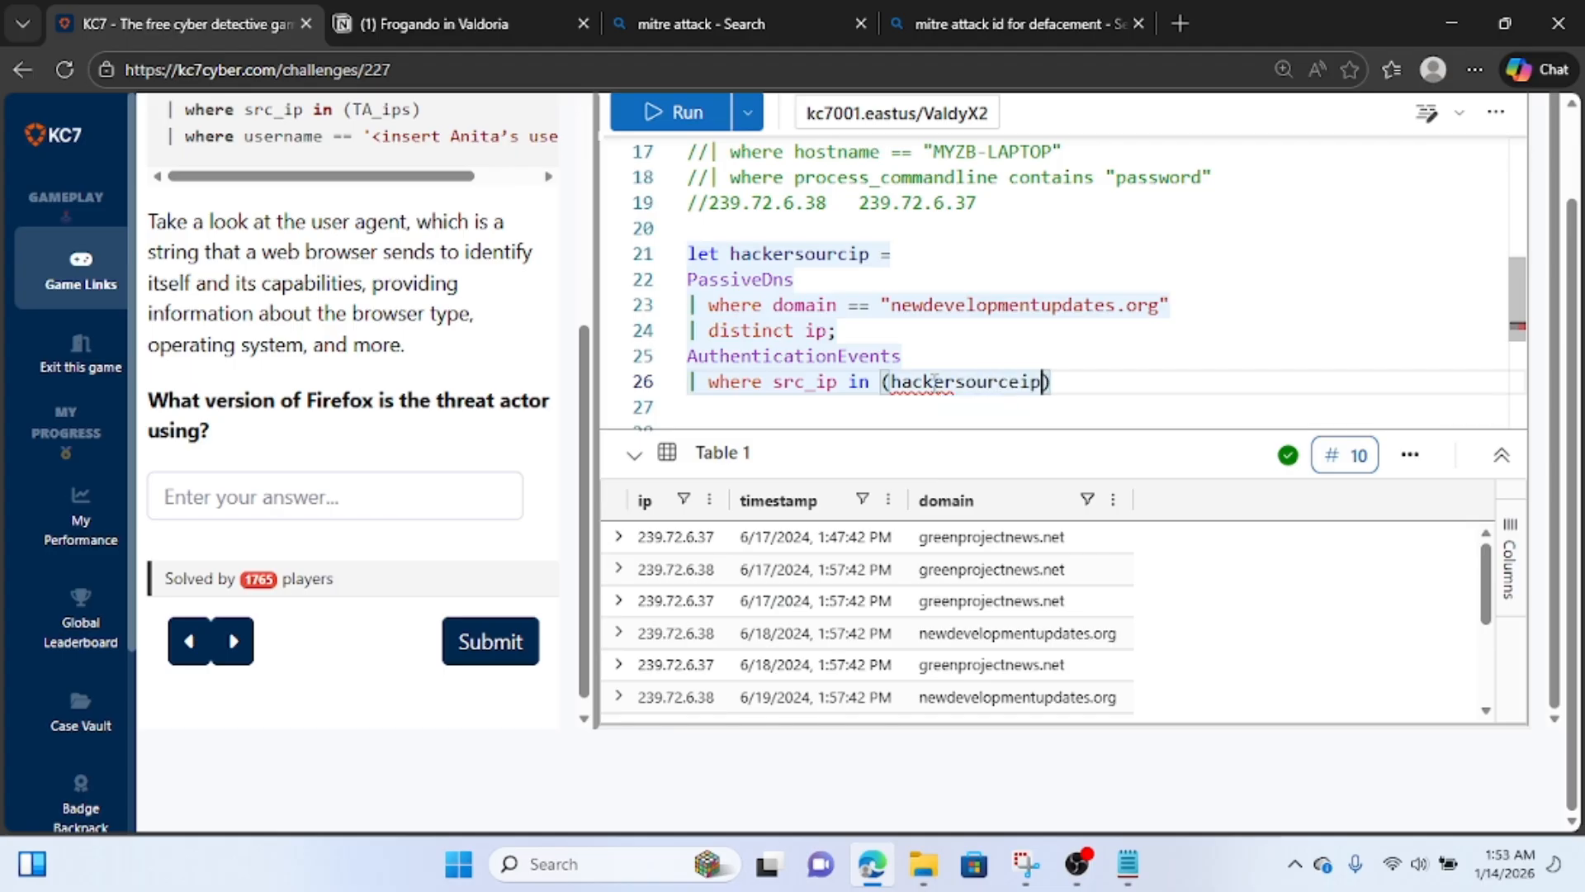
pyautogui.press('Return')
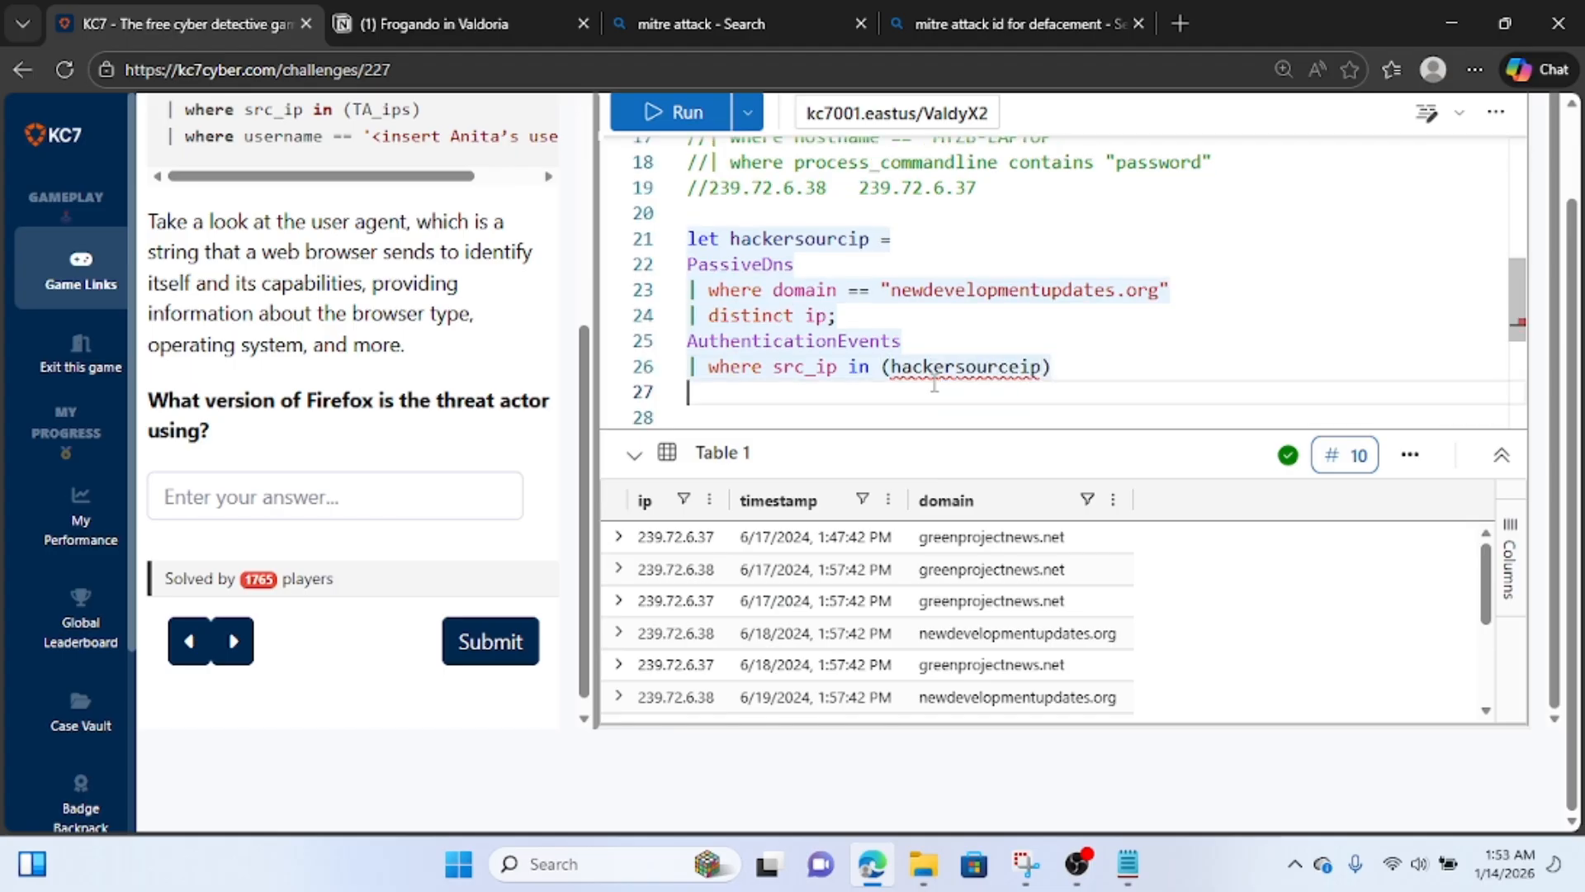
pyautogui.click(662, 114)
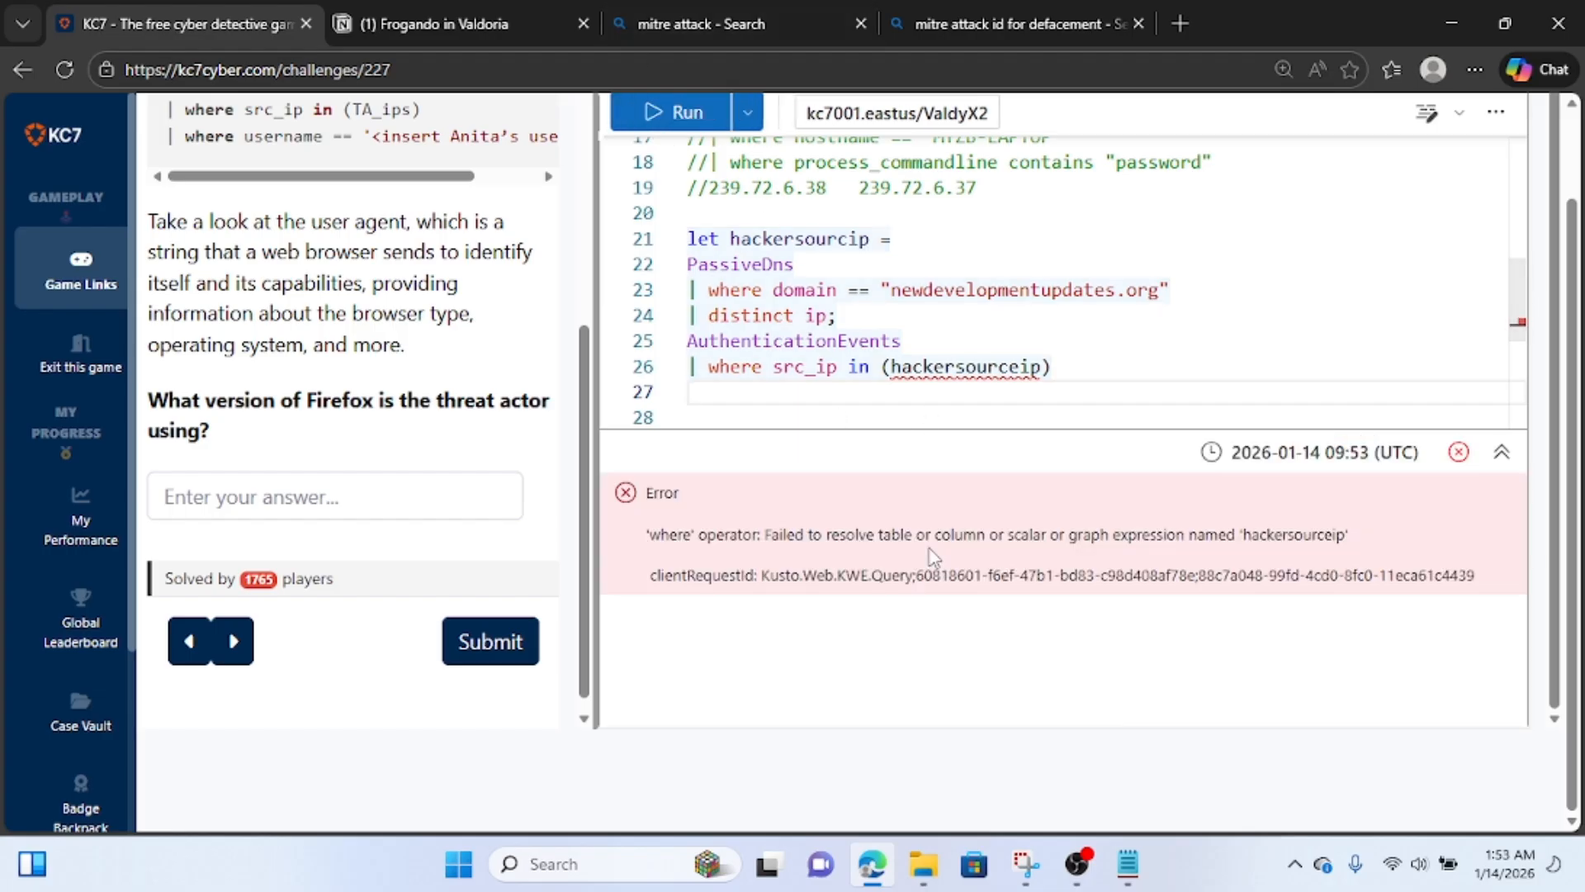
# Rename the let variable to hackersourceip, and rerun the query to review the matching authentication events.
pyautogui.click(1060, 368)
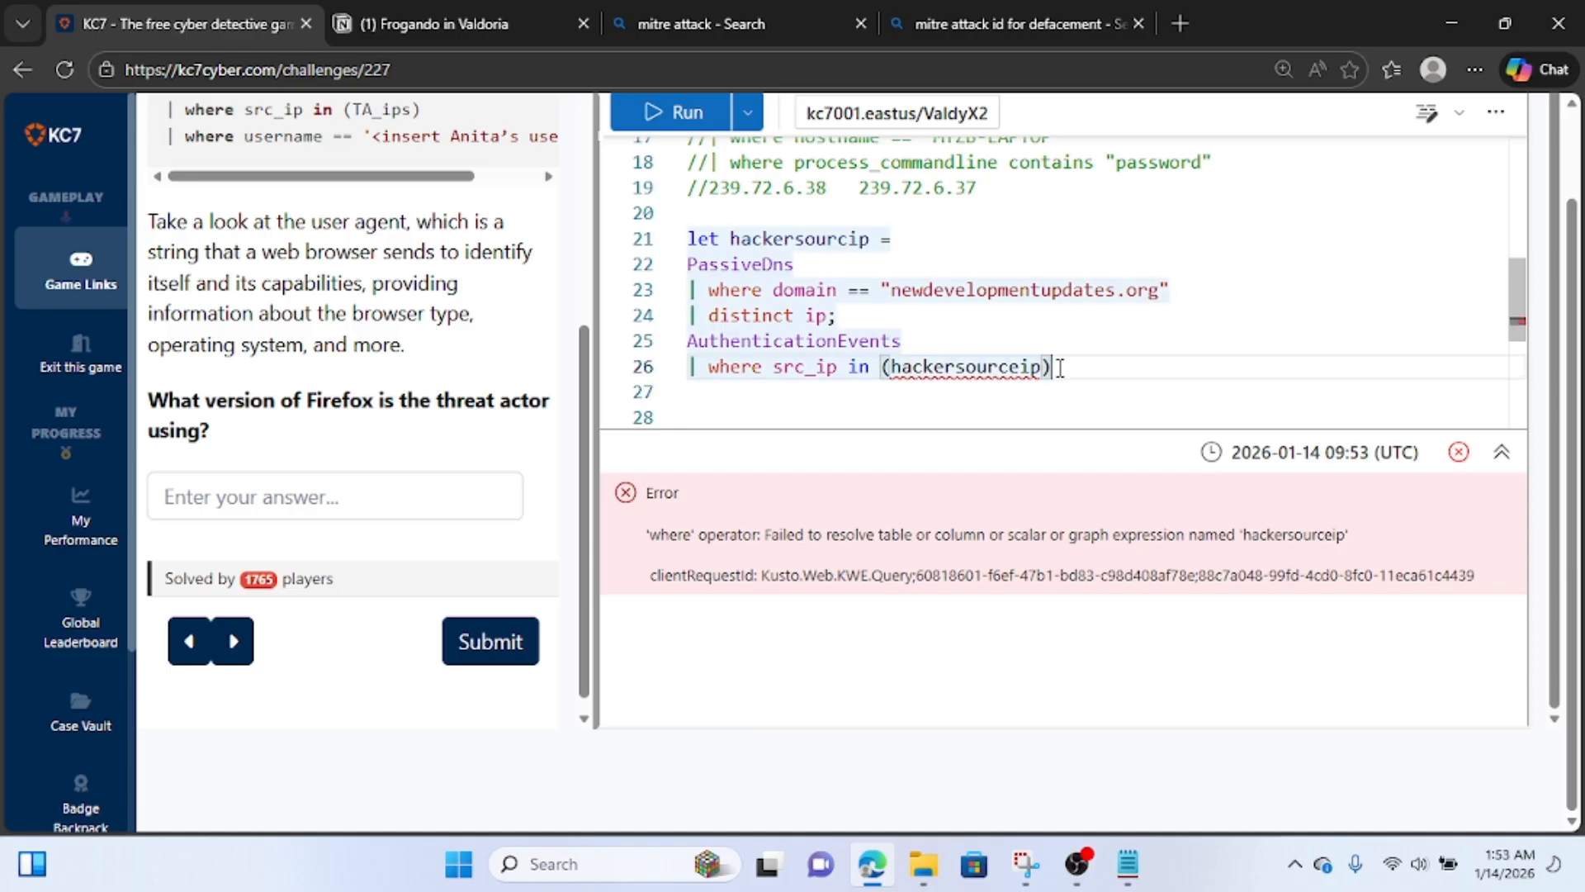
pyautogui.click(838, 239)
pyautogui.doubleClick(837, 240)
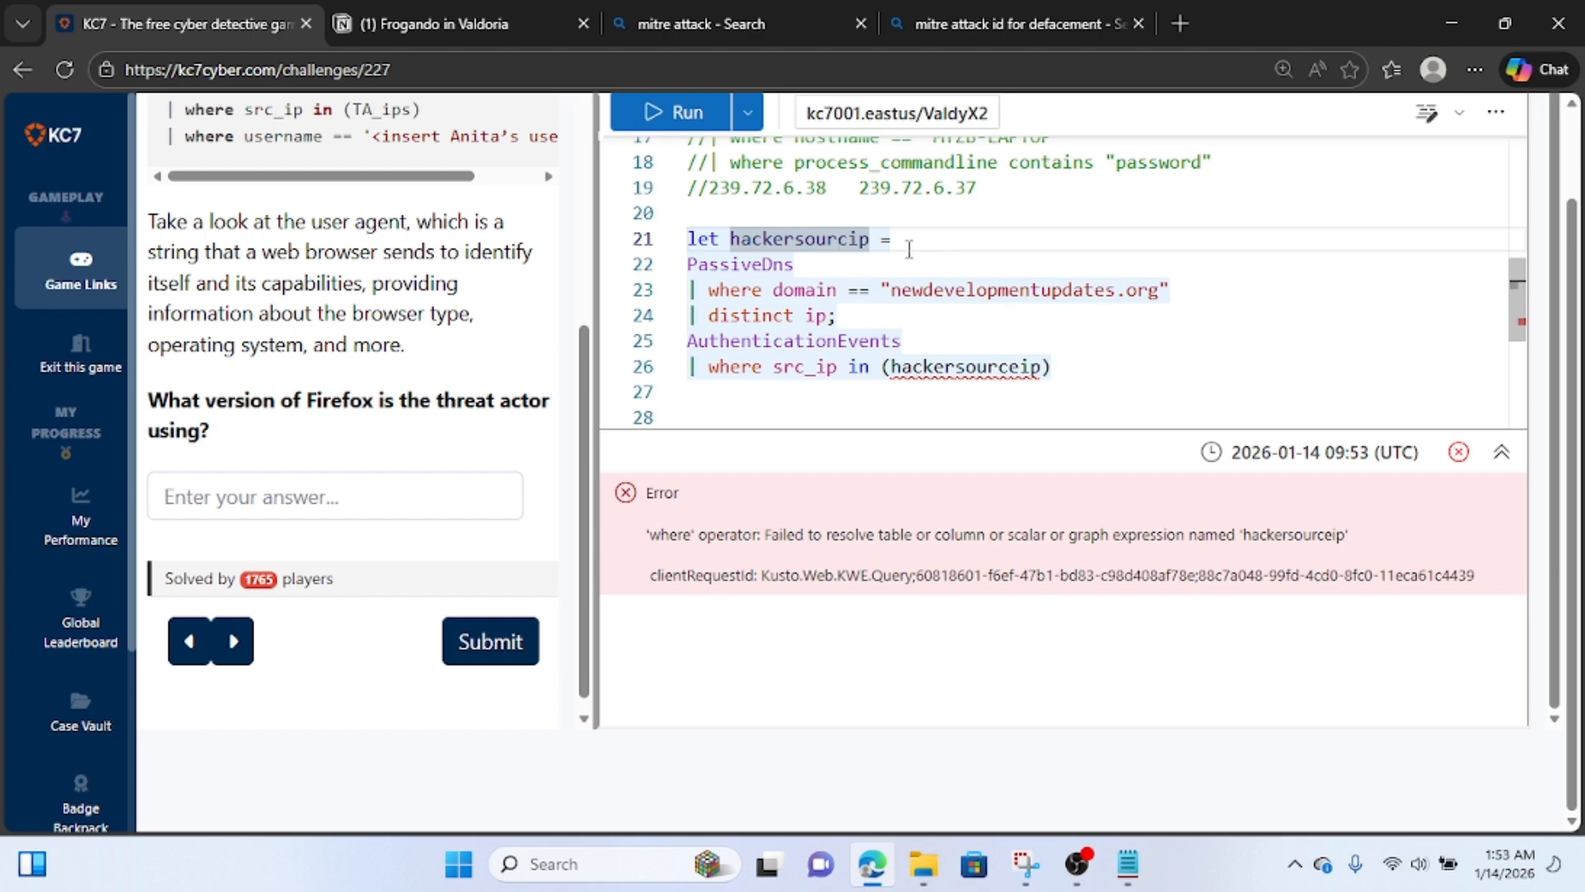
pyautogui.write('hackersourceip')
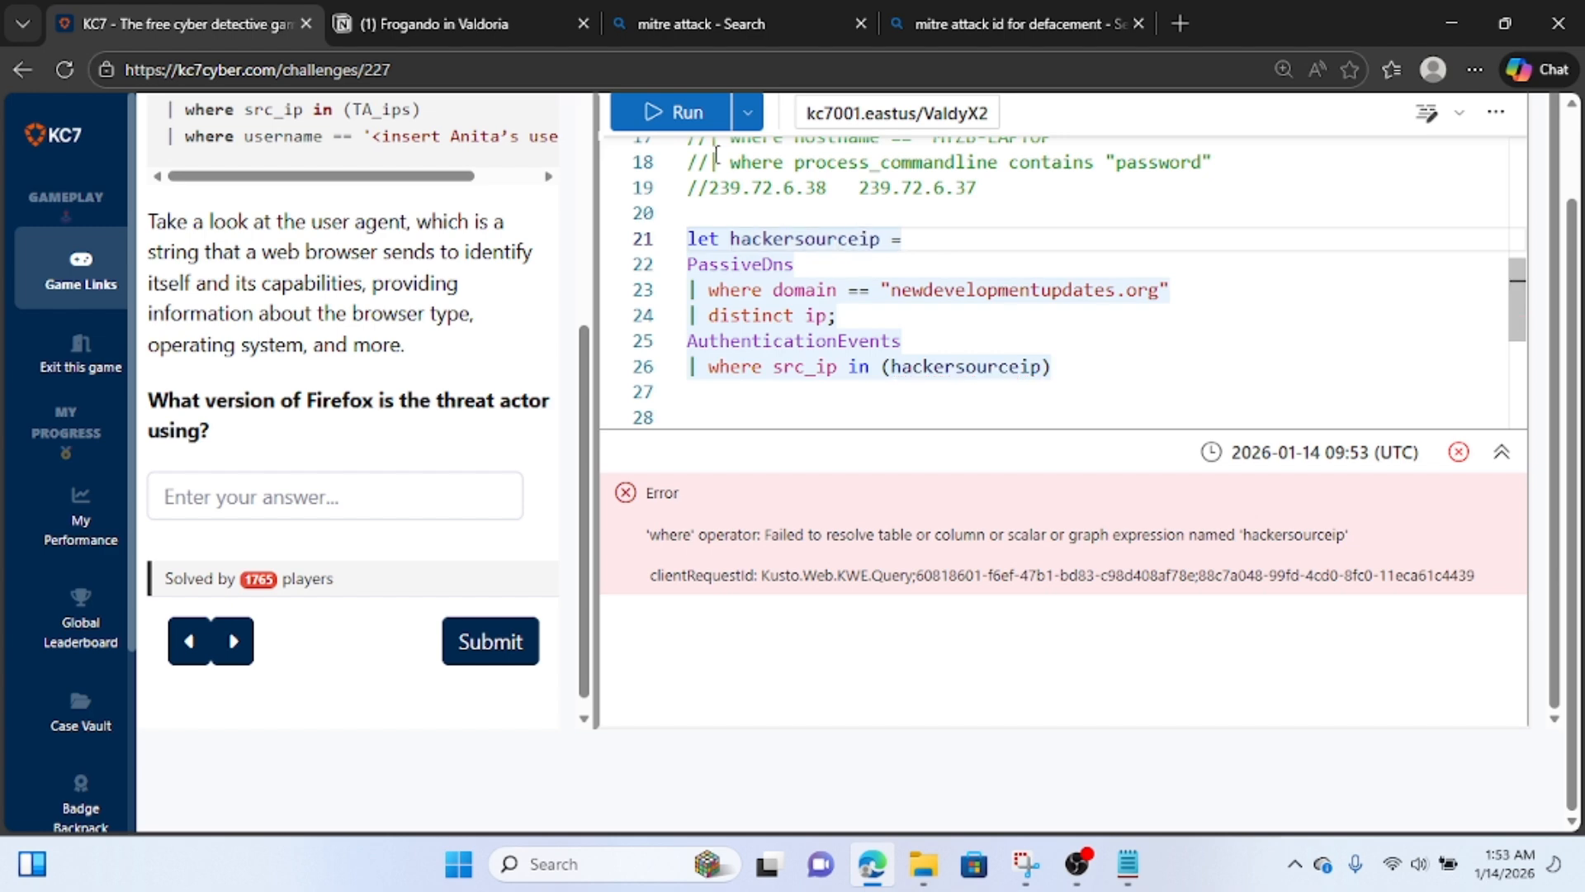
pyautogui.click(676, 112)
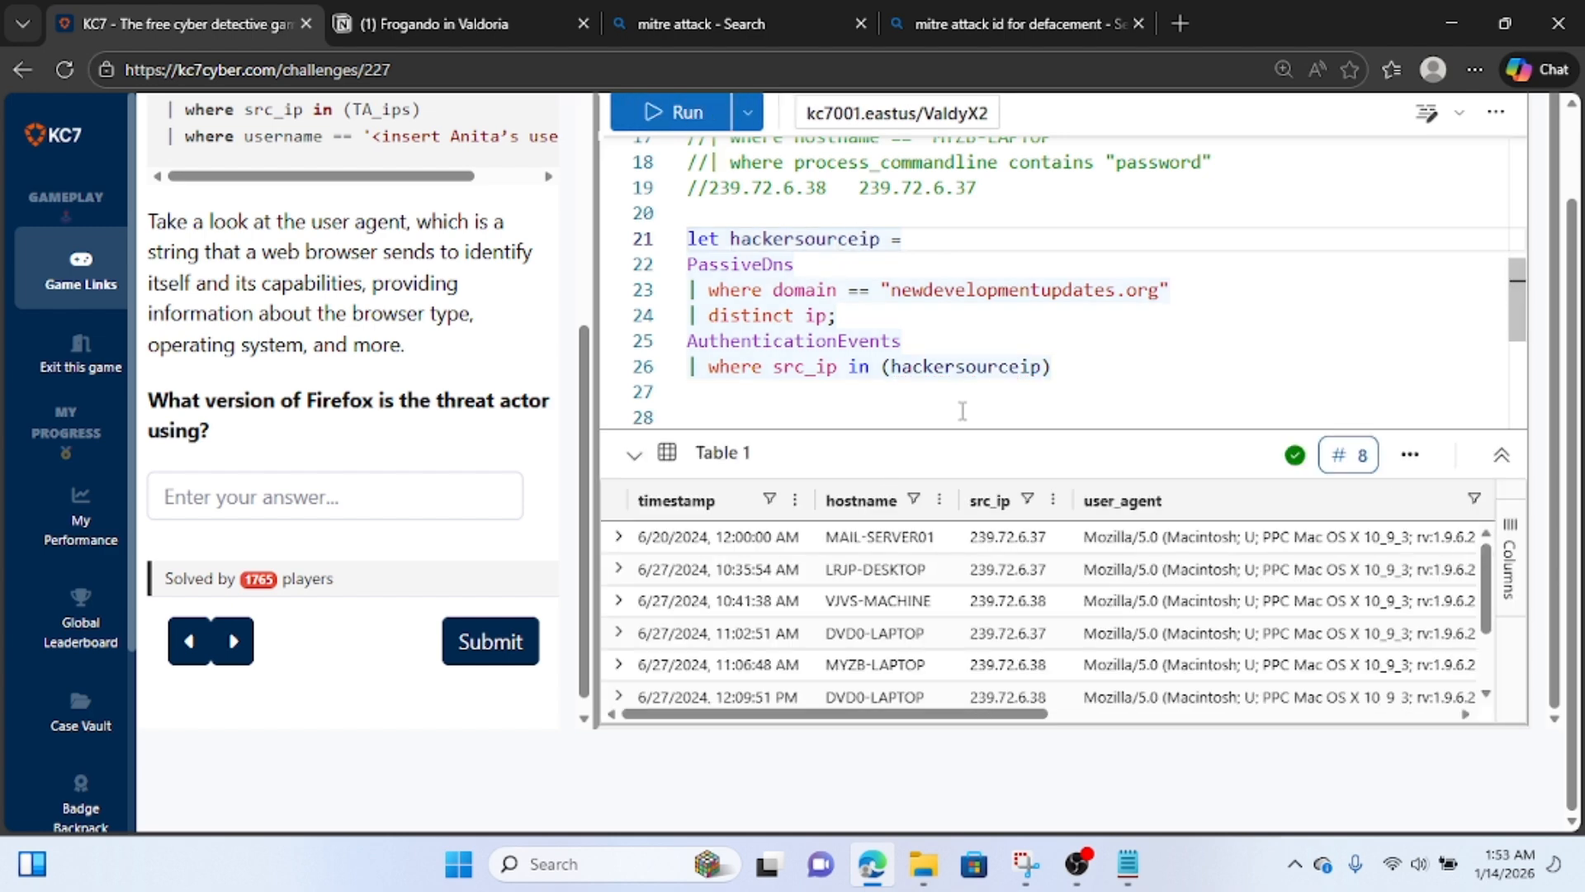
pyautogui.hscroll(10, 1040, 643)
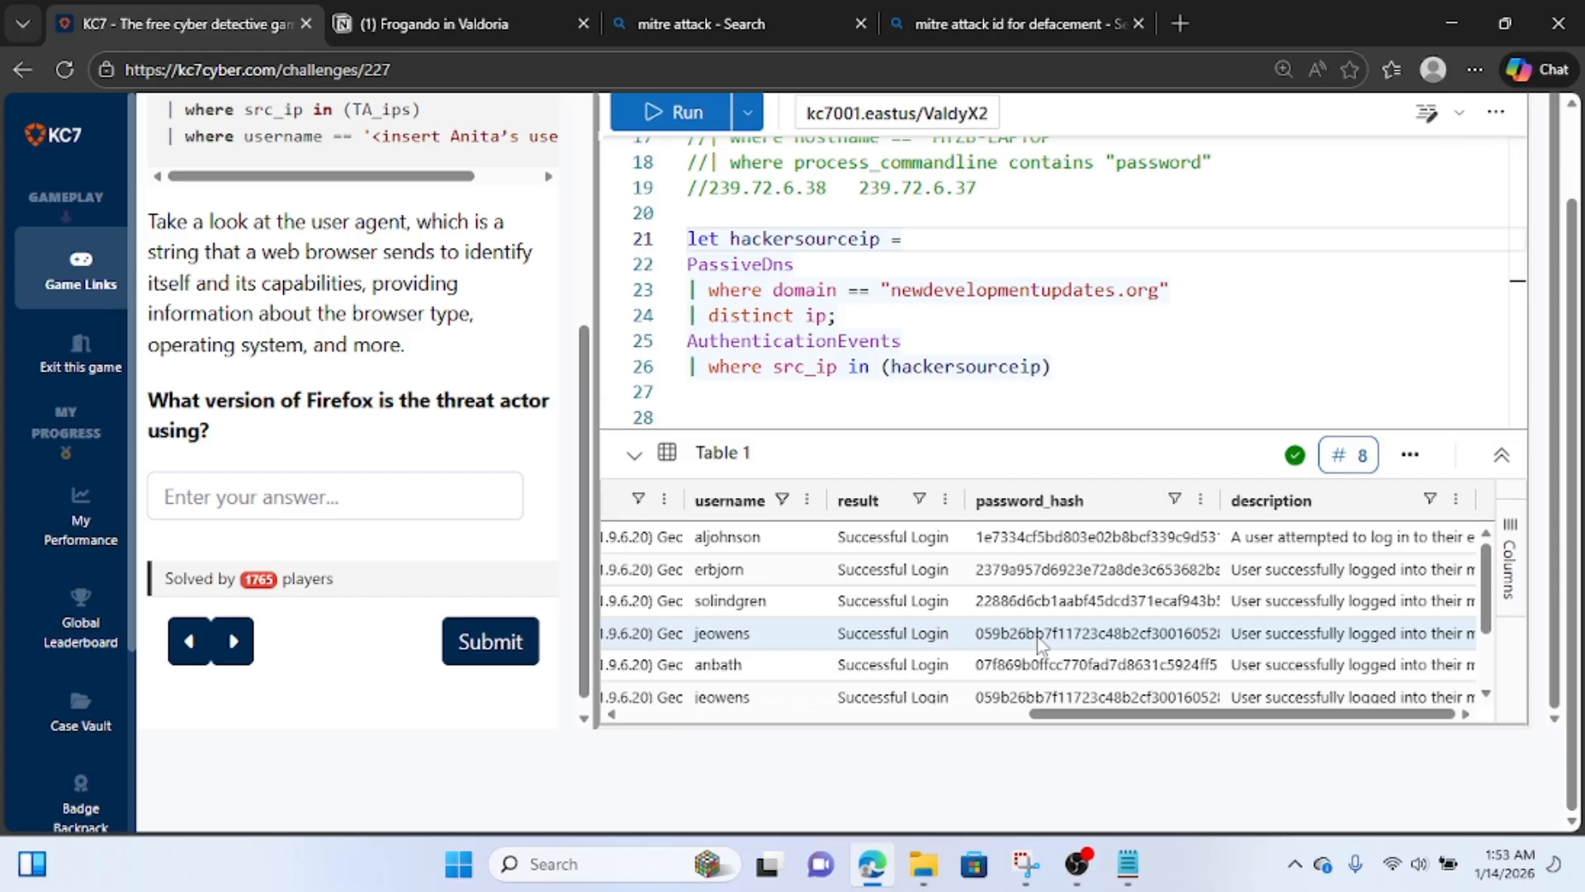
pyautogui.hscroll(-10, 1040, 643)
pyautogui.scroll(-2, 1038, 643)
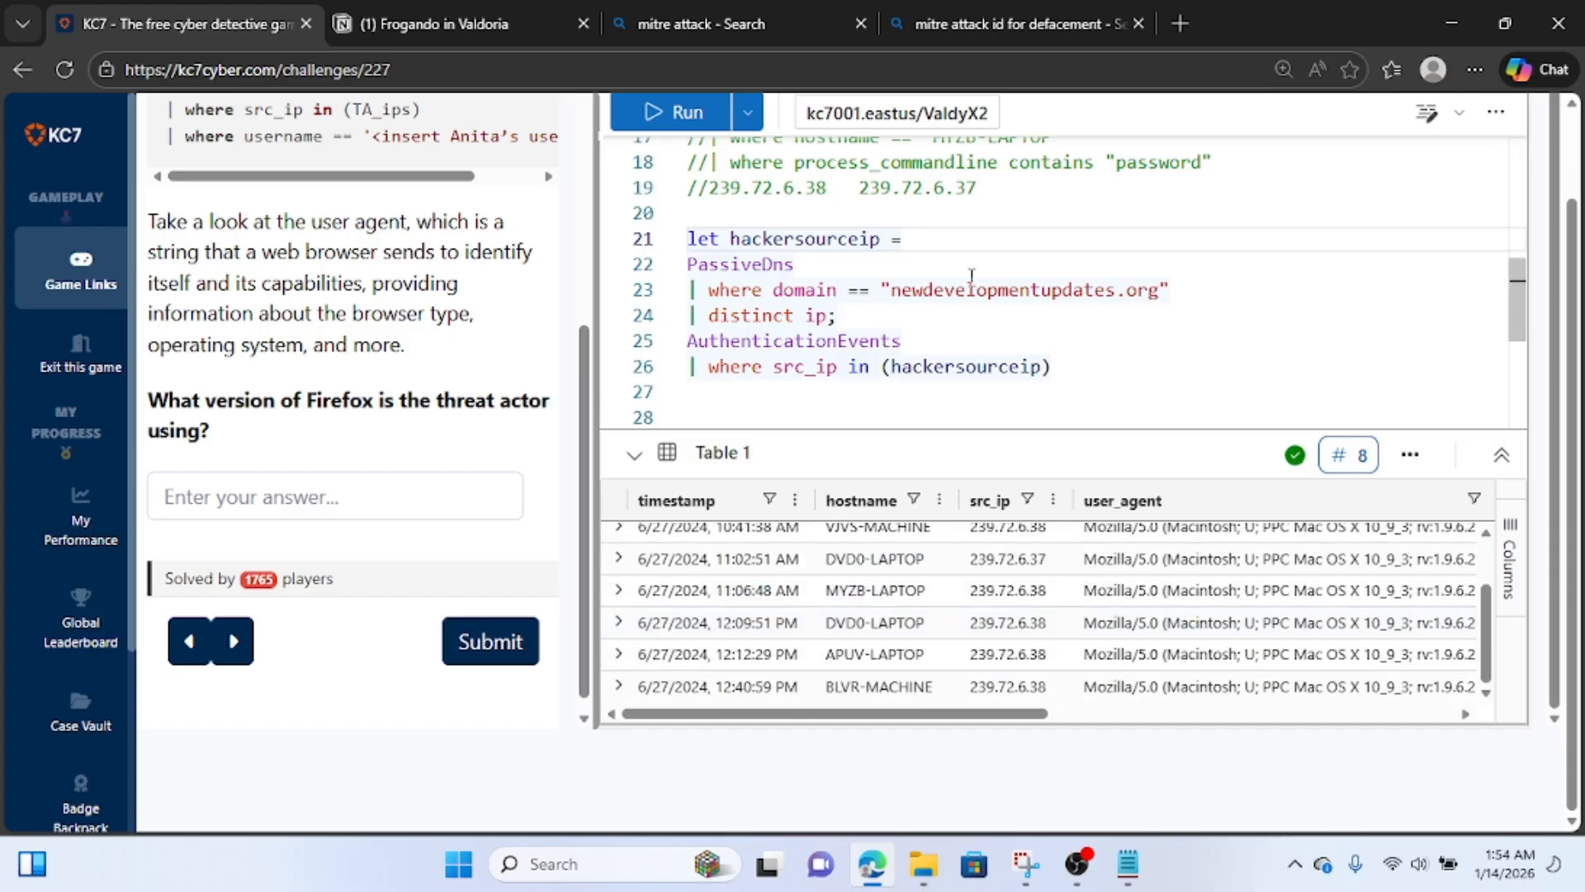
# Insert a "| where hostname == """ filter line between AuthenticationEvents and the src_ip filter.
pyautogui.click(945, 340)
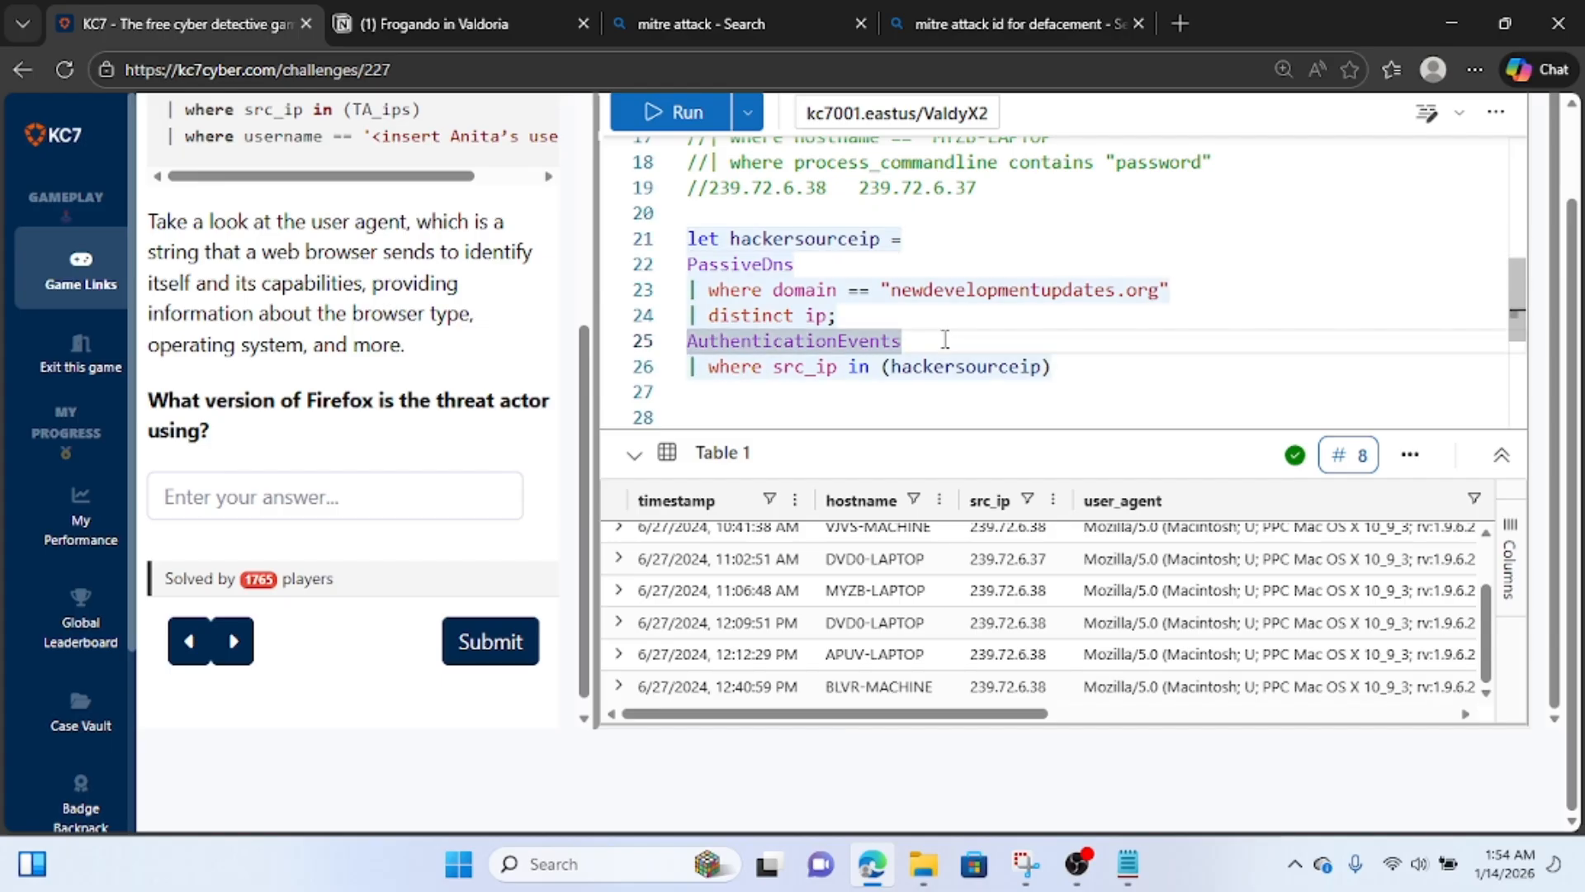
pyautogui.press('Return')
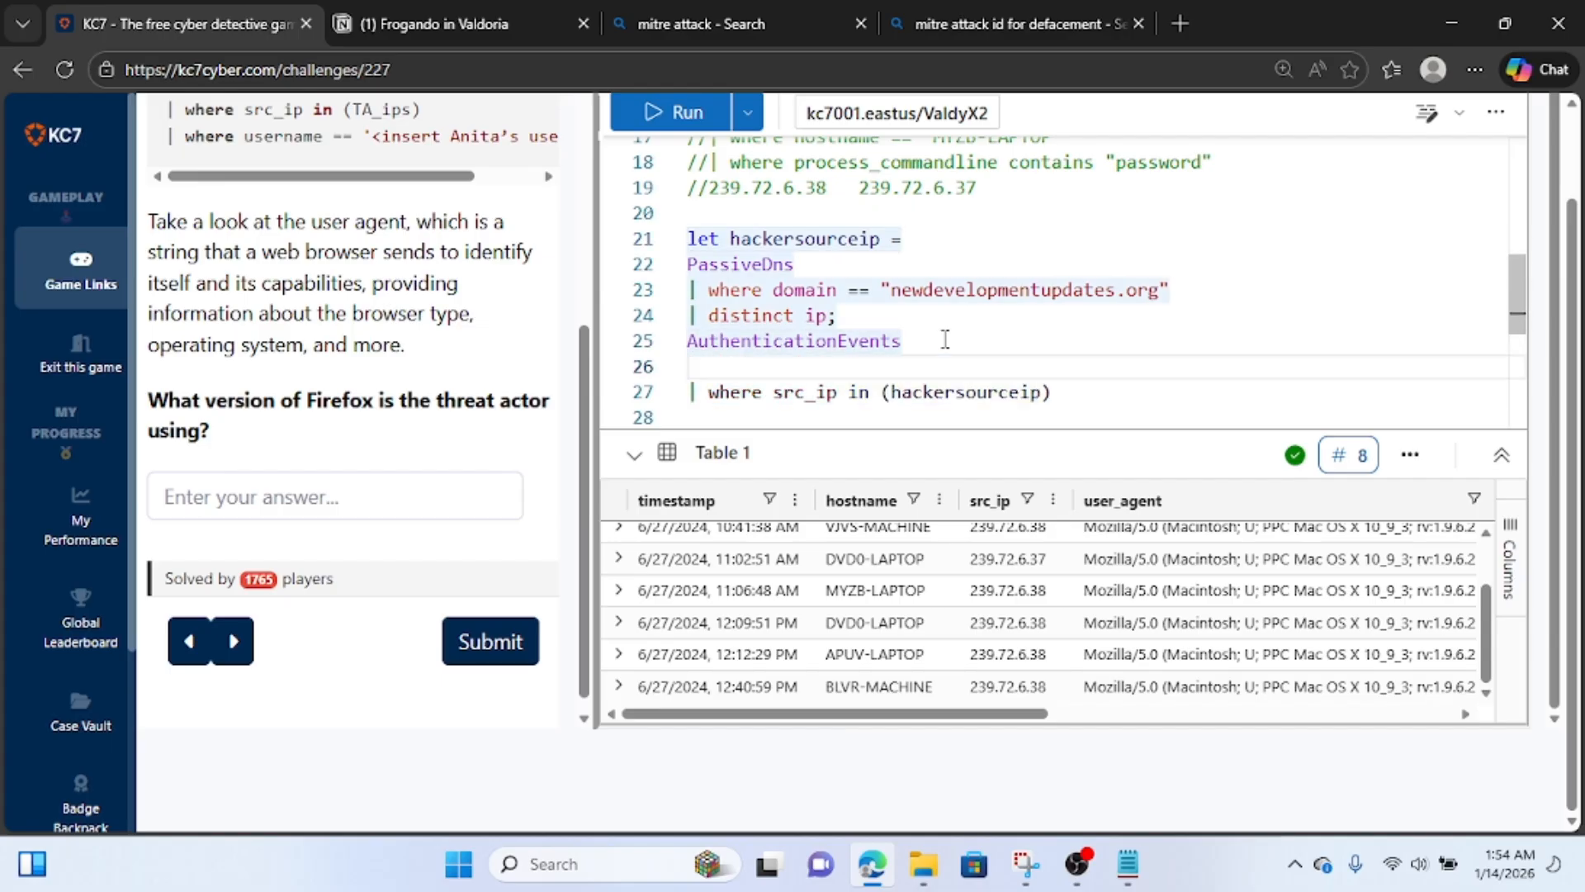
pyautogui.write('|')
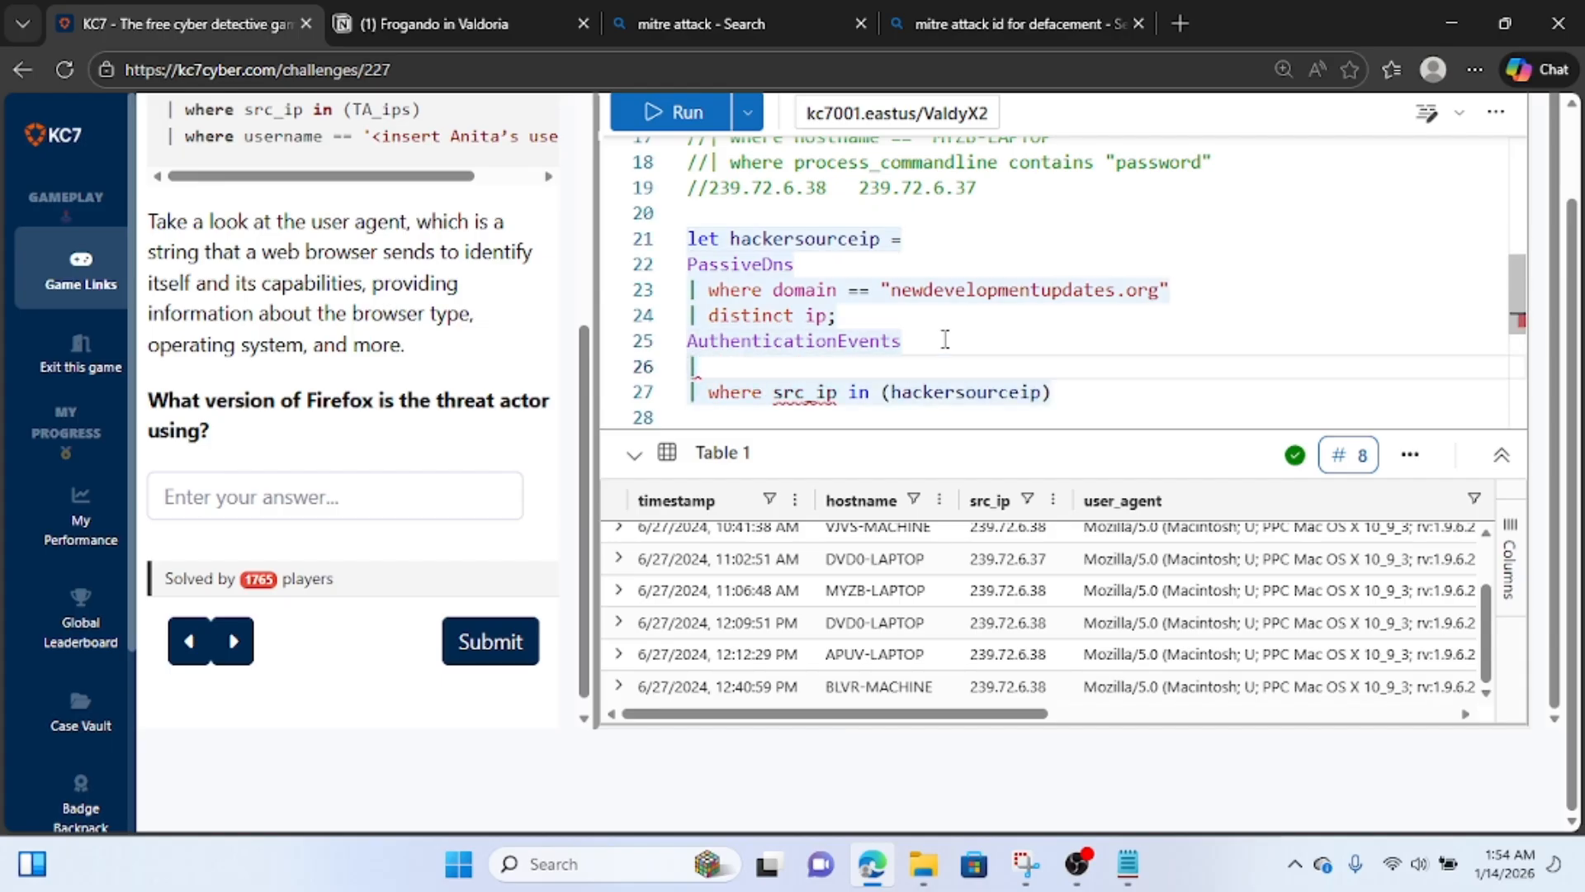
pyautogui.write(' where ')
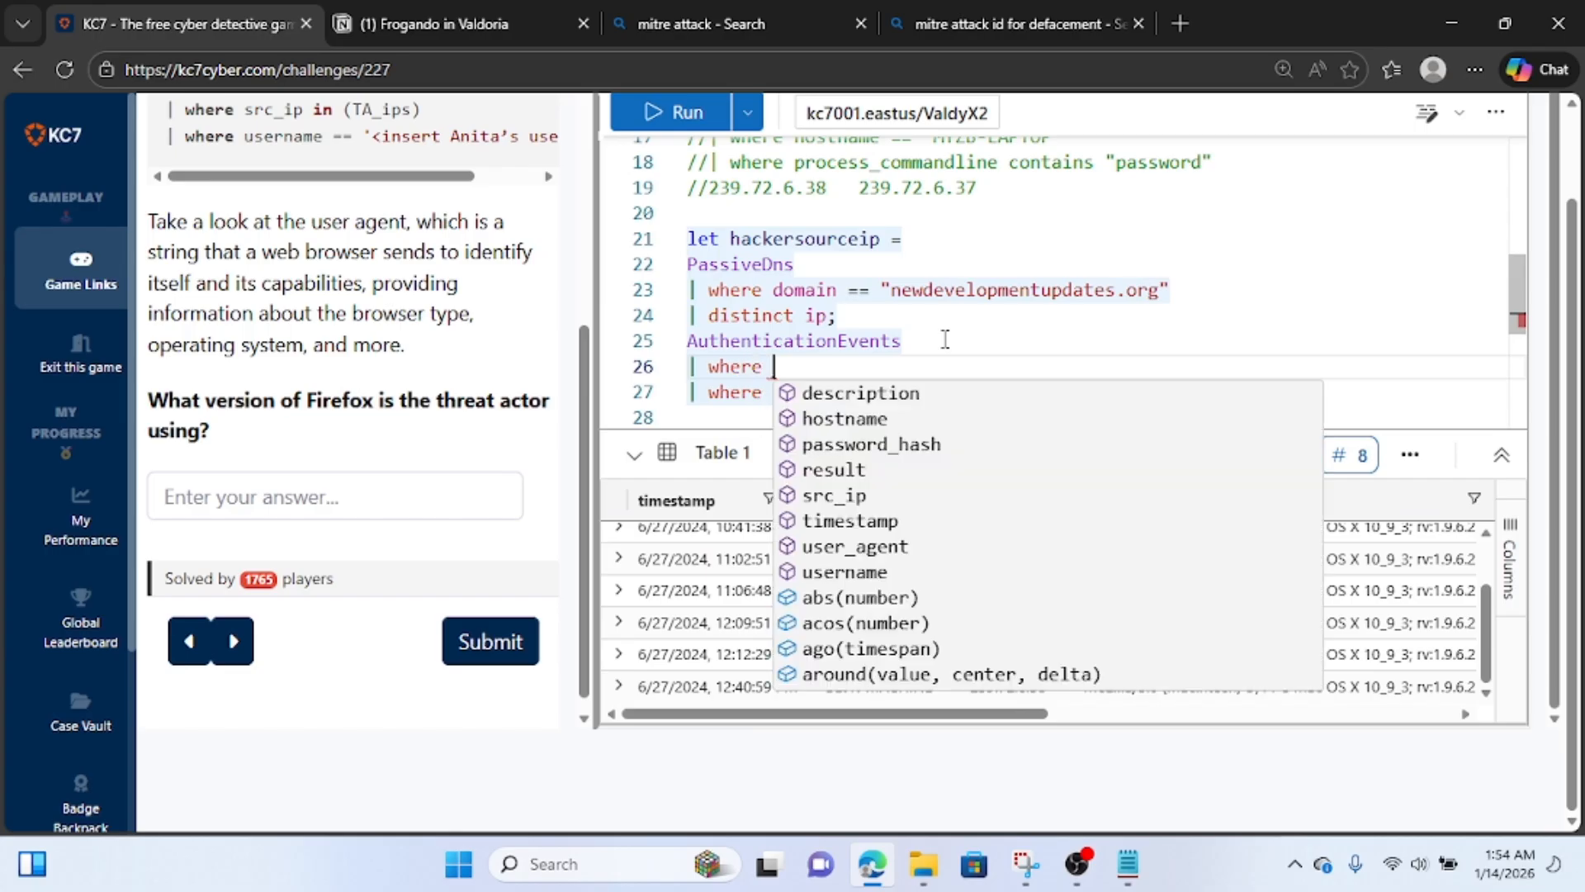
pyautogui.write('host')
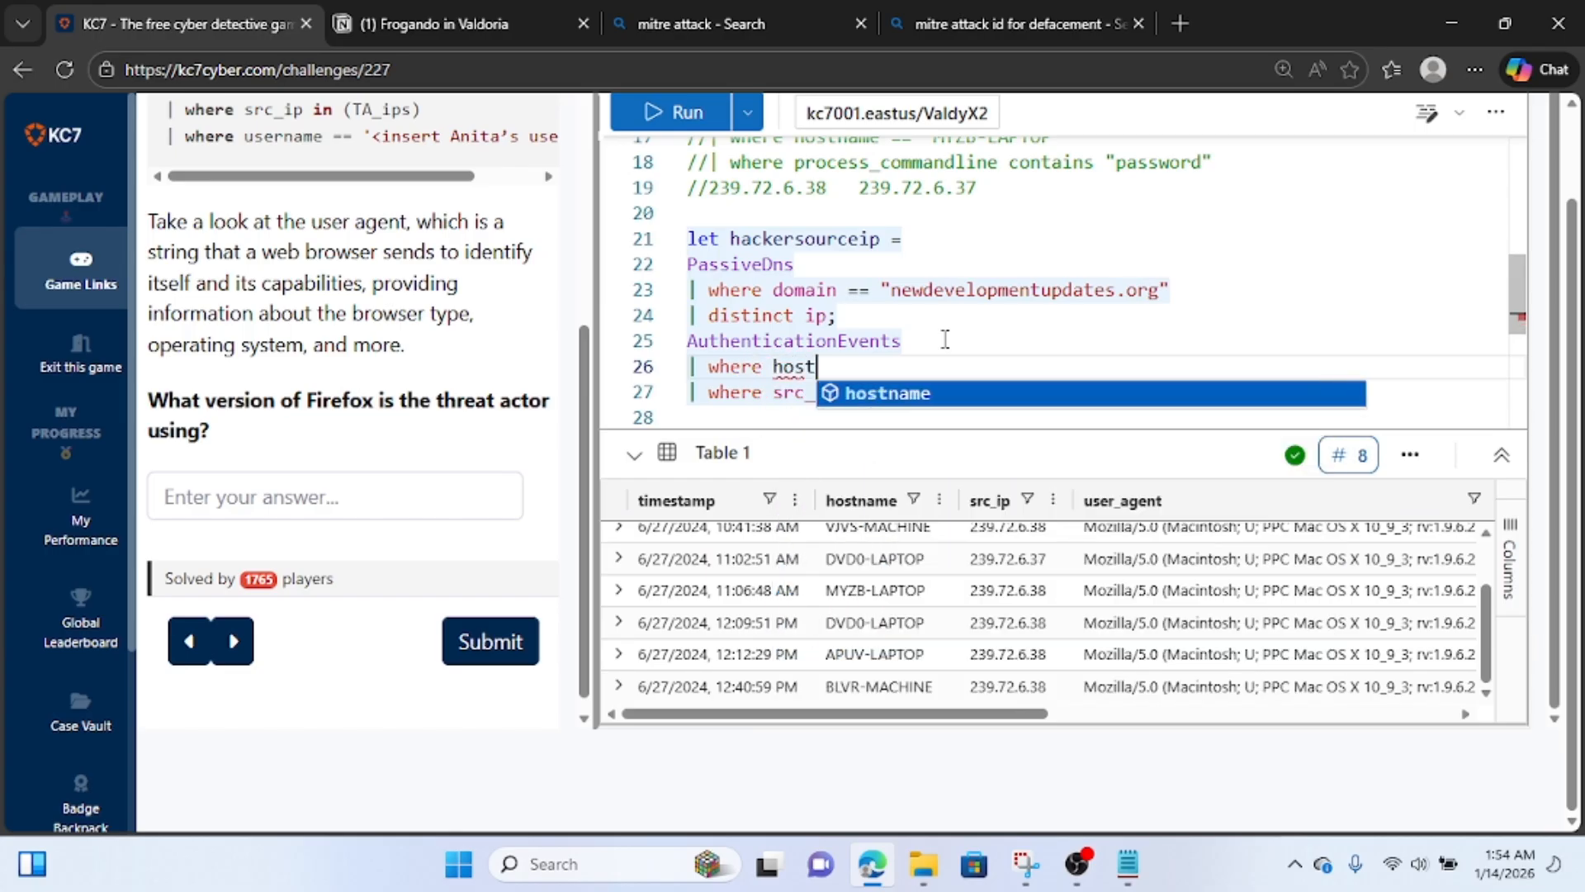
pyautogui.write('name')
pyautogui.scroll(2, 931, 572)
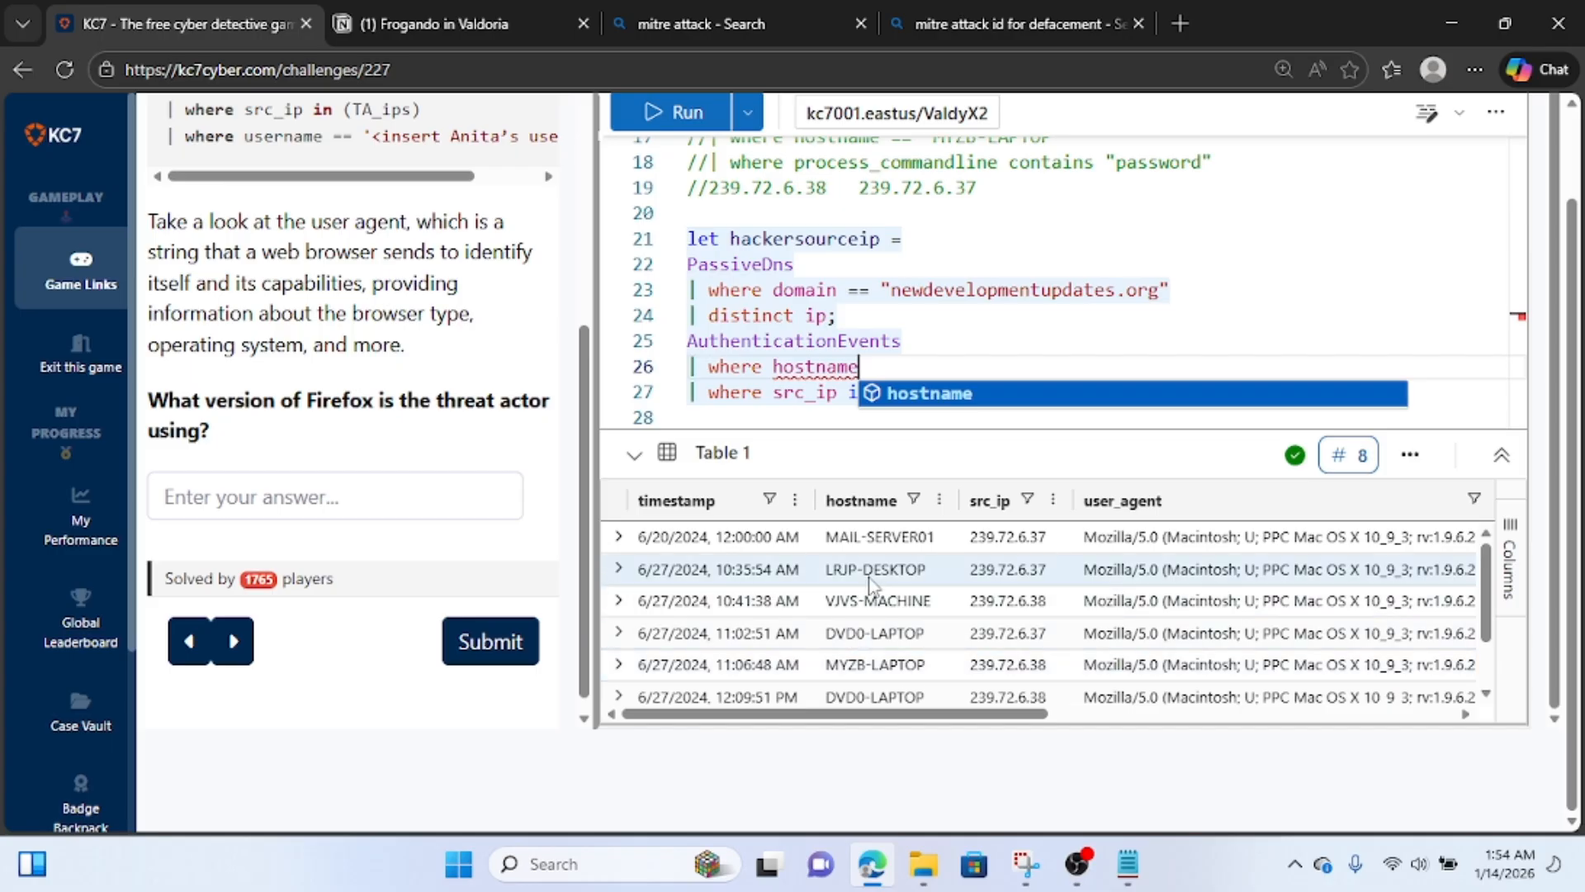
pyautogui.scroll(-2, 892, 686)
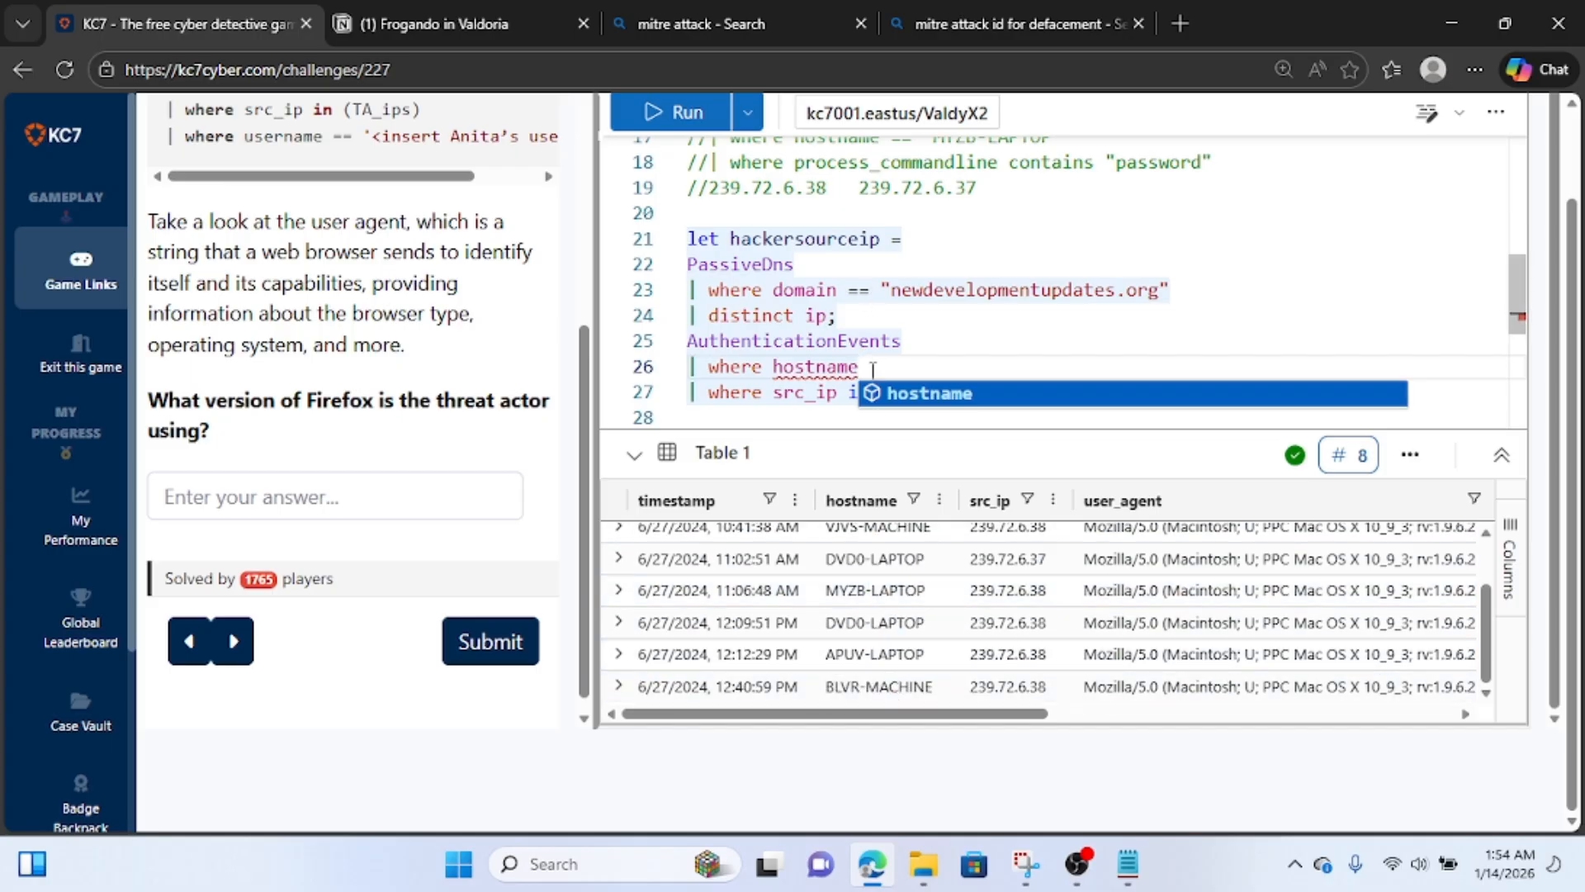
pyautogui.write('== ')
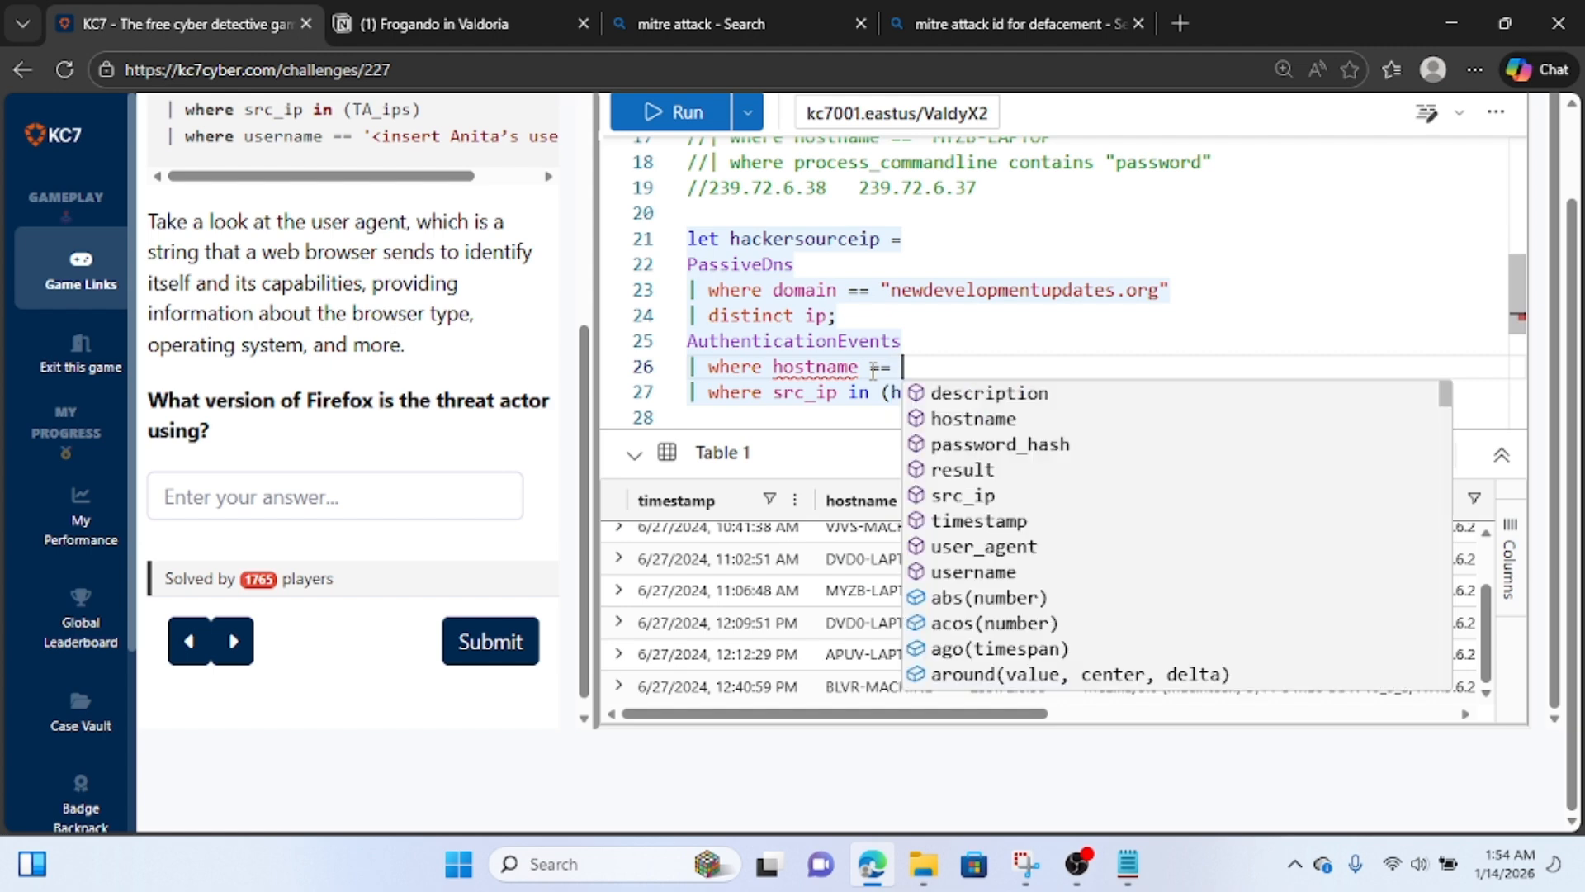
pyautogui.write('"')
# Copy MYZB-LAPTOP from the comment near the start of the query file into the hostname filter's quotes and run the query.
pyautogui.scroll(5, 892, 371)
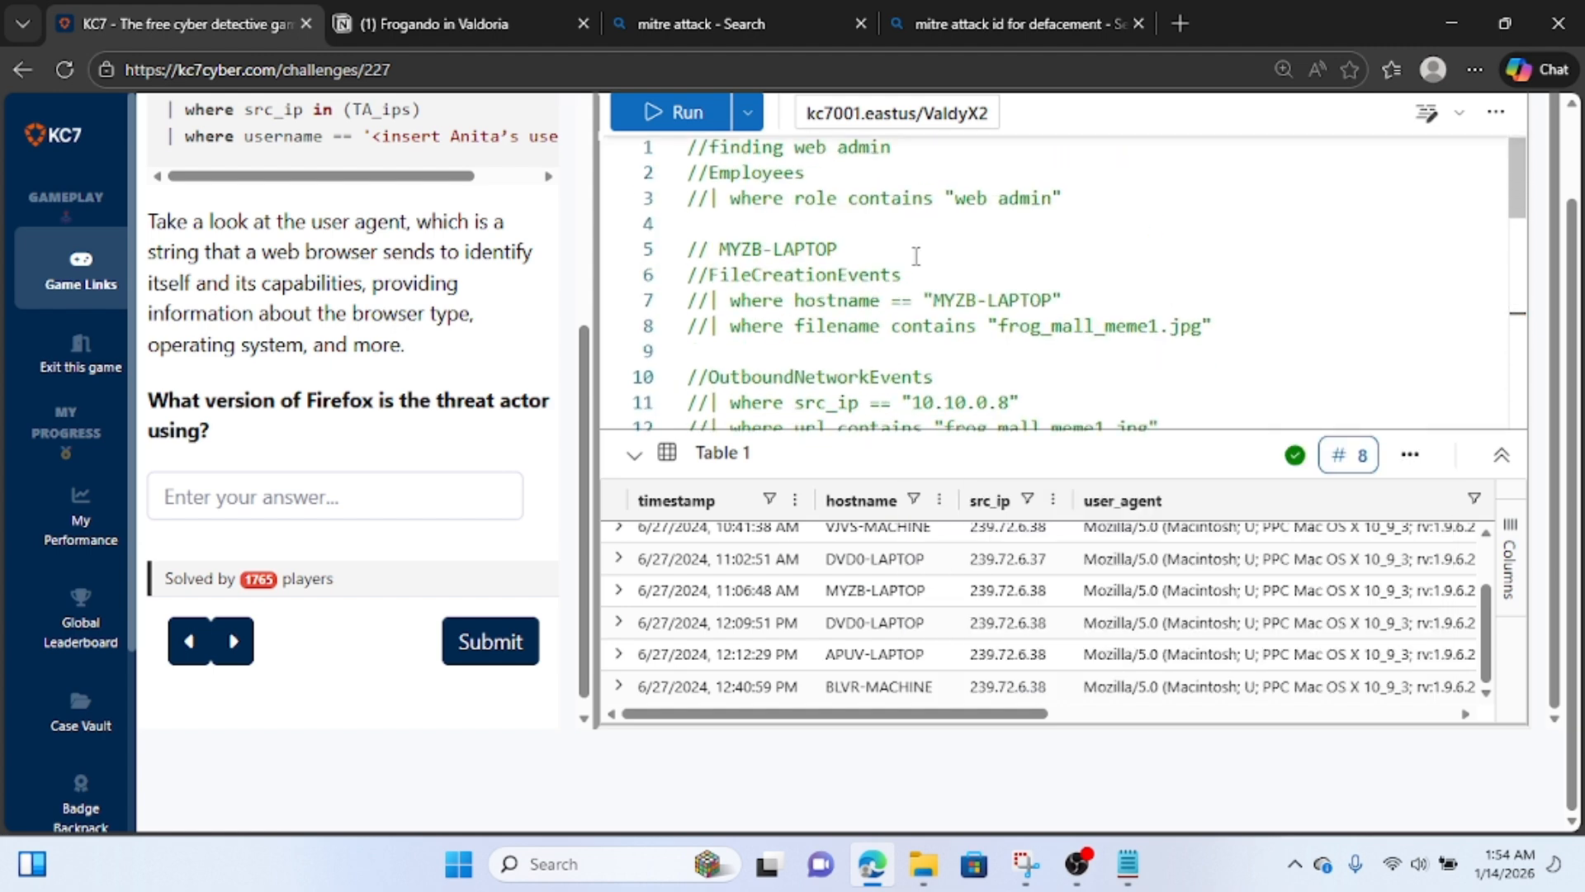
pyautogui.moveTo(839, 246); pyautogui.dragTo(717, 252)
pyautogui.hotkey('ctrl', 'c')
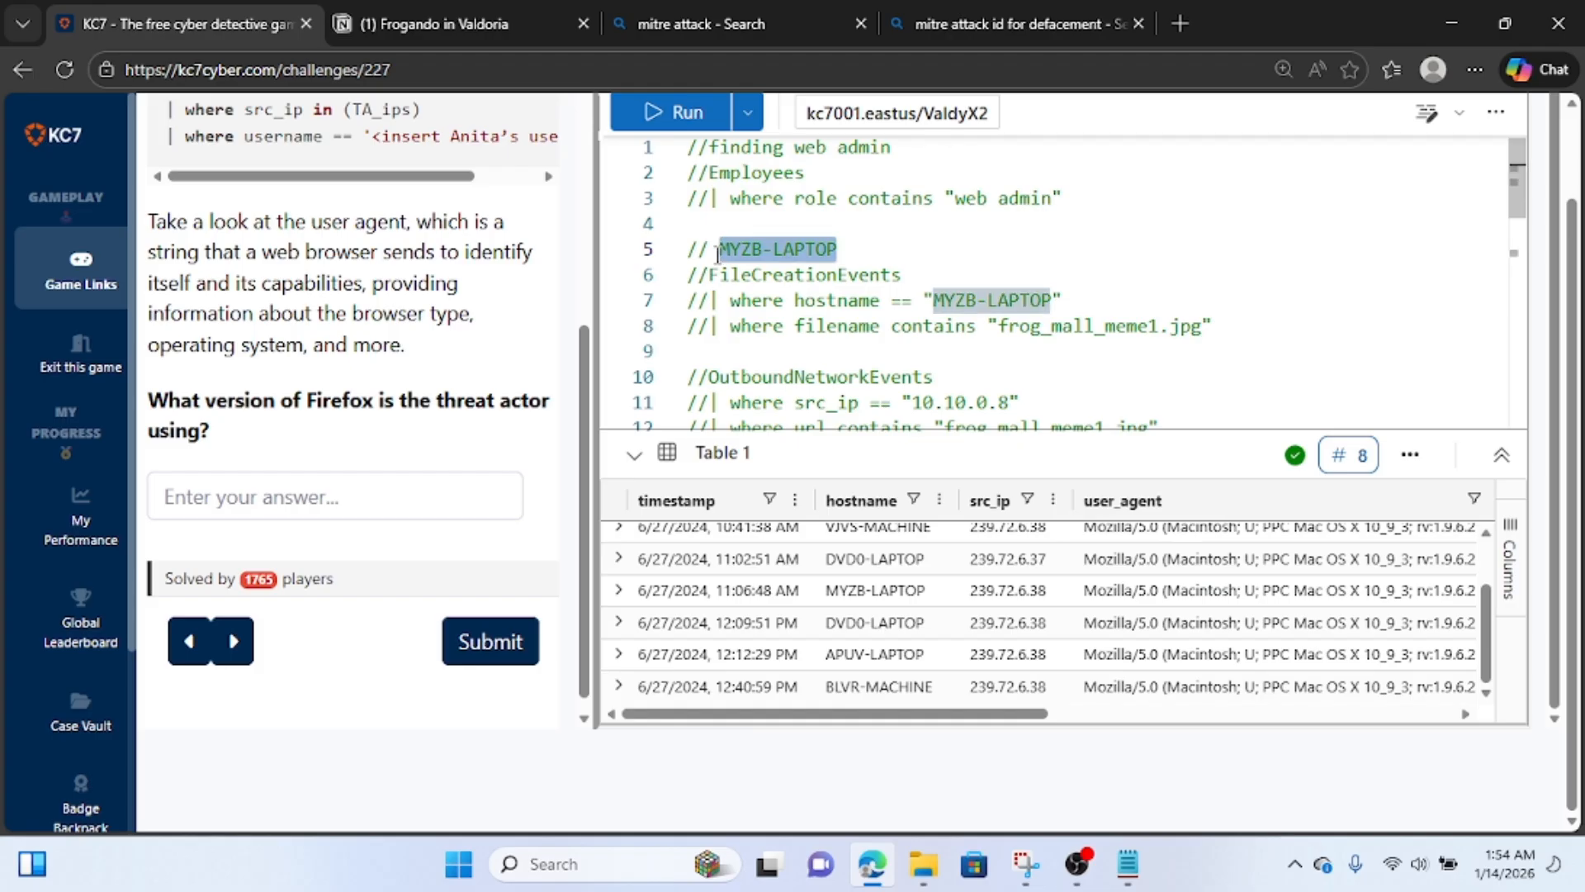
pyautogui.scroll(-5, 826, 256)
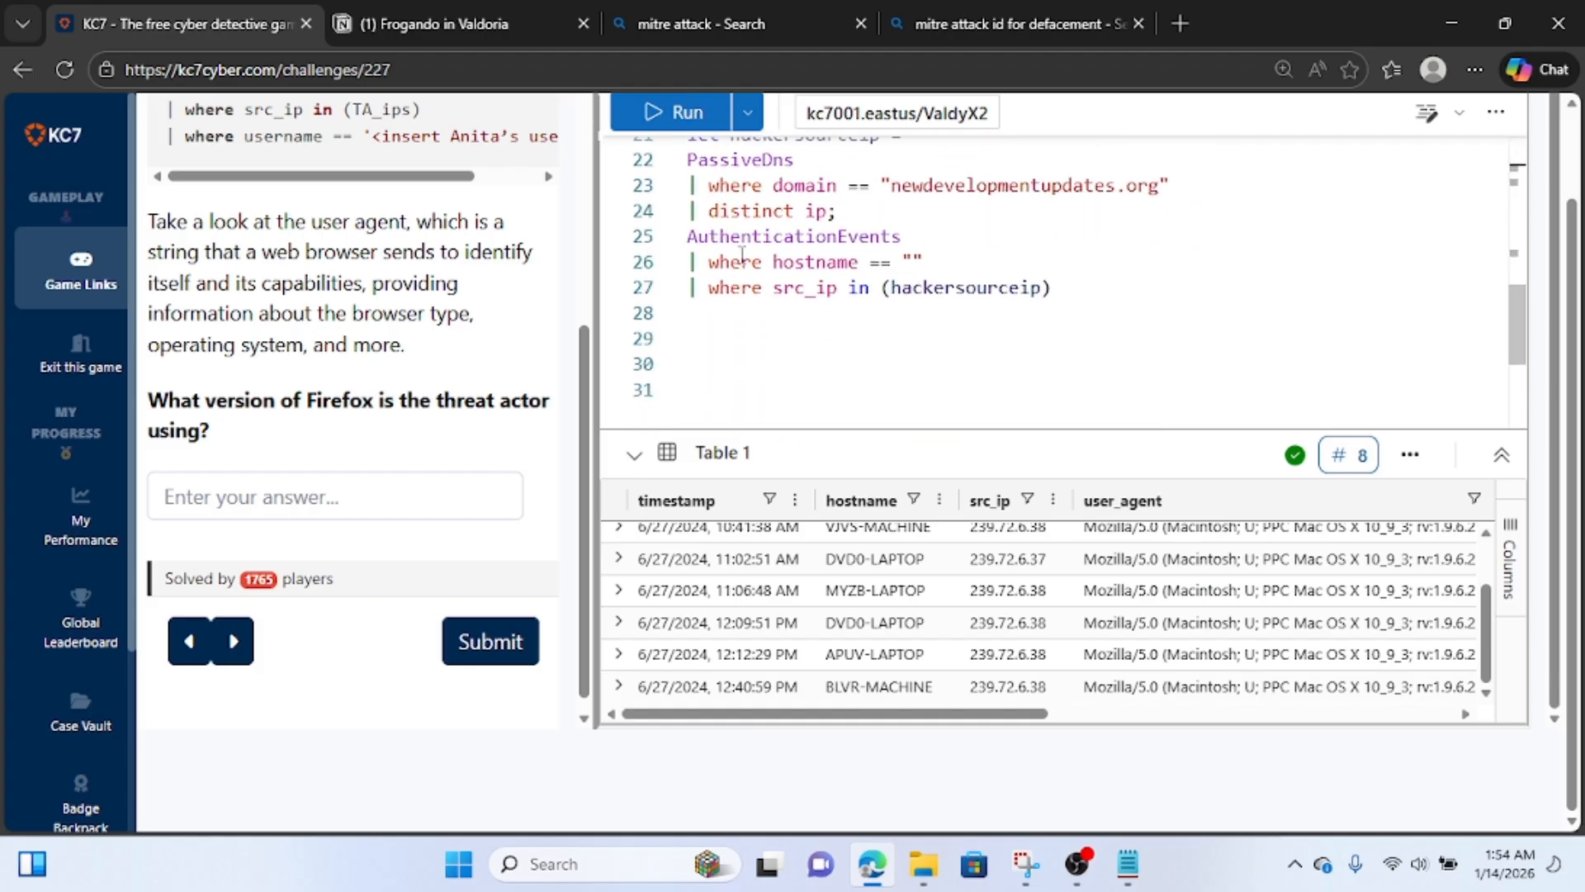
pyautogui.click(913, 261)
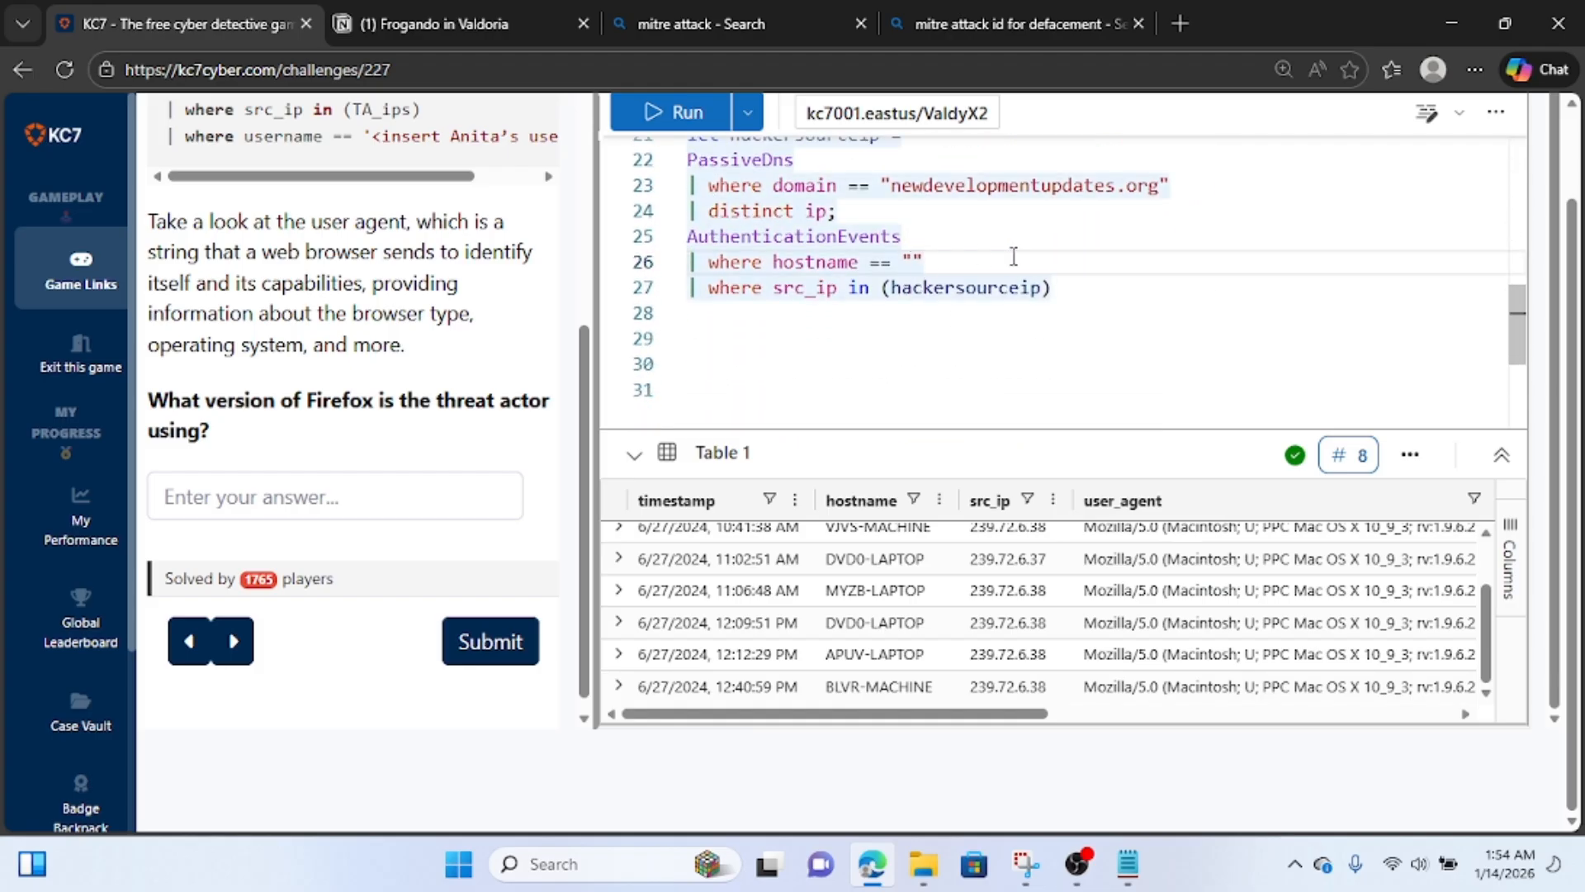
pyautogui.hotkey('ctrl', 'v')
pyautogui.click(652, 113)
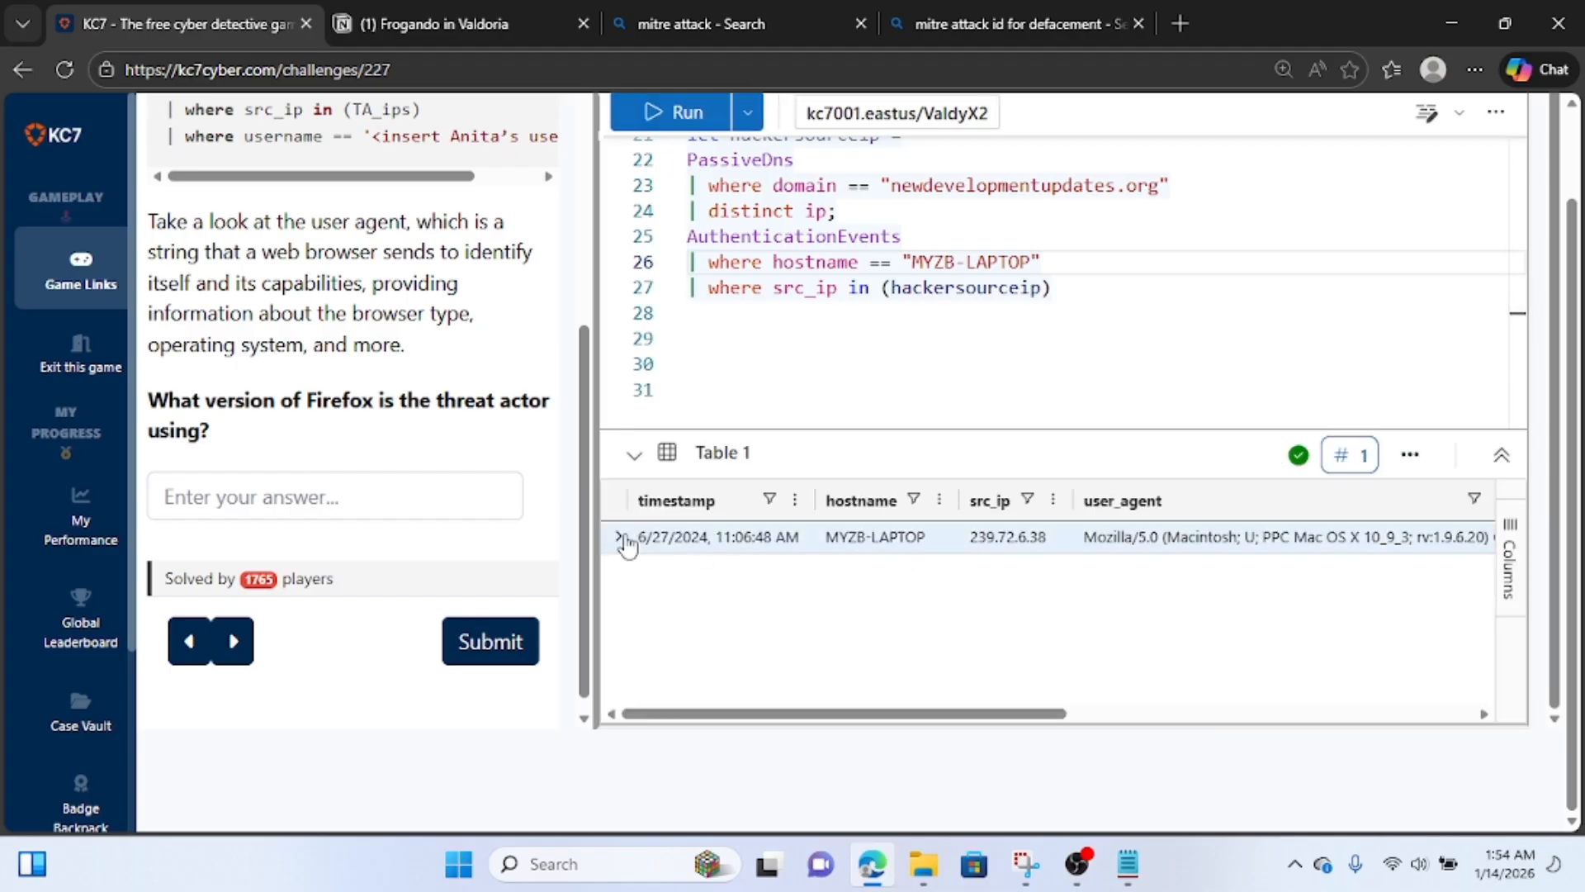
# Expand the returned login event, widen its detail view, and copy the whole record.
pyautogui.click(620, 538)
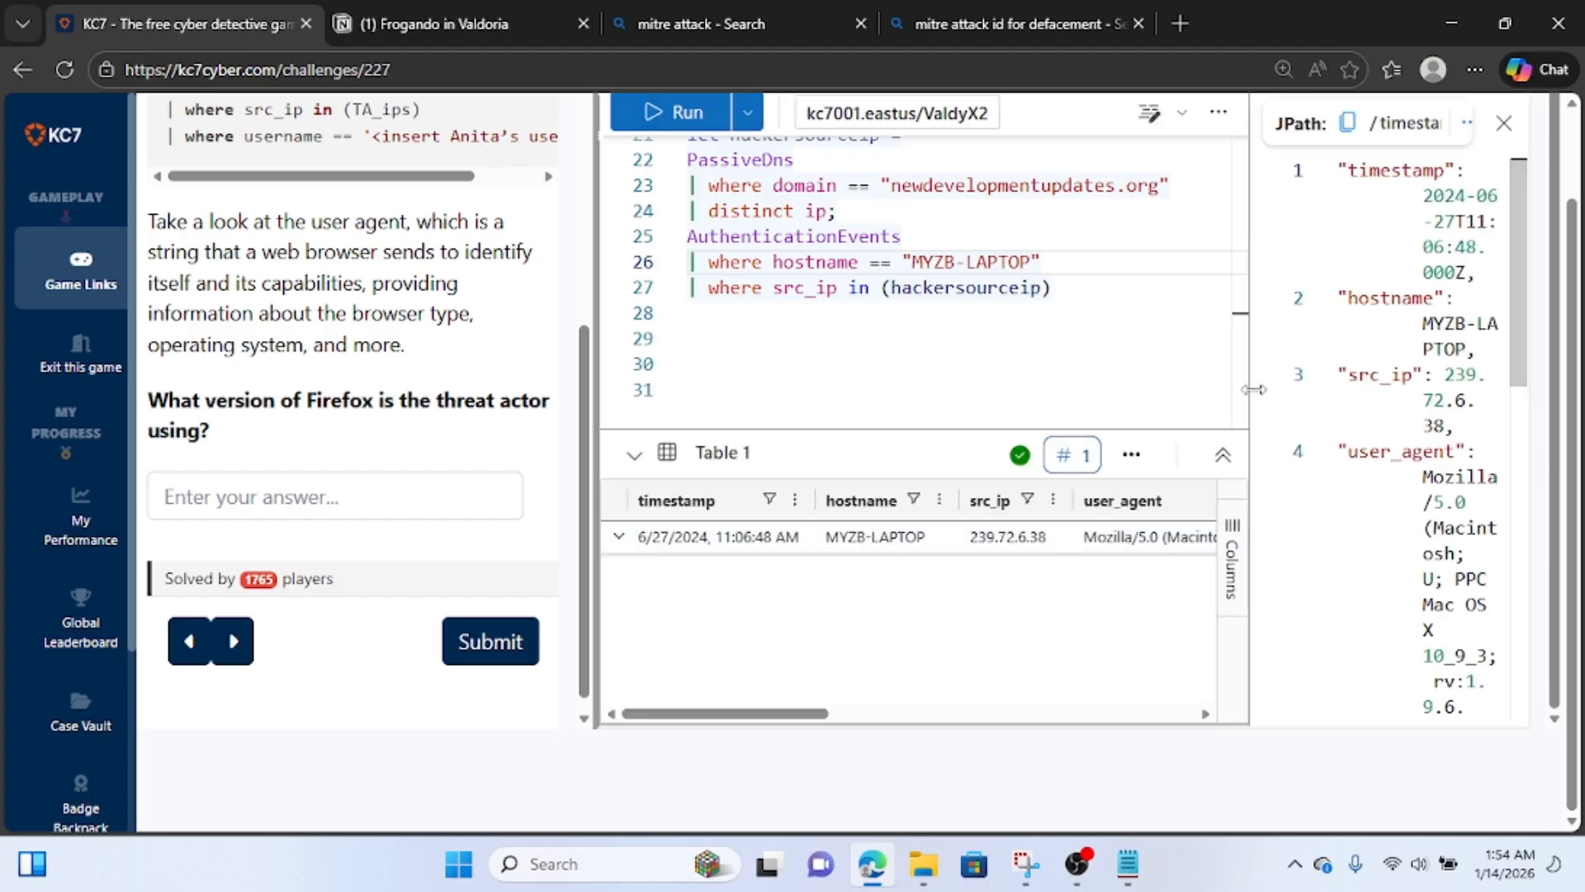
pyautogui.moveTo(1253, 389); pyautogui.dragTo(838, 389)
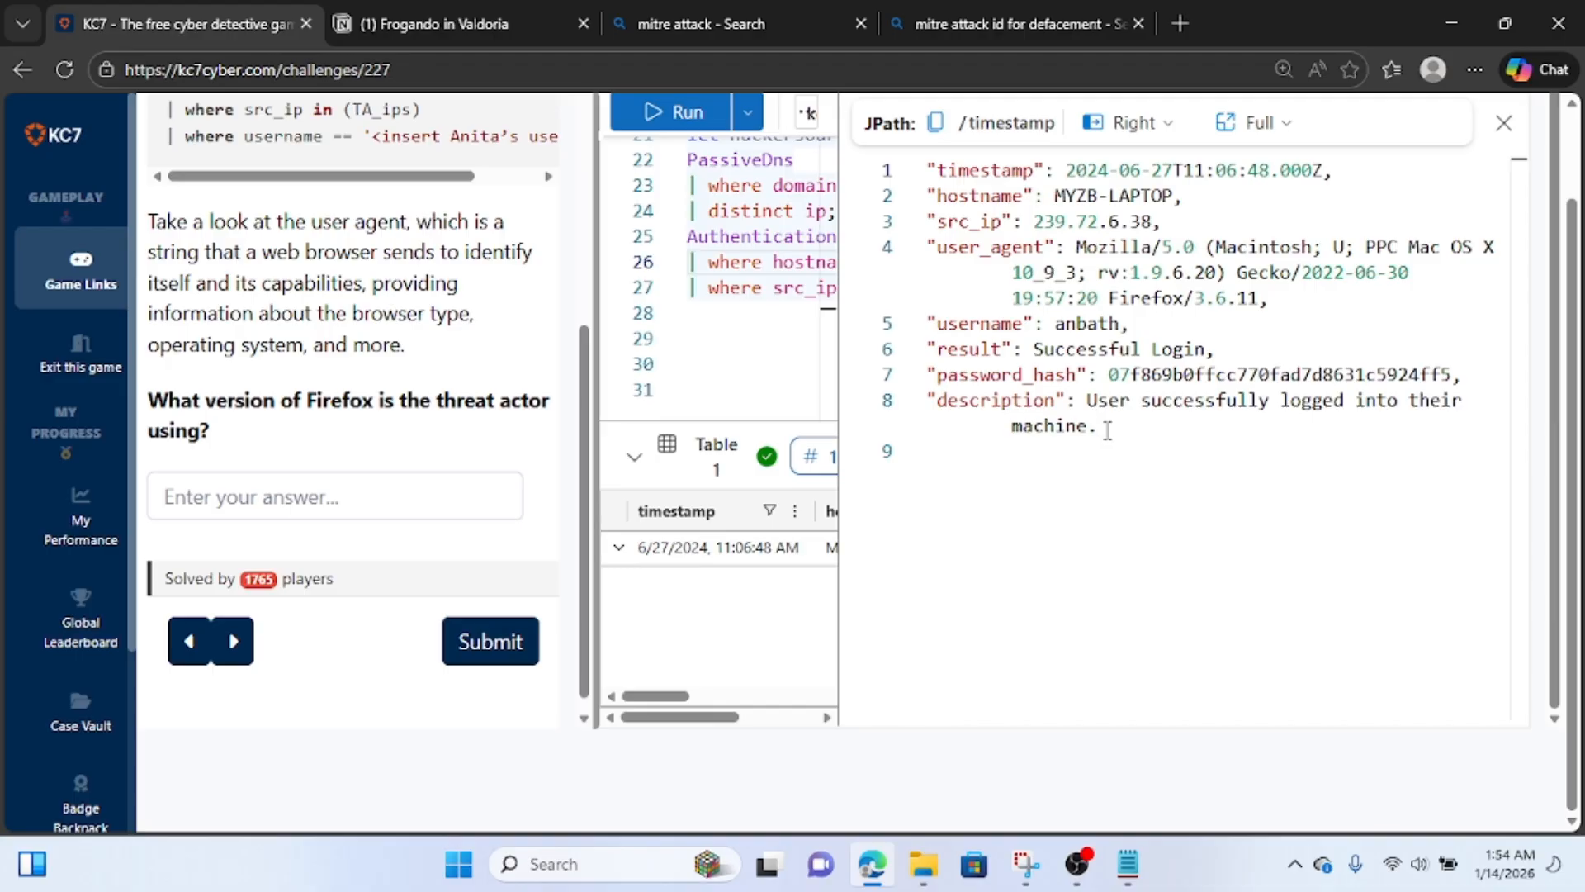
pyautogui.moveTo(1107, 431); pyautogui.dragTo(847, 137)
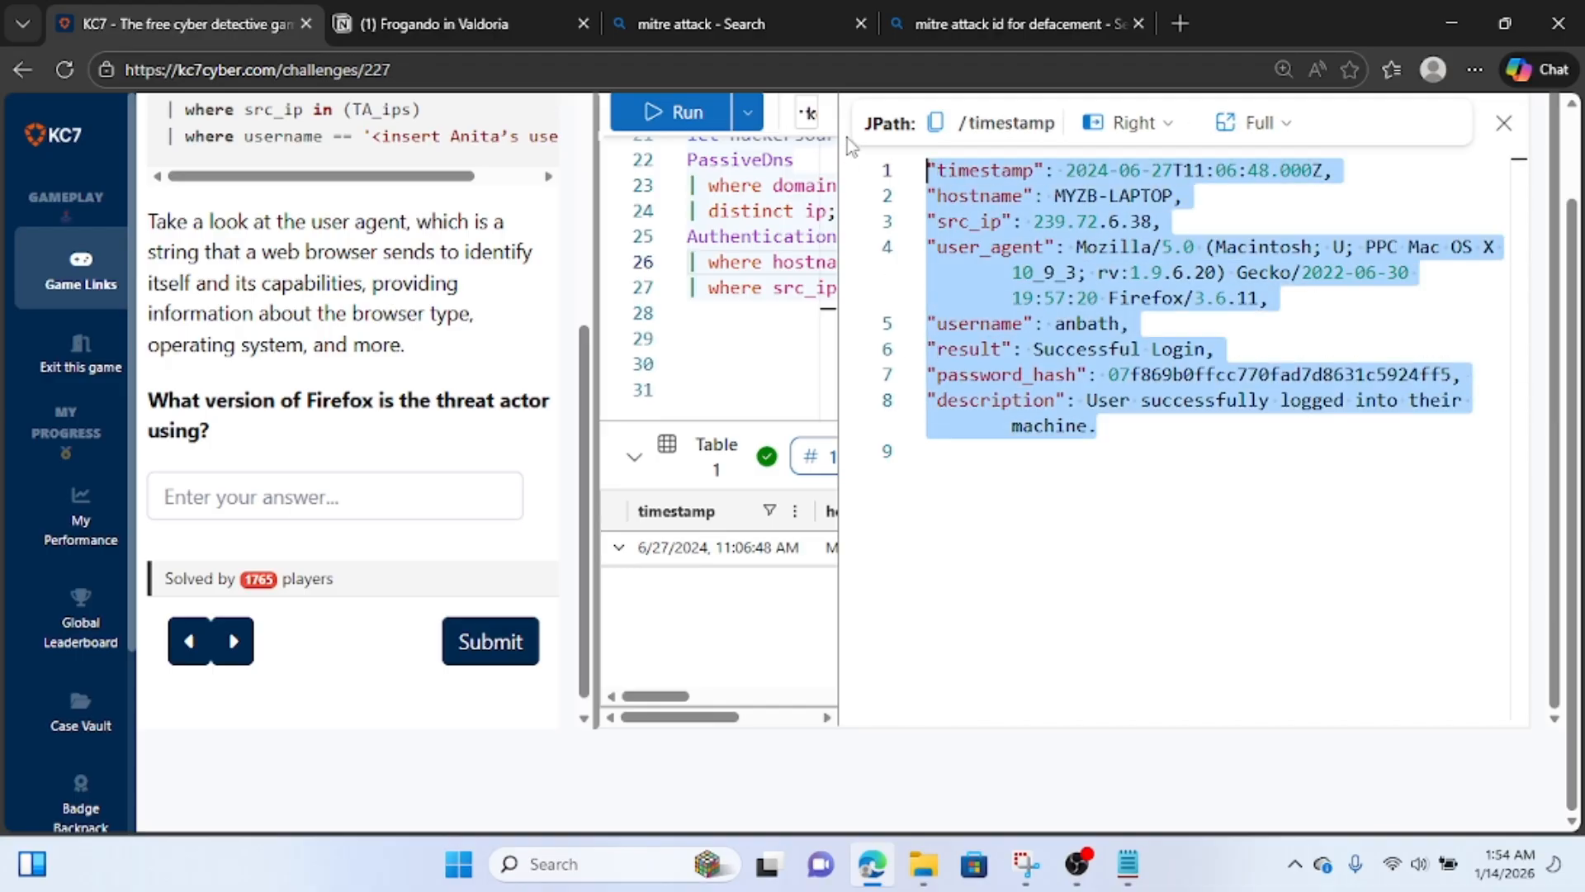
# Switch to the Notion notes, add the line "authentication attempt from hackers ip", and paste the copied login record below it.
pyautogui.click(423, 26)
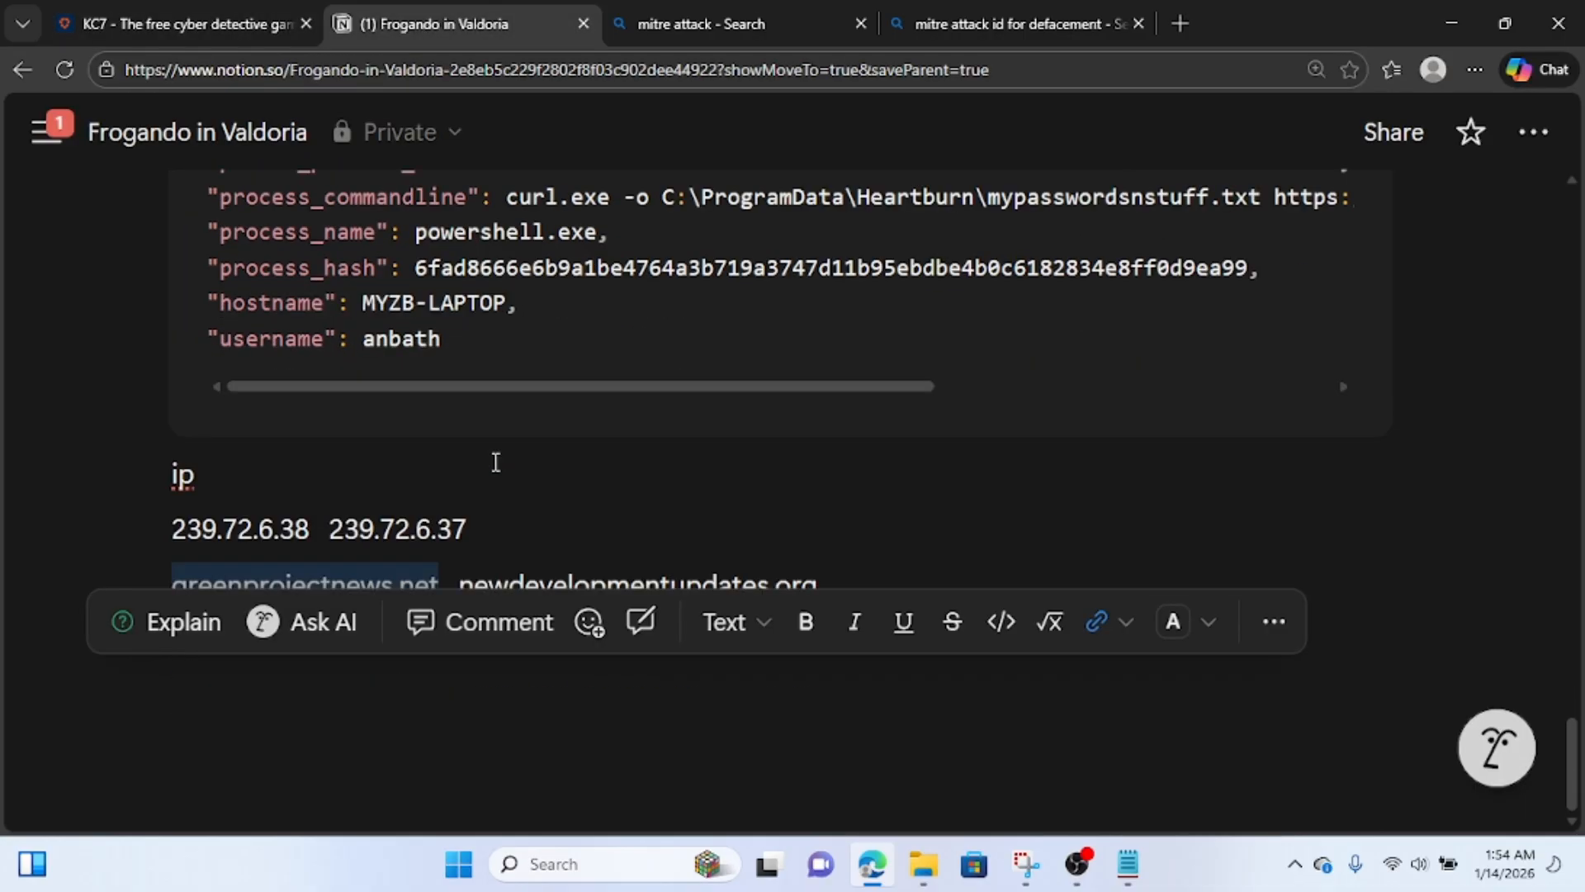
pyautogui.click(493, 772)
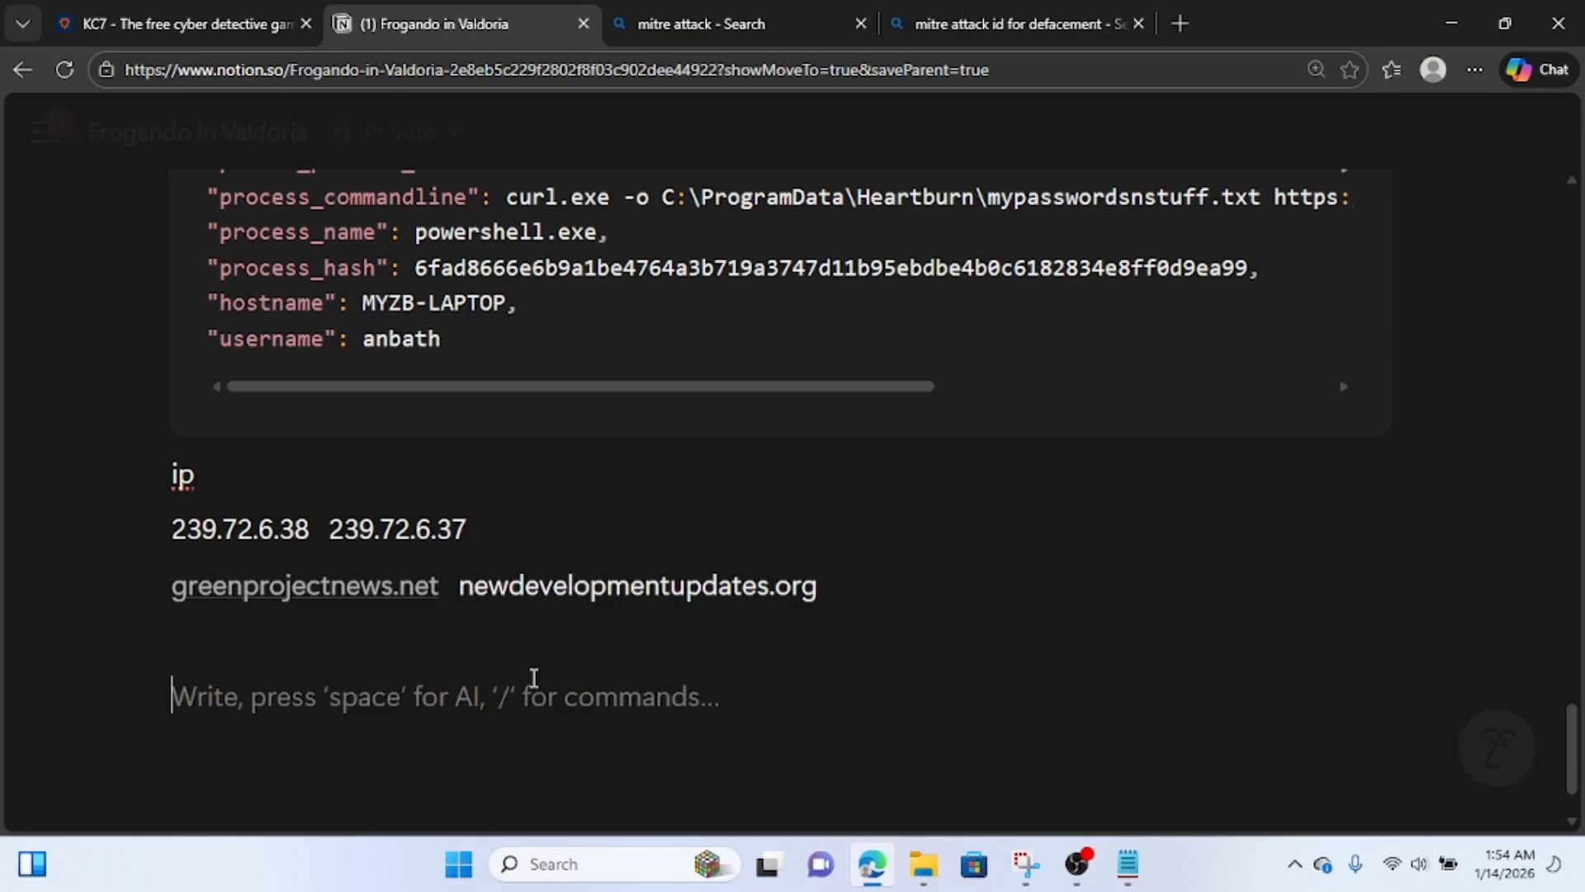
pyautogui.write('authentic')
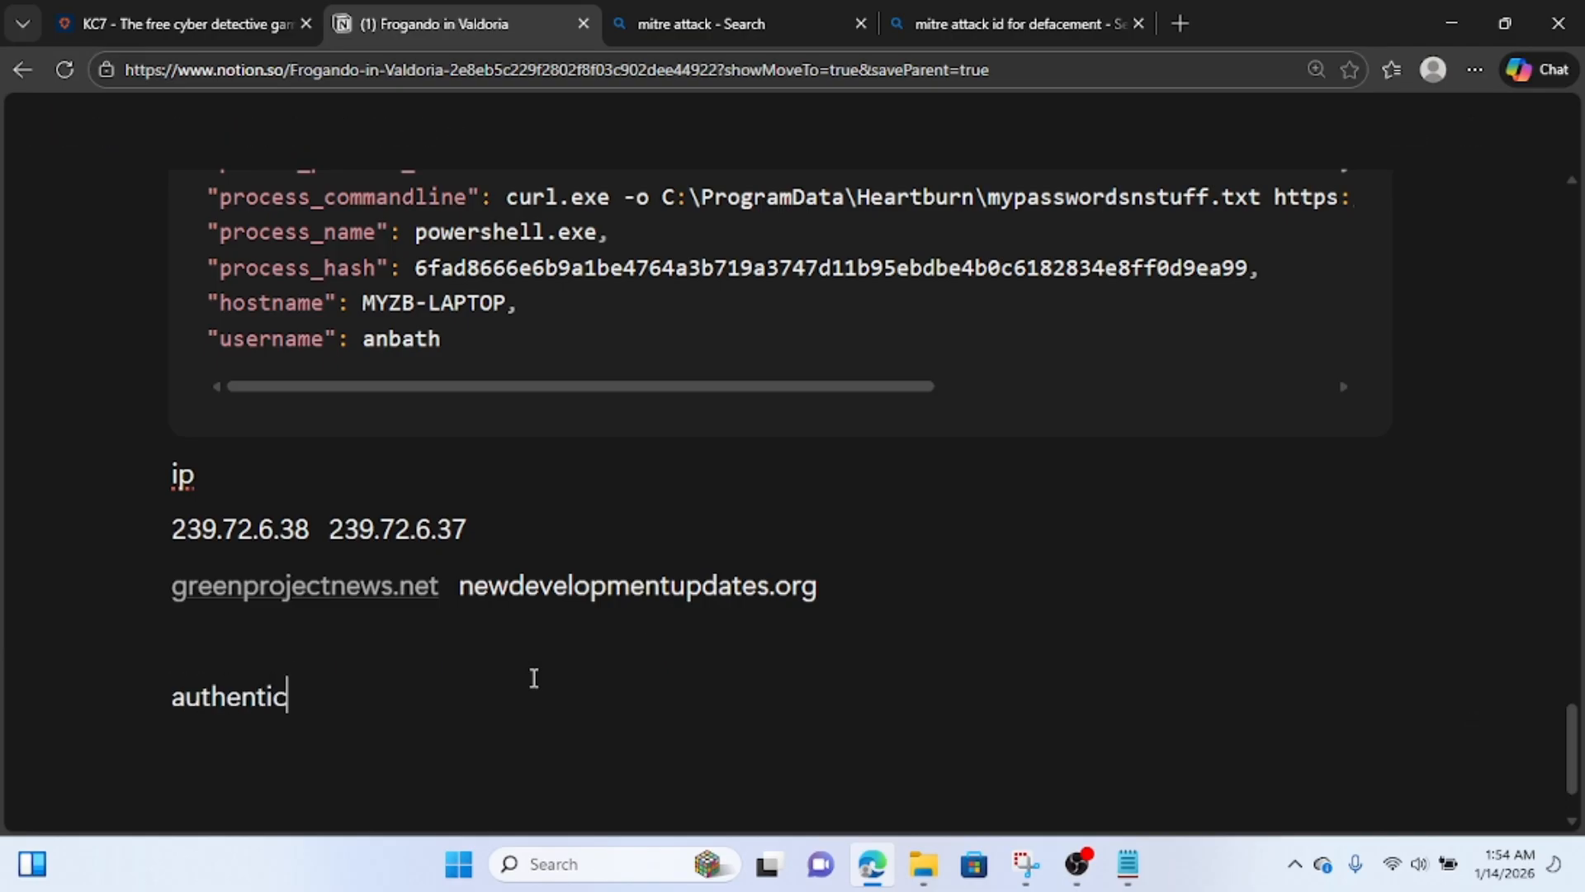
pyautogui.write('ation atte')
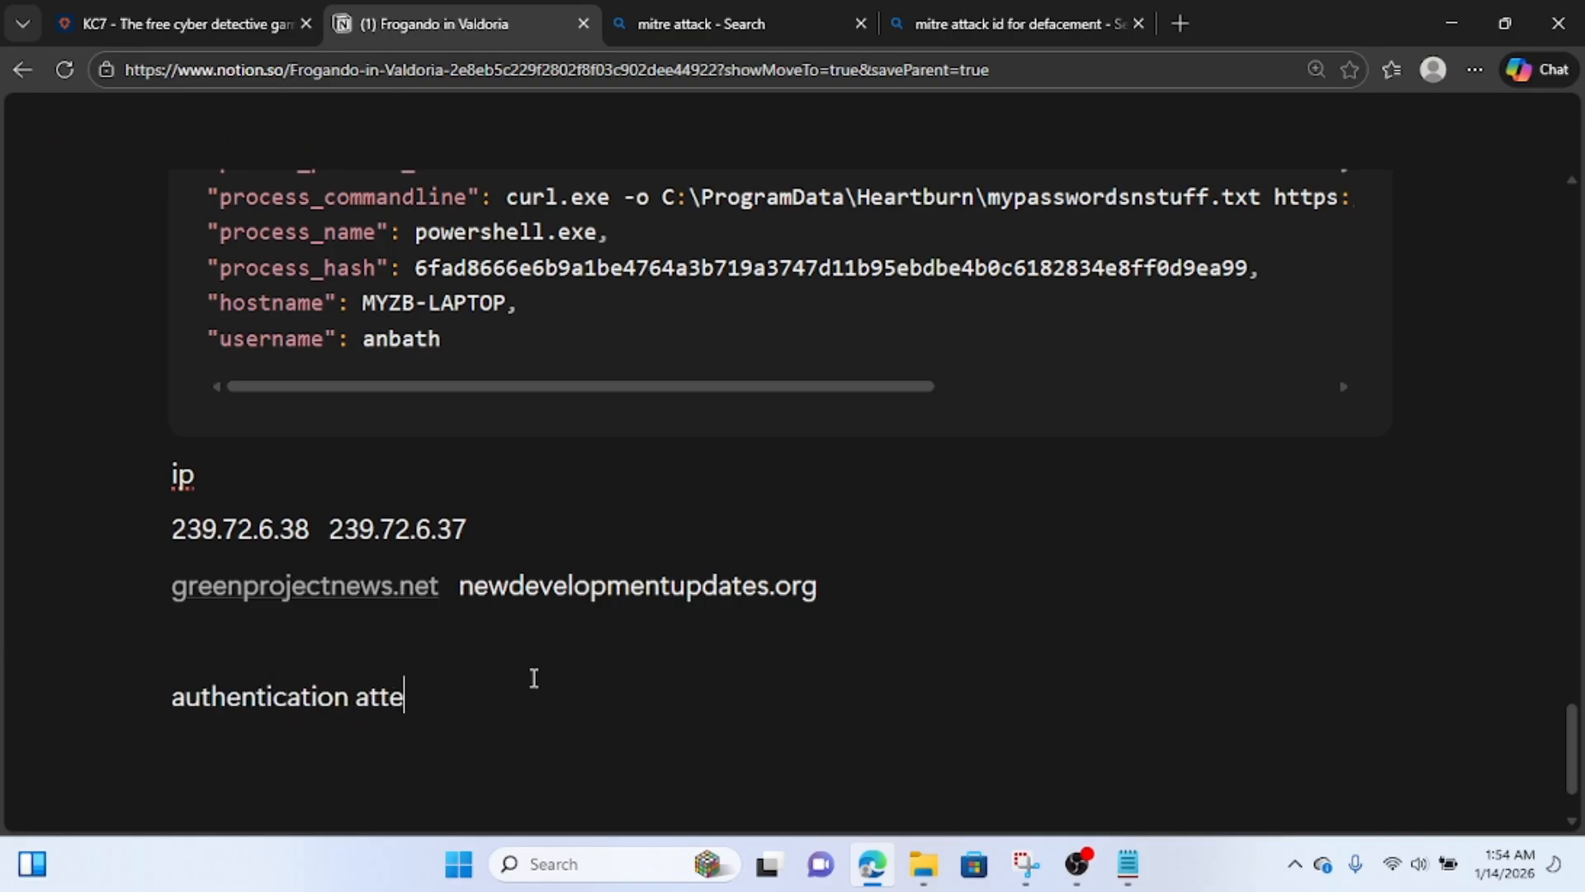
pyautogui.write('mpt from hacker')
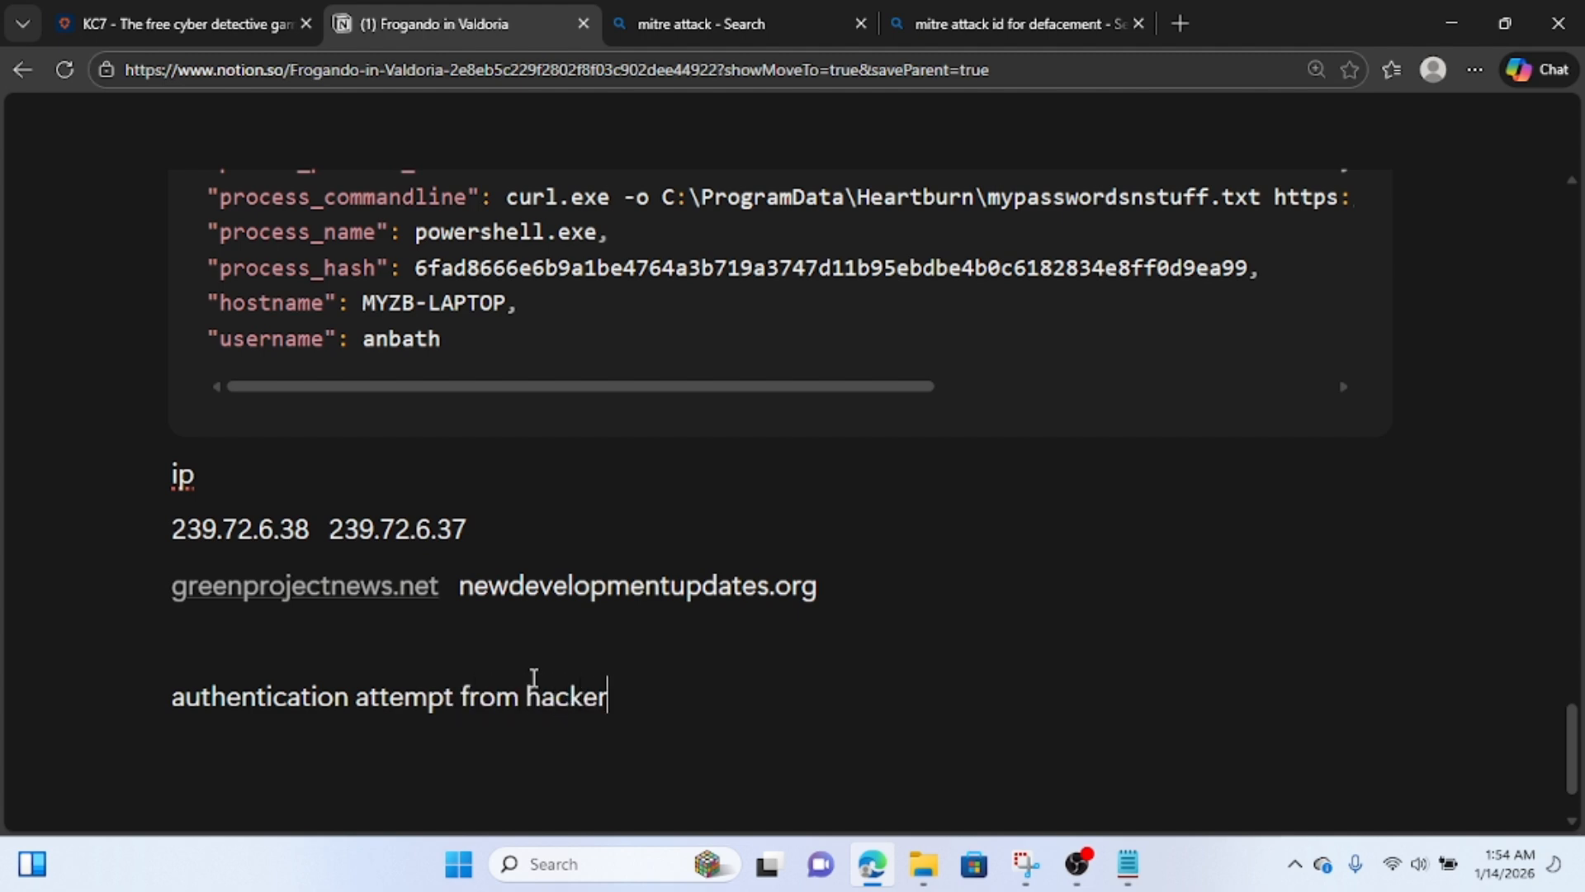
pyautogui.write('s ip')
pyautogui.press('Return')
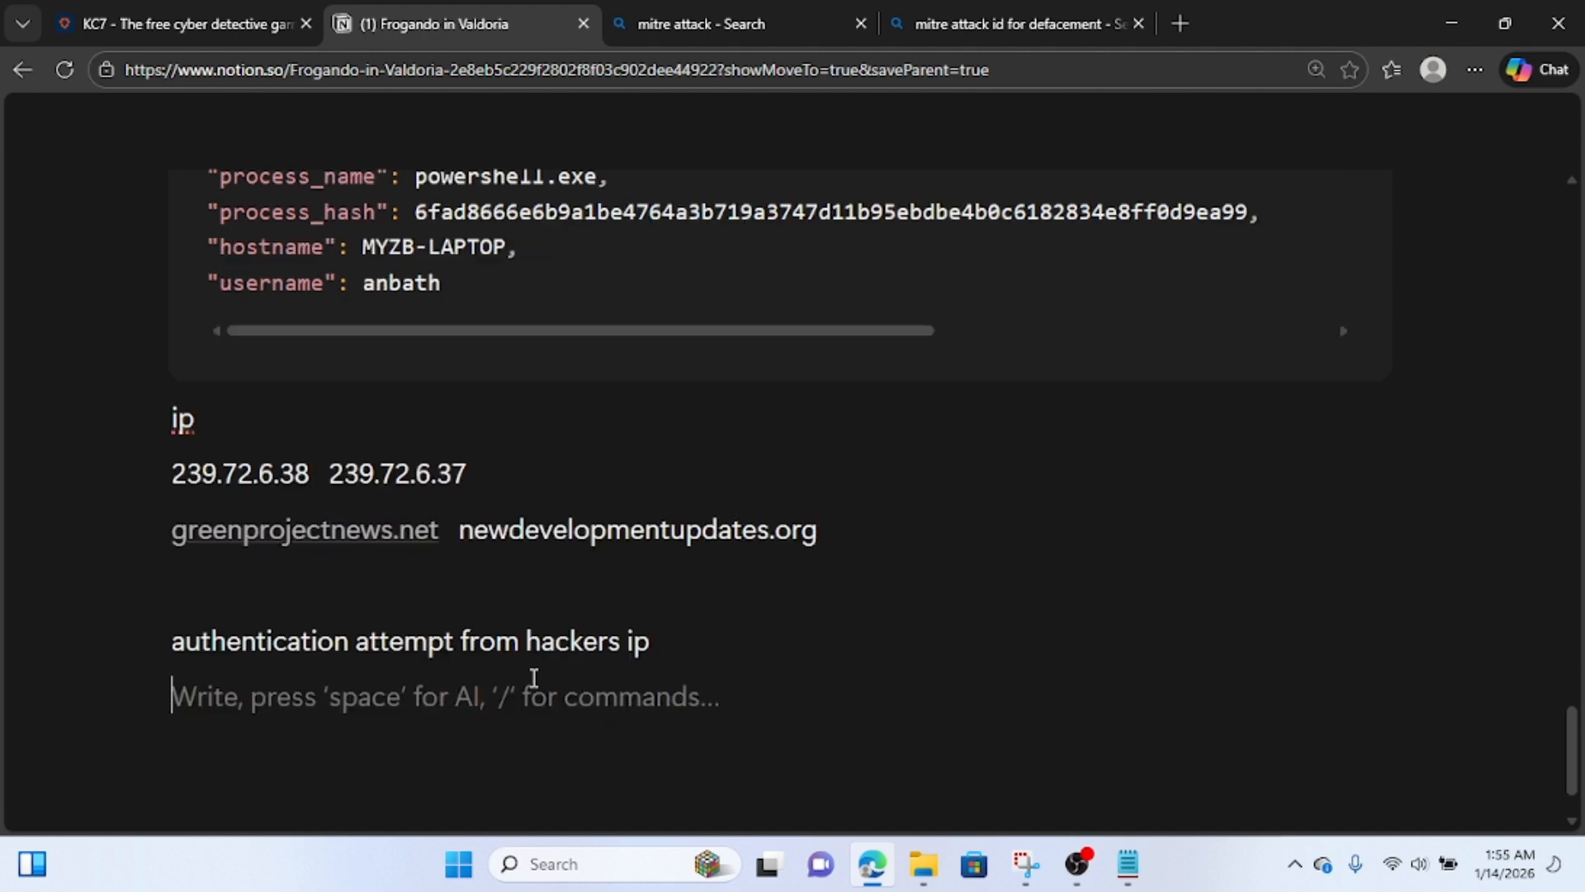
pyautogui.hotkey('ctrl', 'v')
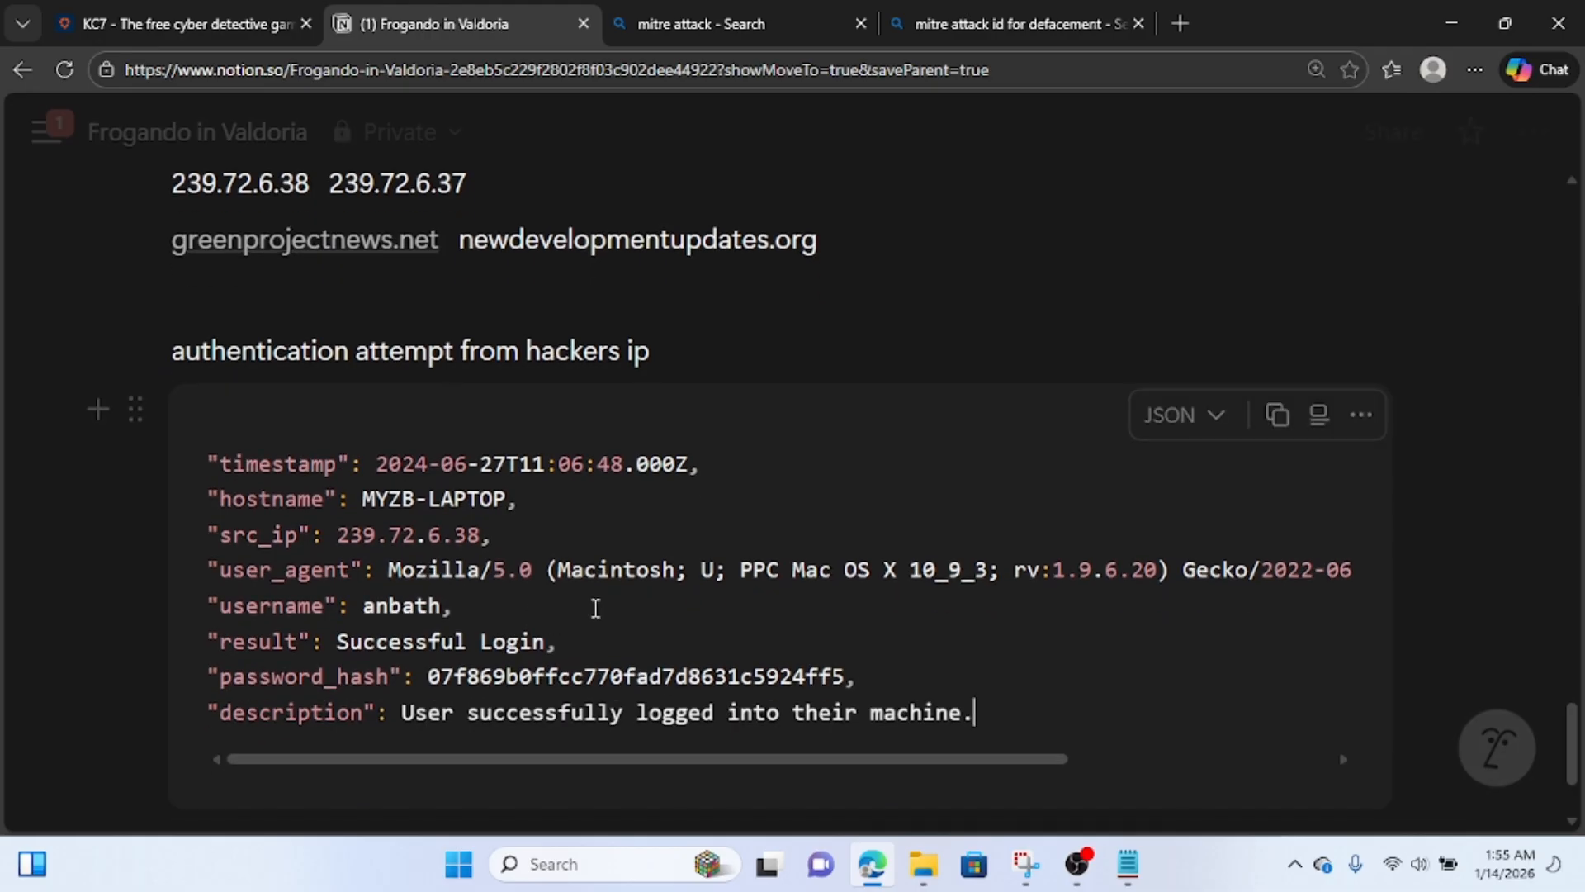
# Copy the Firefox version 3.6.11 from the pasted record's user agent and submit it as the Firefox version answer in KC7.
pyautogui.scroll(-1, 595, 608)
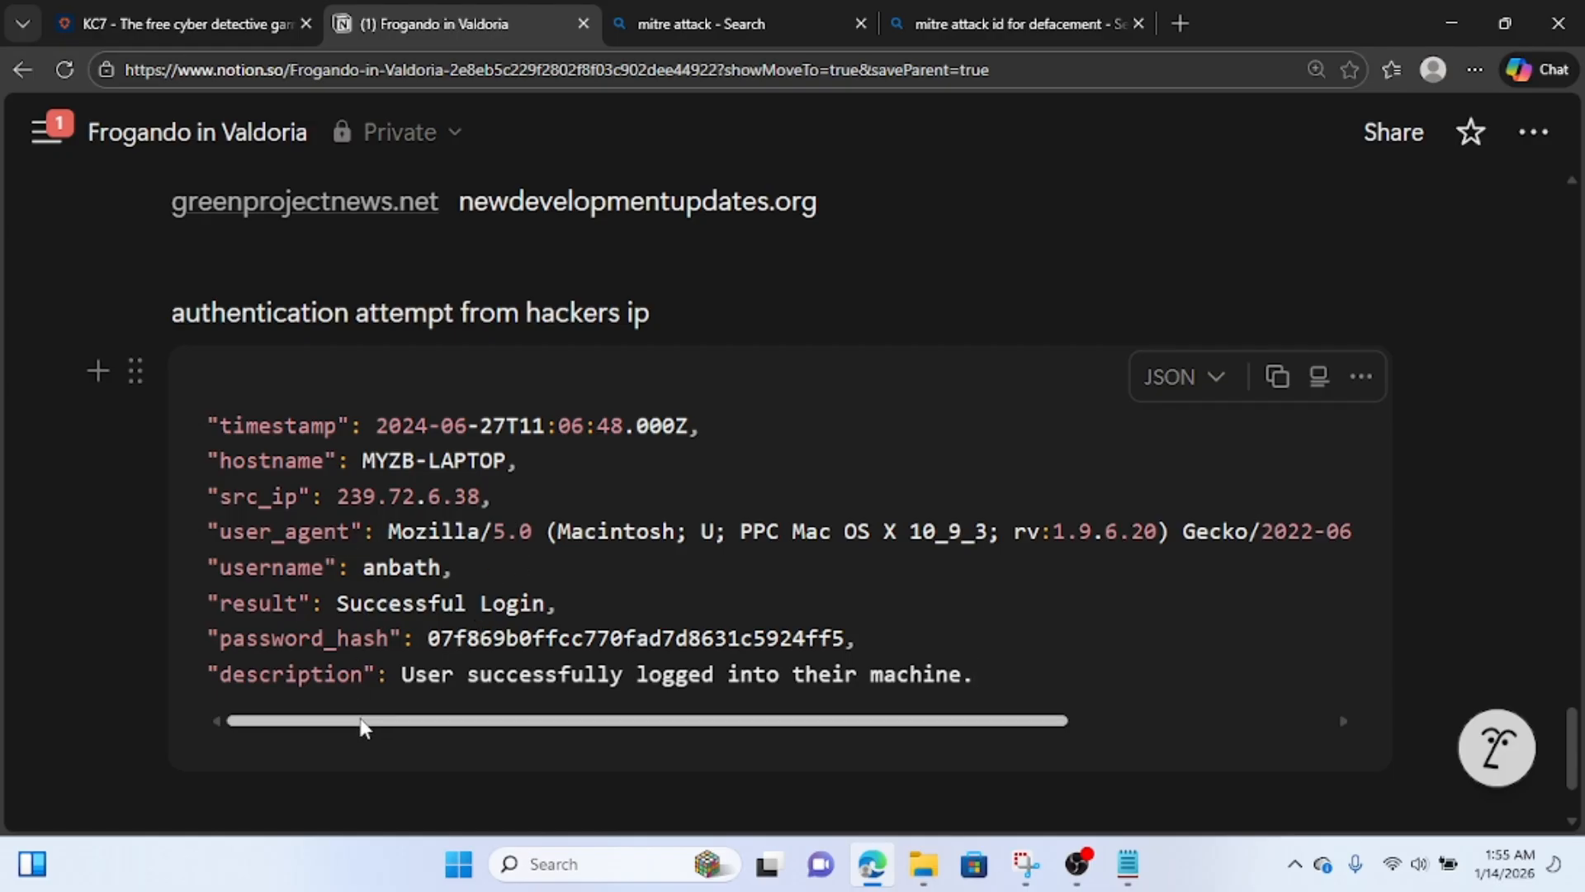
pyautogui.moveTo(364, 724); pyautogui.dragTo(717, 724)
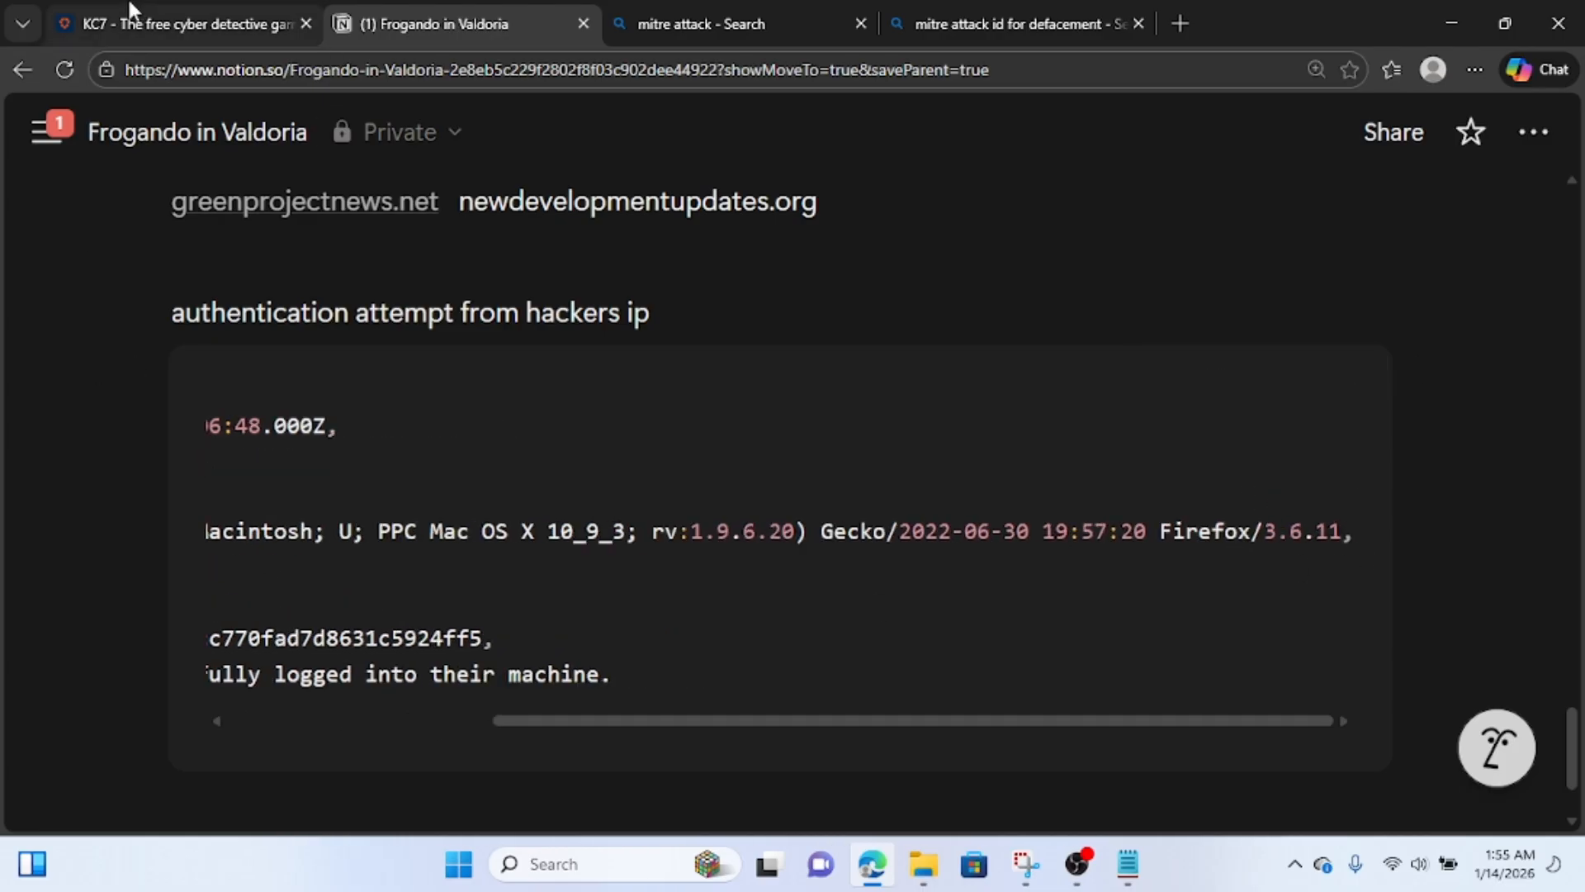
pyautogui.click(279, 18)
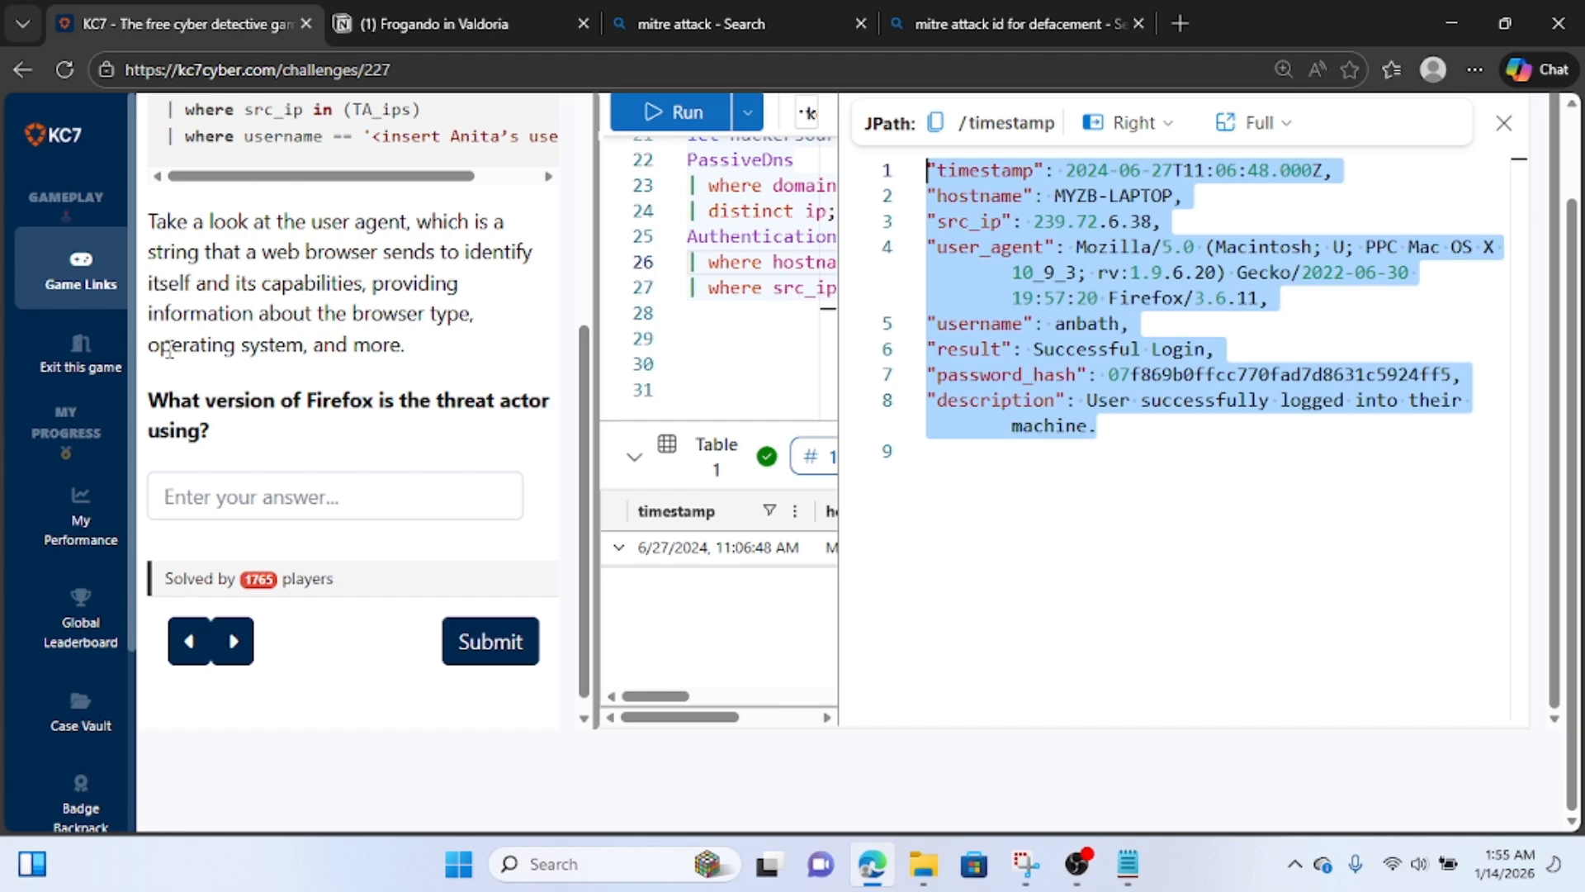
pyautogui.click(383, 19)
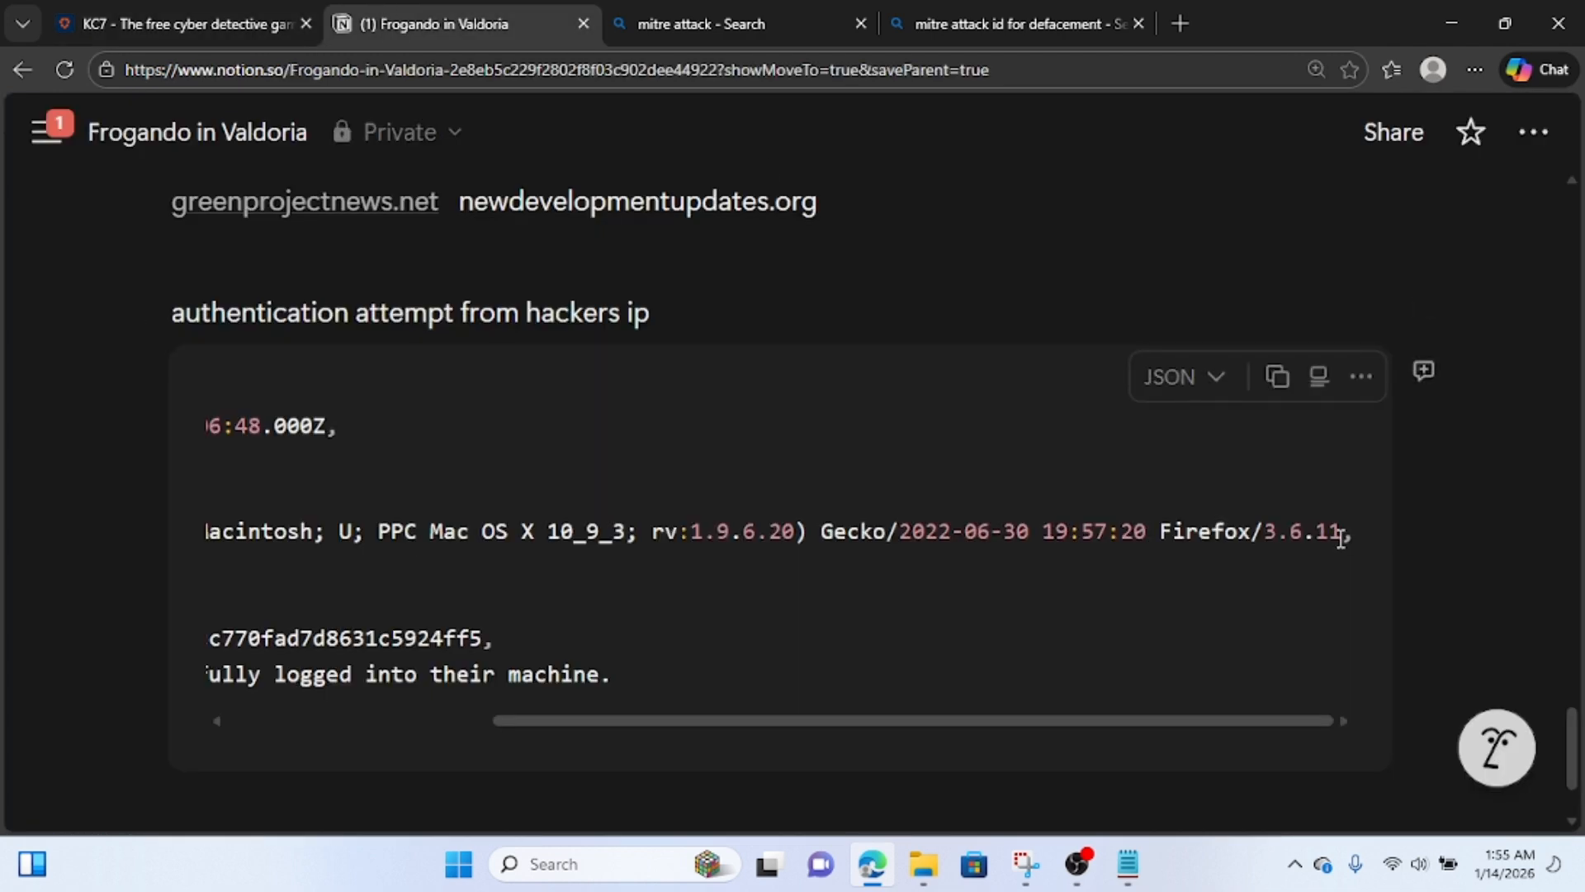
pyautogui.moveTo(1341, 535); pyautogui.dragTo(1270, 535)
pyautogui.hotkey('ctrl', 'c')
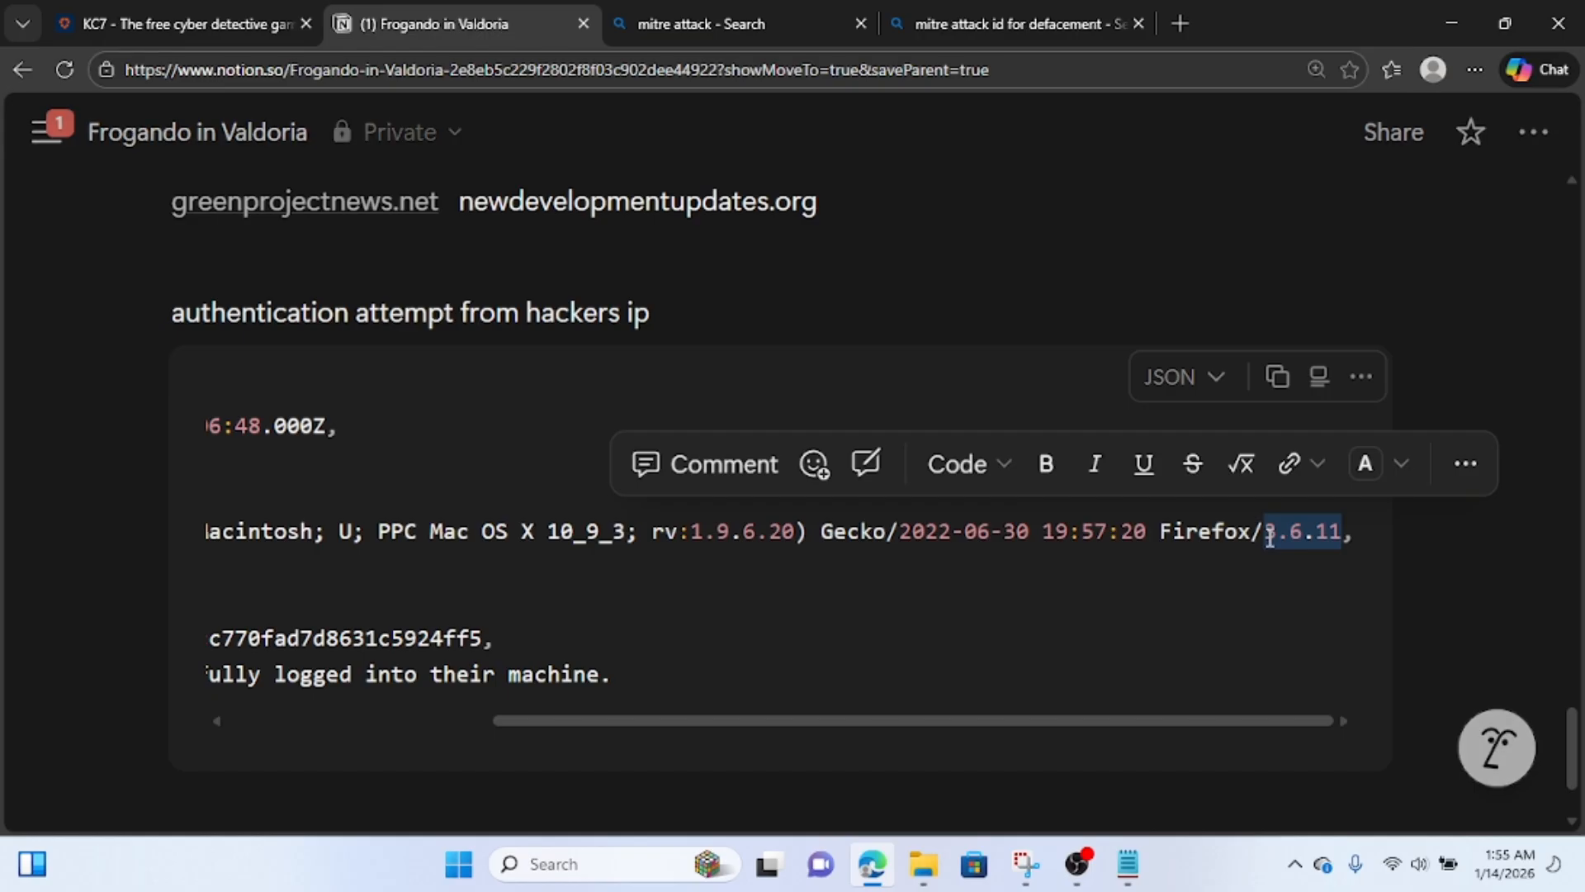
pyautogui.click(206, 18)
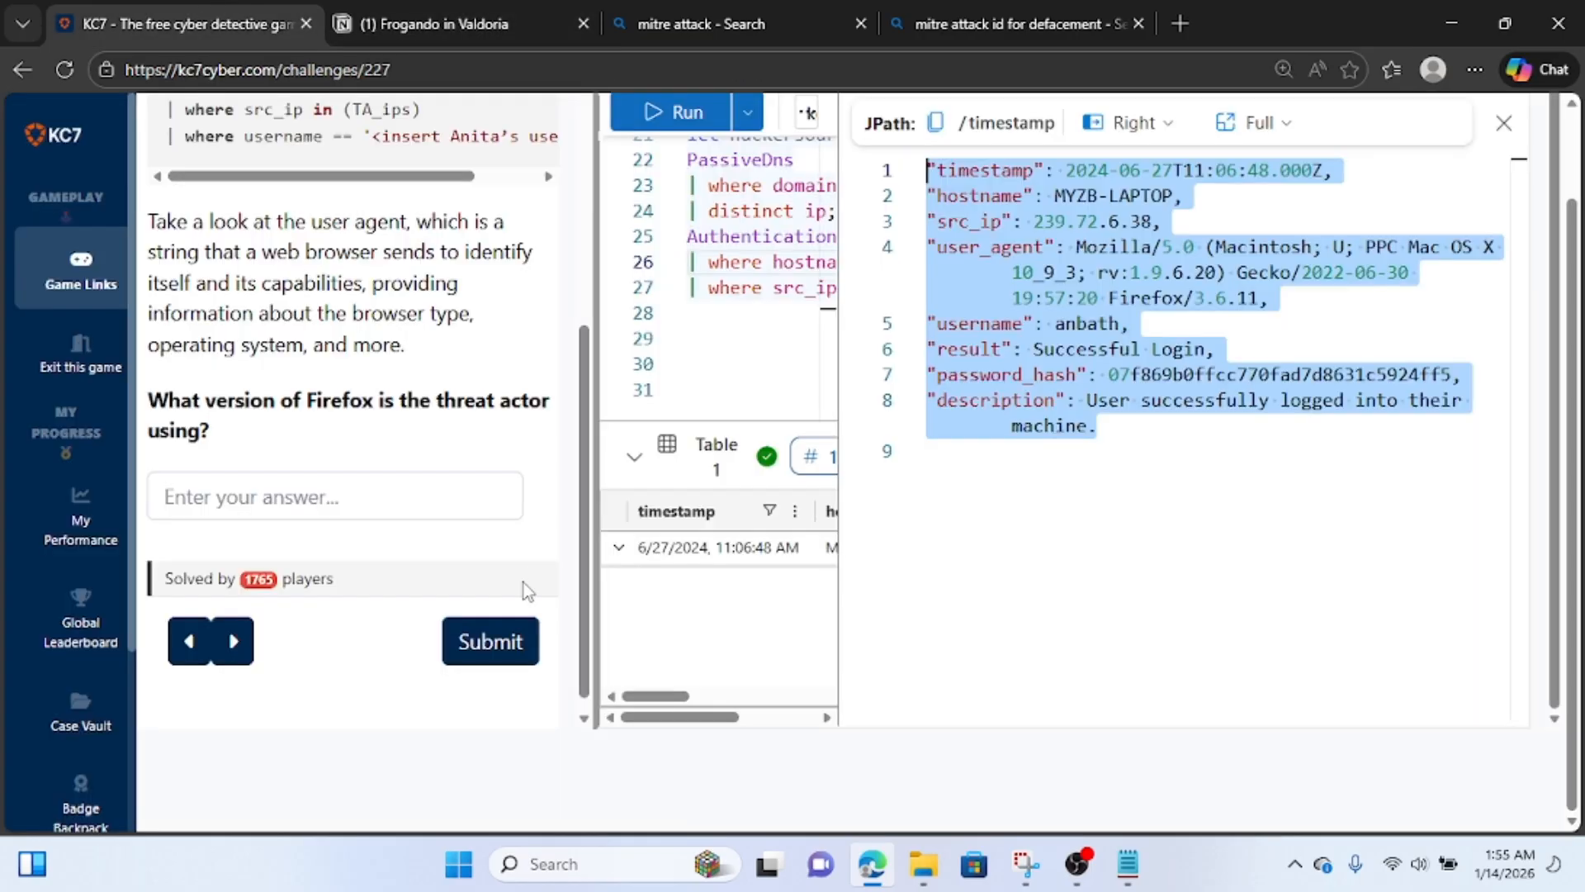
pyautogui.click(301, 498)
pyautogui.hotkey('ctrl', 'v')
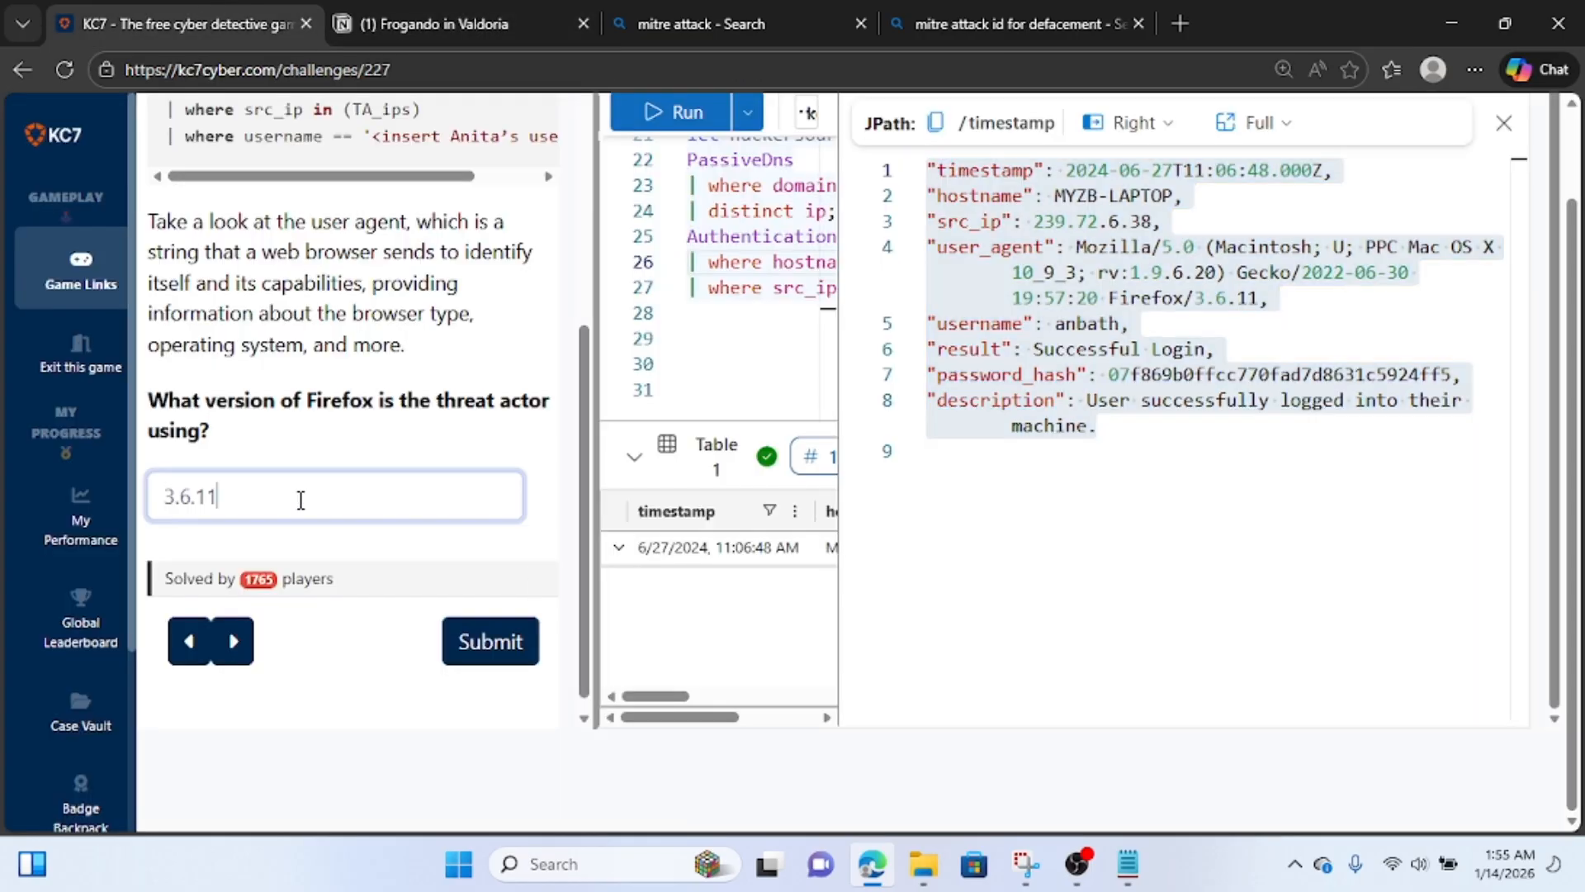
pyautogui.click(506, 663)
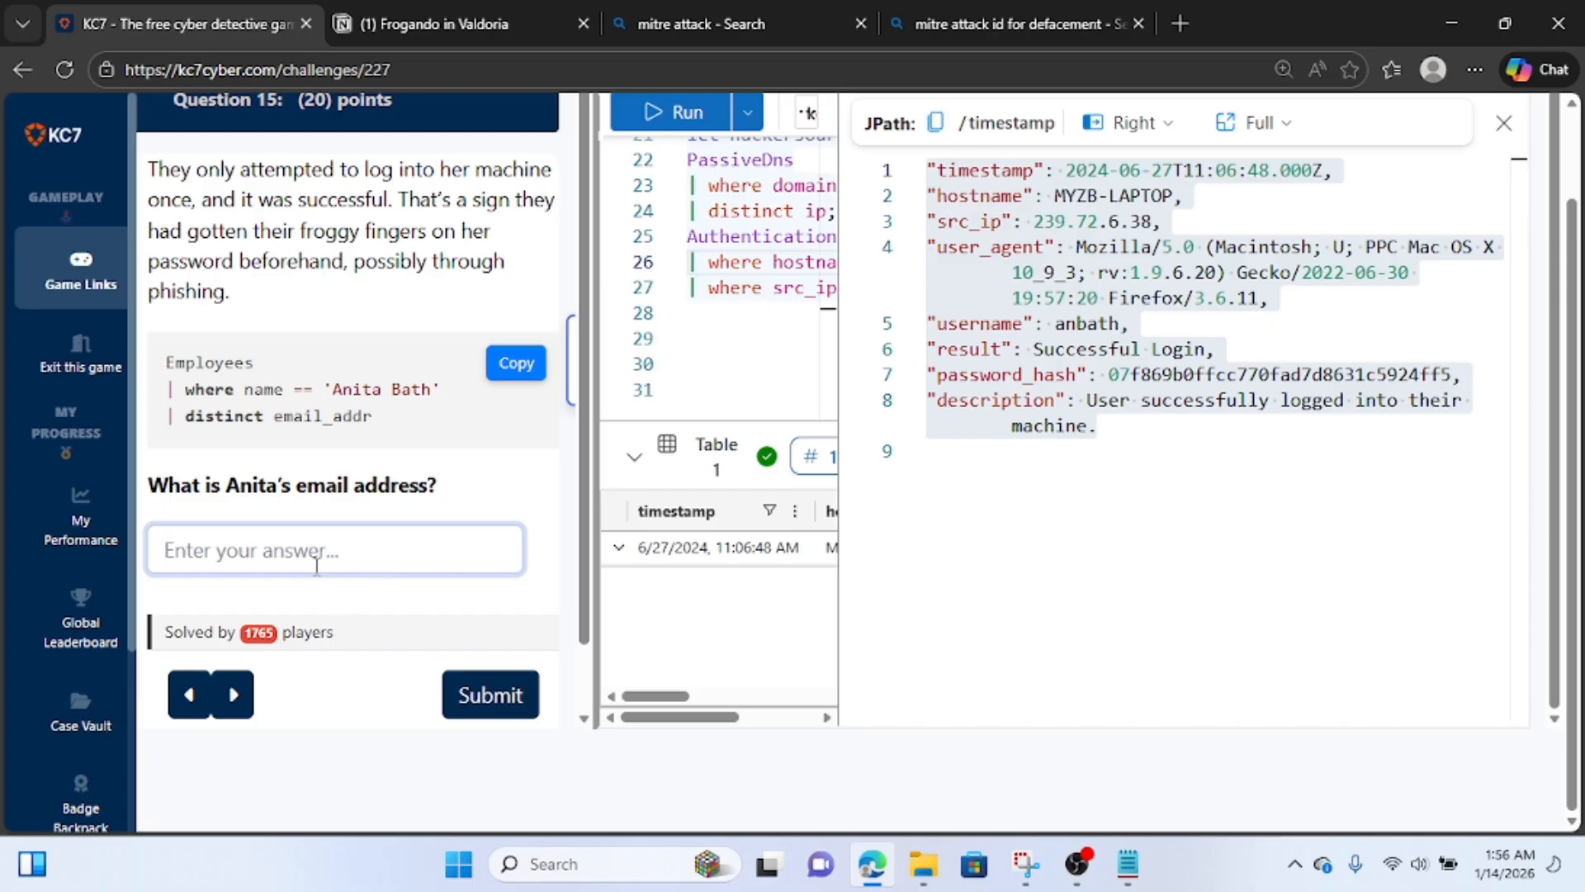
# Copy the web admin's email address from the Notion notes and submit it as the Question 15 answer in KC7.
pyautogui.click(525, 10)
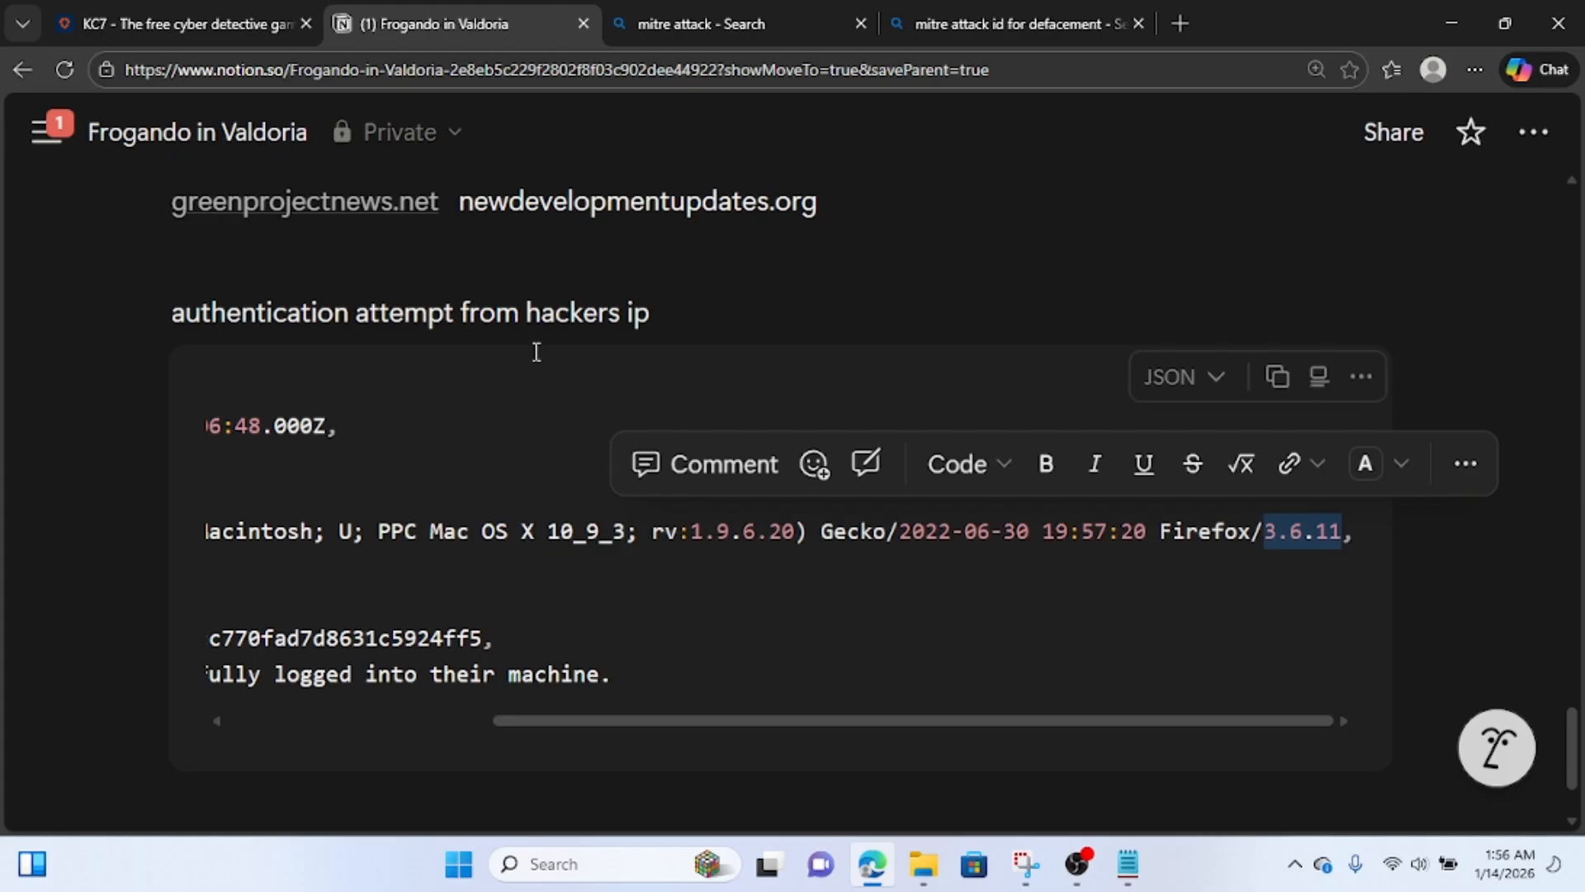
pyautogui.scroll(10, 537, 353)
pyautogui.scroll(-3, 535, 357)
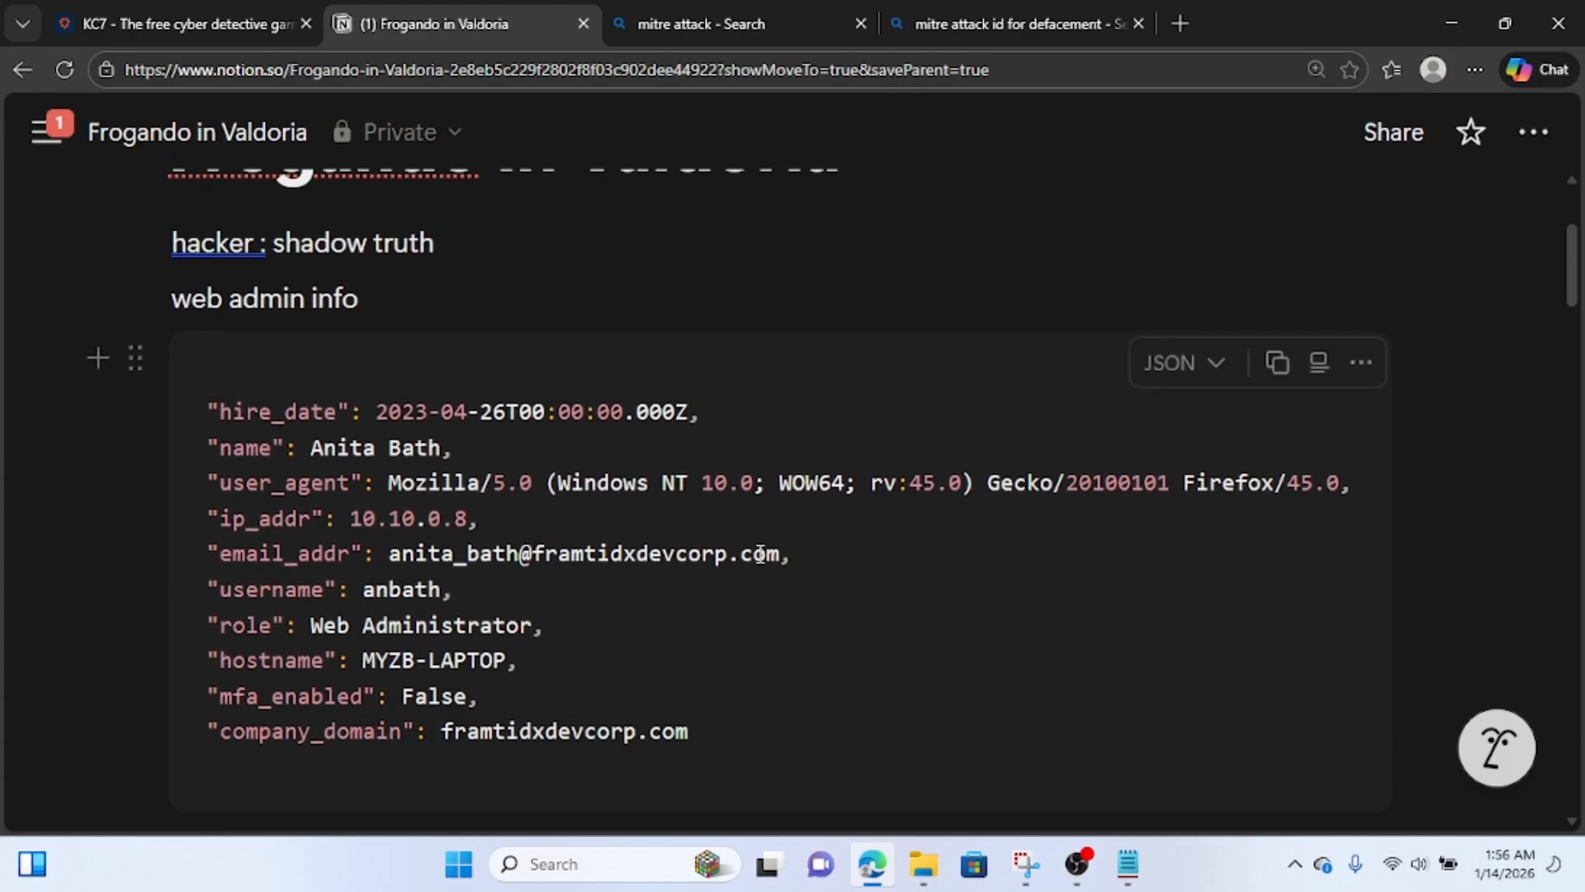
pyautogui.moveTo(781, 553); pyautogui.dragTo(394, 551)
pyautogui.hotkey('ctrl', 'c')
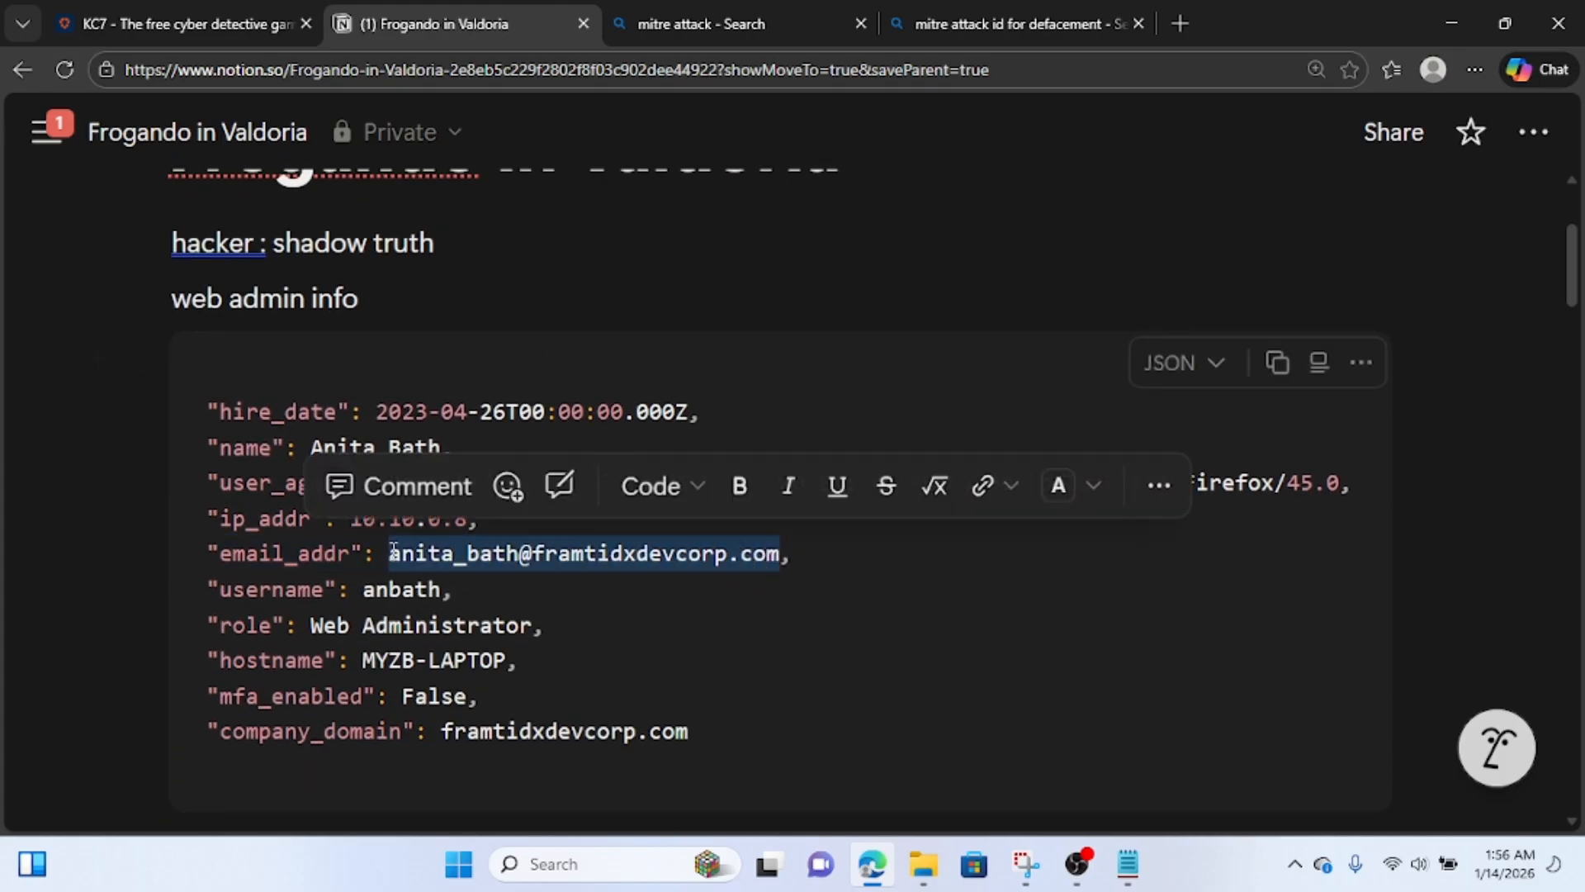
pyautogui.click(197, 4)
pyautogui.hotkey('ctrl', 'v')
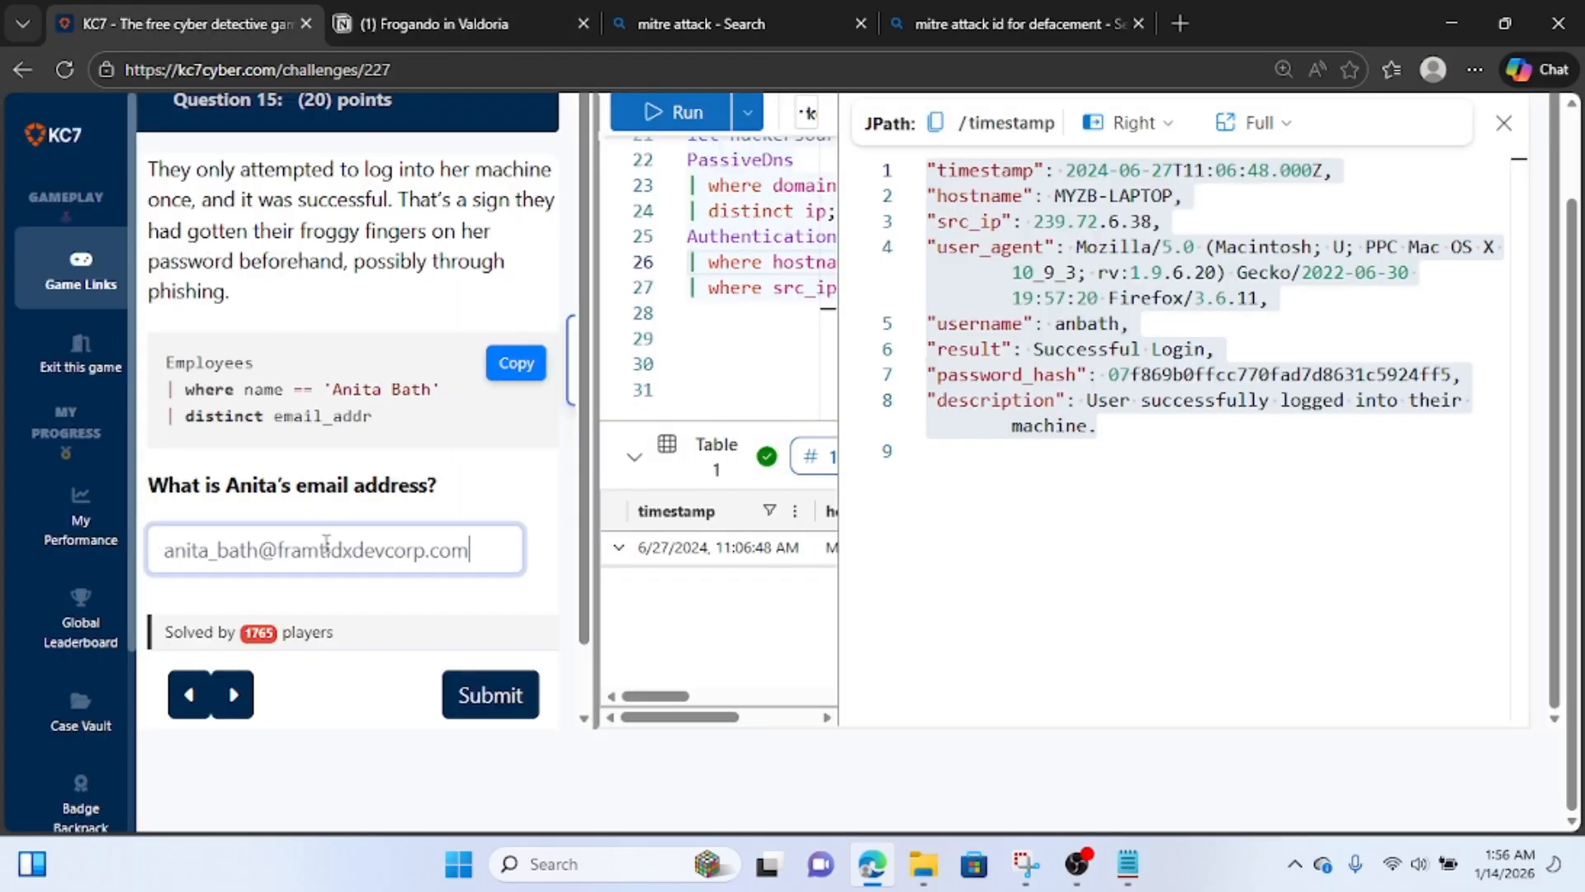
pyautogui.click(493, 698)
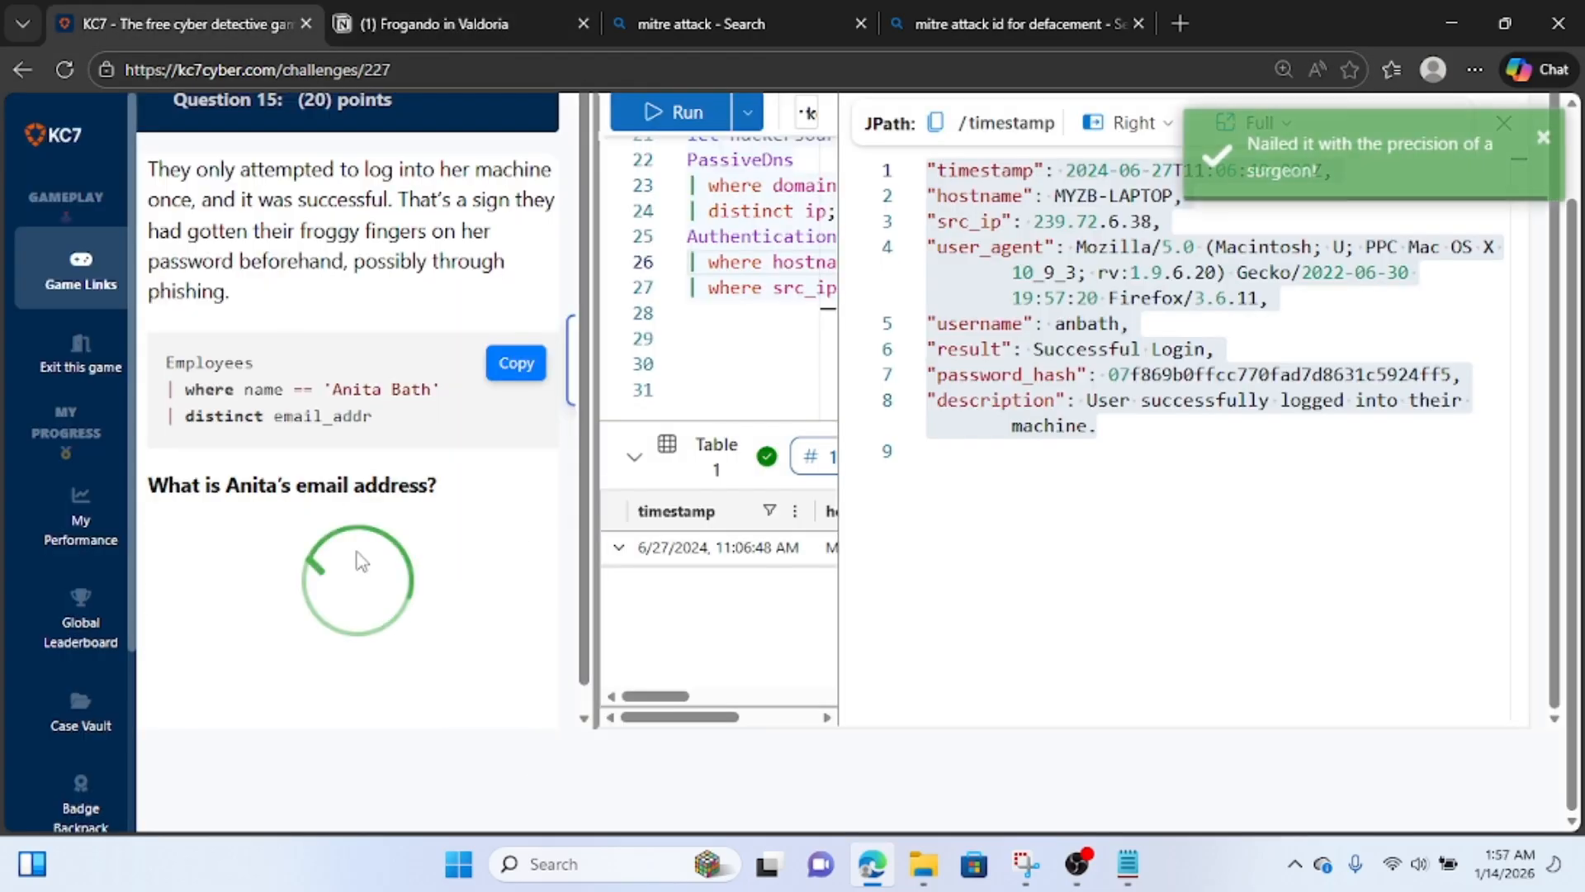
# Close the login record's detail view and delete the three-line AuthenticationEvents block from the query.
pyautogui.scroll(1, 361, 561)
pyautogui.scroll(1, 362, 562)
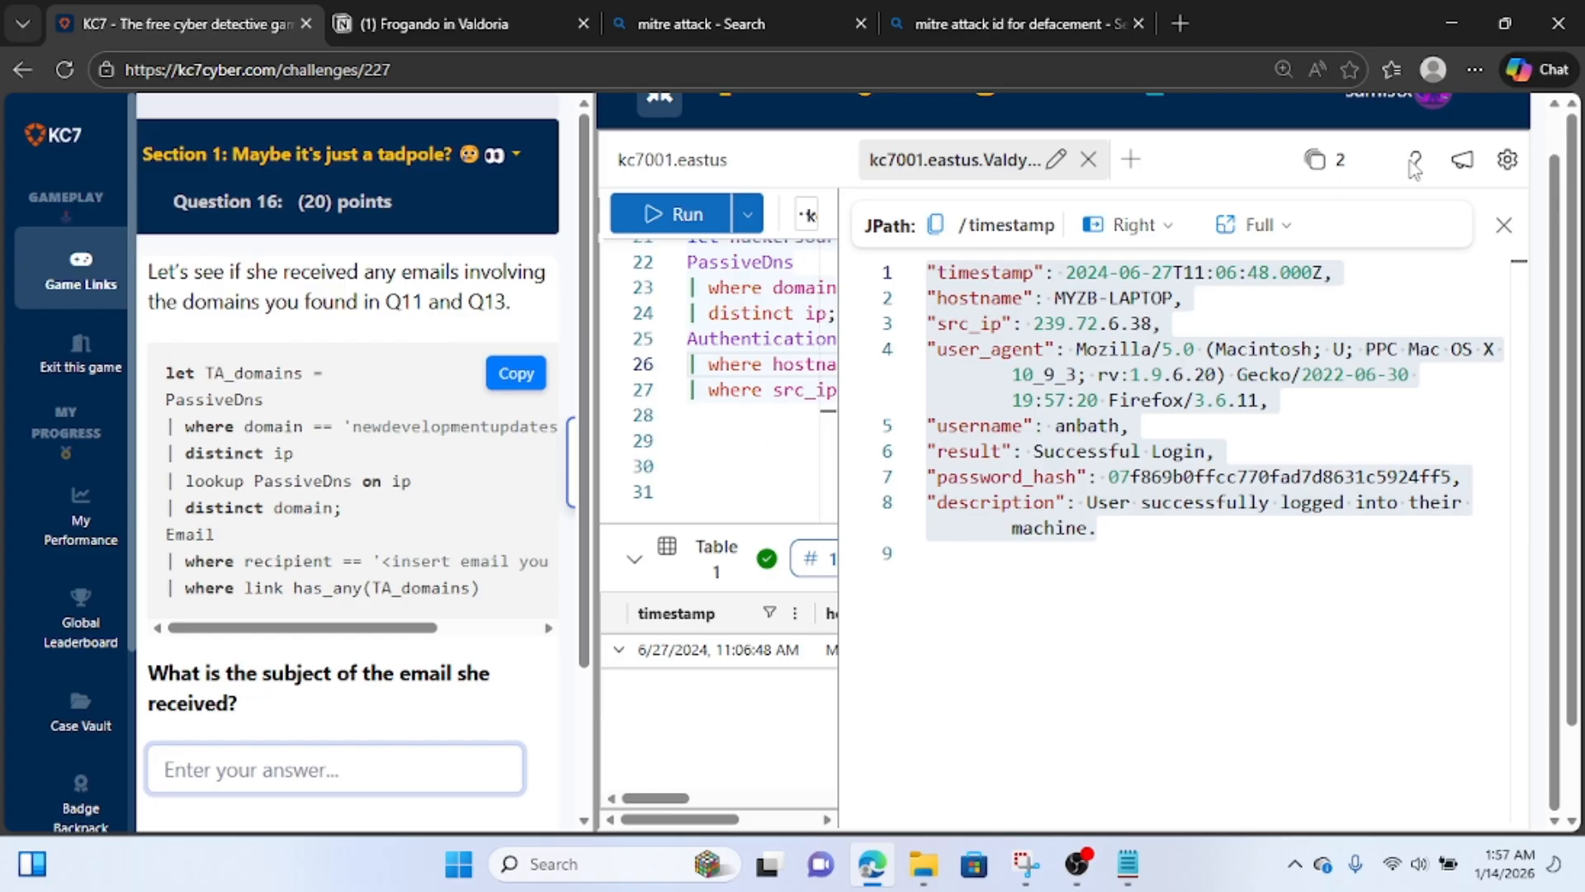
pyautogui.click(1506, 230)
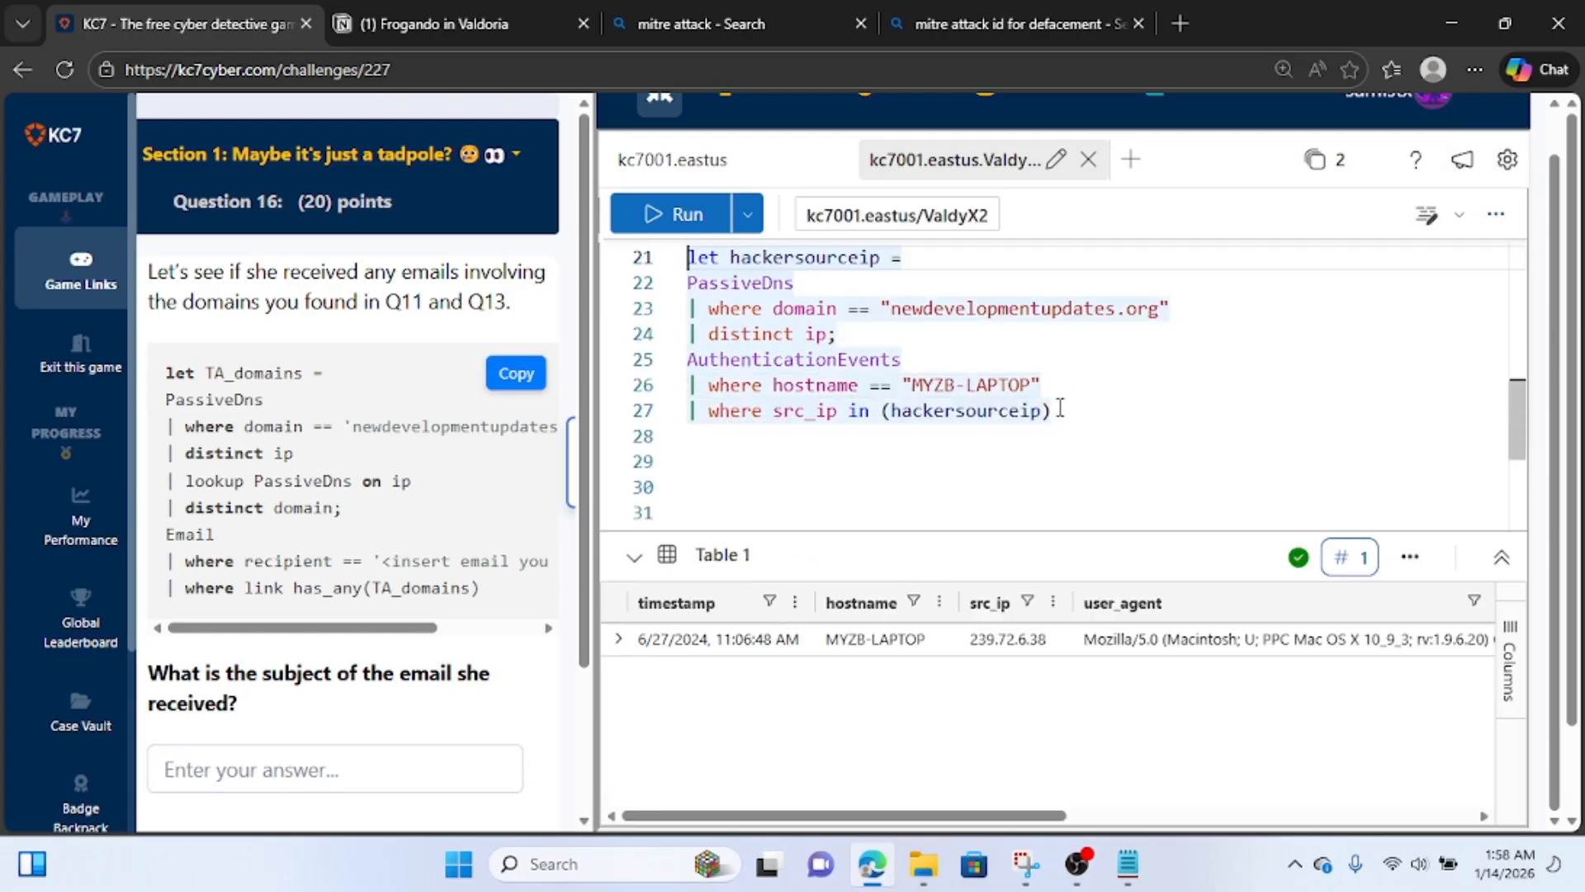
pyautogui.click(818, 438)
pyautogui.moveTo(818, 438); pyautogui.dragTo(675, 369)
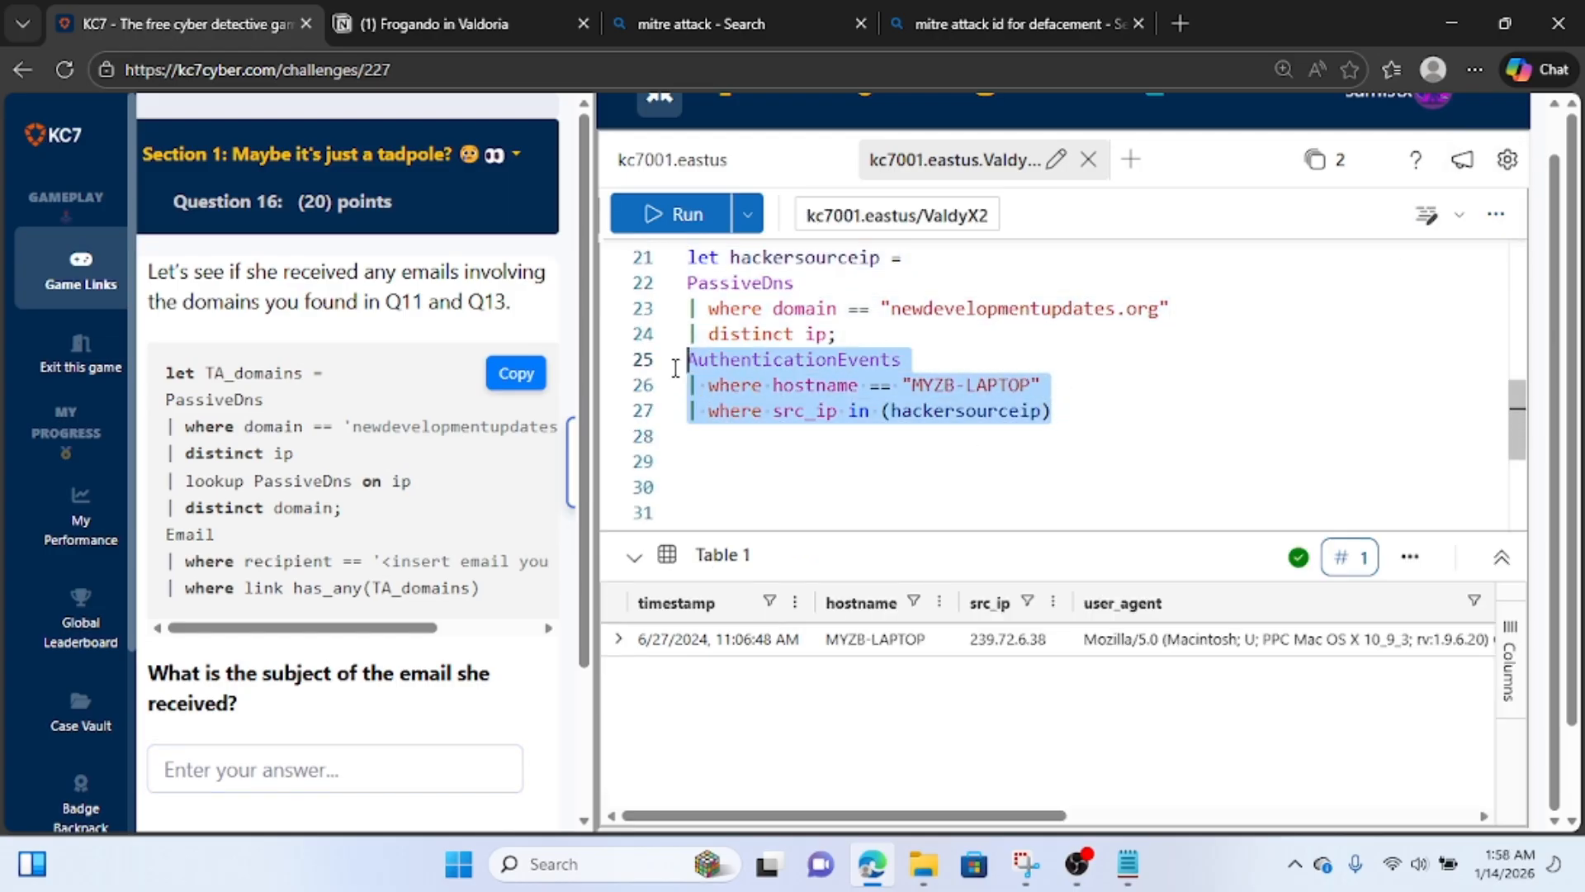
pyautogui.press('BackSpace')
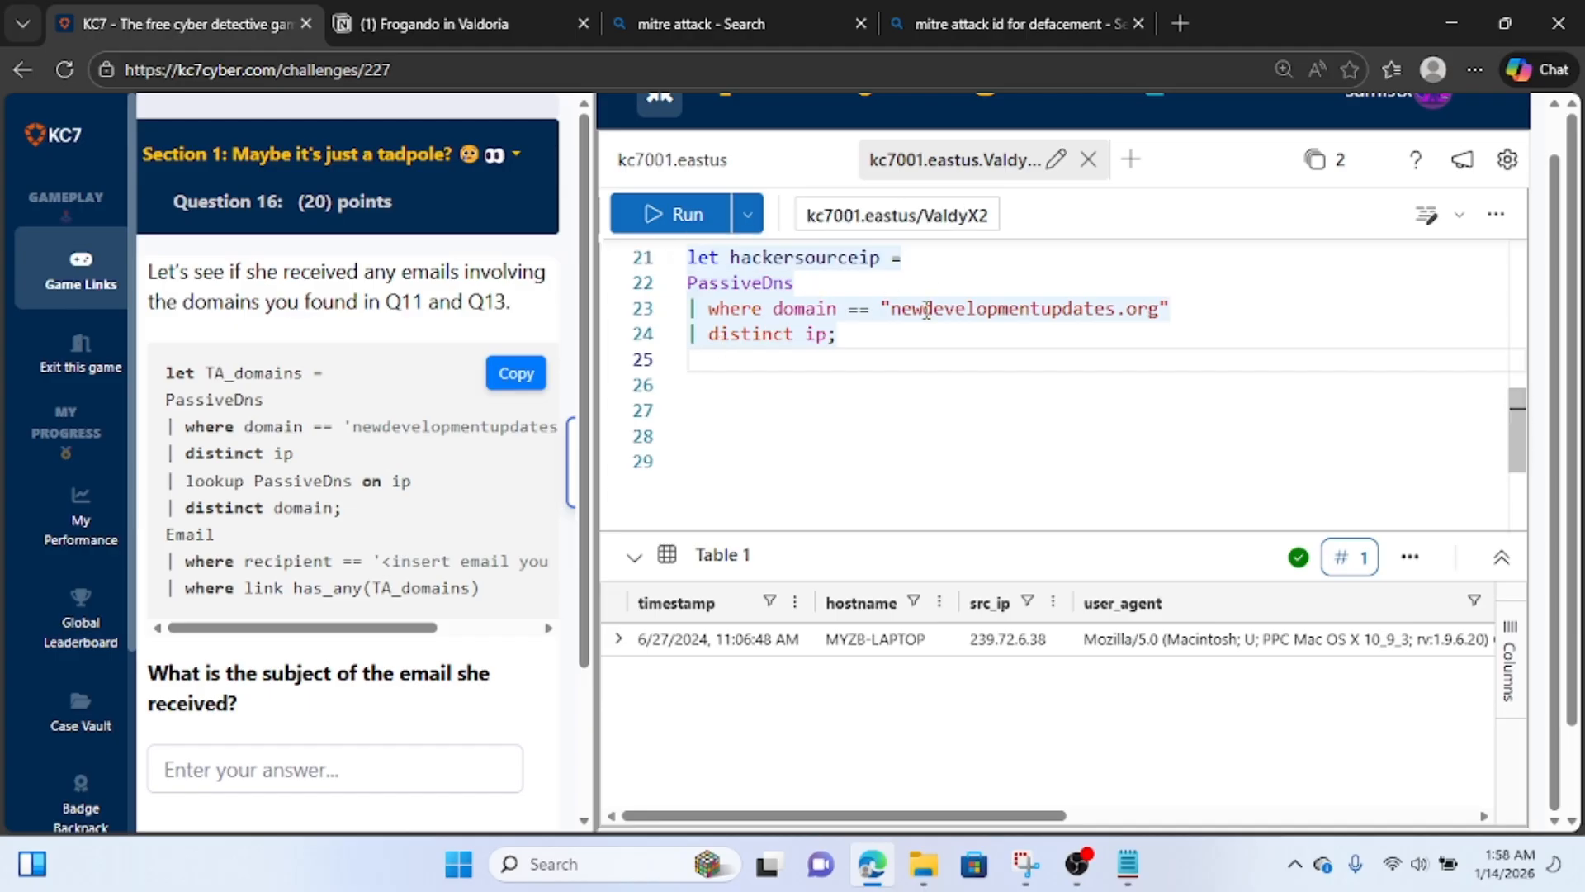
# Remove the semicolon after distinct ip and the "let hackersourceip =" assignment above PassiveDns.
pyautogui.click(884, 339)
pyautogui.press('BackSpace')
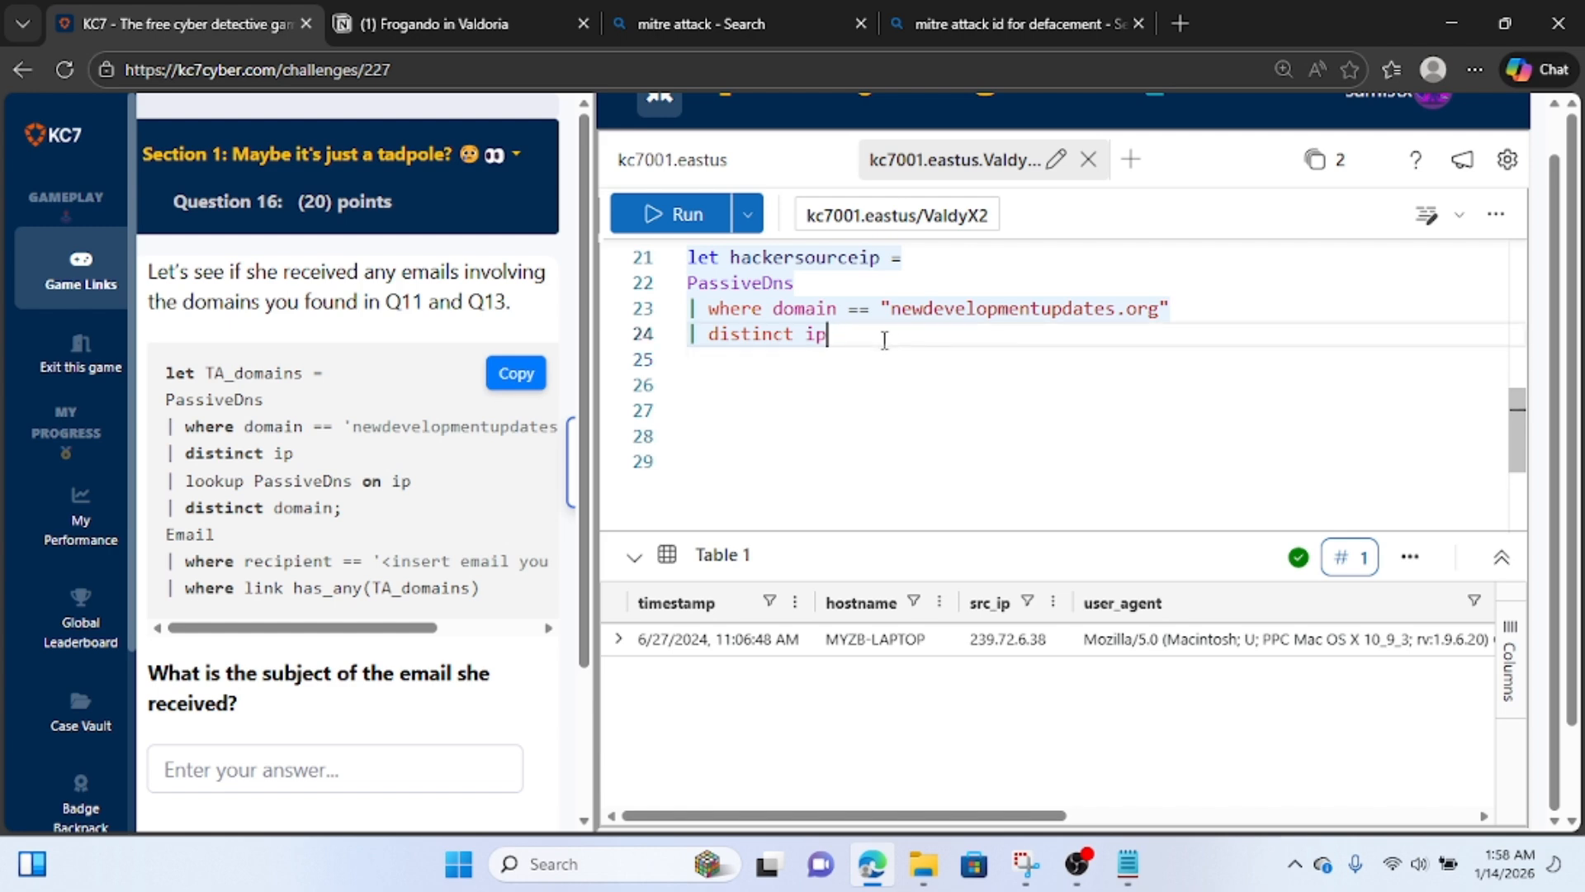
pyautogui.click(914, 254)
pyautogui.press('BackSpace')
pyautogui.press('BackSpace')
pyautogui.press('BackSpace')
pyautogui.press('BackSpace')
pyautogui.press('BackSpace')
pyautogui.press('BackSpace')
pyautogui.press('BackSpace')
pyautogui.press('BackSpace')
pyautogui.press('BackSpace')
pyautogui.press('BackSpace')
pyautogui.press('BackSpace')
pyautogui.press('BackSpace')
pyautogui.press('BackSpace')
pyautogui.press('BackSpace')
pyautogui.press('BackSpace')
pyautogui.press('BackSpace')
pyautogui.press('BackSpace')
pyautogui.press('BackSpace')
pyautogui.press('BackSpace')
pyautogui.press('BackSpace')
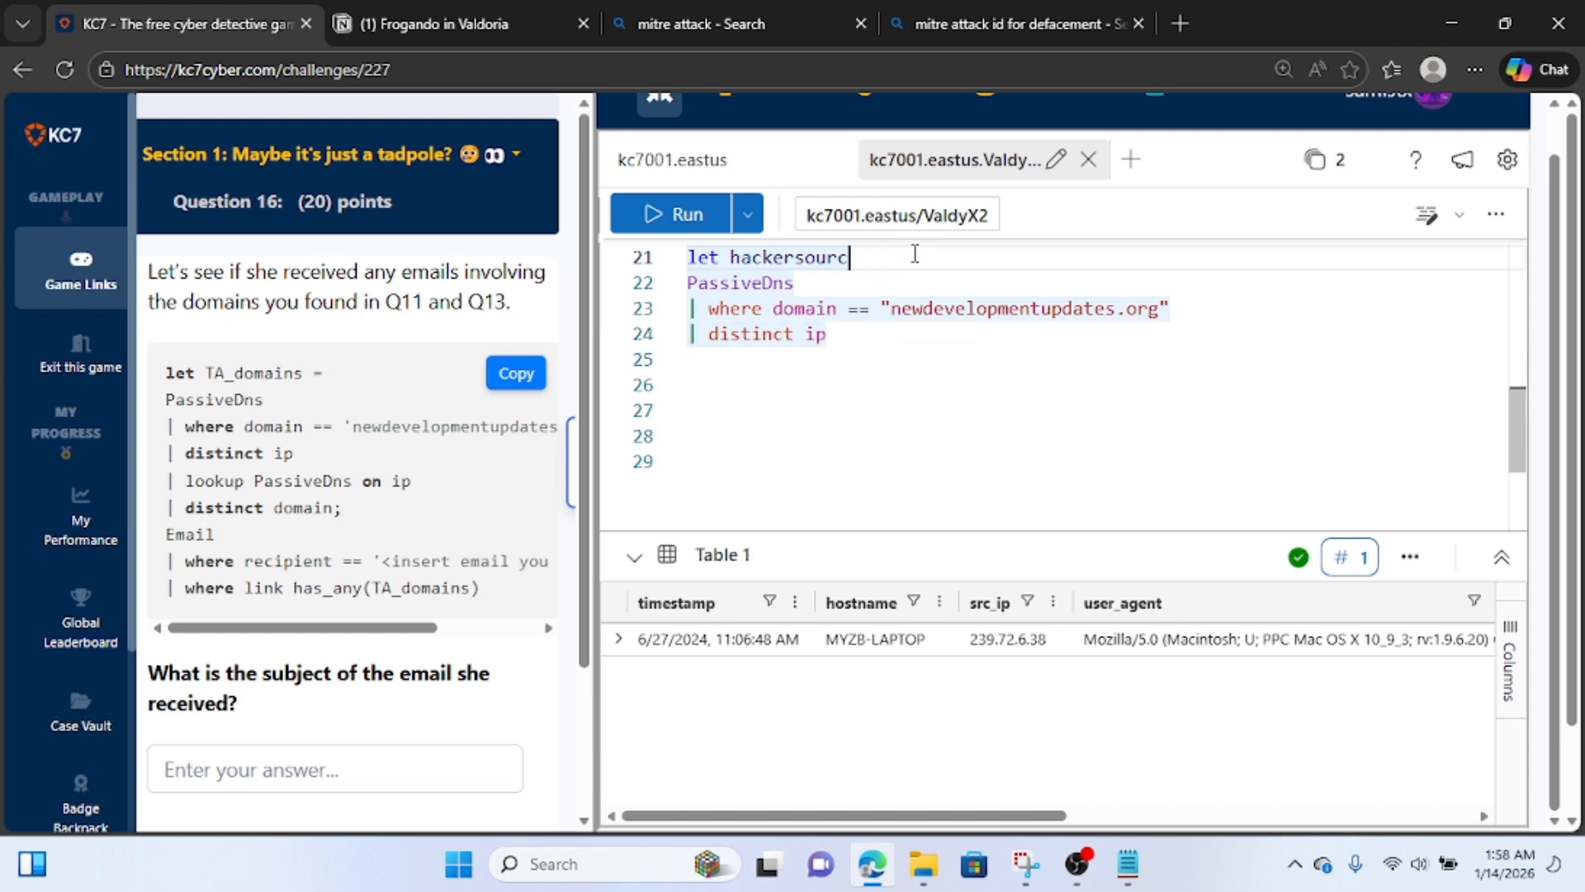
# Append the line "| lookup PassiveDns on ip" below distinct ip and start another piped line.
pyautogui.click(854, 342)
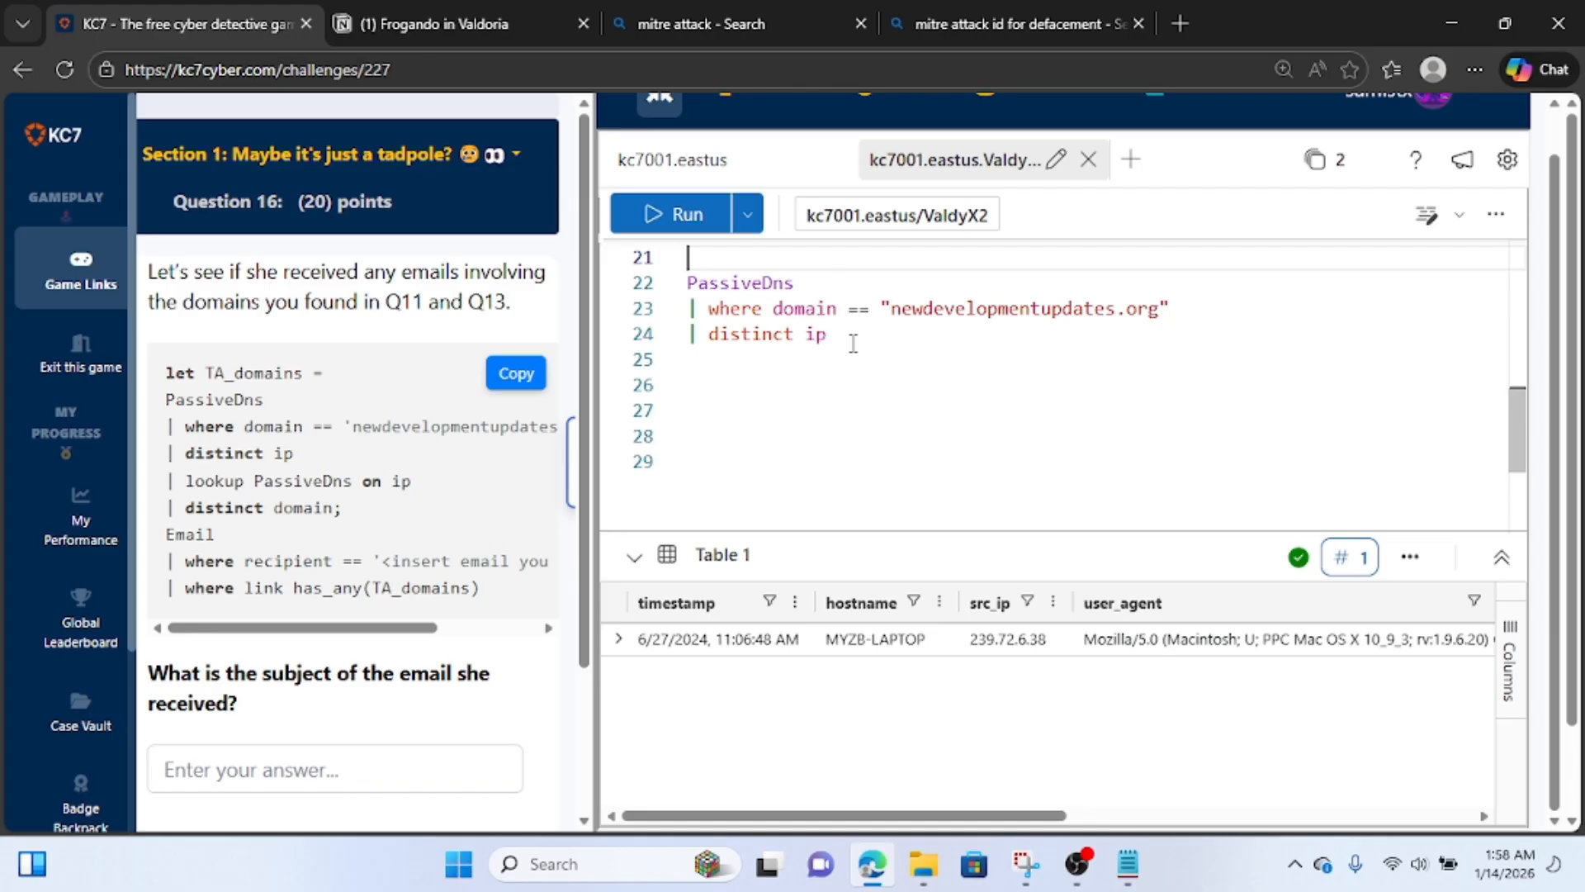
pyautogui.press('Return')
pyautogui.write('|')
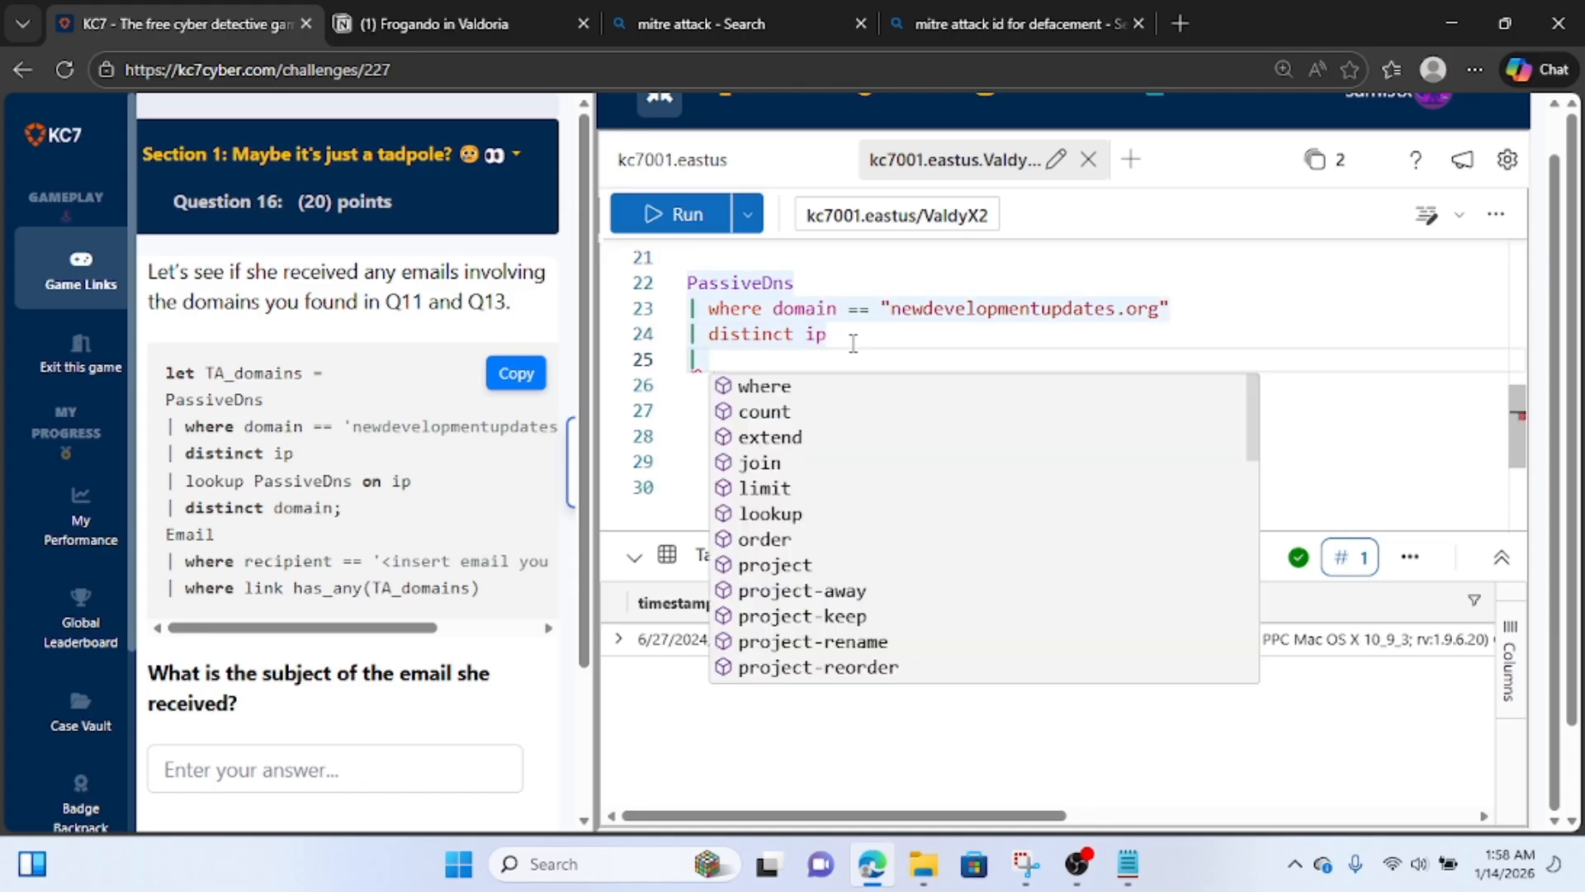
pyautogui.write(' d')
pyautogui.press('BackSpace')
pyautogui.write('l')
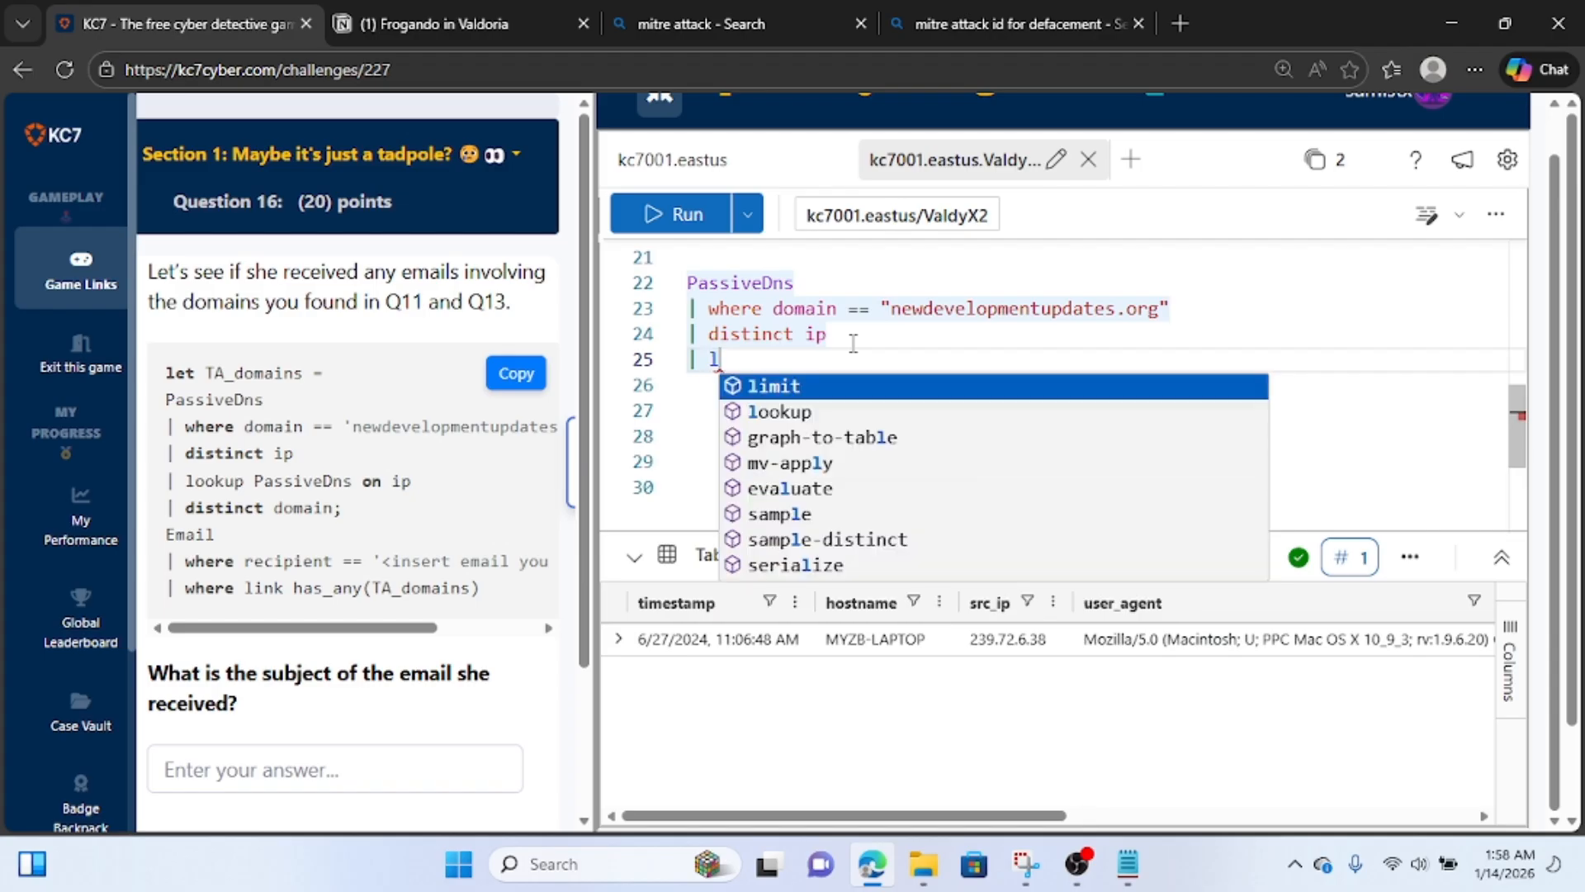
pyautogui.write('ookup ip')
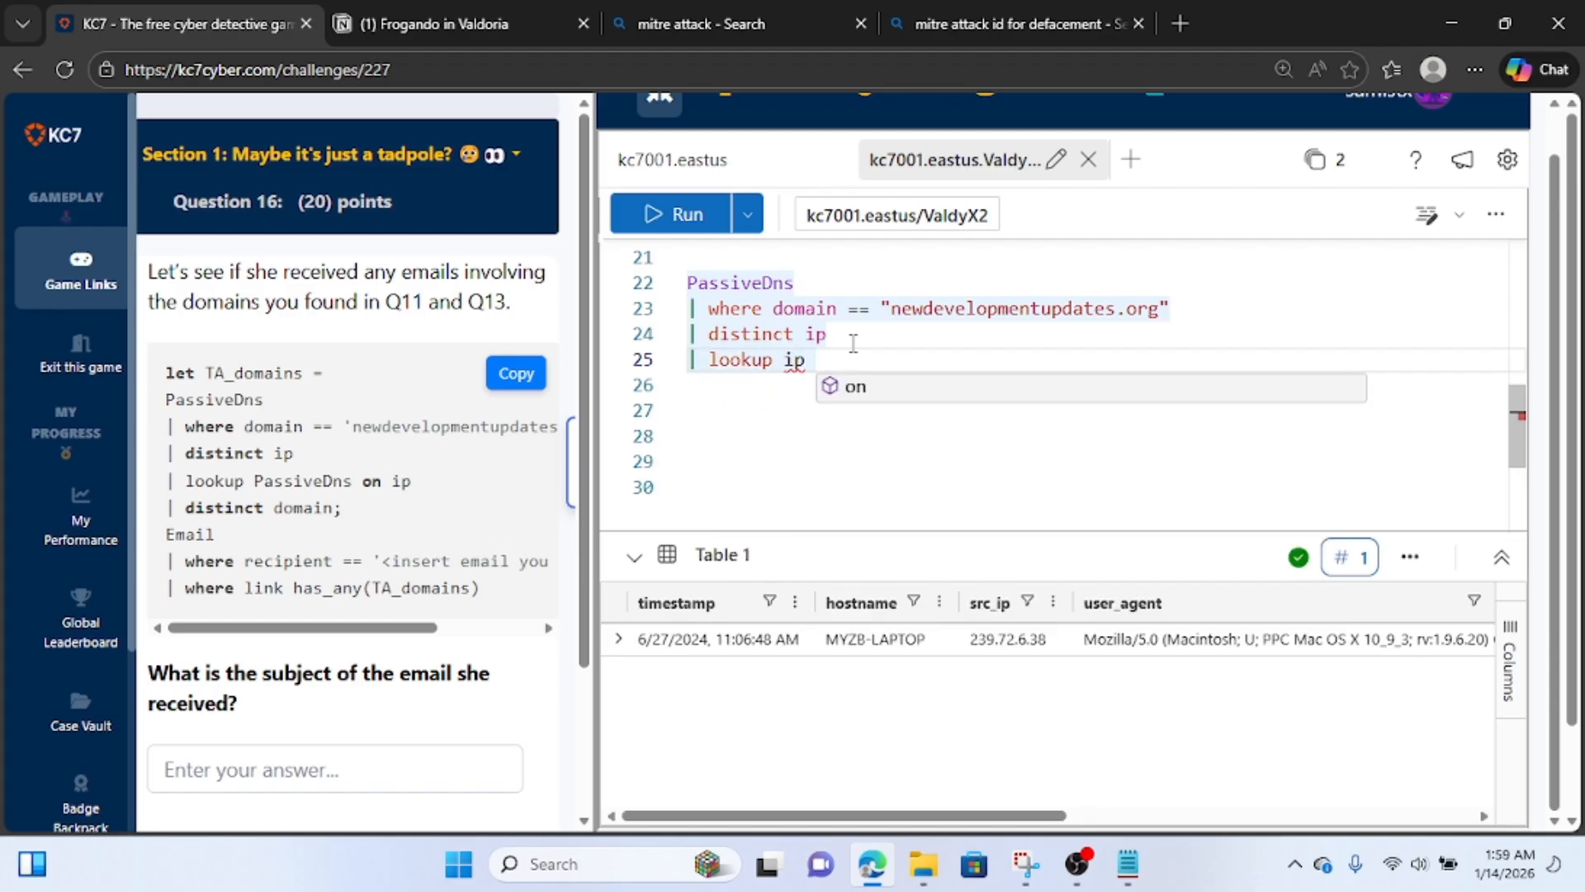
pyautogui.press('BackSpace')
pyautogui.press('BackSpace')
pyautogui.write('PassiveDns')
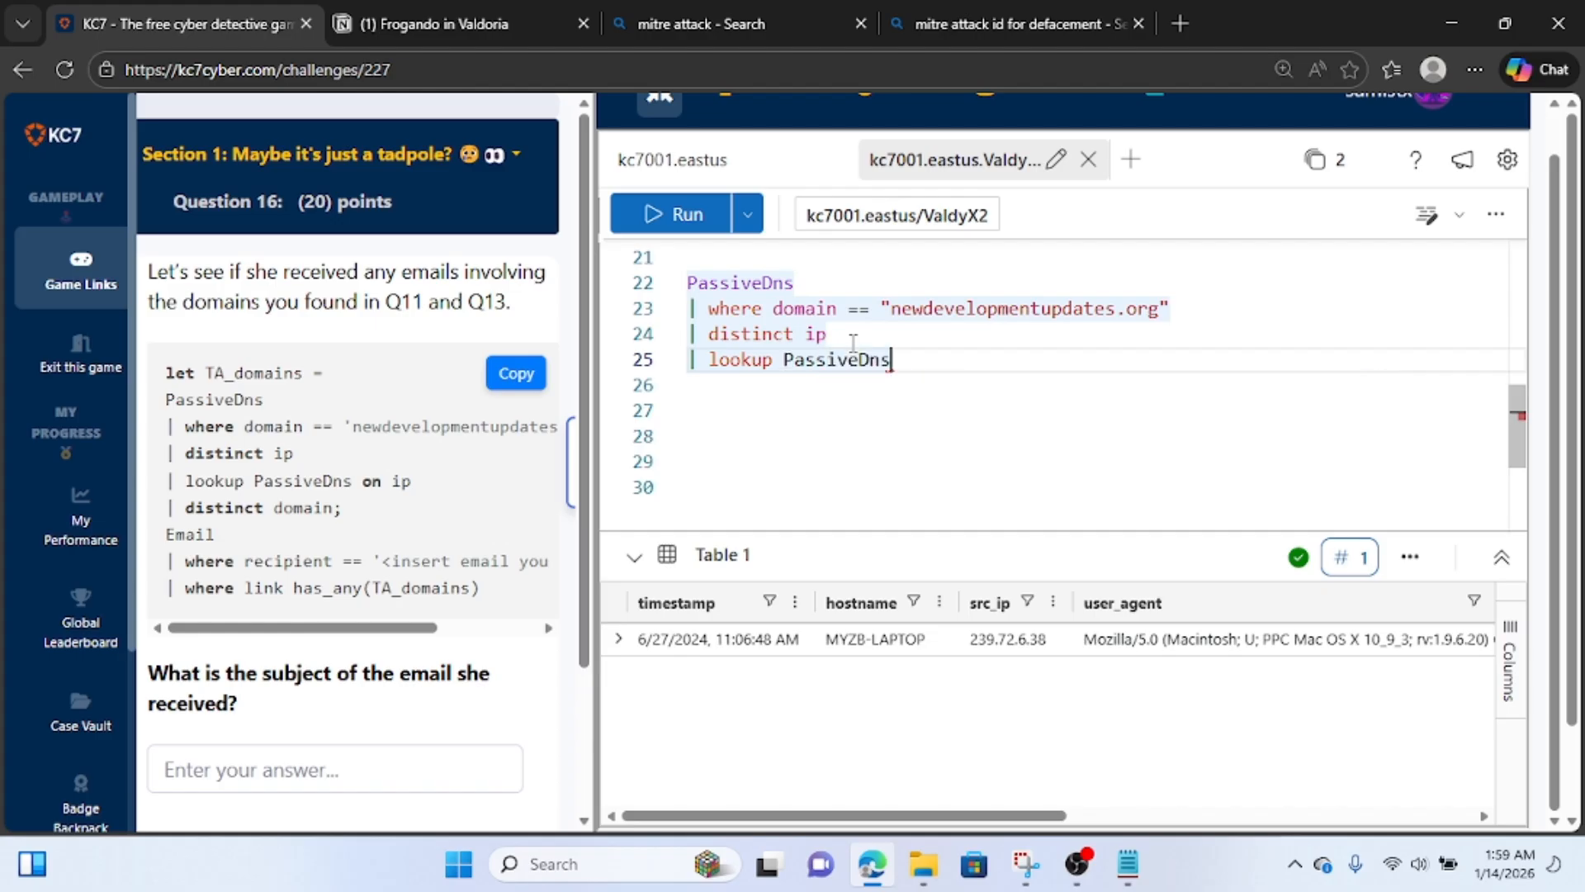
pyautogui.write(' o')
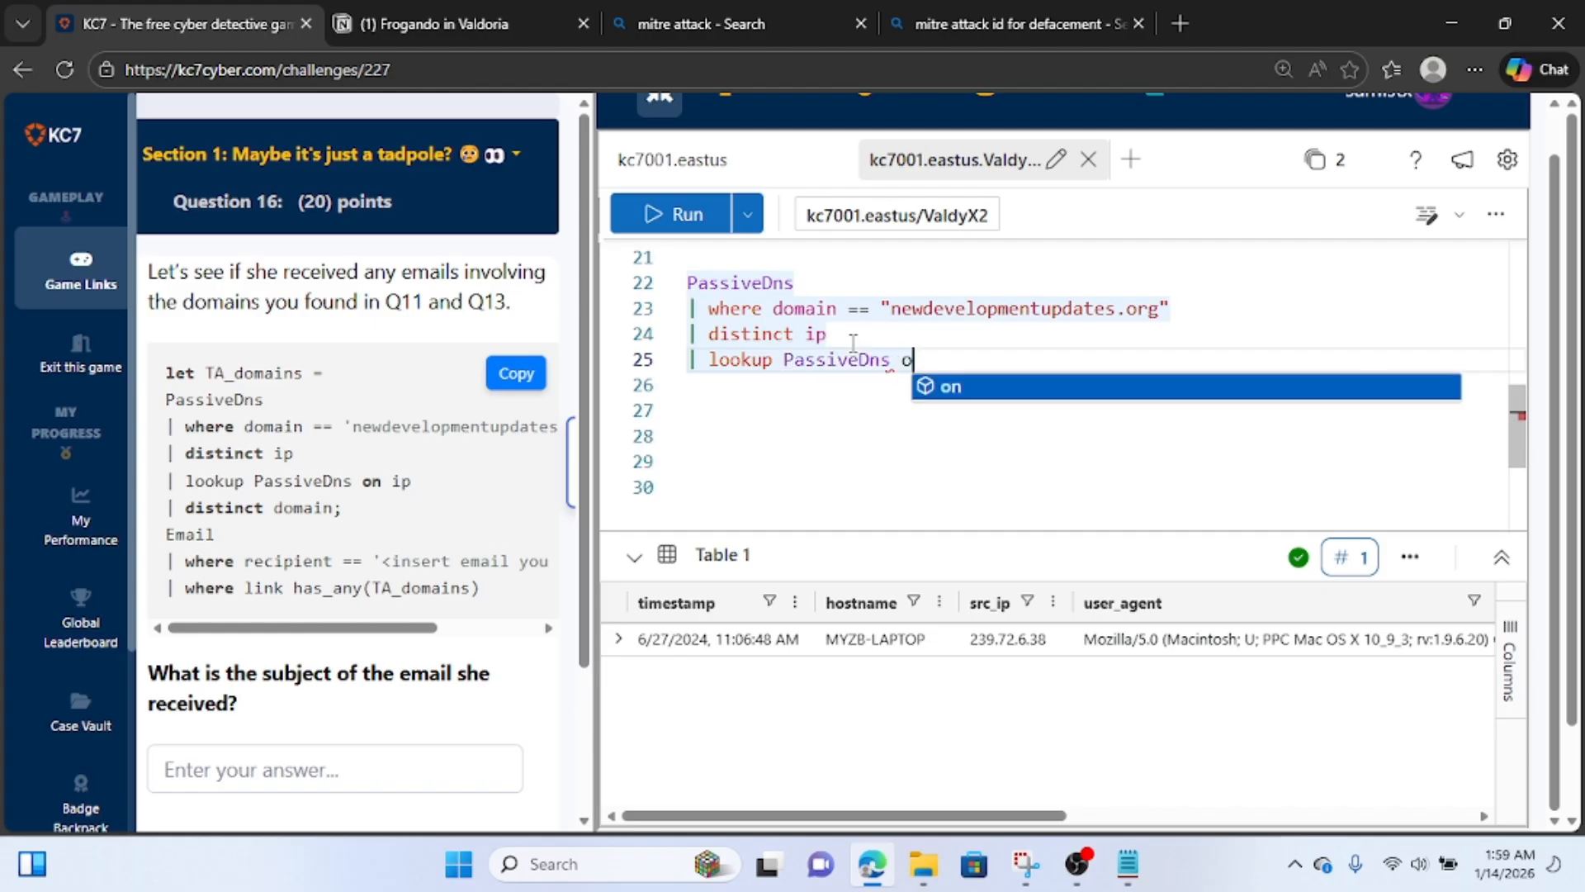
pyautogui.write('n ip')
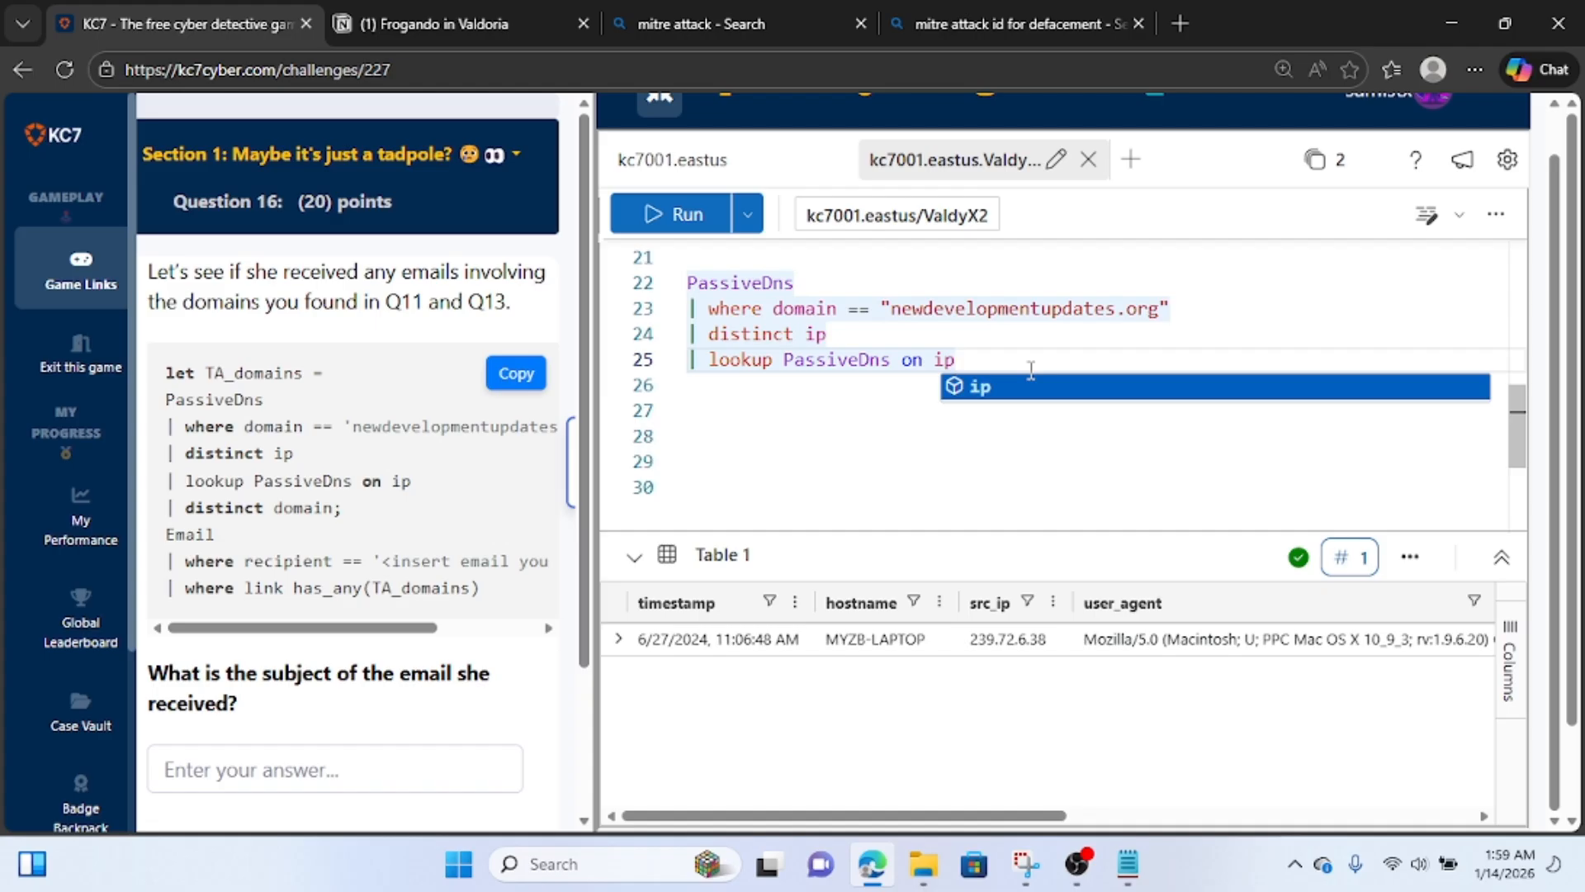
pyautogui.press('Return')
pyautogui.press('Return')
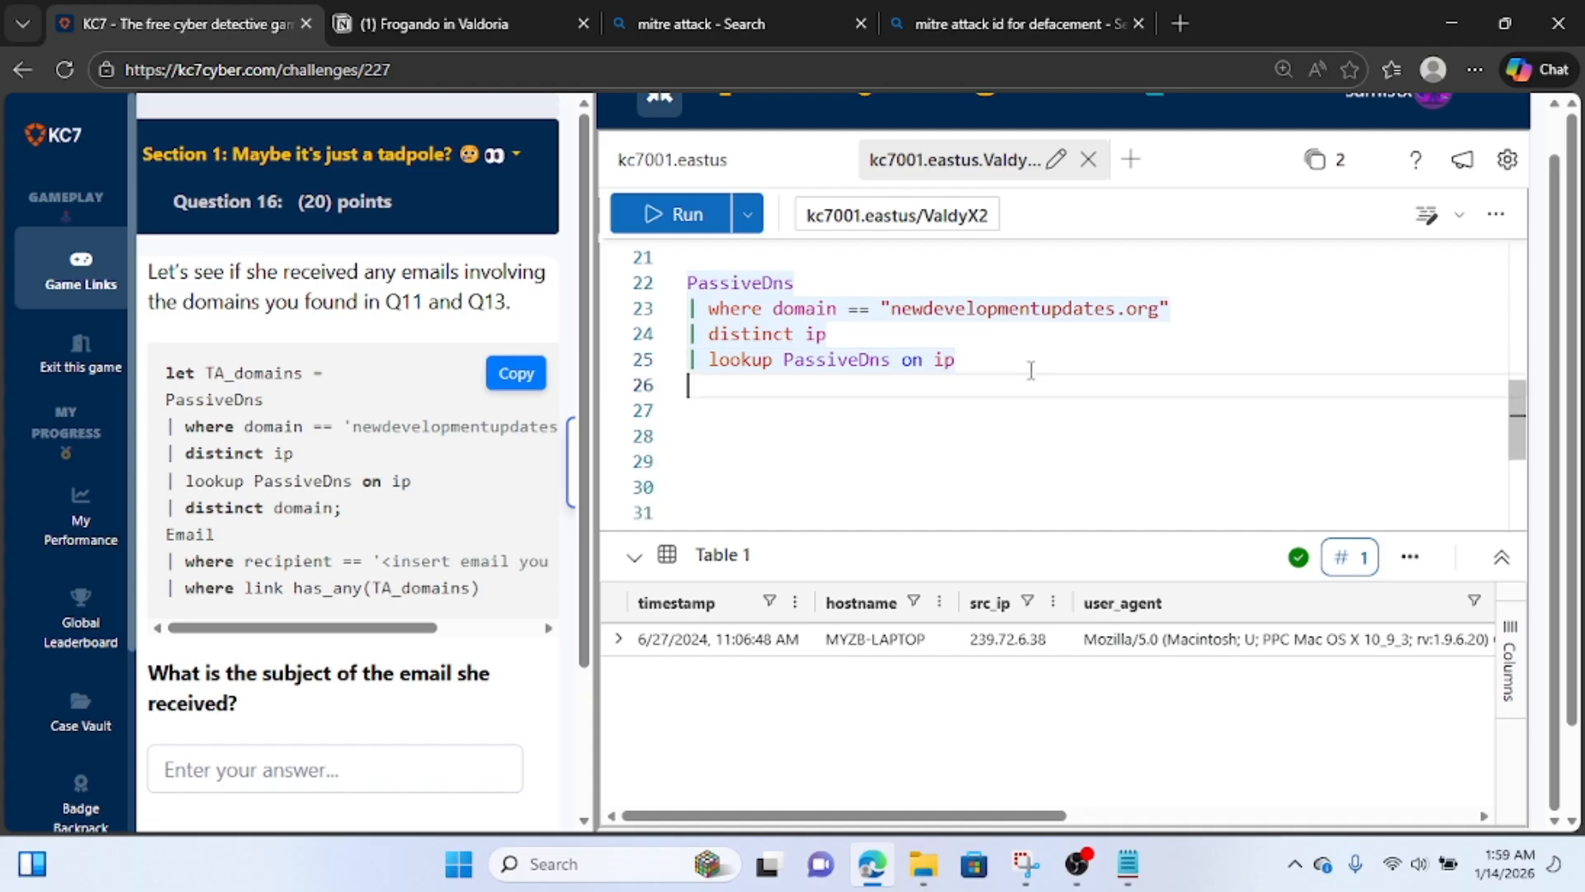
# Switch to the Notion notes, select the domains greenprojectnews.net and newdevelopmentupdates.org, and return to the KC7 query.
pyautogui.click(382, 24)
pyautogui.scroll(3, 330, 545)
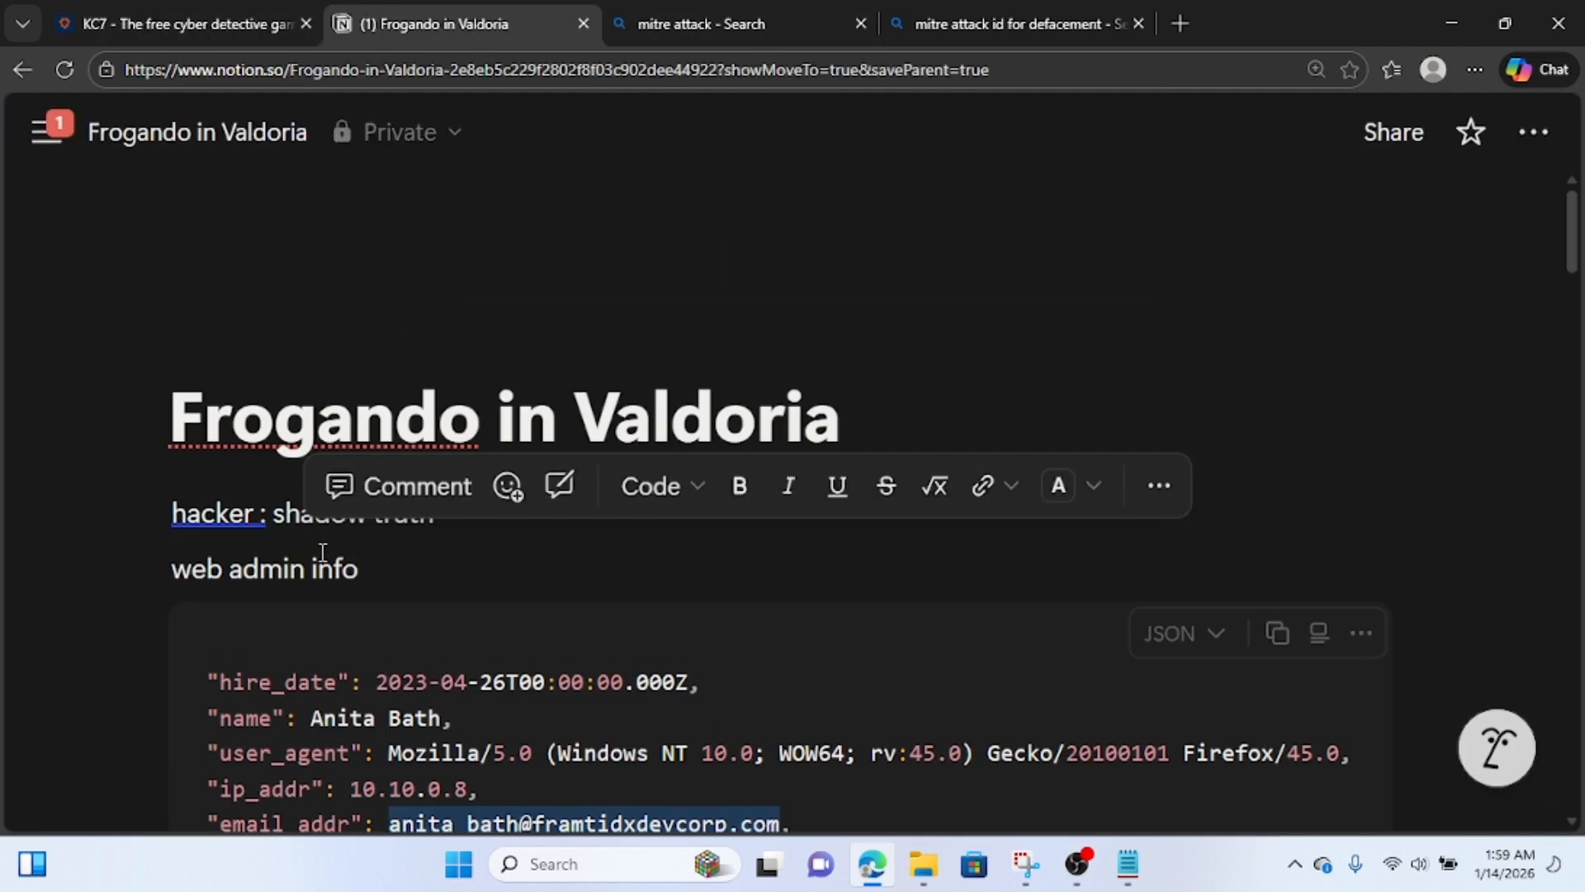
pyautogui.scroll(-15, 322, 552)
pyautogui.scroll(6, 319, 548)
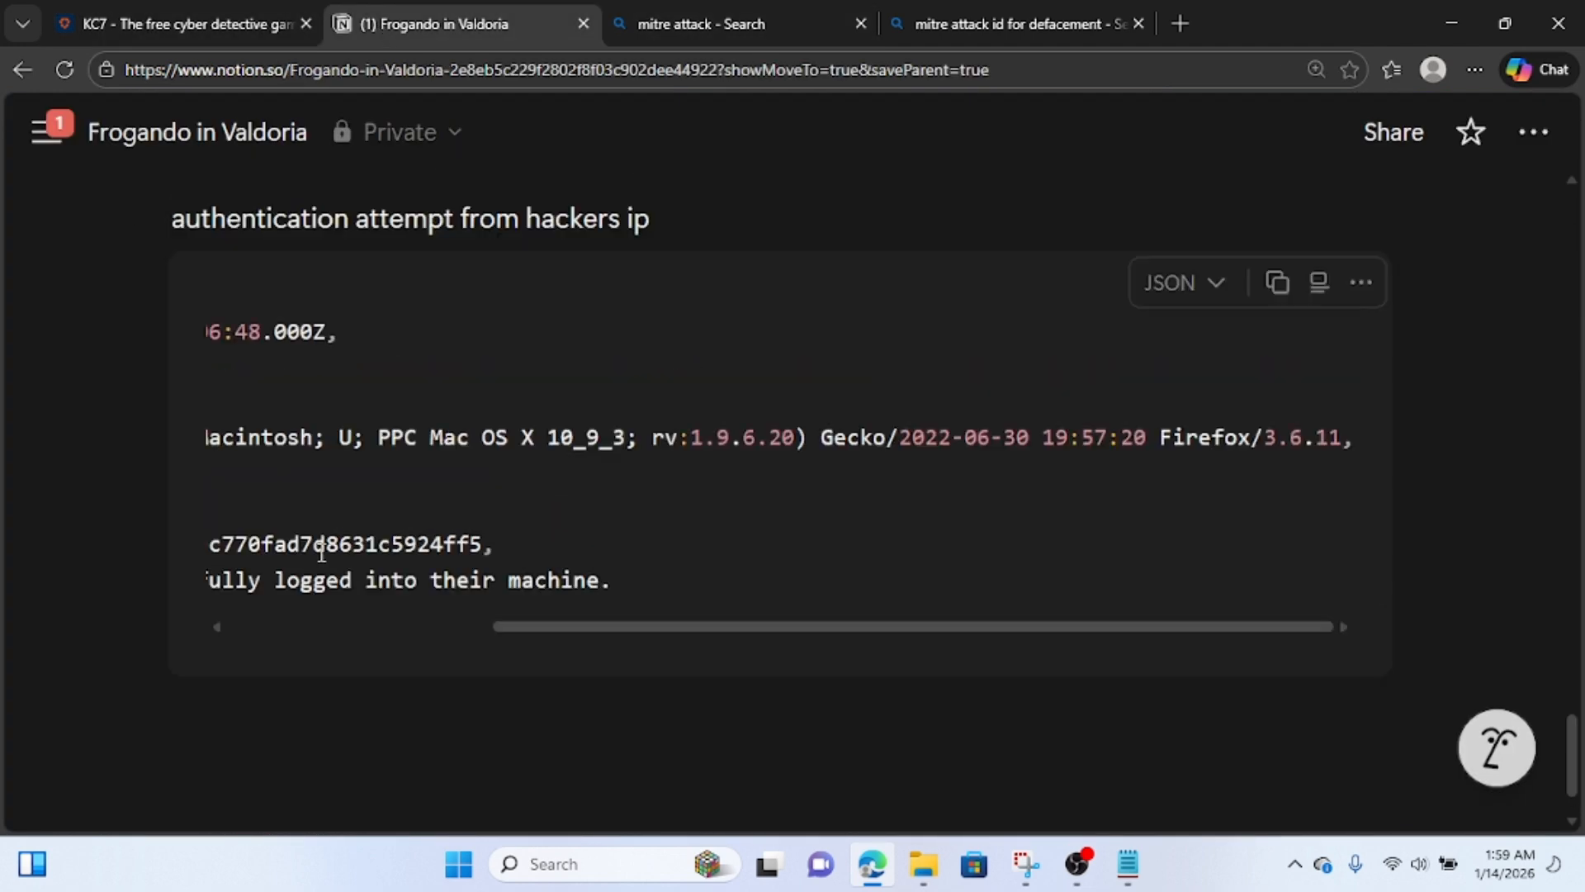
pyautogui.scroll(-1, 327, 553)
pyautogui.moveTo(849, 542); pyautogui.dragTo(162, 560)
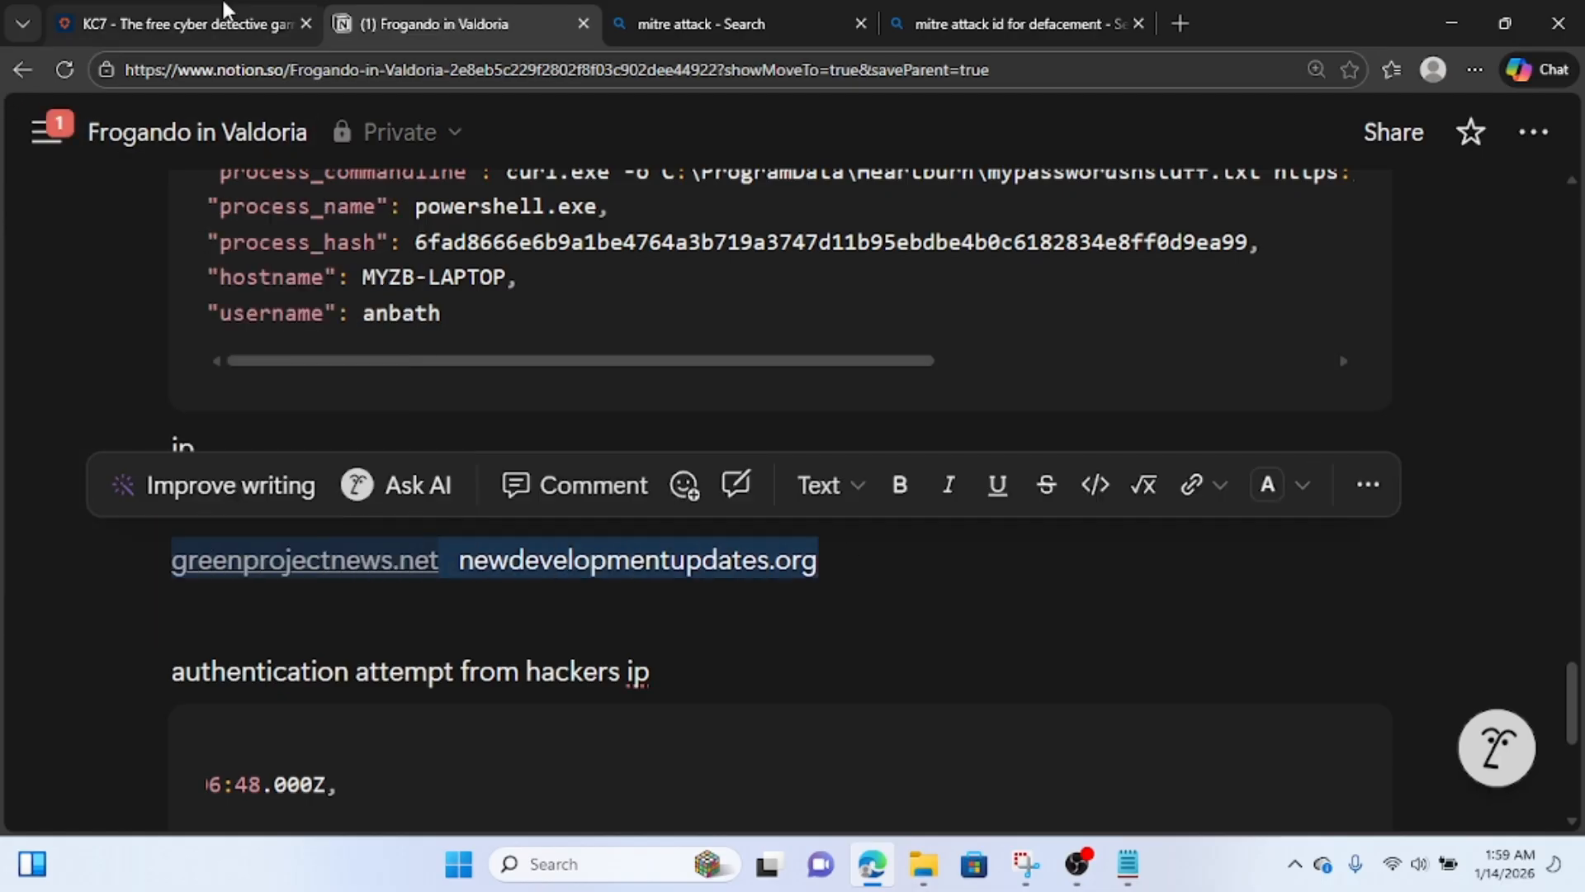
pyautogui.click(189, 23)
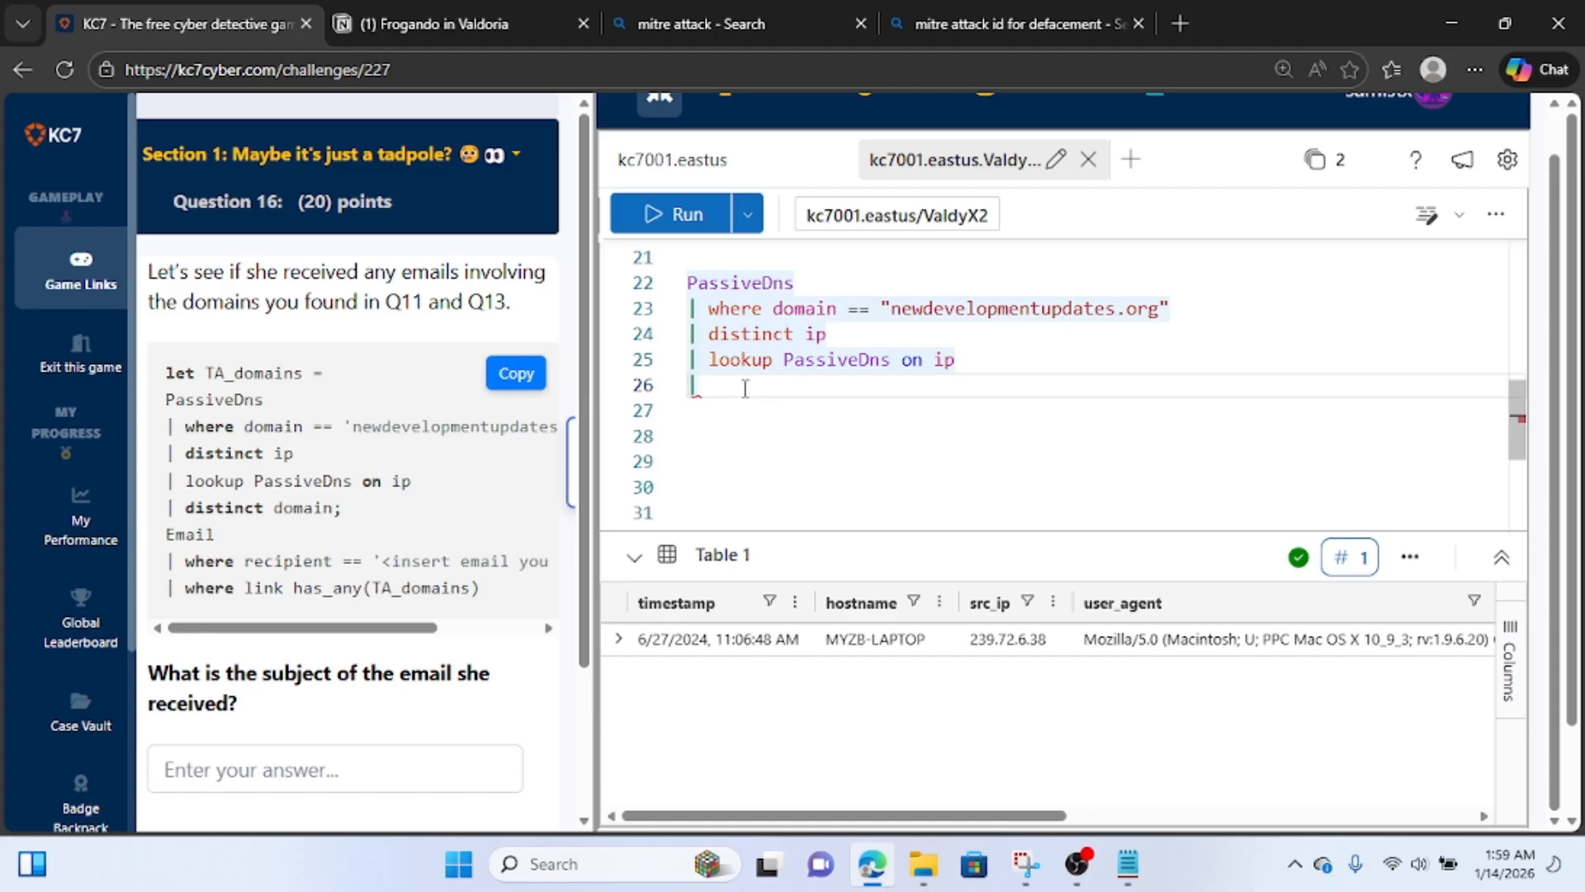
# Complete the PassiveDns query's last piped line with distinct domain.
pyautogui.write('dis')
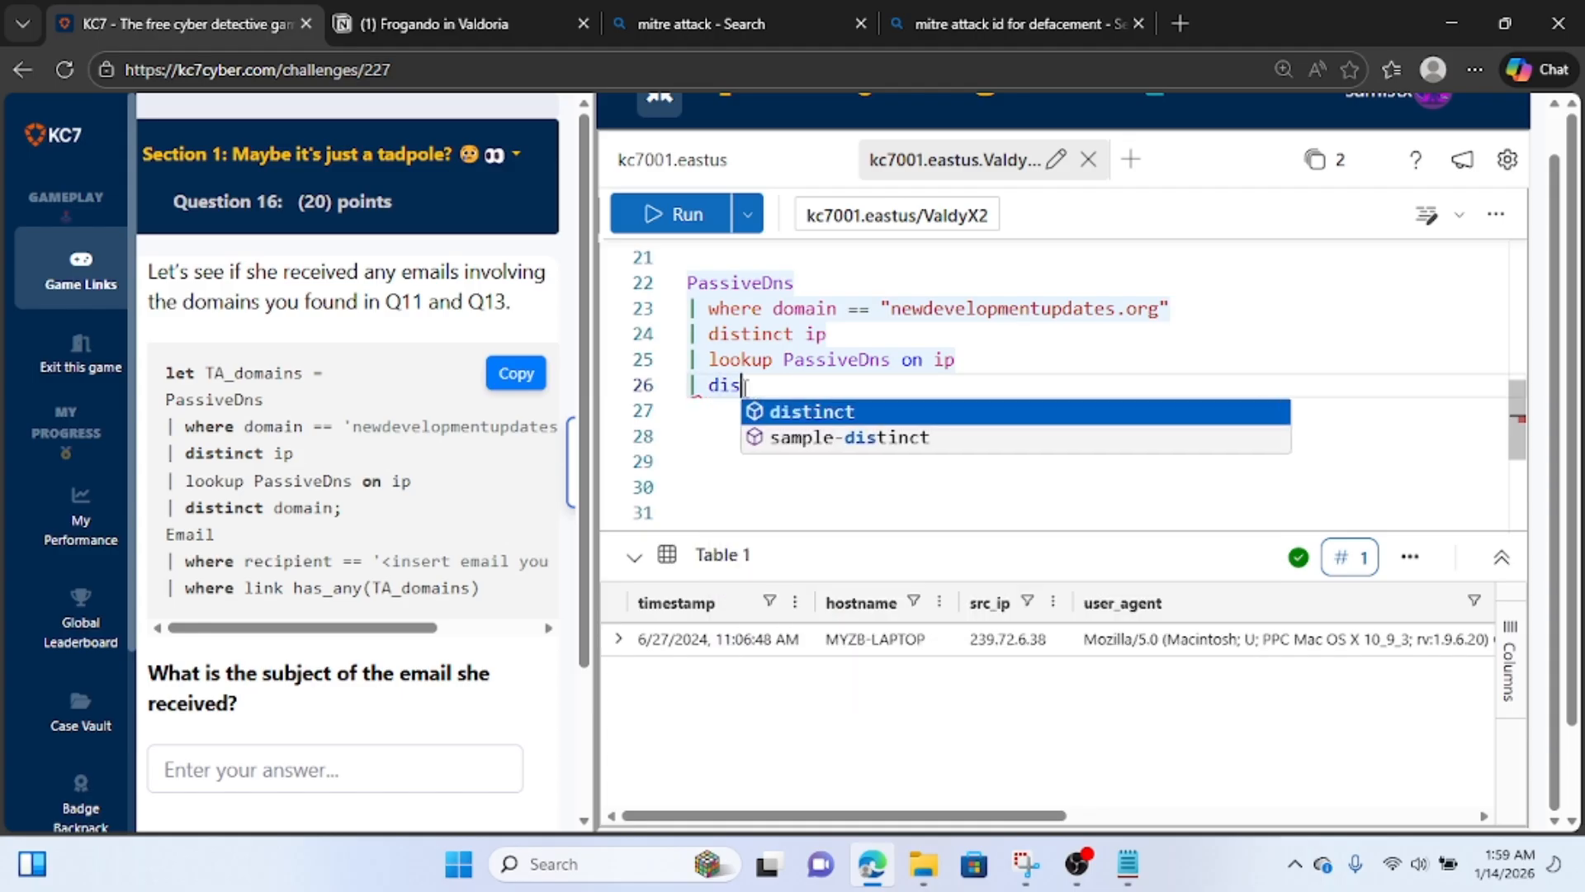
pyautogui.write('tinct do')
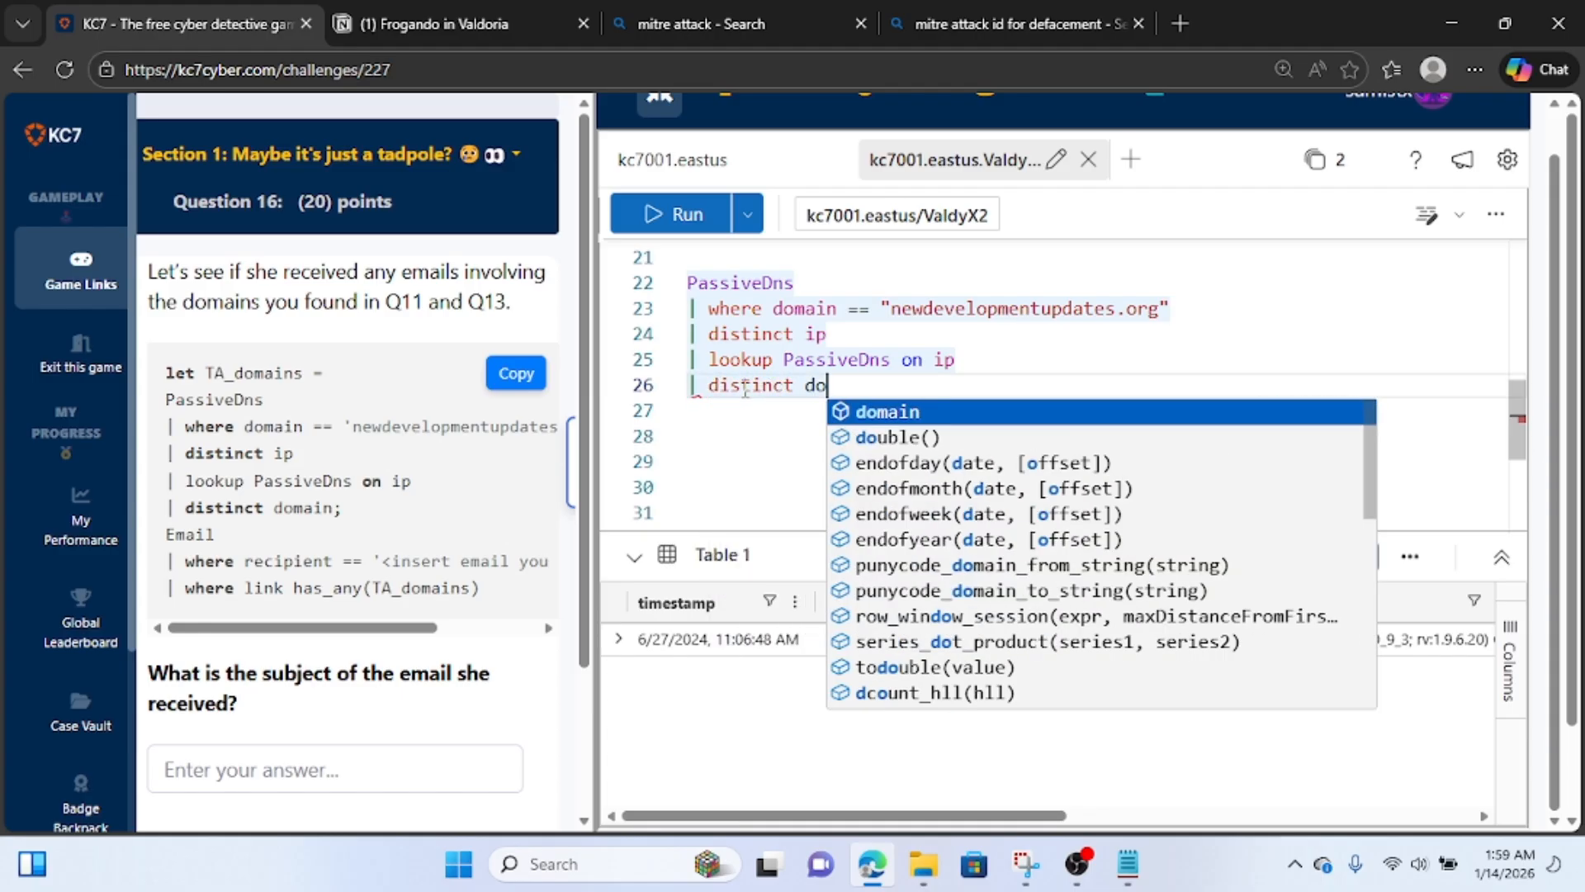
pyautogui.write('main')
pyautogui.press('Escape')
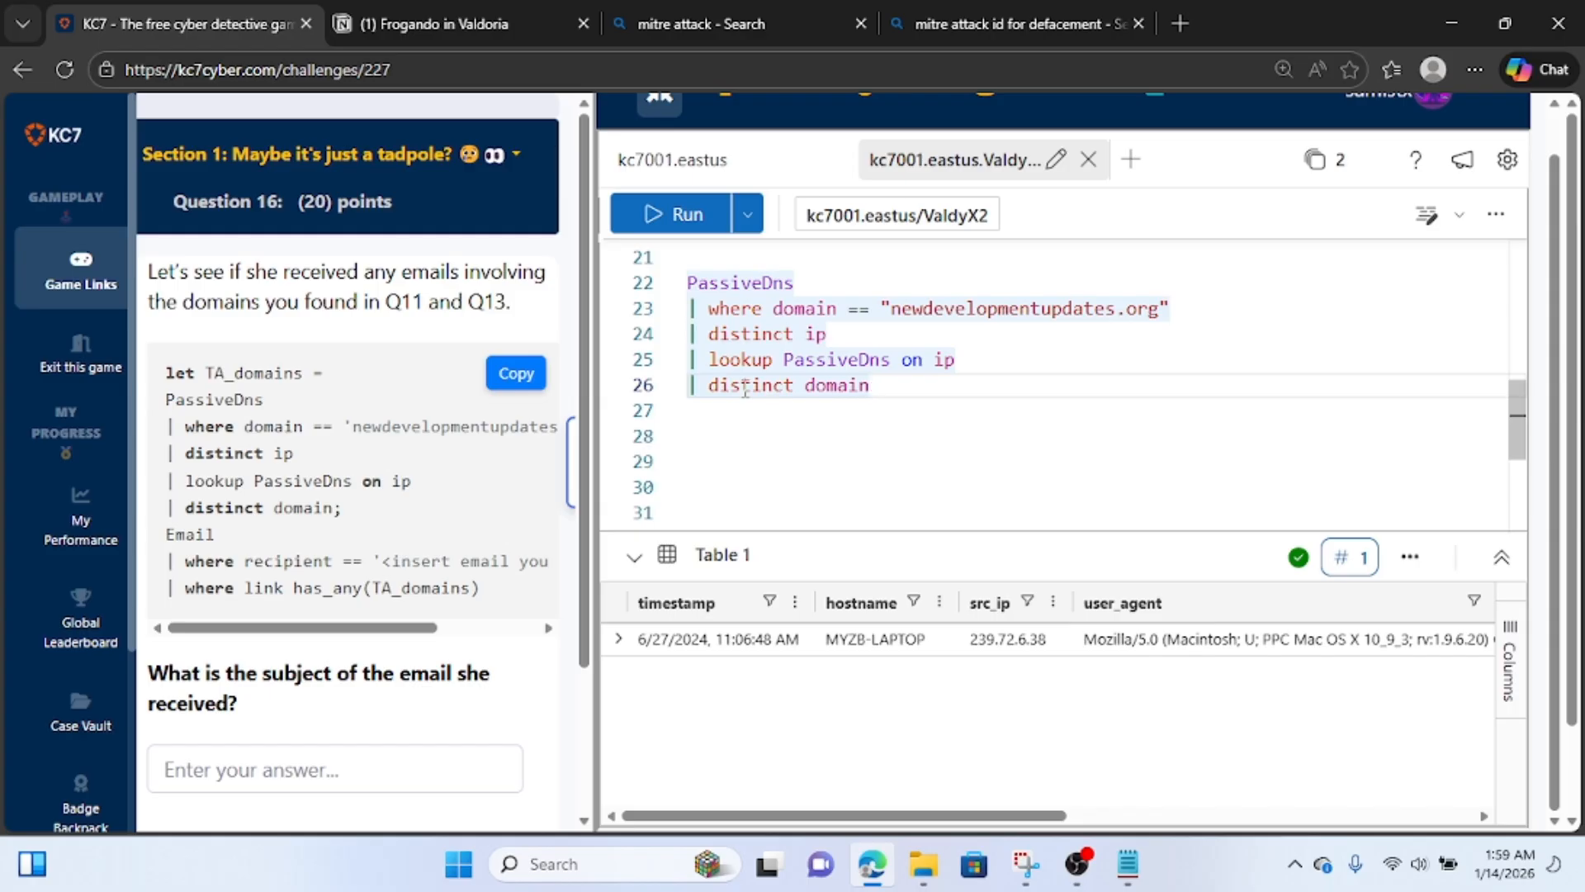
# Start a separate Email table query below the PassiveDns one with the clause "| where reciever".
pyautogui.press('Return')
pyautogui.press('Return')
pyautogui.write('emai')
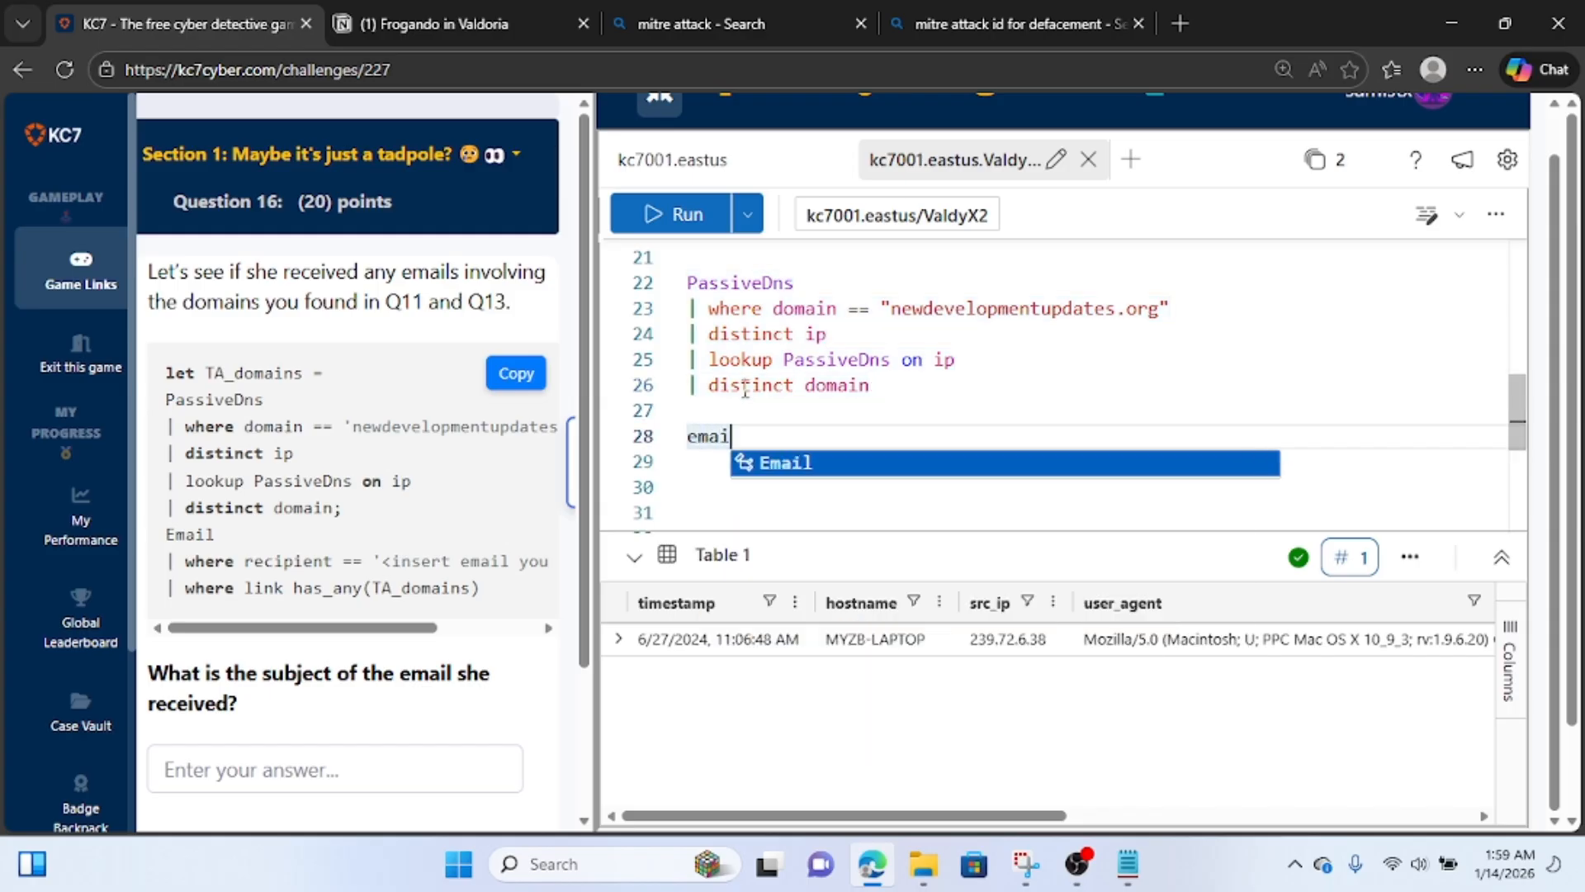
pyautogui.press('Tab')
pyautogui.press('Return')
pyautogui.write('| whe')
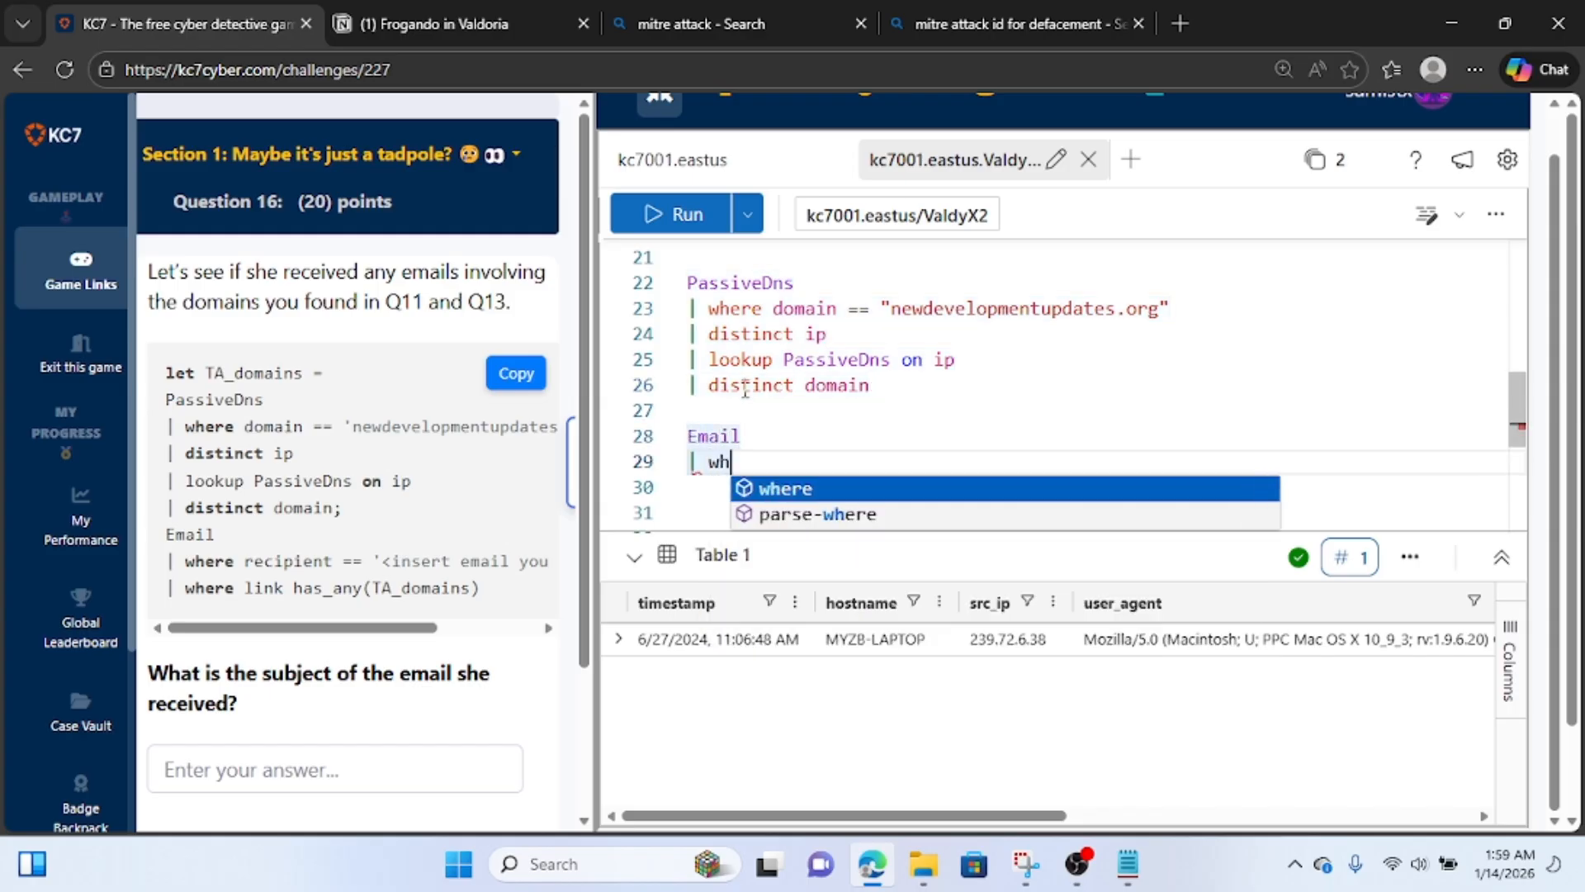
pyautogui.press('Tab')
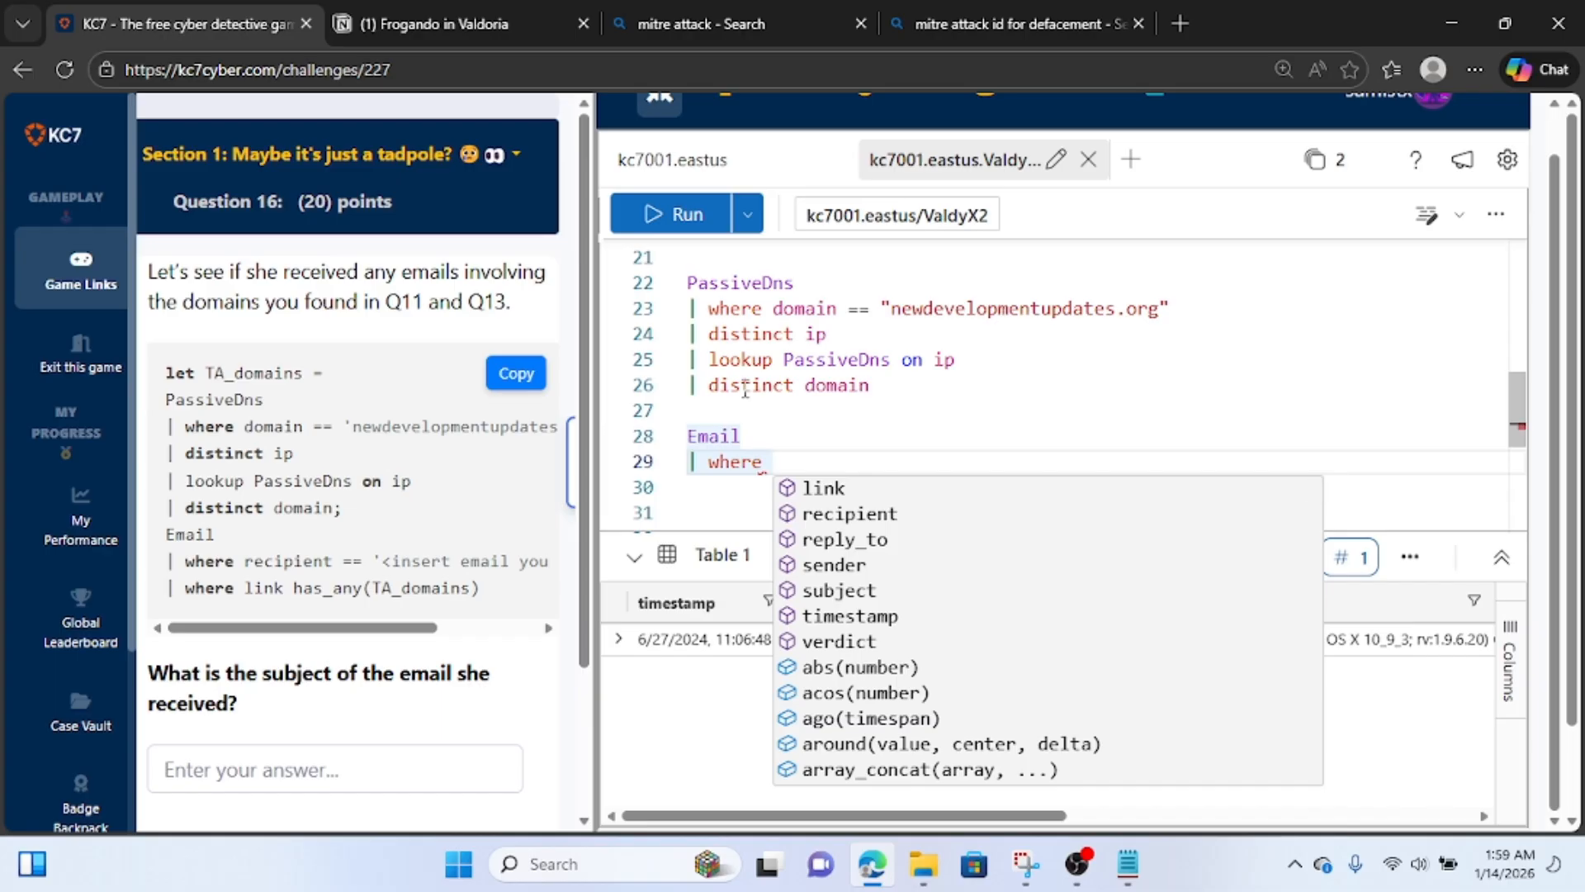
pyautogui.write('l')
pyautogui.press('BackSpace')
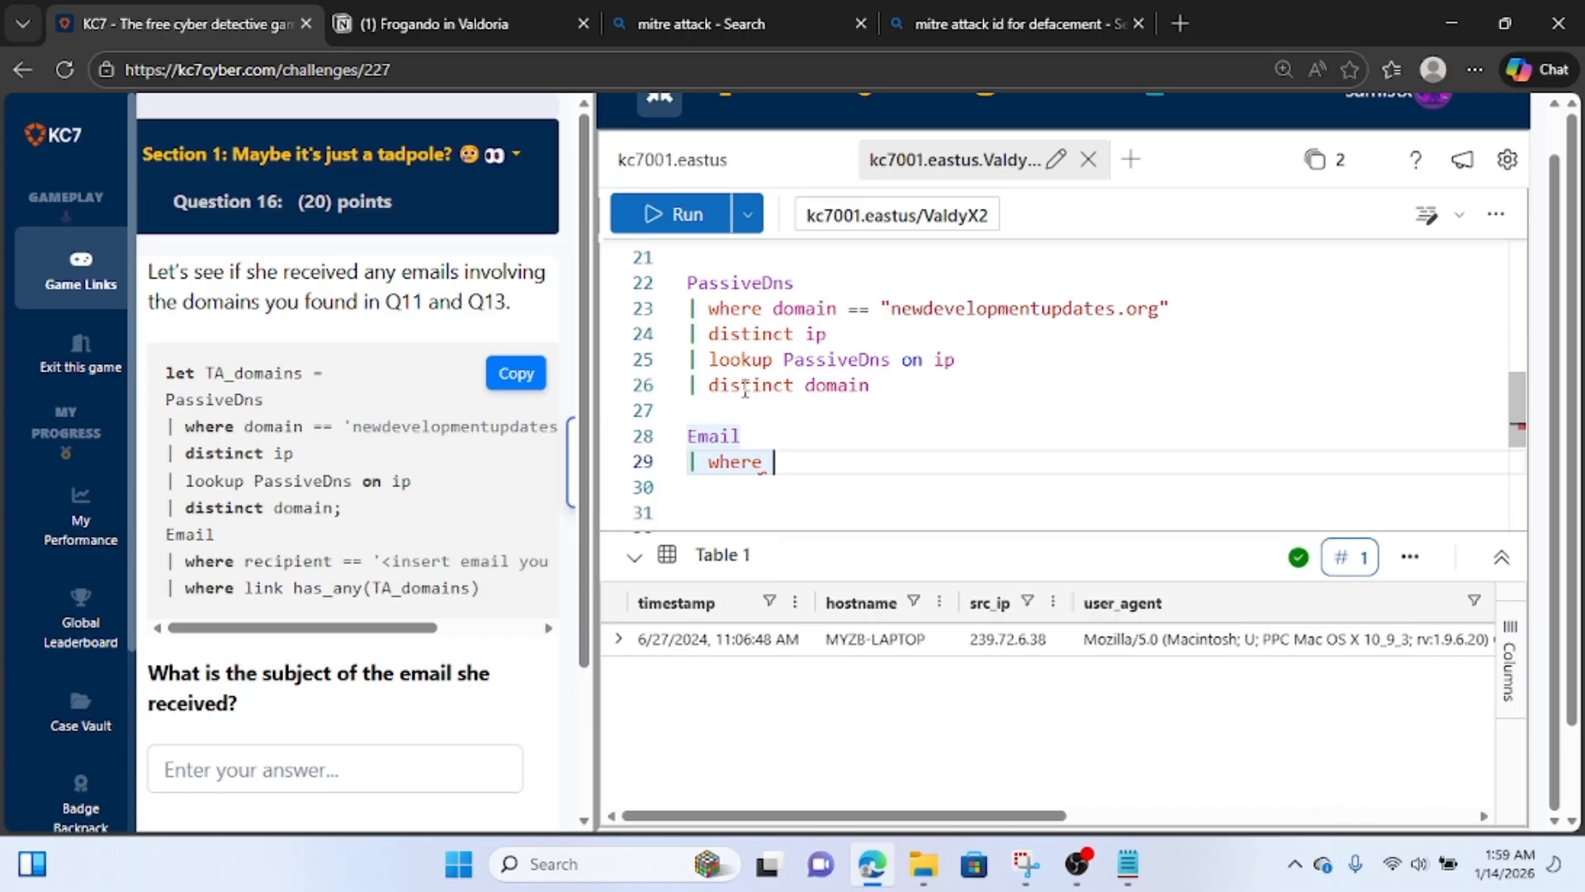
pyautogui.write('reciever')
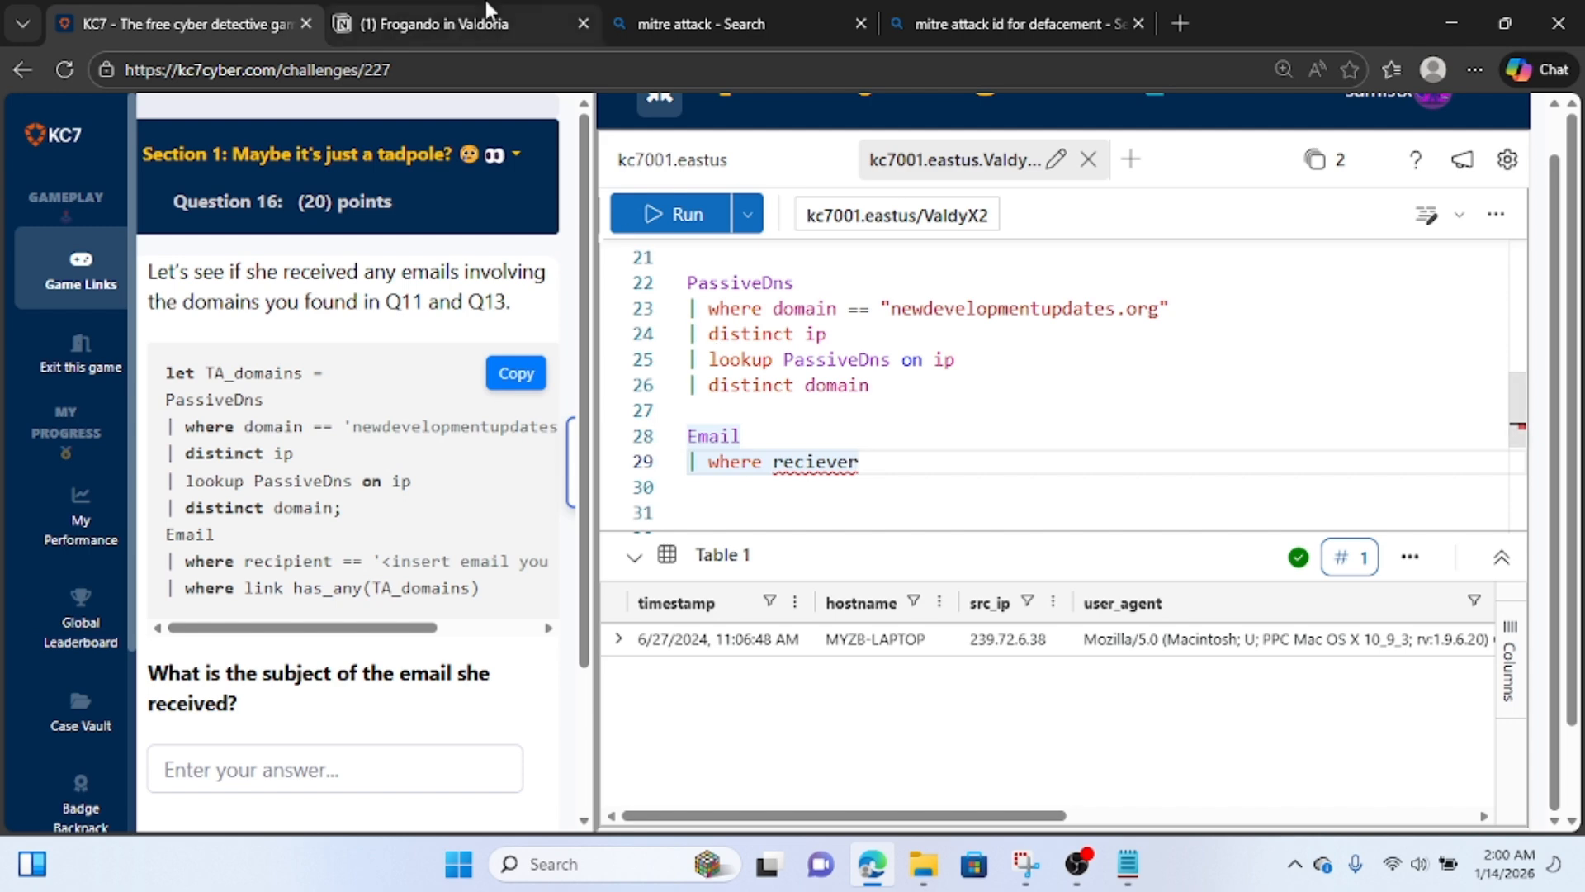
# Switch to the Notion notes, copy the web administrator's e-mail address from the web admin info block, and return to the KC7 query.
pyautogui.click(402, 12)
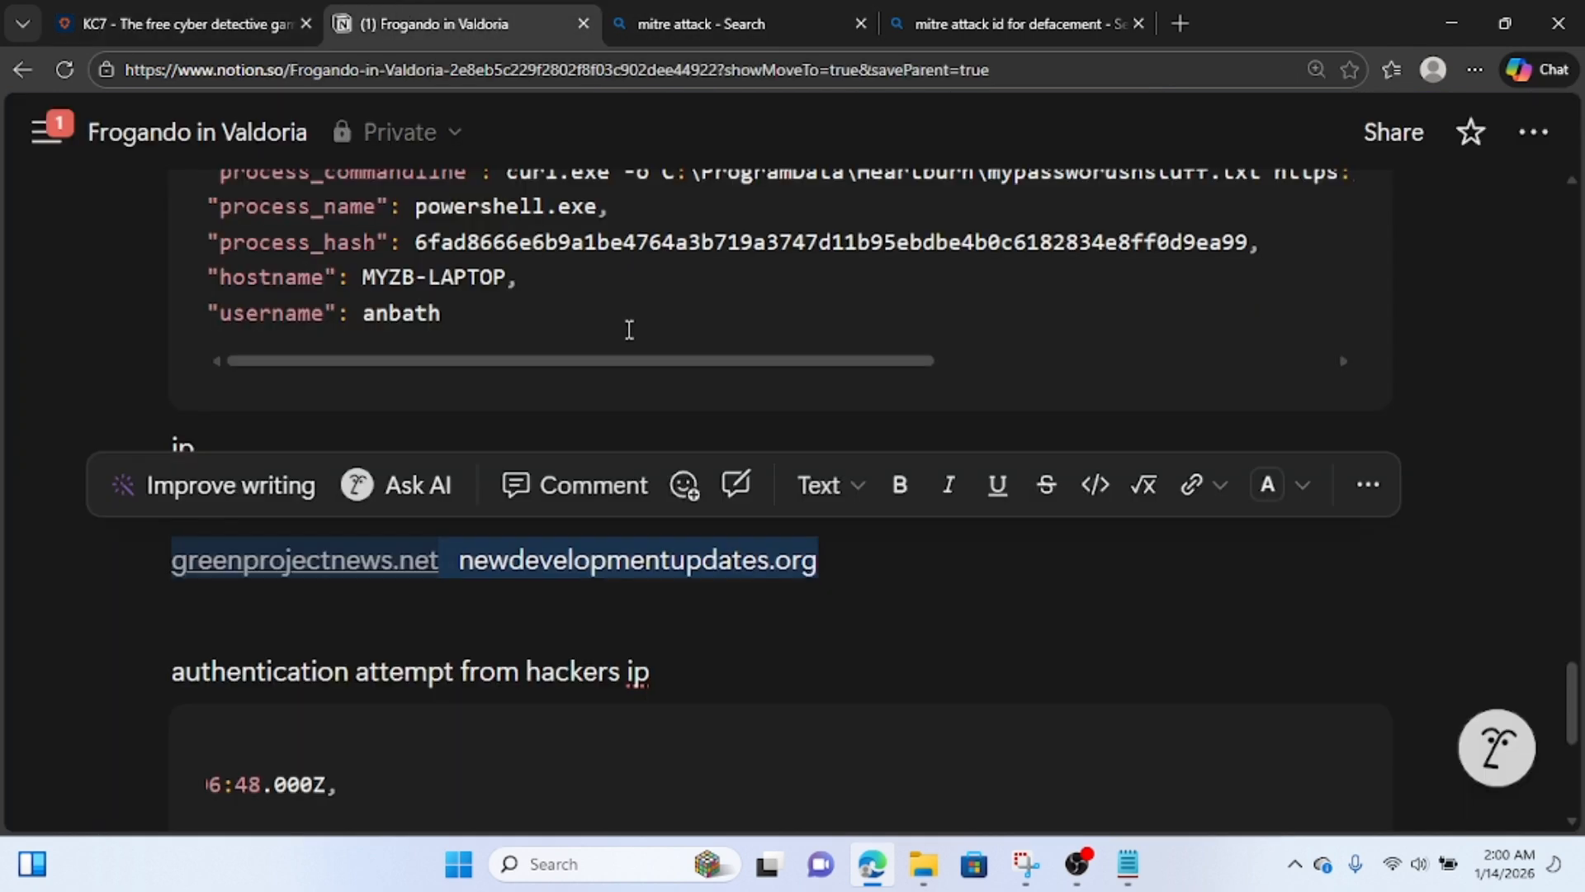
pyautogui.scroll(-3, 630, 335)
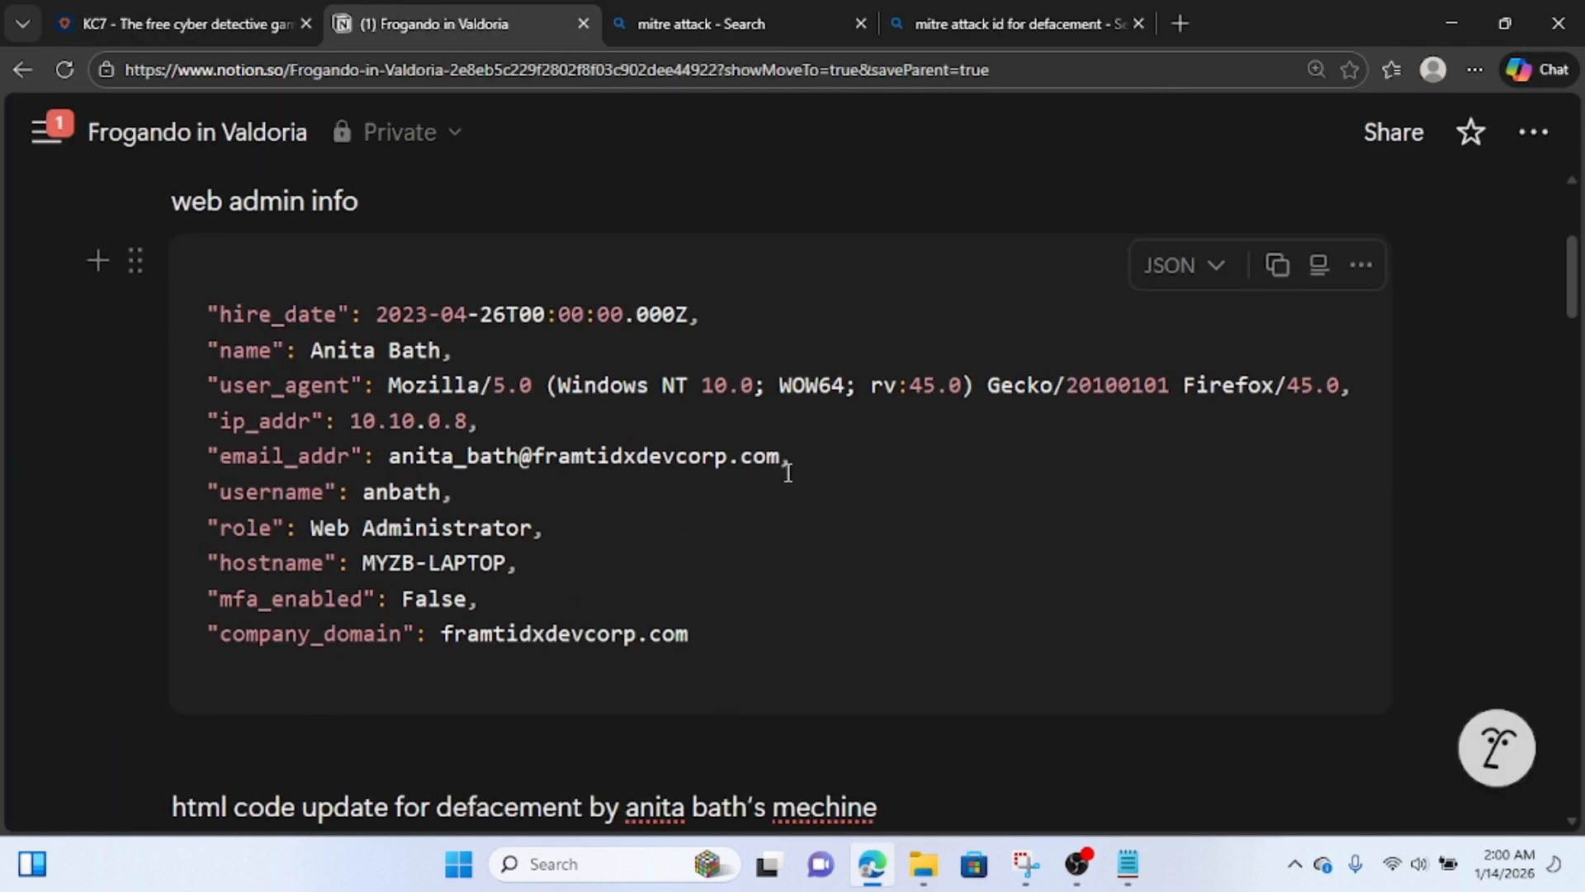
pyautogui.moveTo(780, 456); pyautogui.dragTo(387, 455)
pyautogui.hotkey('ctrl', 'c')
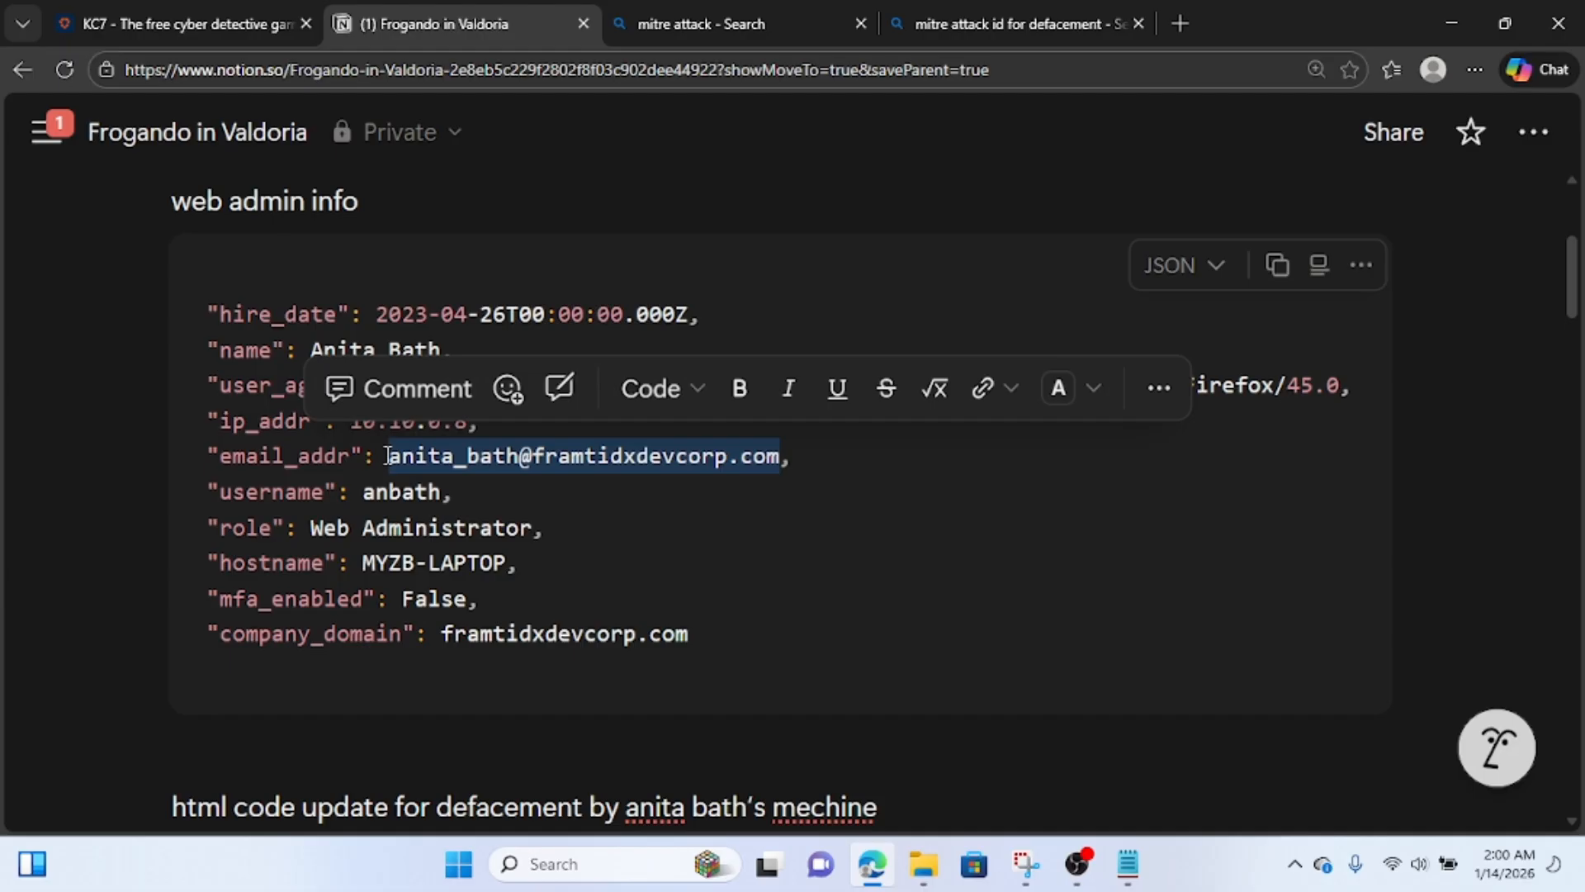
pyautogui.click(186, 23)
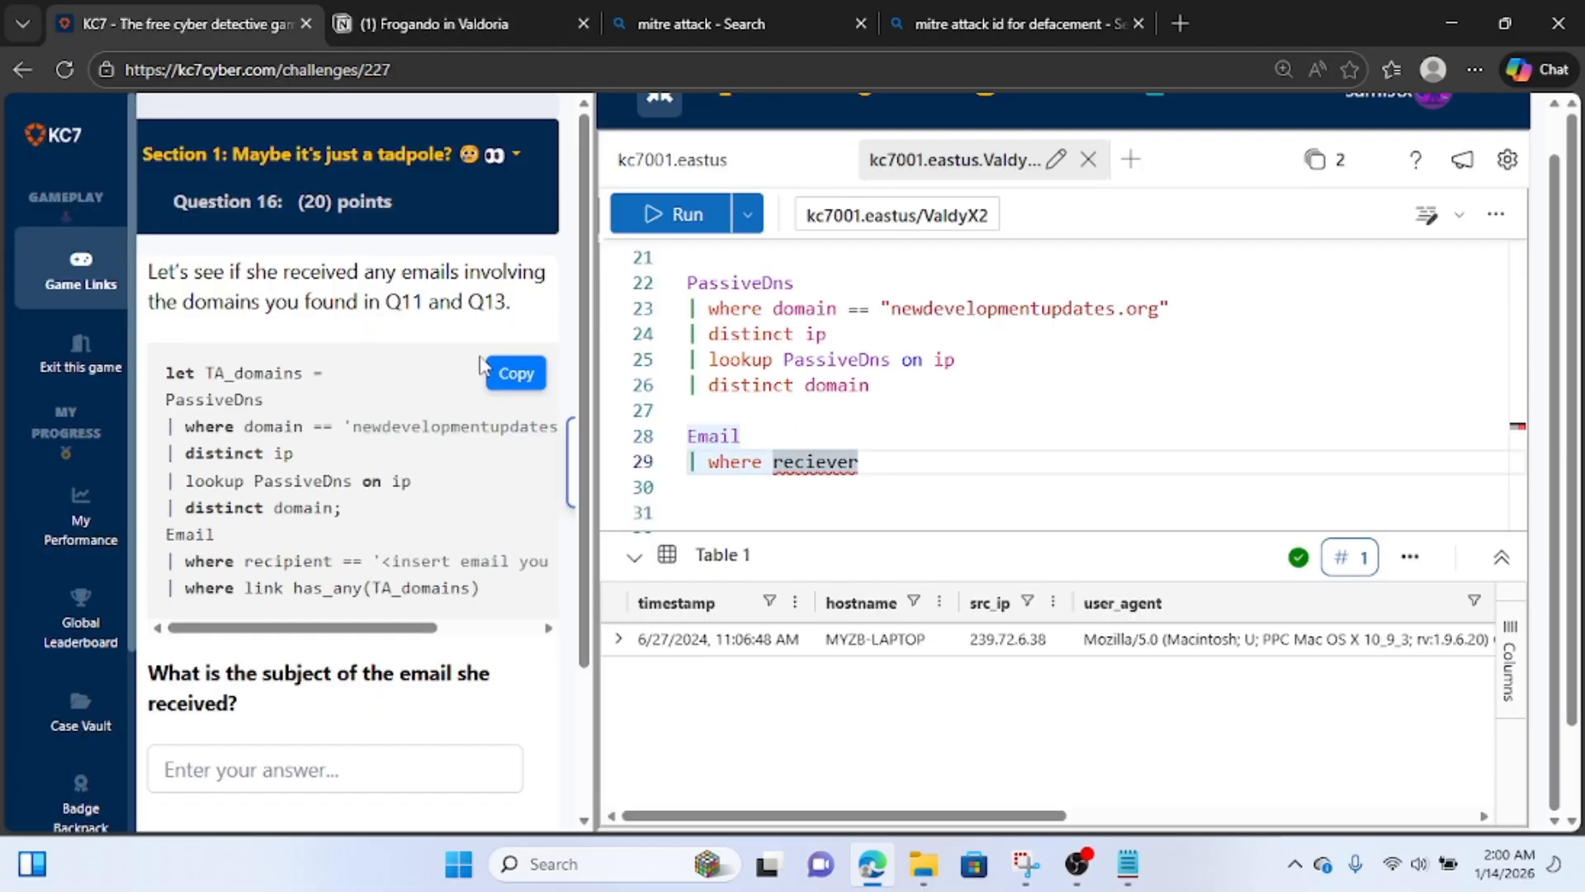
# Correct the Email query's filter column to recipient and match it with == to the copied web administrator's e-mail in quotes.
pyautogui.press('BackSpace')
pyautogui.press('BackSpace')
pyautogui.press('BackSpace')
pyautogui.press('BackSpace')
pyautogui.write('pi')
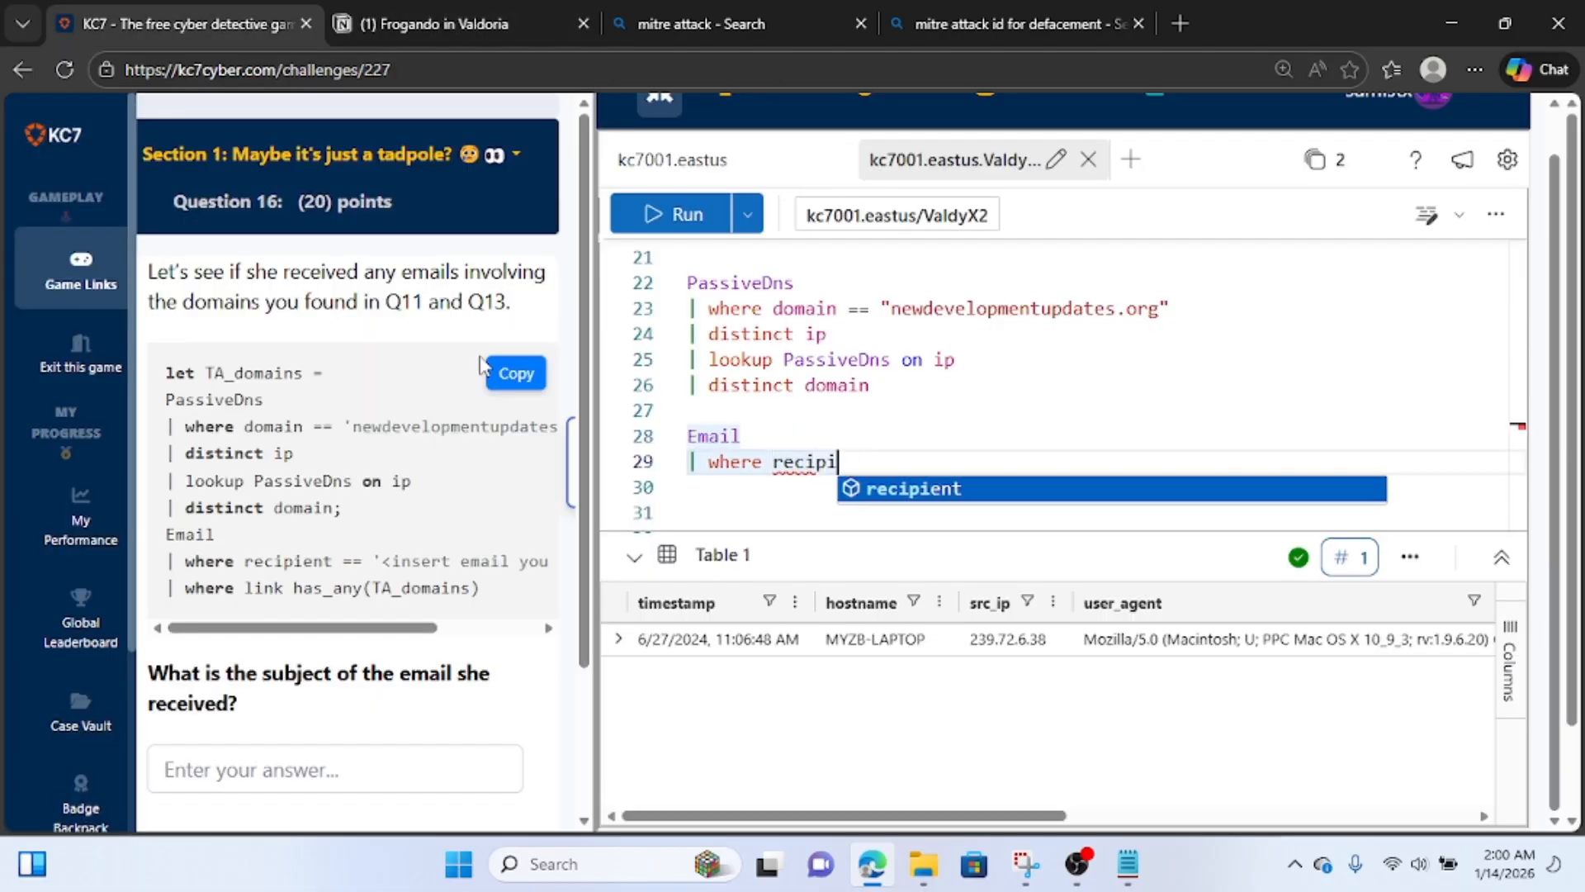
pyautogui.write('ent == "')
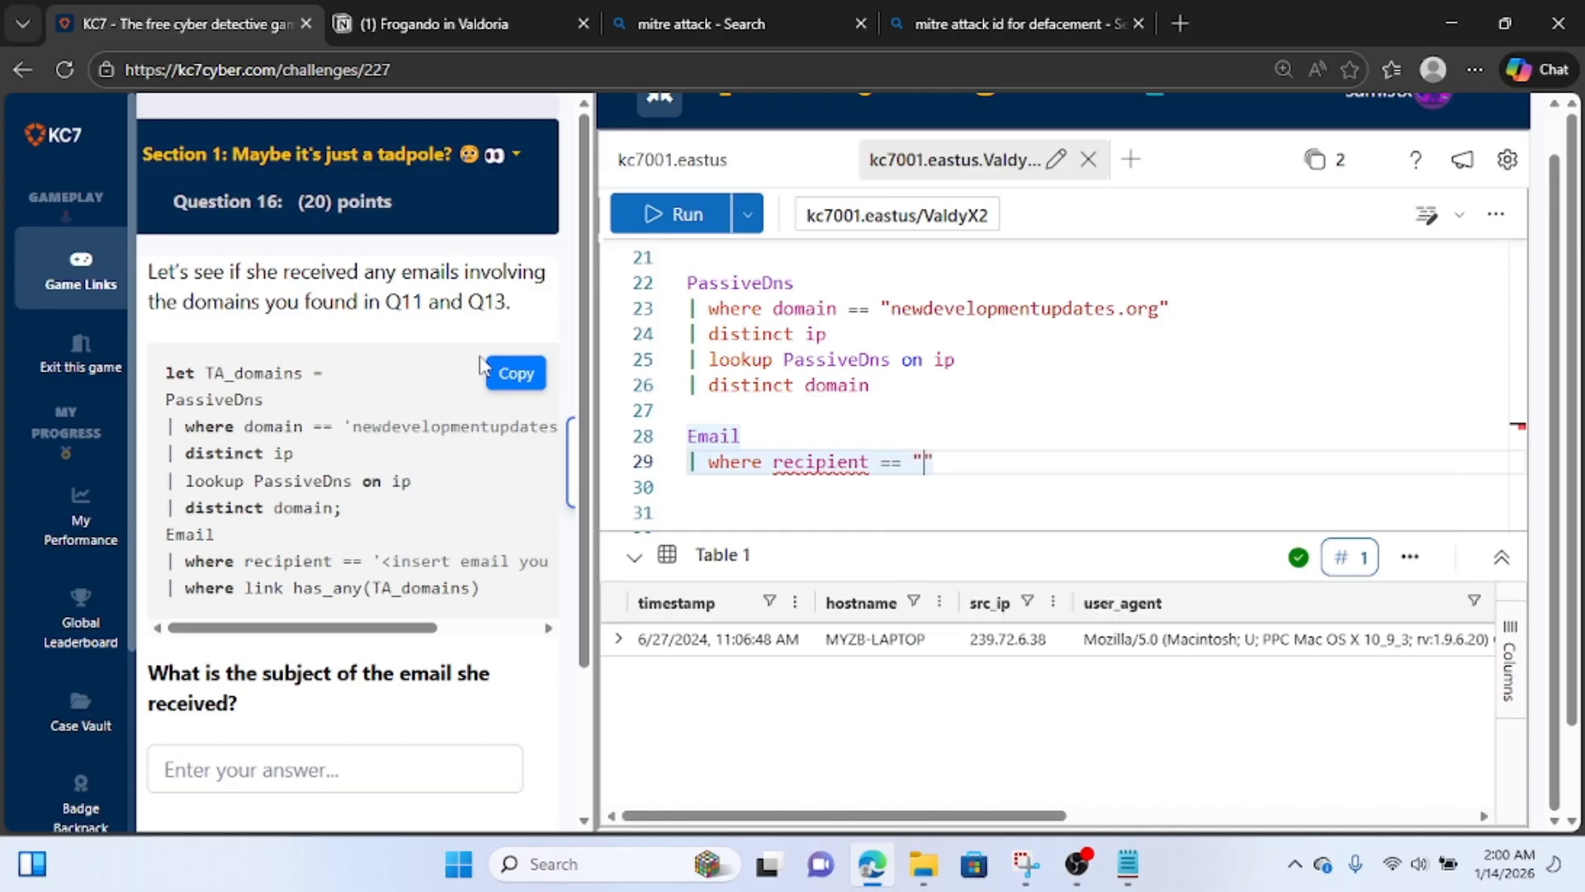
pyautogui.hotkey('ctrl', 'v')
pyautogui.press('Return')
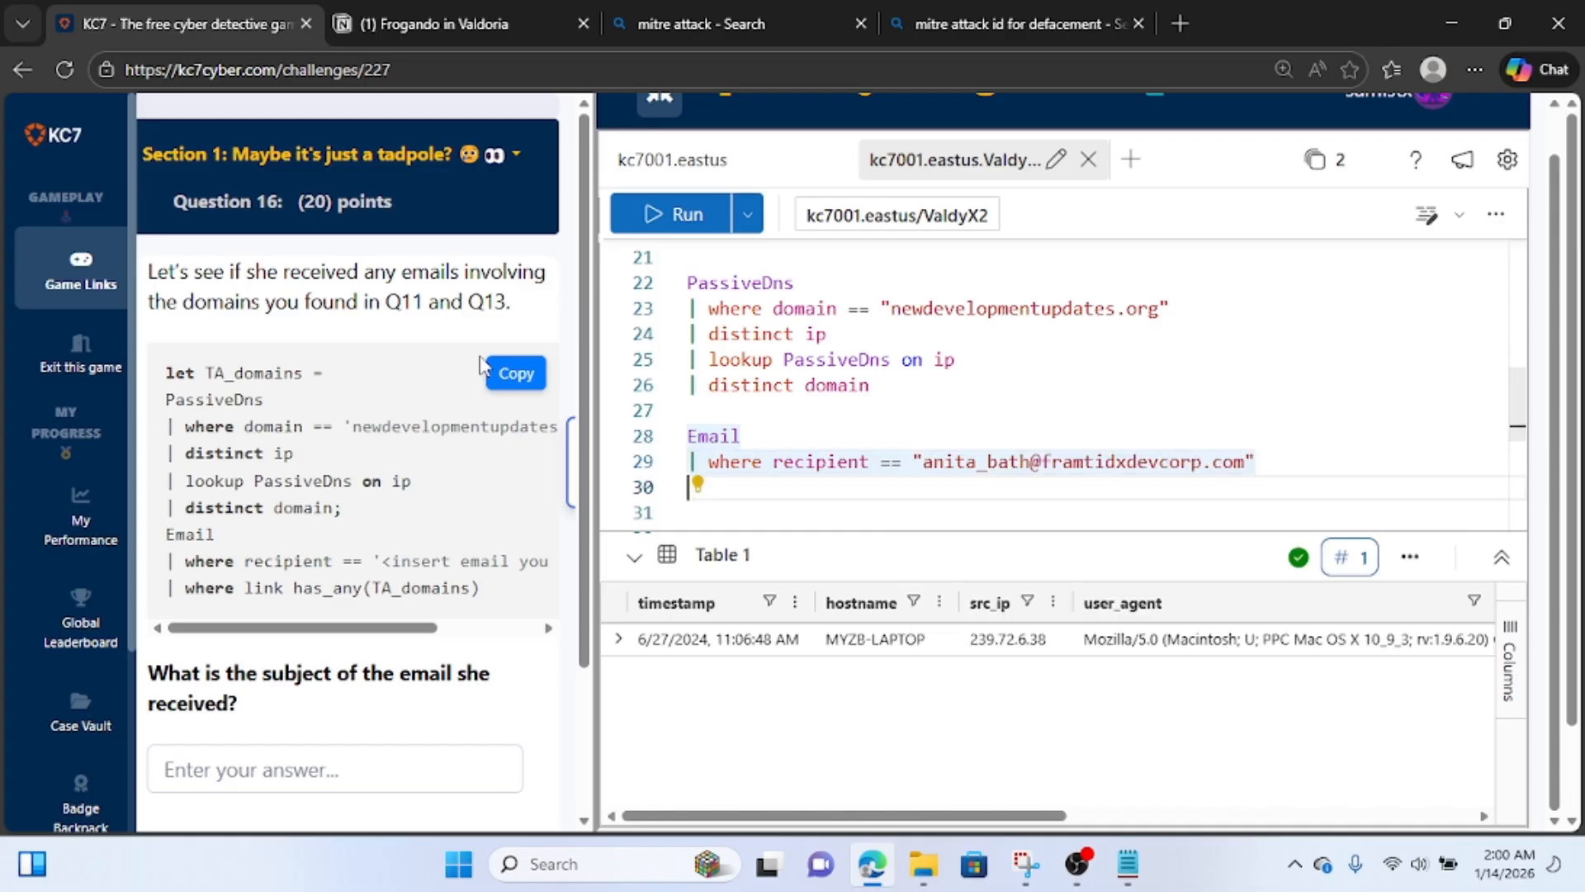
# Add the line "| where link in" below the recipient filter of the Email query.
pyautogui.write('| we')
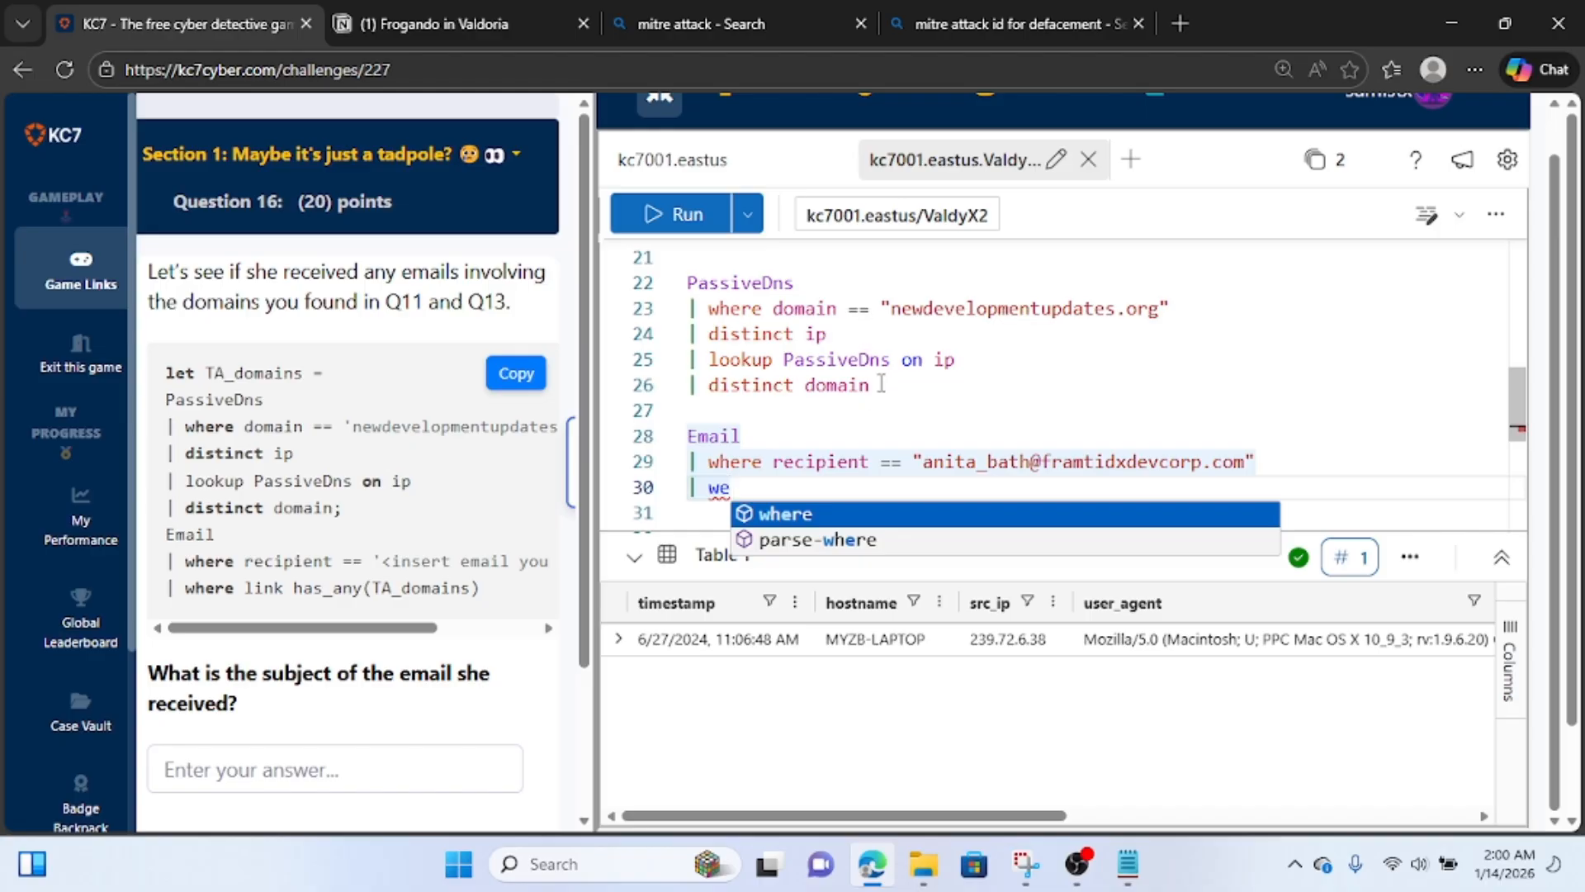
pyautogui.press('BackSpace')
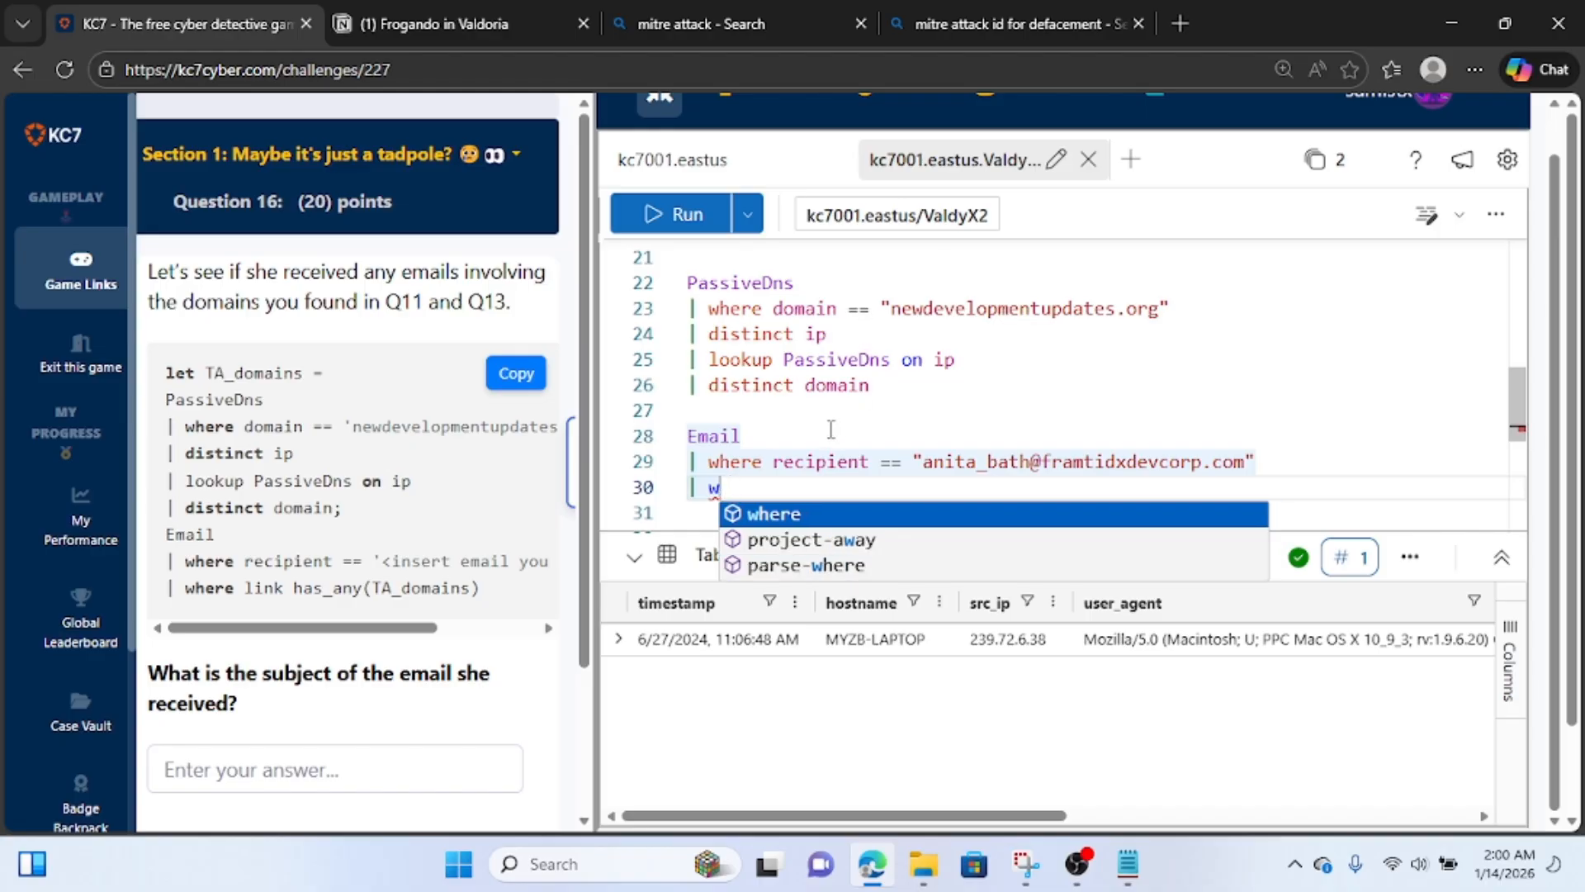
pyautogui.write('here ')
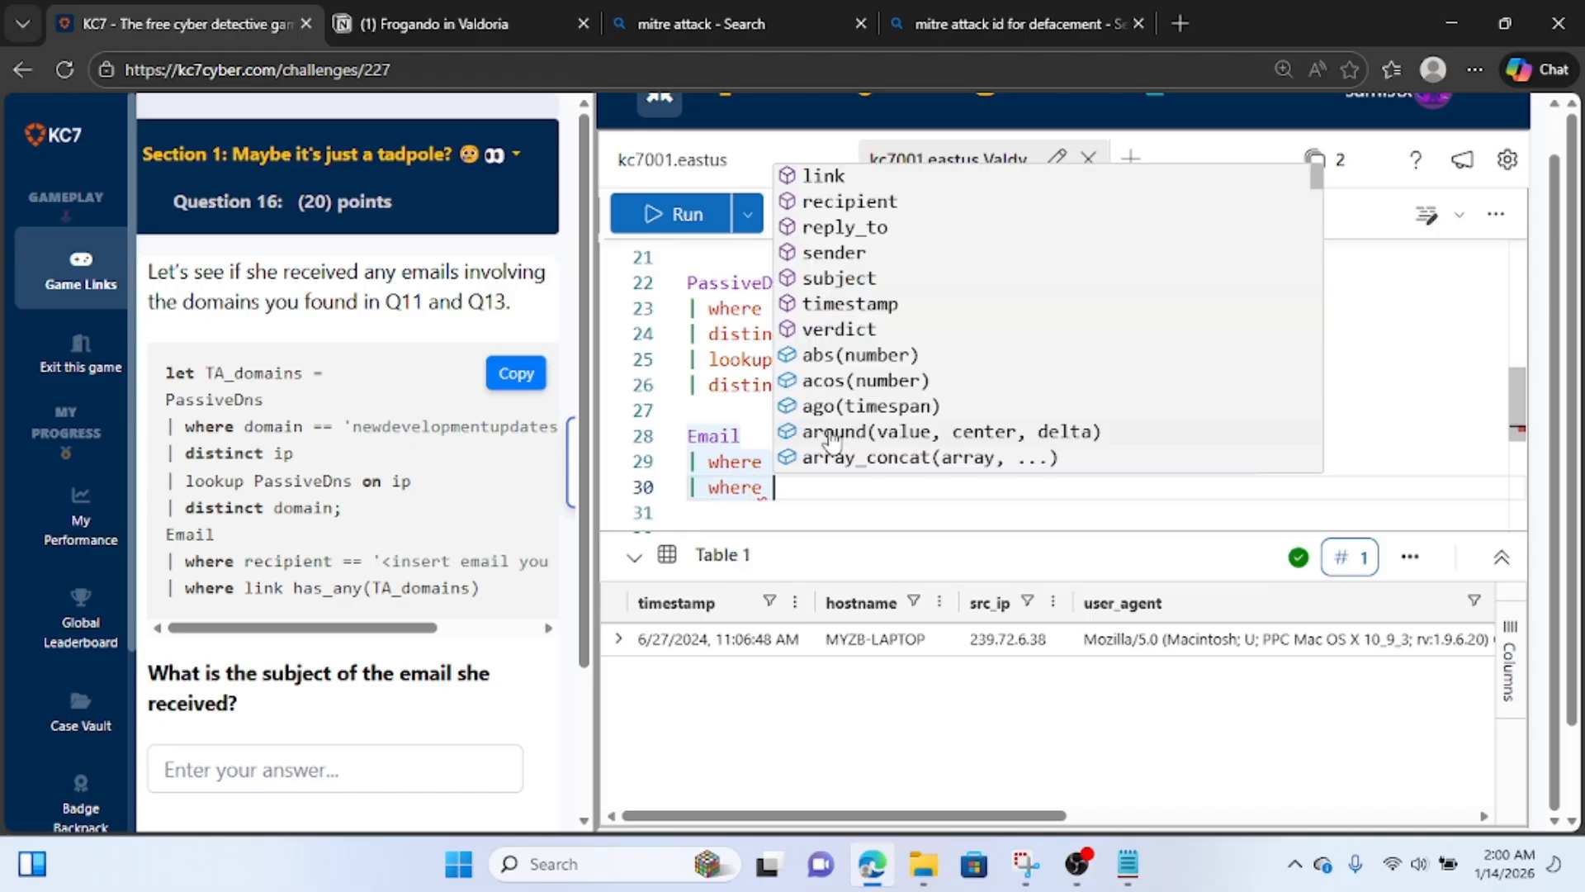
pyautogui.write('link ')
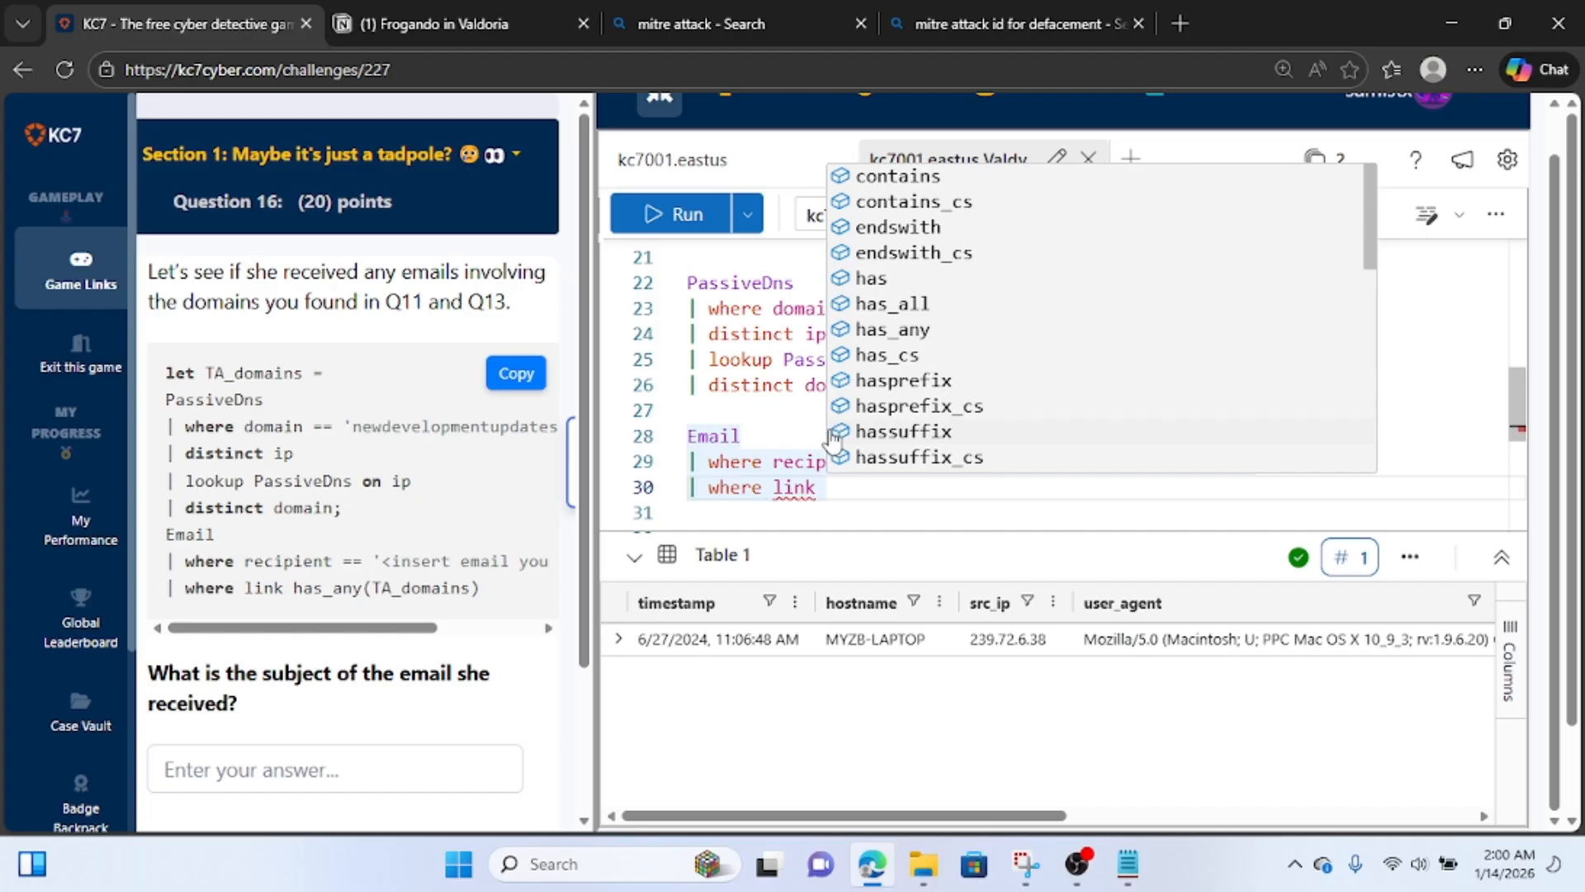
pyautogui.write('in')
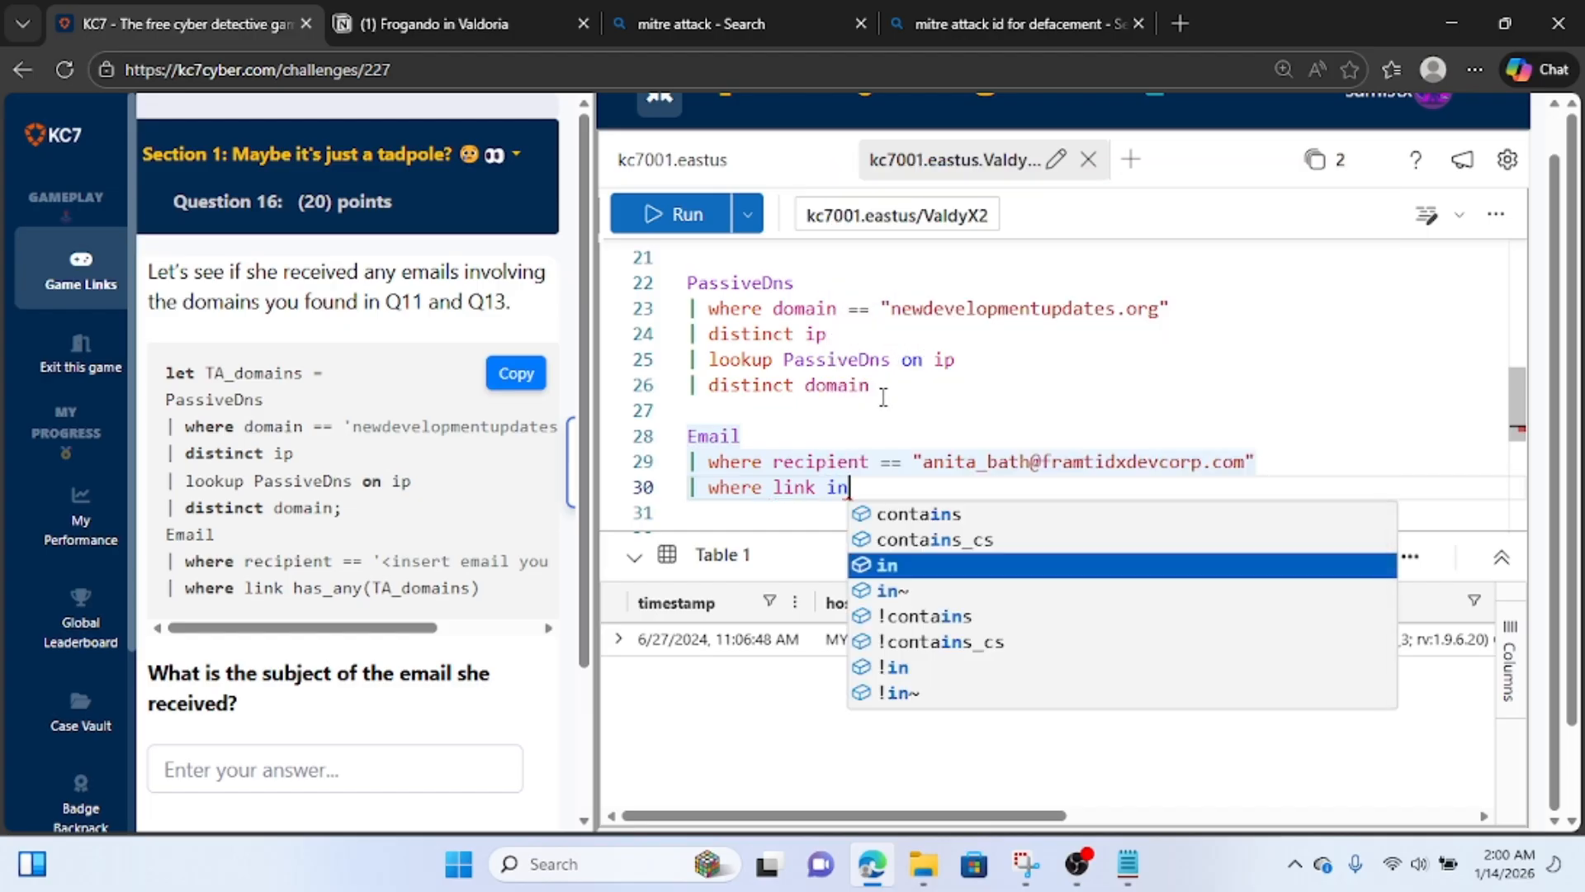
# Store the PassiveDns query in a variable by adding "let hackerdomain =" above it and a semicolon after distinct domain.
pyautogui.click(753, 254)
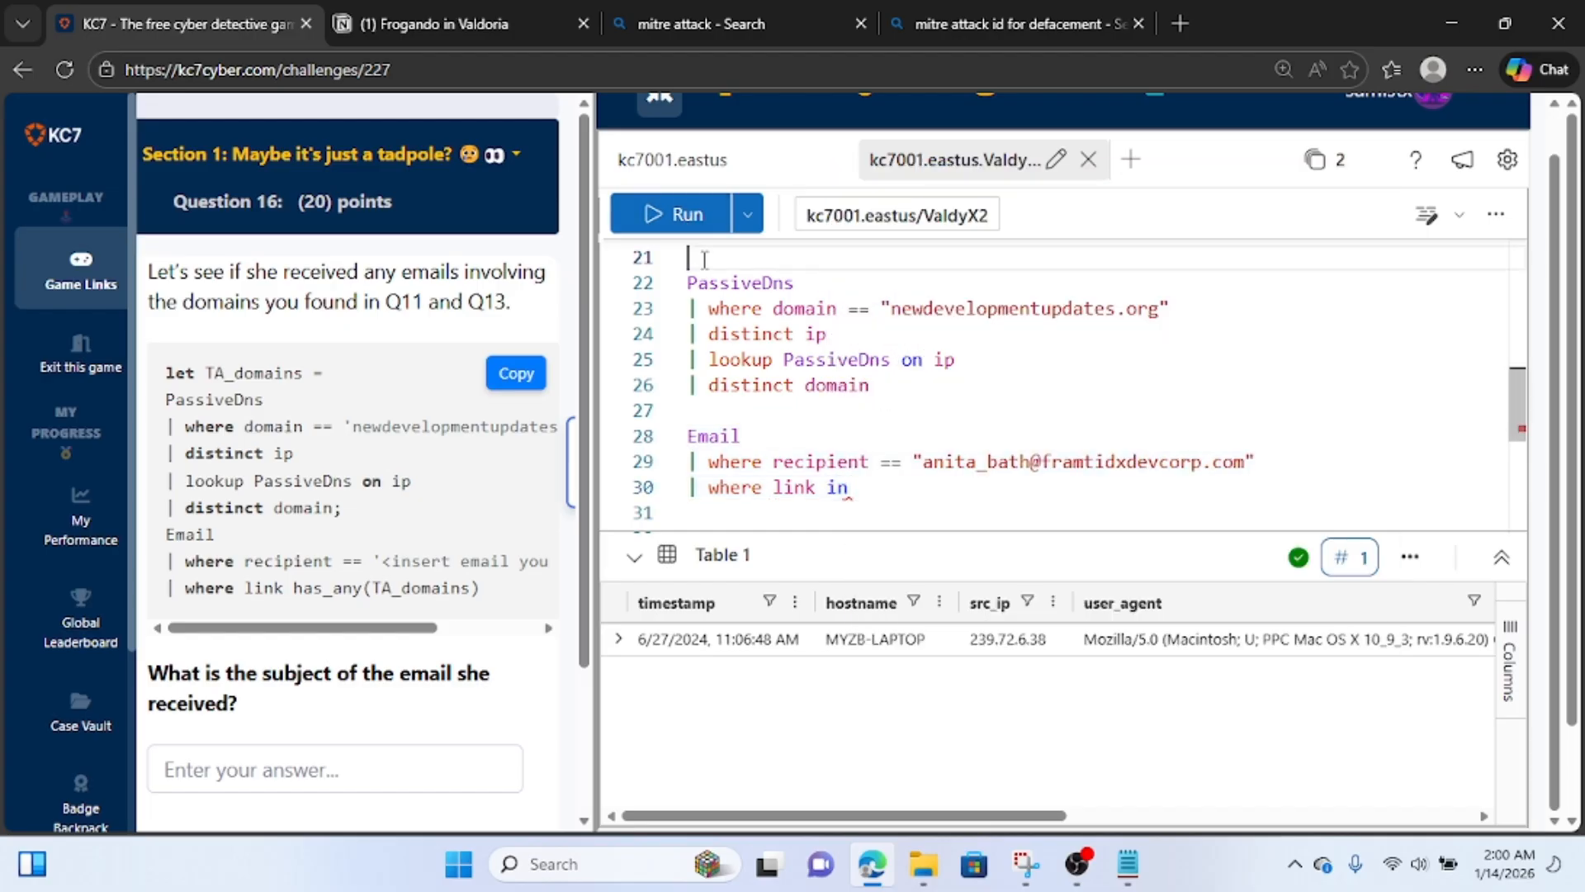
pyautogui.write('let ')
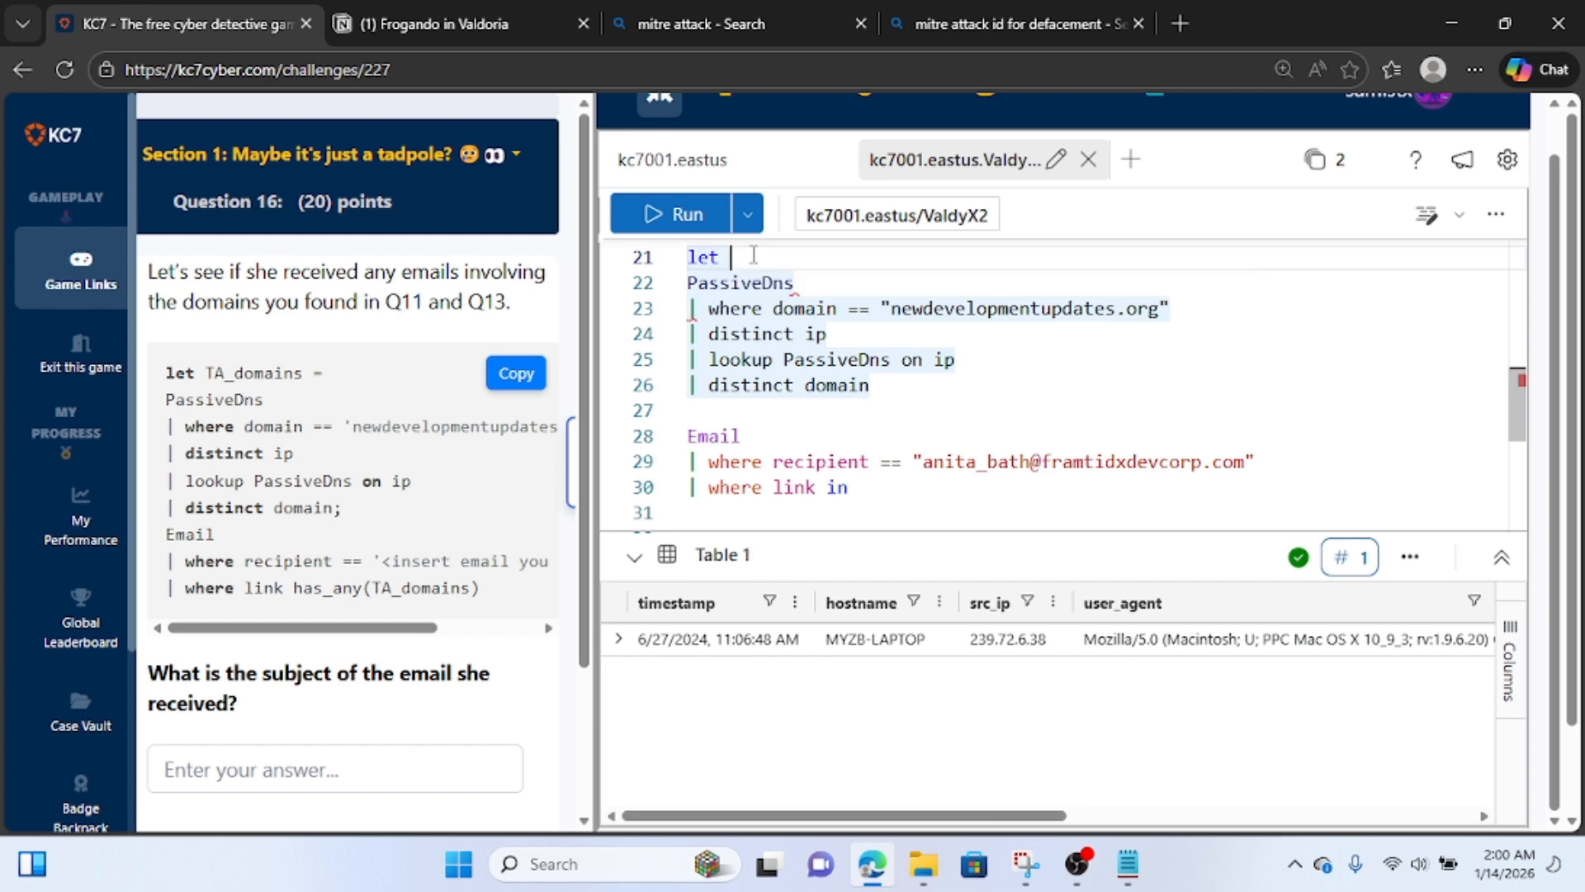
pyautogui.write('hackerdo')
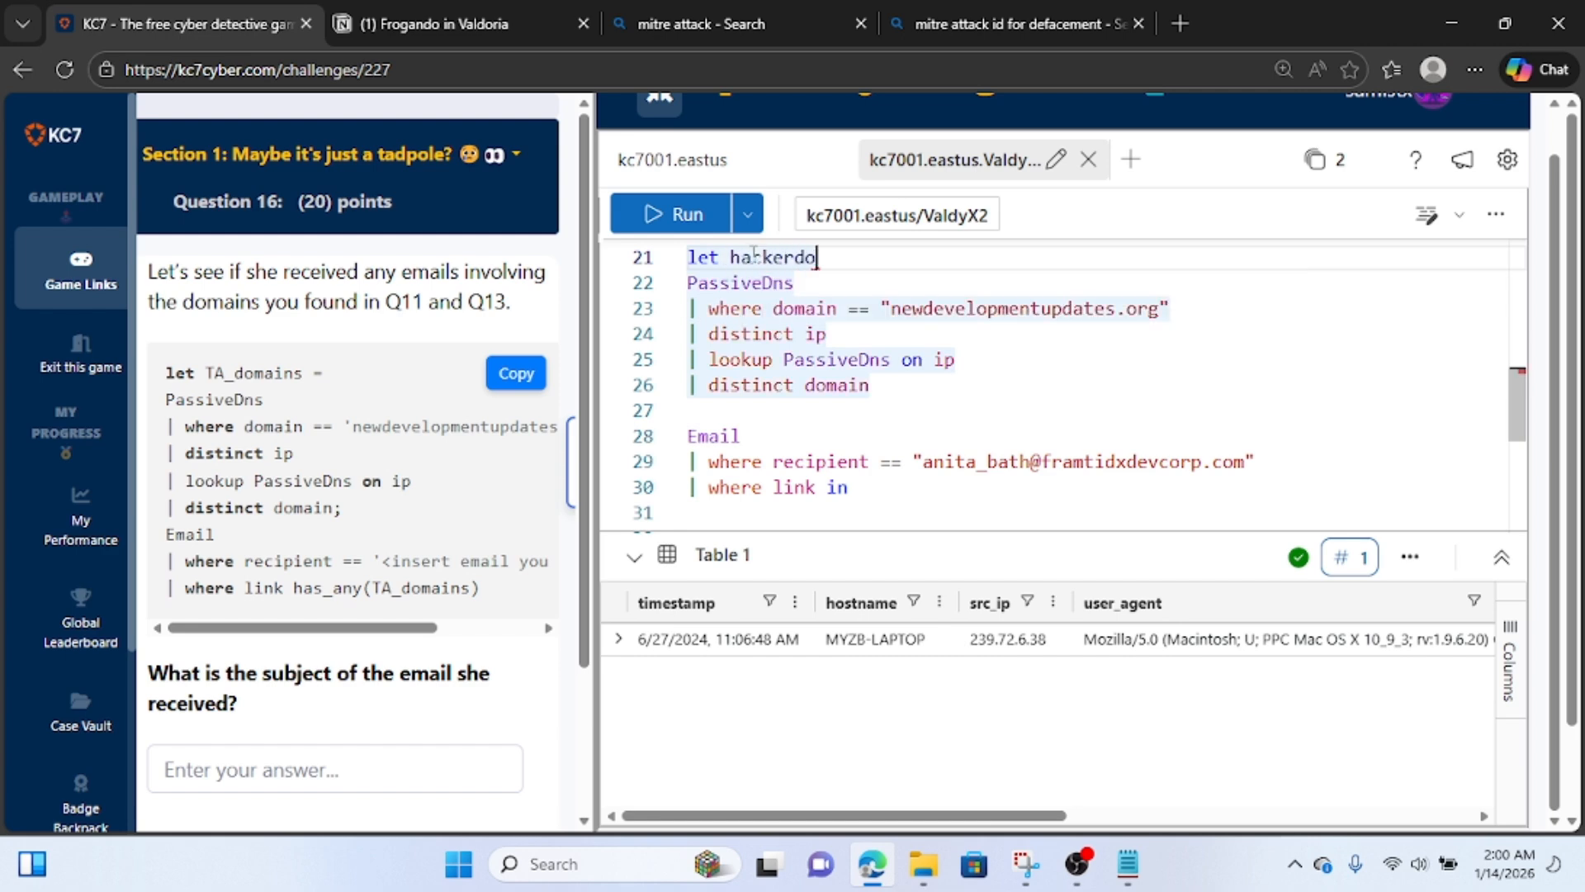
pyautogui.write('main =')
pyautogui.click(905, 381)
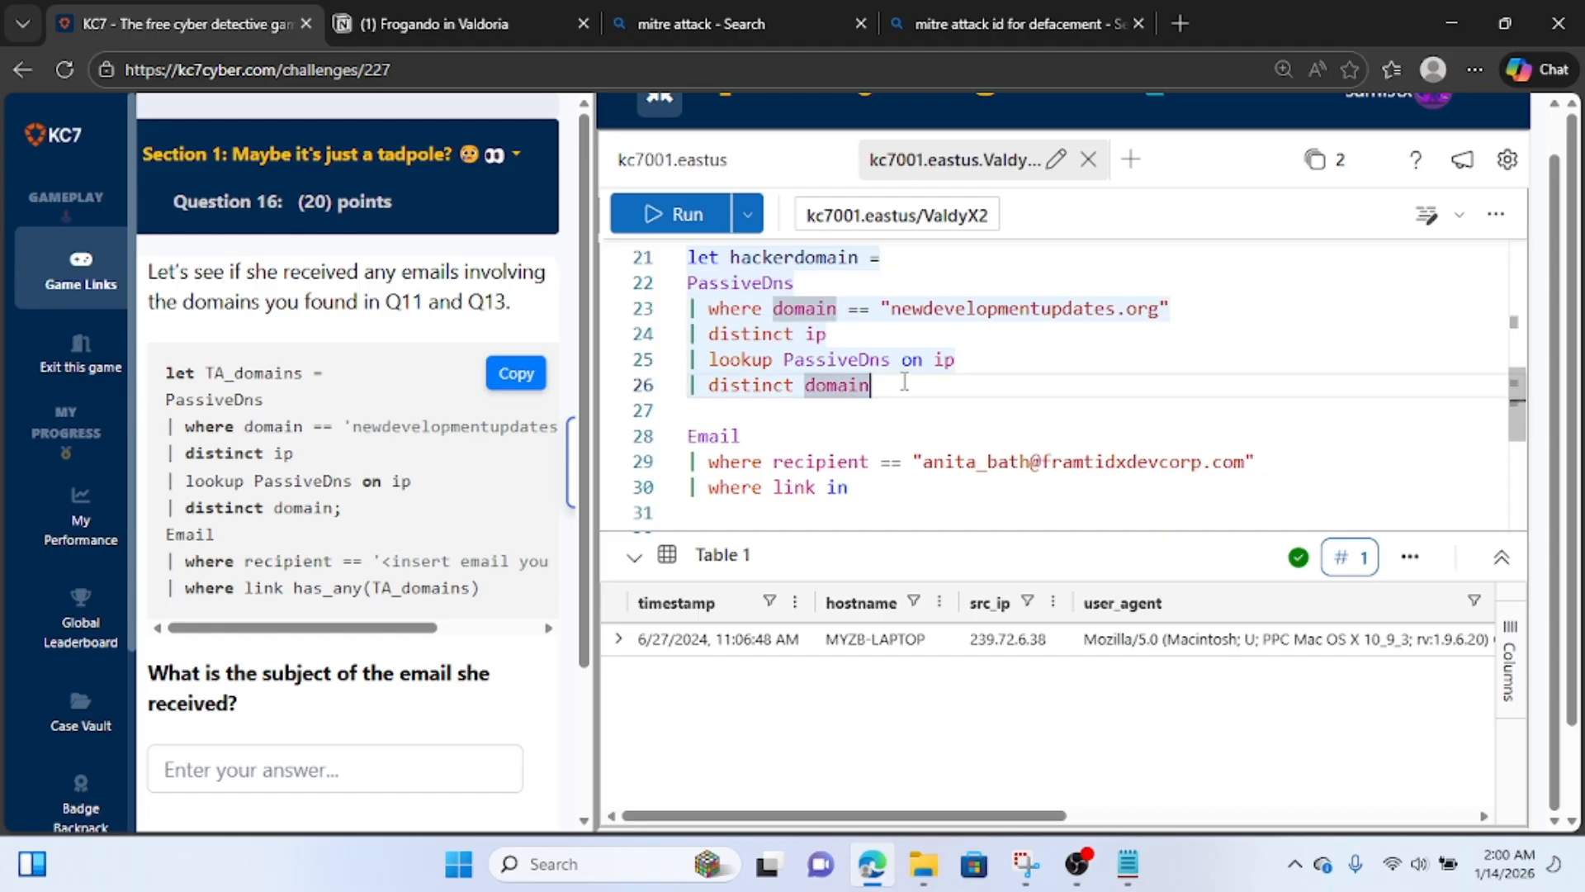
pyautogui.write(';')
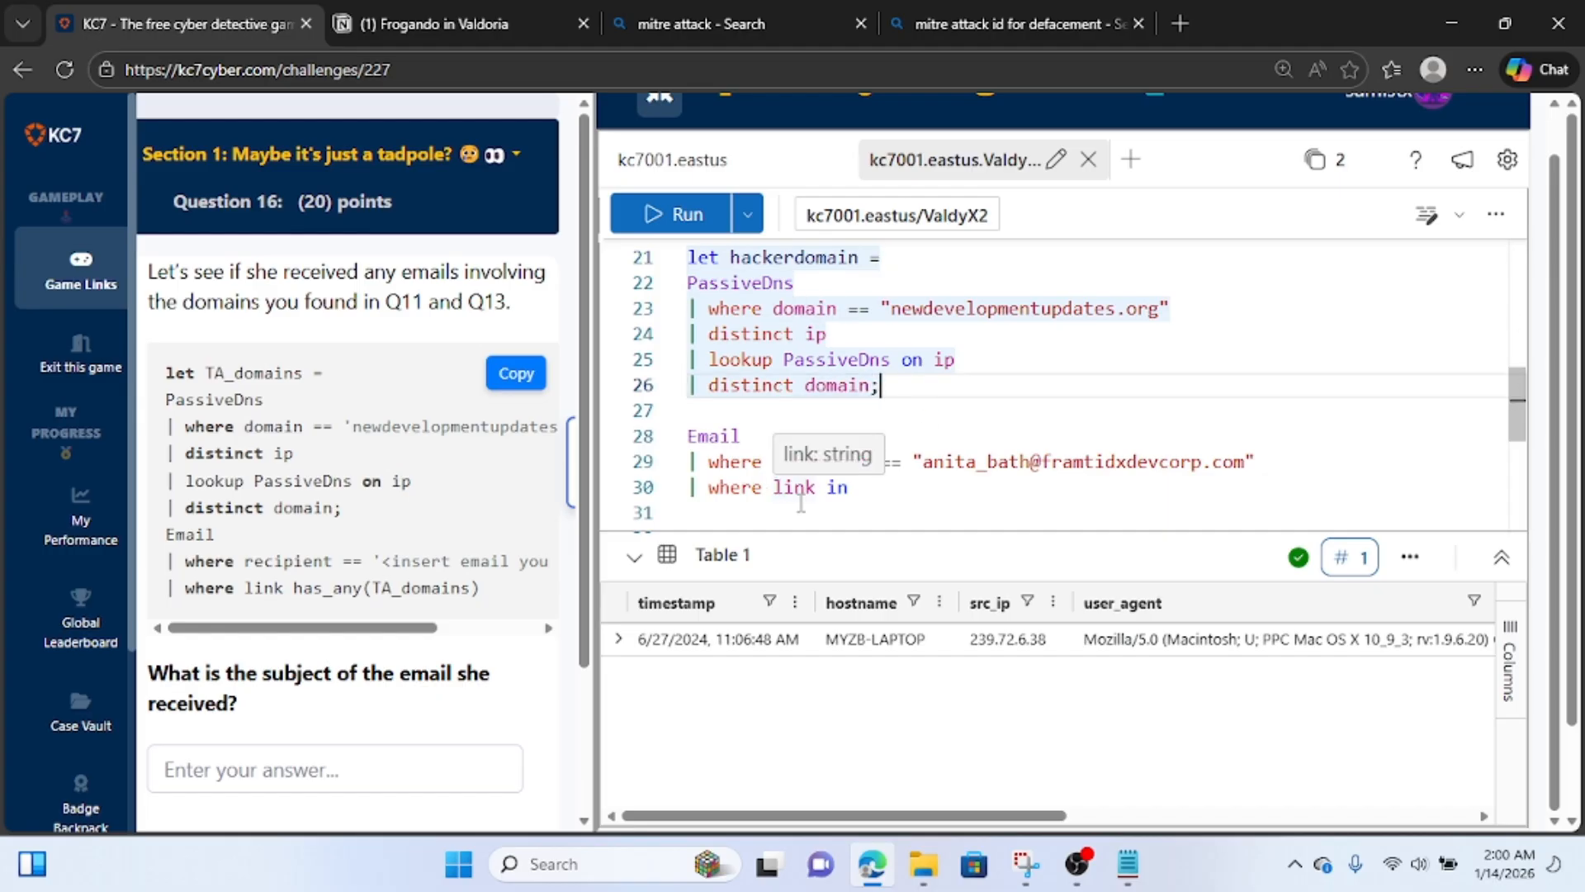
# Complete the Email query's link filter with (hackerdomain) and run the query.
pyautogui.click(871, 487)
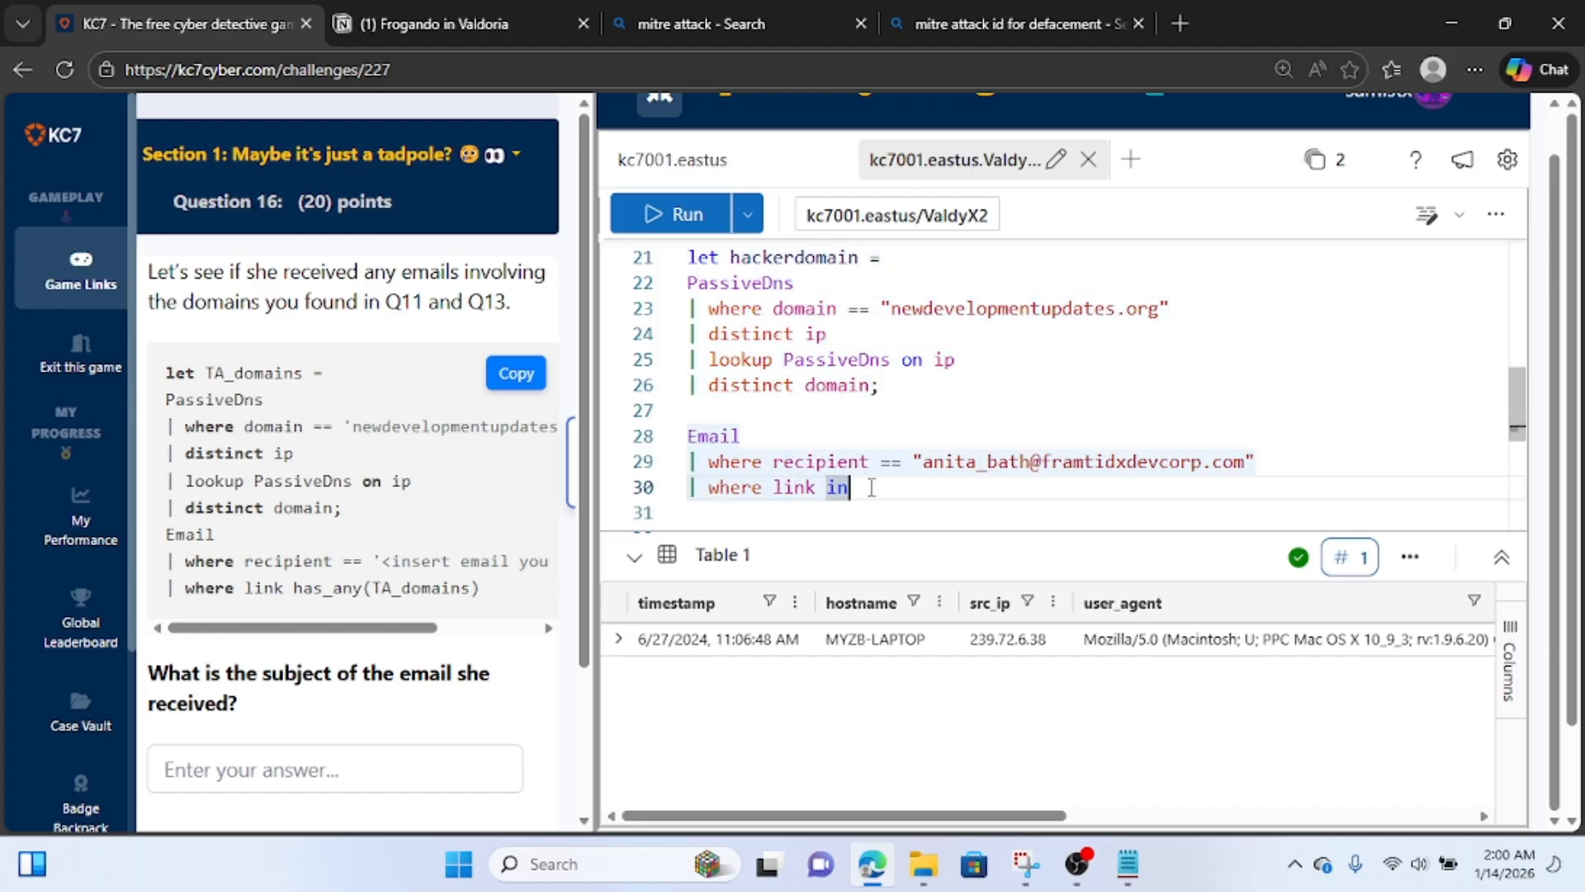
pyautogui.write('(ha')
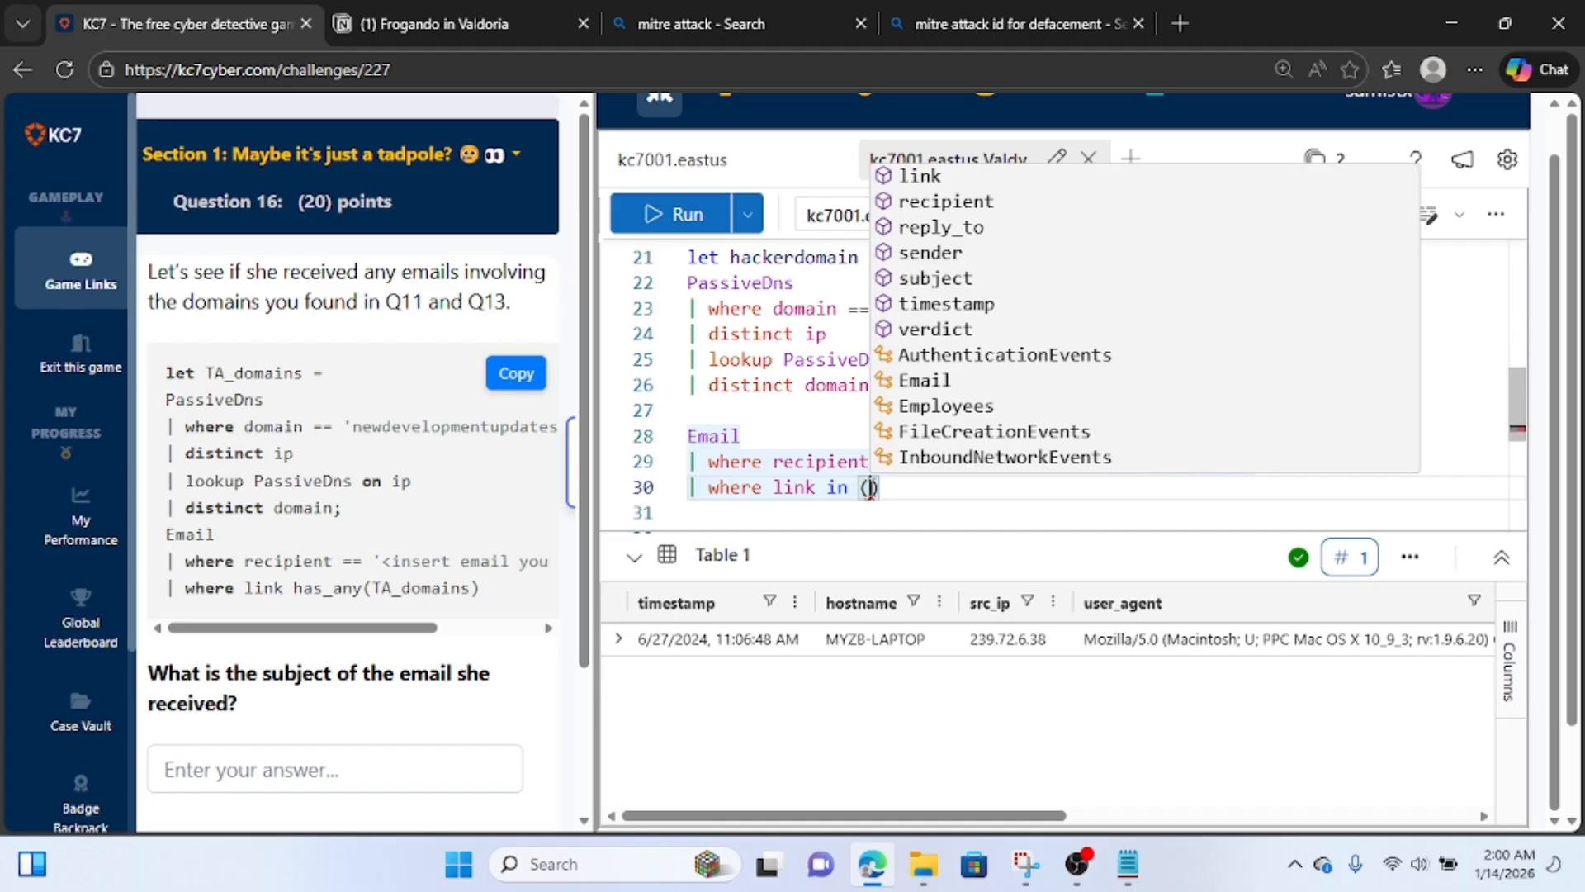
pyautogui.write('ckerdom')
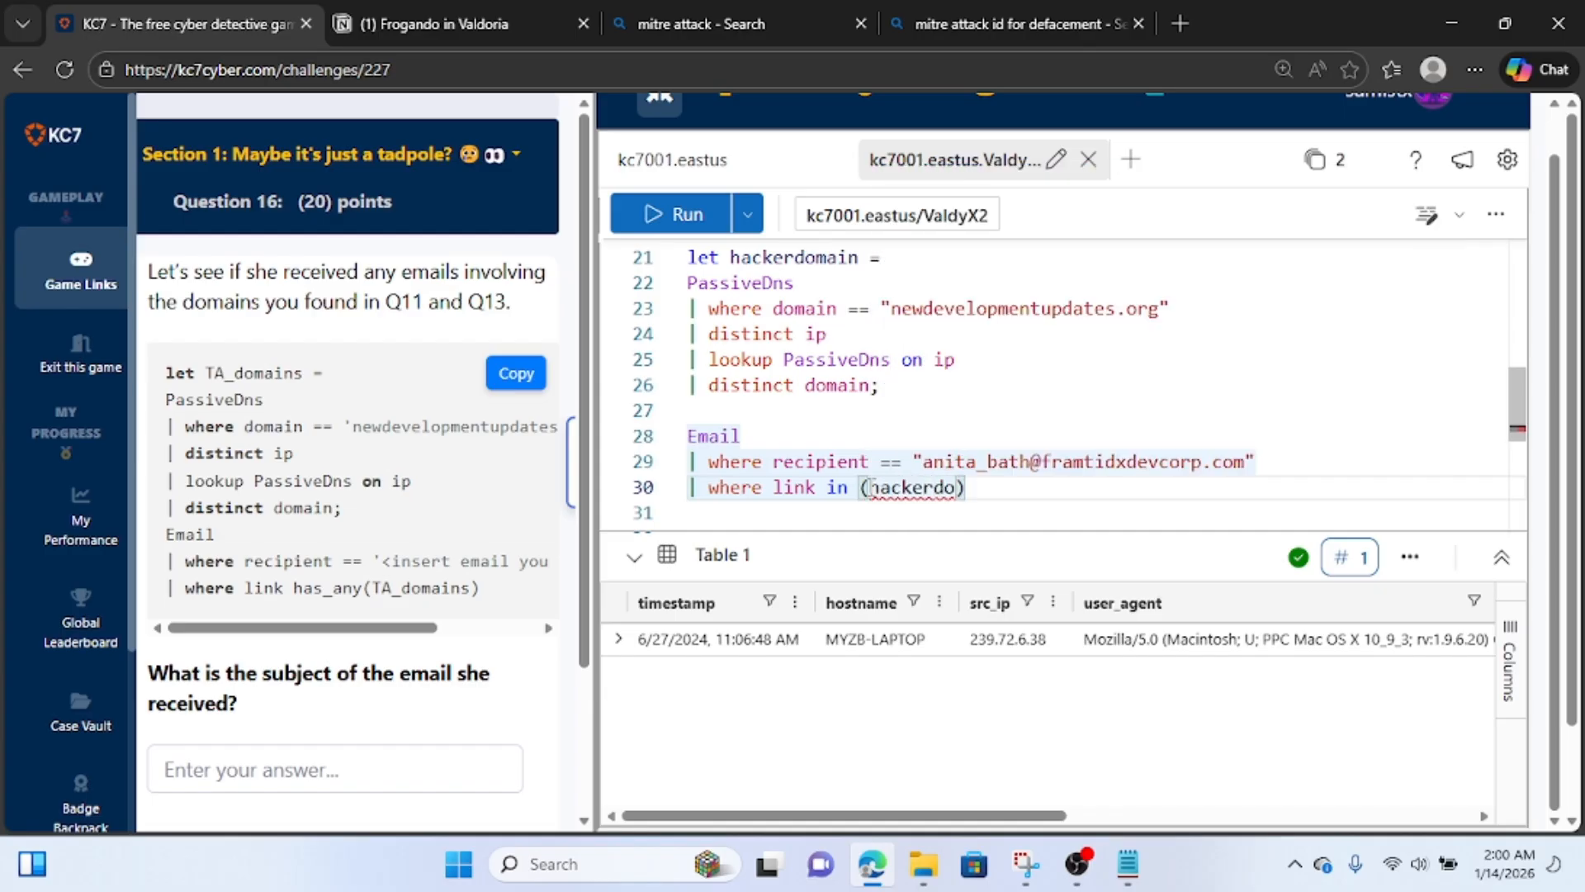
pyautogui.write('ain')
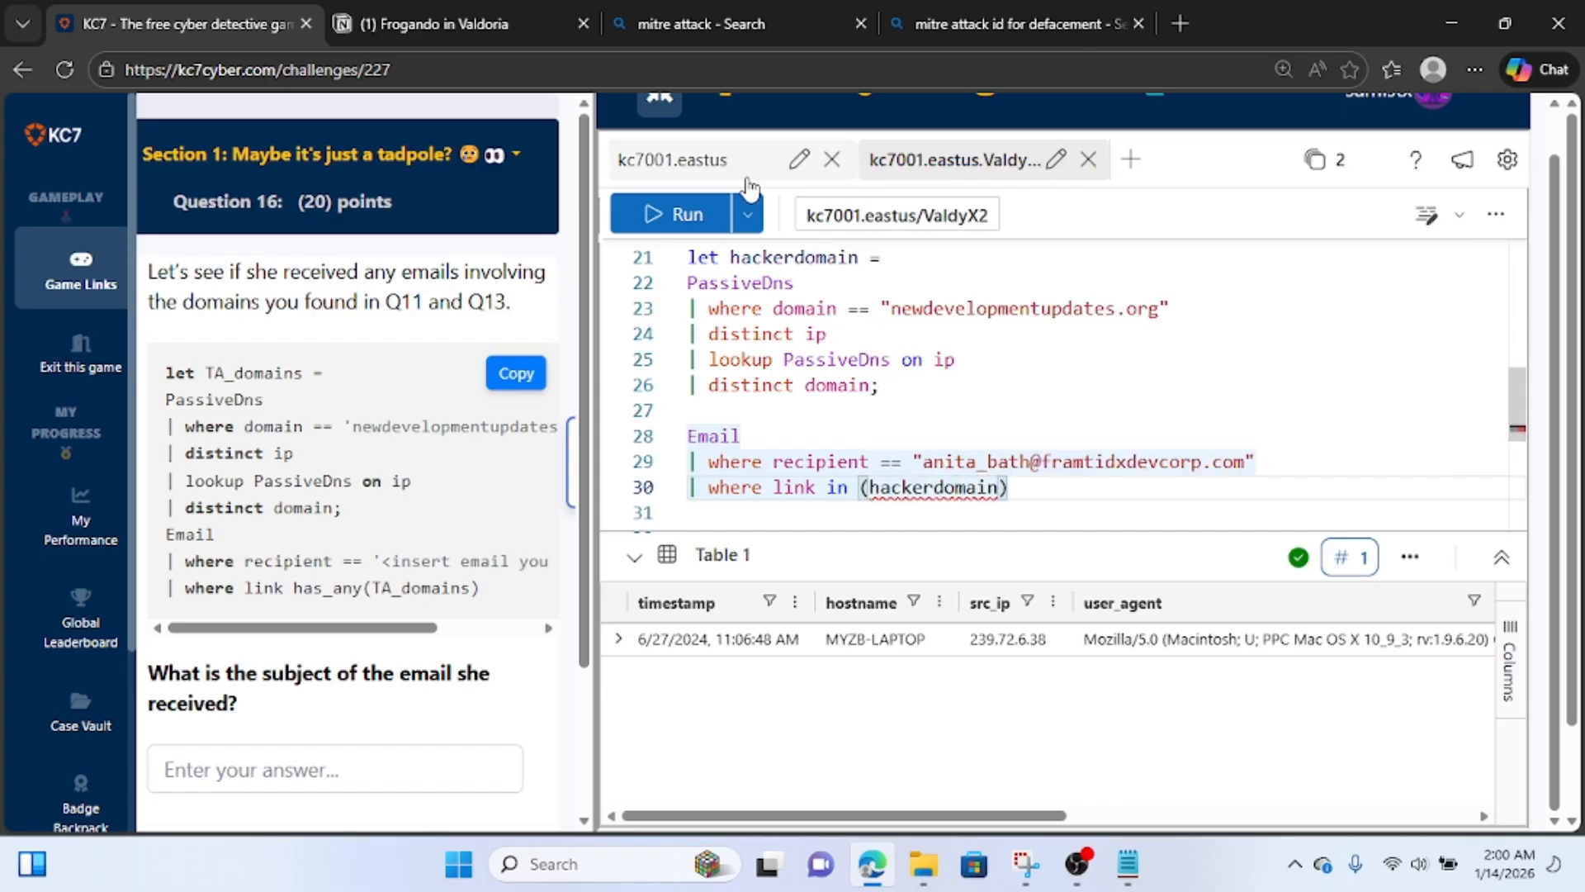
pyautogui.click(679, 217)
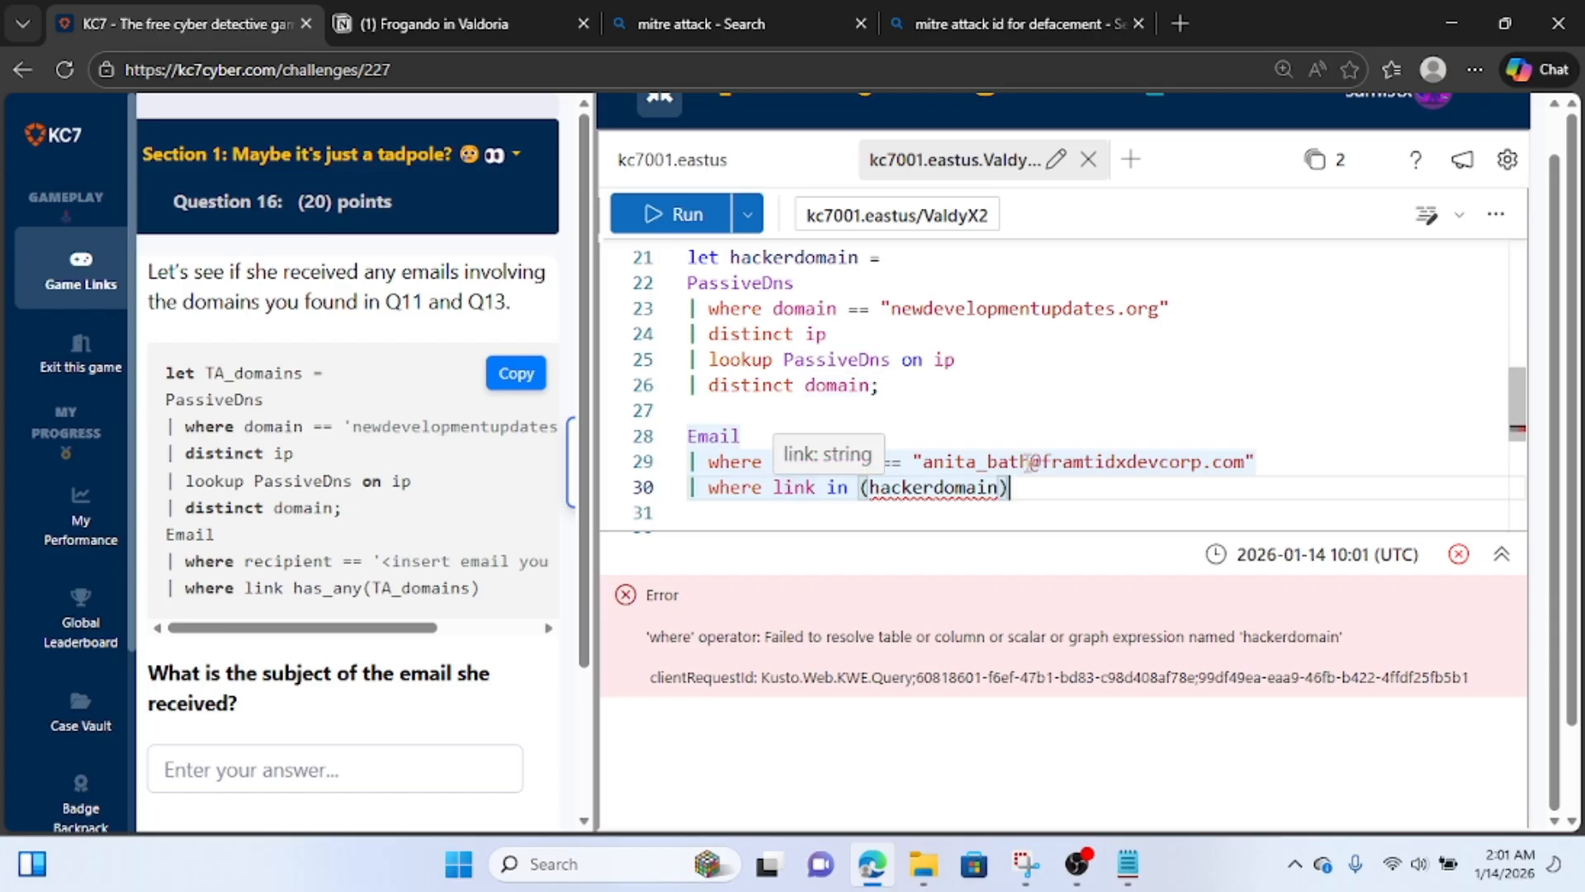
# Replace the in operator with has_any in the Email query's link filter and rerun the query.
pyautogui.moveTo(991, 495)
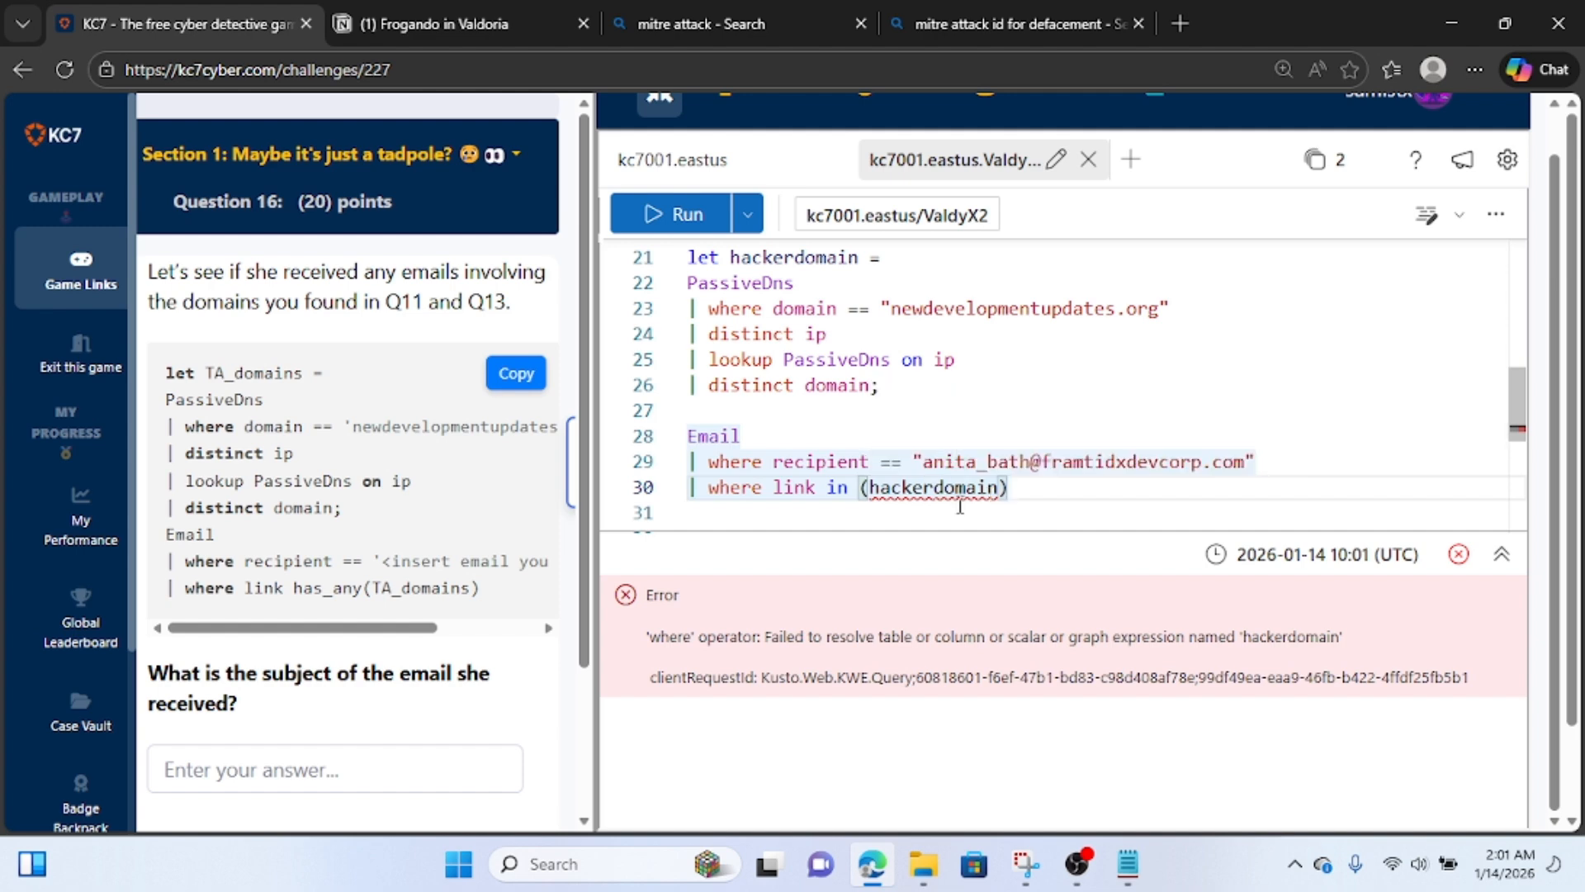
pyautogui.press('Left')
pyautogui.press('Left')
pyautogui.press('Left')
pyautogui.press('Left')
pyautogui.press('Left')
pyautogui.press('Left')
pyautogui.press('Left')
pyautogui.press('Left')
pyautogui.press('Left')
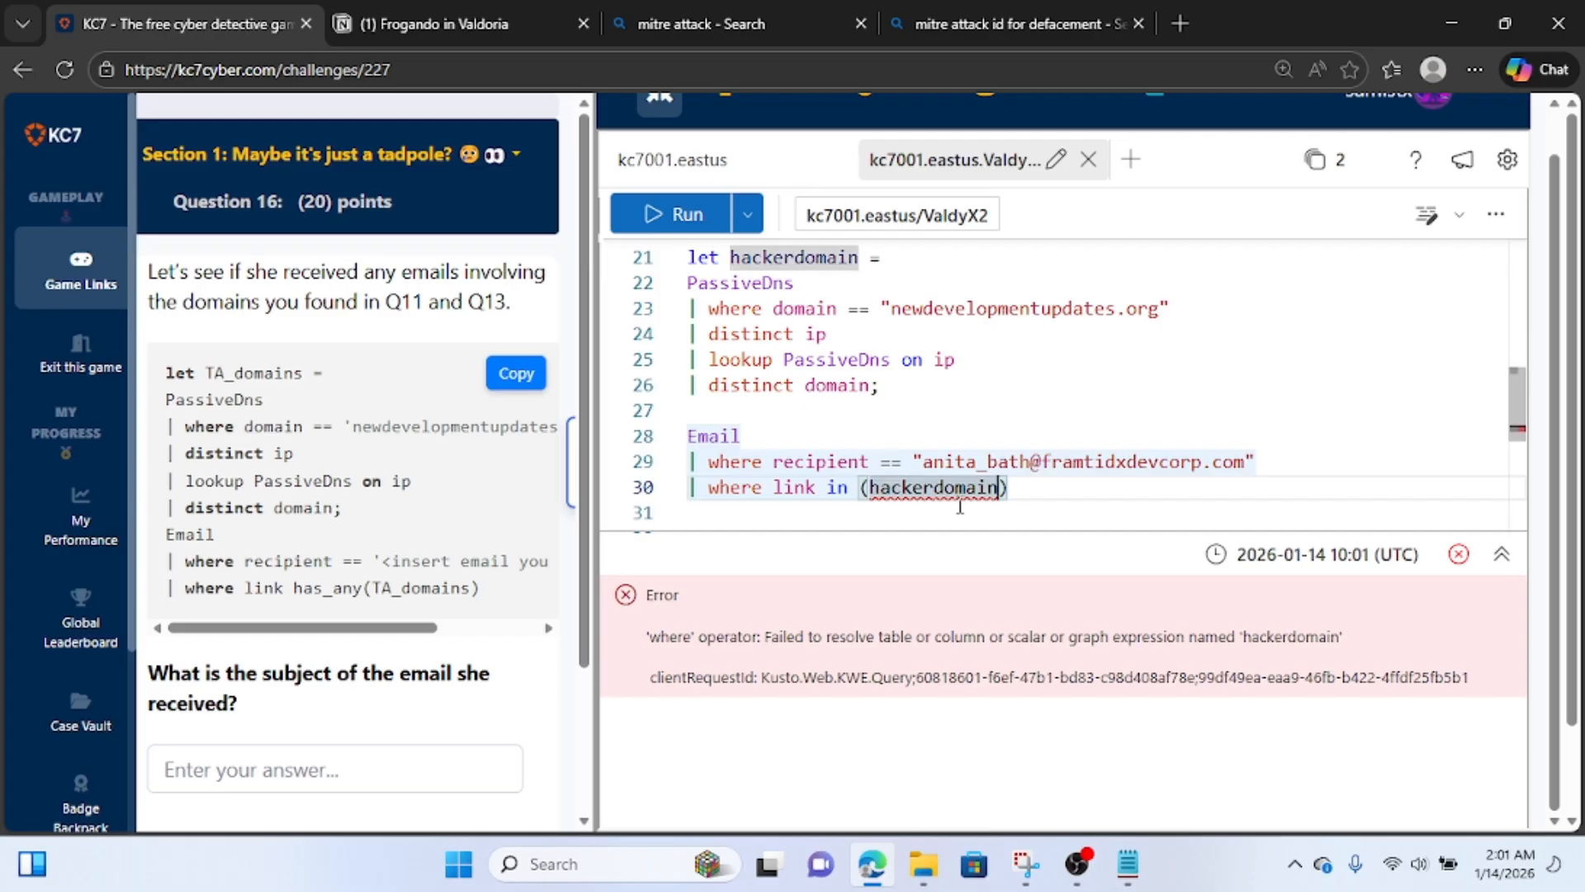
pyautogui.press('Left')
pyautogui.press('Left')
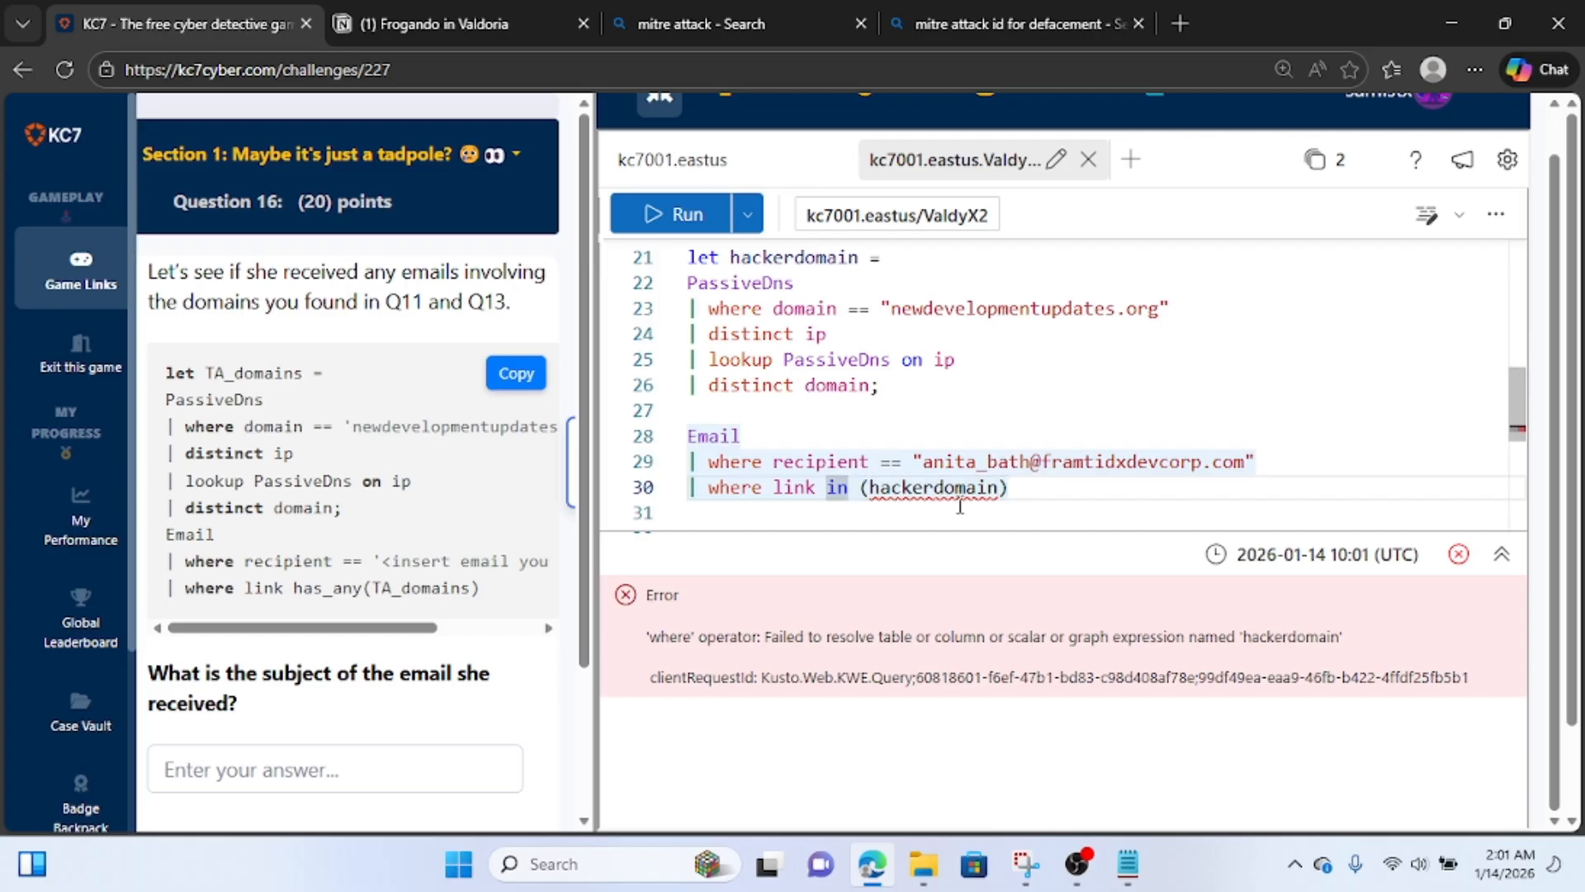
pyautogui.press('BackSpace')
pyautogui.press('BackSpace')
pyautogui.write('has')
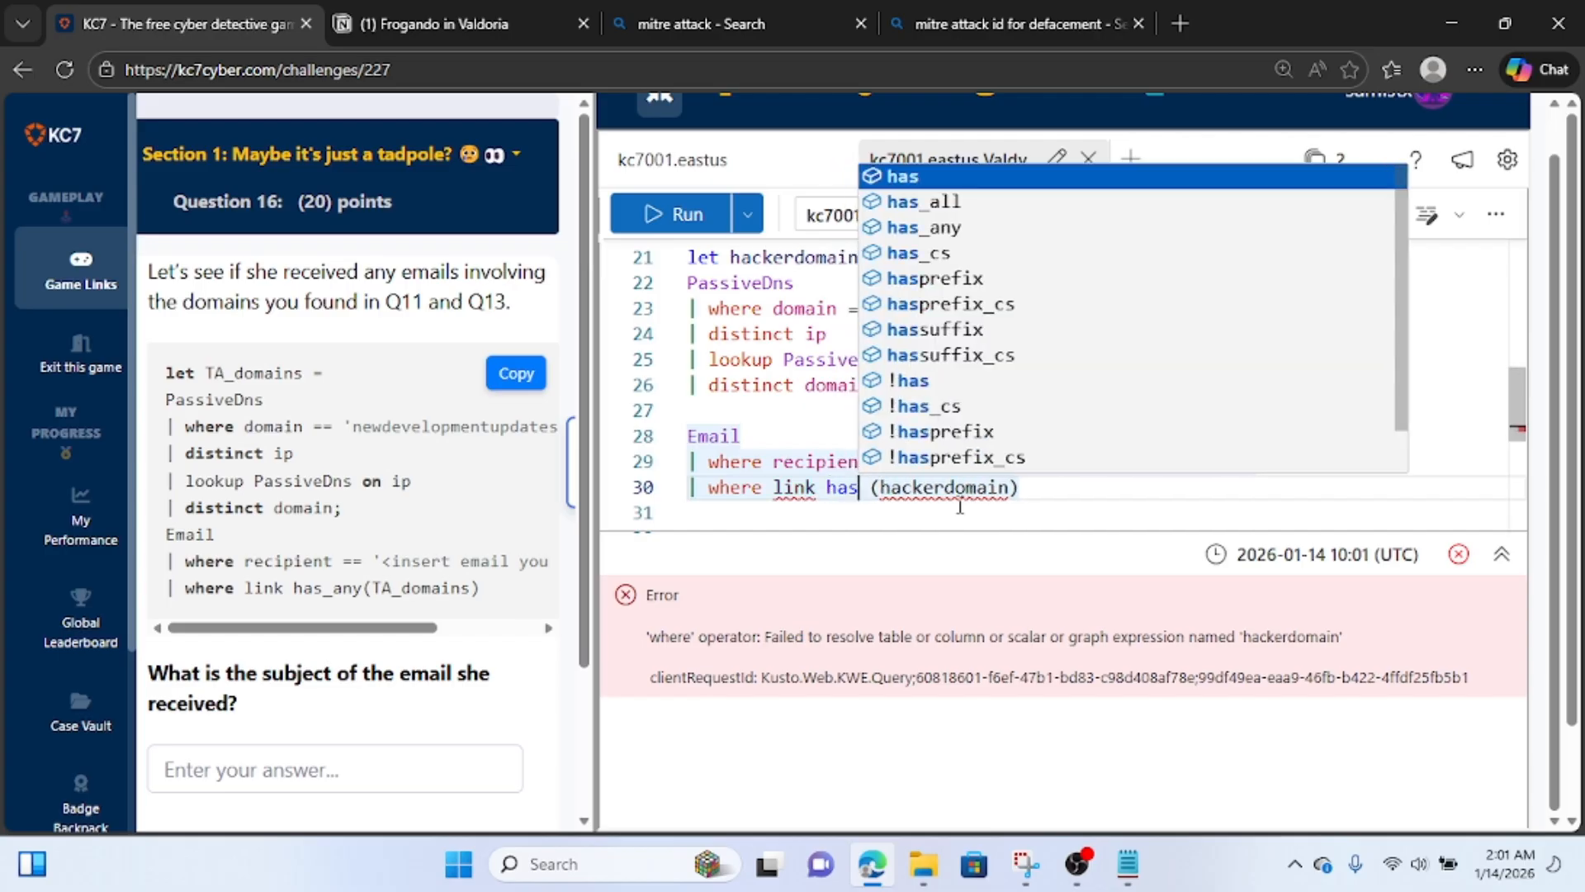
pyautogui.write('_any')
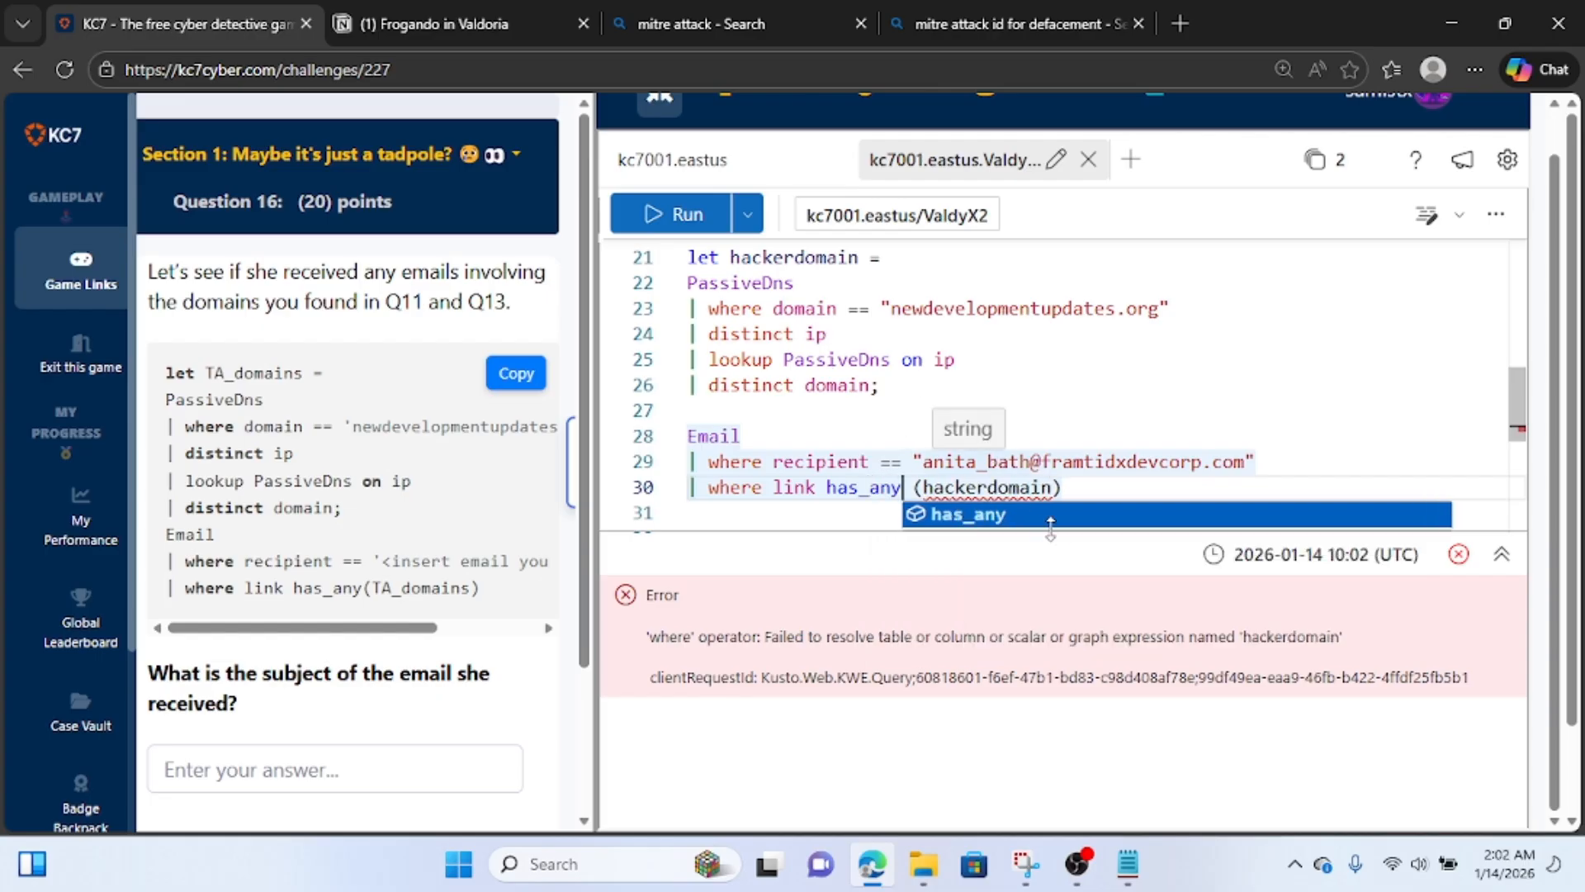
pyautogui.click(673, 216)
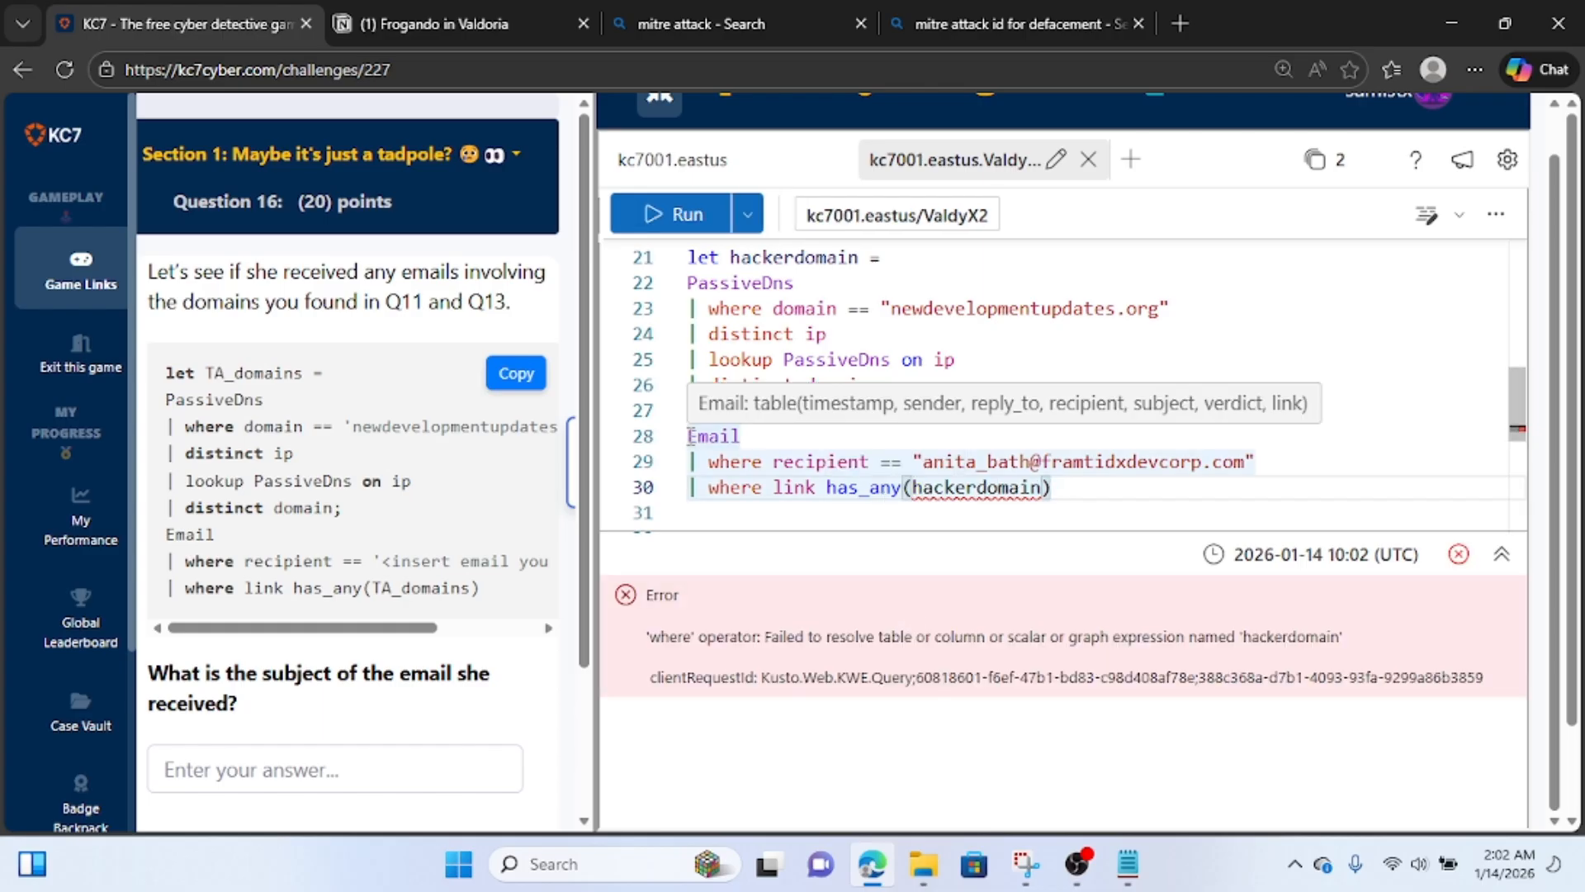
# Remove the blank line between the hackerdomain let statement and the Email query, and rerun them together.
pyautogui.click(690, 436)
pyautogui.press('BackSpace')
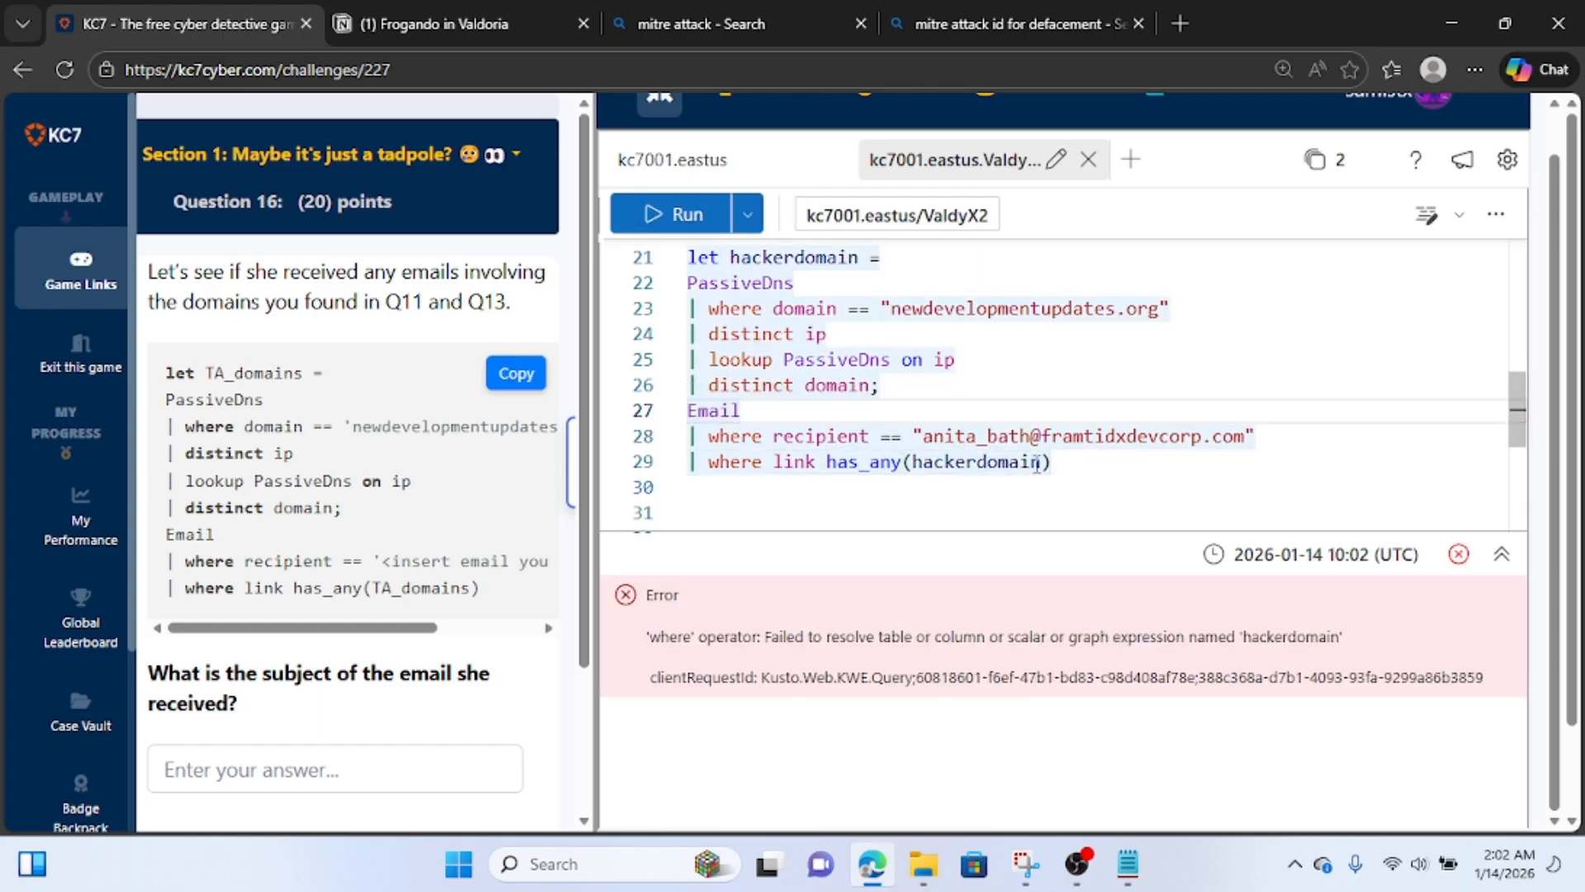
pyautogui.click(904, 464)
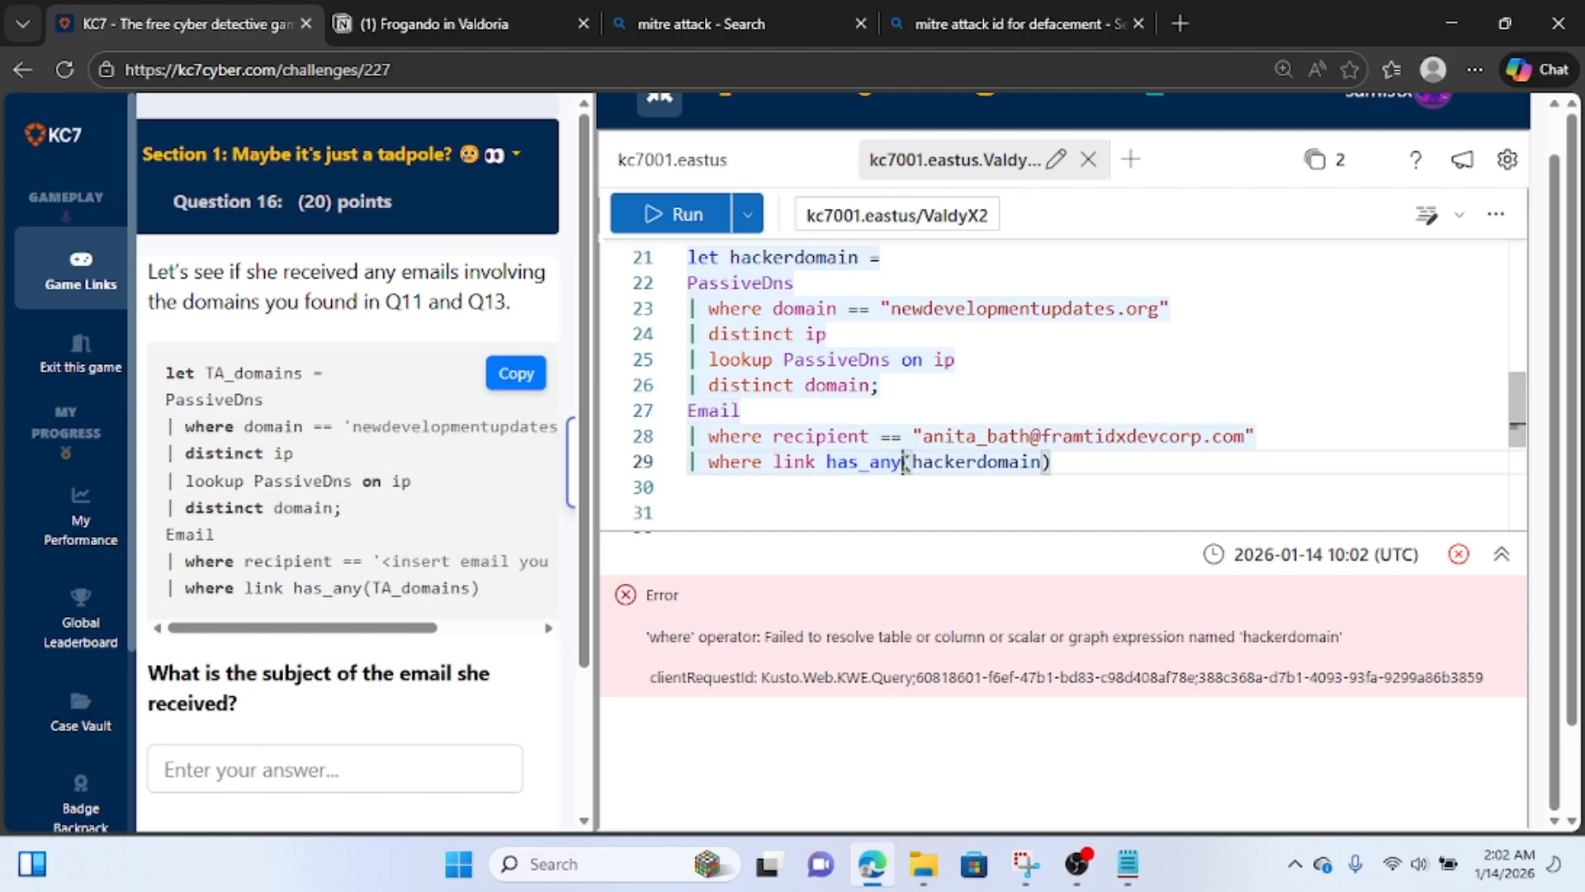
pyautogui.click(652, 218)
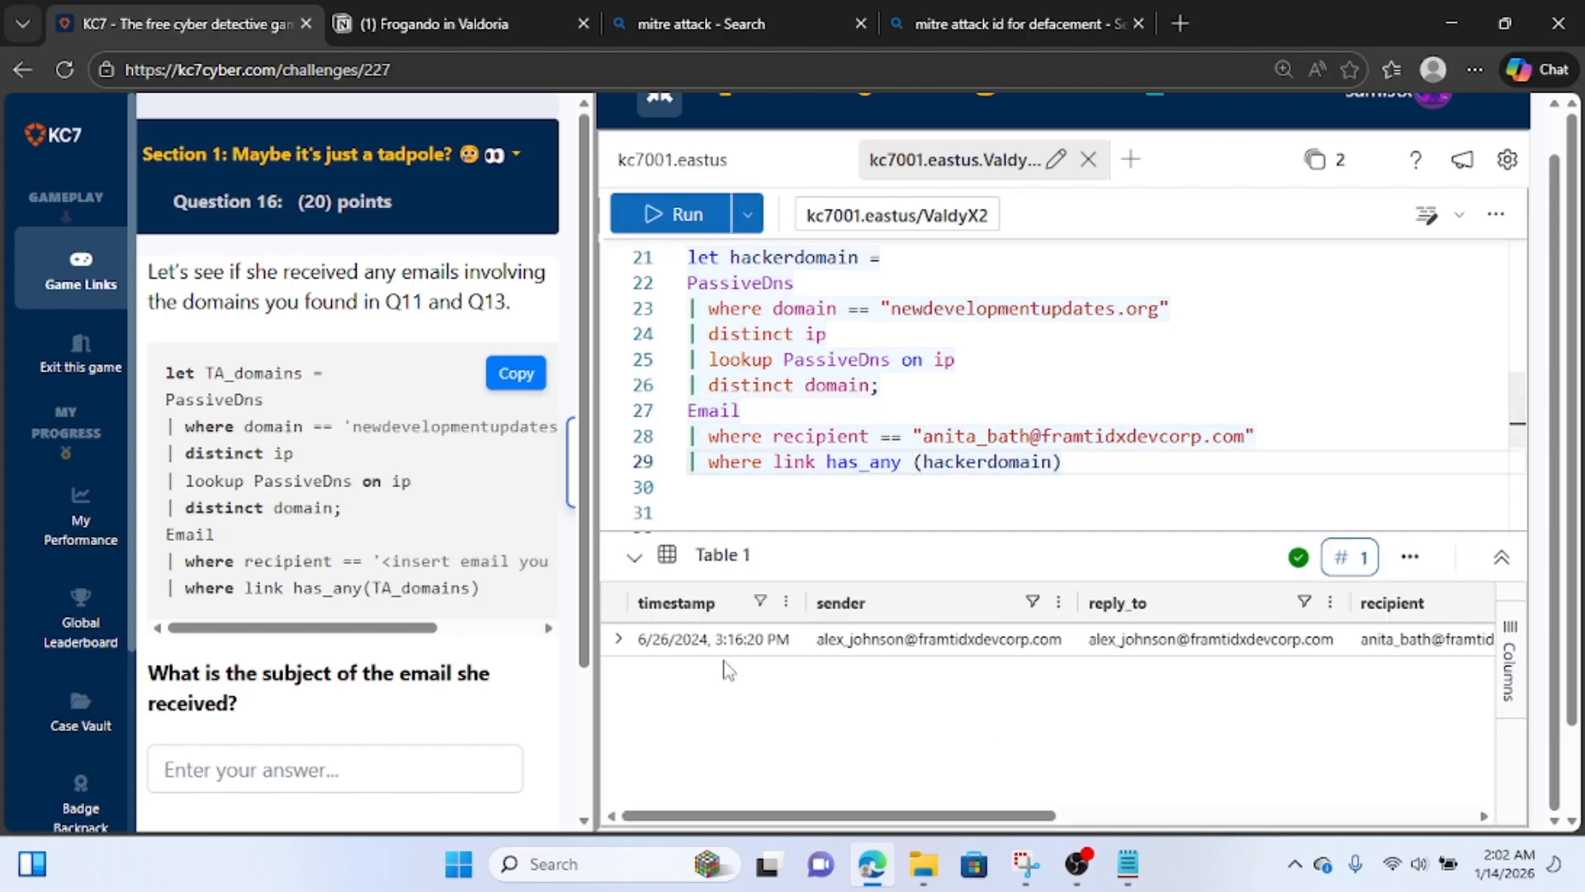
# Expand the returned email record and widen its details view to examine the recipient and link values.
pyautogui.click(618, 639)
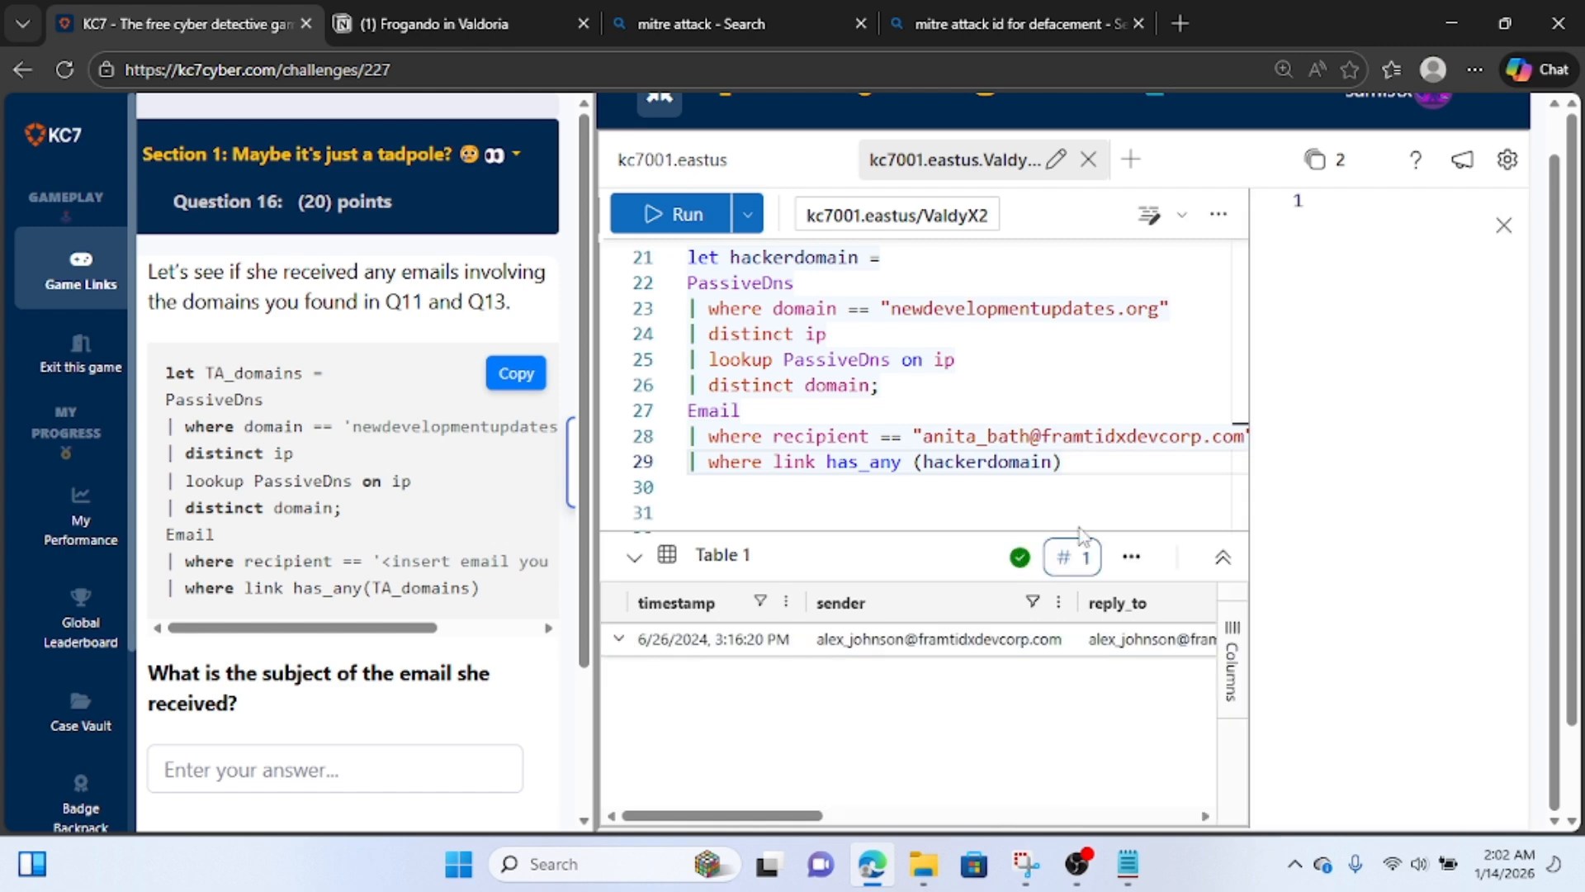
pyautogui.moveTo(1250, 502); pyautogui.dragTo(875, 502)
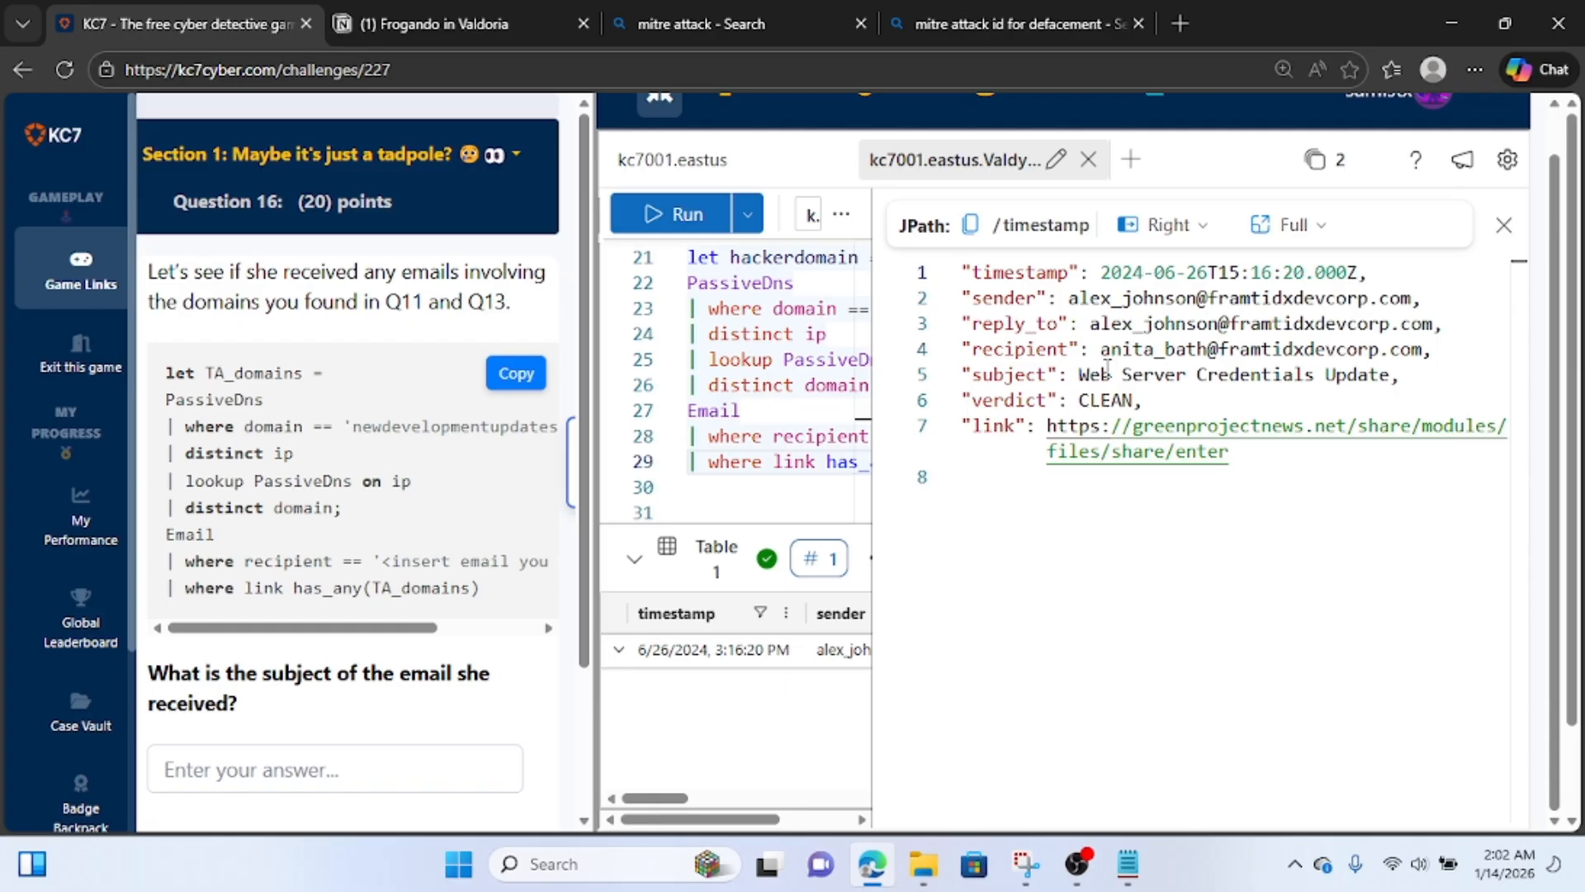
pyautogui.moveTo(1105, 351); pyautogui.dragTo(1423, 351)
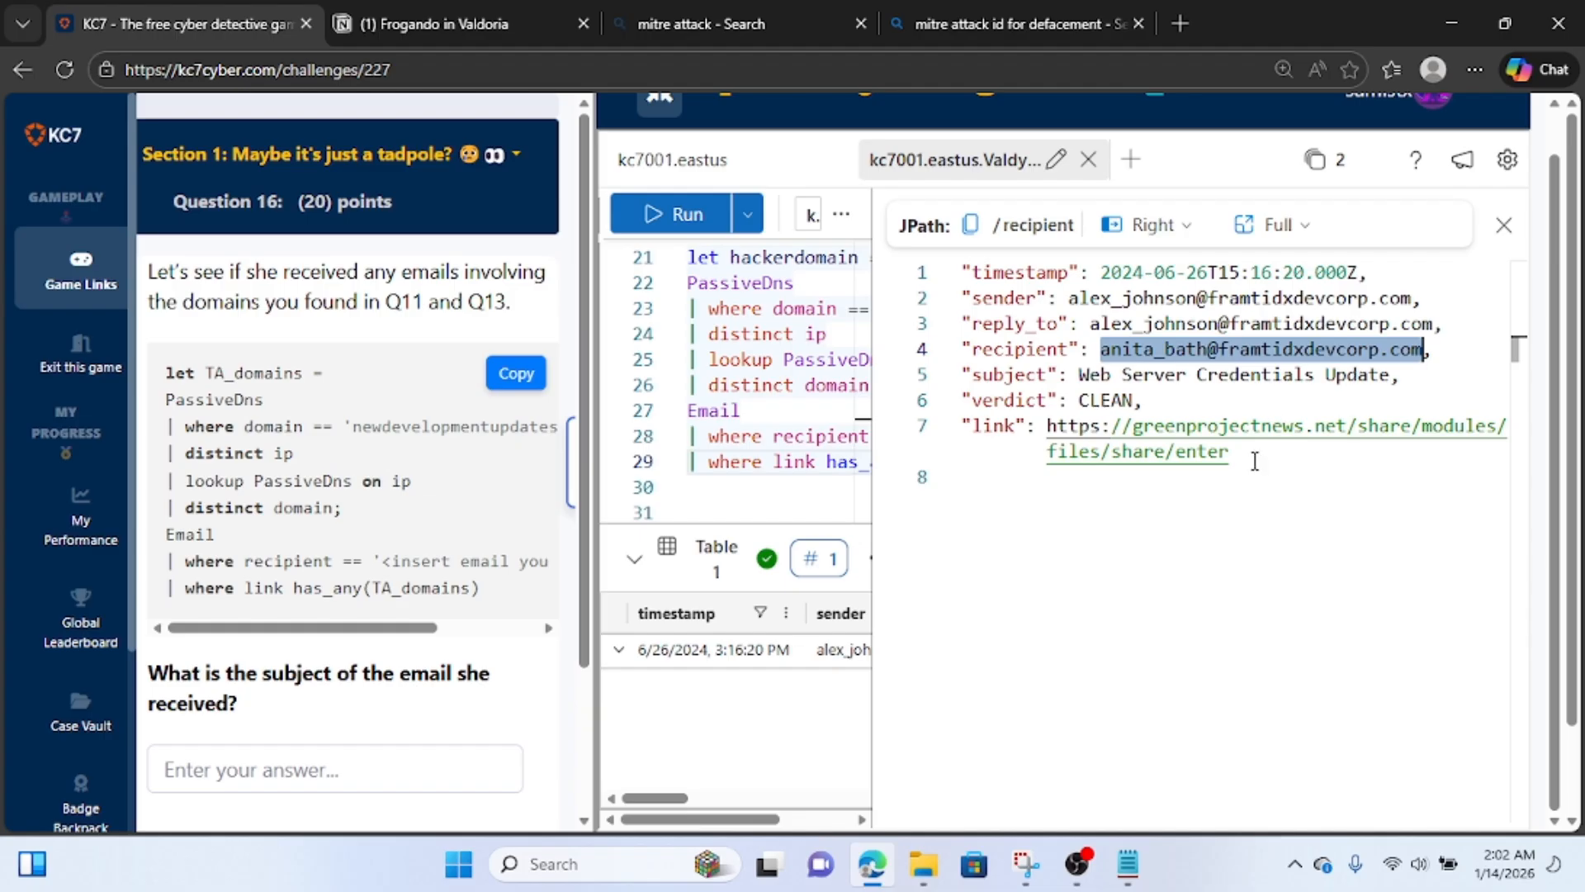
pyautogui.moveTo(1252, 460); pyautogui.dragTo(1048, 425)
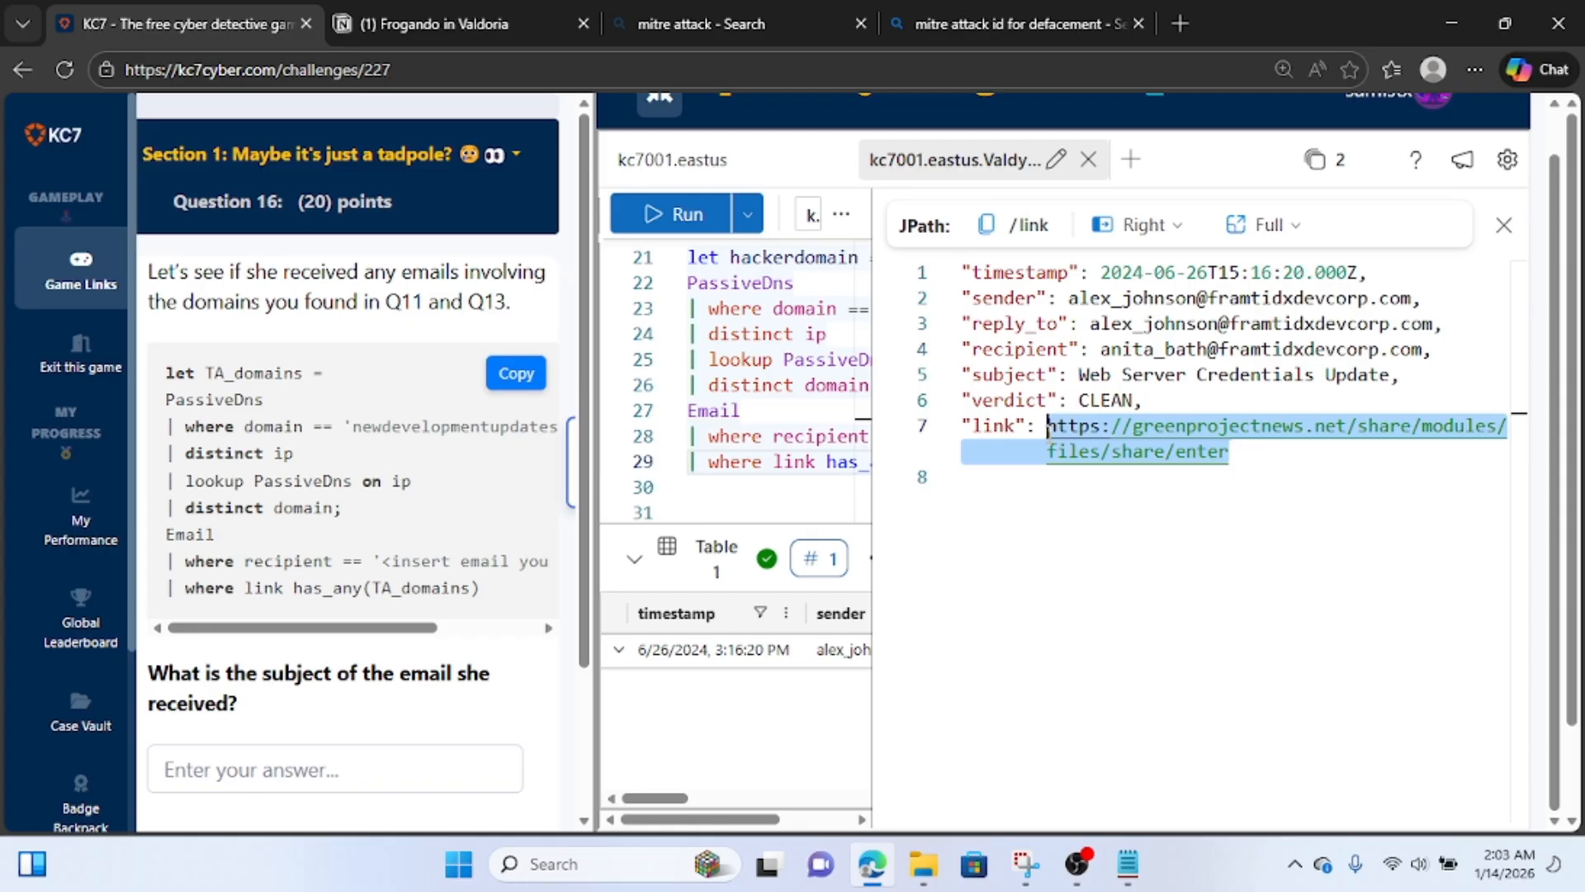
# Copy the entire email record into the end of the Notion notes under the heading "phishing email recieved by" plus the recipient's first name.
pyautogui.click(1258, 463)
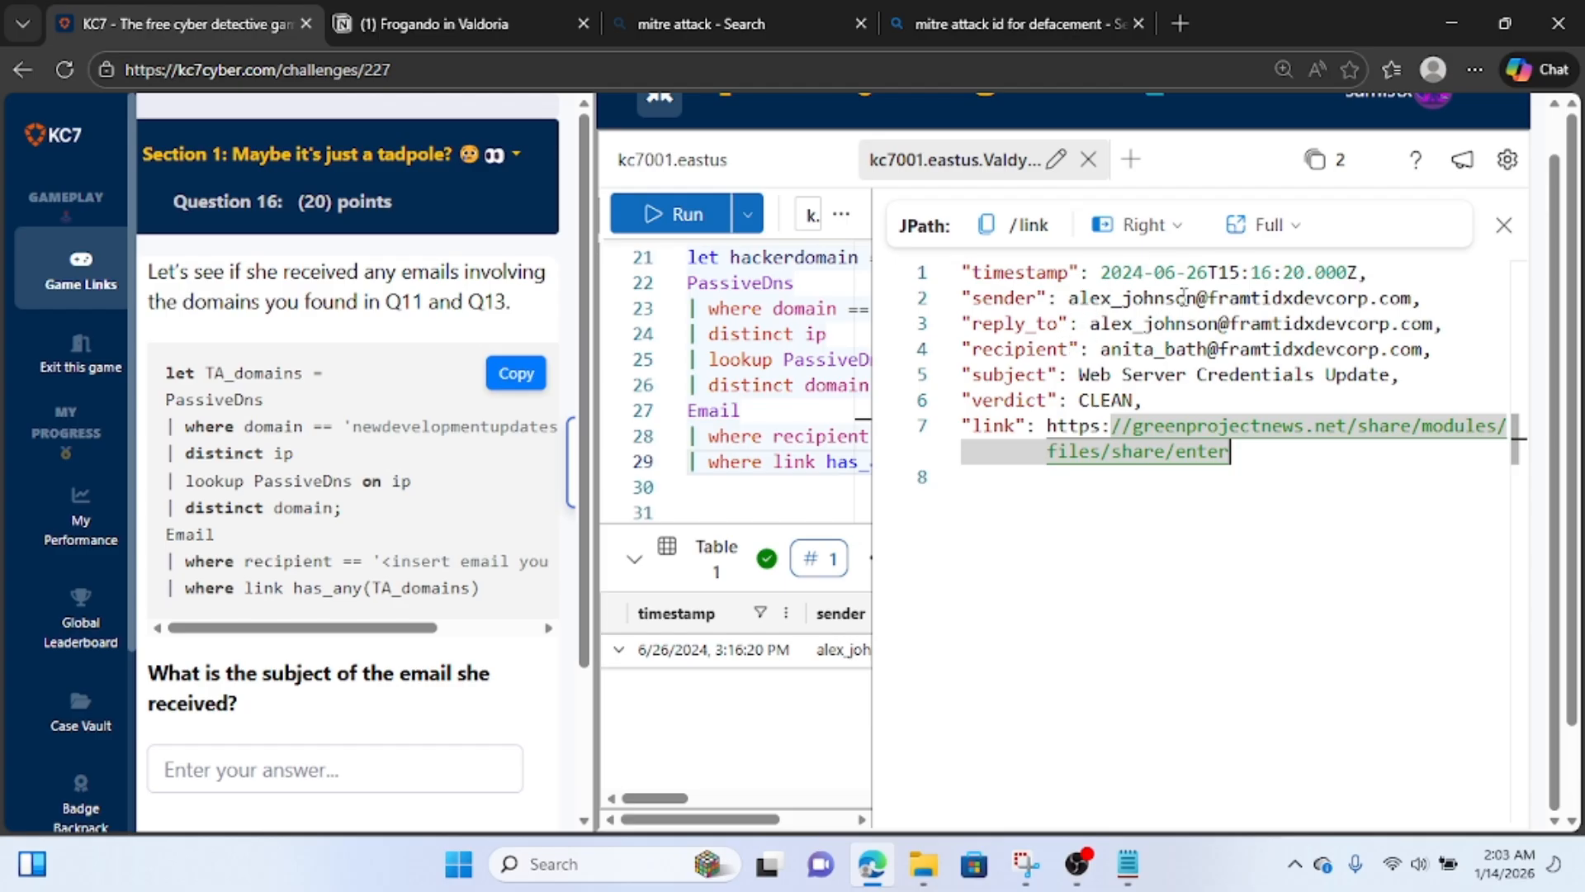
pyautogui.moveTo(1240, 468); pyautogui.dragTo(930, 257)
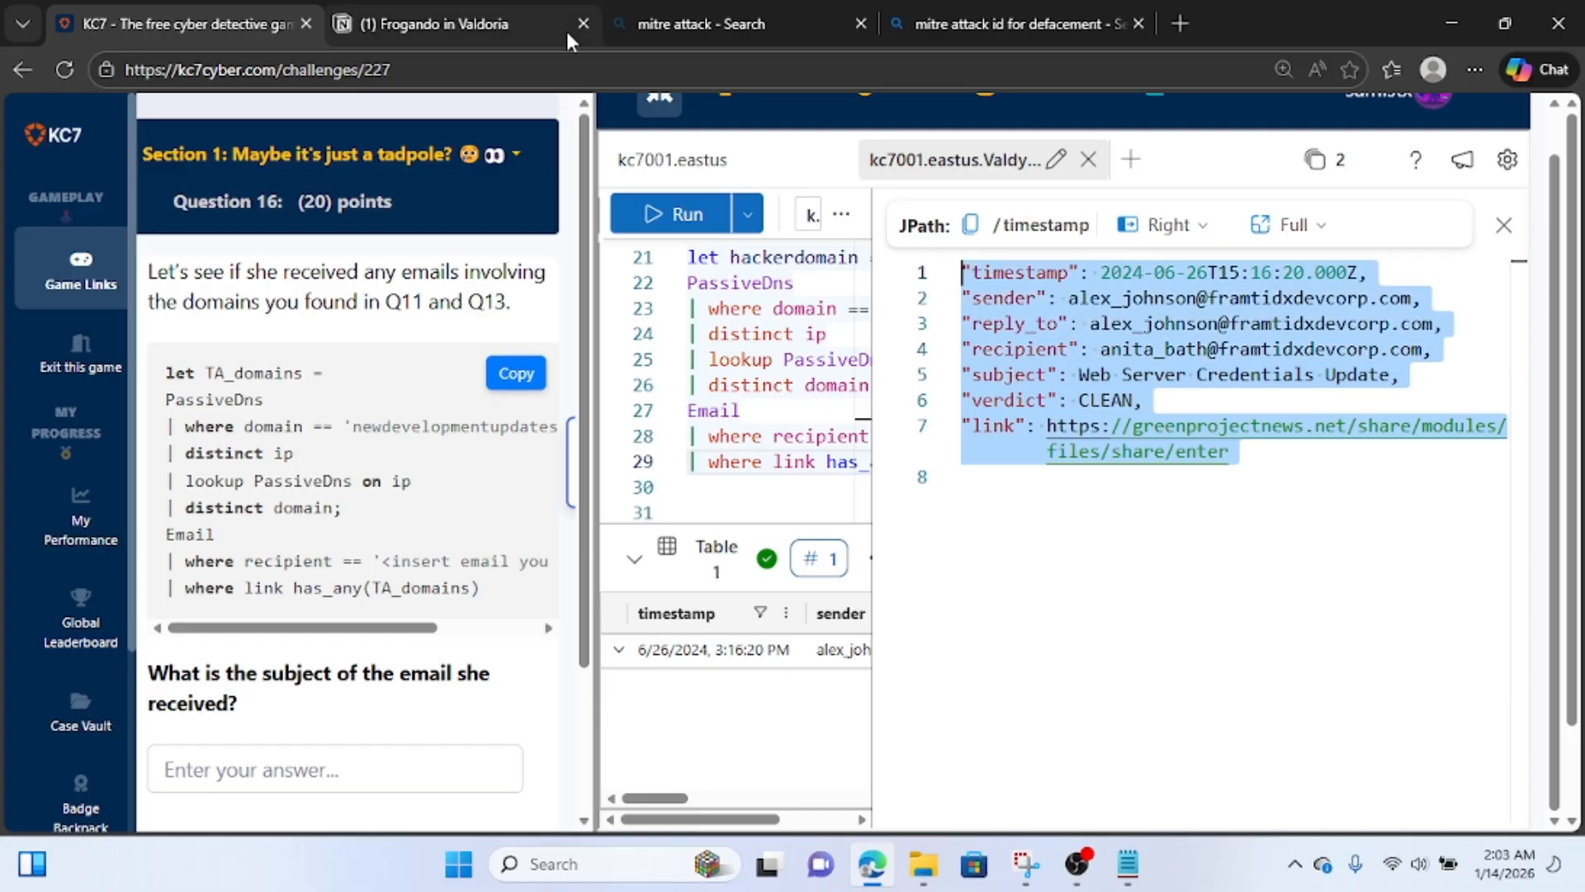
pyautogui.click(497, 25)
pyautogui.scroll(-5, 636, 673)
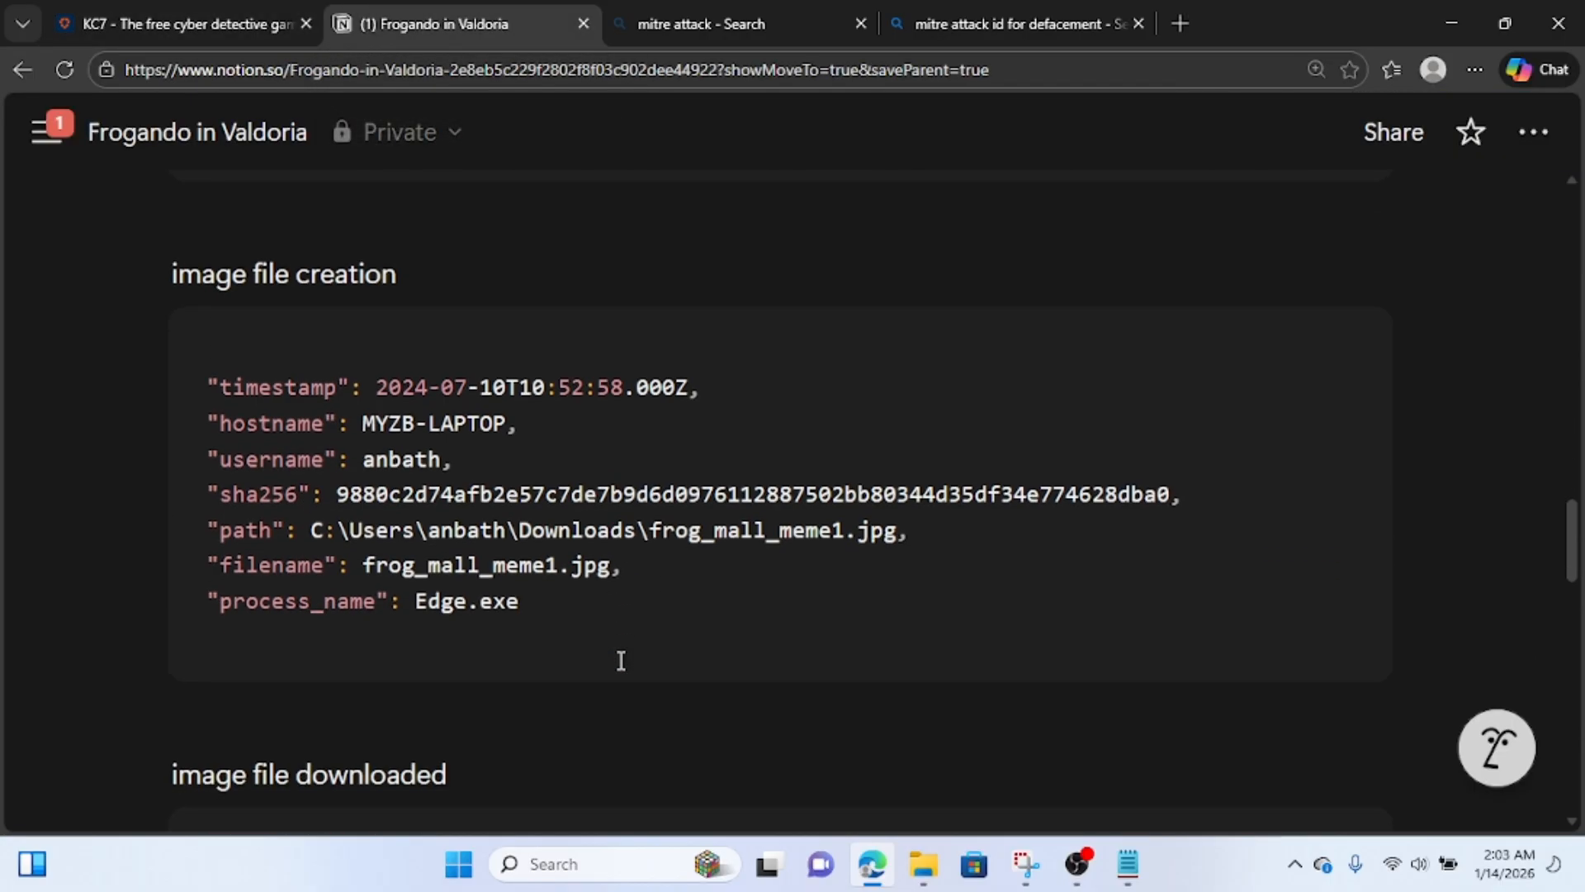
pyautogui.scroll(-5, 621, 661)
pyautogui.click(621, 661)
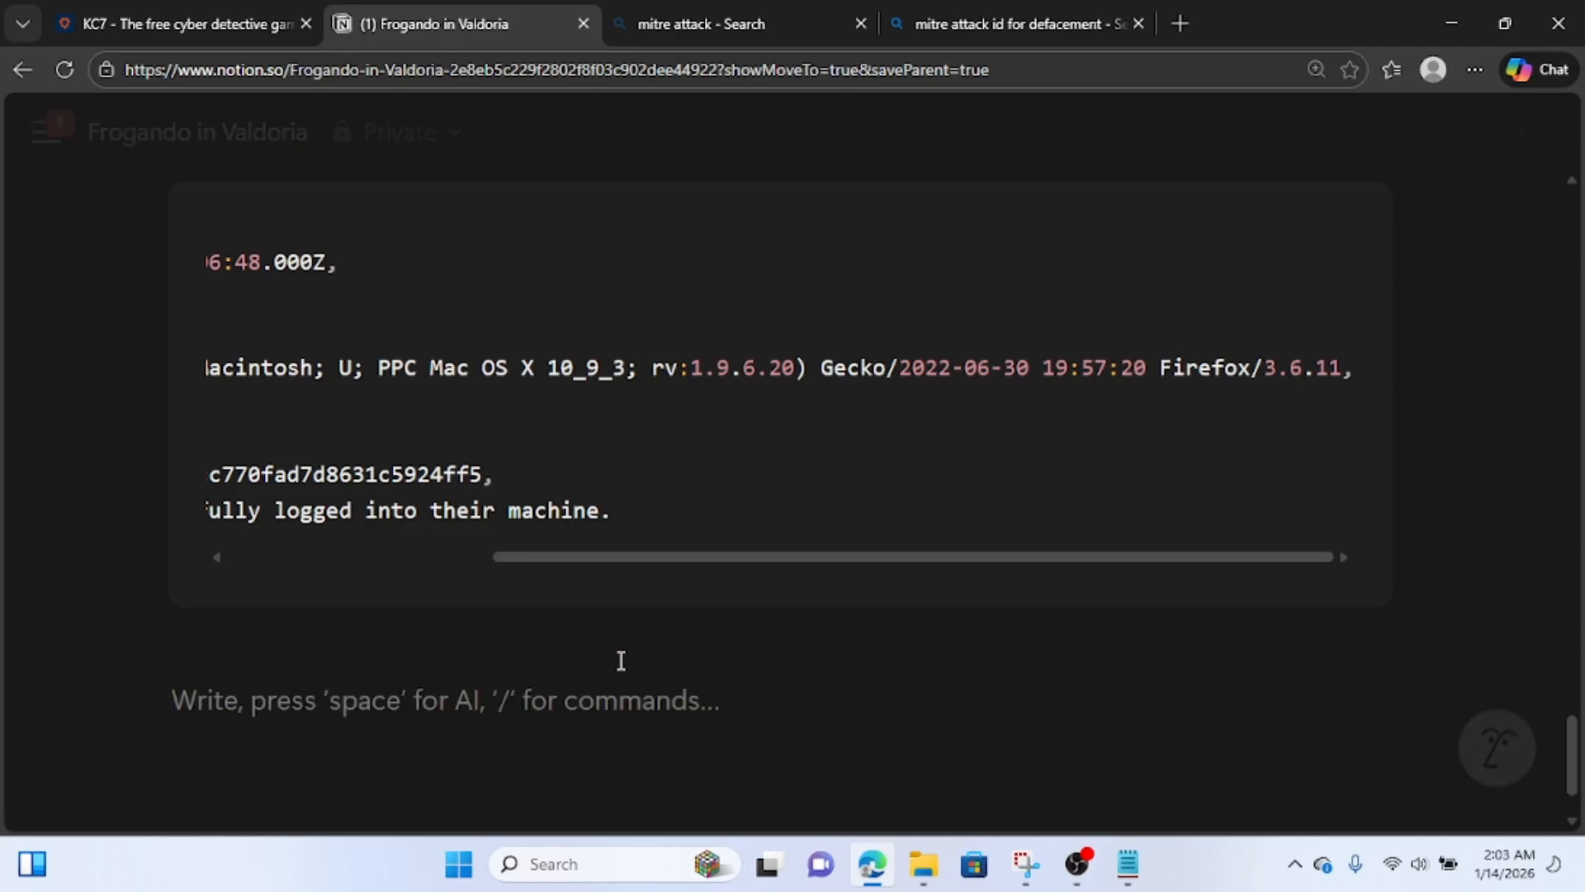
pyautogui.write('phish')
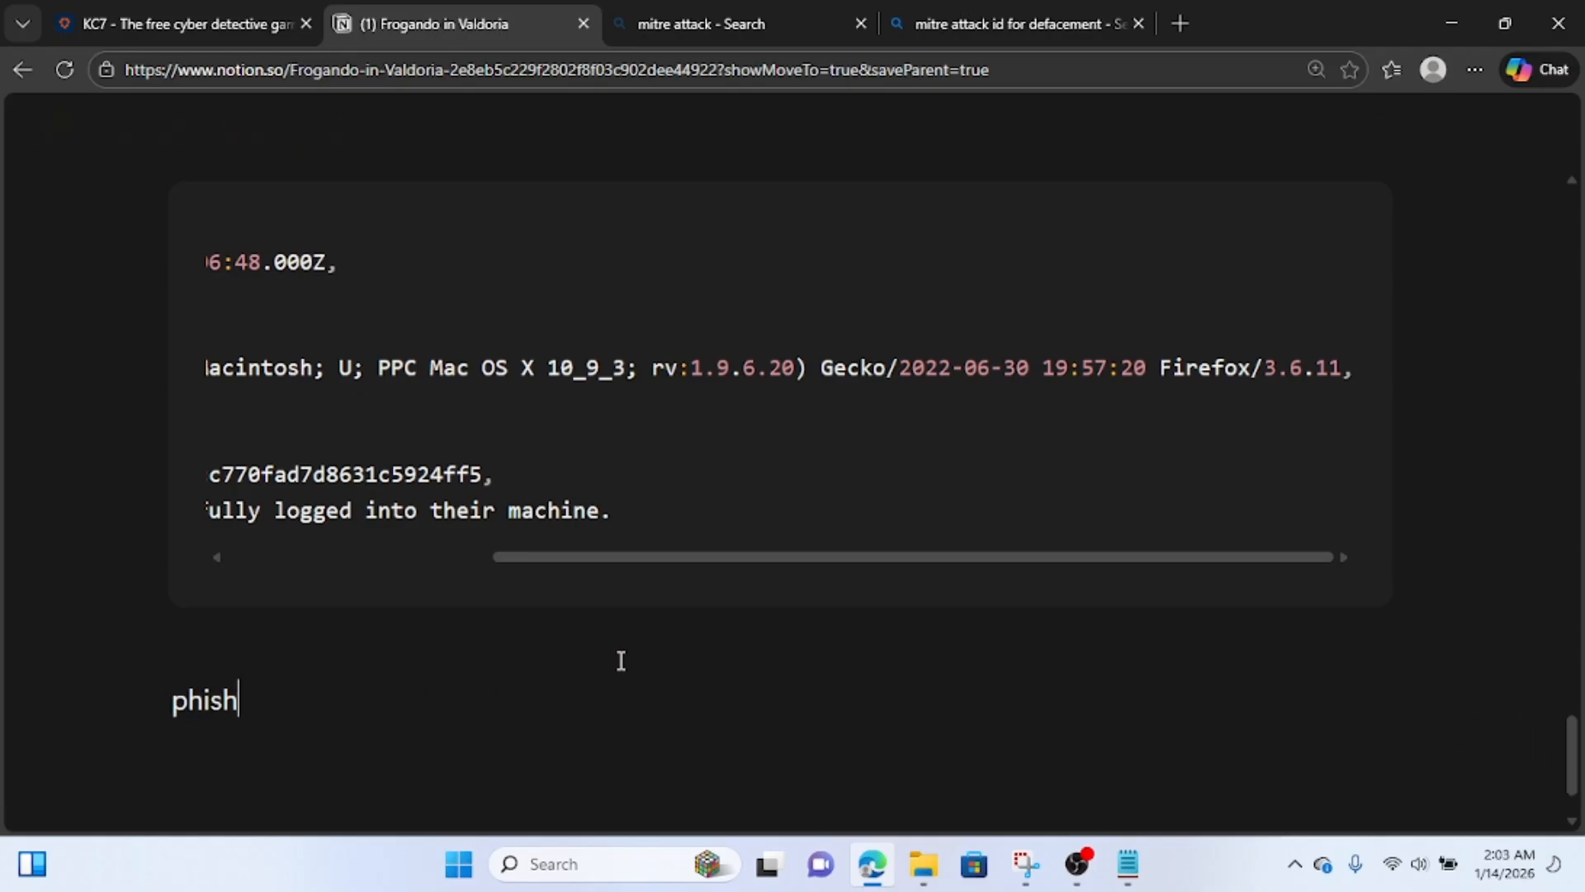
pyautogui.write('ing email ')
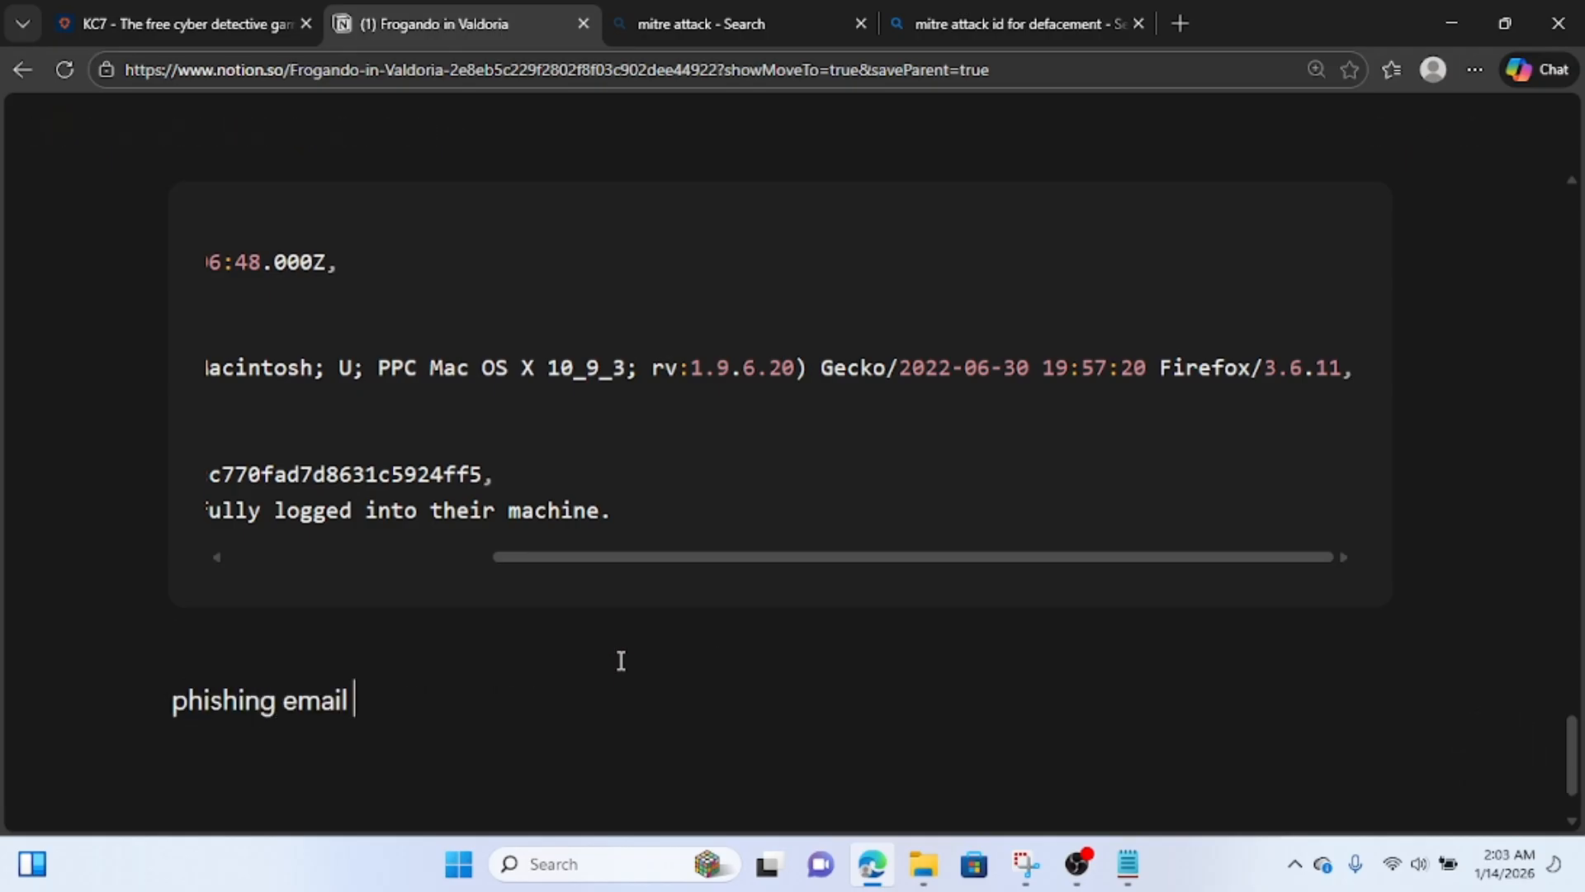
pyautogui.write('recieve')
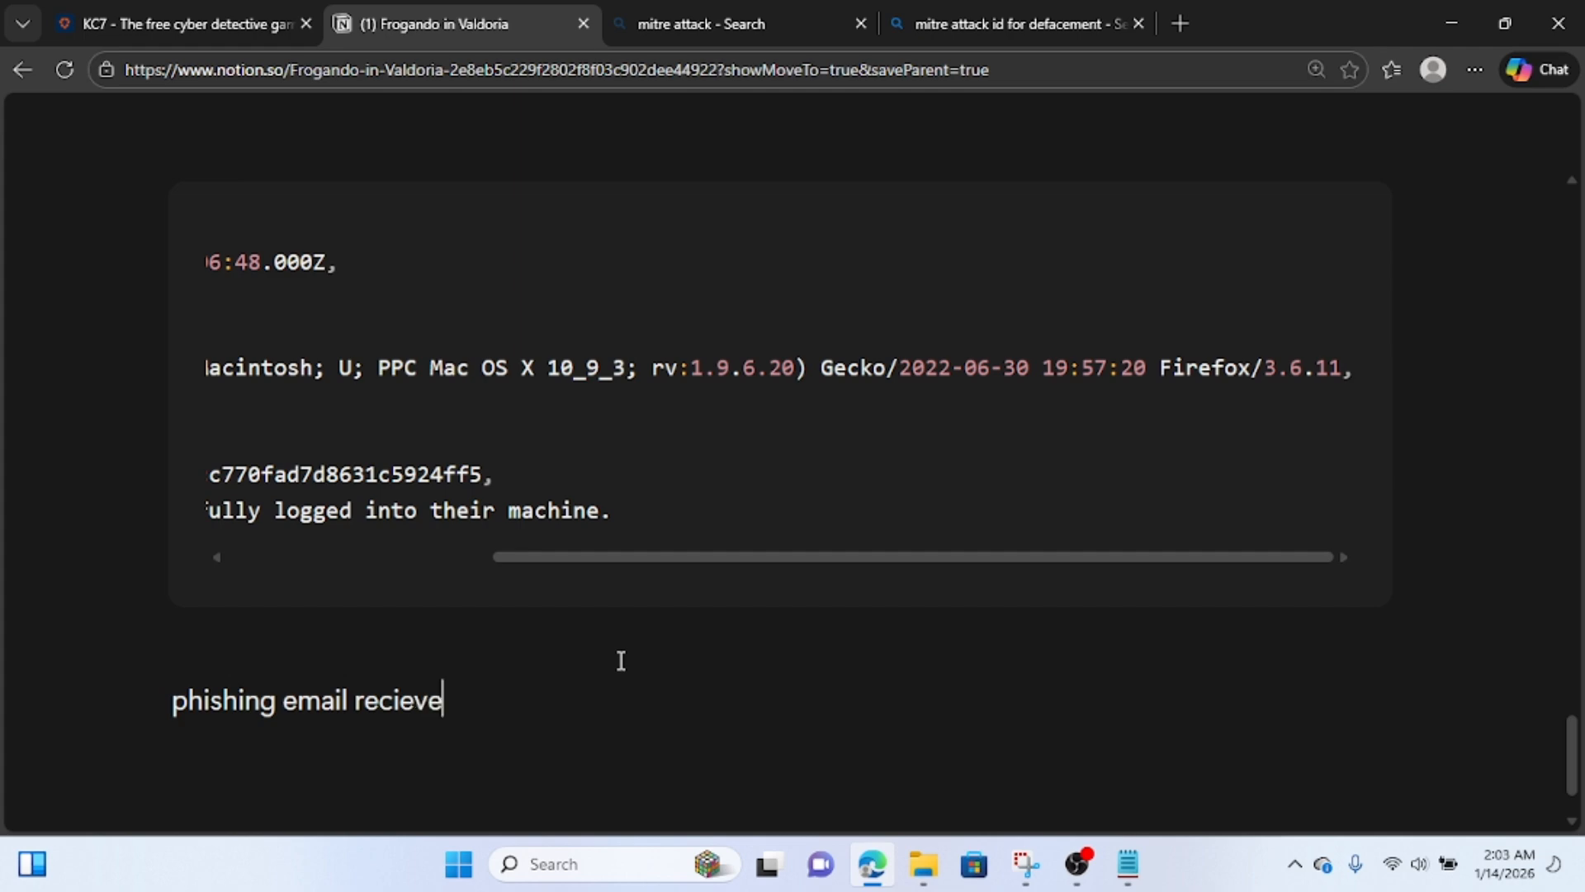
pyautogui.write('d by anita')
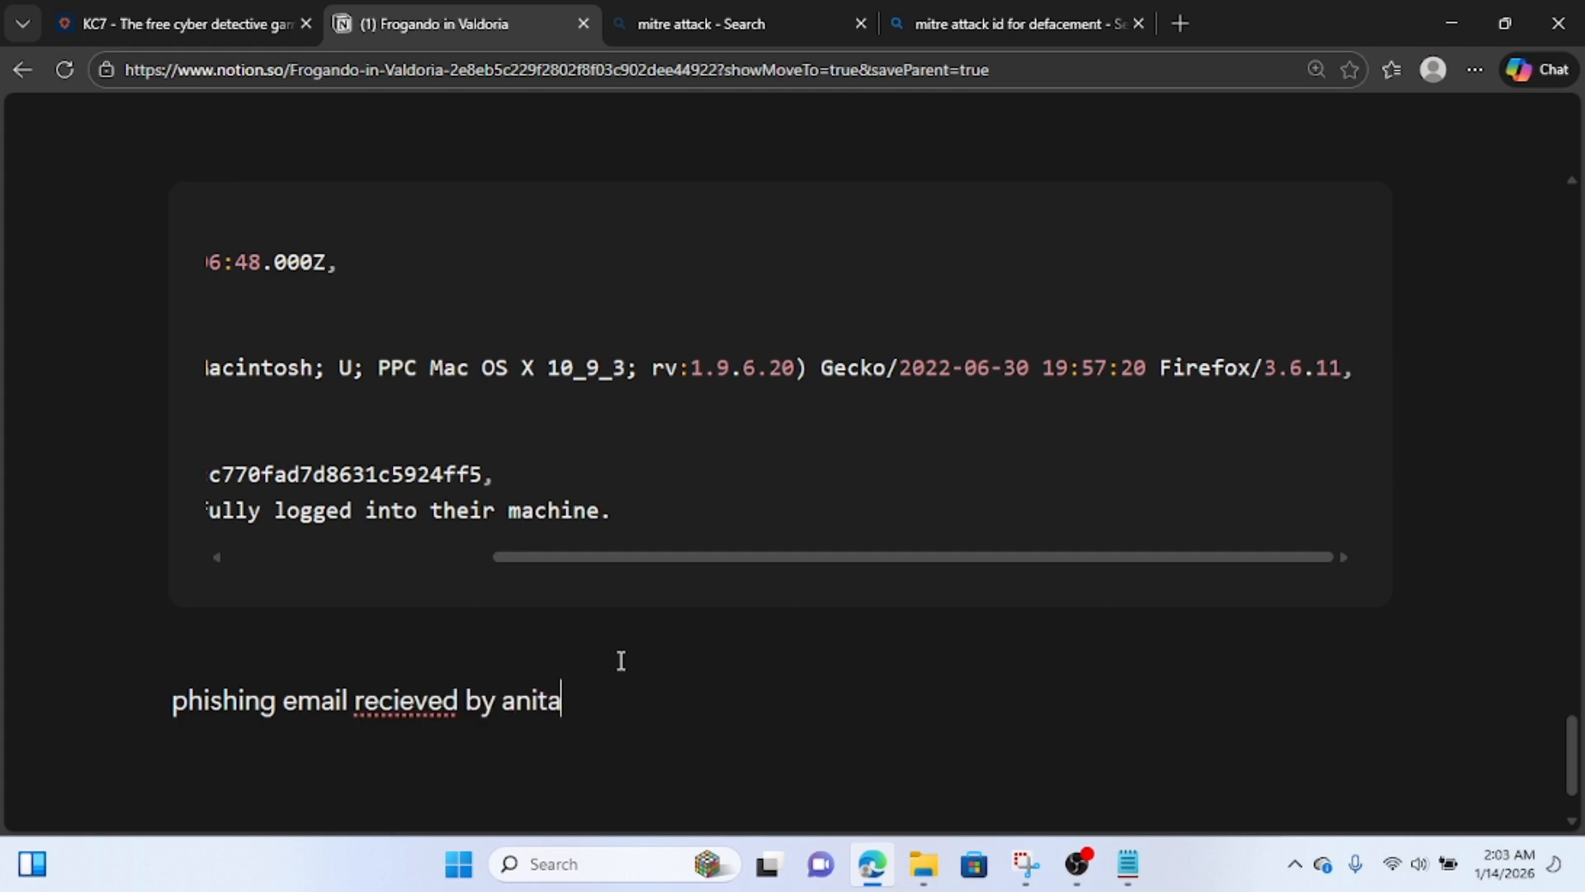
pyautogui.press('Return')
pyautogui.hotkey('ctrl', 'v')
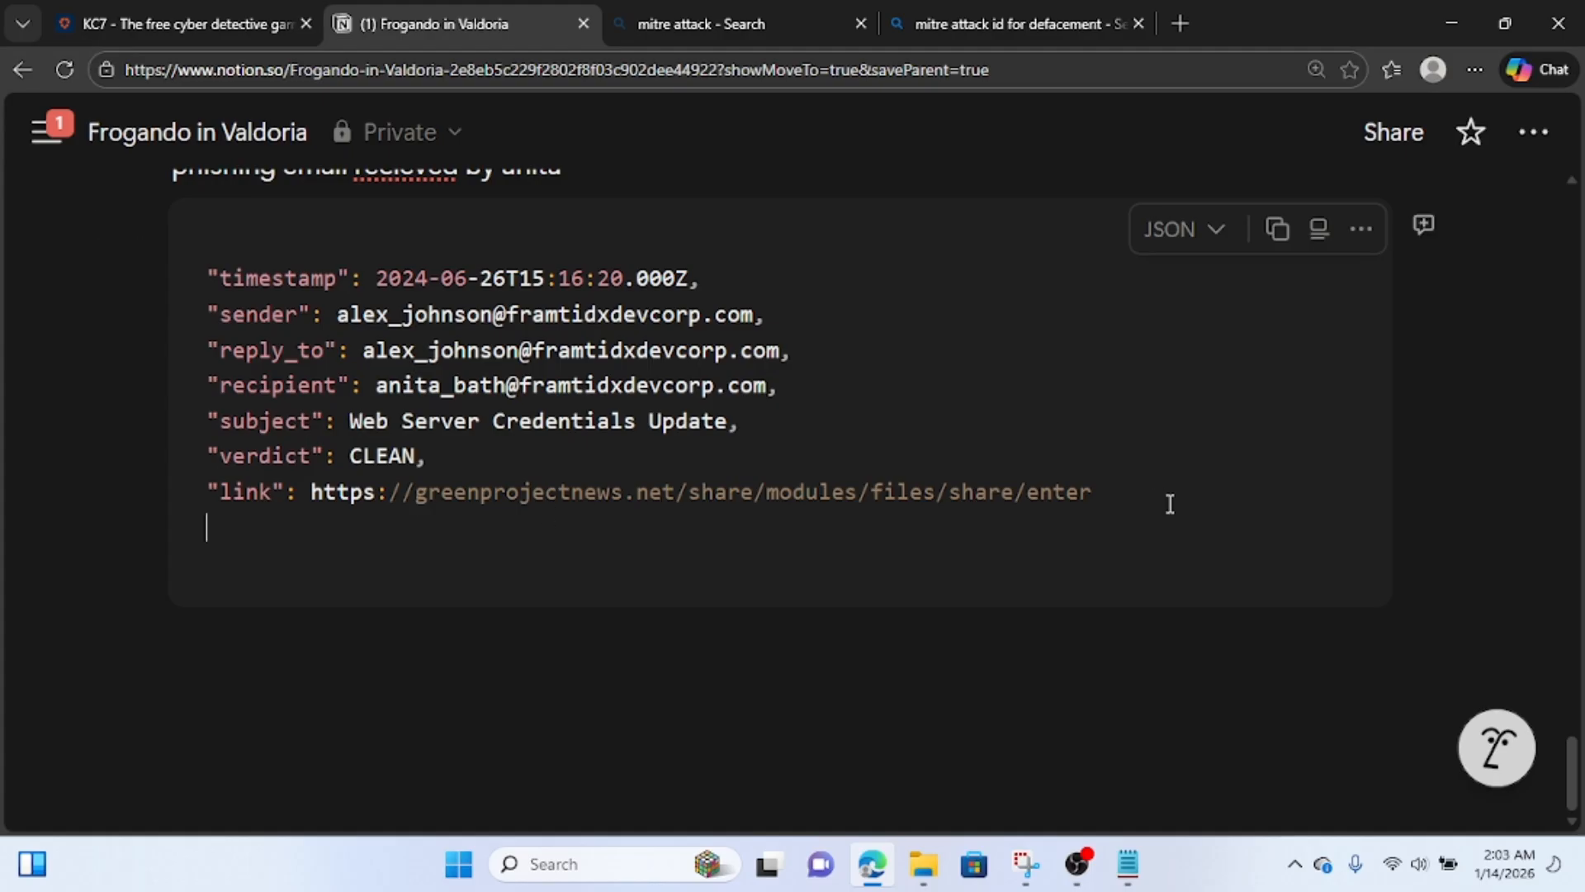
# Select the phishing link in the pasted record, return to KC7 and close the email record's details view.
pyautogui.moveTo(1095, 494); pyautogui.dragTo(312, 501)
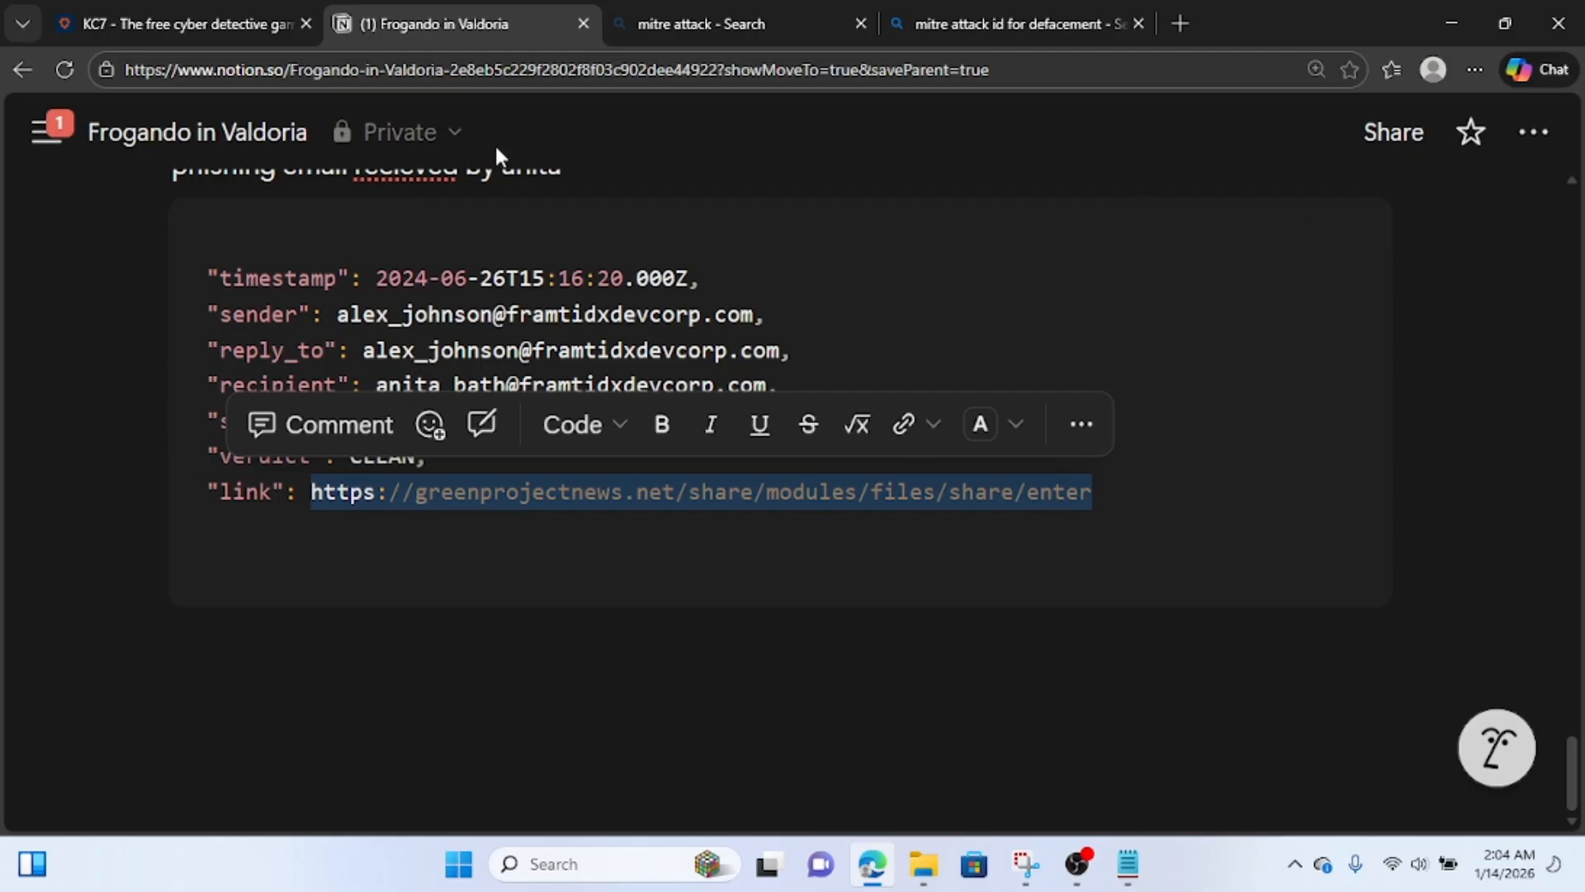
pyautogui.click(185, 24)
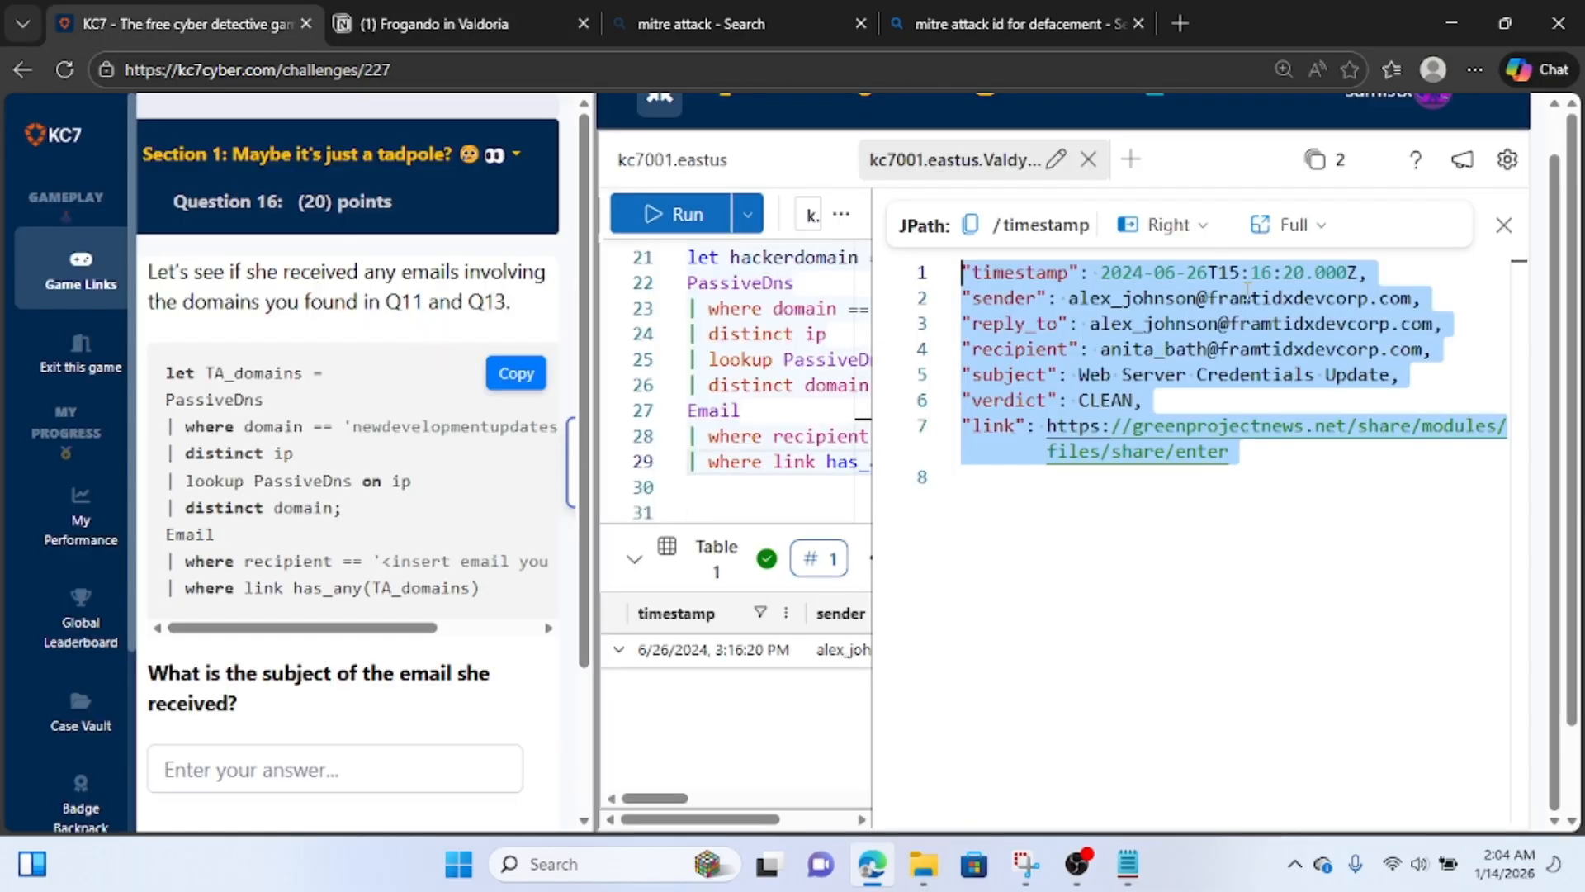
pyautogui.click(1503, 225)
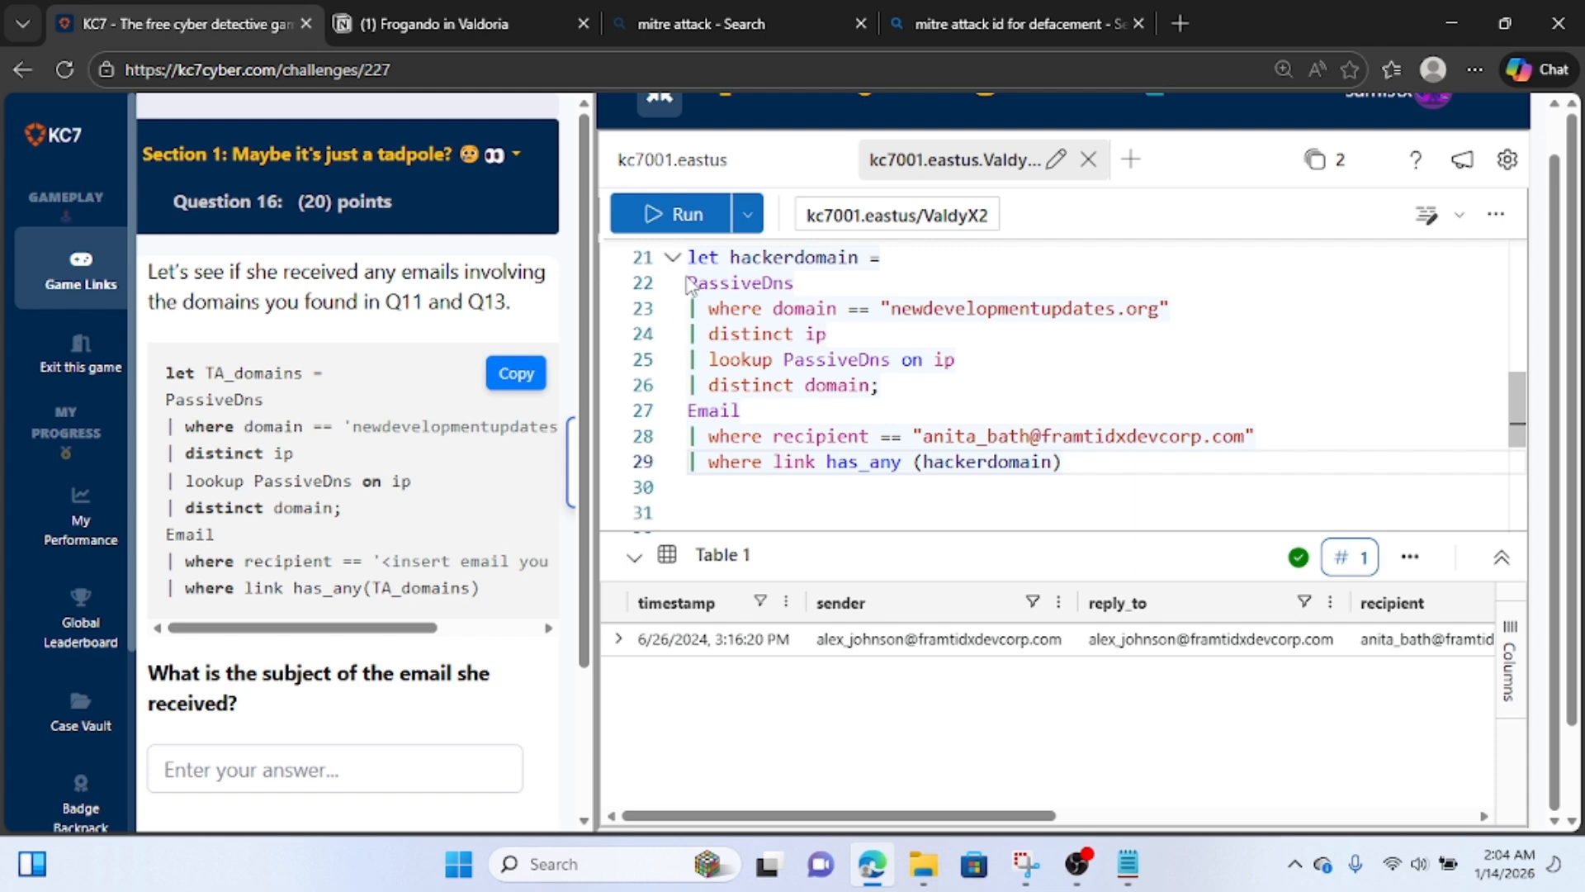
# Comment out the five PassiveDns query lines beneath the let hackerdomain statement with //.
pyautogui.doubleClick(736, 283)
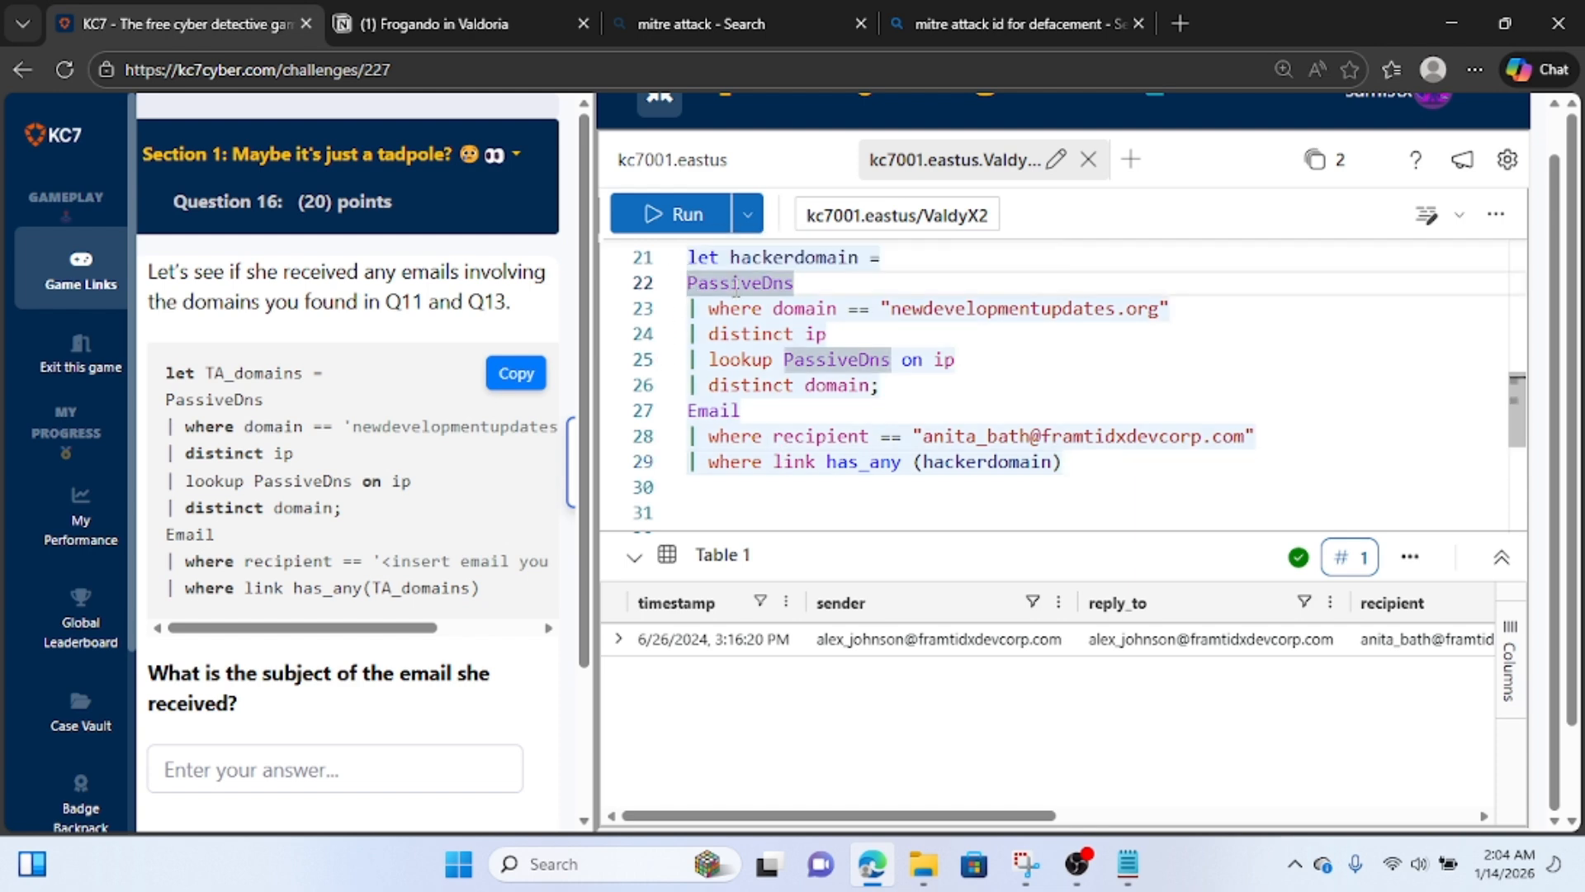
pyautogui.press('Left')
pyautogui.write('//')
pyautogui.press('Down')
pyautogui.press('Left')
pyautogui.press('Left')
pyautogui.write('//')
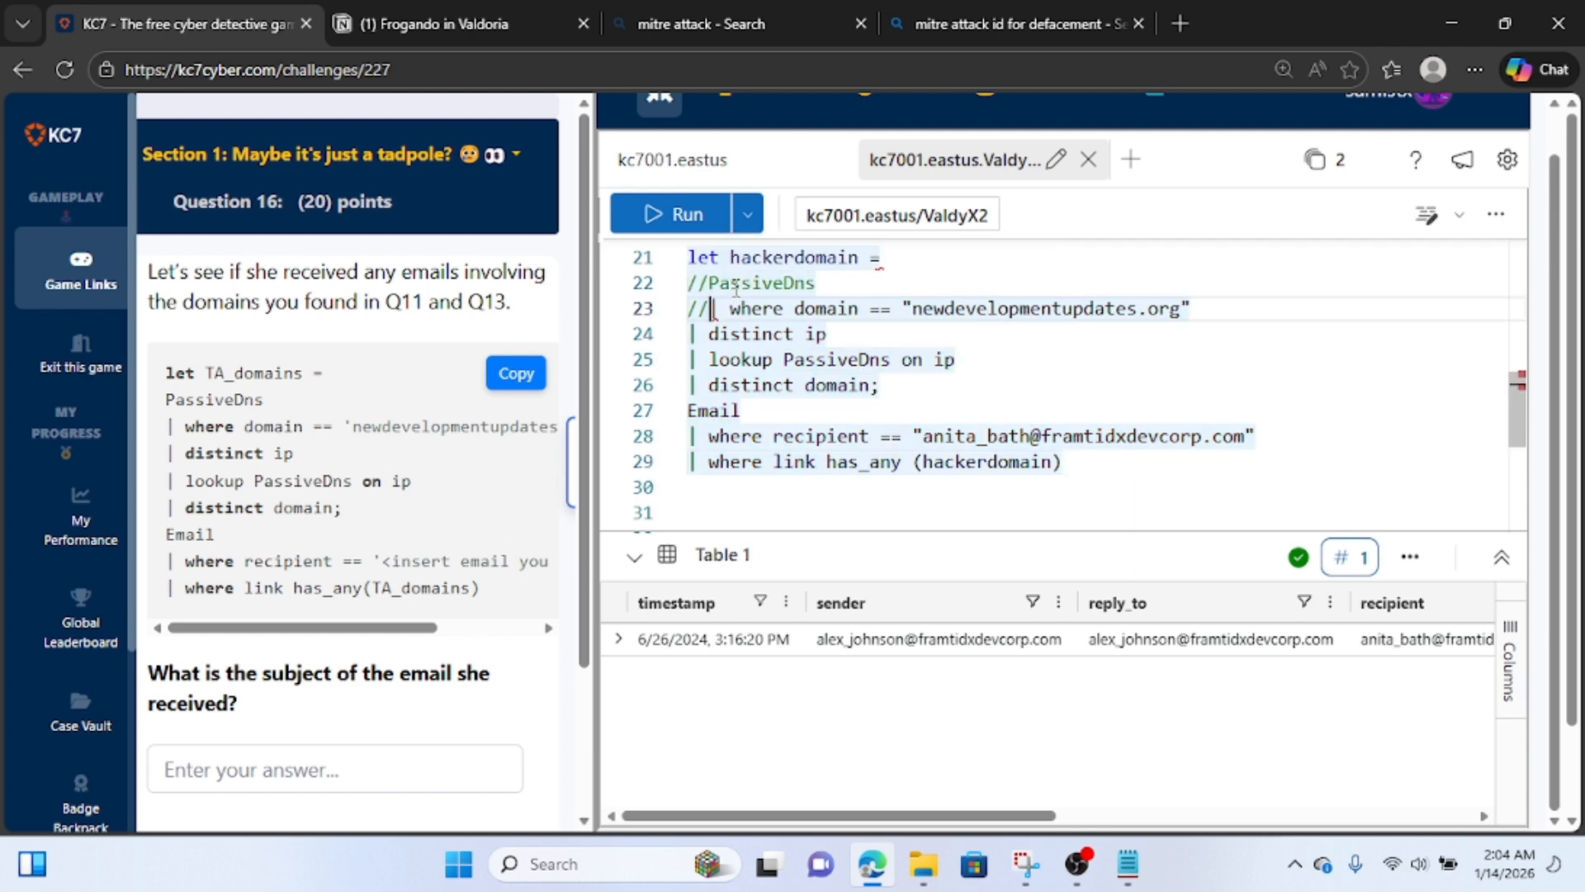
pyautogui.press('Down')
pyautogui.press('Left')
pyautogui.press('Left')
pyautogui.write('//')
pyautogui.press('Down')
pyautogui.press('Left')
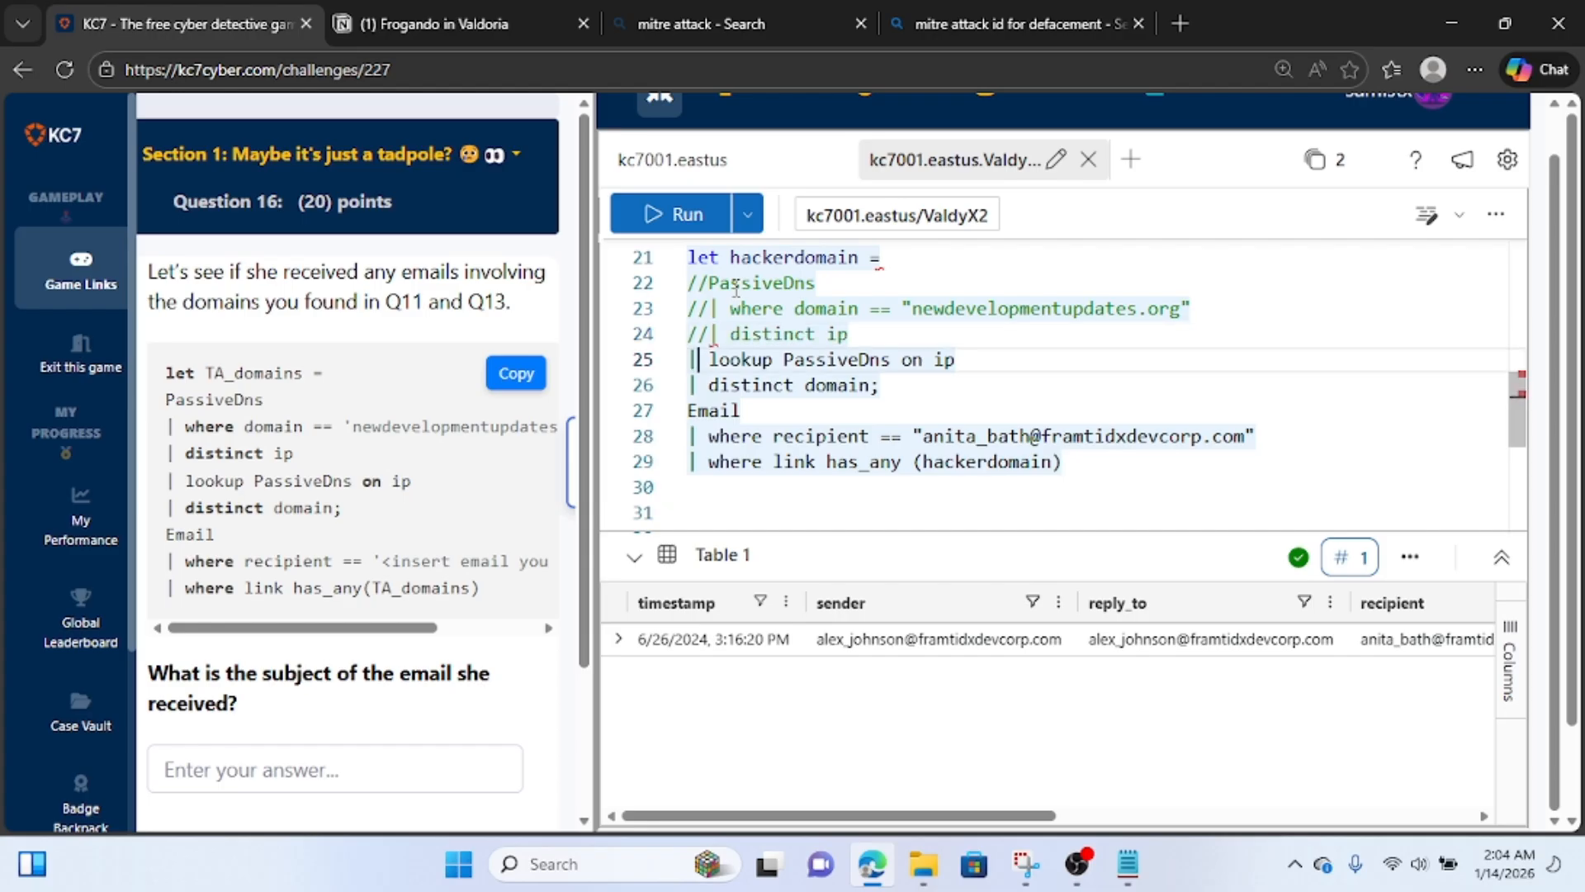
pyautogui.press('Left')
pyautogui.write('//')
pyautogui.press('Down')
# Comment out the Email table line and its recipient and link filter lines with //.
pyautogui.press('Left')
pyautogui.press('Left')
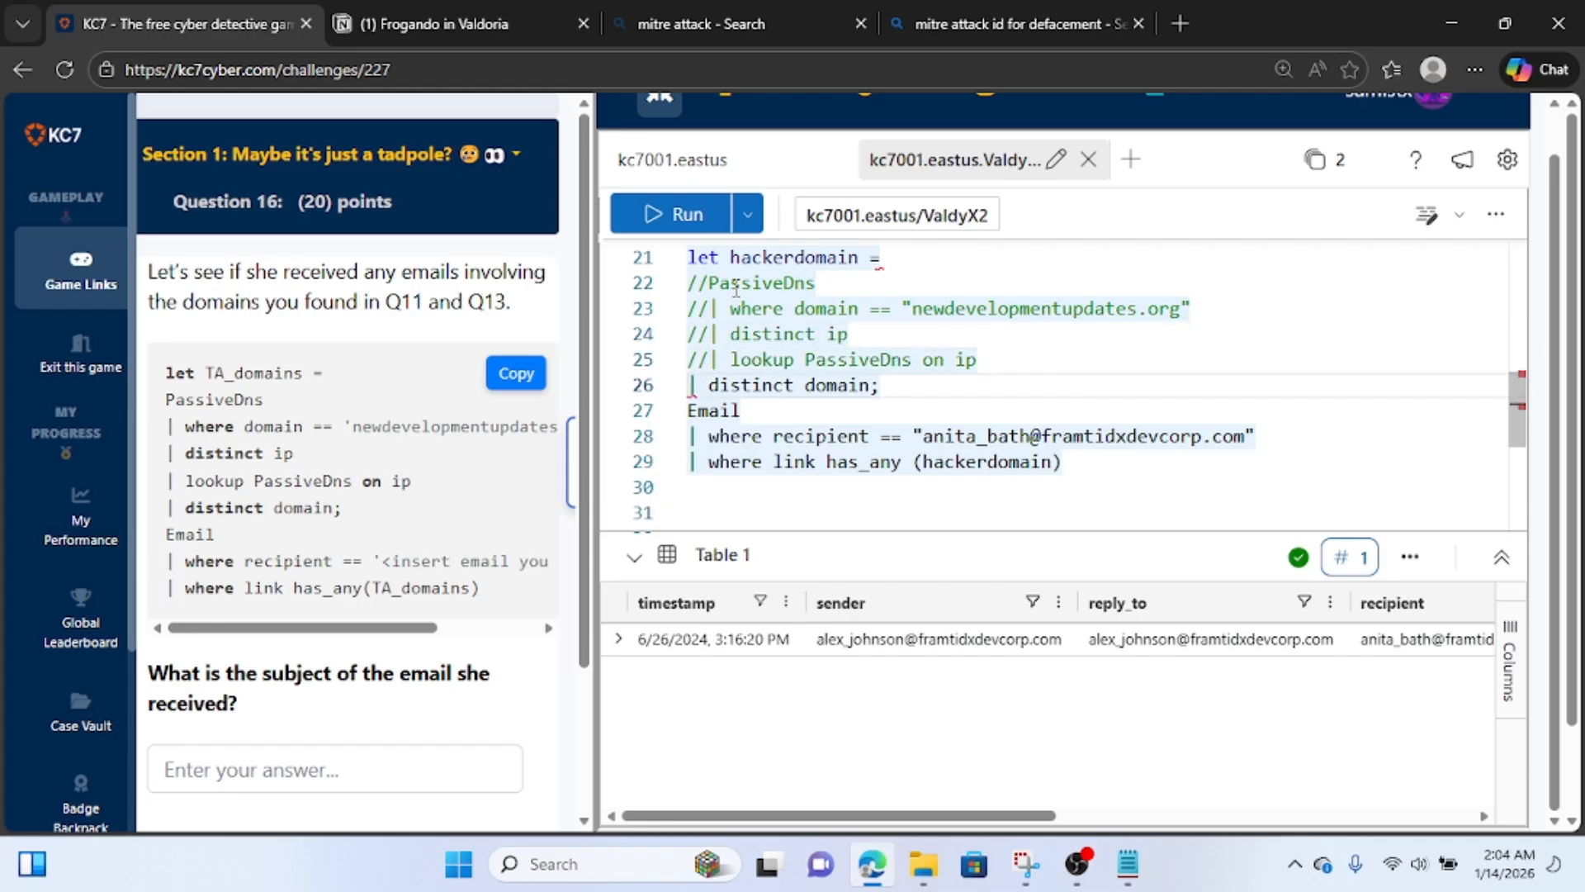
pyautogui.write('//')
pyautogui.press('Down')
pyautogui.press('Left')
pyautogui.press('Left')
pyautogui.write('//')
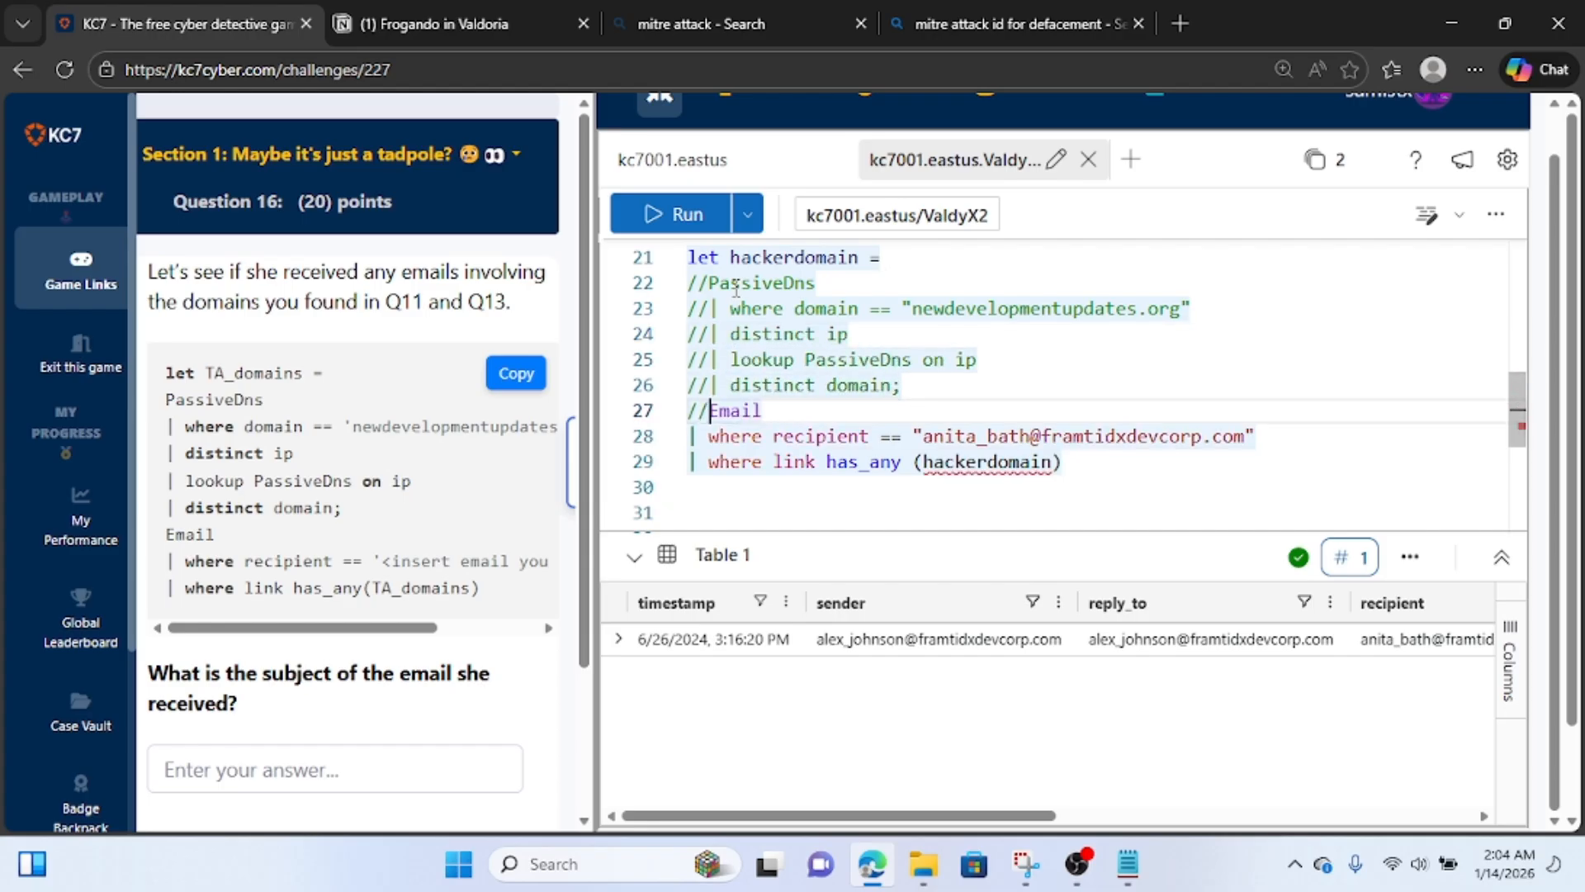
pyautogui.press('Down')
pyautogui.press('Left')
pyautogui.write('//')
pyautogui.press('Down')
pyautogui.press('Left')
pyautogui.press('Left')
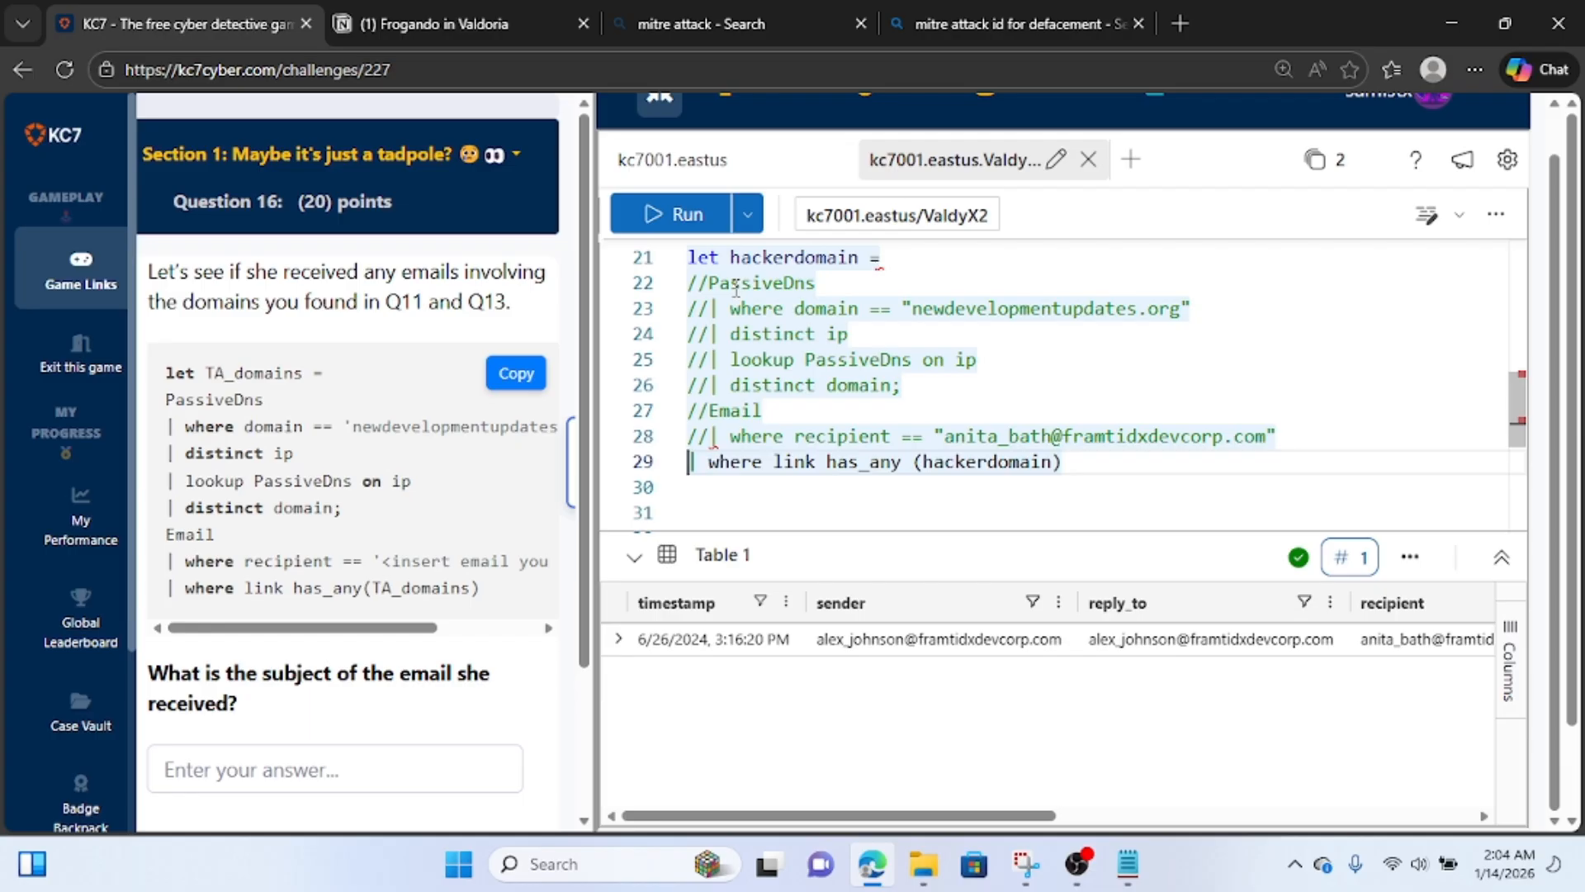
pyautogui.write('//')
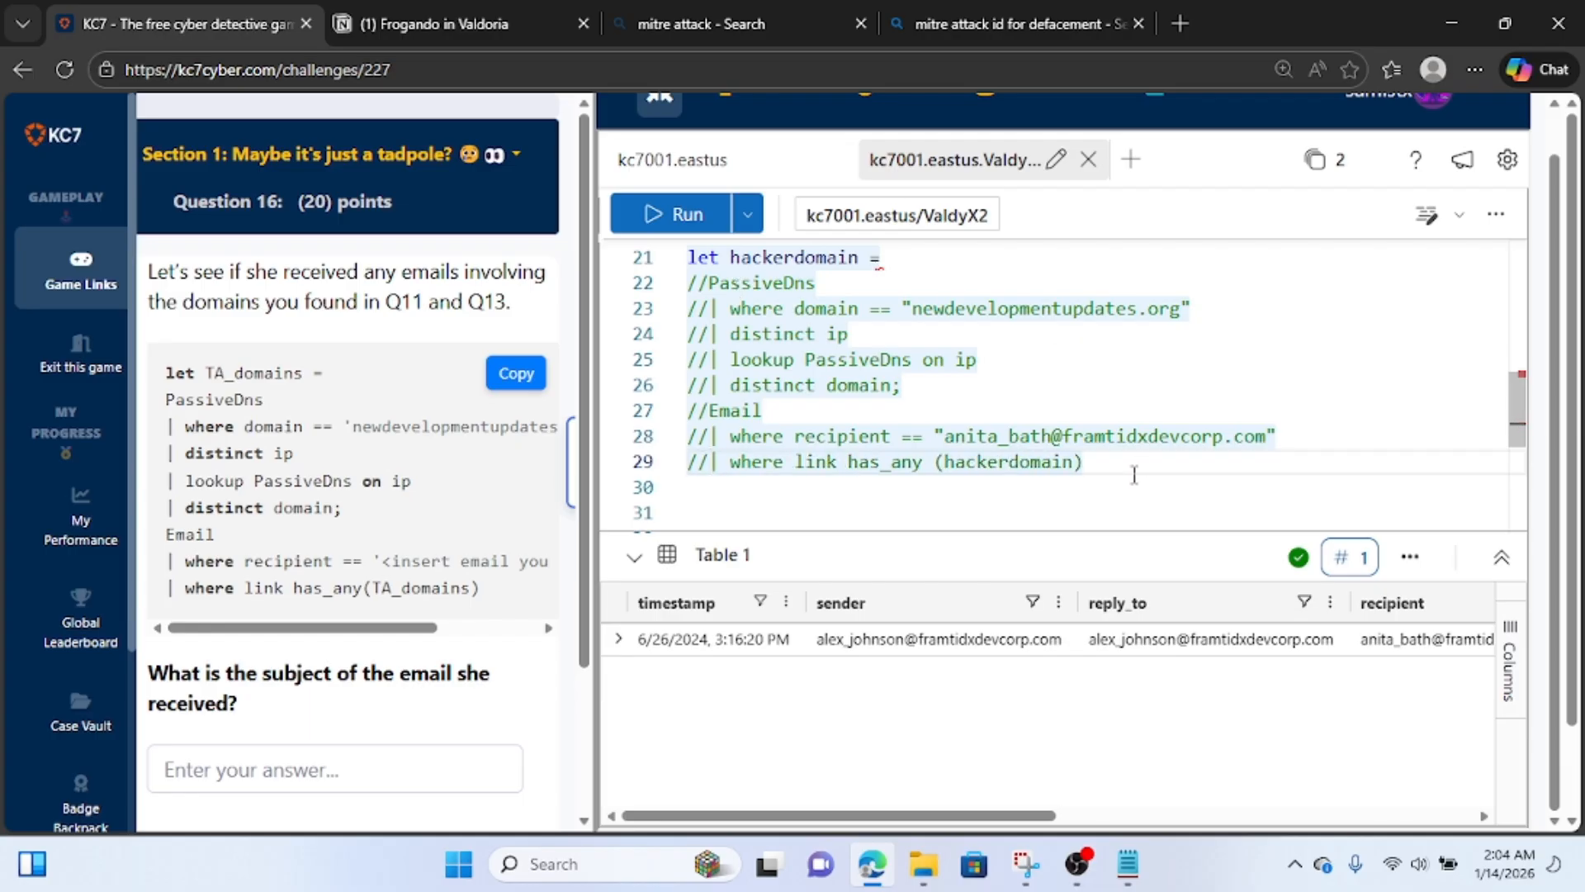
# Begin a new query with "out" two lines below the commented-out Email query.
pyautogui.press('Down')
pyautogui.press('Down')
pyautogui.write('out')
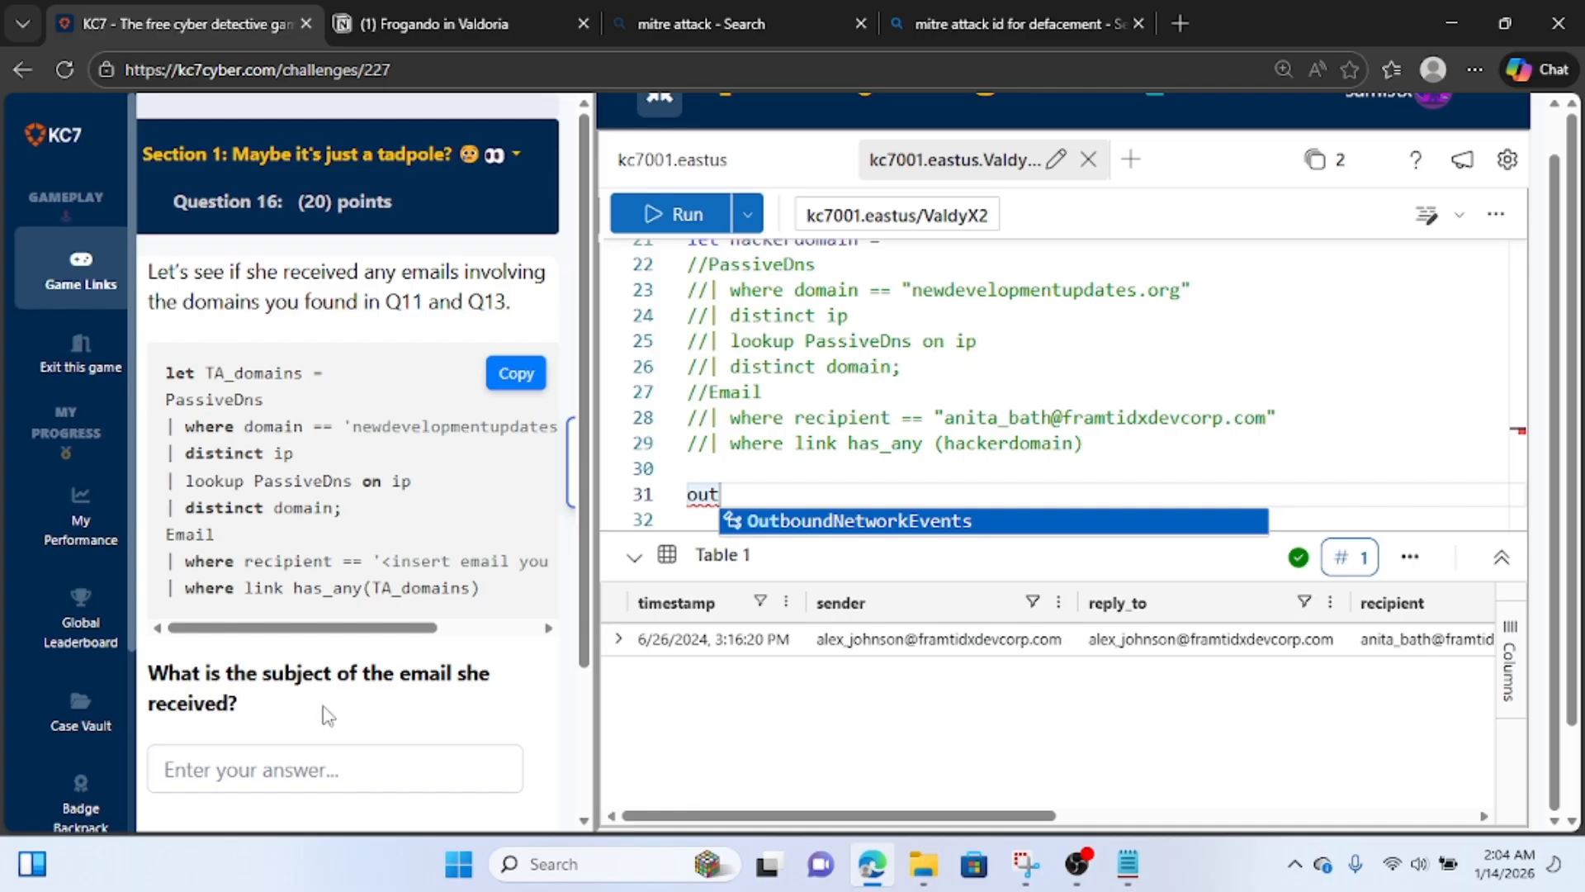
# Copy the subject "Web Server Credentials Update" from the Notion notes and submit it as the KC7 answer to Question 16.
pyautogui.click(508, 10)
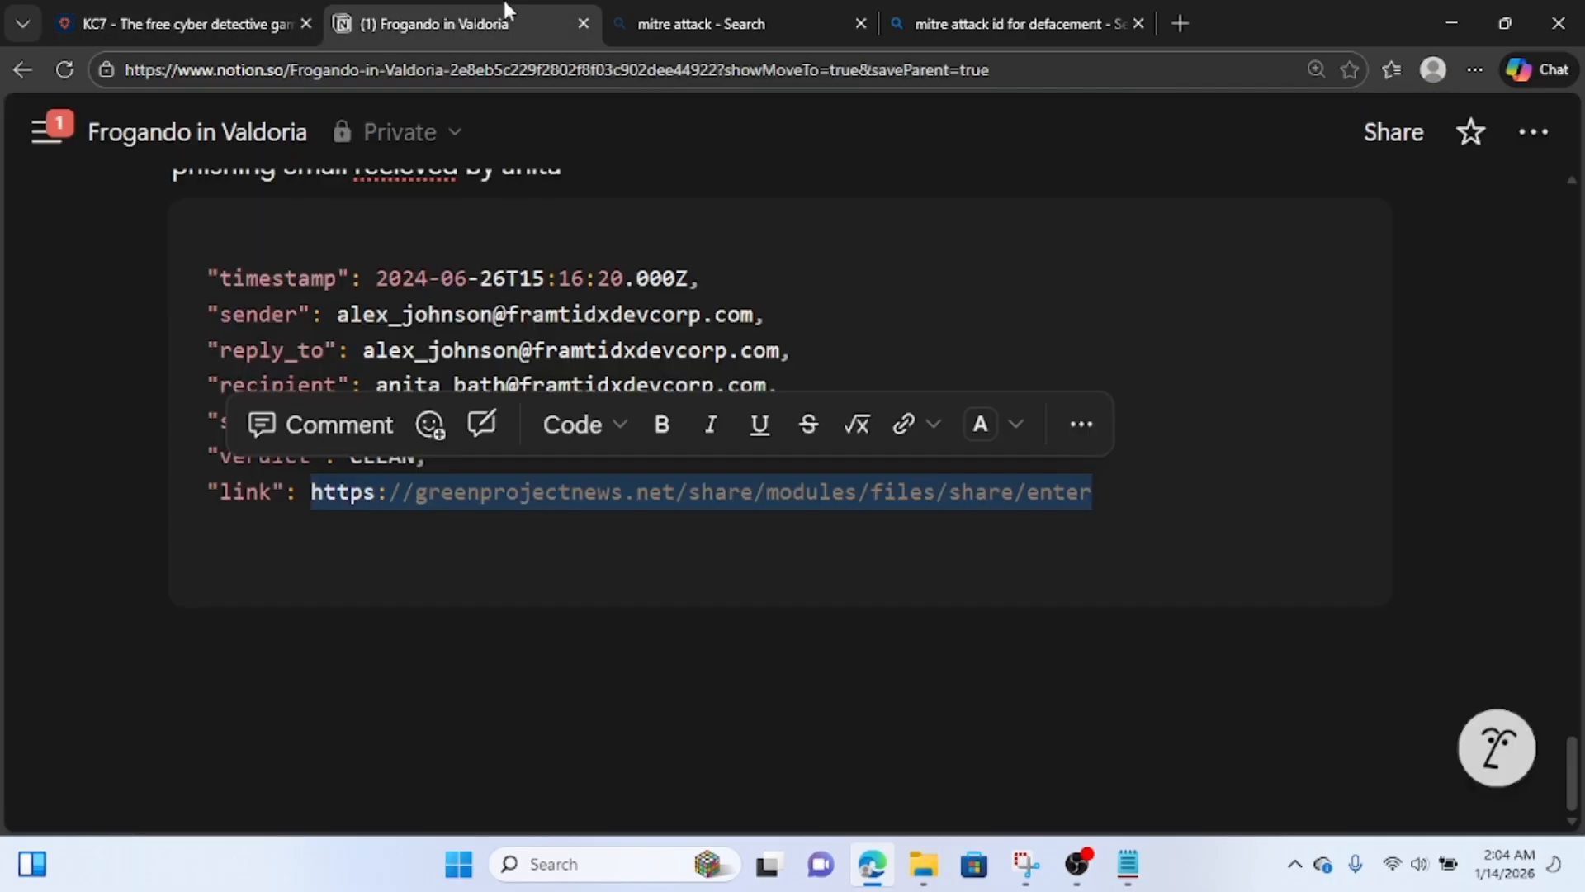
pyautogui.click(681, 314)
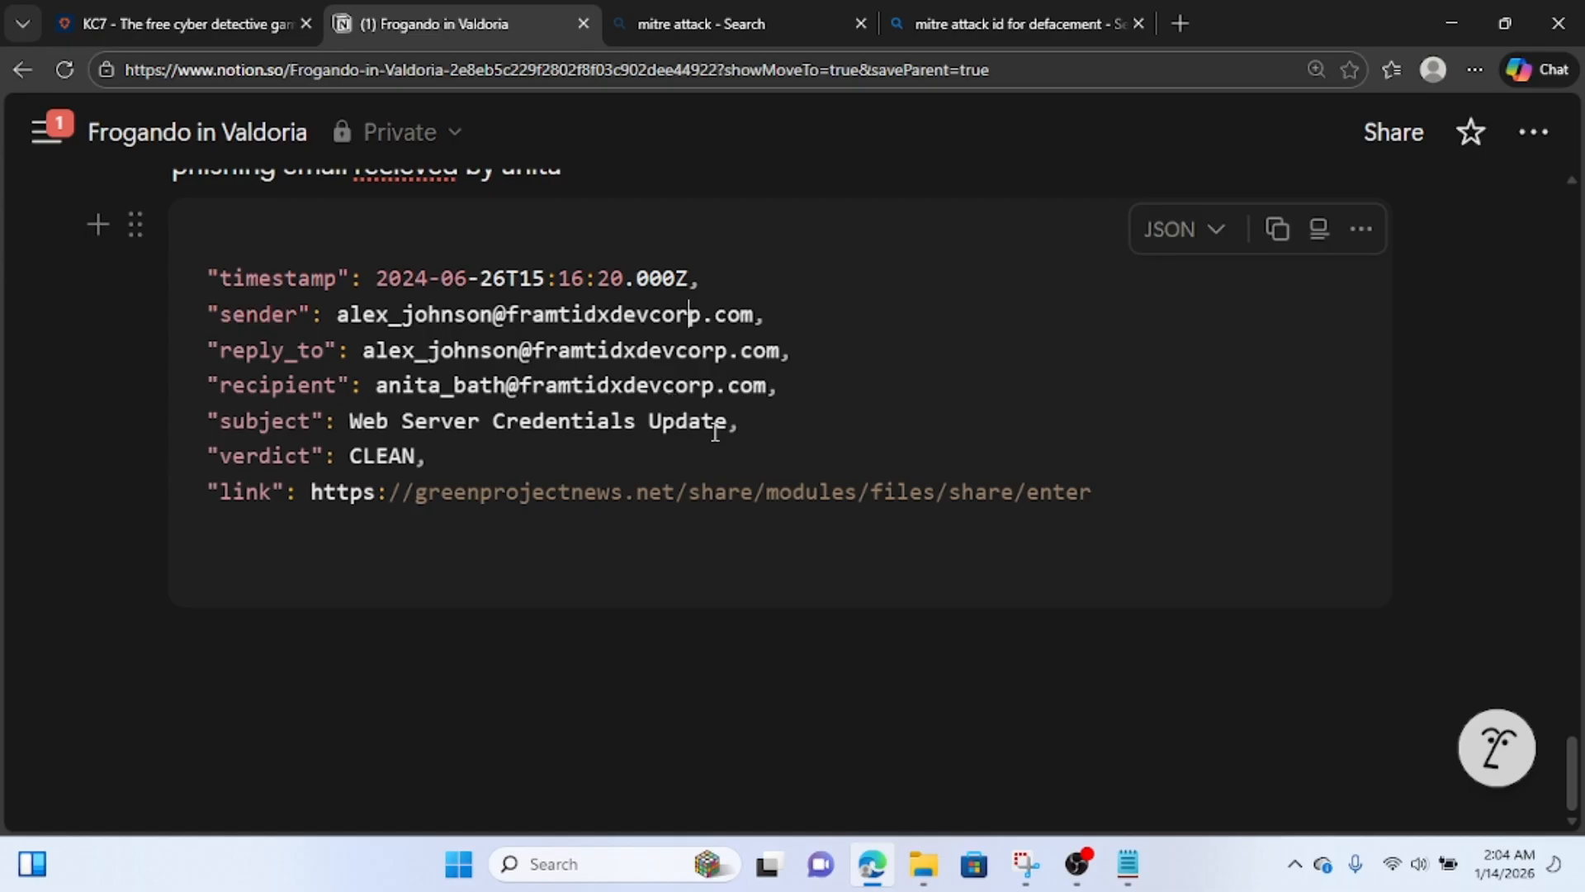
pyautogui.moveTo(727, 423); pyautogui.dragTo(351, 423)
pyautogui.hotkey('ctrl', 'c')
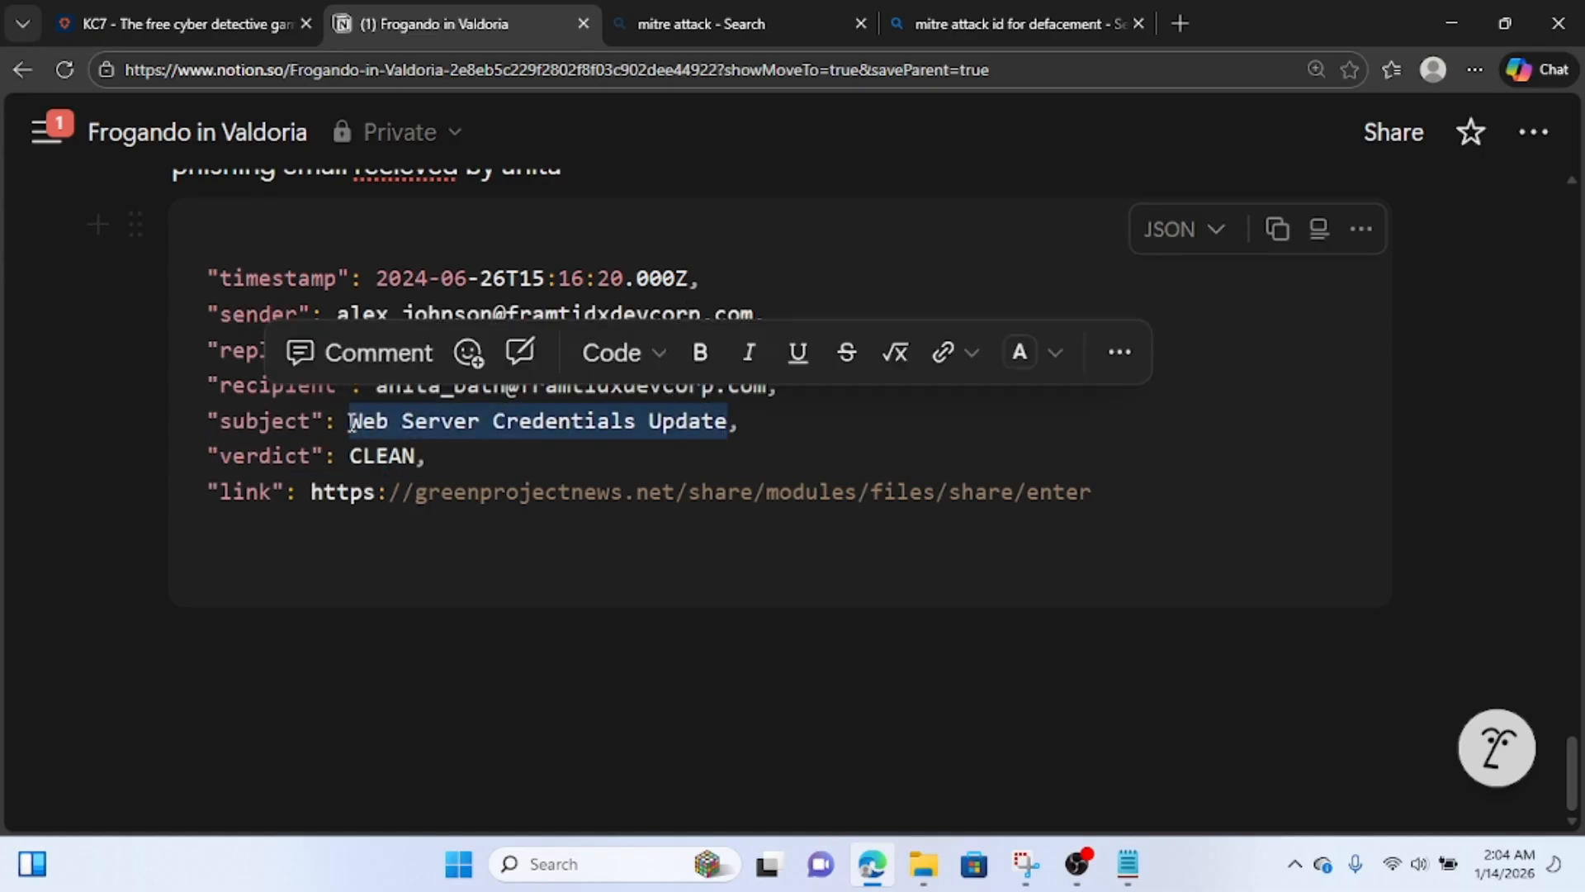
pyautogui.click(91, 10)
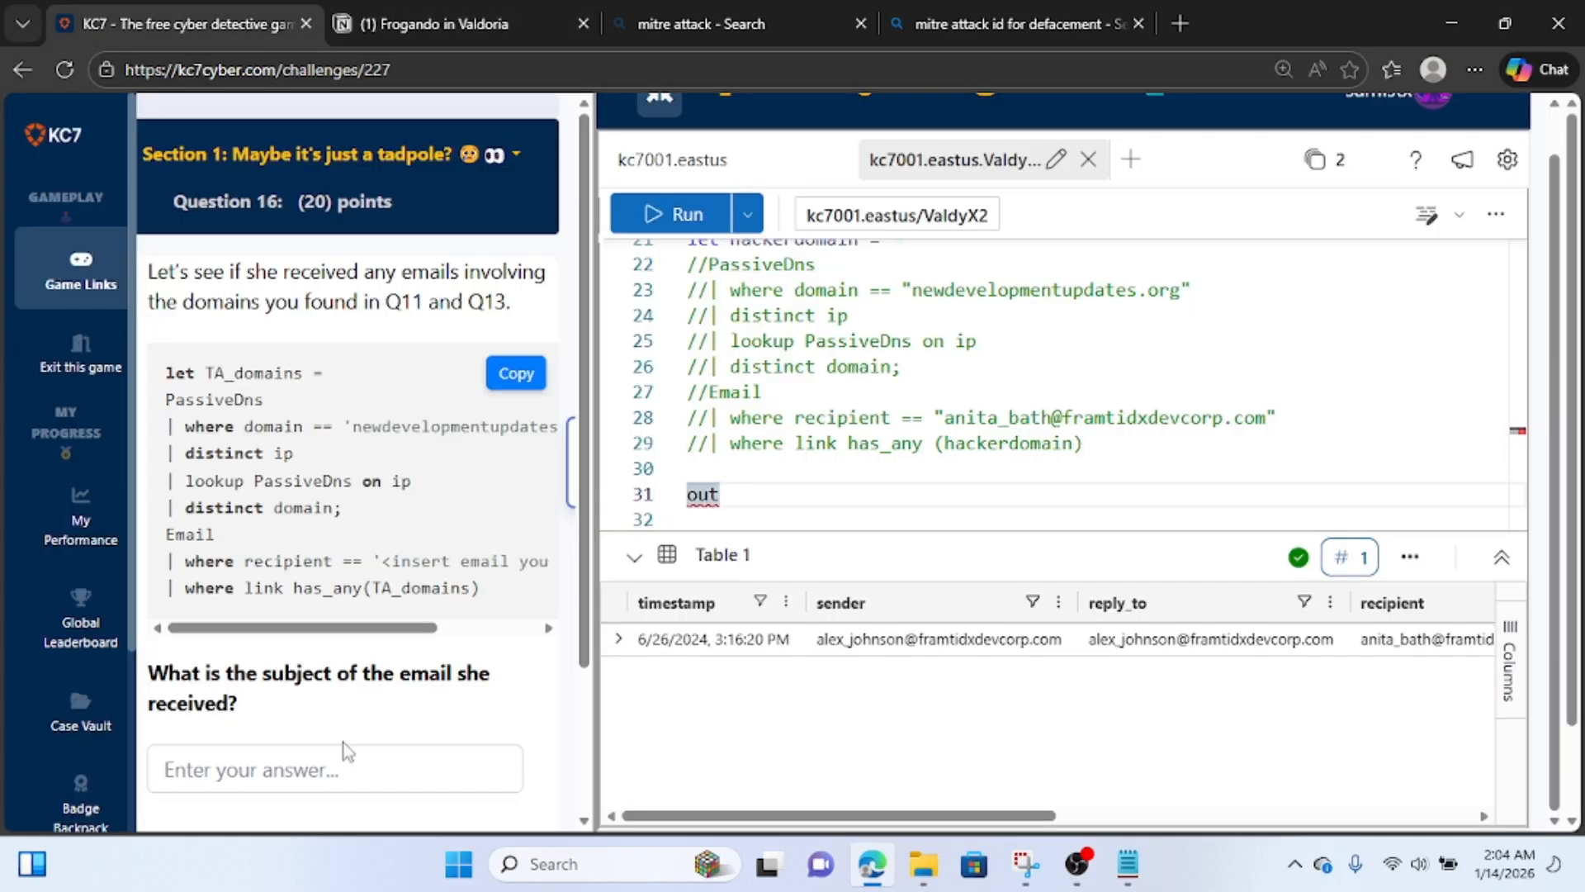
pyautogui.click(345, 761)
pyautogui.hotkey('ctrl', 'v')
pyautogui.scroll(-2, 345, 761)
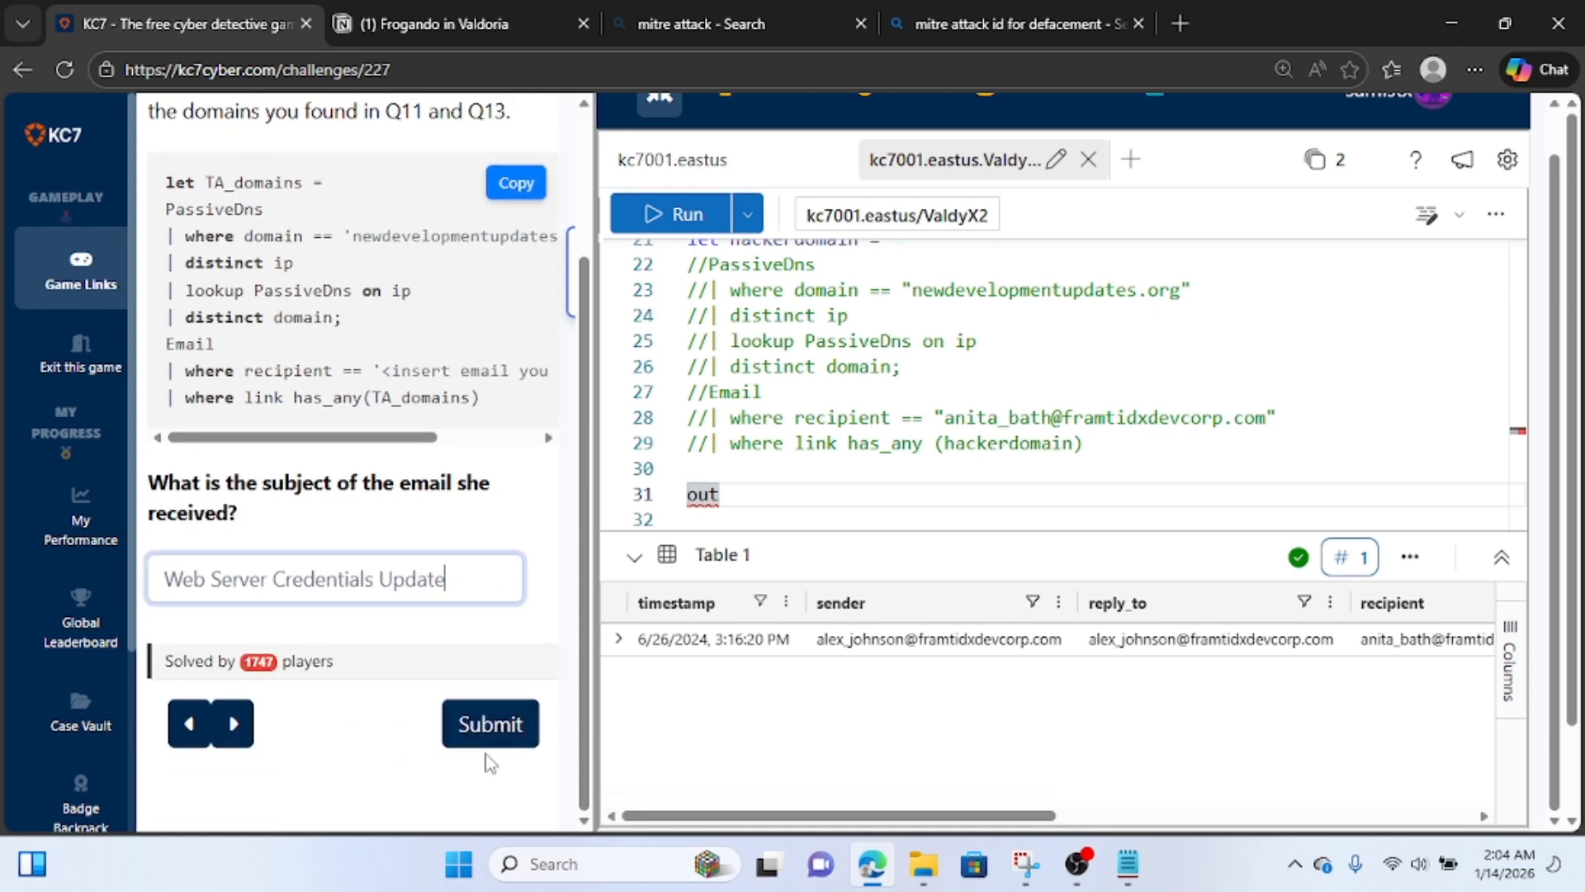
pyautogui.click(495, 738)
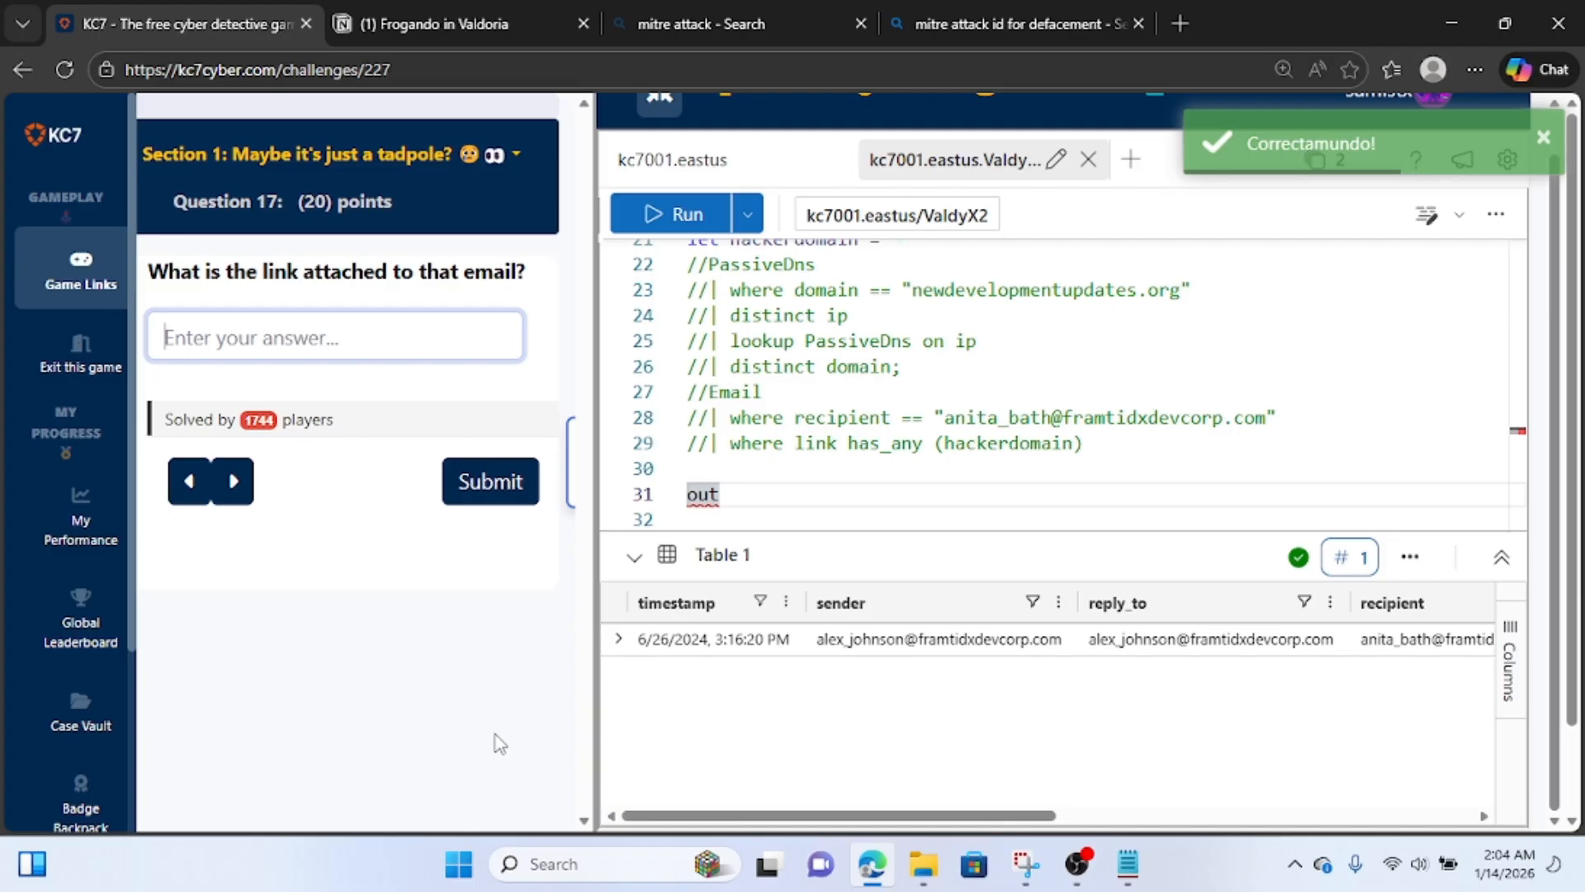
pyautogui.click(427, 23)
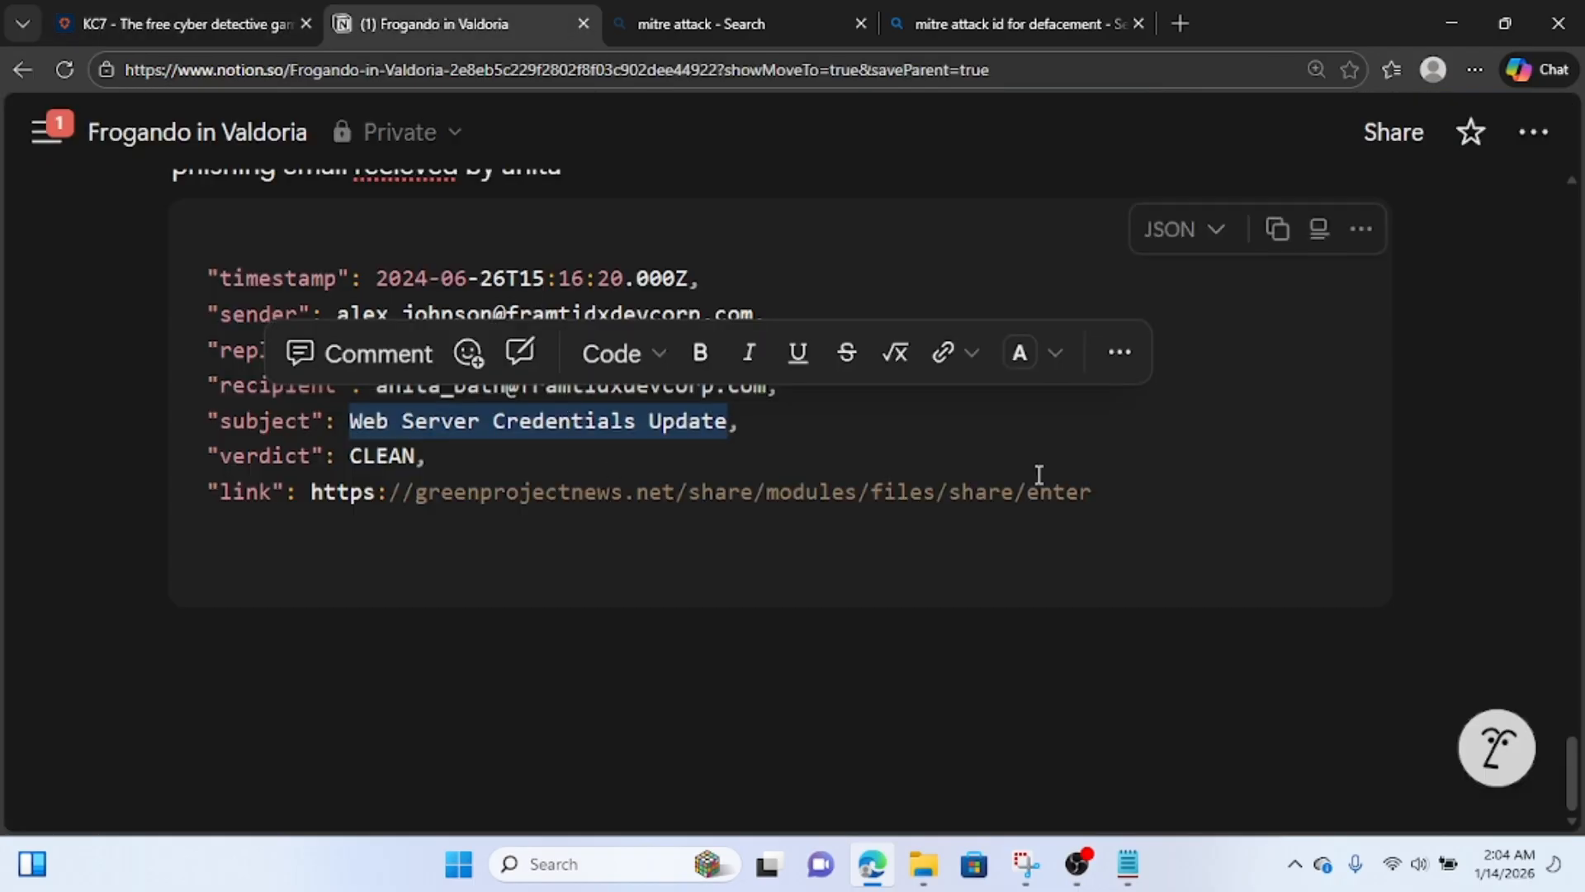
pyautogui.moveTo(1098, 496); pyautogui.dragTo(314, 494)
pyautogui.hotkey('ctrl', 'c')
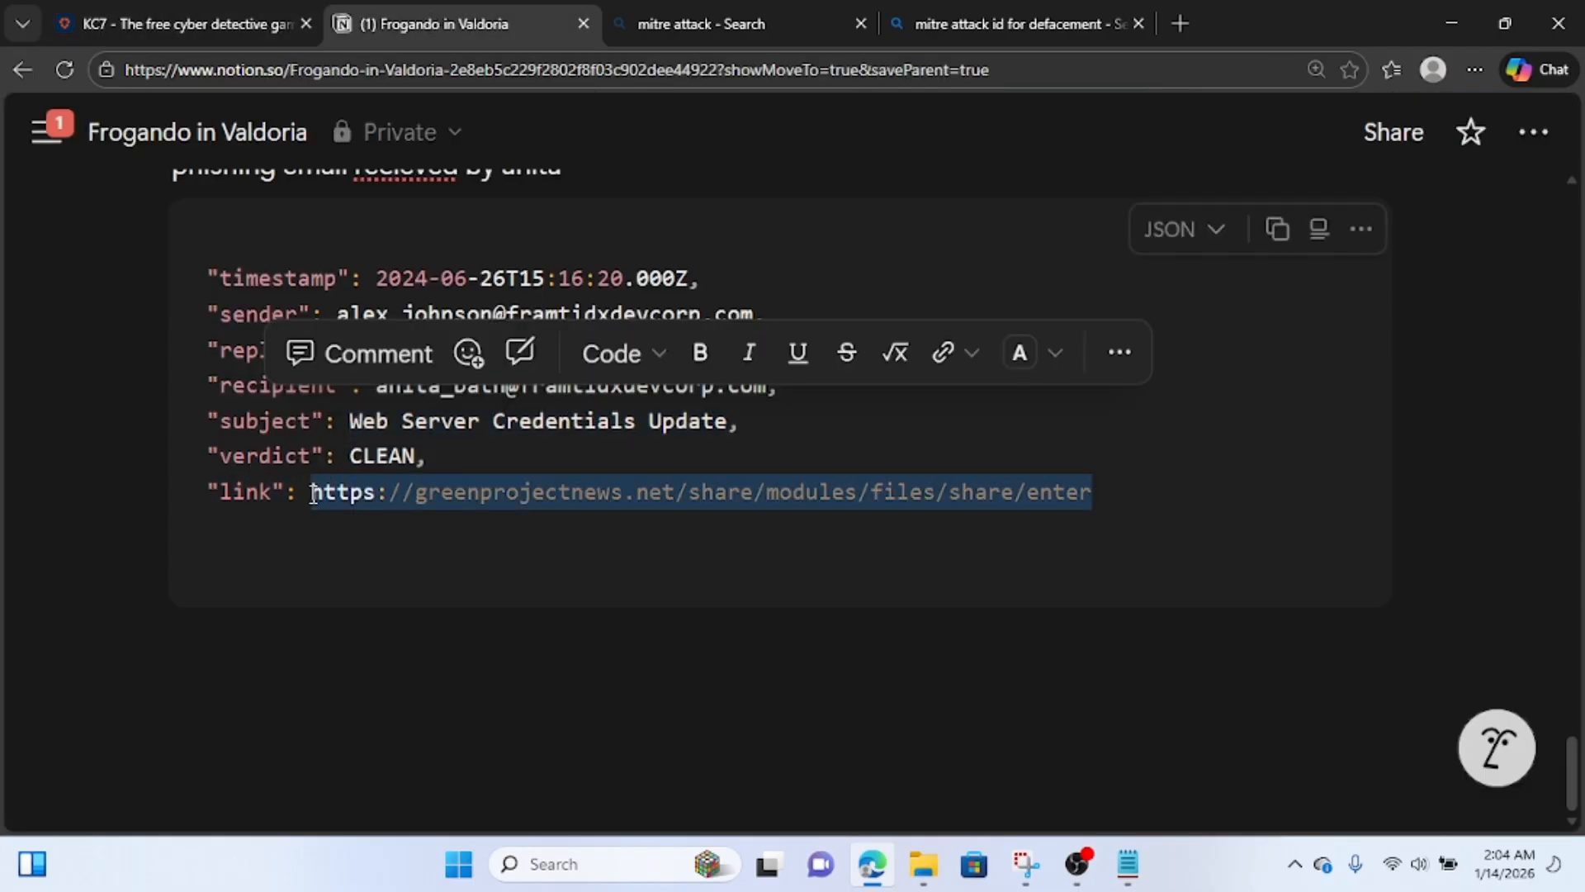
pyautogui.click(108, 24)
pyautogui.hotkey('ctrl', 'v')
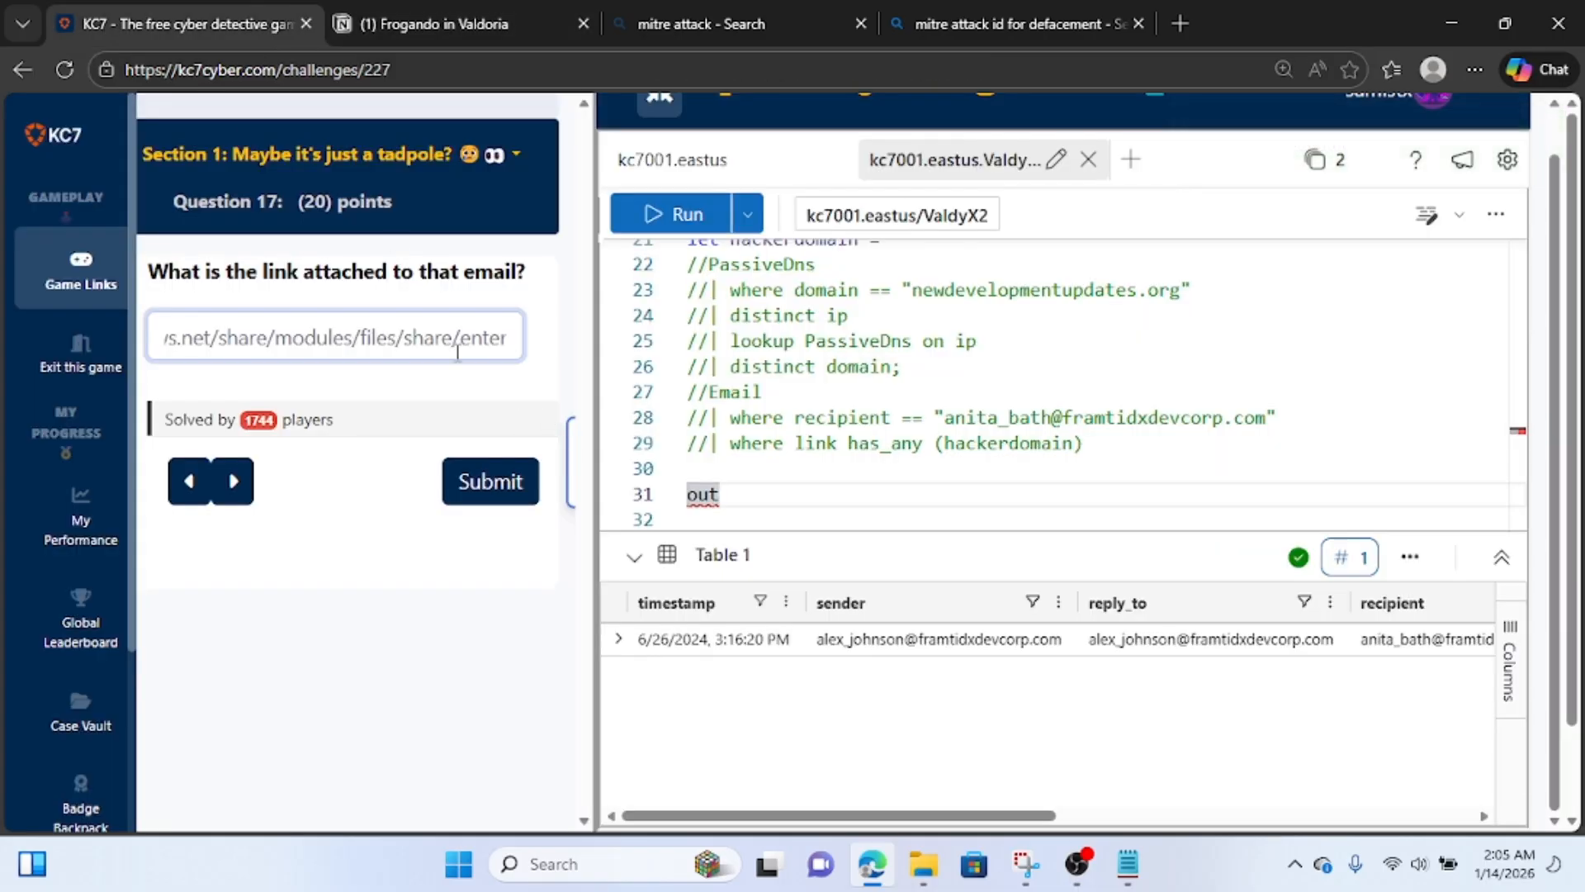
pyautogui.click(495, 496)
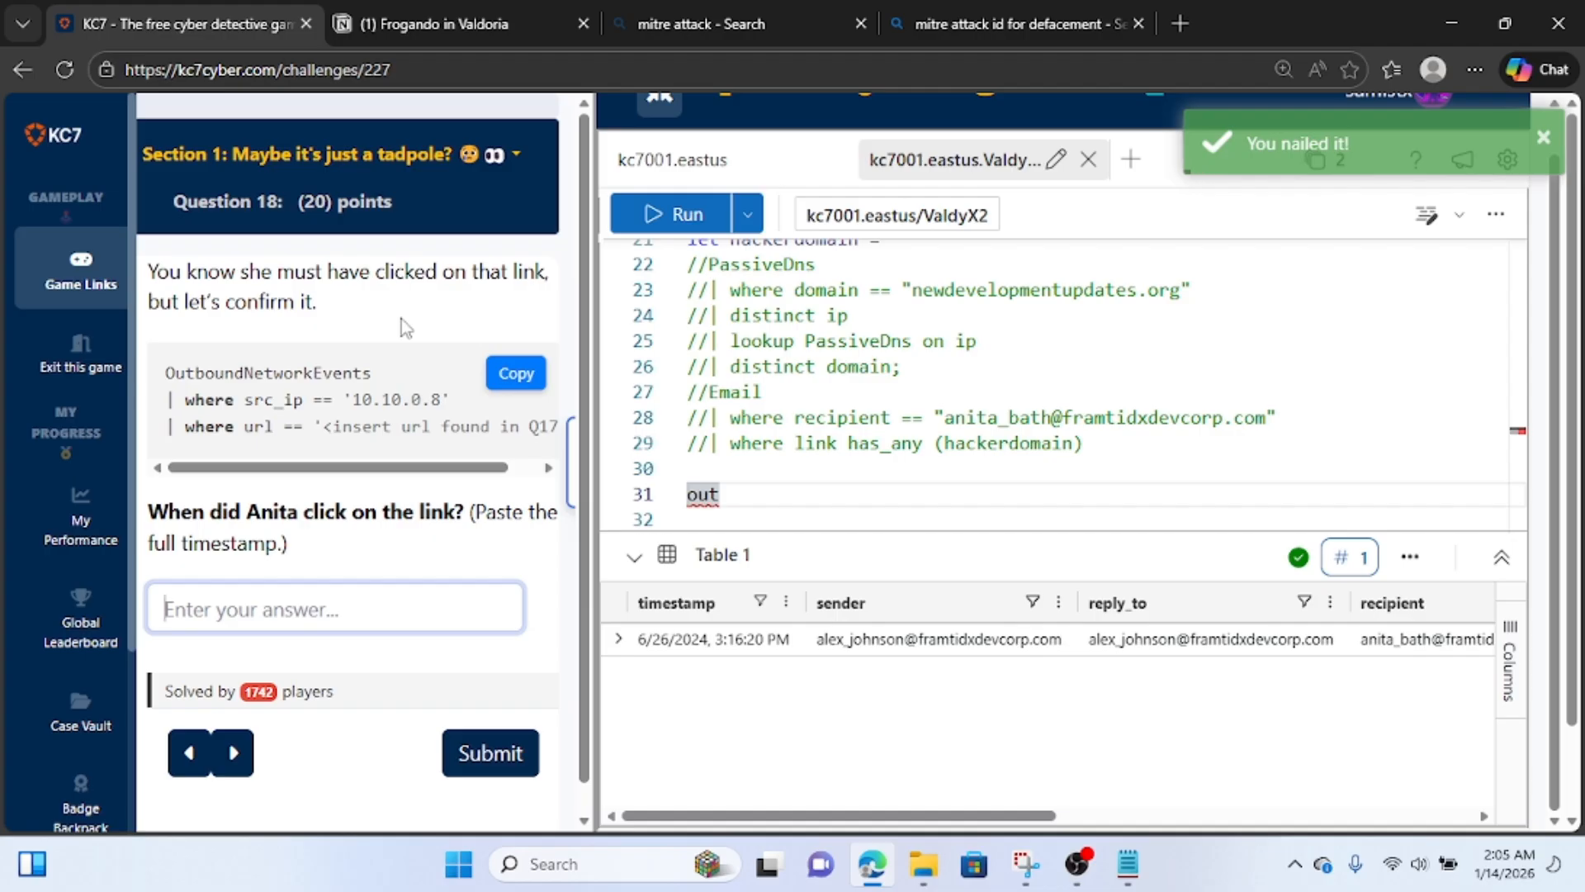
# Complete the table name of the new query as OutboundNetworkEvents and begin a line below it.
pyautogui.click(806, 497)
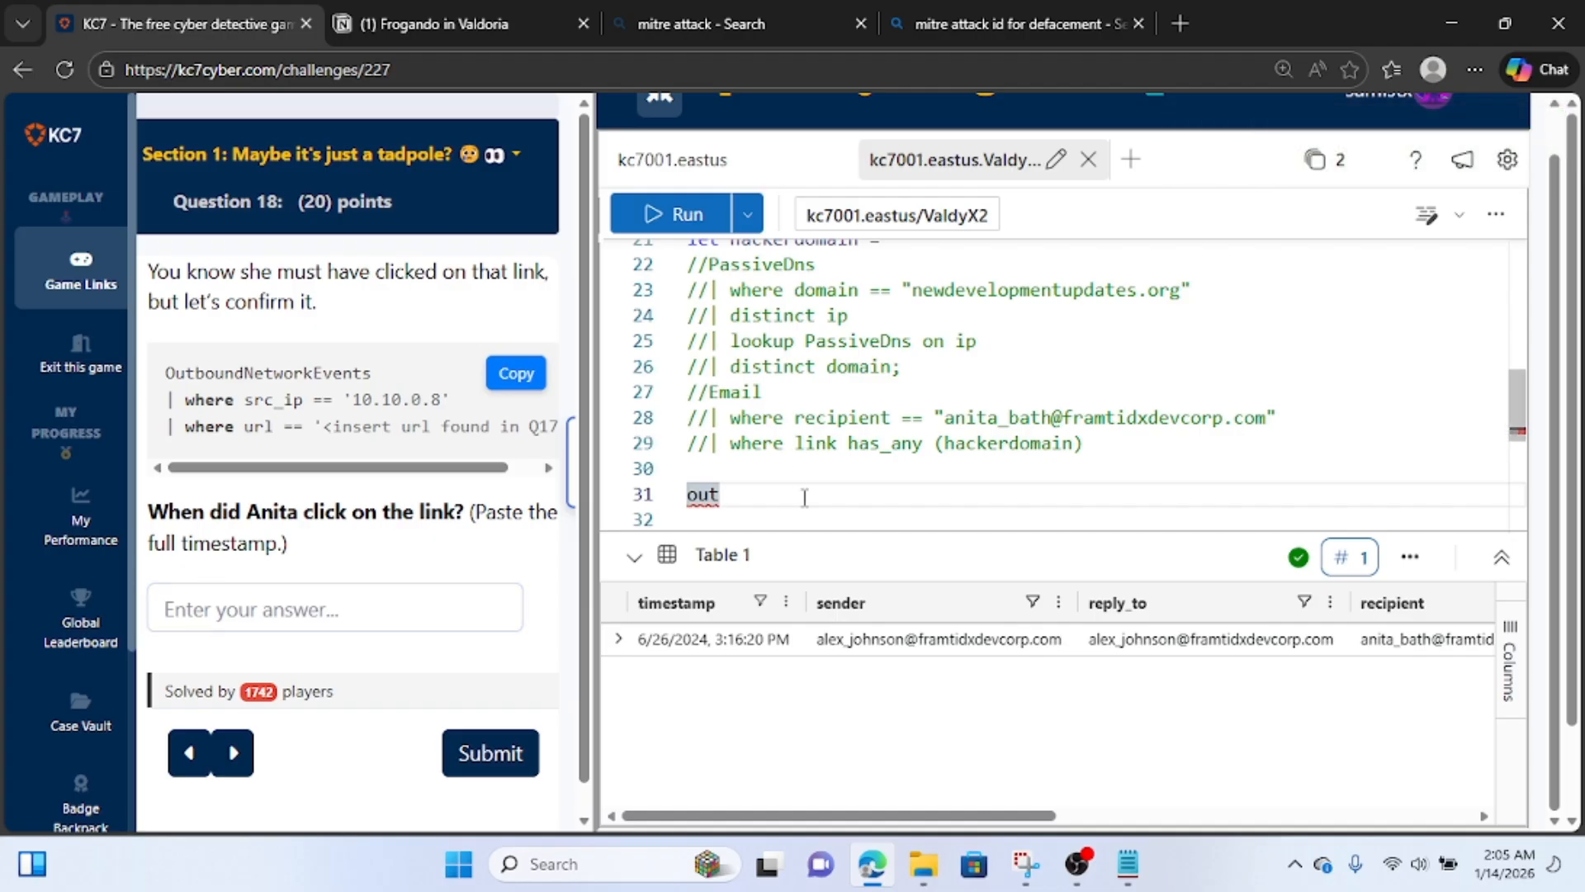
pyautogui.write('bo')
pyautogui.press('BackSpace')
pyautogui.press('BackSpace')
pyautogui.write('bo')
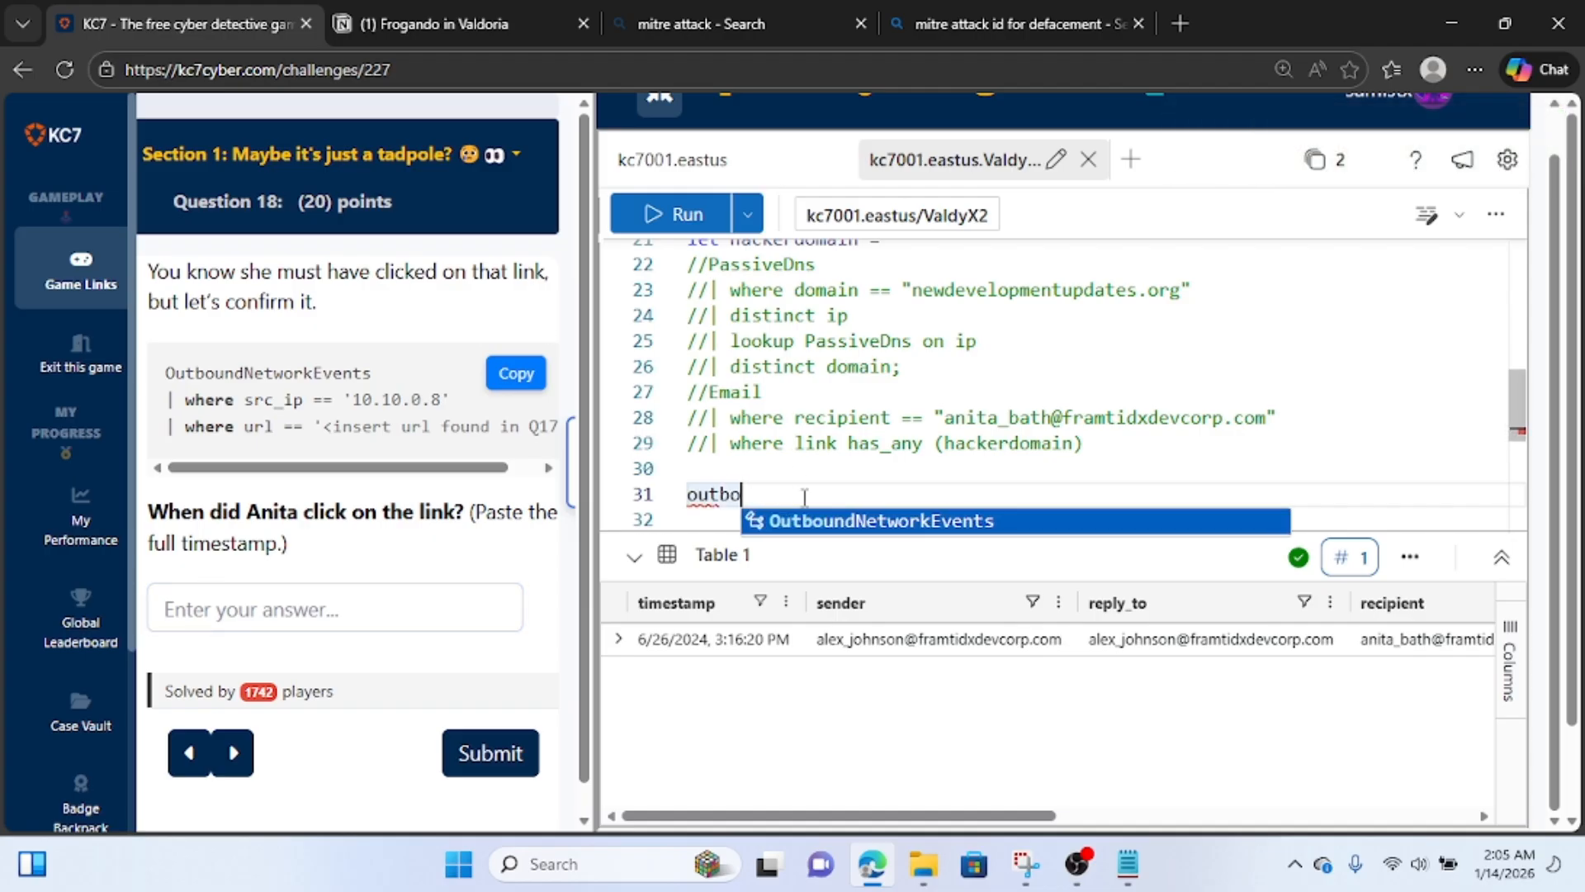
pyautogui.press('Tab')
pyautogui.press('Return')
# Filter the OutboundNetworkEvents query to src_ip == "10.10.0.8", copying the IP address from the web admin info in the Notion notes.
pyautogui.write('| where ')
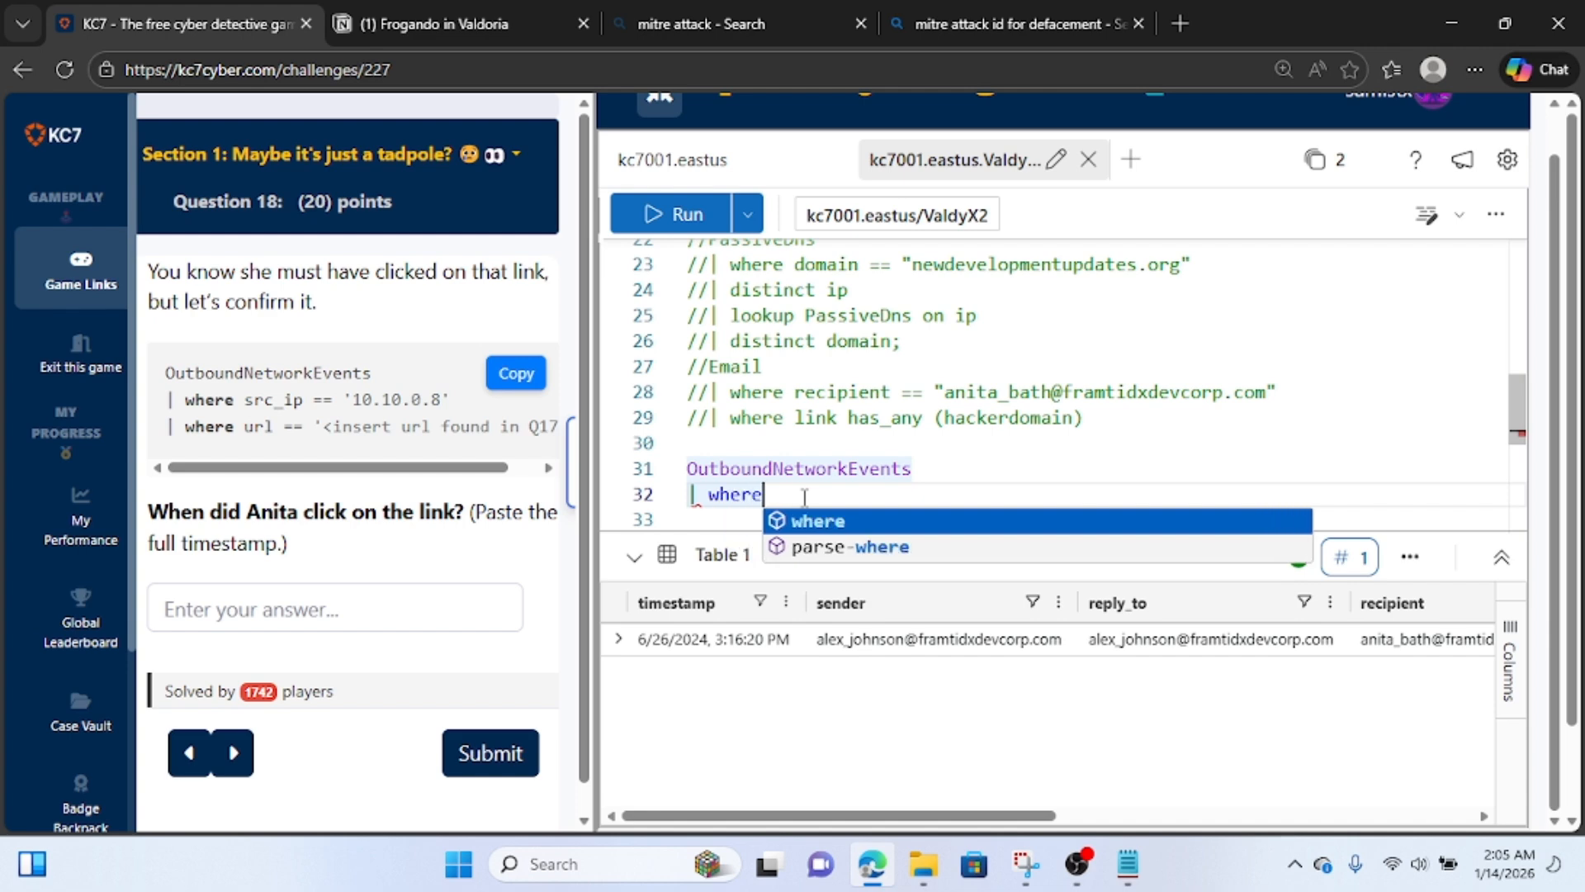
pyautogui.write('src ')
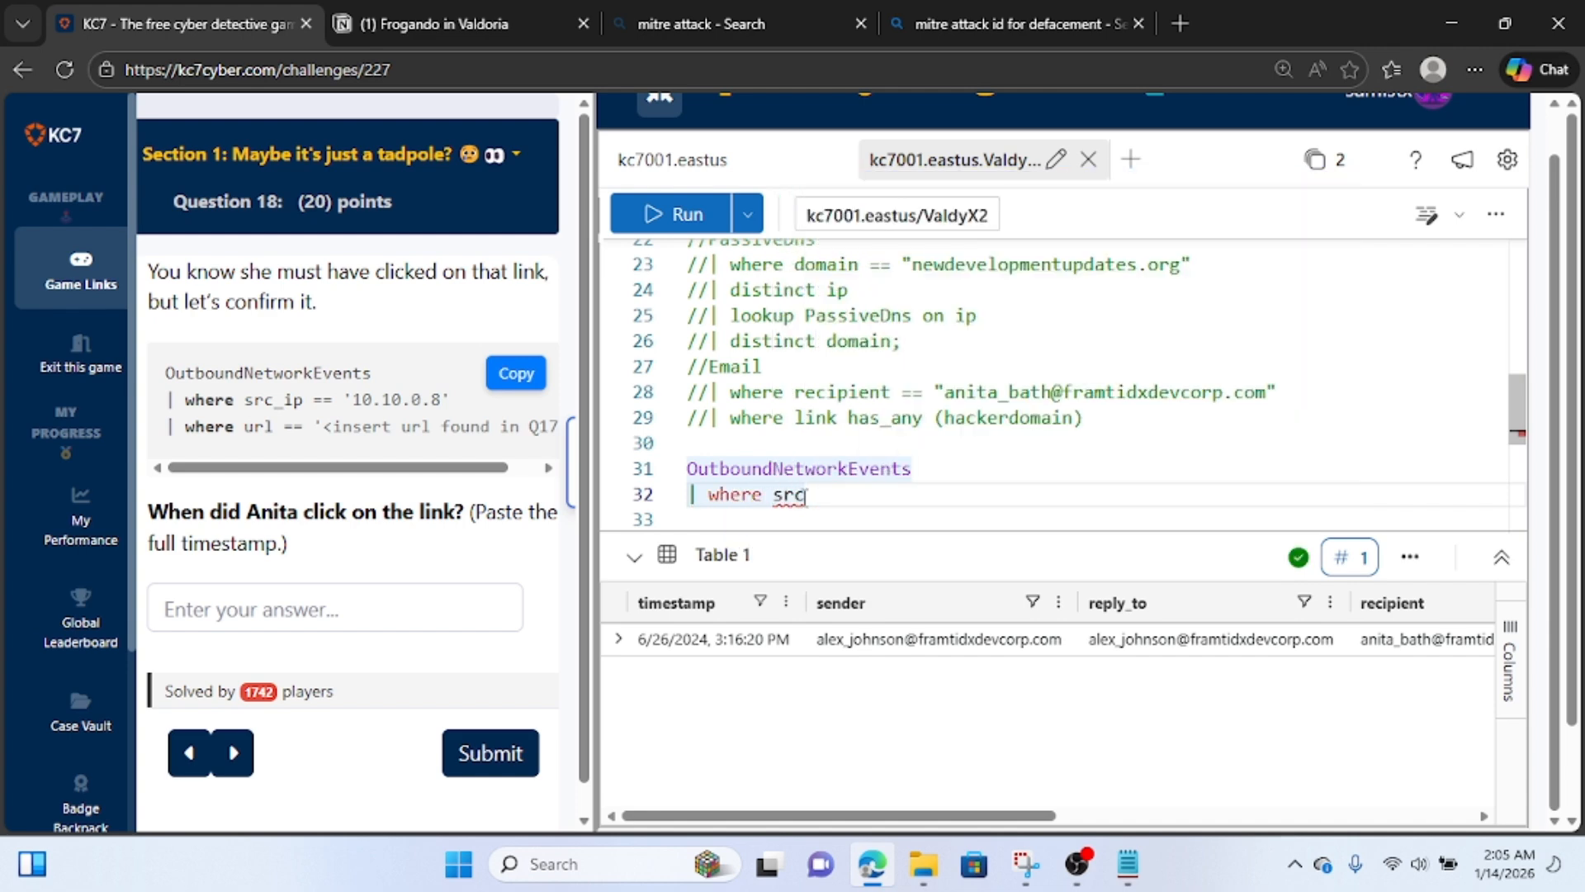
pyautogui.write('_ip ')
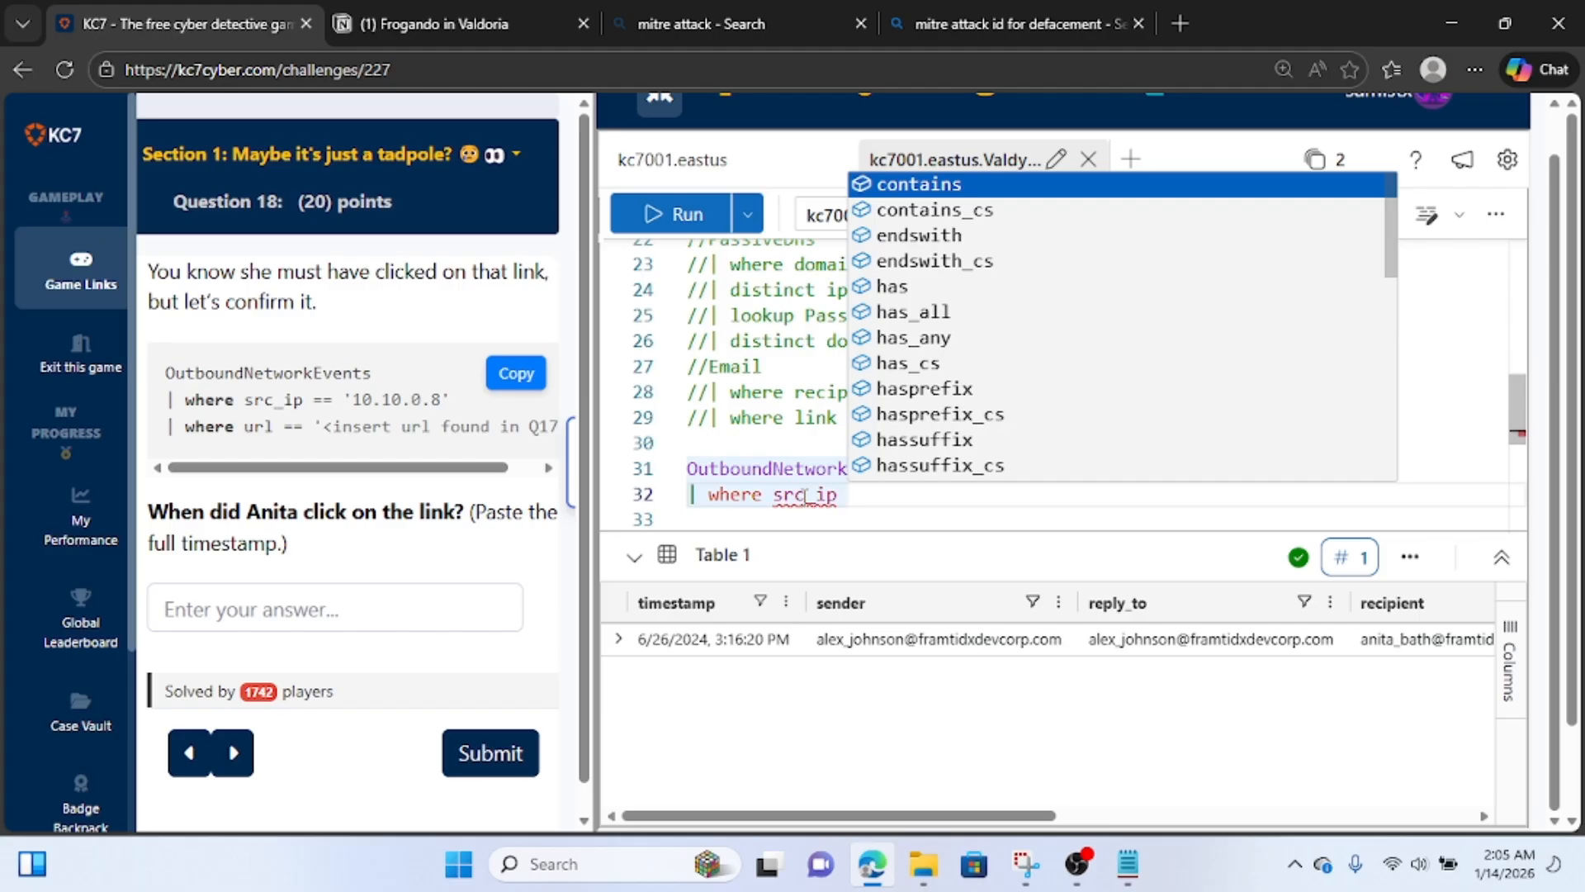
pyautogui.write('==')
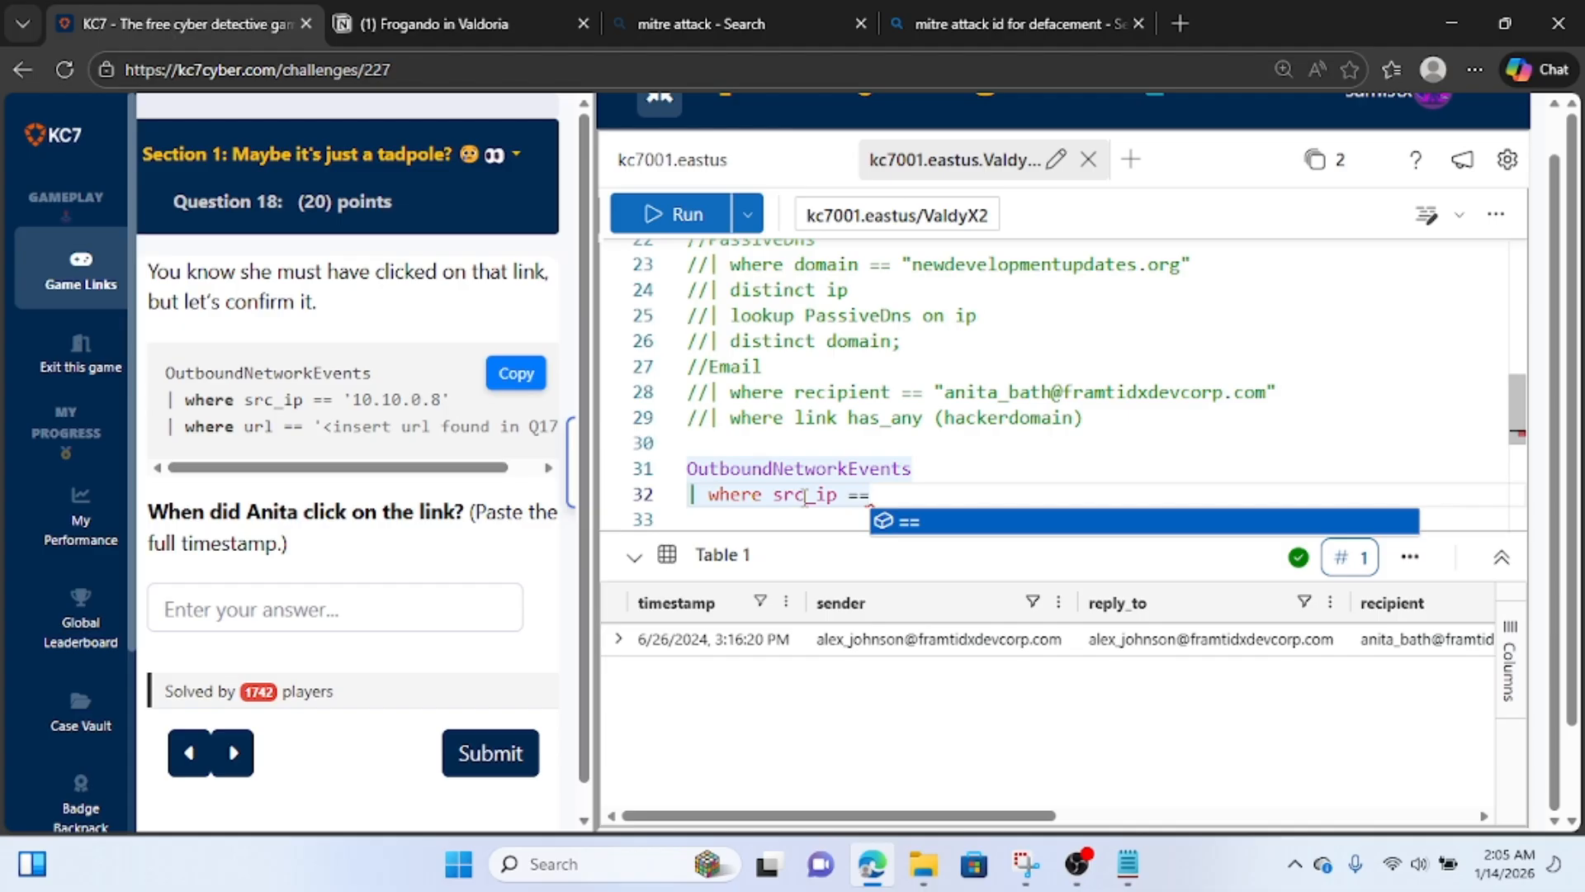
pyautogui.write('"')
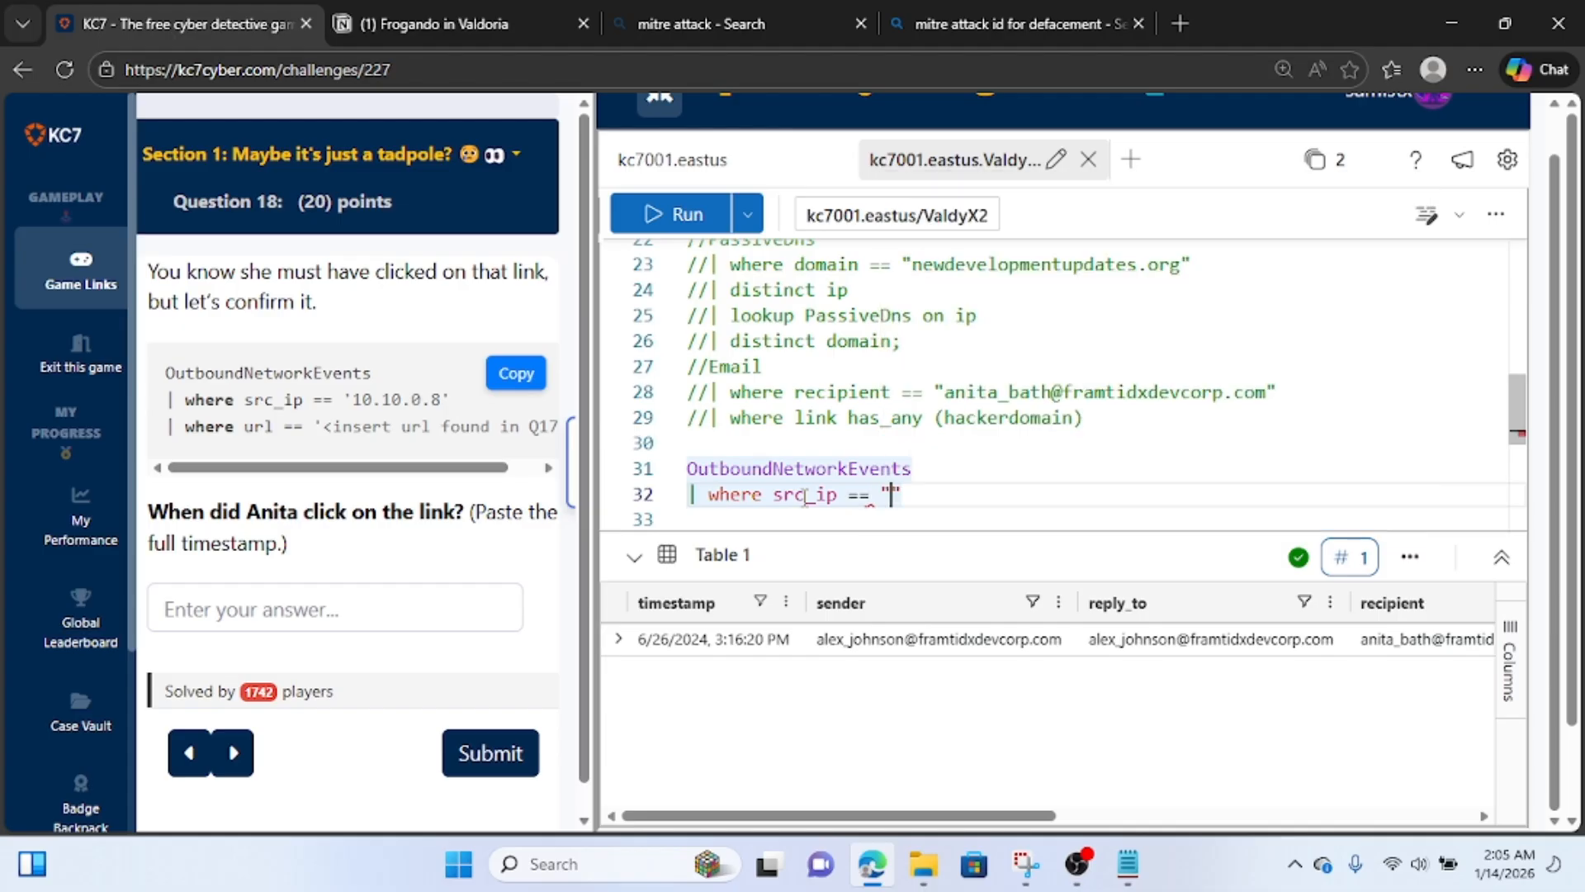
pyautogui.click(410, 32)
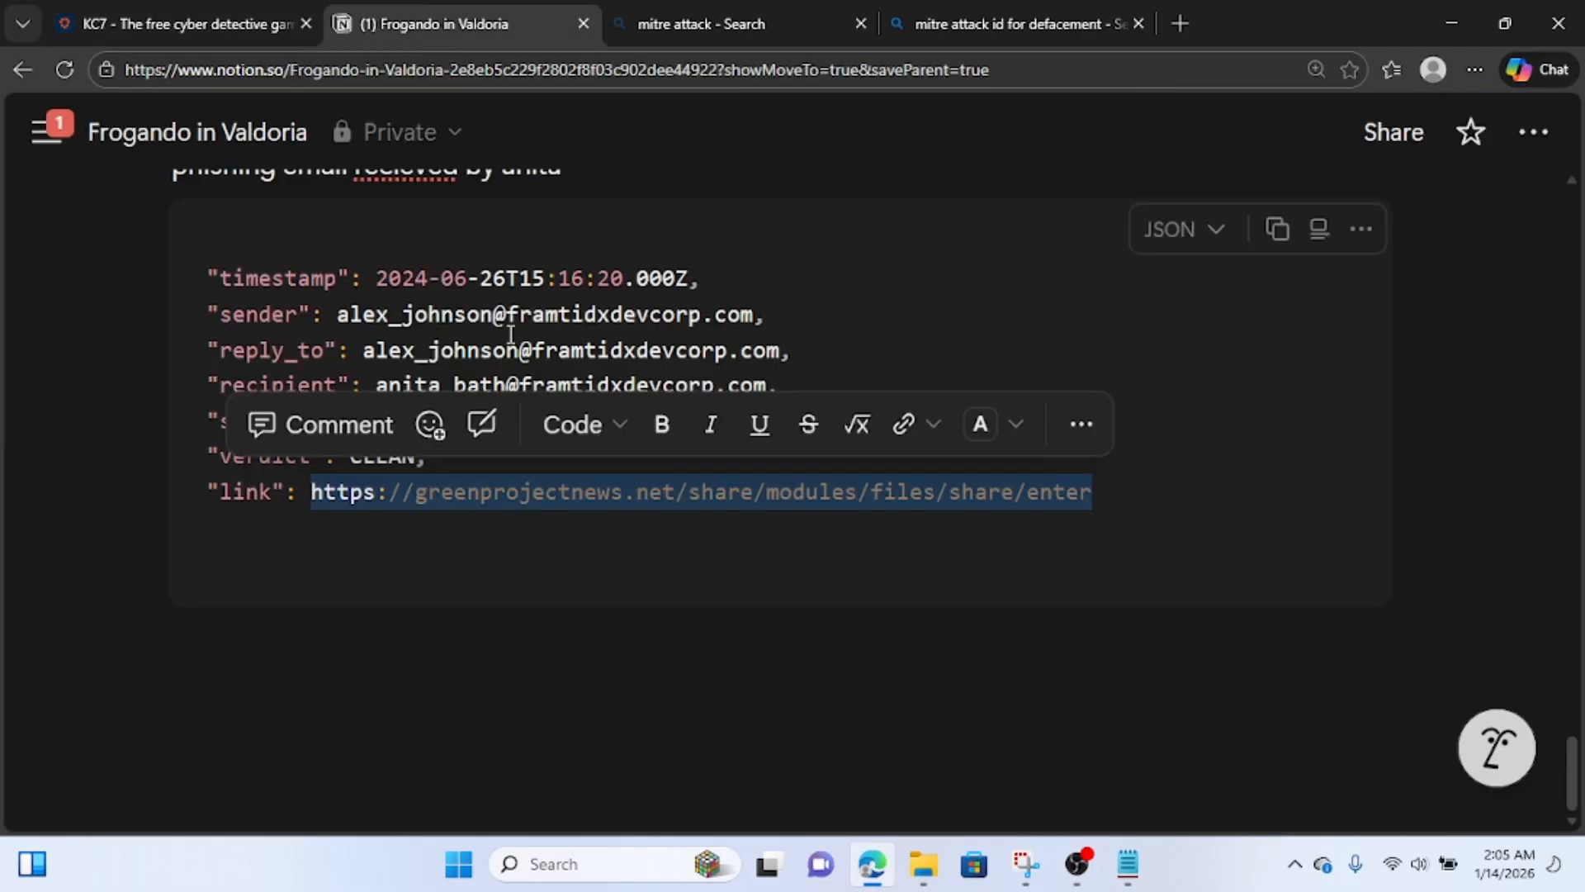
pyautogui.scroll(5, 506, 338)
pyautogui.scroll(-3, 507, 344)
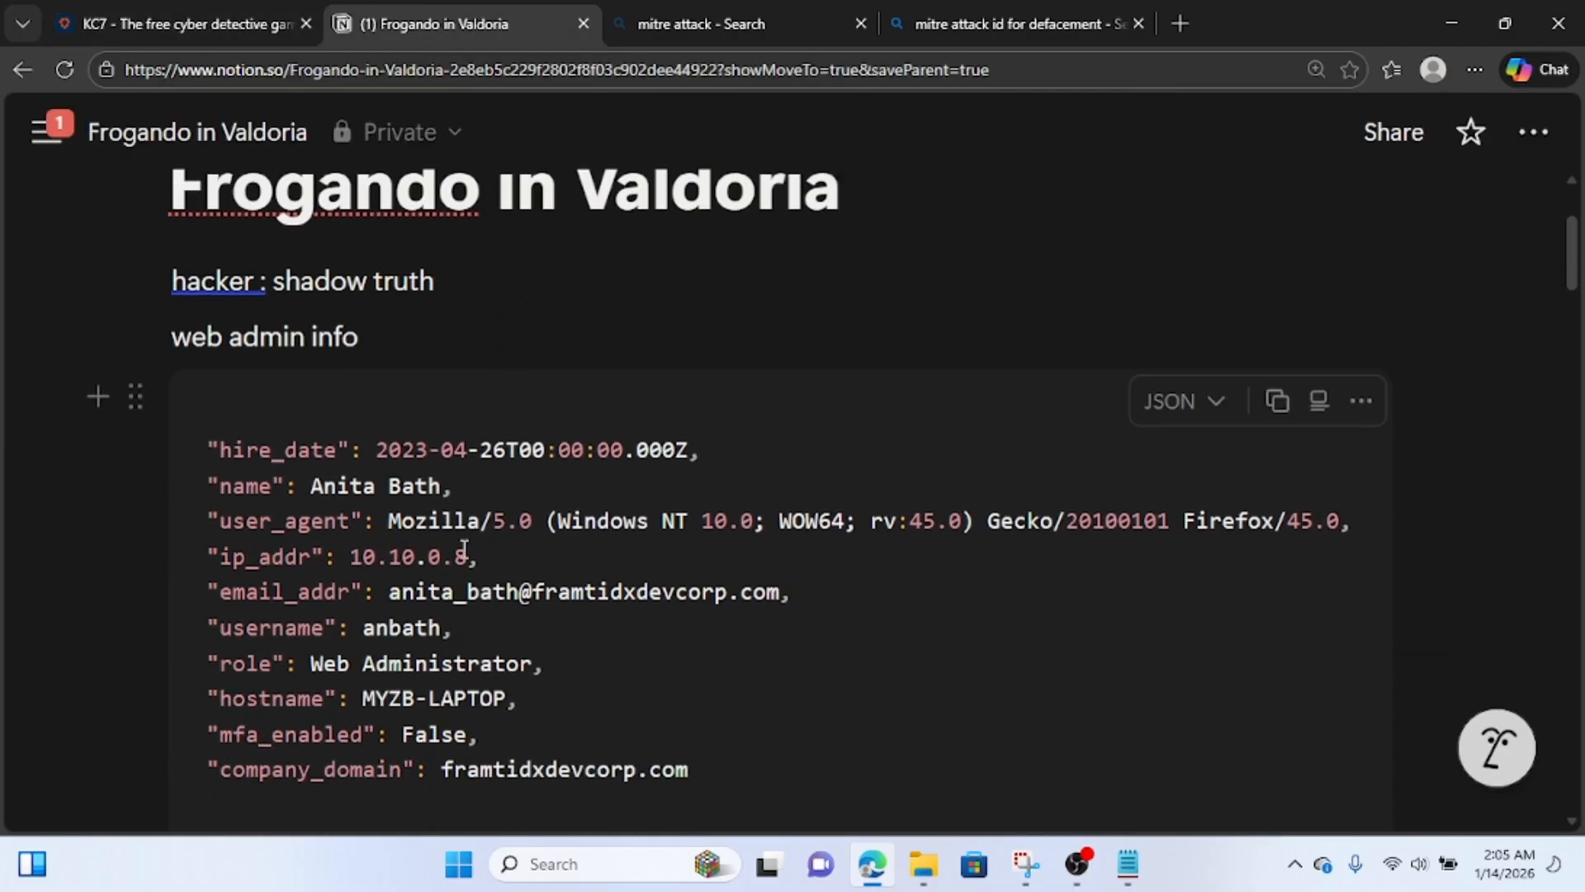
pyautogui.moveTo(469, 556); pyautogui.dragTo(350, 561)
pyautogui.hotkey('ctrl', 'c')
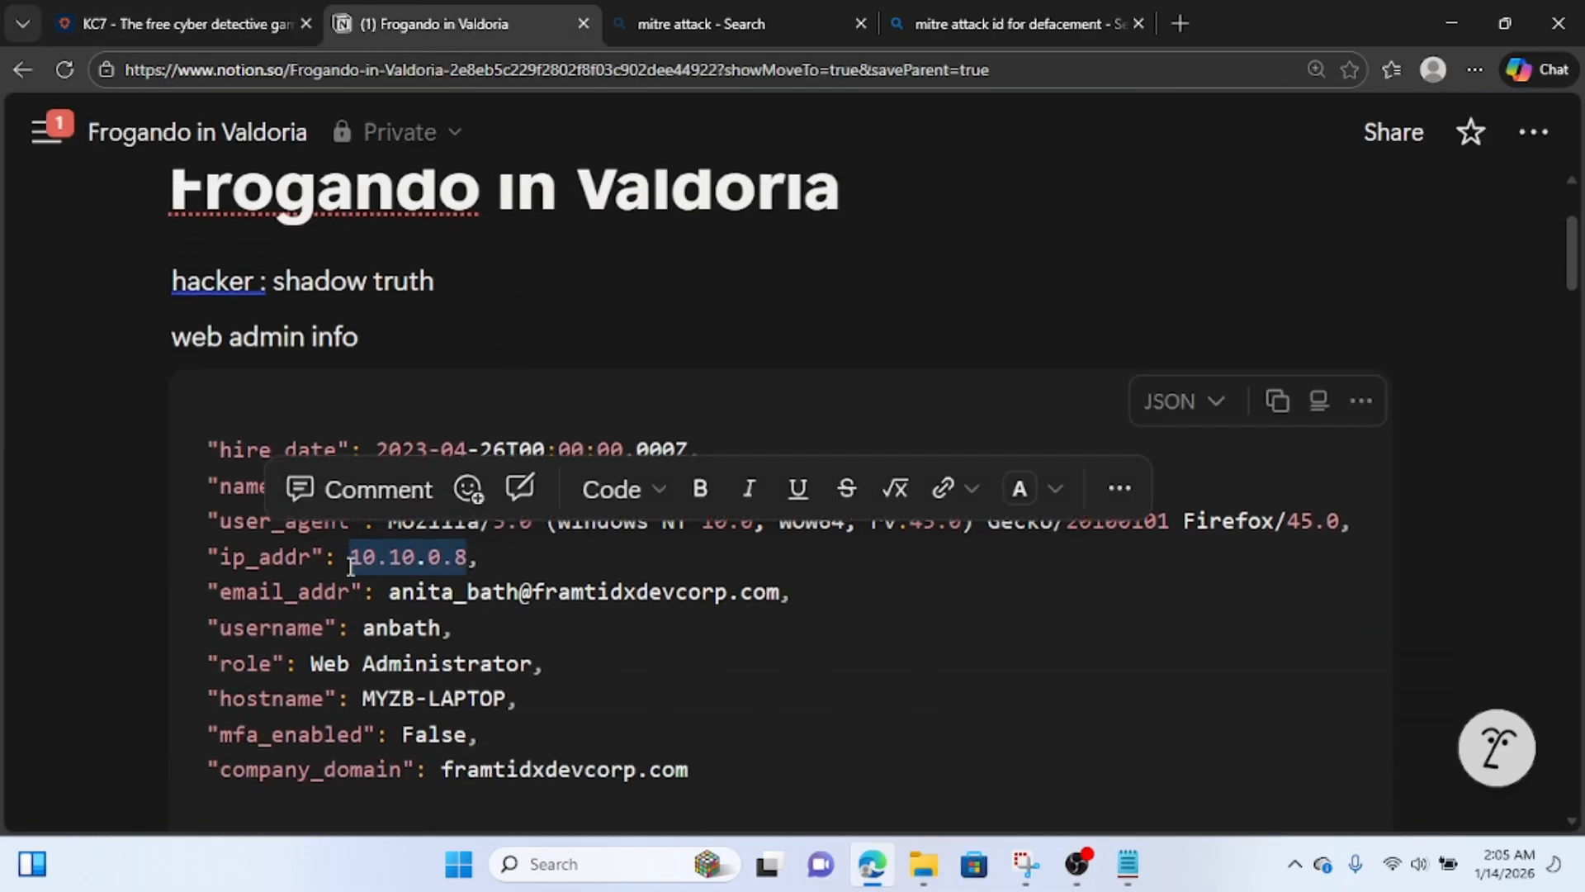
pyautogui.click(142, 10)
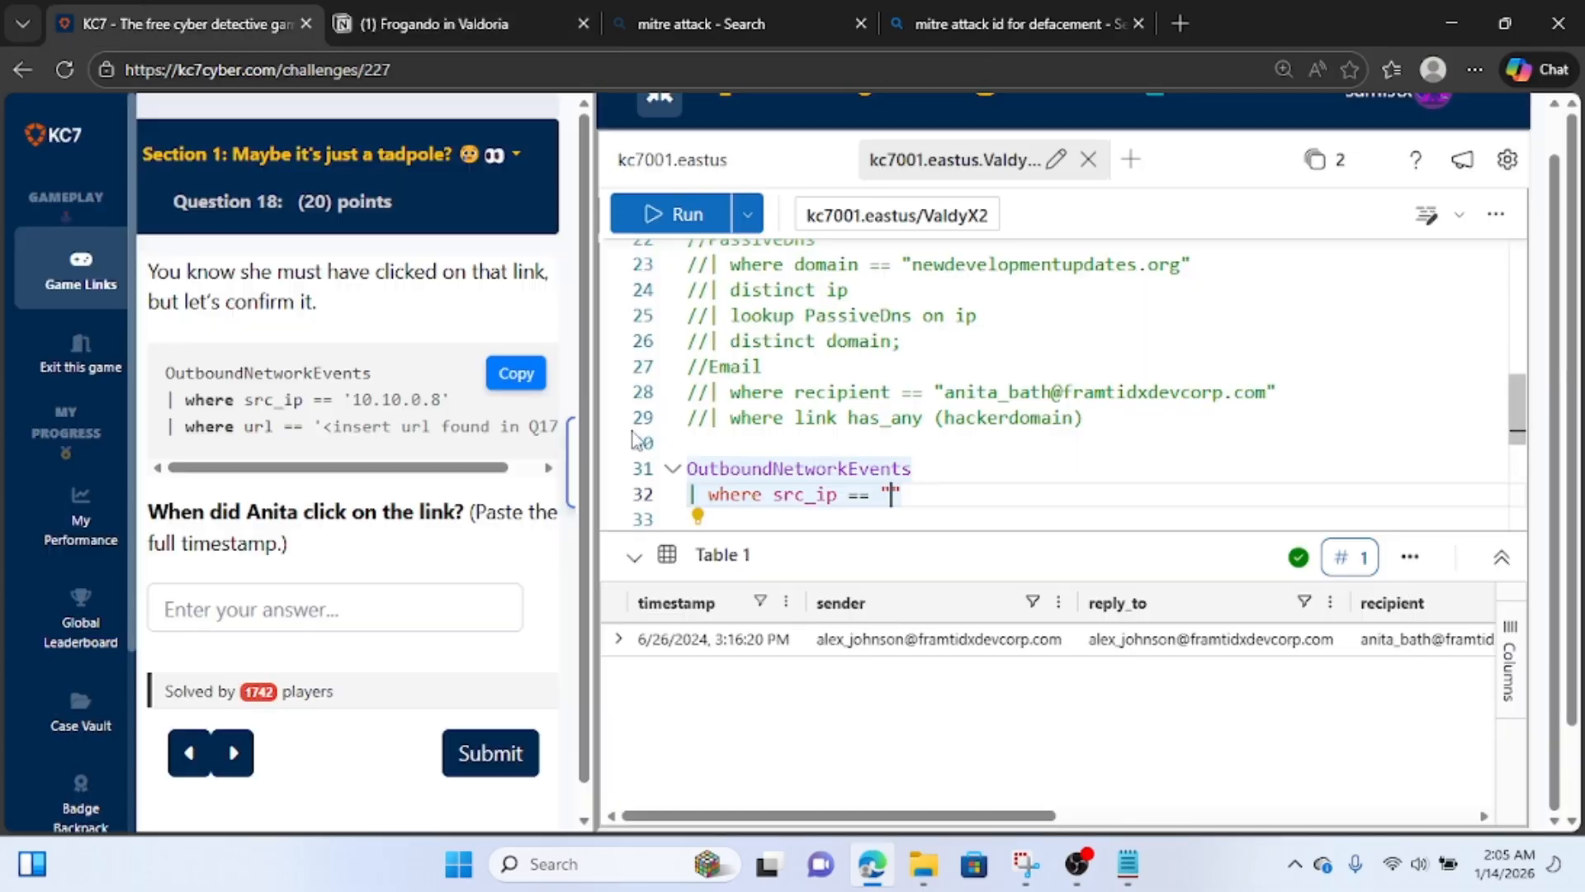
pyautogui.hotkey('ctrl', 'v')
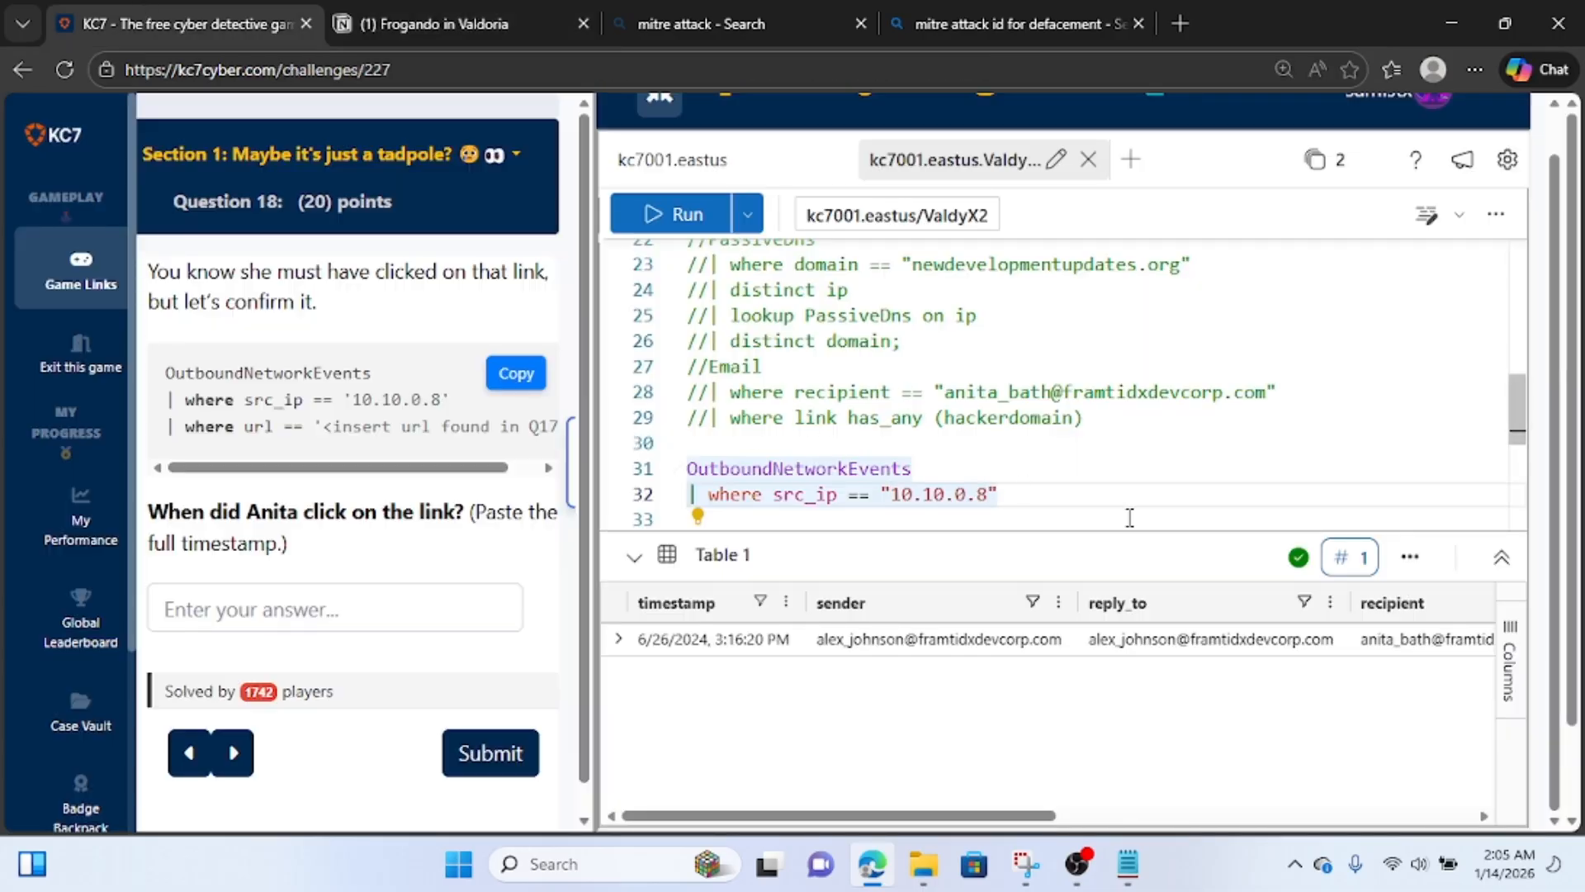
# Add a second filter line, where url ==, with empty double quotes below the src_ip filter.
pyautogui.press('End')
pyautogui.press('Return')
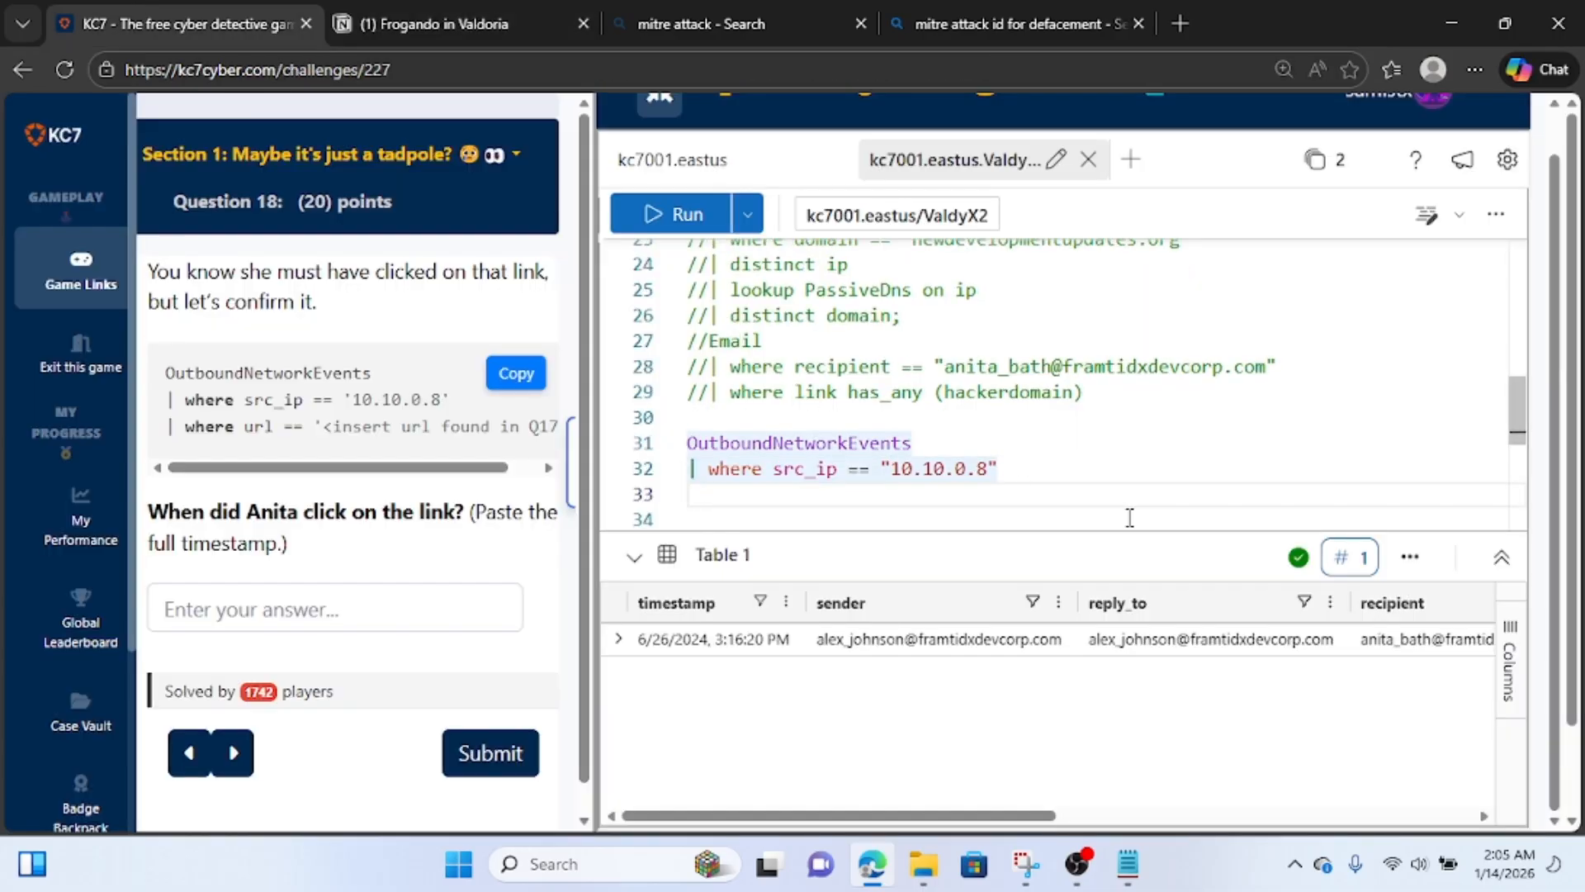
pyautogui.write('| wh')
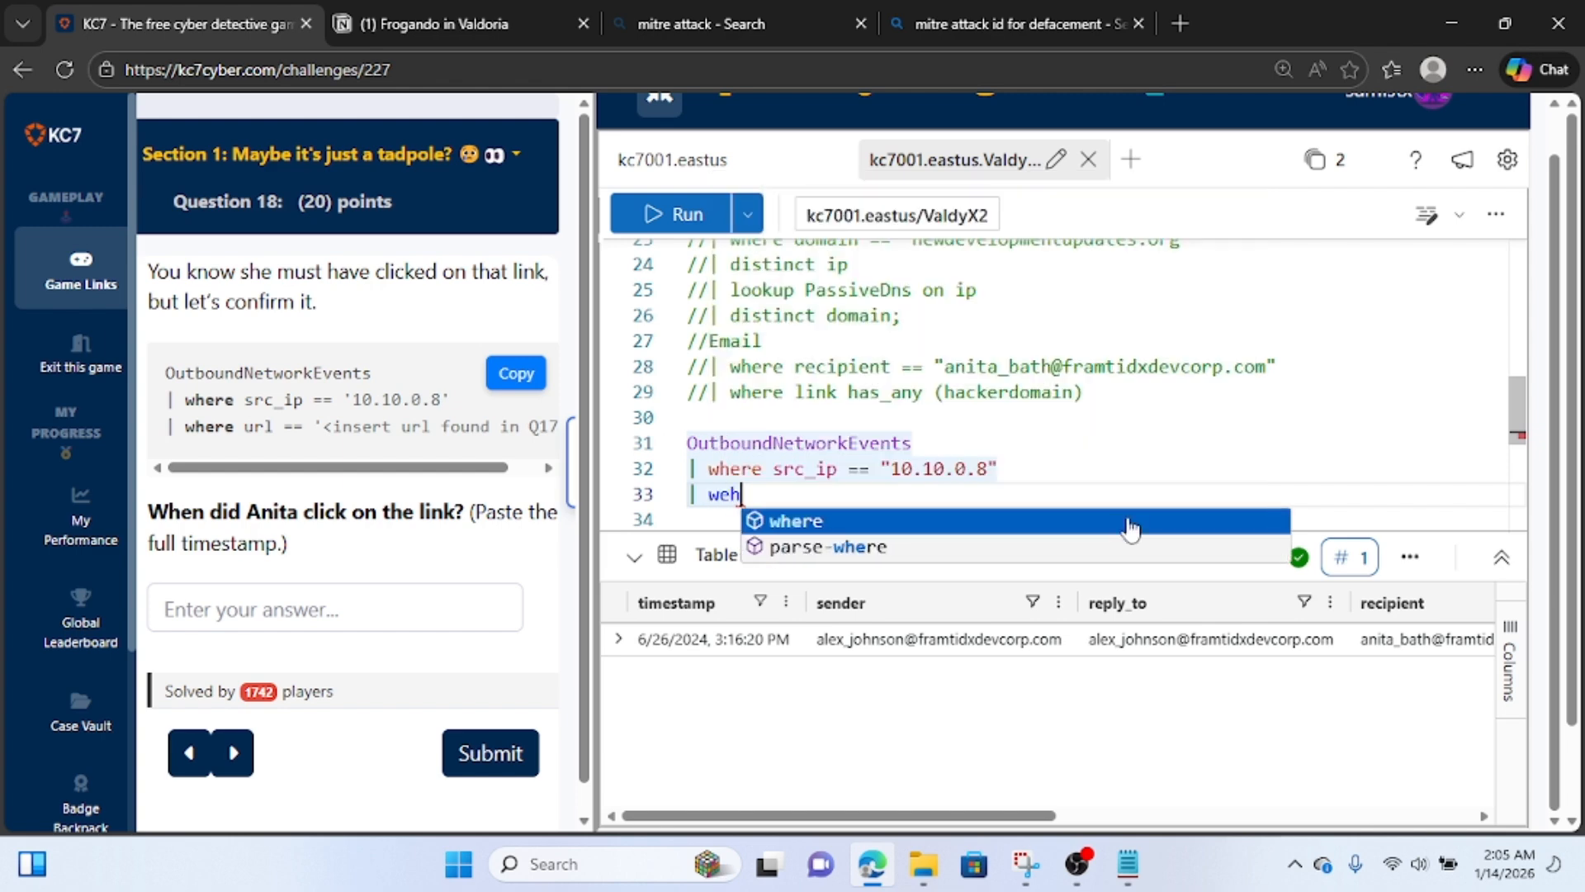
pyautogui.press('BackSpace')
pyautogui.write('jer')
pyautogui.press('BackSpace')
pyautogui.press('BackSpace')
pyautogui.press('BackSpace')
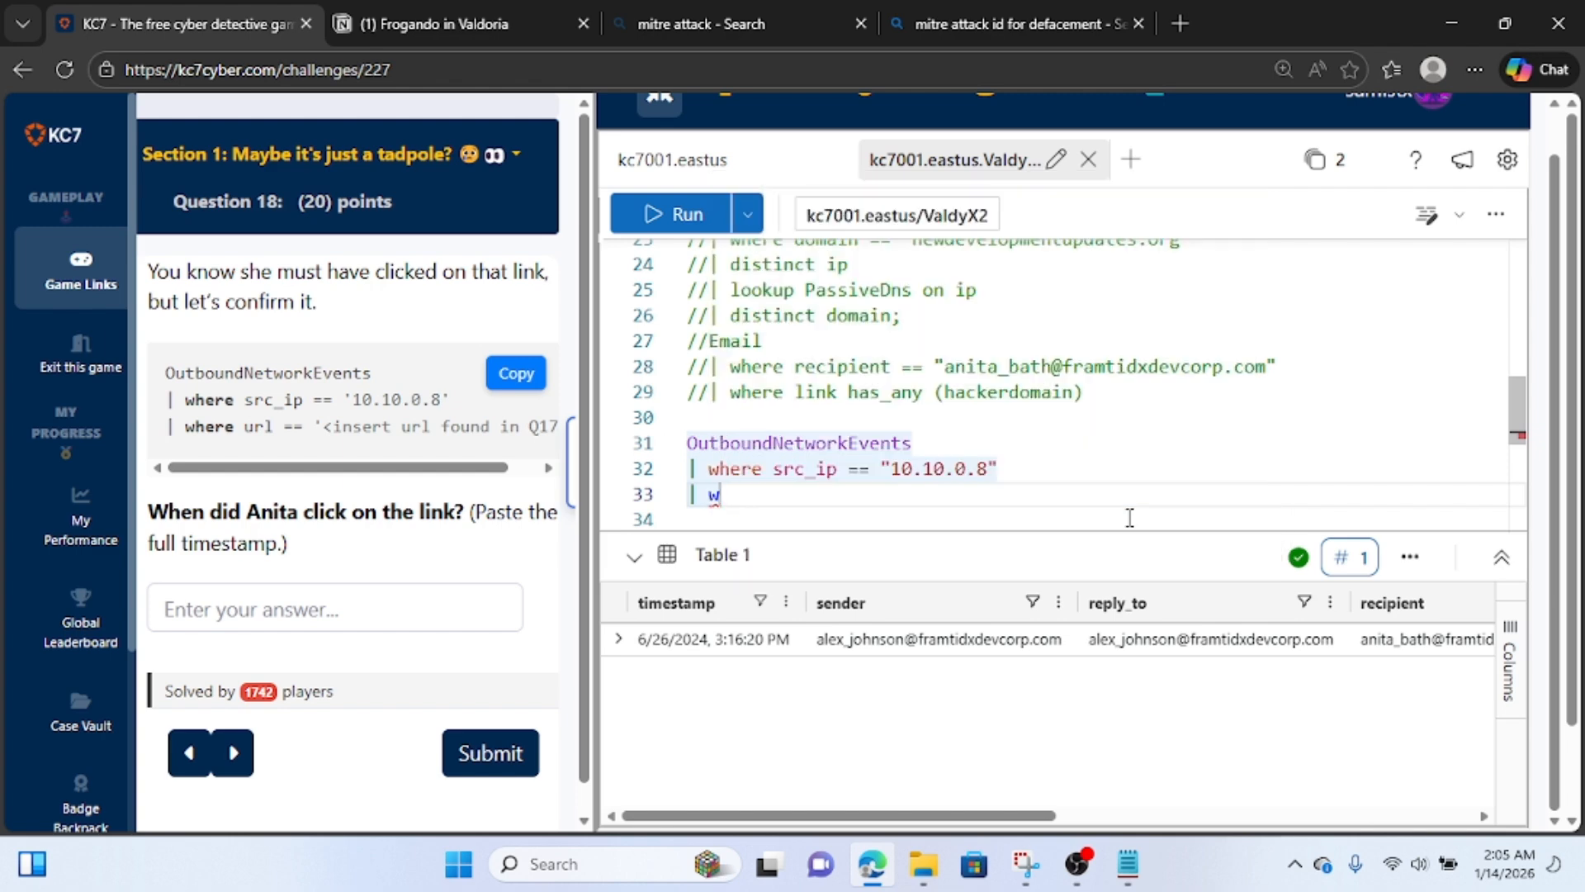
pyautogui.write('here')
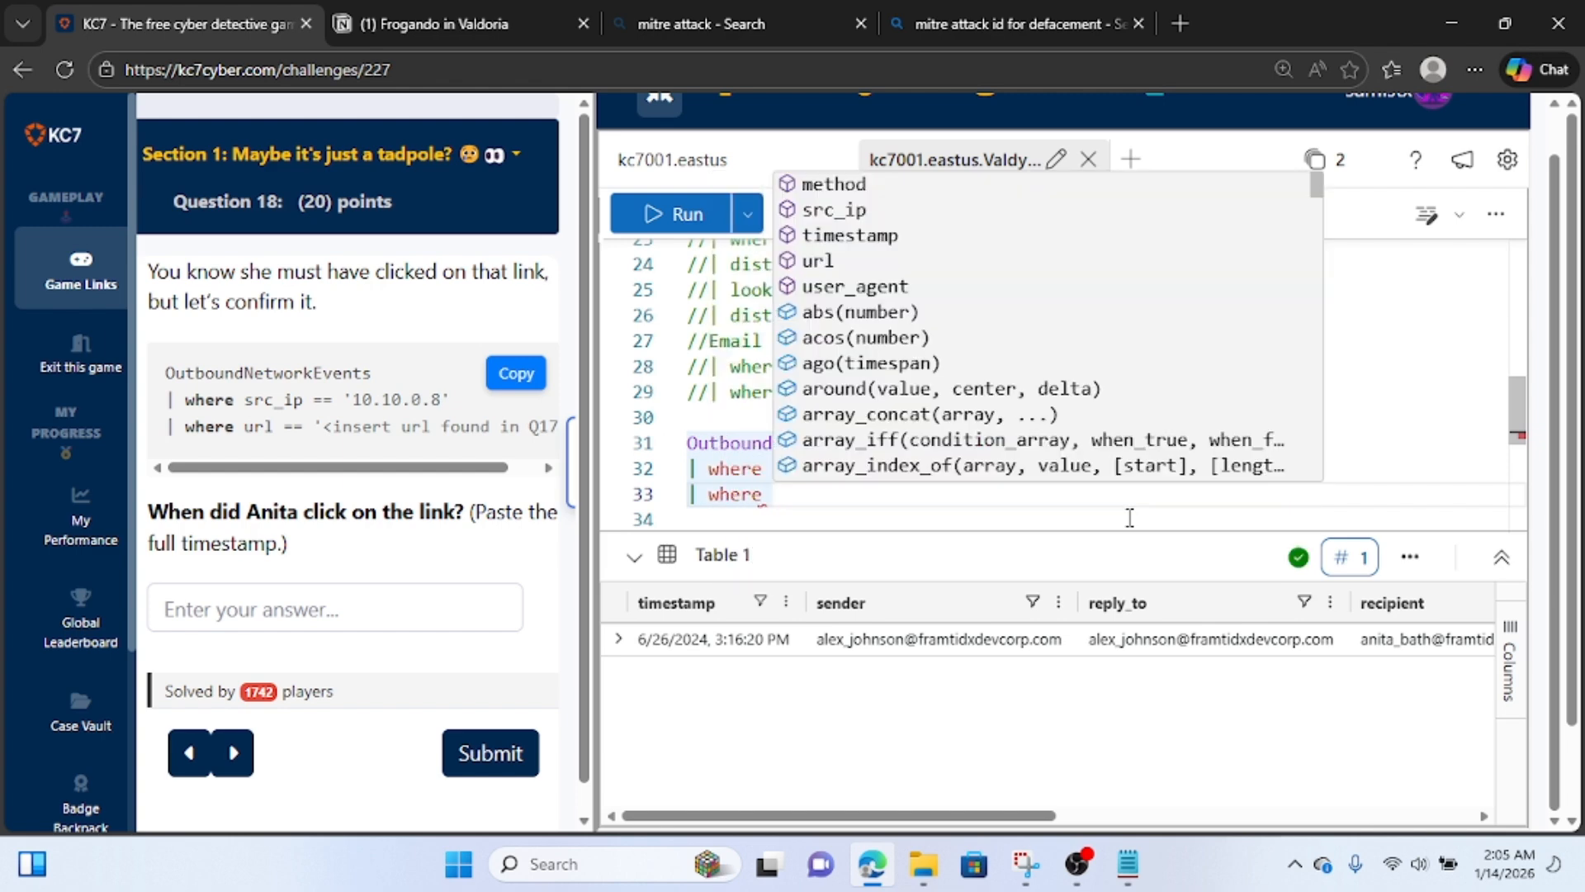
pyautogui.write(' url ')
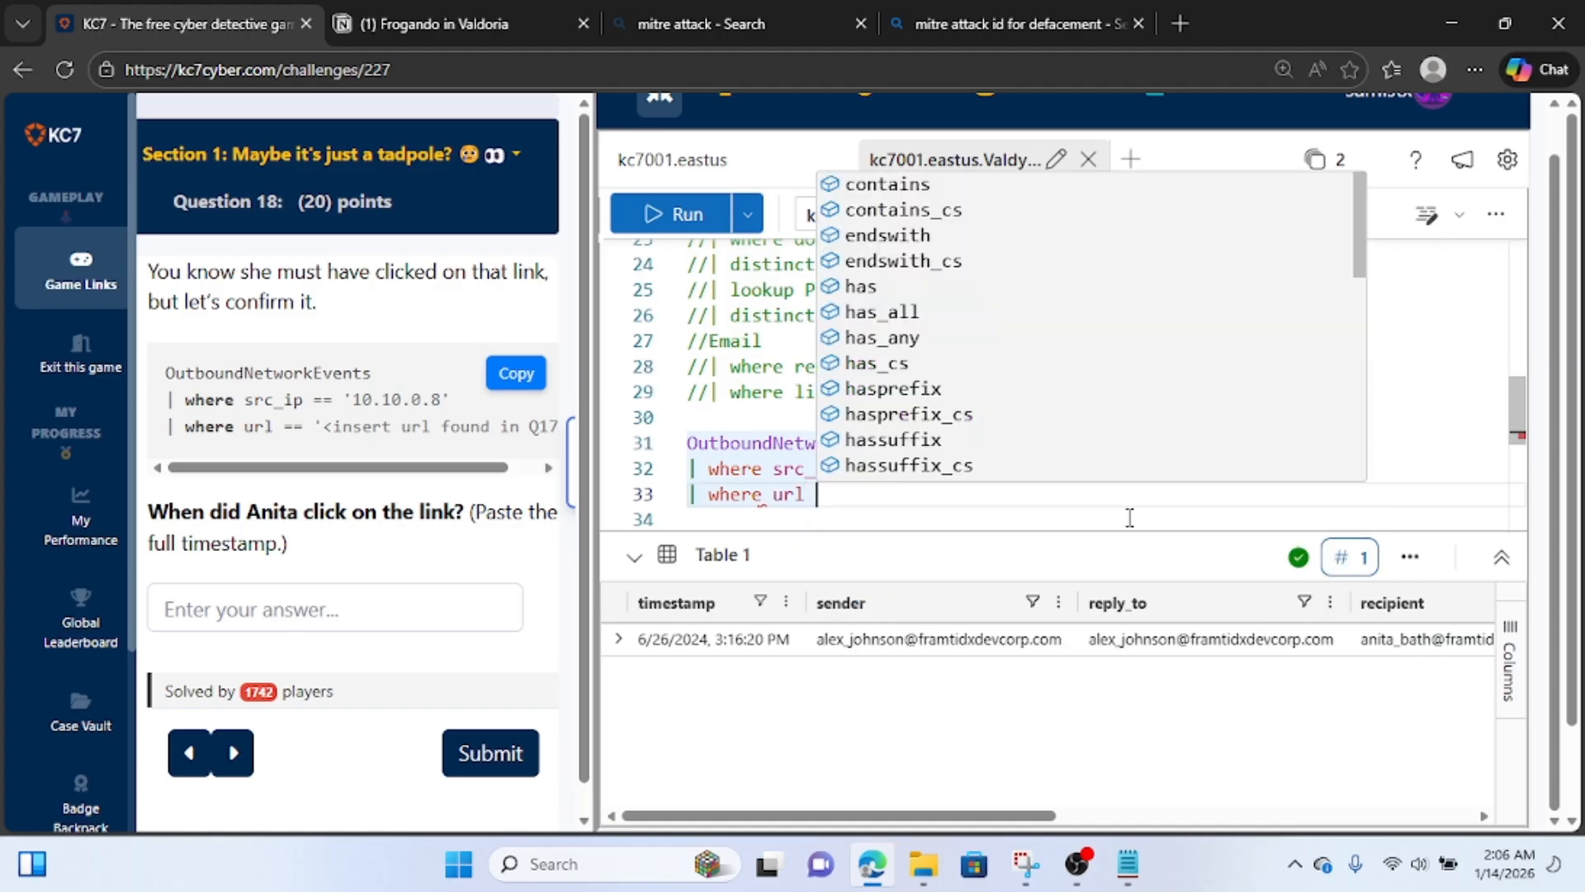
pyautogui.write('== "')
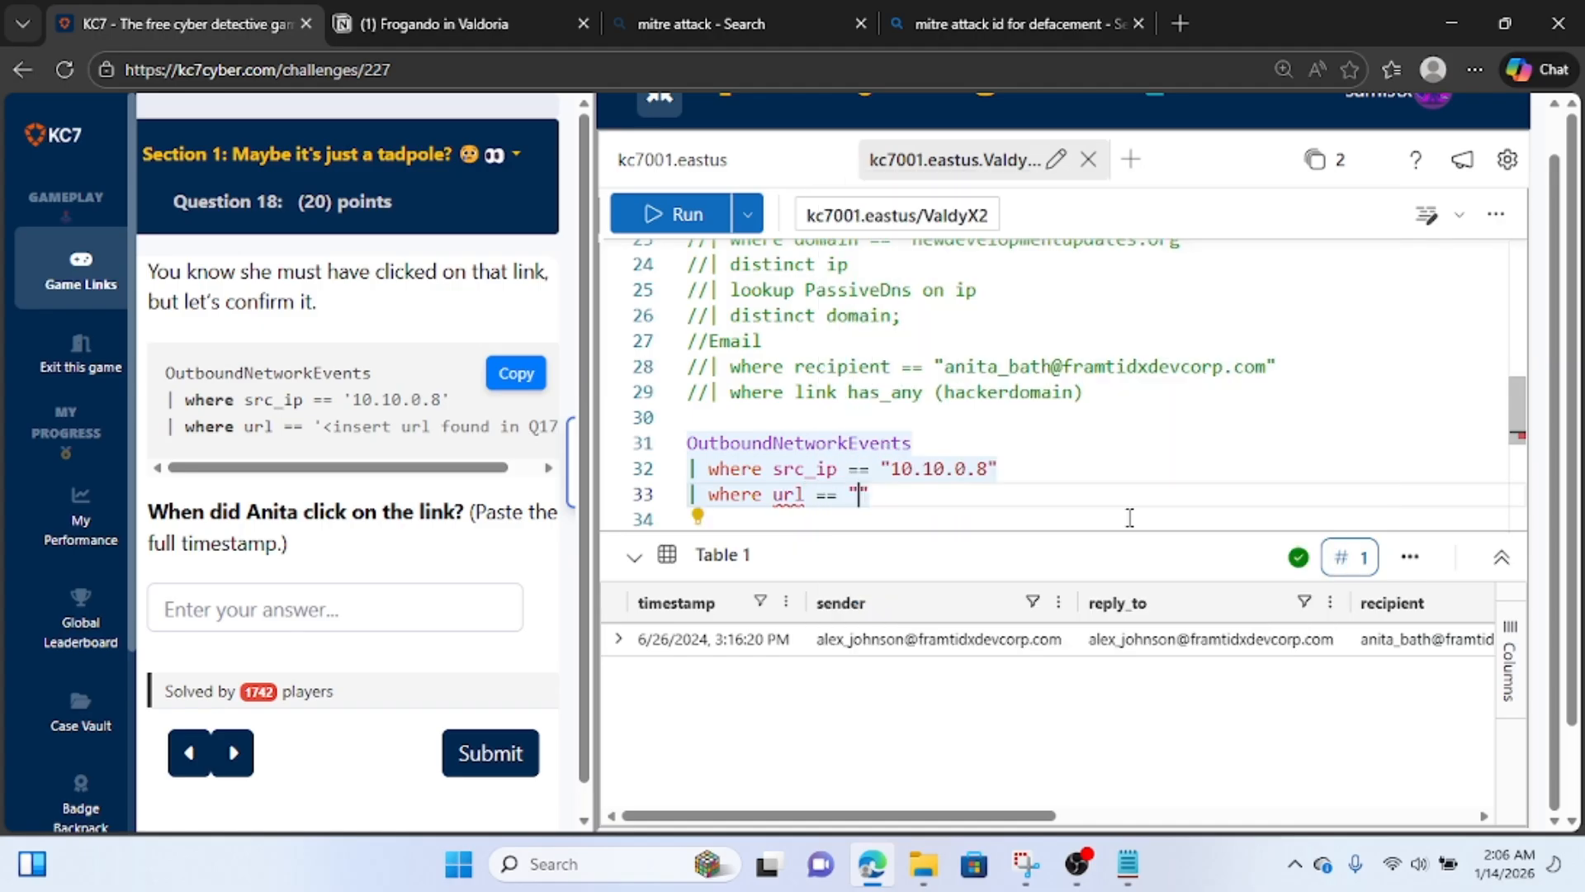
pyautogui.click(453, 23)
pyautogui.scroll(-10, 768, 551)
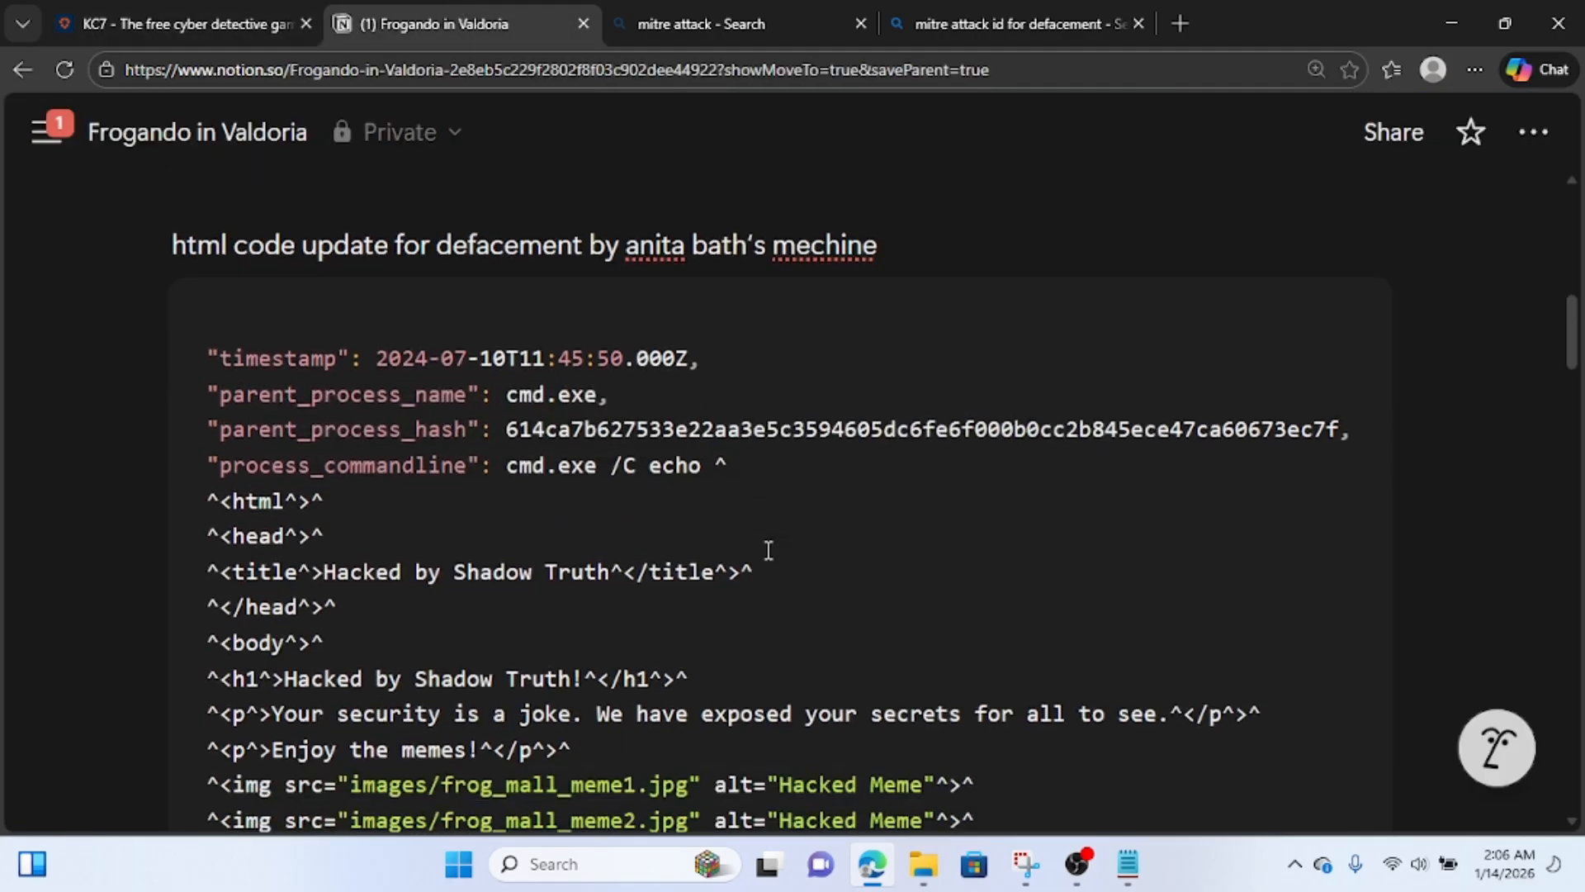
pyautogui.scroll(-8, 768, 552)
pyautogui.scroll(-15, 768, 552)
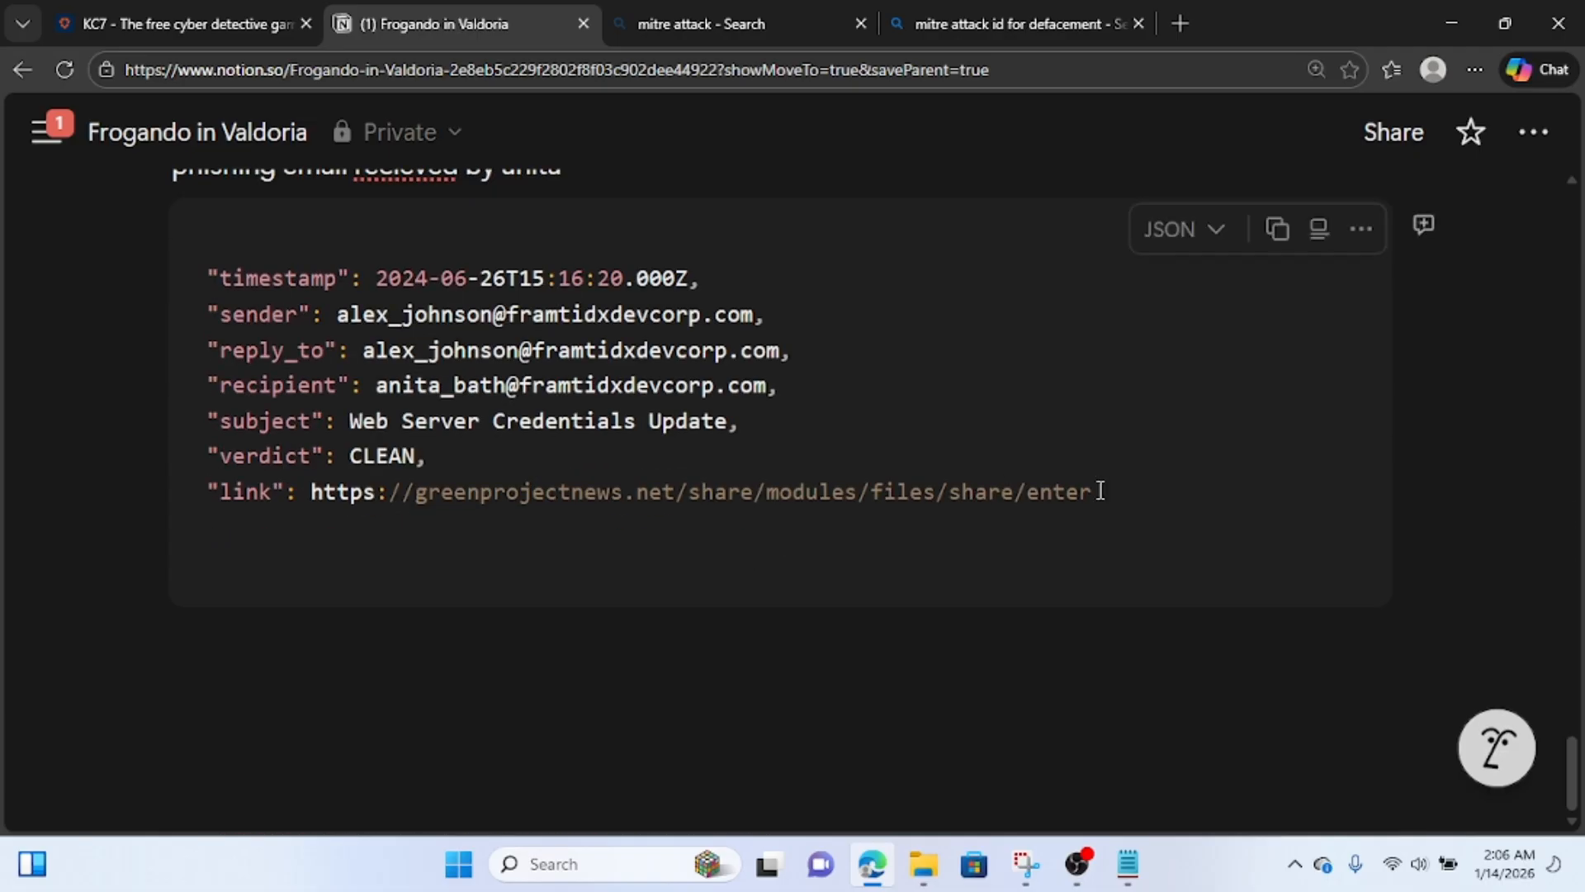
pyautogui.moveTo(1097, 492); pyautogui.dragTo(313, 494)
pyautogui.hotkey('ctrl', 'c')
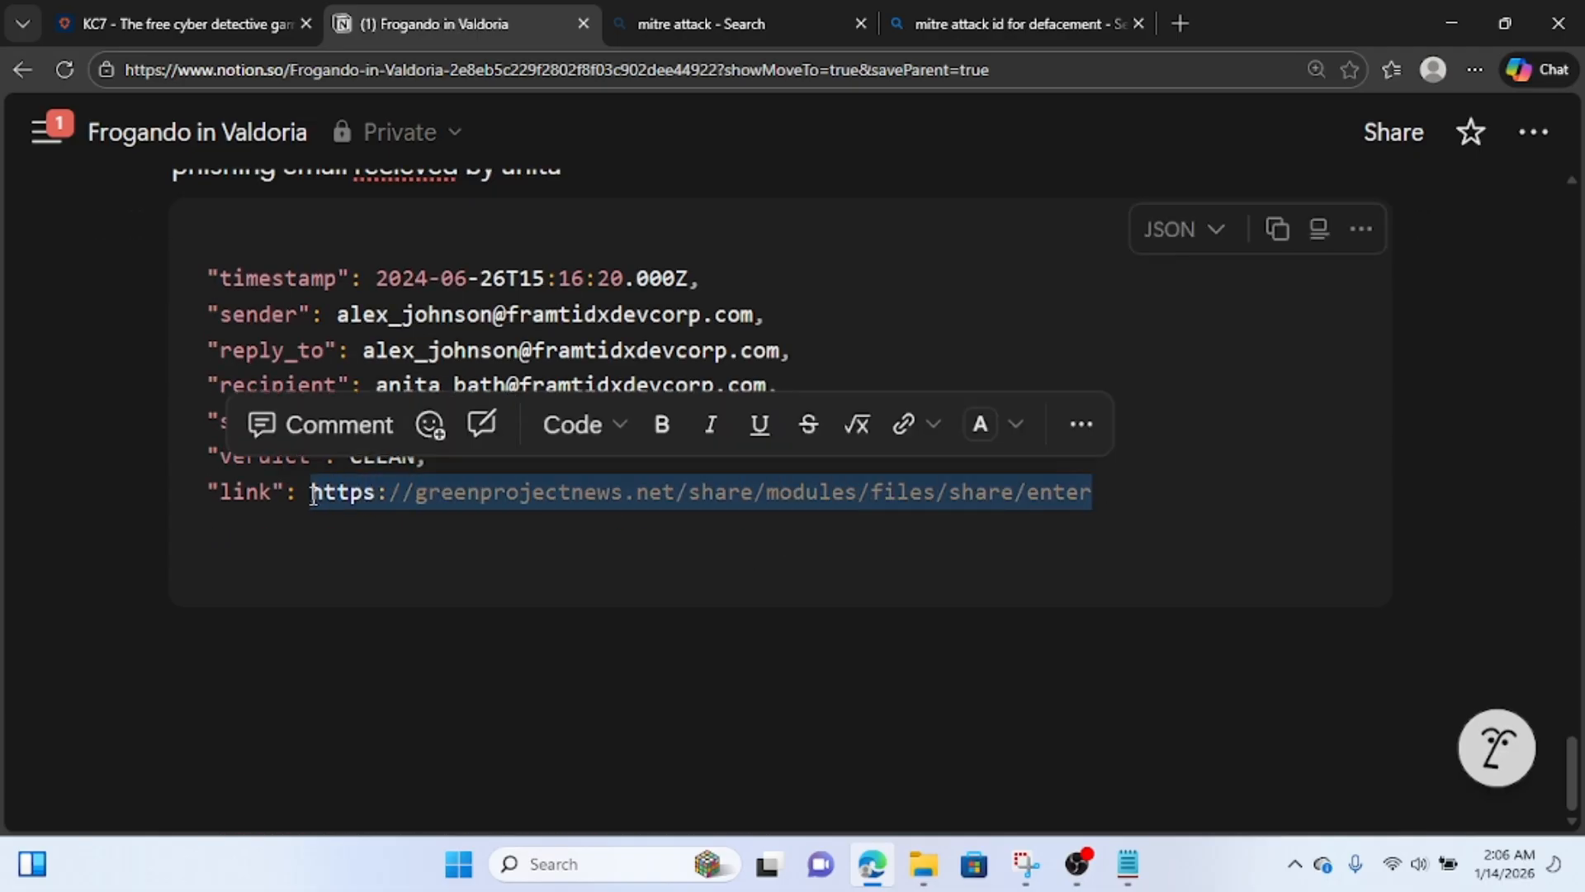
pyautogui.click(208, 23)
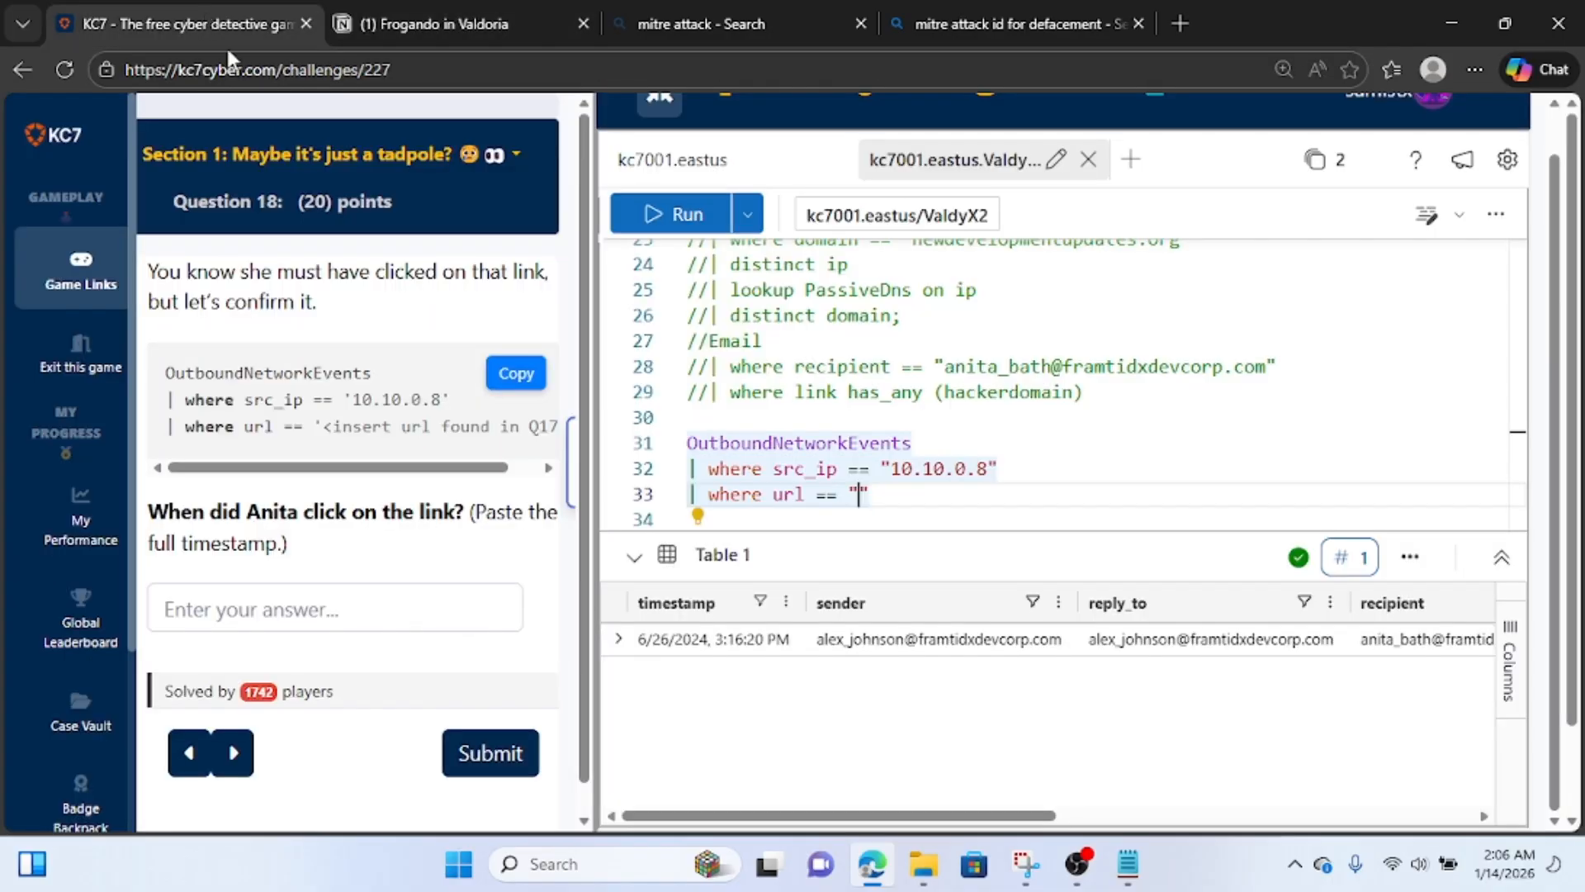
pyautogui.hotkey('ctrl', 'v')
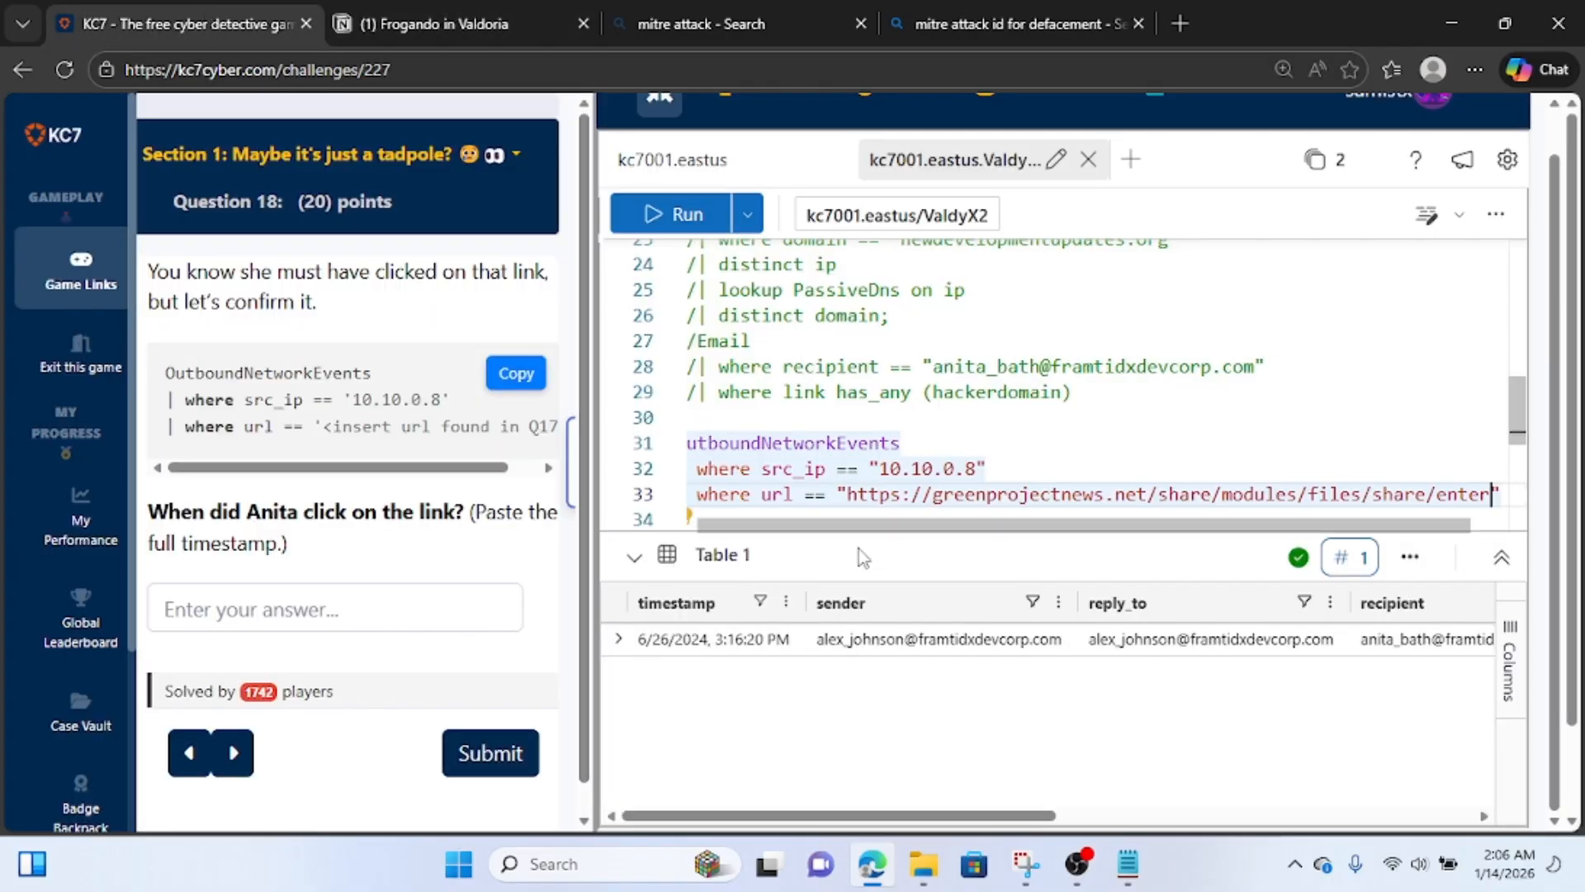
# Run the OutboundNetworkEvents query and expand the returned row to show its full record.
pyautogui.press('Return')
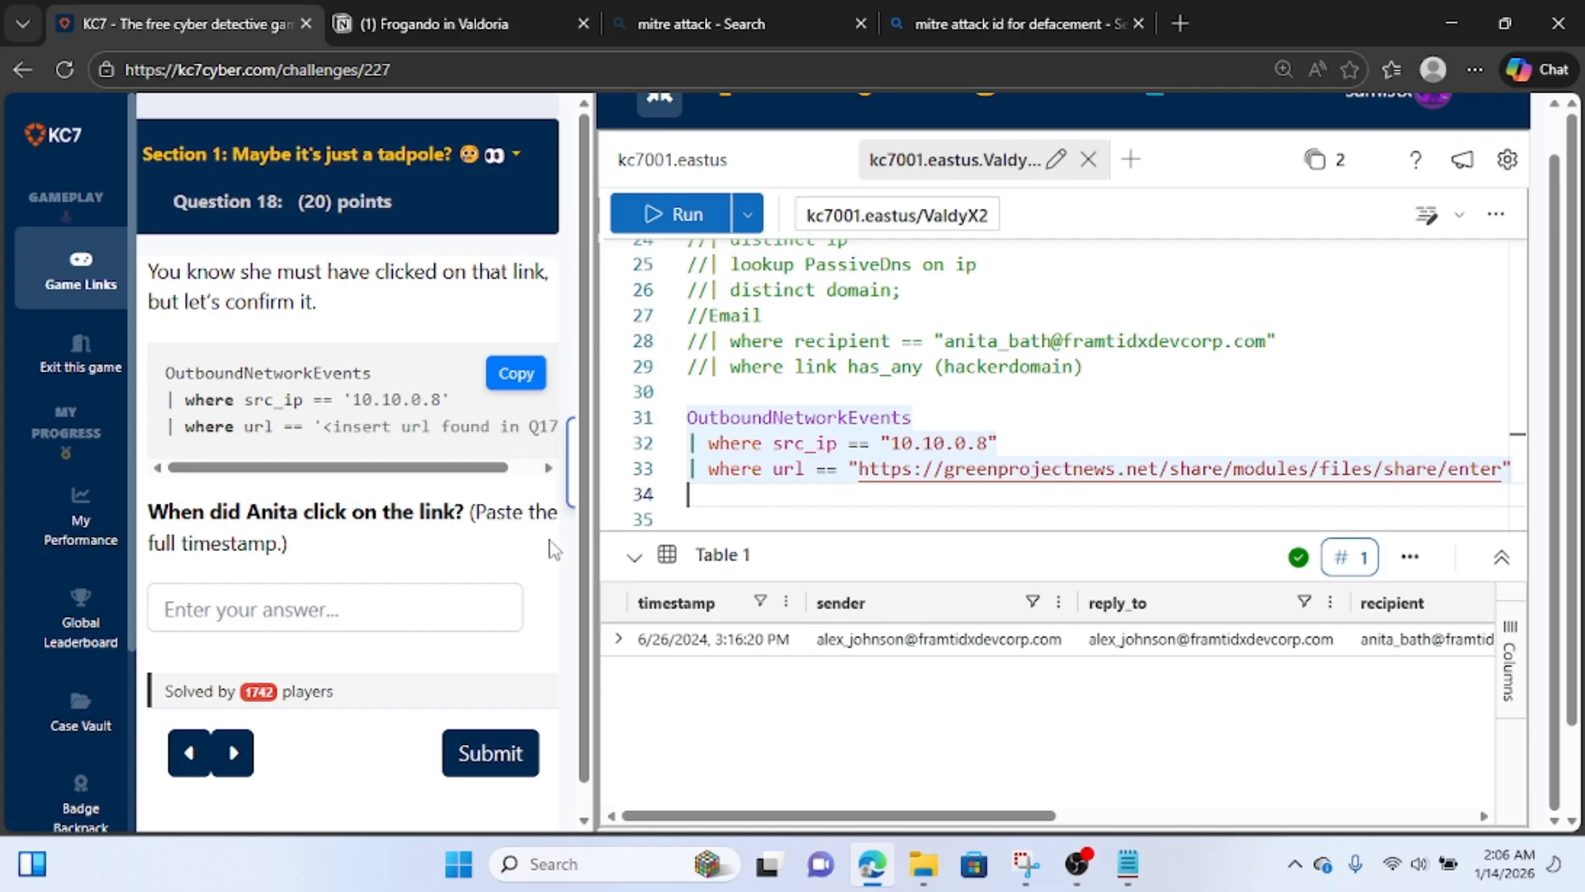
pyautogui.click(659, 217)
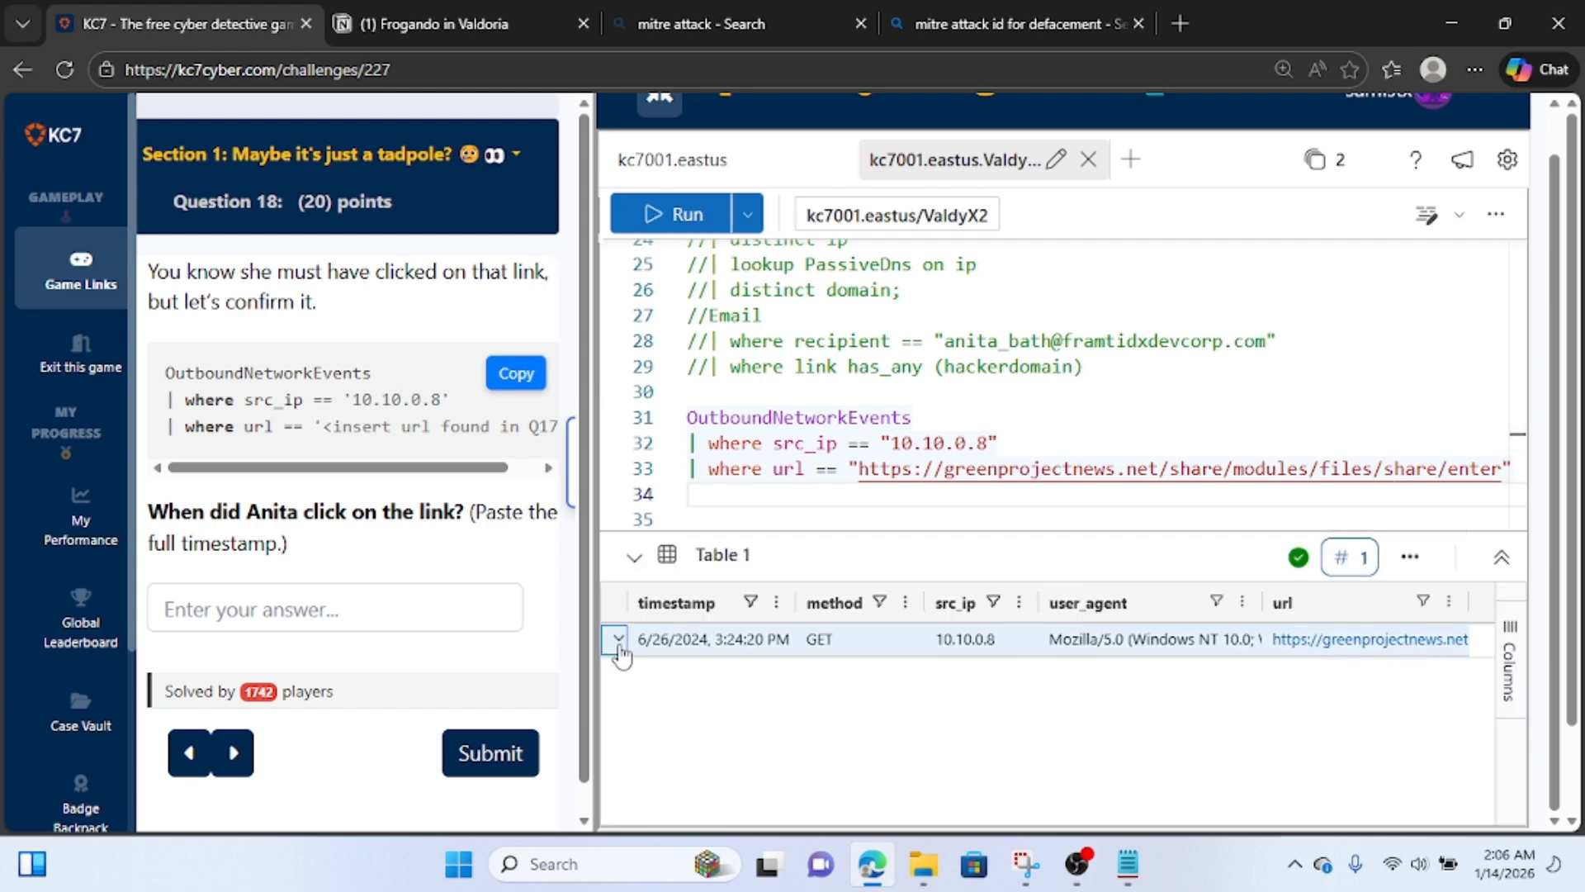
pyautogui.click(619, 648)
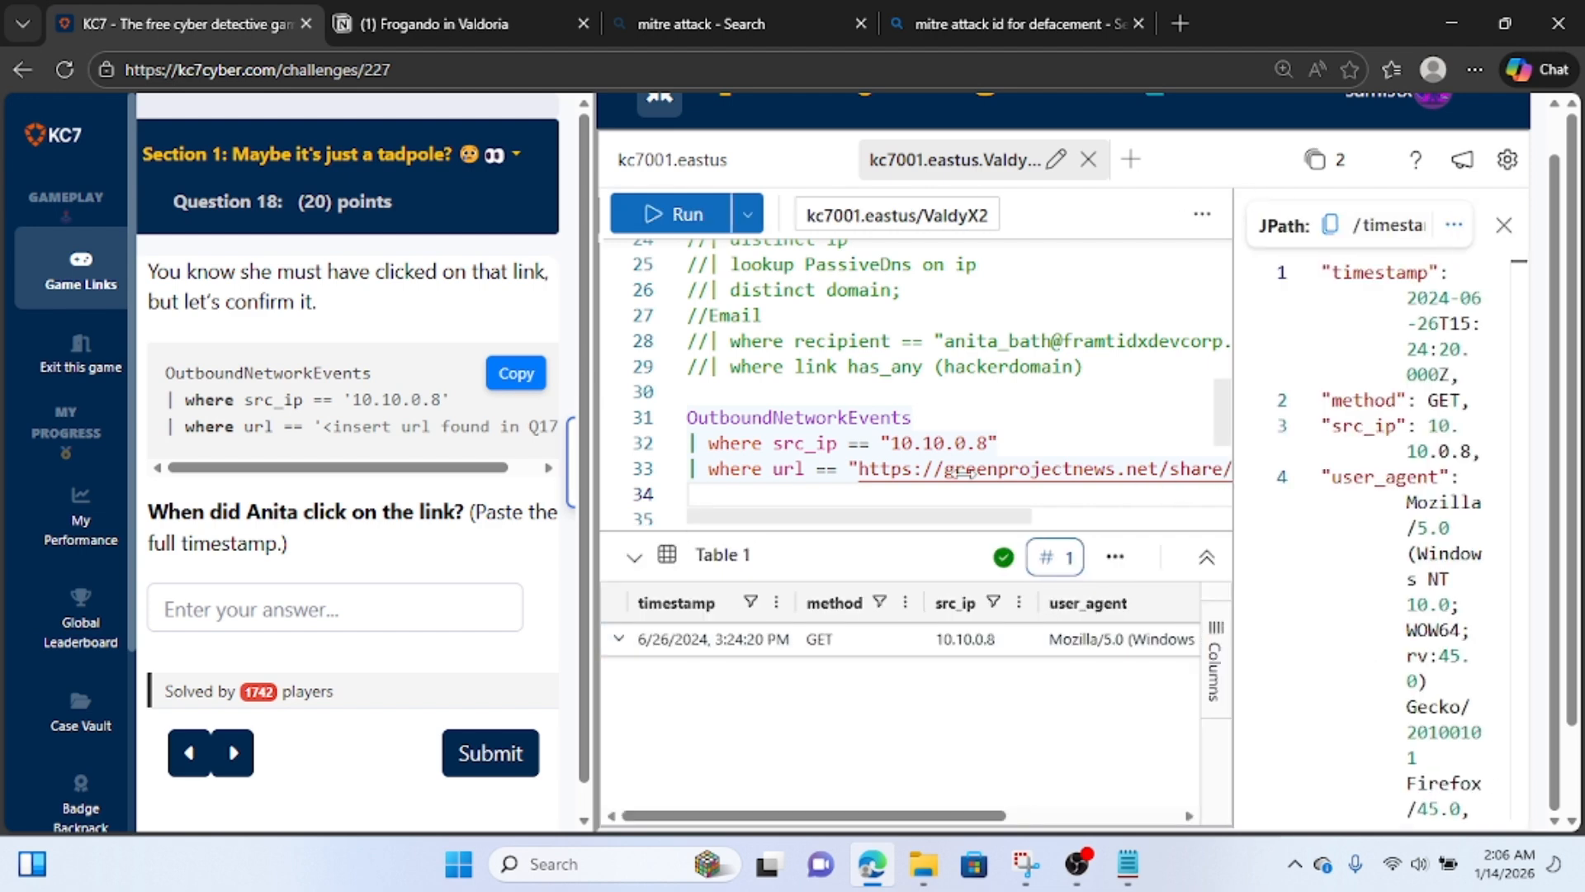
# Copy the full outbound network record to the end of the Notion notes, under a line saying the web admin clicked on the link.
pyautogui.moveTo(1105, 430); pyautogui.dragTo(890, 282)
pyautogui.hotkey('ctrl', 'c')
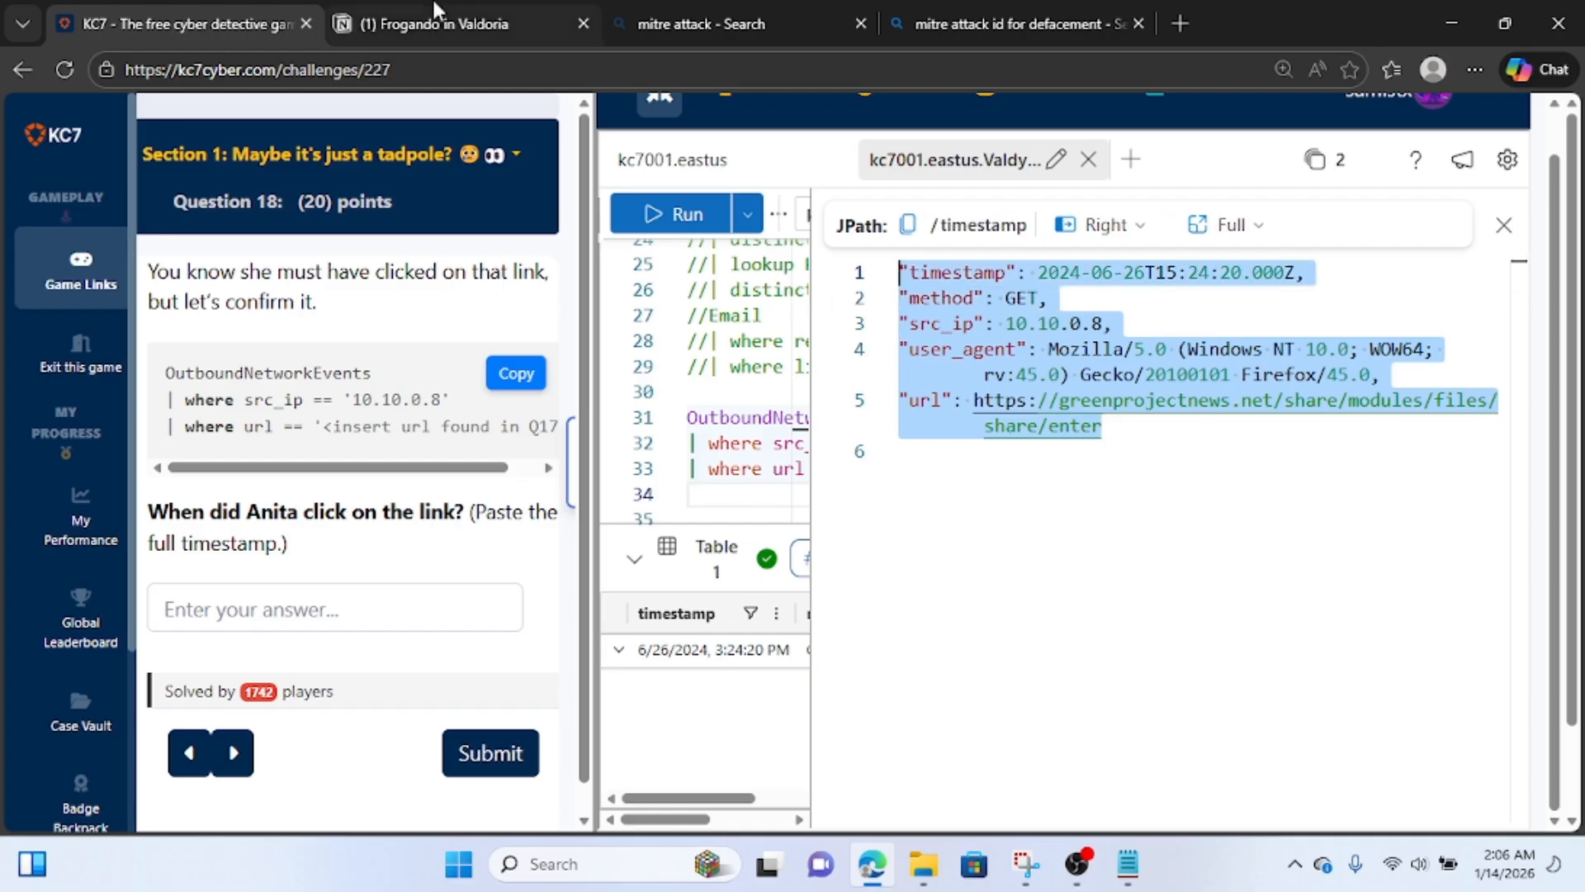
pyautogui.click(436, 23)
pyautogui.click(548, 618)
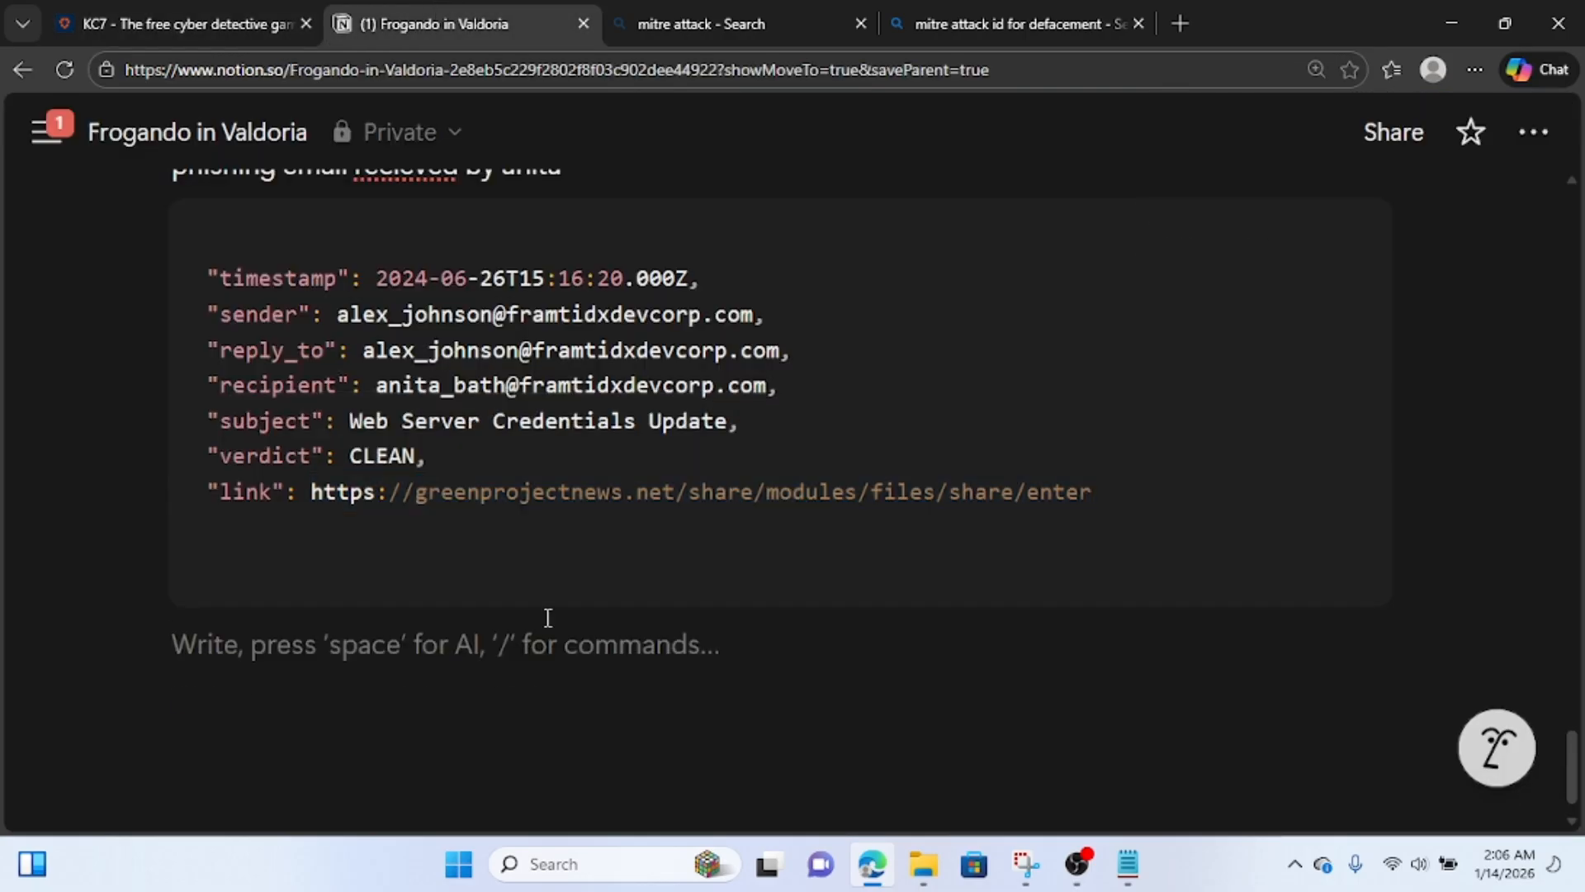
pyautogui.press('Return')
pyautogui.write('anita ')
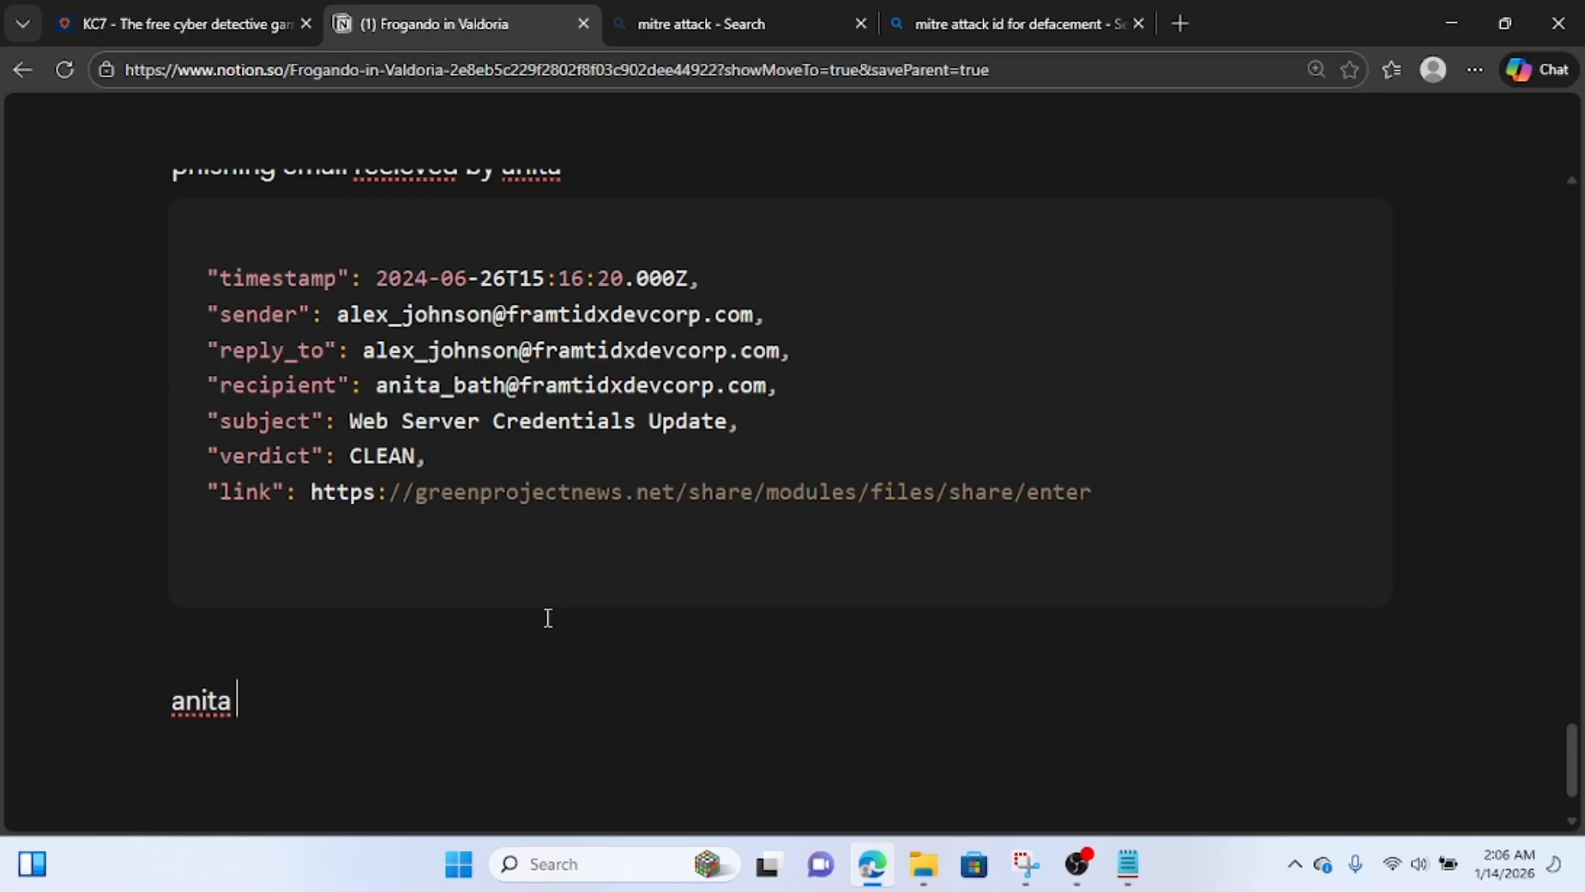
pyautogui.write('clicked on the link')
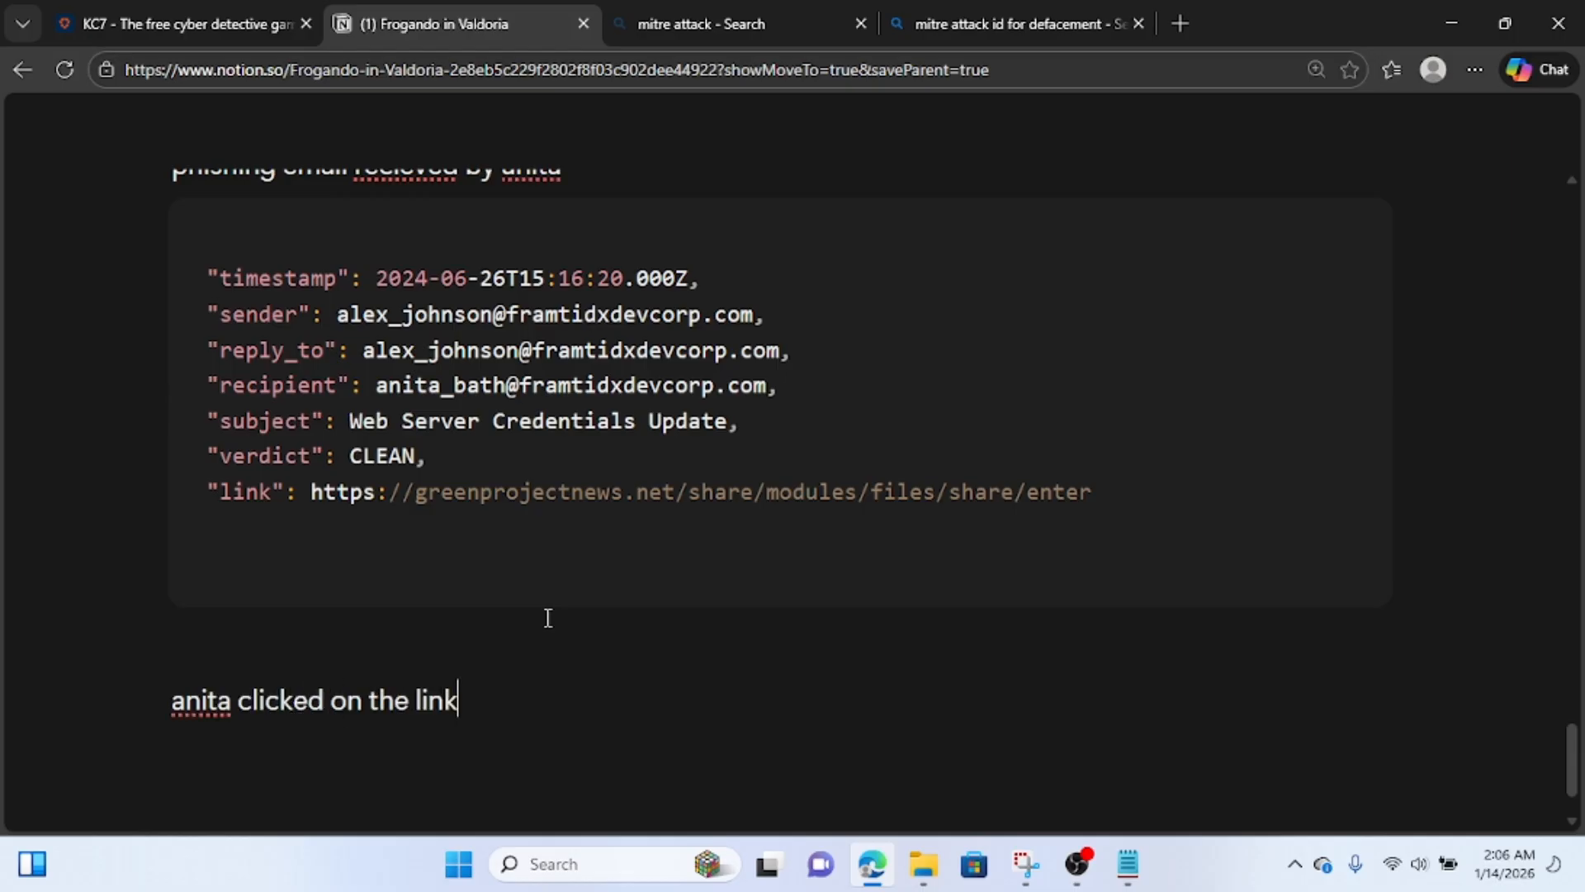
pyautogui.press('Return')
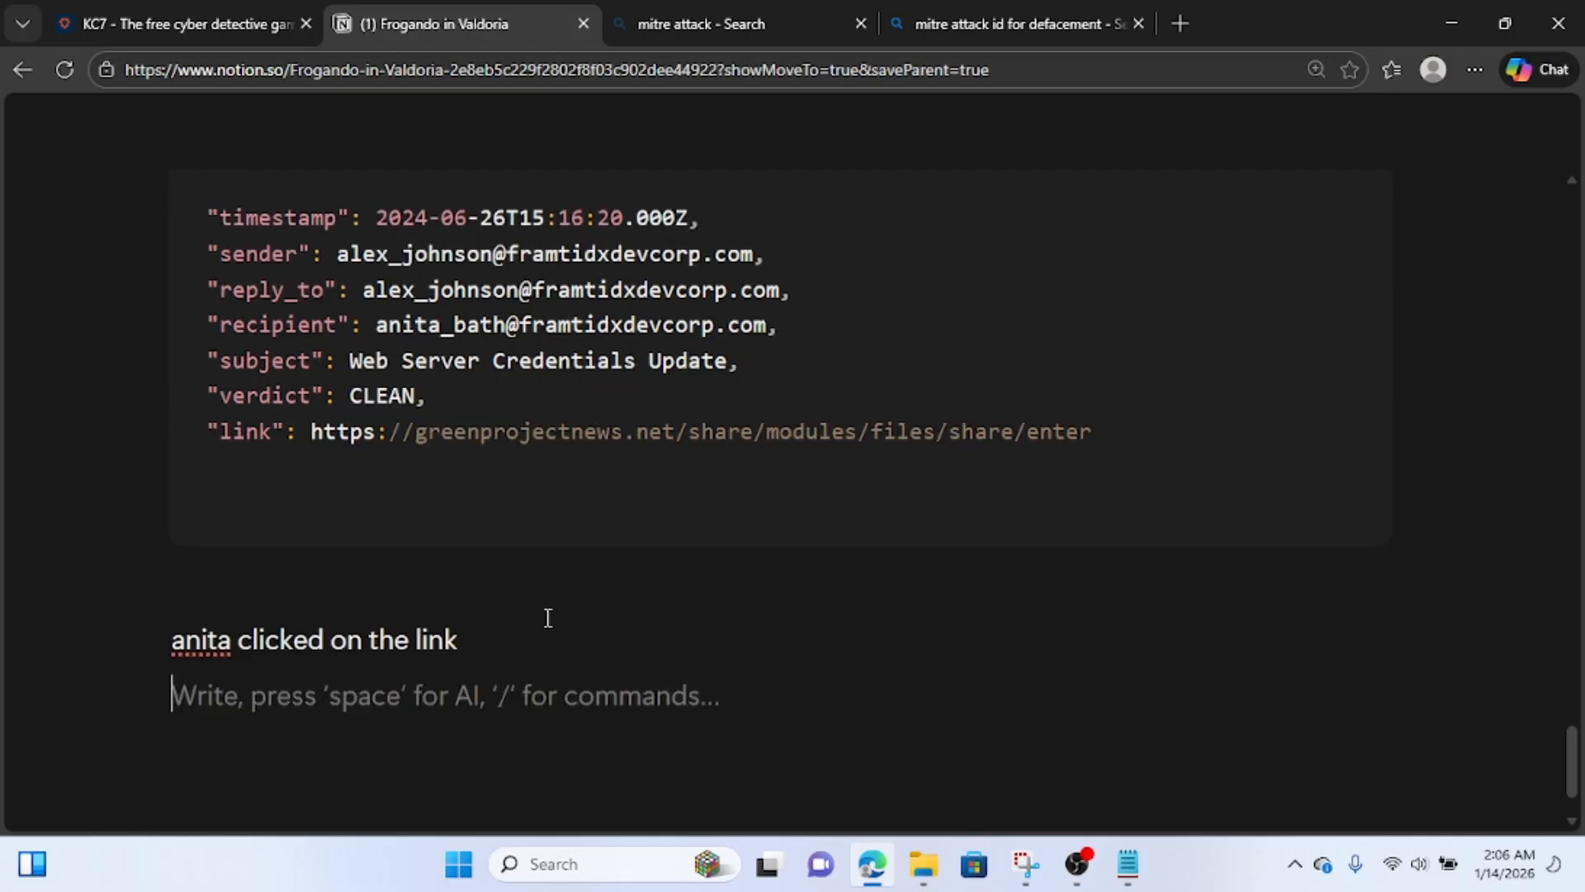
pyautogui.hotkey('ctrl', 'v')
pyautogui.scroll(-4, 548, 618)
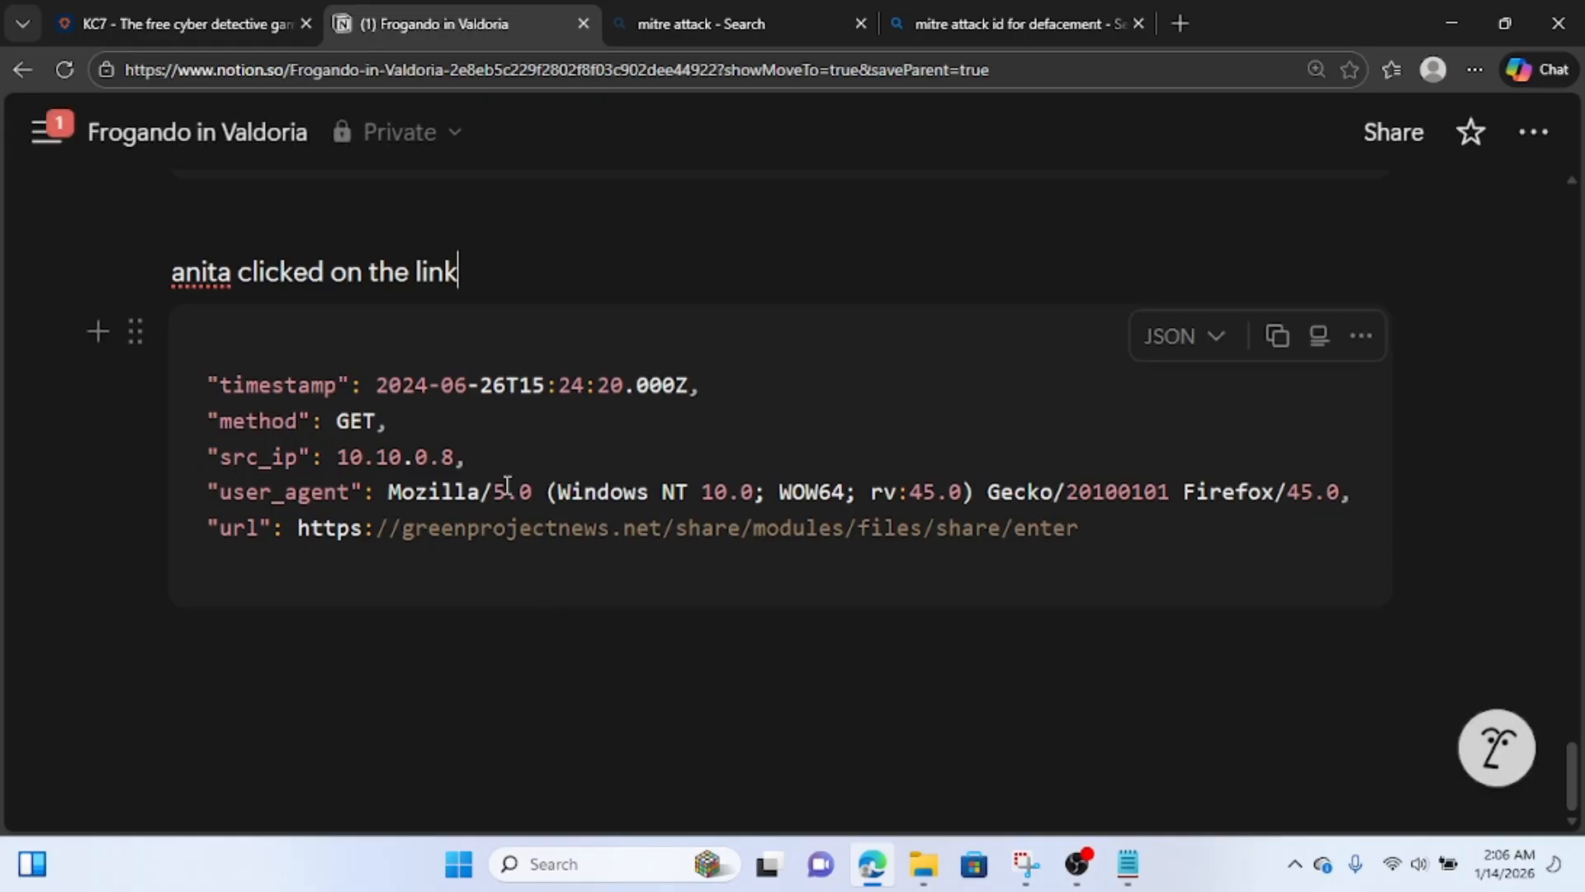
# Copy the click timestamp 2024-06-26T15:24:20.000Z from the Notion notes and submit it as the KC7 answer to Question 18.
pyautogui.moveTo(690, 384); pyautogui.dragTo(379, 379)
pyautogui.hotkey('ctrl', 'c')
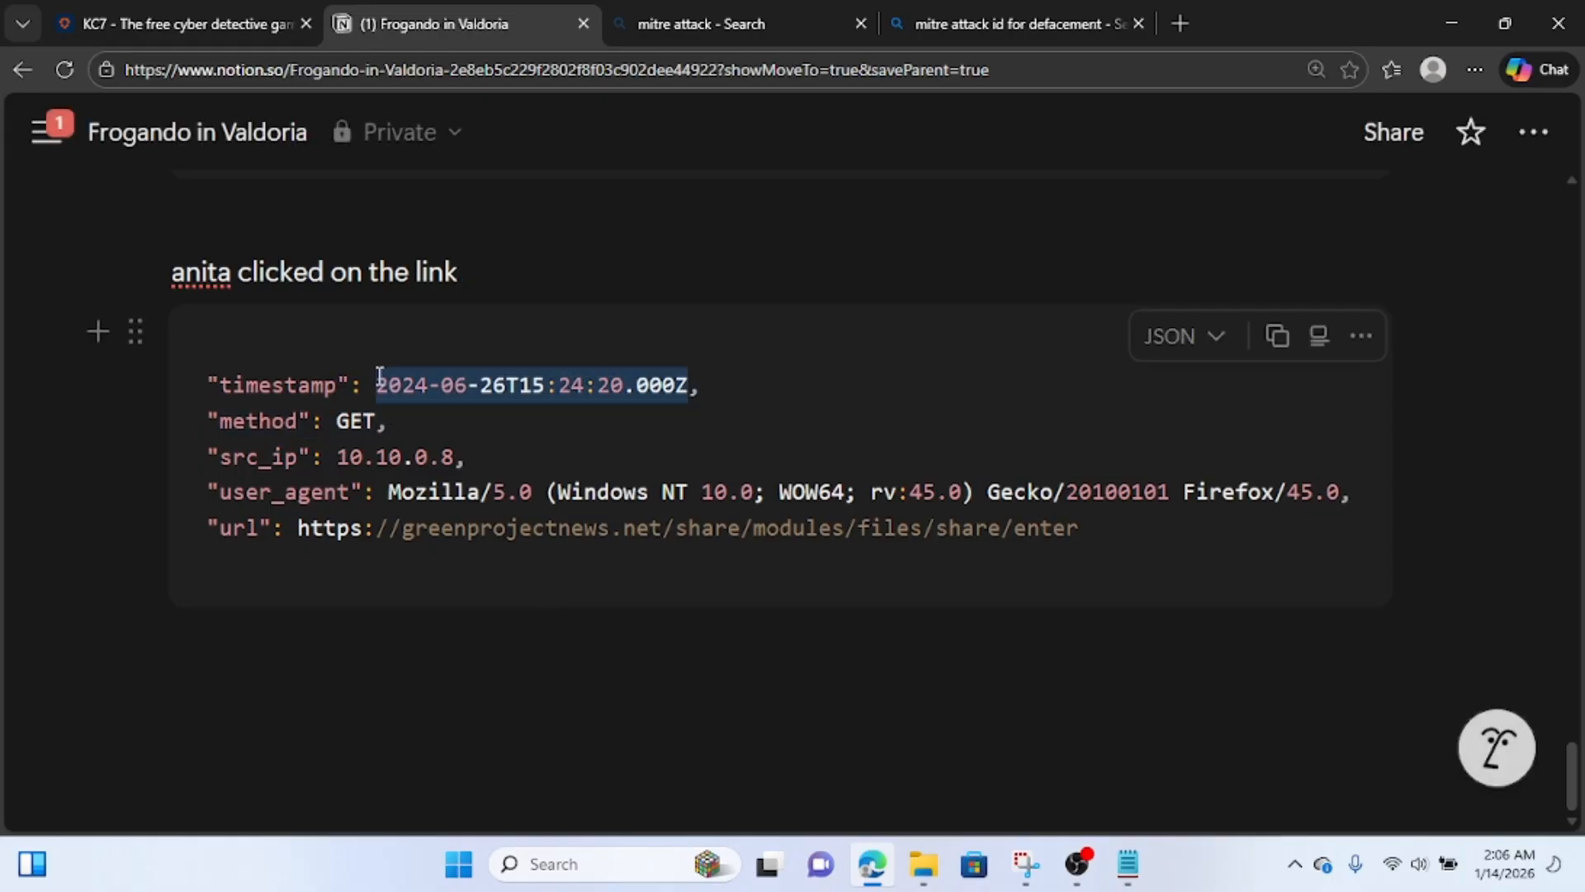
pyautogui.click(141, 23)
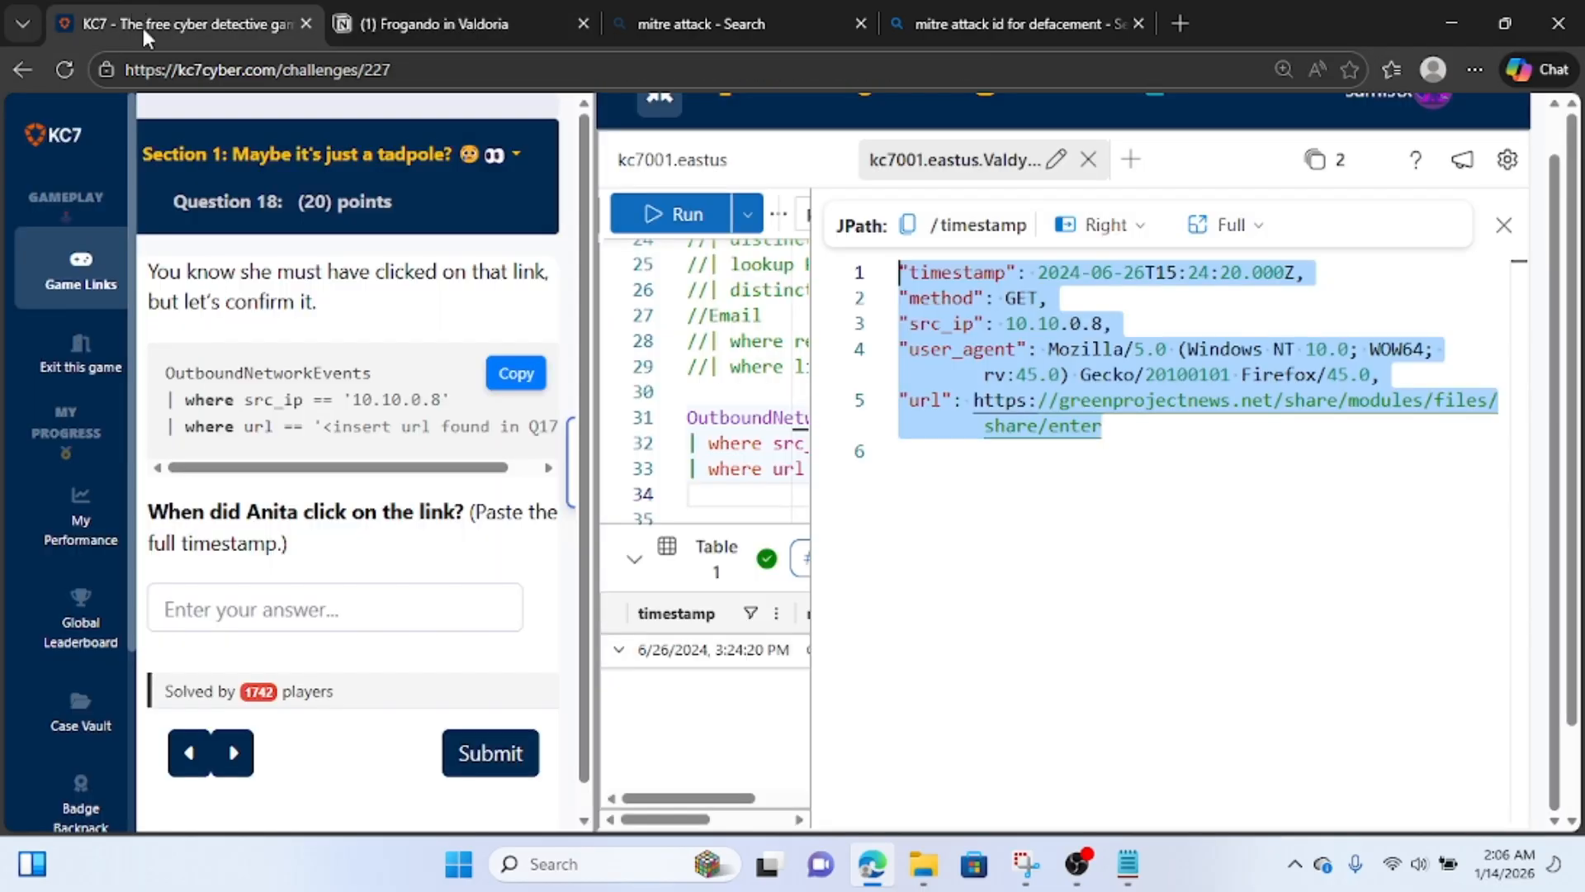
pyautogui.click(361, 617)
pyautogui.hotkey('ctrl', 'v')
pyautogui.scroll(-1, 358, 616)
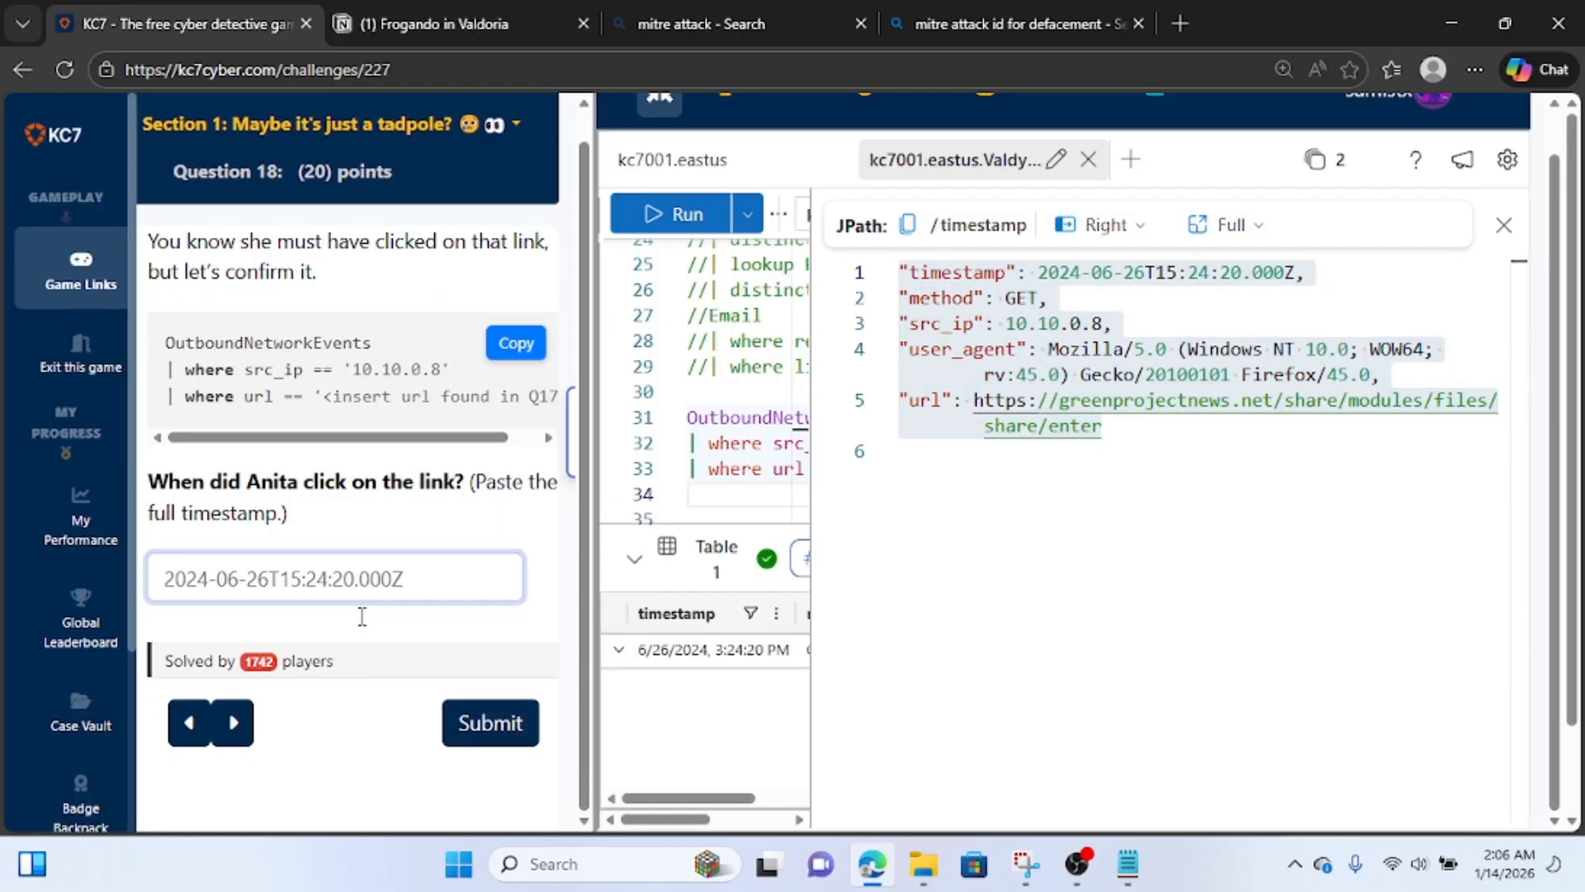
pyautogui.click(487, 714)
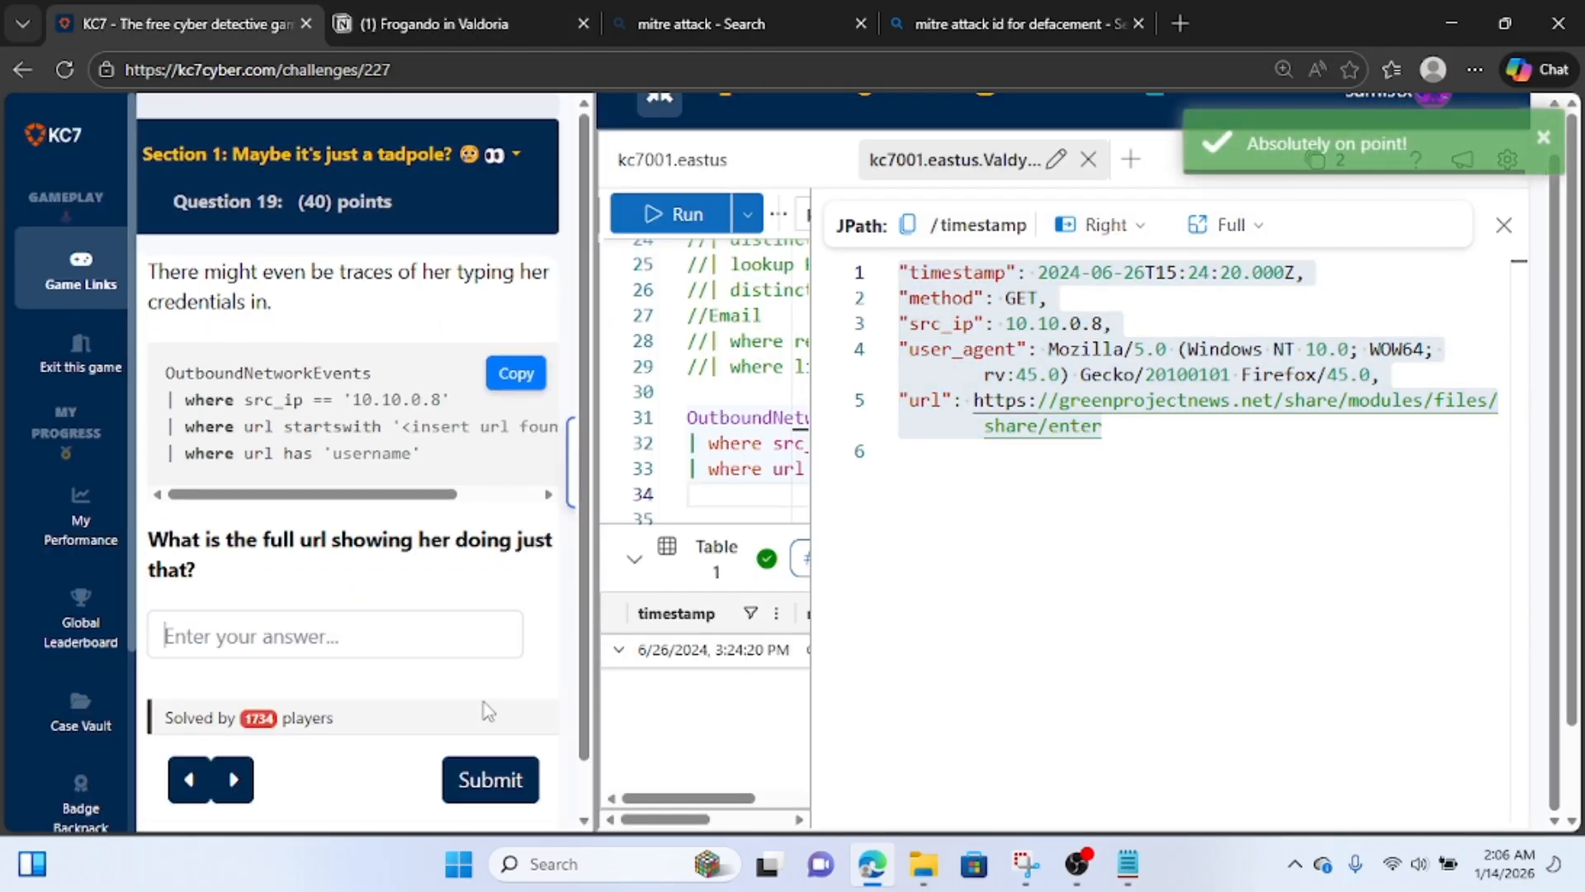
# Close the expanded record and replace the == operator in the query's url filter with contains.
pyautogui.click(233, 276)
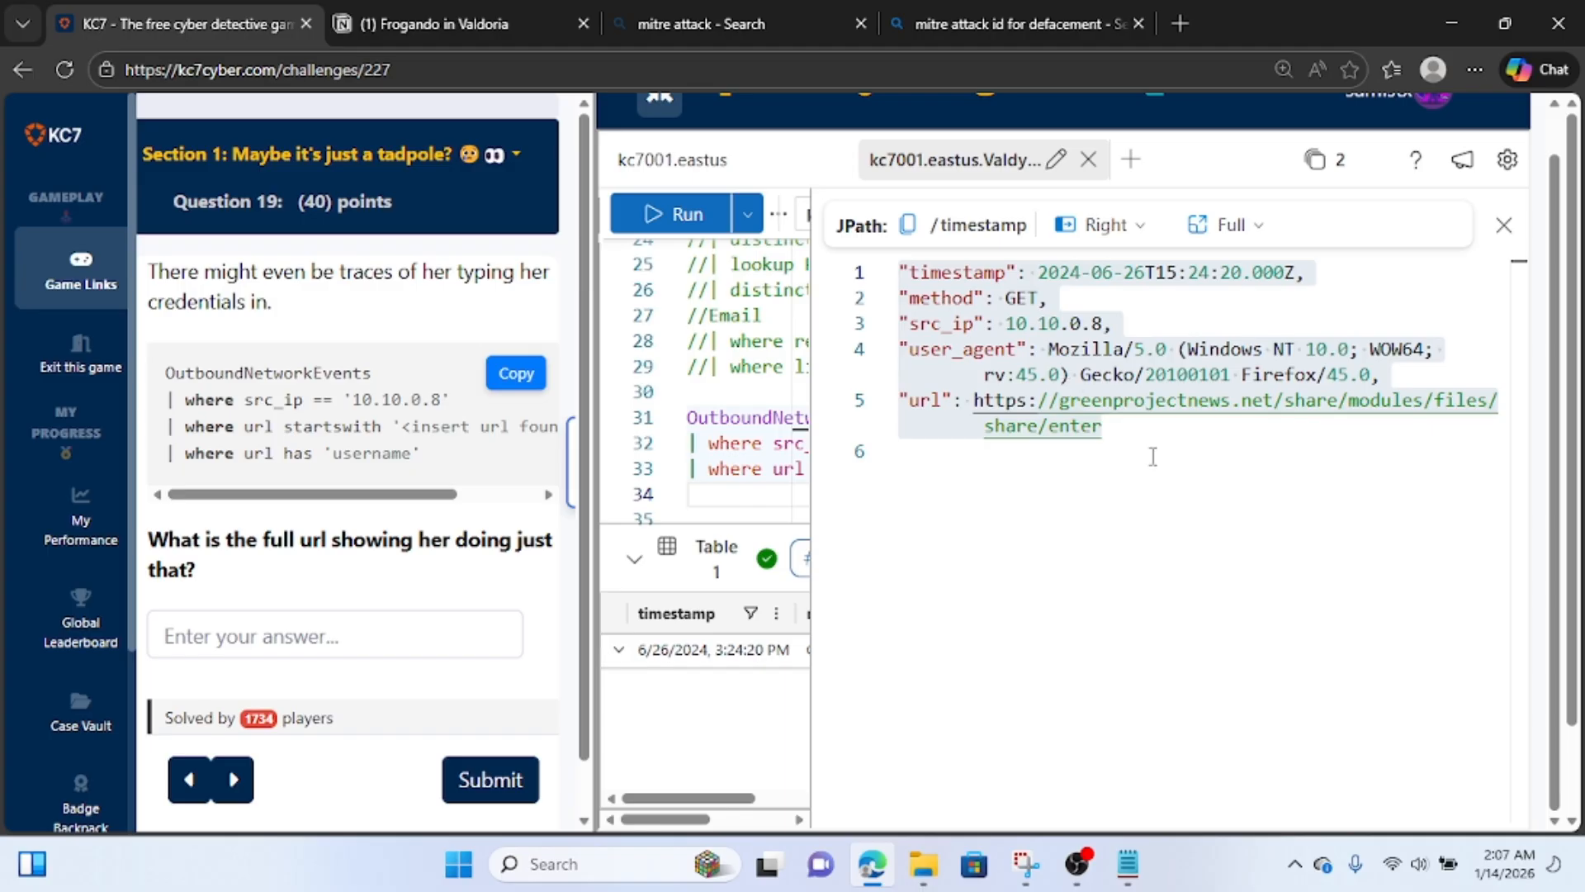
pyautogui.press('Escape')
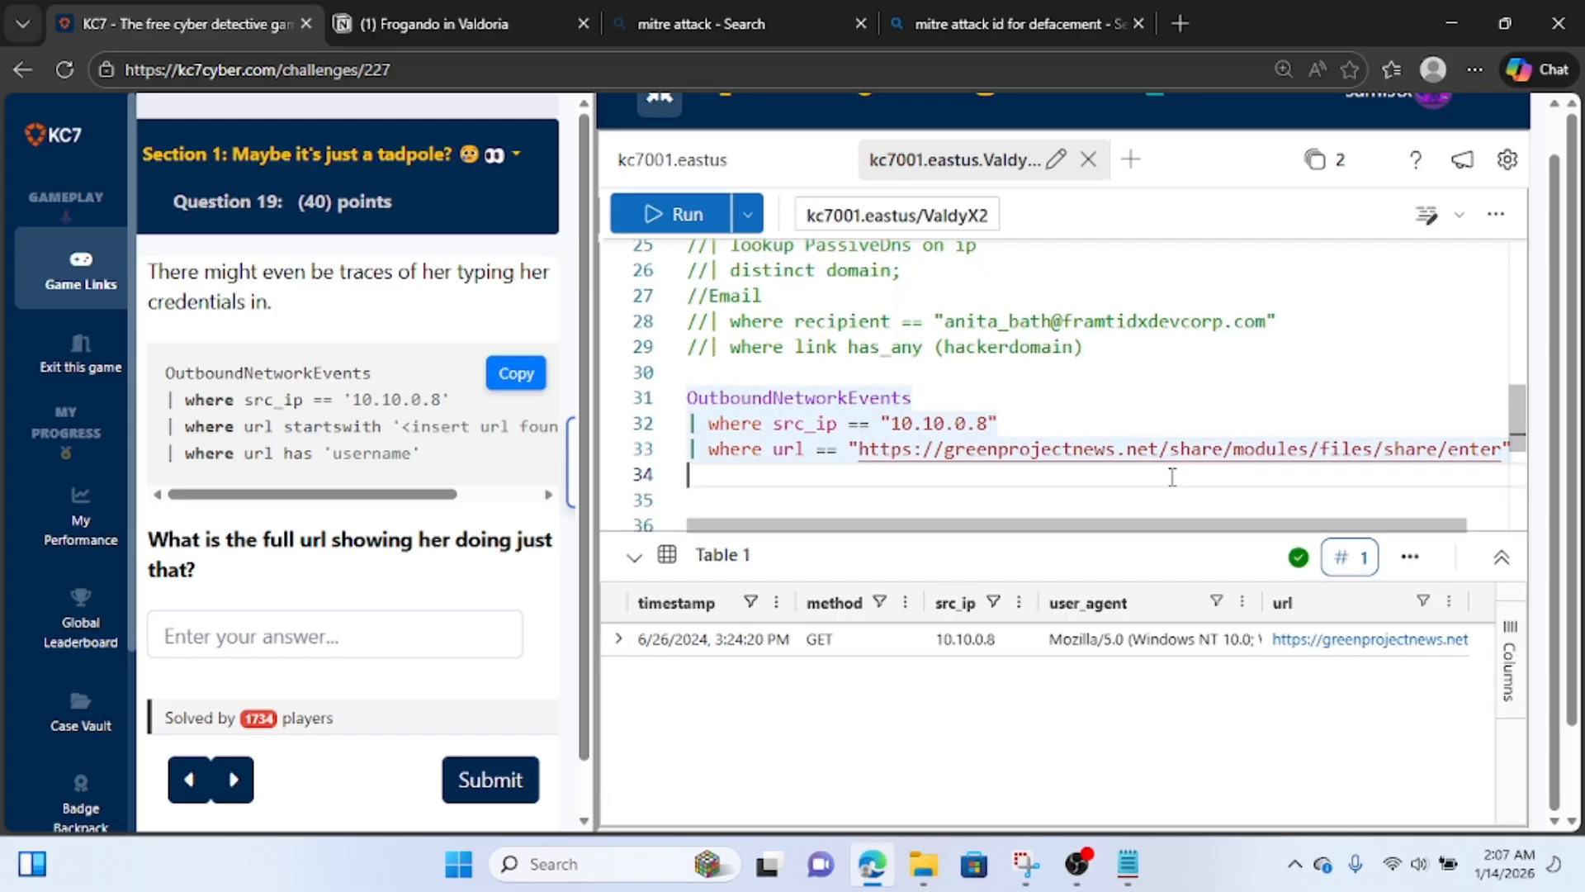
pyautogui.scroll(-1, 1172, 476)
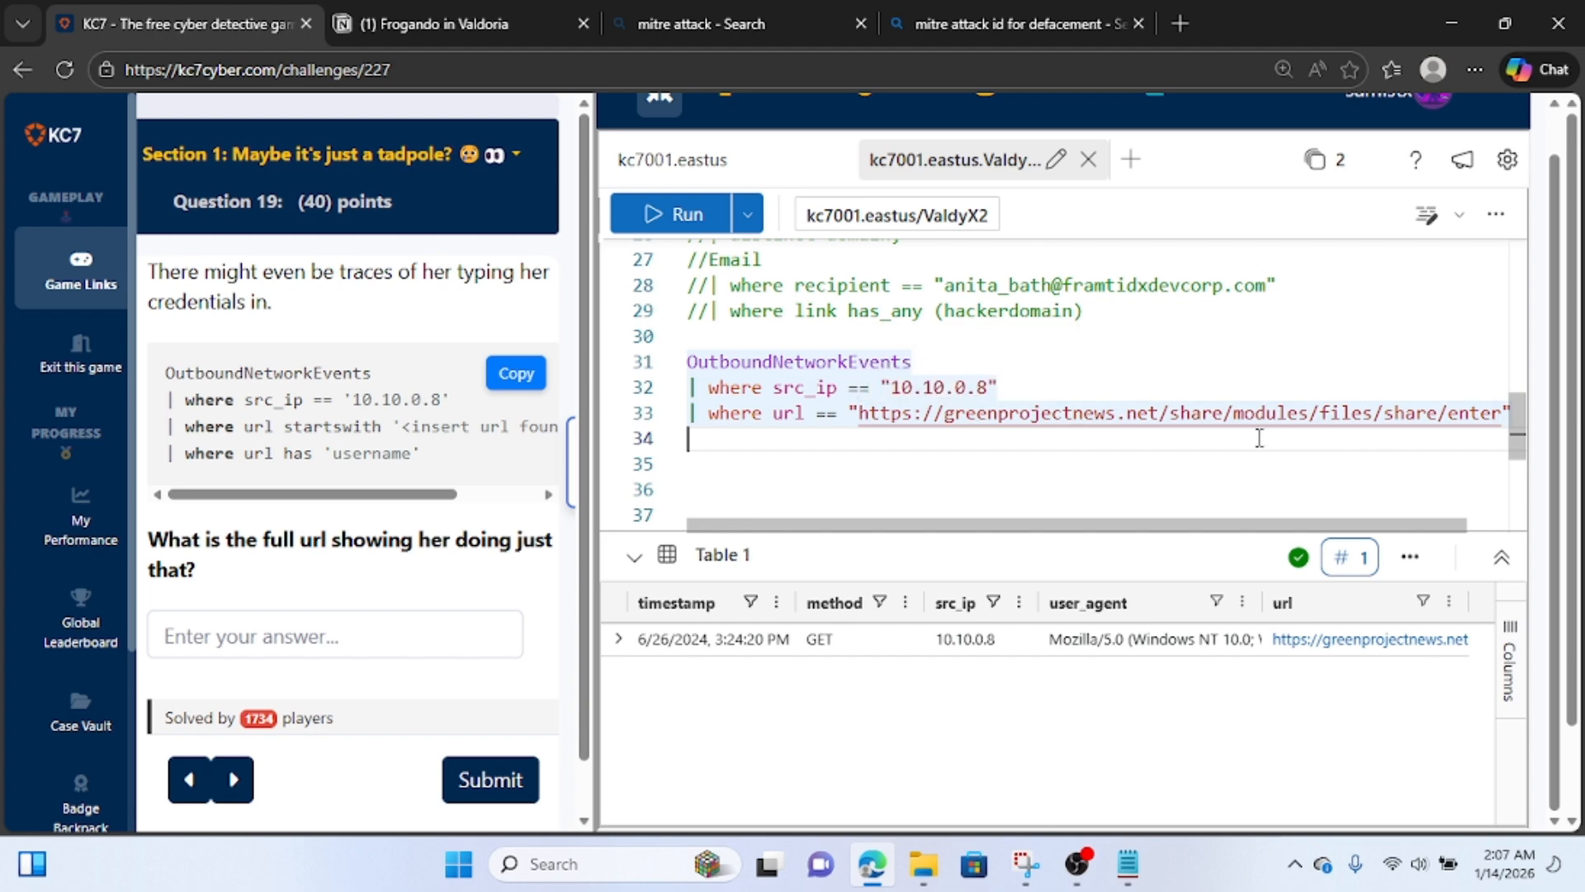
pyautogui.press('Left')
pyautogui.press('Left')
pyautogui.press('Left')
pyautogui.press('Left')
pyautogui.press('Left')
pyautogui.press('Left')
pyautogui.press('Left')
pyautogui.press('Left')
pyautogui.press('Left')
pyautogui.press('Left')
pyautogui.press('Left')
pyautogui.press('Left')
pyautogui.press('Left')
pyautogui.press('Left')
pyautogui.press('Left')
pyautogui.press('Left')
pyautogui.press('Left')
pyautogui.press('Left')
pyautogui.press('Left')
pyautogui.press('Left')
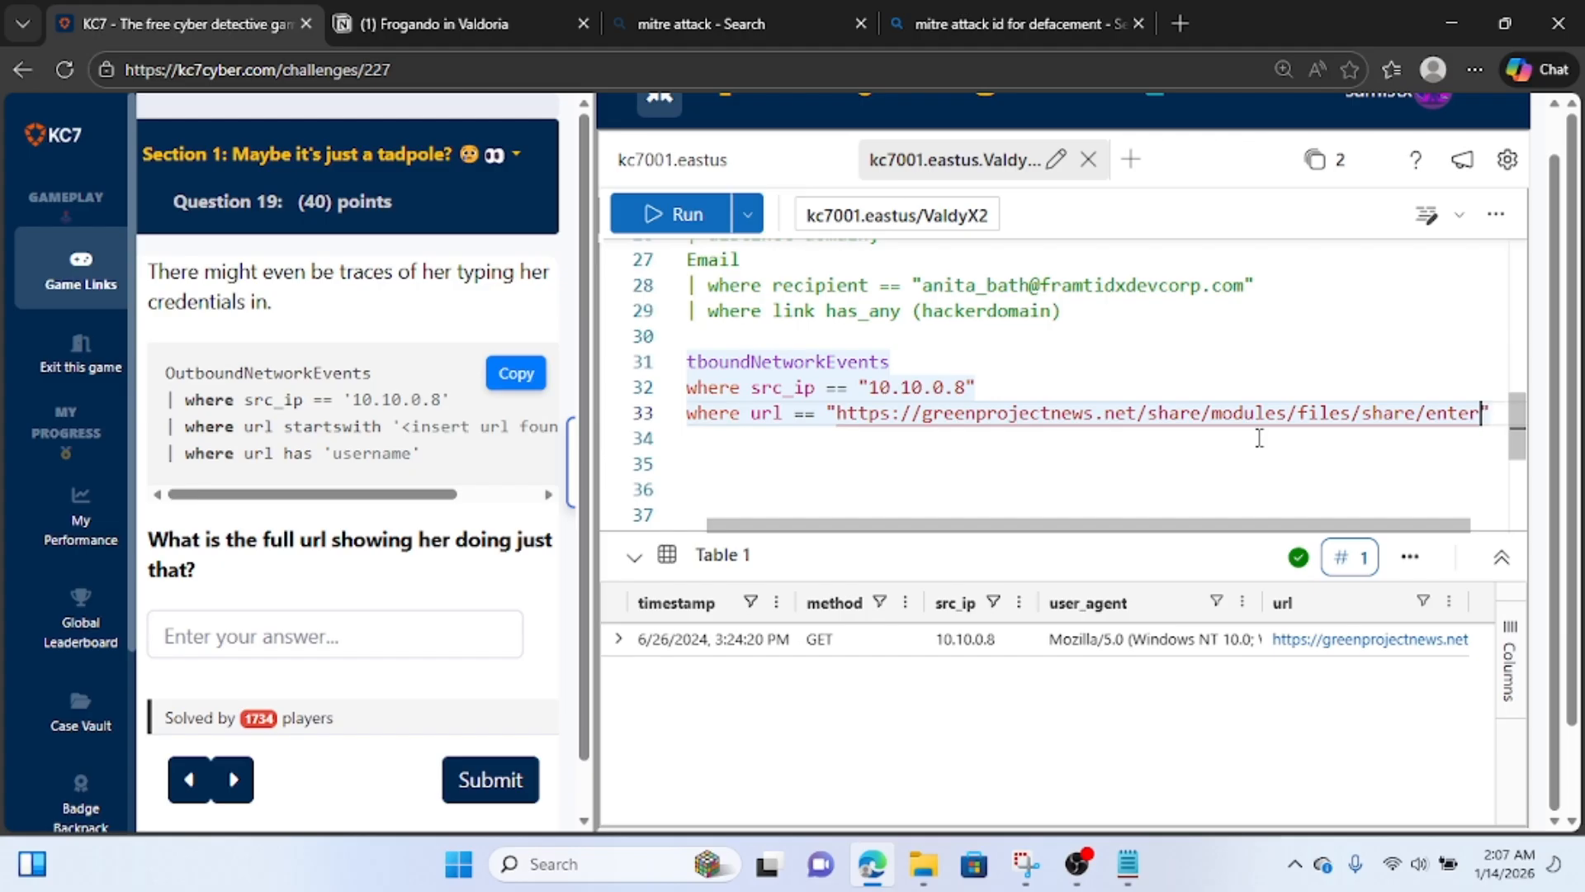
pyautogui.press('Left')
pyautogui.press('Left')
pyautogui.press('Left')
pyautogui.press('Left')
pyautogui.press('Left')
pyautogui.press('Left')
pyautogui.press('Left')
pyautogui.press('Left')
pyautogui.press('Left')
pyautogui.press('Left')
pyautogui.press('Left')
pyautogui.press('Left')
pyautogui.press('Left')
pyautogui.press('Left')
pyautogui.press('Left')
pyautogui.press('Left')
pyautogui.press('Left')
pyautogui.press('Left')
pyautogui.press('Left')
pyautogui.press('Left')
pyautogui.press('BackSpace')
pyautogui.press('BackSpace')
pyautogui.write('con')
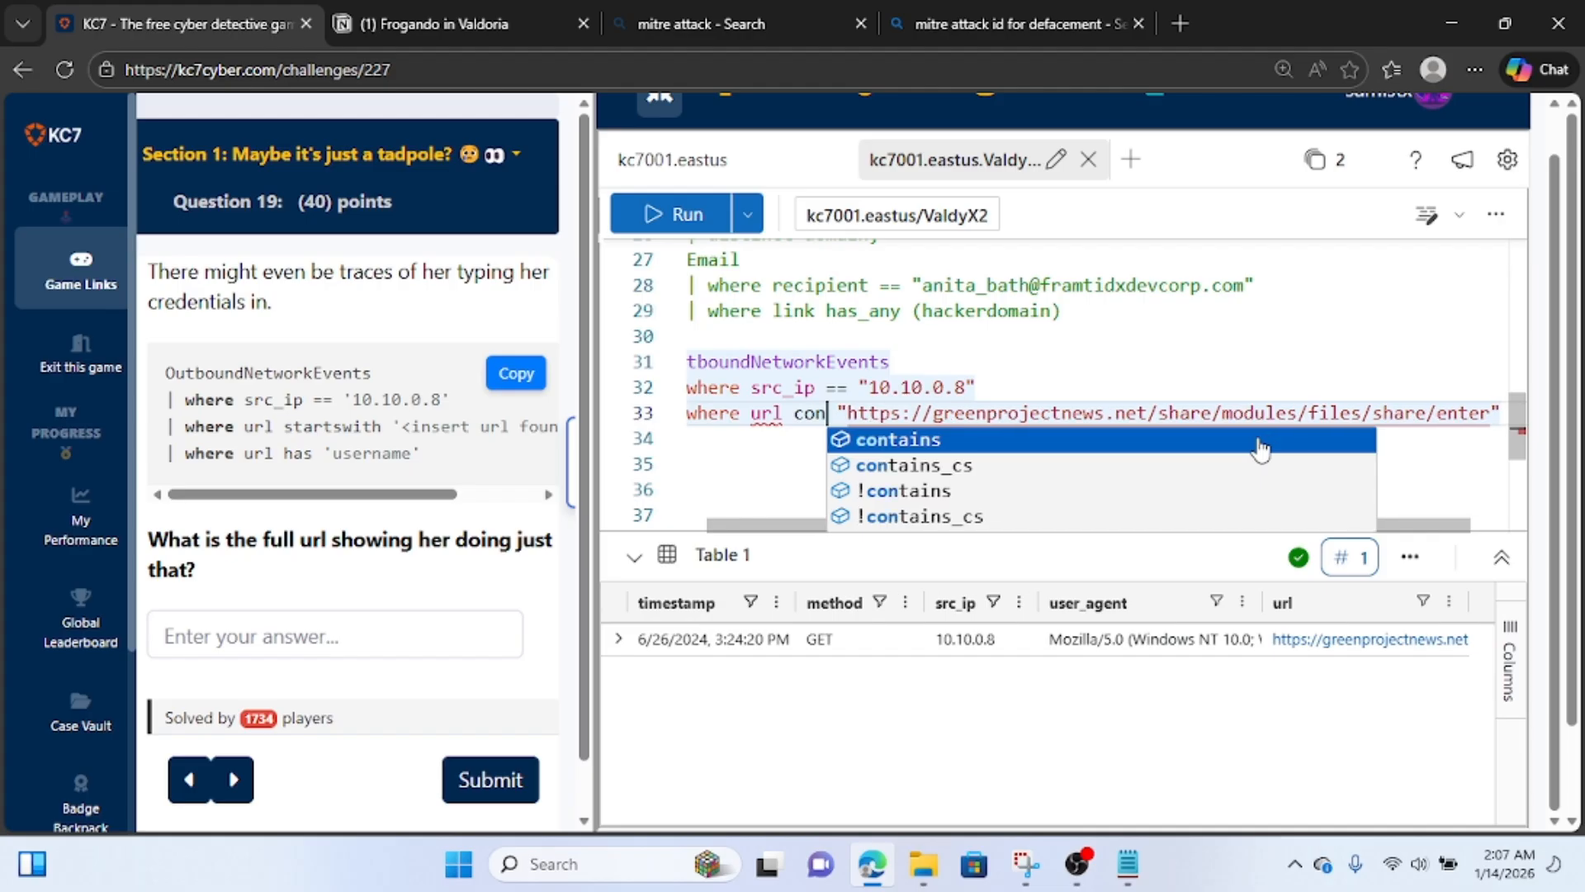
pyautogui.write('tains')
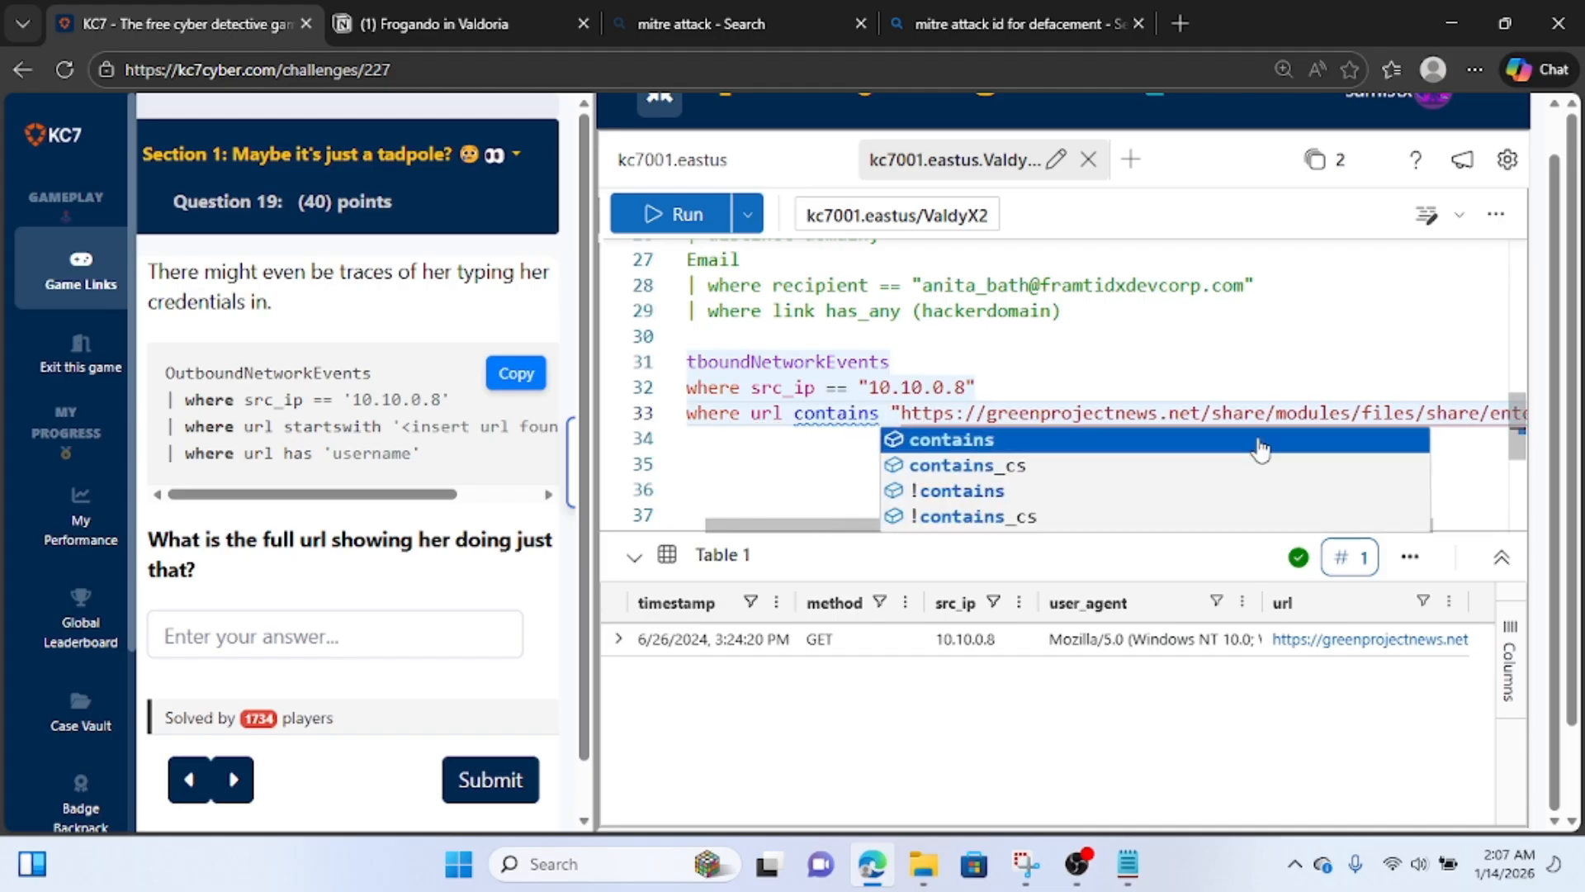
pyautogui.click(814, 439)
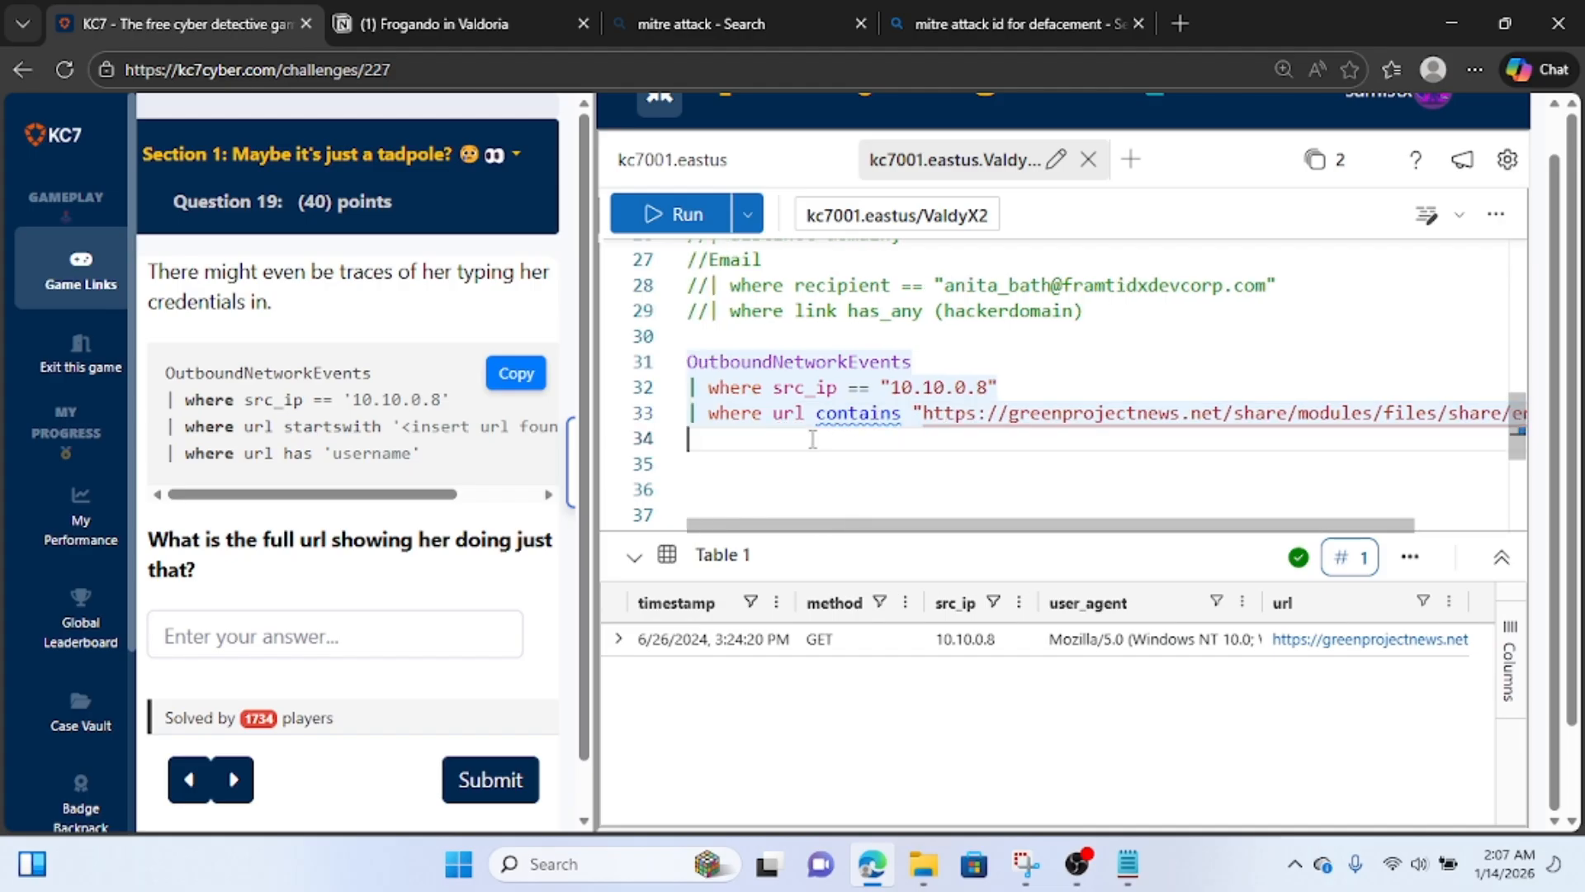
# Add a third filter line to the OutboundNetworkEvents query, where url contains "username".
pyautogui.write('| wher')
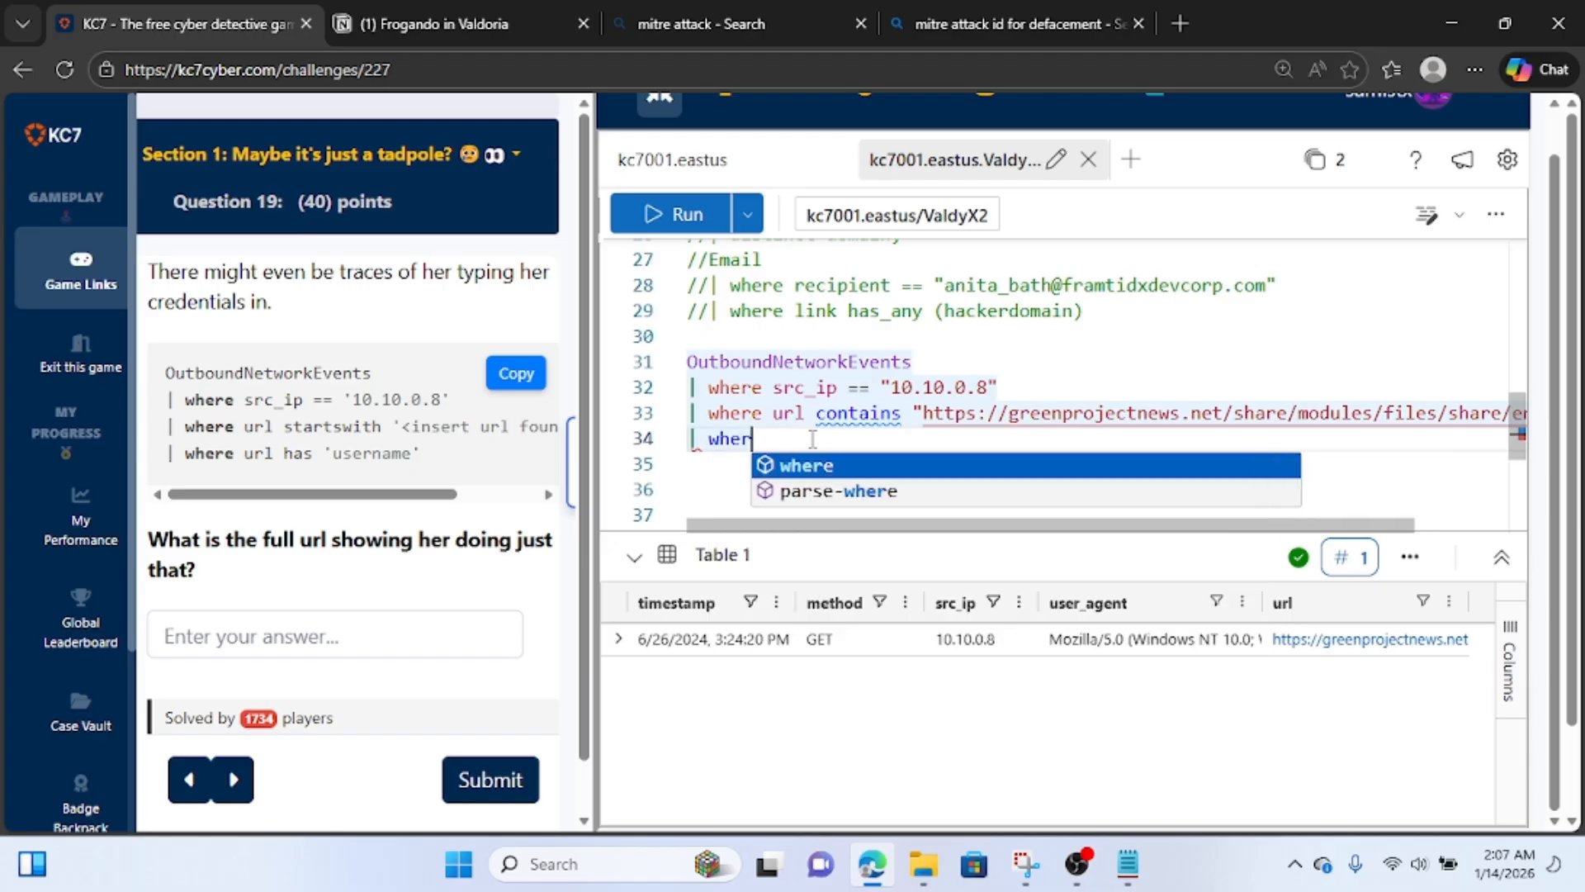
pyautogui.write('e url c')
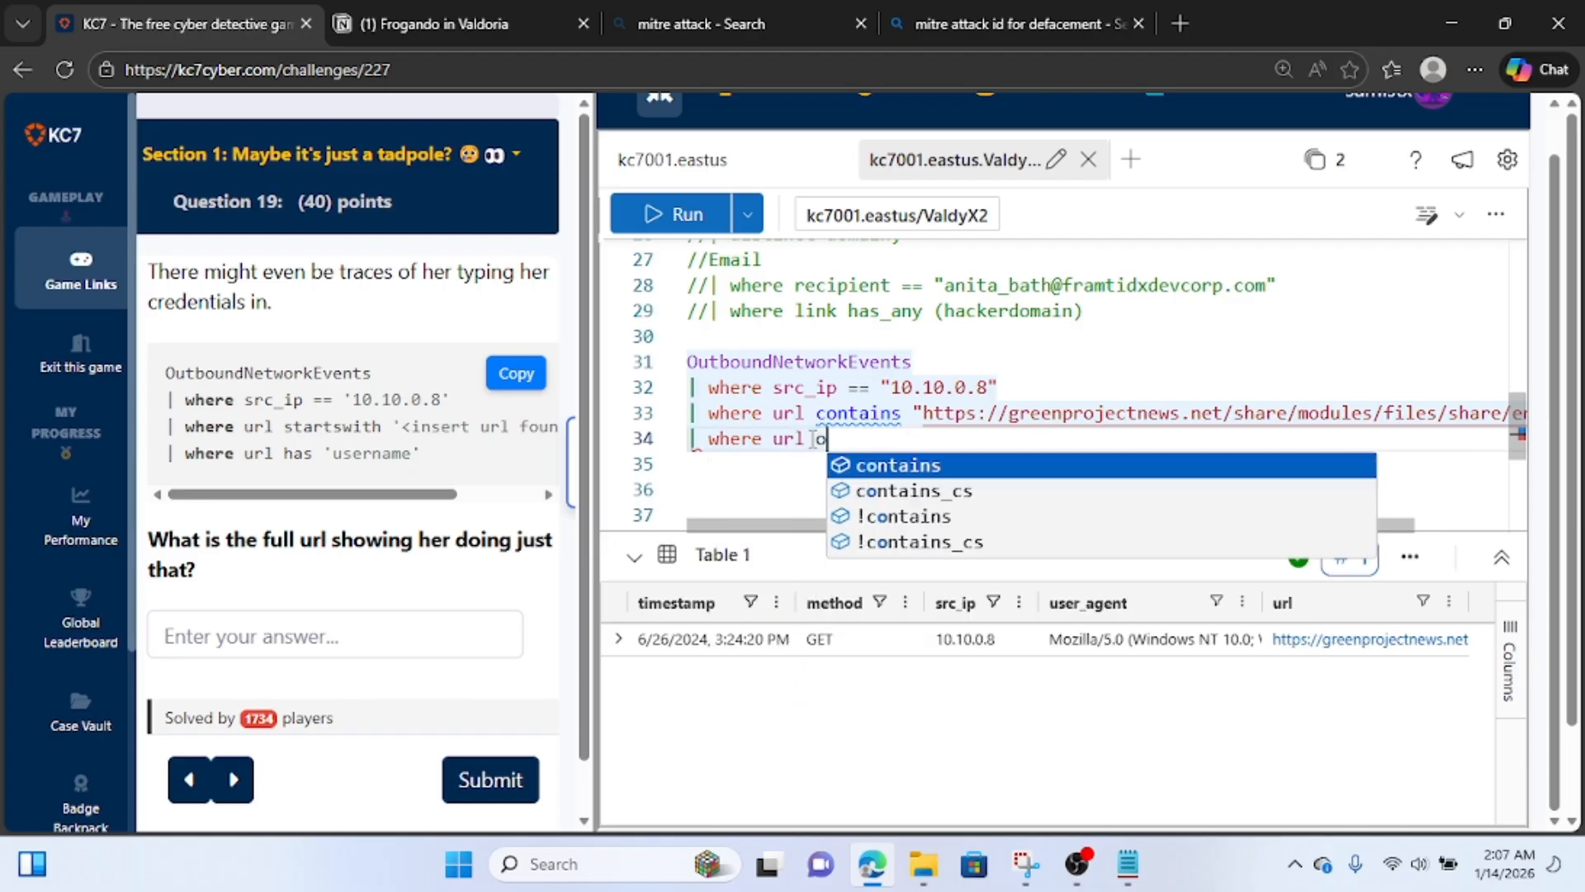
pyautogui.write('ontains')
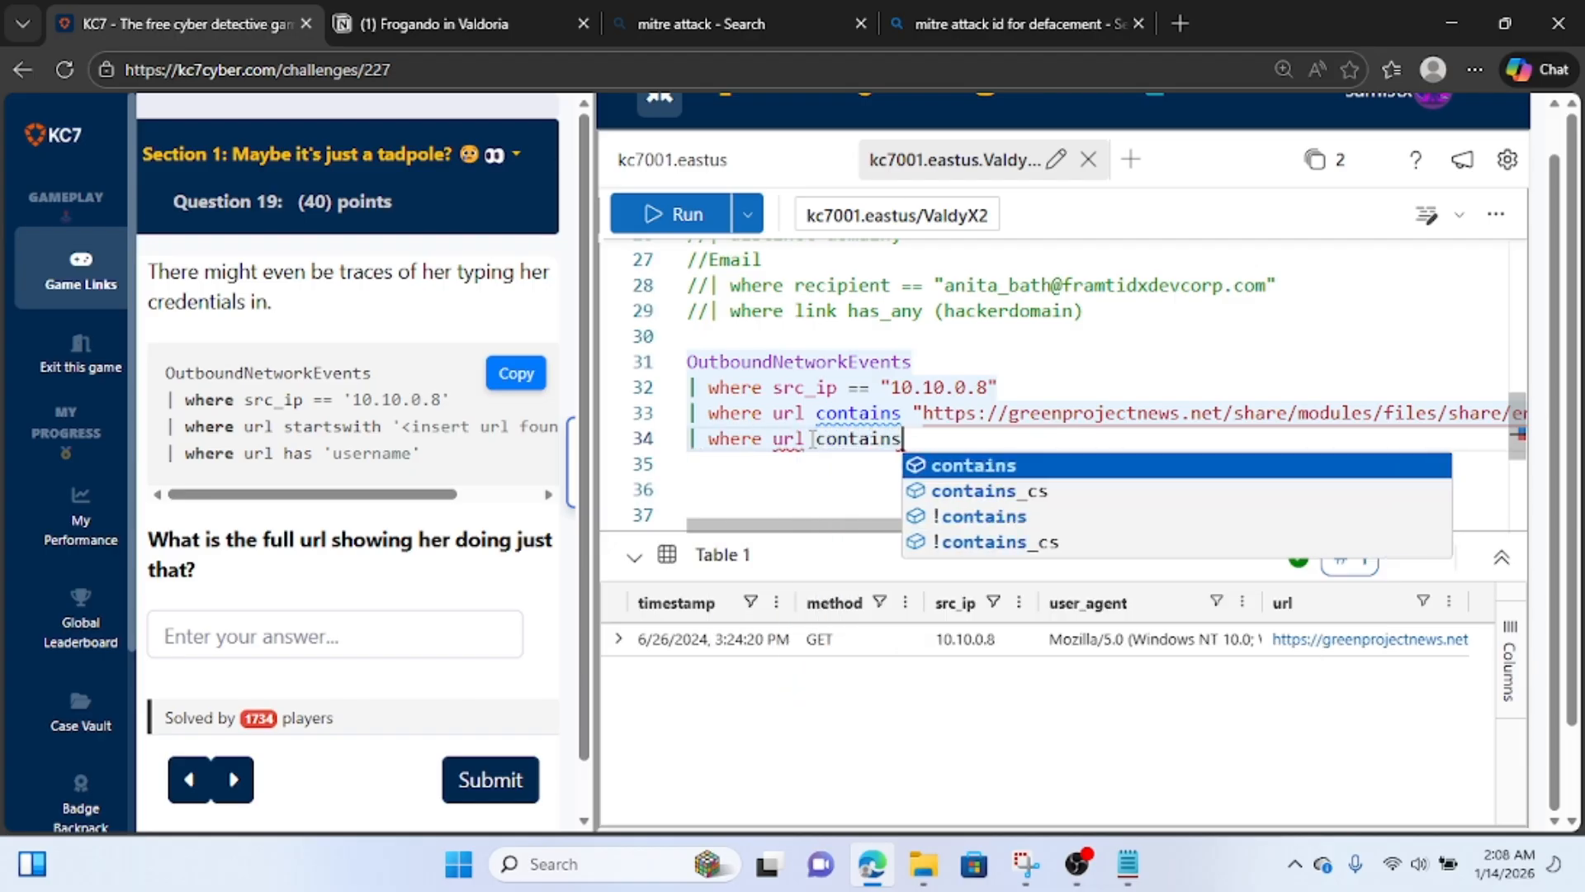
pyautogui.write(' "use')
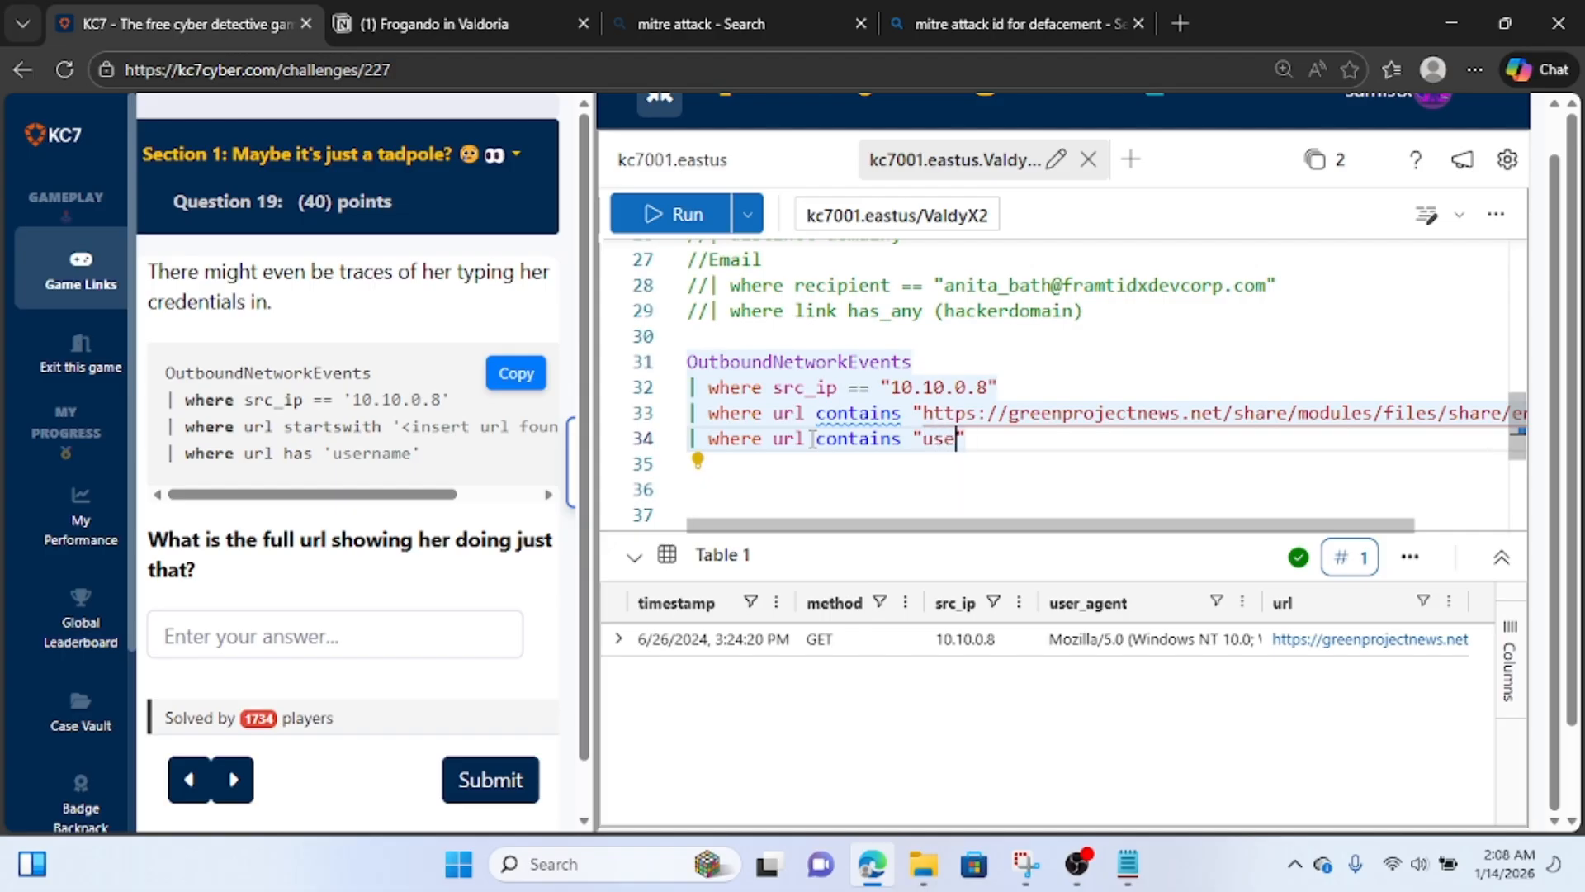
pyautogui.write('rname')
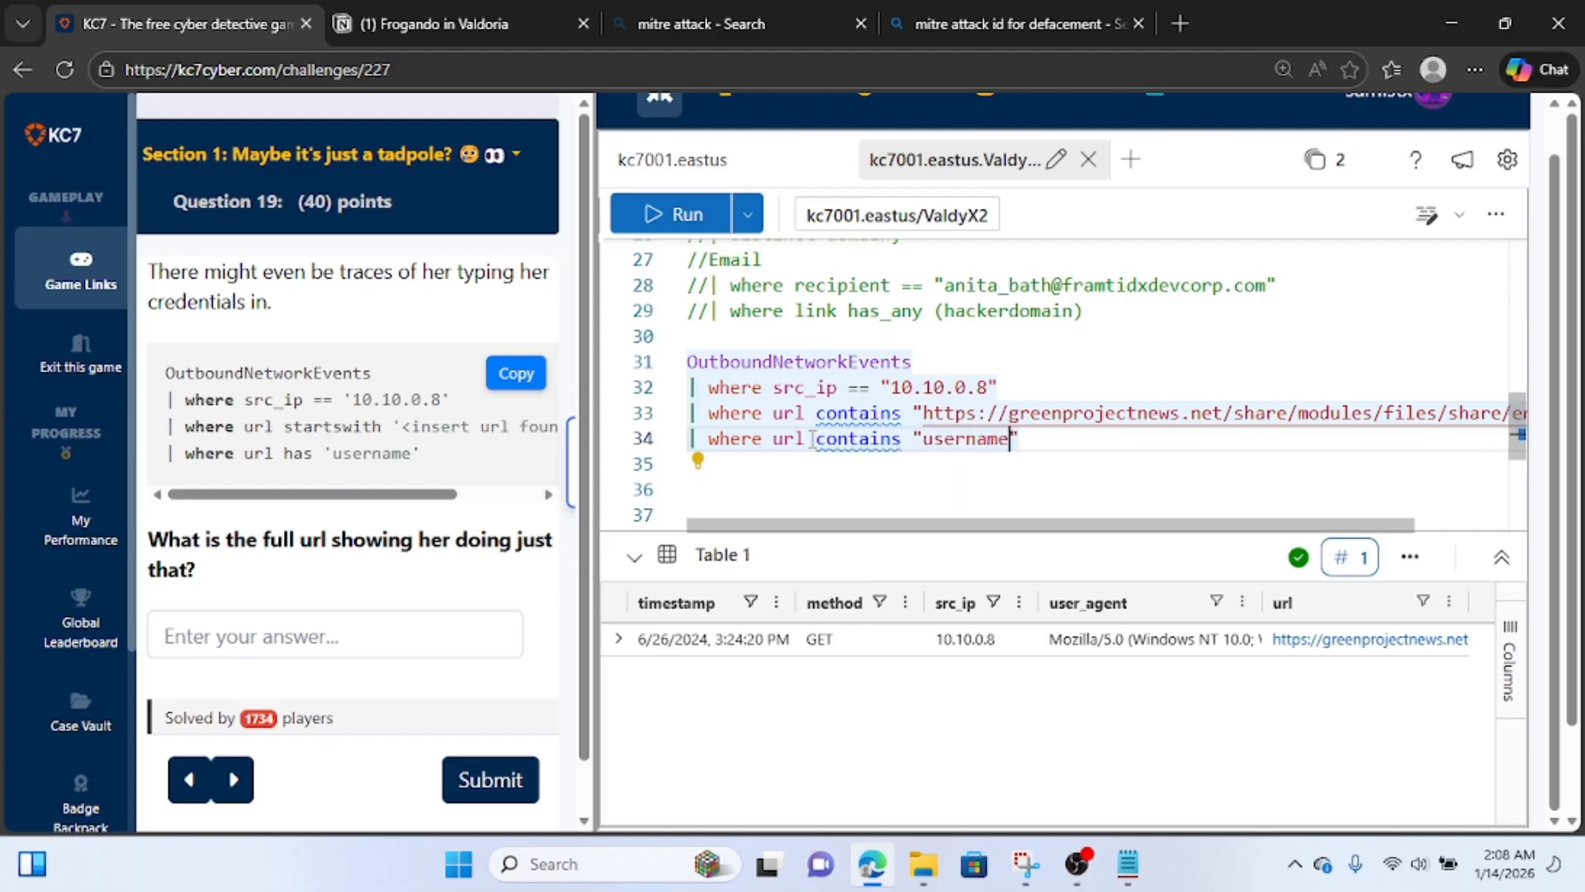
# Run the extended OutboundNetworkEvents query and expand the returned row to show its full url.
pyautogui.click(660, 214)
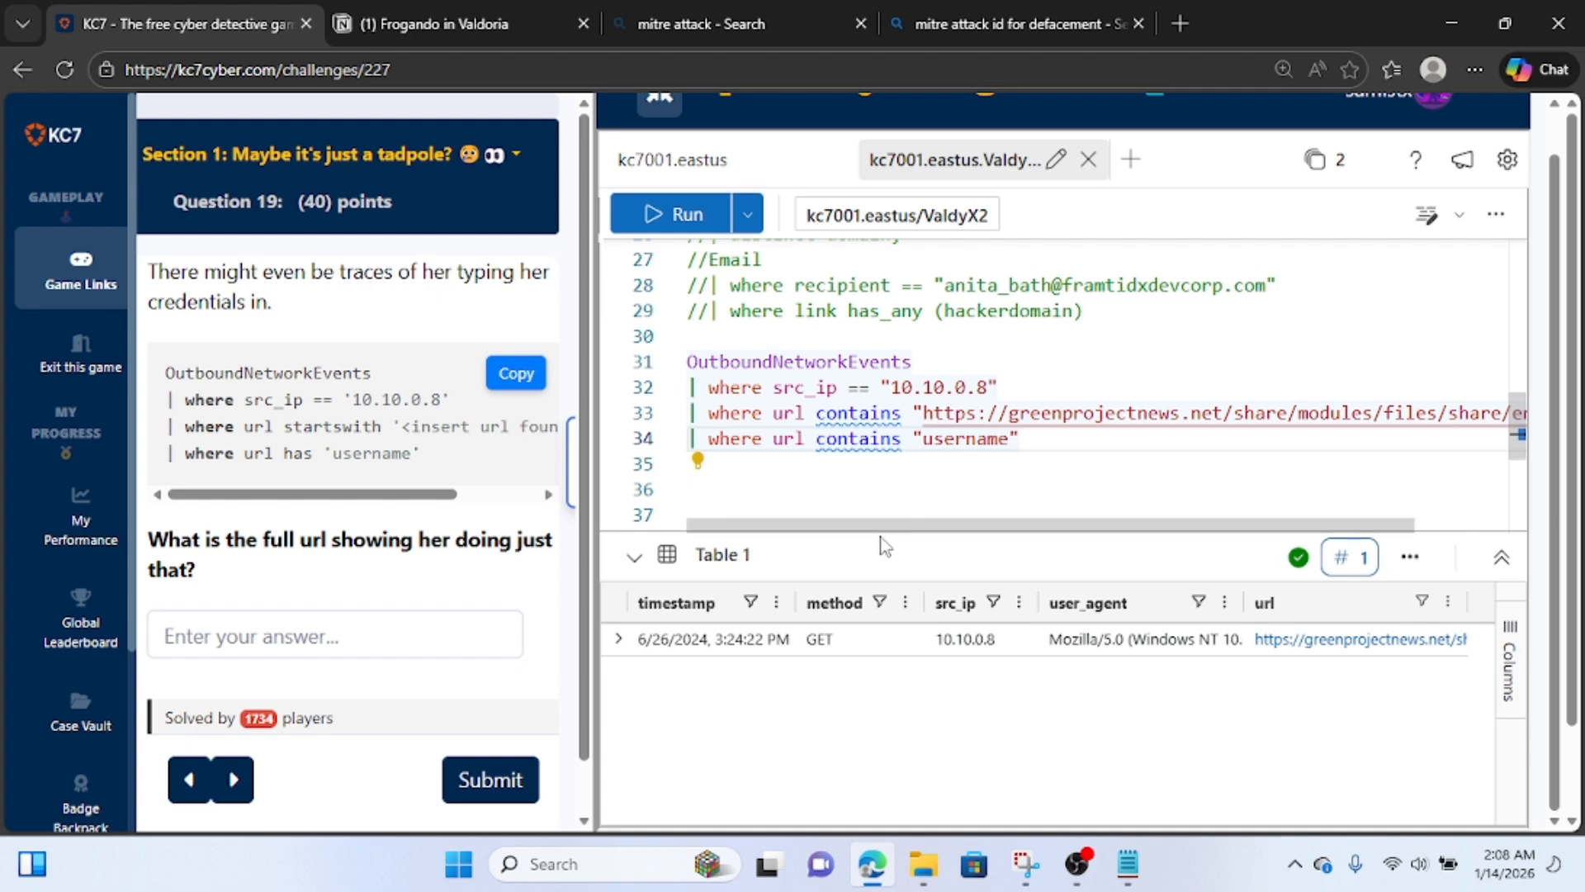
pyautogui.click(619, 639)
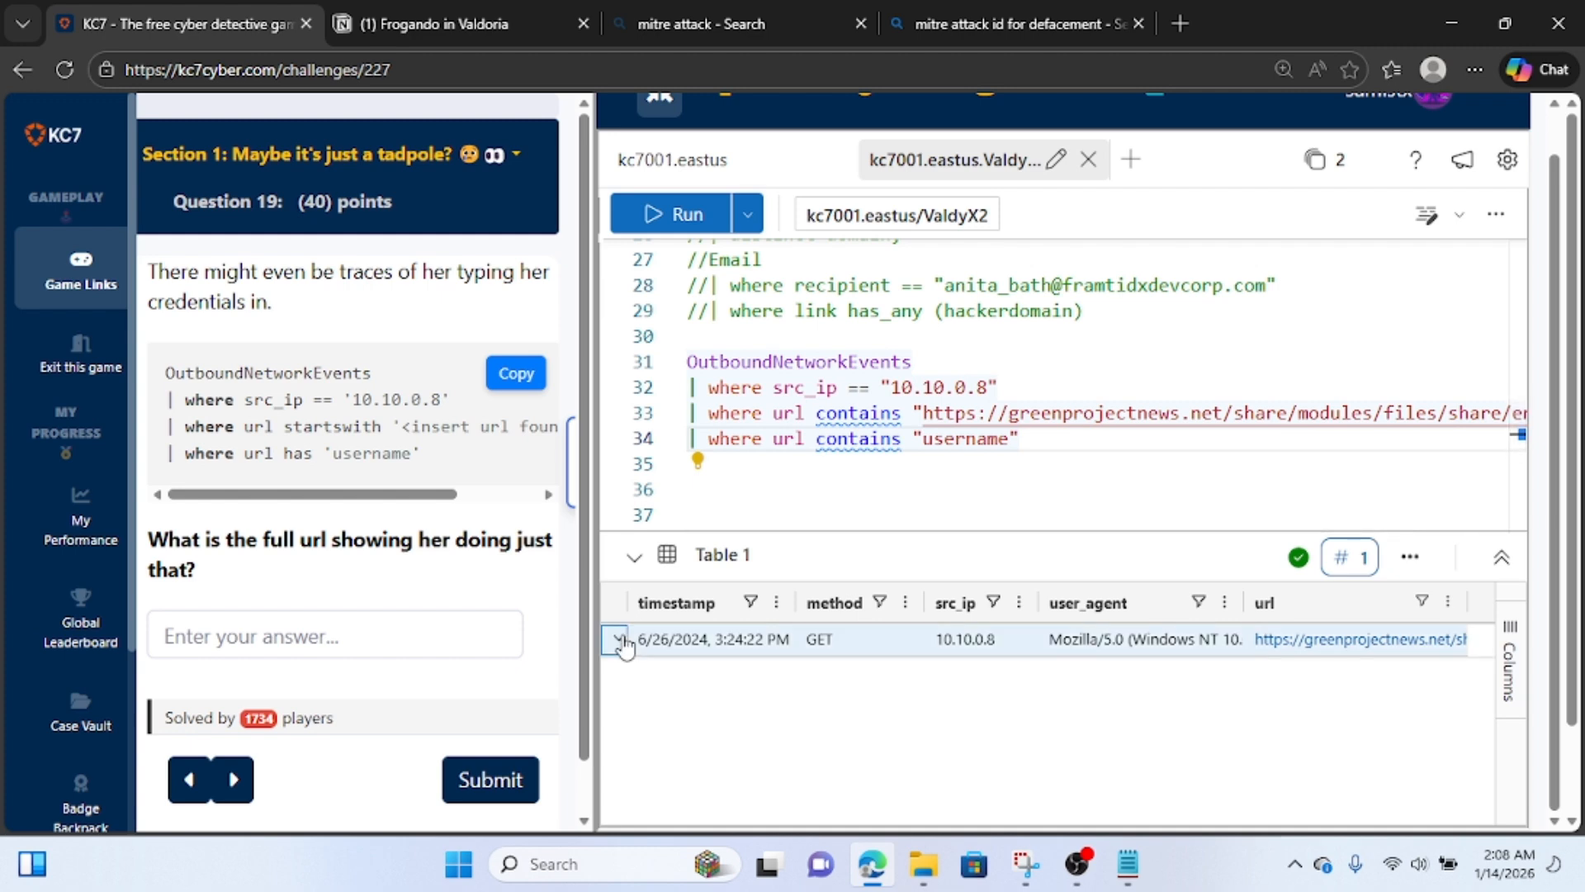
pyautogui.moveTo(1244, 504); pyautogui.dragTo(909, 505)
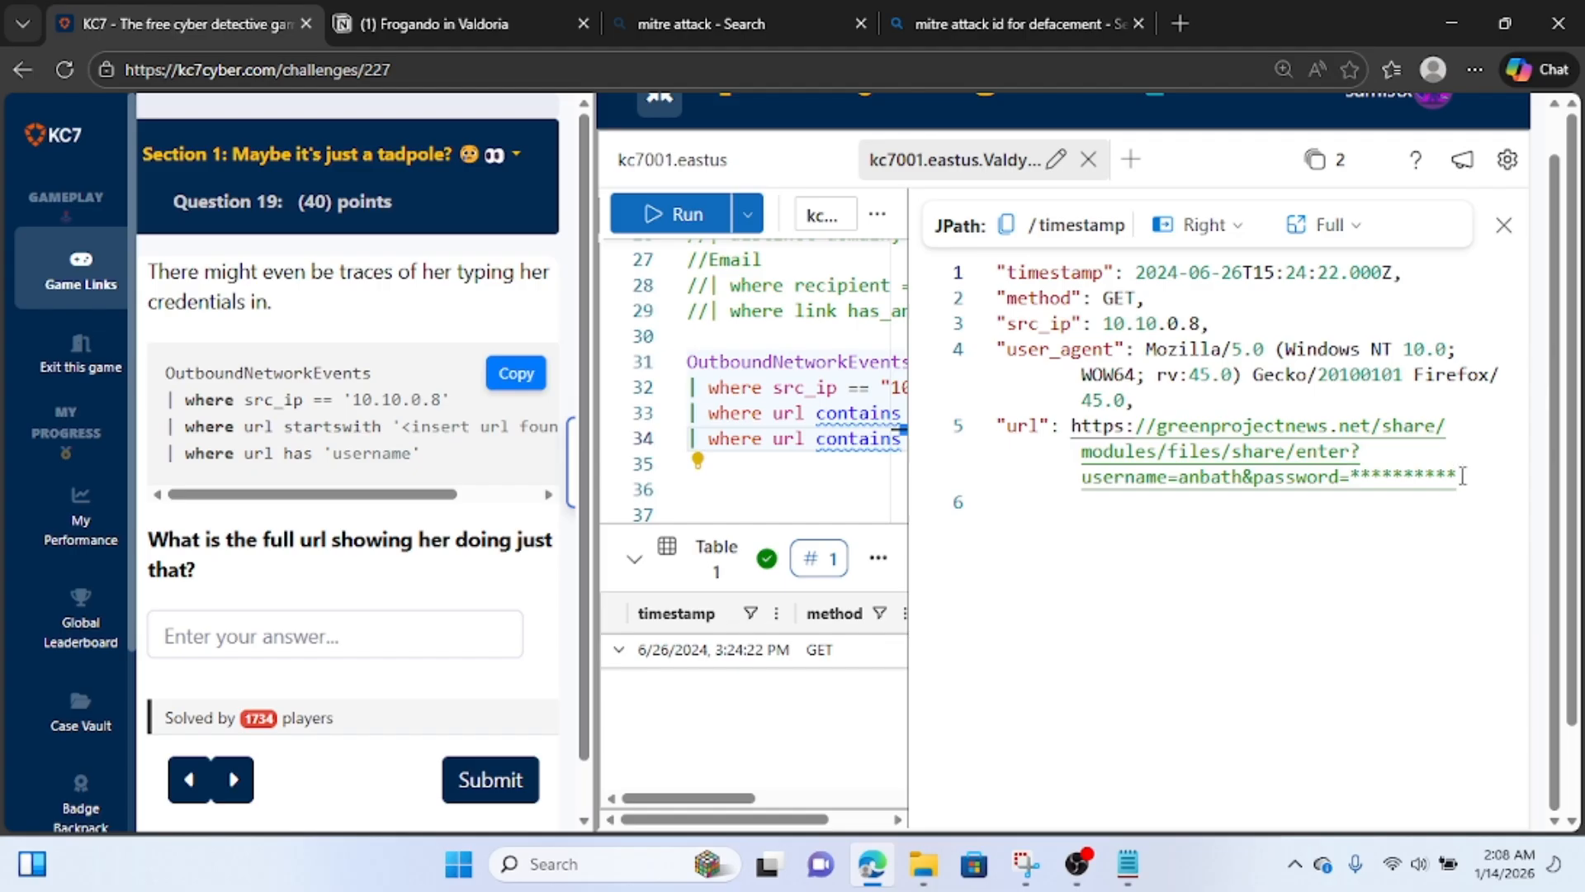
# Submit the record's full greenprojectnews.net URL with the username and masked password parameters as the answer to Question 19, and keep playing.
pyautogui.moveTo(1460, 477); pyautogui.dragTo(1067, 425)
pyautogui.hotkey('ctrl', 'c')
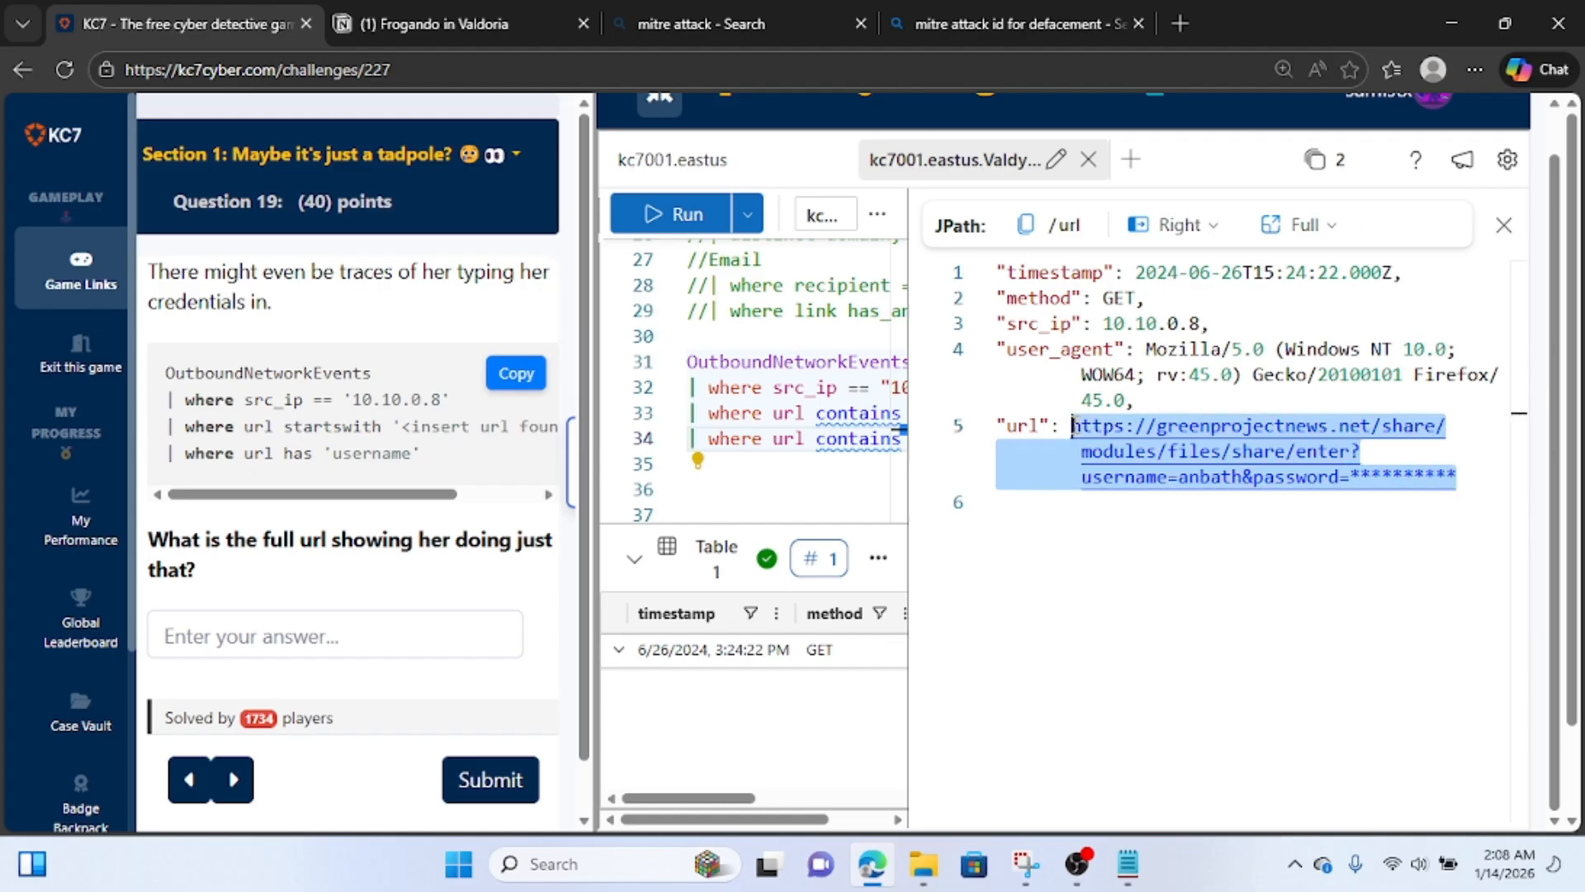
pyautogui.click(451, 7)
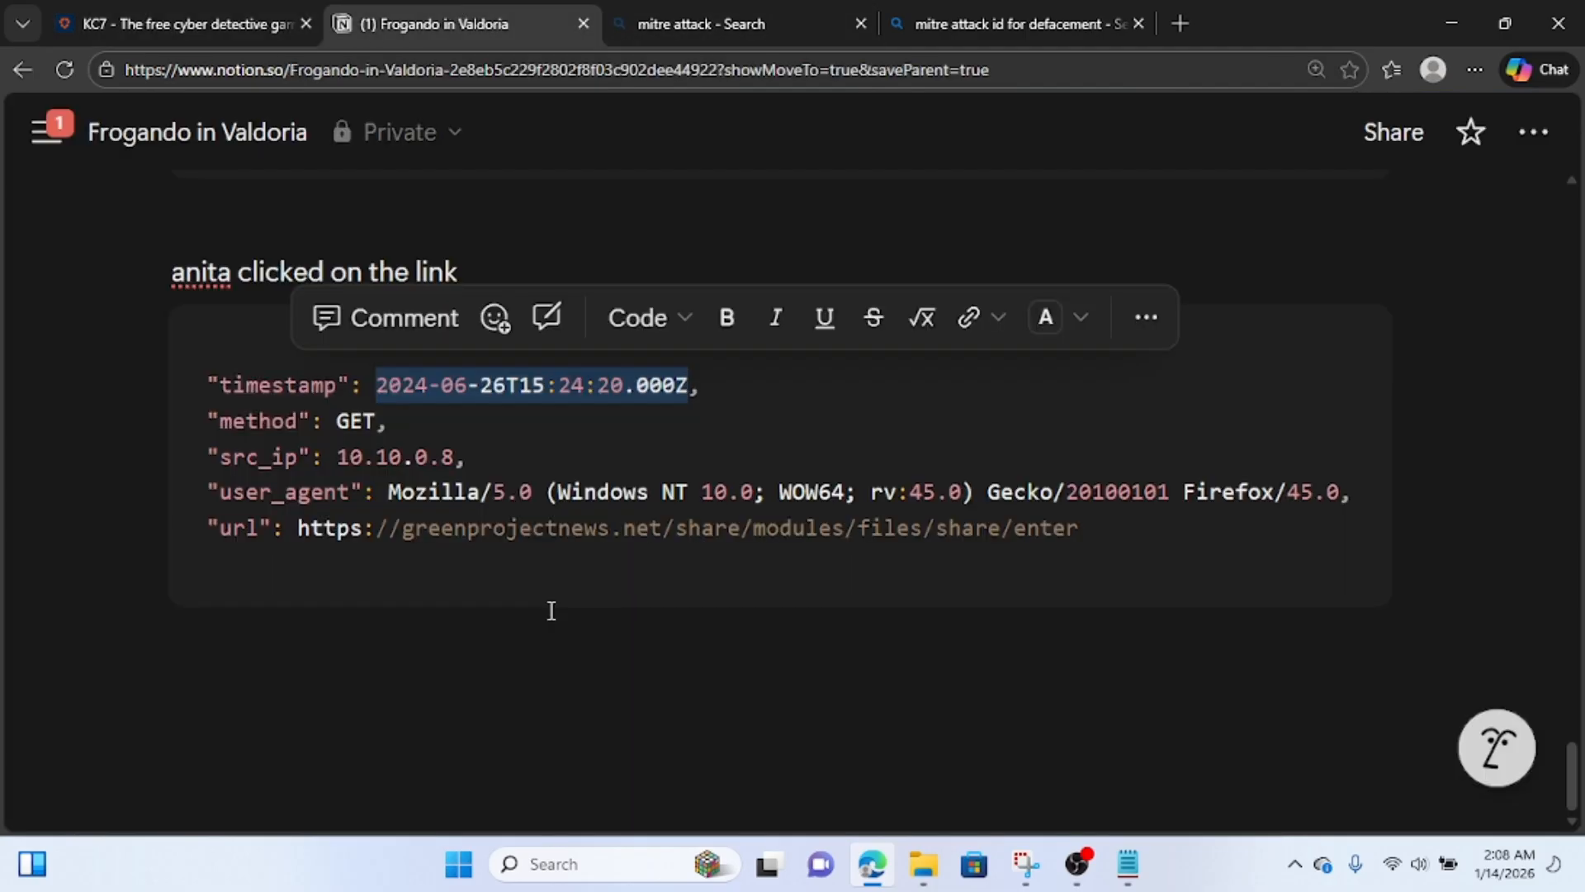
pyautogui.click(552, 610)
pyautogui.press('Return')
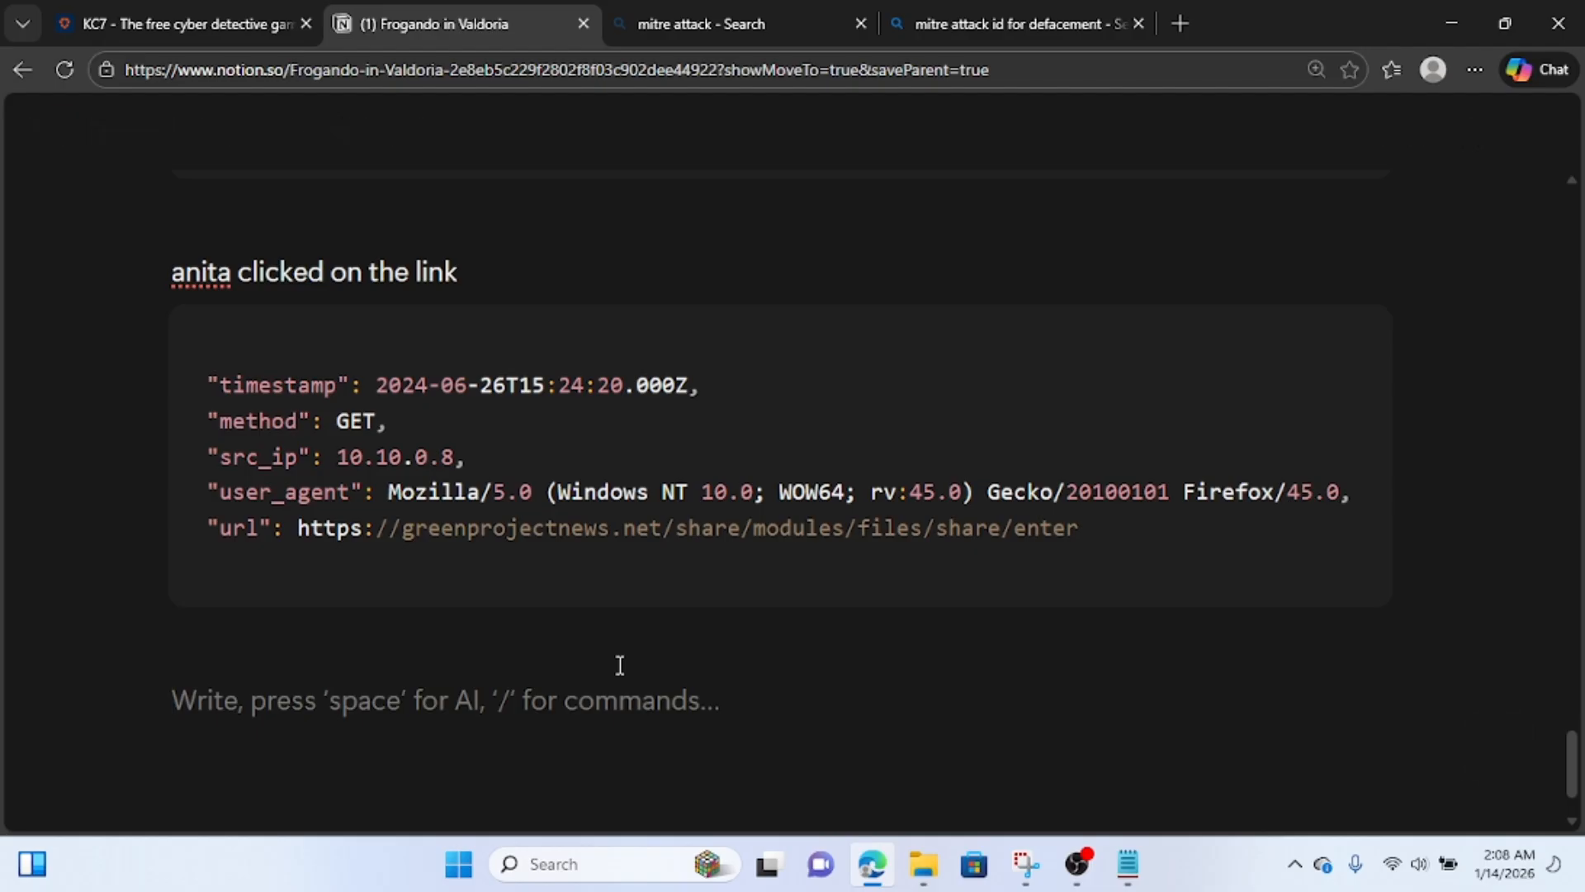
pyautogui.click(166, 23)
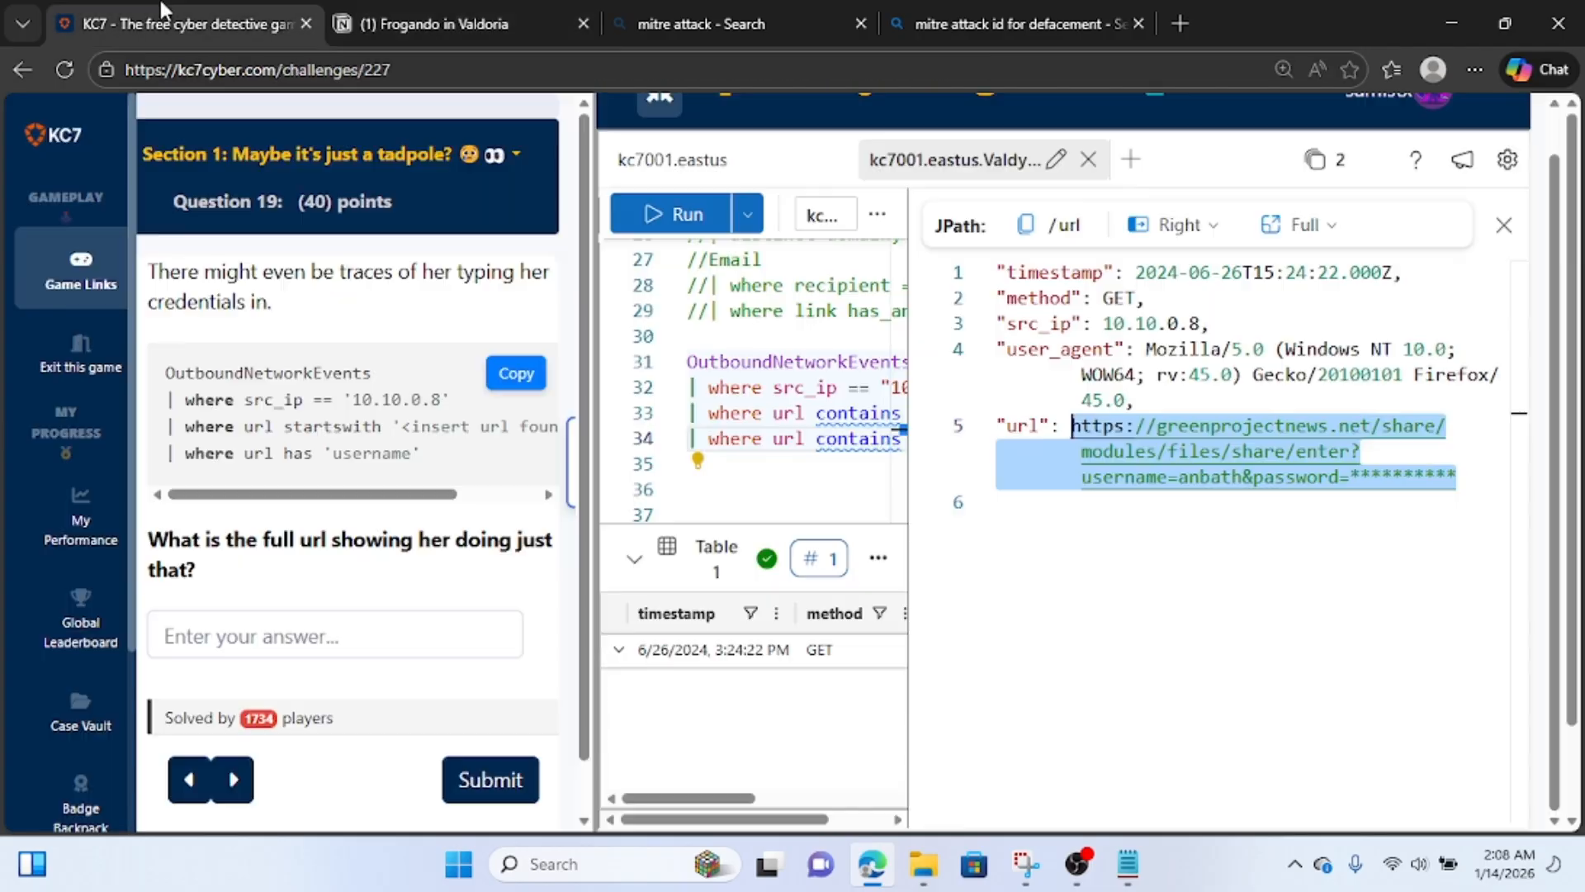
pyautogui.click(255, 642)
pyautogui.hotkey('ctrl', 'v')
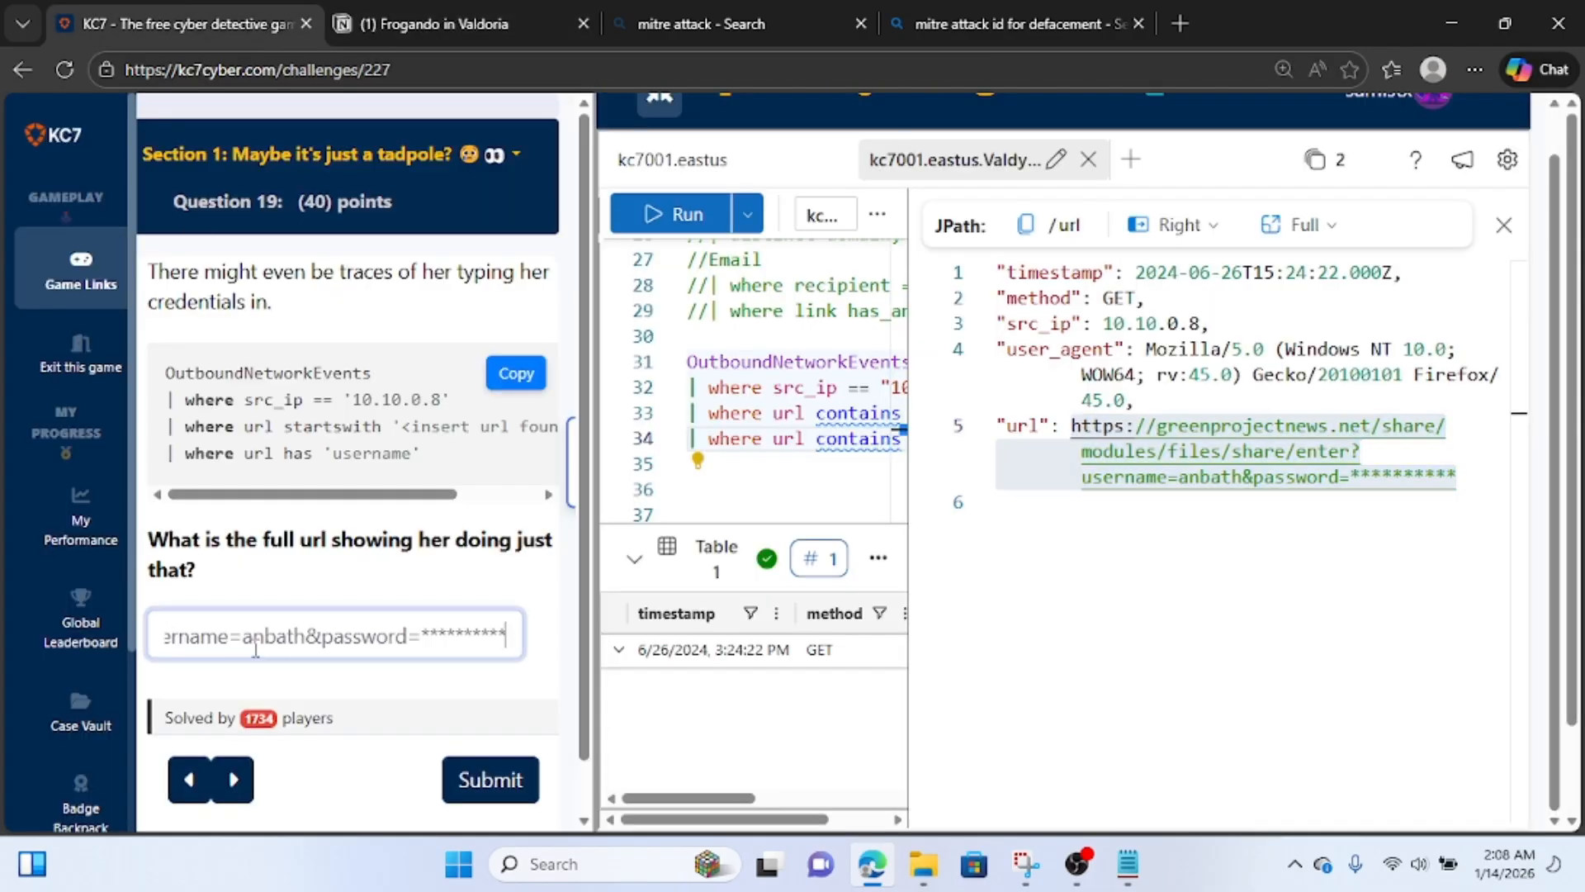
pyautogui.click(509, 791)
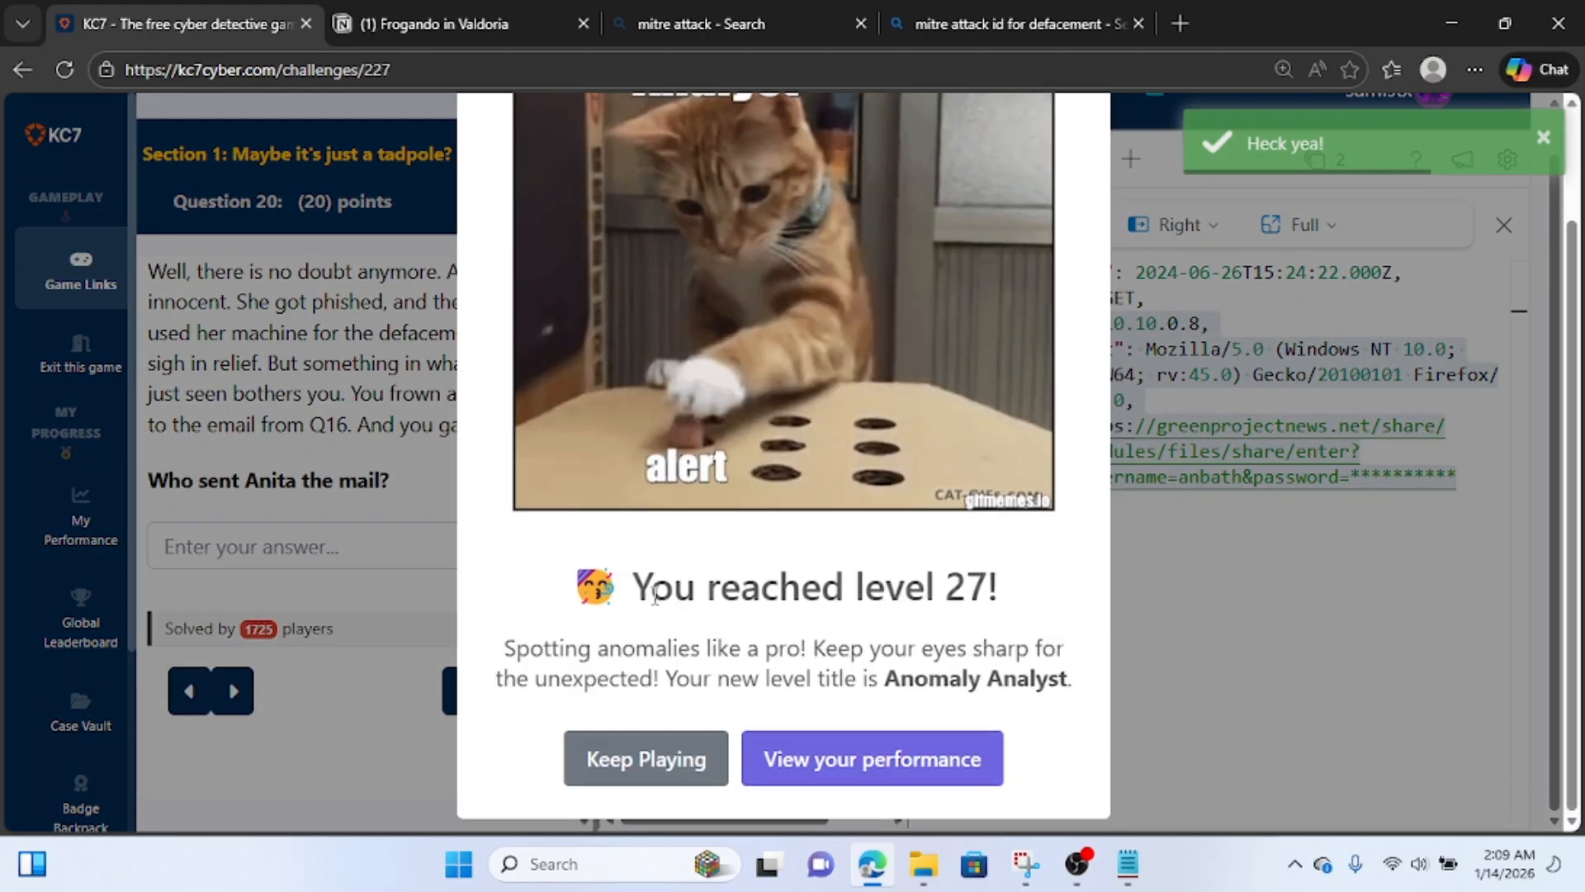
pyautogui.click(660, 751)
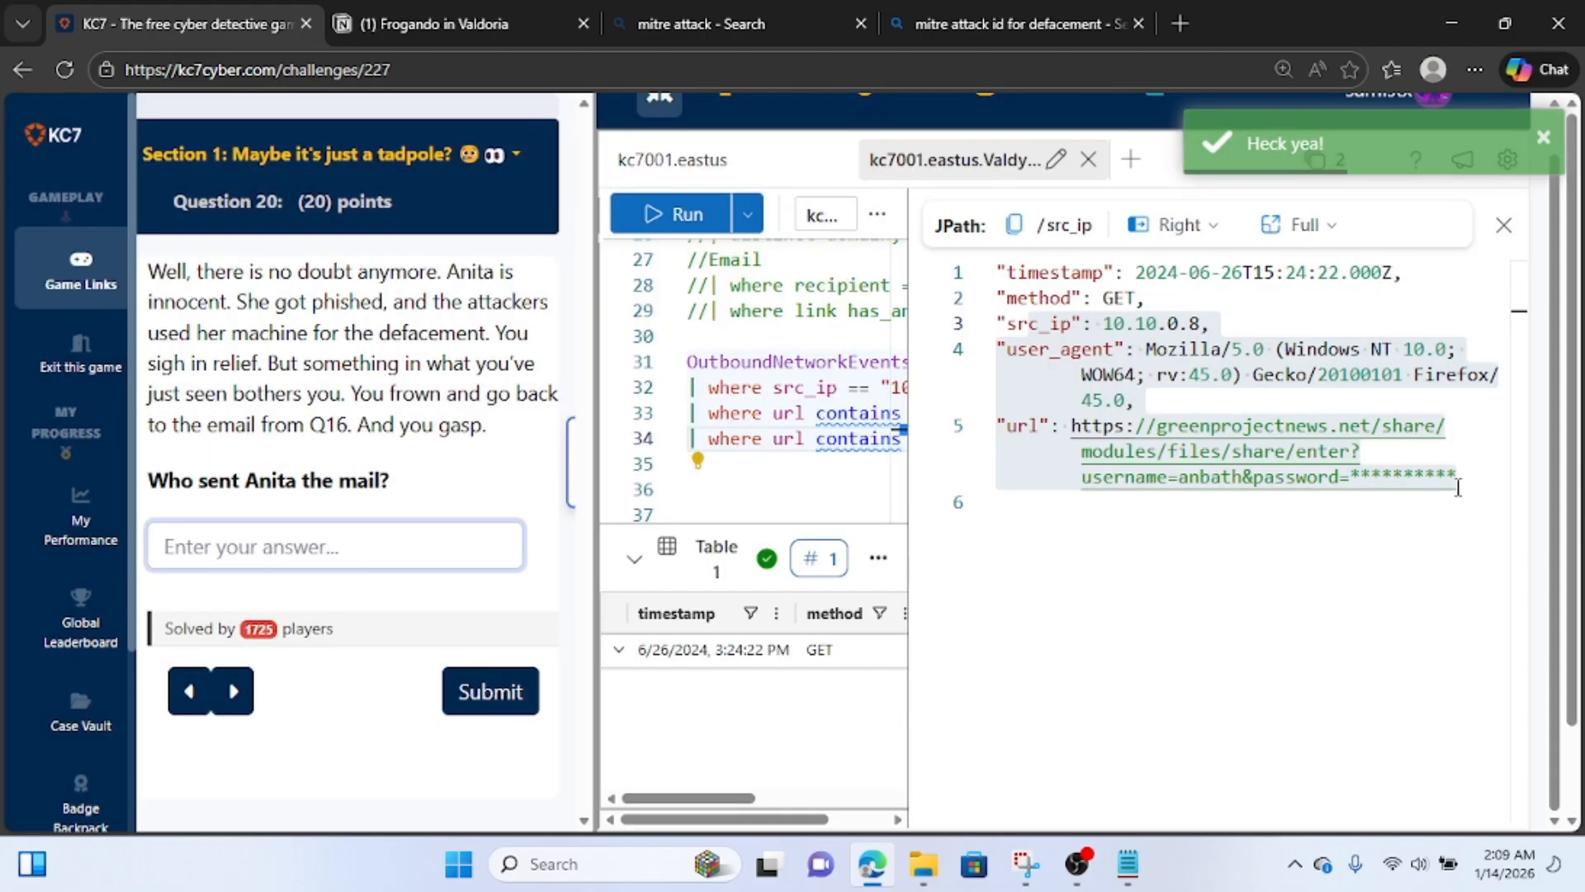
# Copy the full outbound record to the end of the Notion notes, under a line saying the web admin gave username and password via the phishing site.
pyautogui.moveTo(1458, 485); pyautogui.dragTo(995, 272)
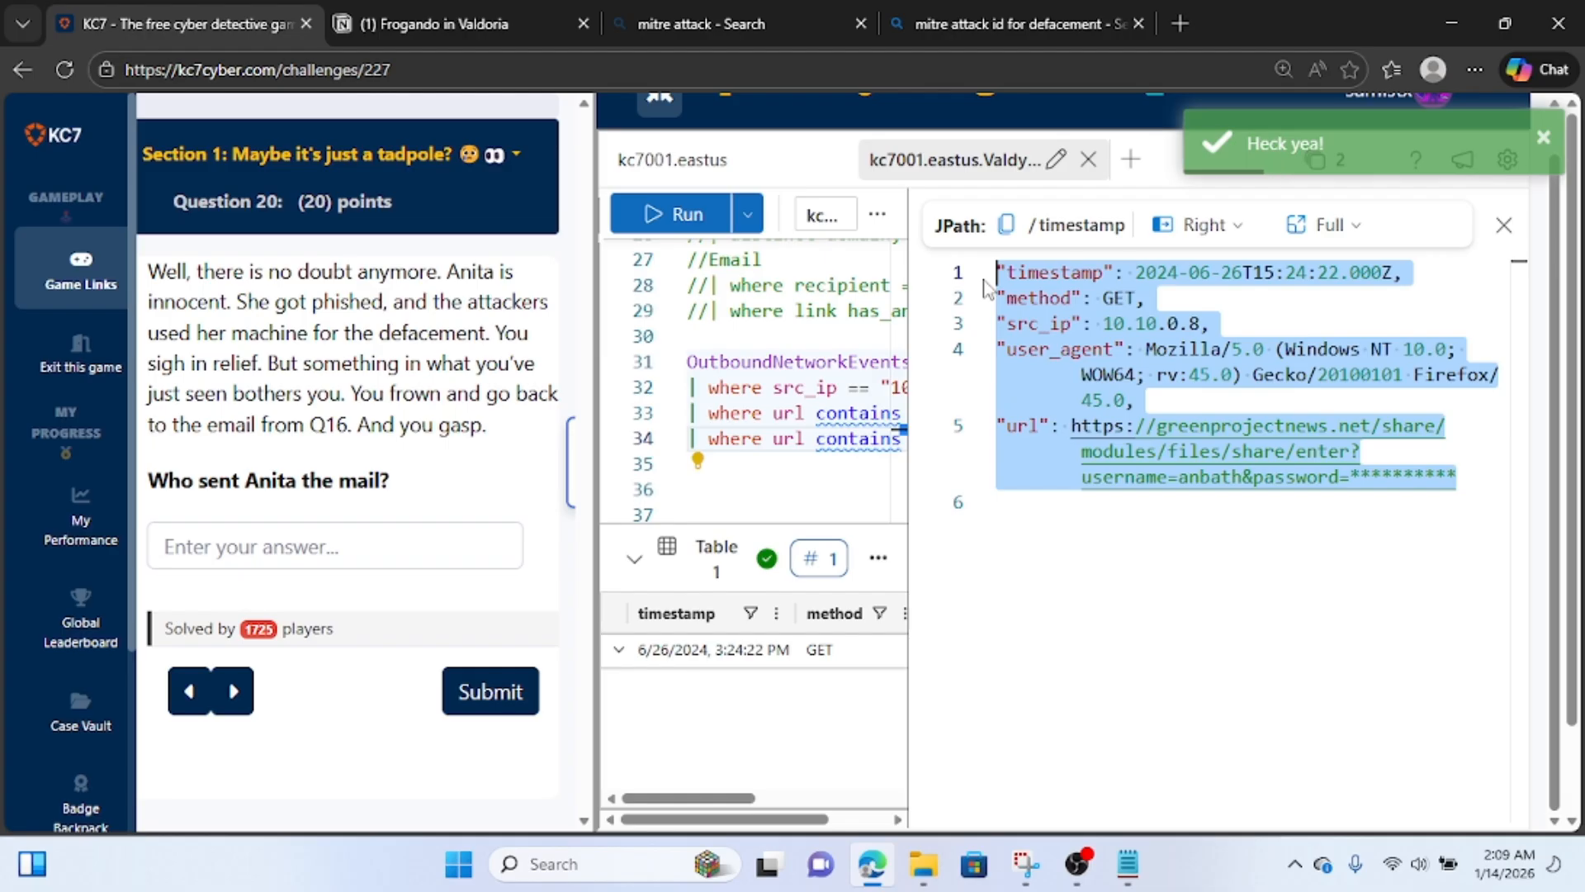
pyautogui.click(397, 17)
pyautogui.scroll(-1, 506, 567)
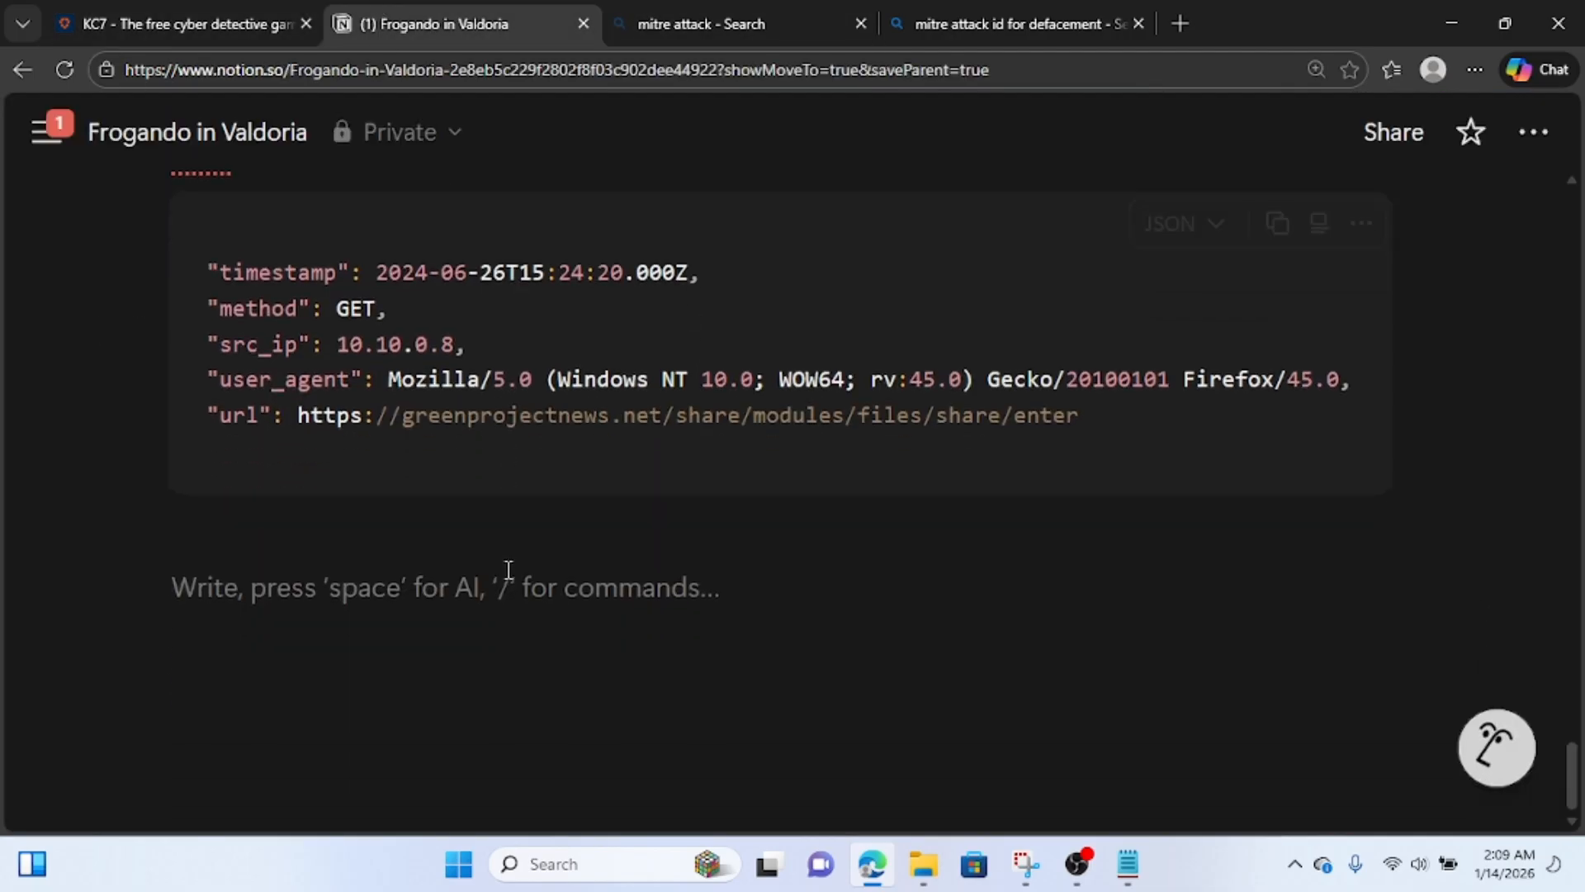
pyautogui.write('ani')
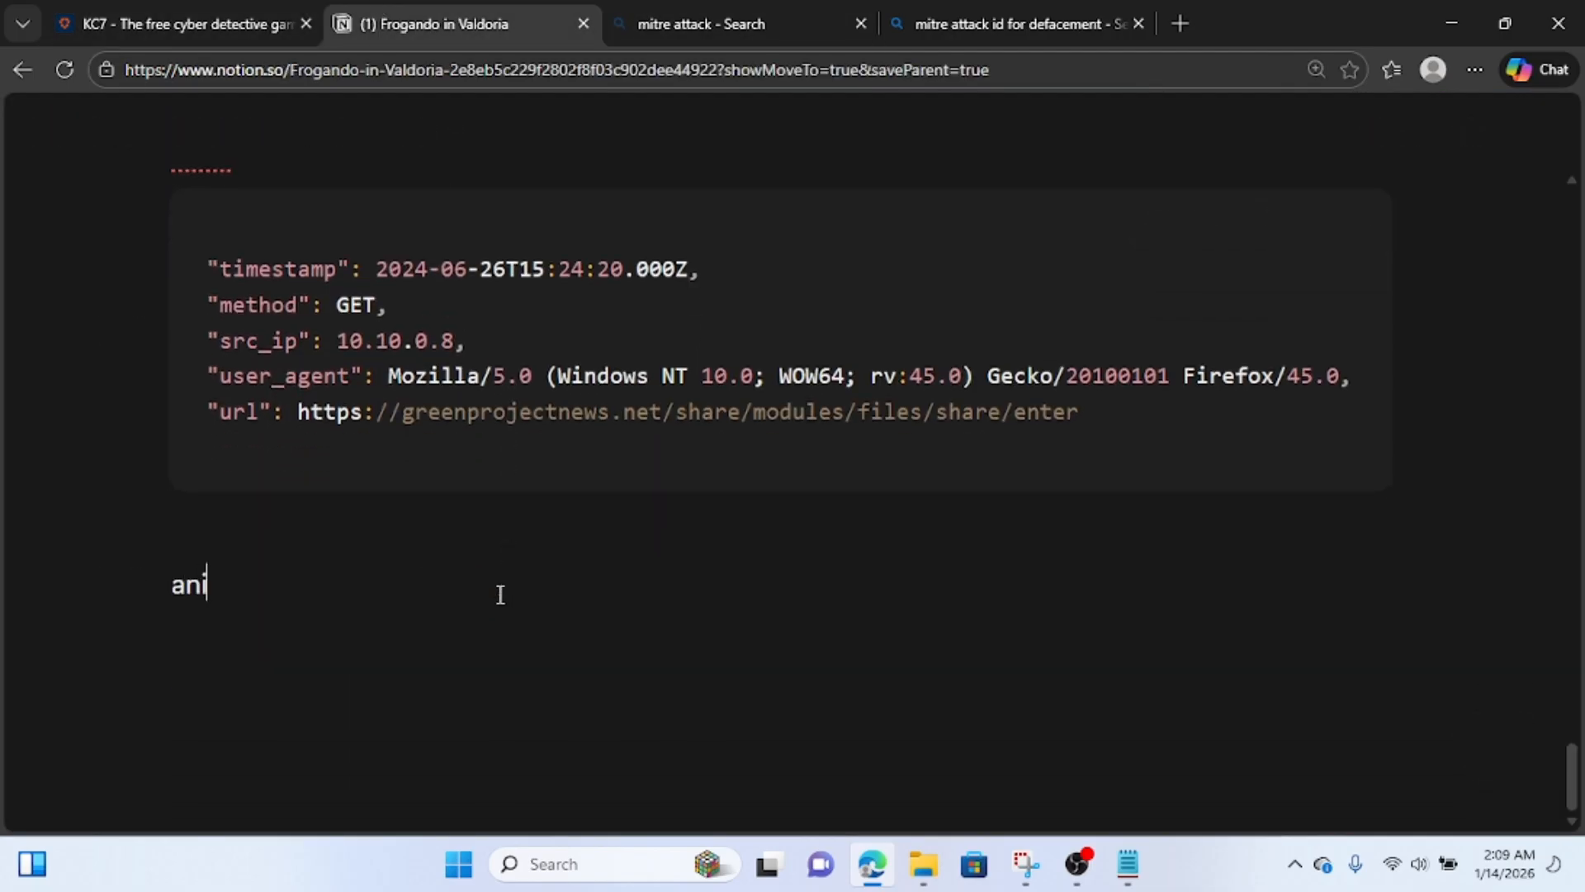
pyautogui.write('ta gave')
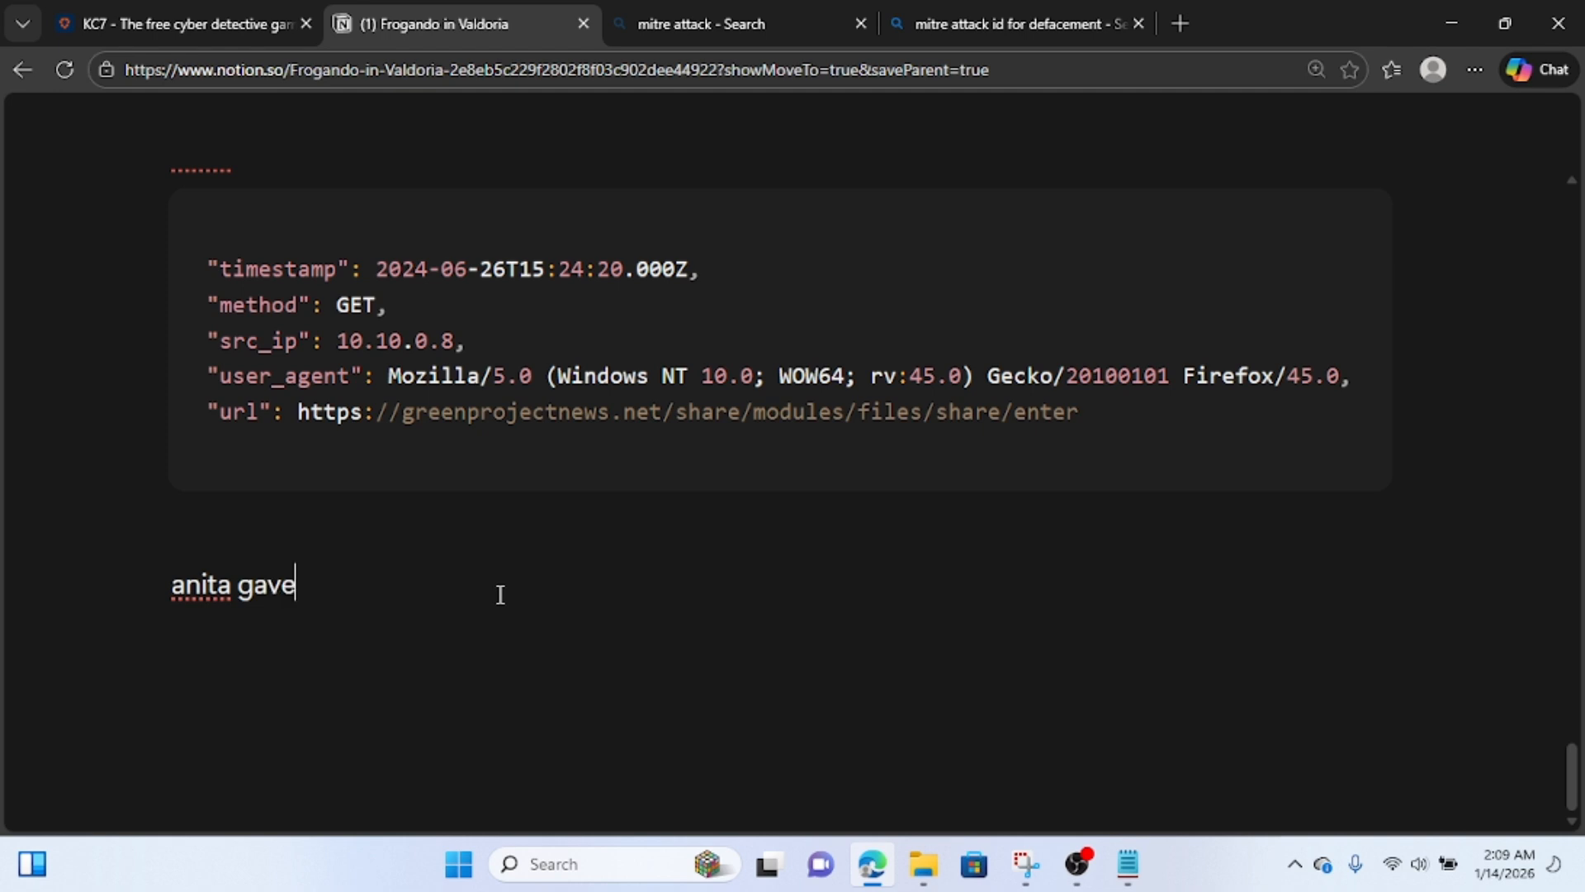
pyautogui.write(' username and a')
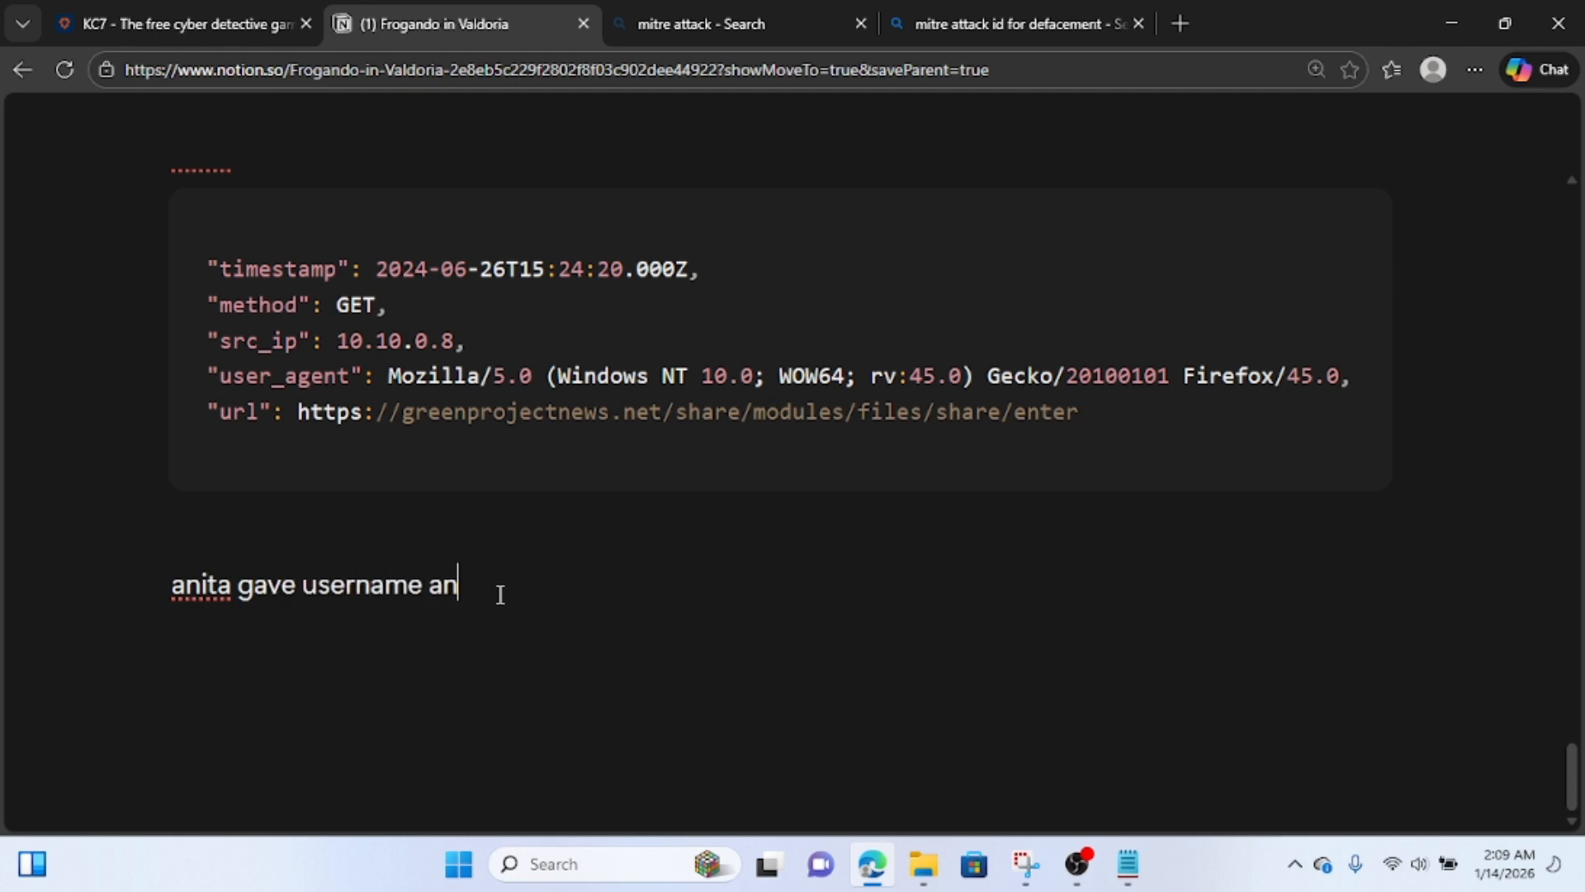
pyautogui.press('BackSpace')
pyautogui.write('ops')
pyautogui.press('BackSpace')
pyautogui.press('BackSpace')
pyautogui.press('BackSpace')
pyautogui.write('password via th')
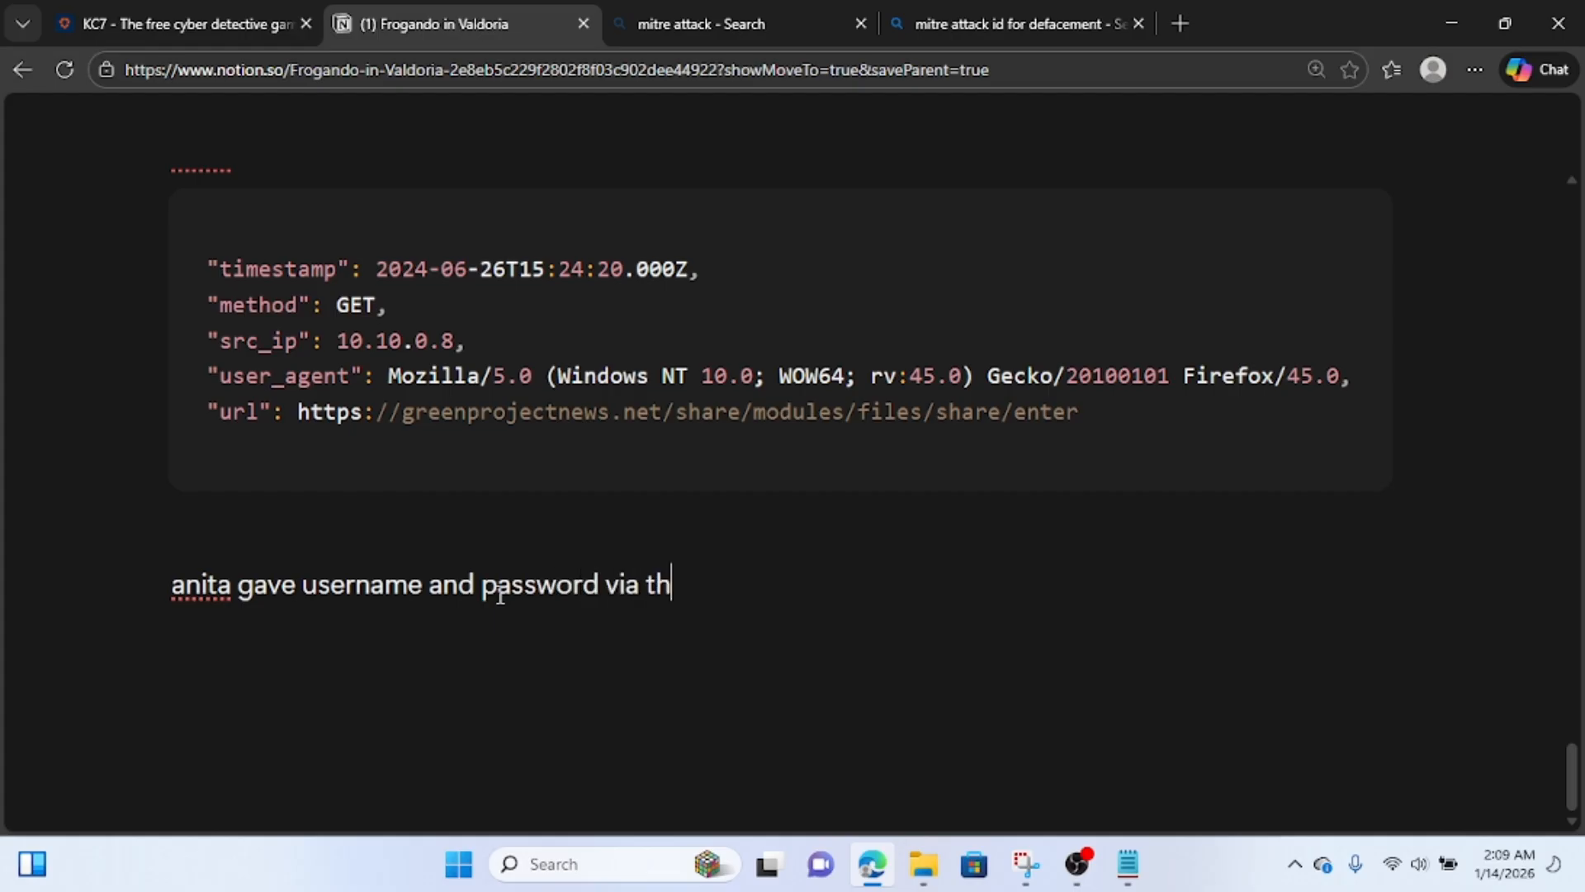
pyautogui.write('e phisi')
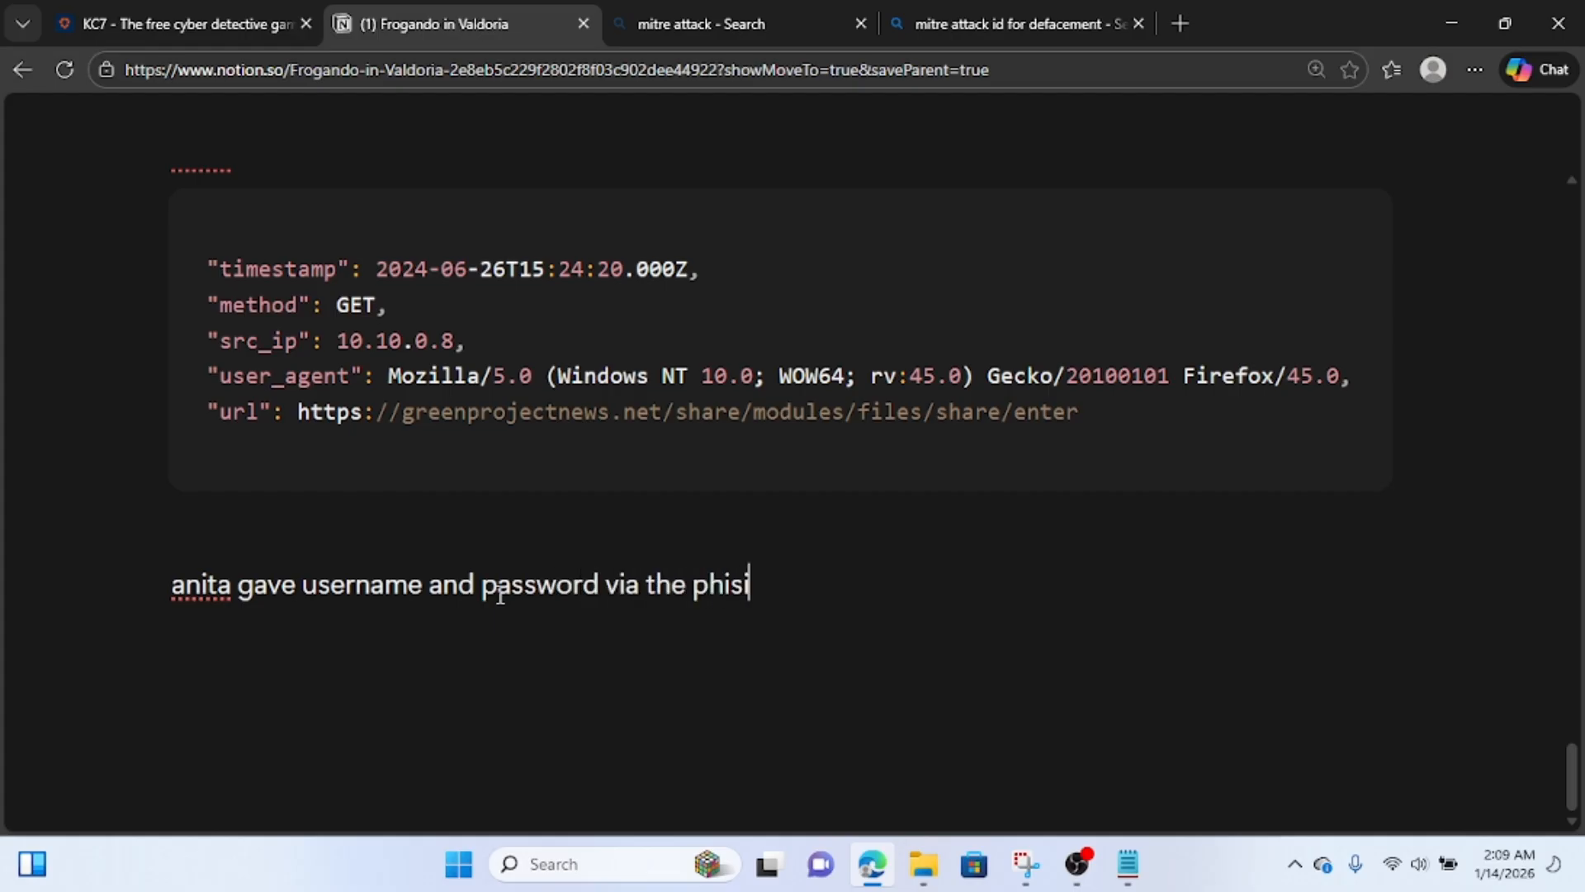
pyautogui.press('BackSpace')
pyautogui.write('hing site')
pyautogui.press('Return')
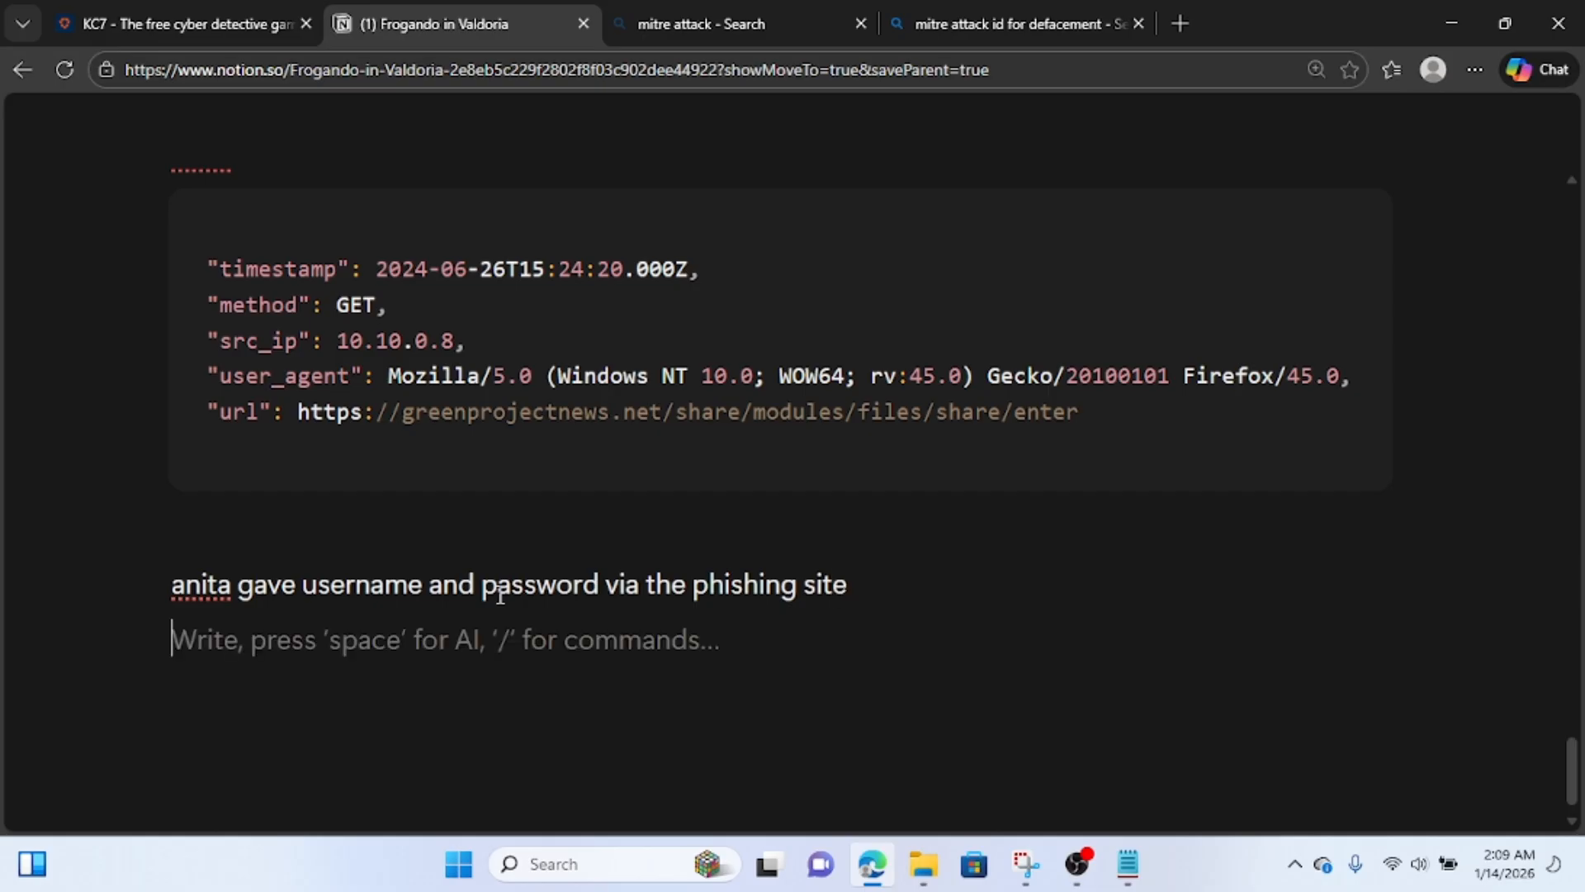
pyautogui.hotkey('ctrl', 'v')
pyautogui.scroll(-4, 499, 591)
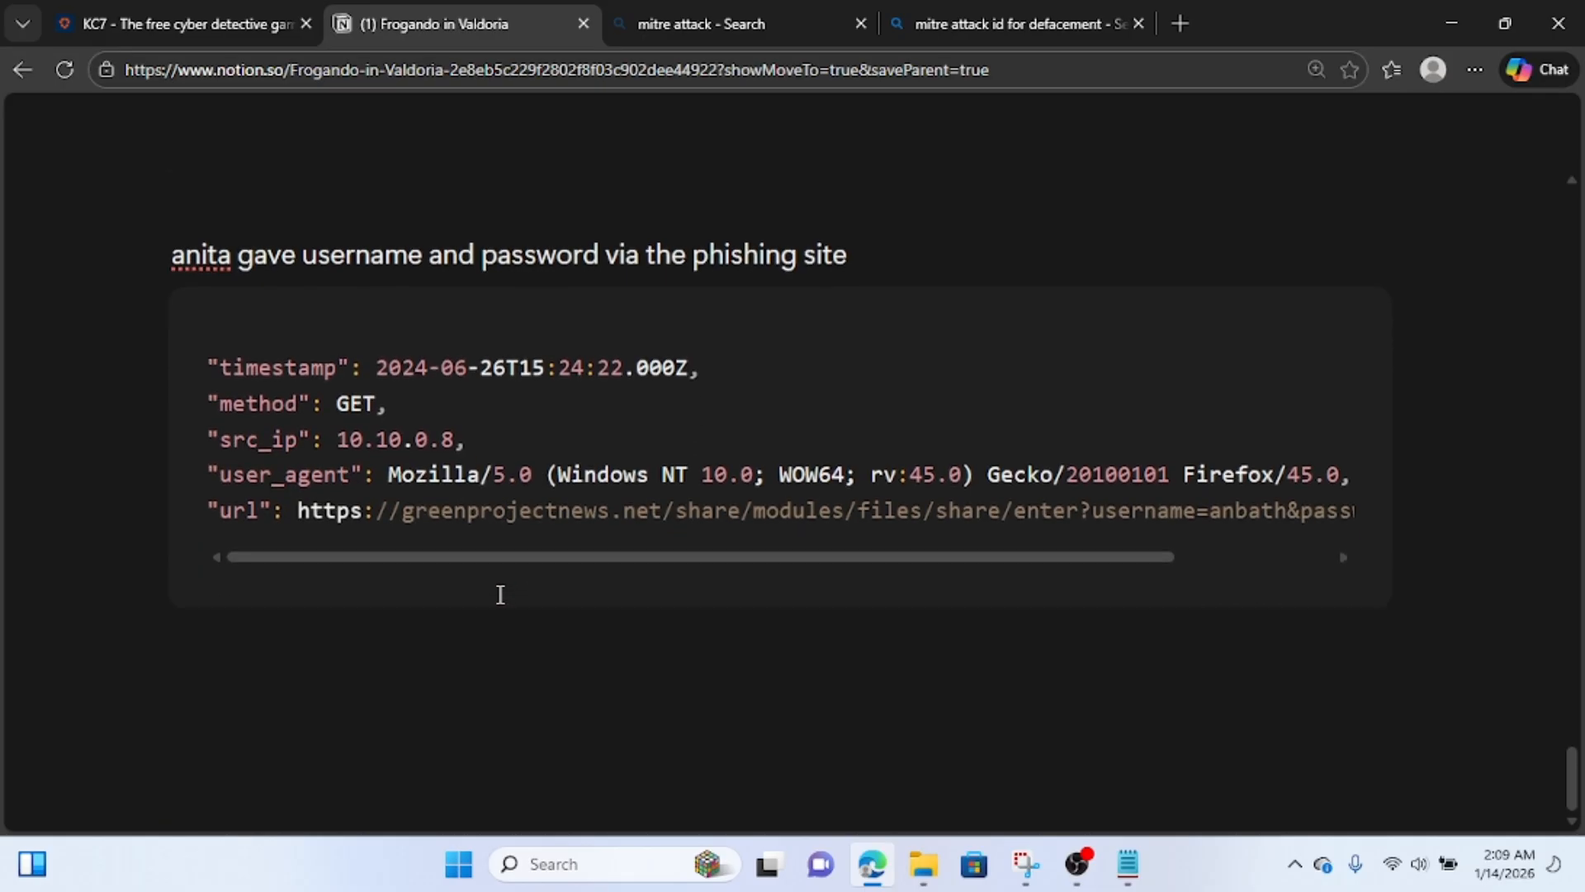
# Check Question 20 in KC7, find the phishing email record in the Notion notes and copy its sender address.
pyautogui.click(166, 23)
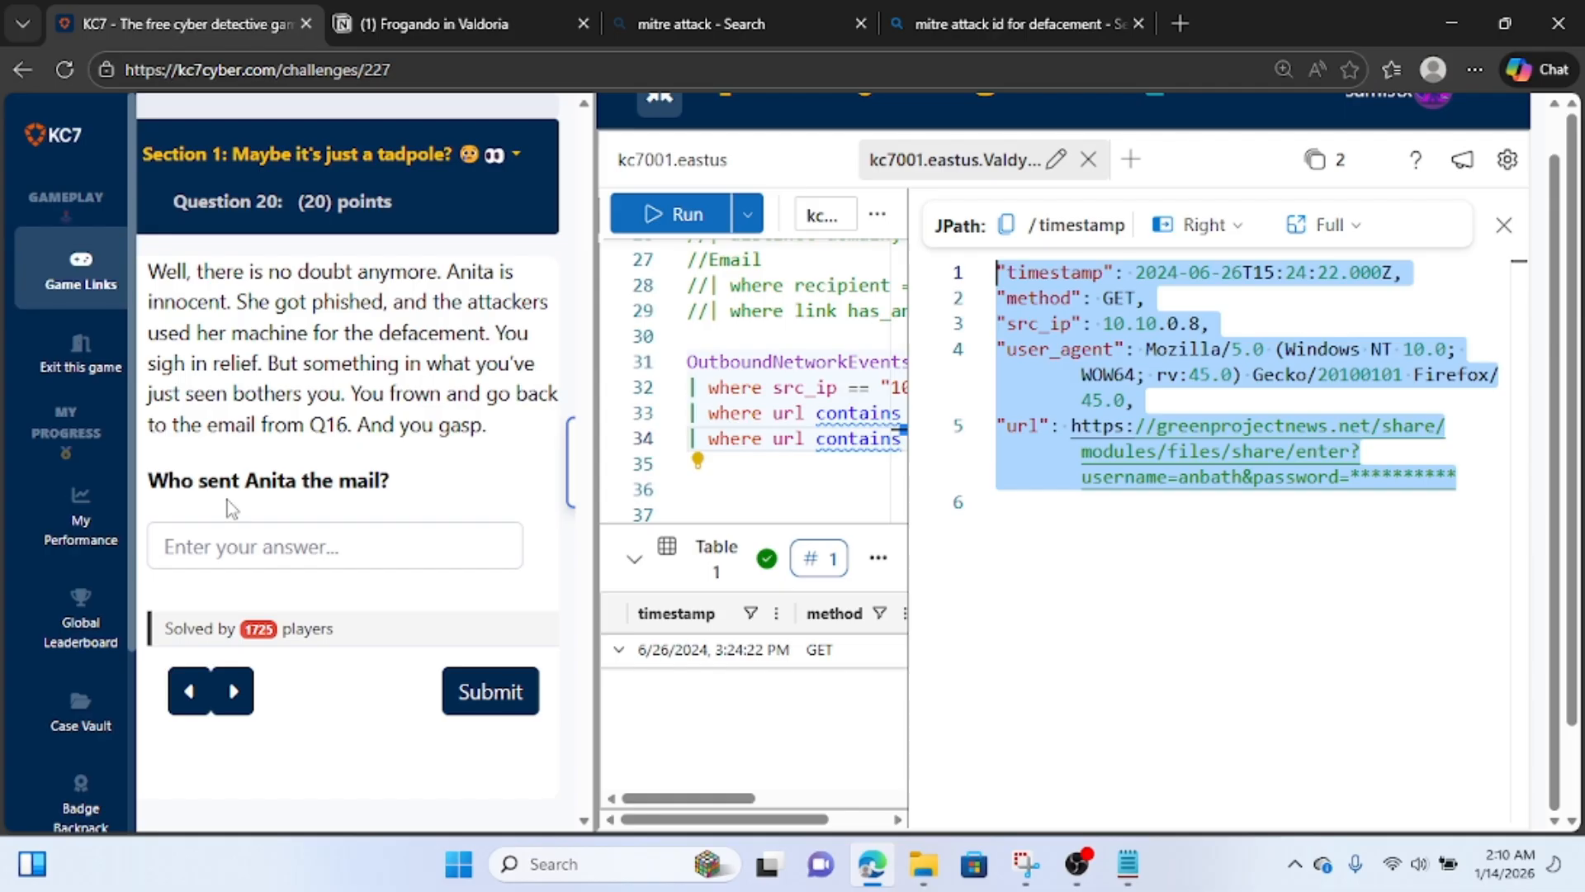
pyautogui.click(423, 33)
pyautogui.scroll(1, 682, 466)
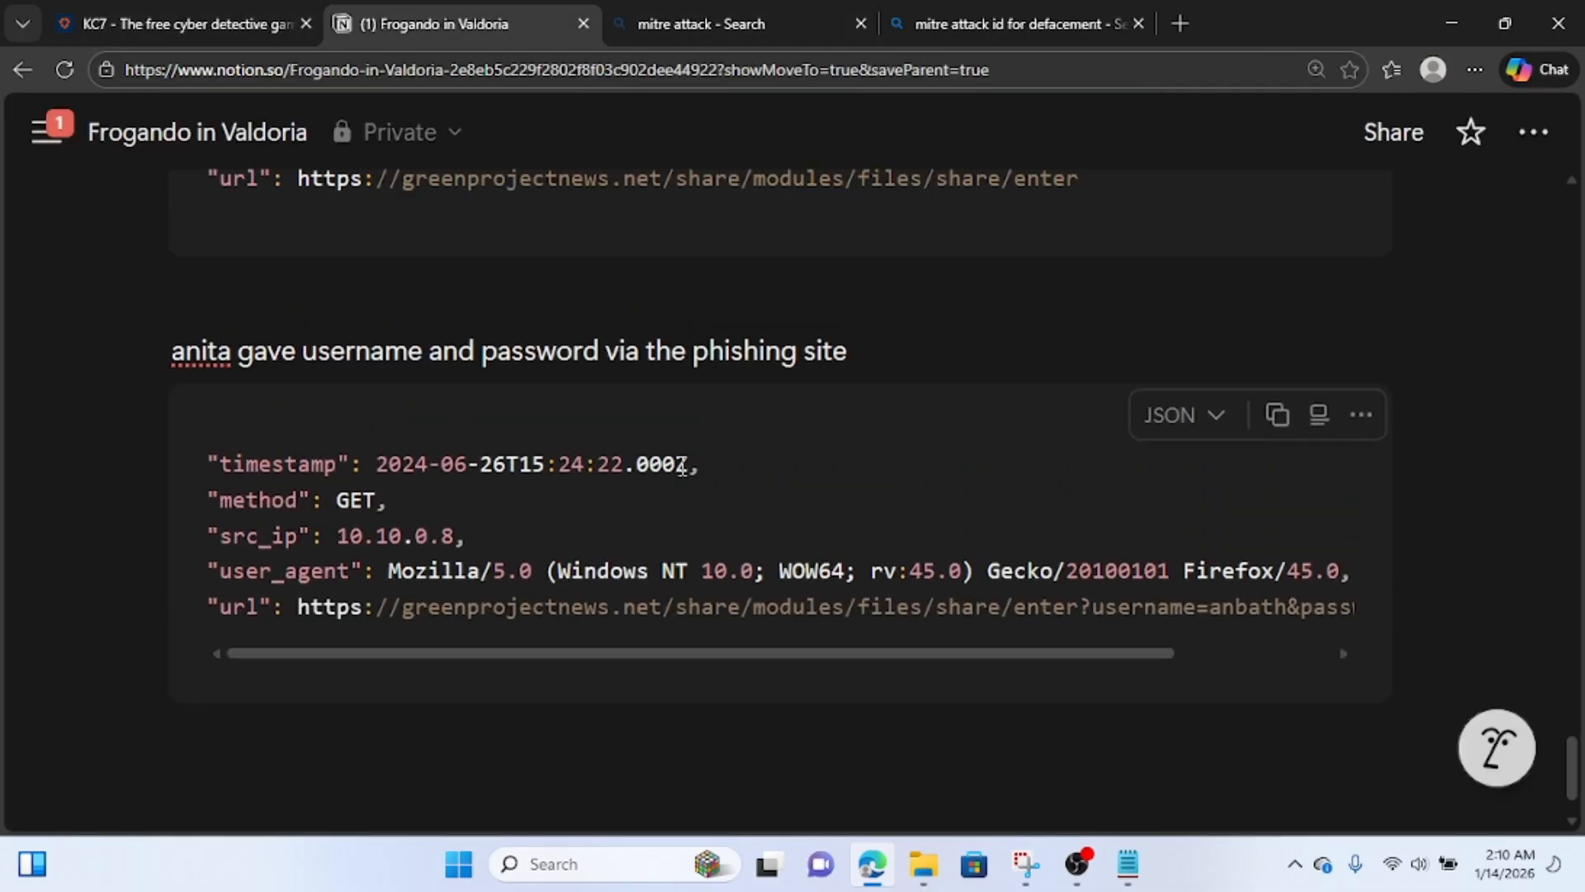
pyautogui.scroll(10, 682, 466)
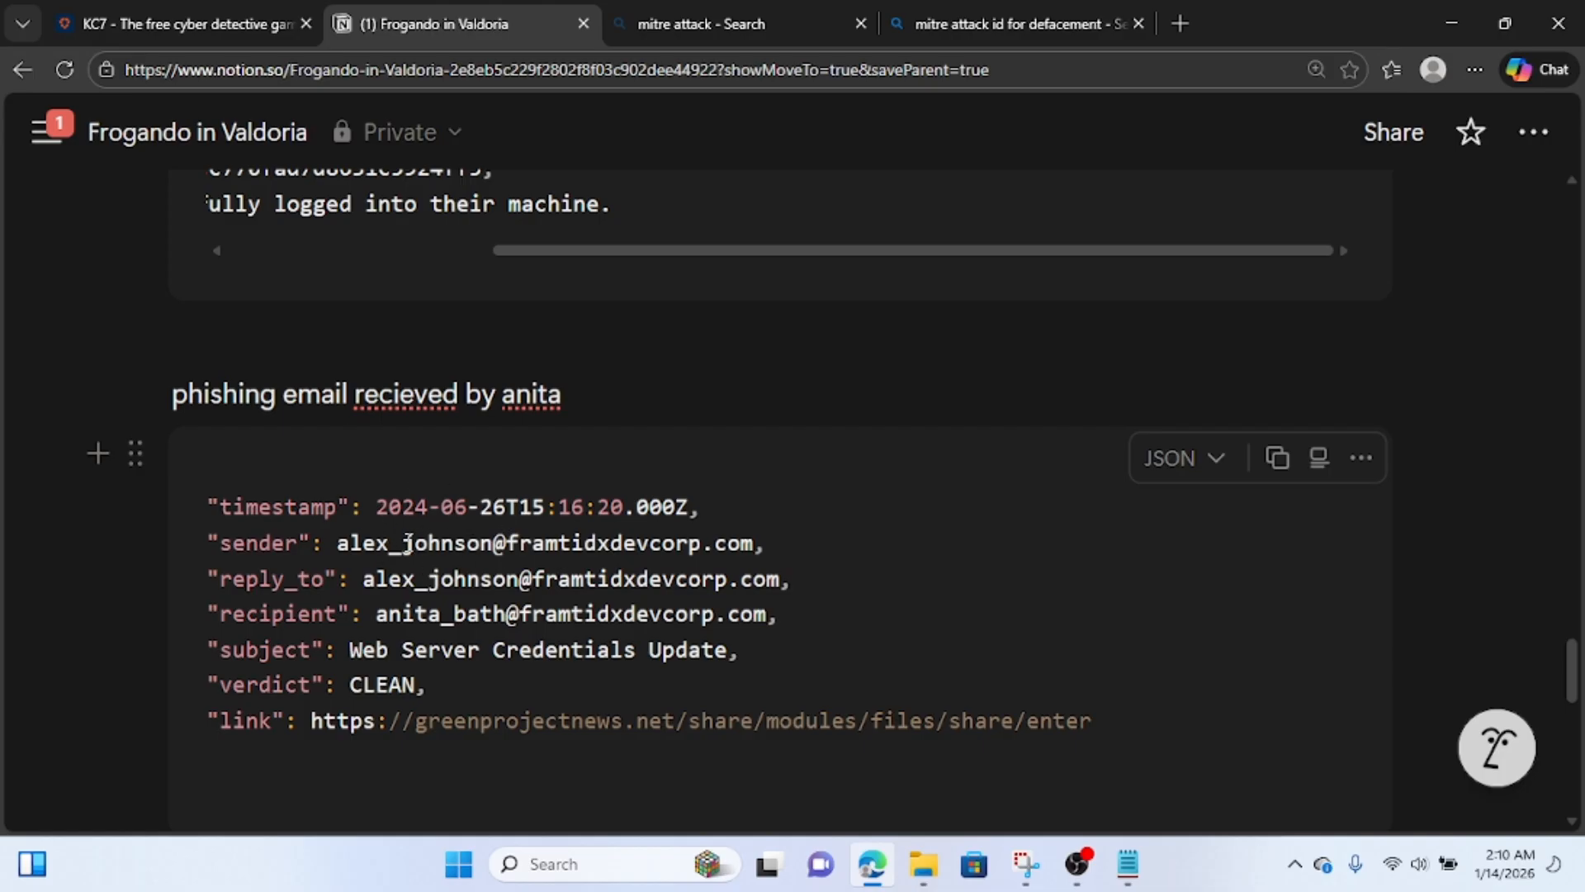
pyautogui.click(120, 20)
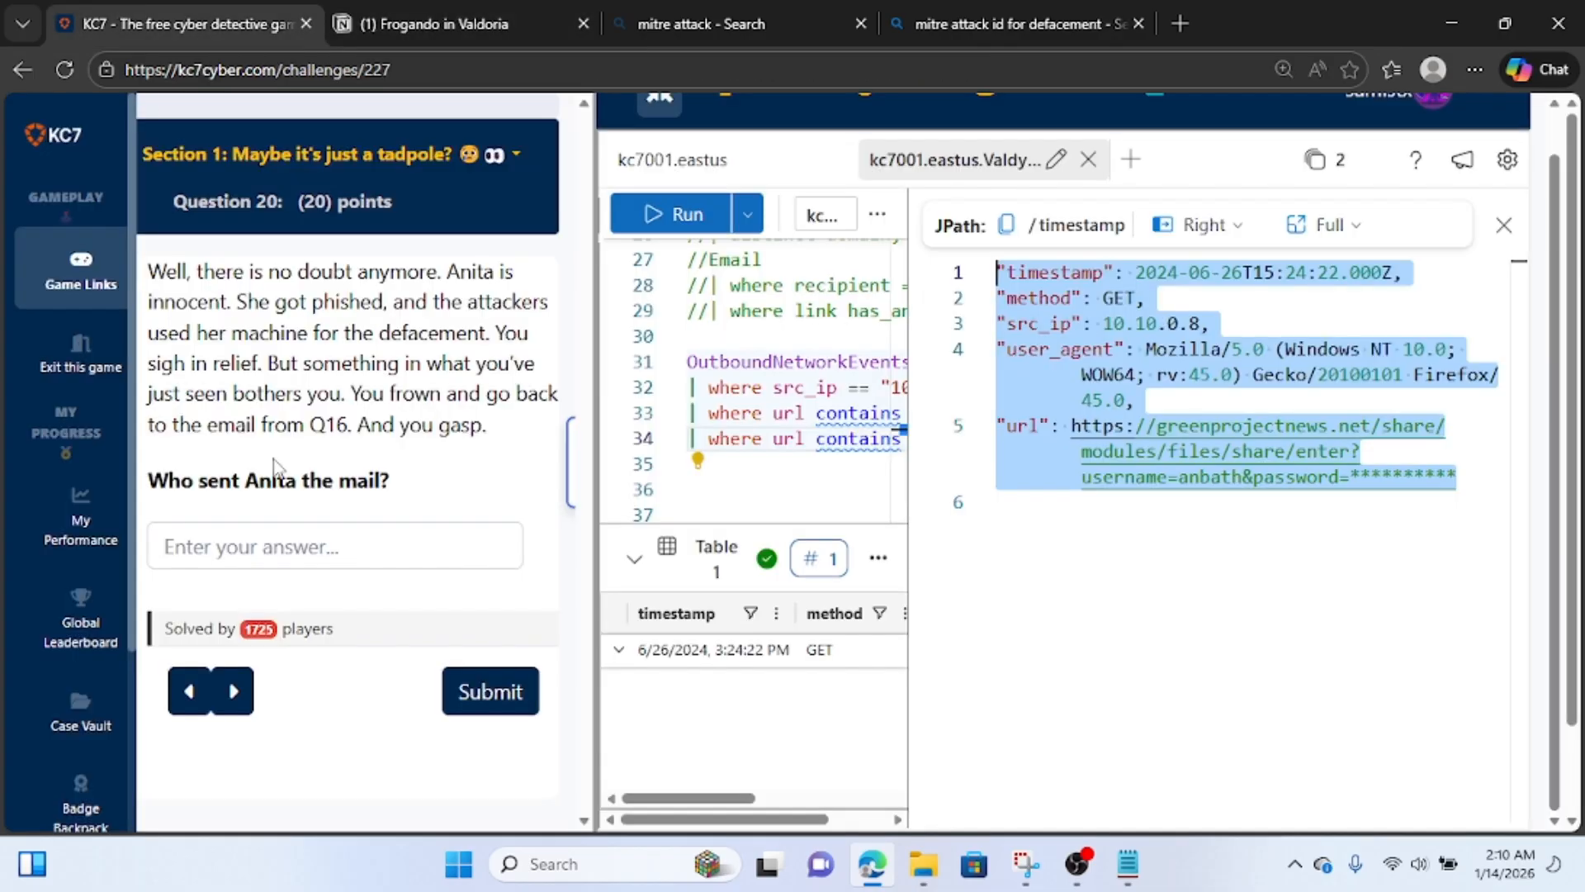
pyautogui.scroll(-1, 275, 468)
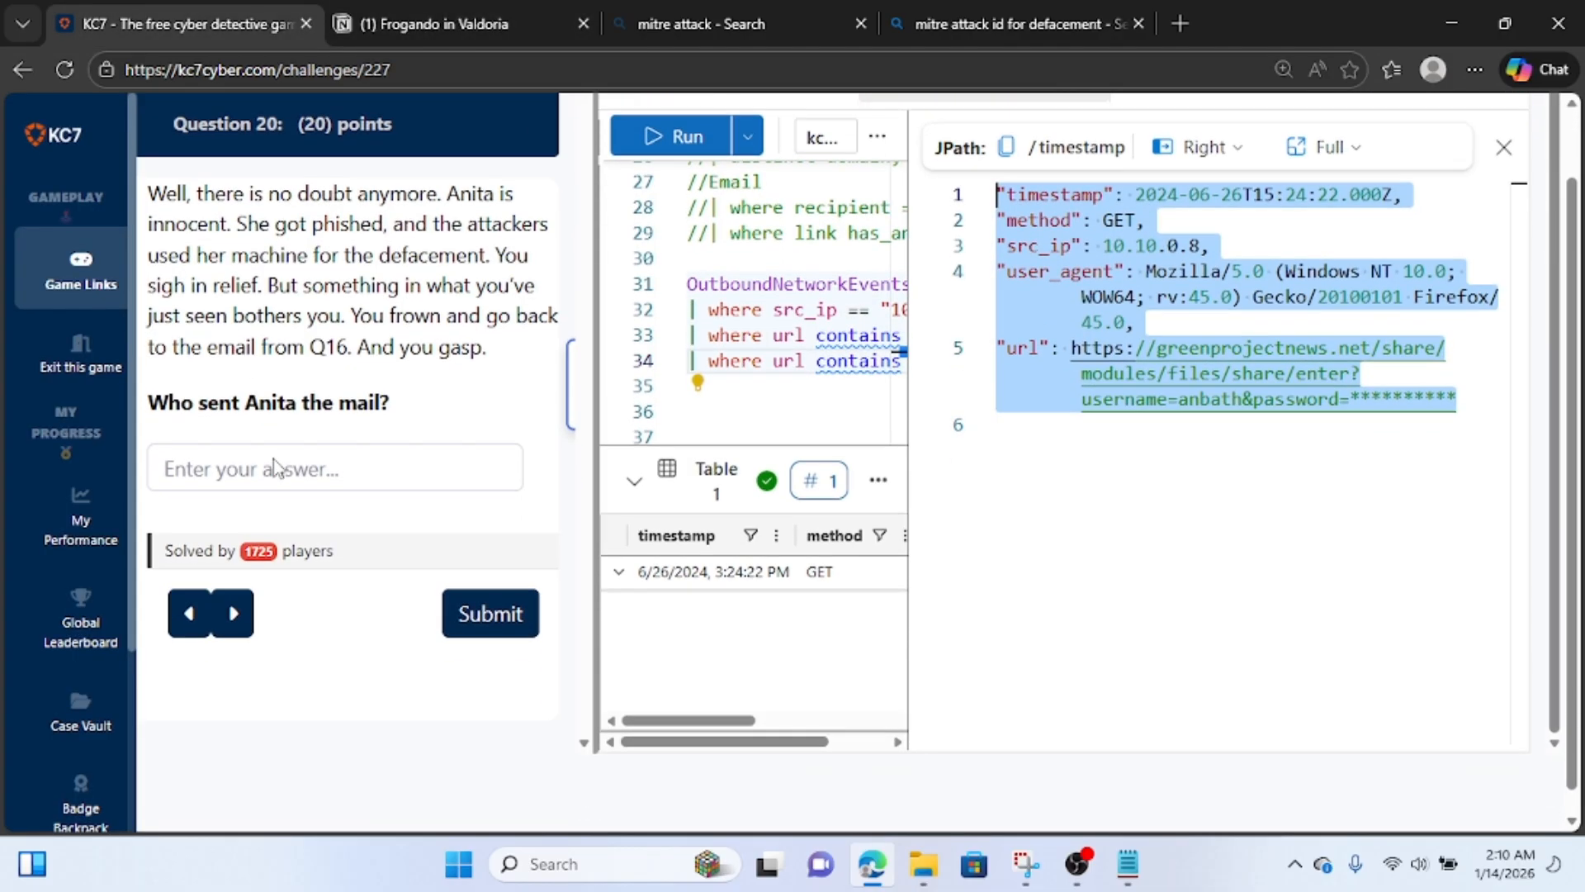
pyautogui.click(427, 10)
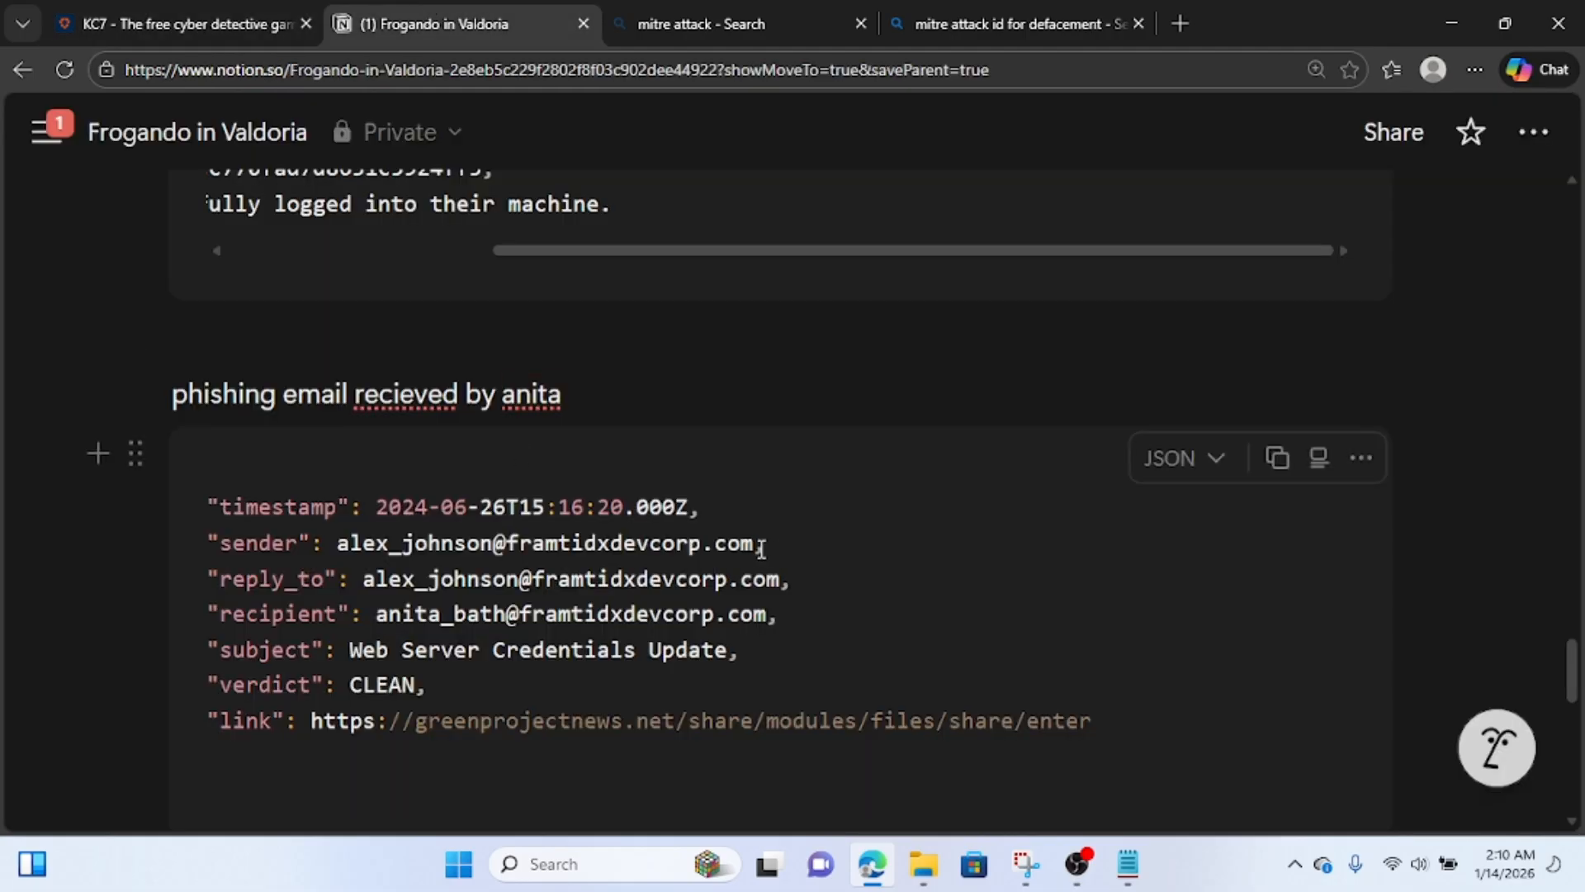
pyautogui.moveTo(754, 544); pyautogui.dragTo(337, 541)
pyautogui.hotkey('ctrl', 'c')
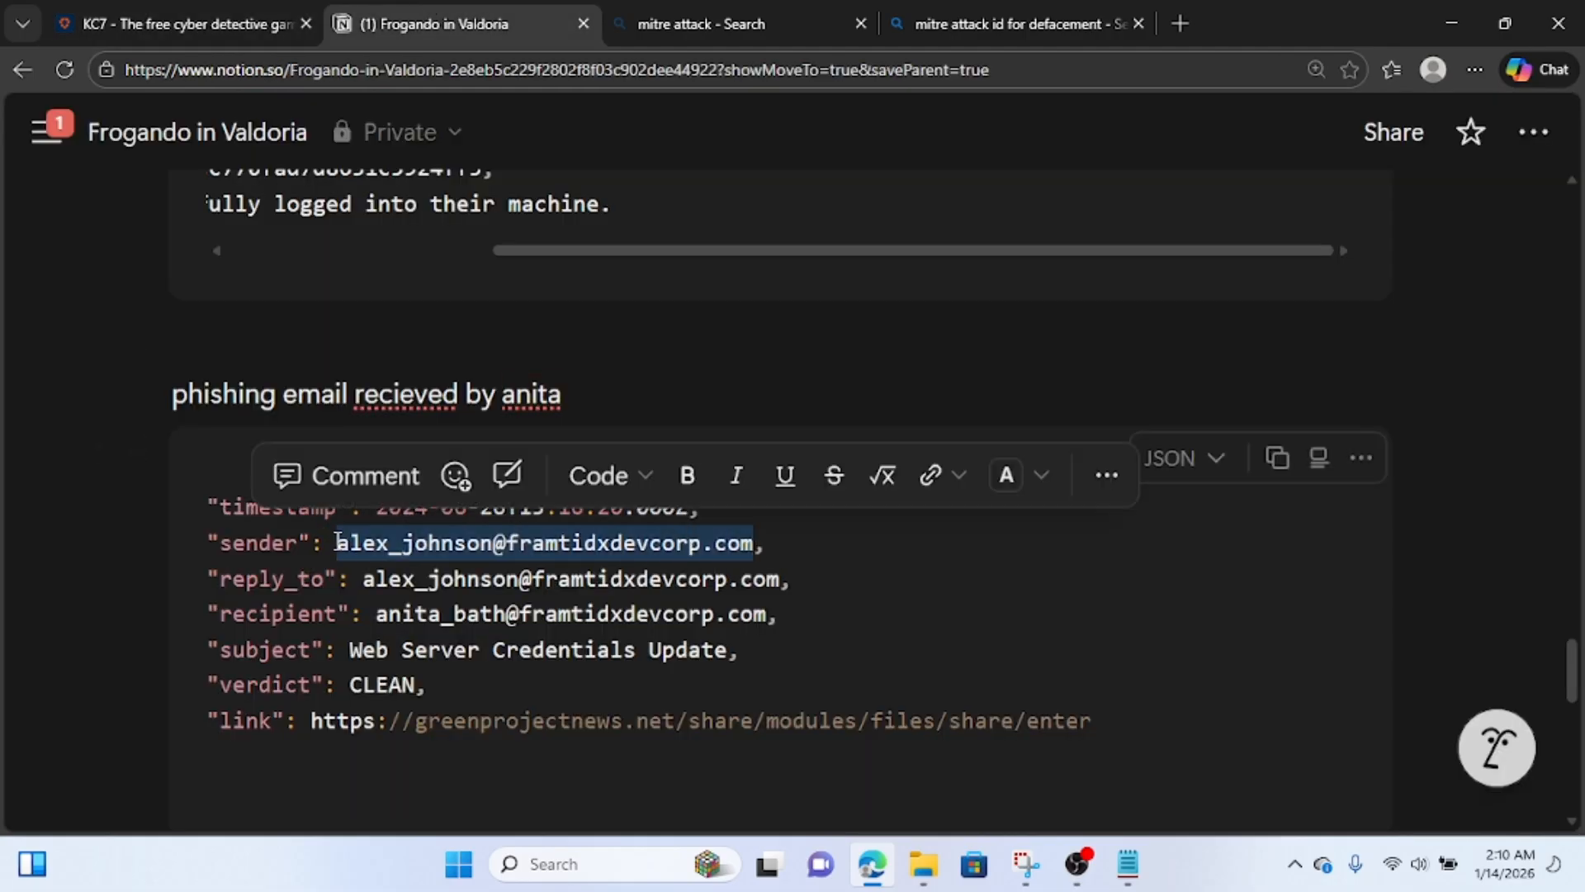
# Switch to KC7 and submit the copied sender's e-mail address as the answer to Question 20.
pyautogui.click(157, 25)
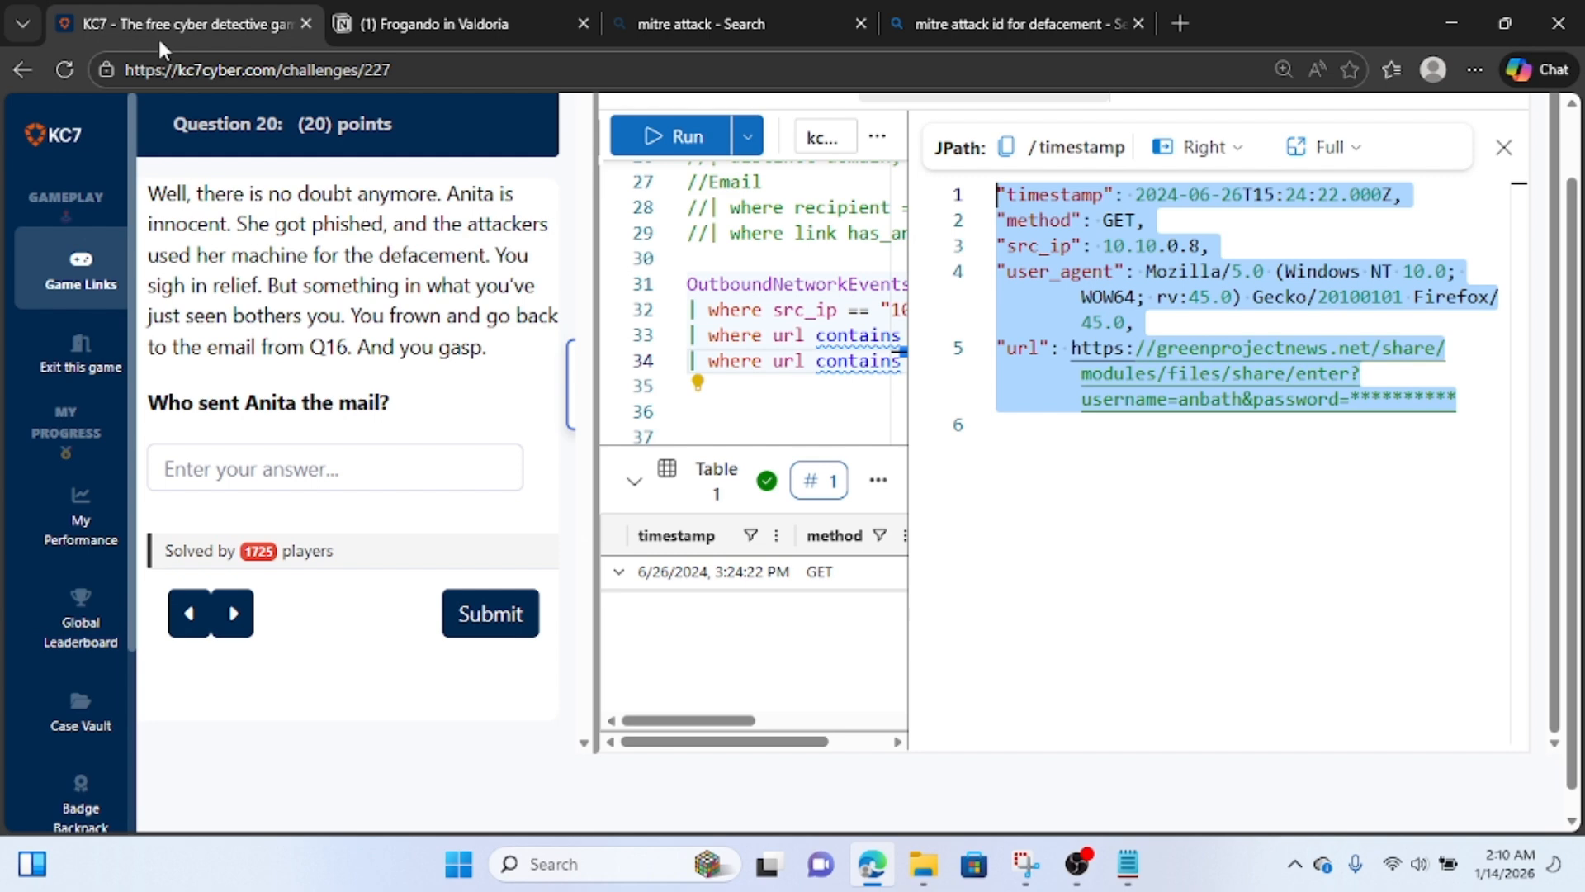
pyautogui.click(215, 468)
pyautogui.hotkey('ctrl', 'v')
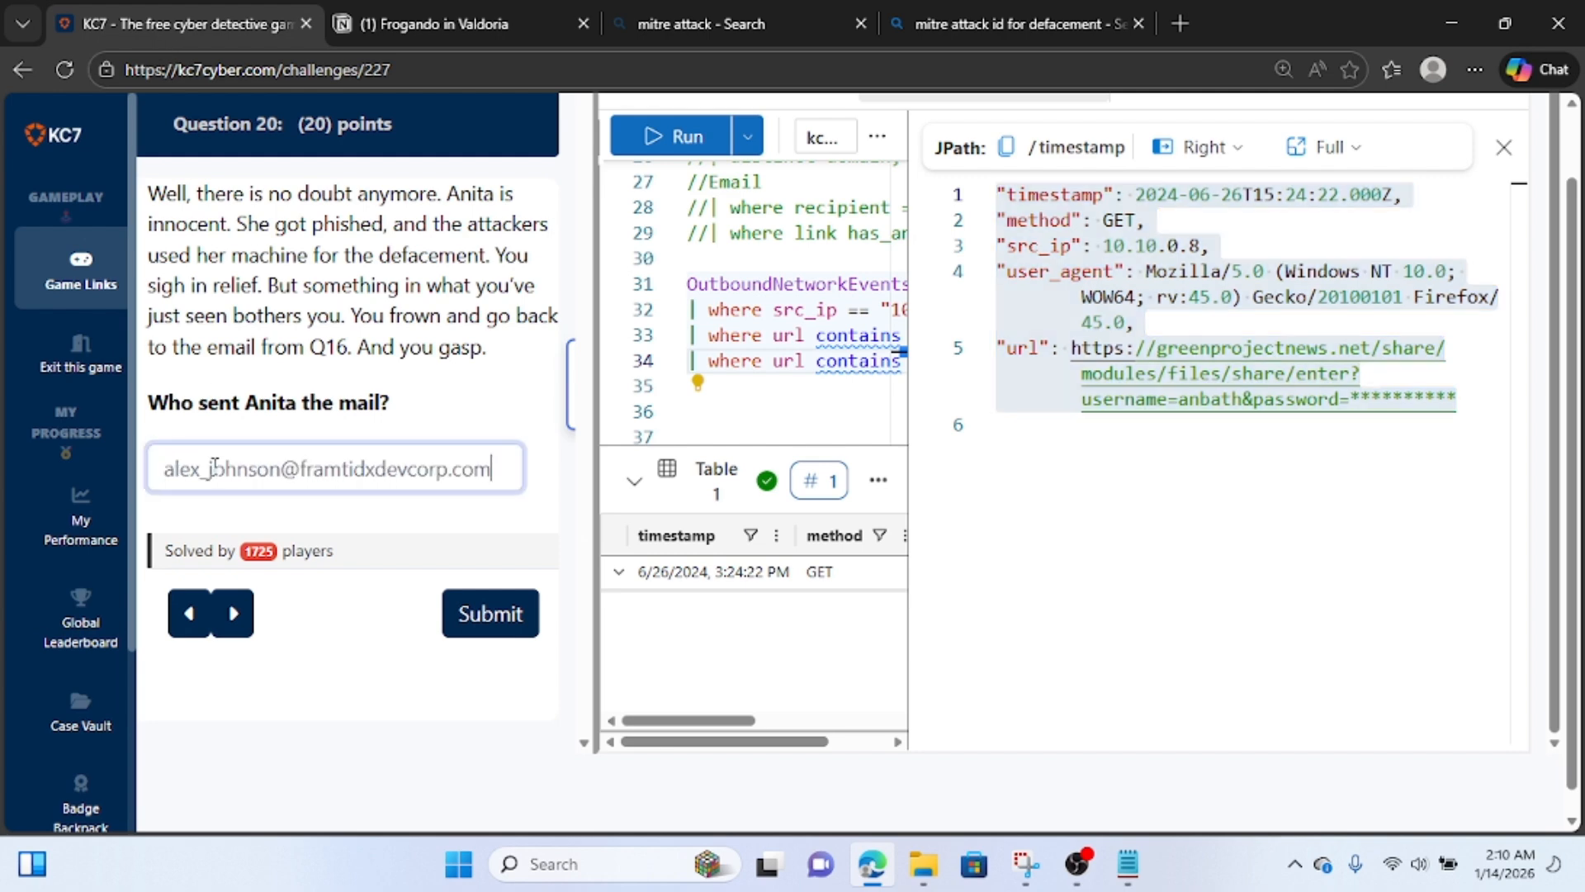
pyautogui.click(452, 629)
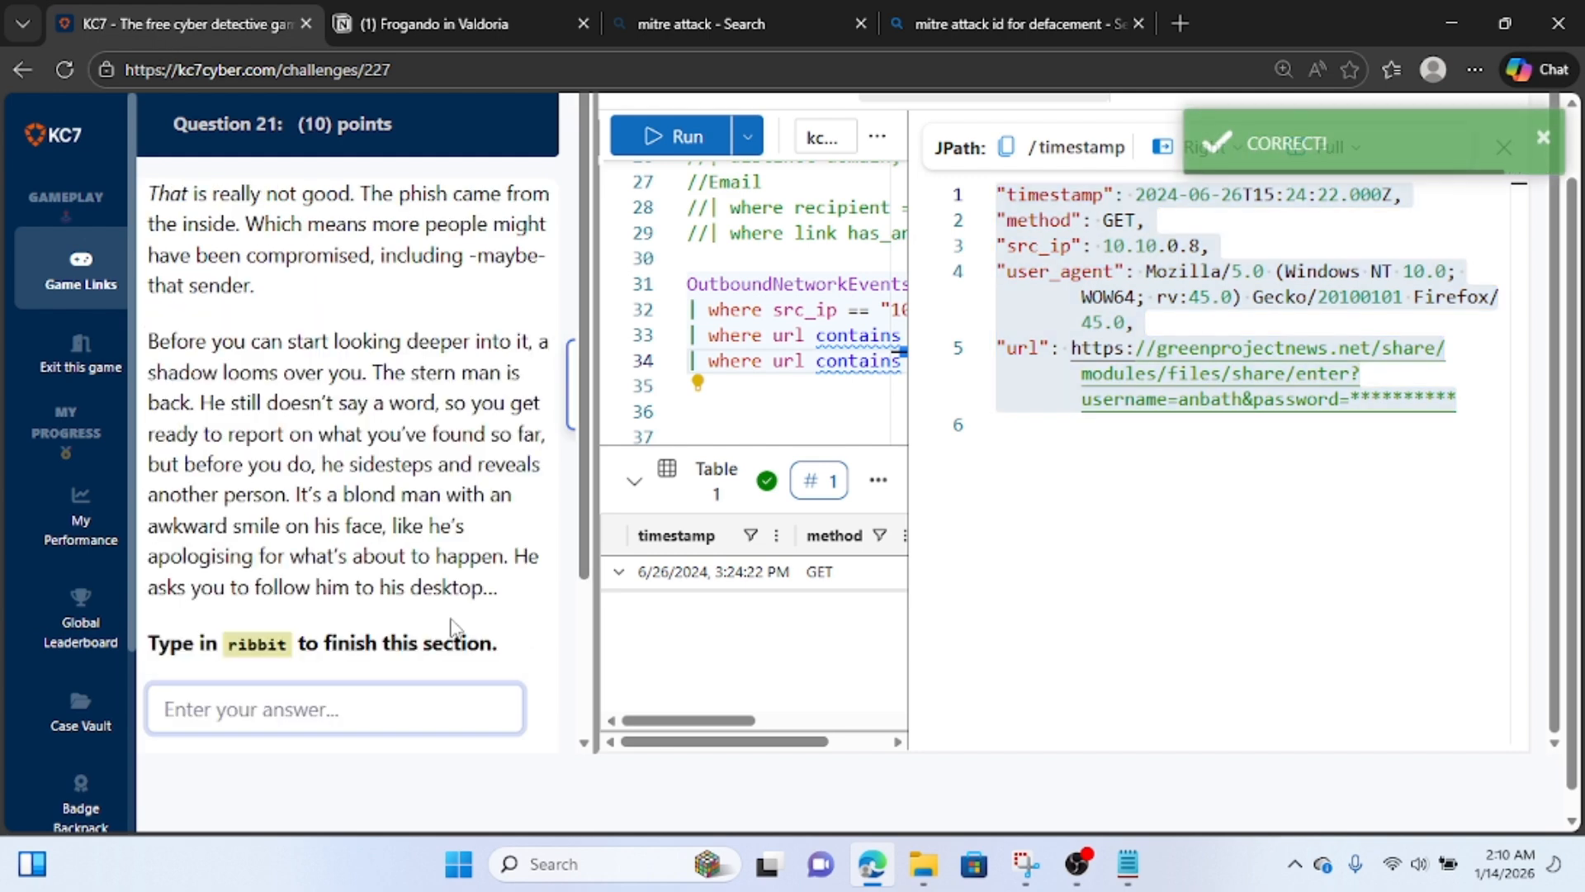
# Read the Question 21 story and submit "ribbit" as the answer to finish Section 1.
pyautogui.scroll(1, 393, 392)
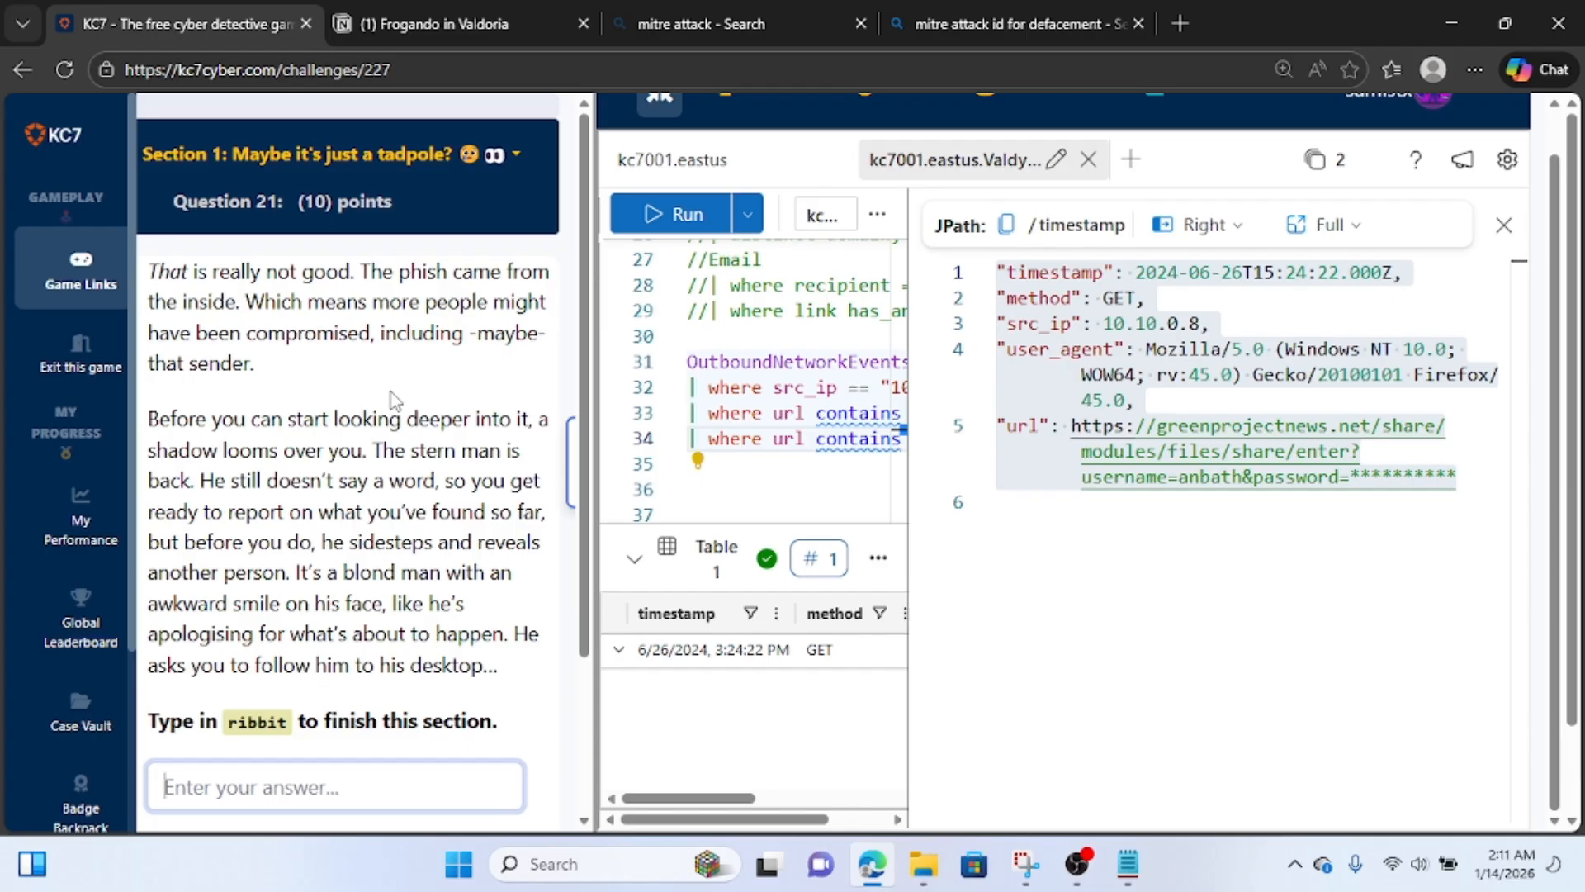
pyautogui.scroll(-1, 393, 399)
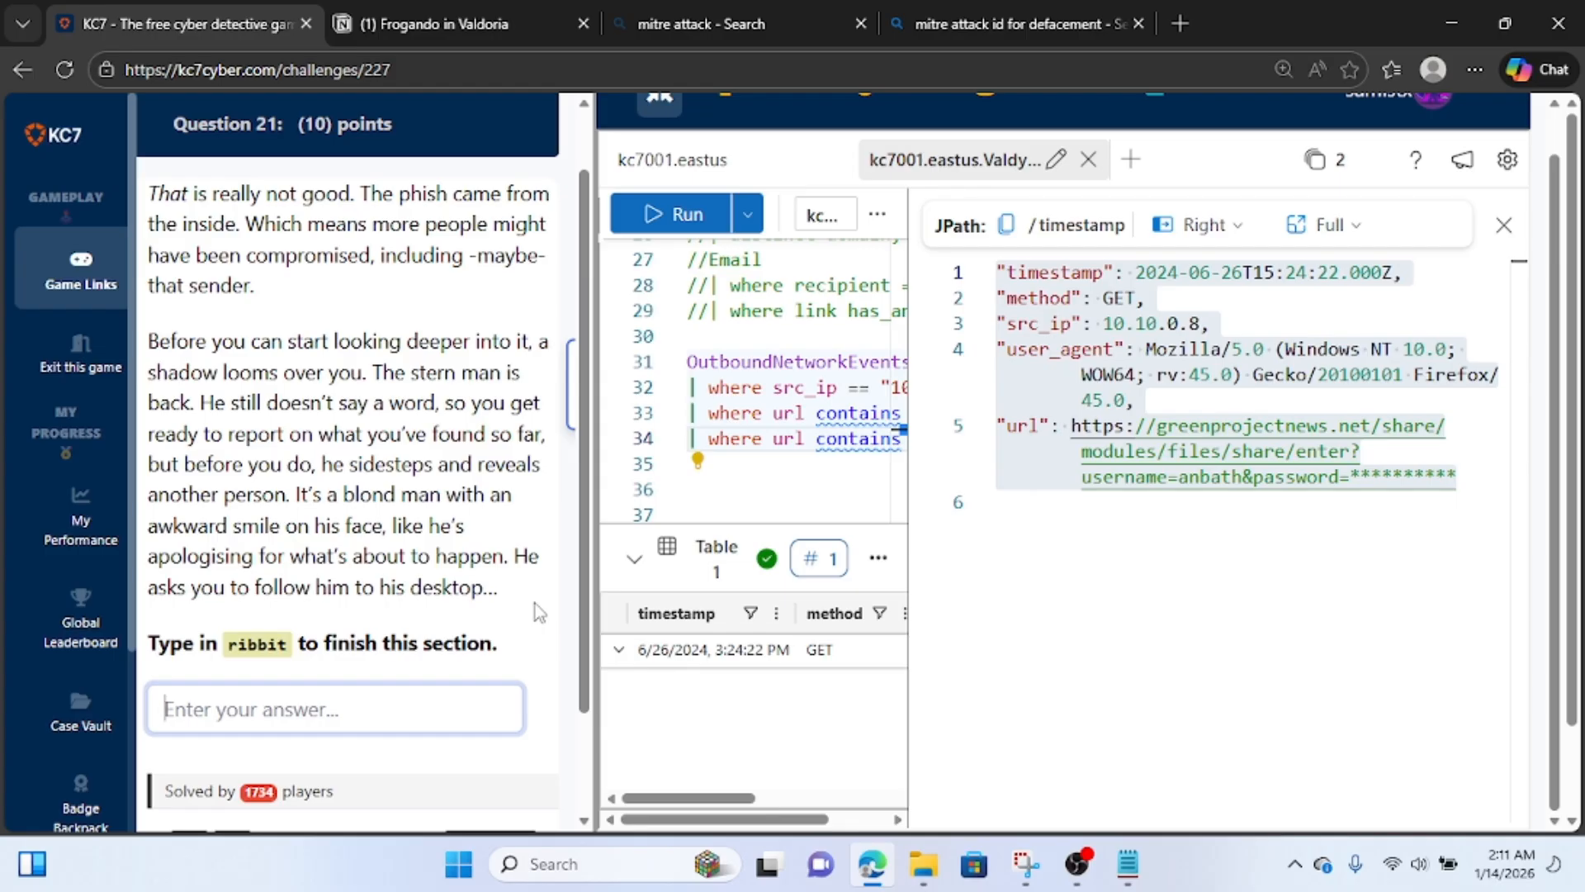
pyautogui.scroll(-1, 538, 612)
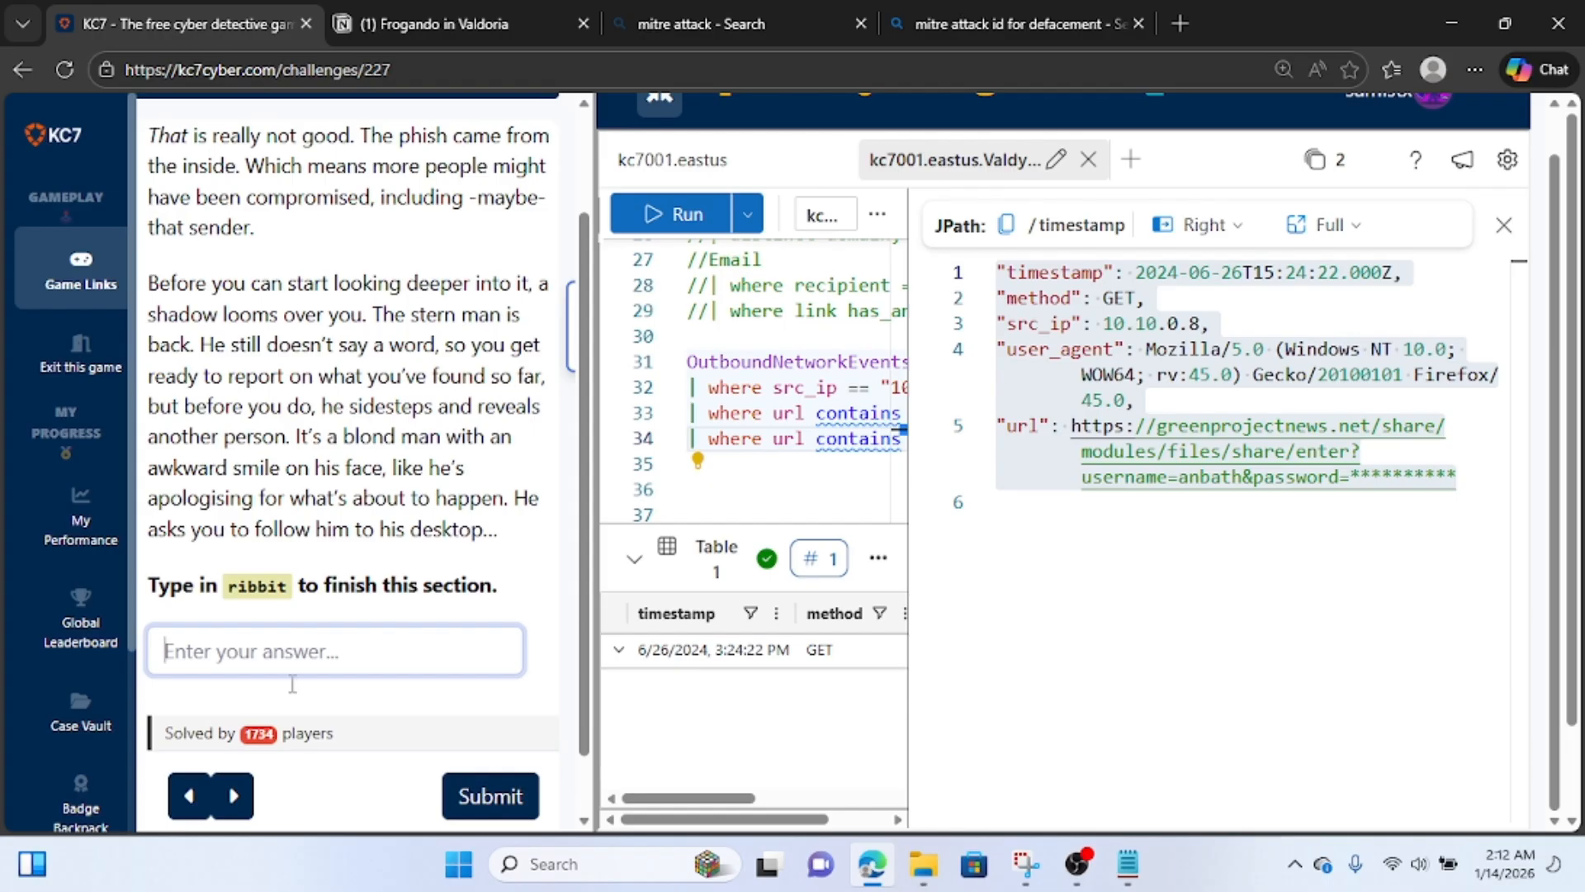
pyautogui.write('ribbit')
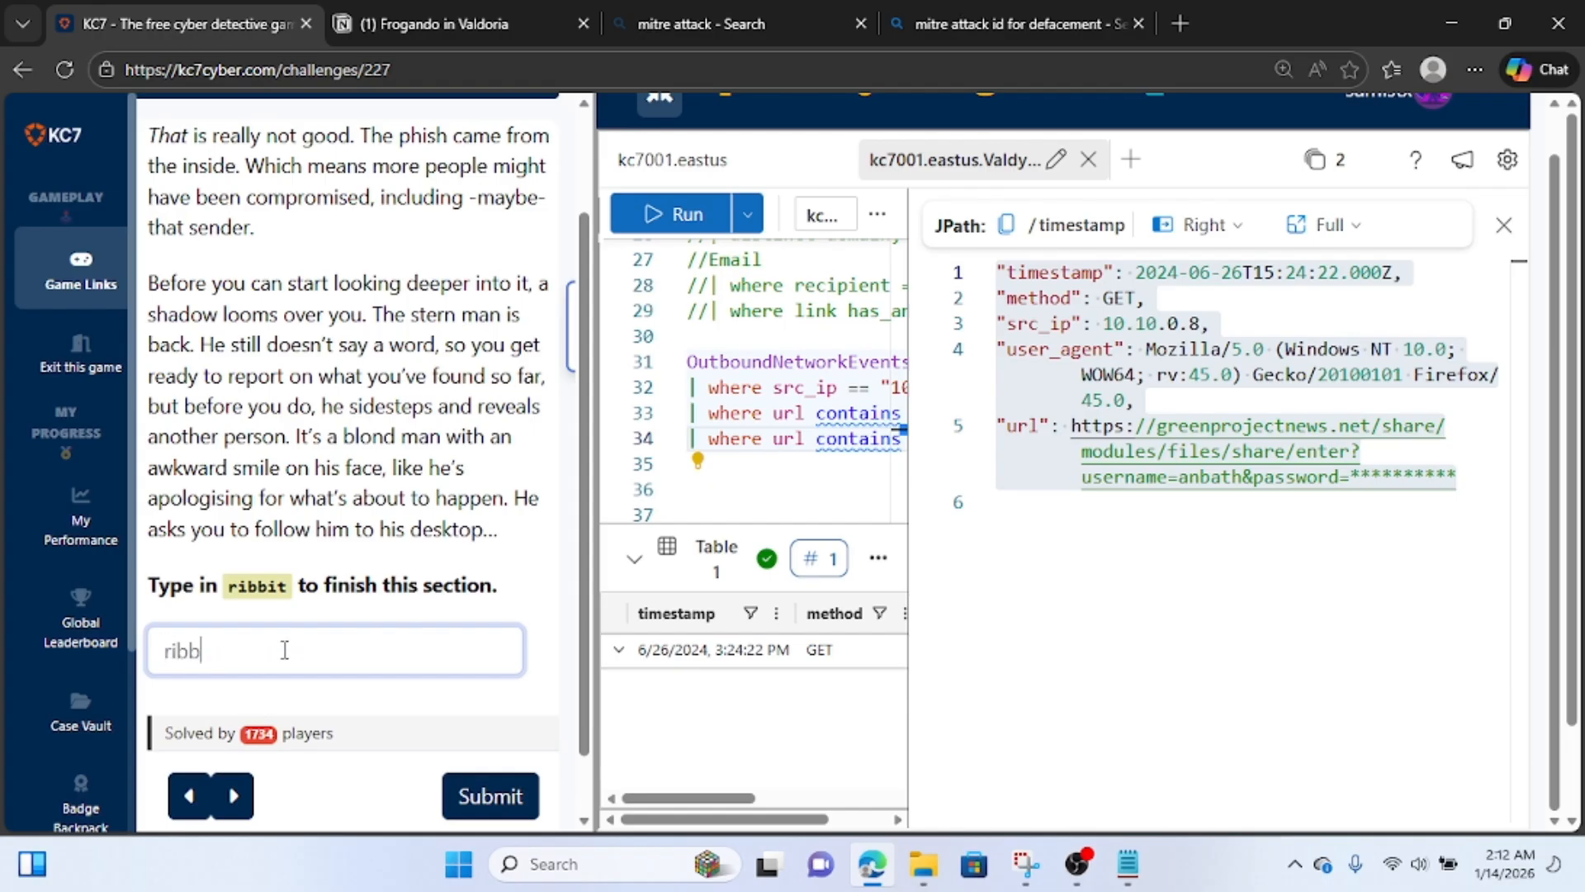
pyautogui.click(518, 812)
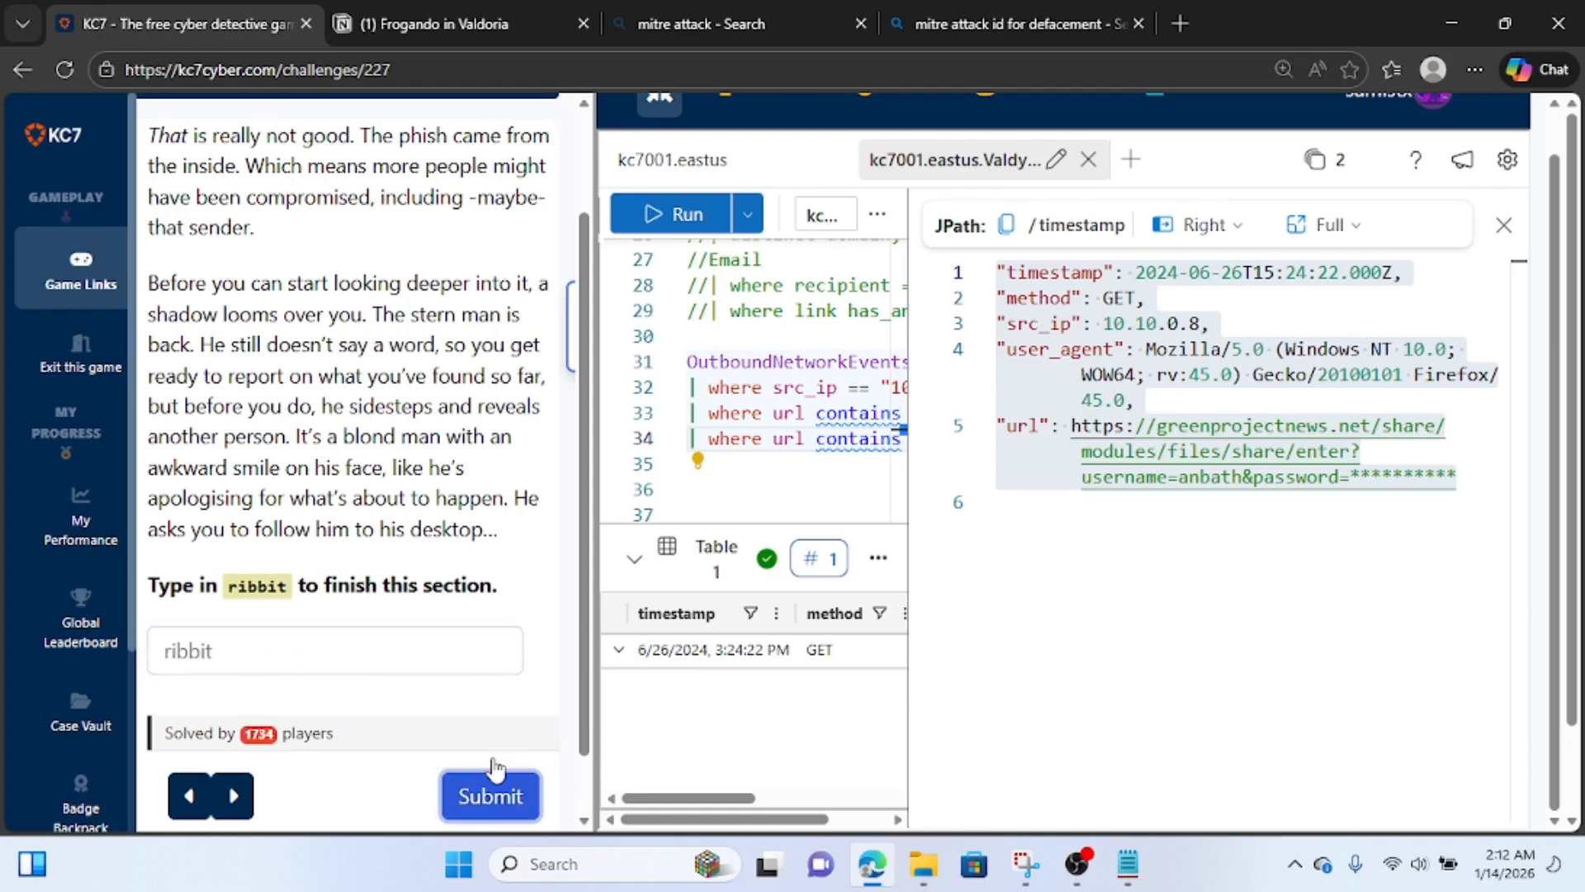
# Review the completion status of the Section 1 questions in the Questions Menu, and close the overview.
pyautogui.scroll(3, 392, 458)
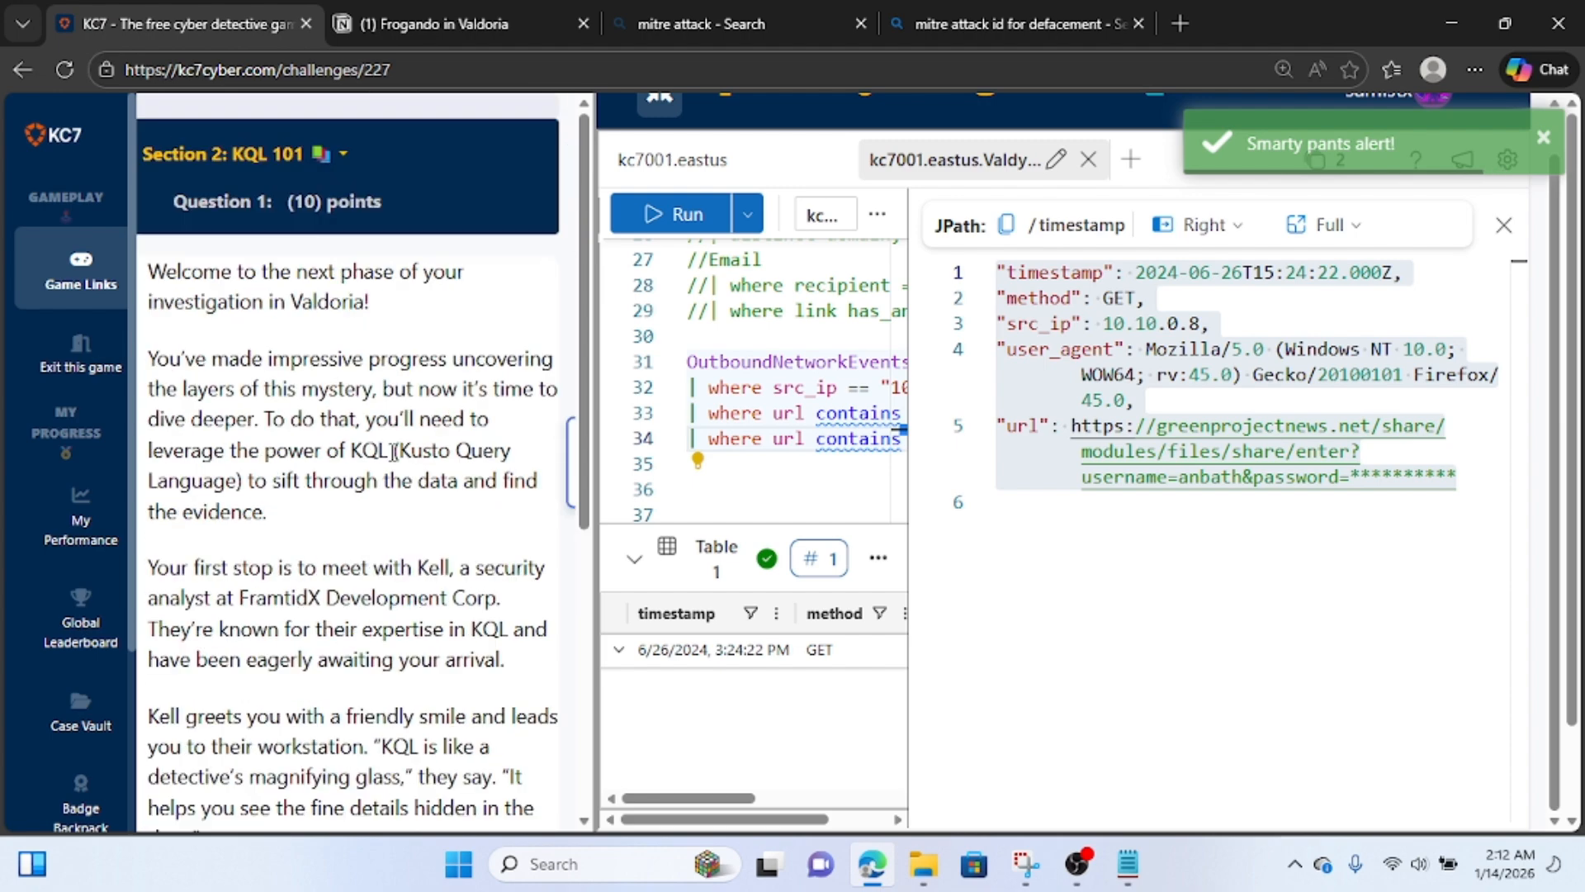
pyautogui.click(339, 159)
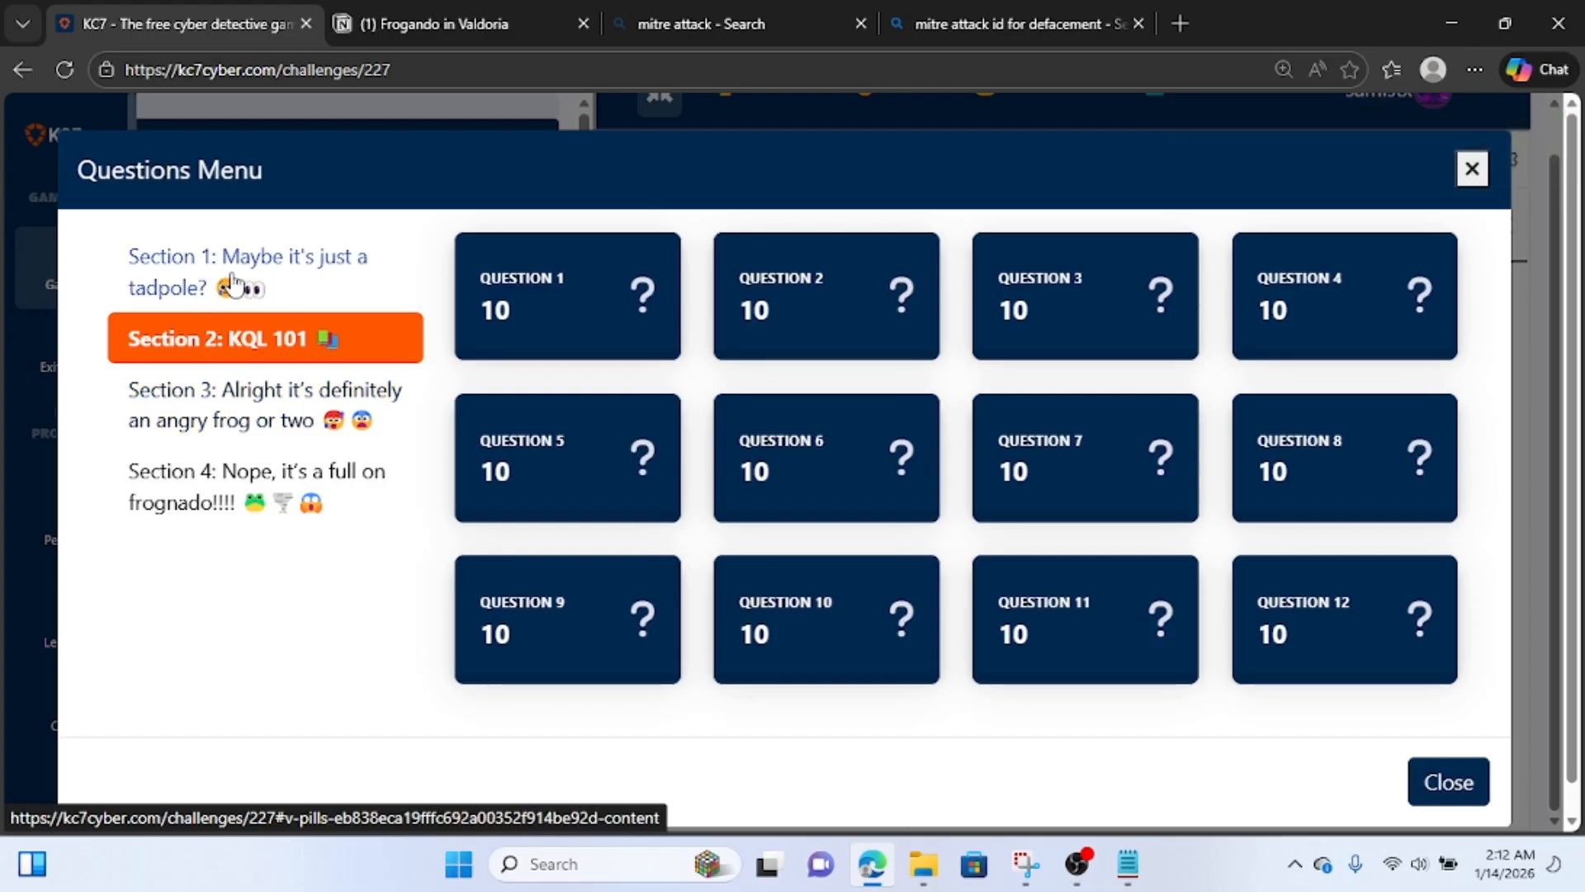
pyautogui.scroll(-1, 782, 555)
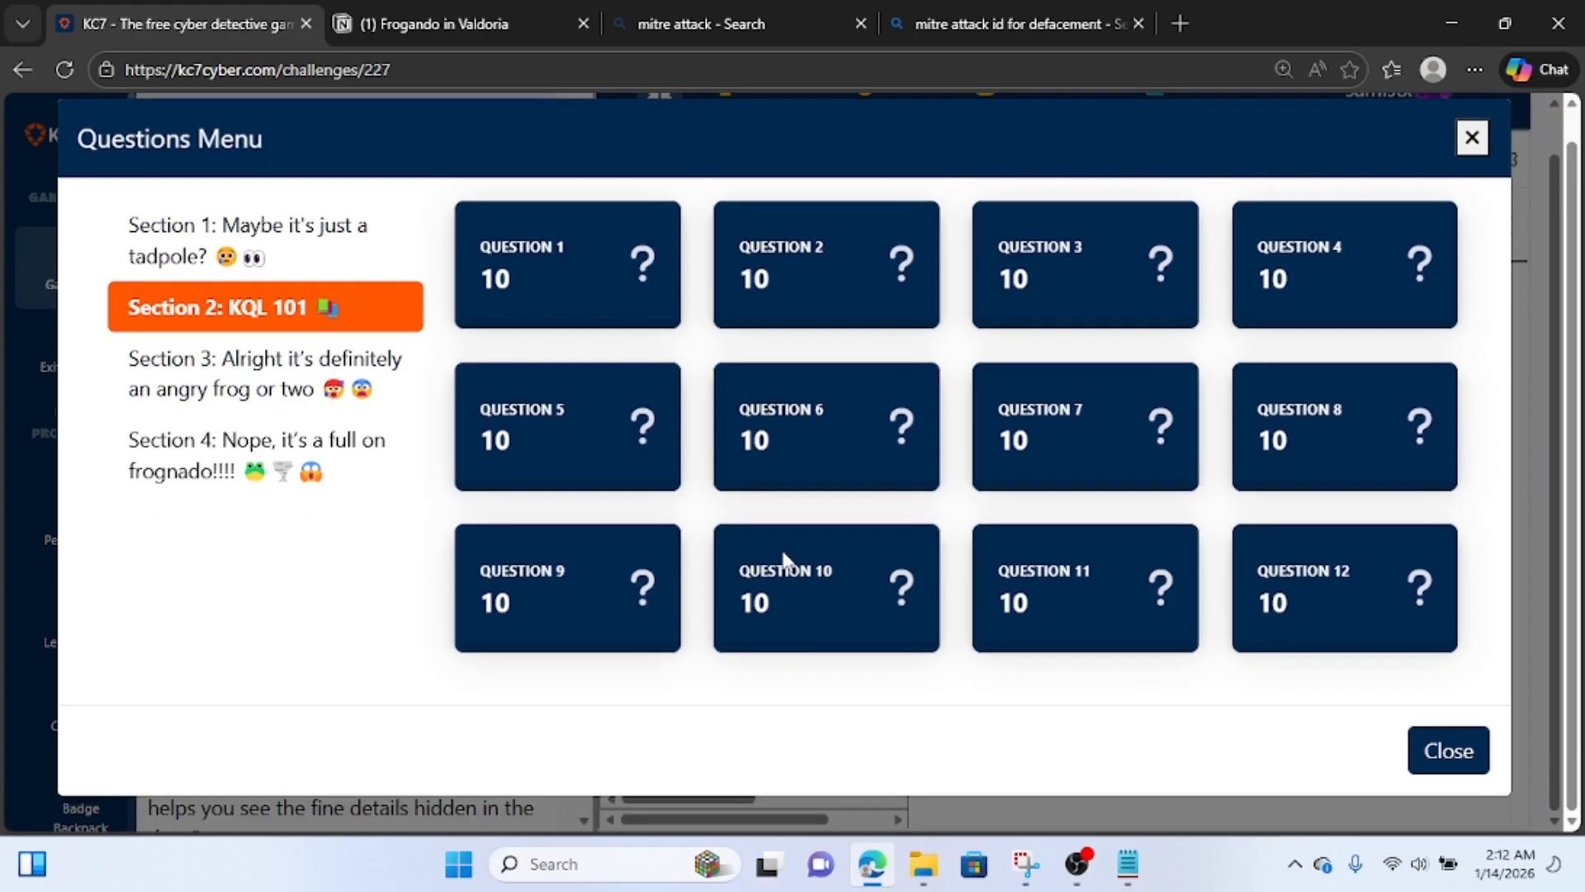
pyautogui.scroll(1, 743, 551)
pyautogui.click(301, 289)
pyautogui.scroll(-5, 813, 531)
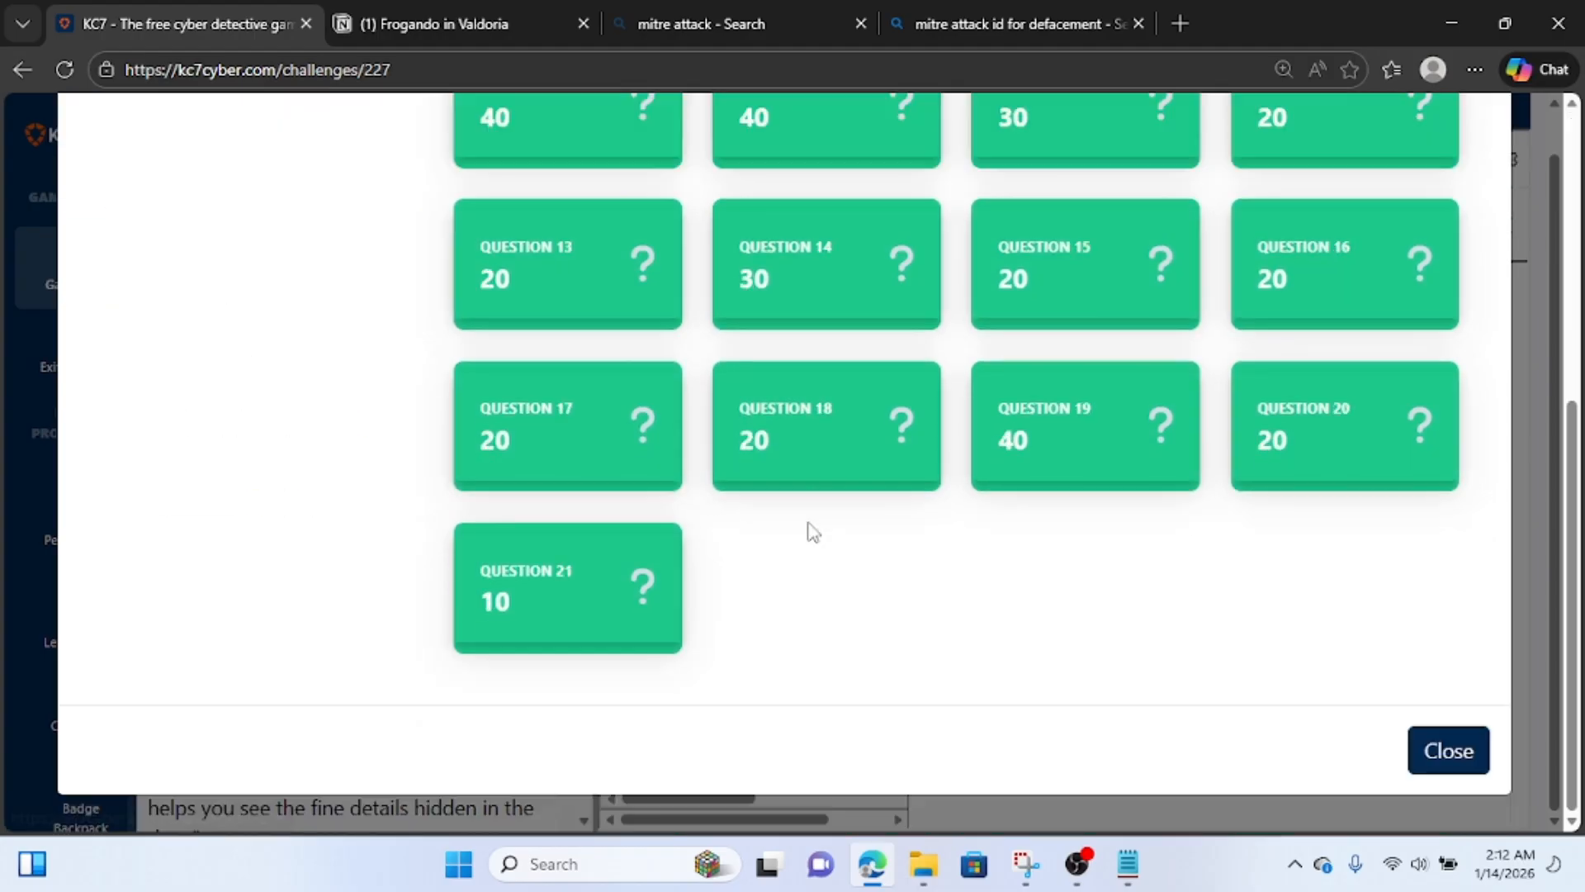
pyautogui.click(1448, 752)
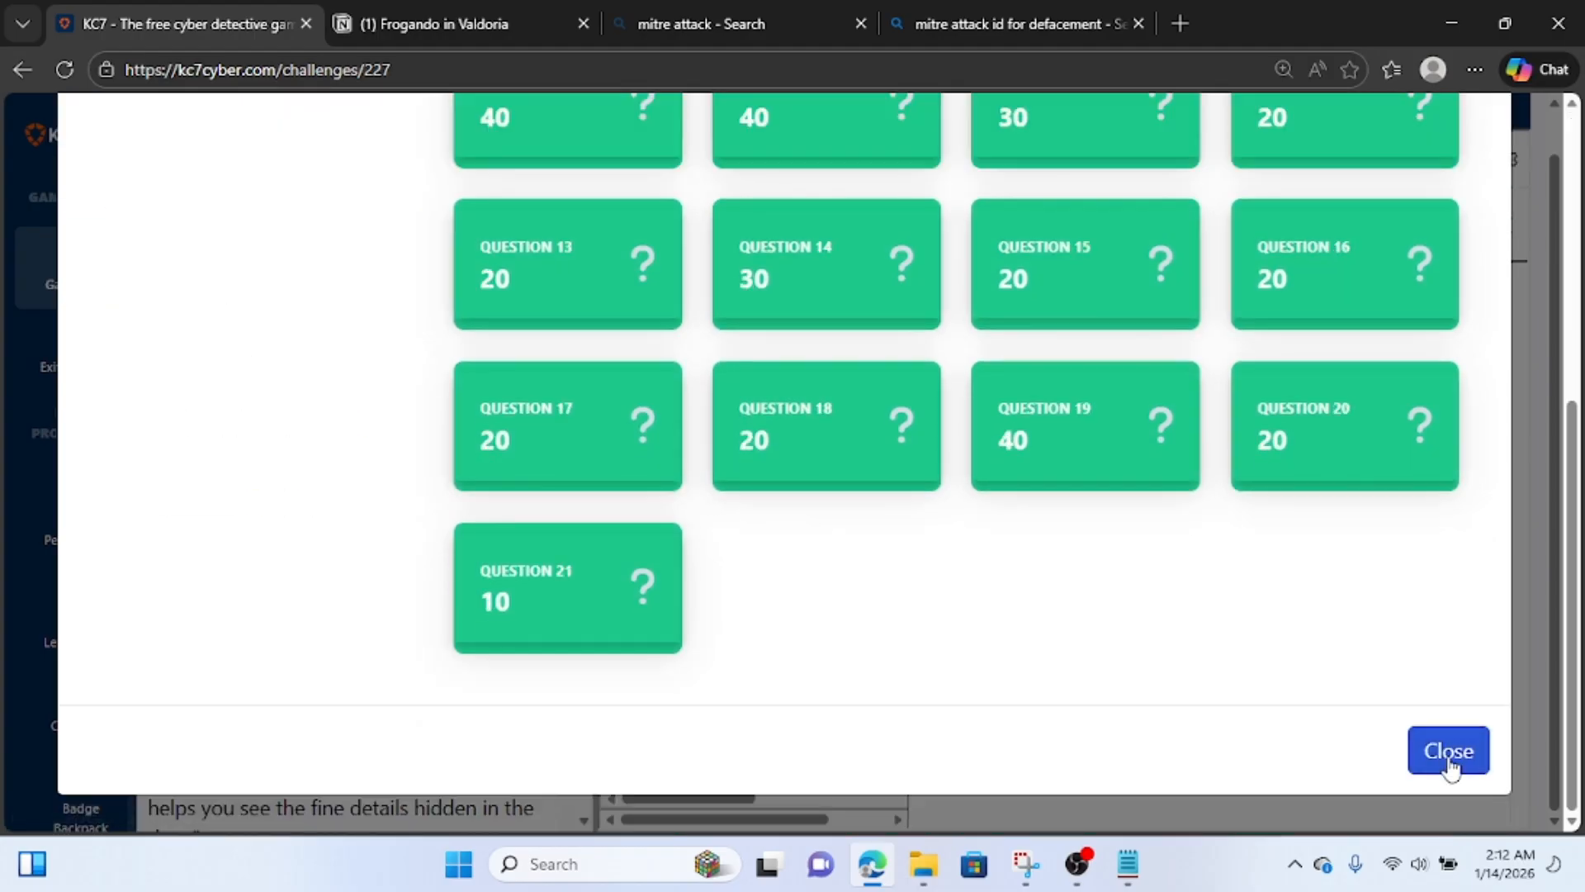